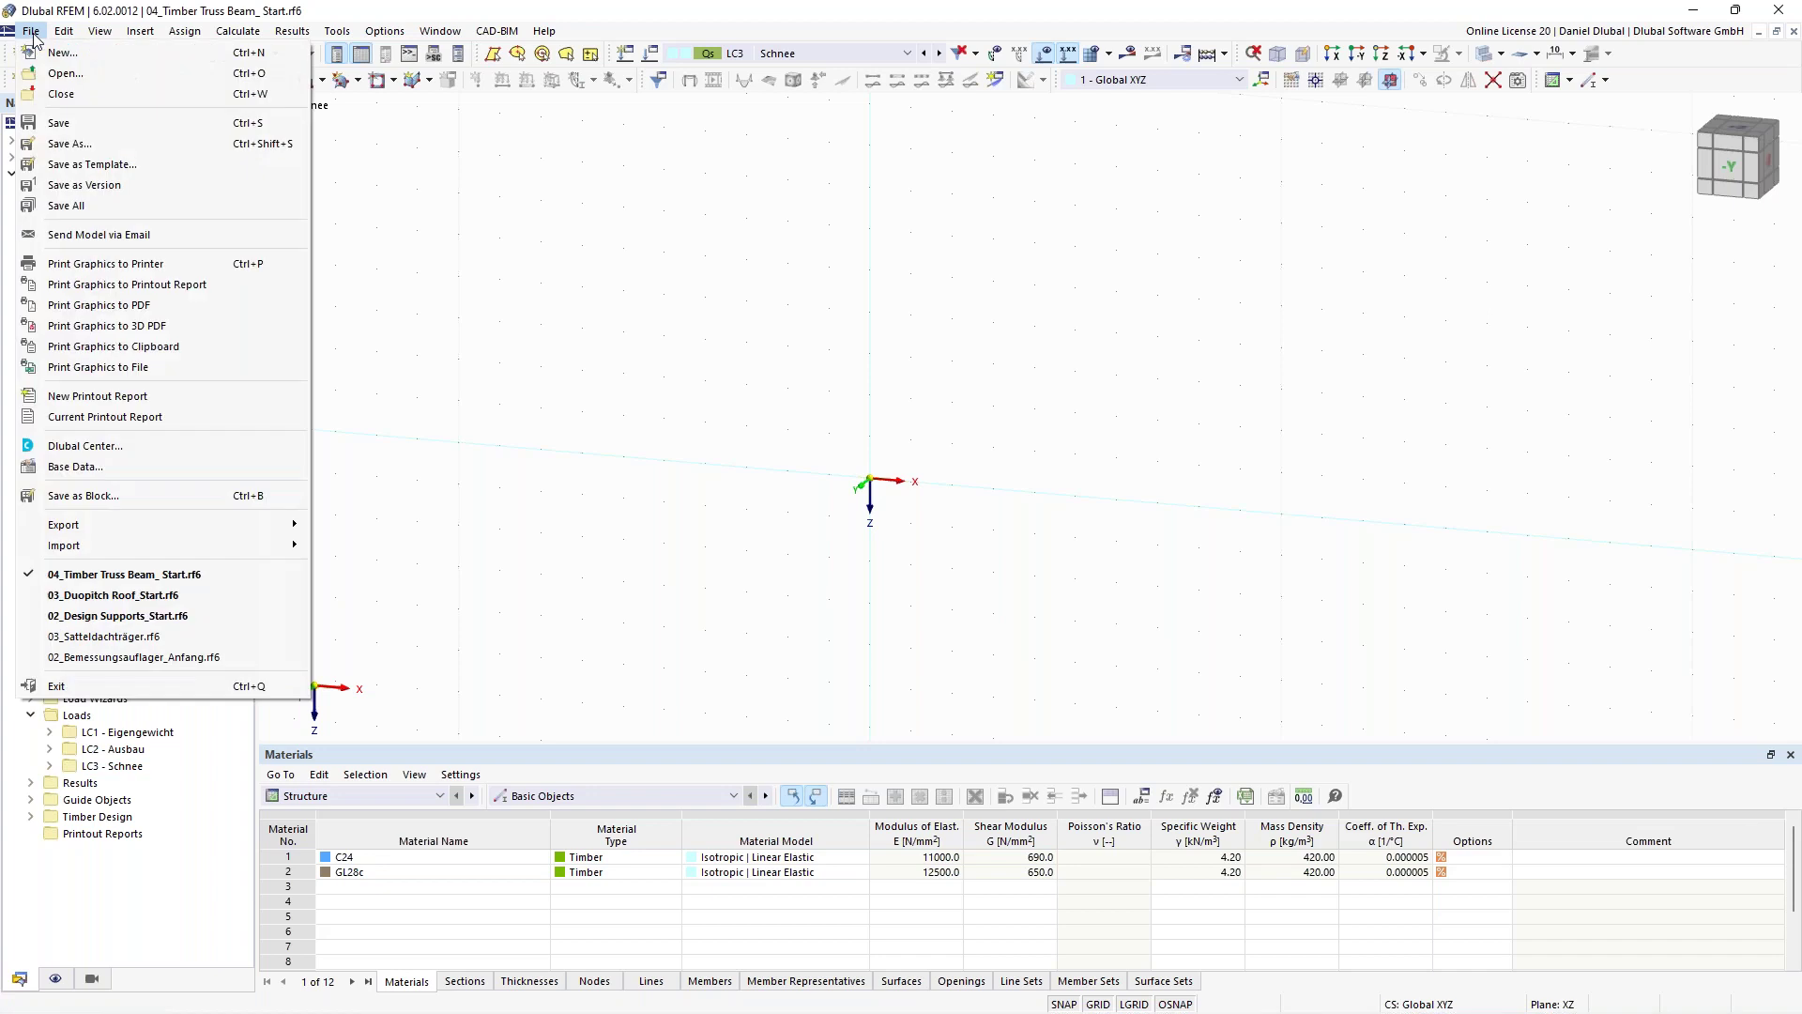
Create a new 3D model named Timber Column and activate the Timber Design add-on for it.
click(34, 32)
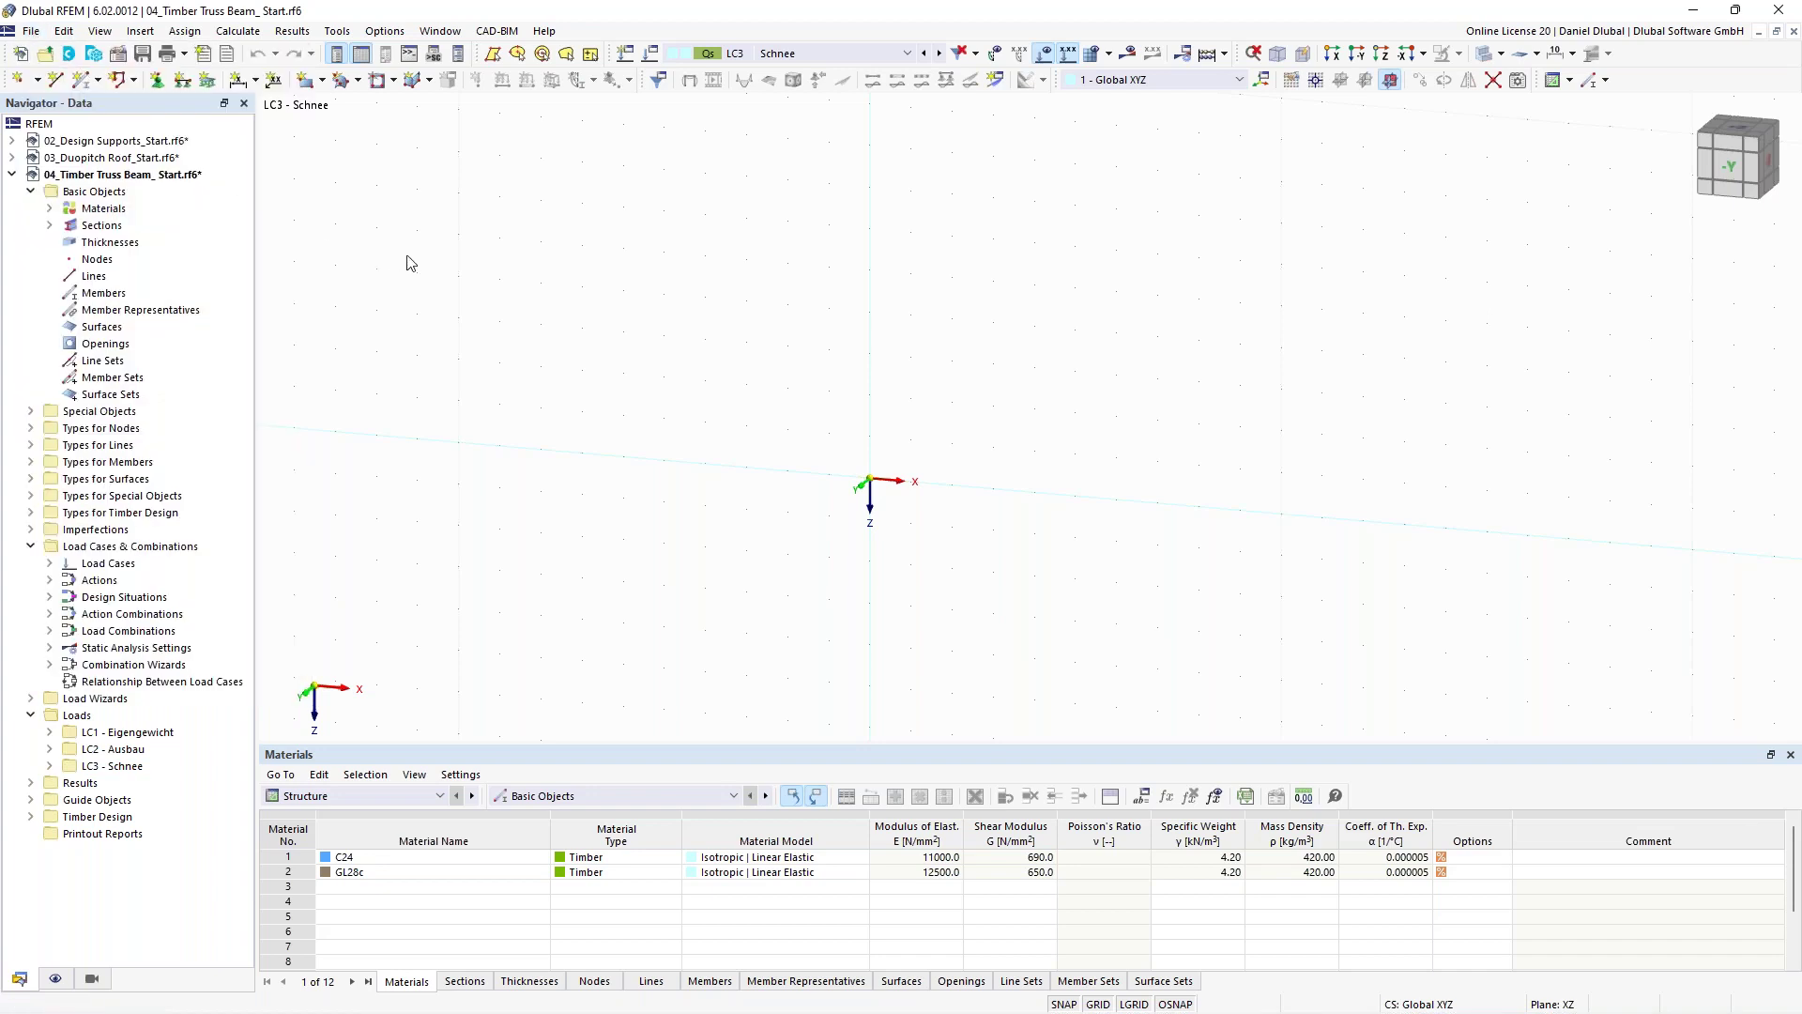
key(ctrl+n)
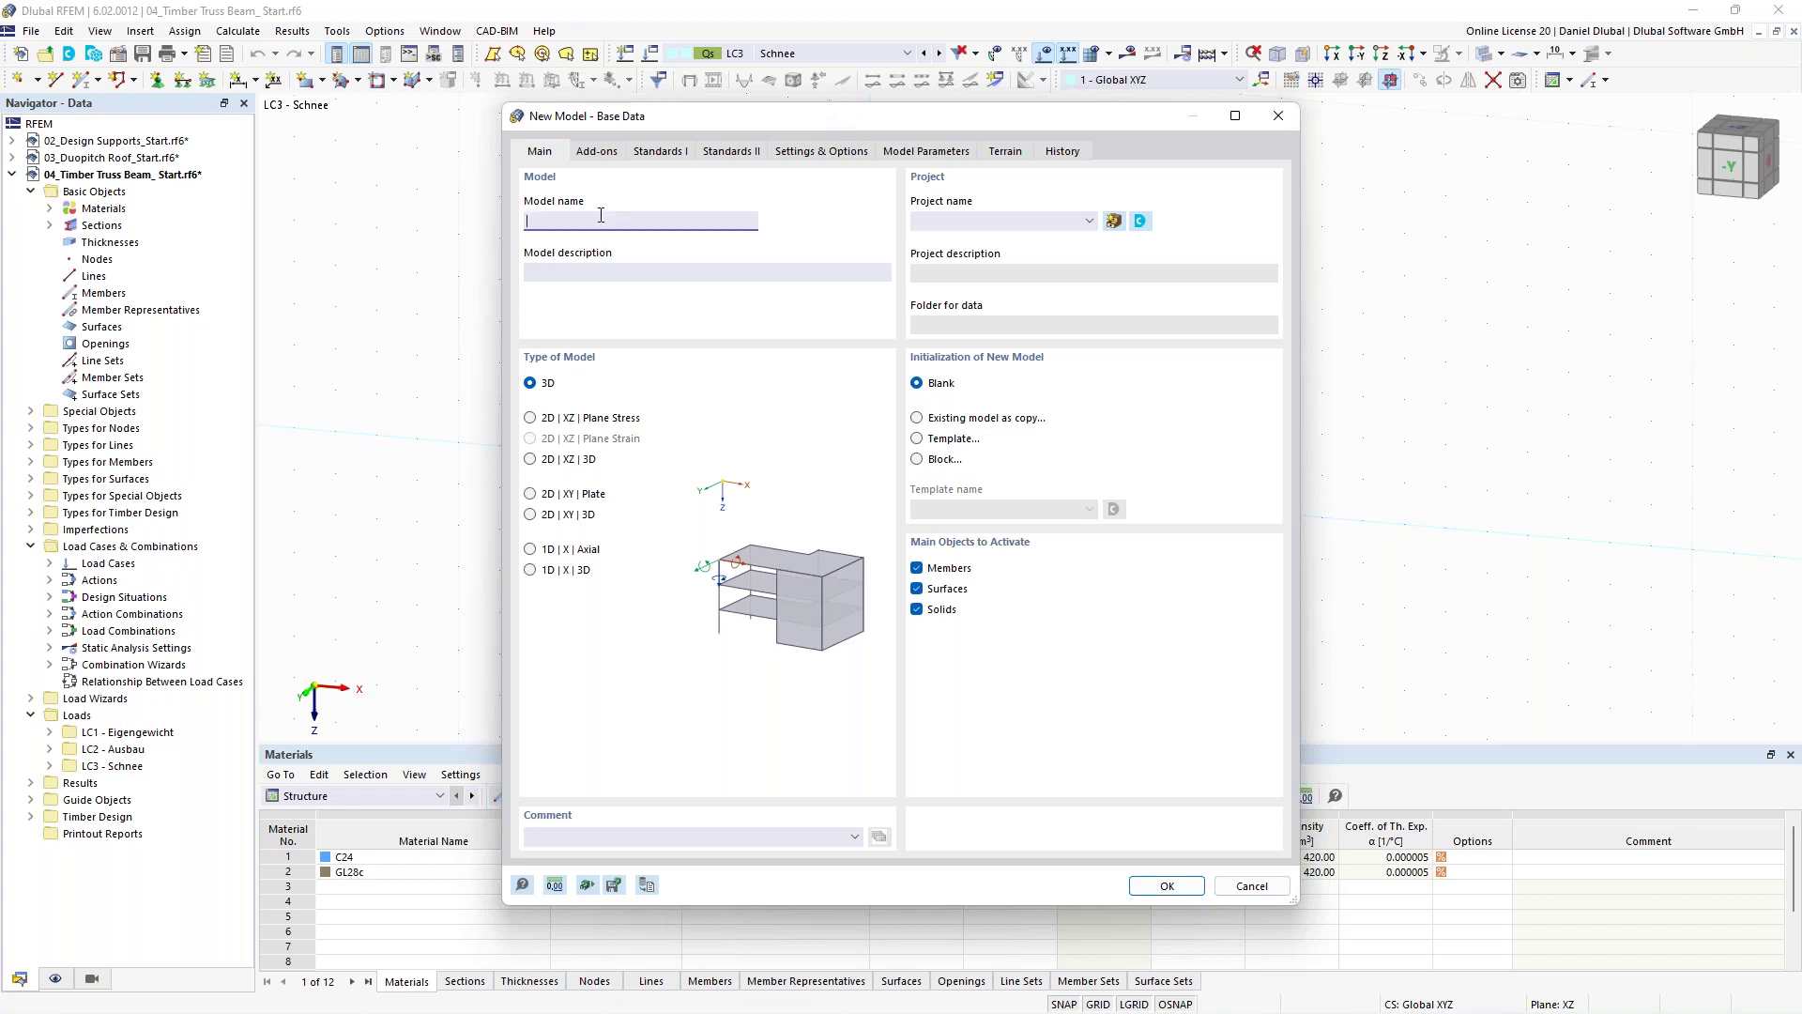
text(Timber Columns)
click(534, 384)
click(601, 153)
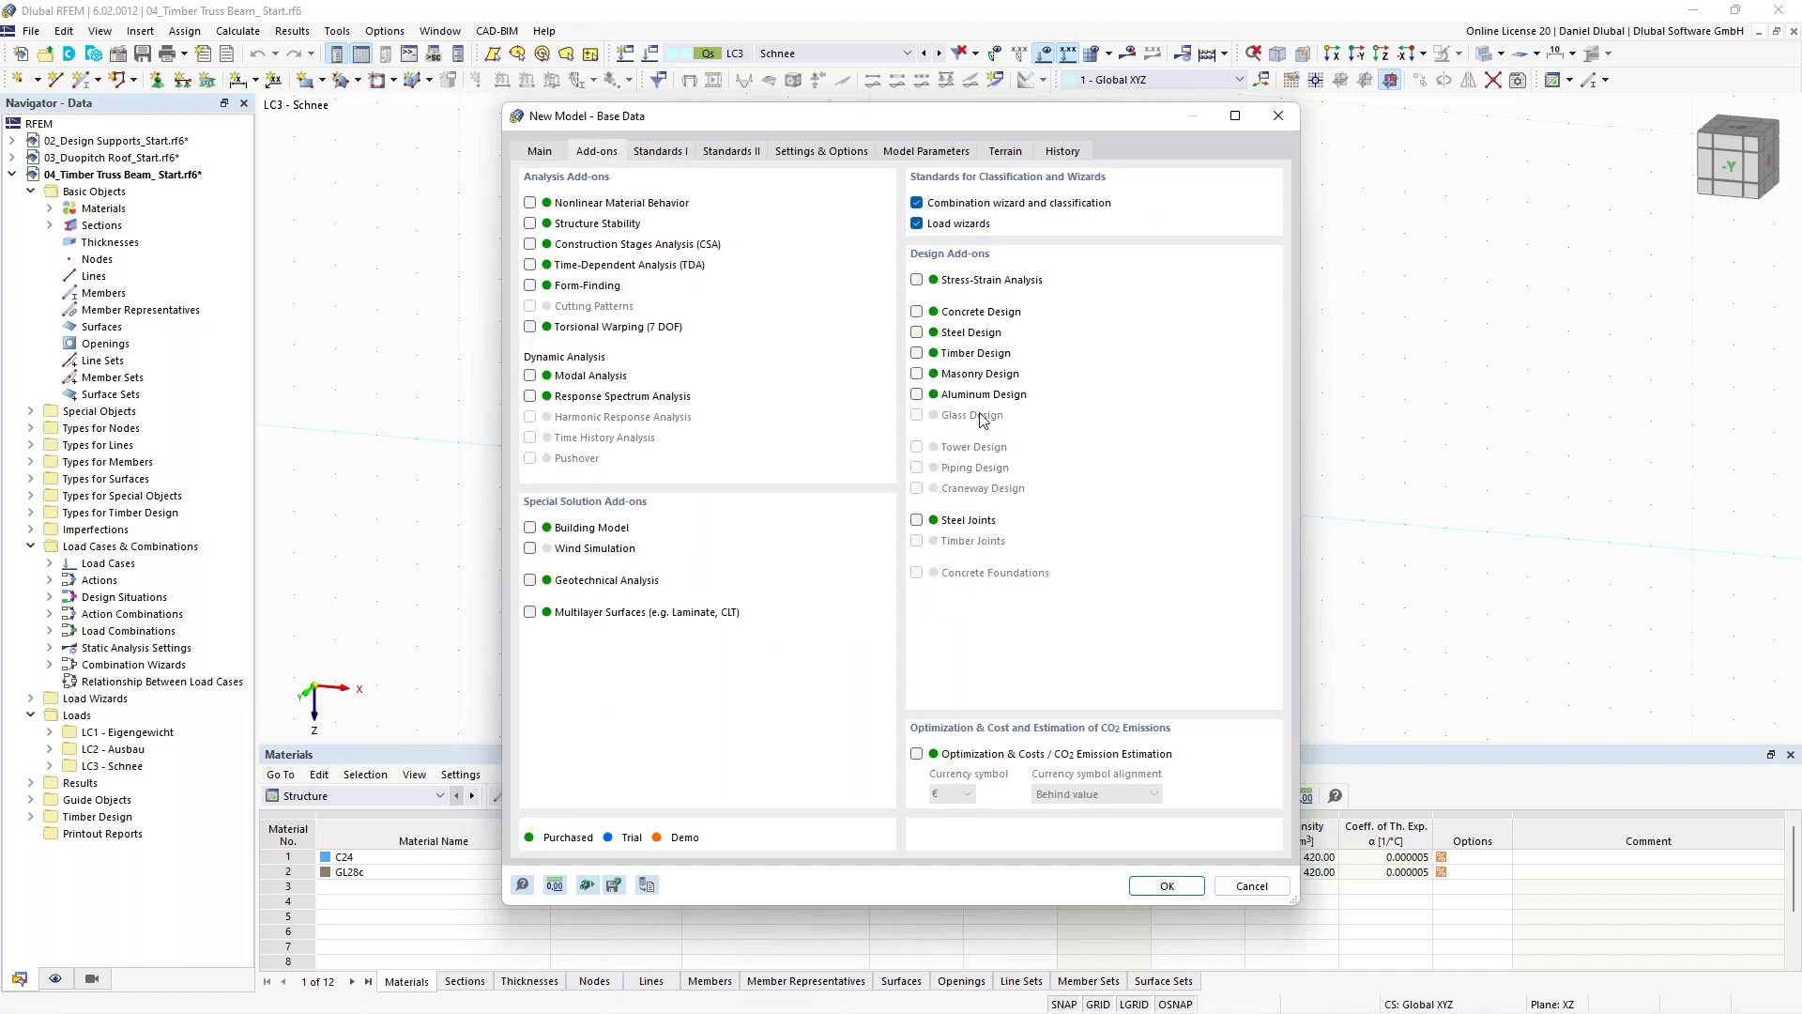
click(917, 355)
Set the load case classification and combination standard group to EN 1990 | Timber and accept the model's base data.
click(655, 152)
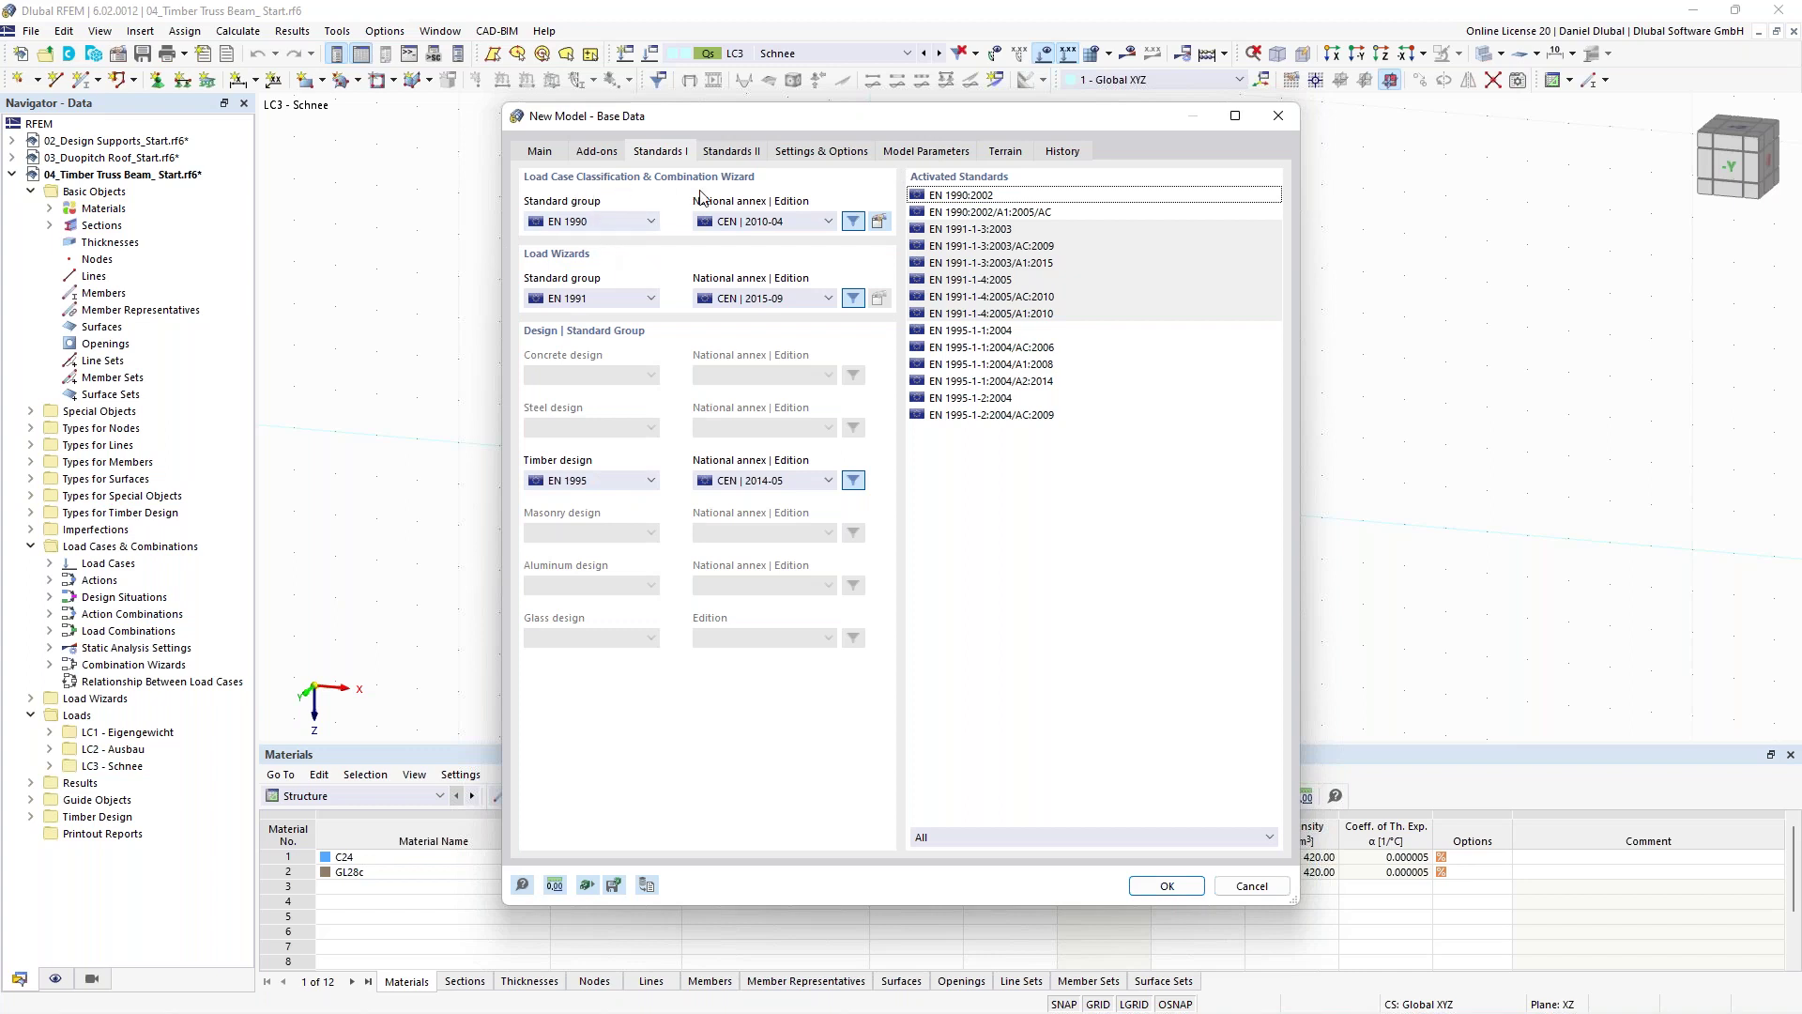
click(619, 223)
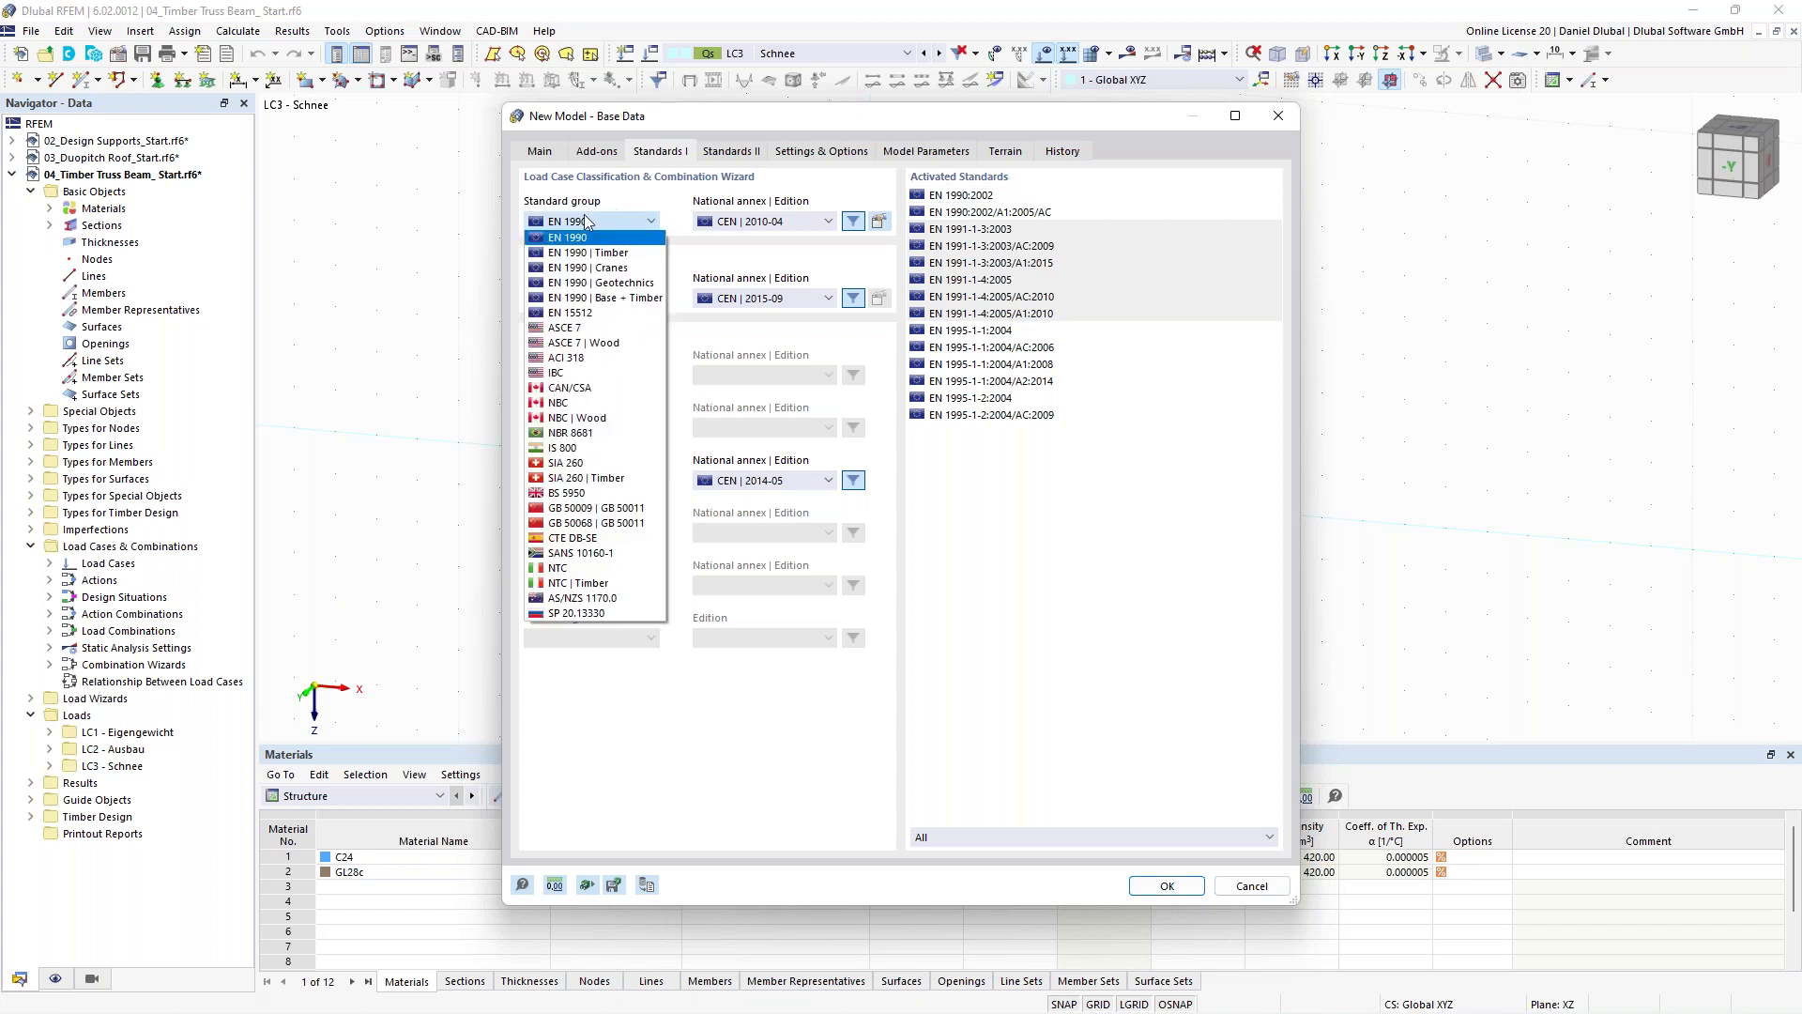
click(626, 255)
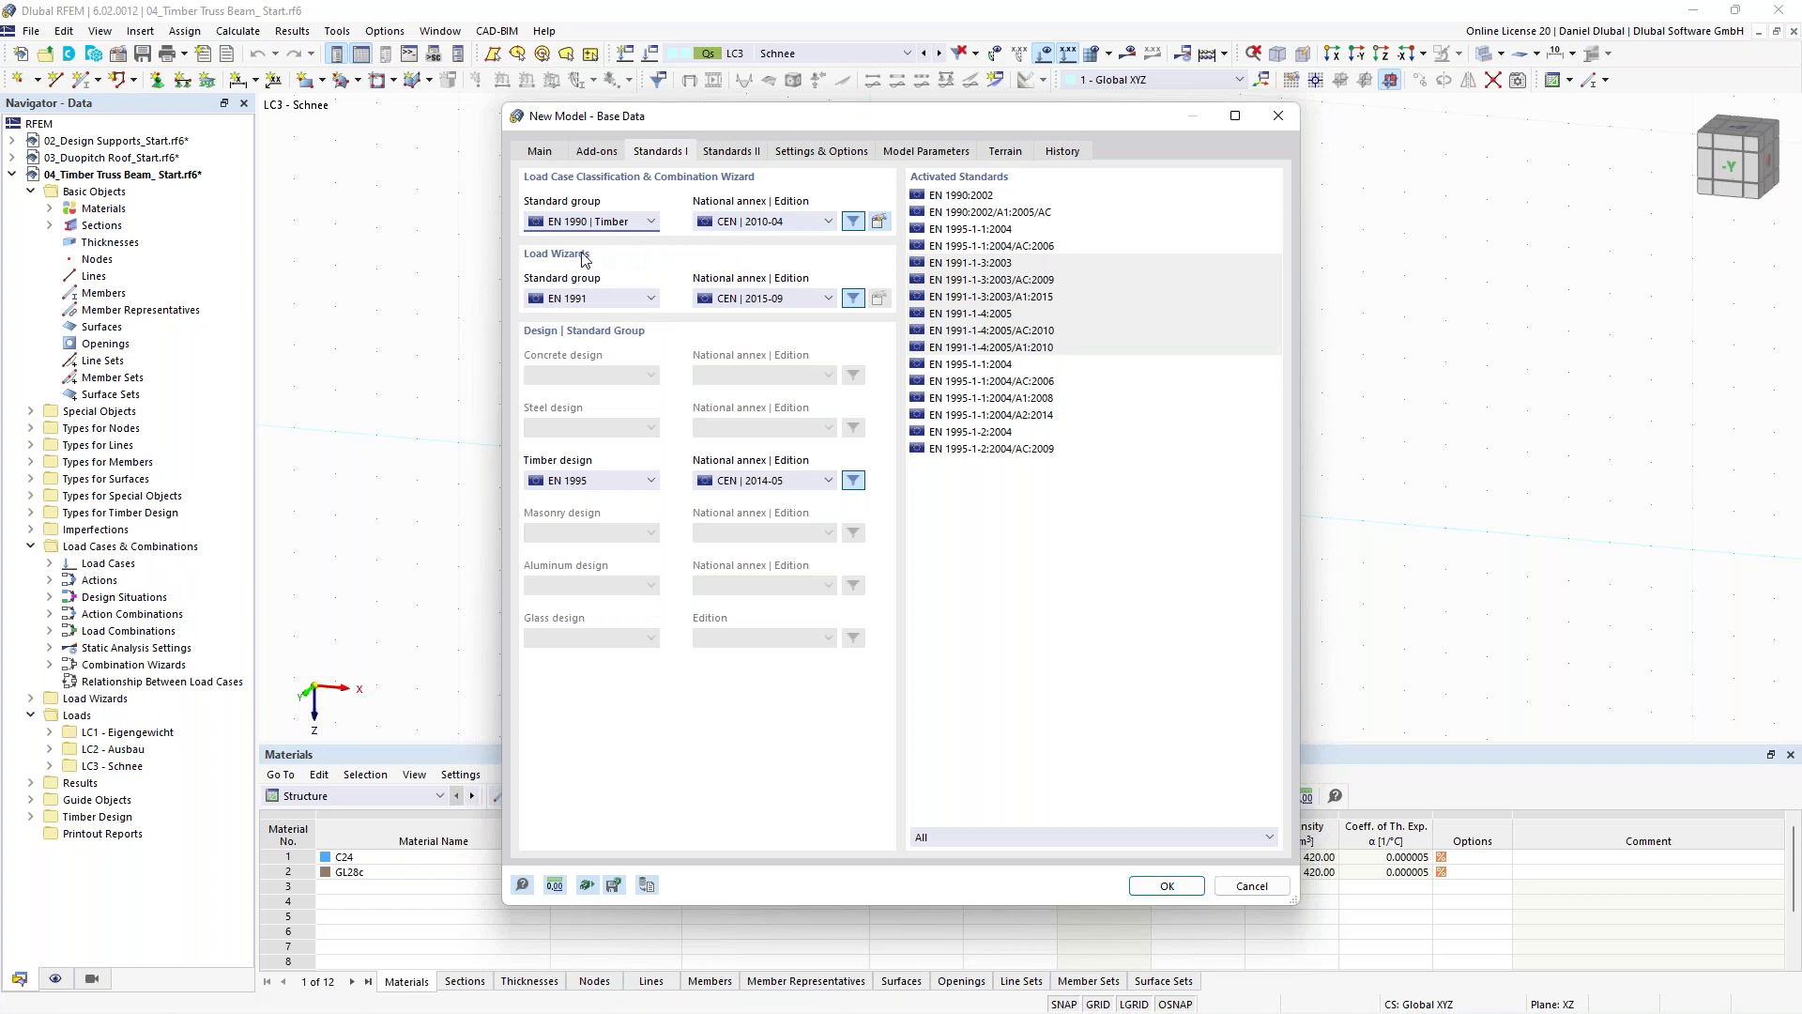
click(878, 222)
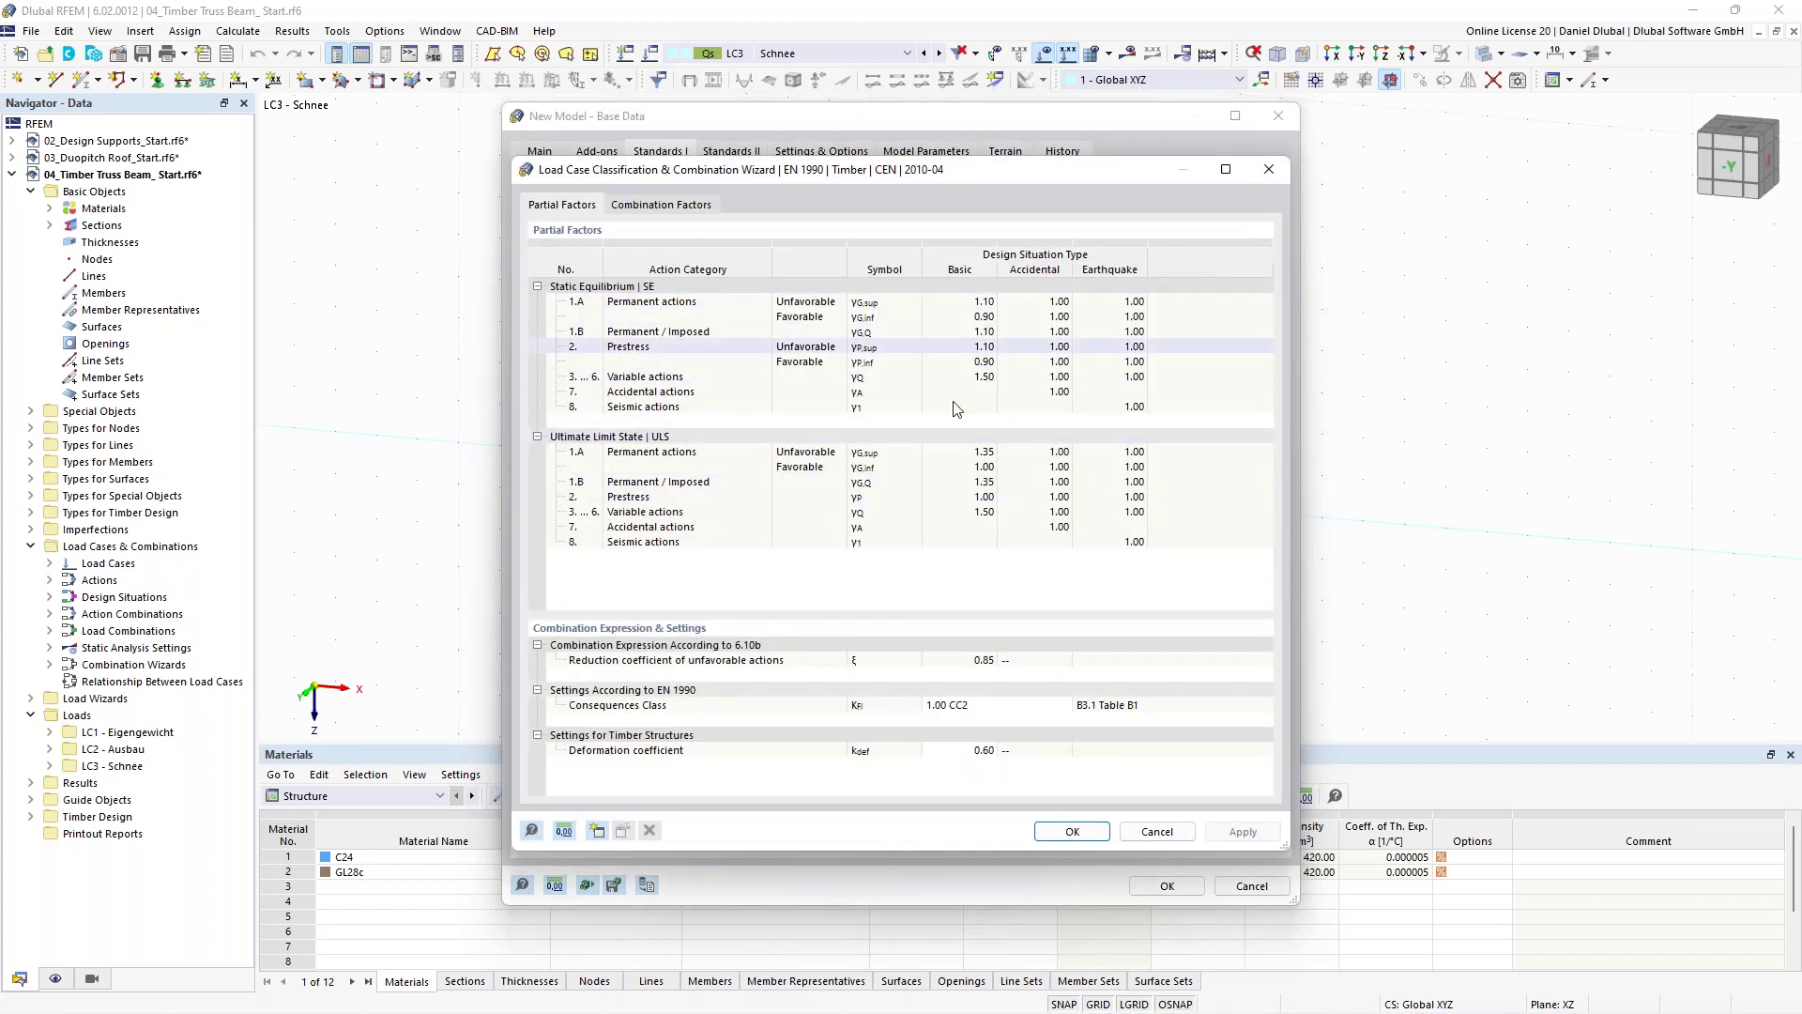
click(1268, 170)
click(589, 223)
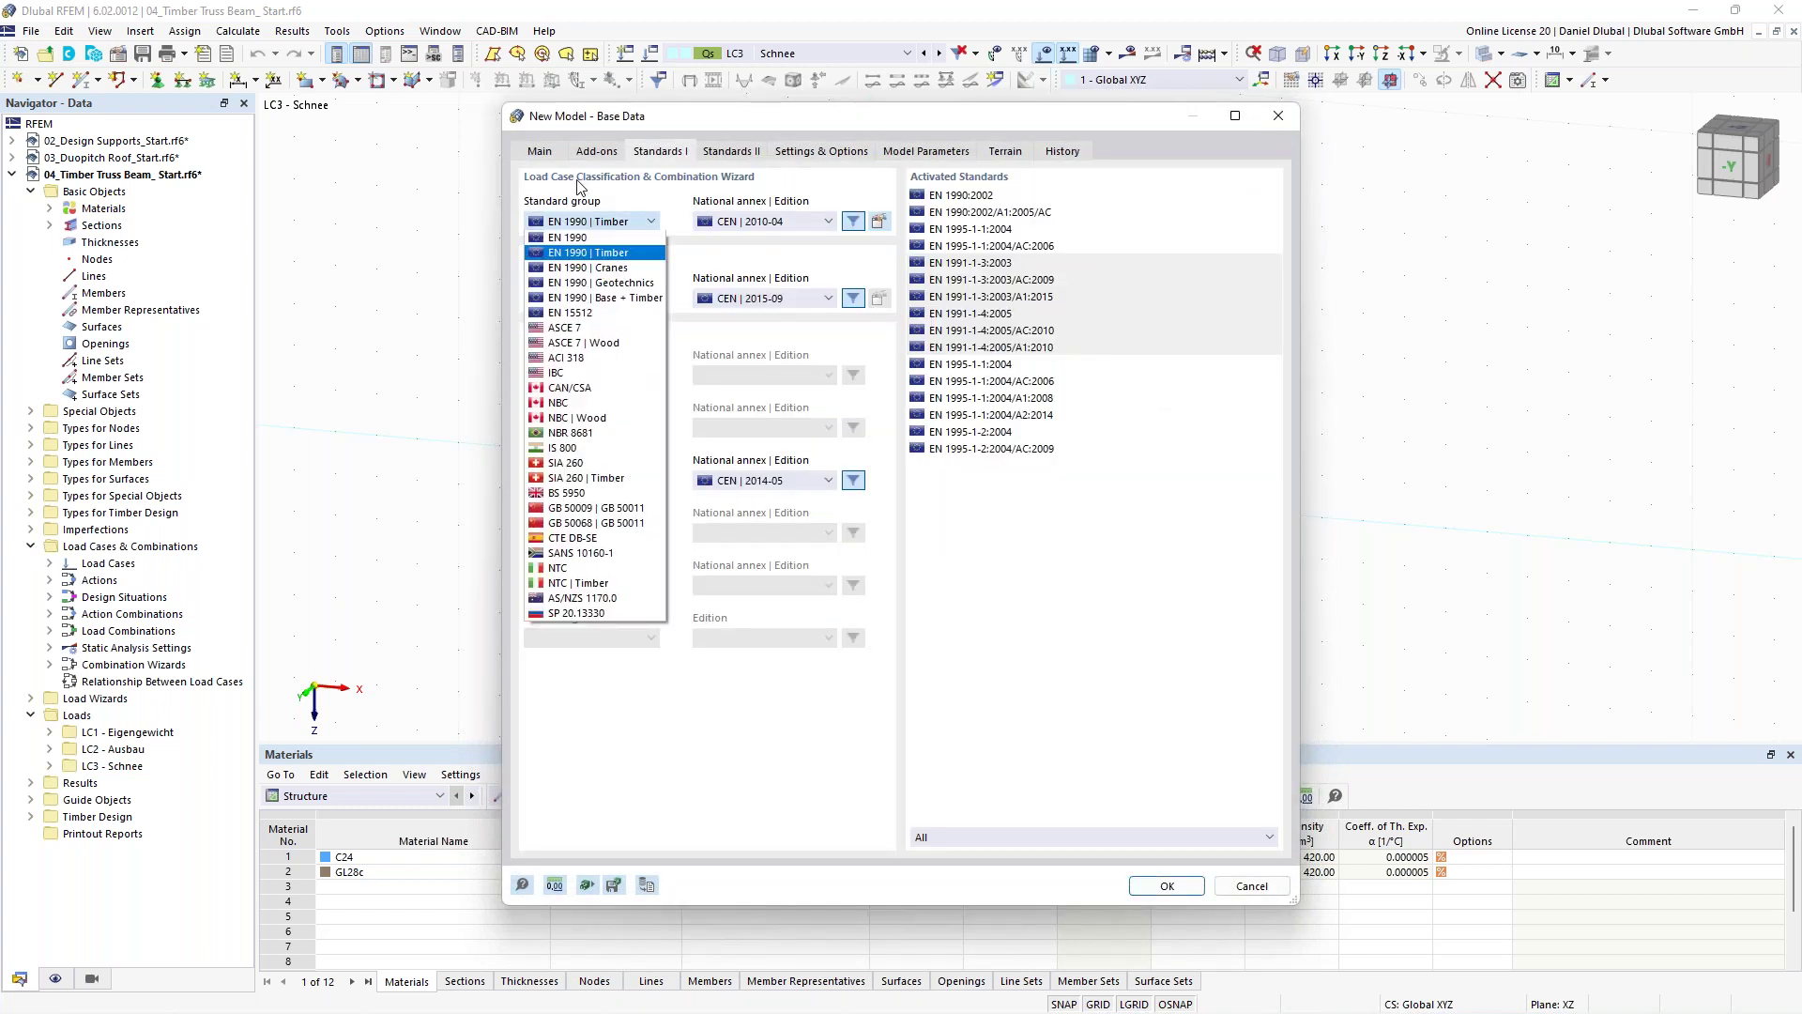
click(583, 255)
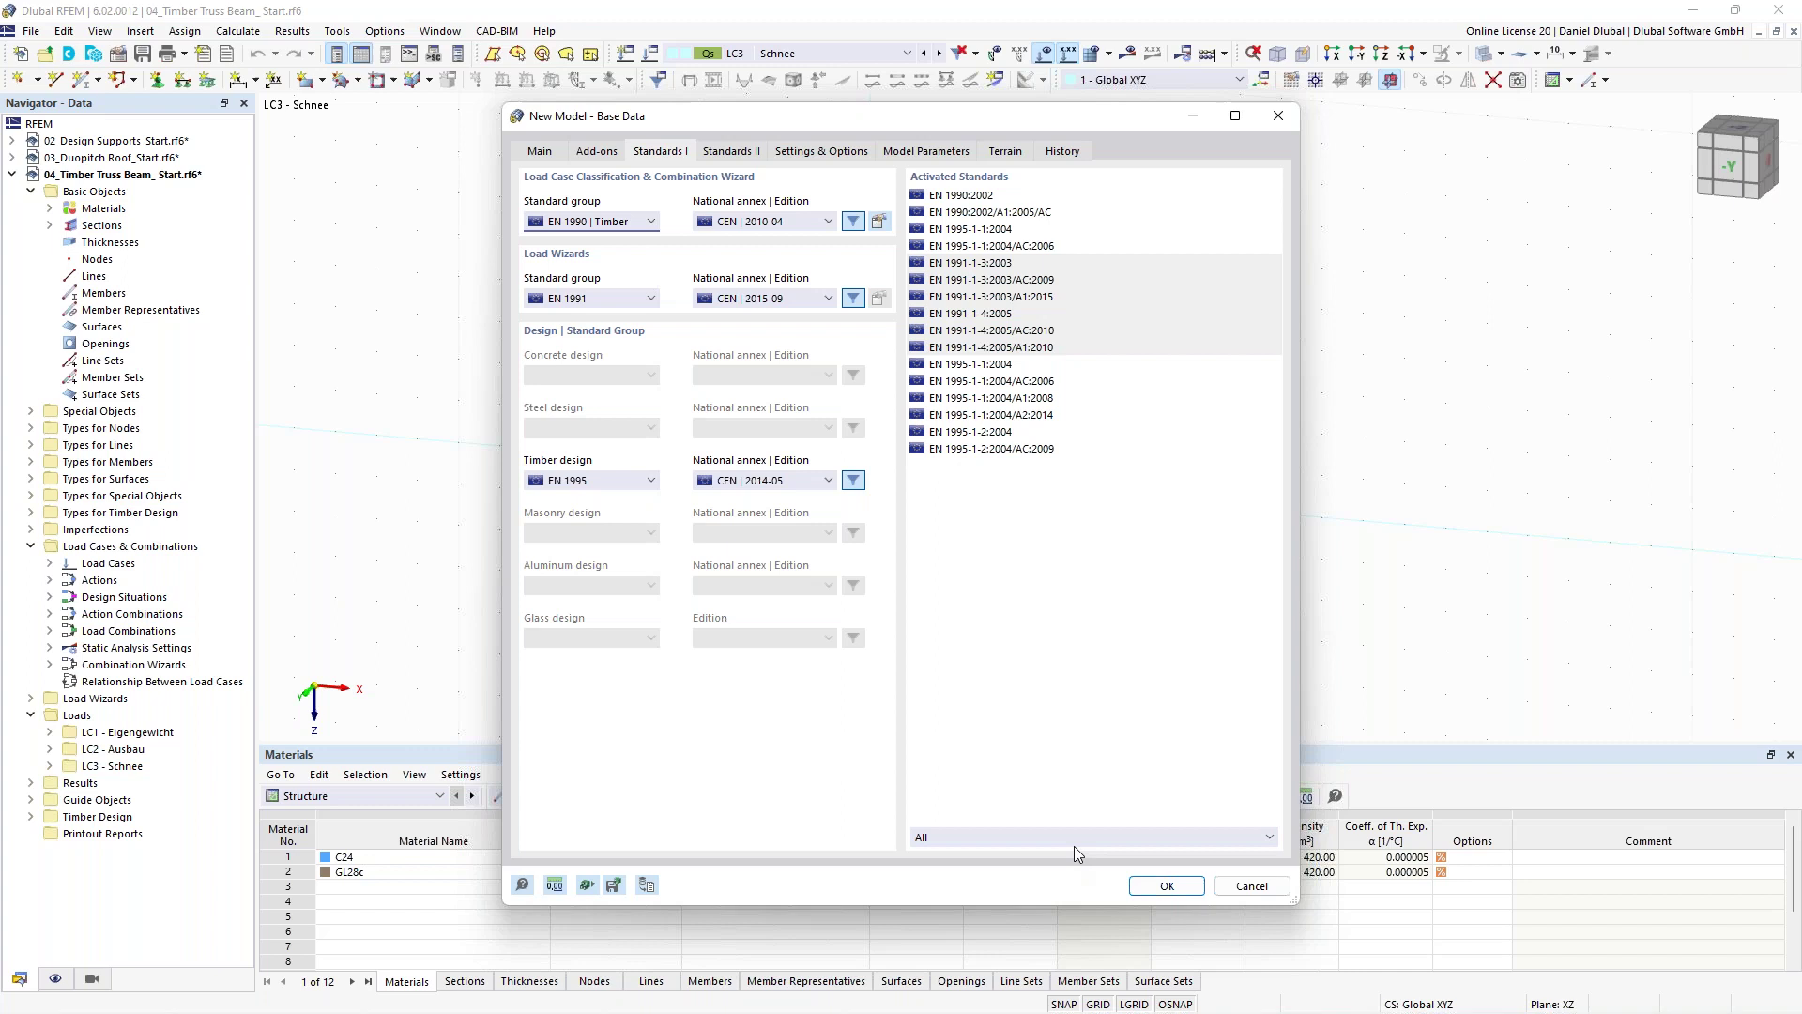
click(1164, 887)
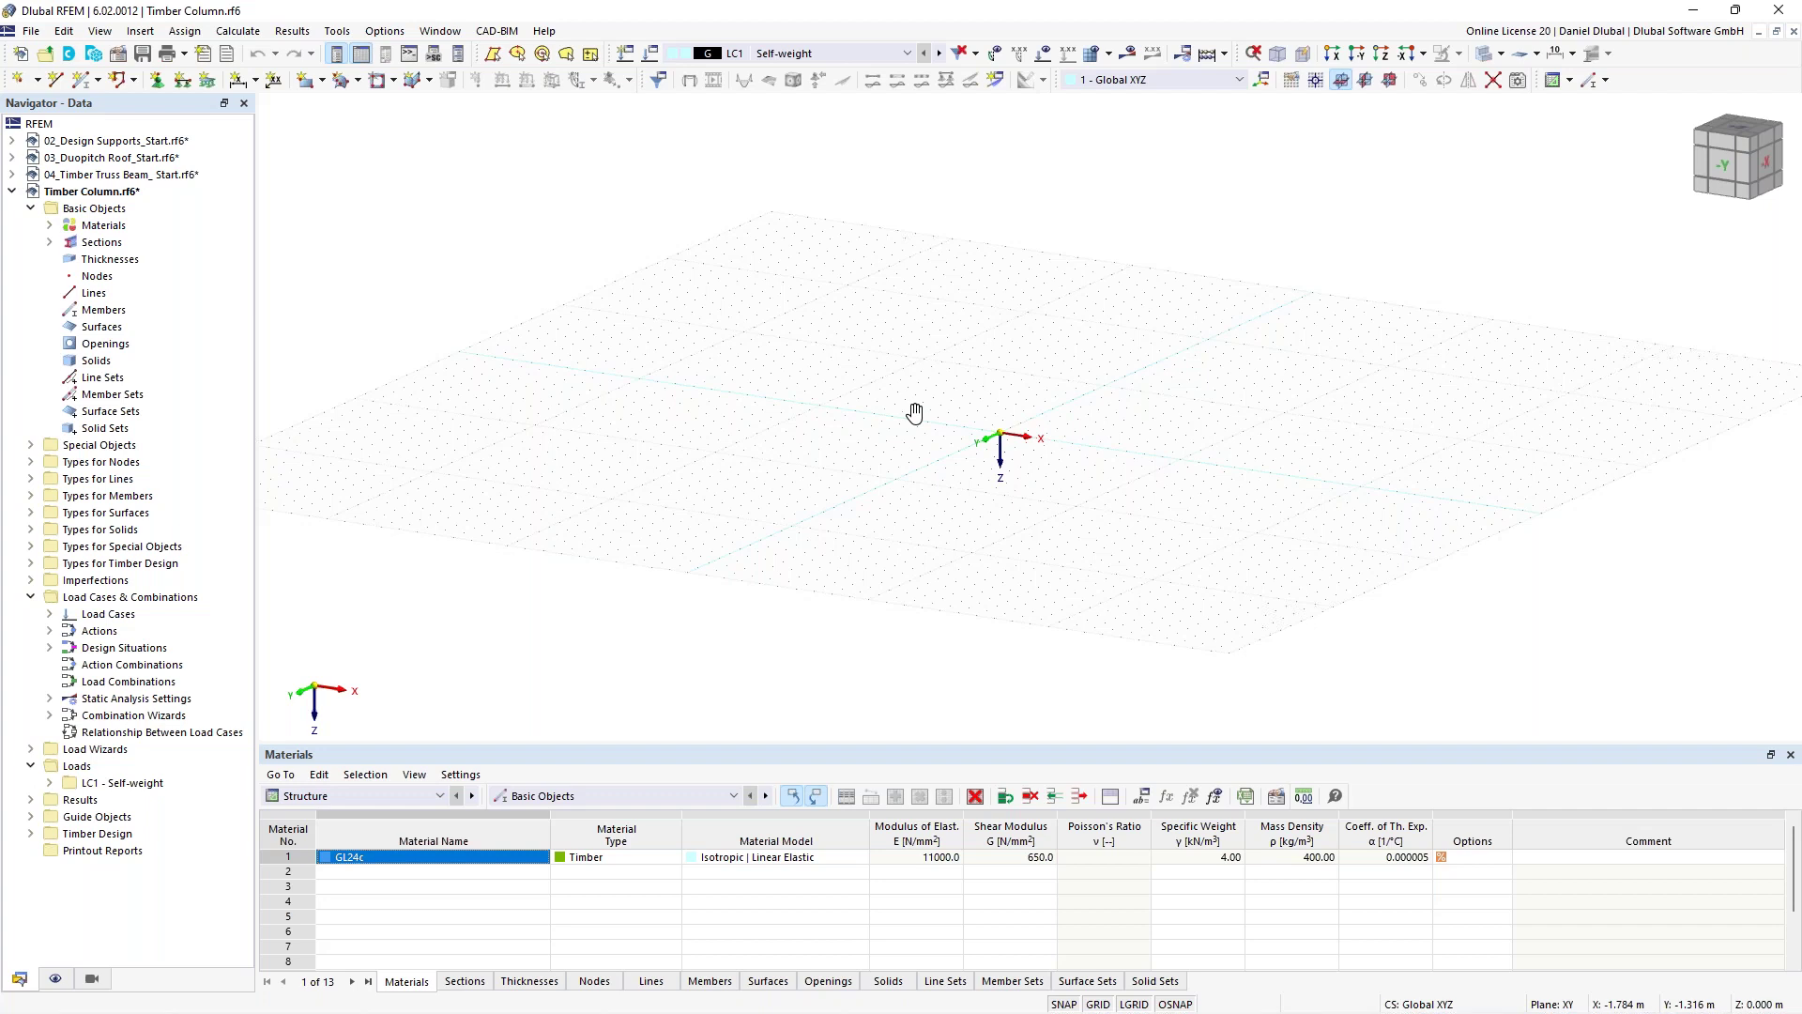
Start a new beam member and create a solid rectangular section for it from the Massive I library group.
scroll(915, 414, up, 4)
ctrl+middle_drag(915, 414, 943, 465)
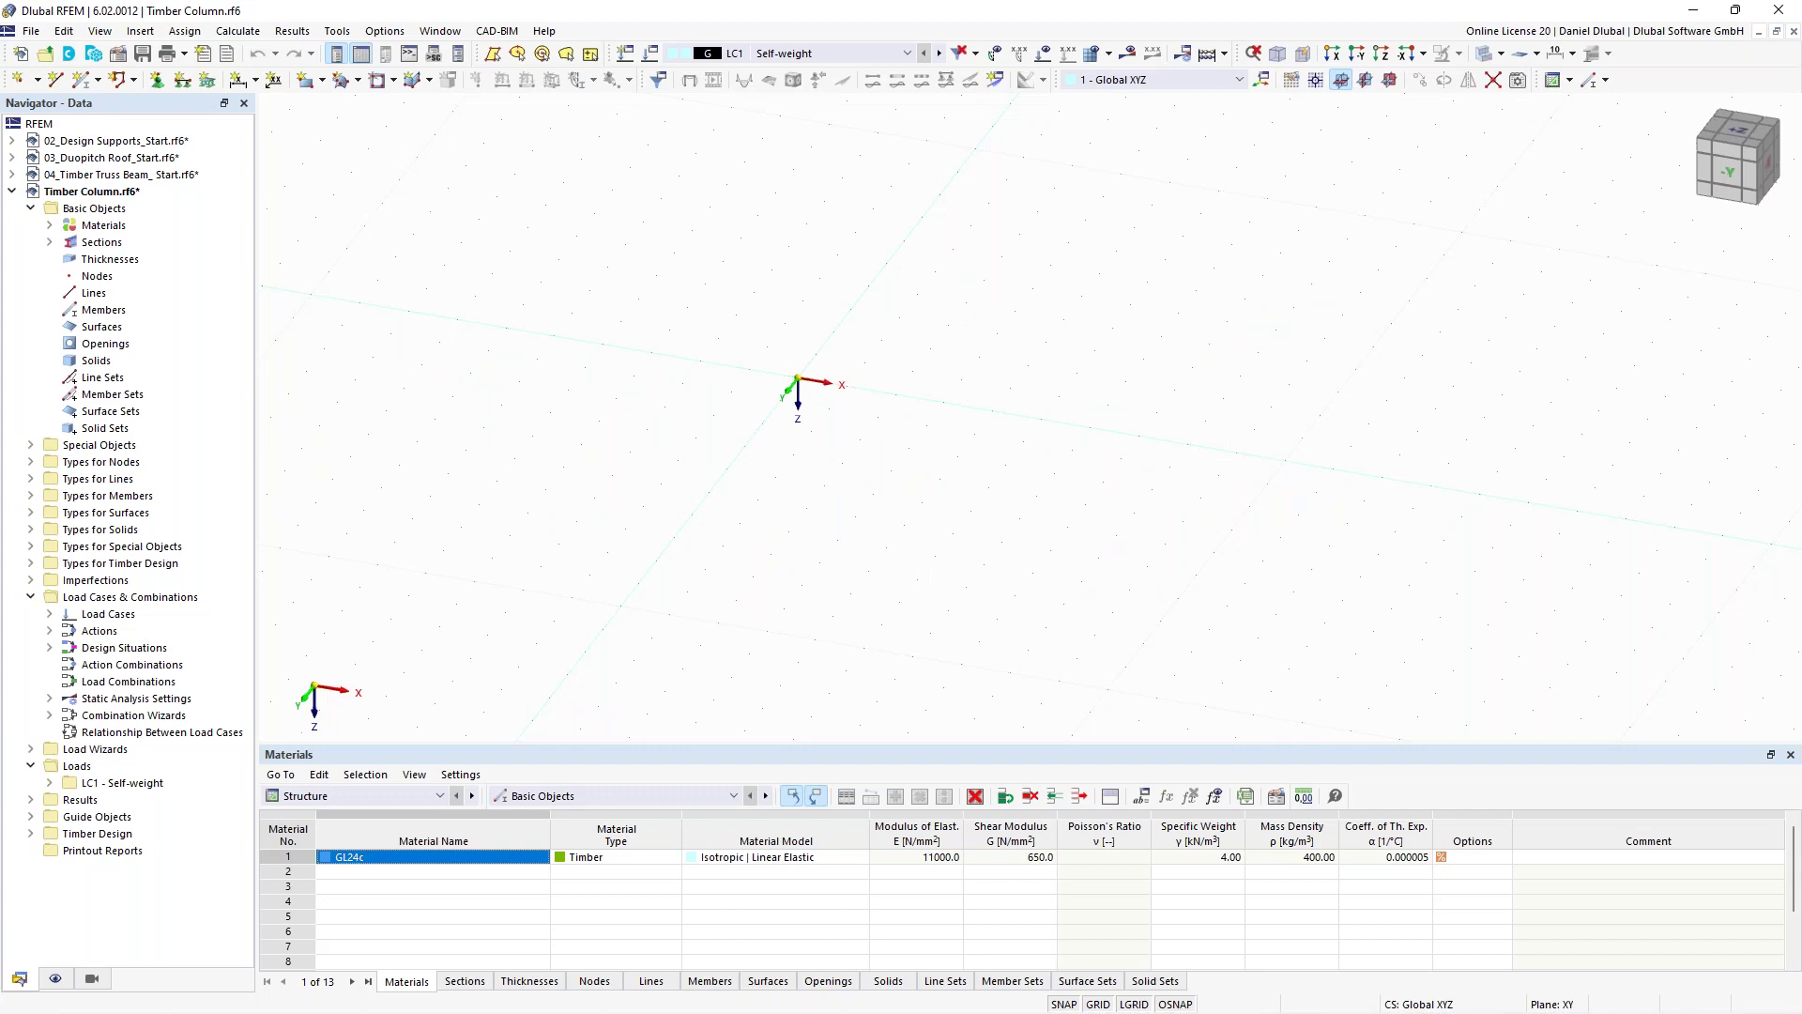
middle_drag(790, 275, 794, 313)
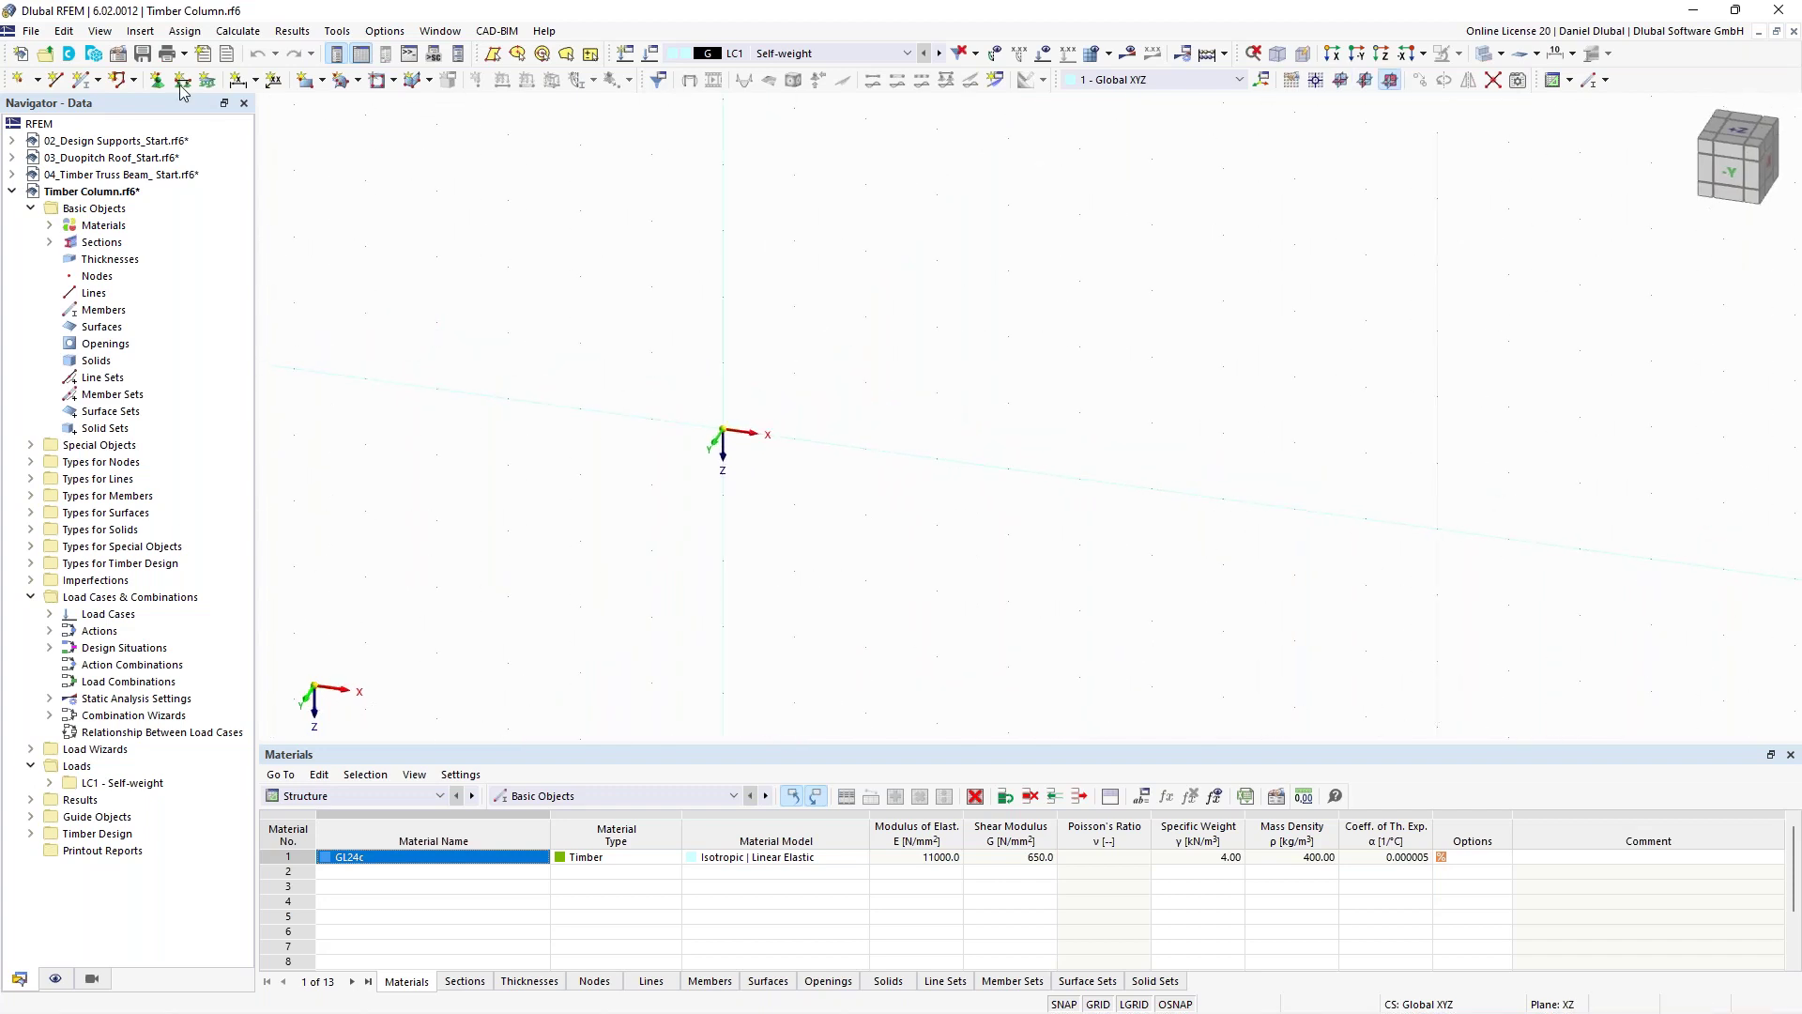
click(82, 81)
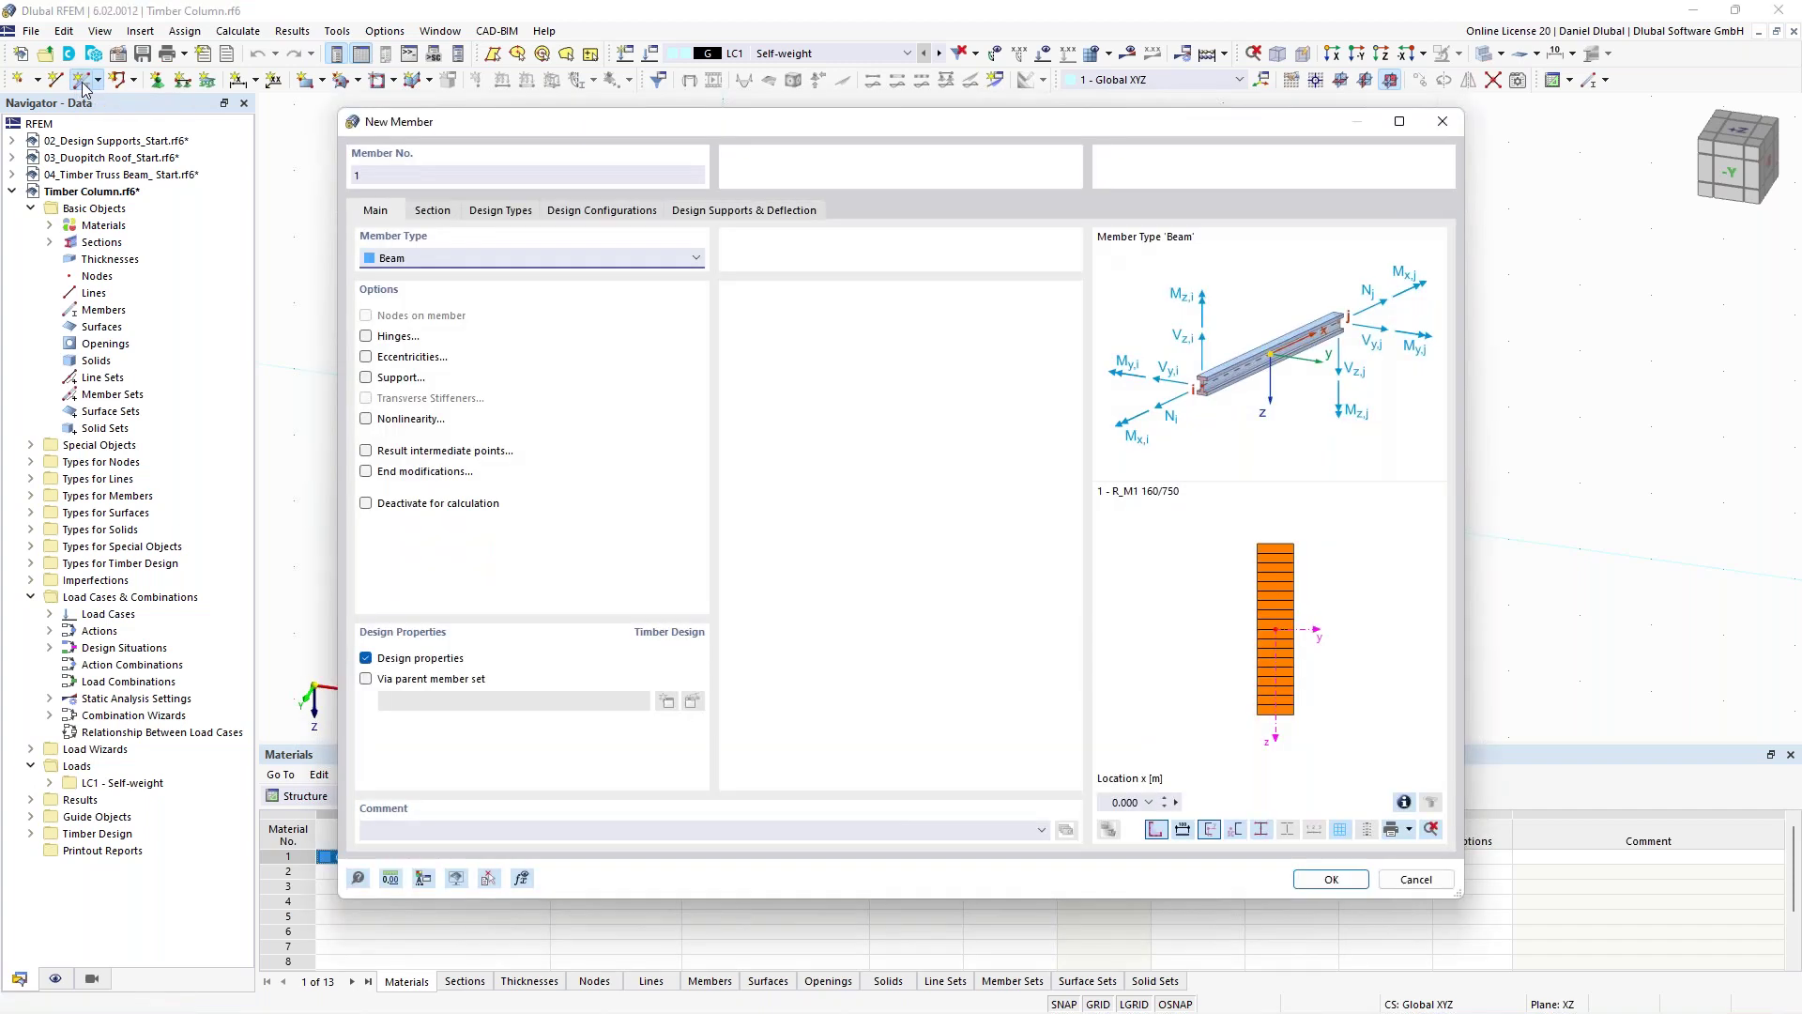
click(433, 211)
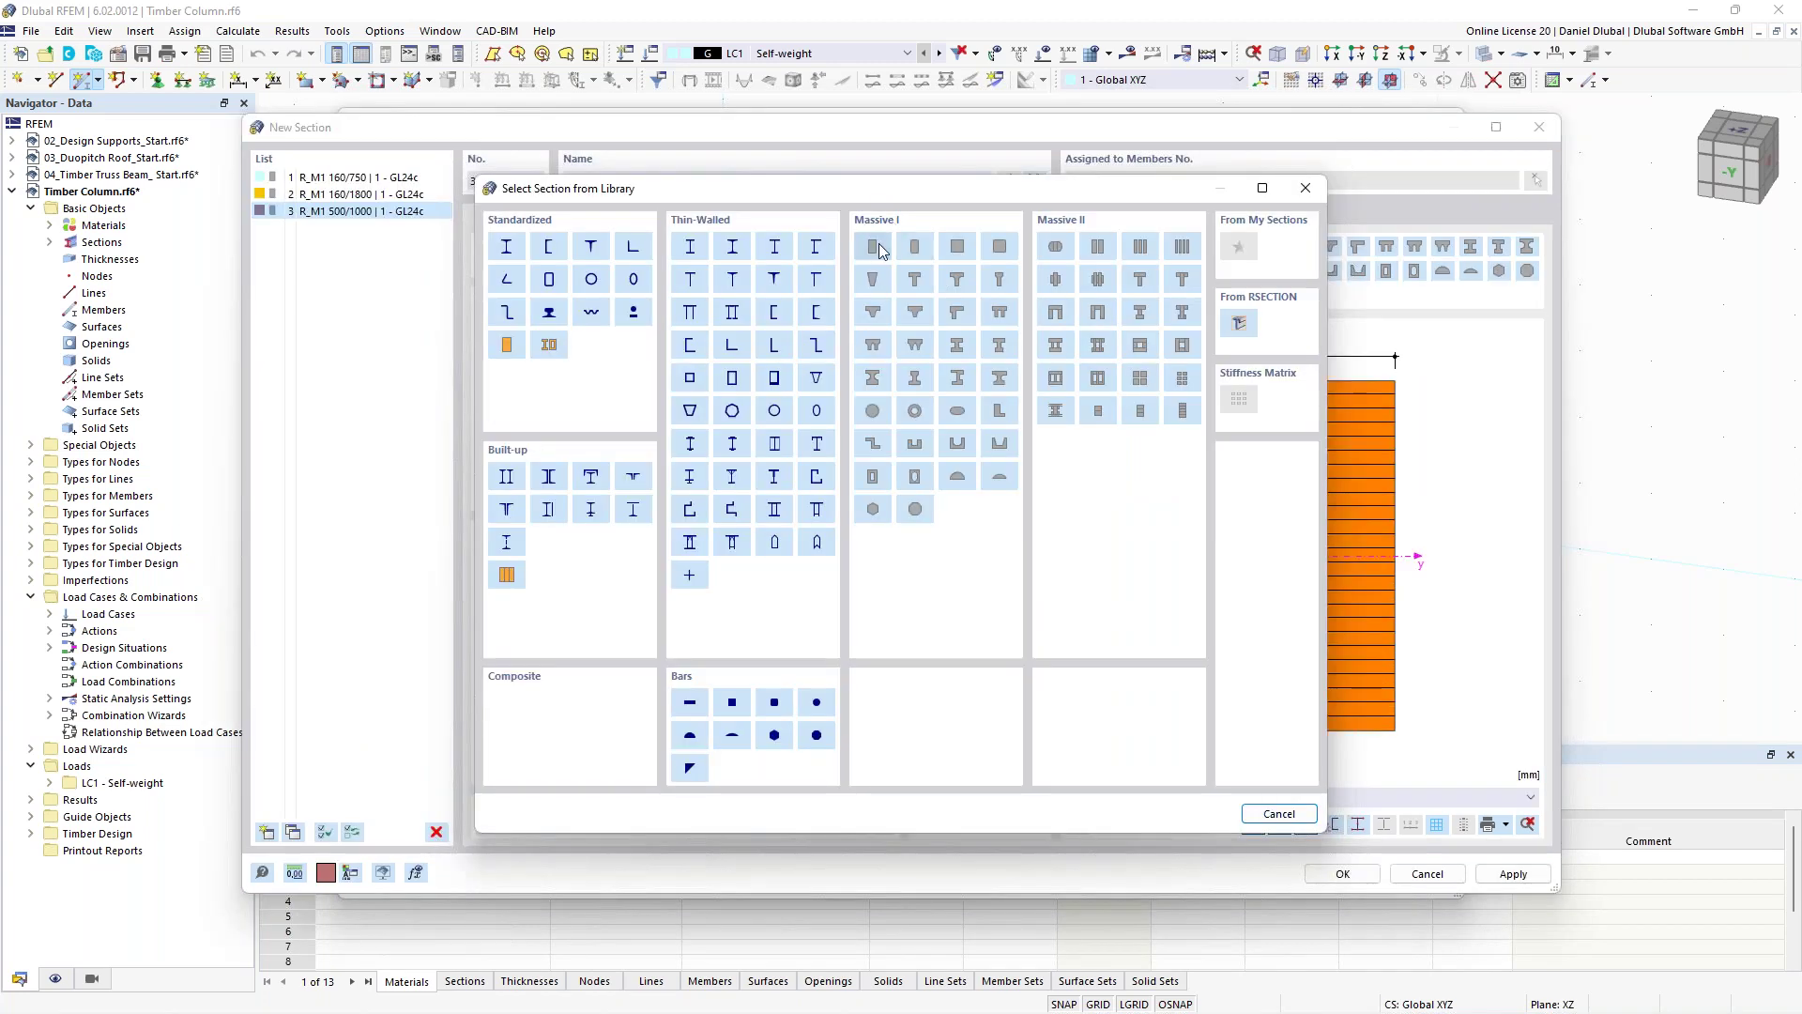
click(873, 247)
Set the rectangular section's width b to 160 mm and its height h to 200 mm.
click(584, 276)
click(584, 276)
drag(584, 276, 649, 281)
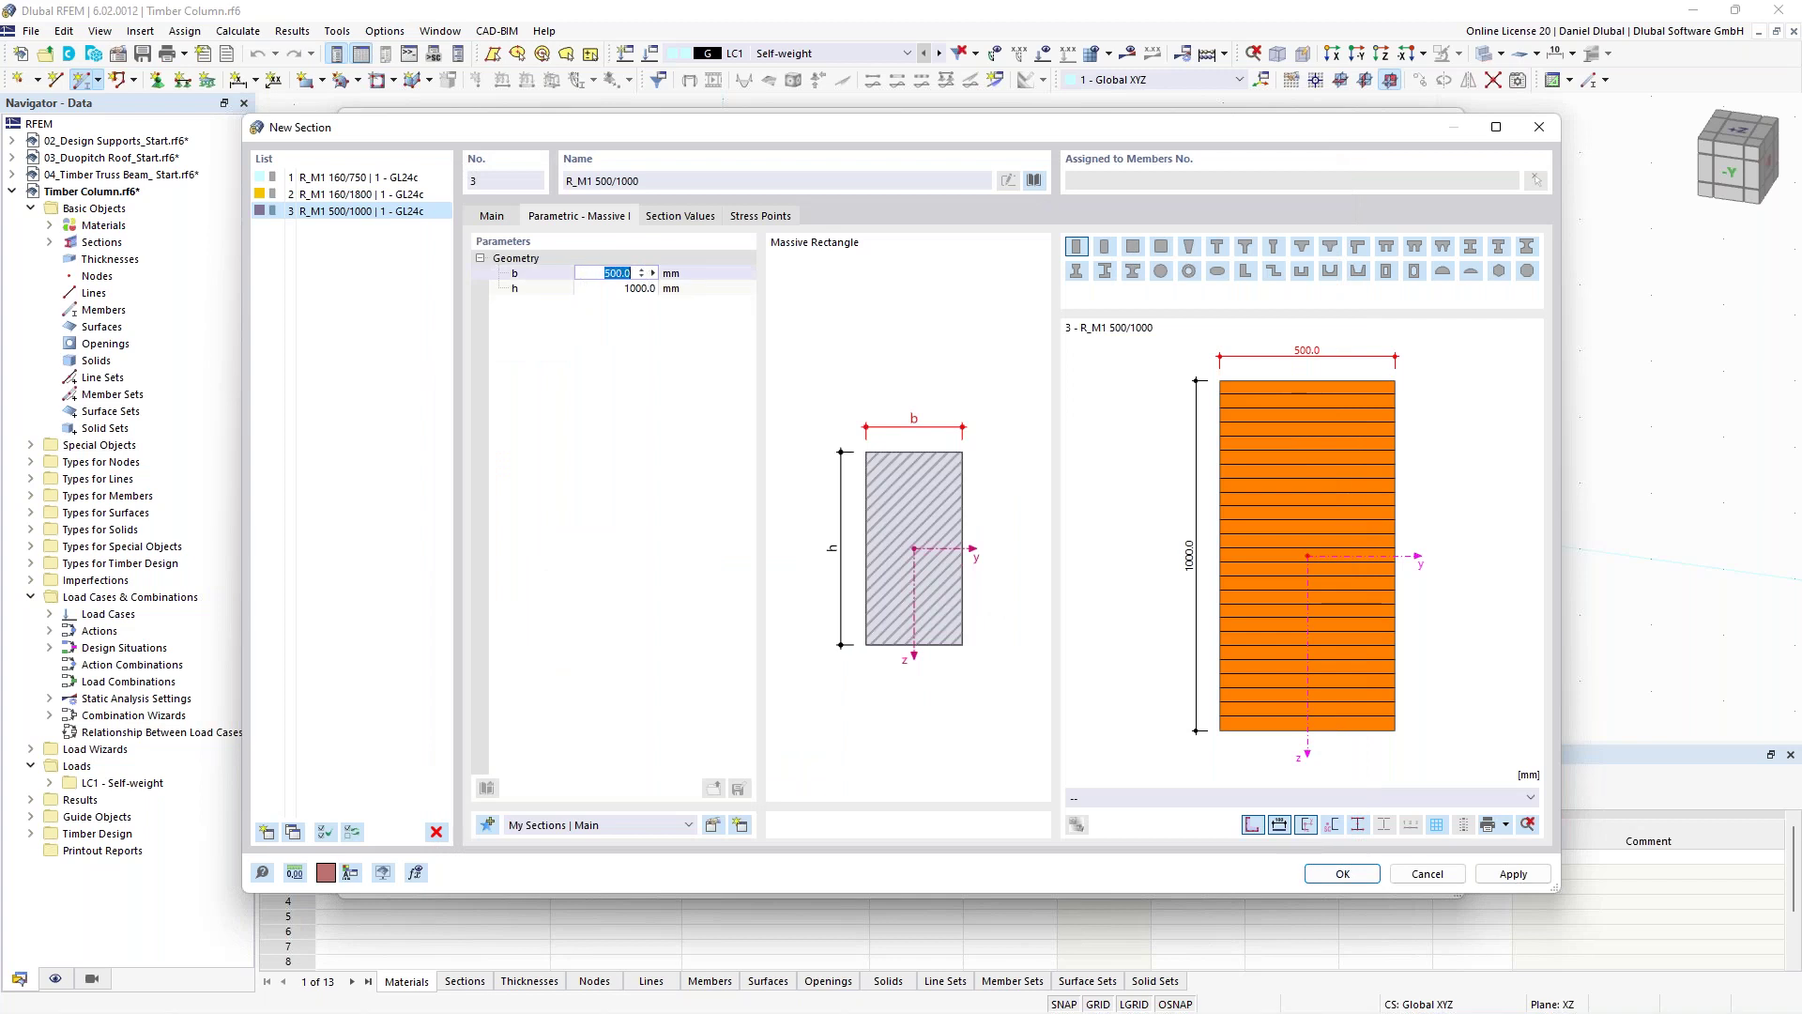
text(160)
key(Tab)
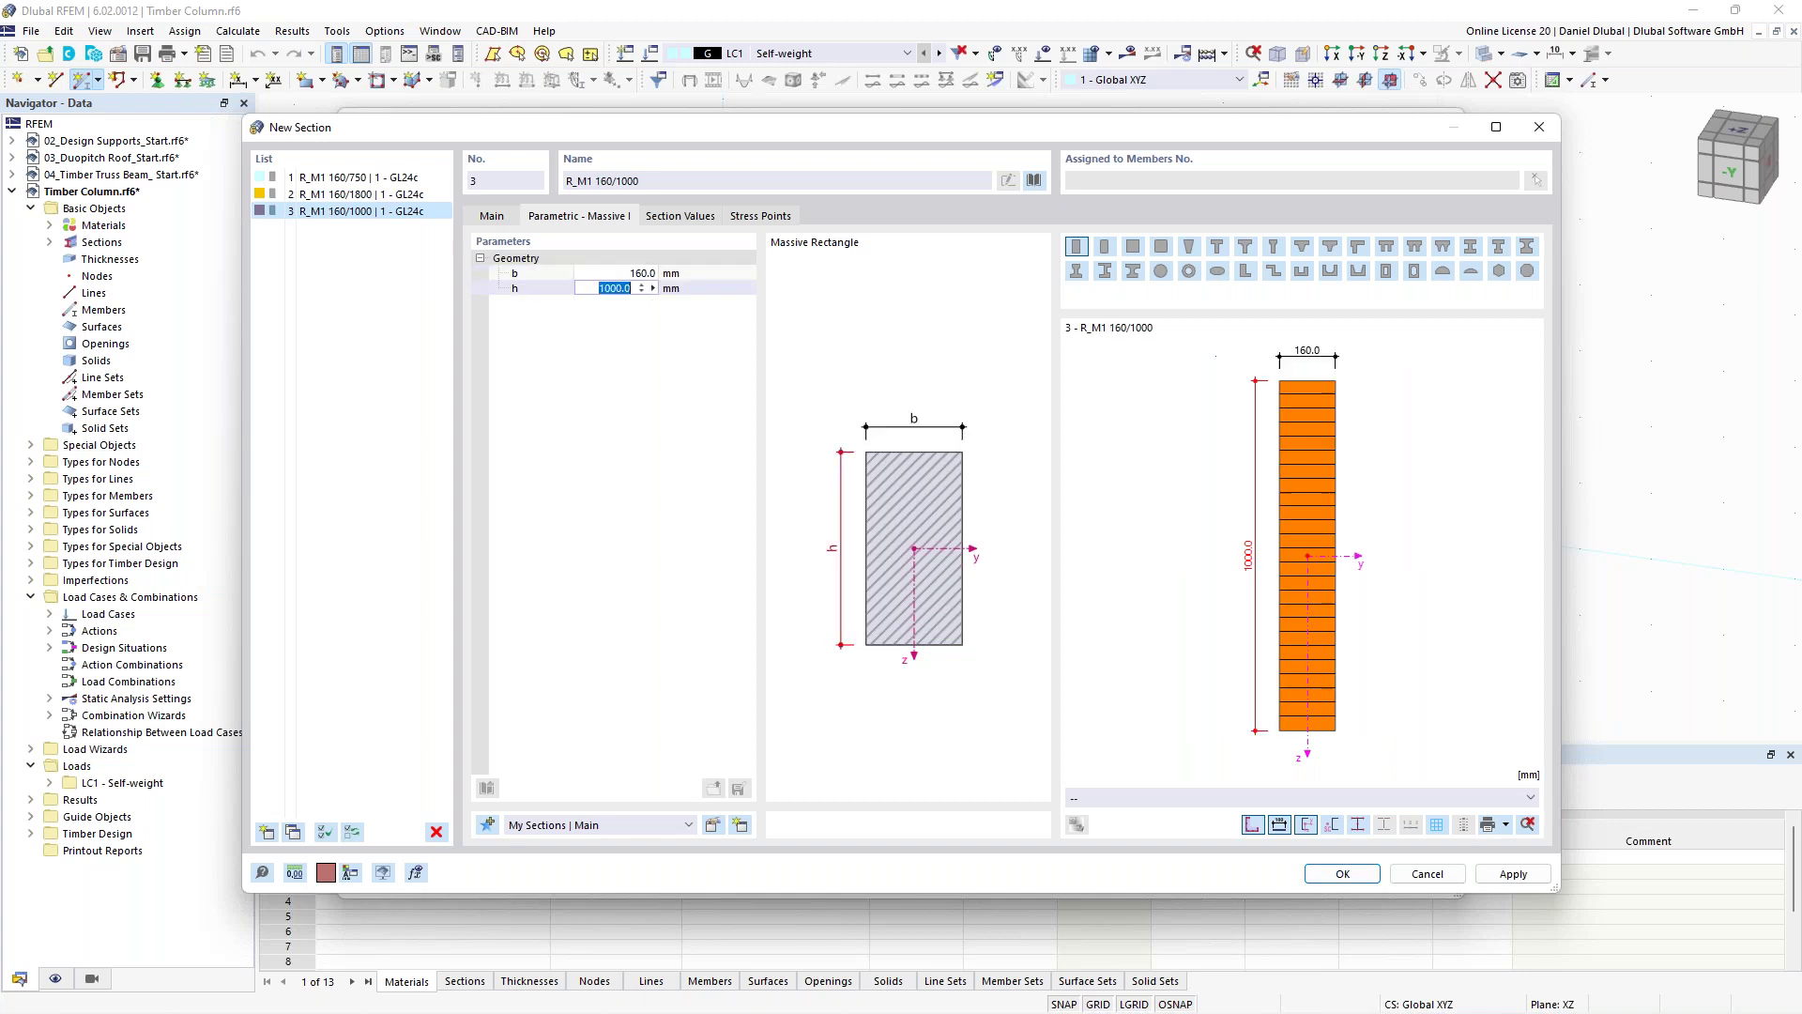
text(200)
key(Return)
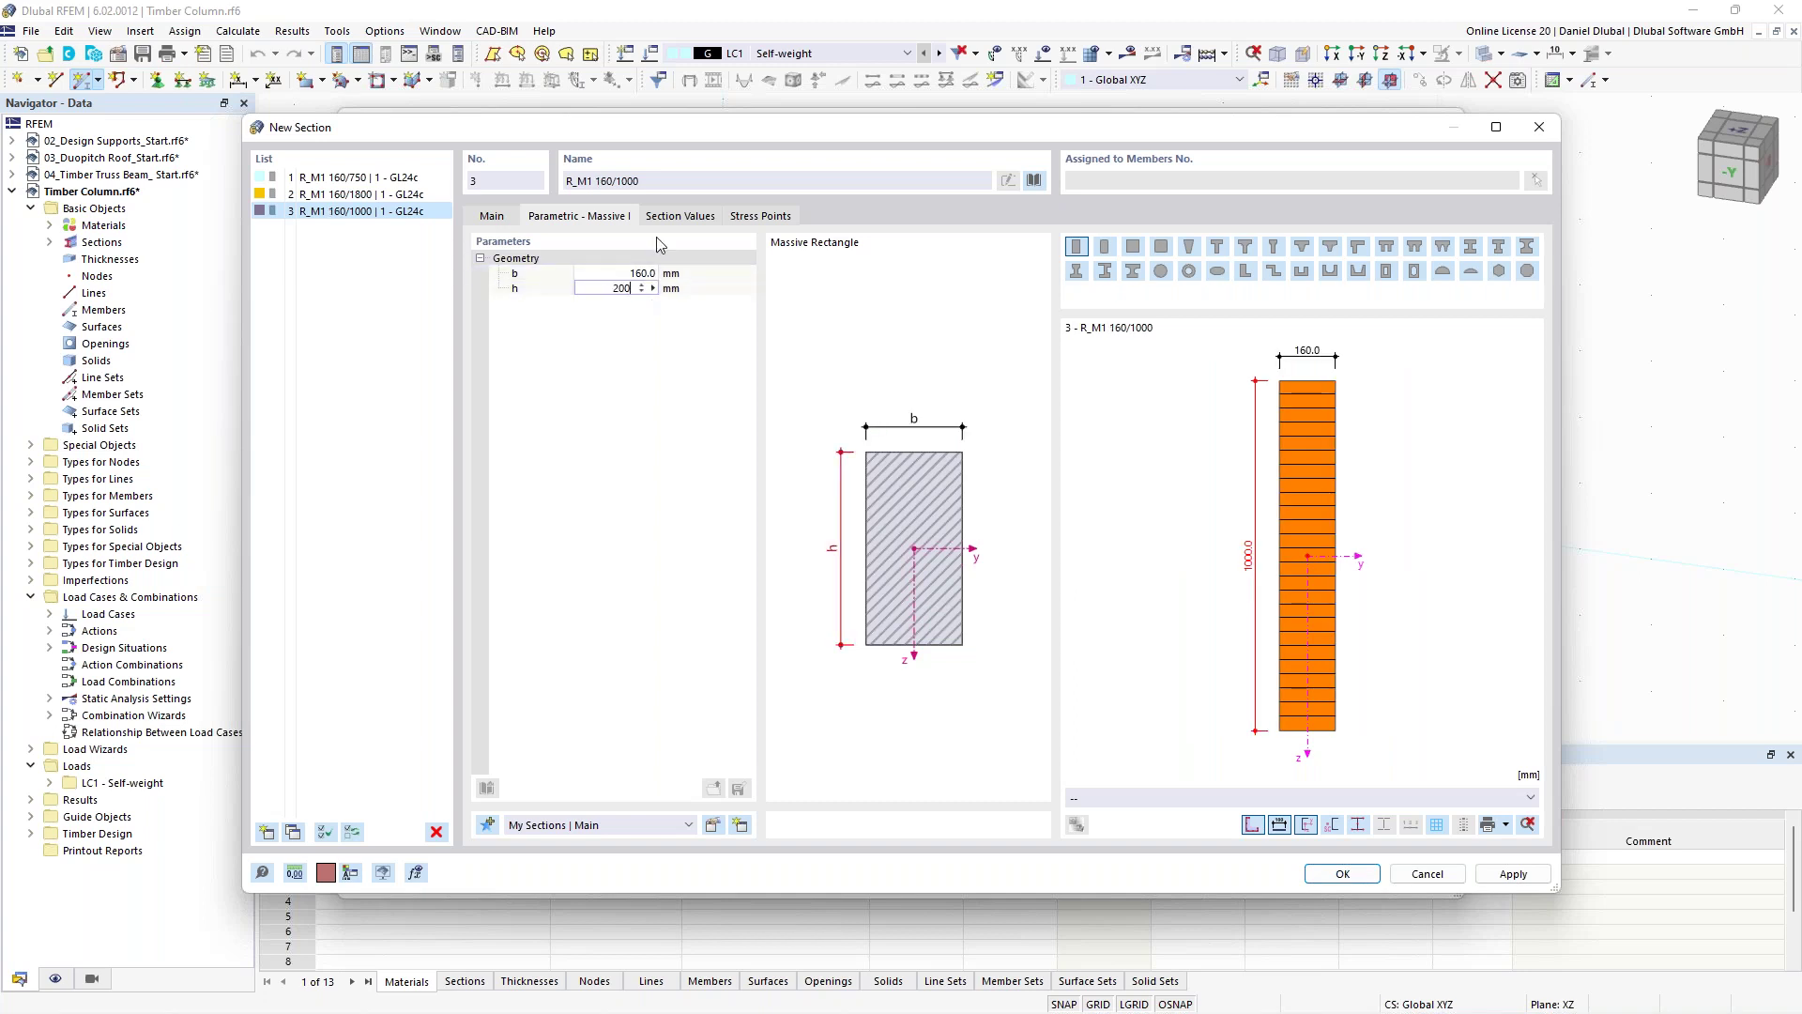
Create a new C24 timber material according to EN 338:2016-04 and assign it to the section.
click(492, 216)
click(606, 266)
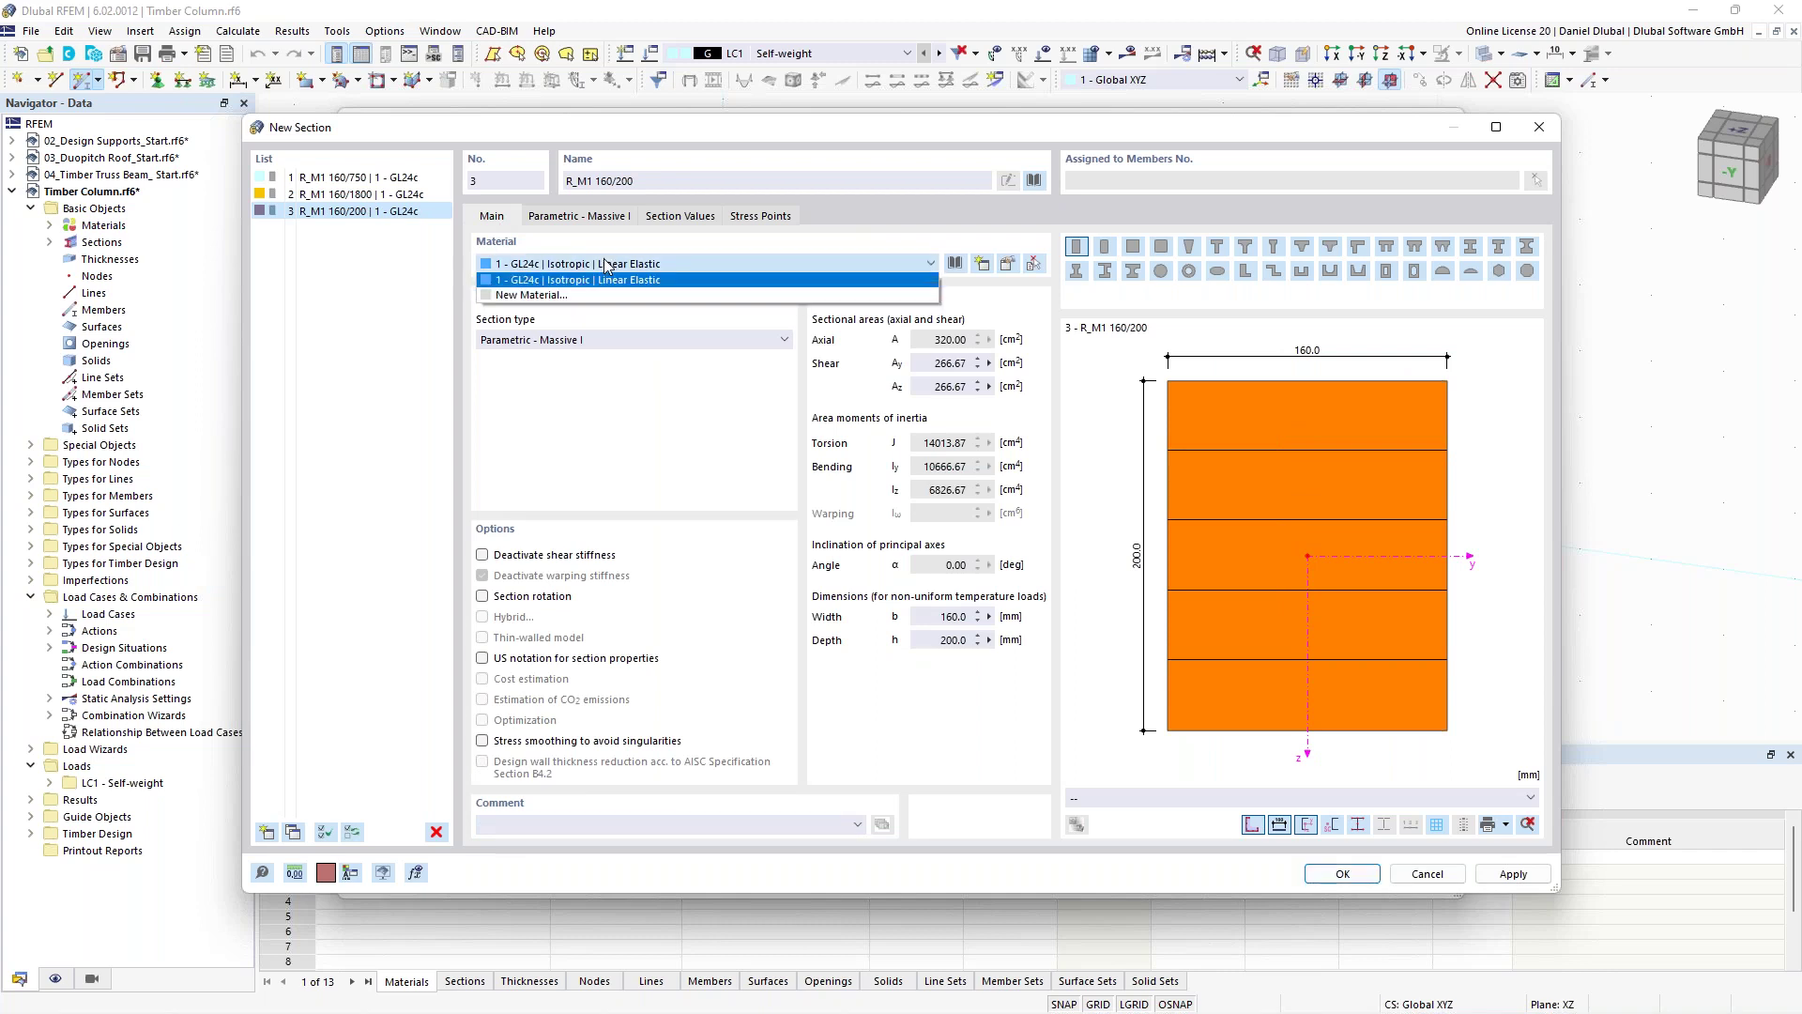
click(605, 265)
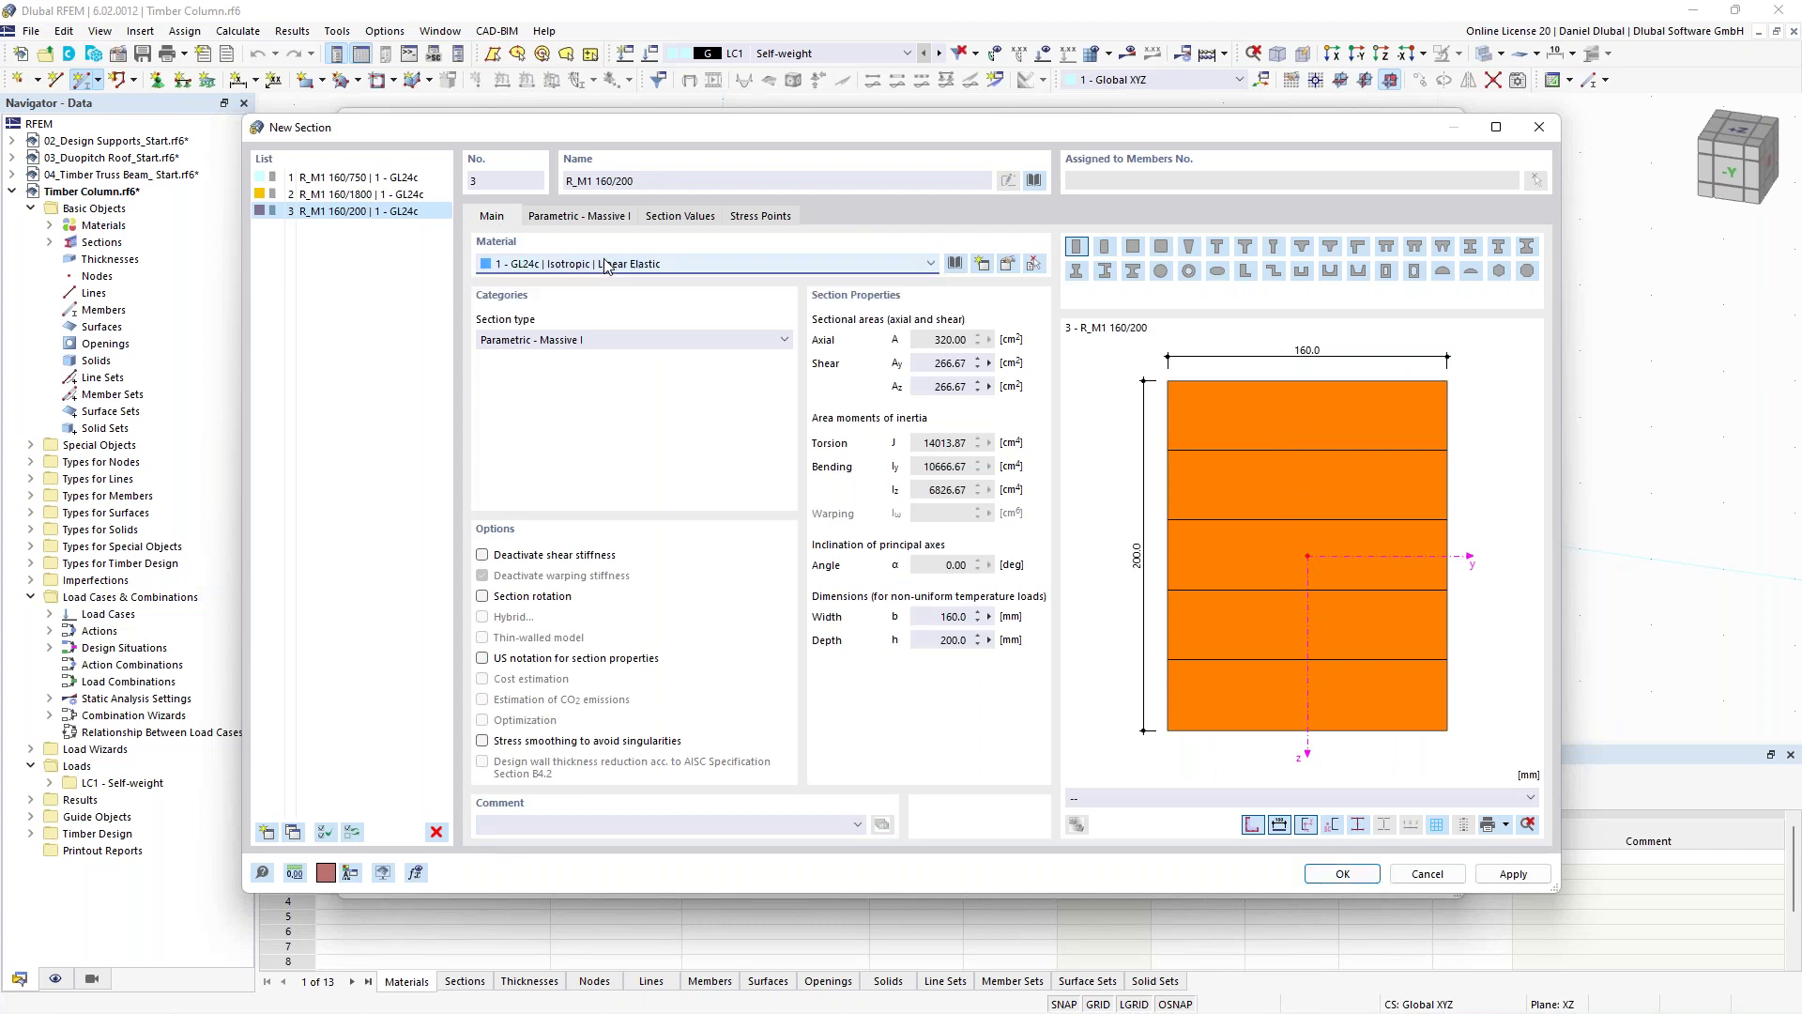
click(984, 269)
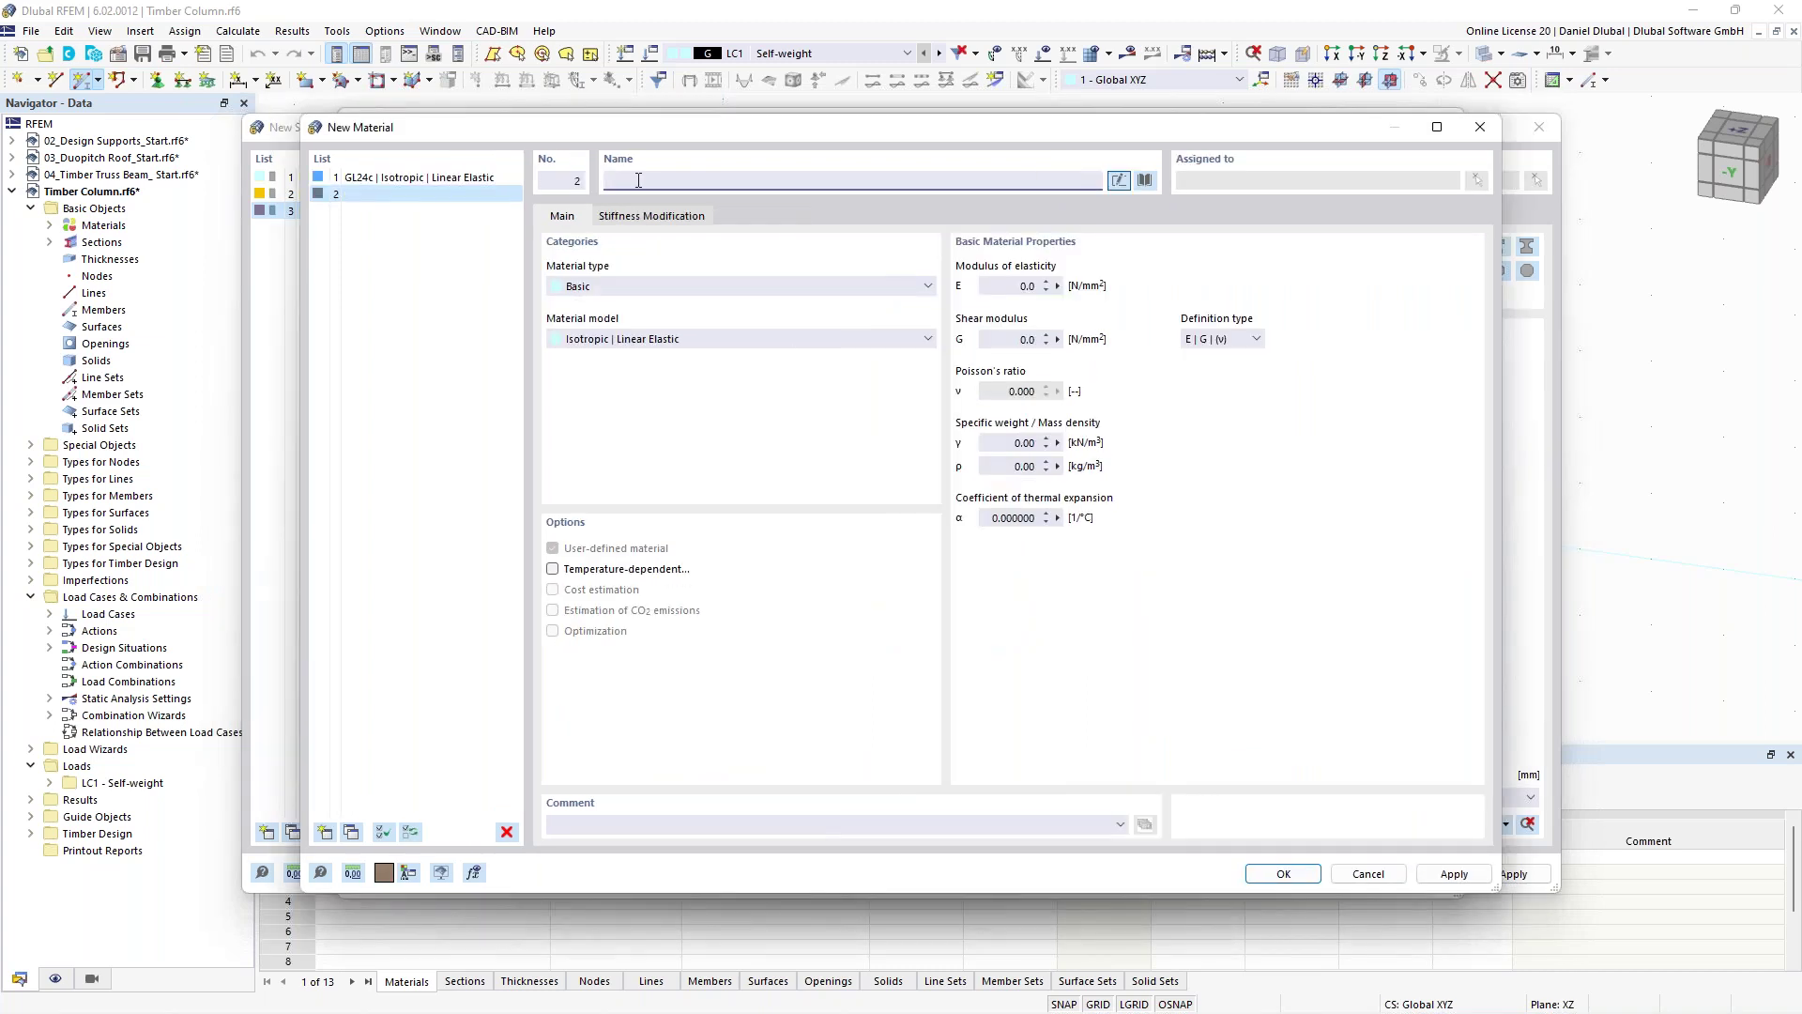
text(c2)
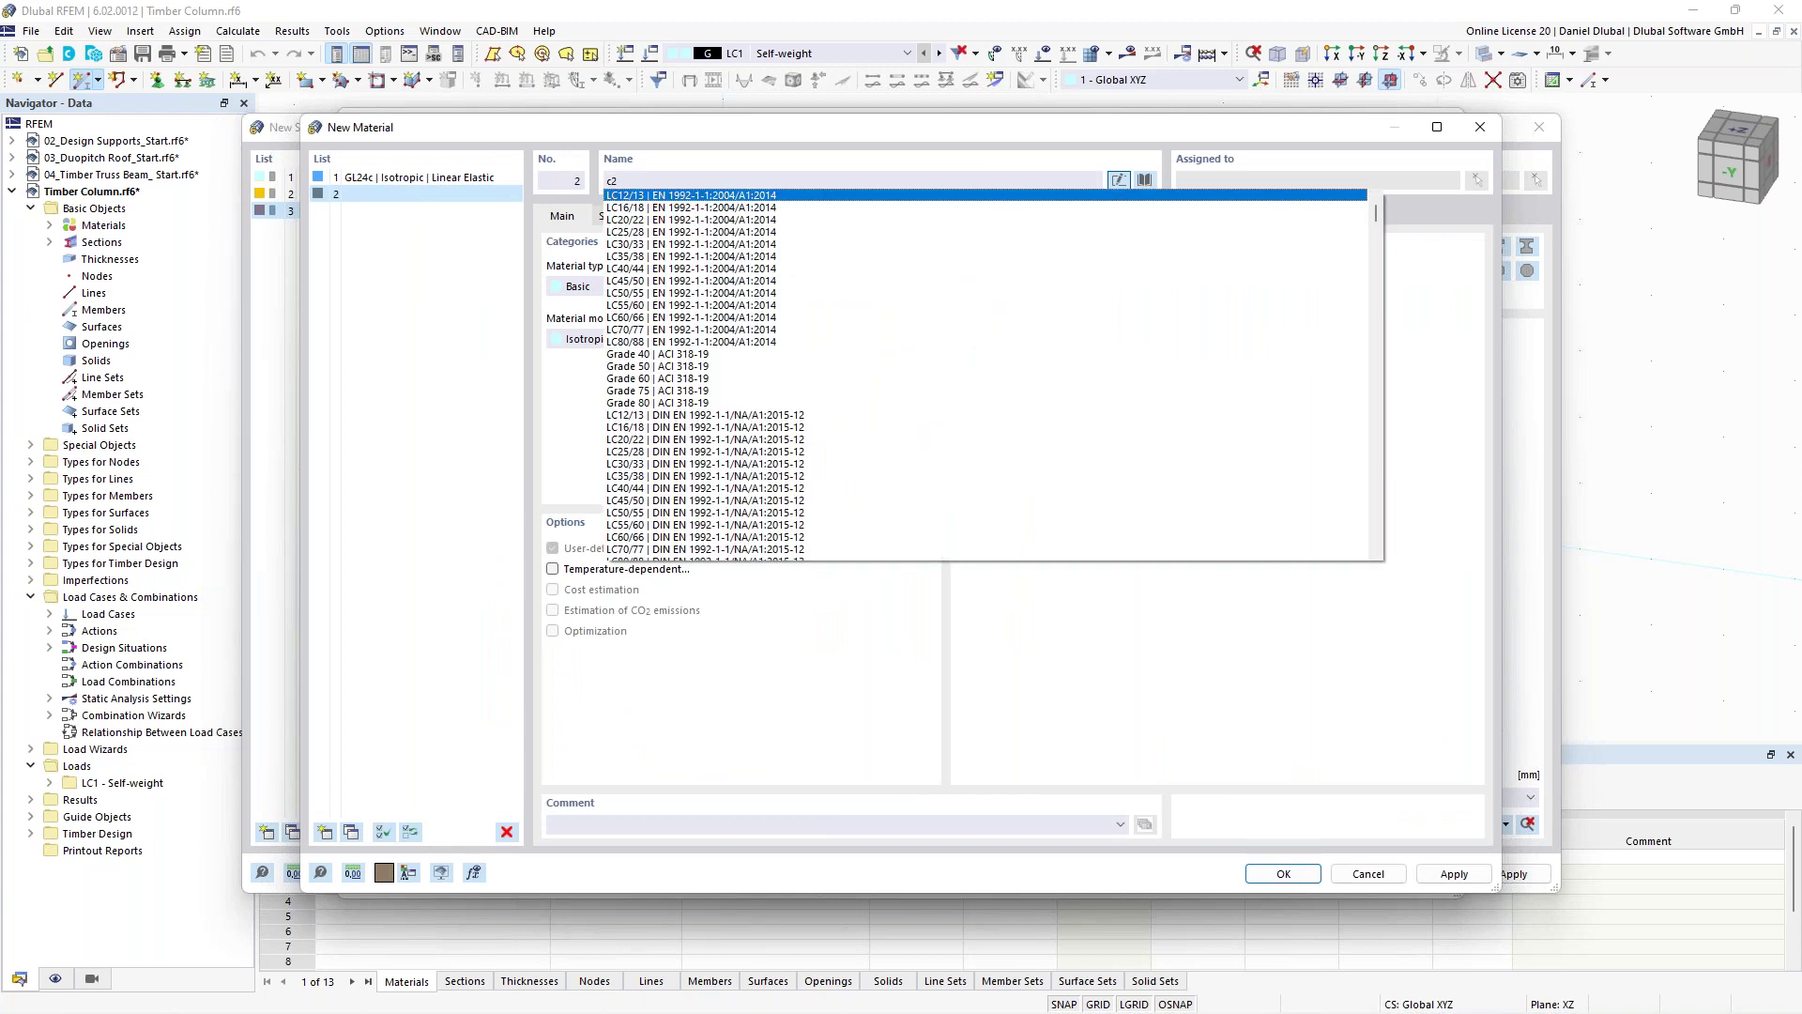
text(4)
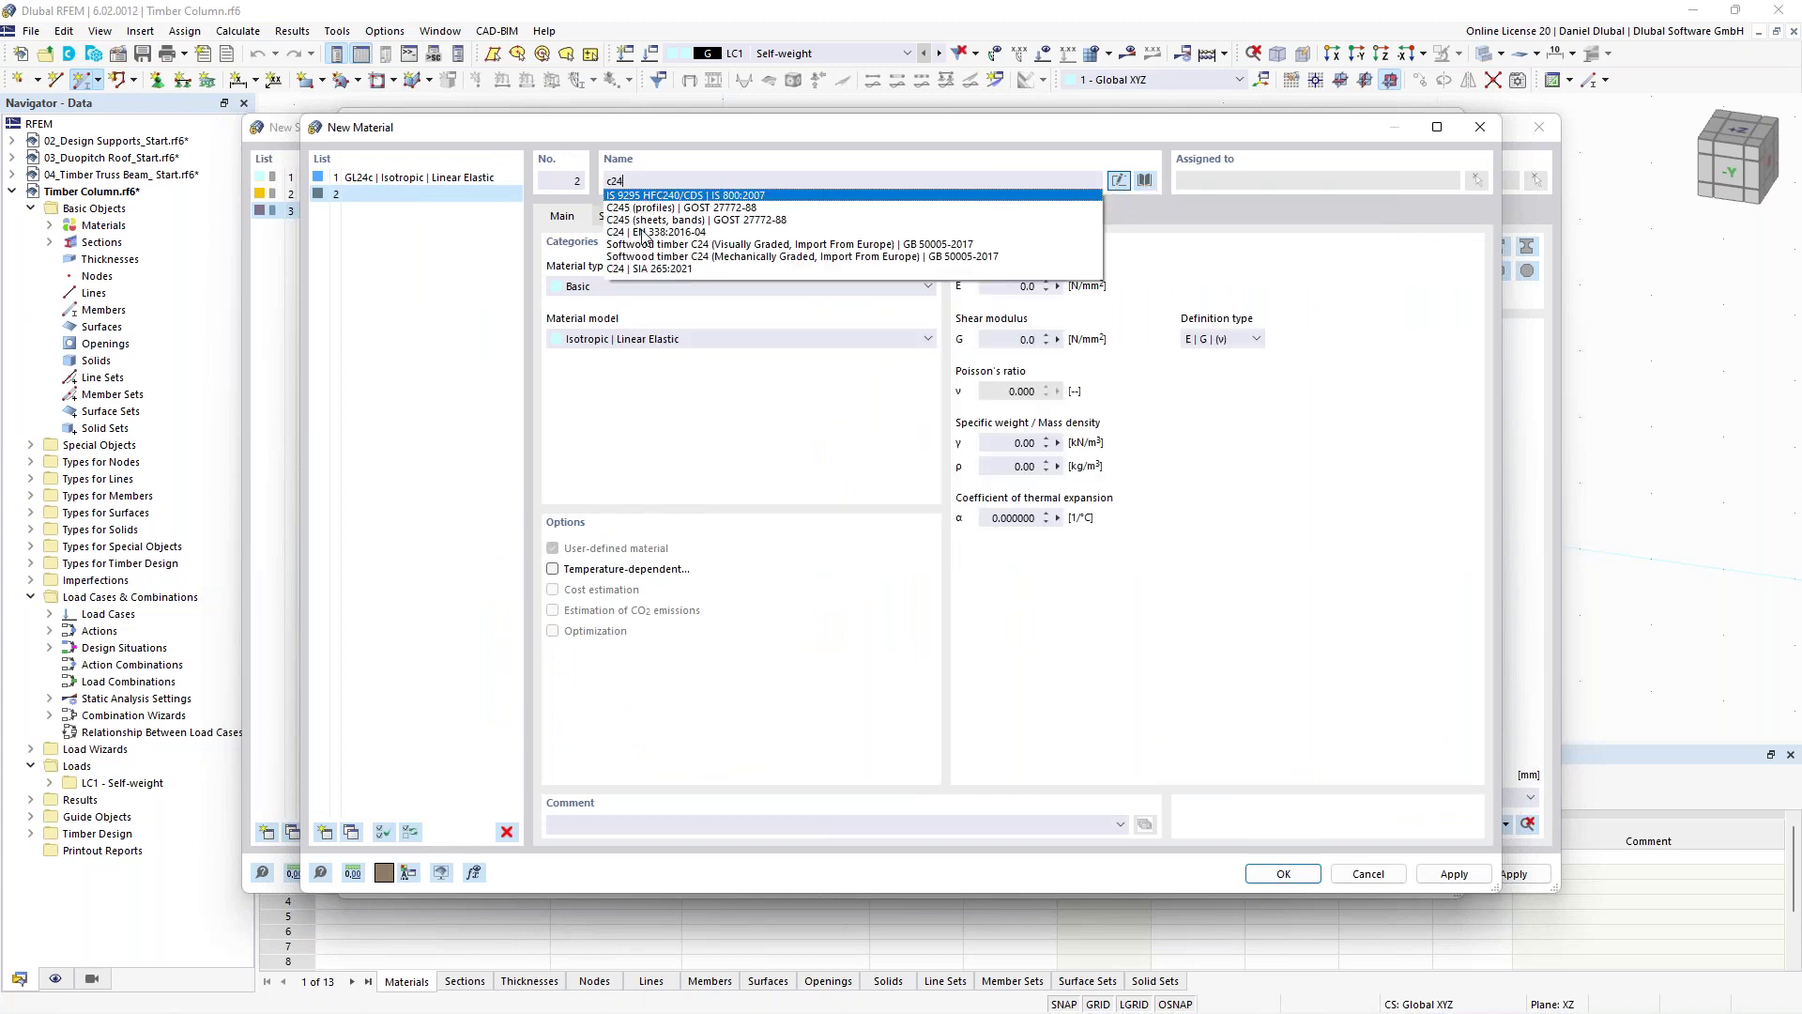
key(Return)
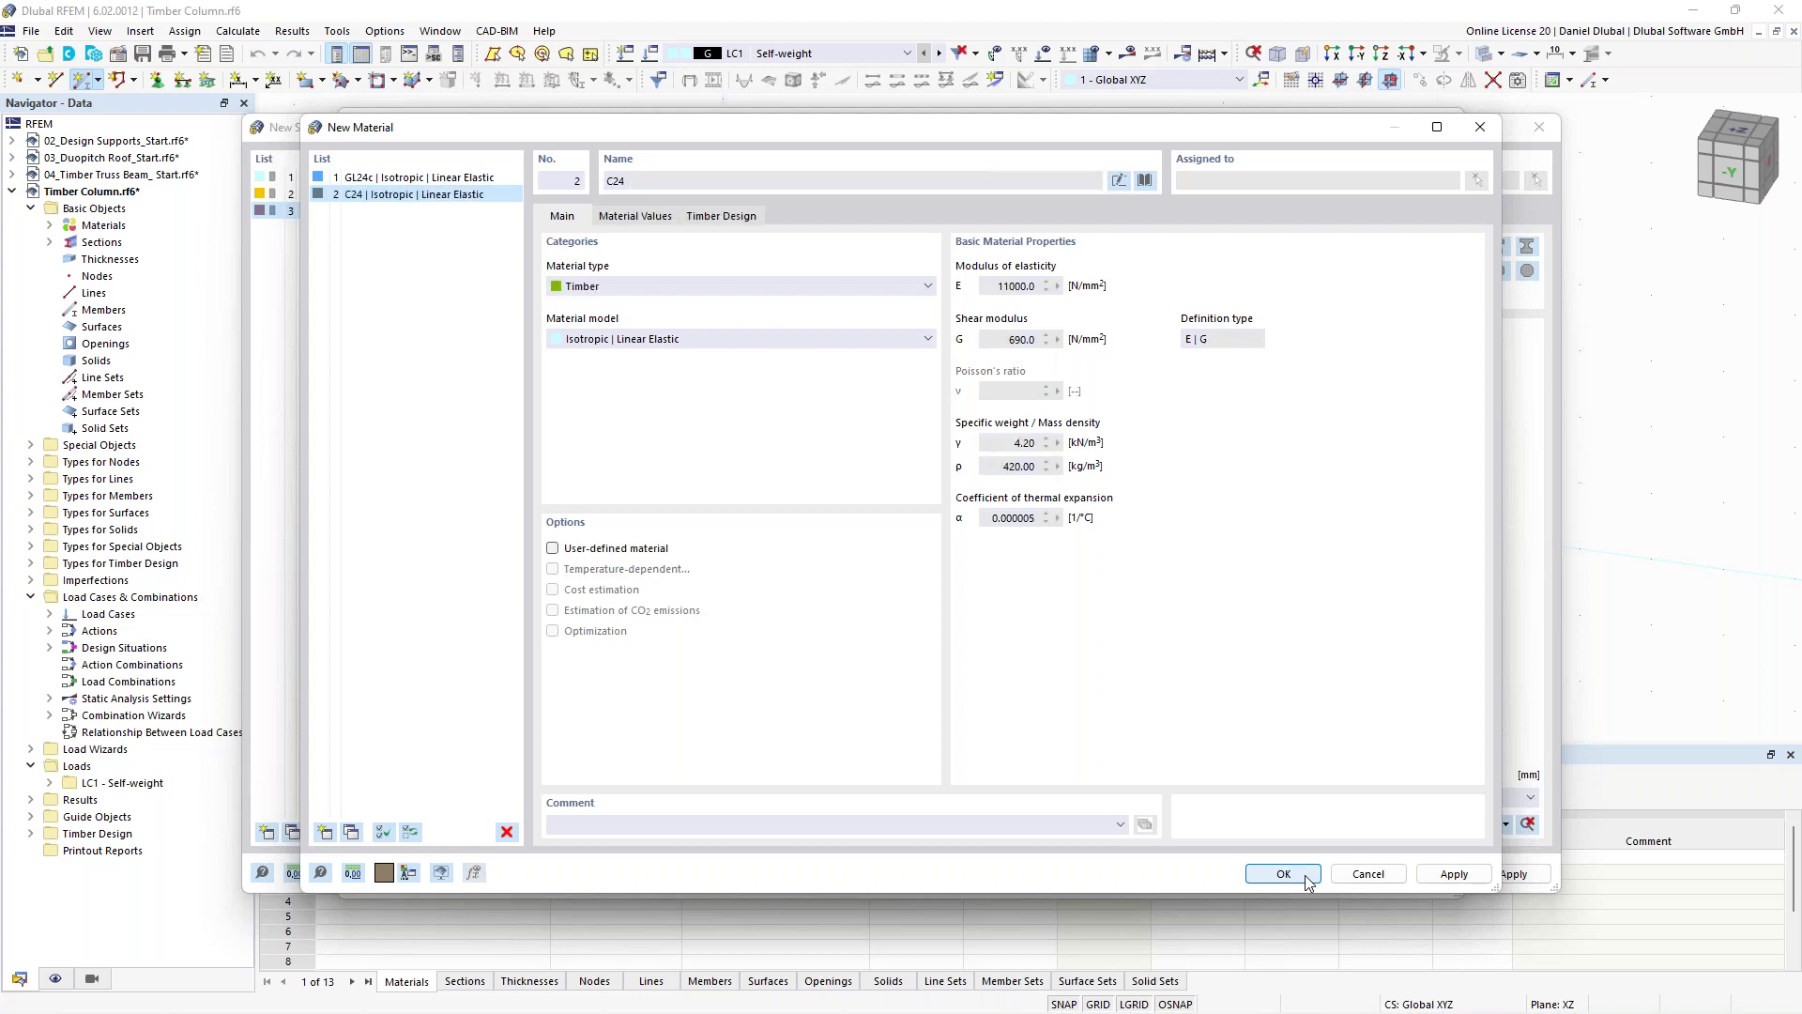
click(1305, 876)
Review the C24 material's strength values and its timber design partial and modification factors.
click(642, 217)
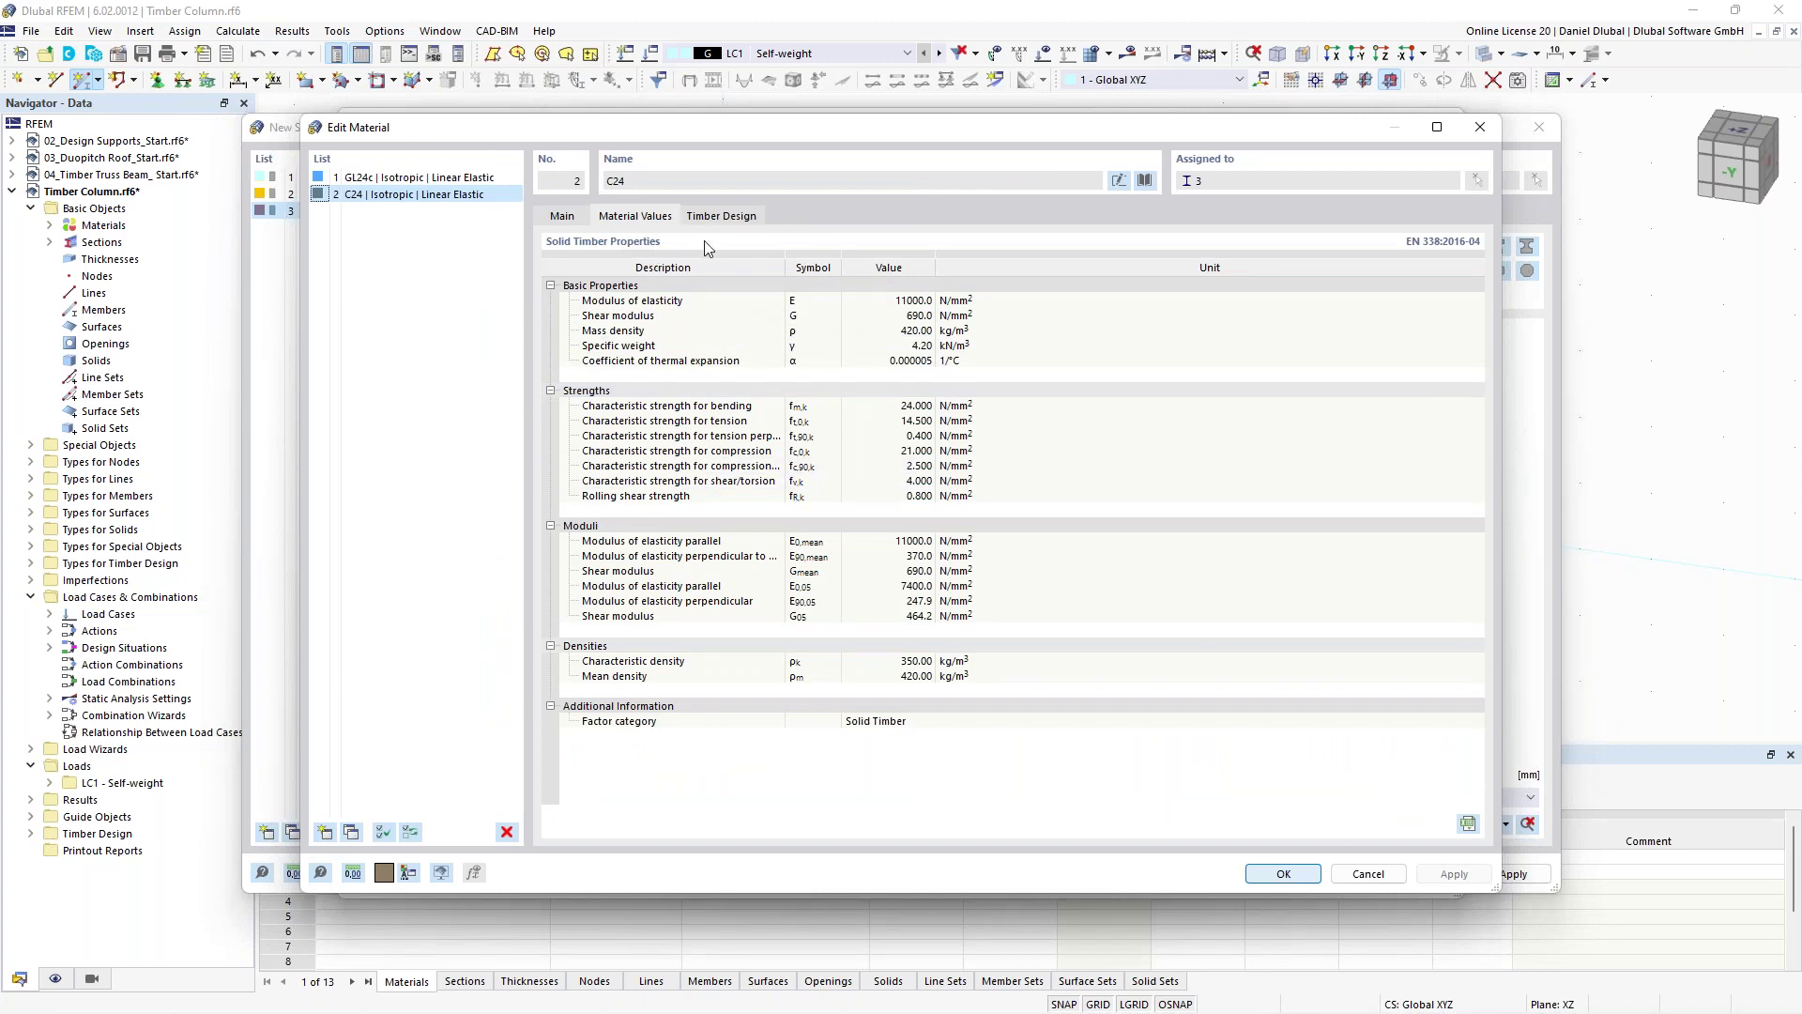
click(721, 215)
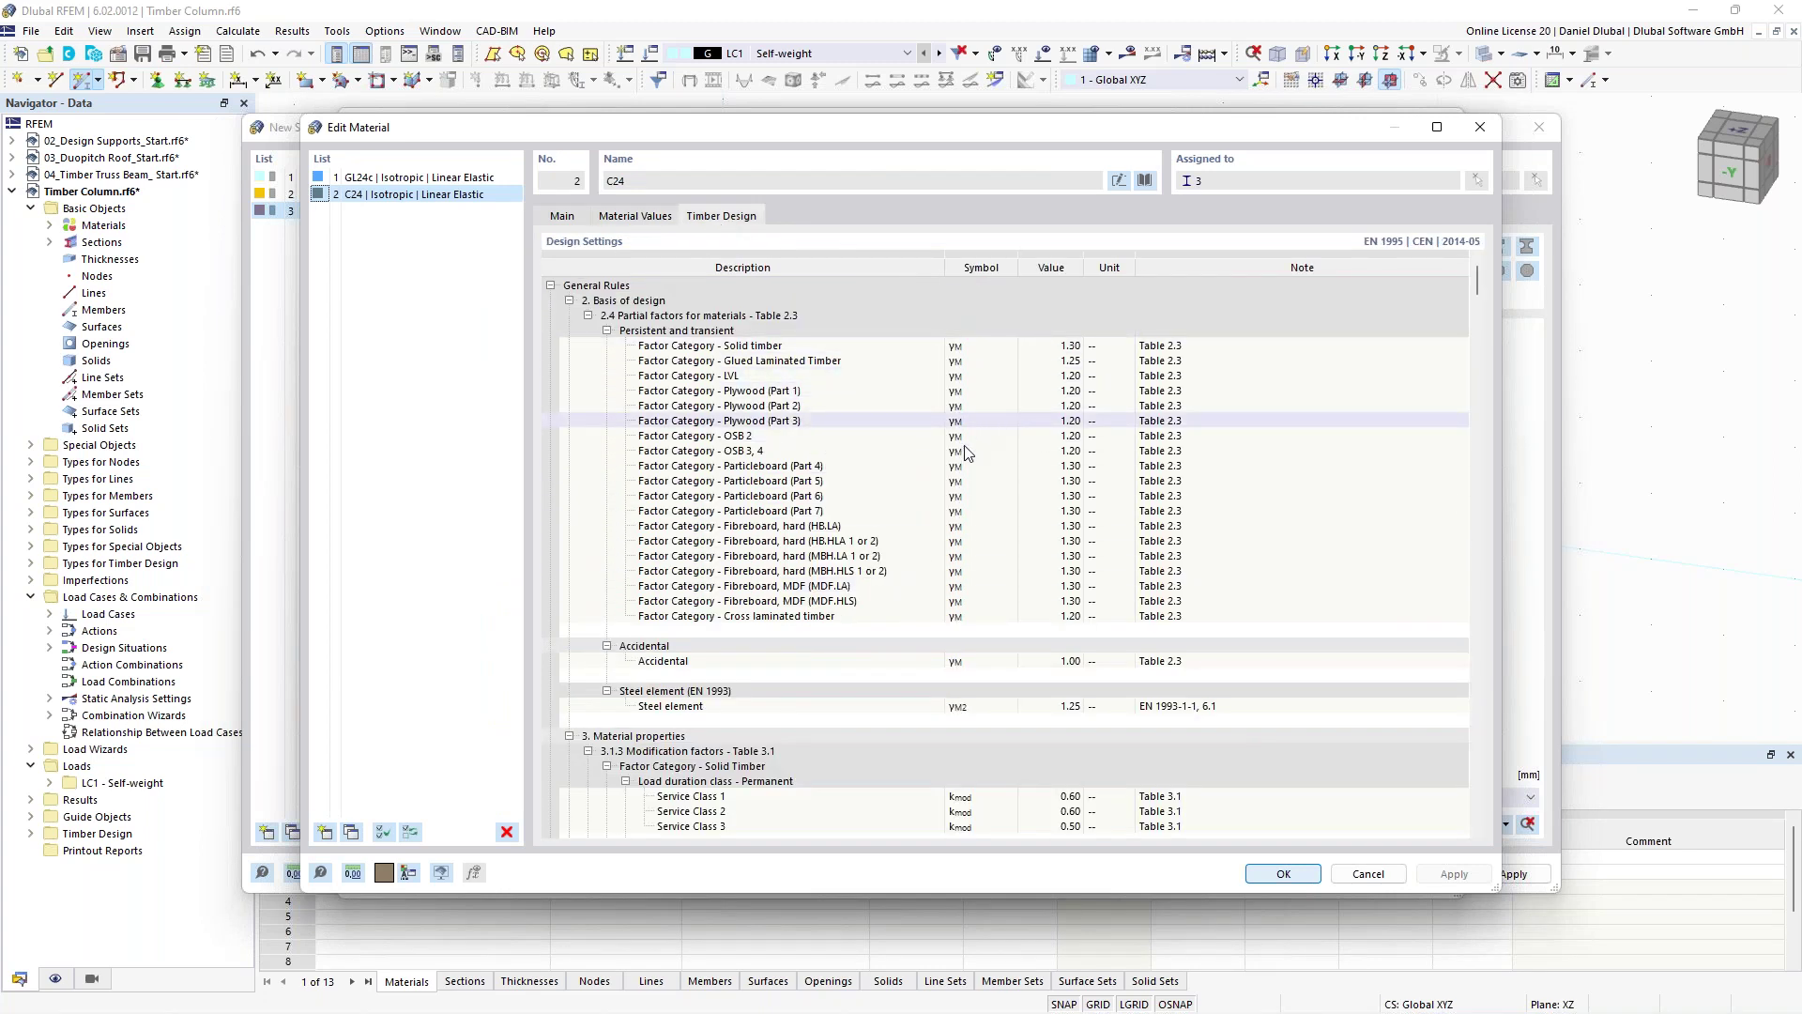
scroll(953, 497, down, 6)
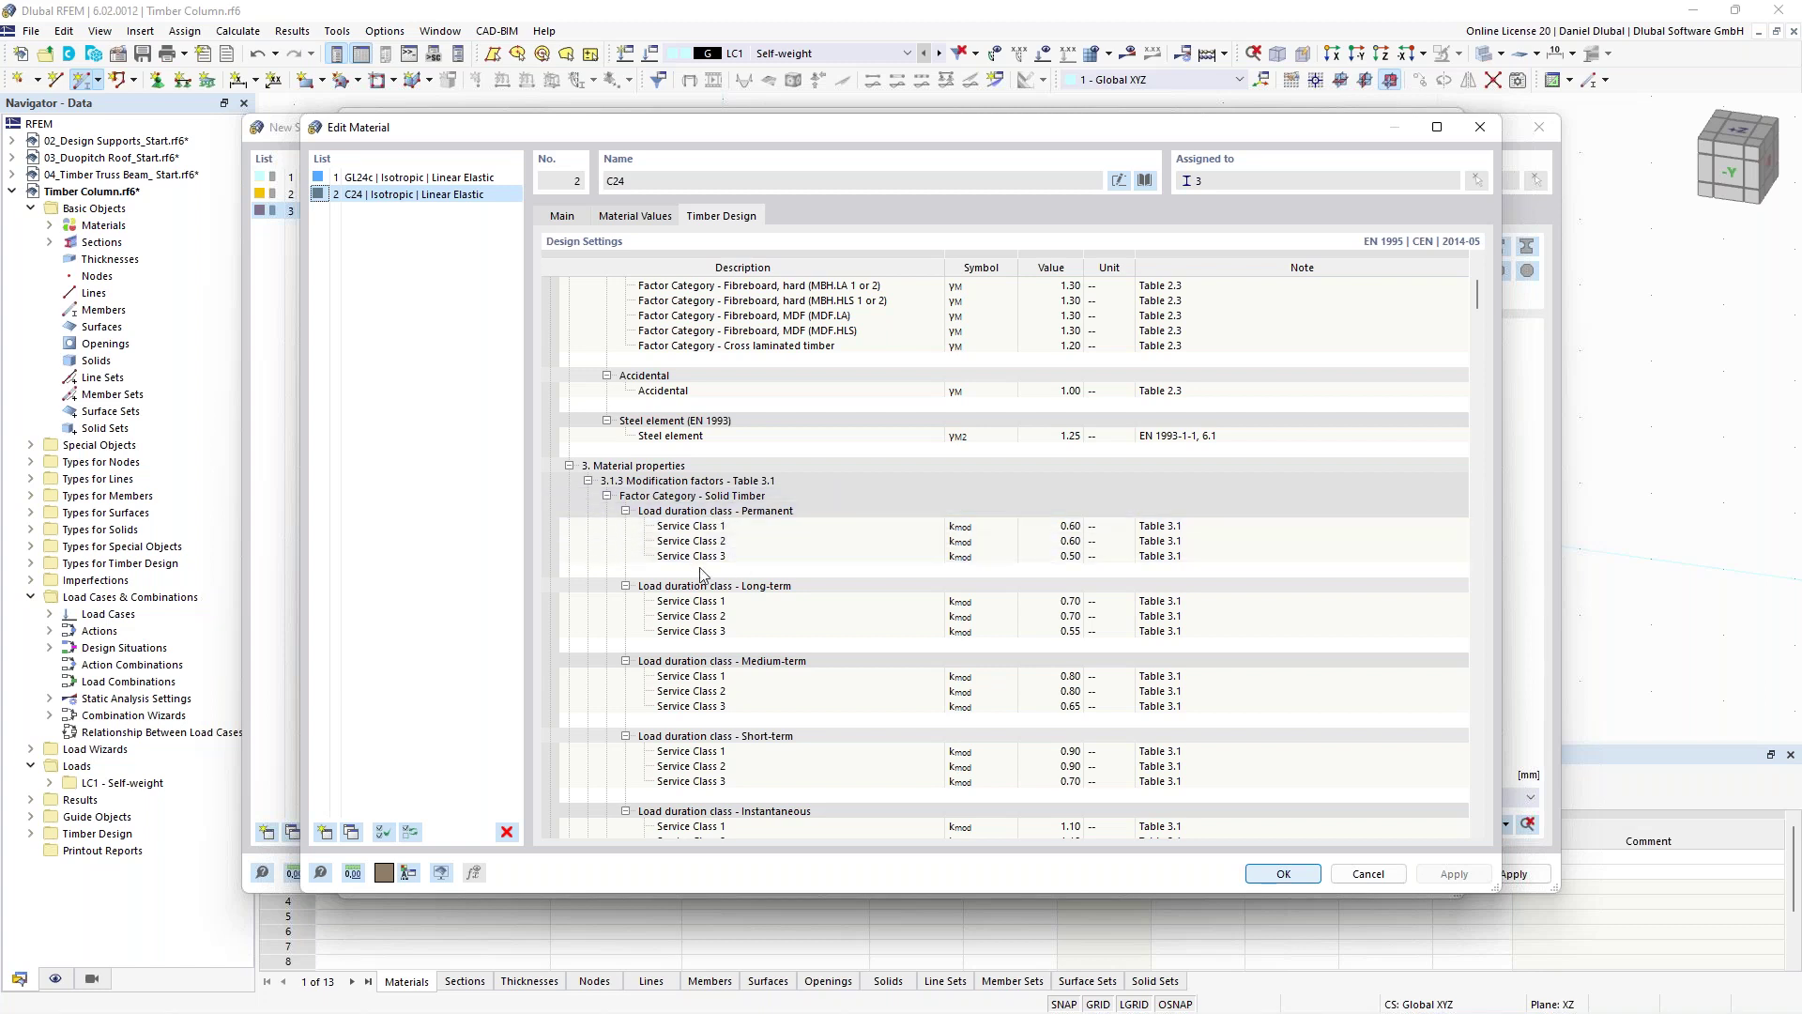
scroll(751, 563, up, 5)
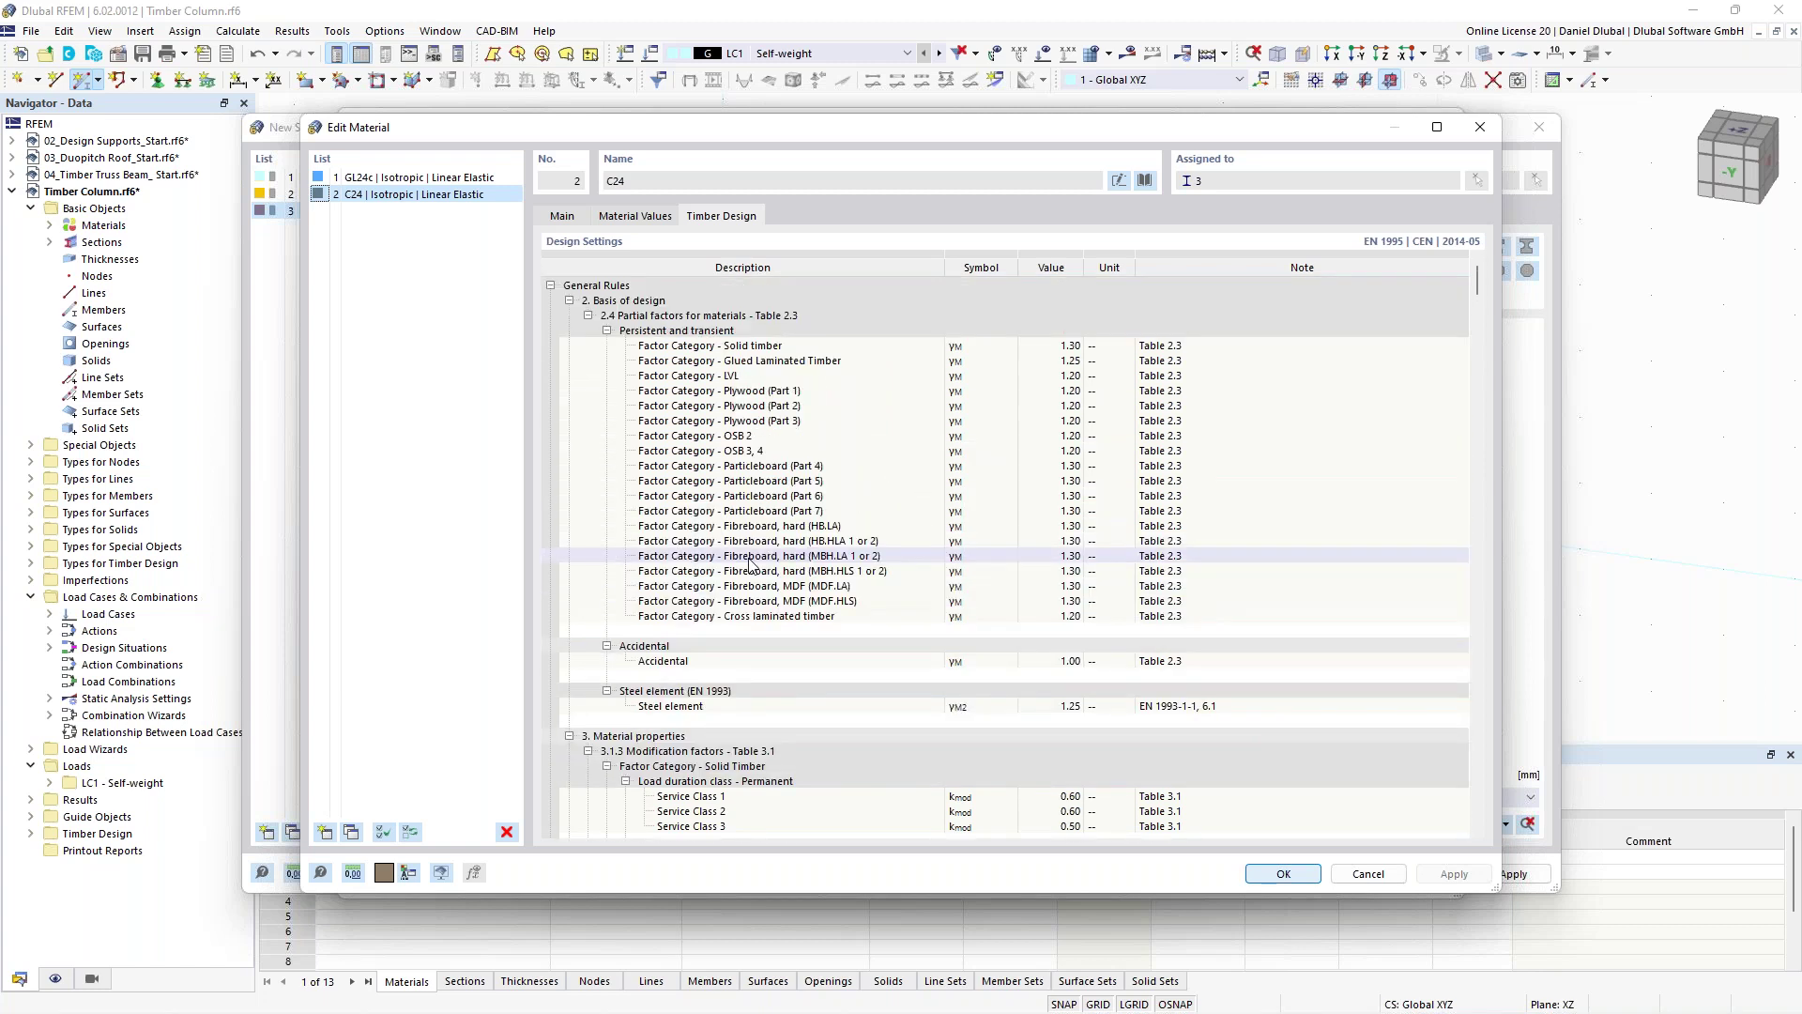
click(567, 217)
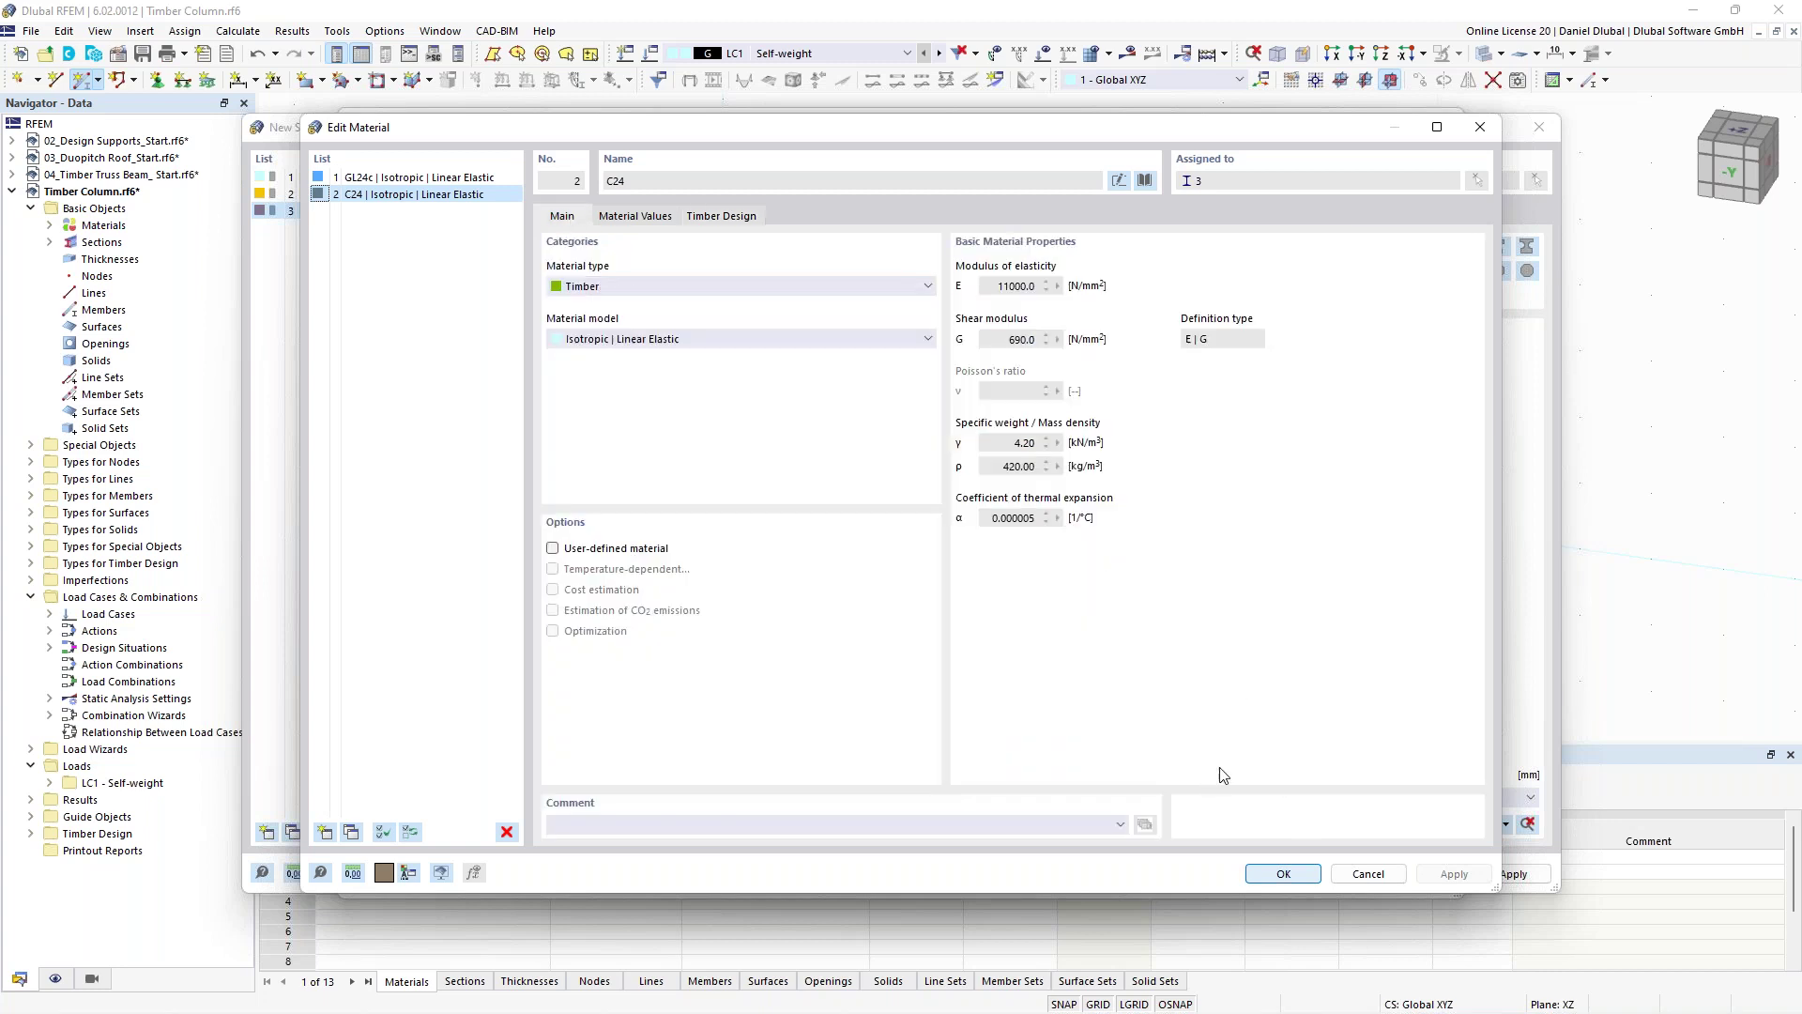
click(1284, 874)
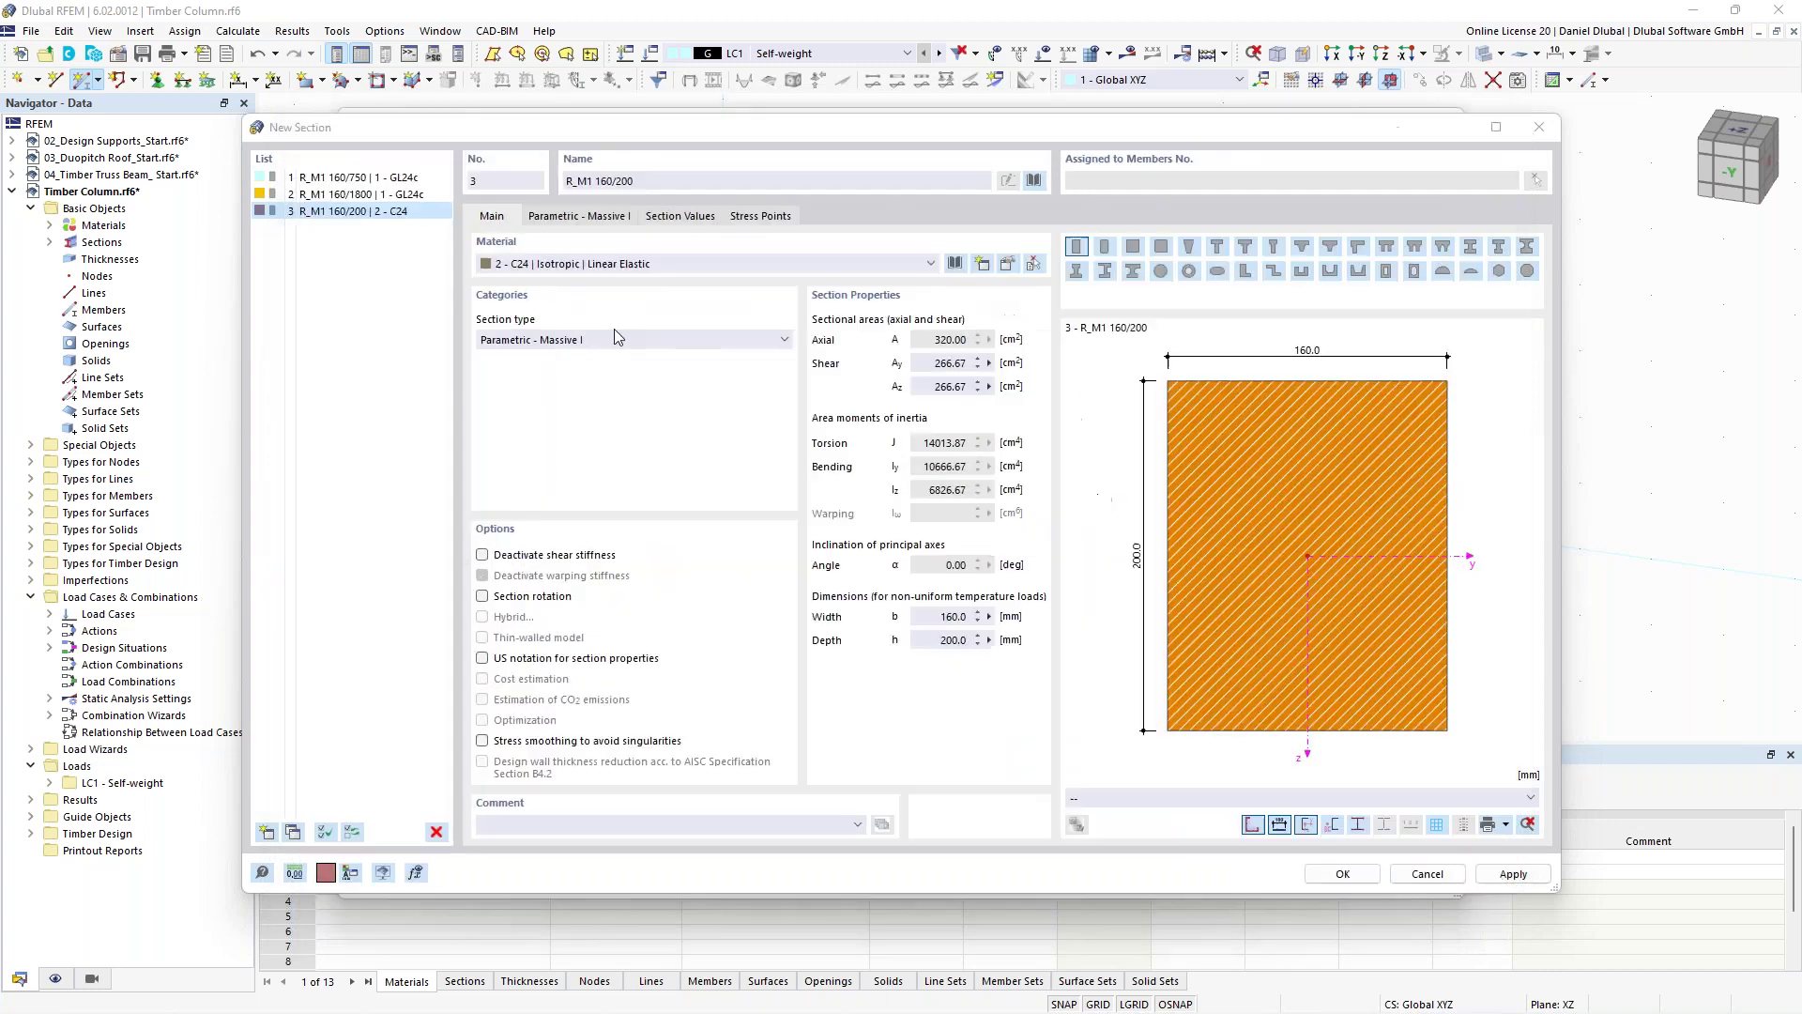
Accept the section and place the column as a 4 m long vertical member rising from the global origin.
click(1340, 875)
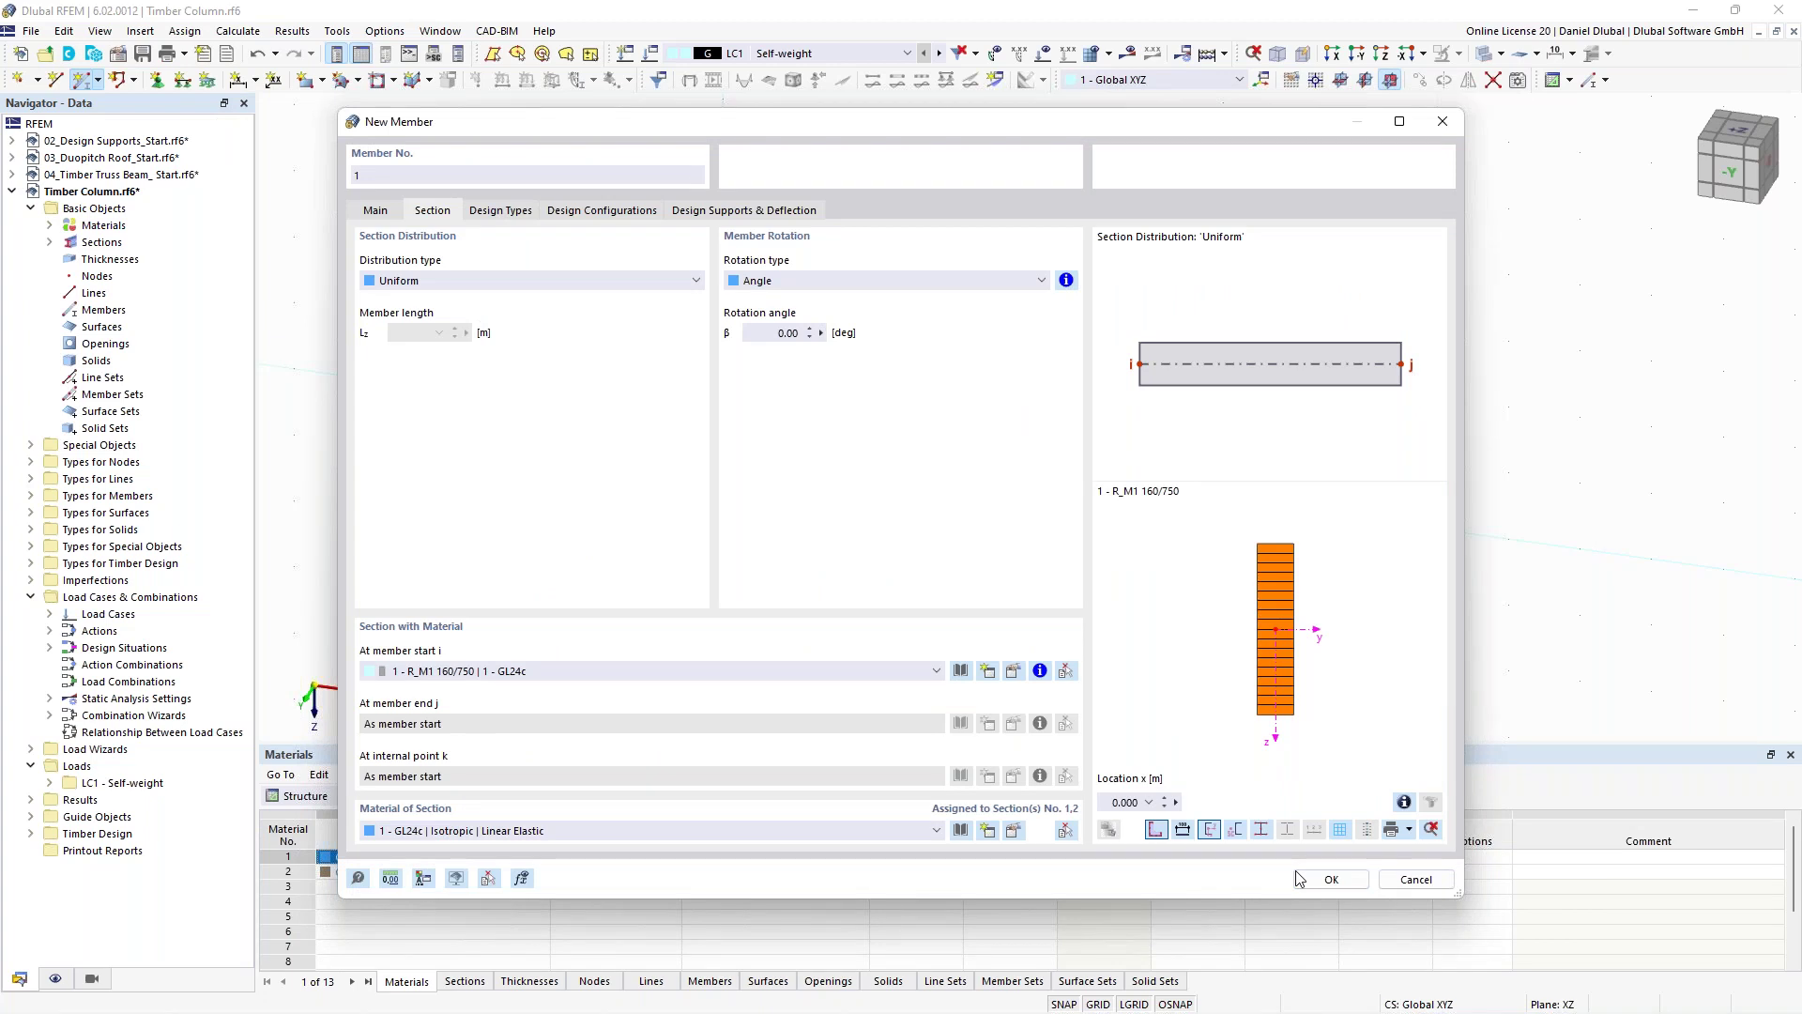
click(1301, 878)
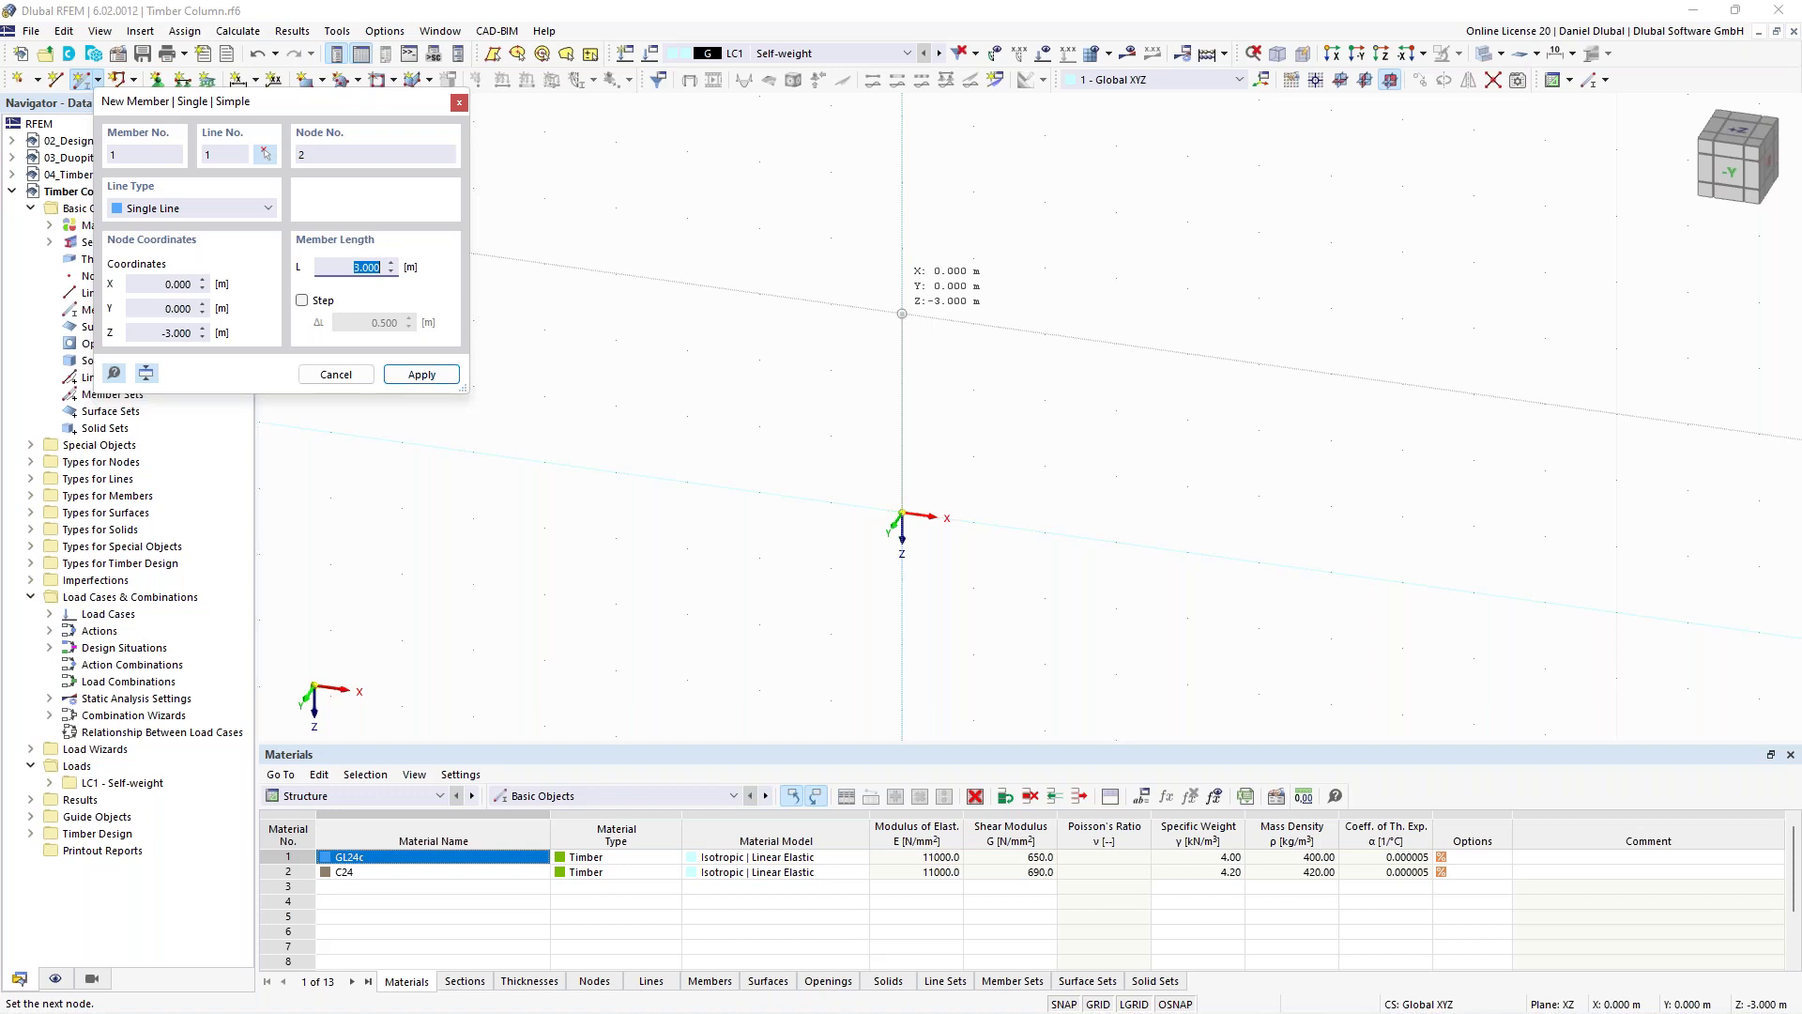
text(4)
key(Return)
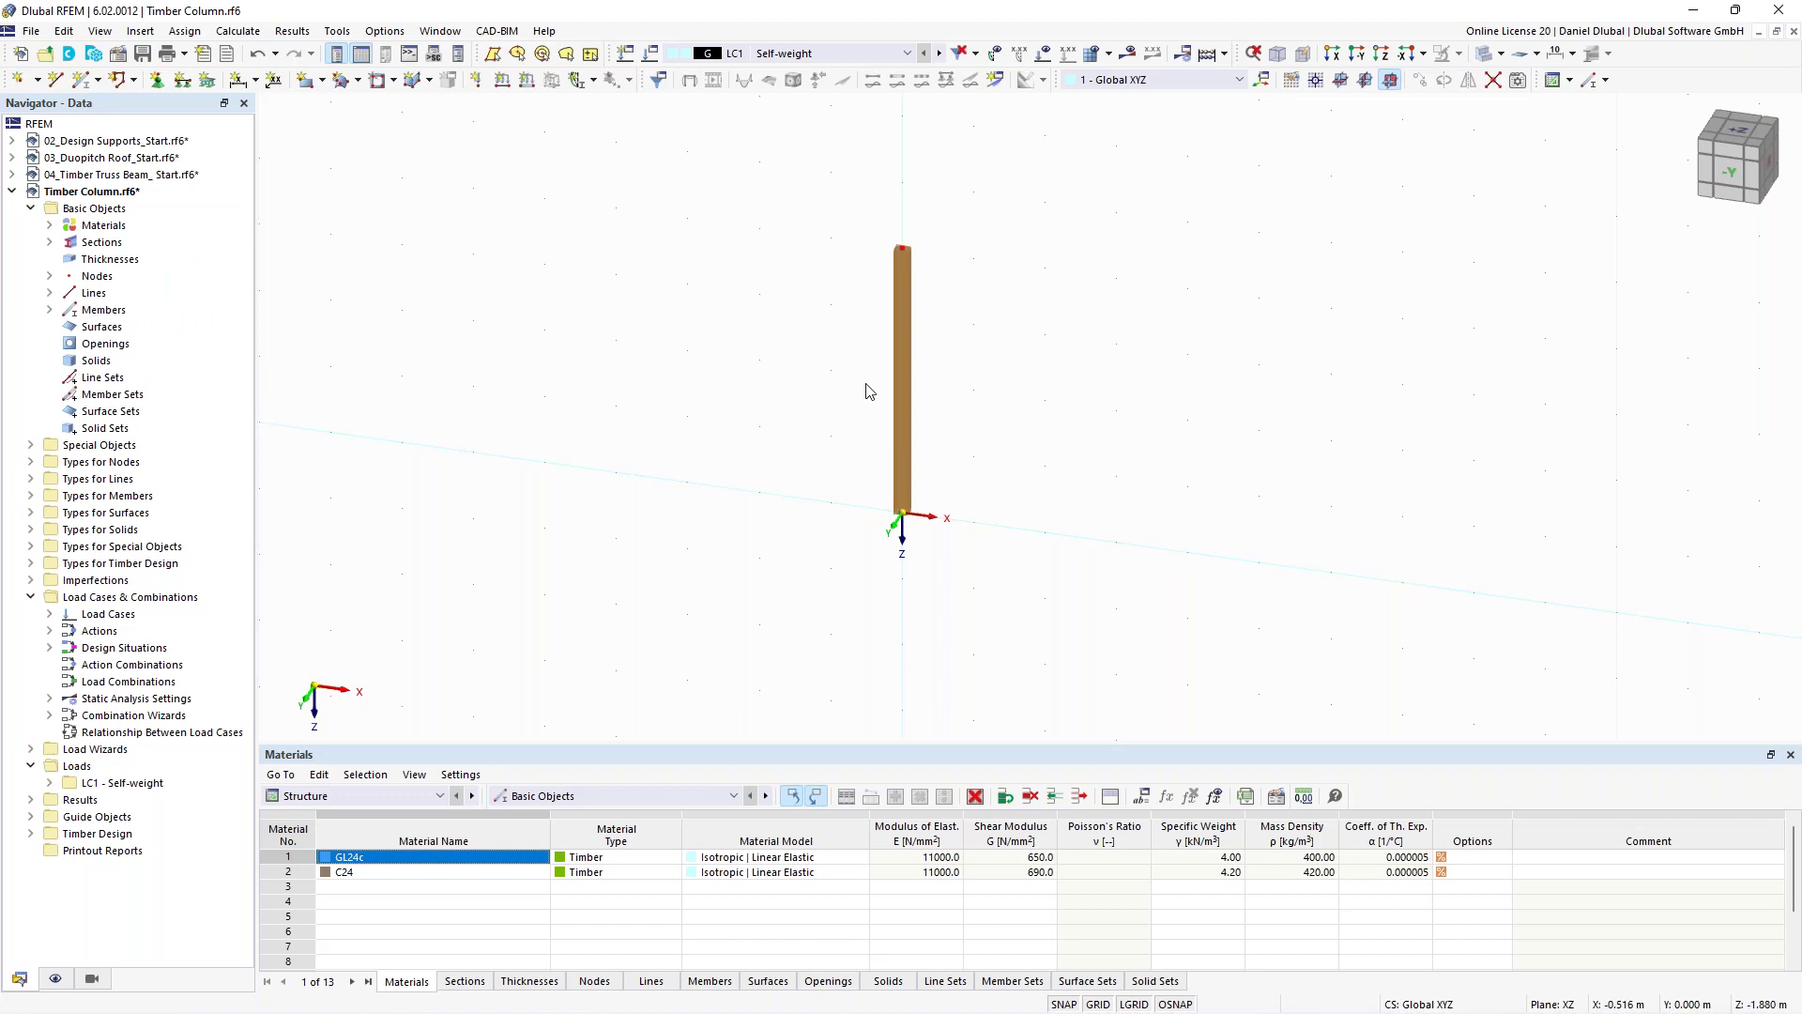
Switch the work plane to XY.
ctrl+middle_drag(998, 371, 933, 412)
click(1340, 80)
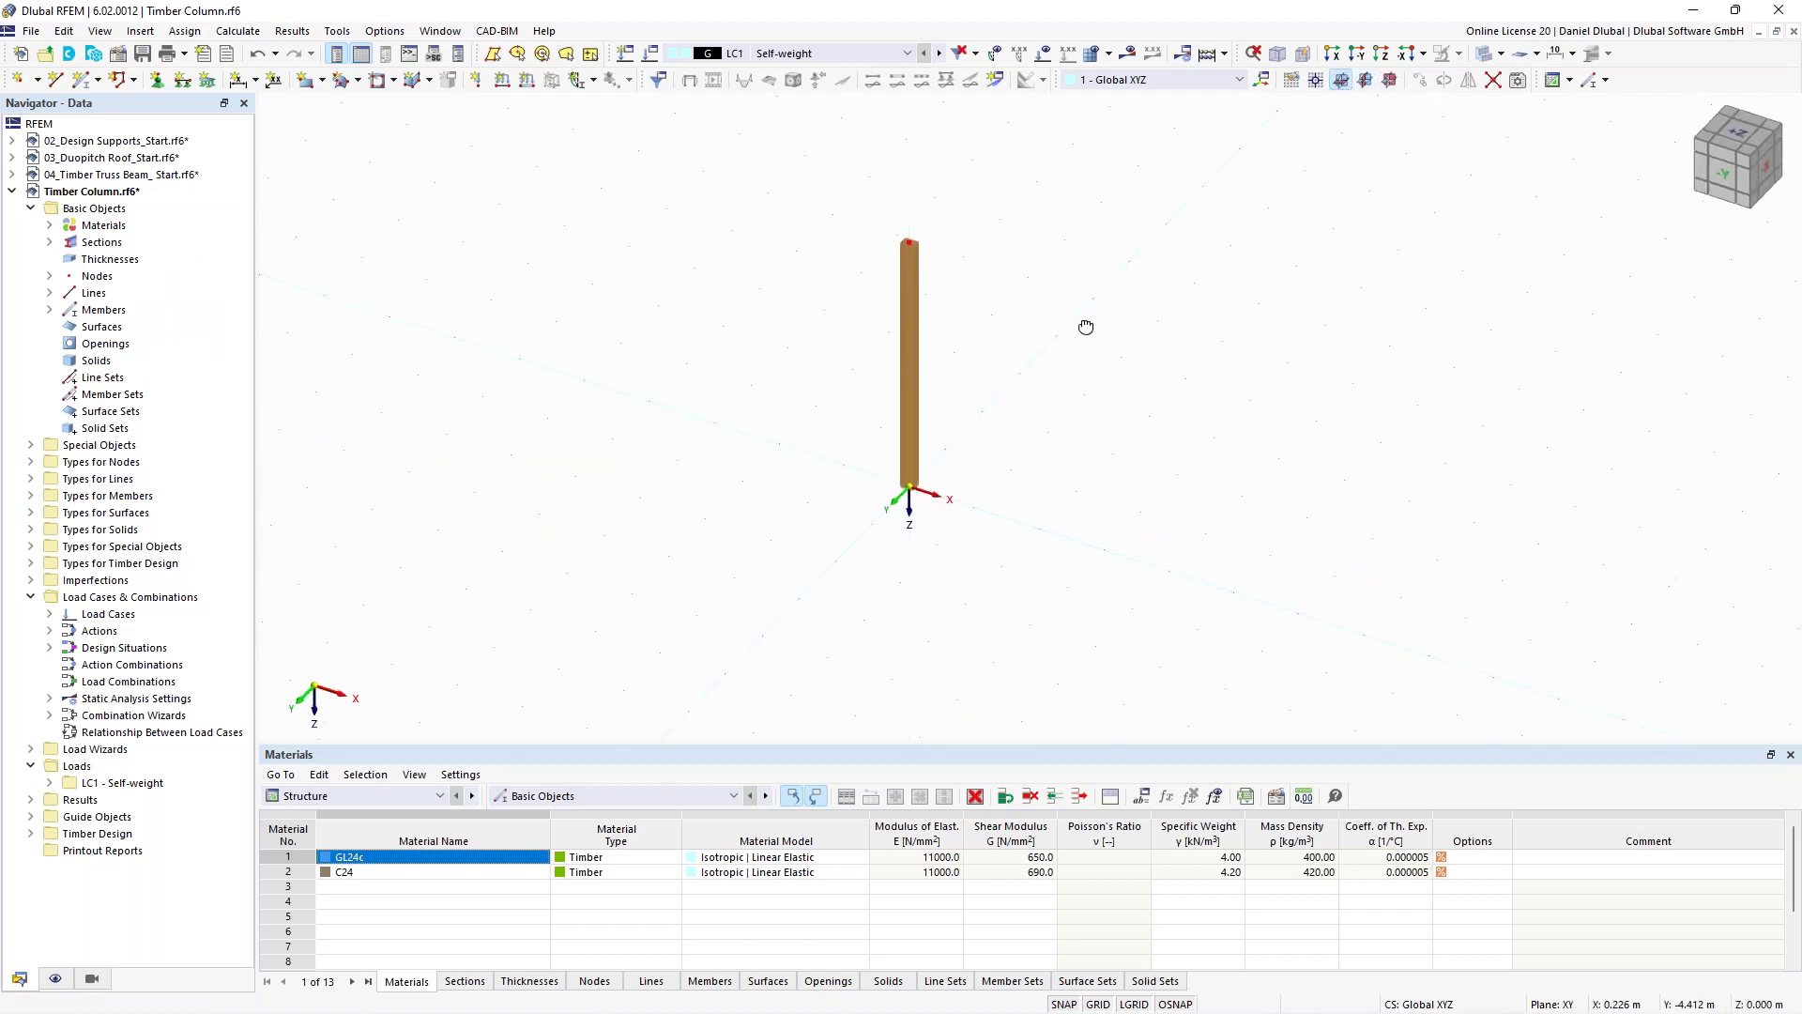
middle_drag(950, 350, 926, 350)
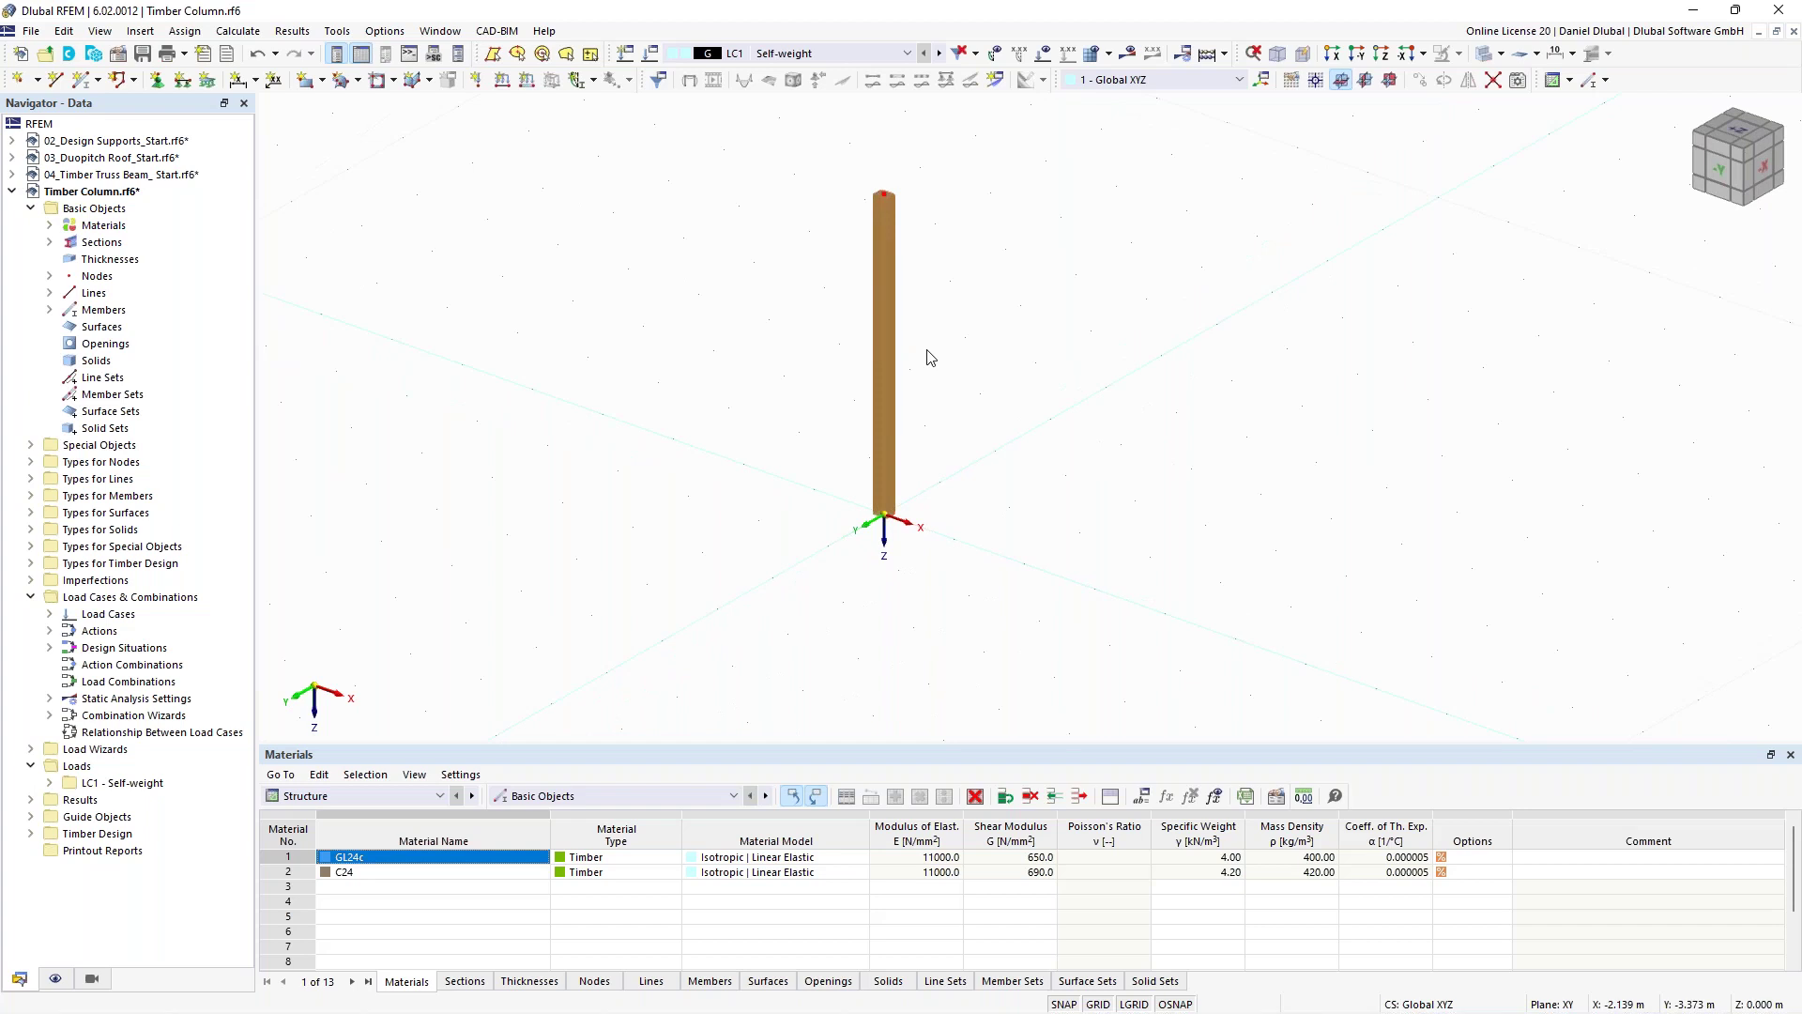
ctrl+middle_drag(930, 357, 977, 325)
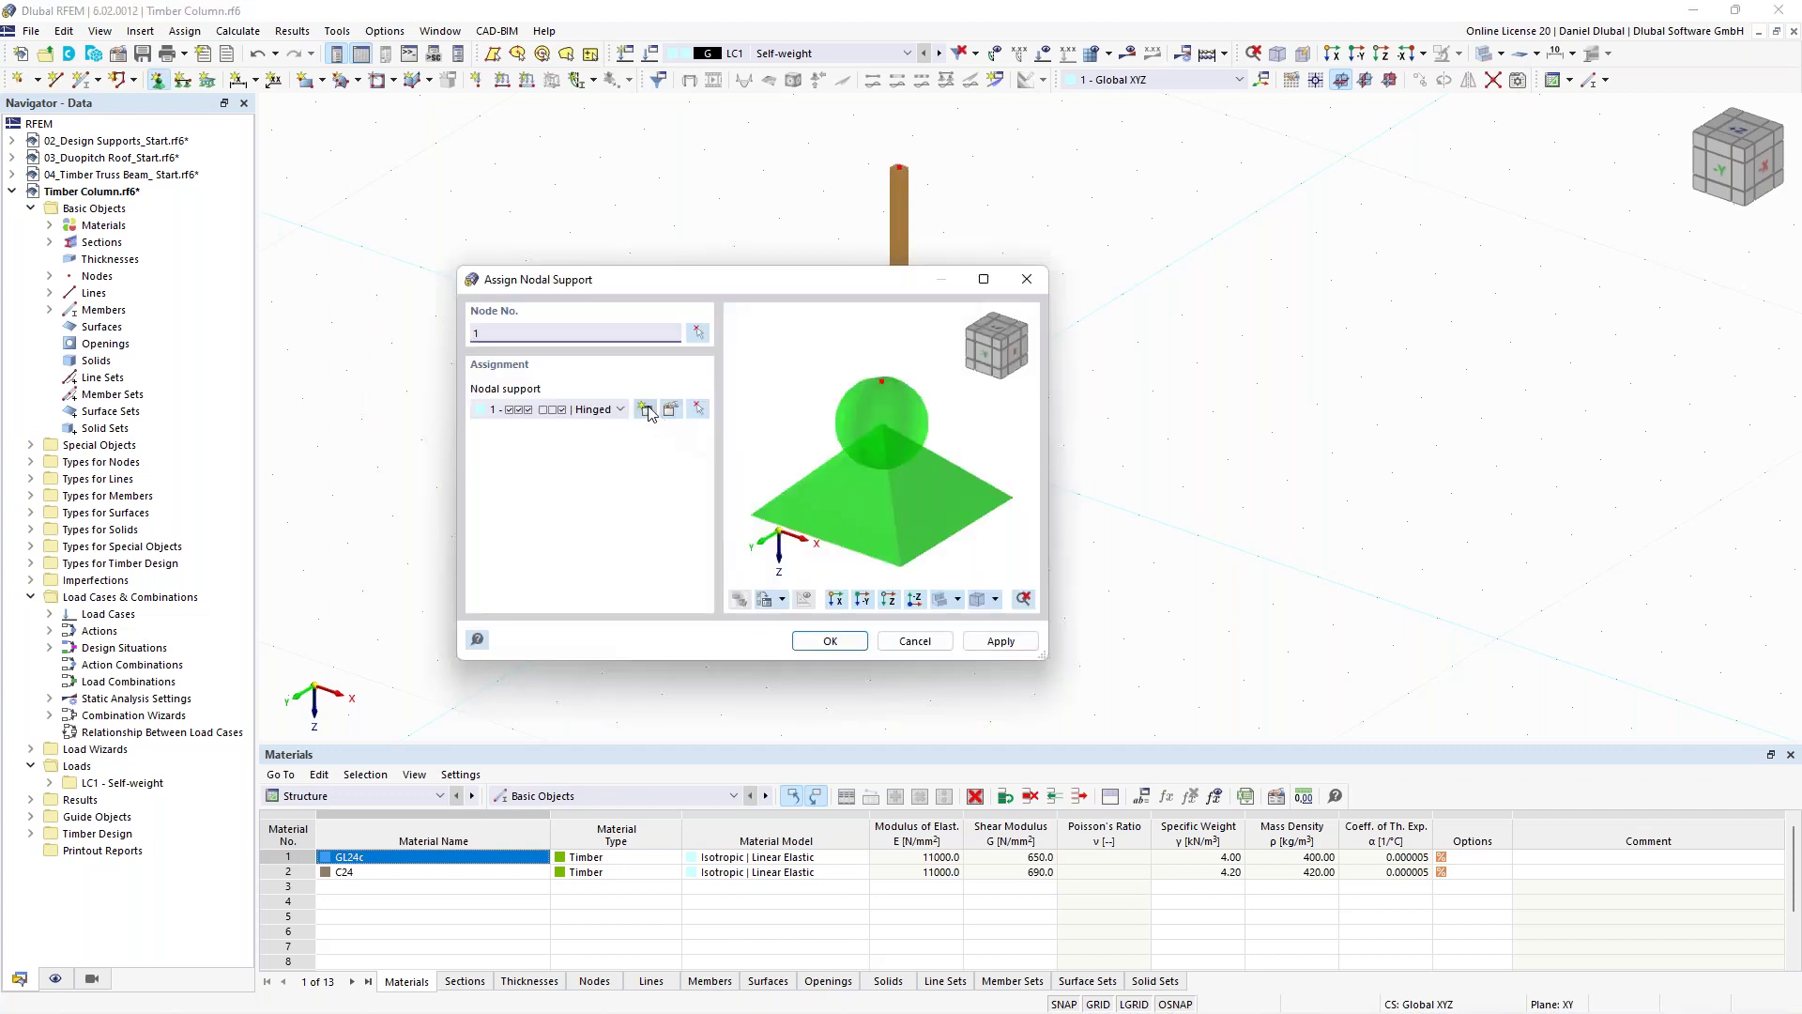
Assign a new nodal support to the column's base node with uX, uY, uZ, φX and φZ fixed and φY free.
click(645, 411)
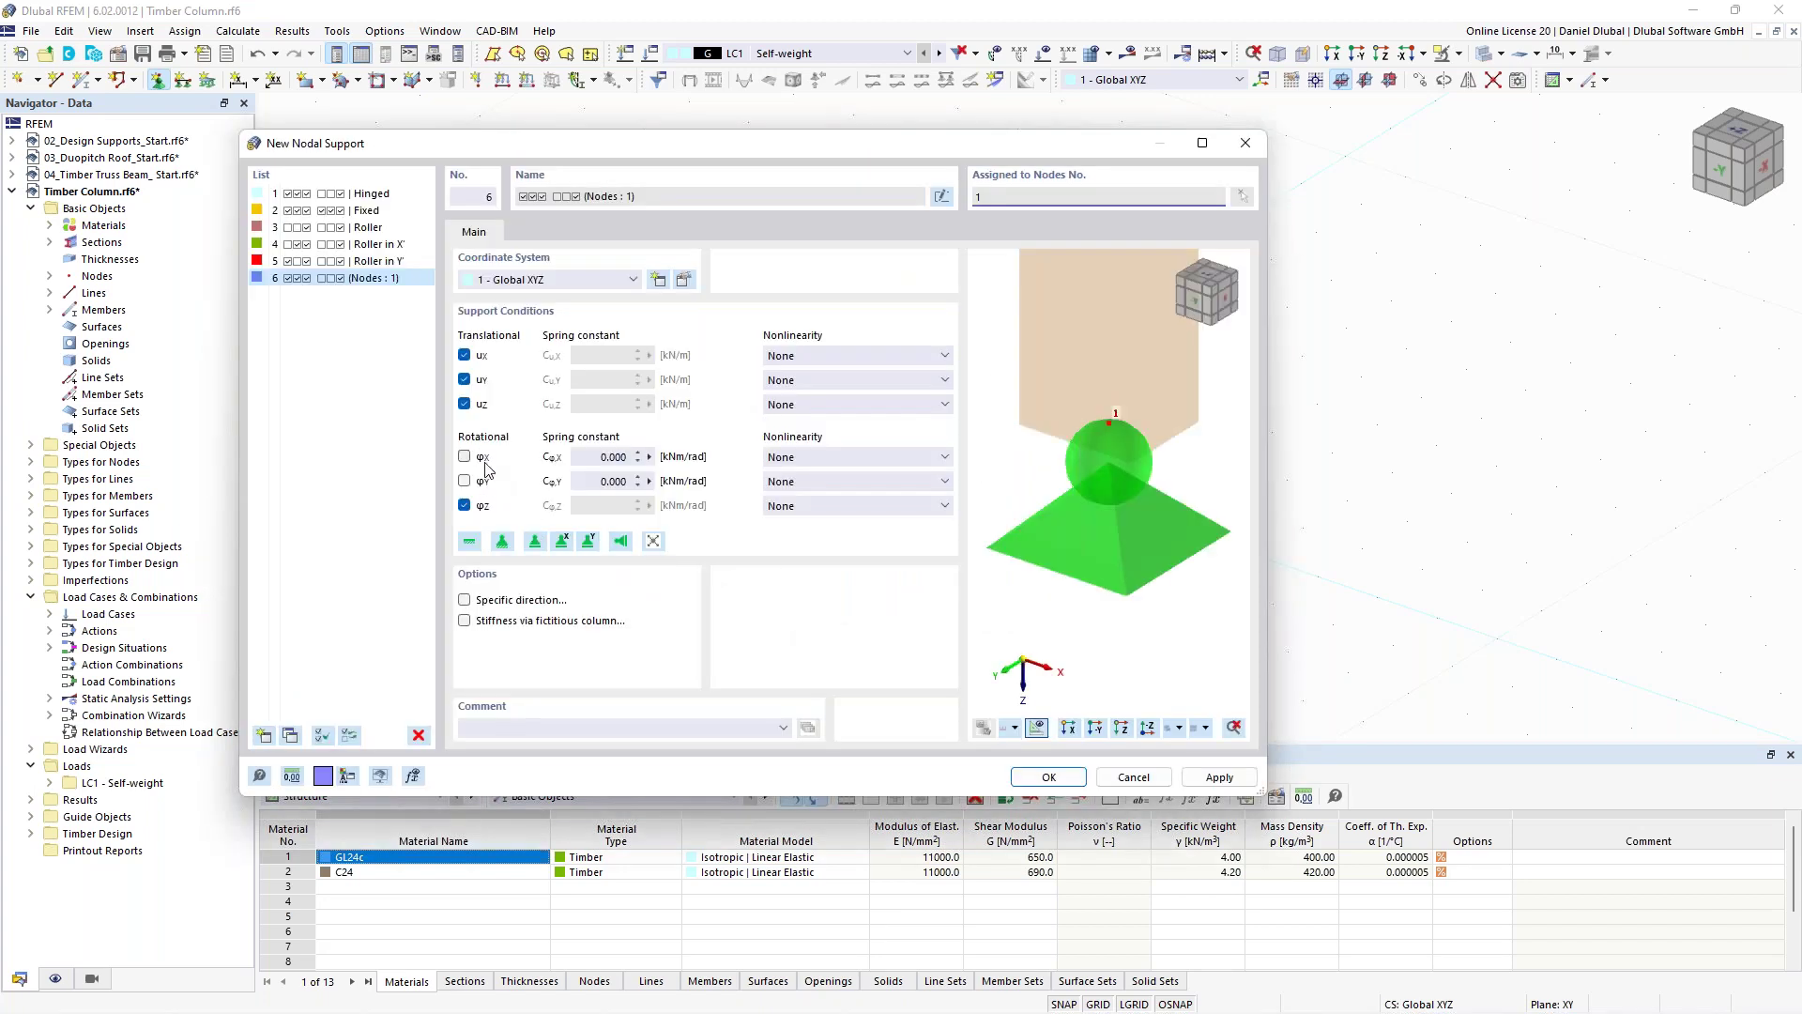
click(465, 457)
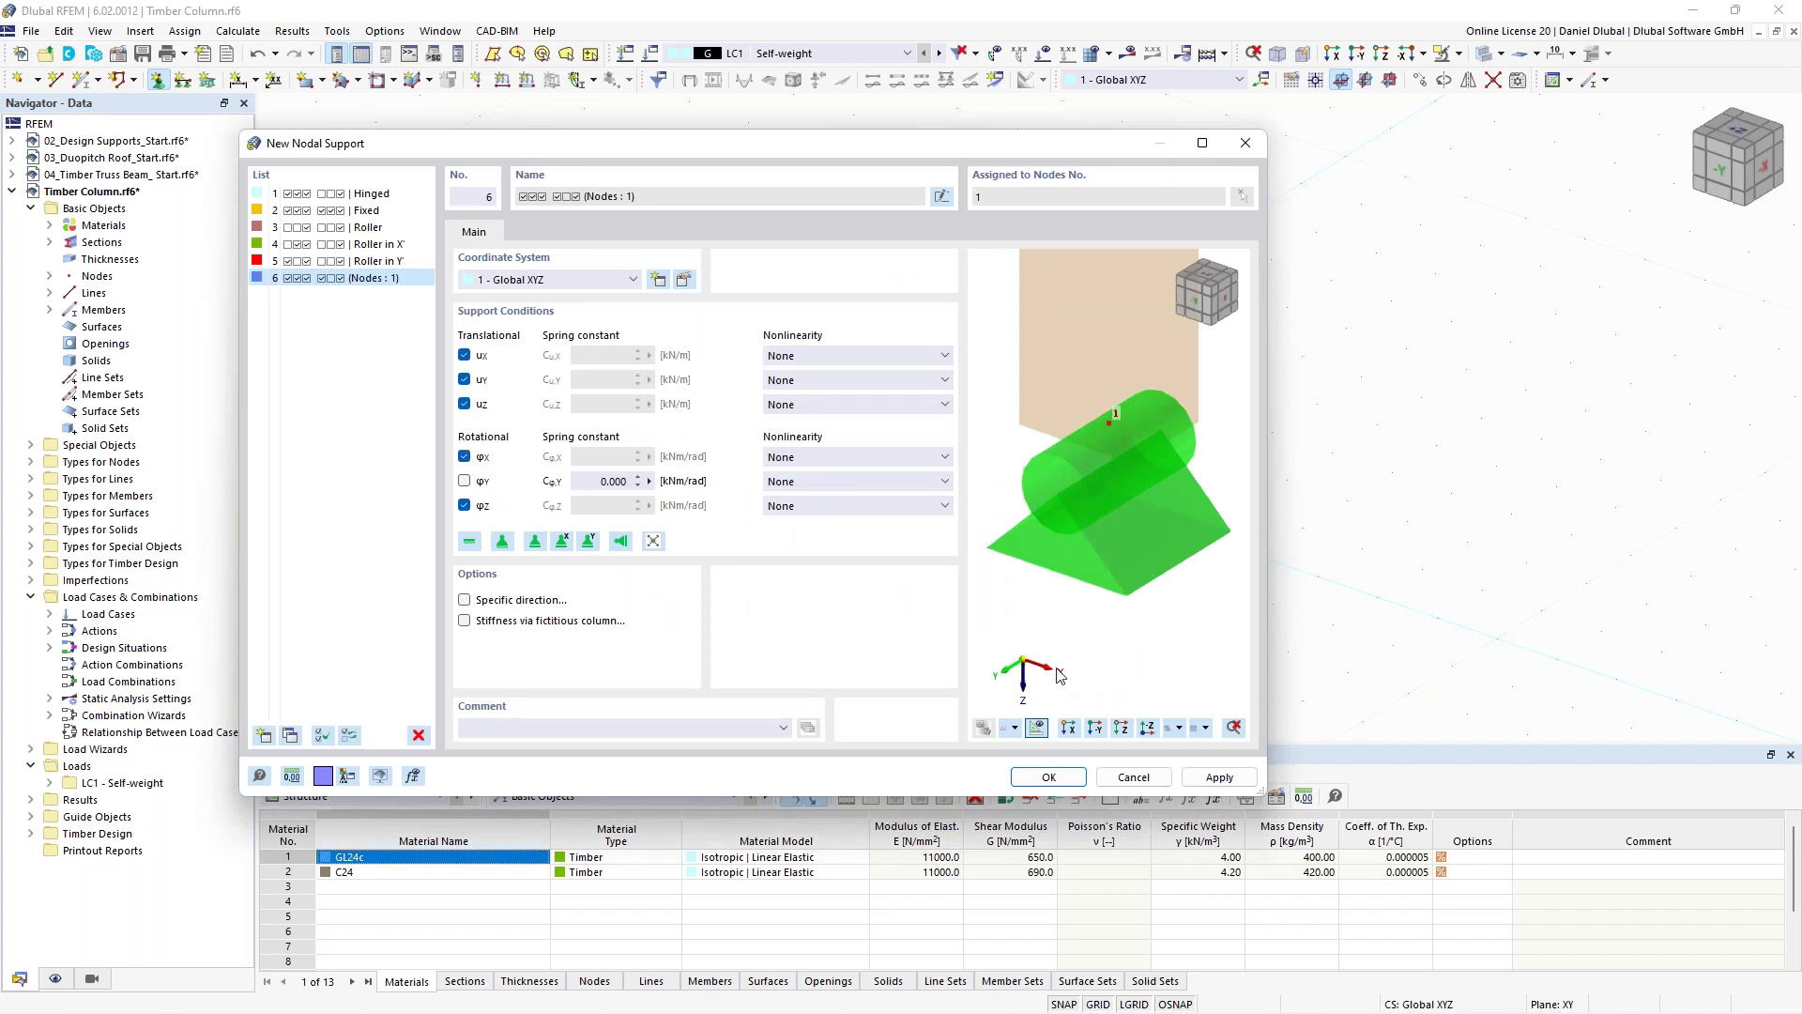
click(1048, 778)
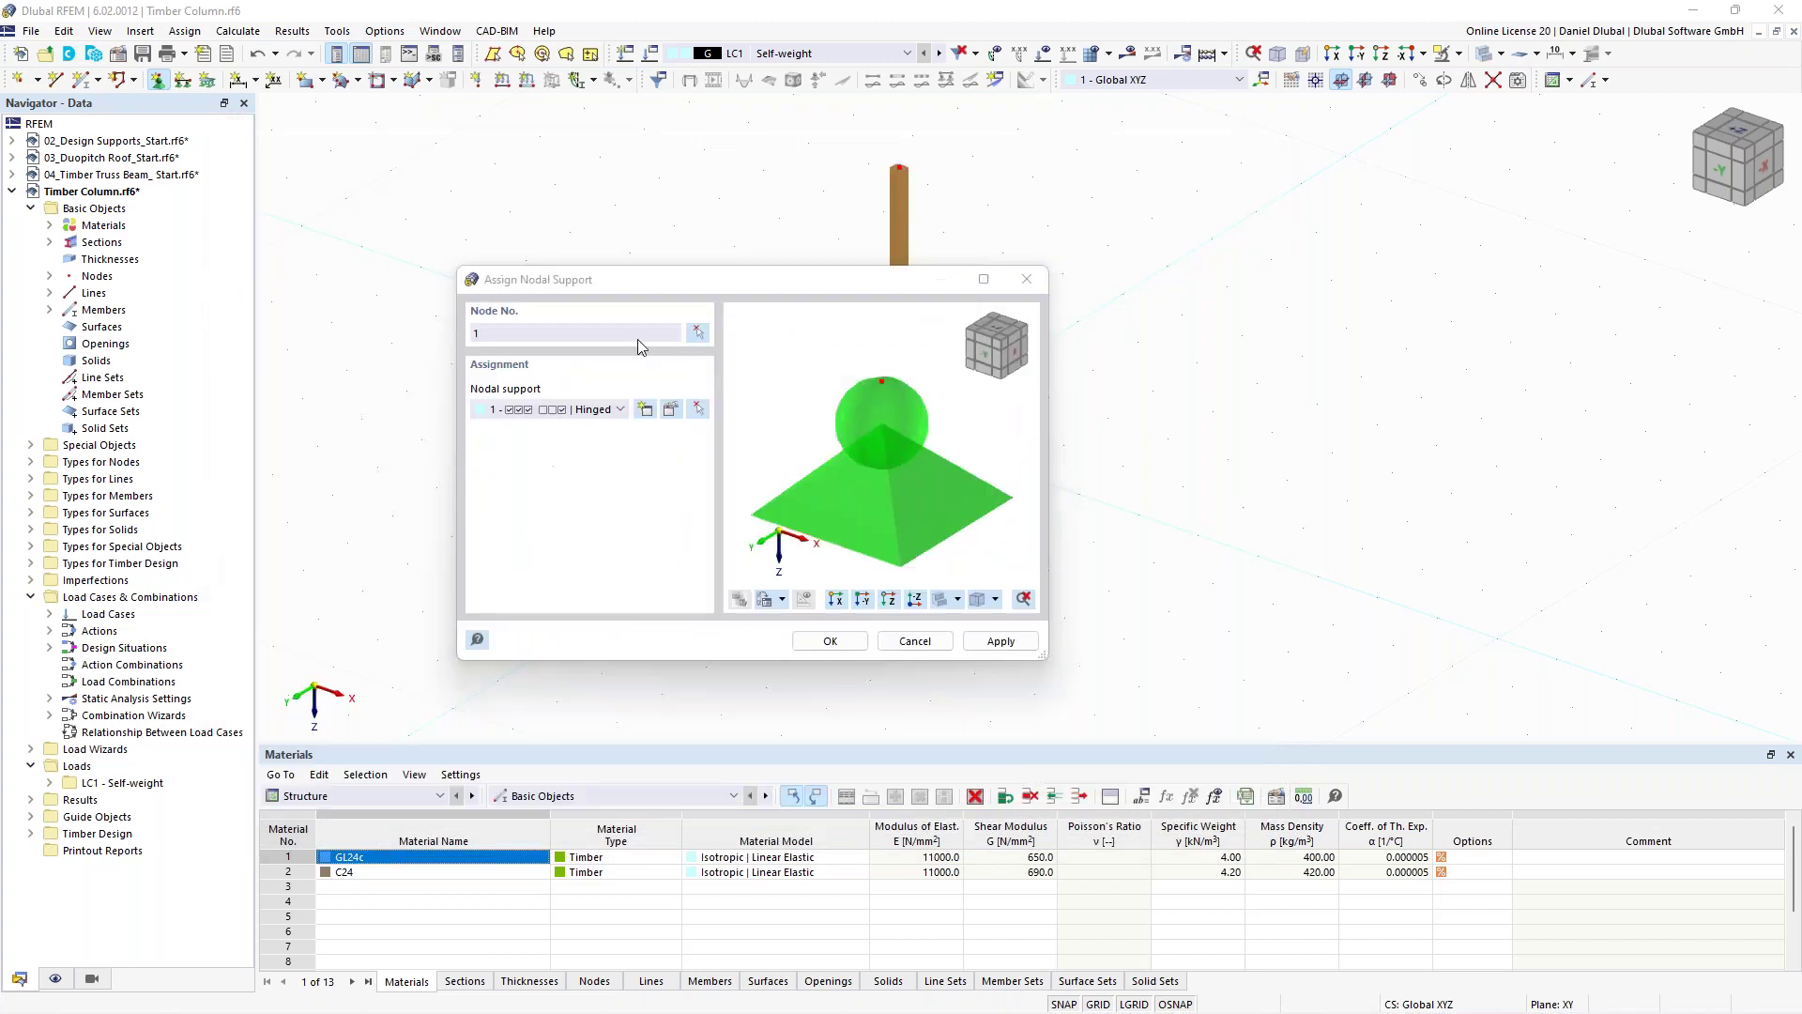
click(1022, 650)
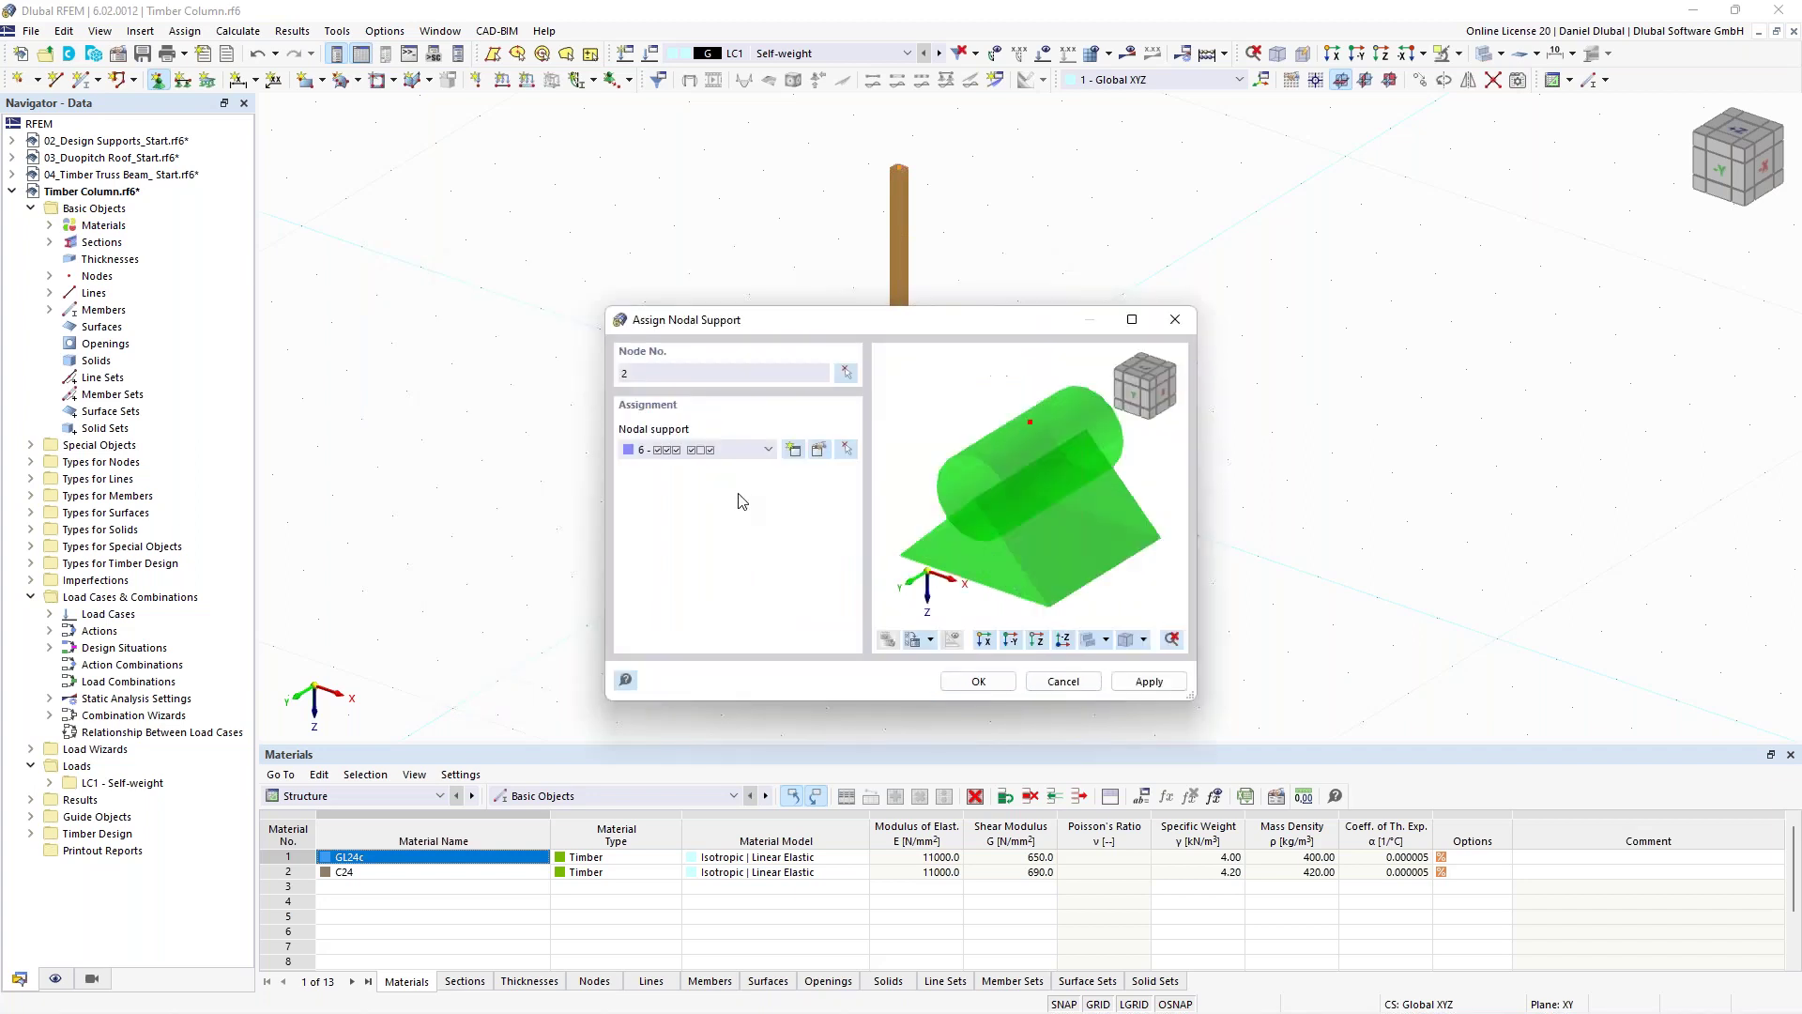
Assign a new nodal support to the column's top node with only uX and φX fixed.
click(795, 456)
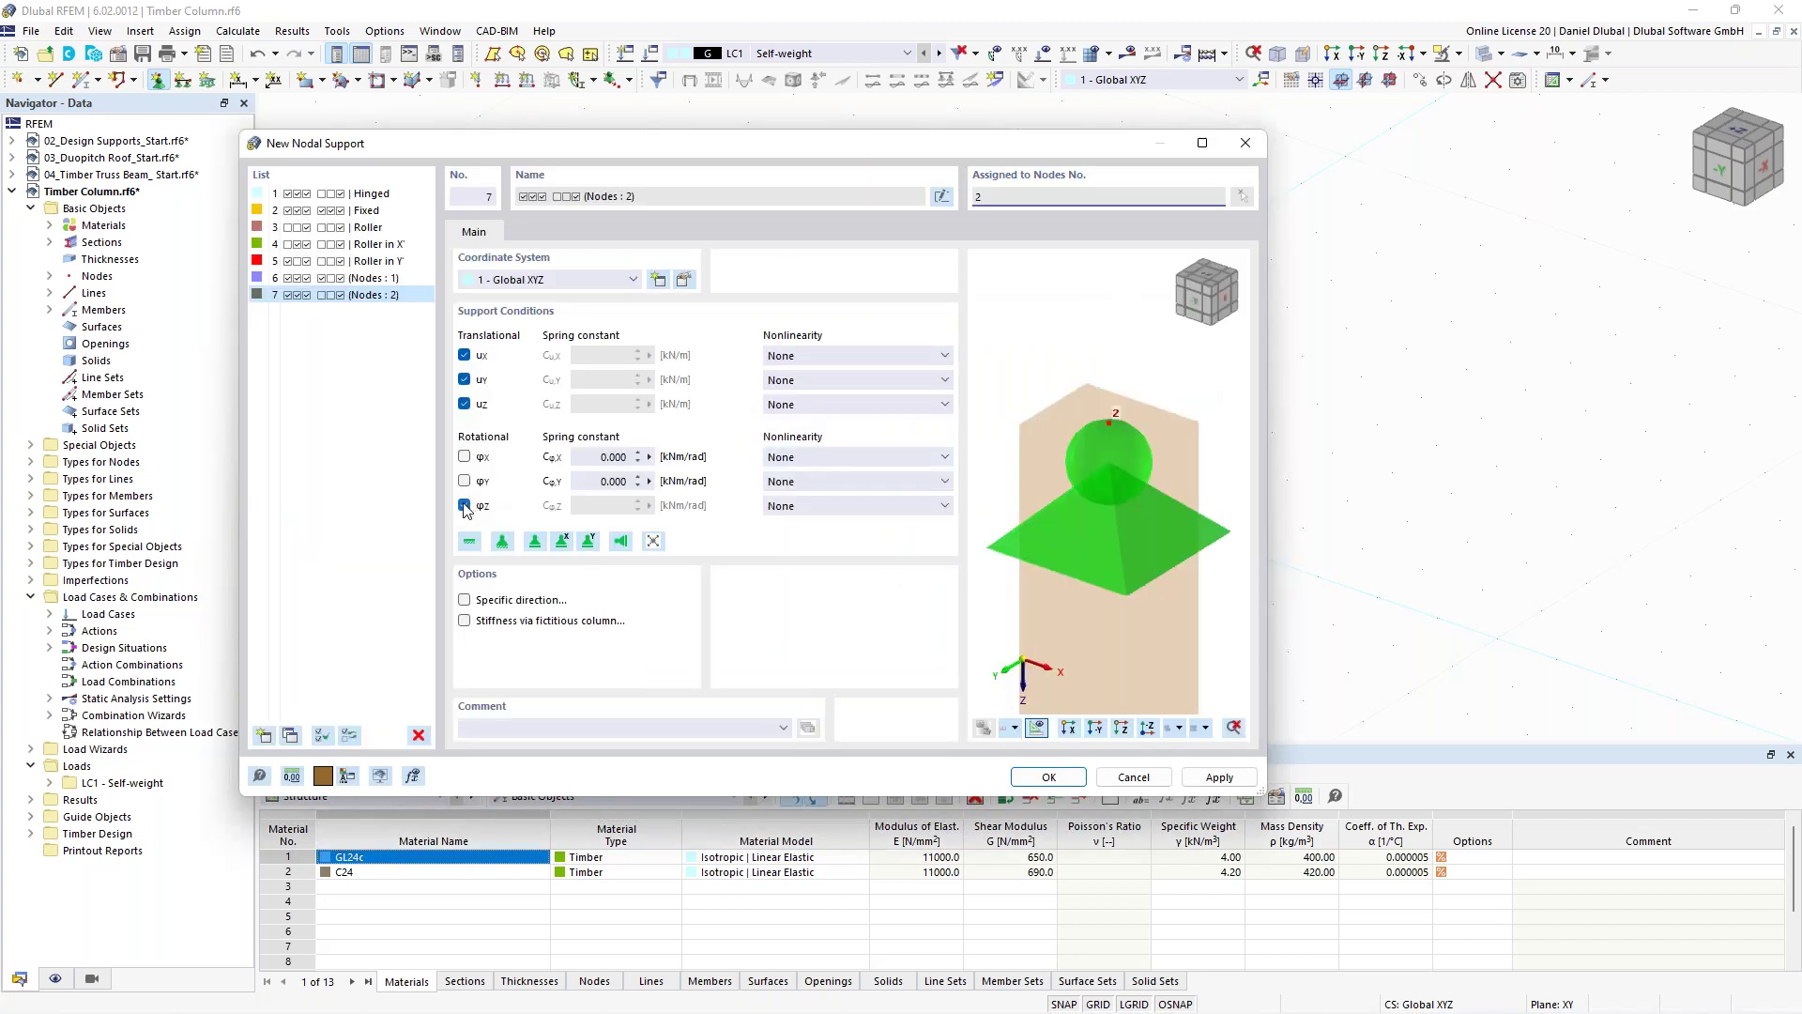
click(465, 506)
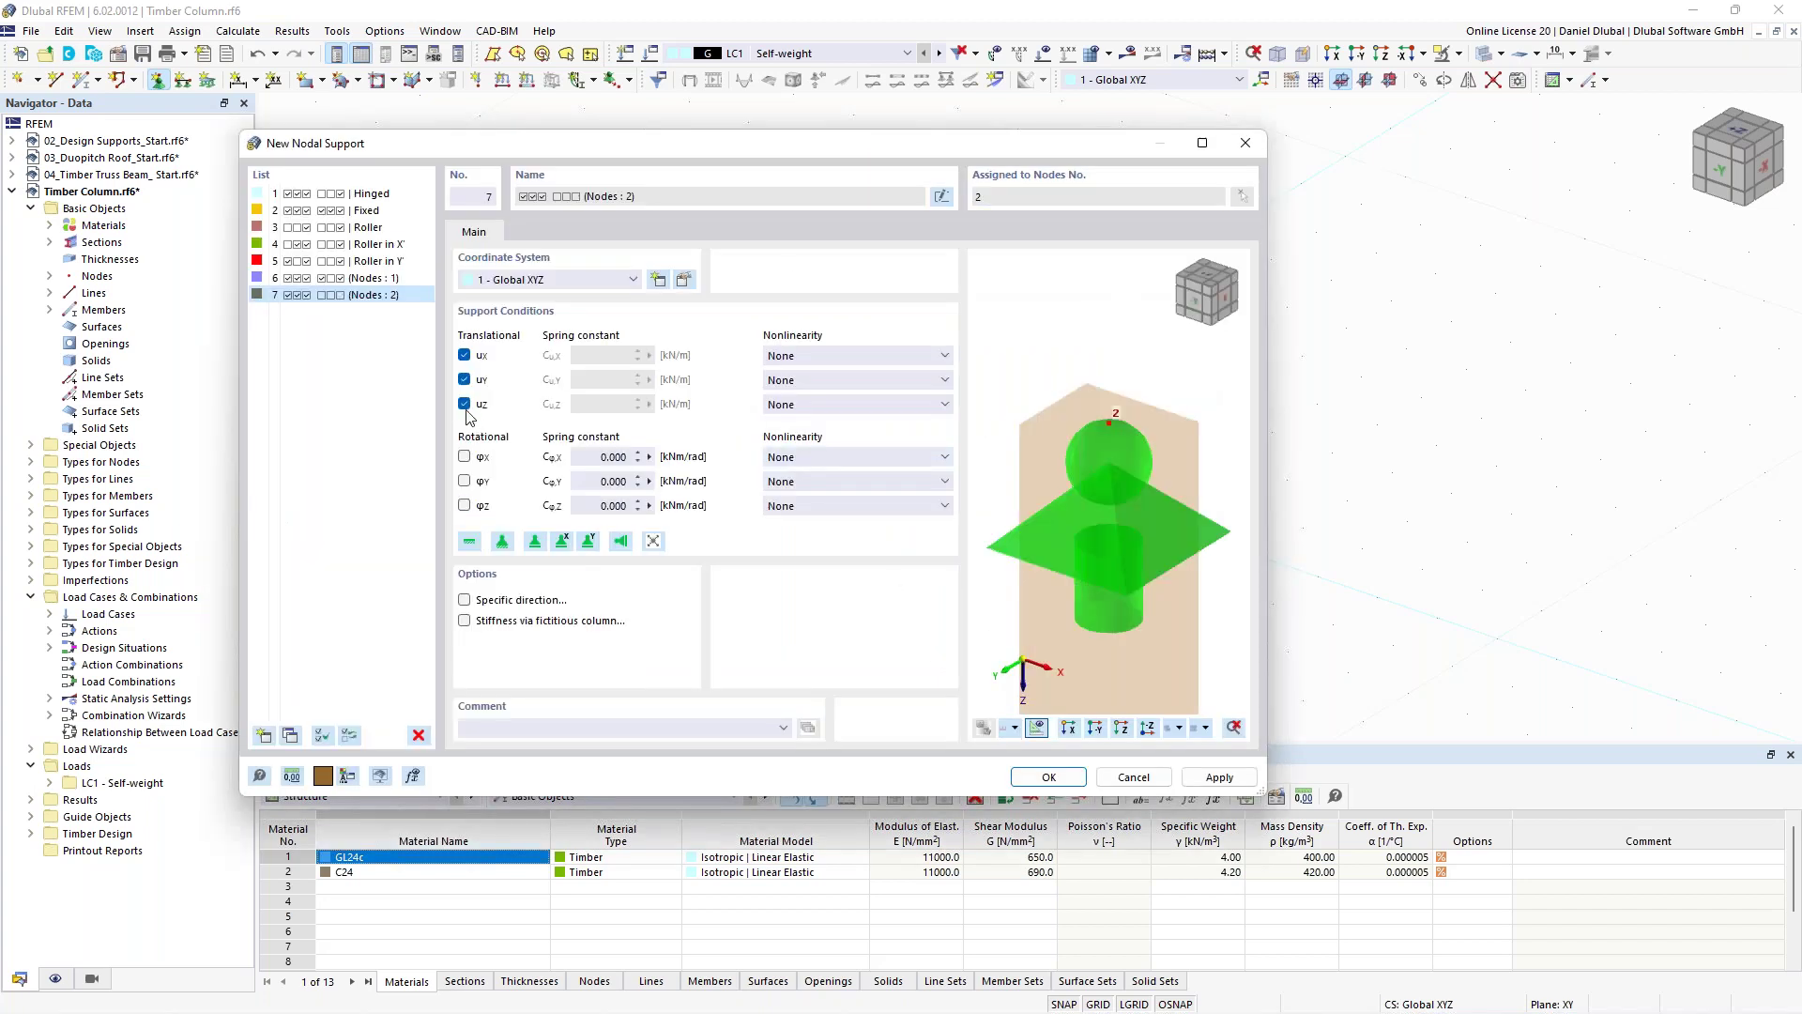
click(464, 456)
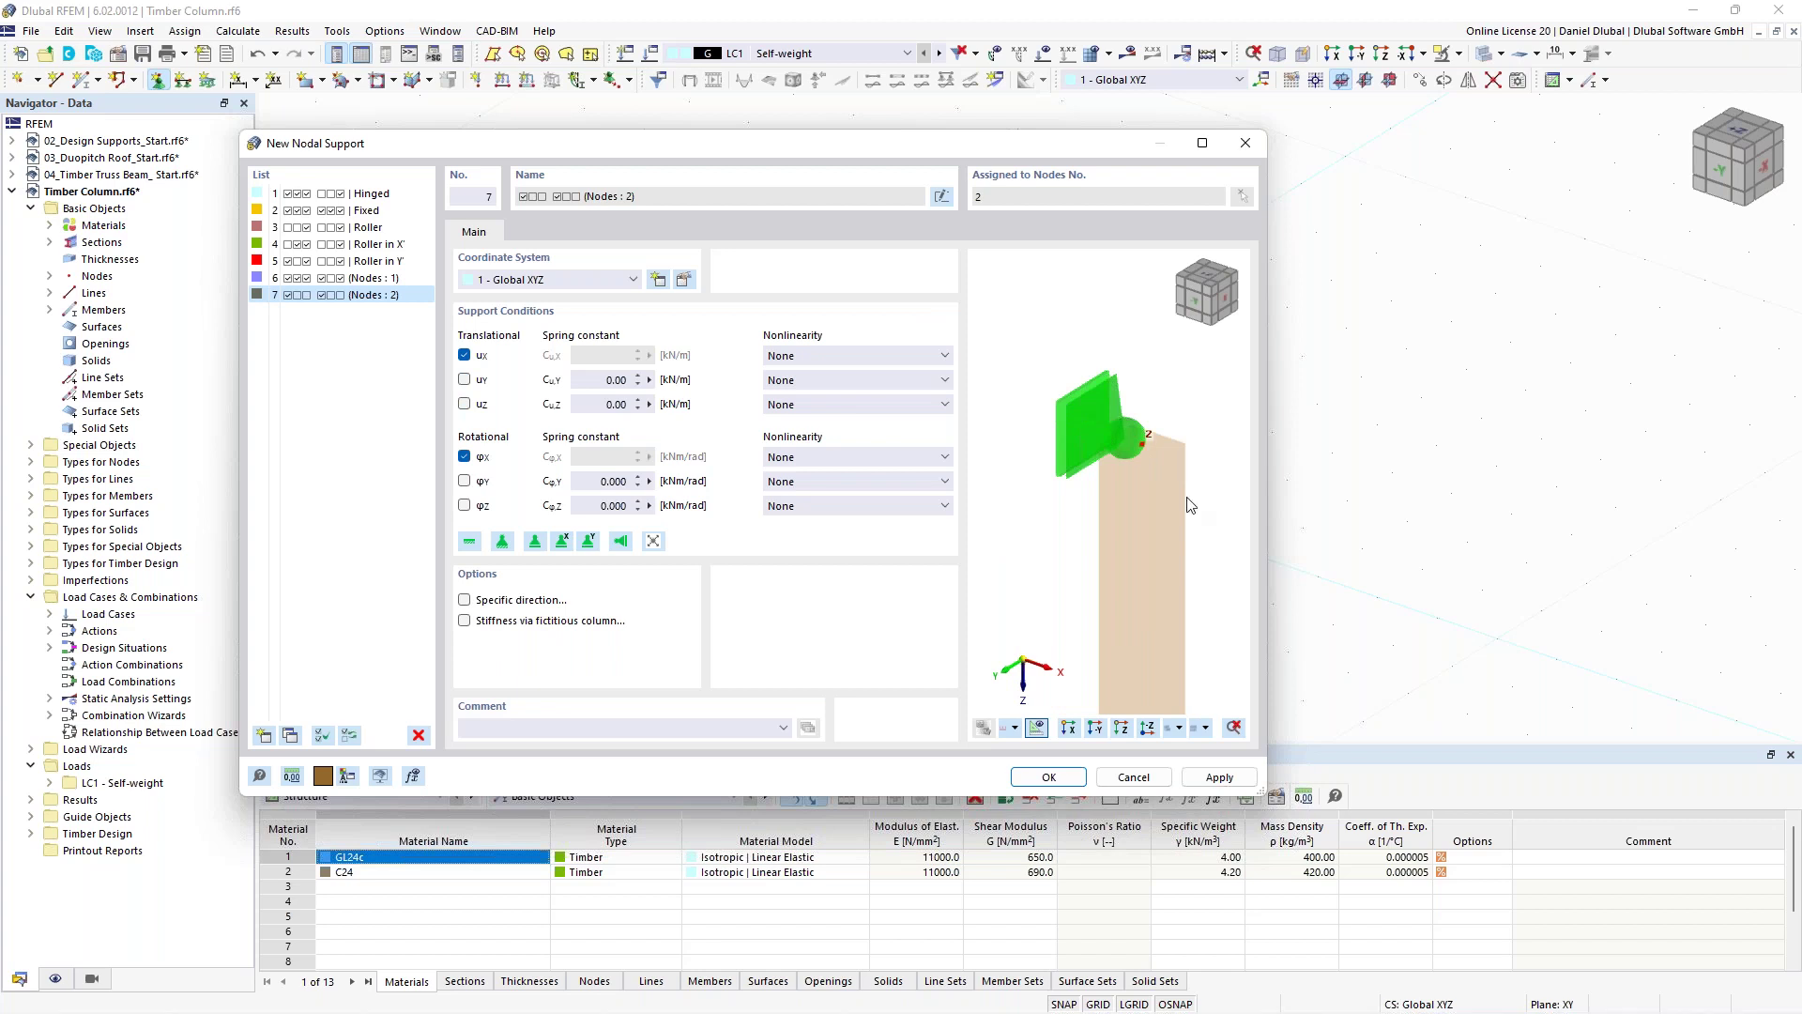
click(1049, 777)
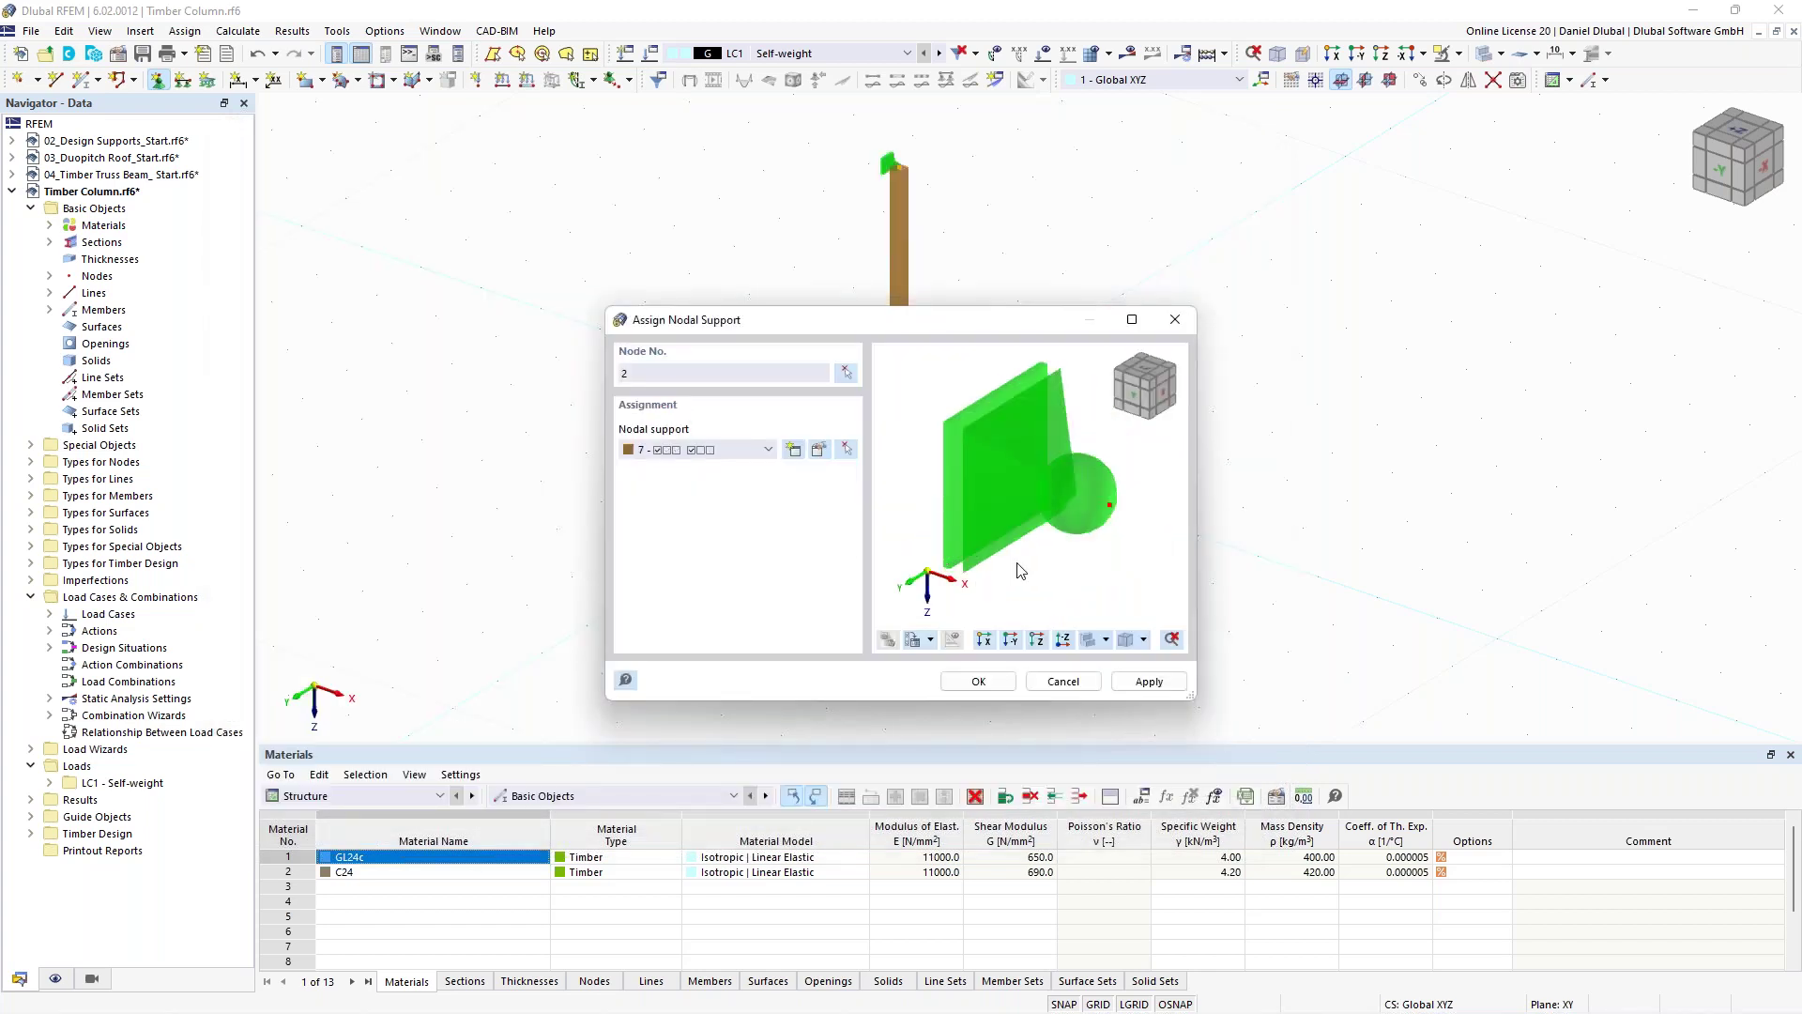
click(976, 682)
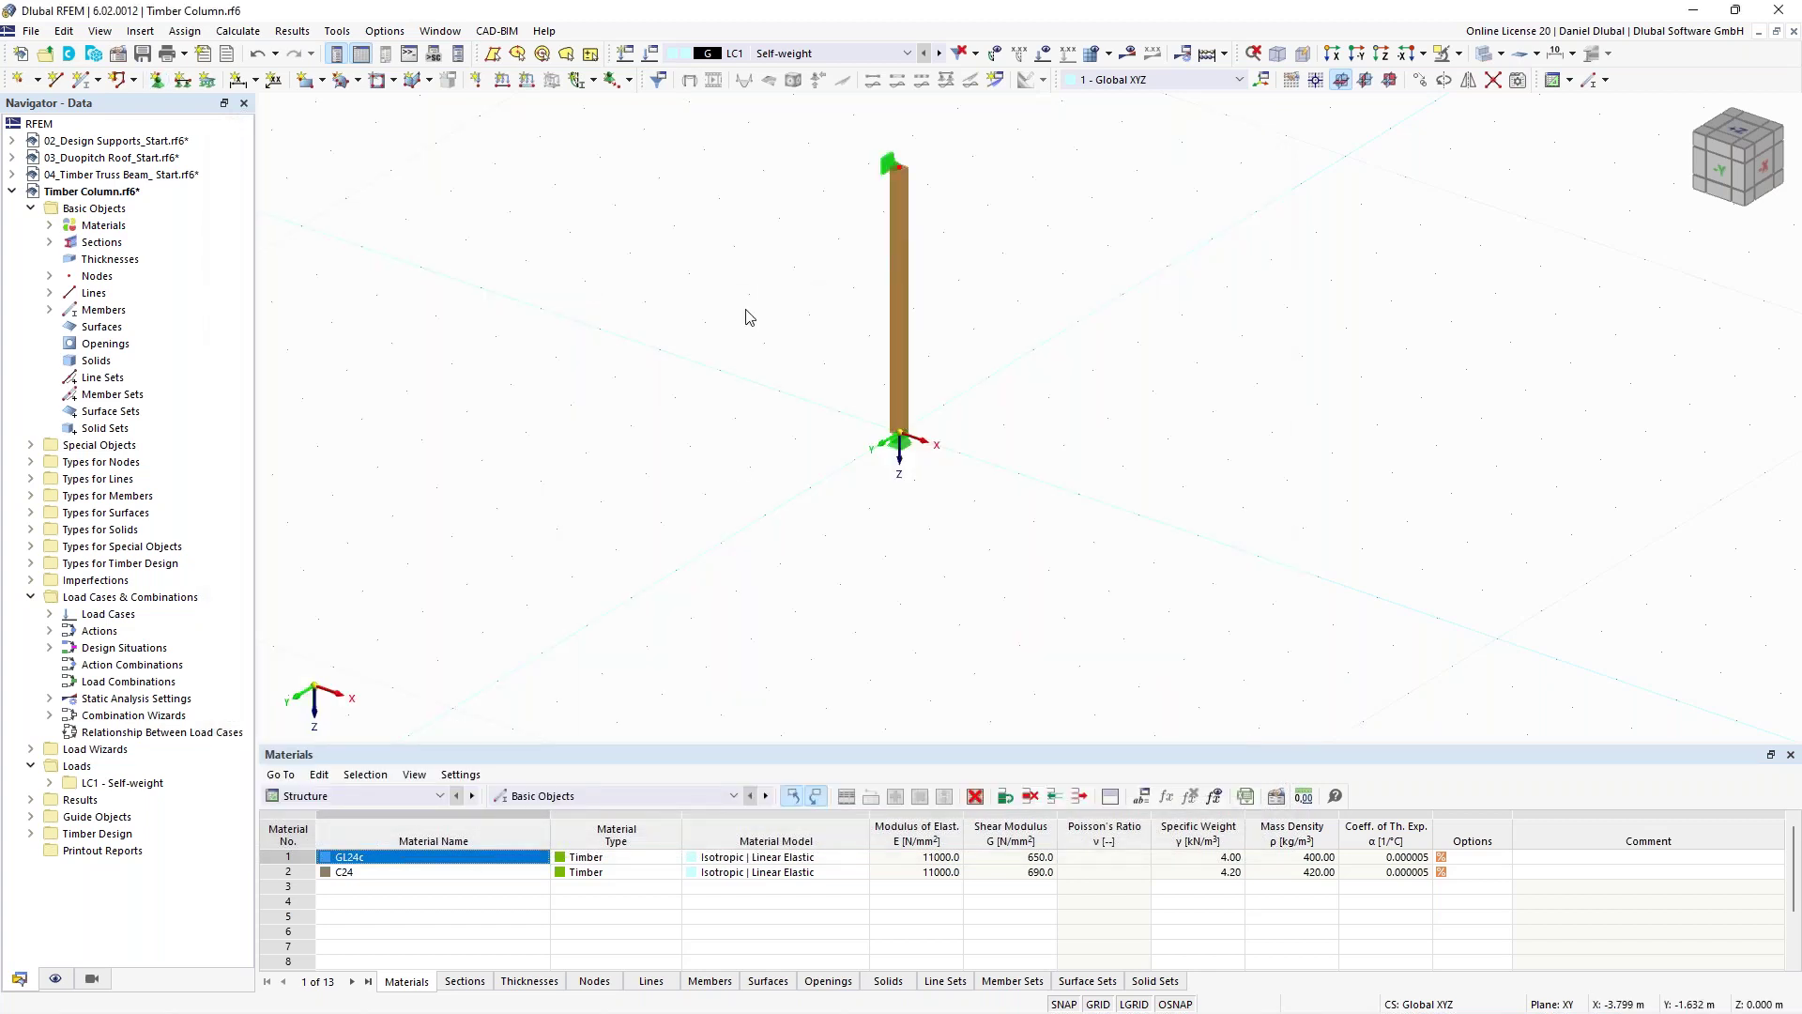
Keep the Permanent action category for load case LC1 Self-weight and set its load duration to Medium-term.
scroll(747, 275, down, 1)
middle_drag(765, 262, 748, 343)
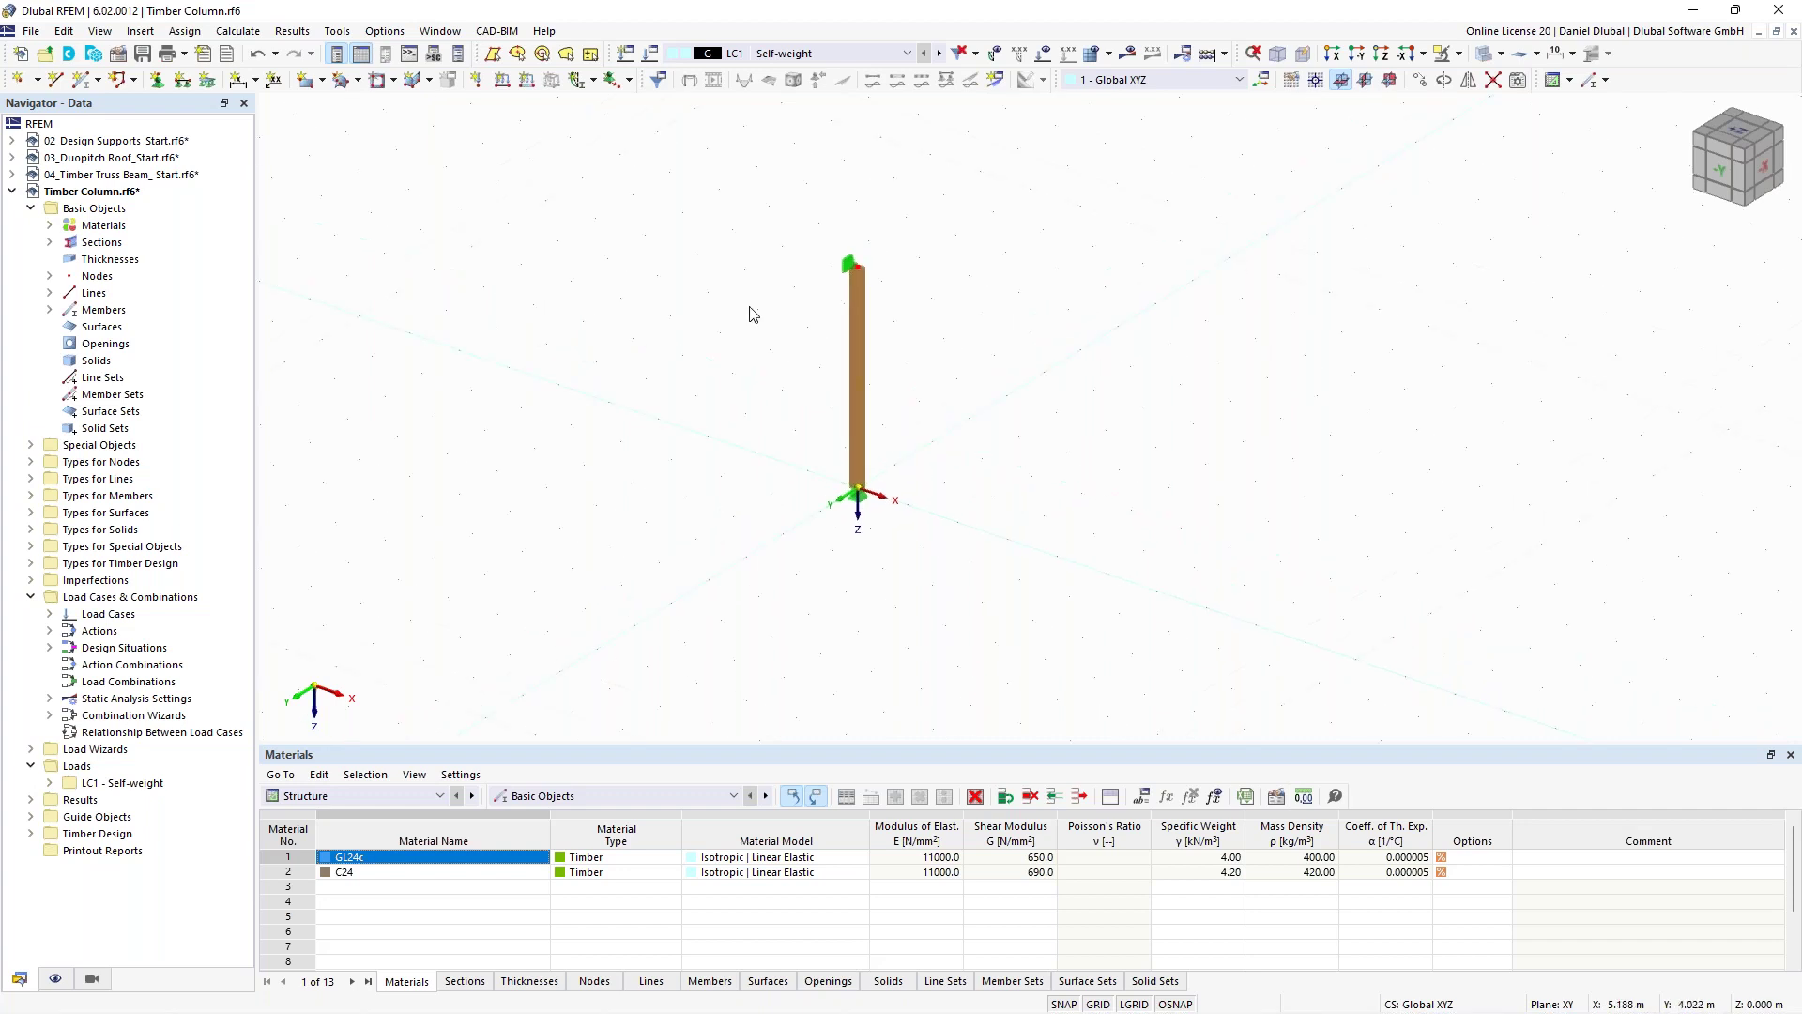
scroll(749, 307, up, 1)
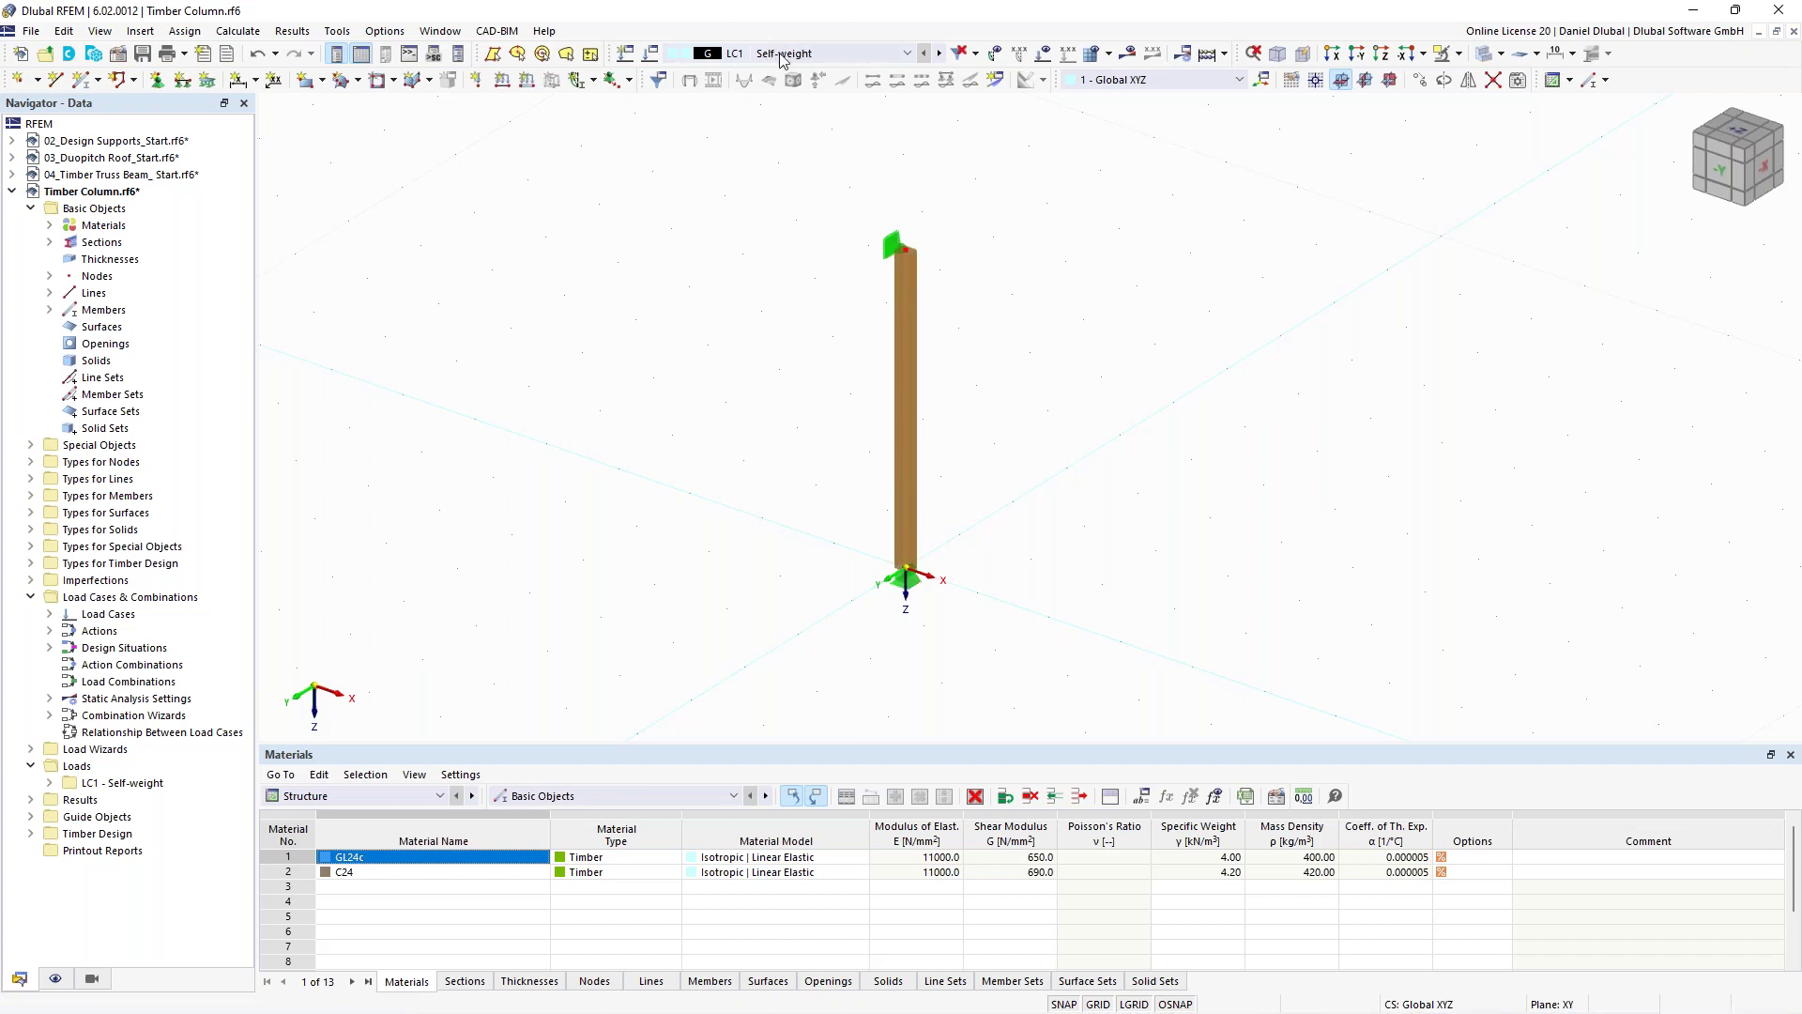
click(655, 53)
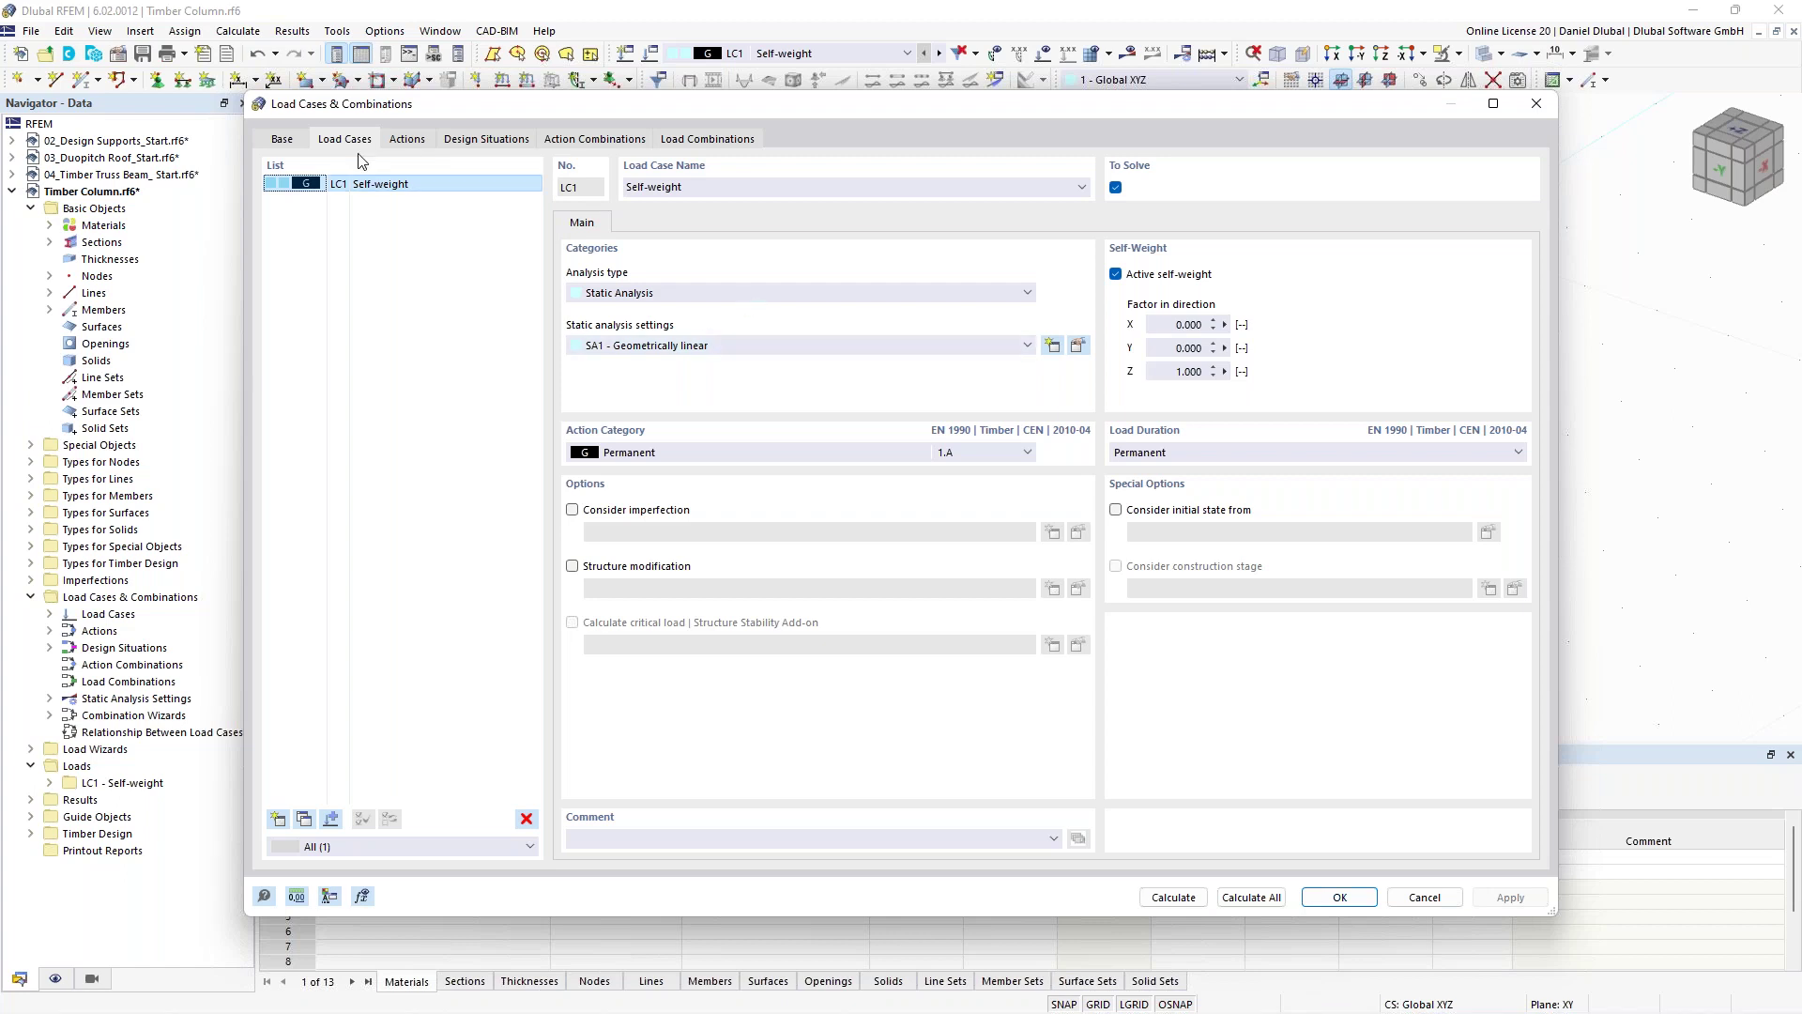
click(647, 456)
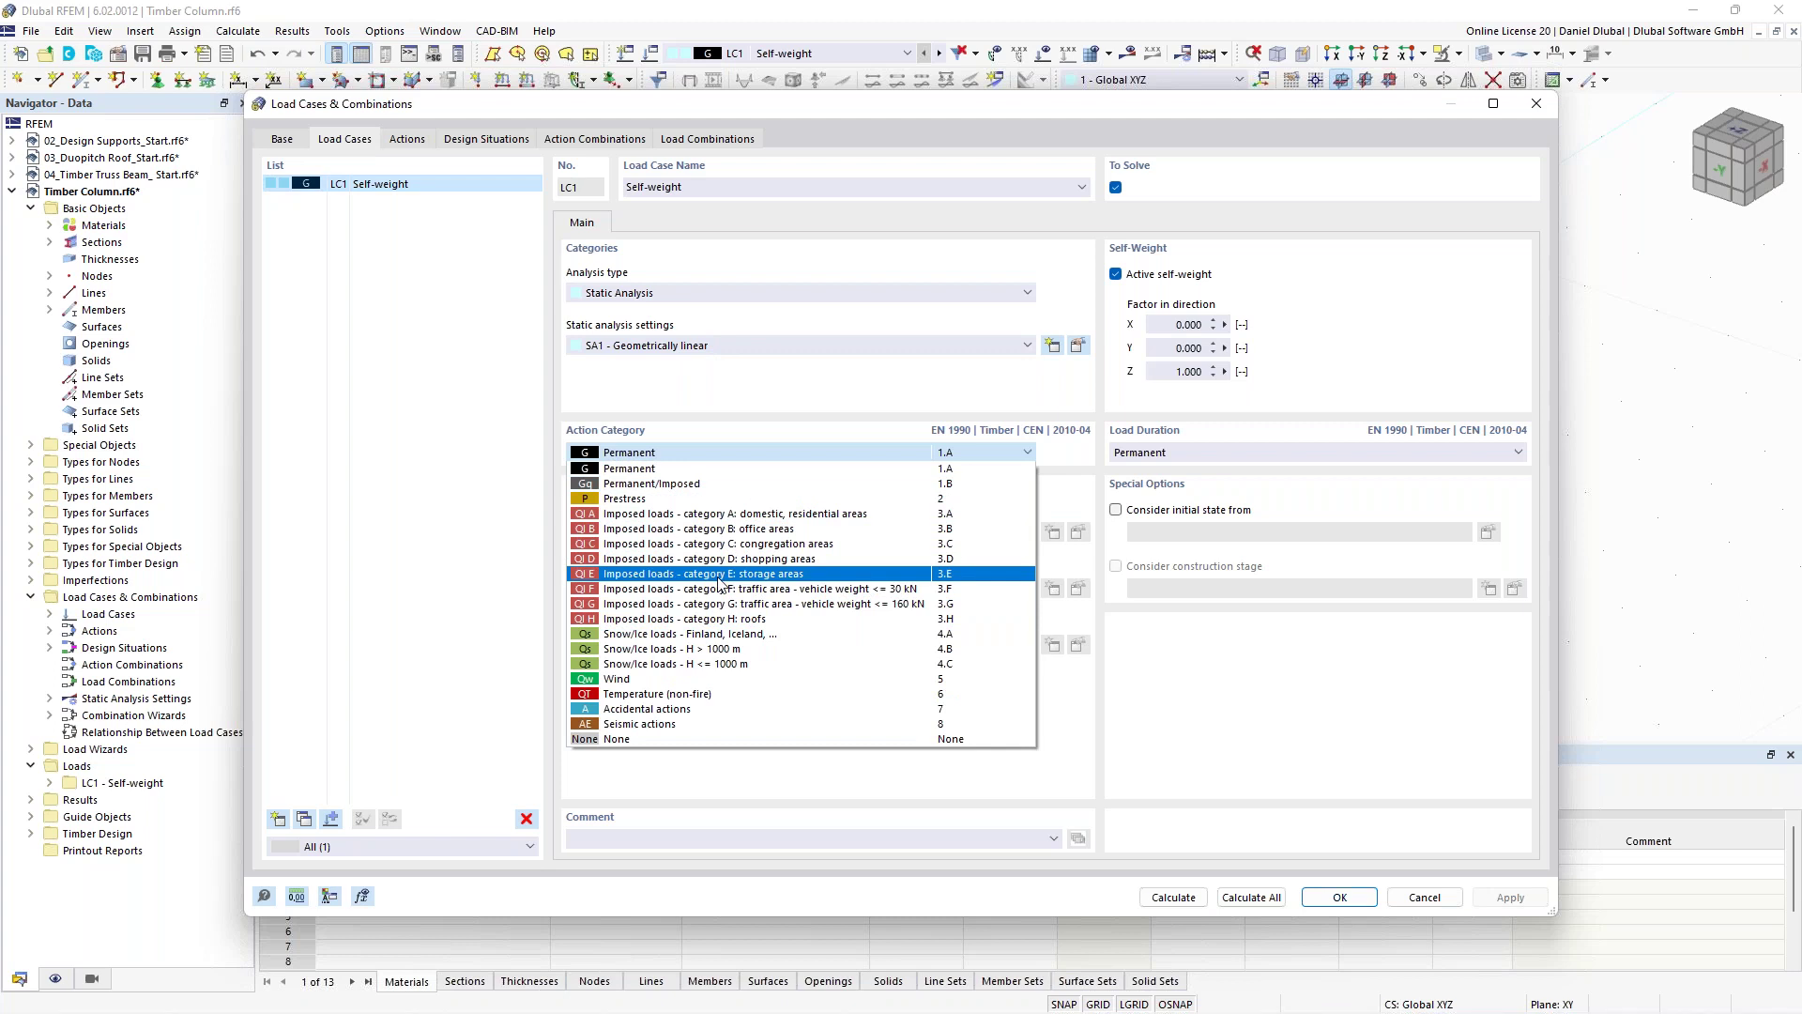
click(754, 468)
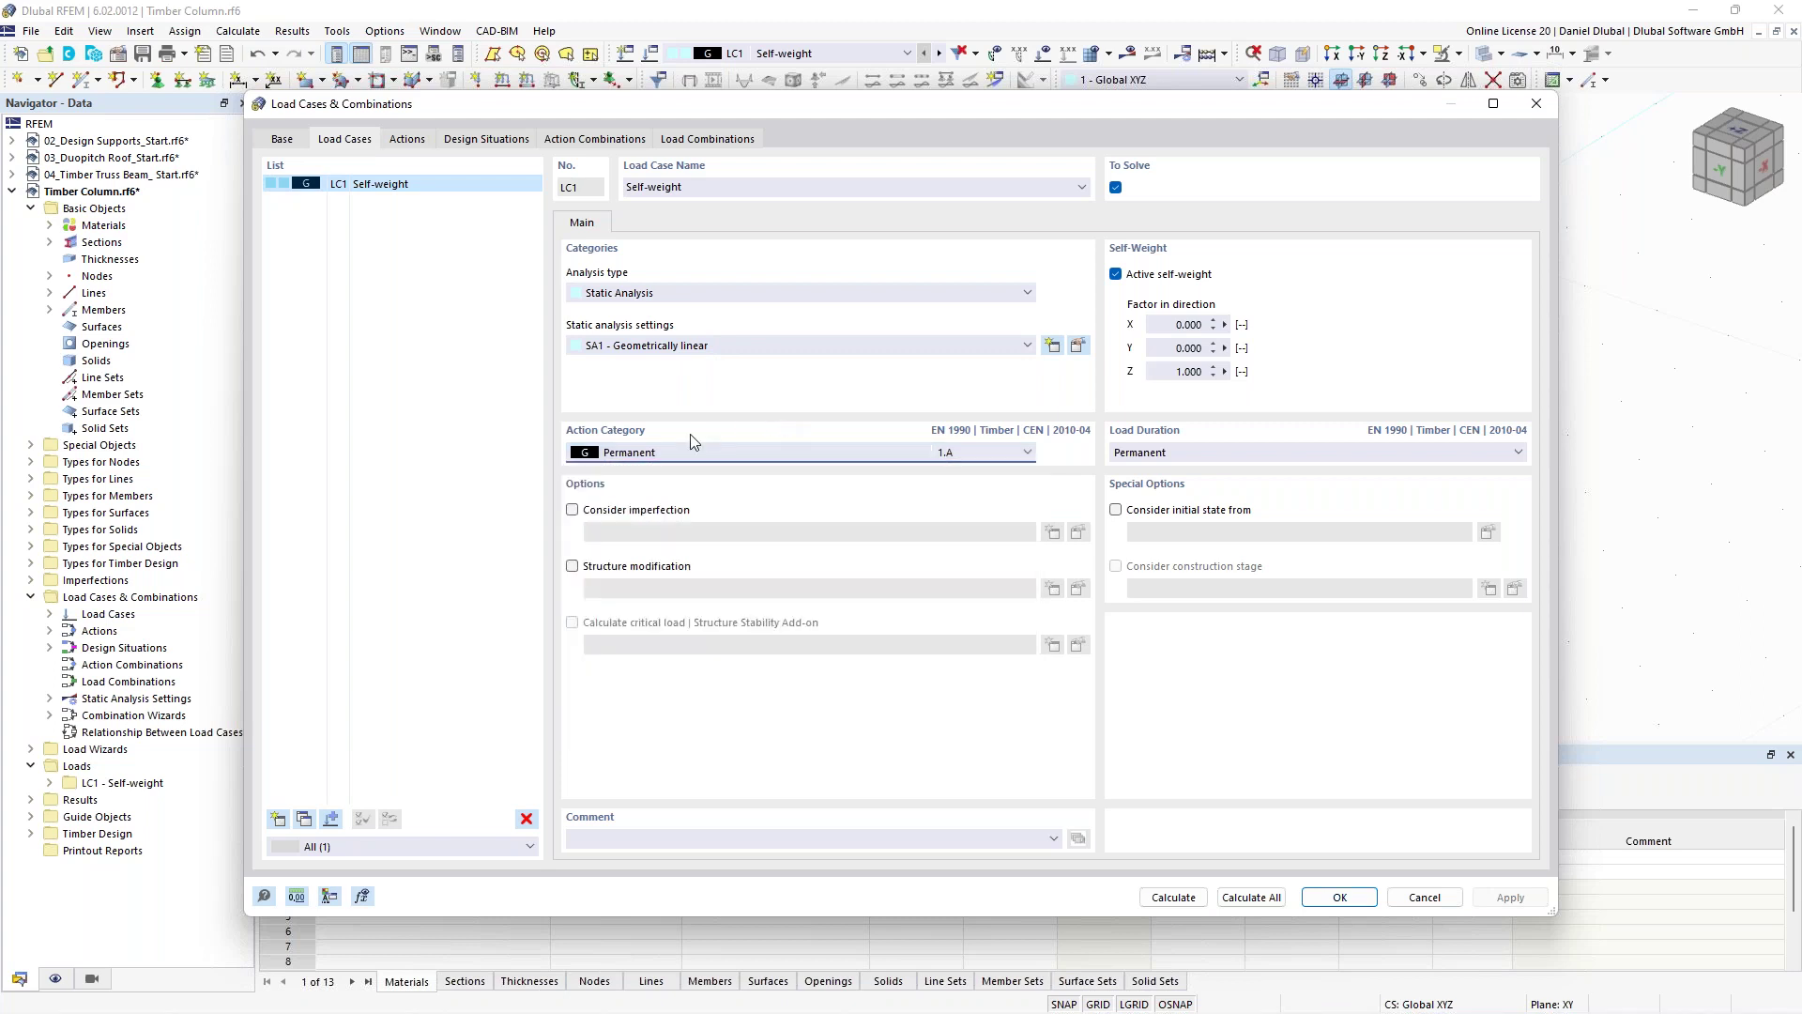
click(1199, 452)
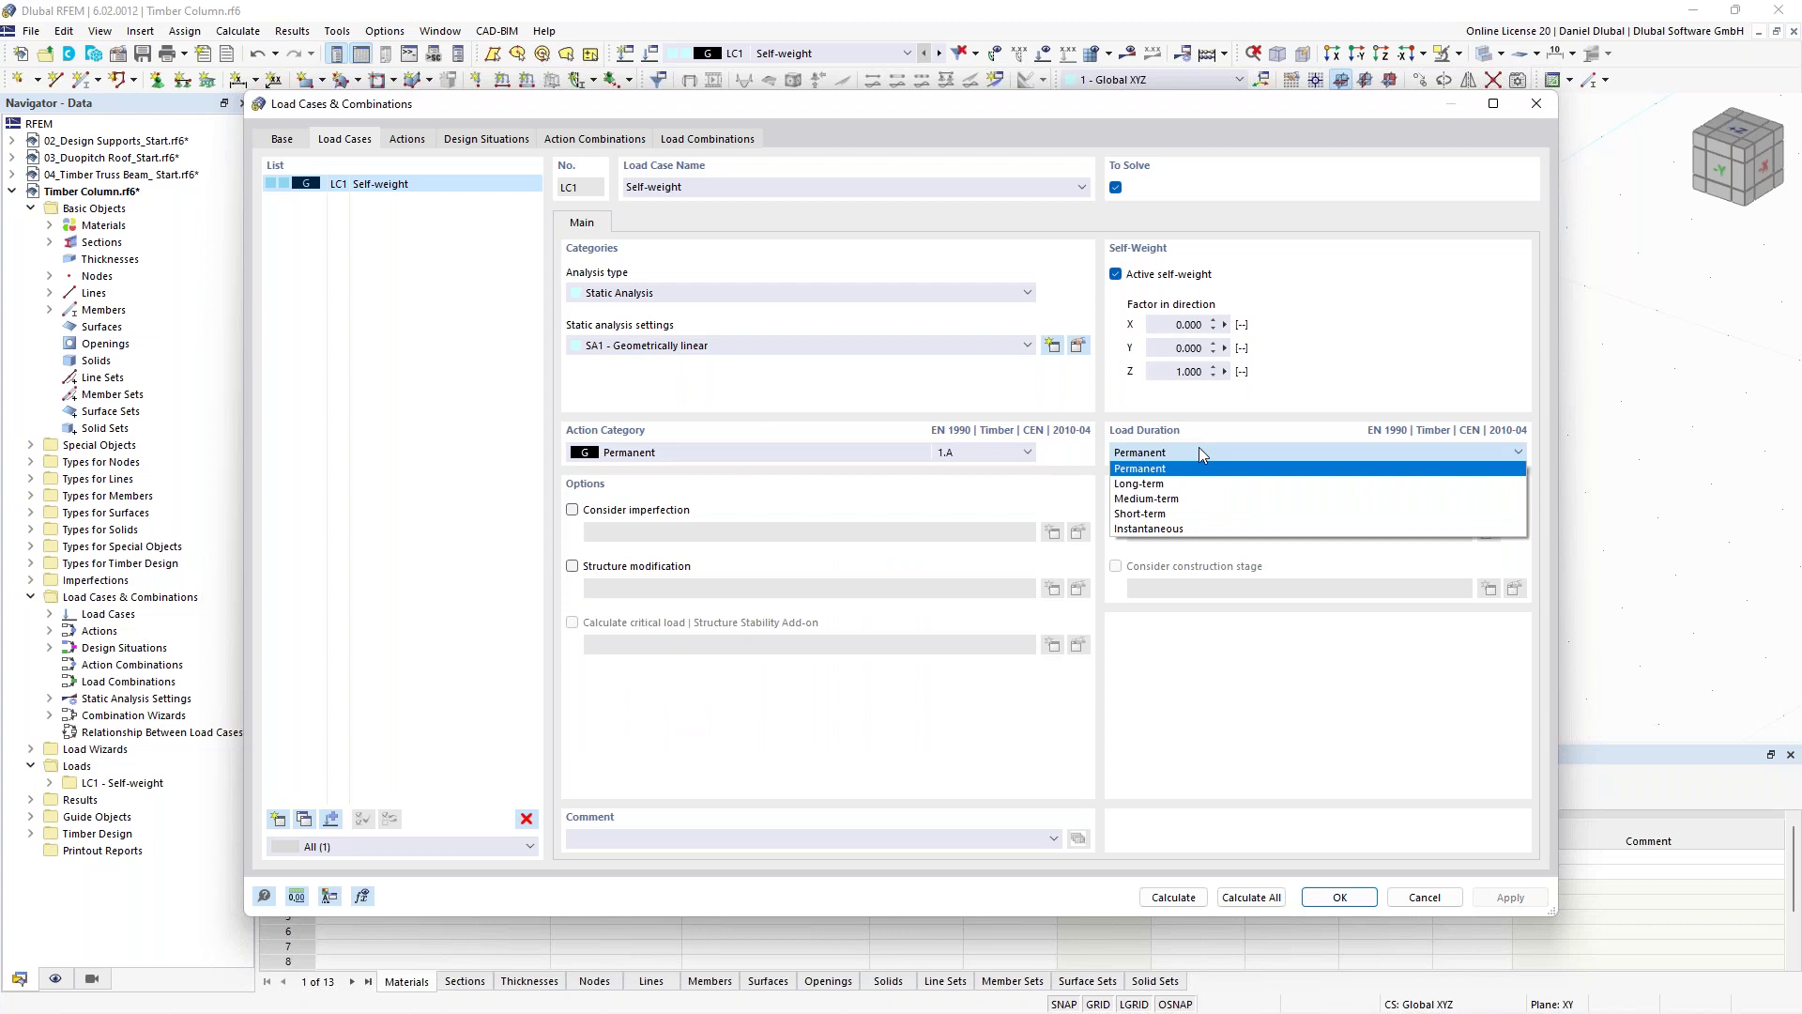
click(1185, 500)
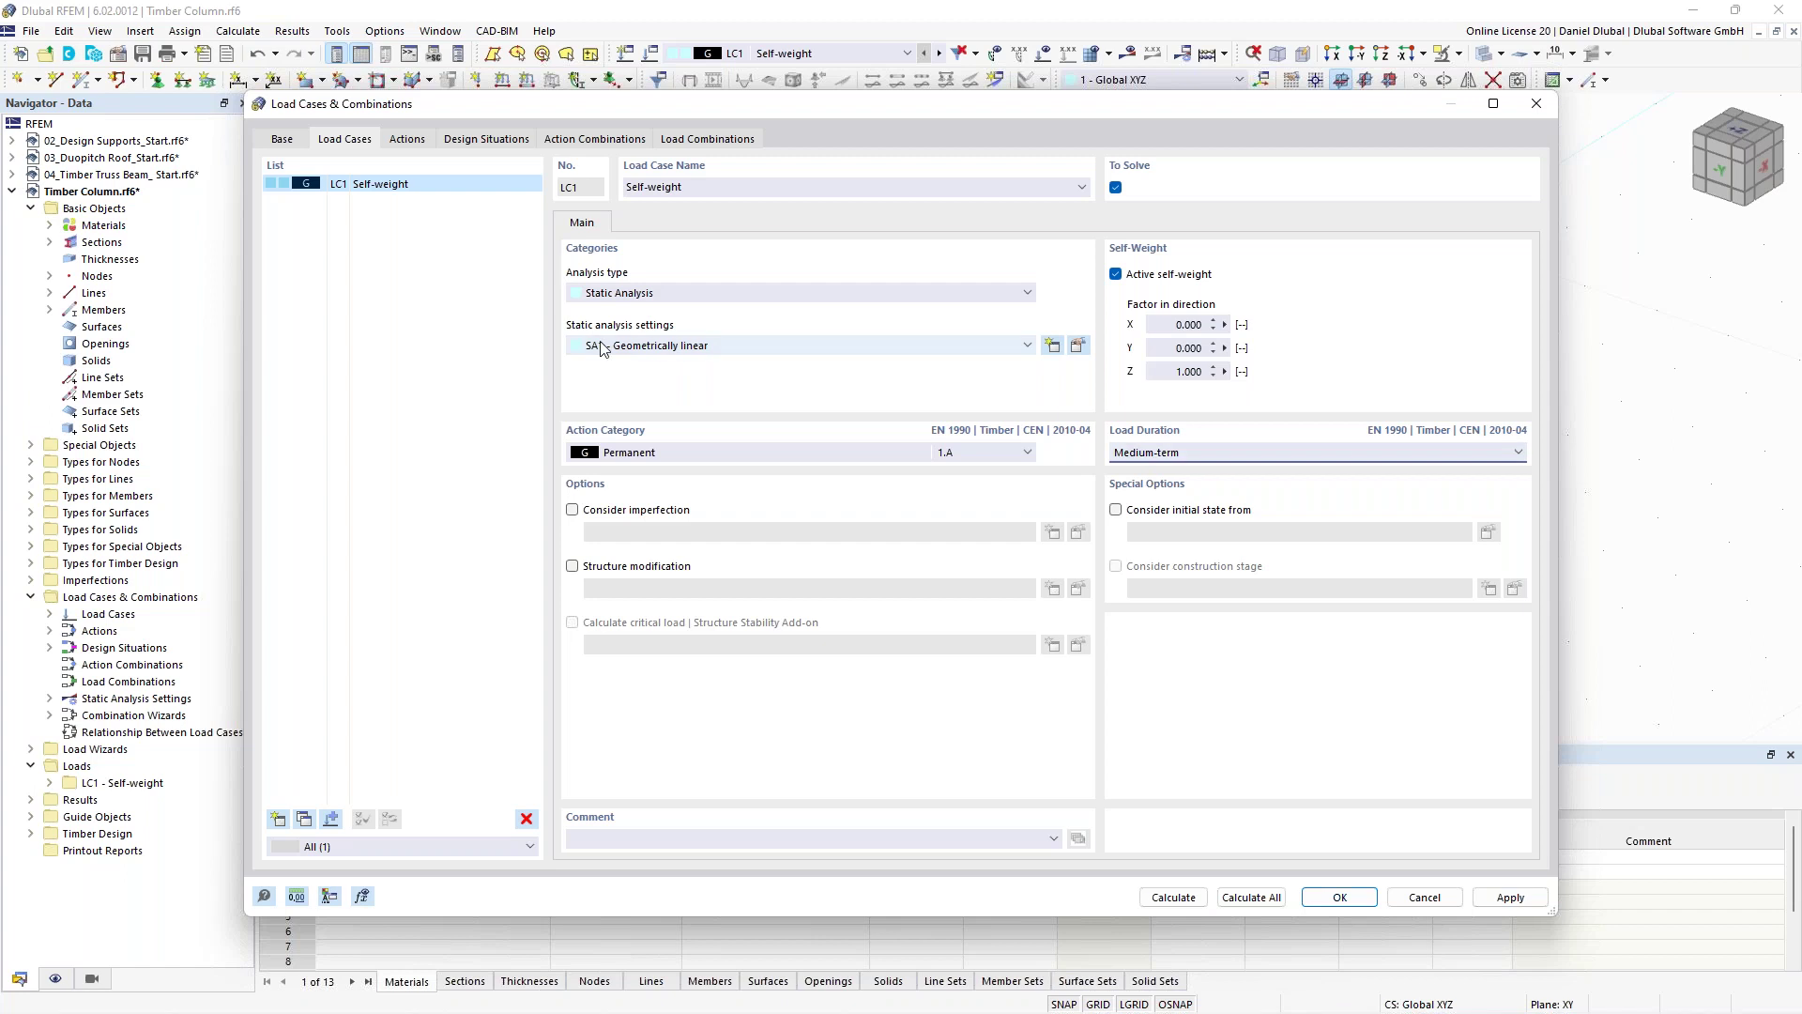
Deactivate the combination wizard for the load cases and combinations and confirm the change.
click(284, 140)
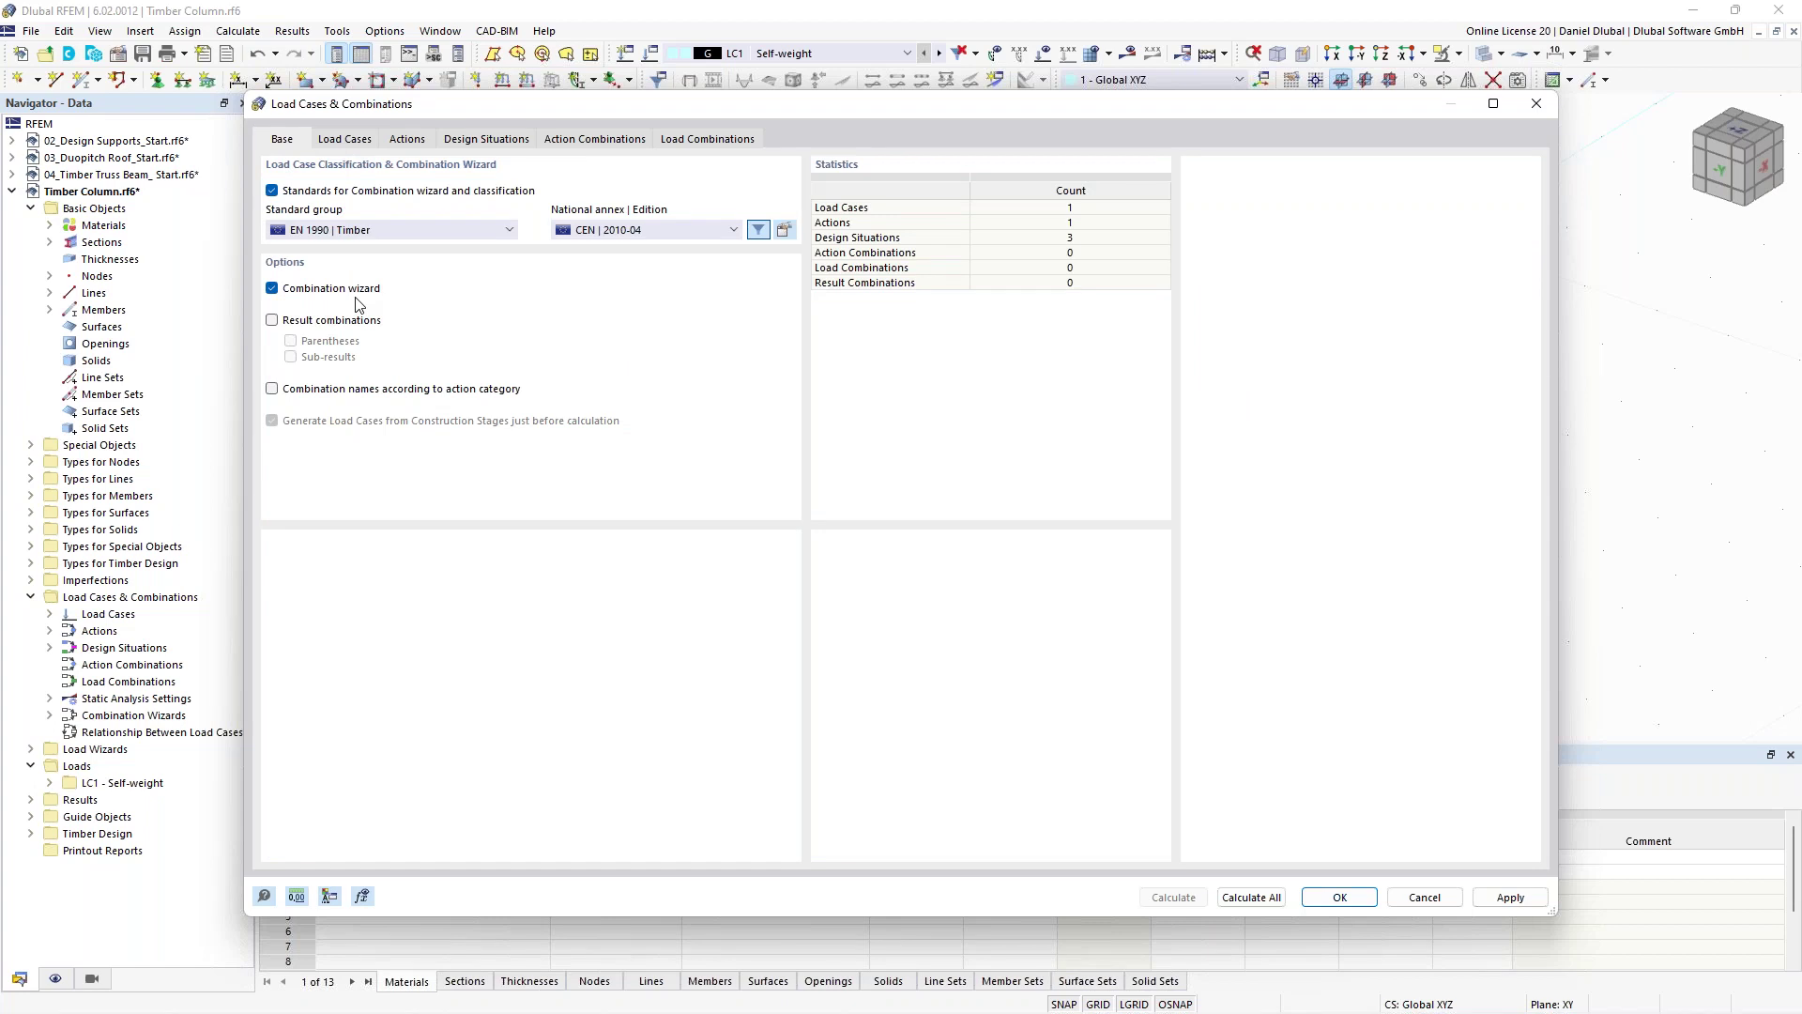
click(272, 289)
click(974, 600)
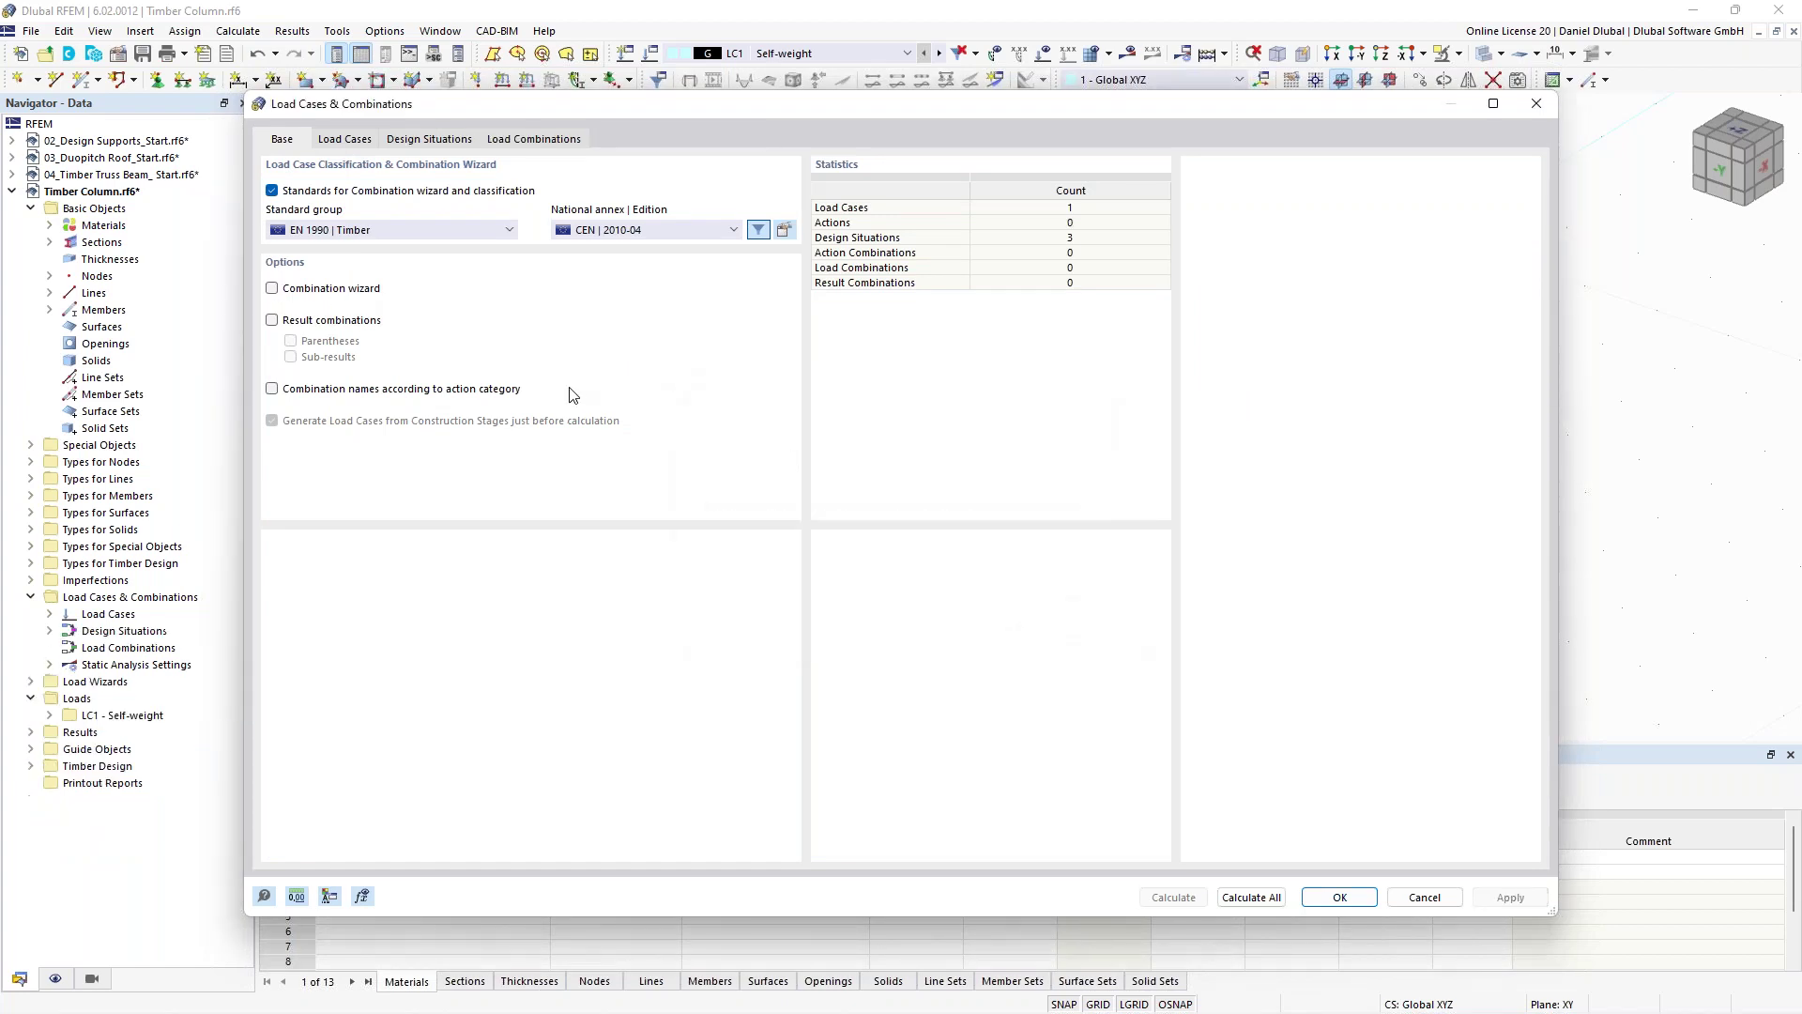
Delete the SLS Characteristic and SLS Quasi-permanent design situations, keeping only the ULS permanent and transient one.
click(366, 143)
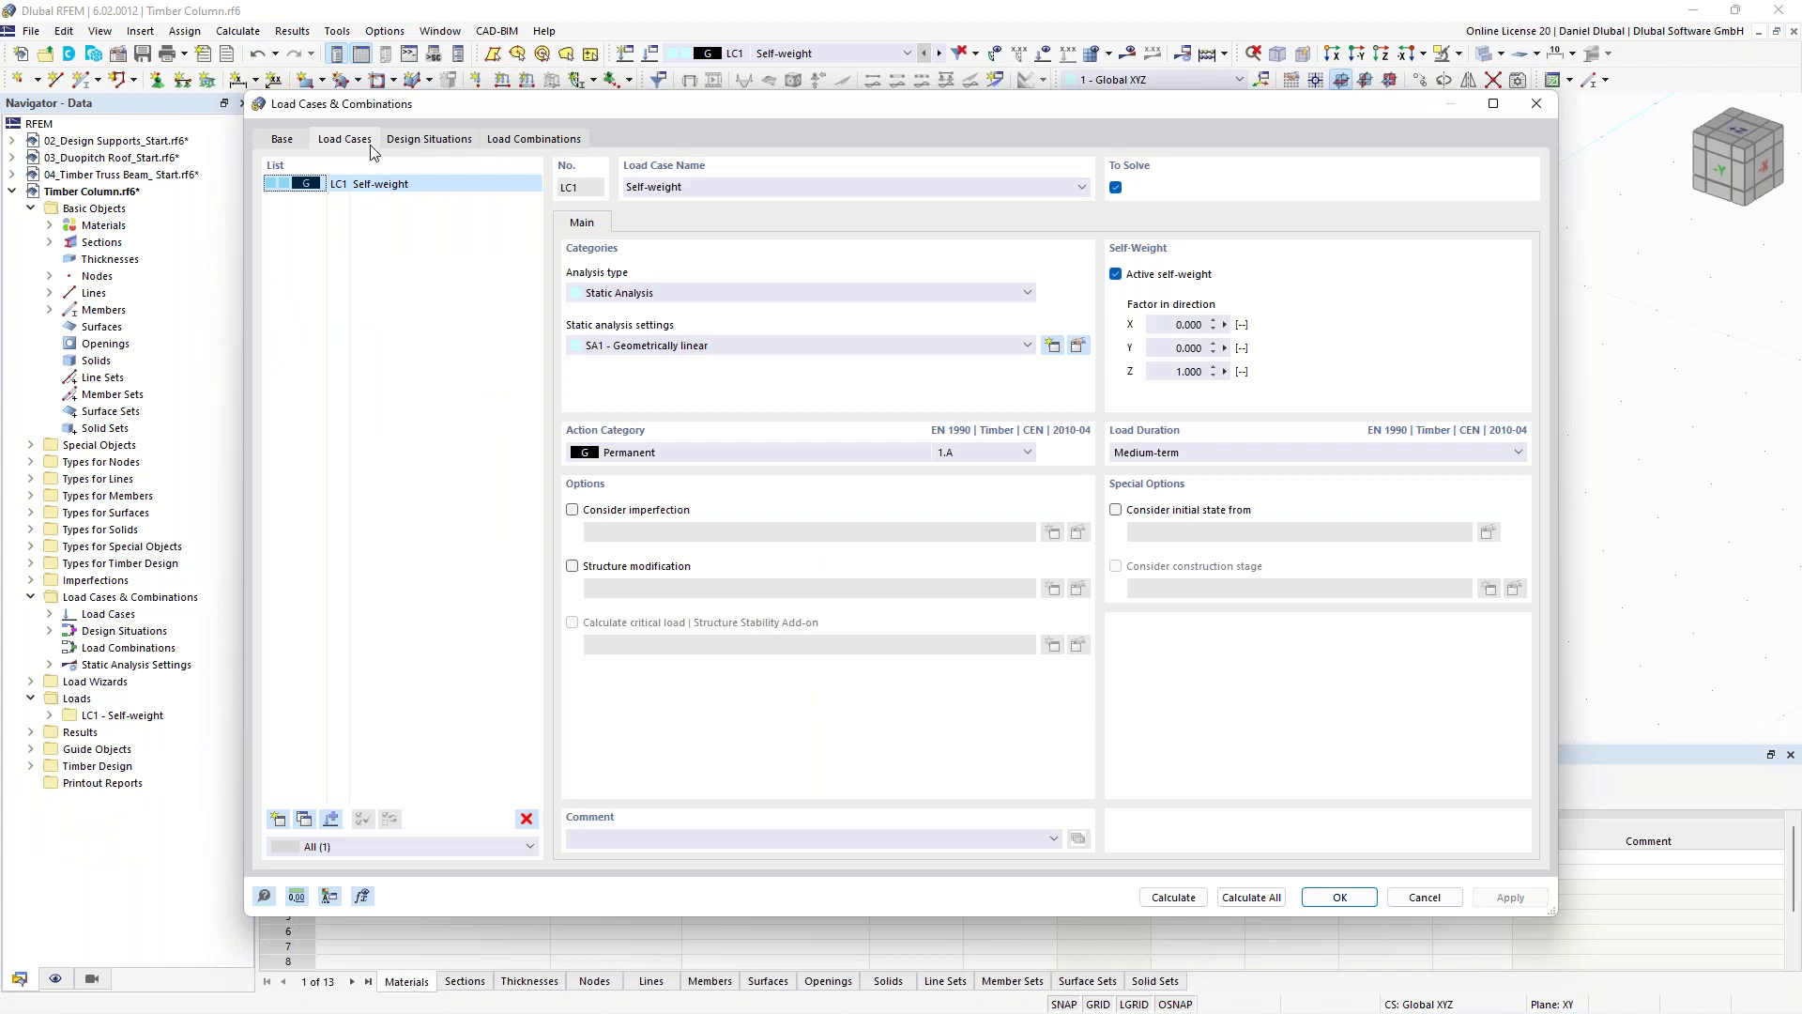
click(429, 139)
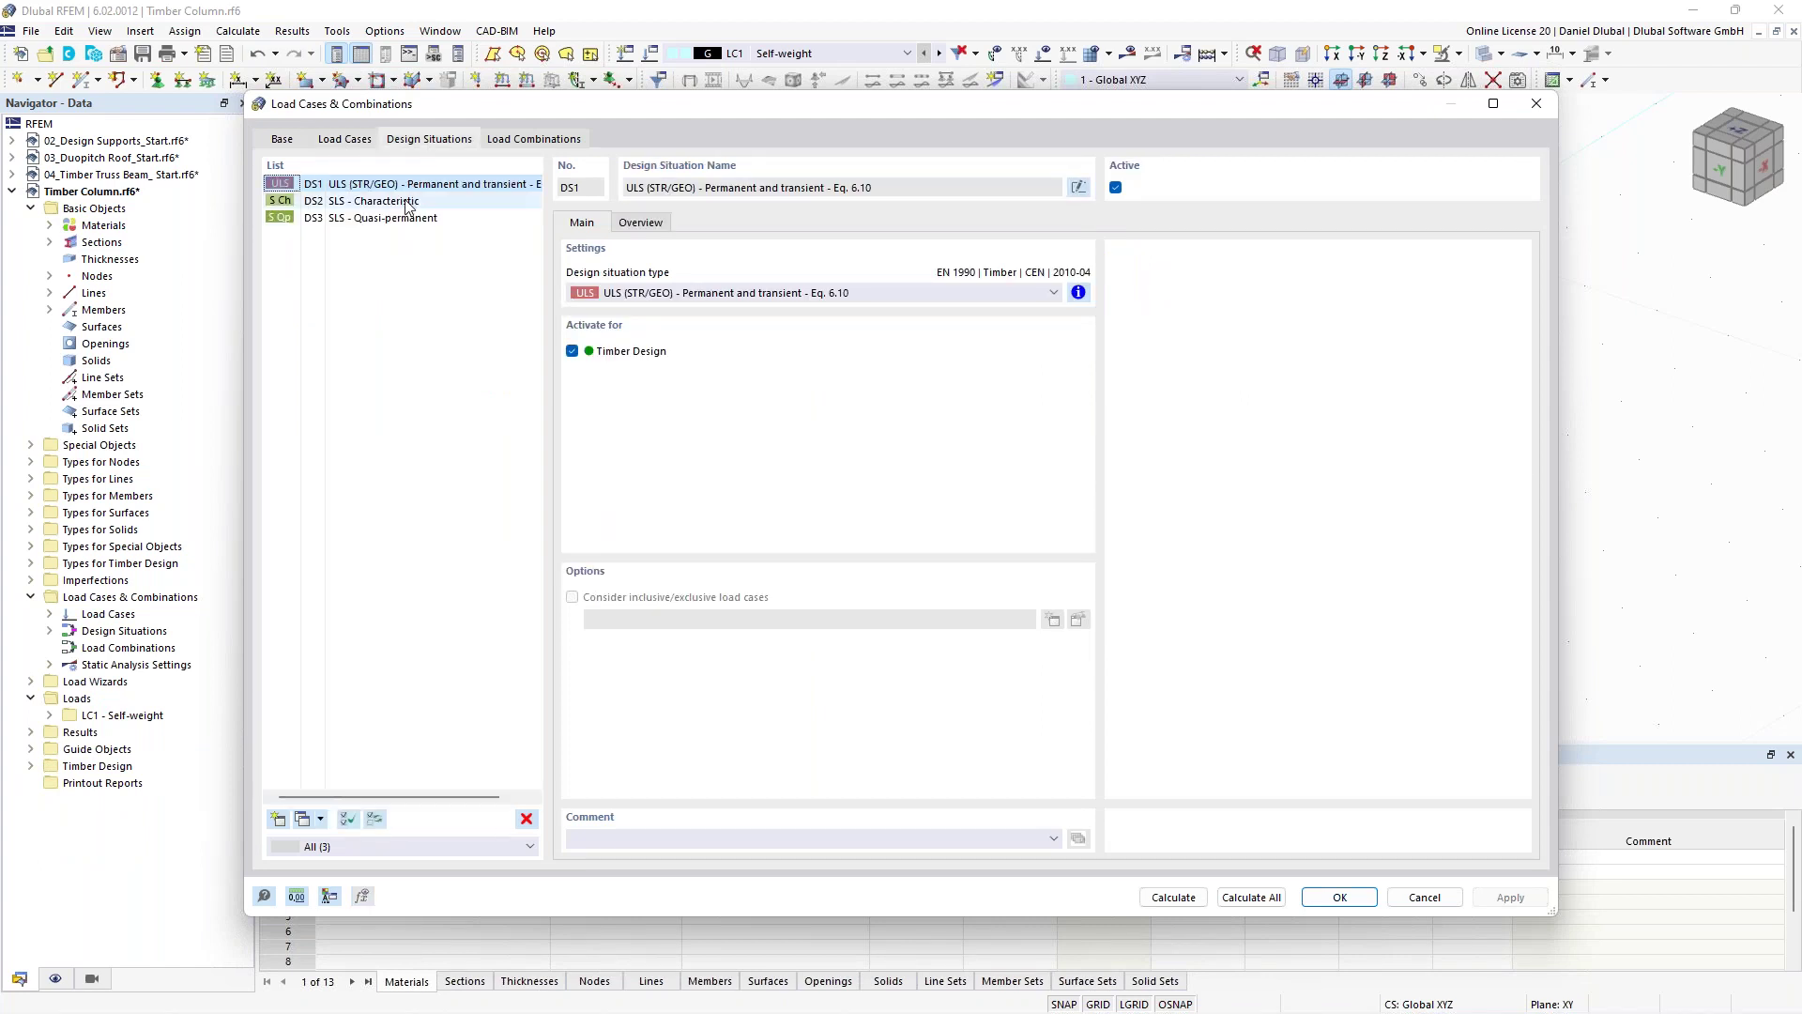
click(406, 201)
shift+click(410, 219)
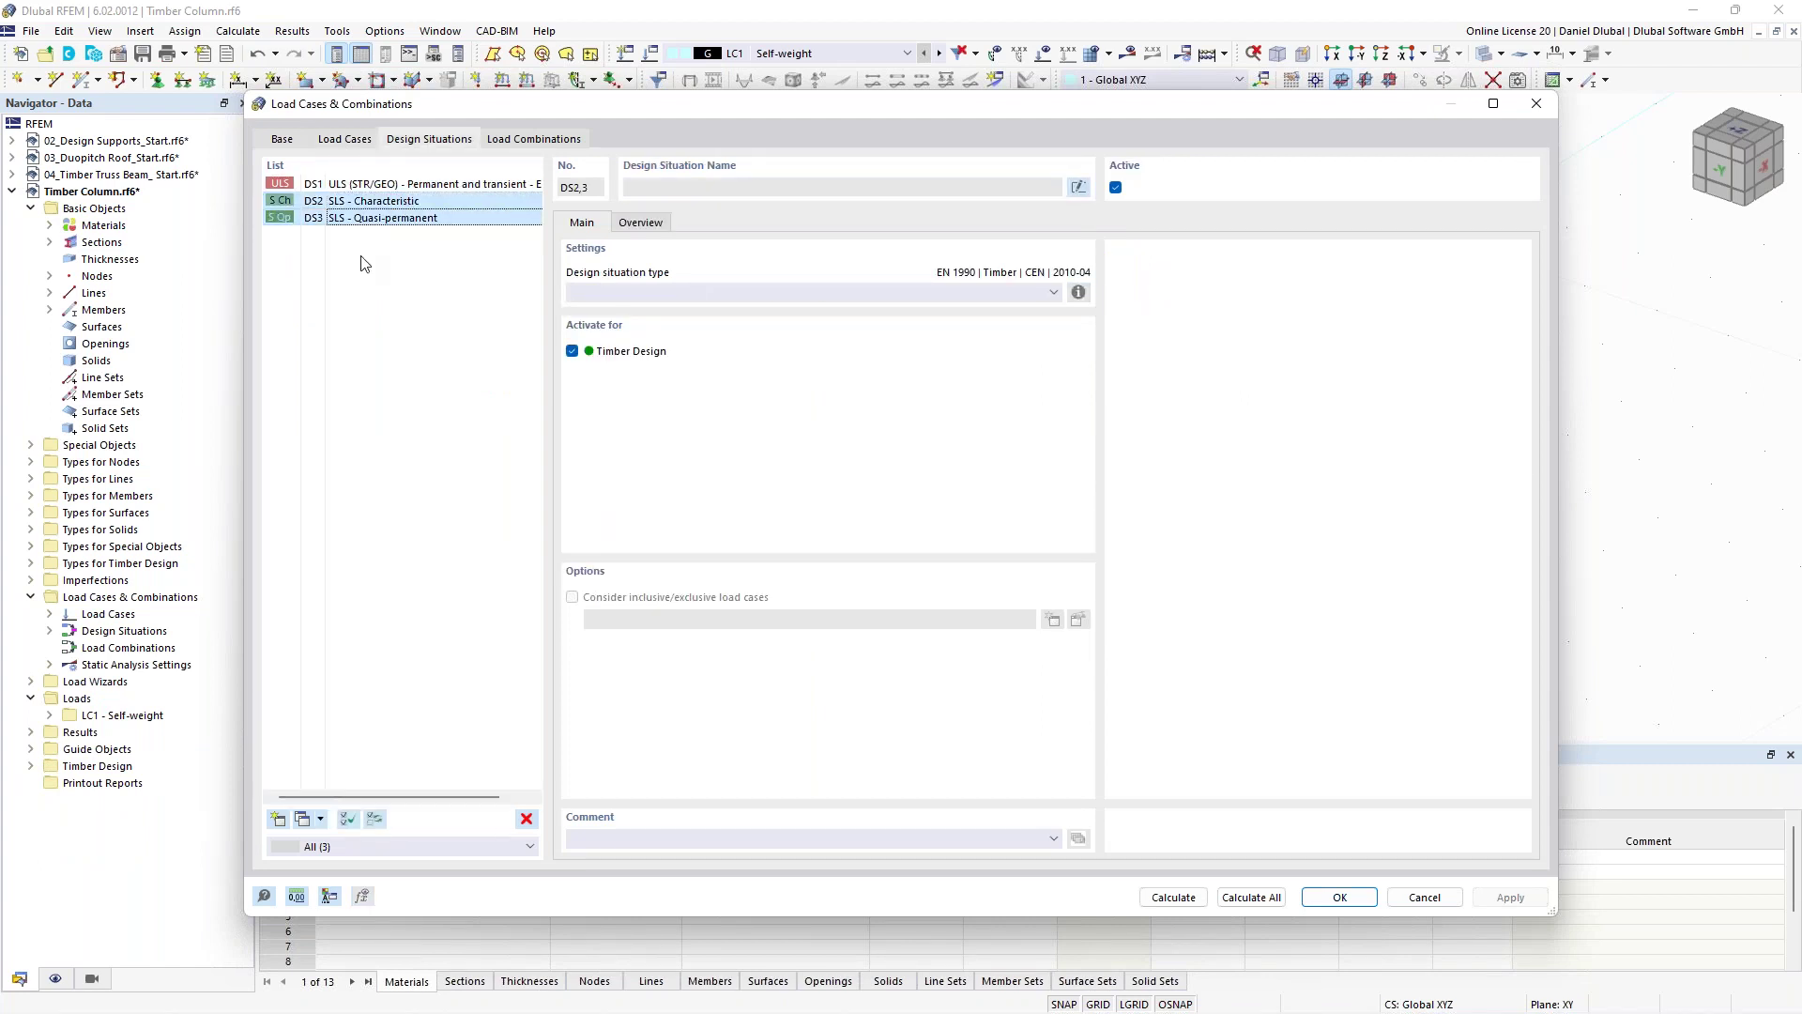
click(527, 819)
click(894, 584)
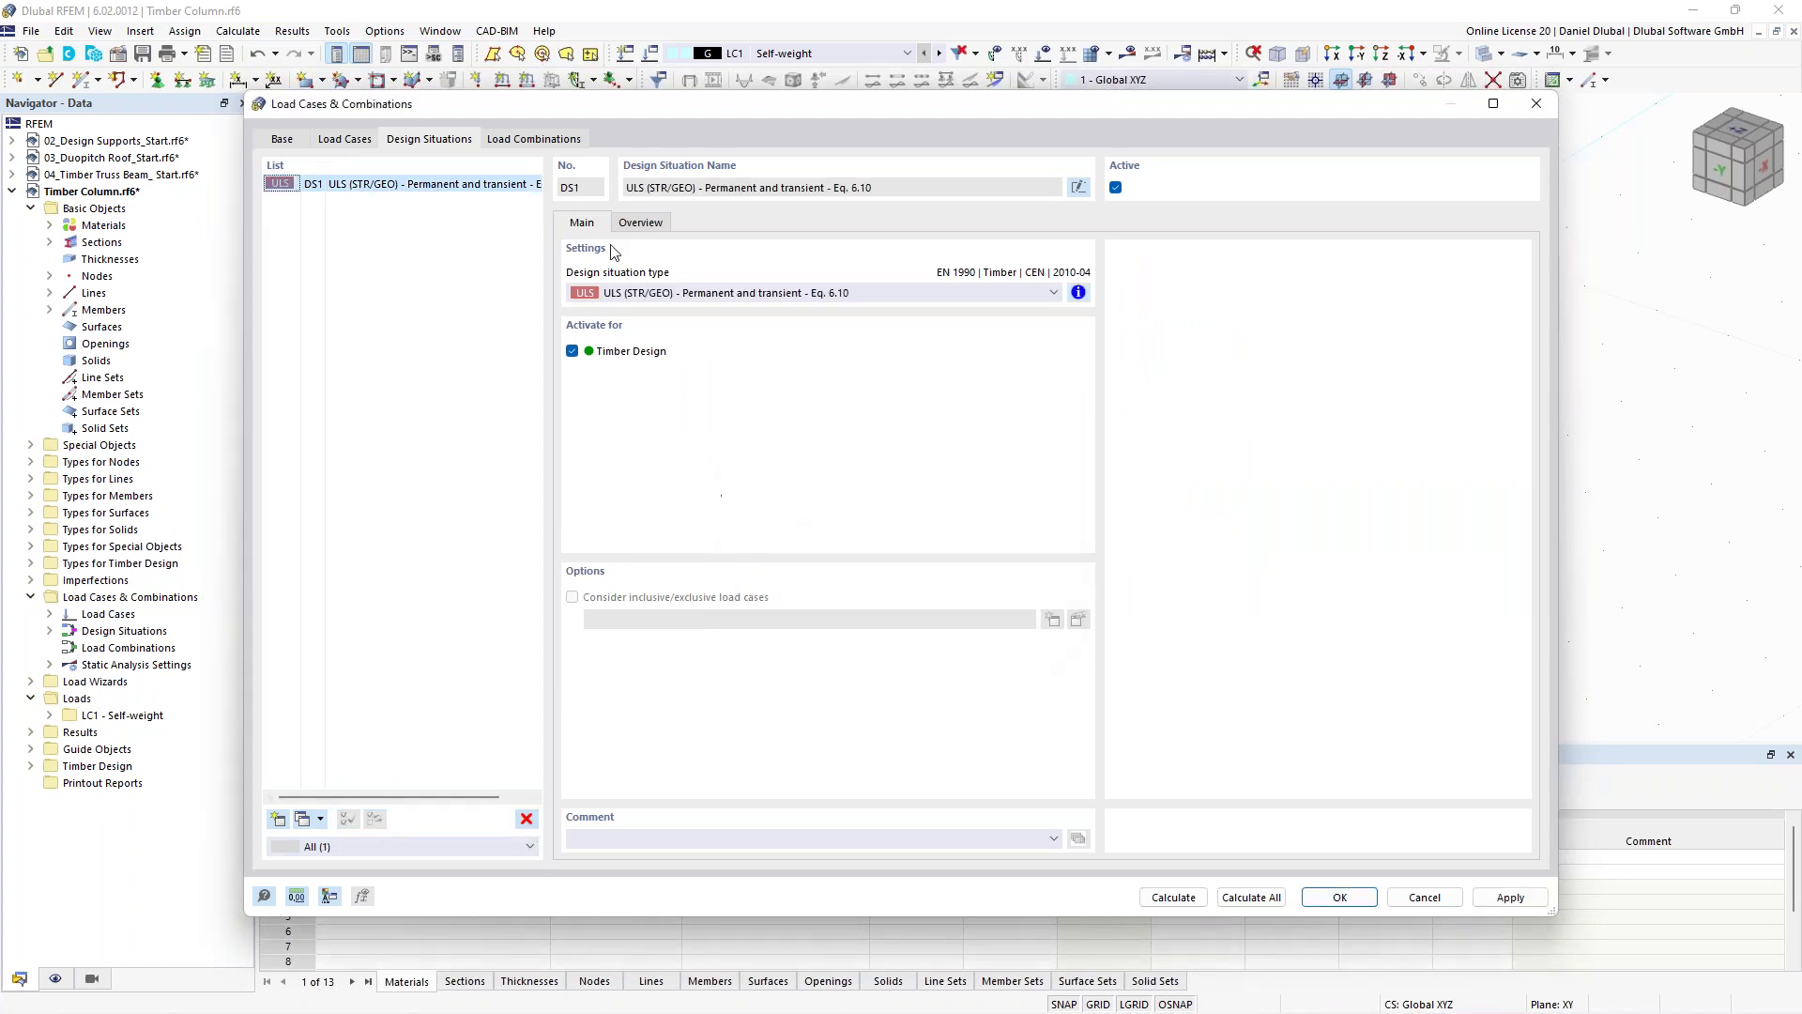
Create load combination CO1 and assign load case LC1 Self-weight to it with factor 1.00.
click(529, 140)
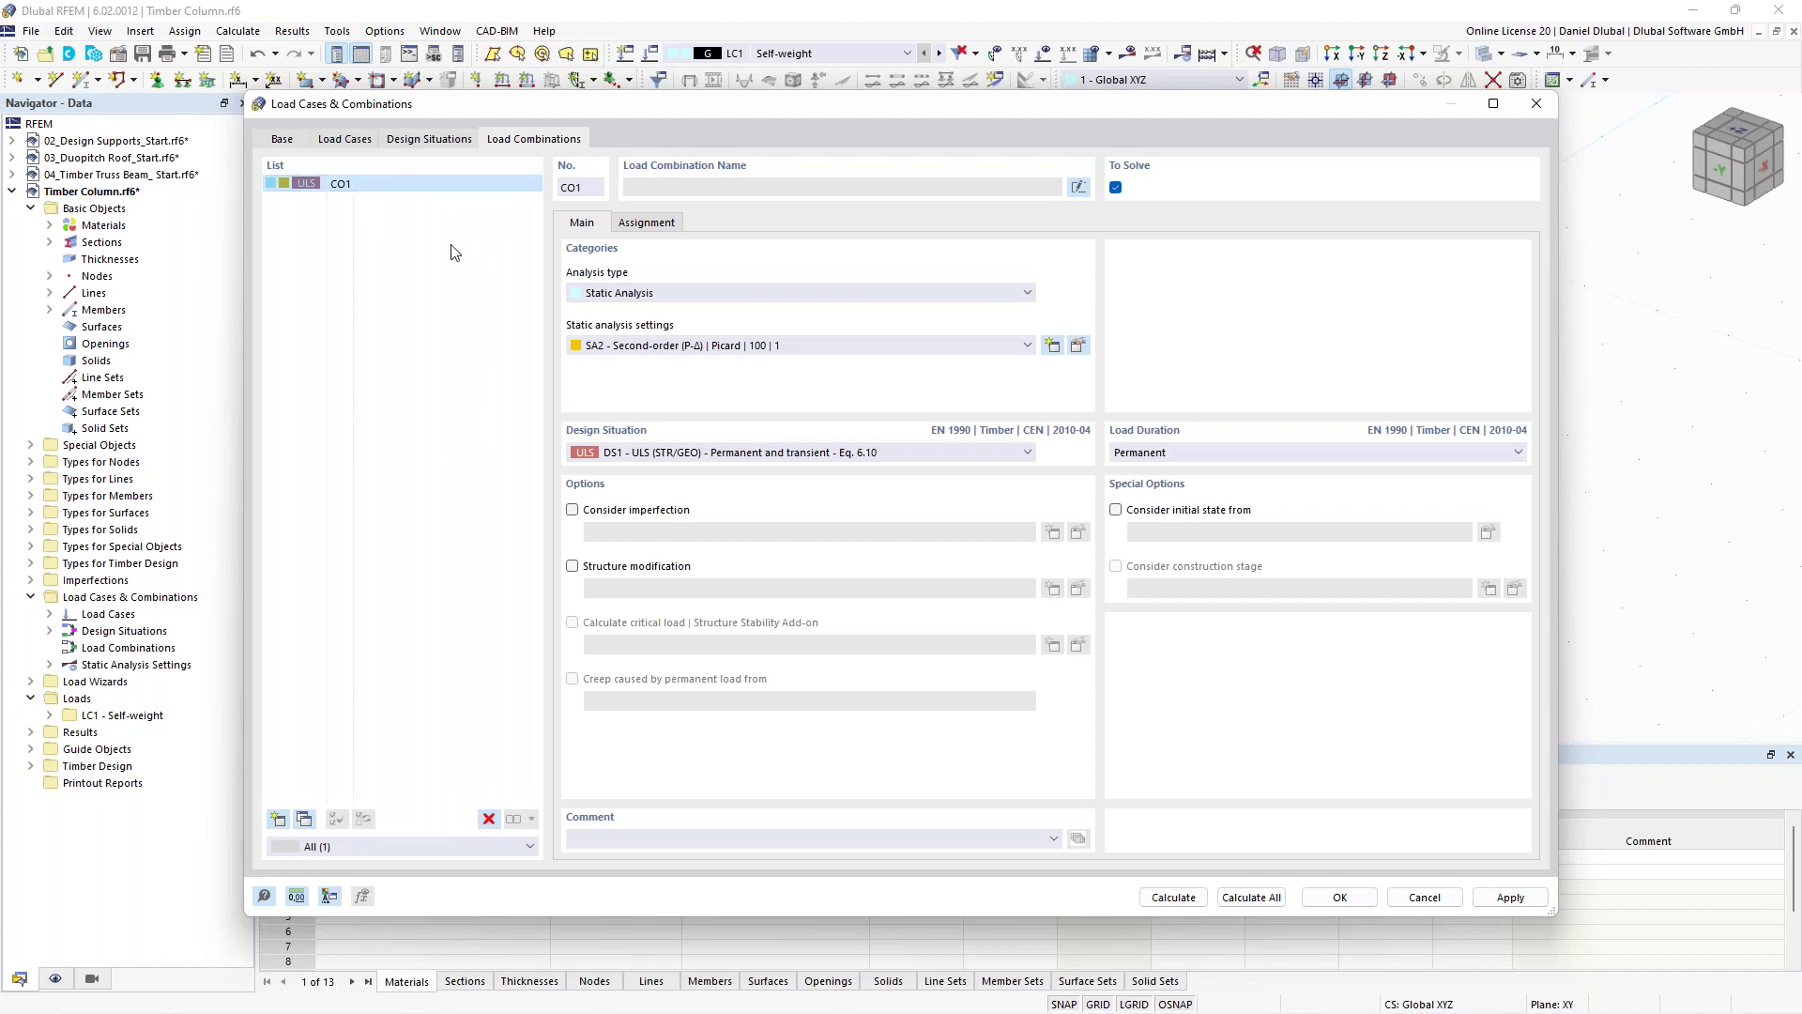
click(663, 225)
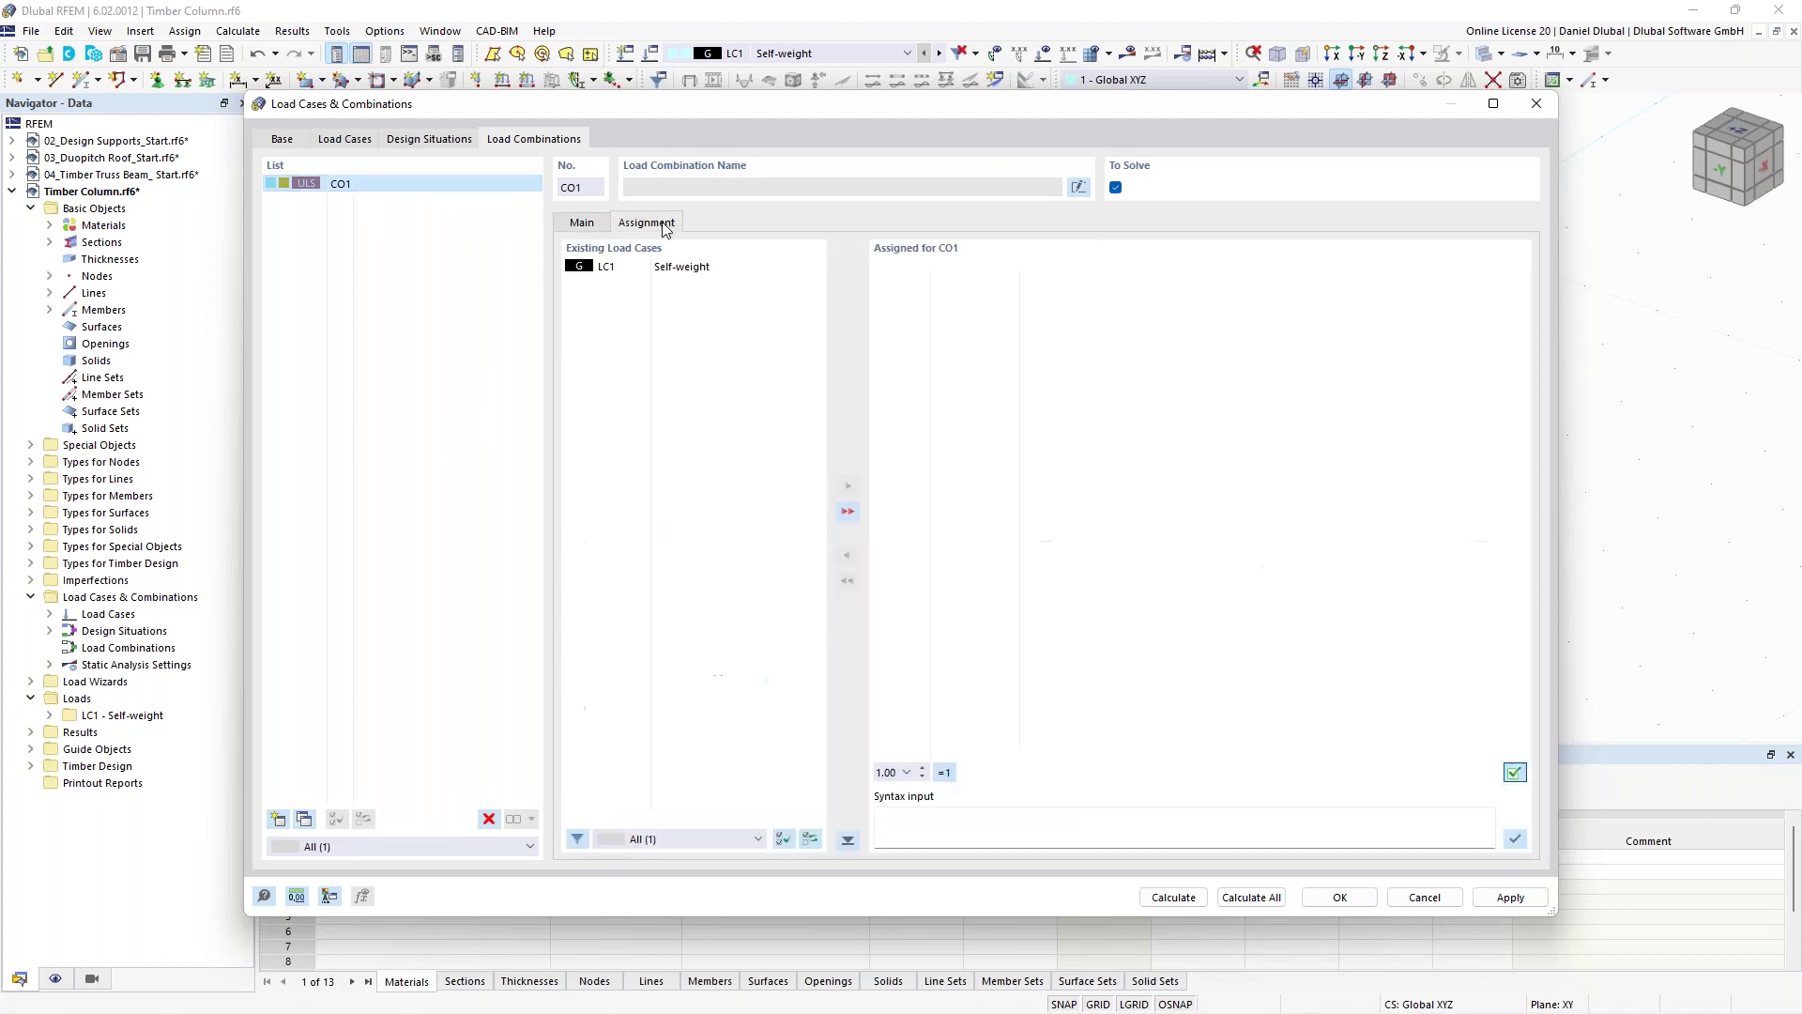
click(647, 269)
click(848, 486)
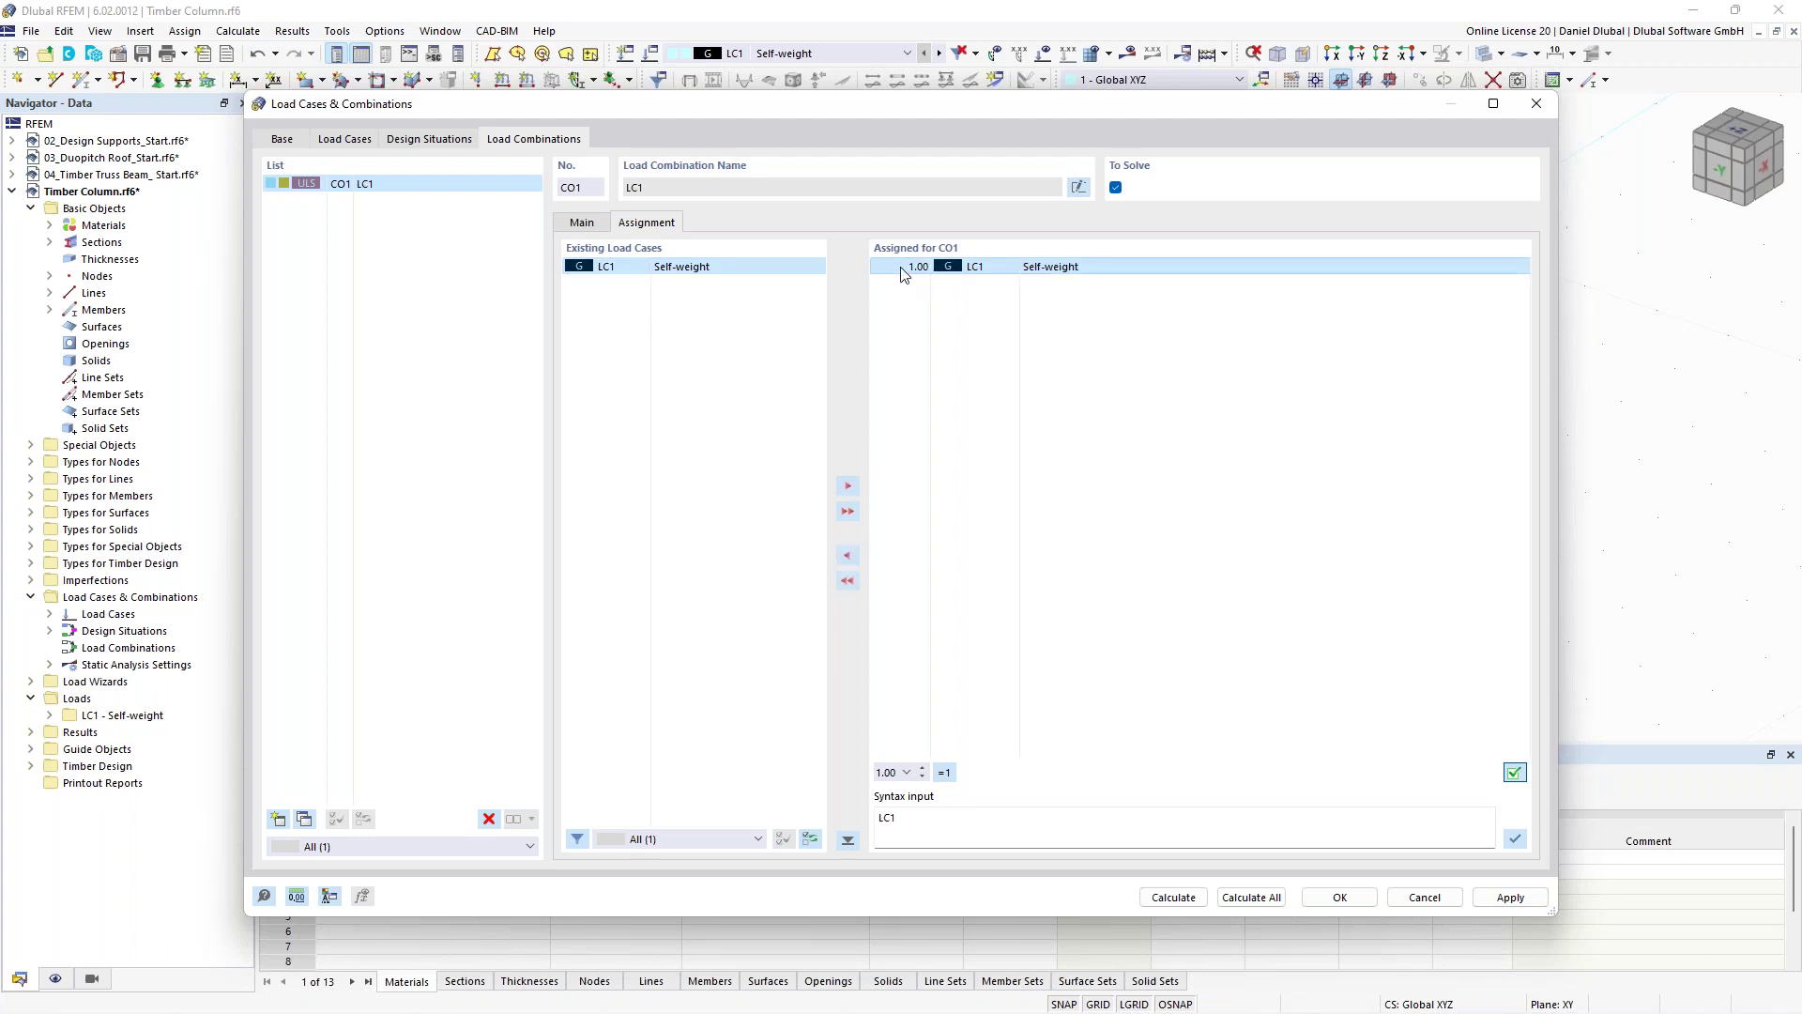
click(915, 298)
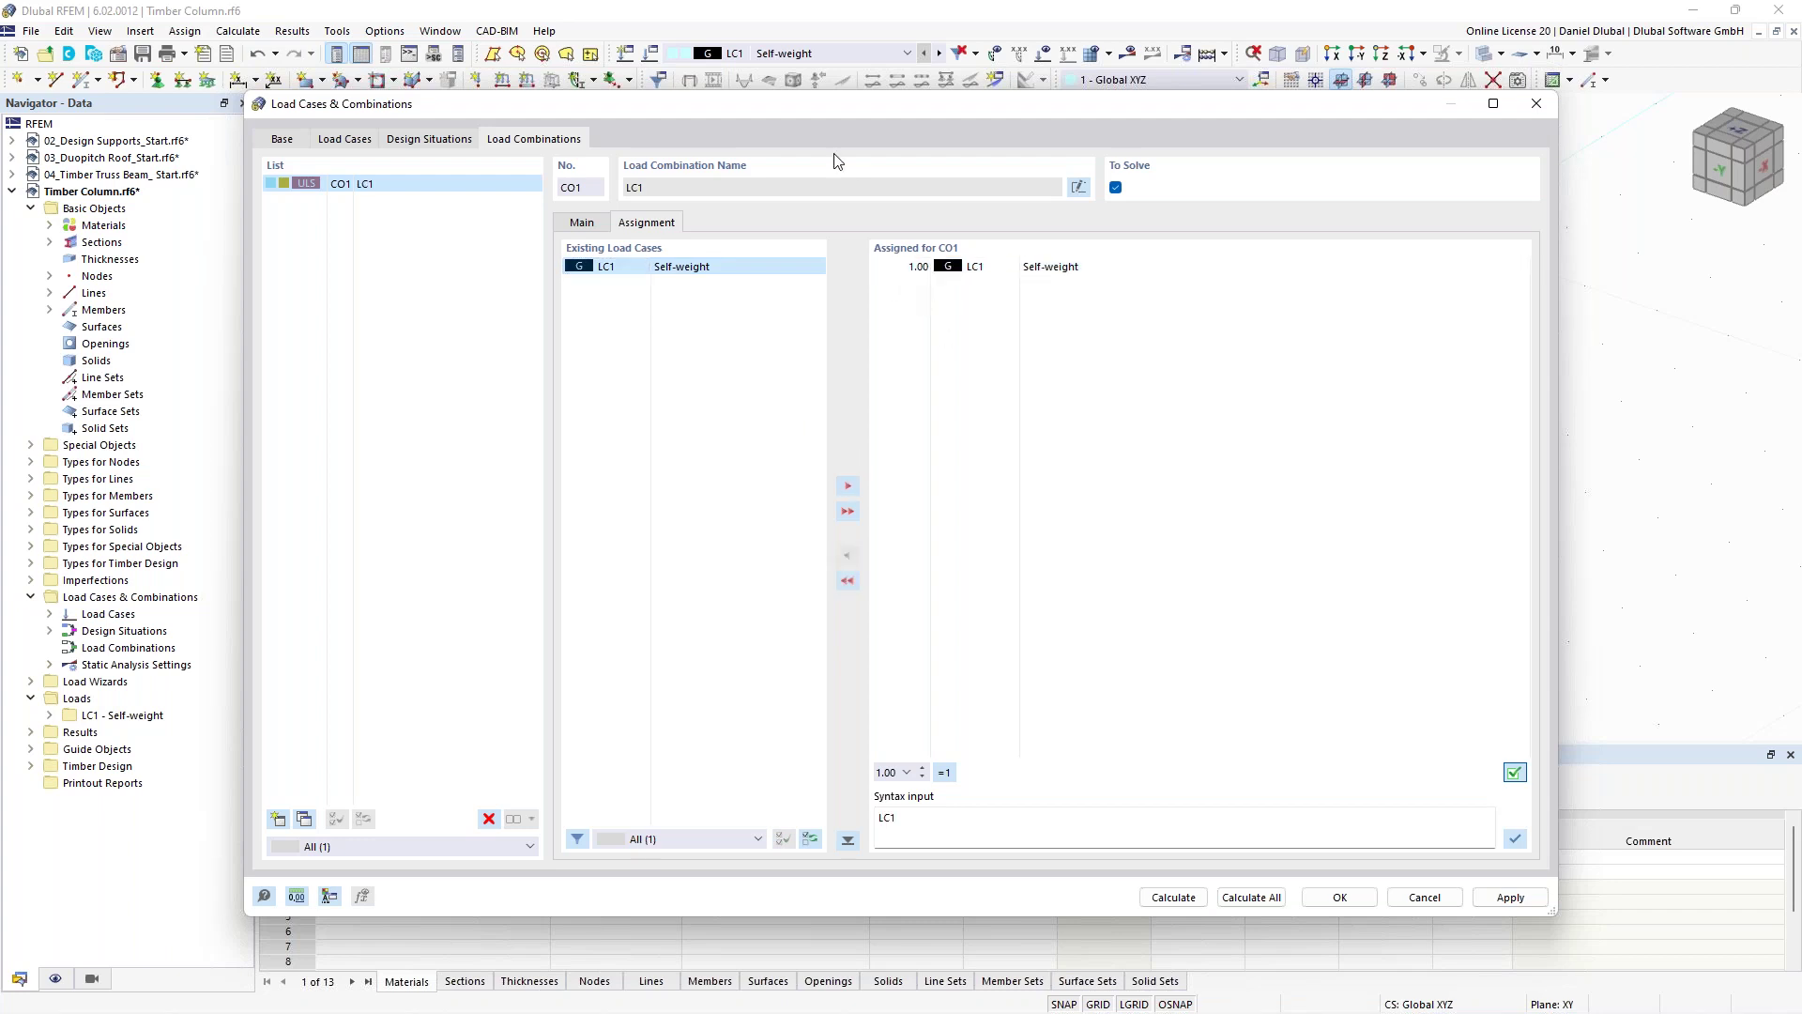
drag(799, 113, 847, 373)
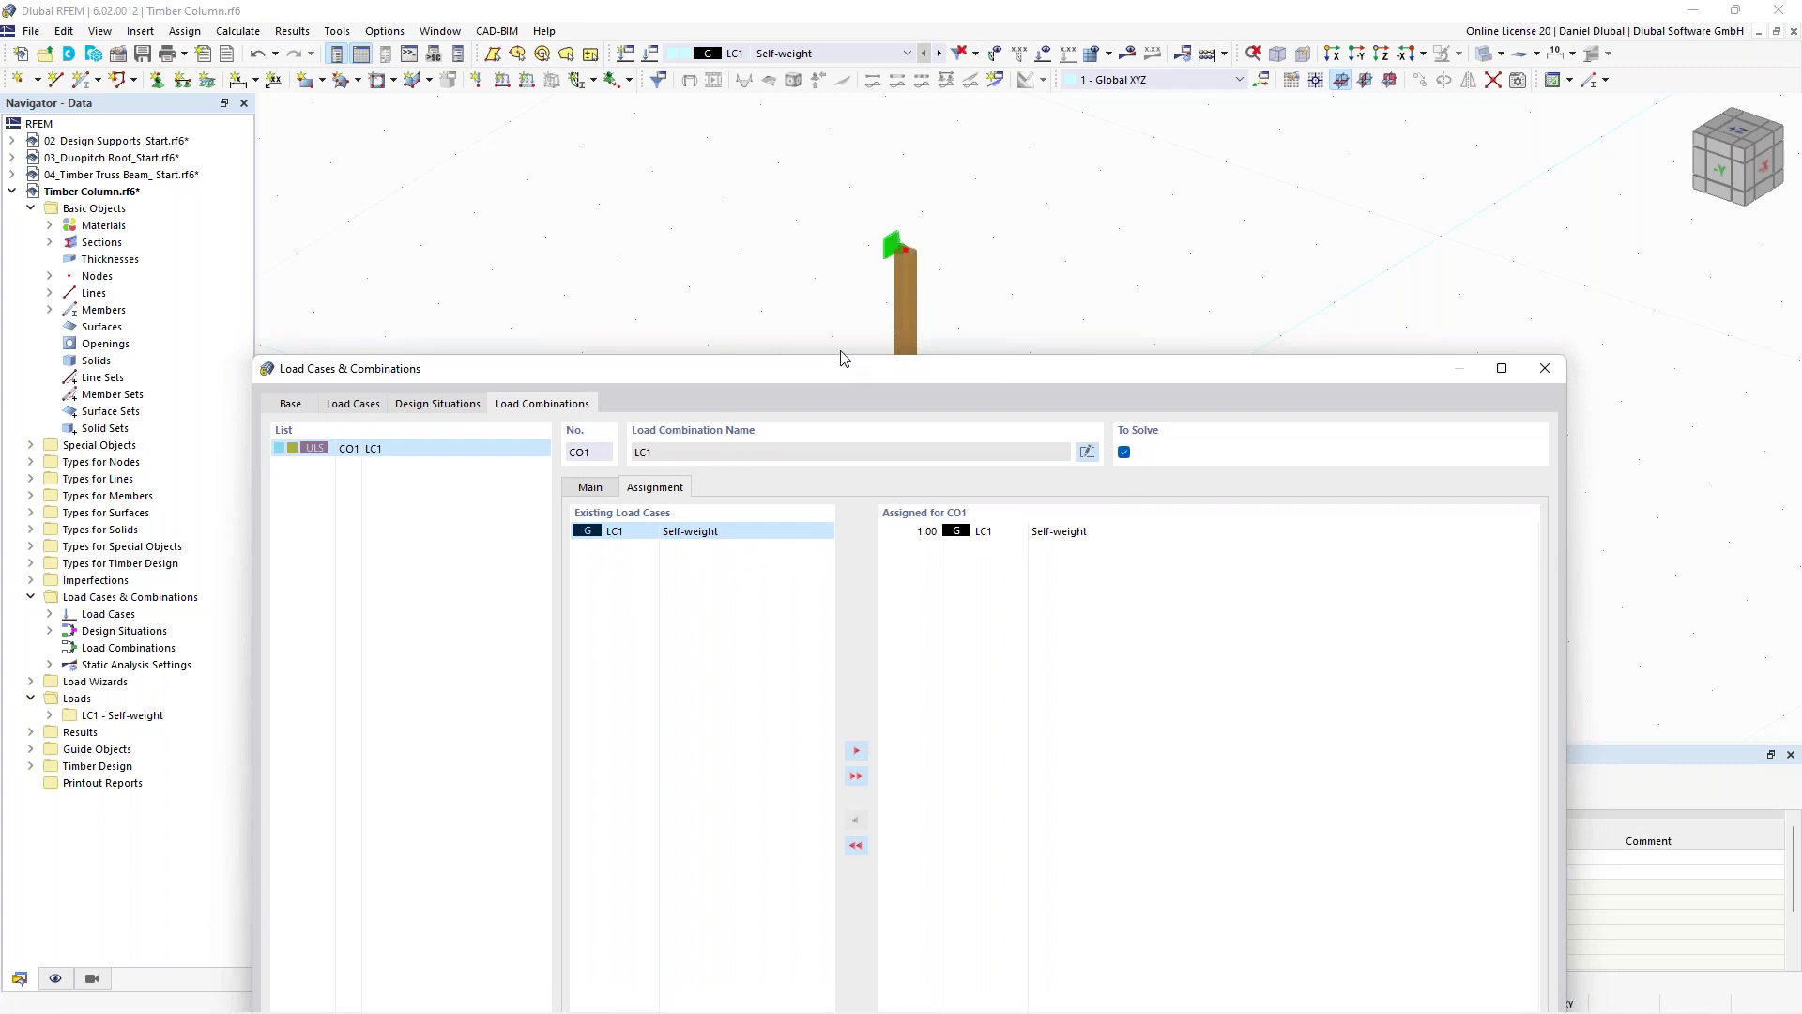
drag(842, 357, 827, 116)
click(886, 292)
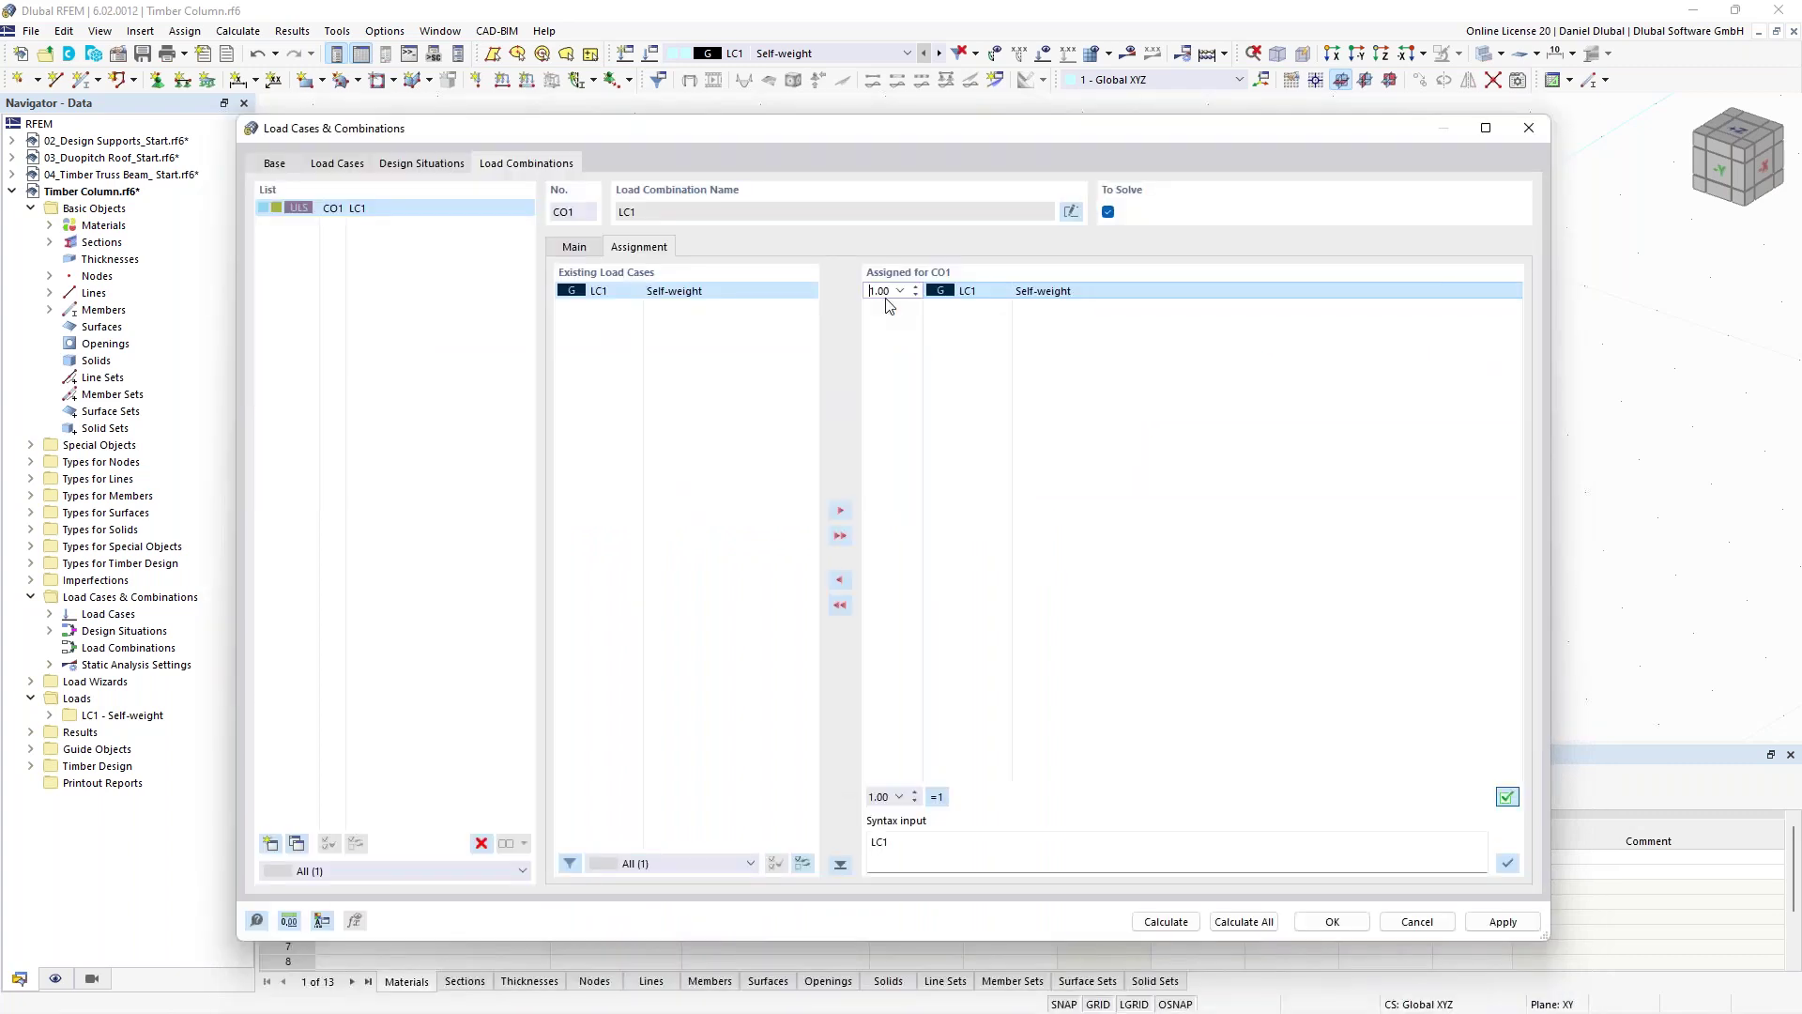
click(992, 411)
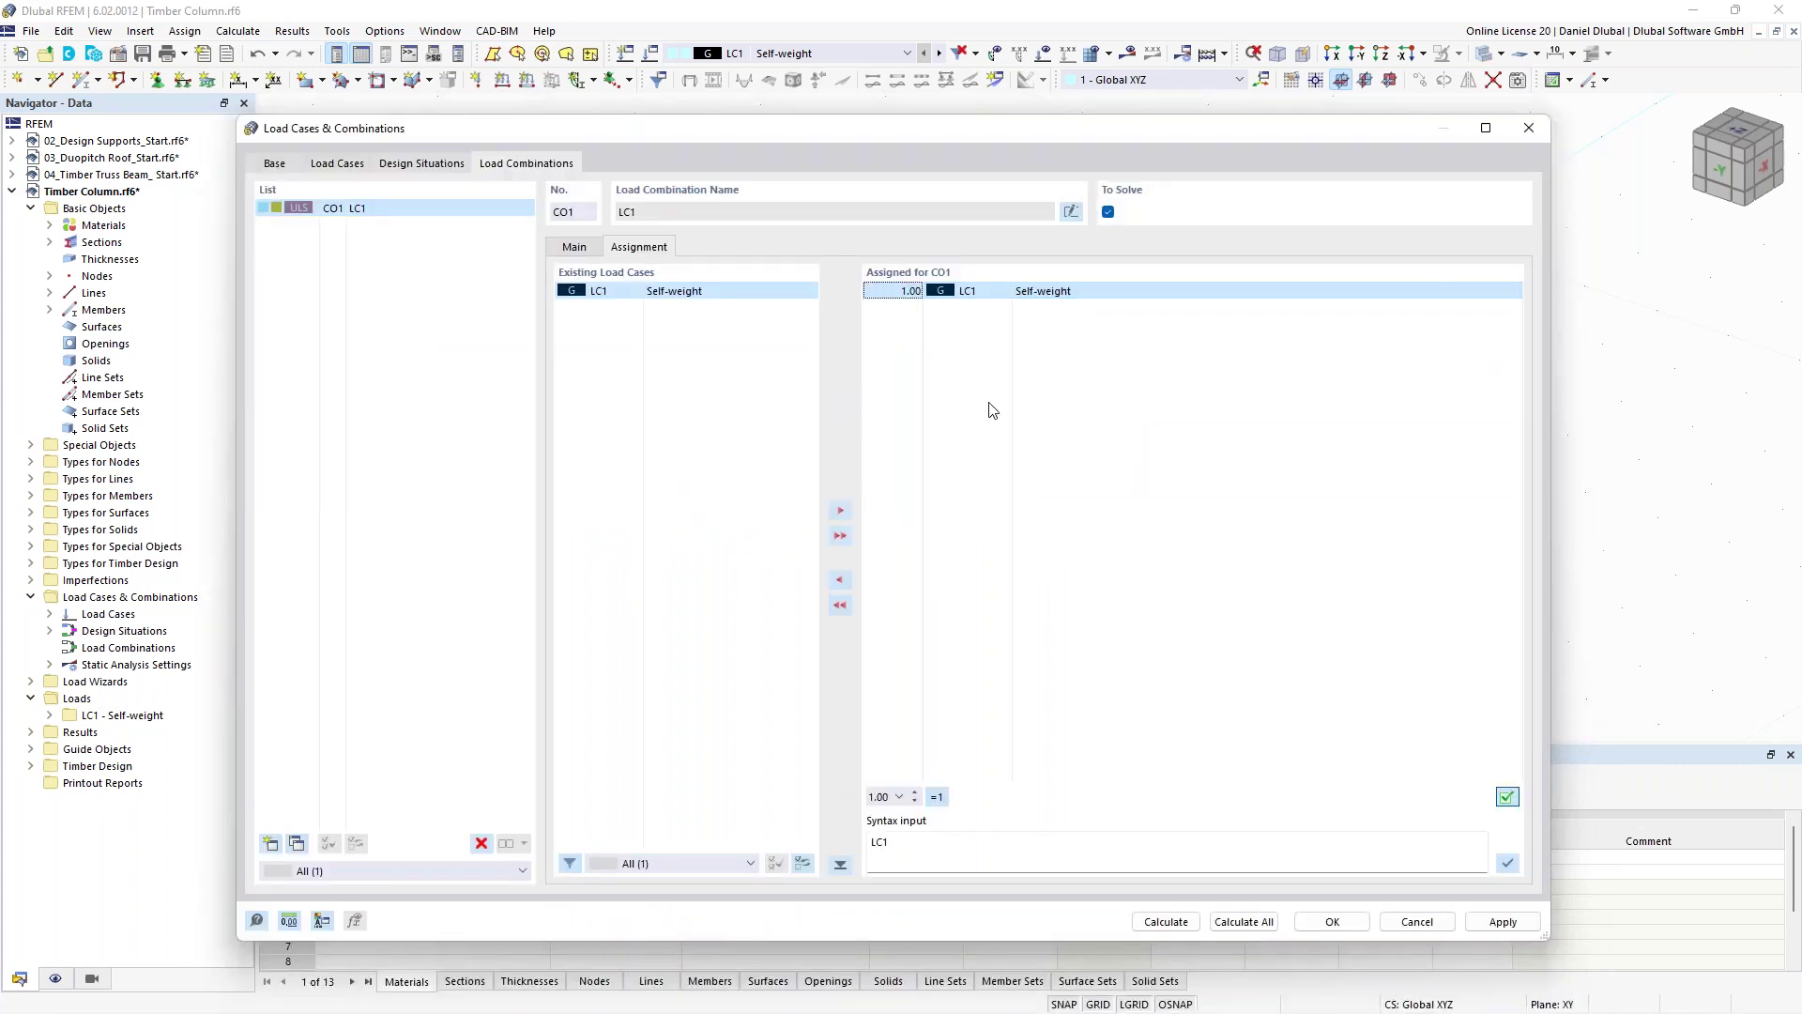
click(992, 410)
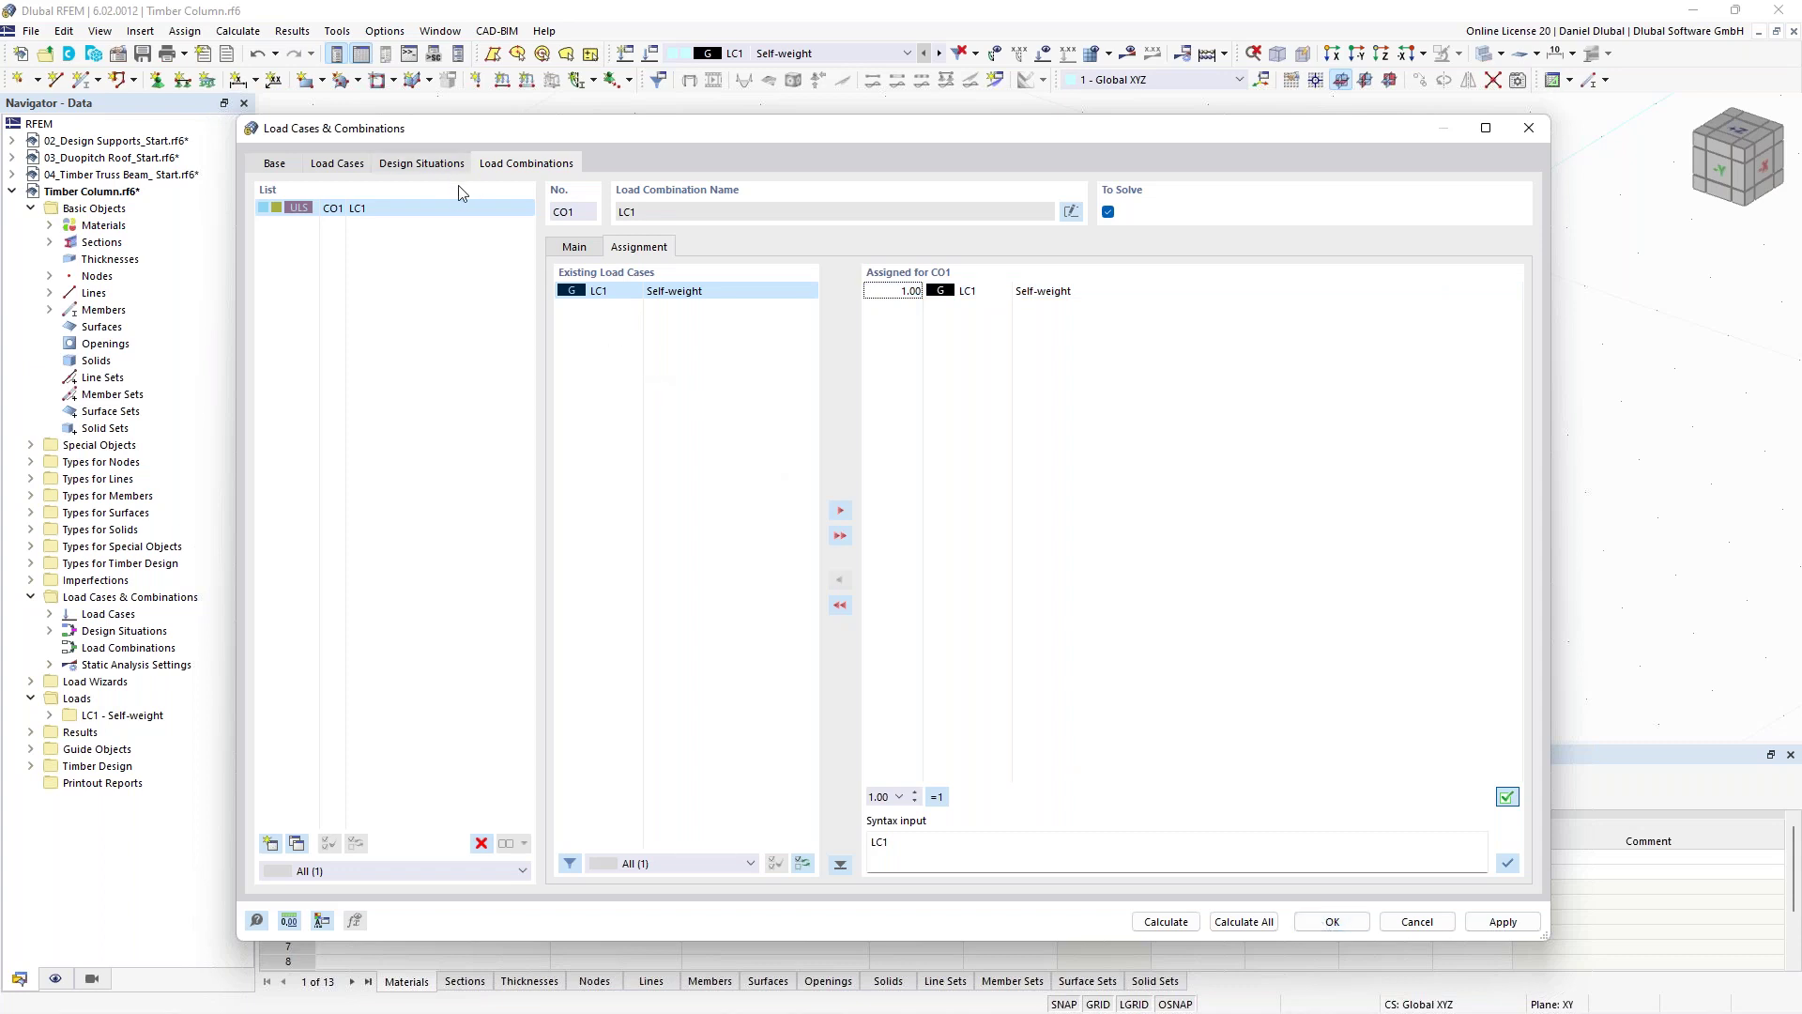
Keep the SA2 second-order (P-Δ) Picard analysis settings for CO1 and accept the load cases and combinations.
click(575, 246)
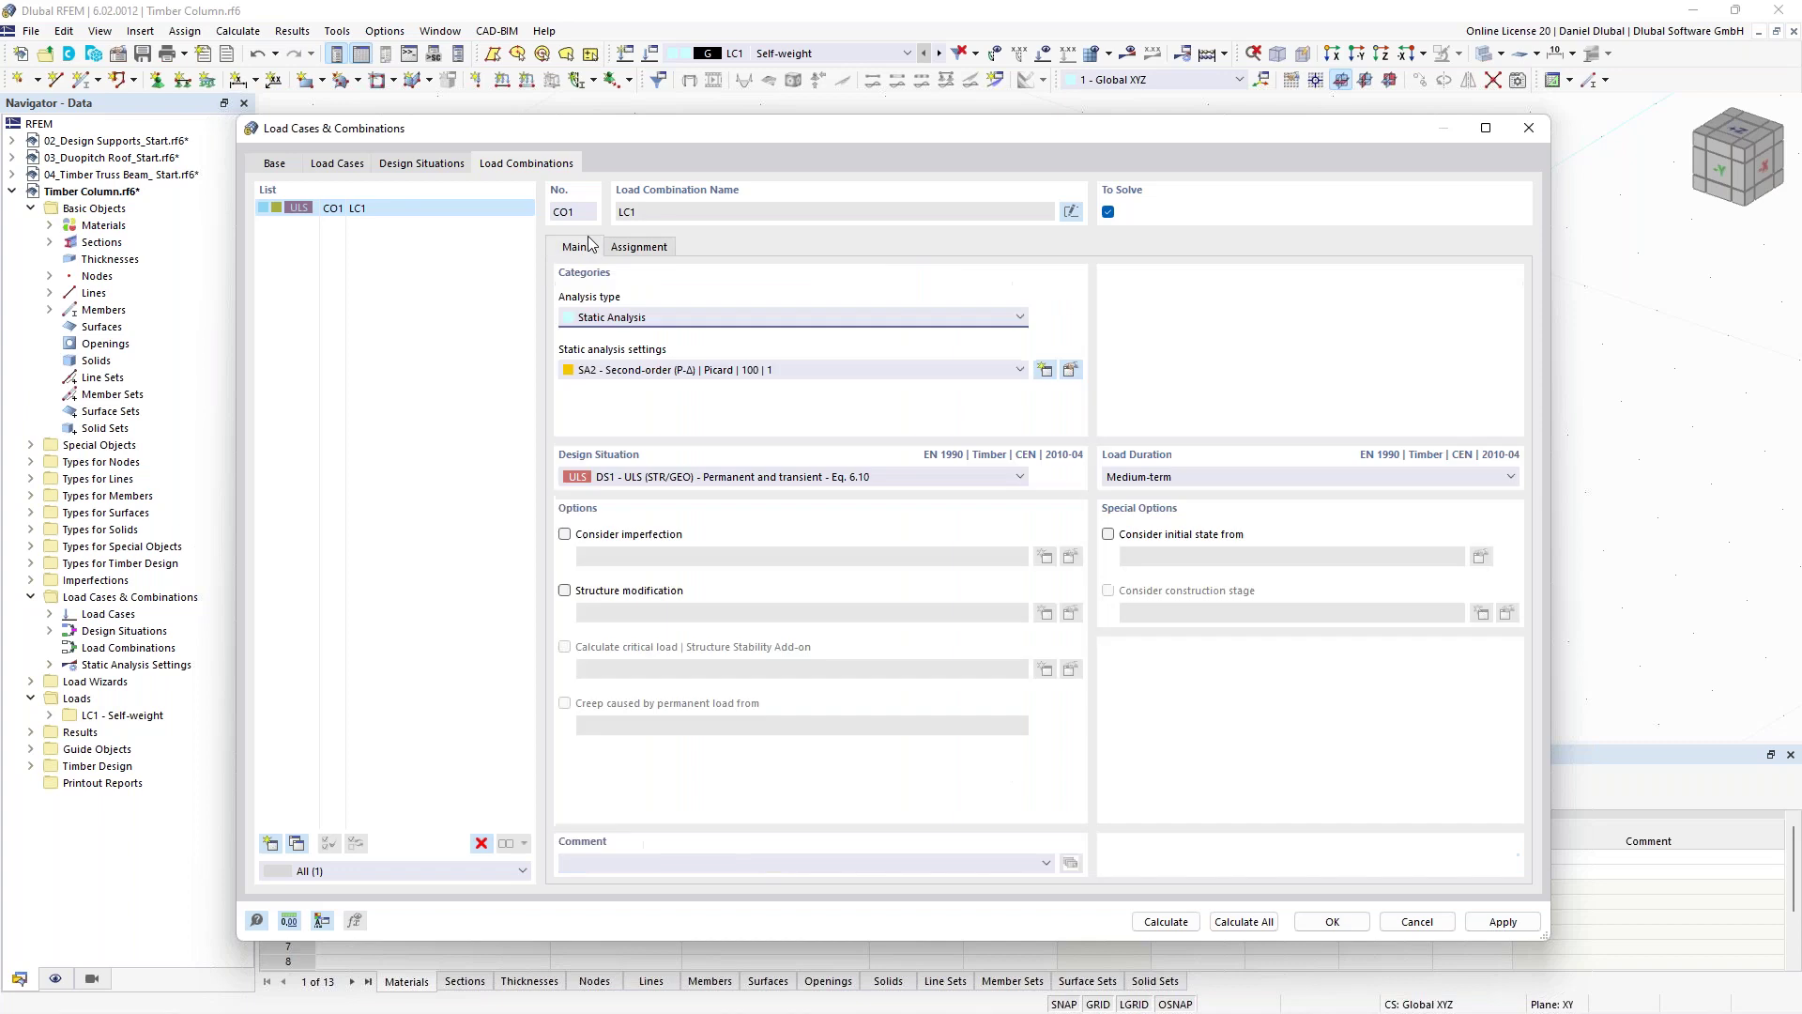
click(716, 370)
click(718, 373)
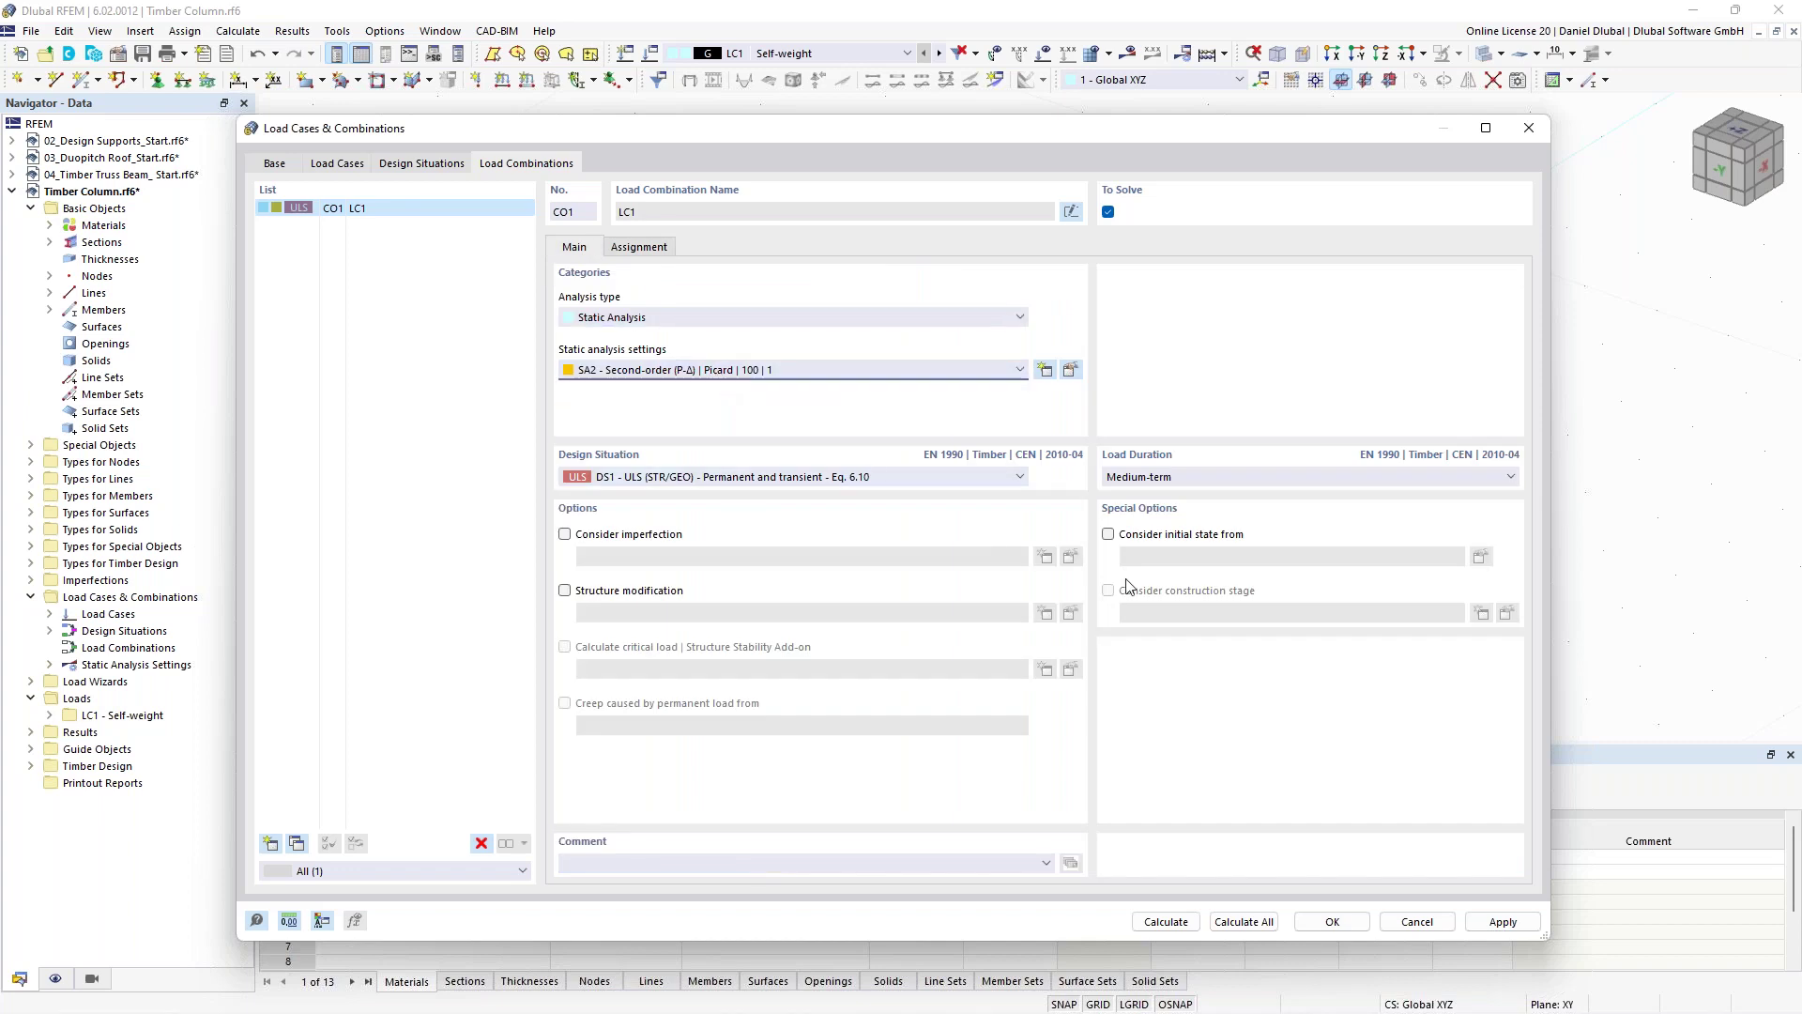
click(1340, 931)
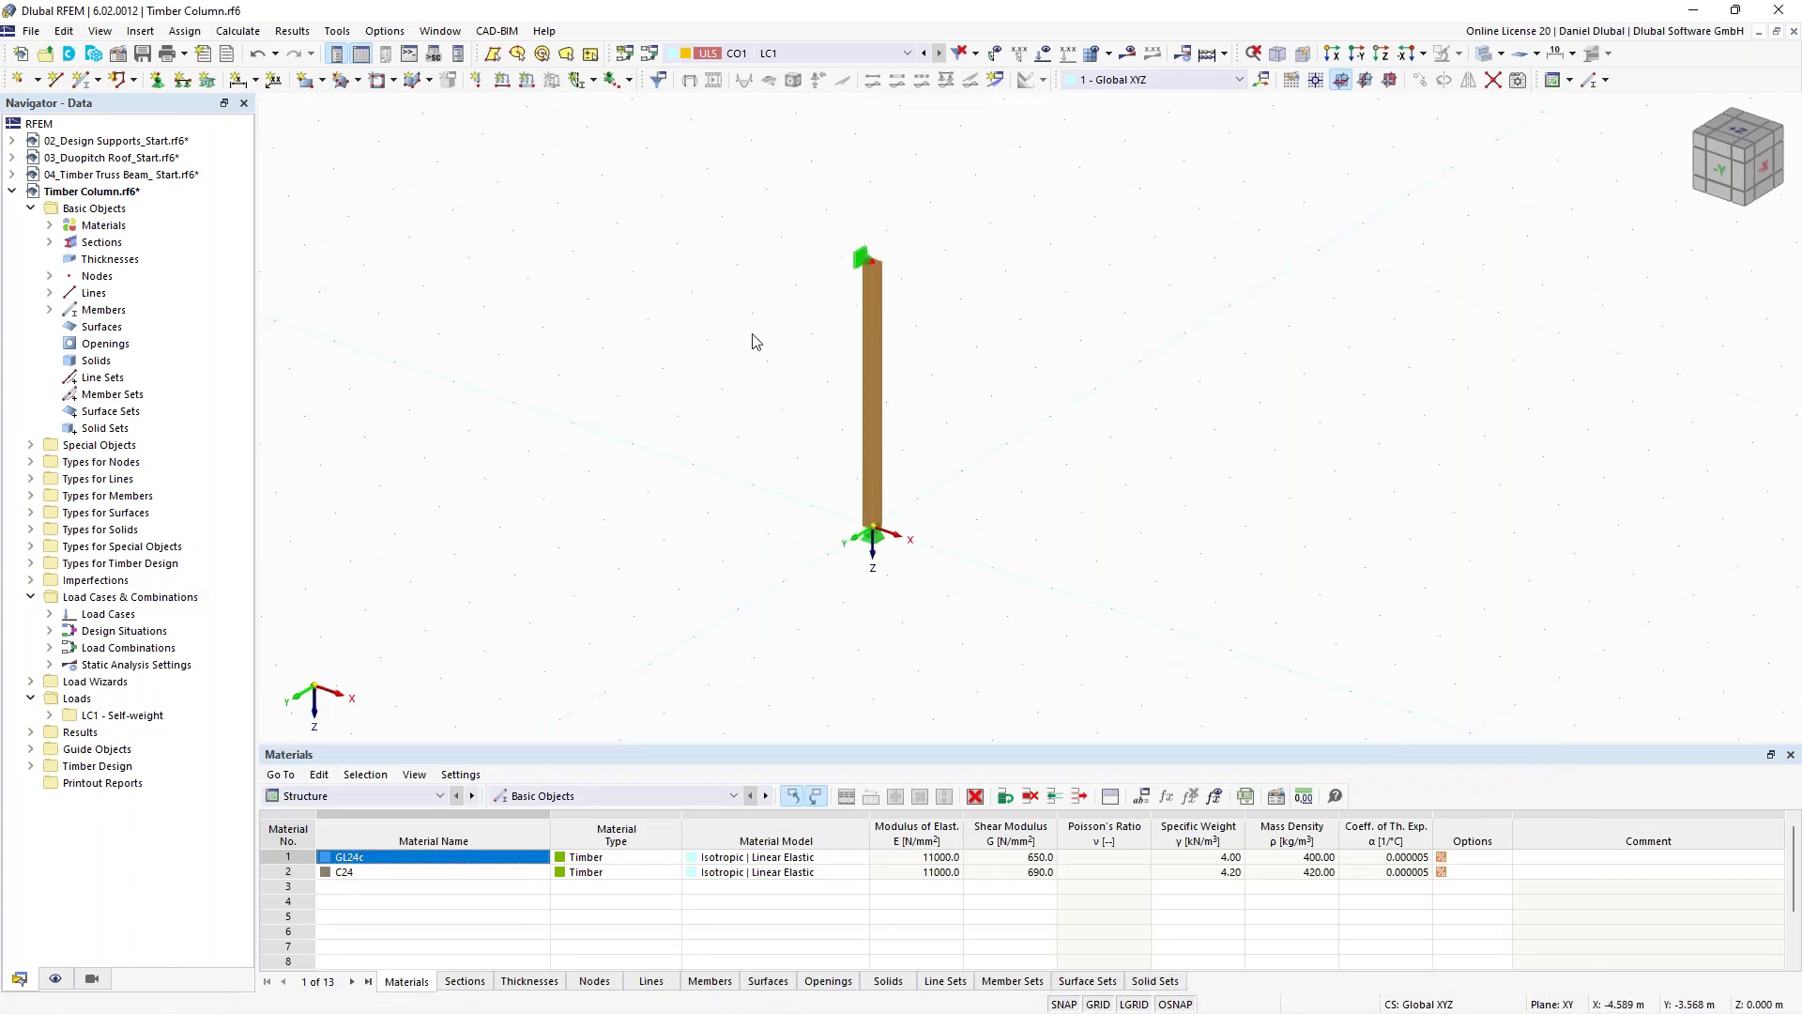
Apply a 150 kN nodal force in global Z to the column's top node in load case LC1.
middle_drag(757, 340, 708, 326)
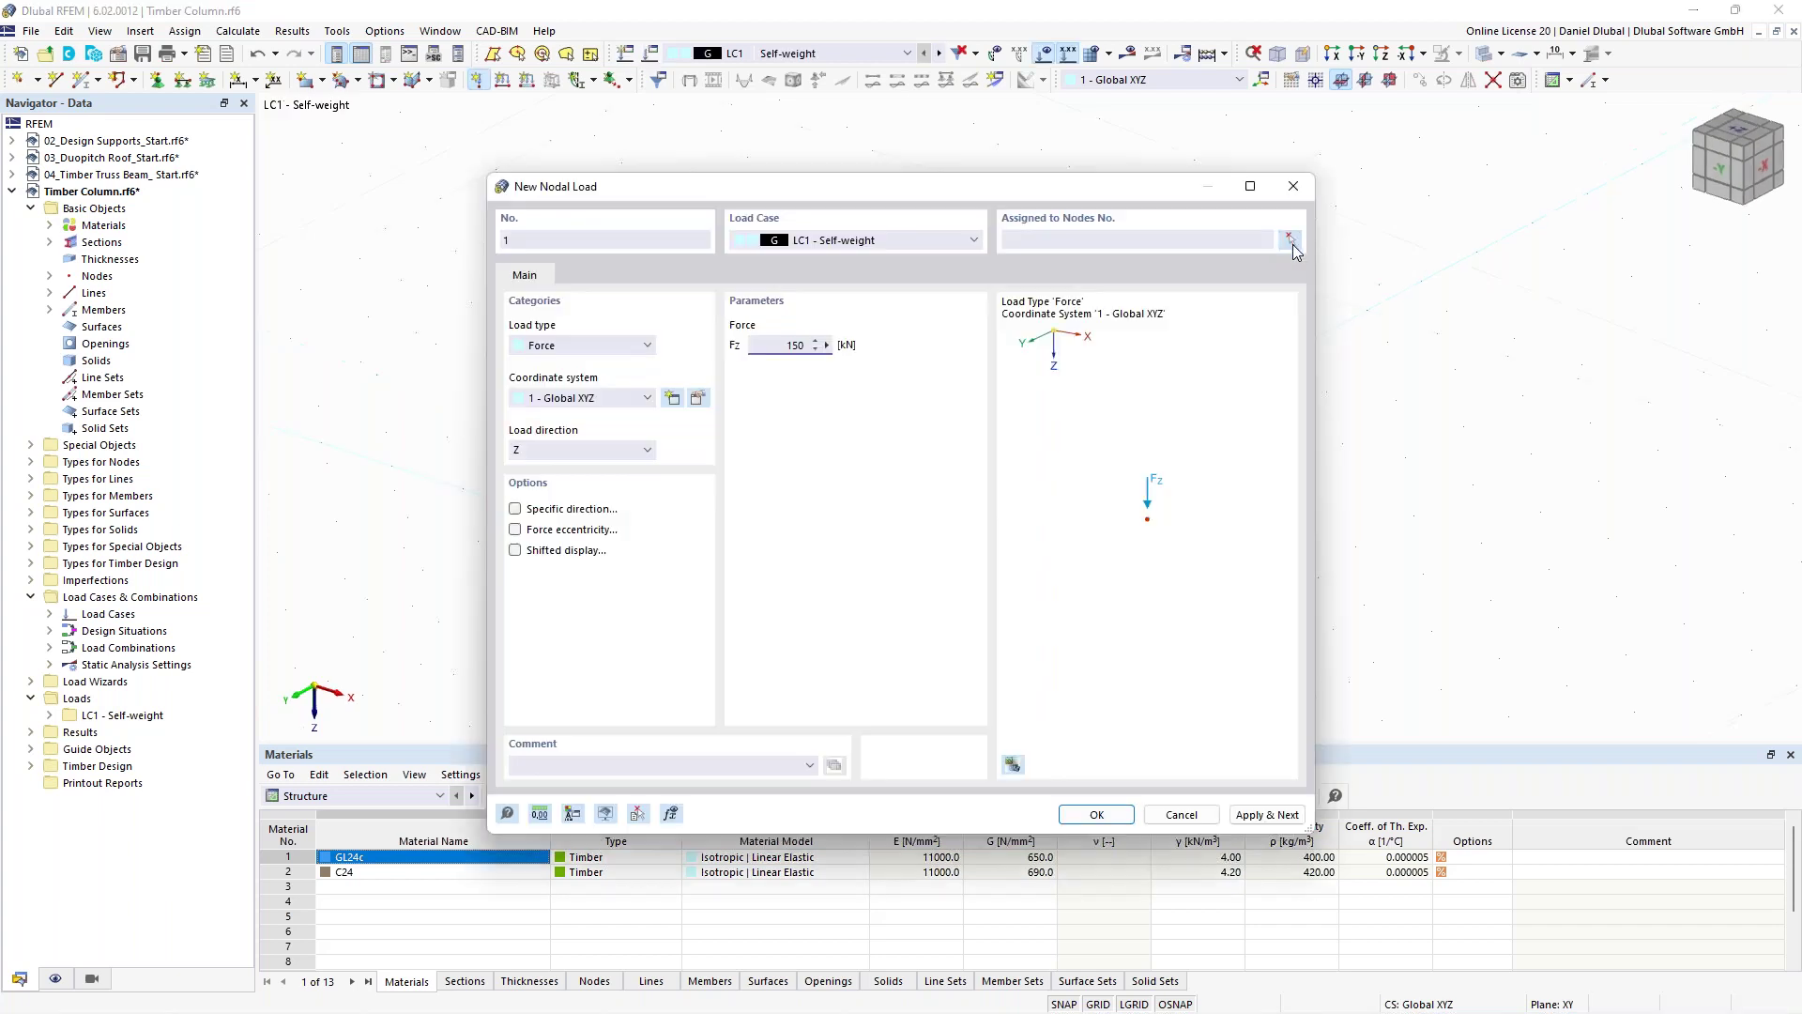
click(1291, 243)
text(2)
click(280, 274)
click(1097, 813)
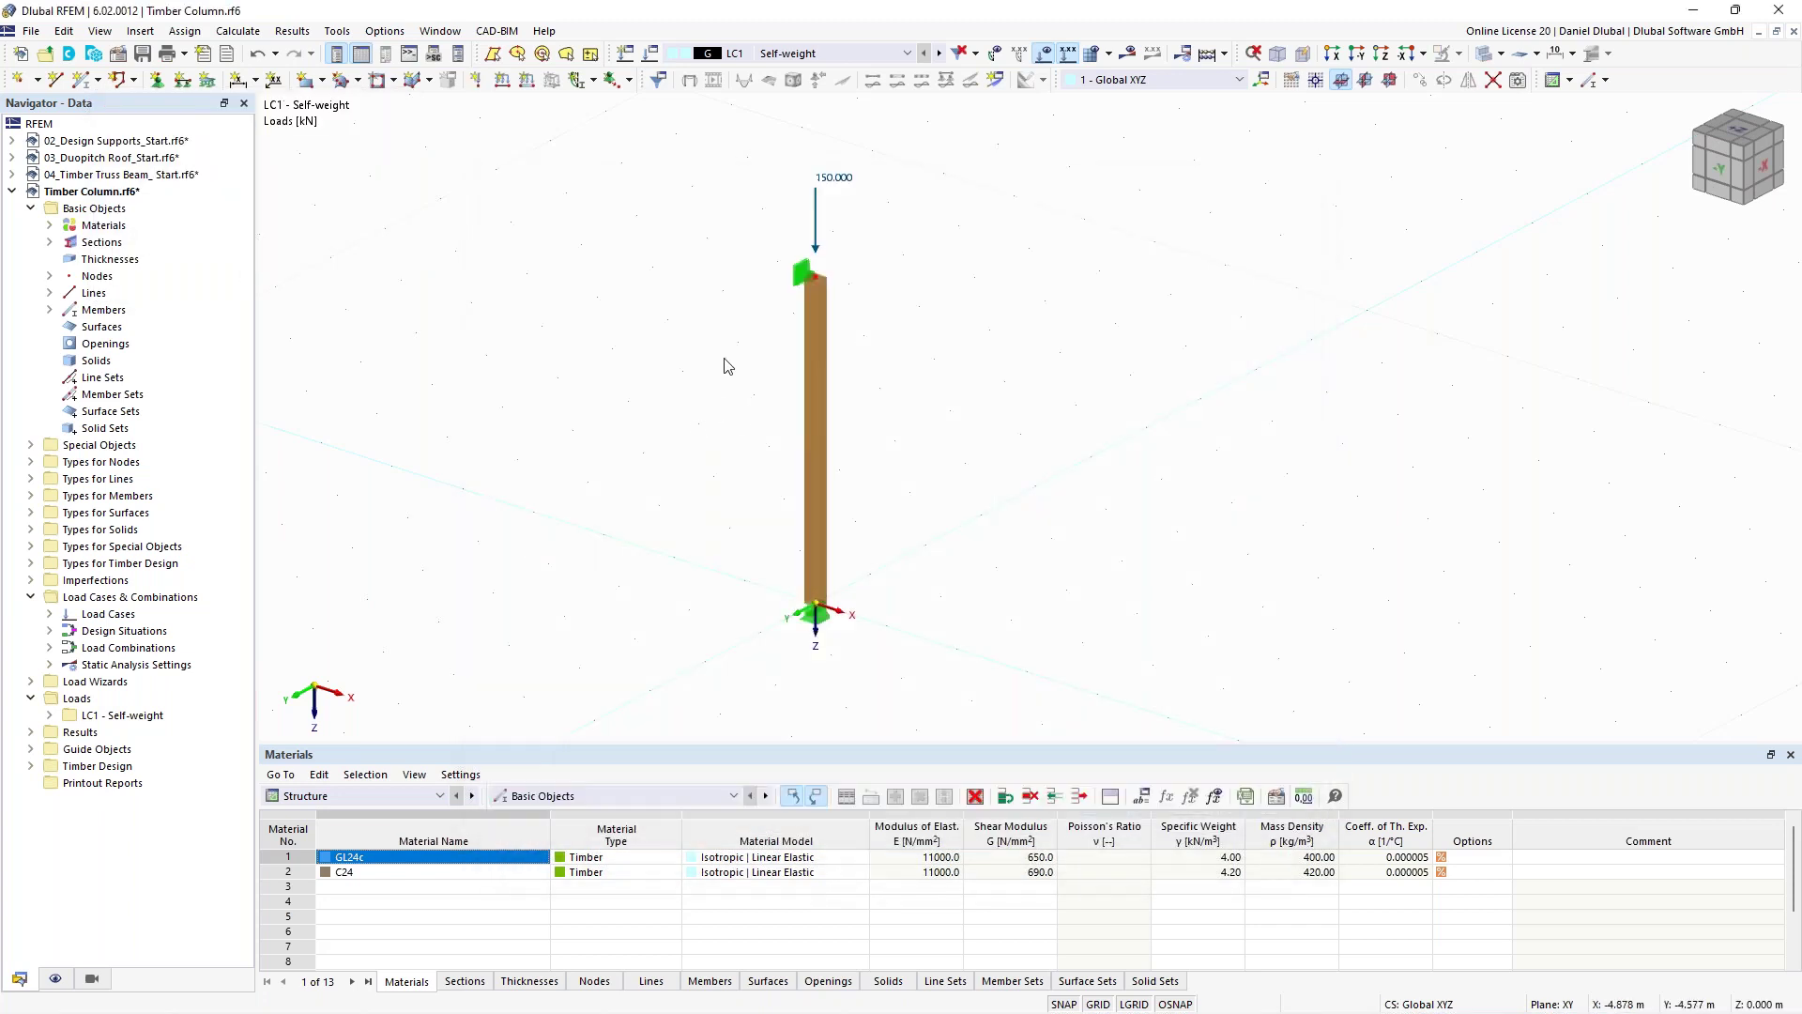
Open the timber column member's design types and create a new effective lengths entry for it.
scroll(664, 370, down, 1)
middle_drag(663, 354, 724, 376)
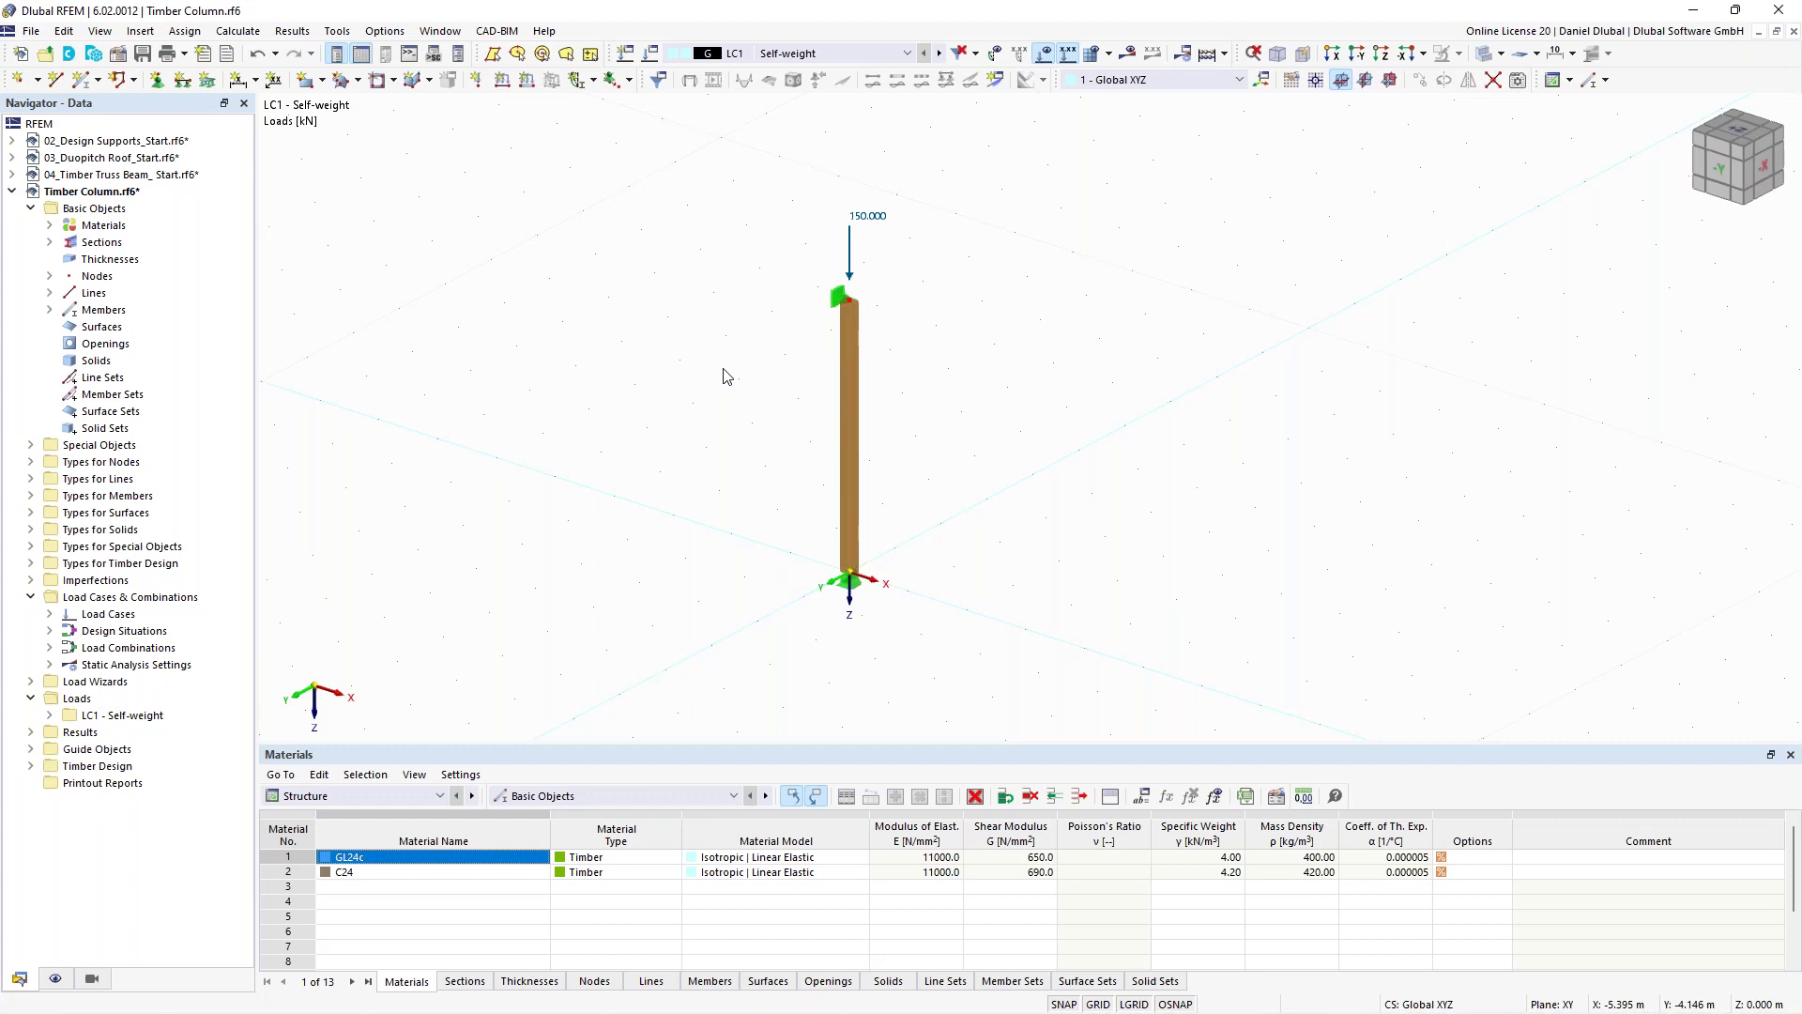
double_click(854, 384)
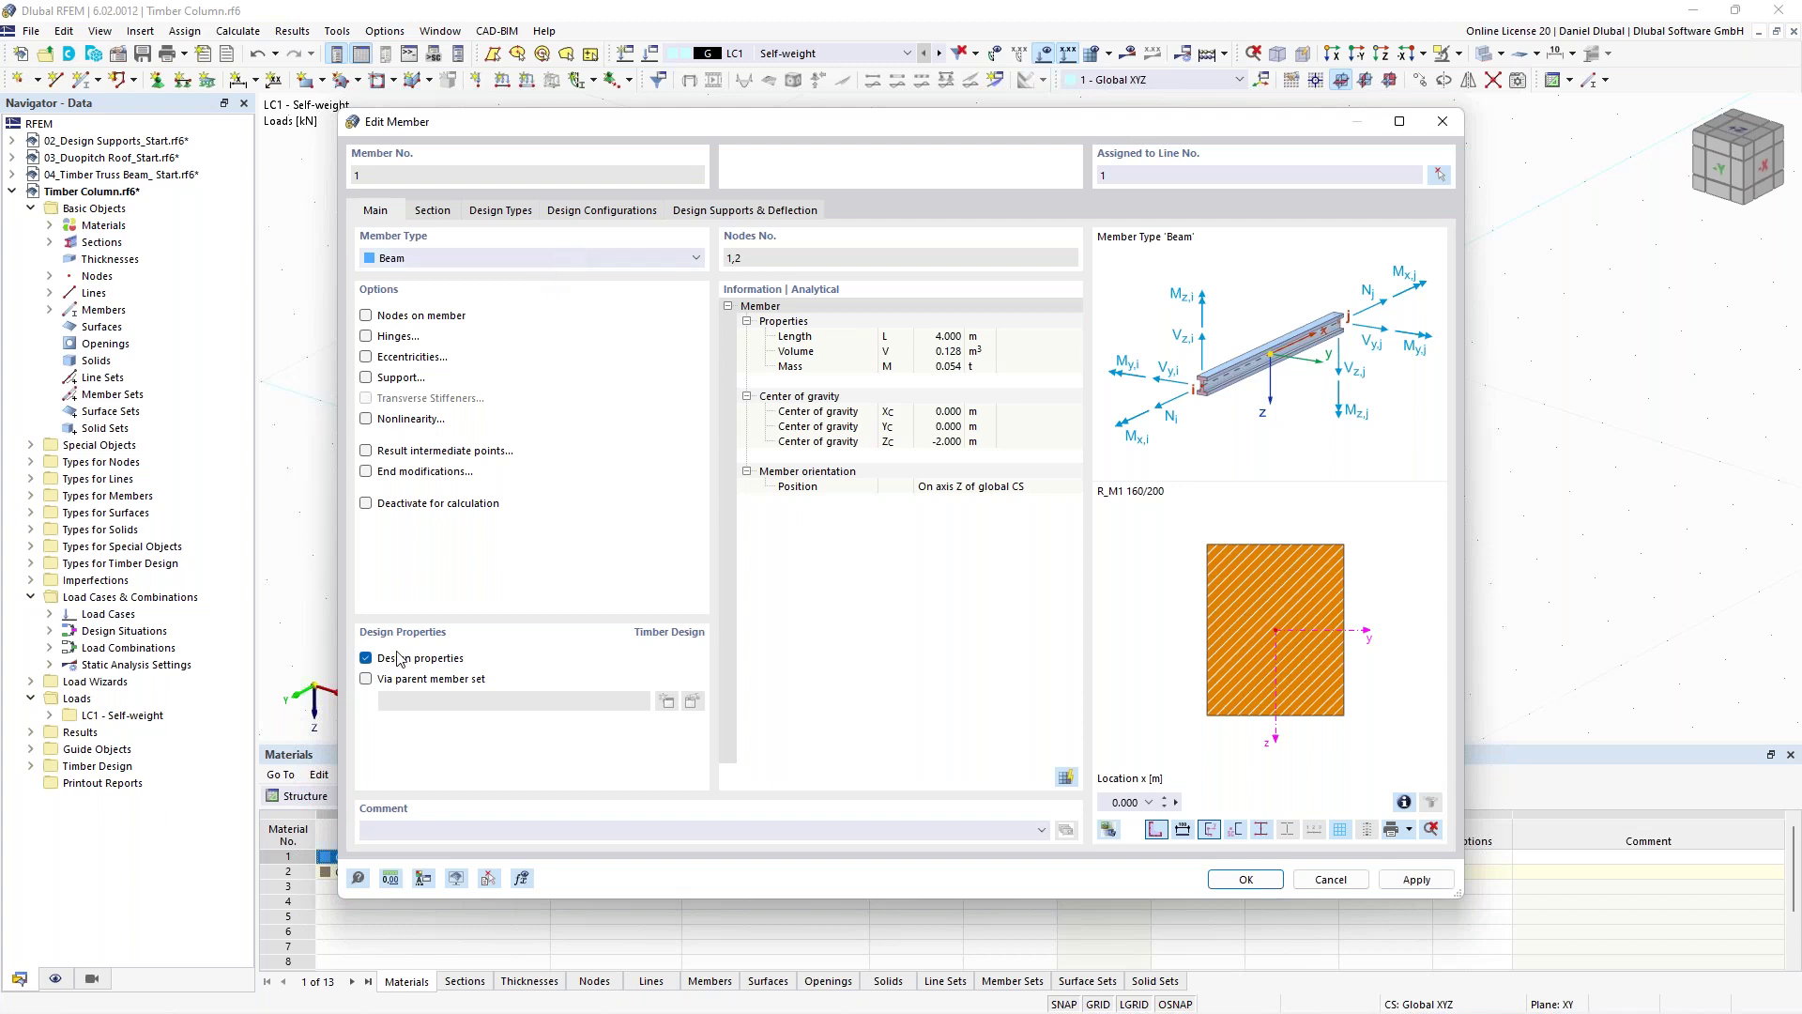
click(517, 214)
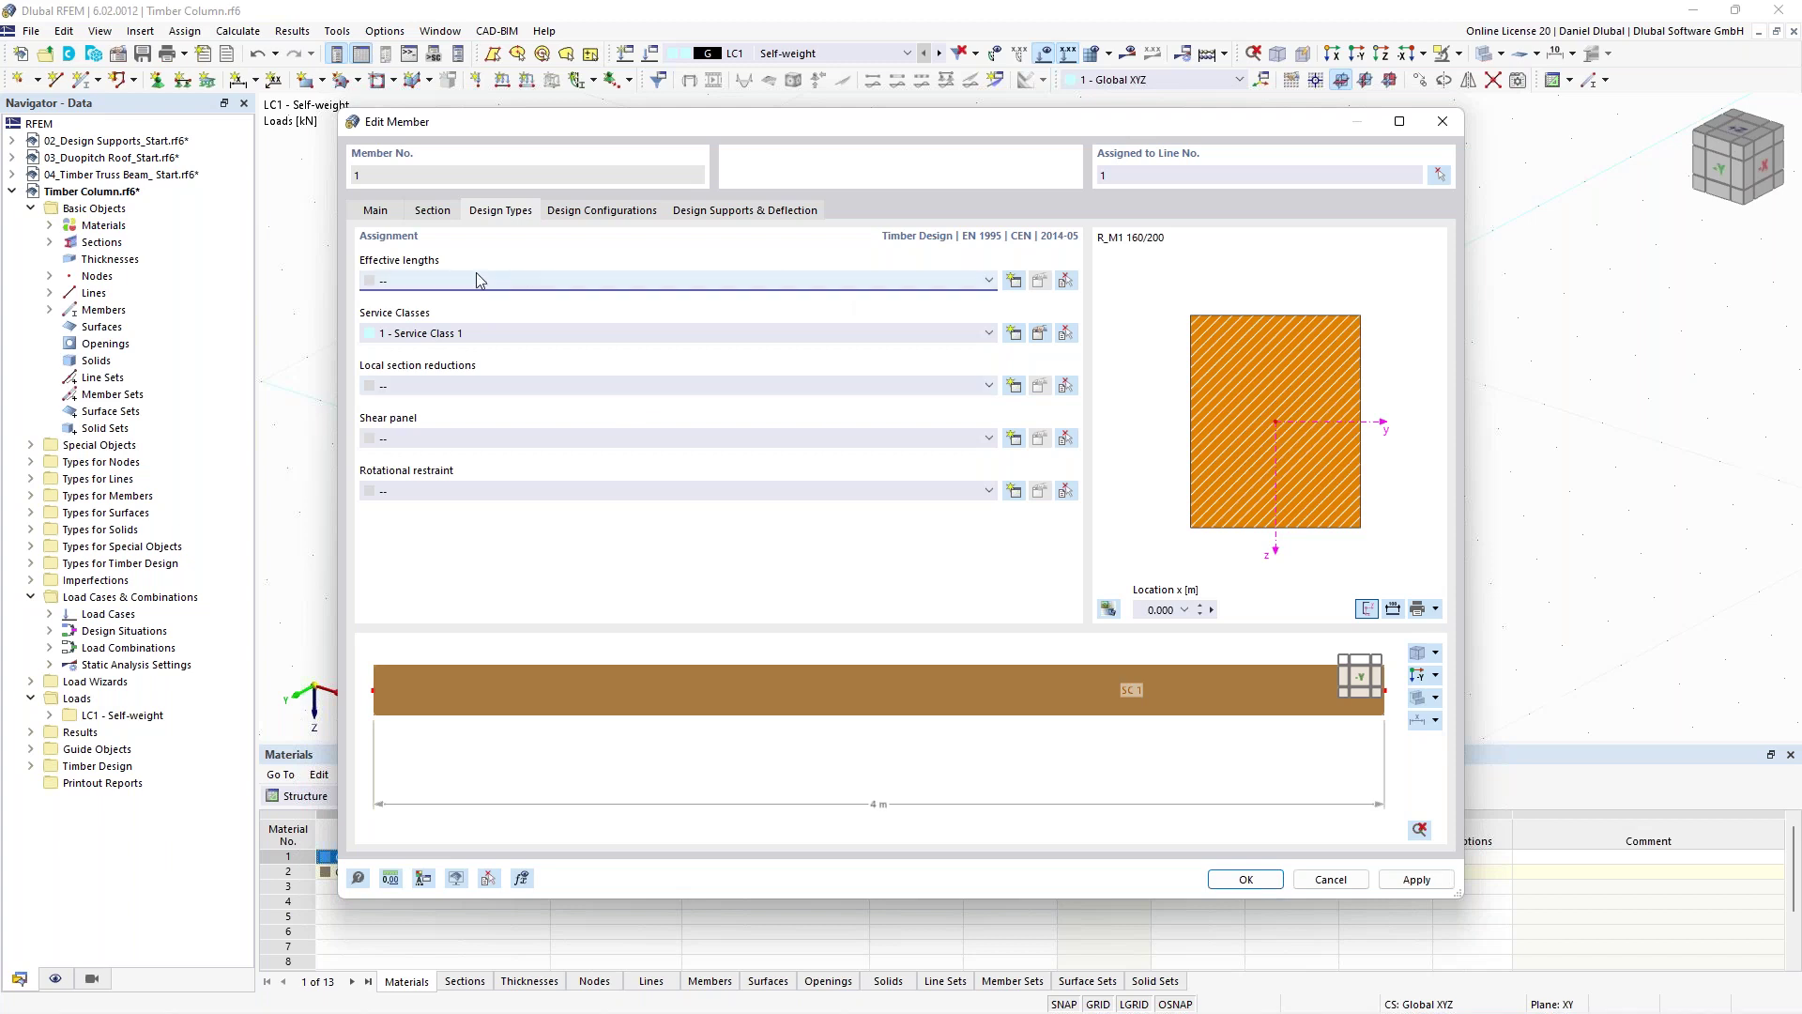
click(1016, 284)
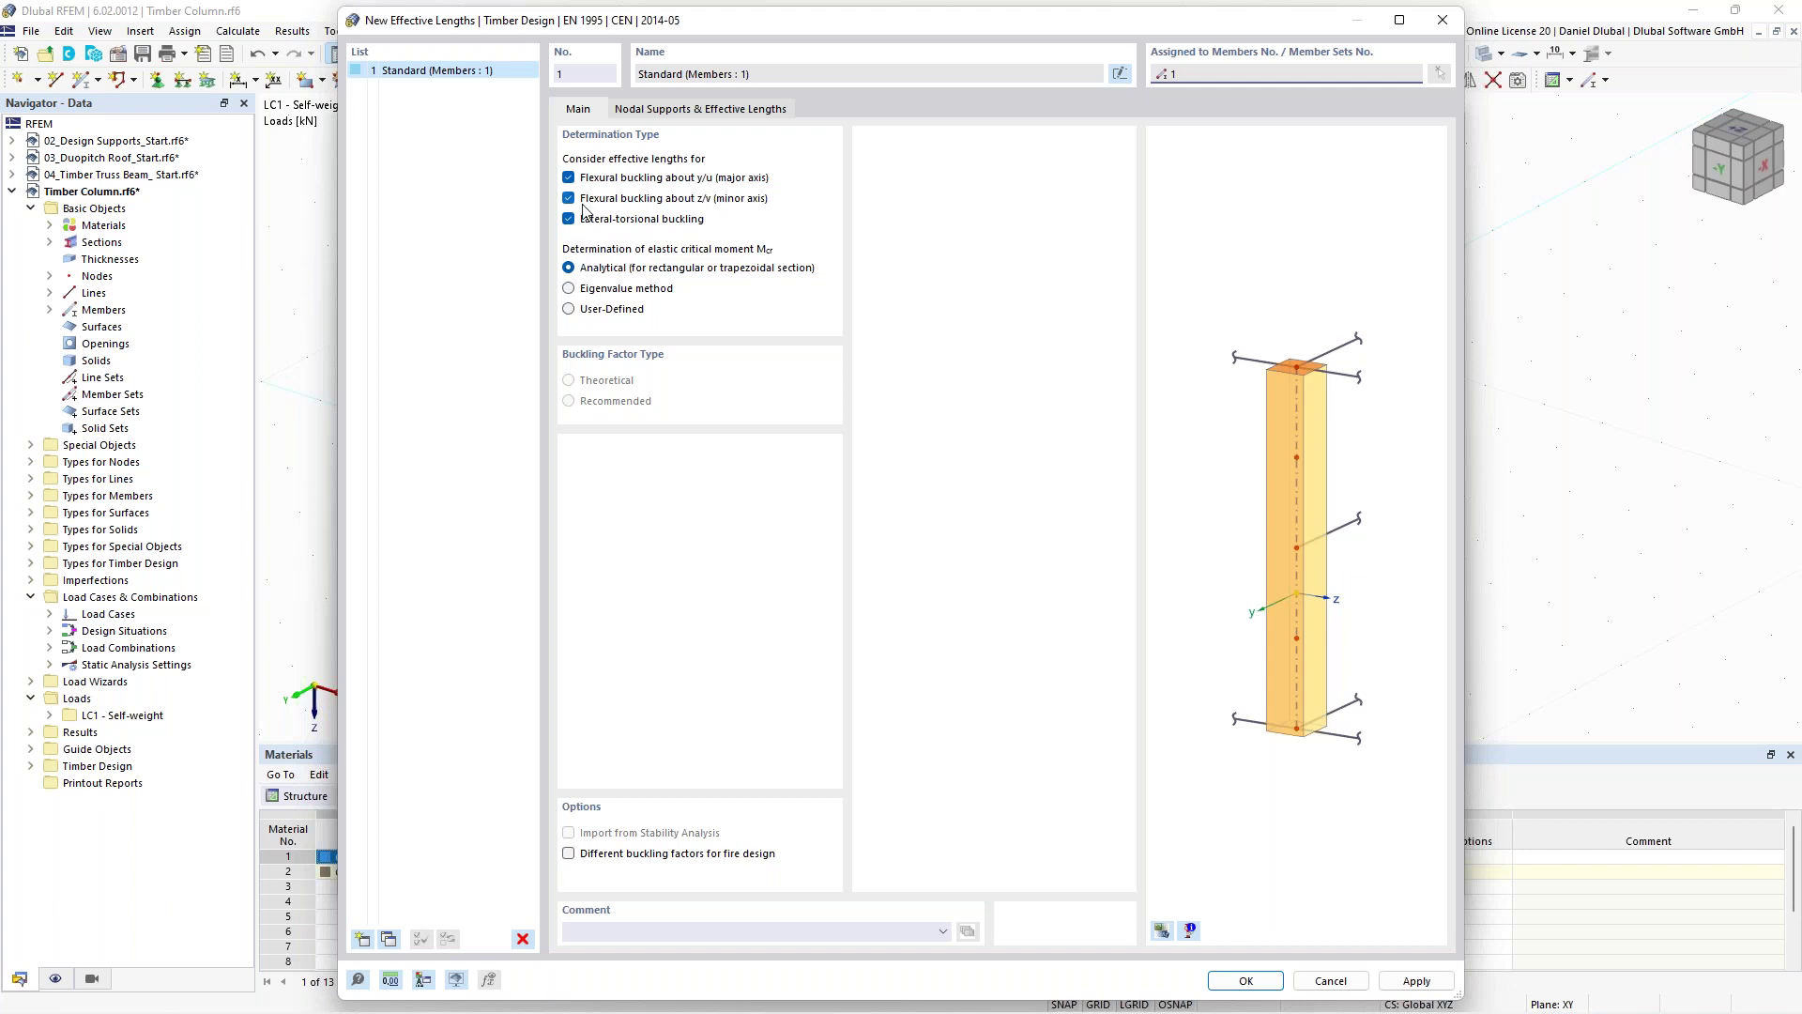
Release the y/u fixity of the end nodal support in the effective lengths and show the column model as the preview.
click(670, 112)
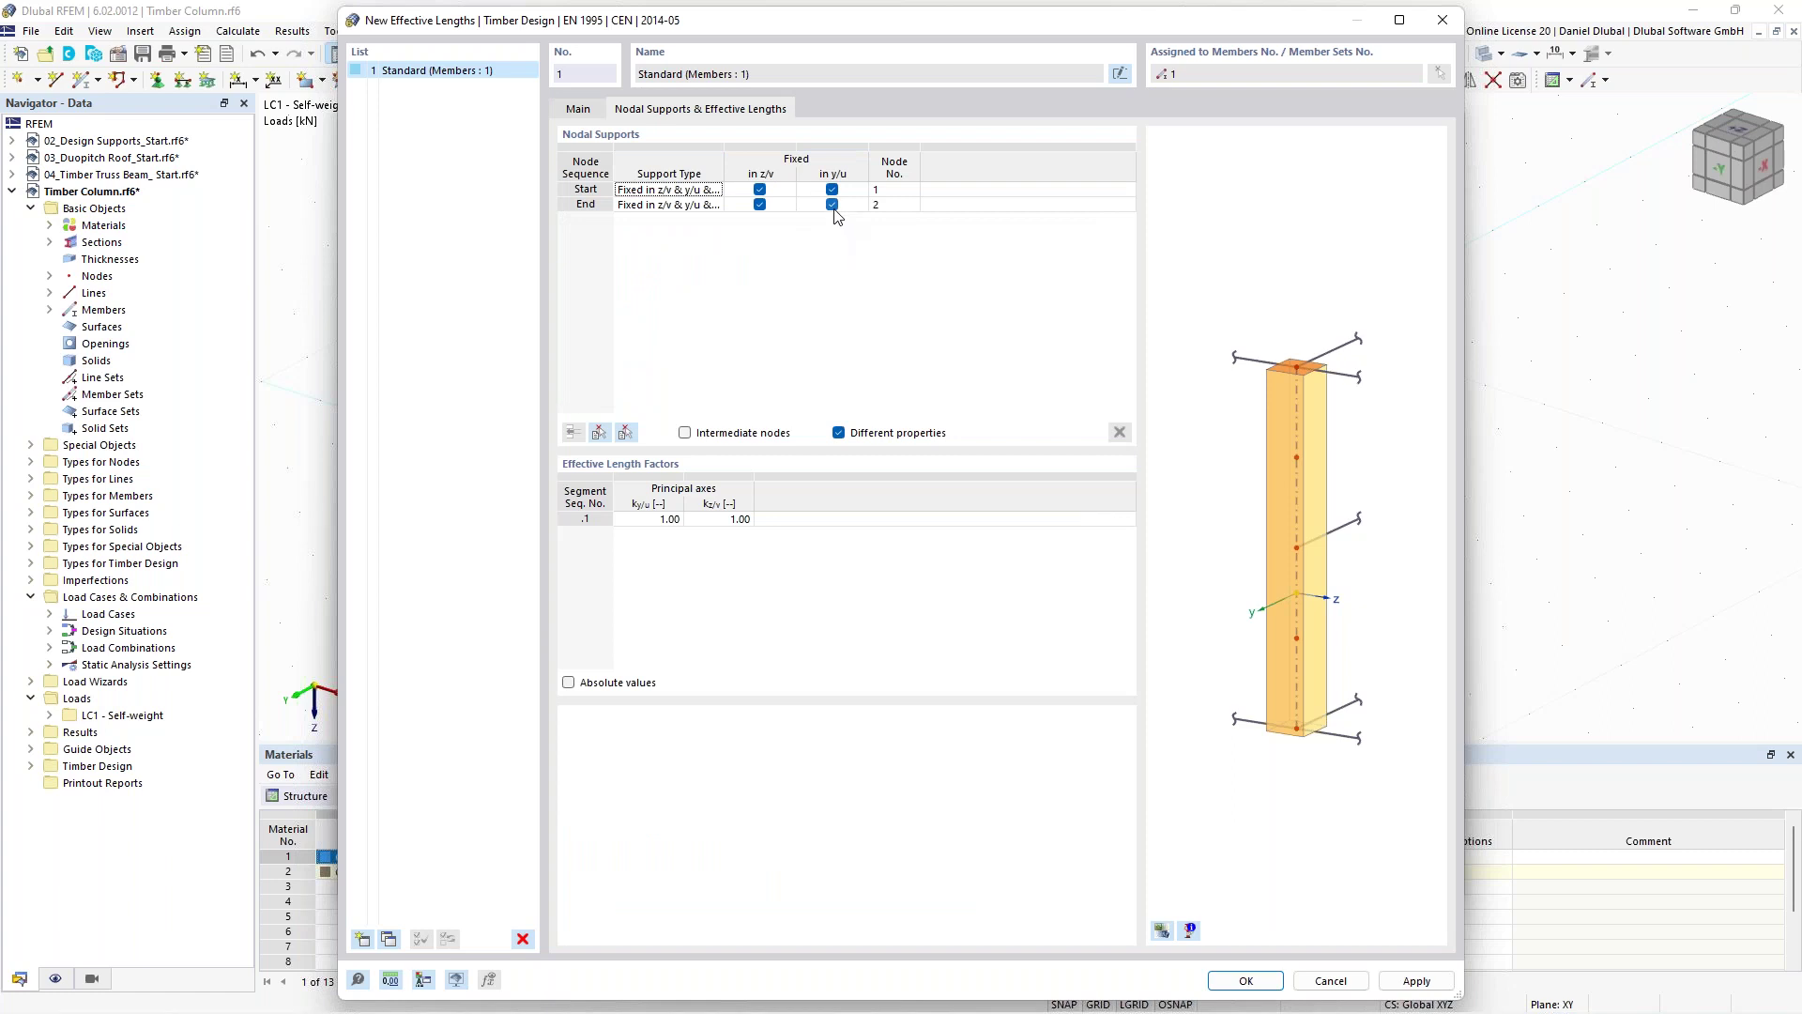
click(832, 204)
click(832, 205)
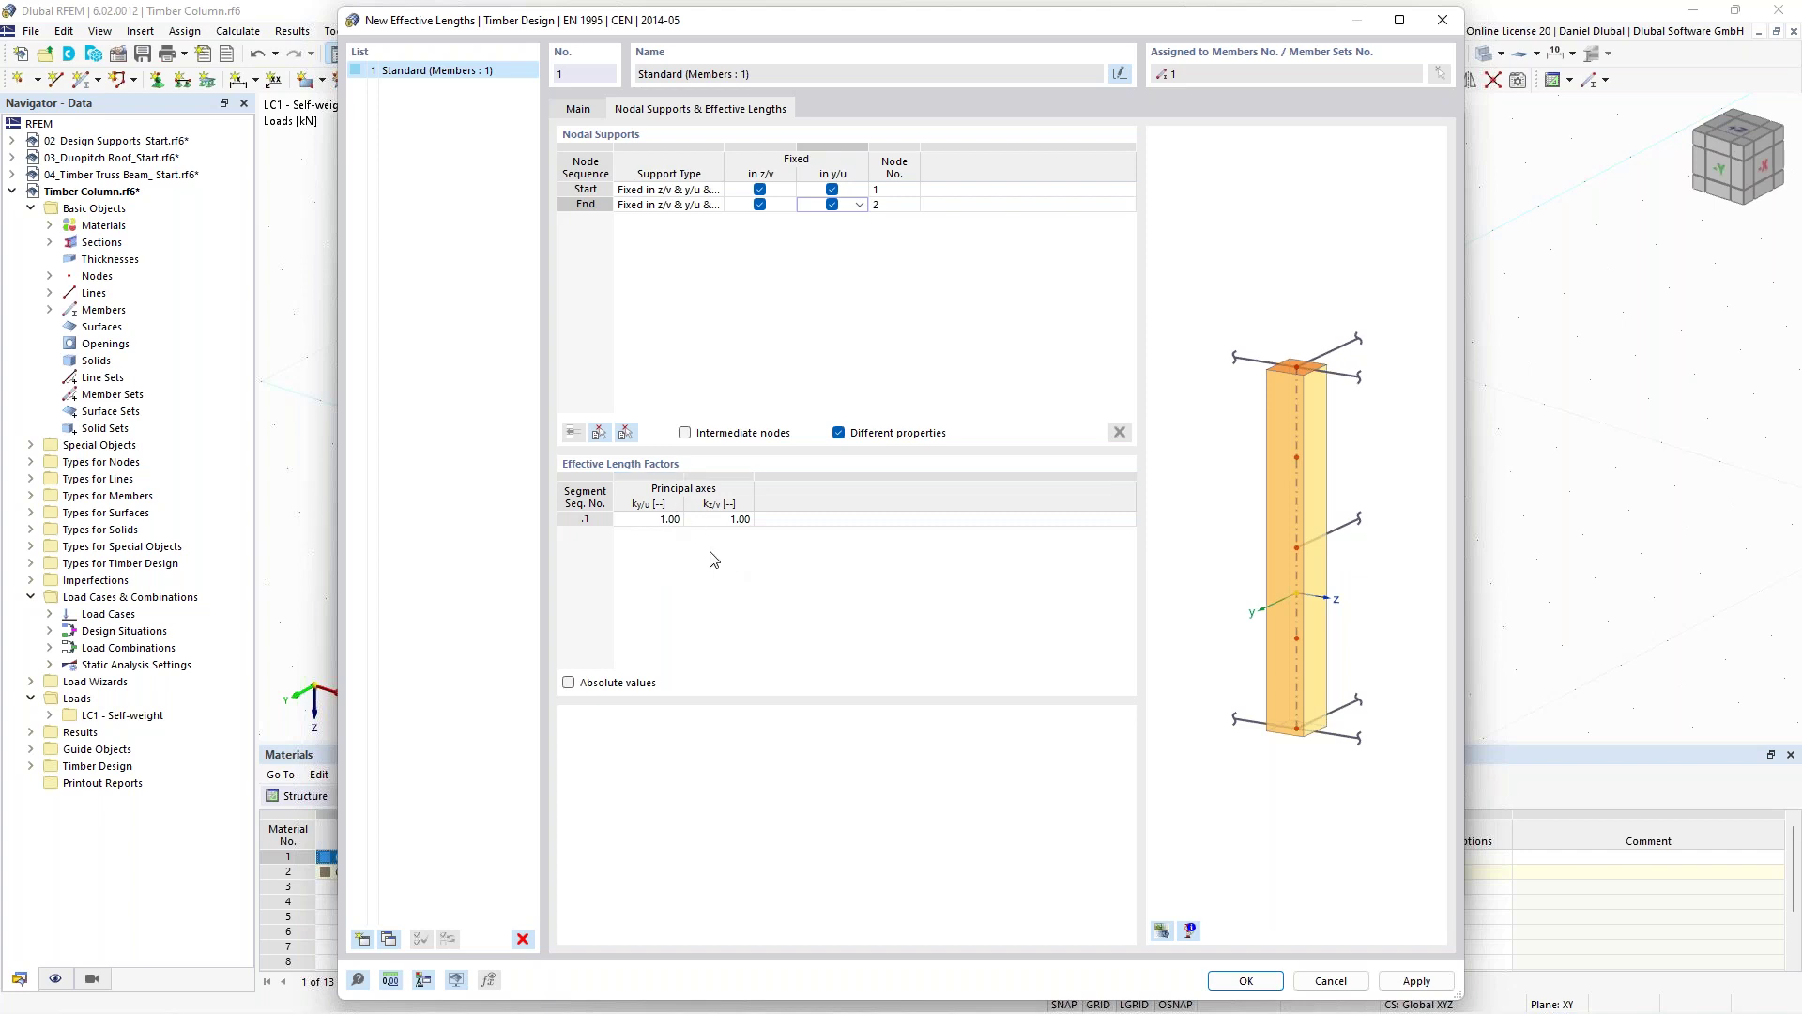
click(1166, 931)
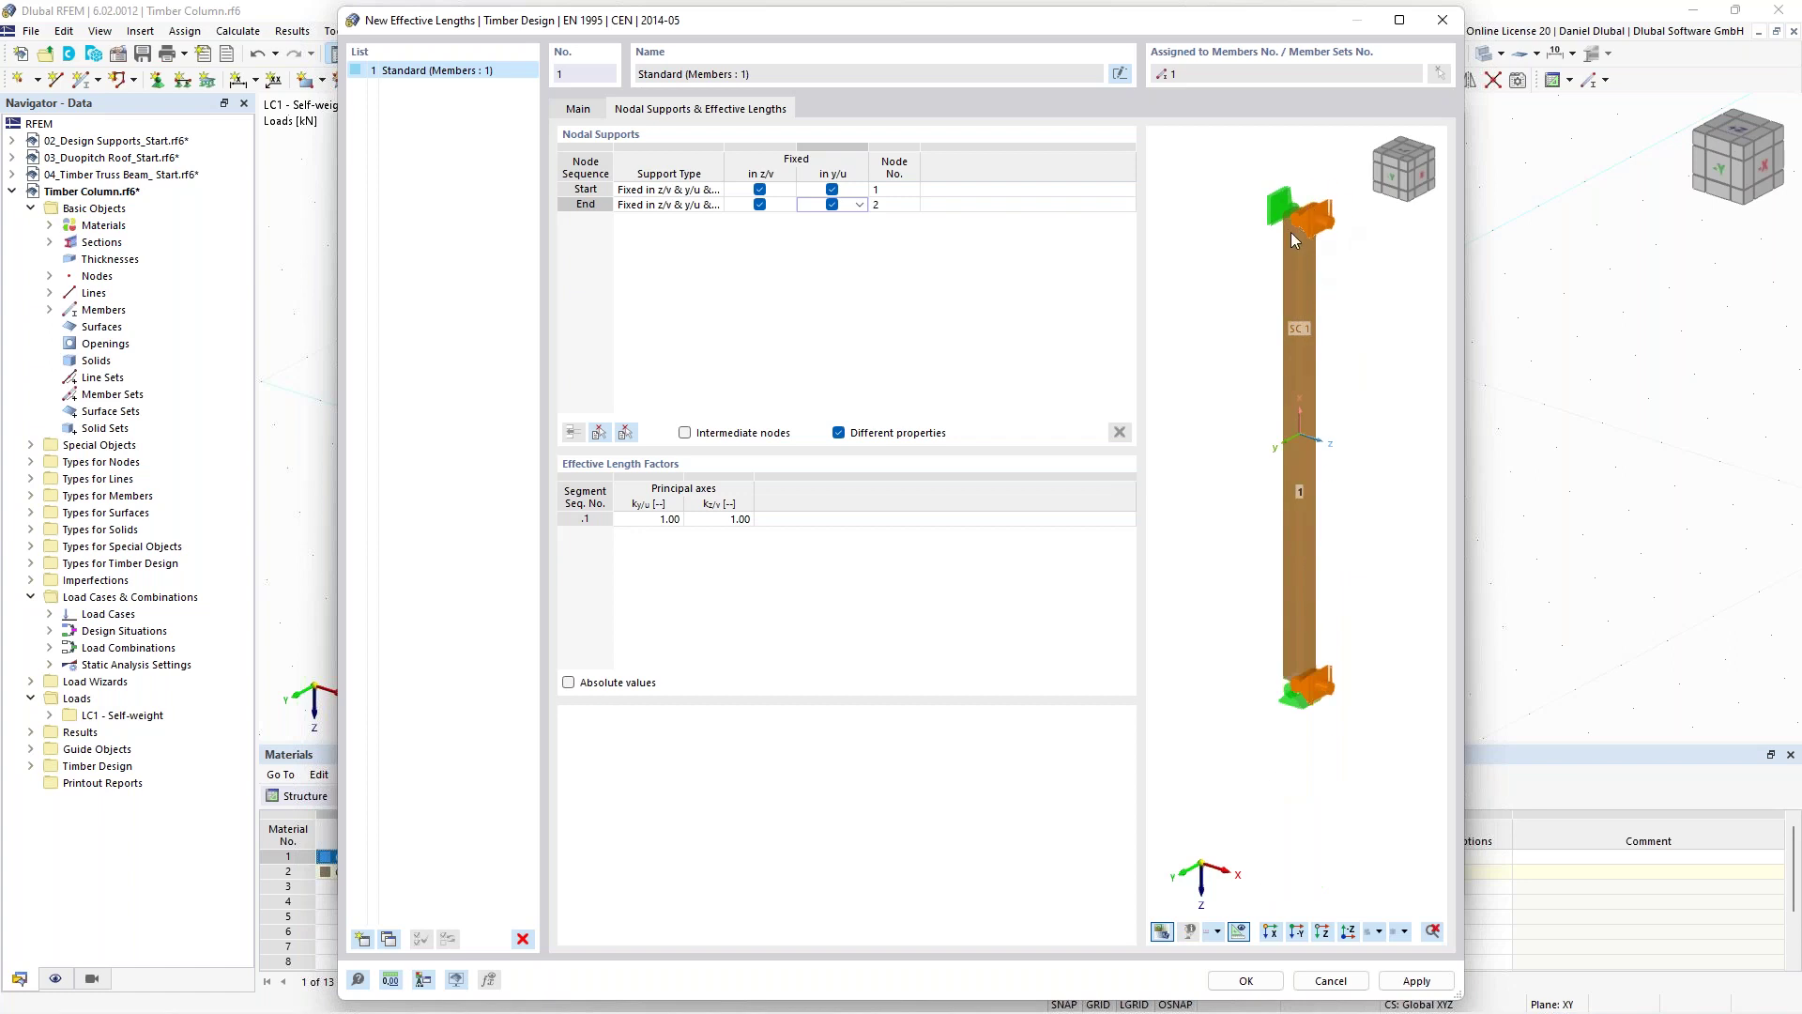
click(625, 516)
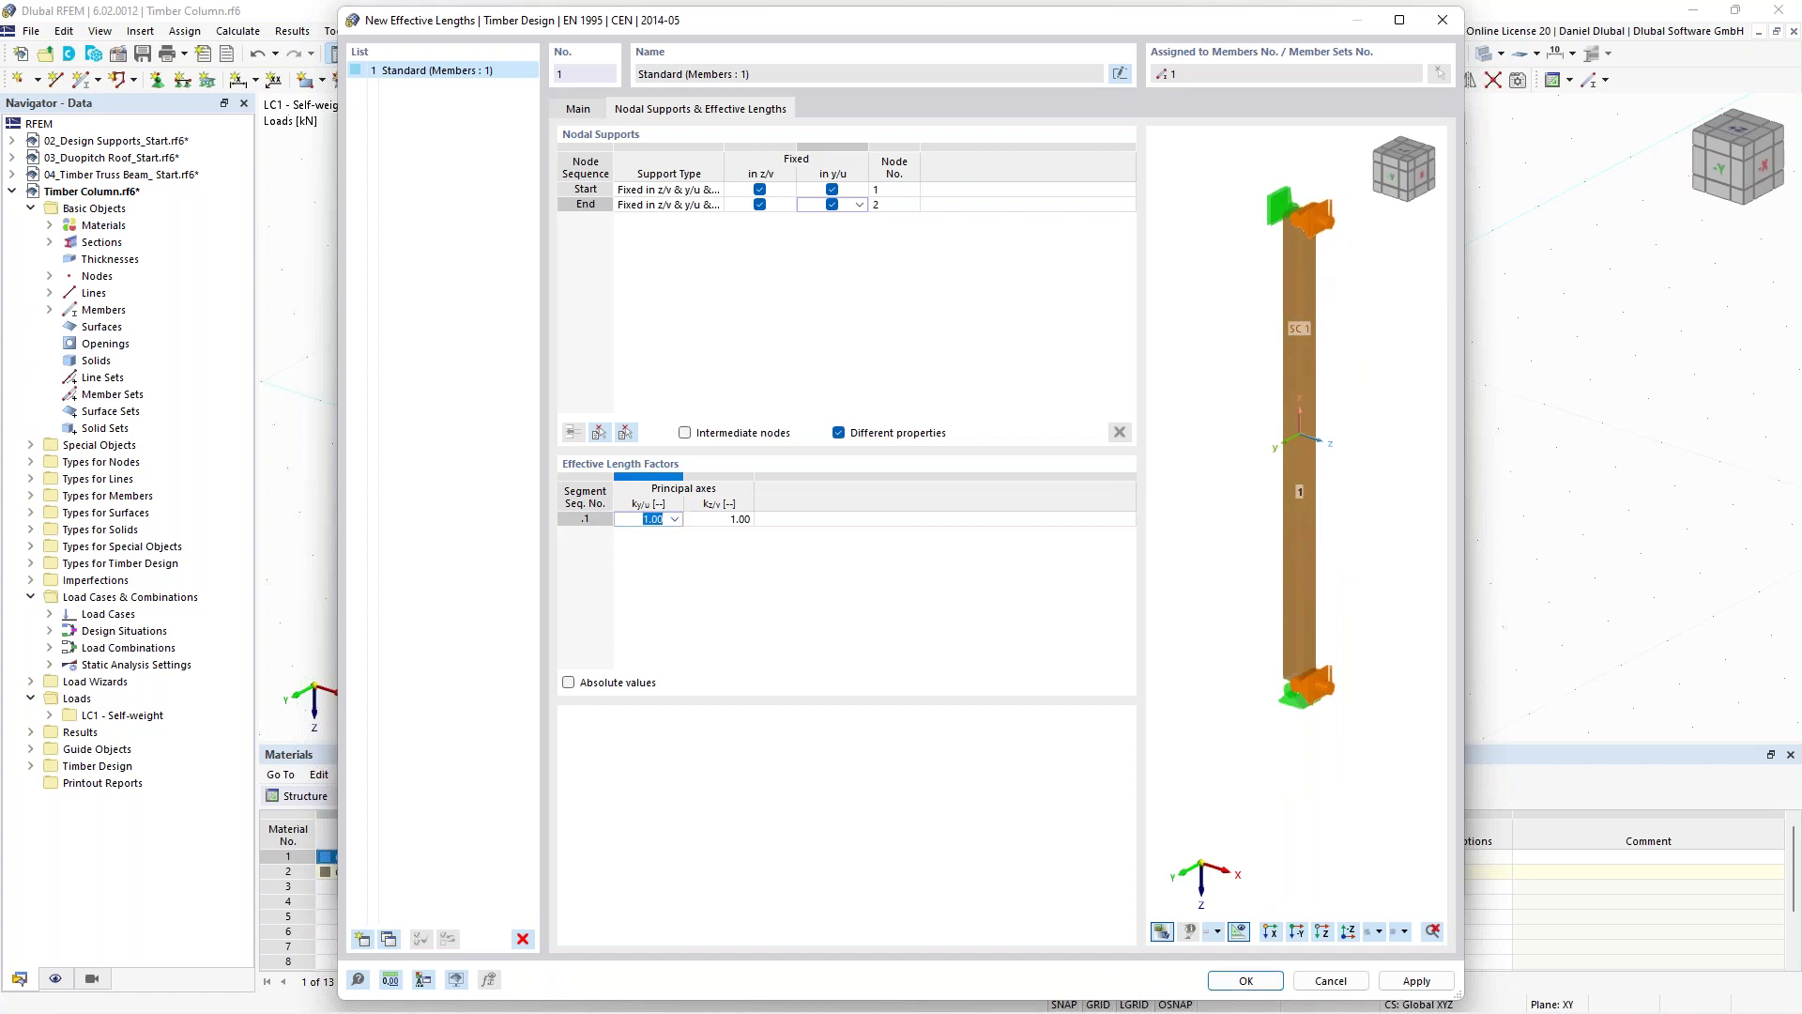
click(832, 204)
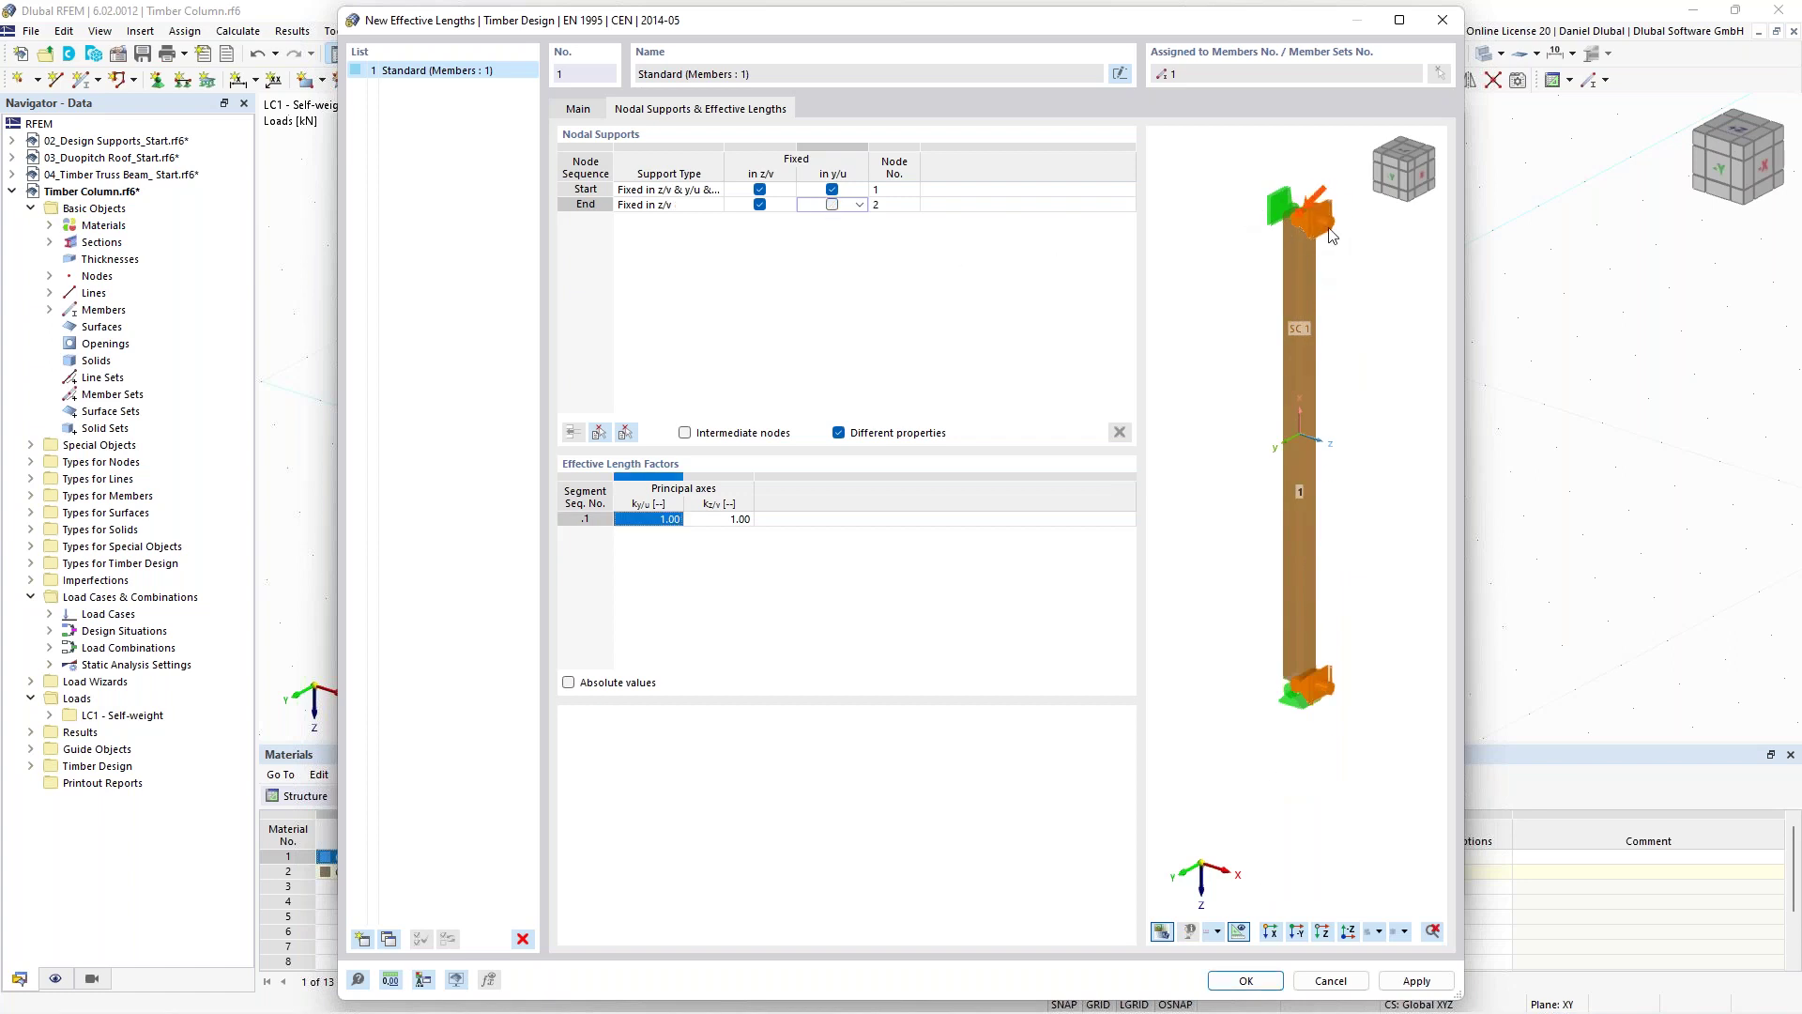
Set the effective length factor ky/u to 2.00 and accept the effective lengths and the member changes.
click(628, 519)
text(2)
click(690, 562)
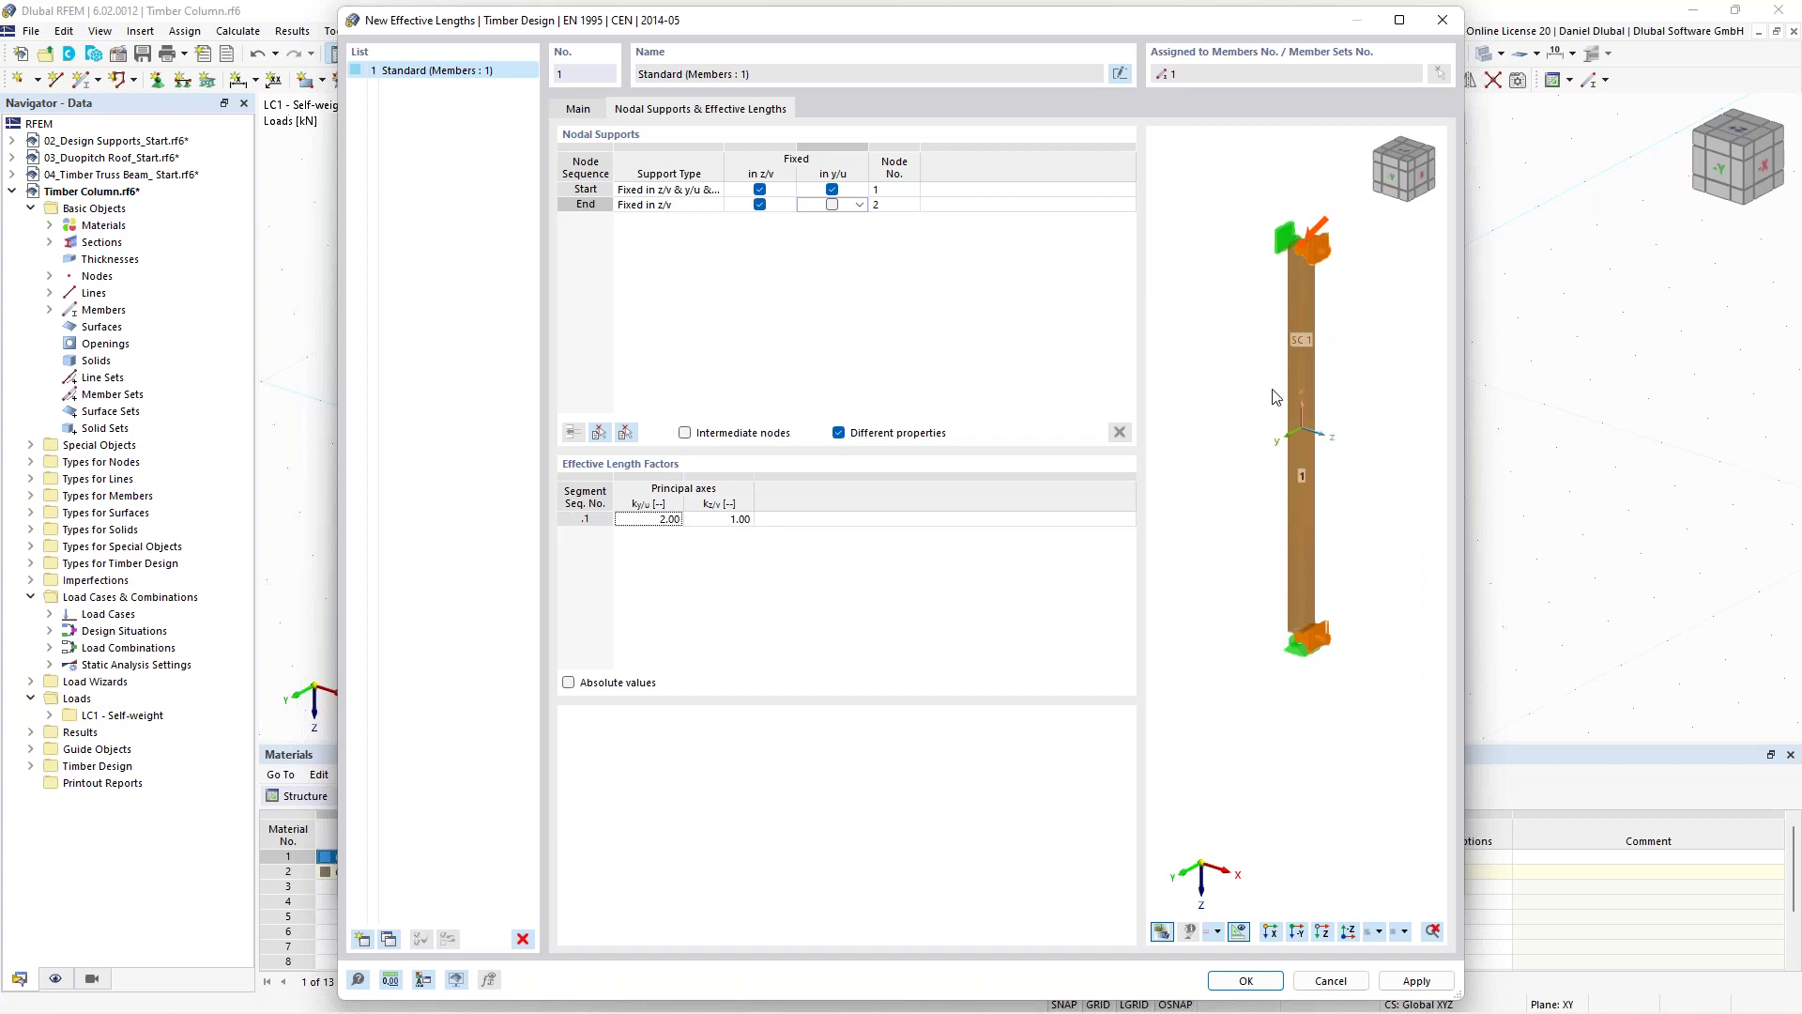
scroll(1220, 390, down, 2)
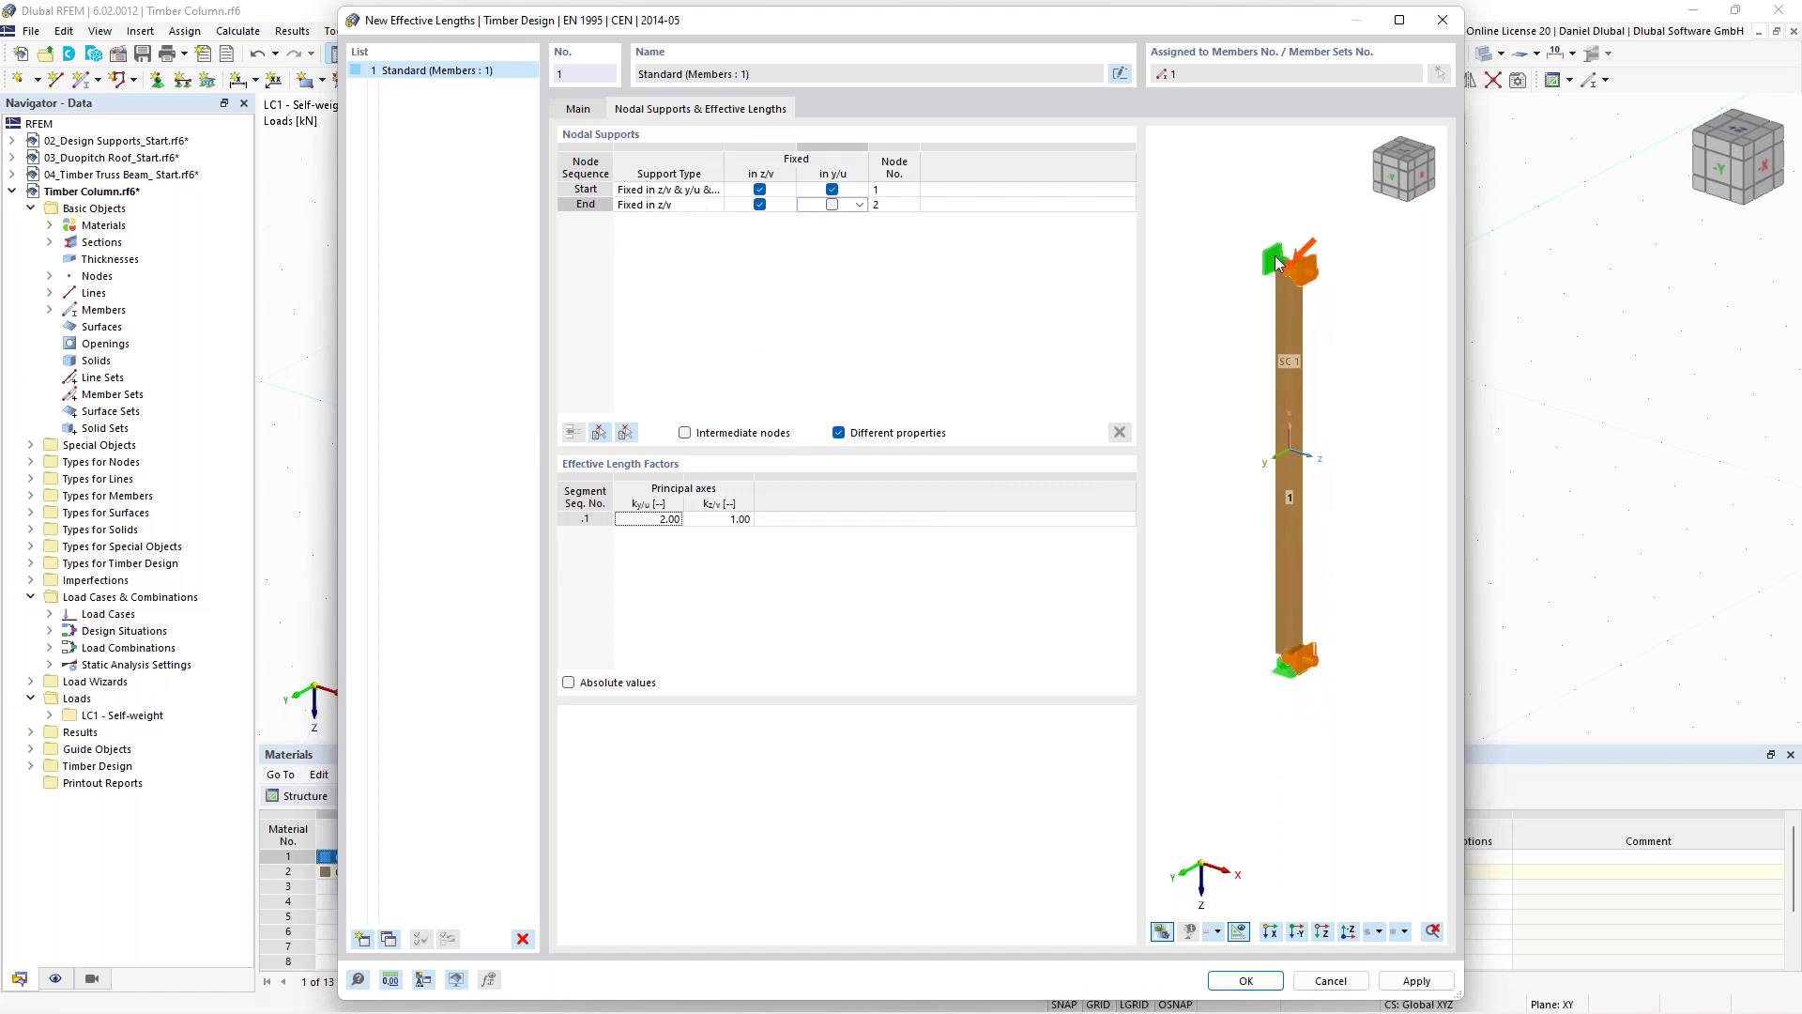
scroll(1280, 258, up, 2)
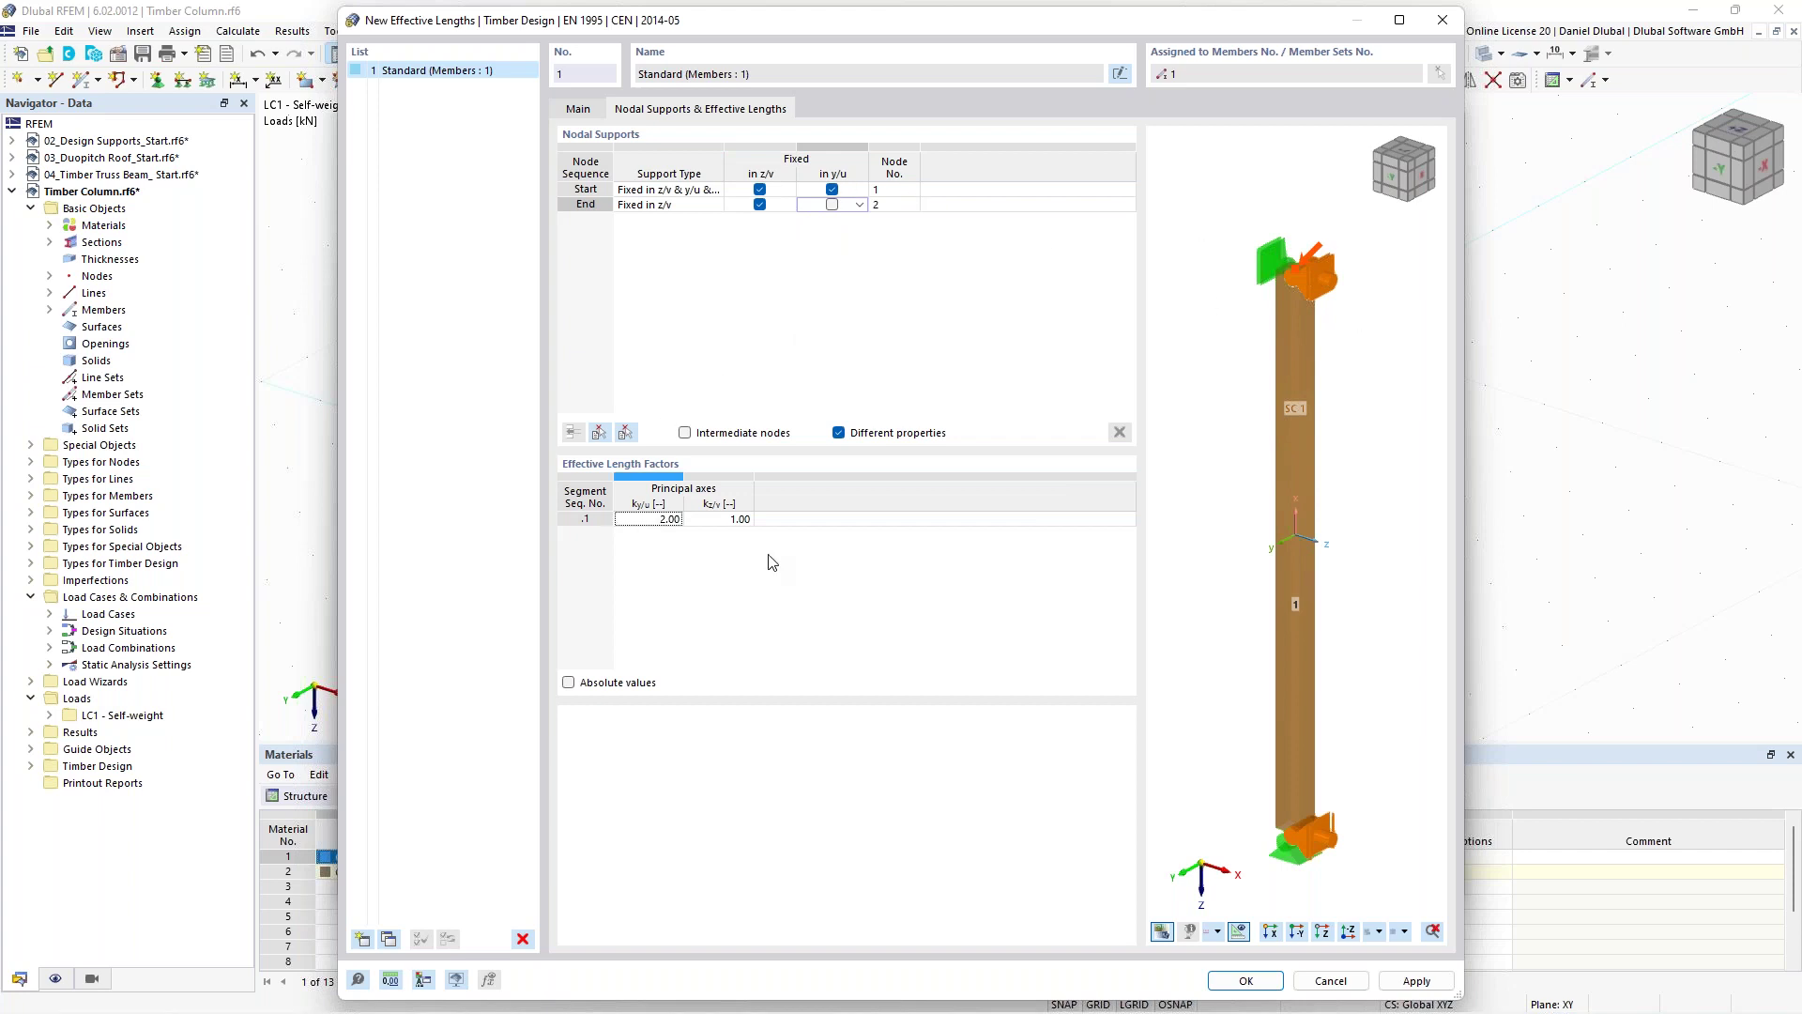
click(1265, 985)
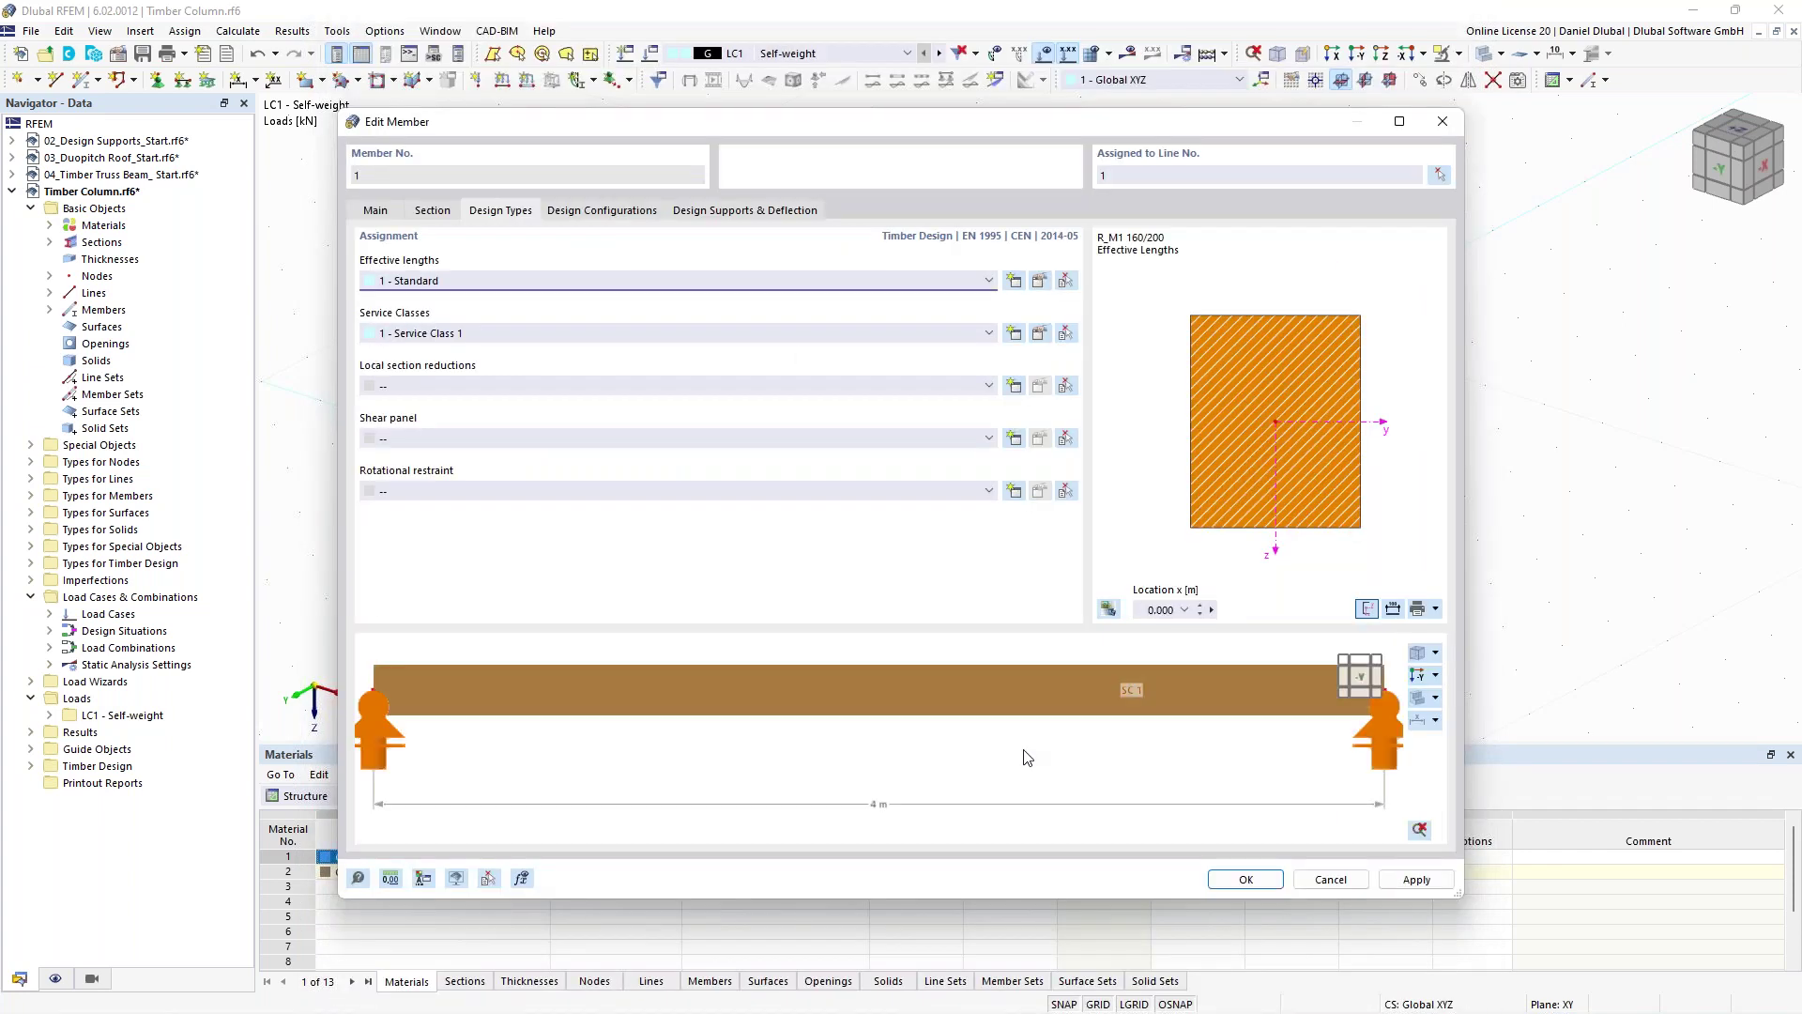
click(1246, 879)
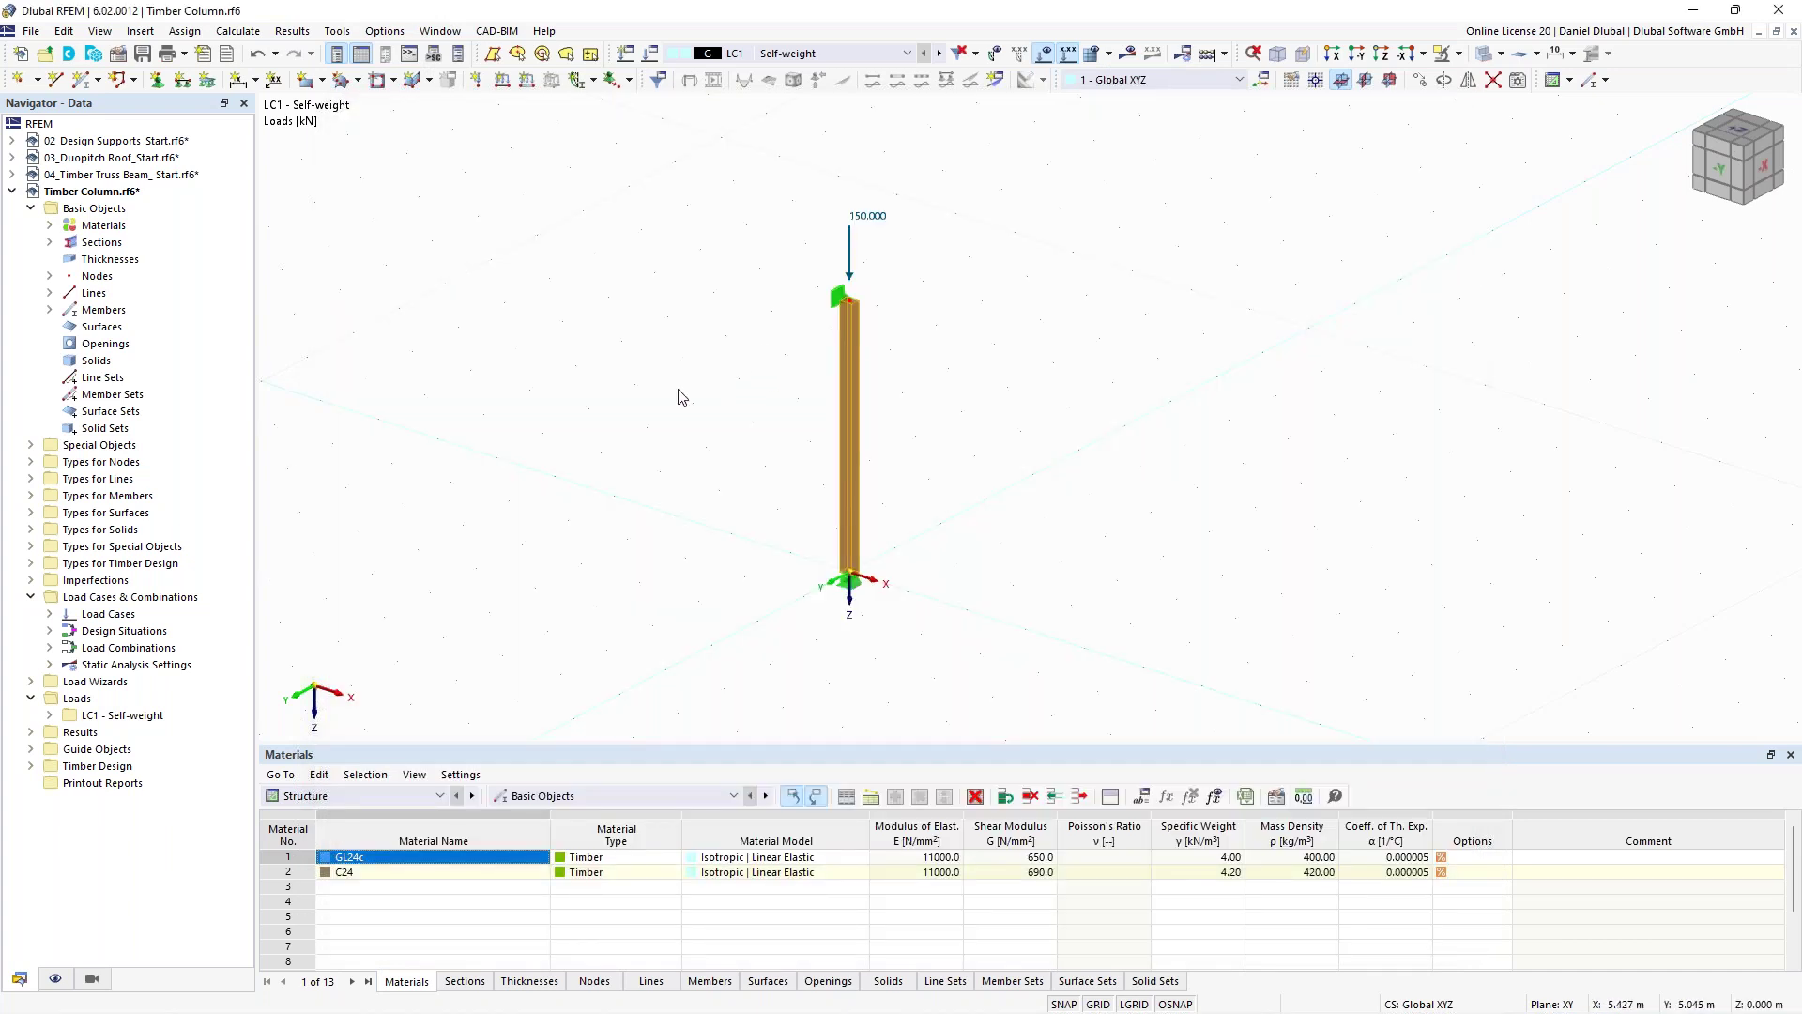
Turn on the display of Member Effective Lengths under Types for Timber Design in the model view.
click(55, 979)
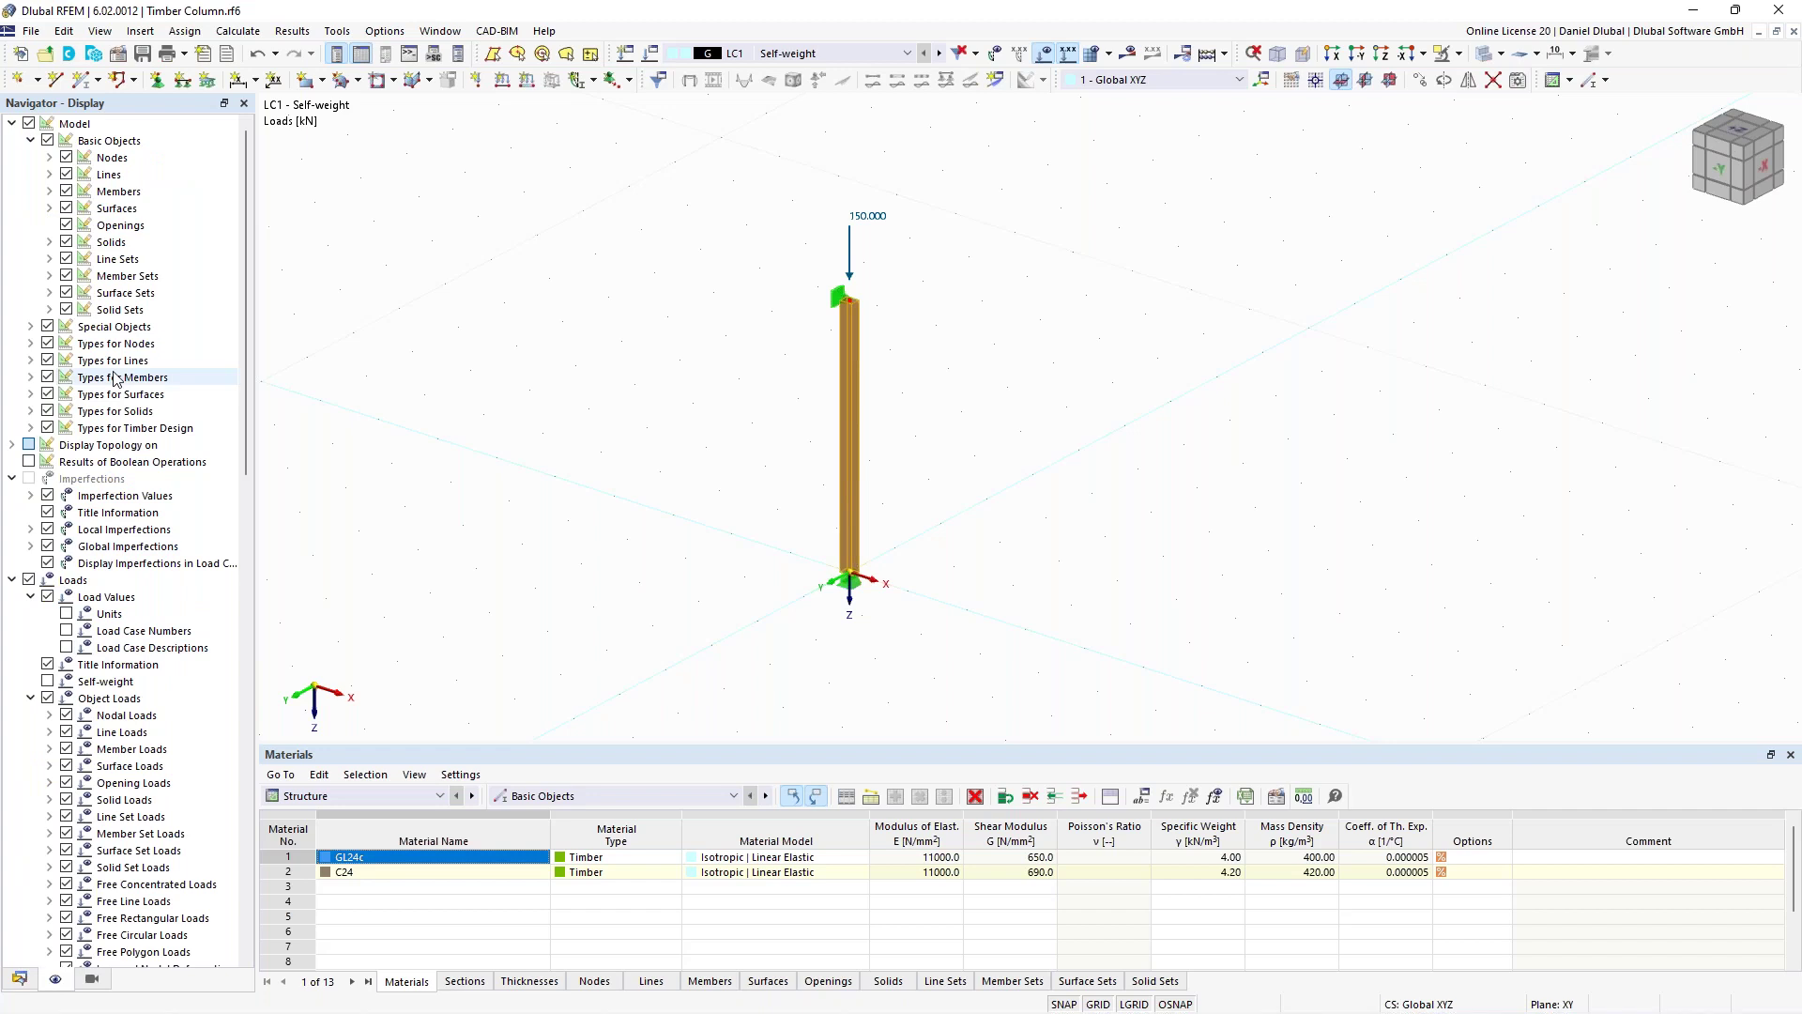
click(32, 428)
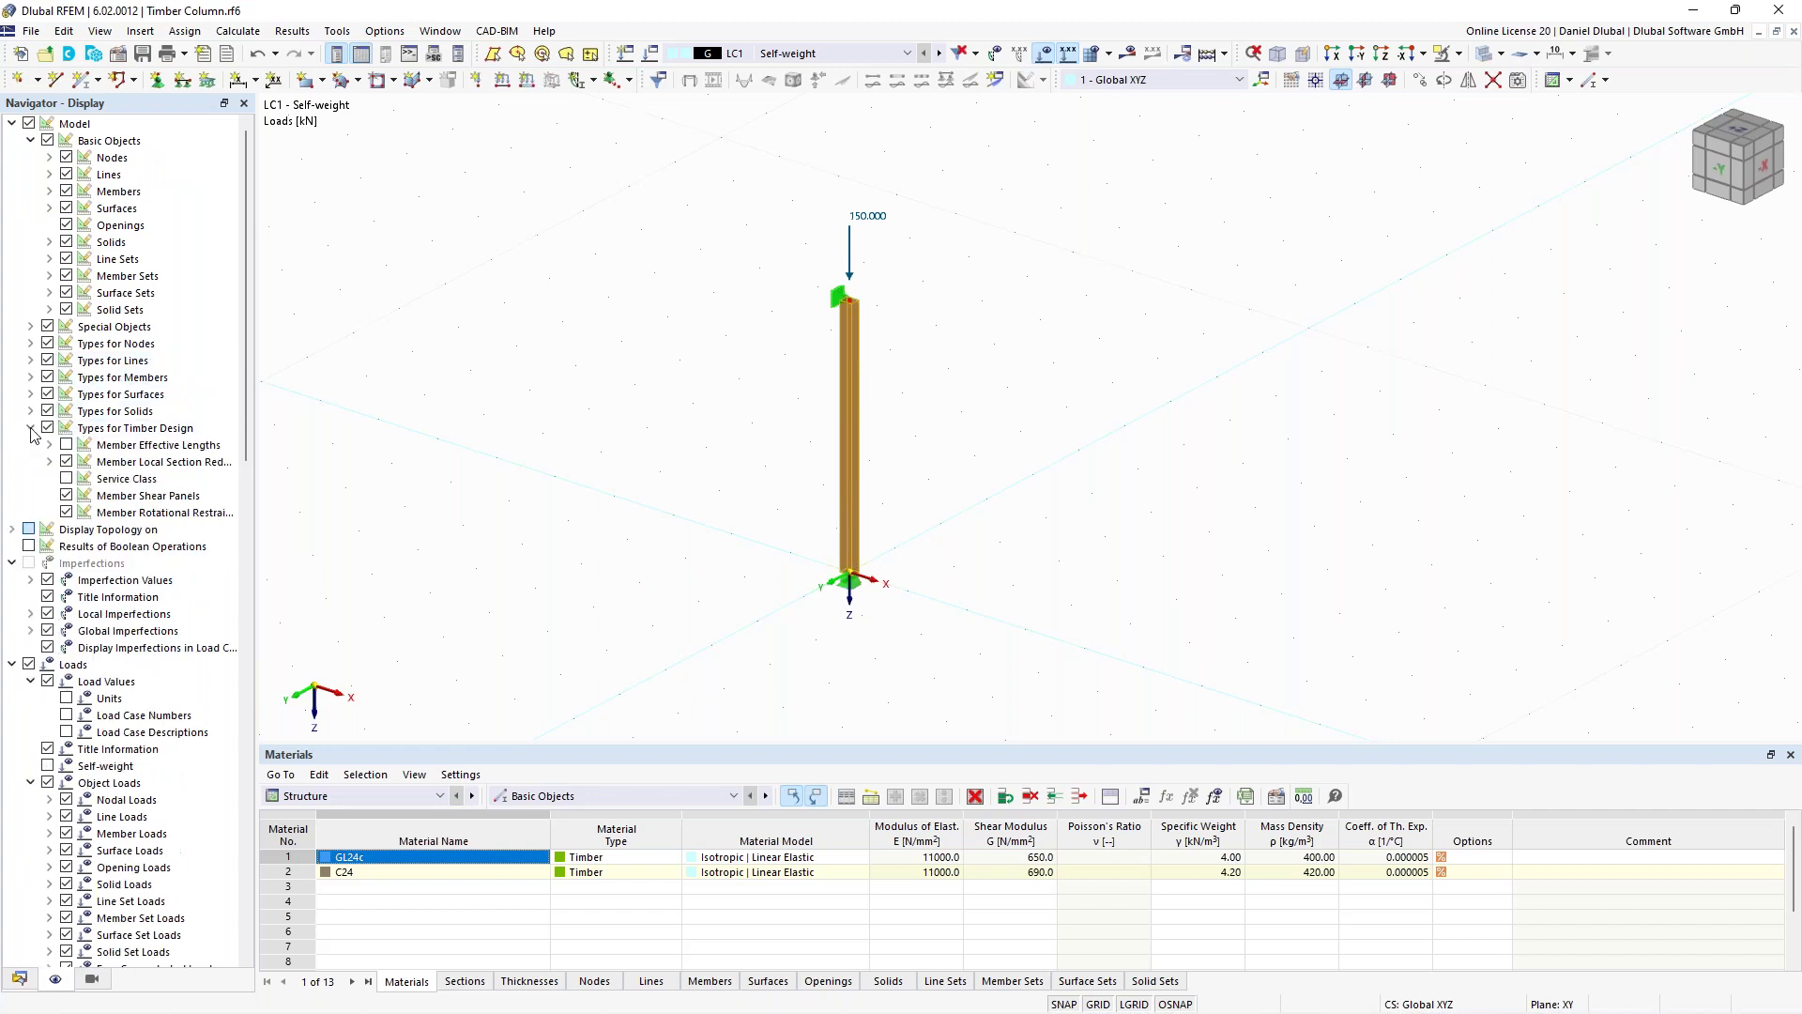
click(66, 445)
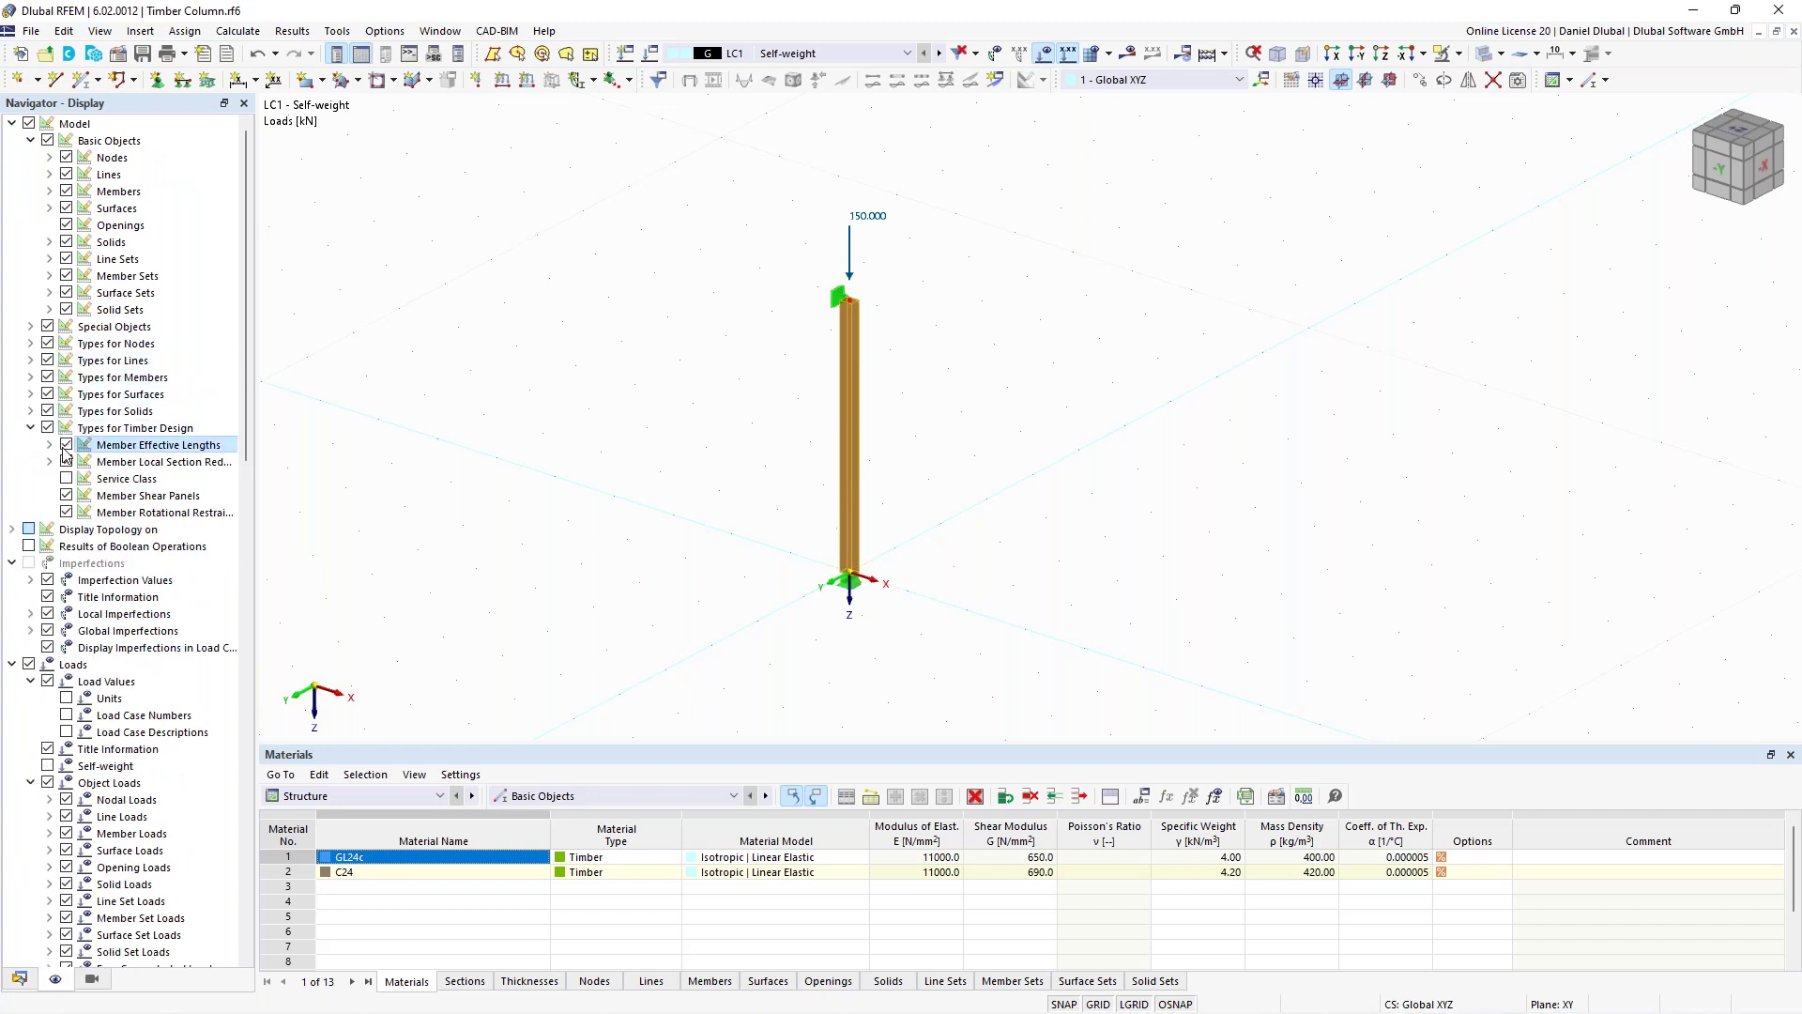
scroll(849, 302, up, 4)
scroll(696, 268, down, 4)
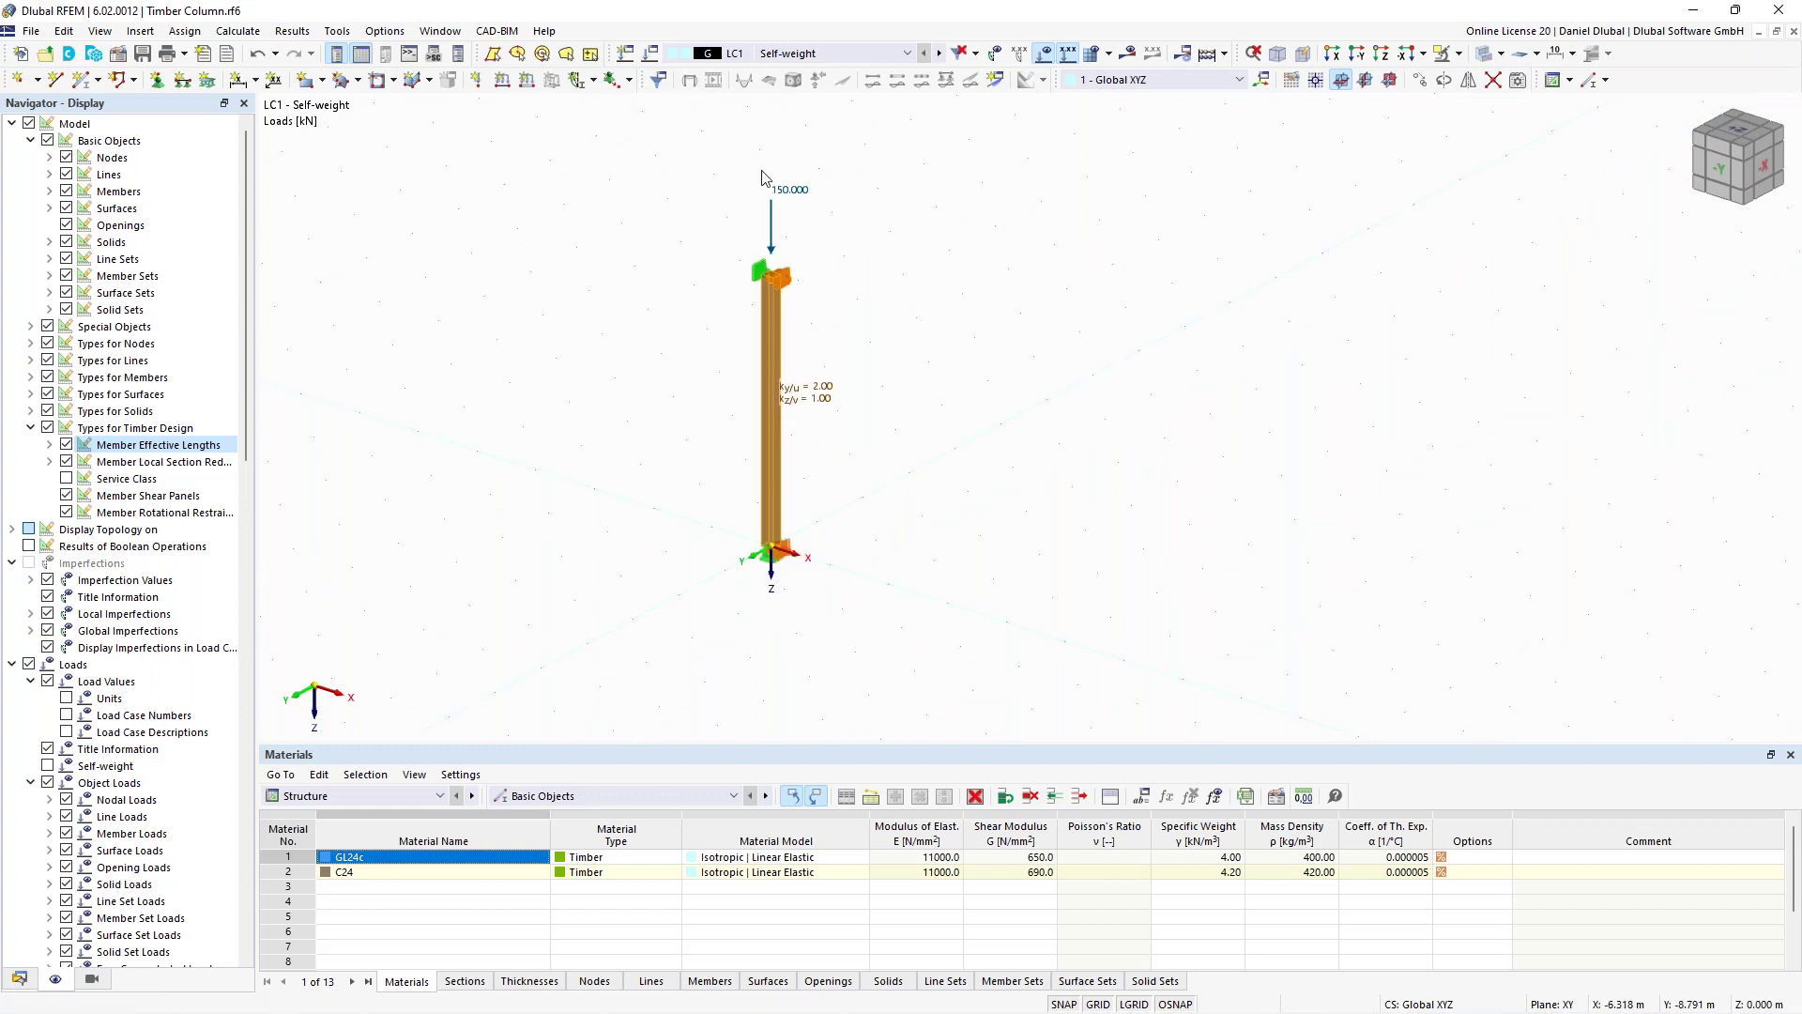
Calculate the model and display the Timber Design results for the column.
click(1224, 54)
click(1254, 79)
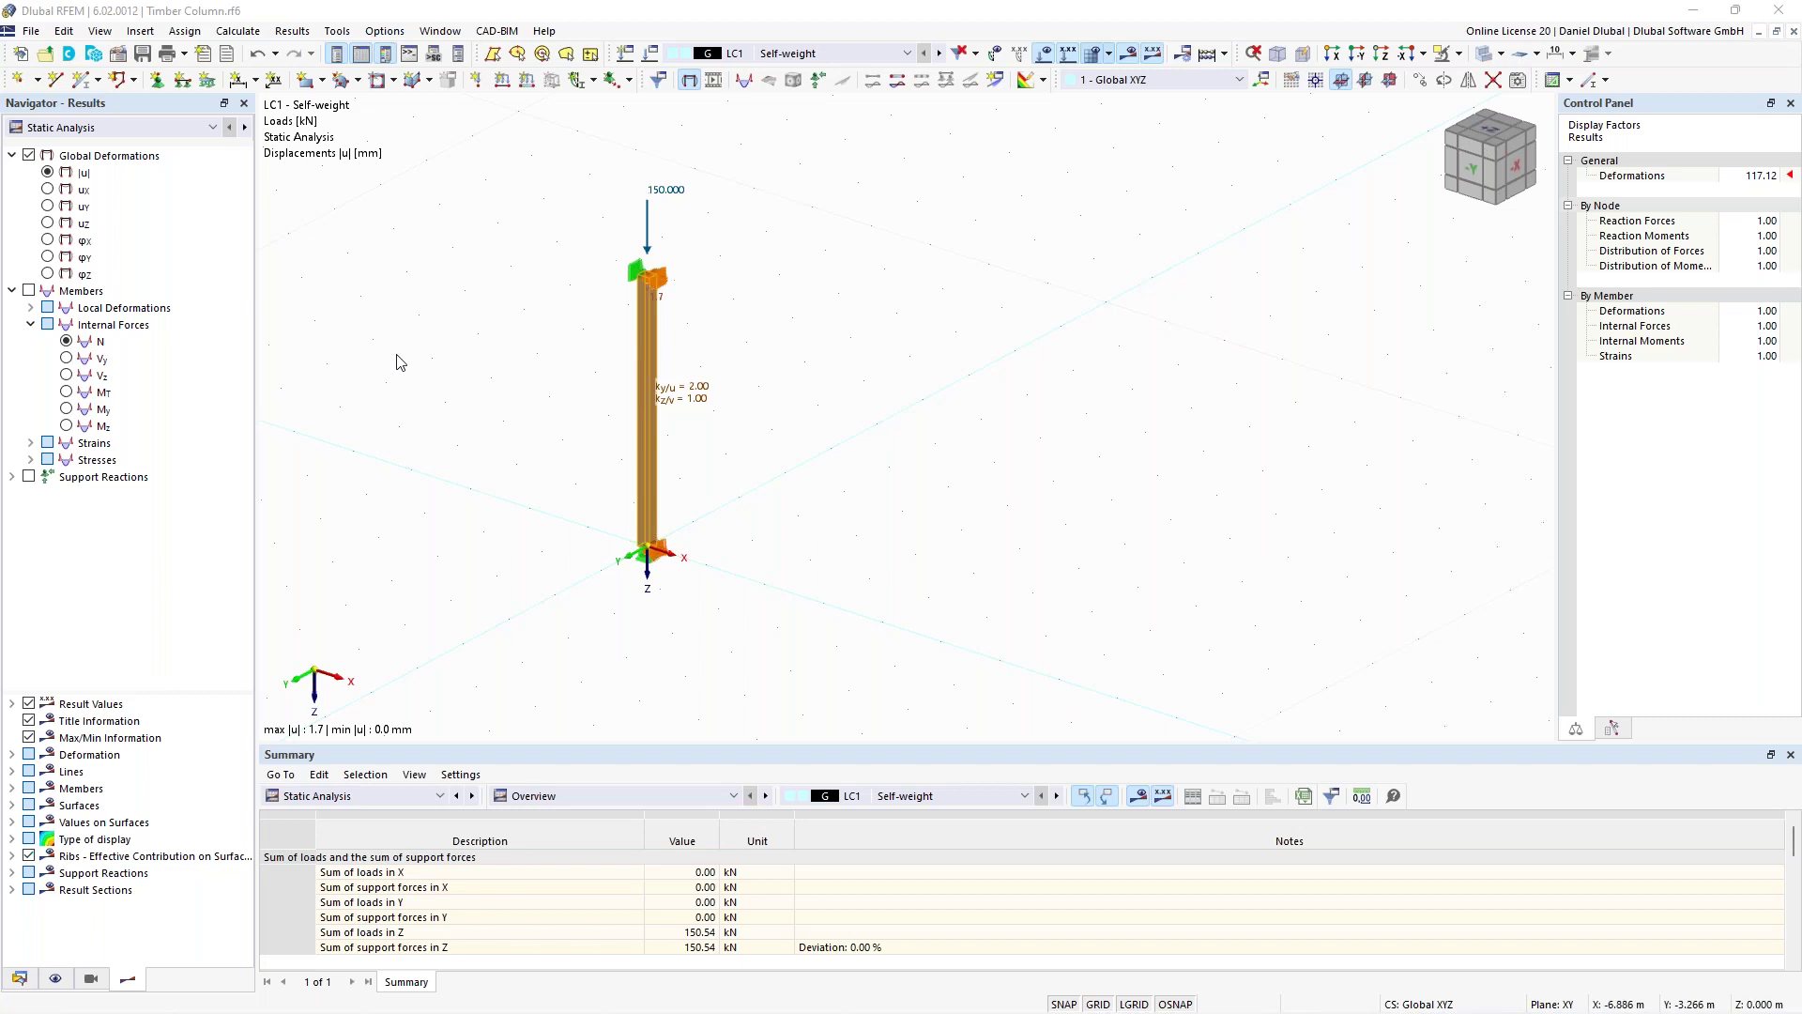
click(167, 128)
click(172, 164)
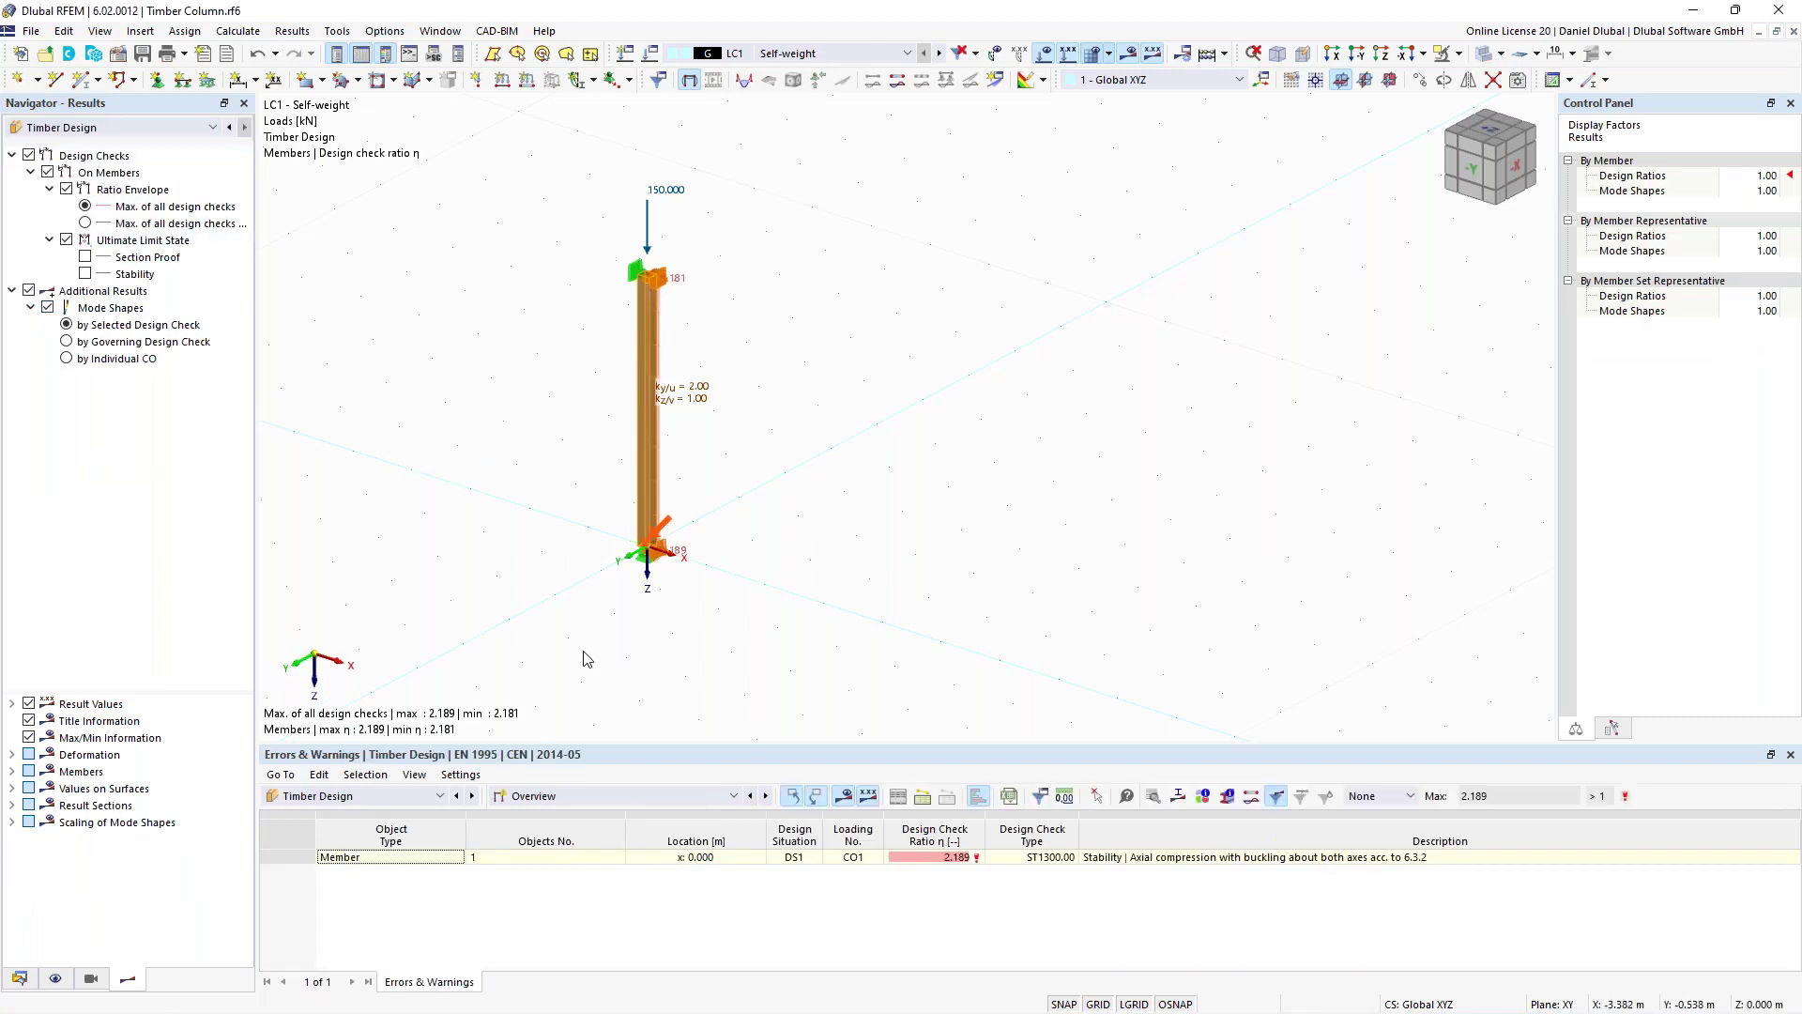
middle_drag(493, 522, 514, 519)
scroll(514, 519, up, 1)
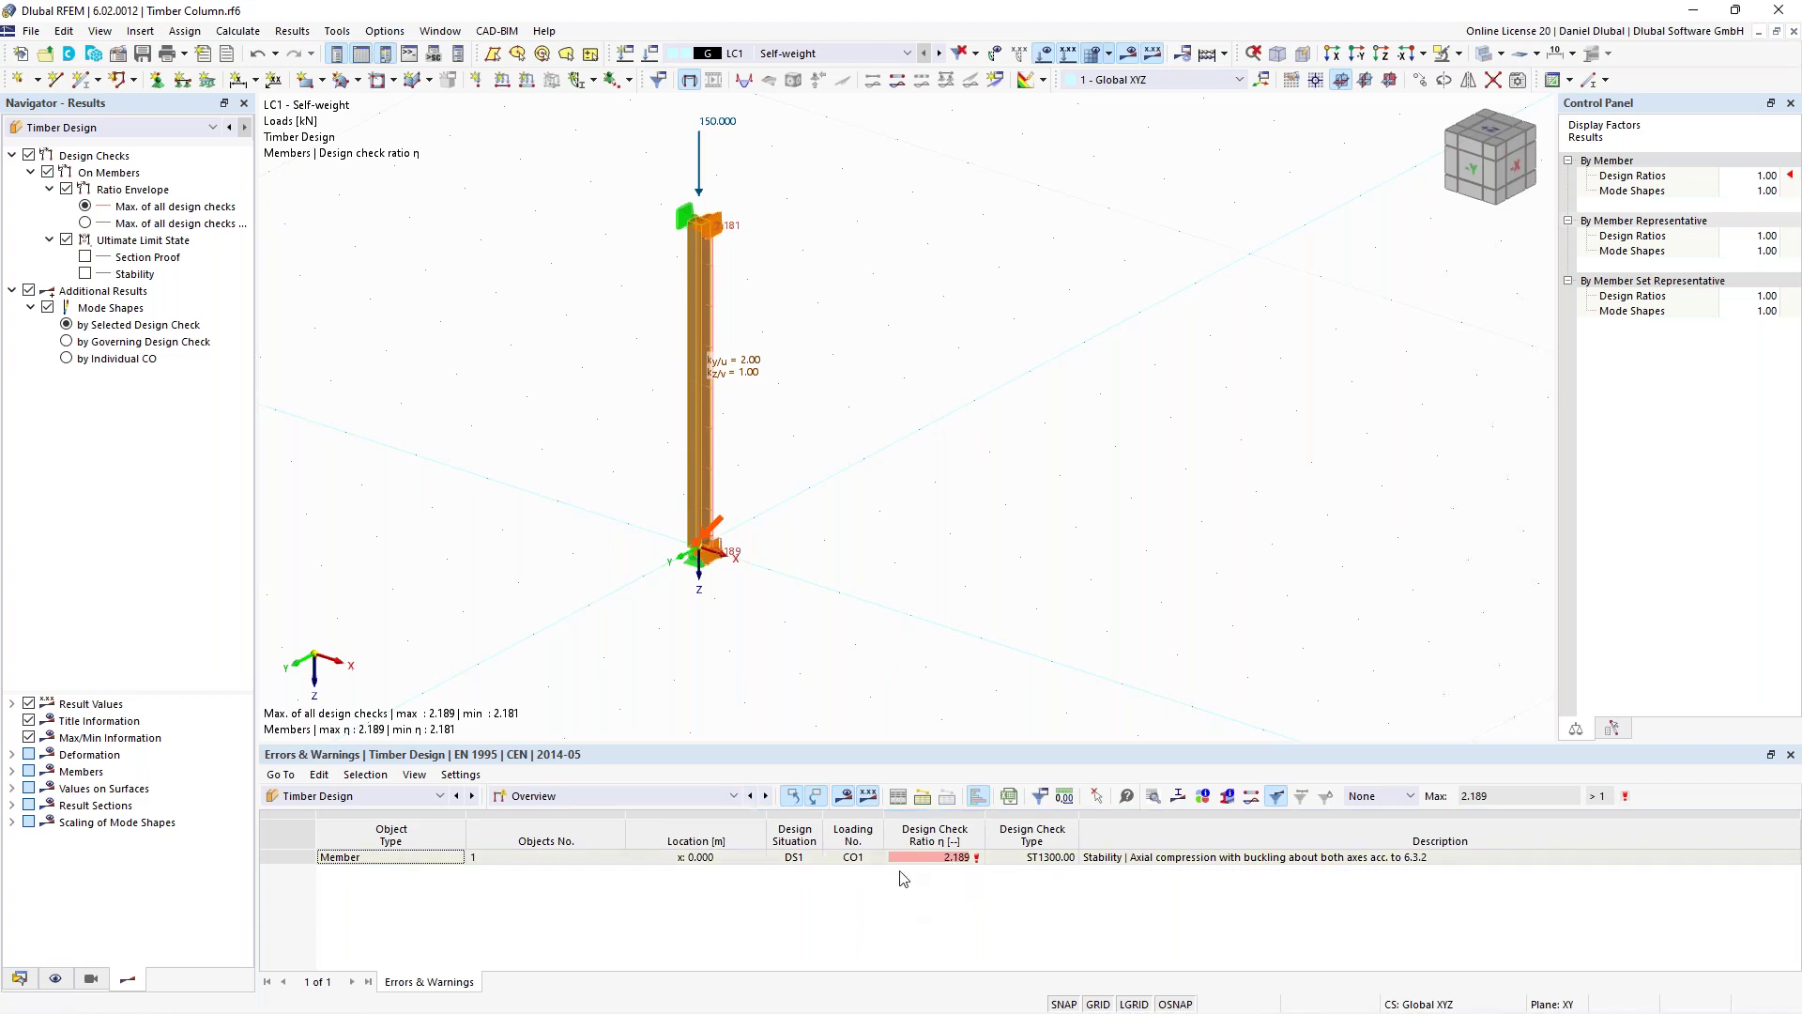
List the design ratios on members and examine the formulas of the ST1300 stability check for buckling about both axes.
click(629, 798)
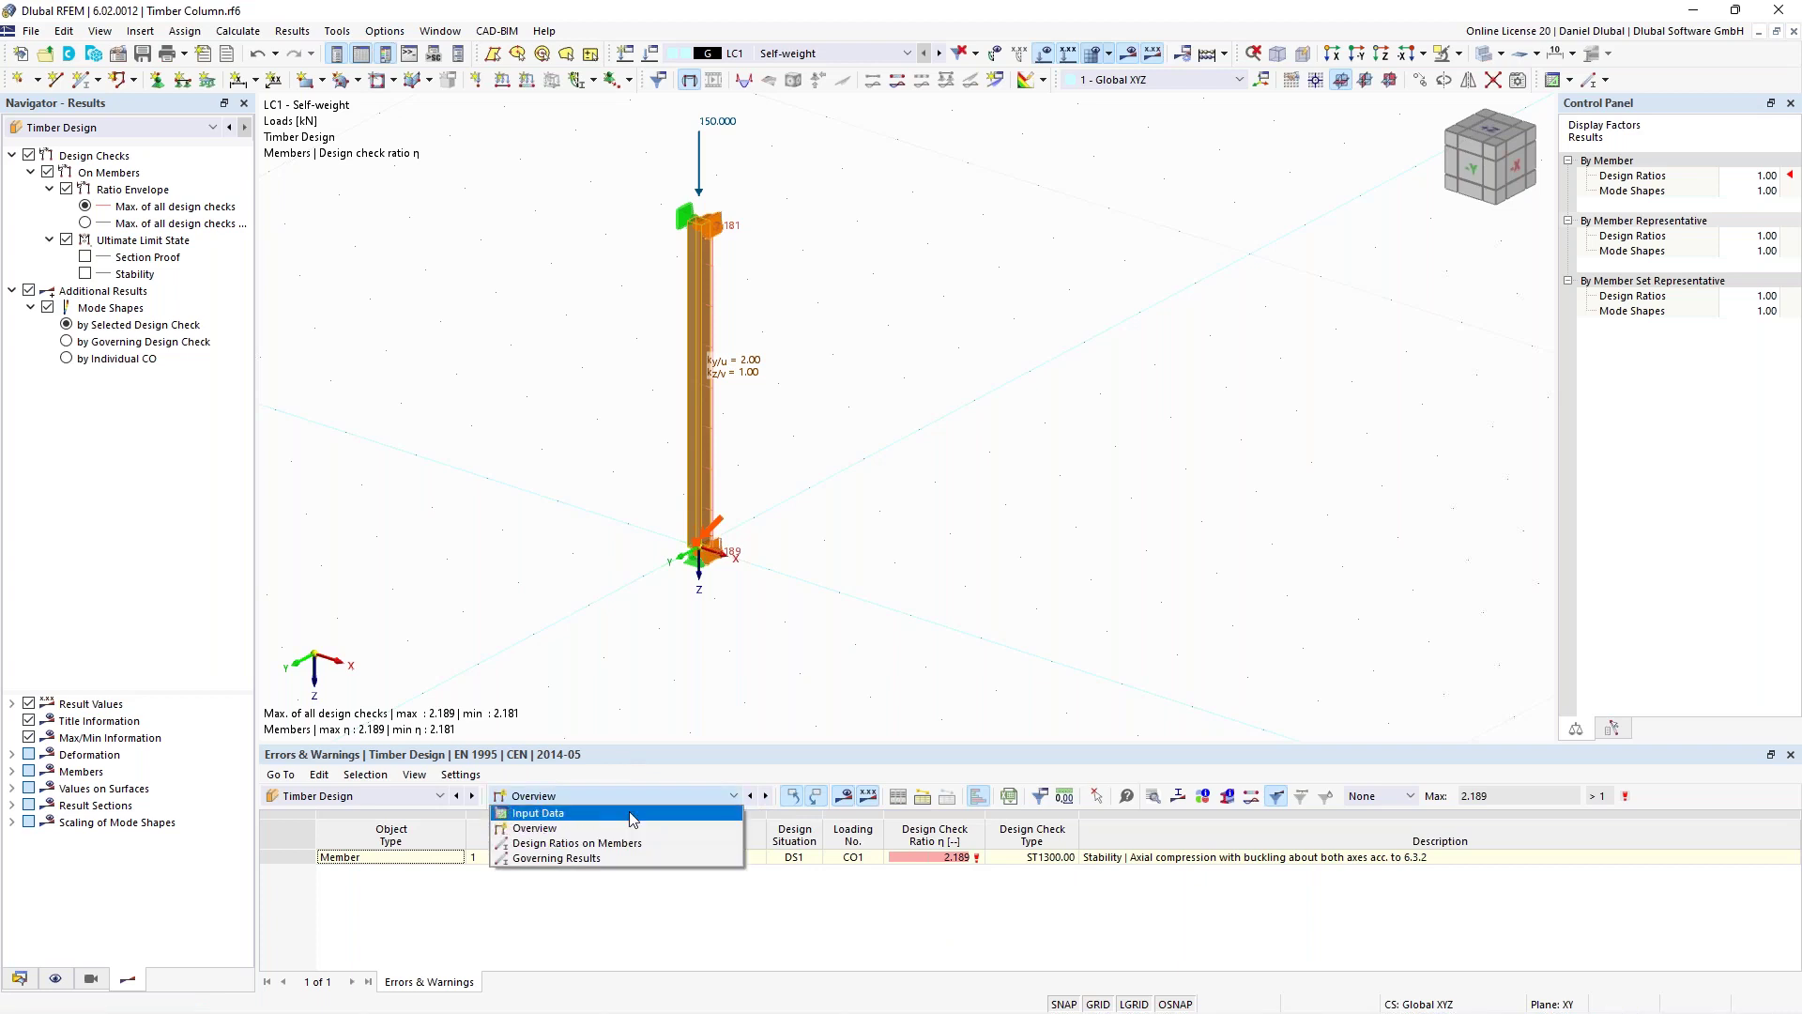
click(626, 844)
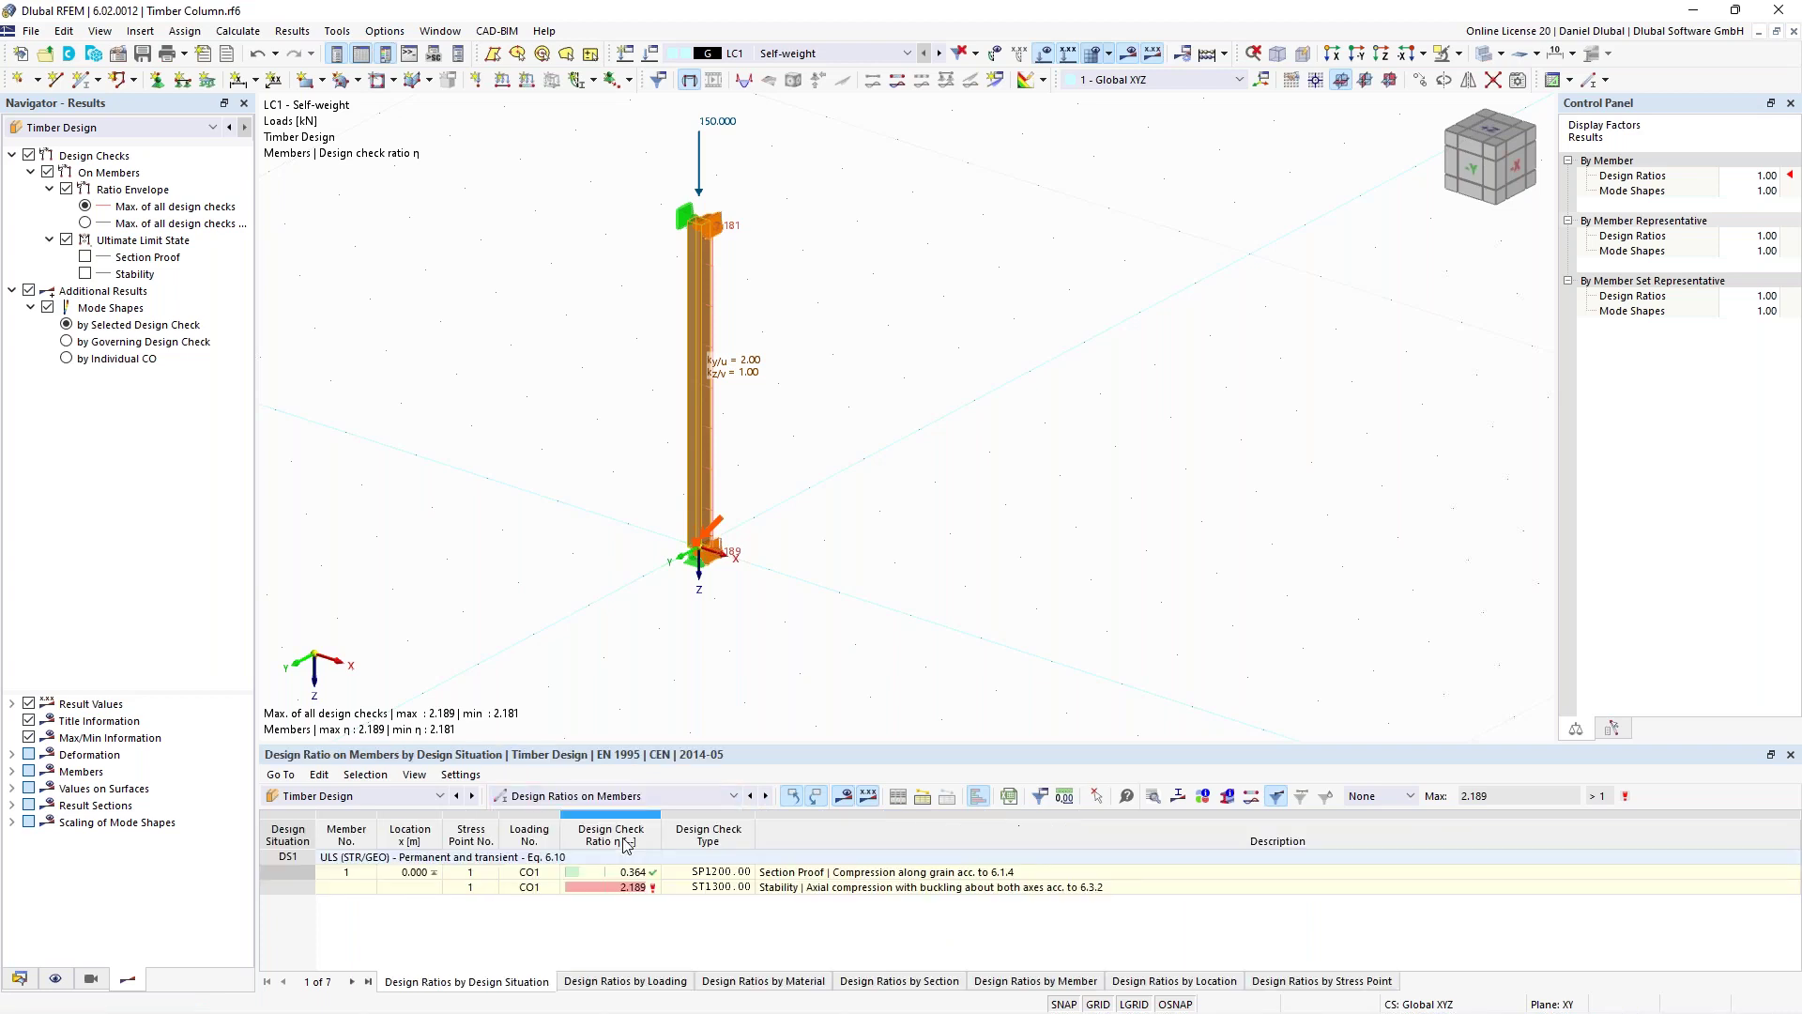
double_click(684, 887)
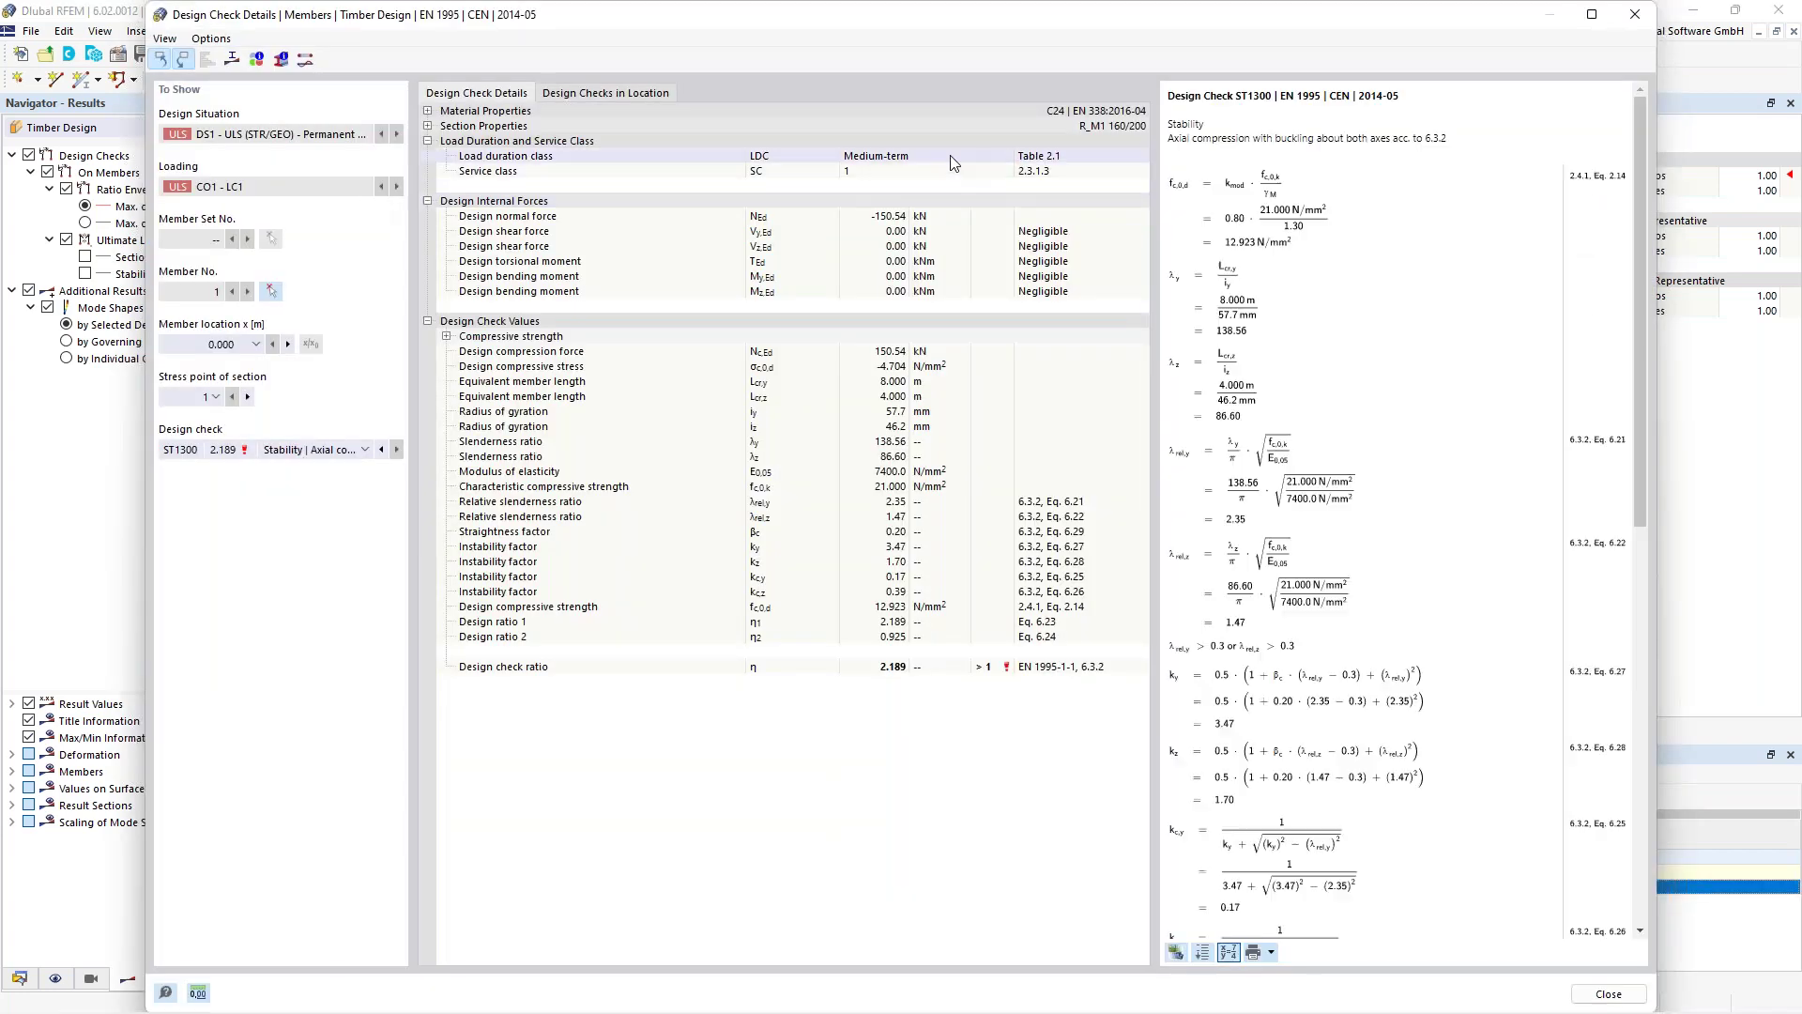
drag(1639, 267, 1629, 324)
scroll(1319, 130, up, 1)
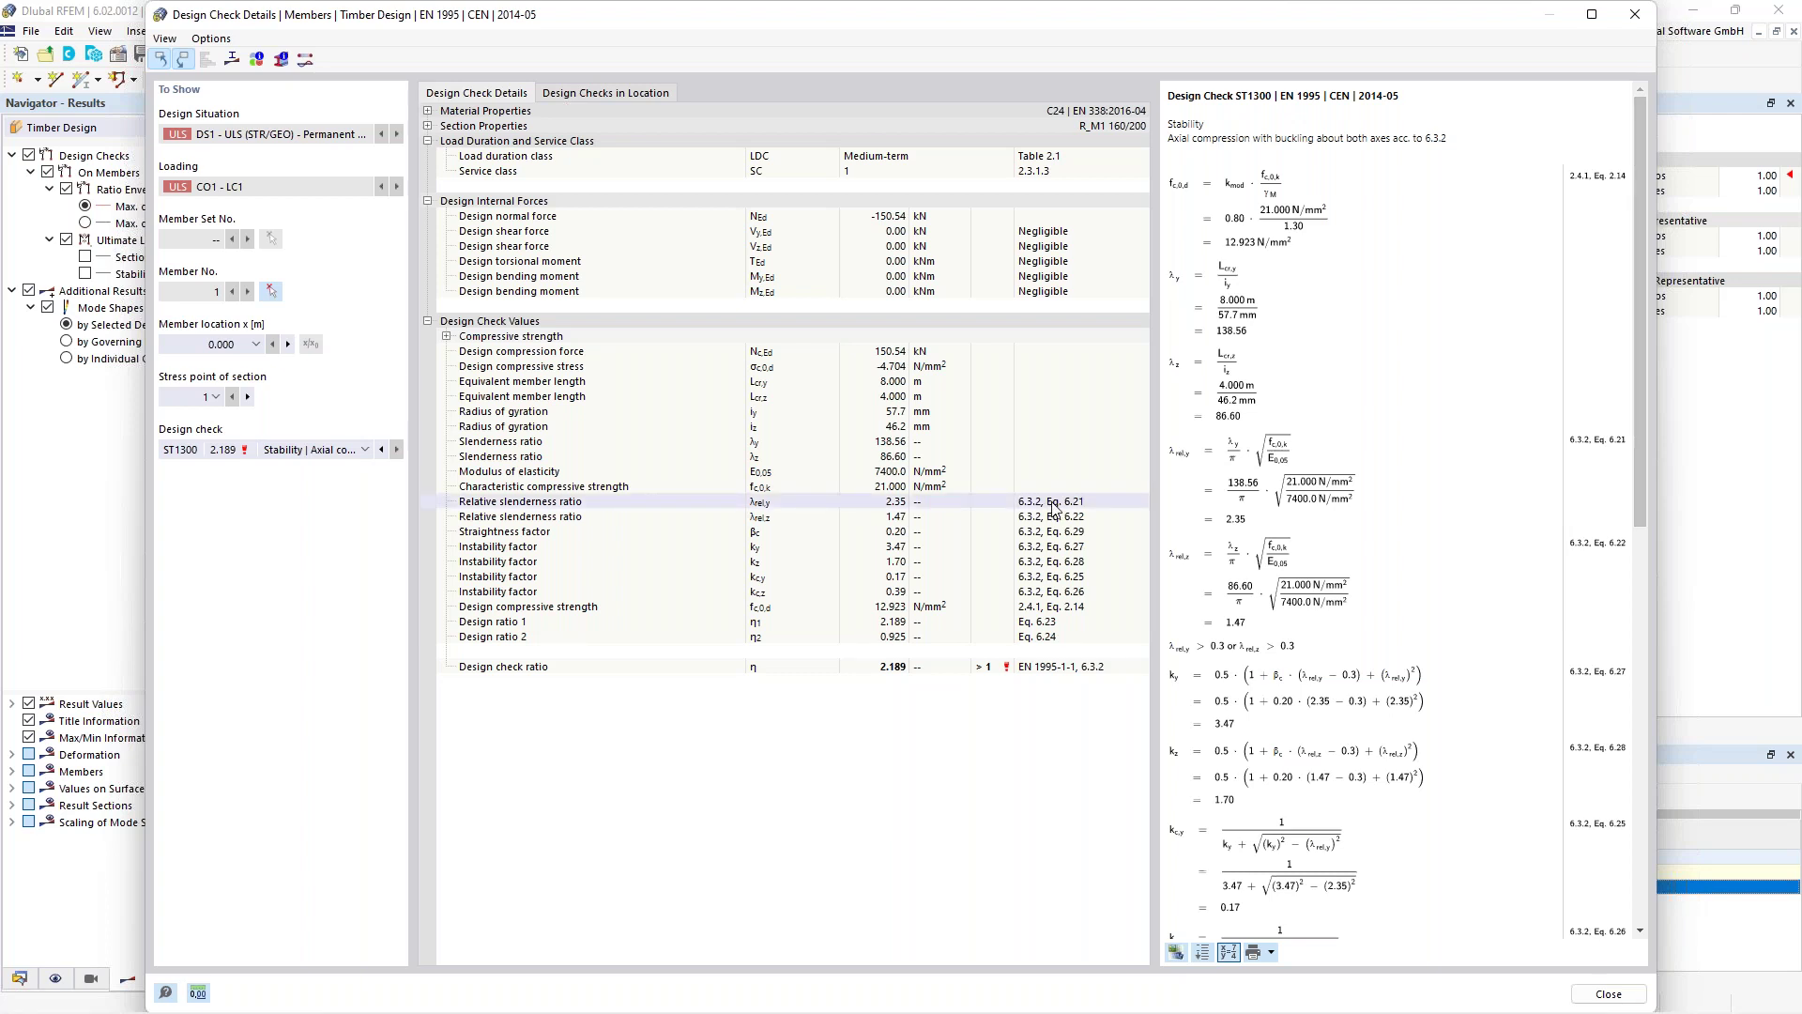
drag(1642, 312, 1637, 406)
scroll(1232, 615, down, 4)
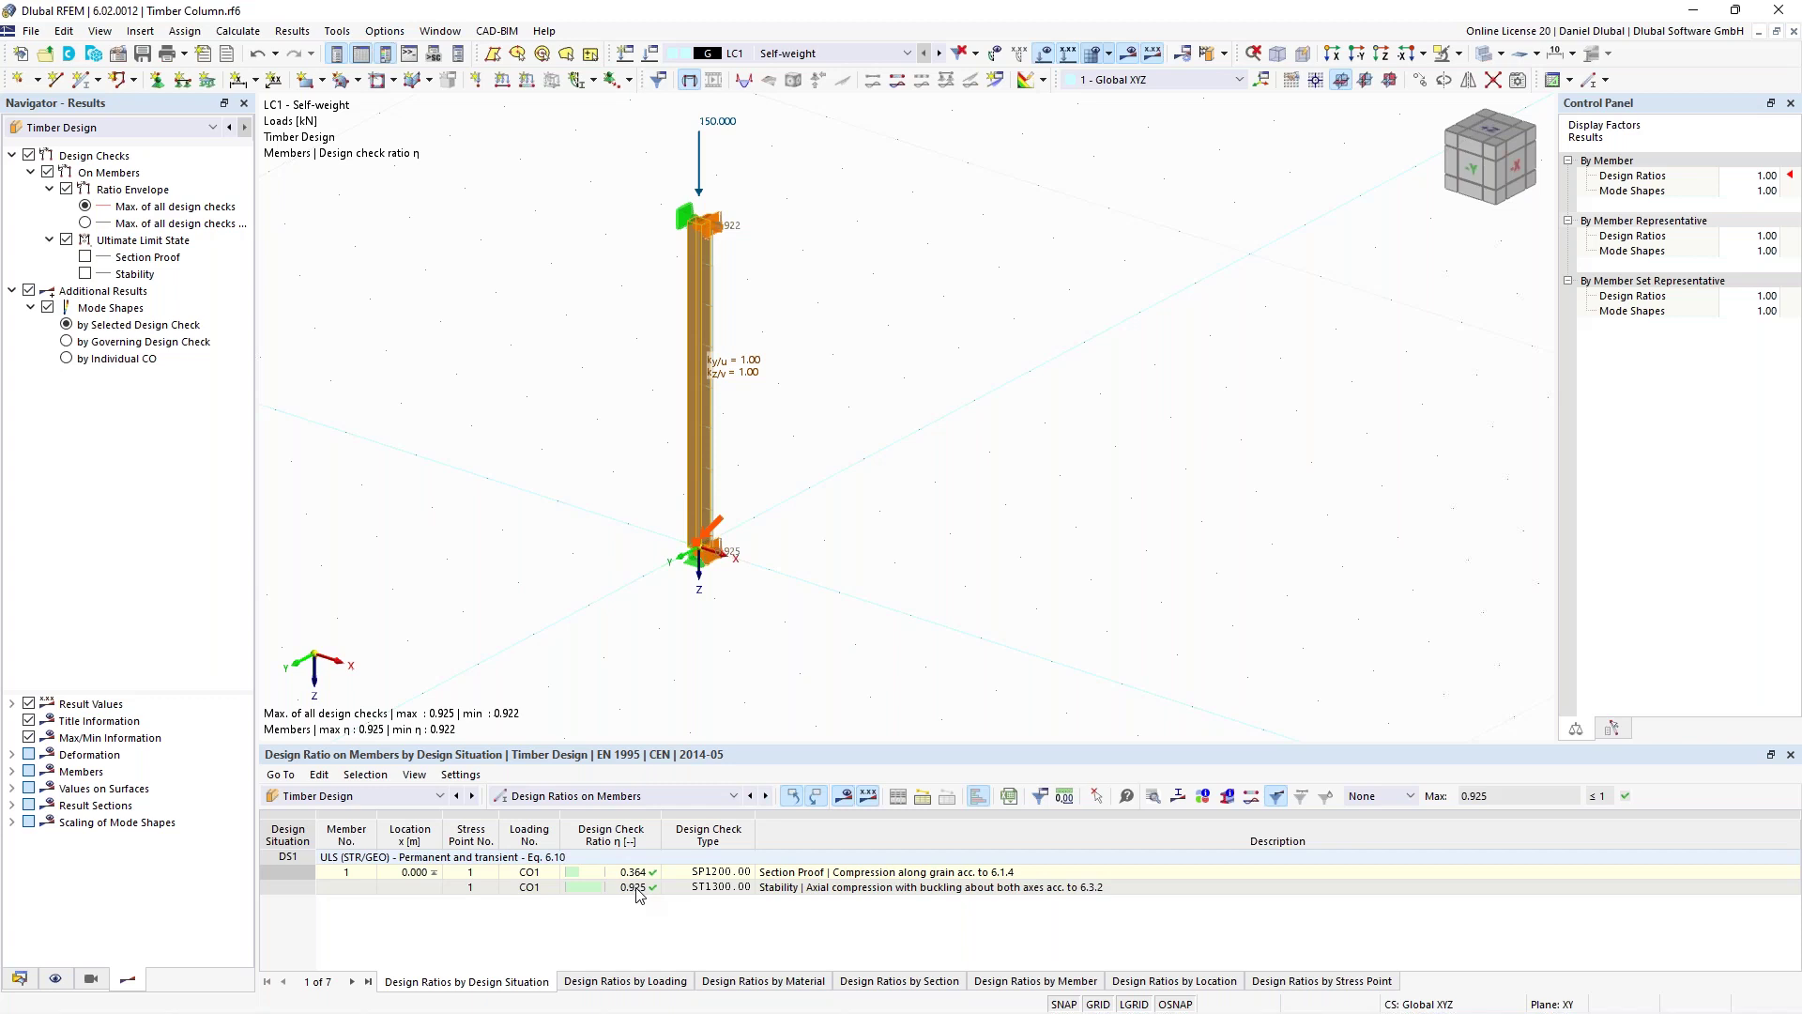
Look through the service class options of the column member, trying 2 - Moist and returning to 1 - Dry.
click(637, 894)
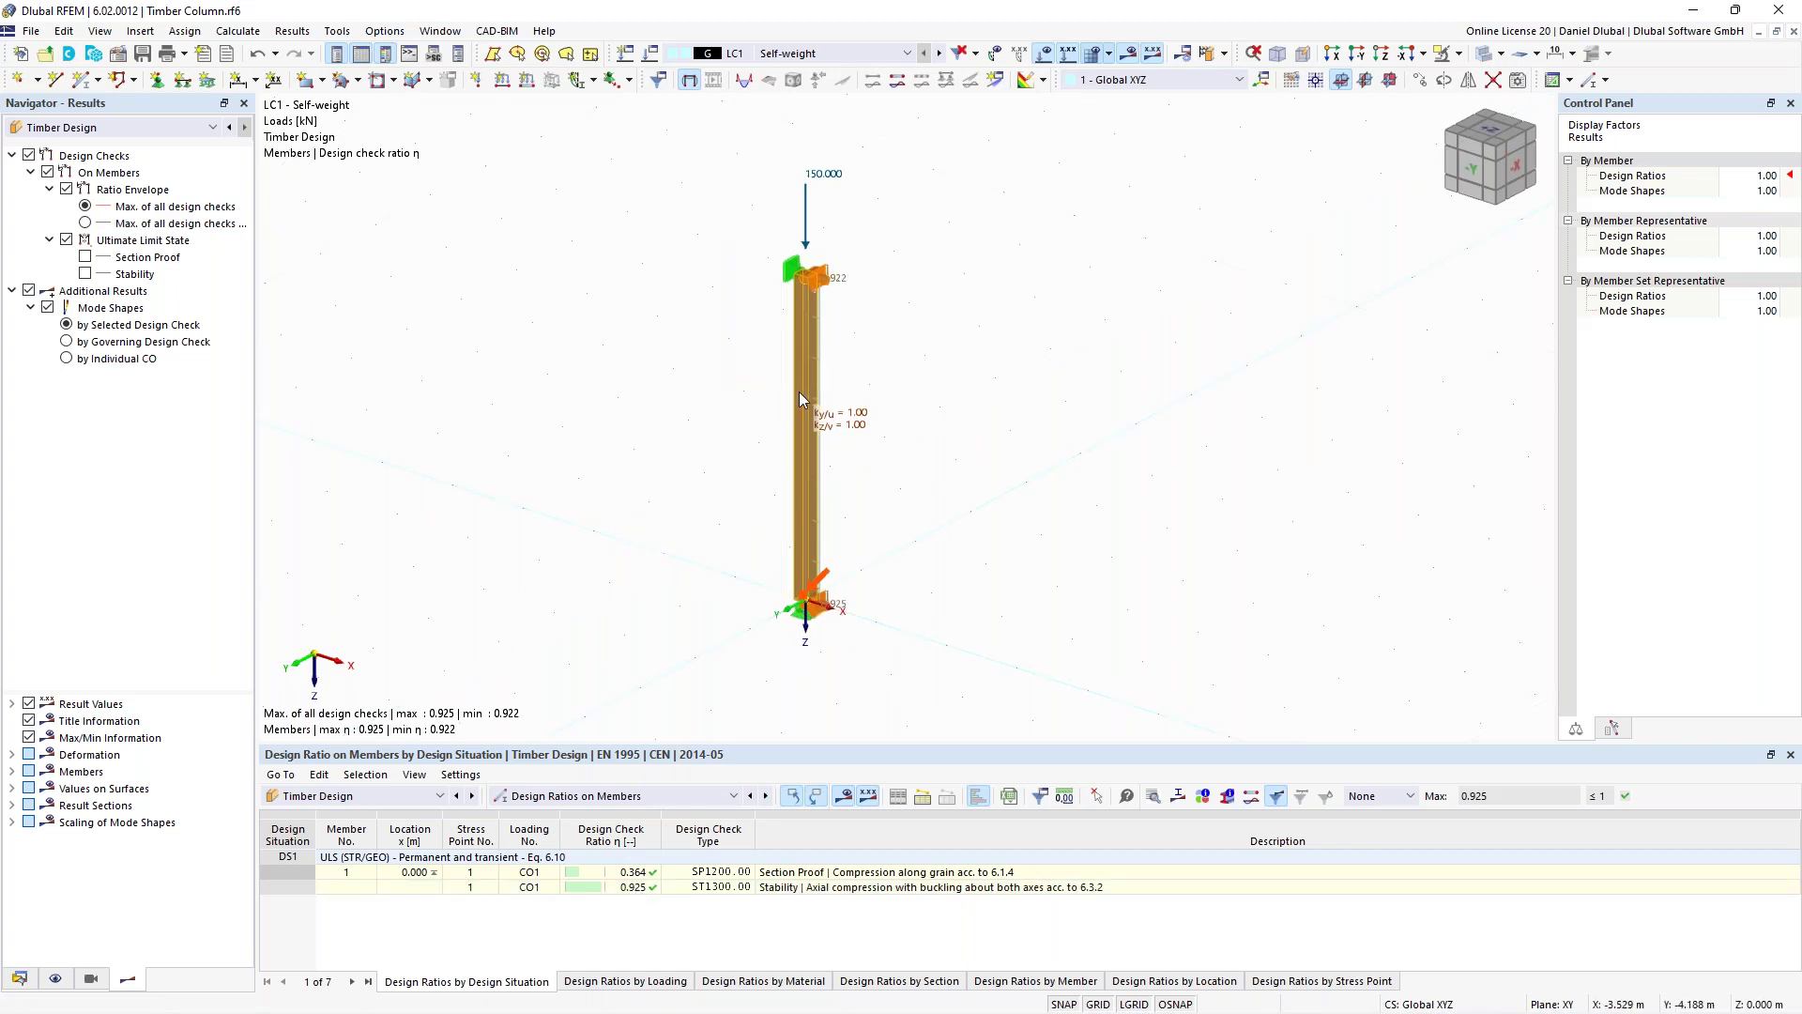
double_click(801, 390)
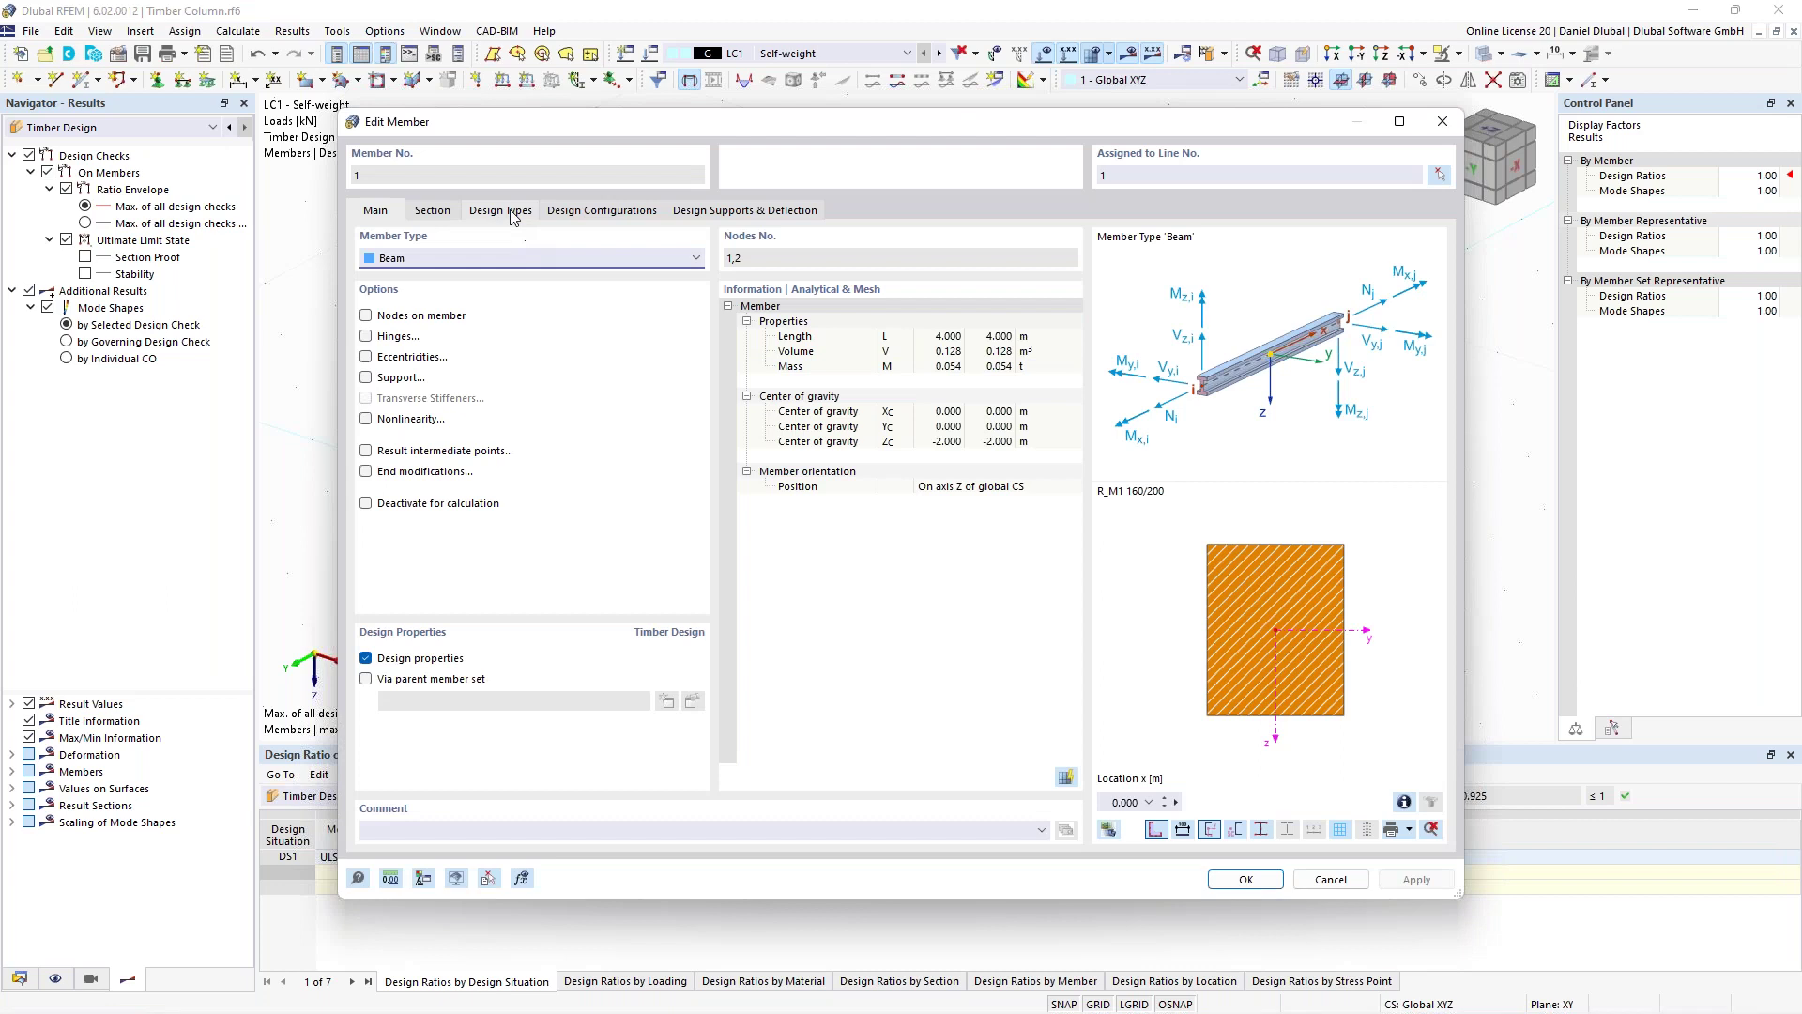
click(512, 212)
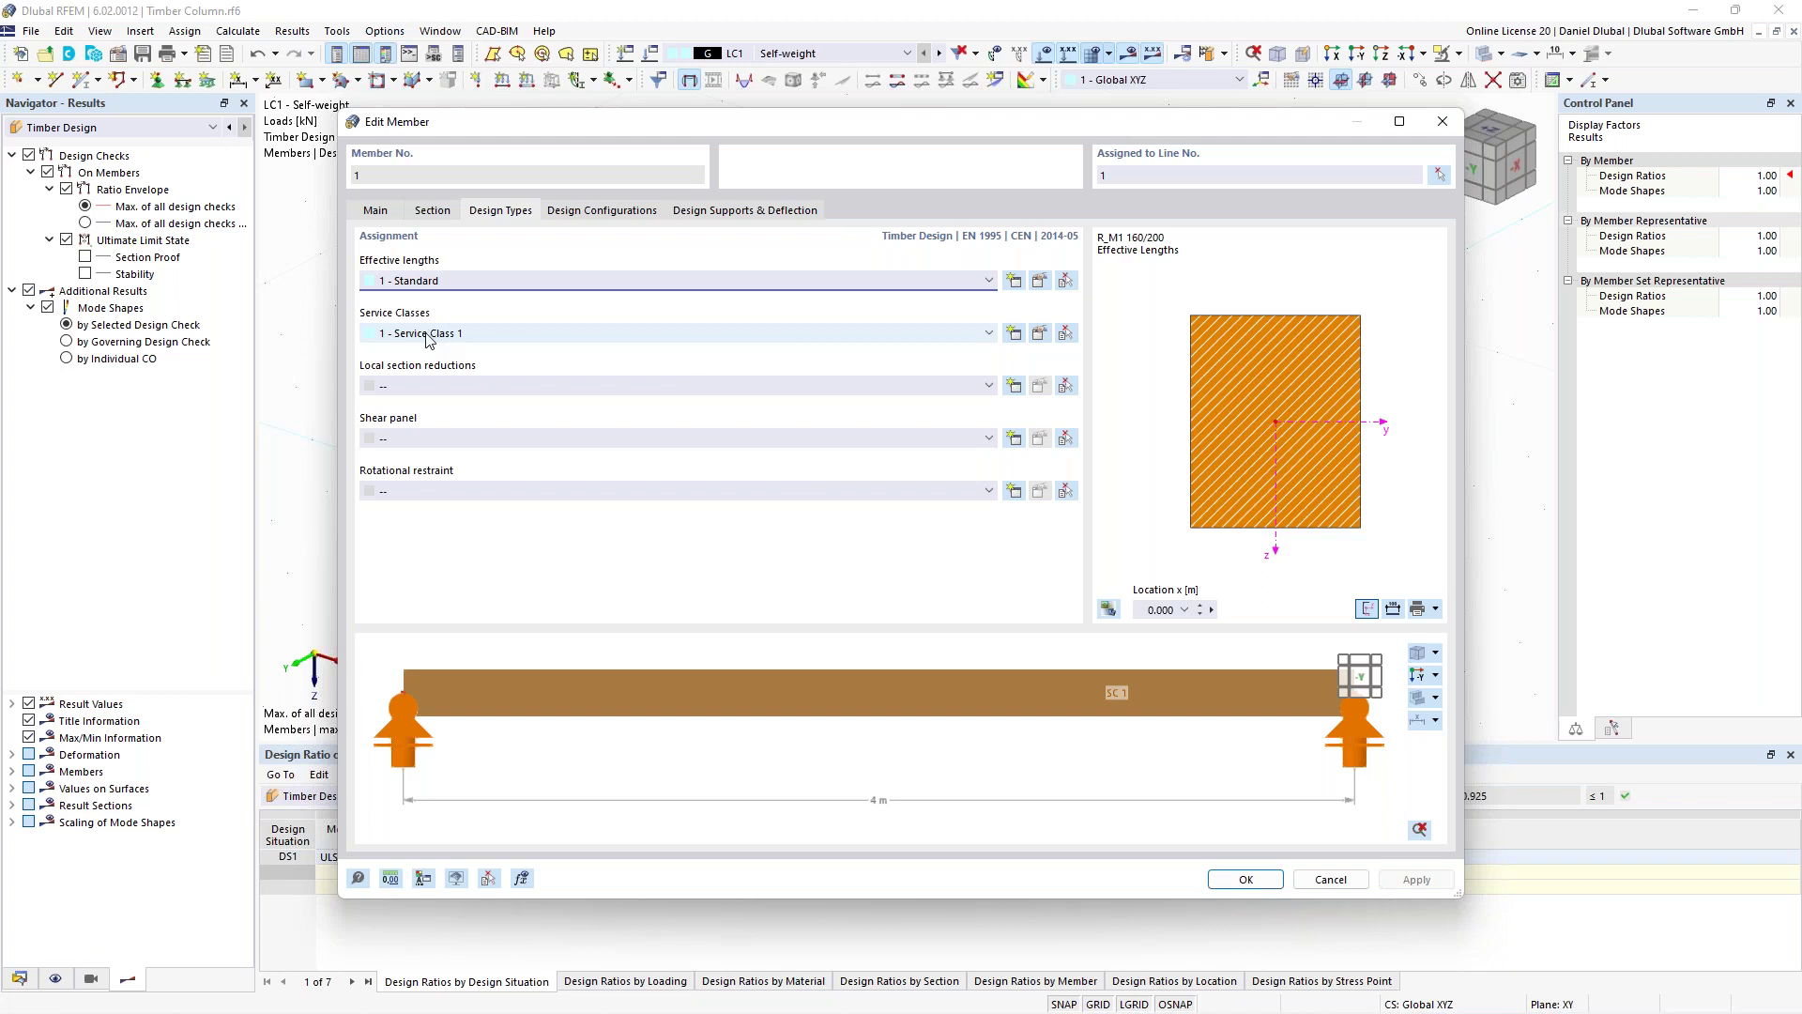
click(1040, 334)
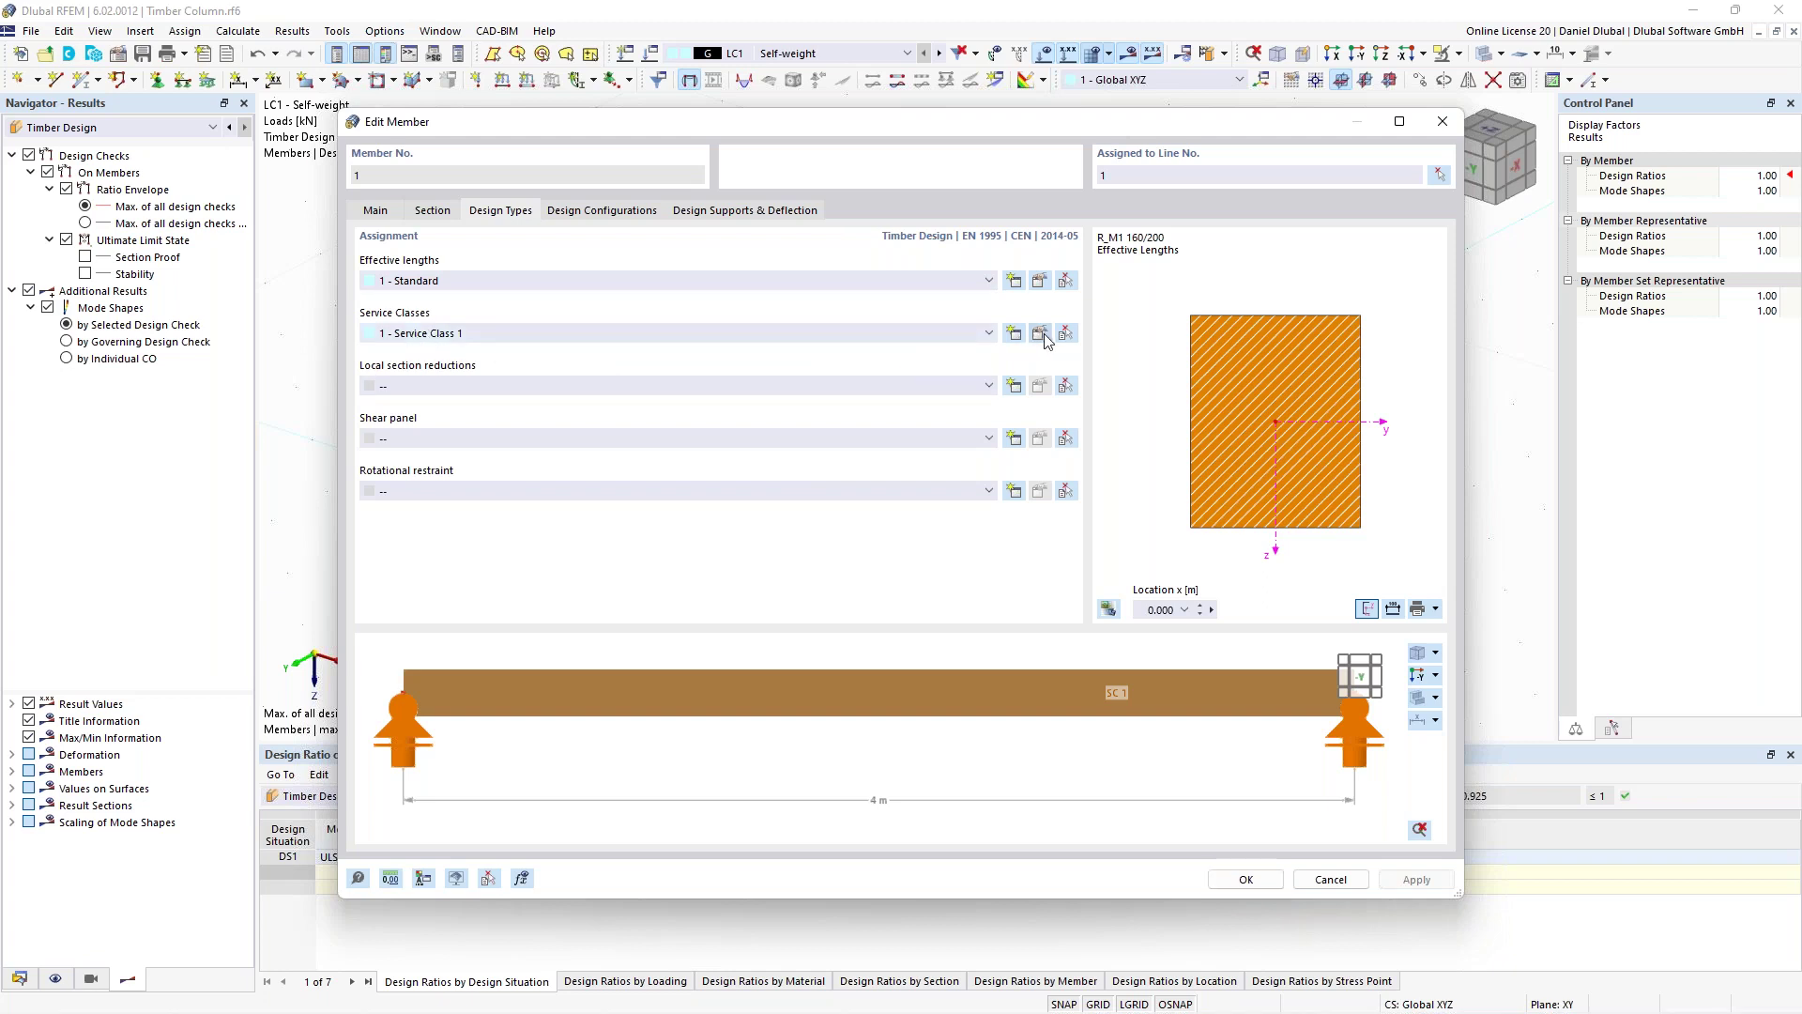
click(643, 289)
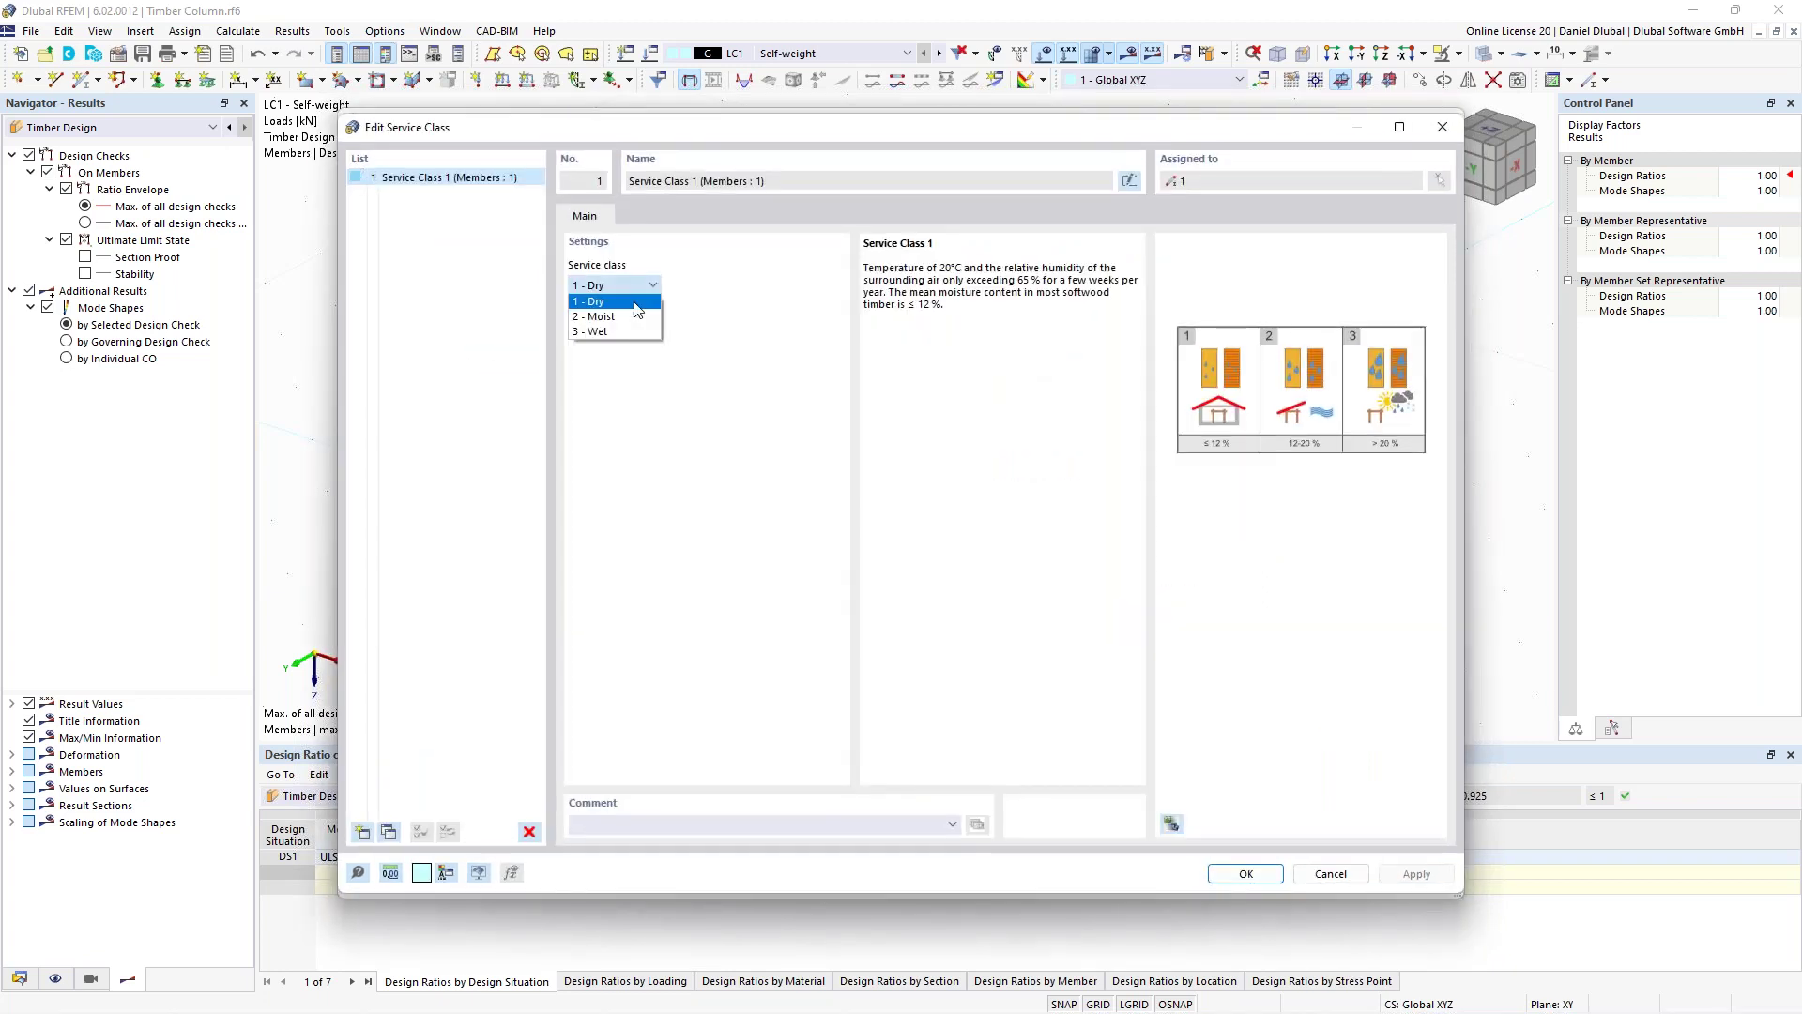
click(687, 310)
click(606, 288)
click(608, 317)
click(622, 286)
click(592, 302)
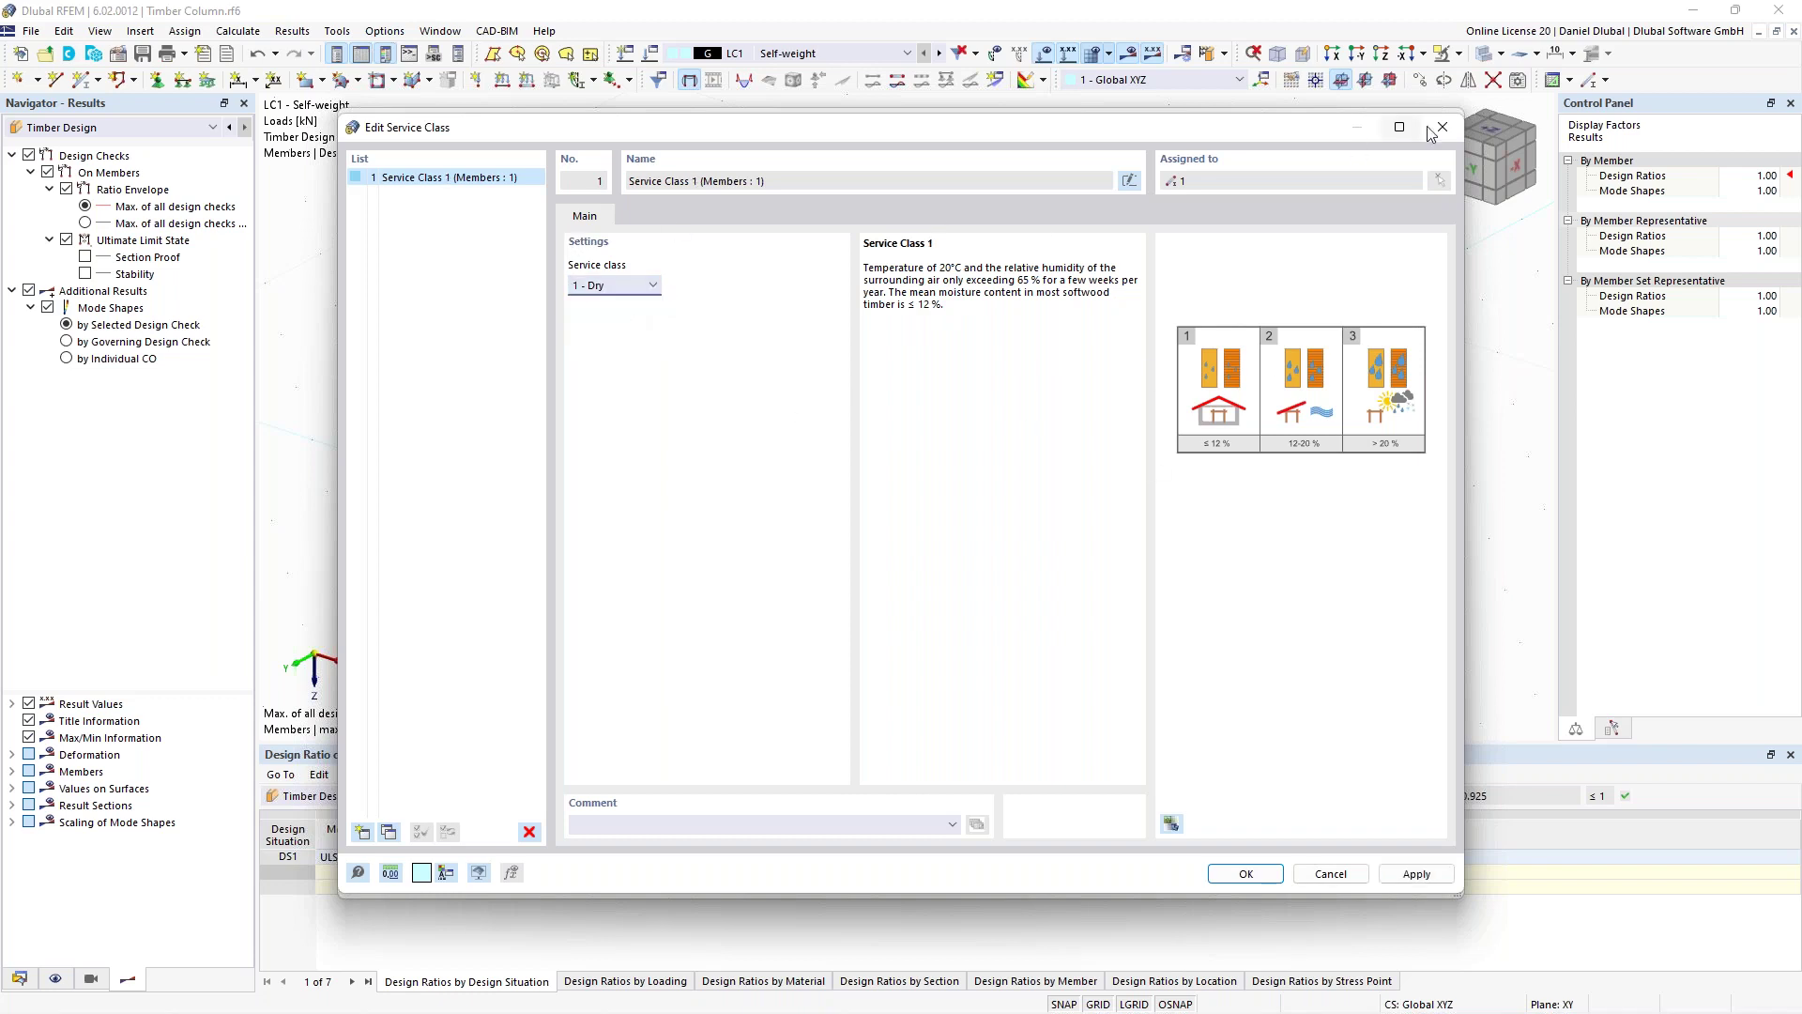
click(1434, 133)
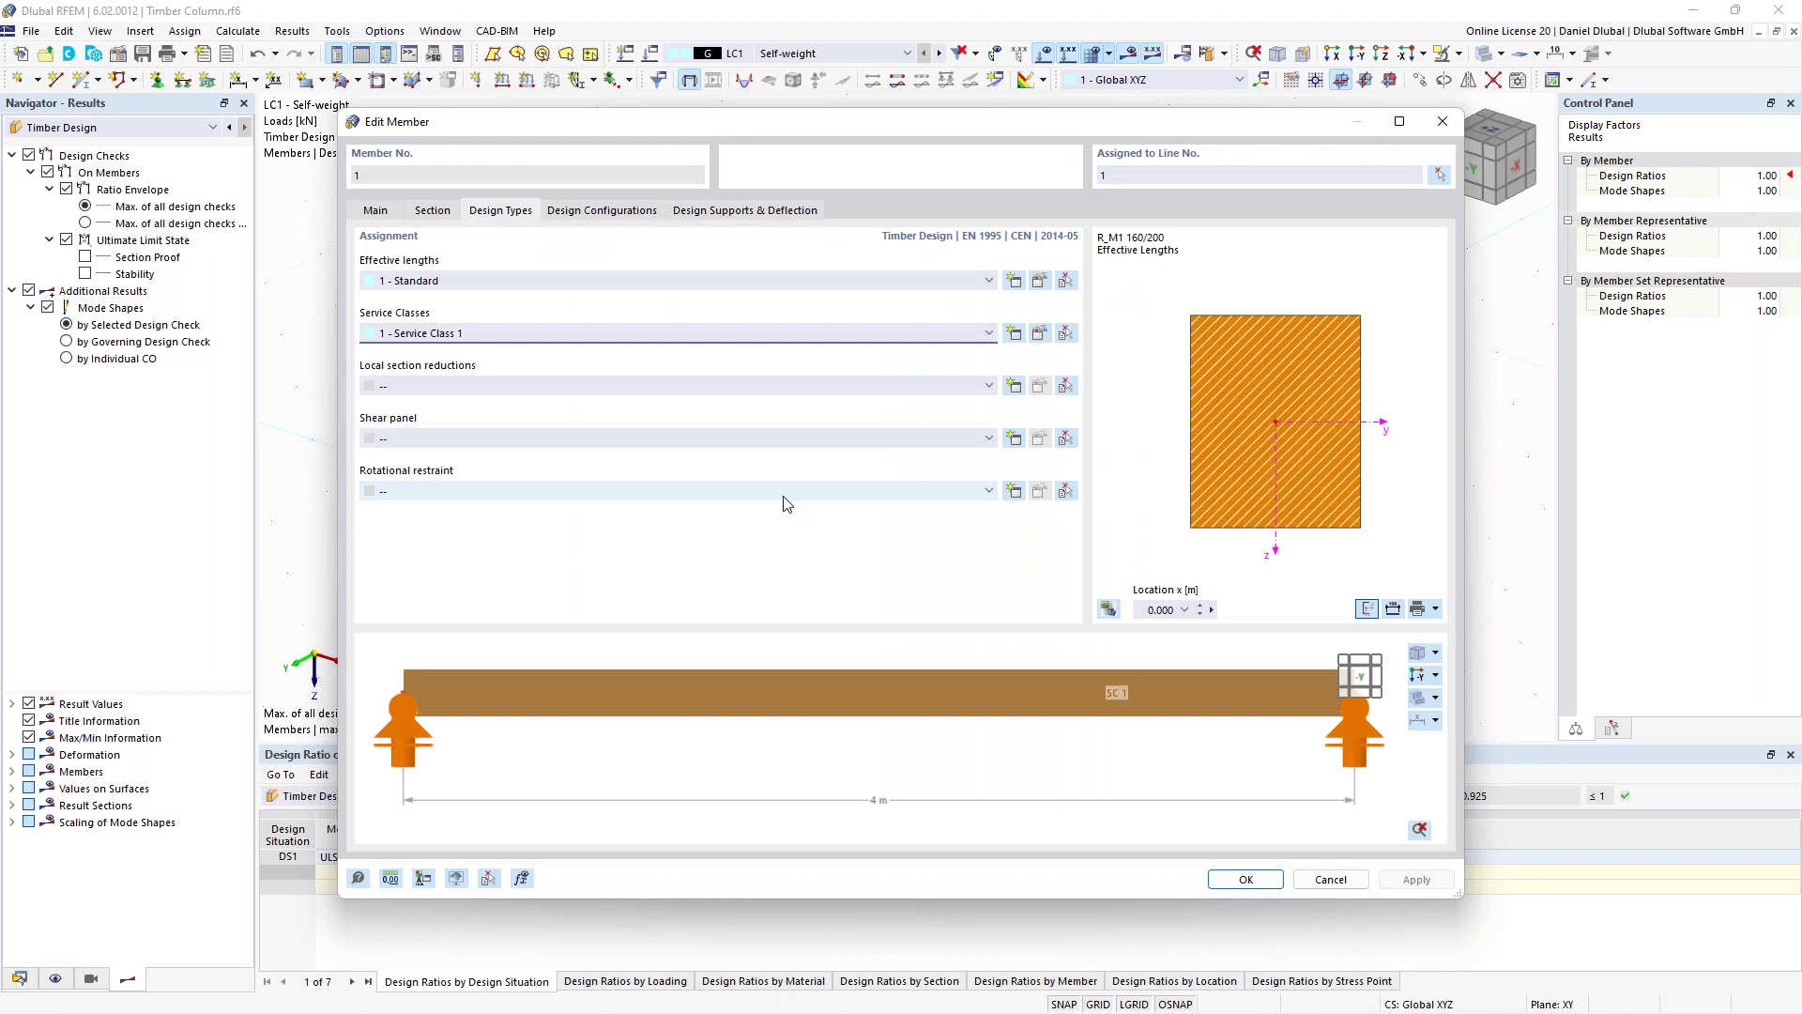
Examine the stability and main parameters of the column's default ultimate configuration, including the stiffness reduction according to DIN EN 1995-1-1.
click(602, 210)
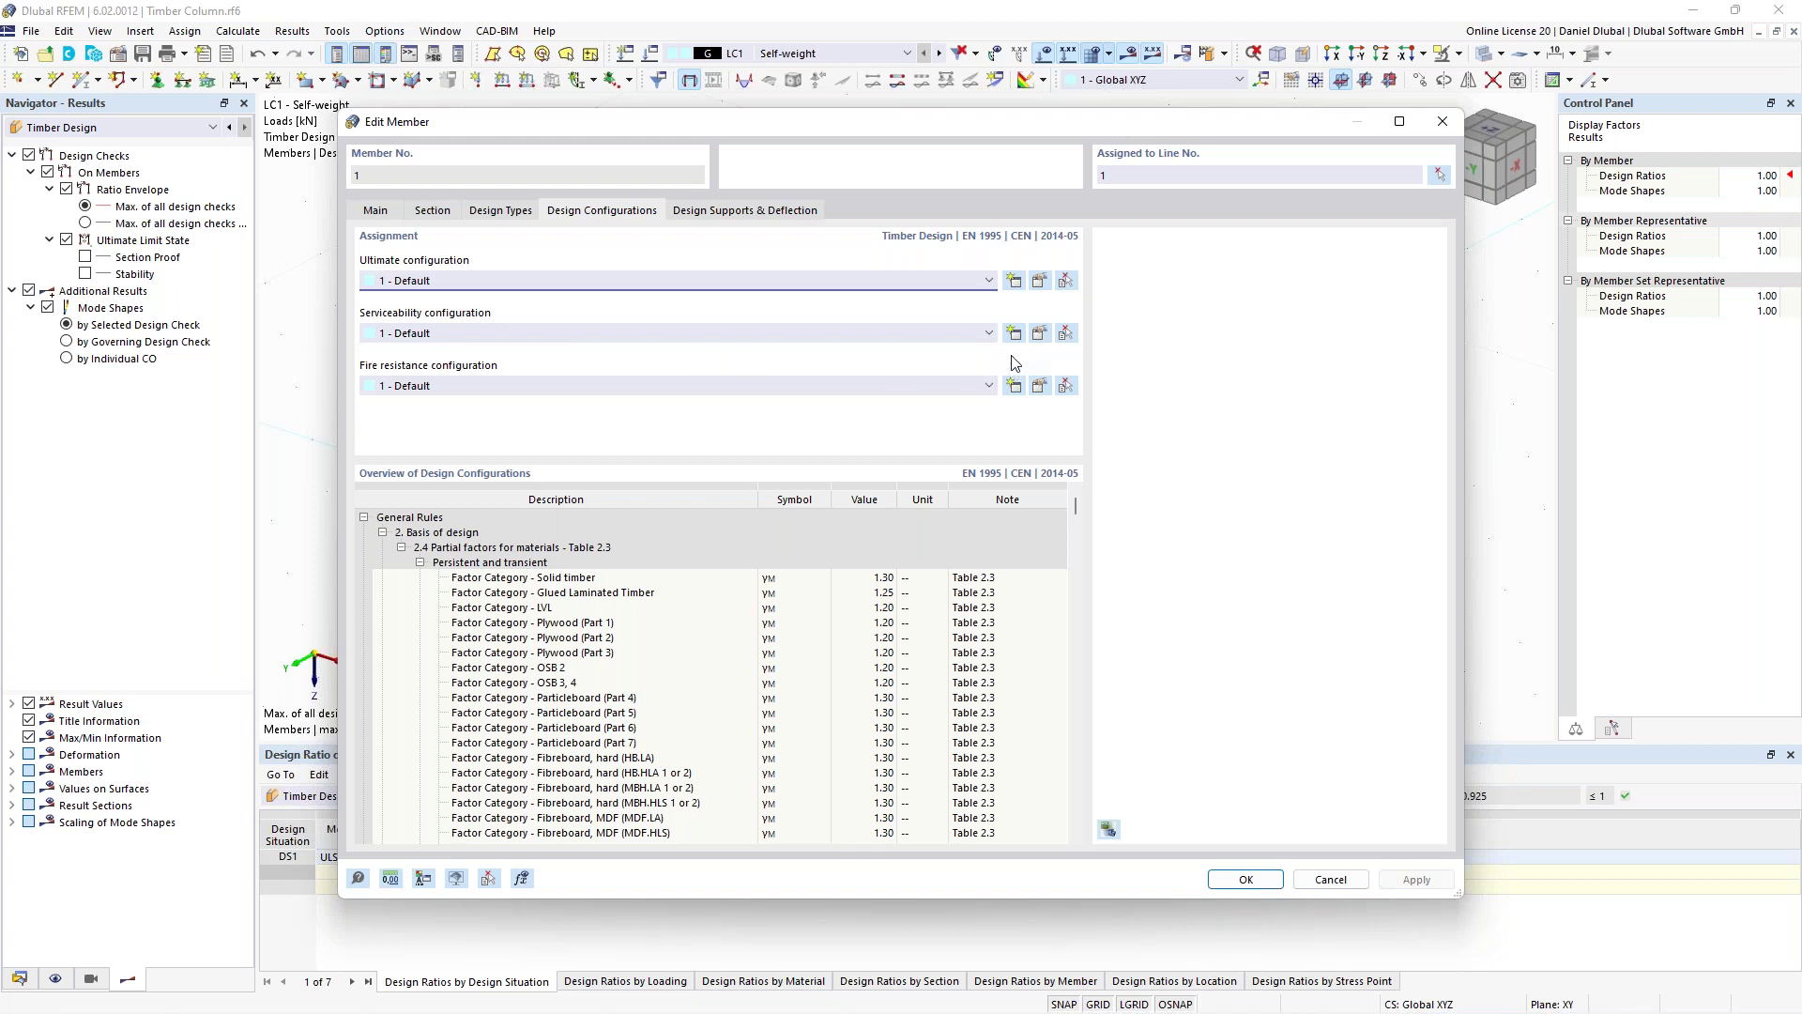
click(1042, 285)
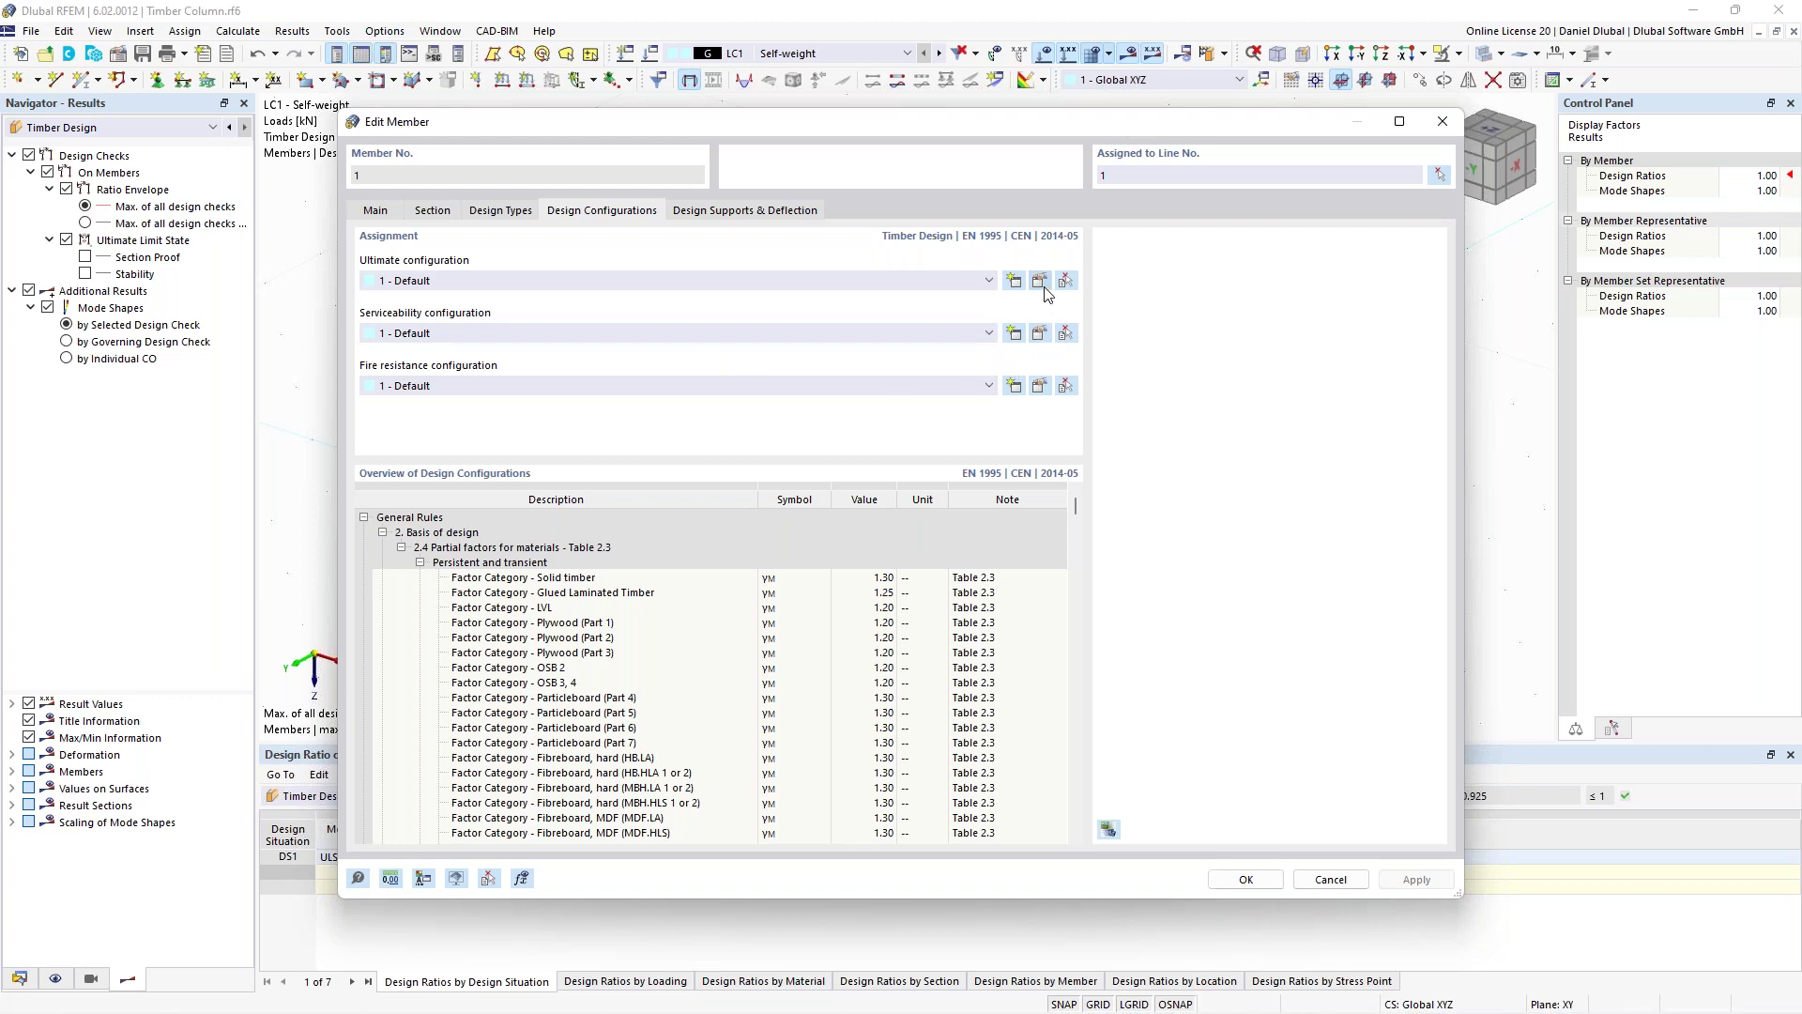
click(589, 150)
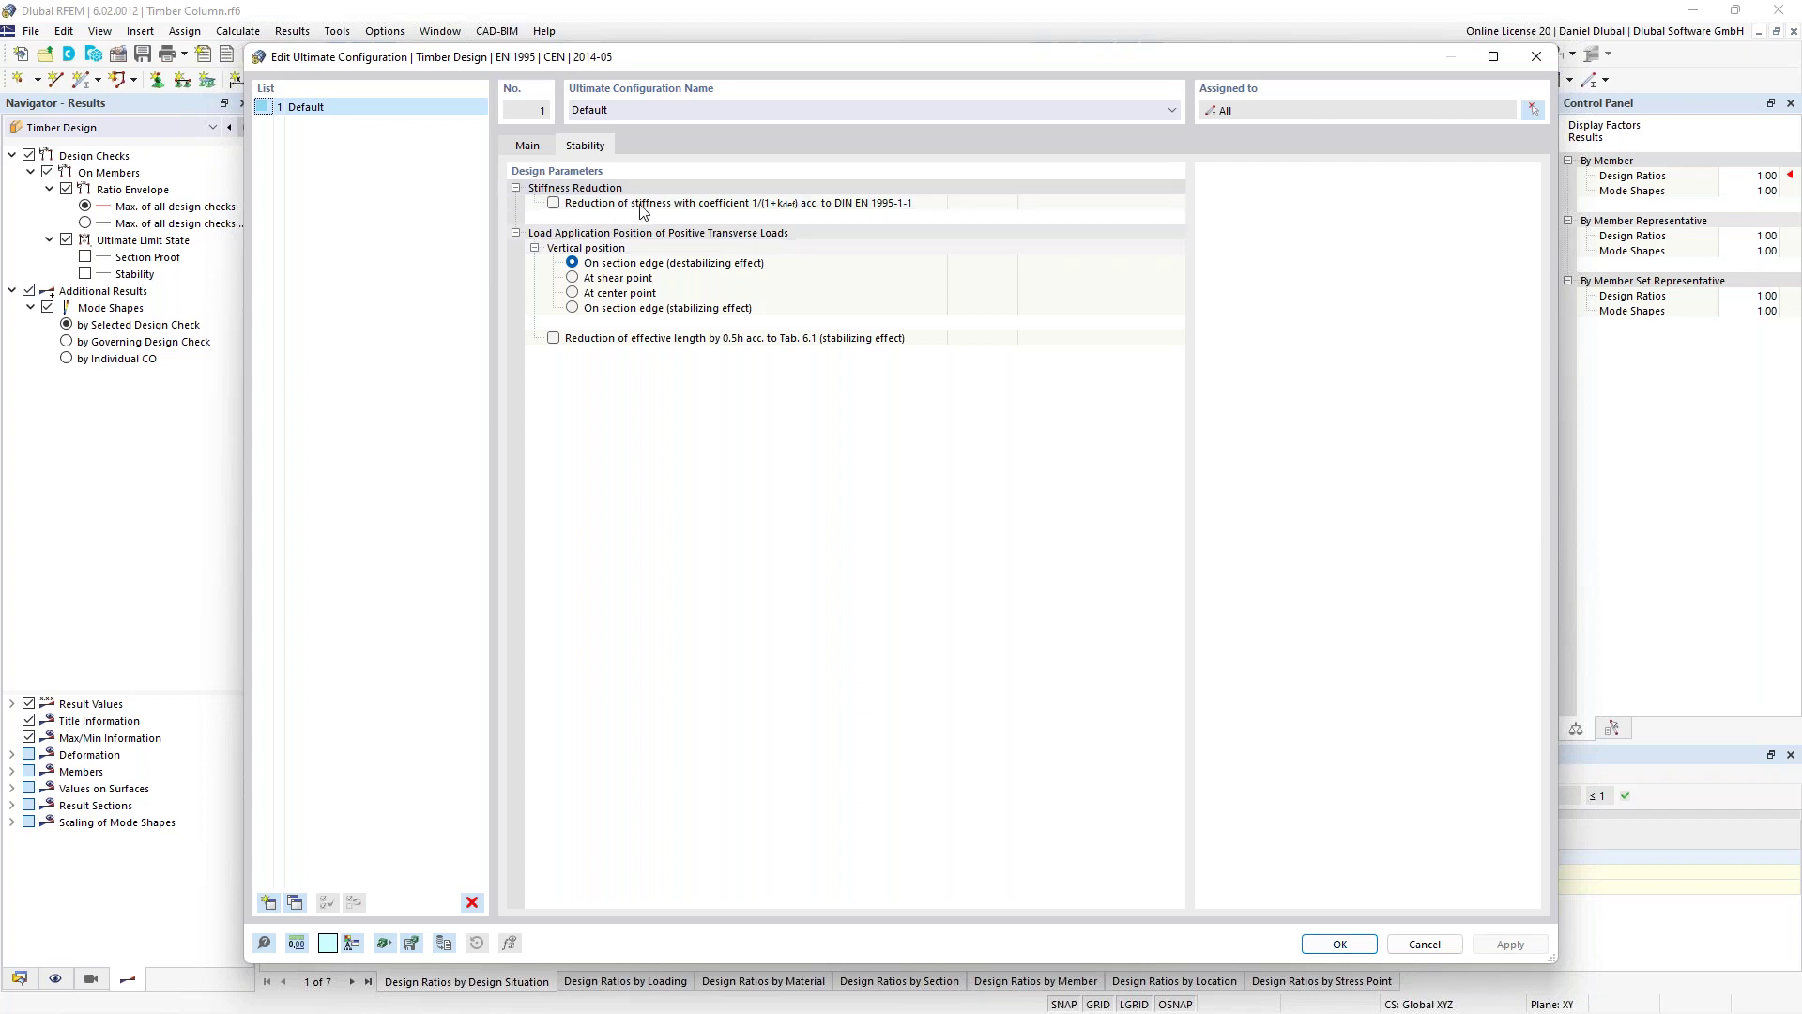
click(801, 203)
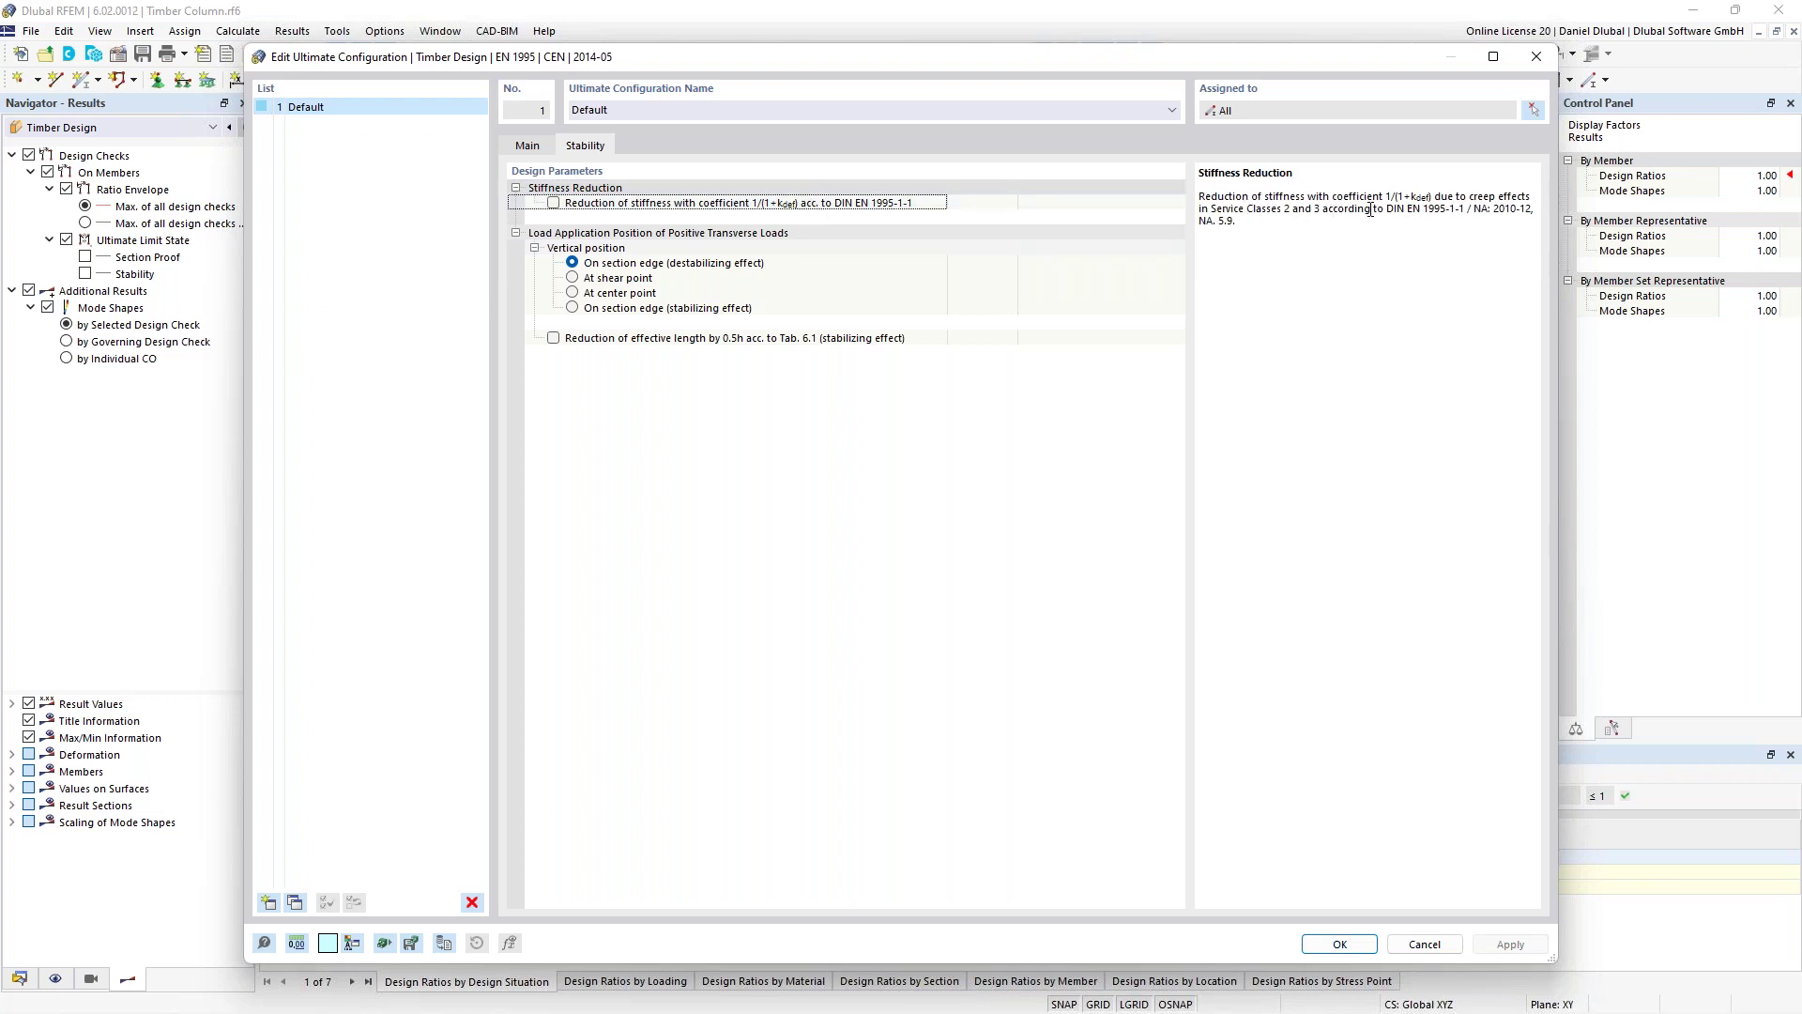
drag(1327, 213, 1237, 222)
click(529, 148)
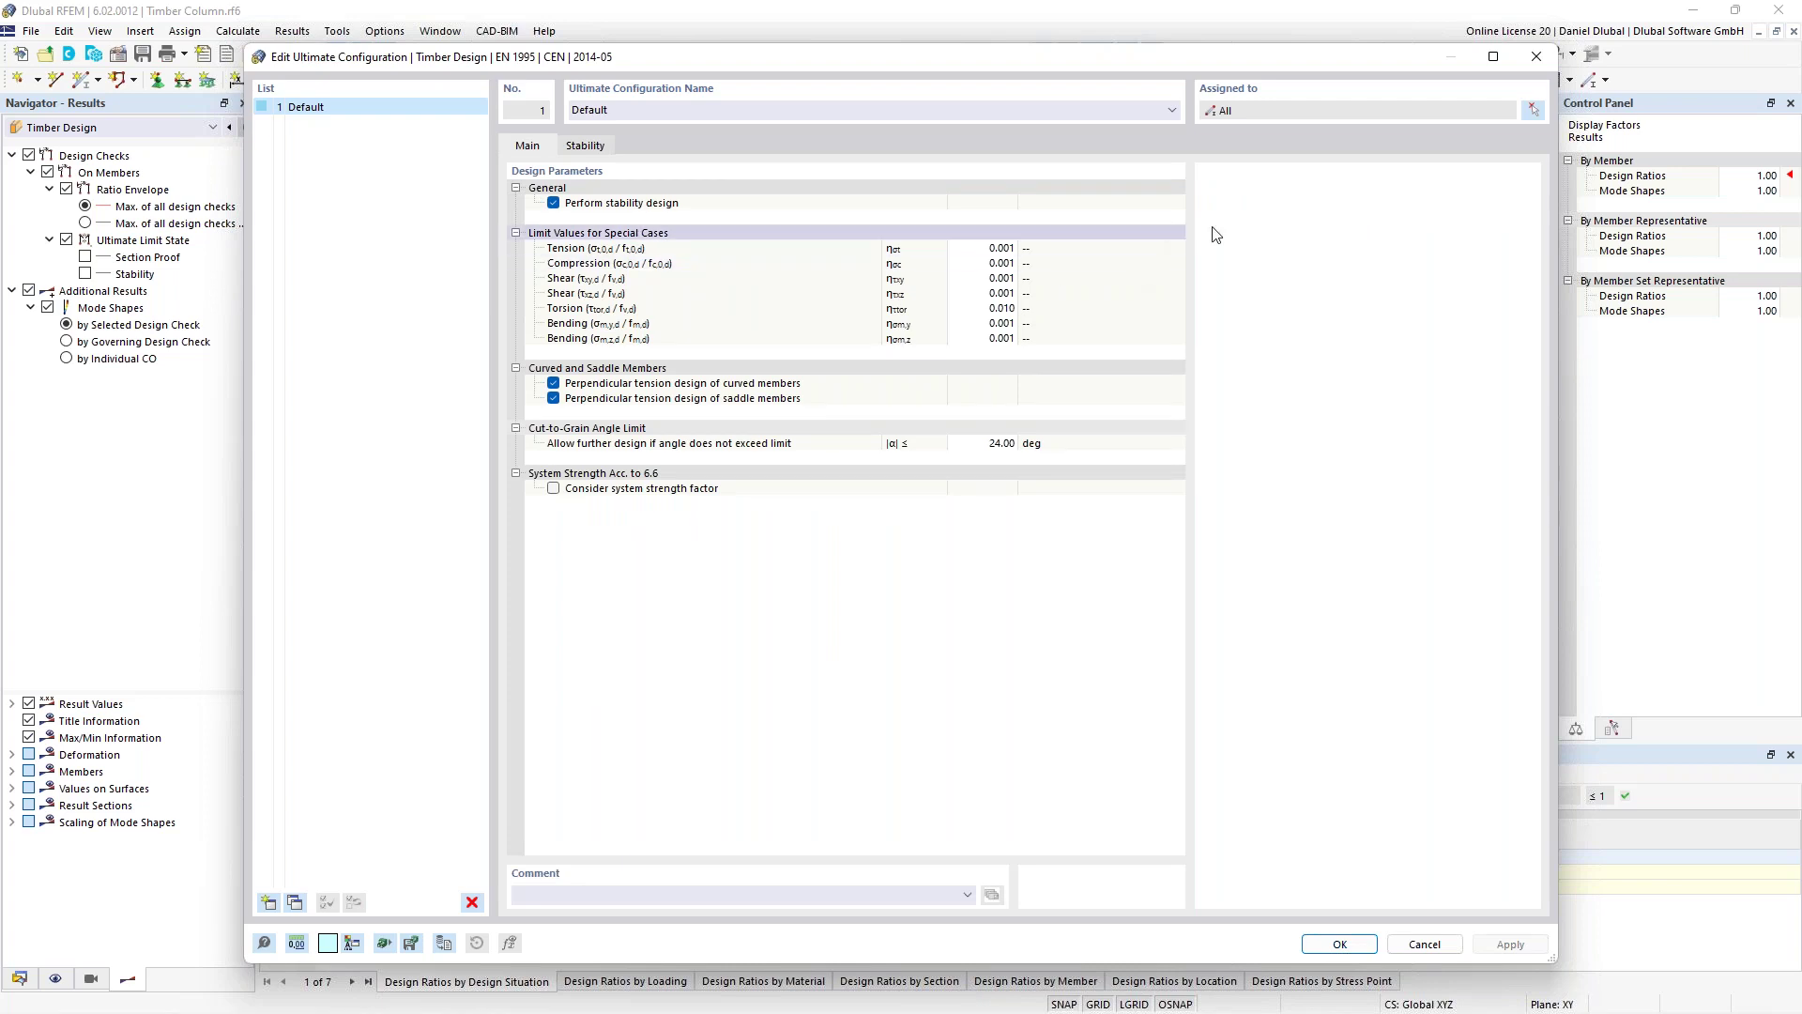
click(1537, 57)
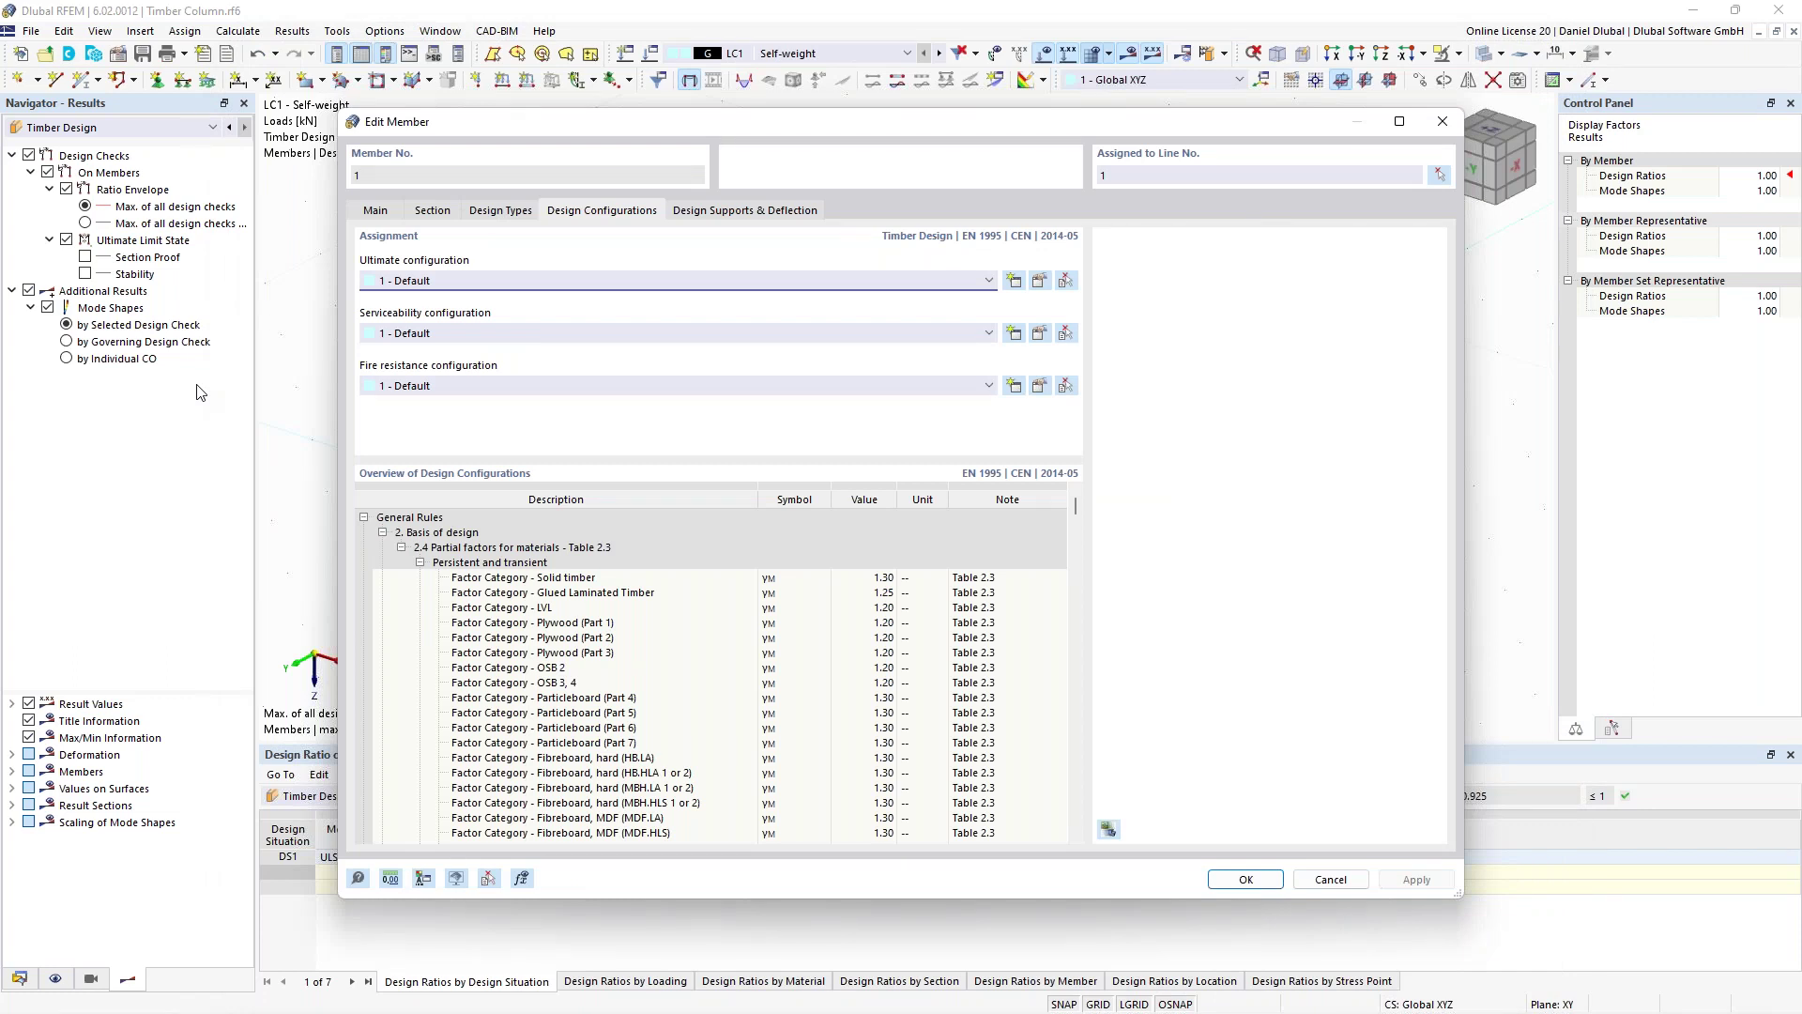
key(Escape)
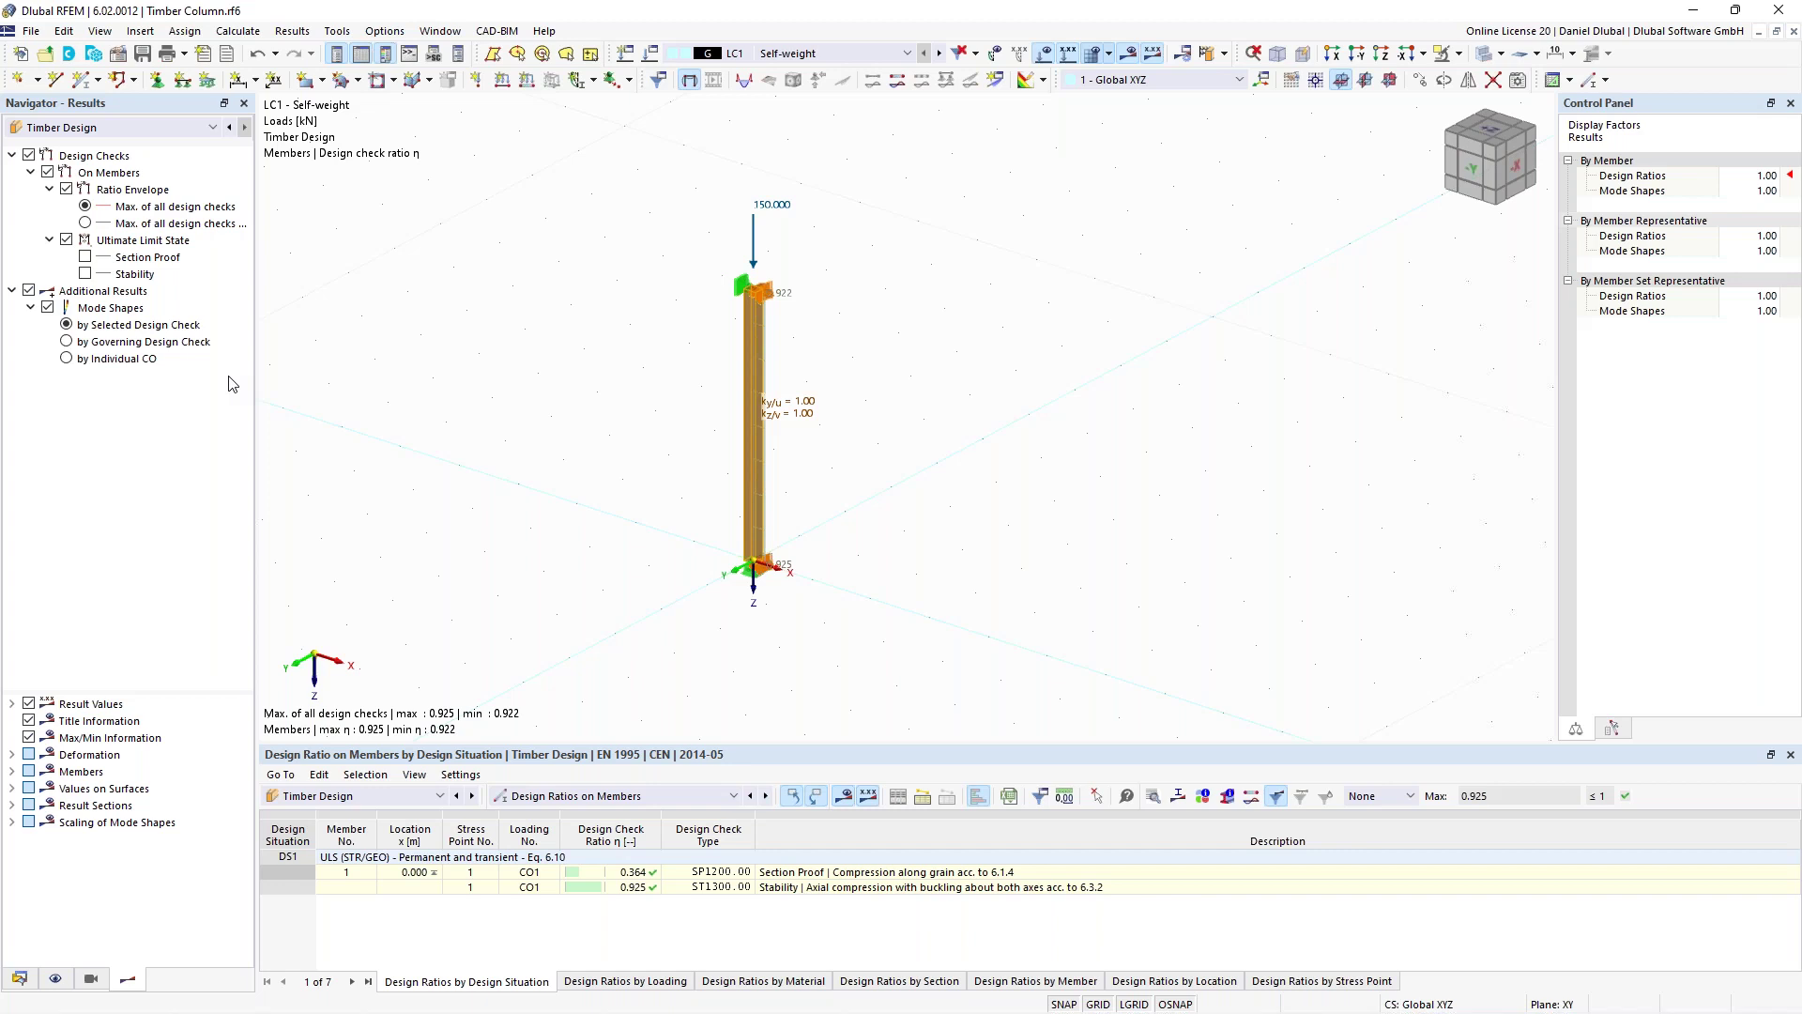
Switch to the open model 02_Design Supports_Start.rf6 and show its beam grid from the side of the main cross beam.
click(440, 31)
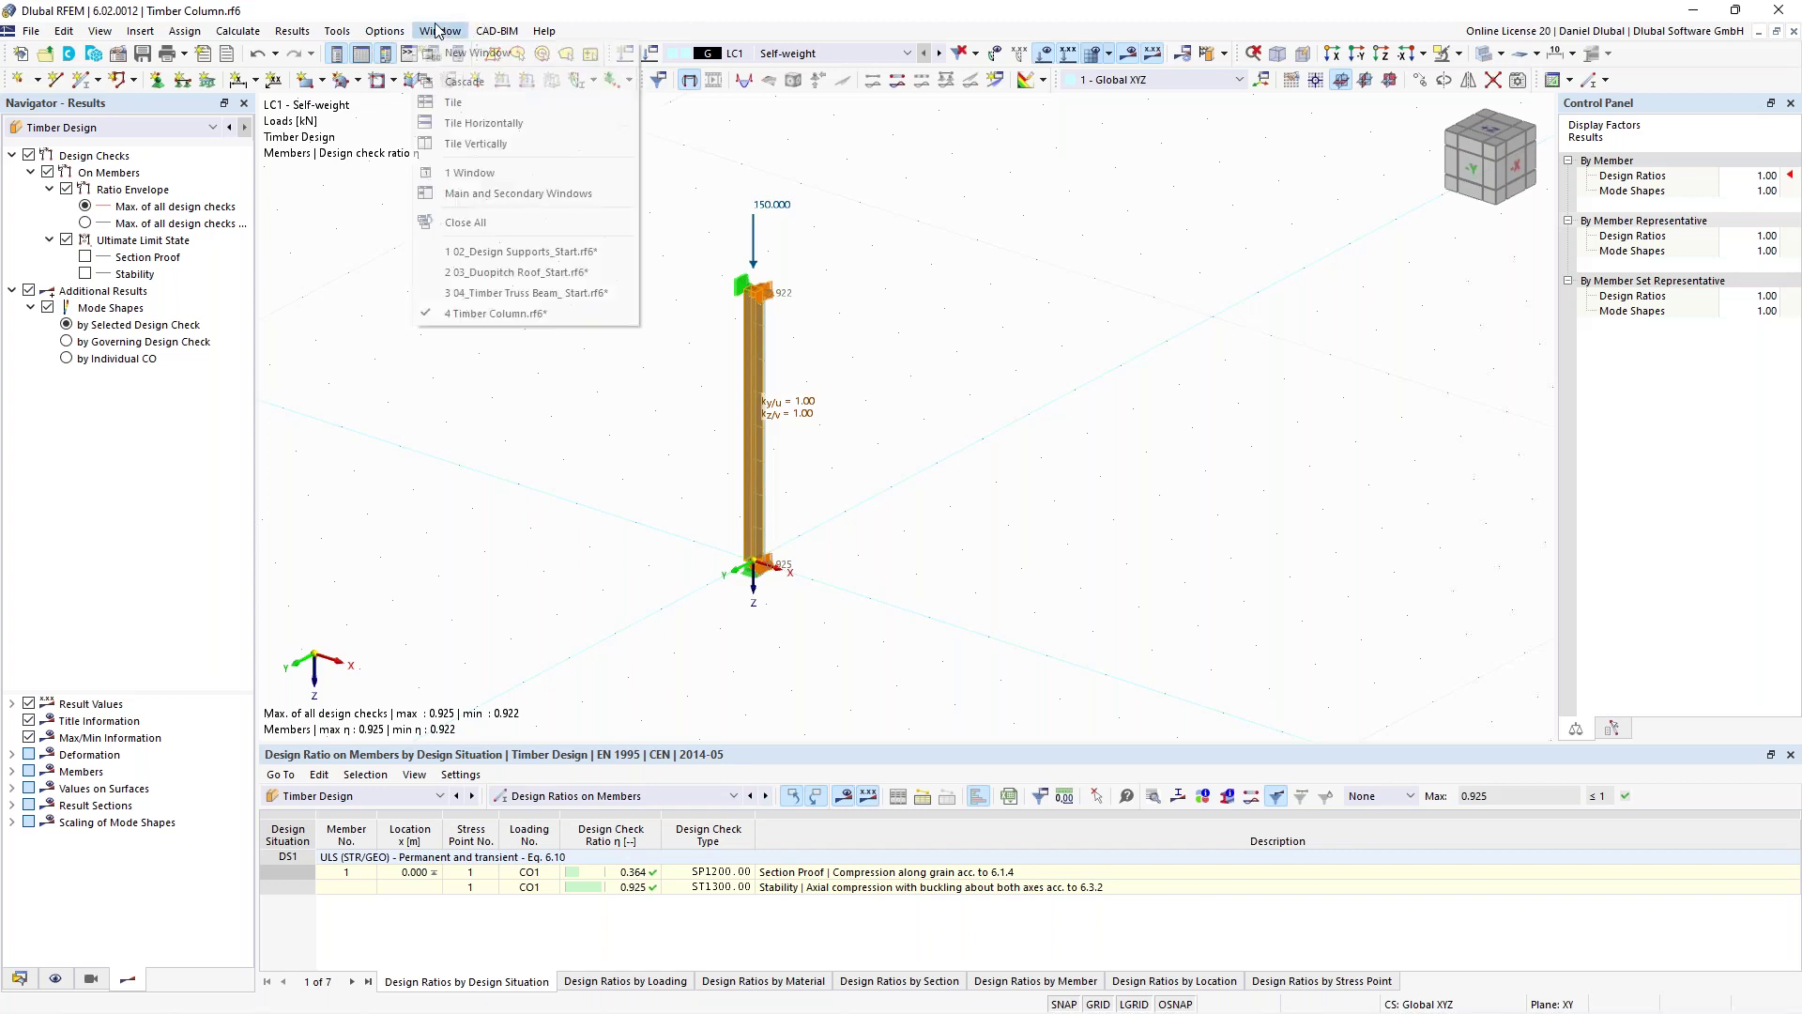
click(521, 252)
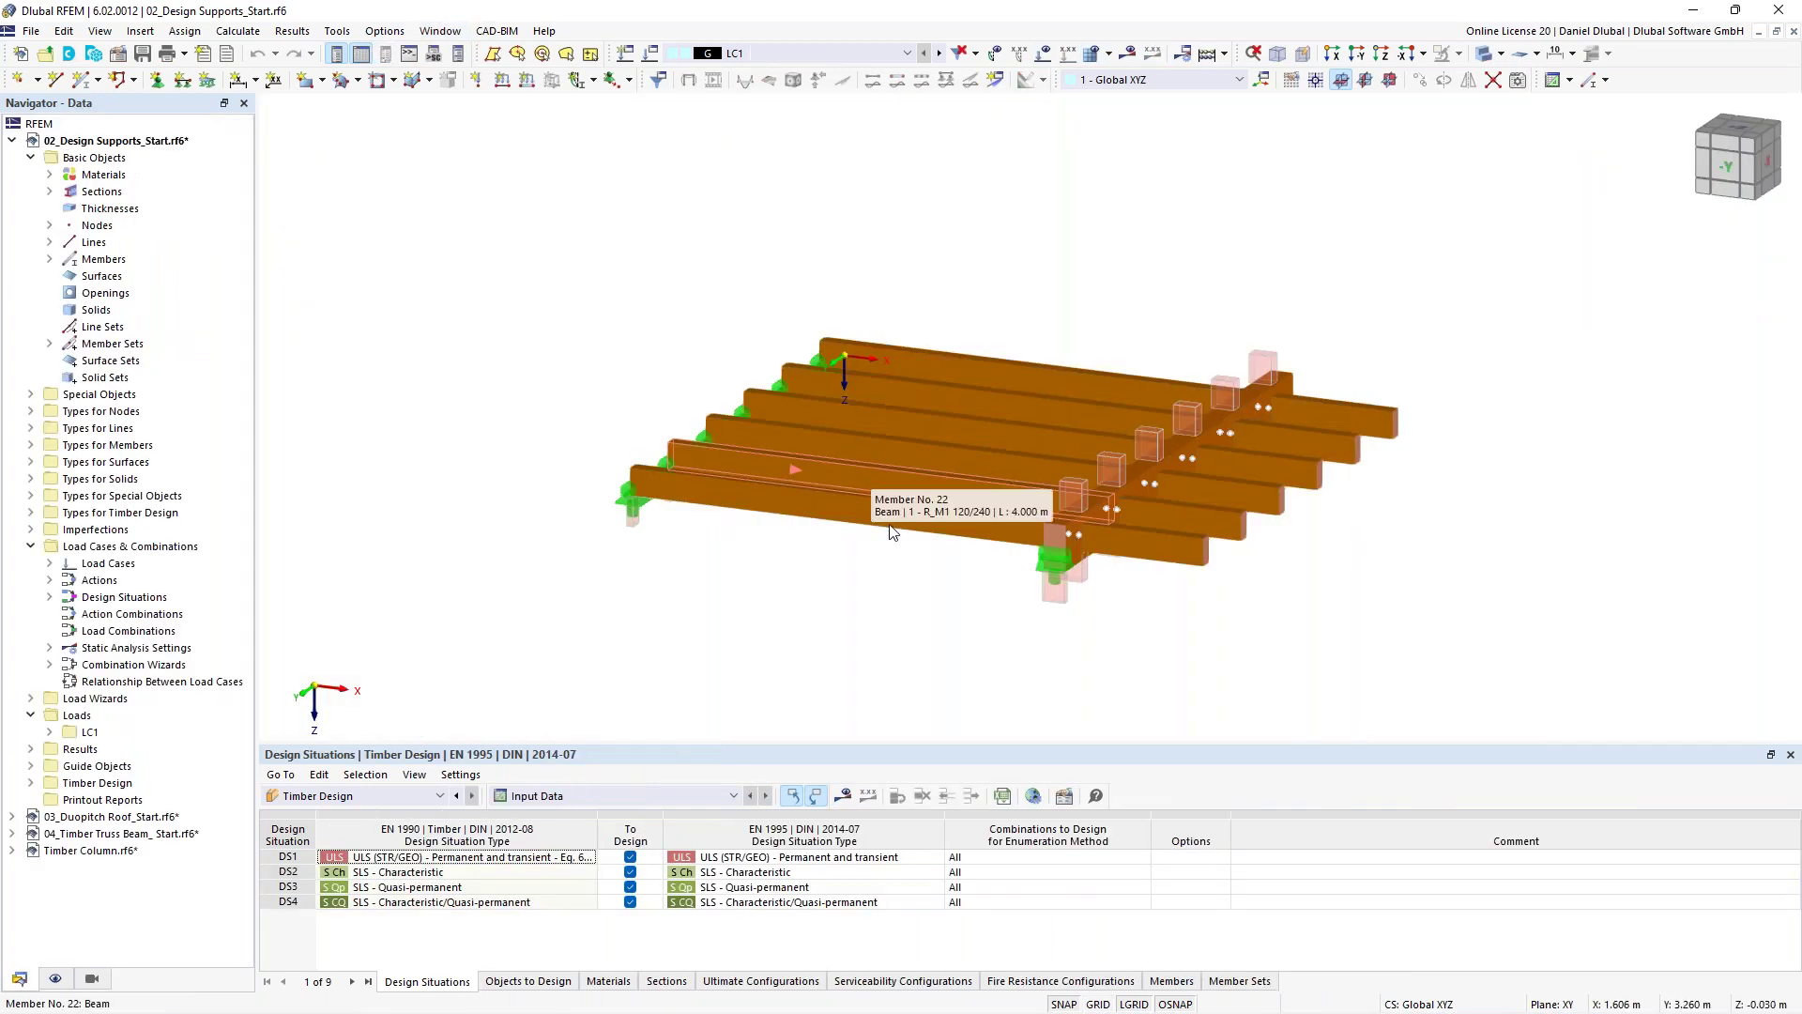
middle_drag(1474, 593, 1444, 542)
scroll(1424, 595, up, 1)
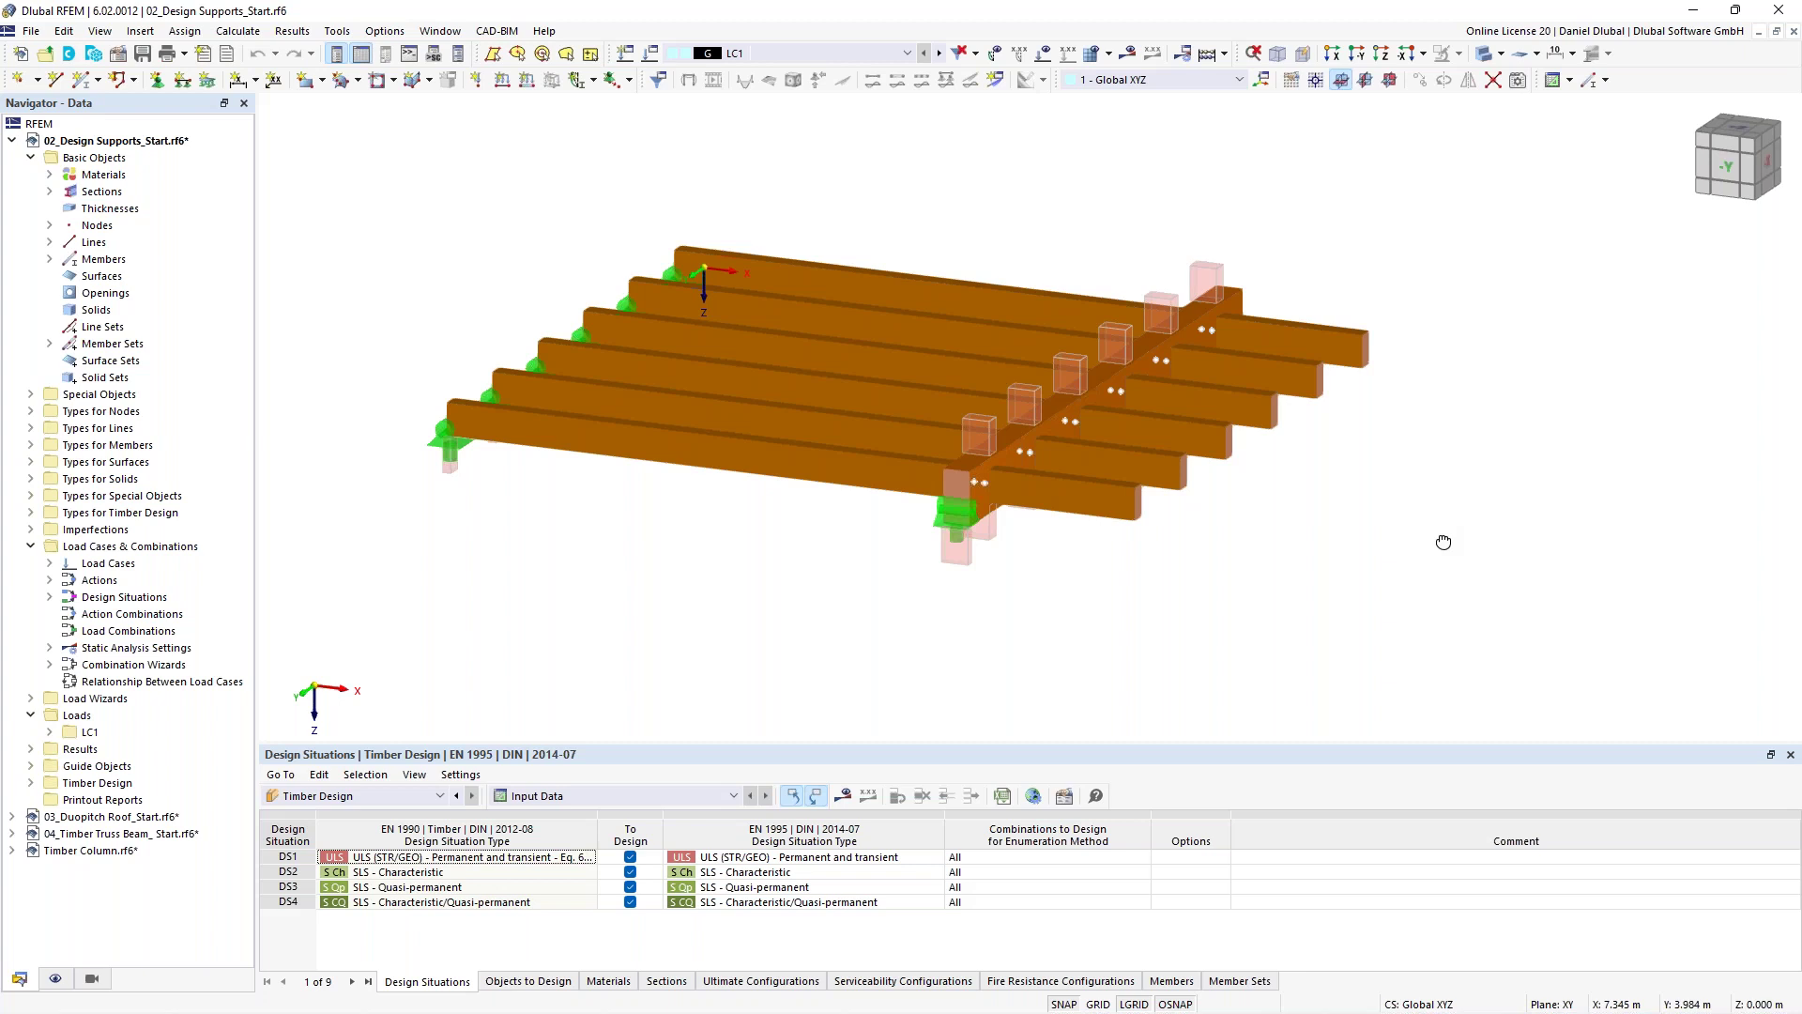
ctrl+middle_drag(1443, 542, 634, 460)
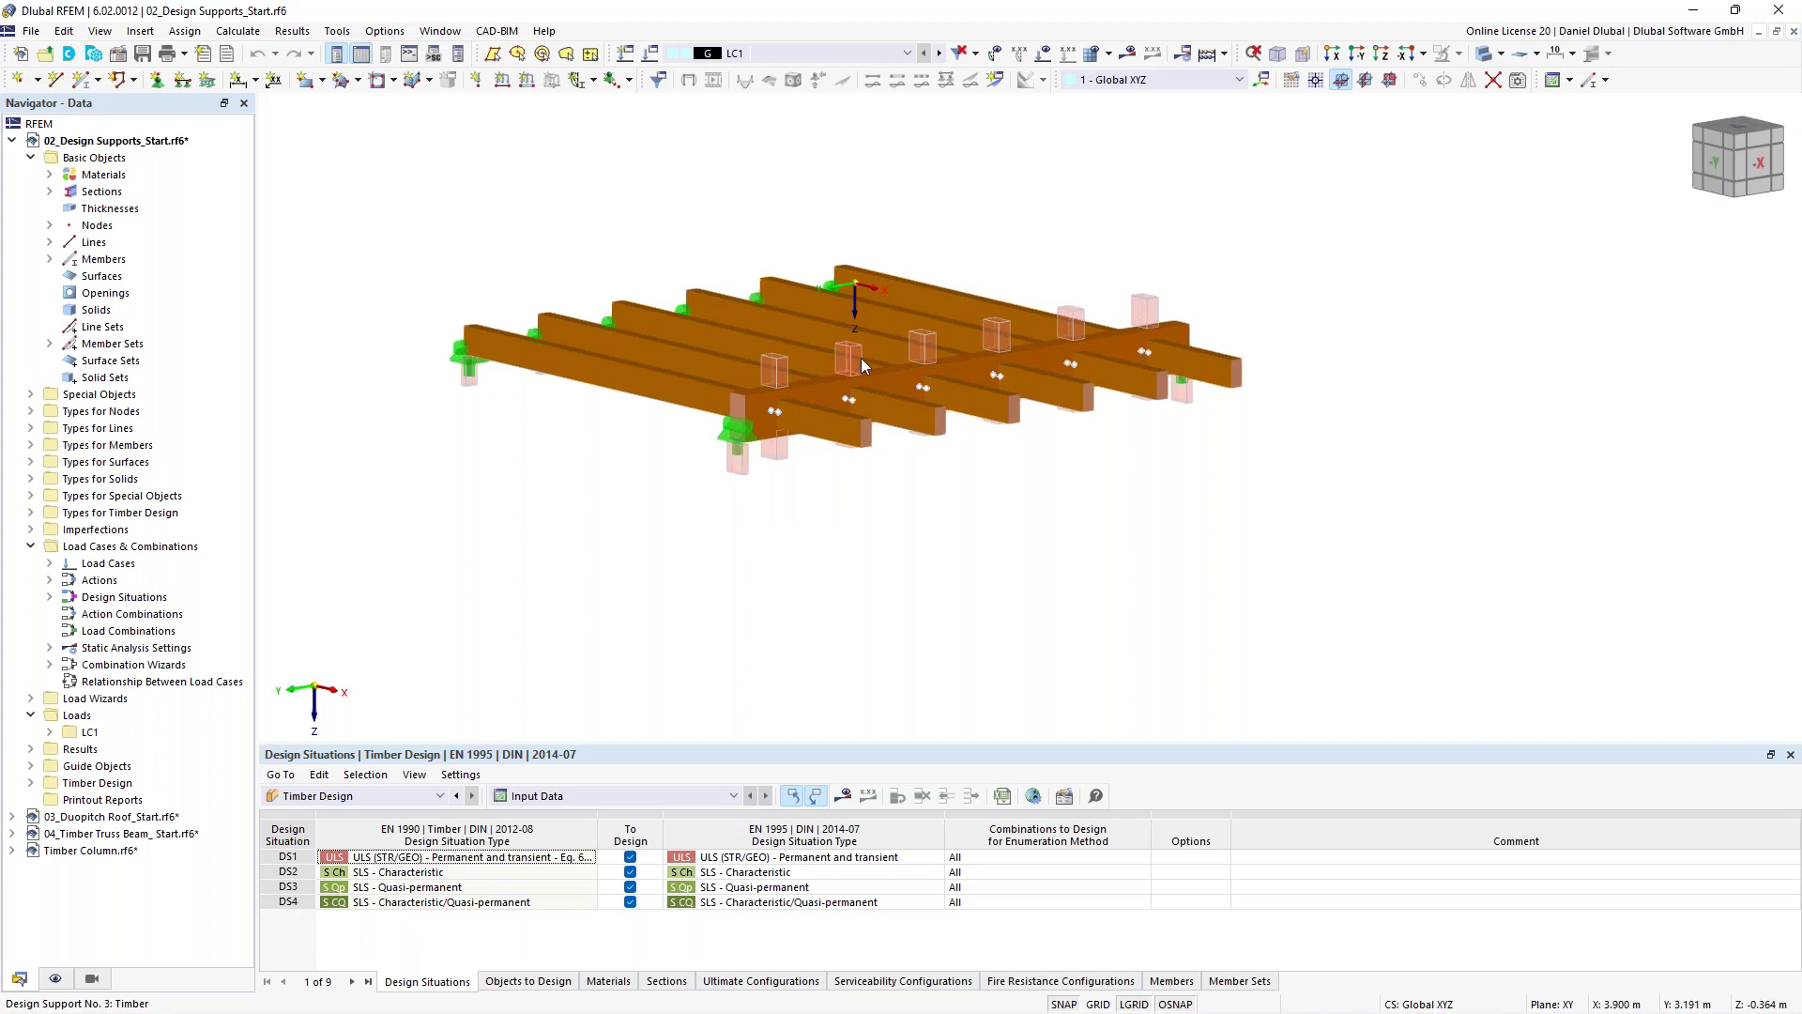
Examine the settings of the Timber design support at the near end of the main cross beam, leaving them as they are.
click(749, 465)
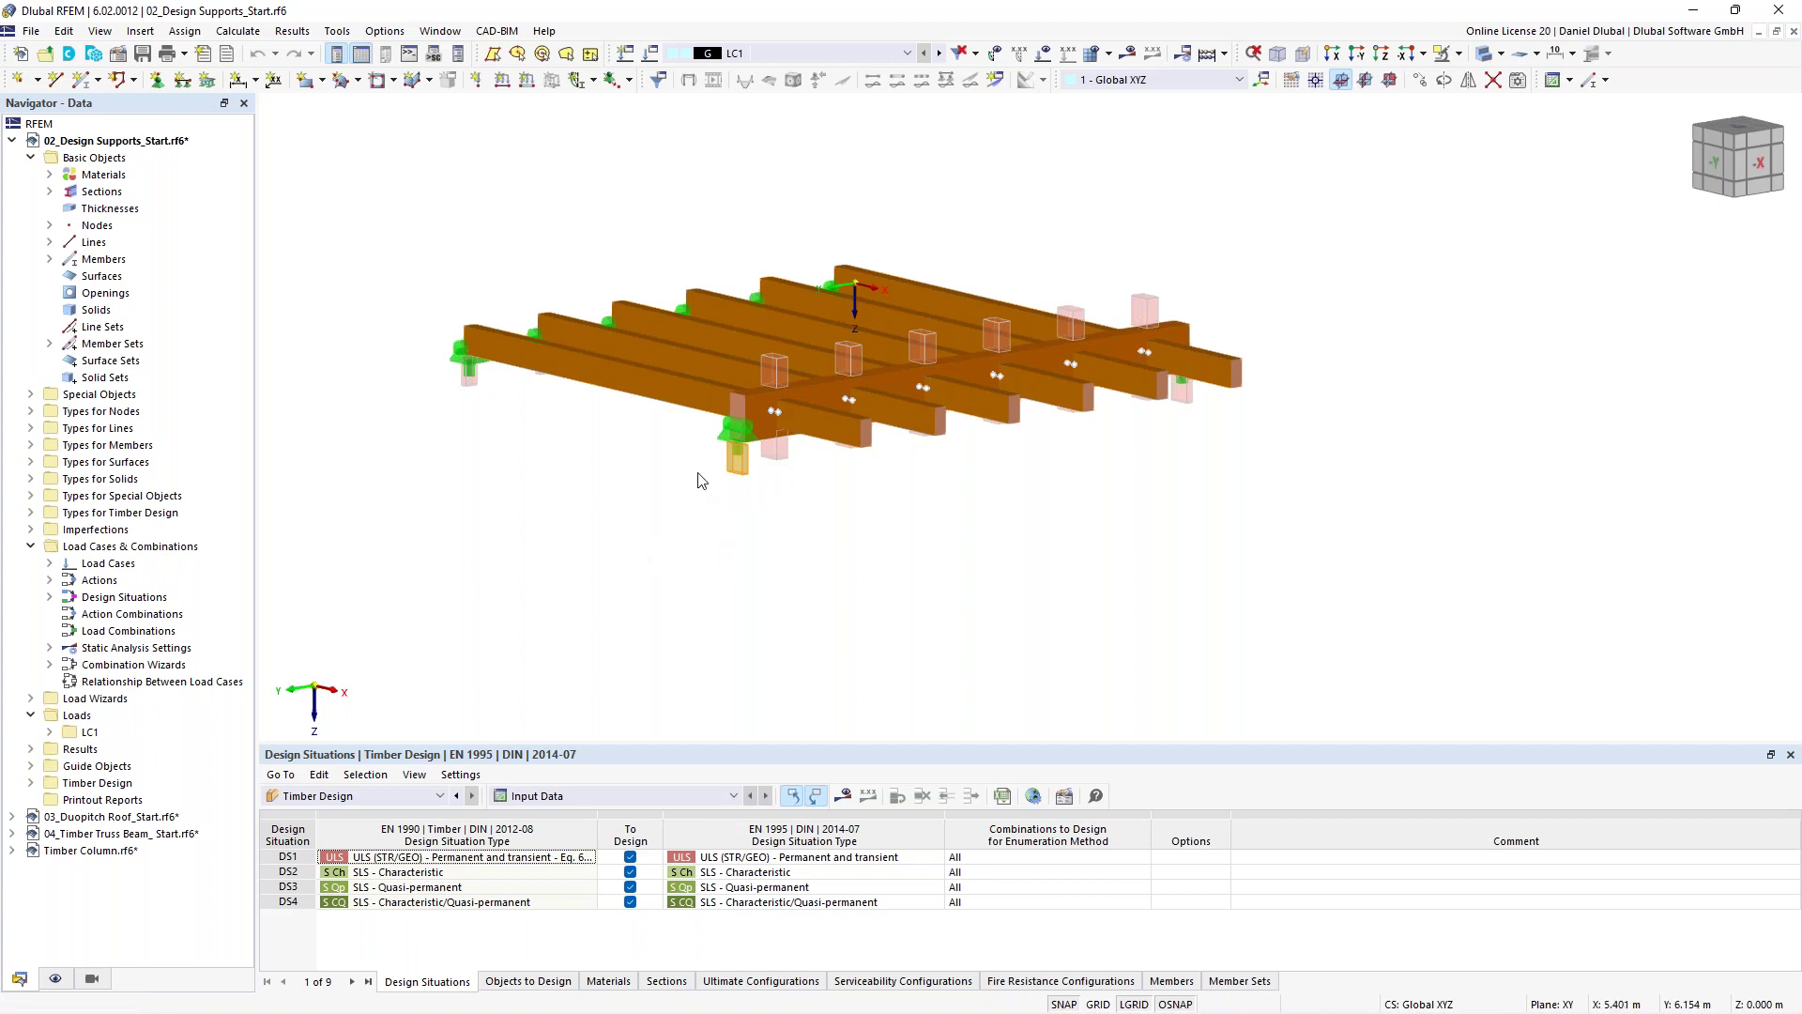
ctrl+middle_drag(551, 430, 693, 537)
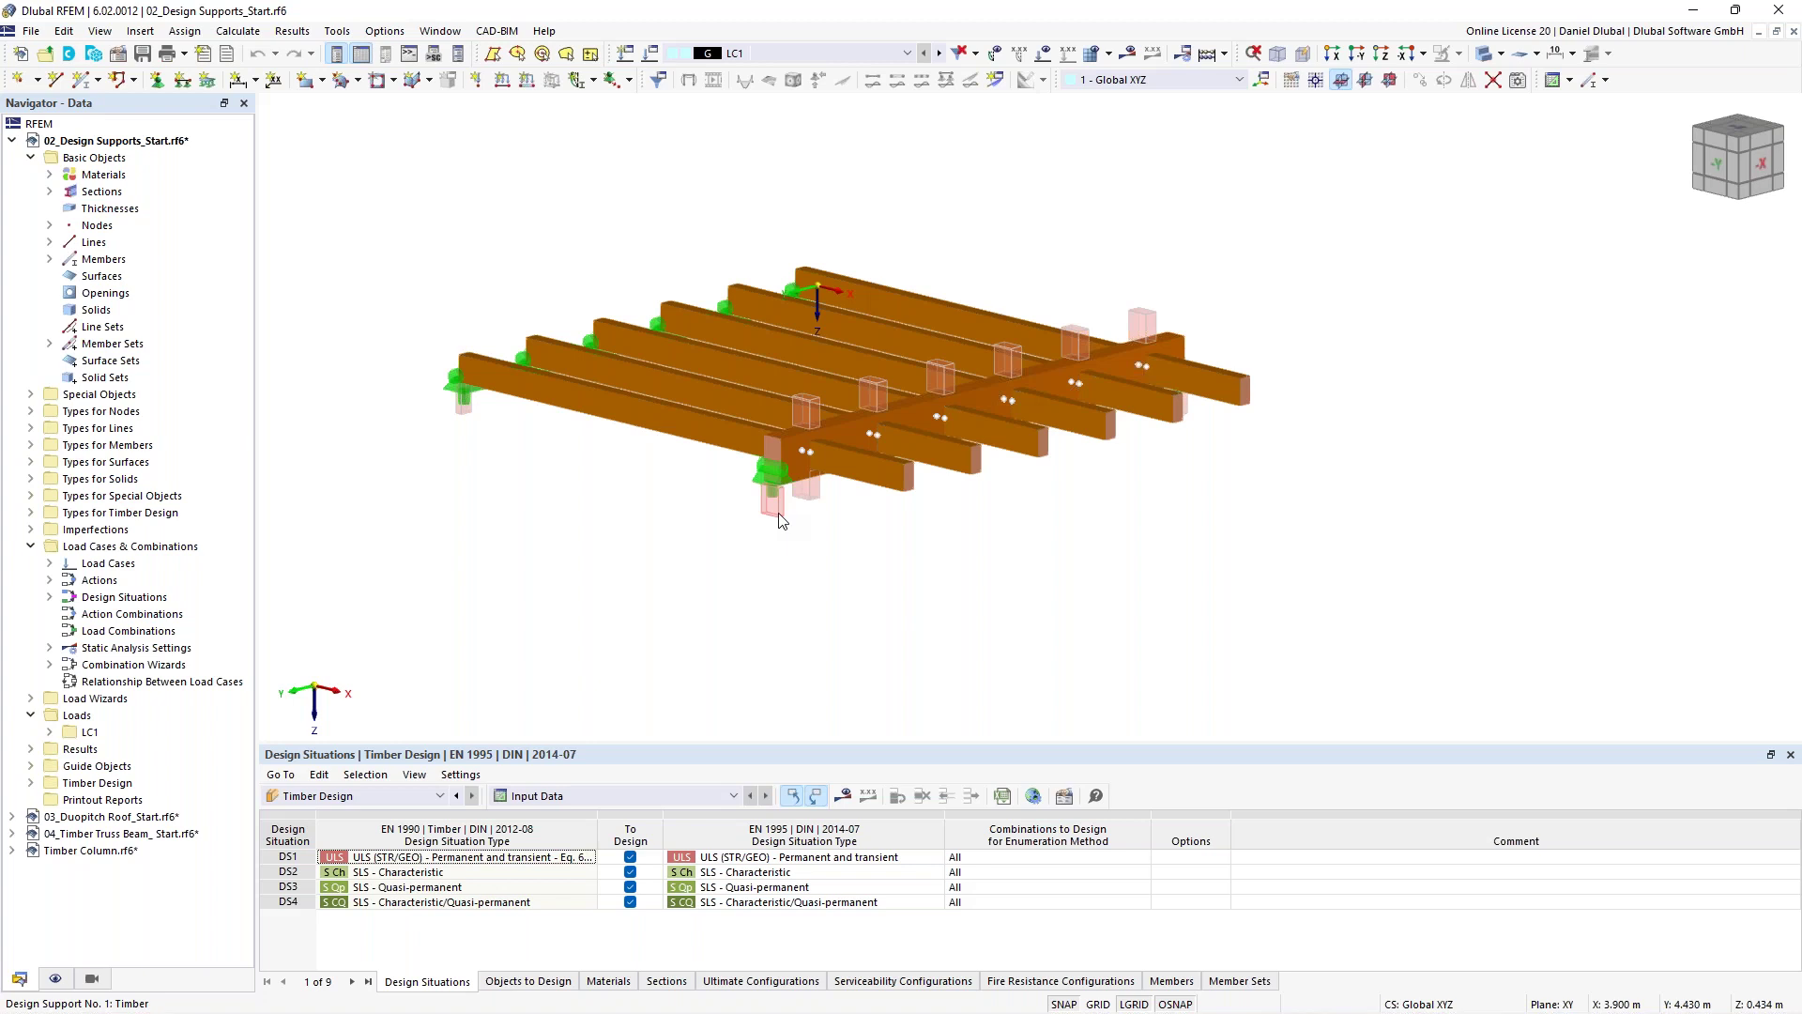
double_click(778, 513)
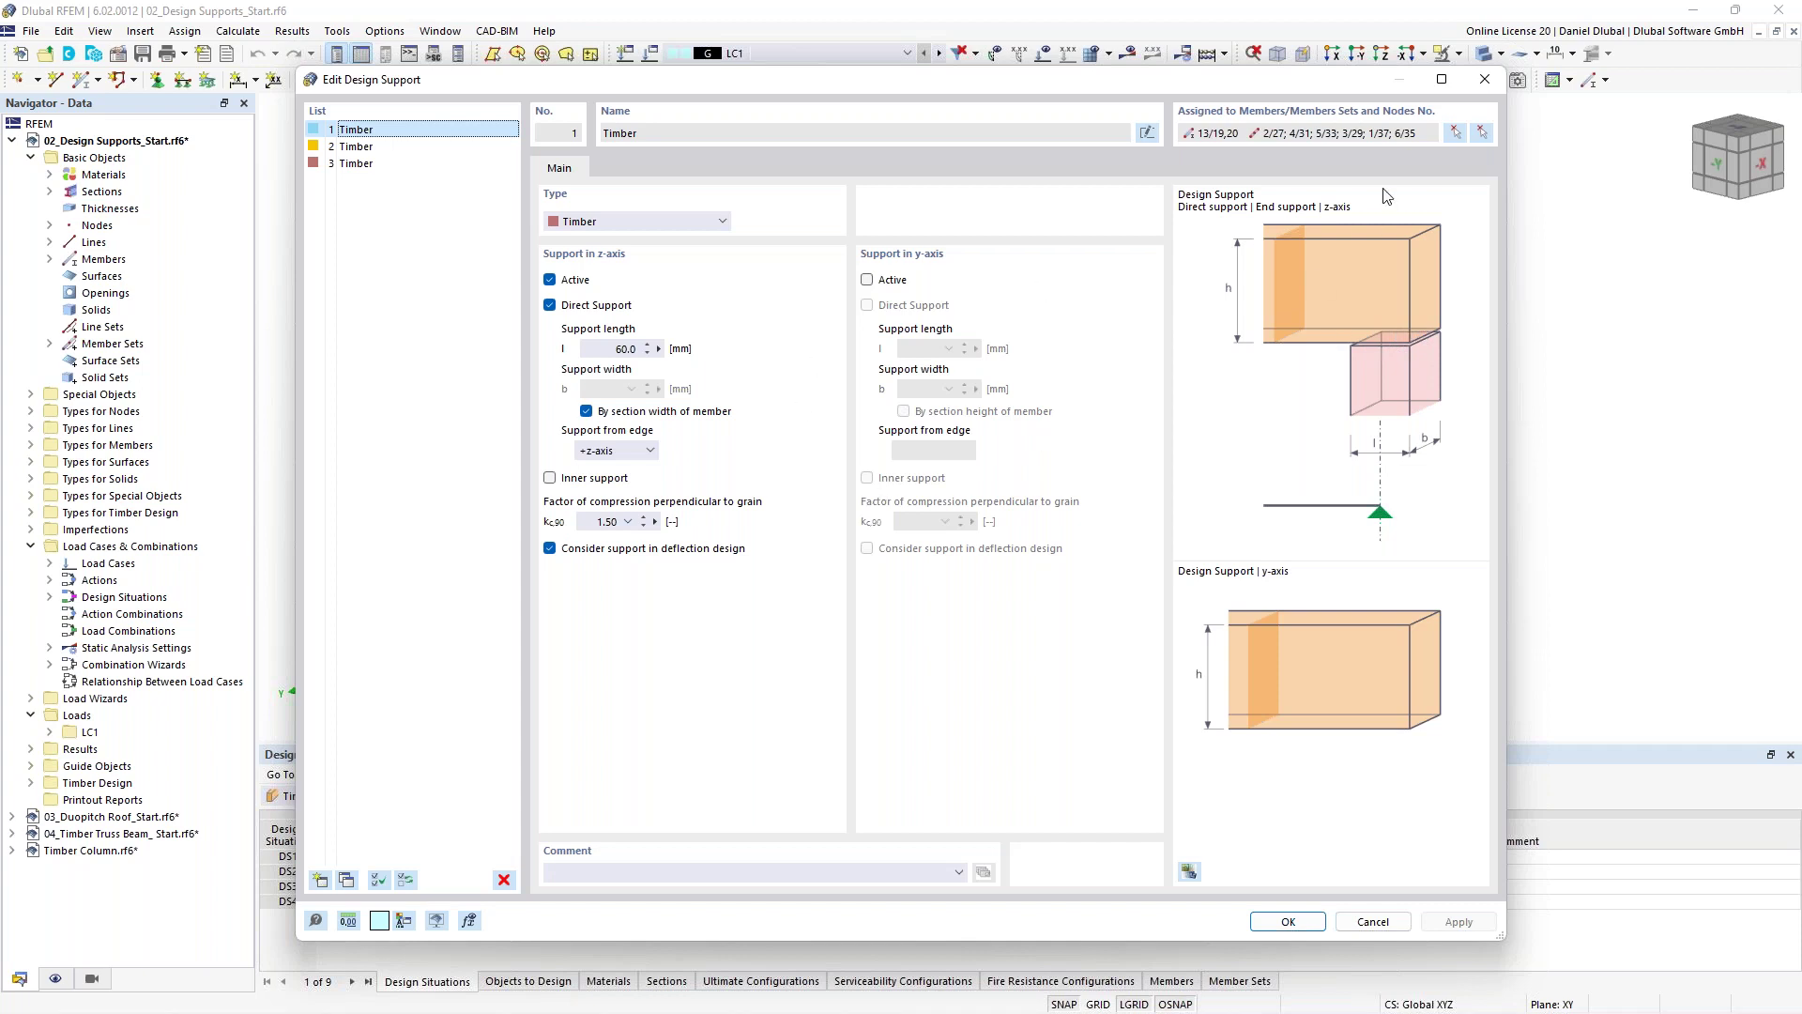
click(1484, 79)
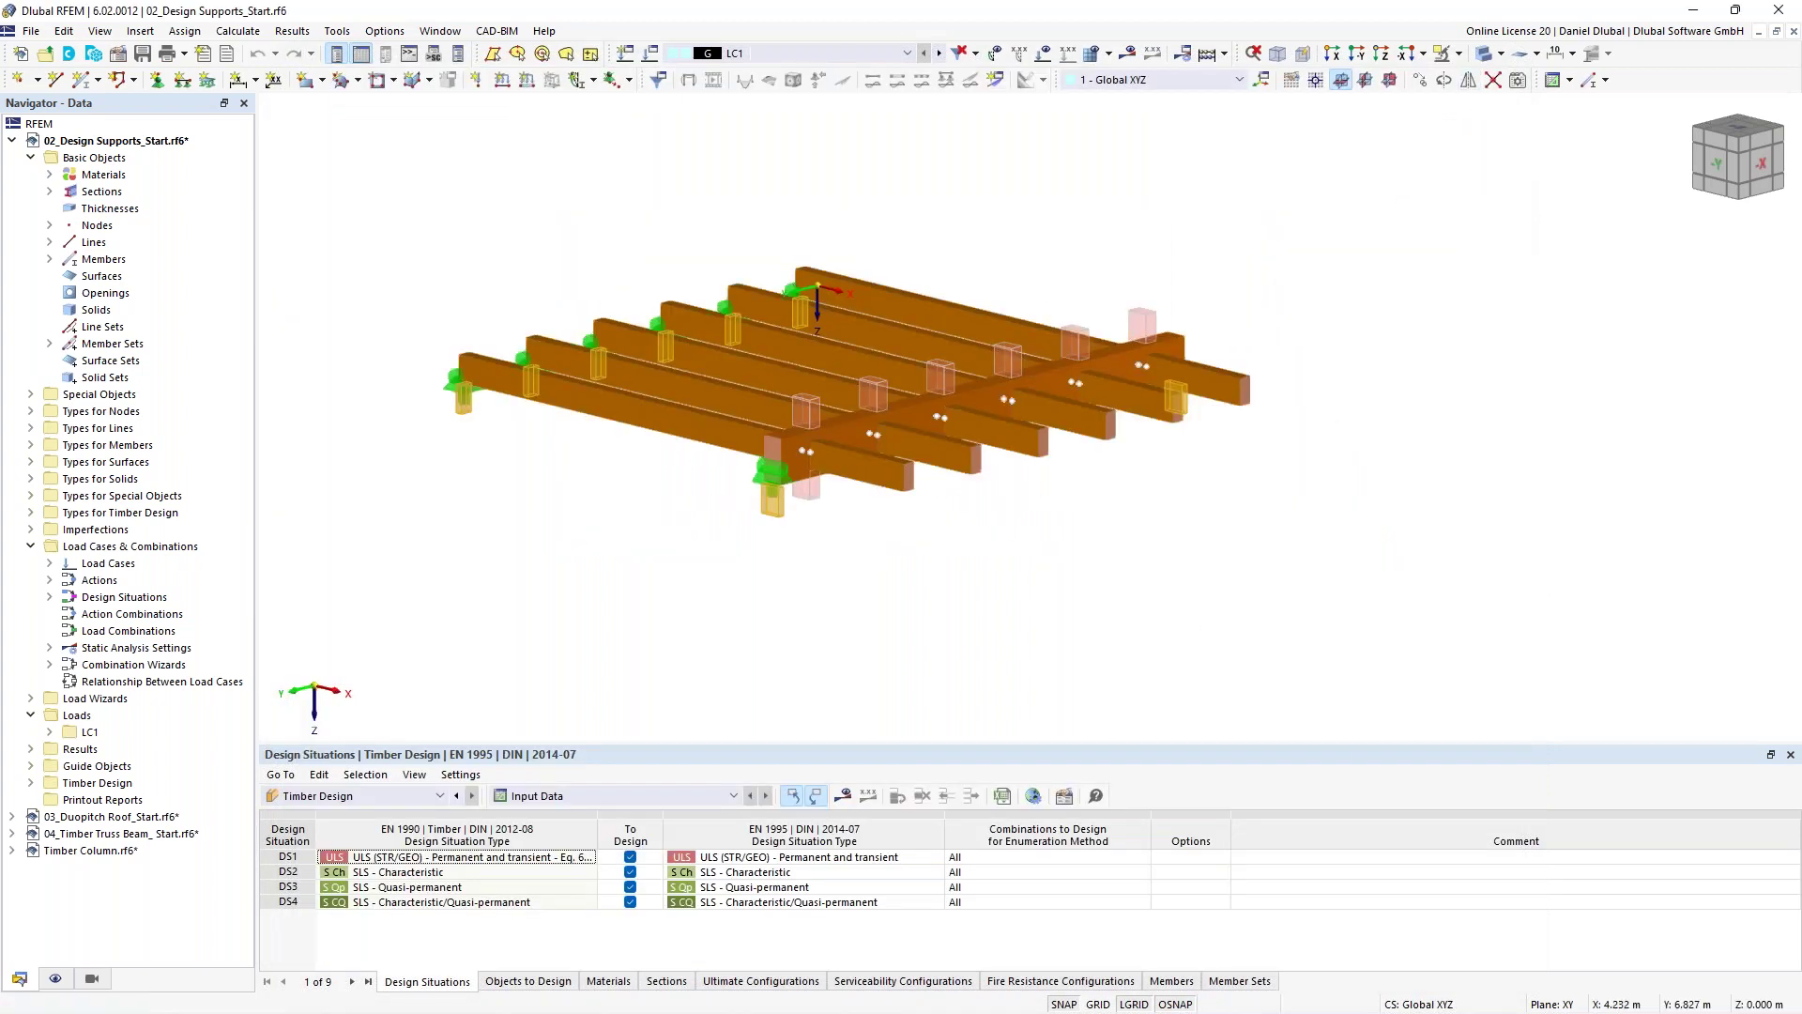
Examine the design supports on the ends and internal nodes of cross beam member 13 and its deflection analysis segments.
ctrl+middle_drag(609, 523, 807, 475)
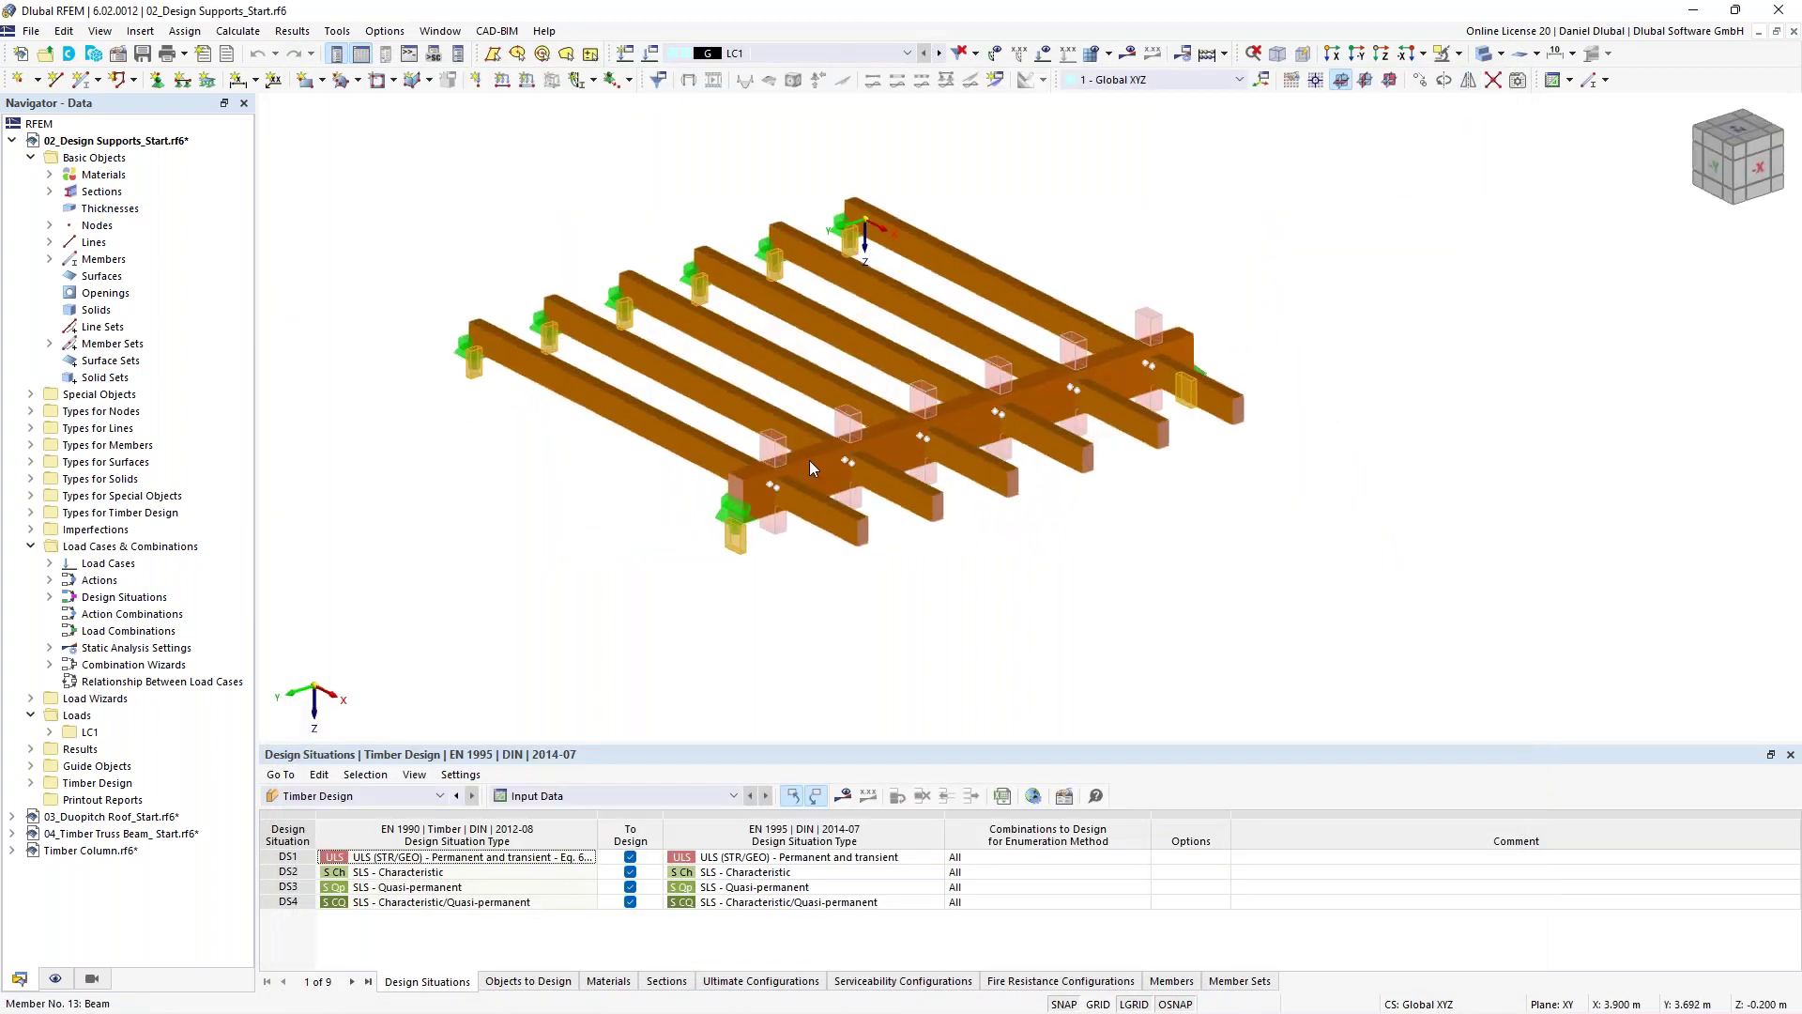
double_click(810, 460)
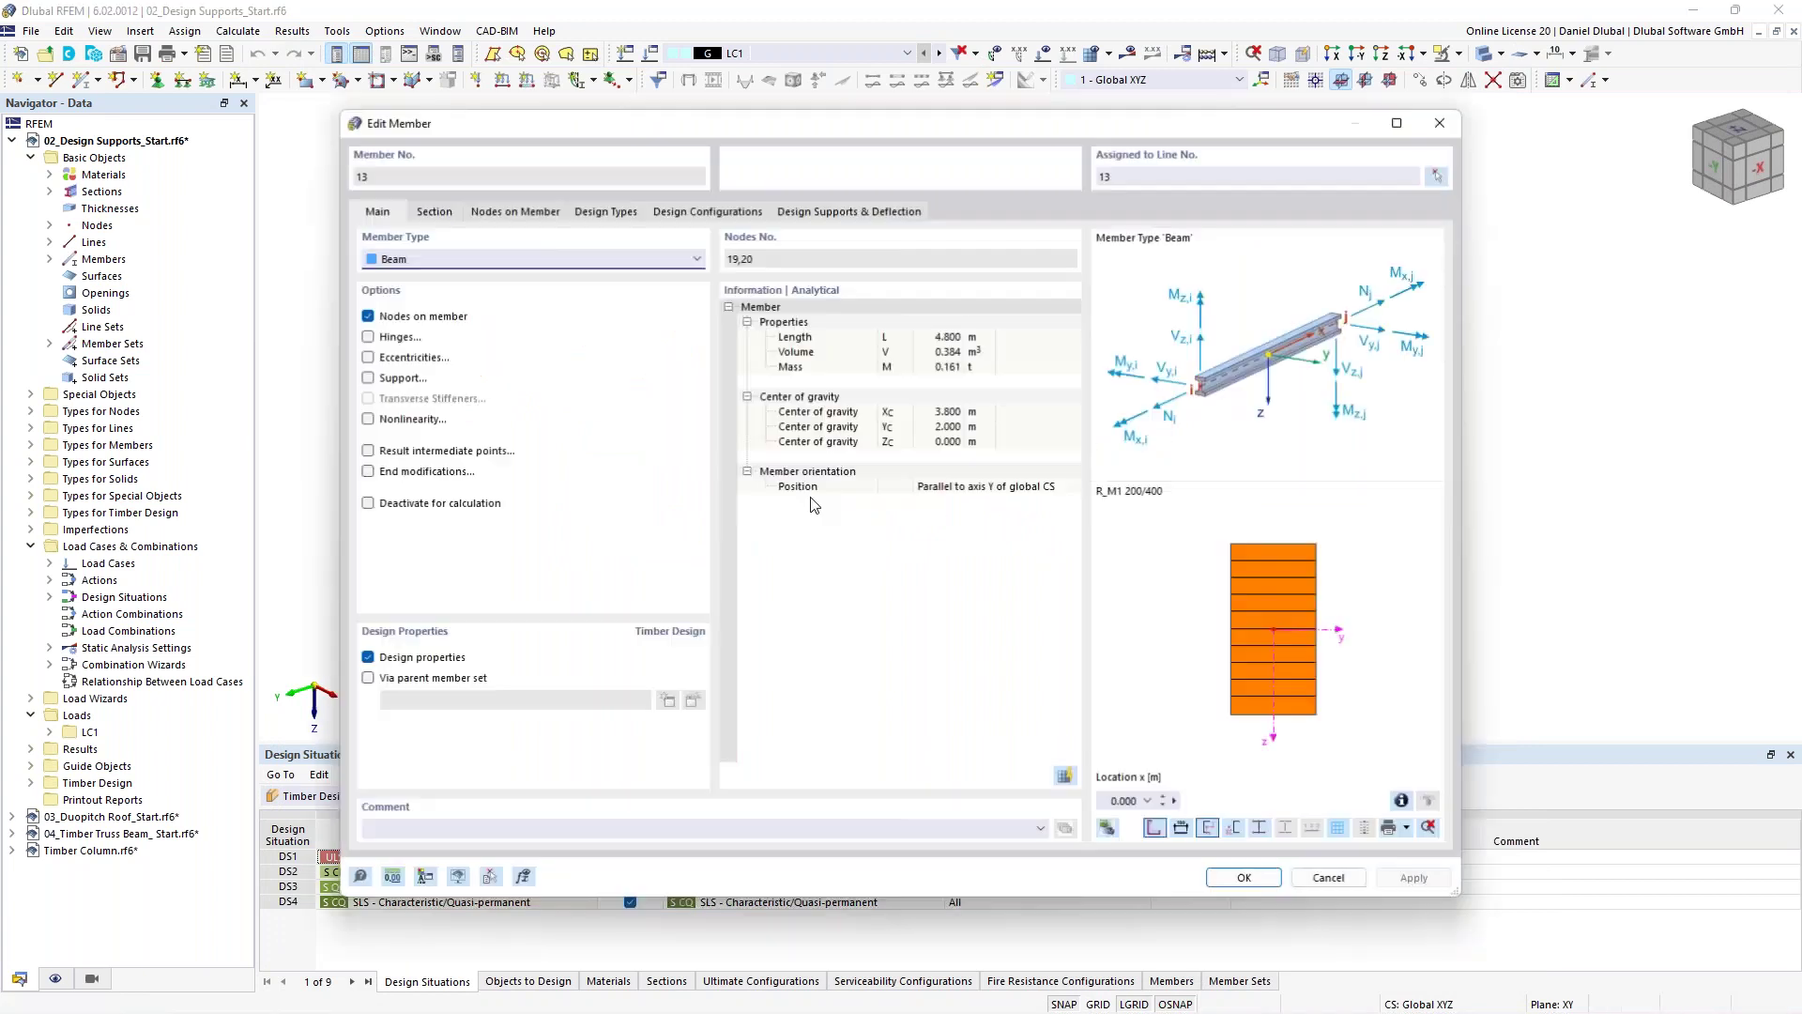
click(554, 213)
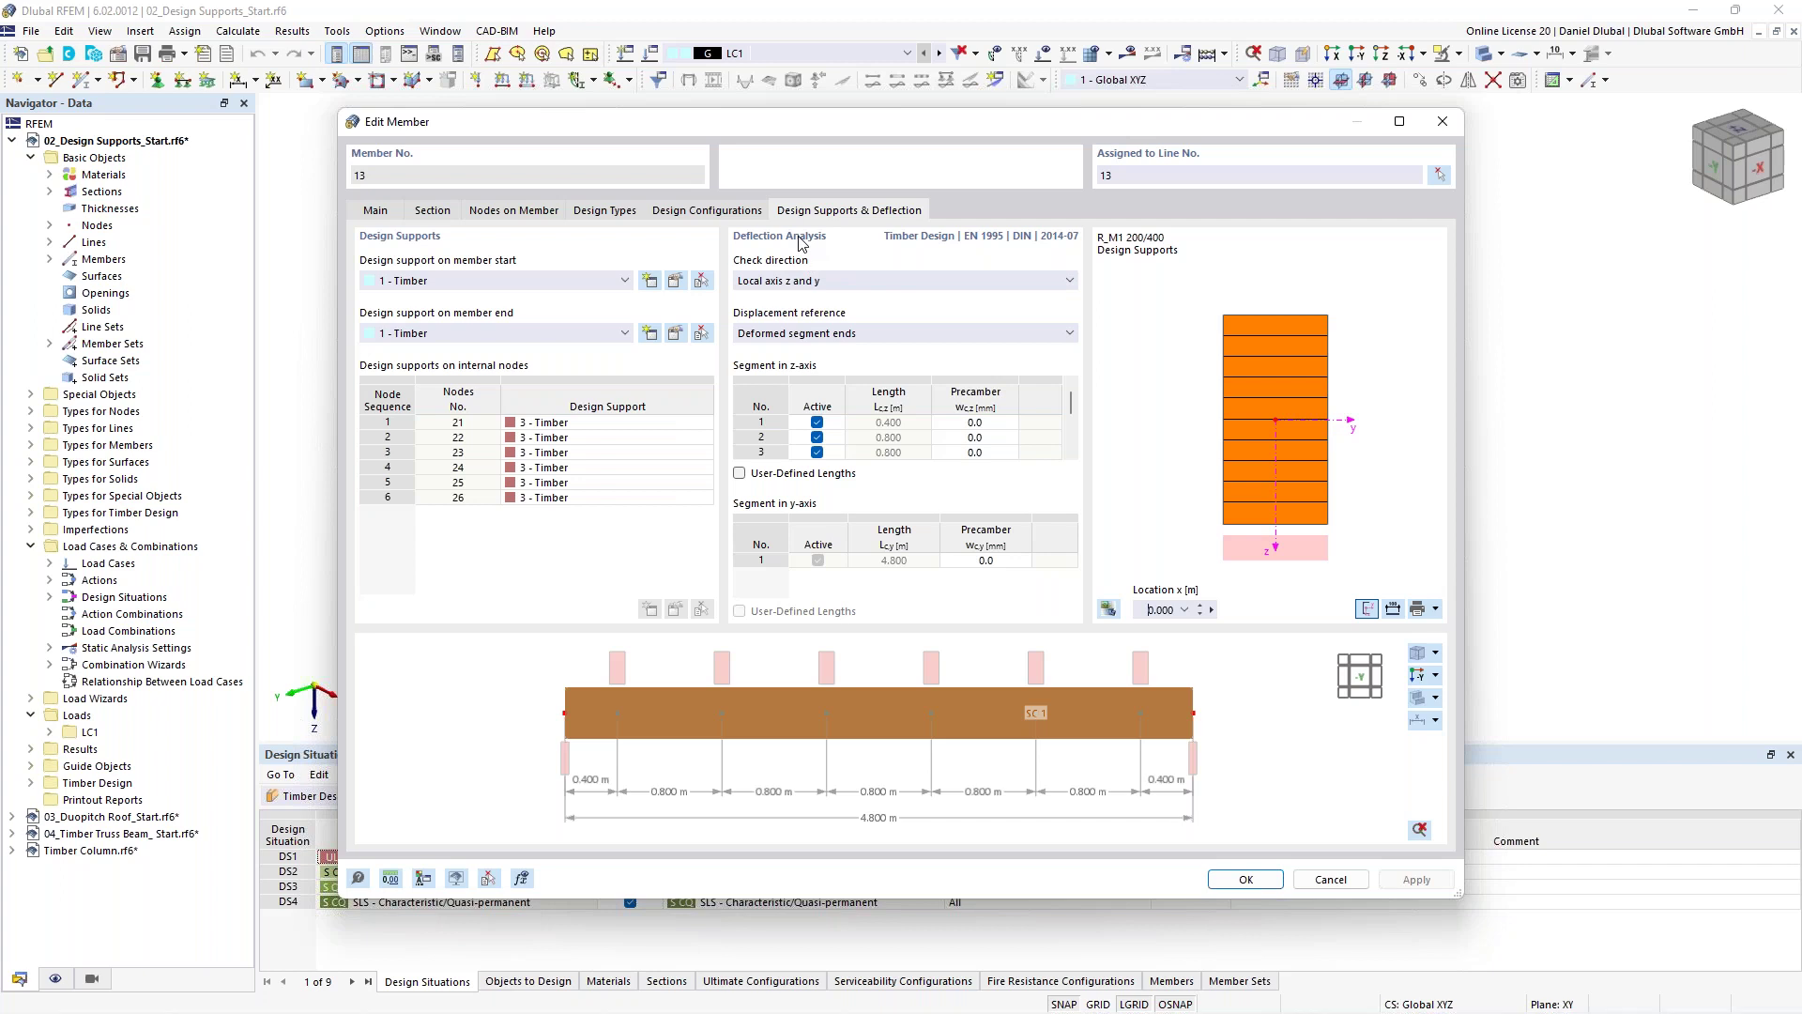
mouse_move(1071, 403)
mouse_down()
mouse_move(1073, 449)
mouse_move(1072, 392)
mouse_up()
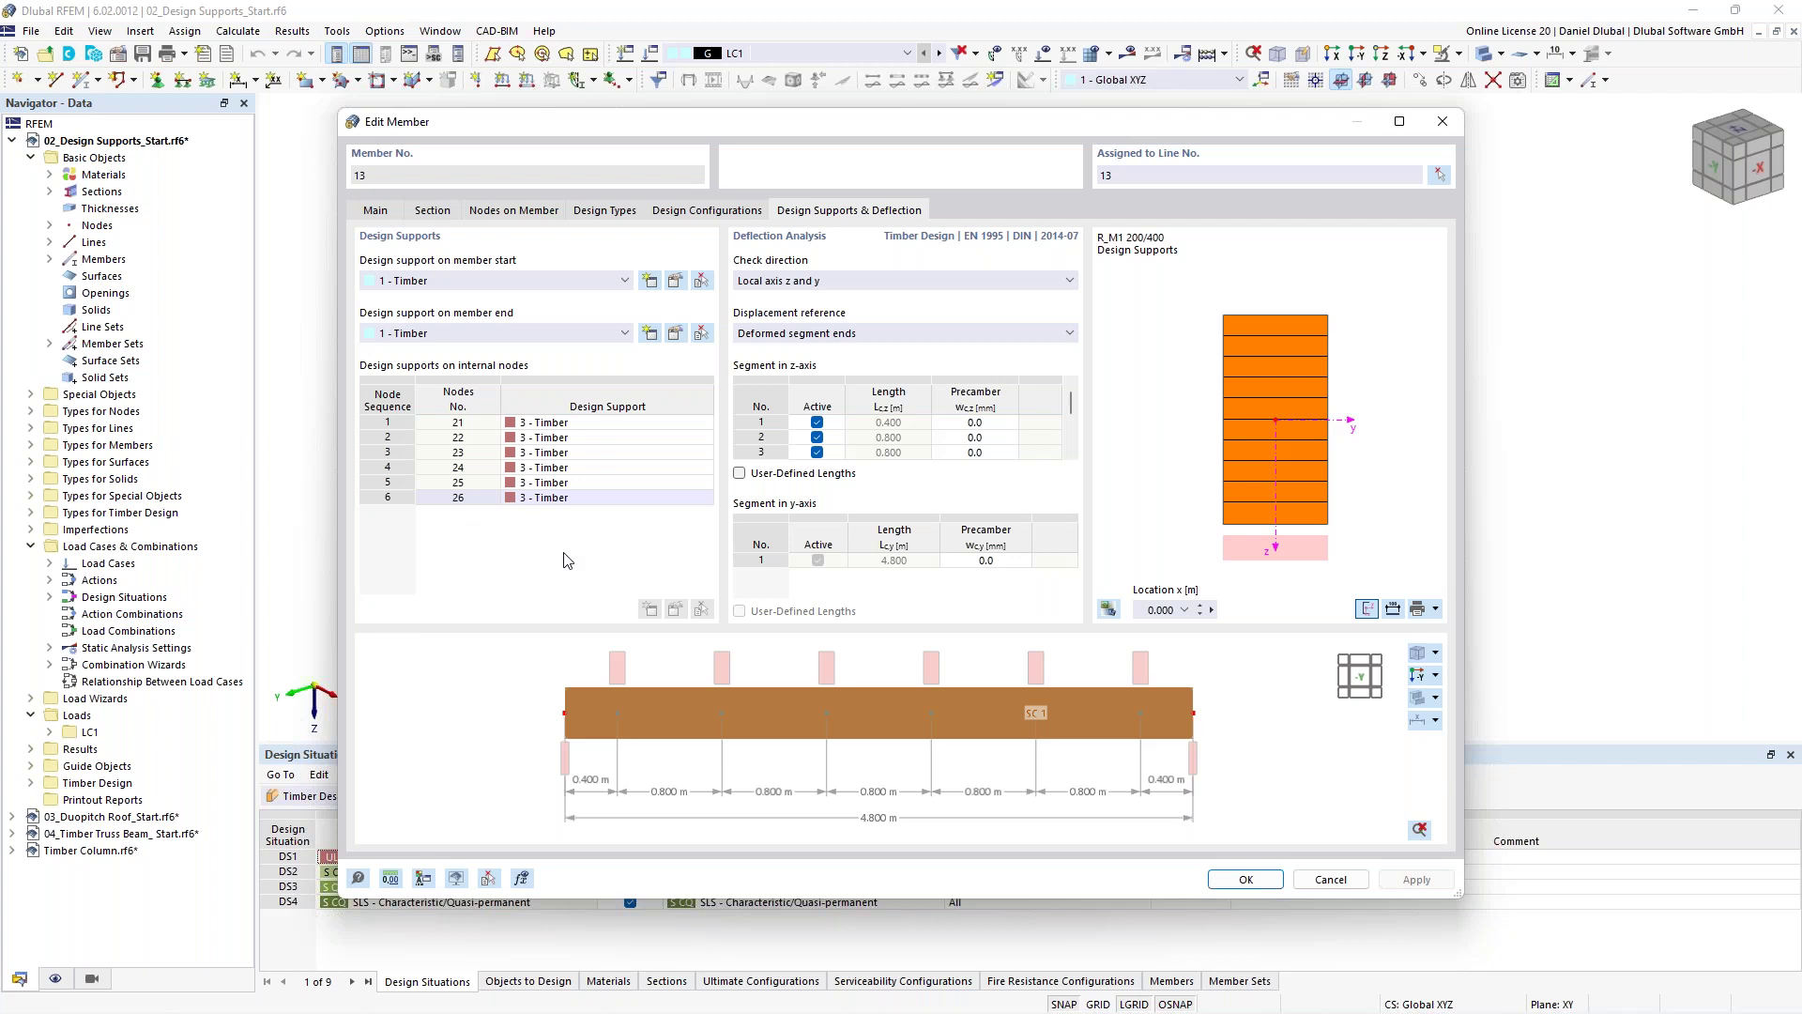
click(1439, 132)
Calculate the Timber Design of the beam grid model.
middle_drag(547, 198, 657, 237)
click(1224, 53)
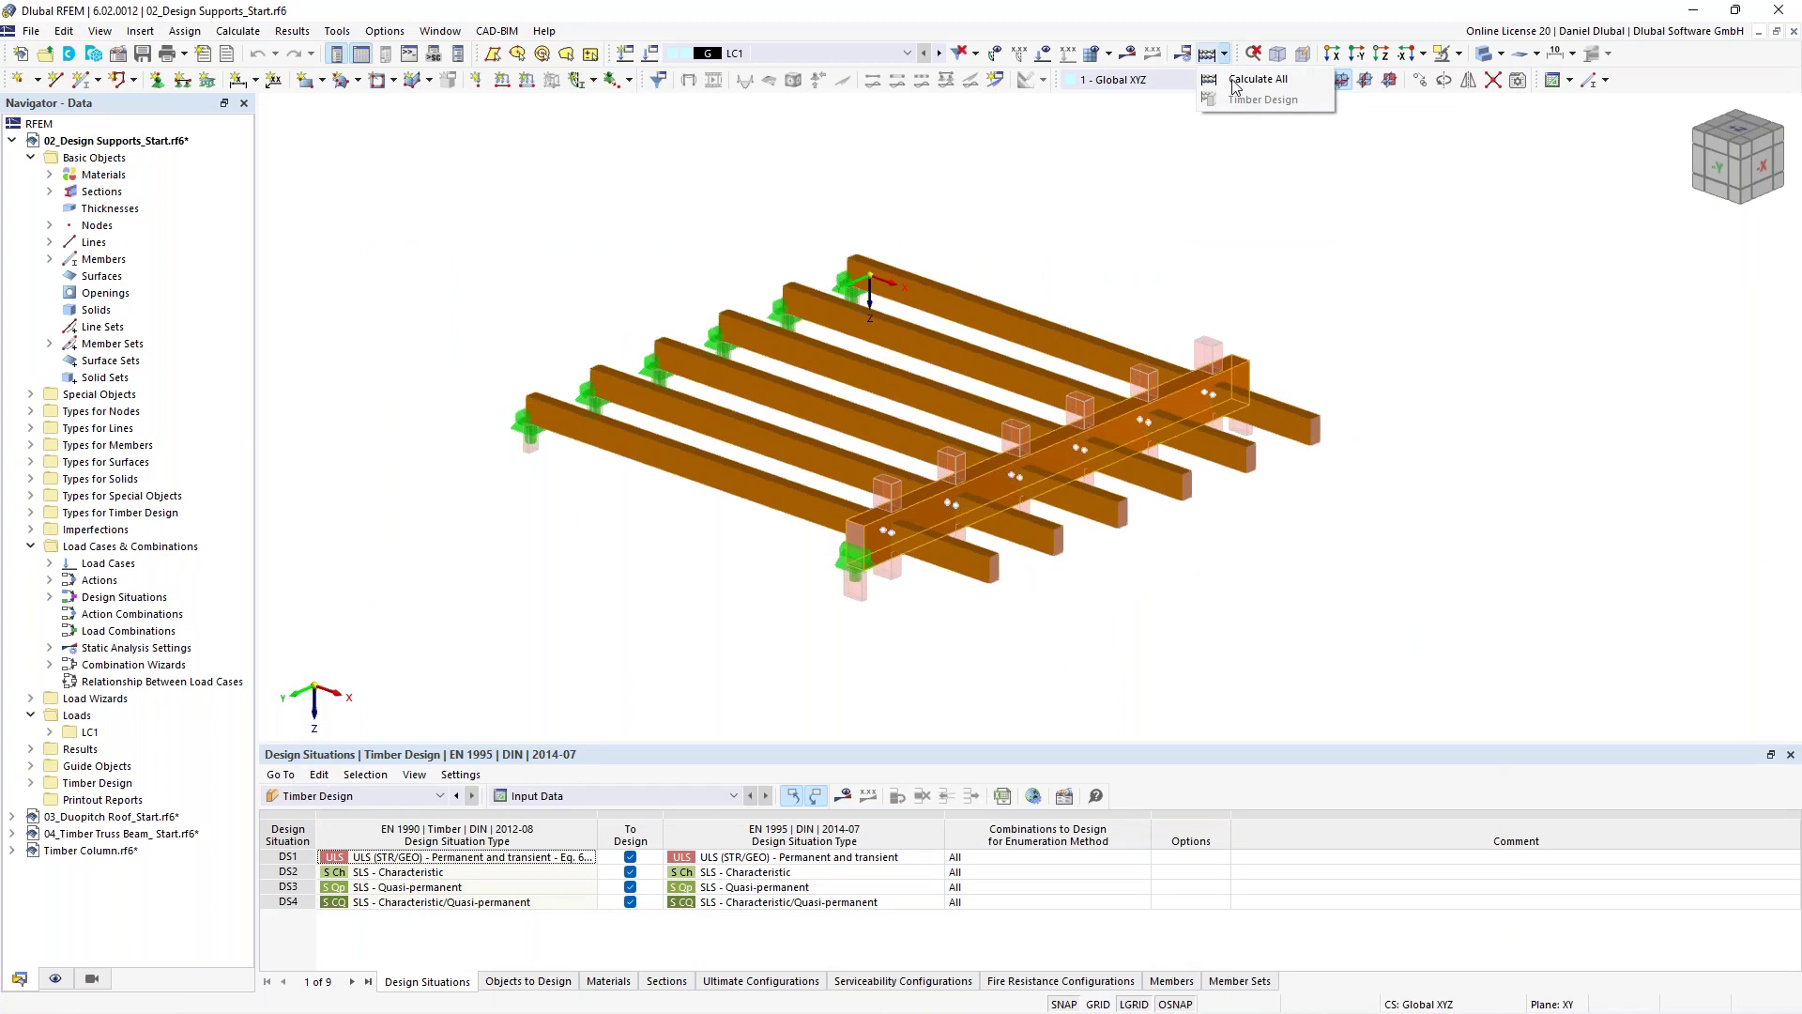
click(1242, 99)
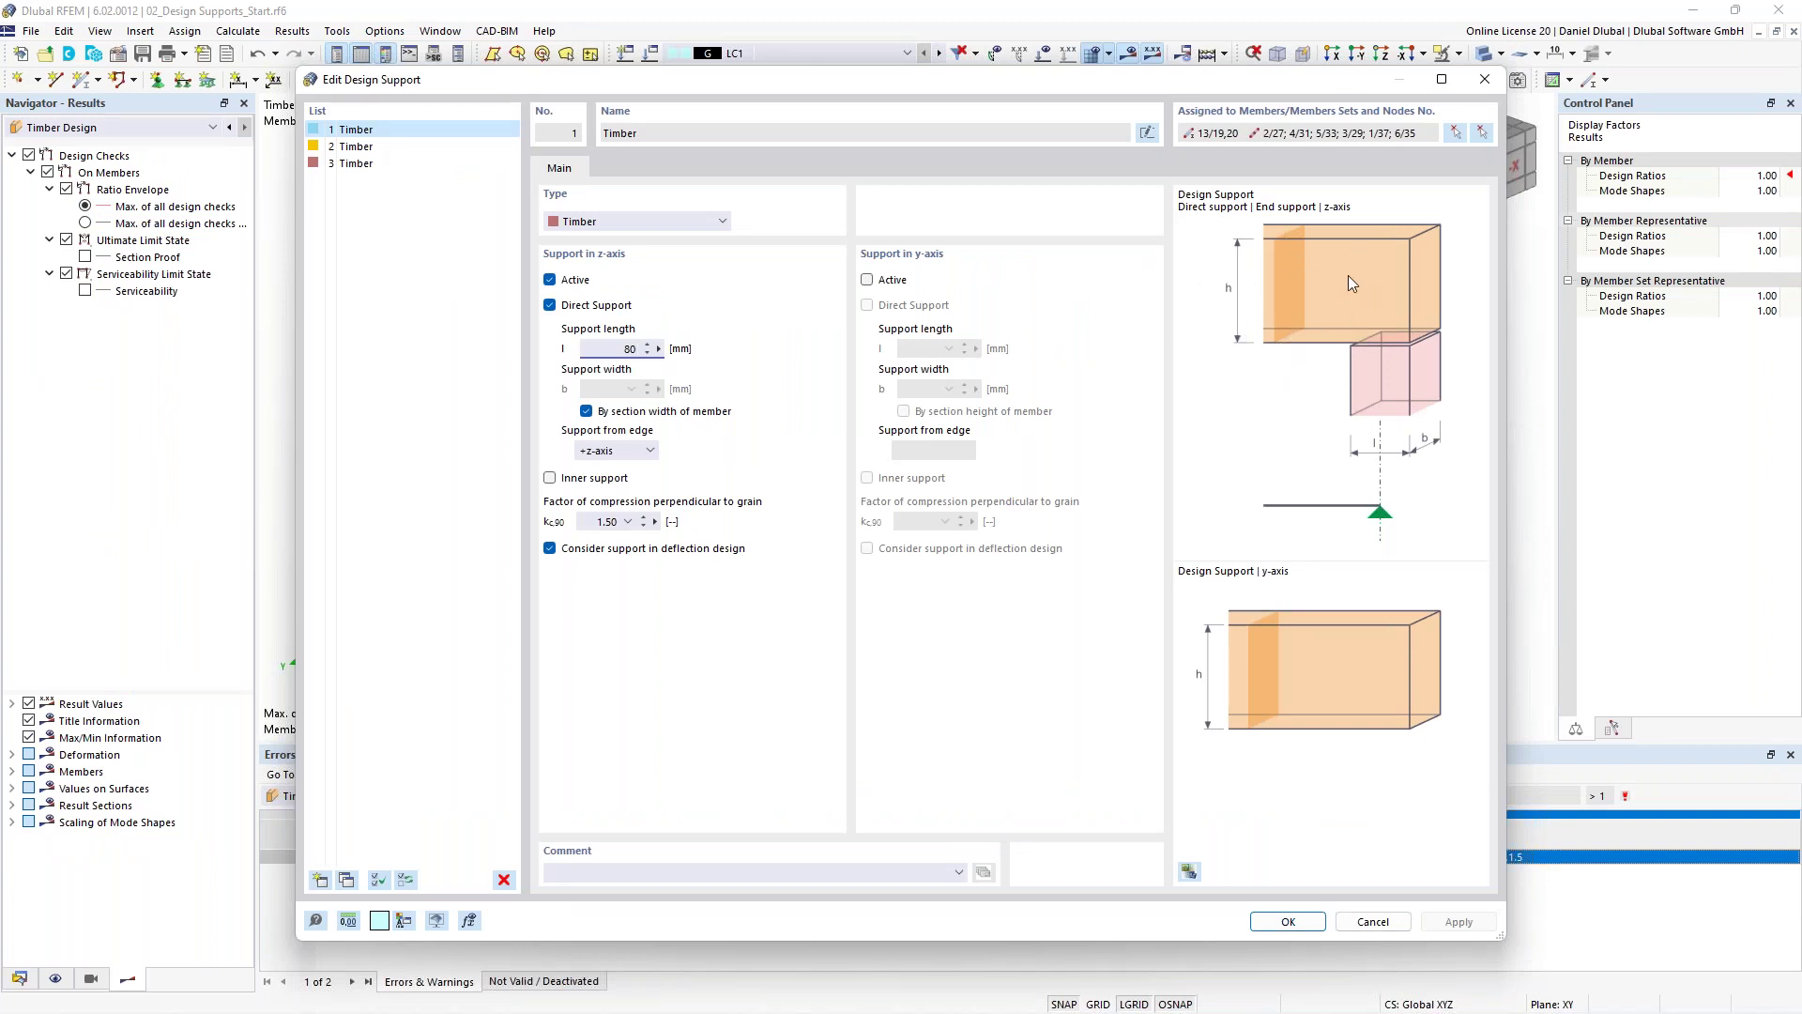
Apply a z-axis support length of 80 mm to design support 1, accept deleting the existing results and recalculate the Timber Design.
click(1290, 922)
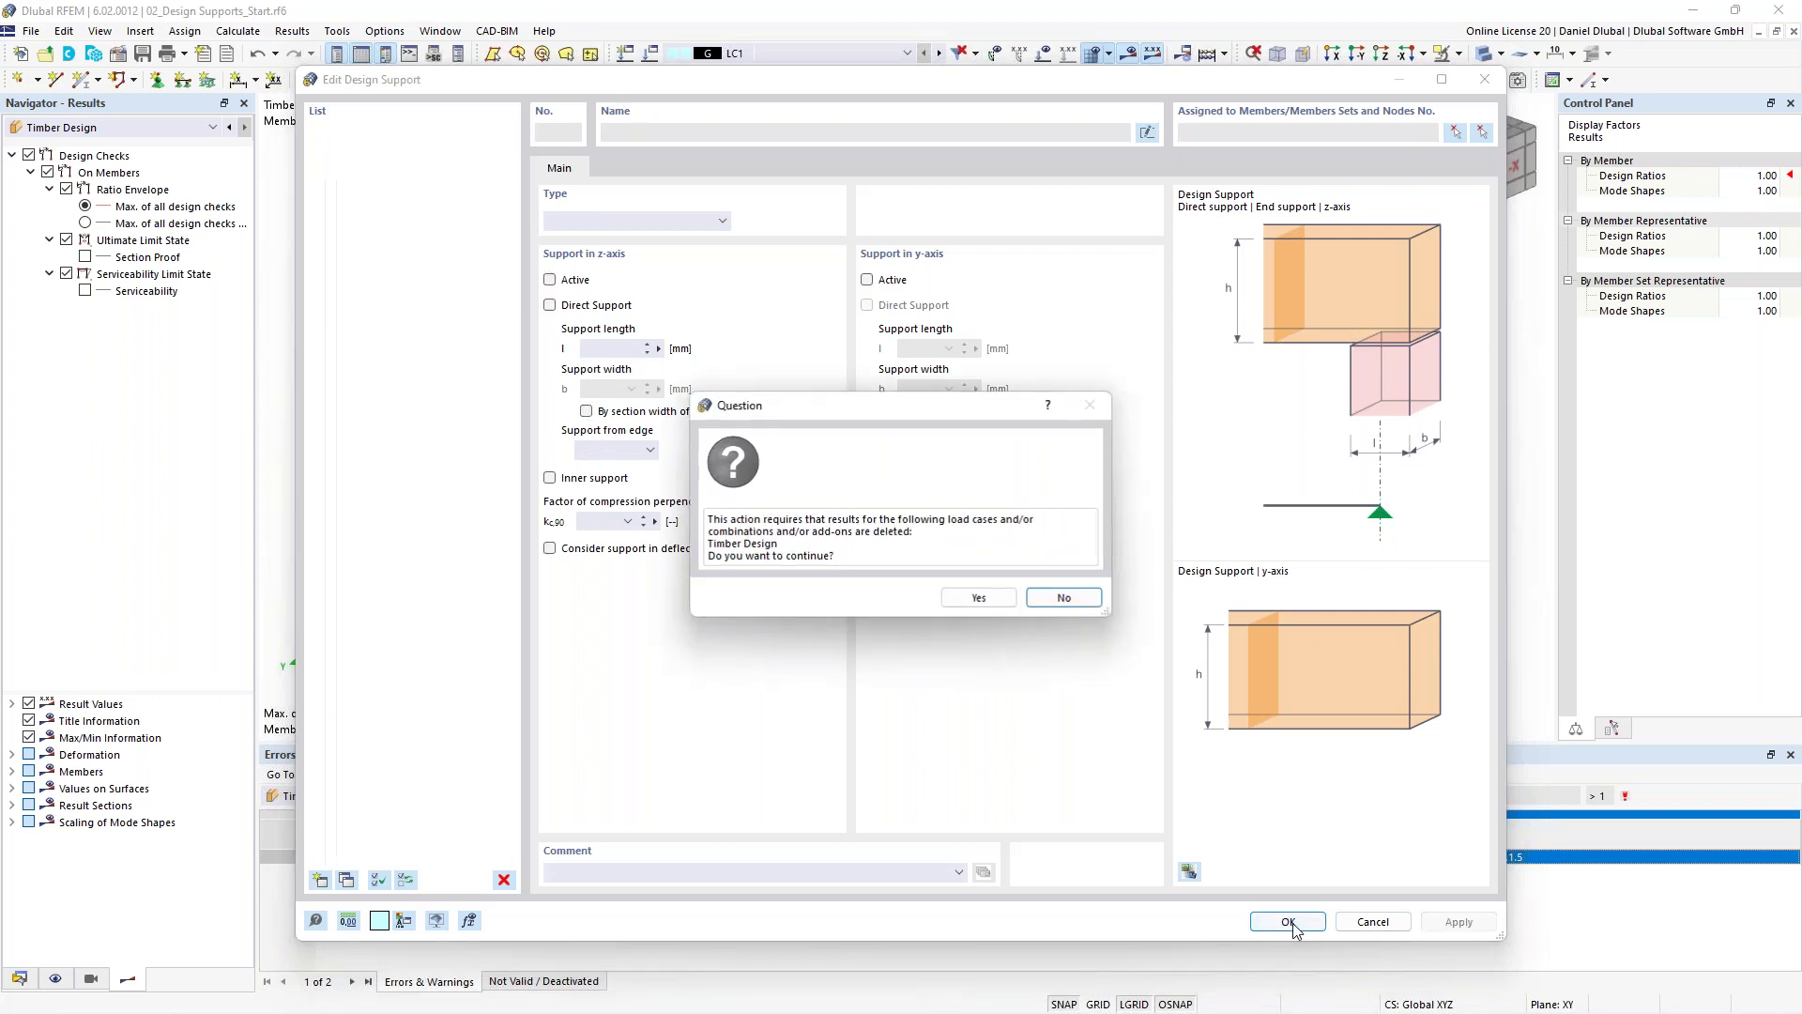
click(978, 599)
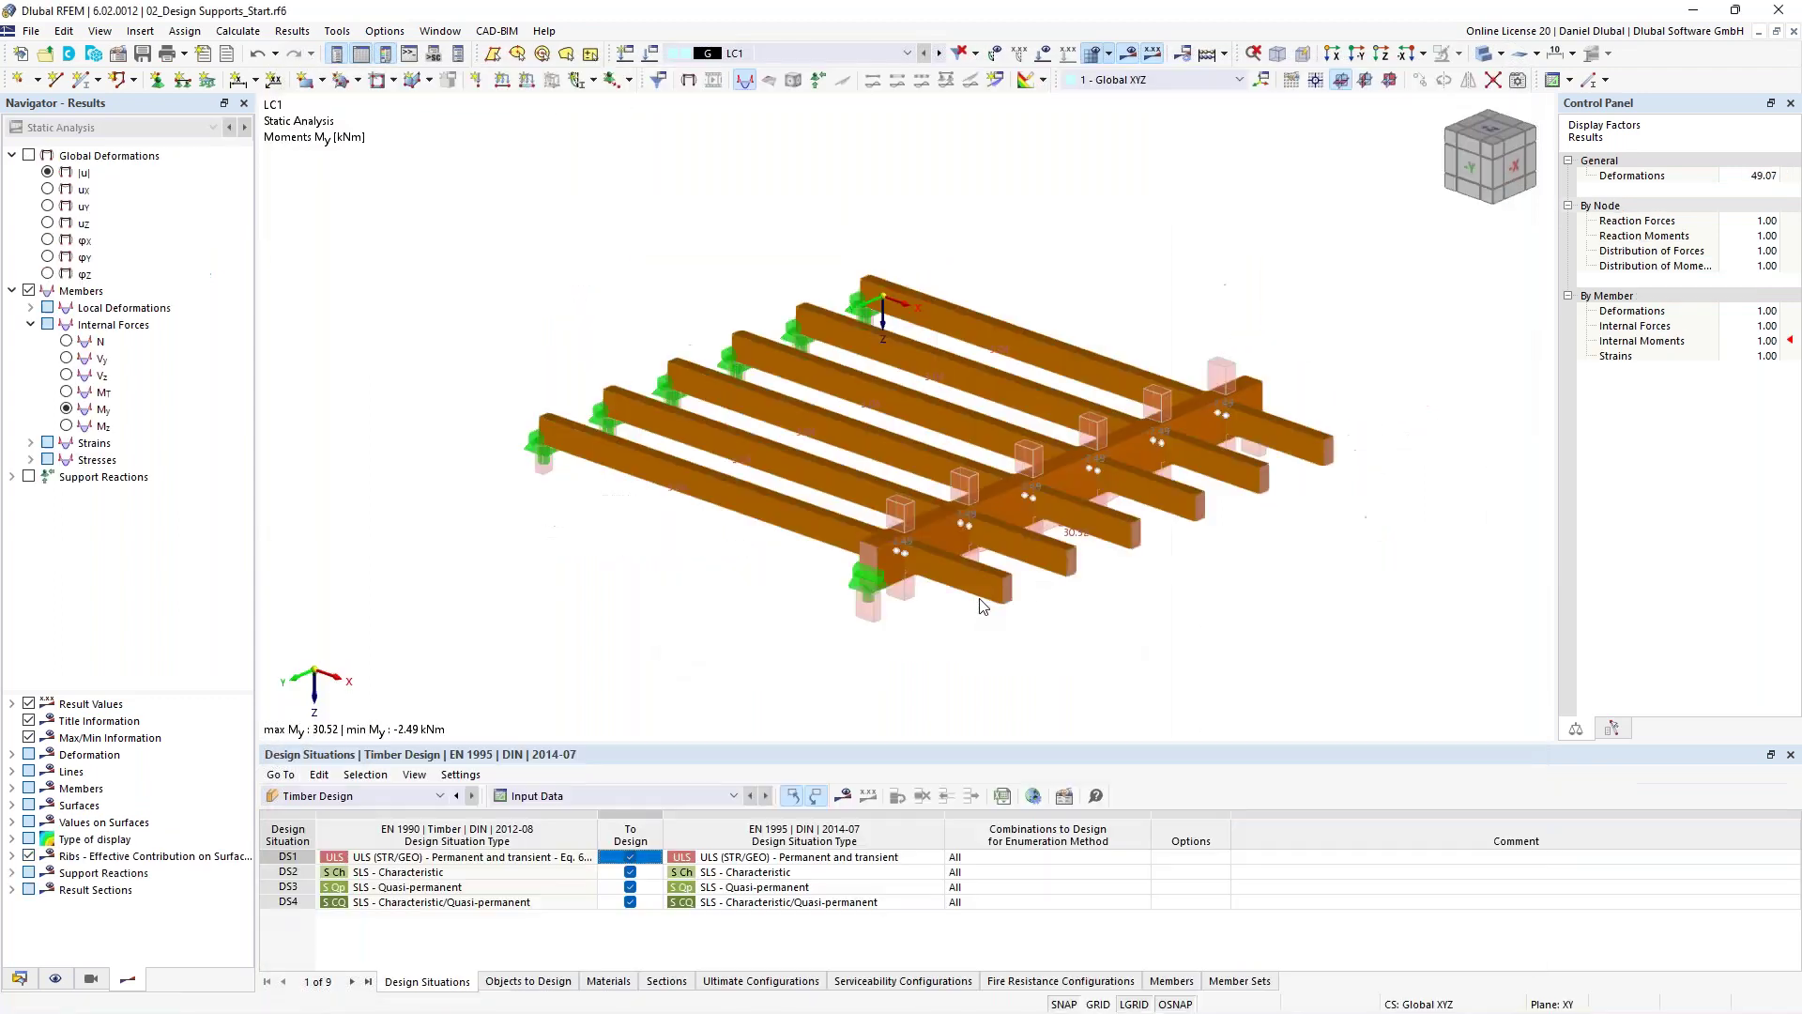
click(1224, 53)
click(1235, 99)
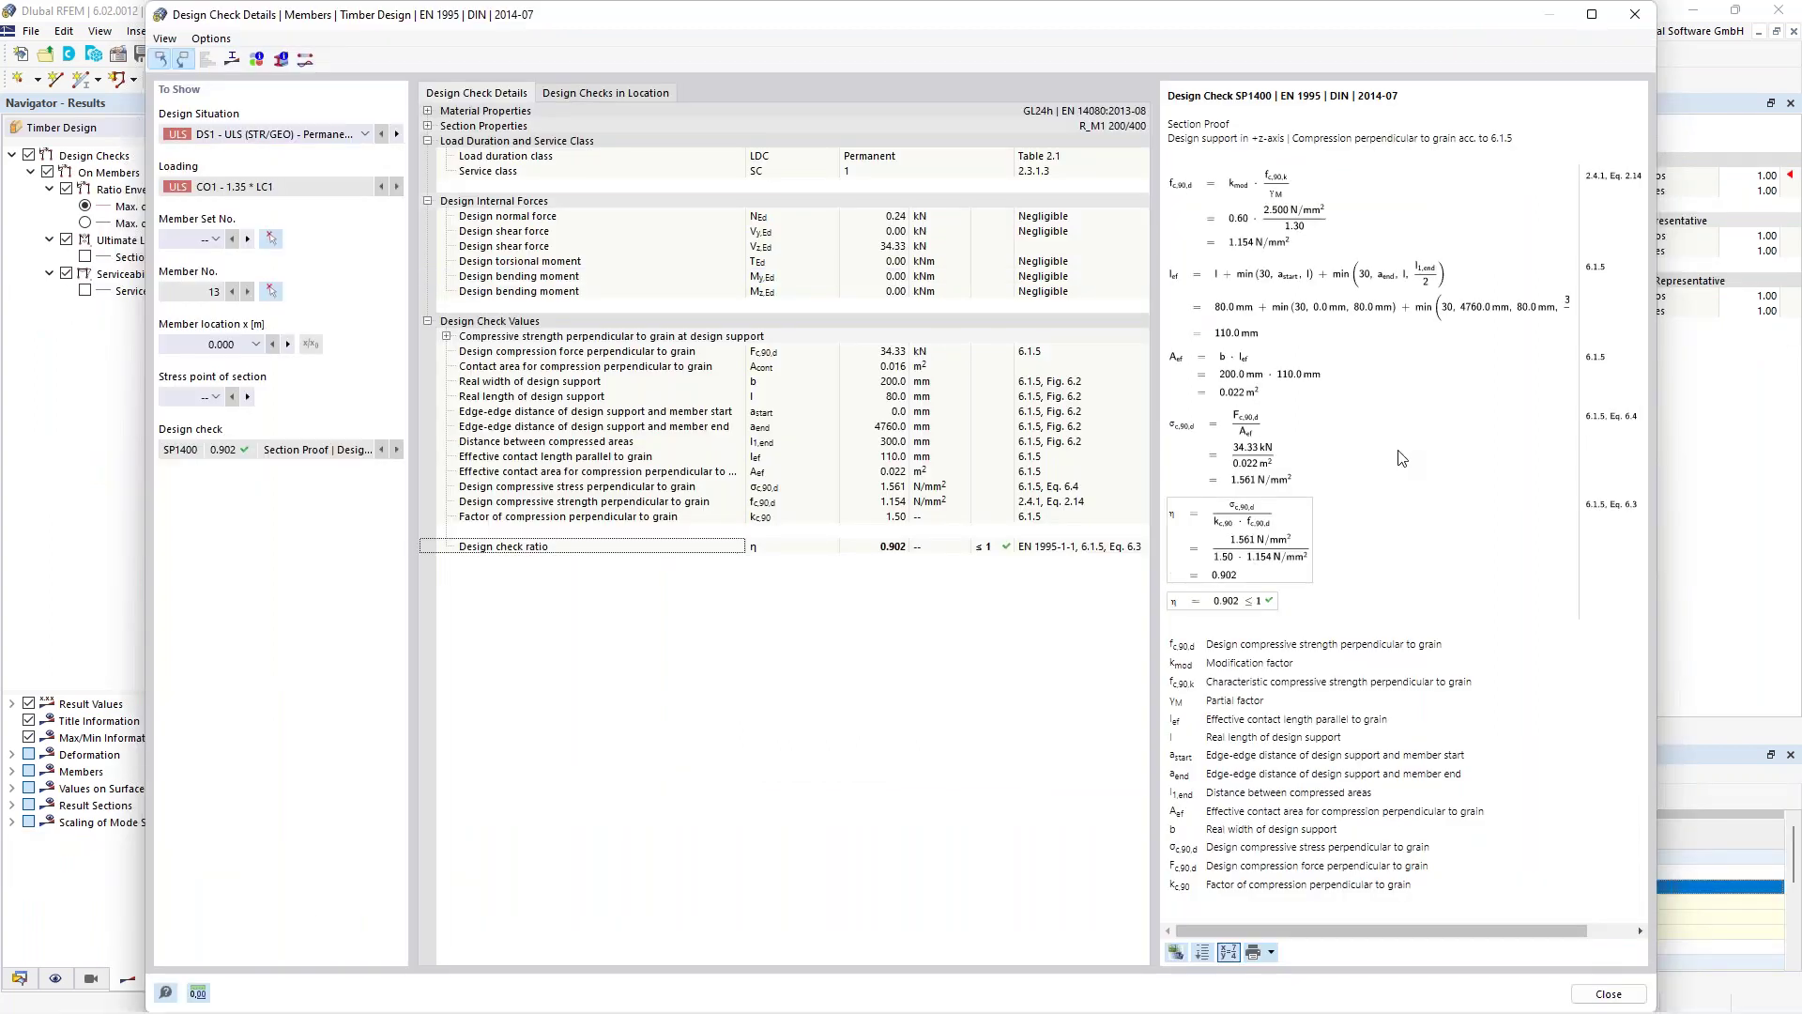
Examine the effective contact length parallel to grain in the SP1400 compression check of member 13.
drag(1207, 719, 1399, 724)
click(1399, 725)
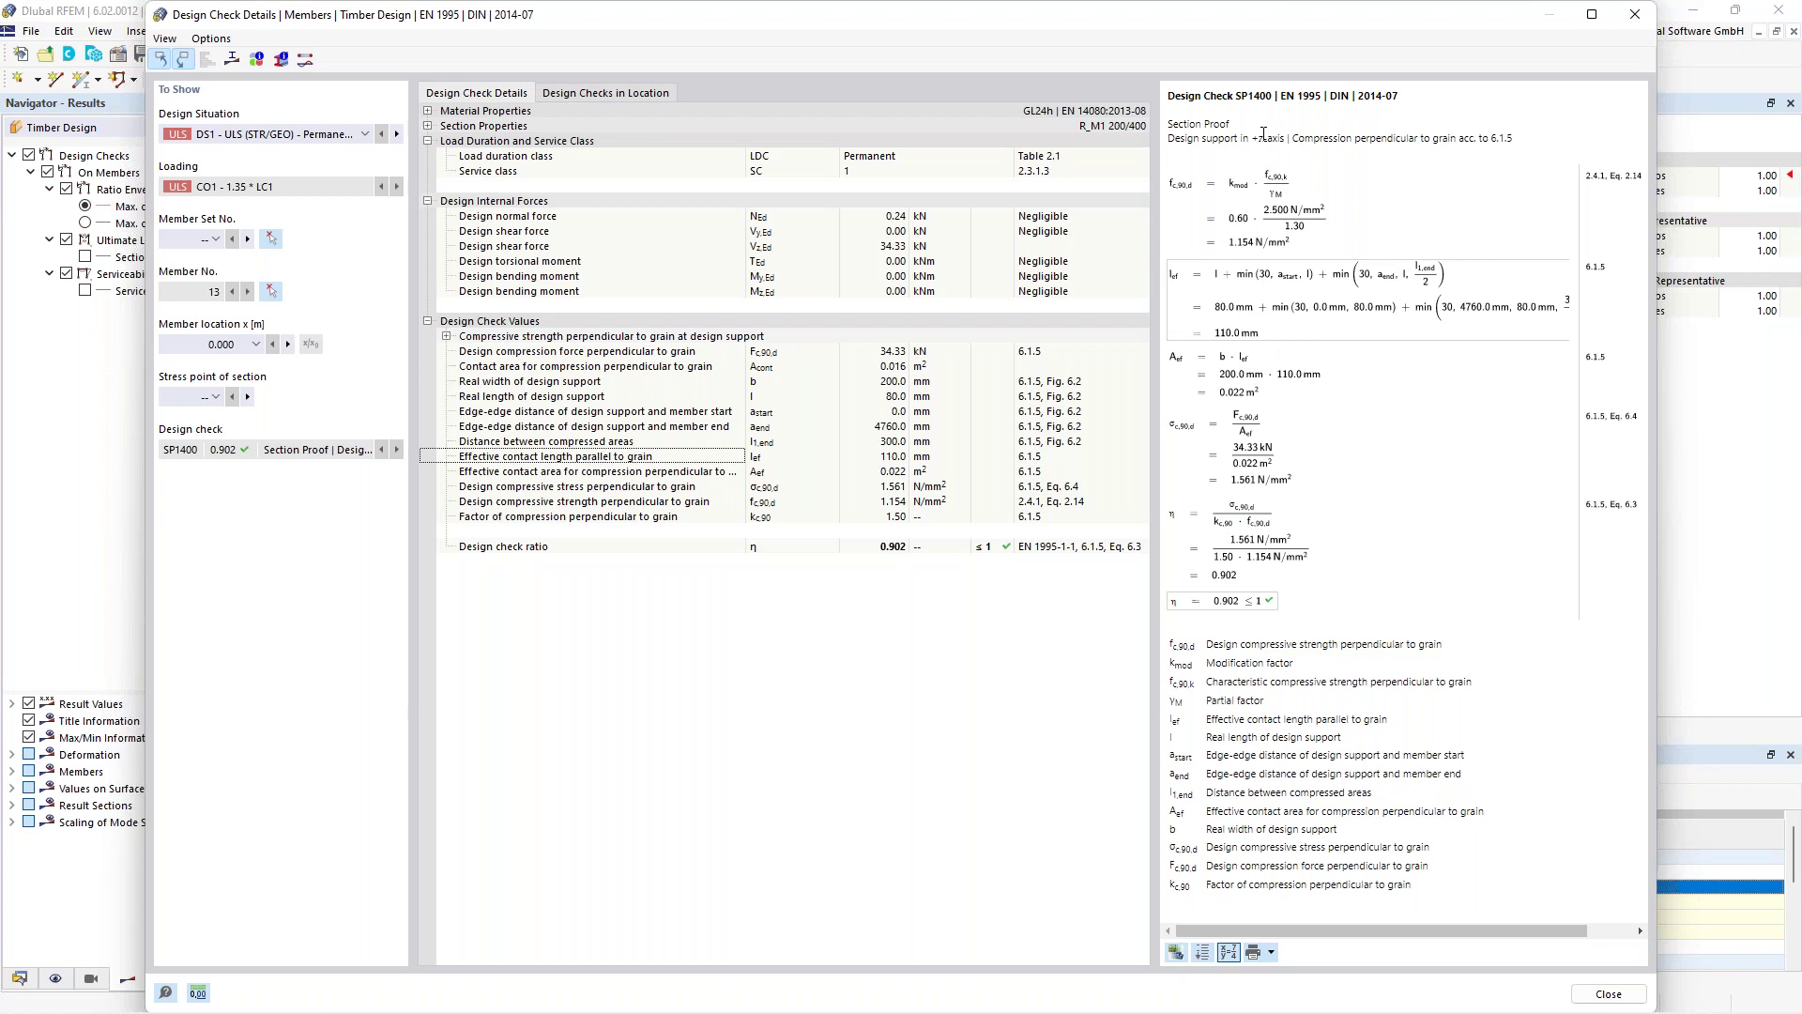
click(1634, 15)
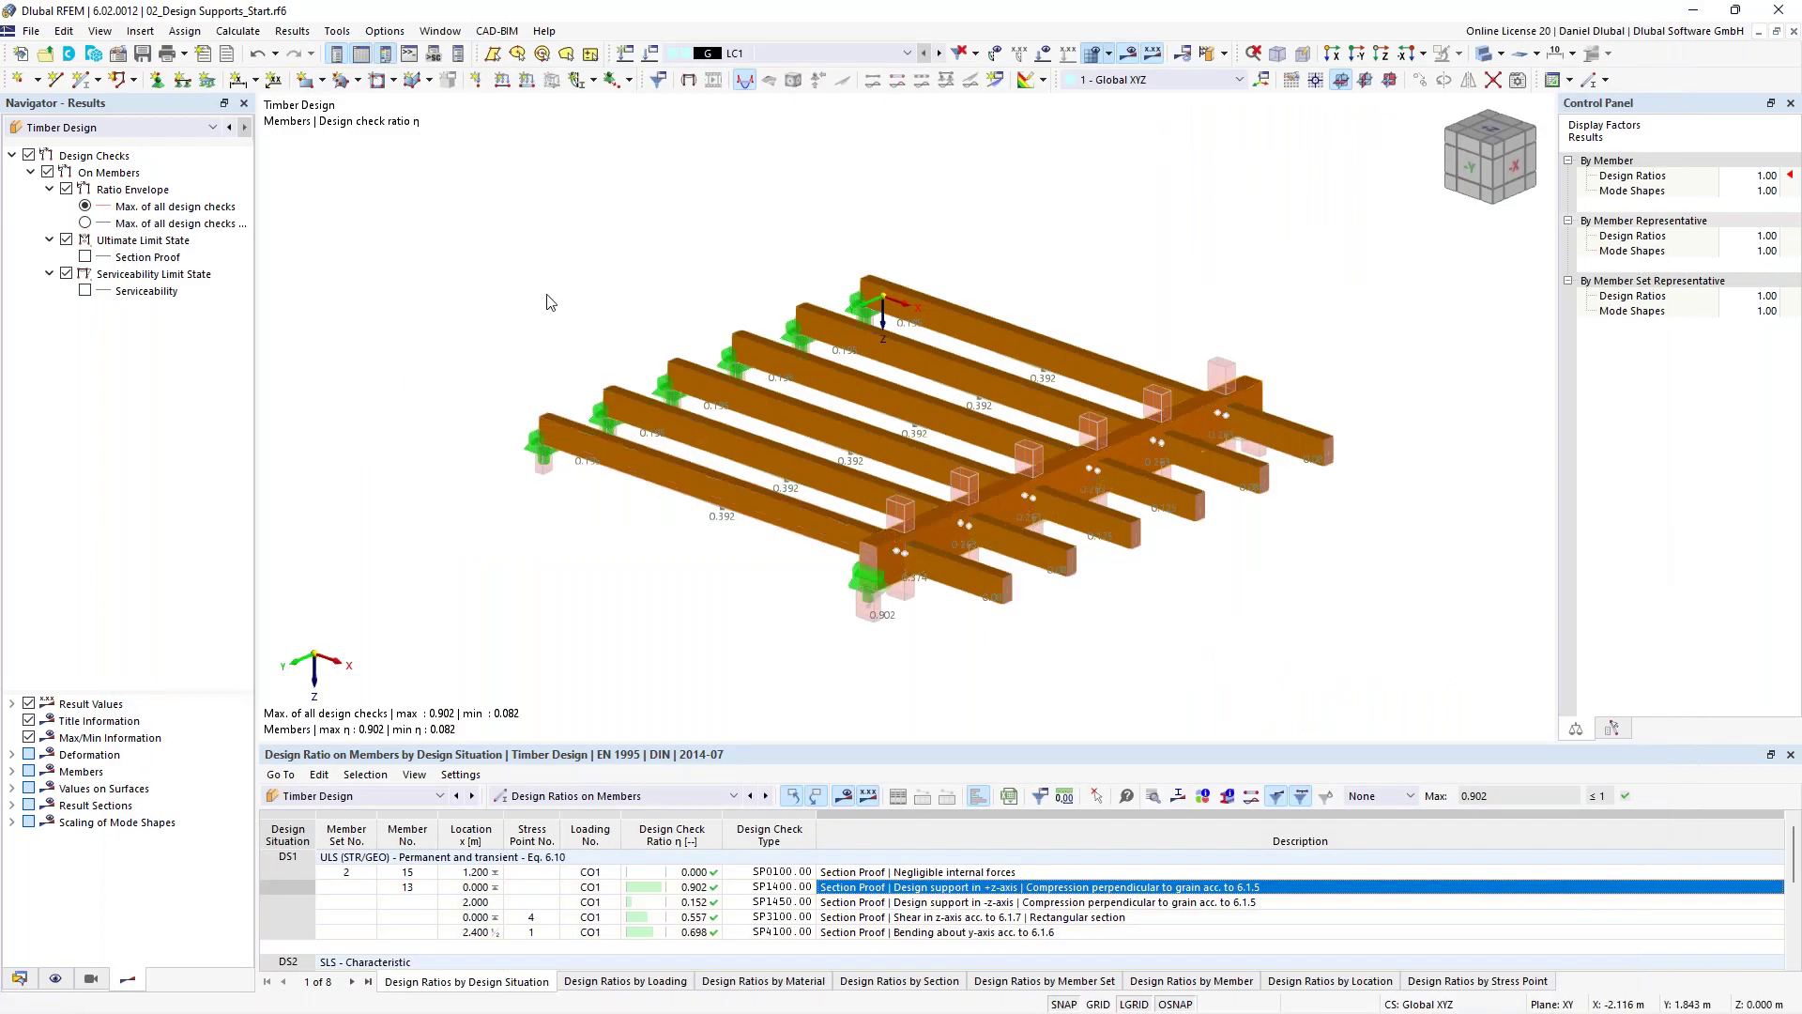
Open the parent member set 24,25 of the outermost joist, member 24, for editing.
scroll(549, 302, down, 2)
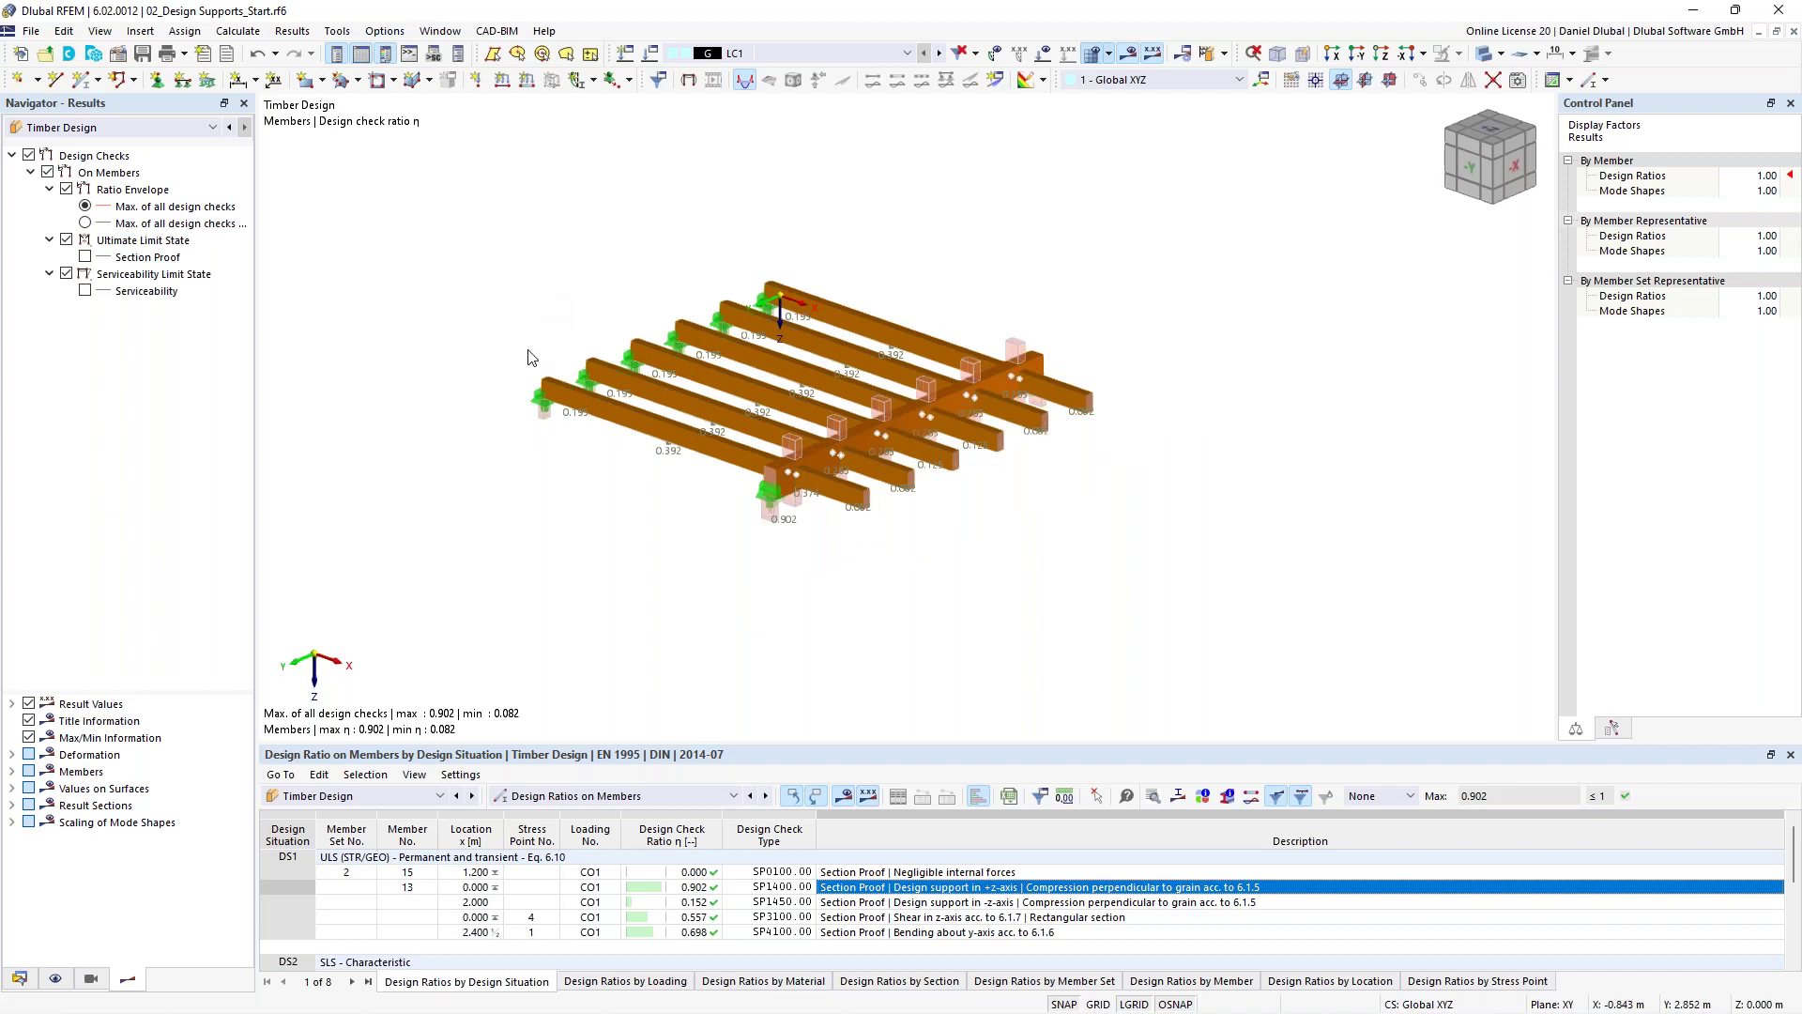
scroll(532, 358, up, 2)
ctrl+middle_drag(535, 356, 627, 293)
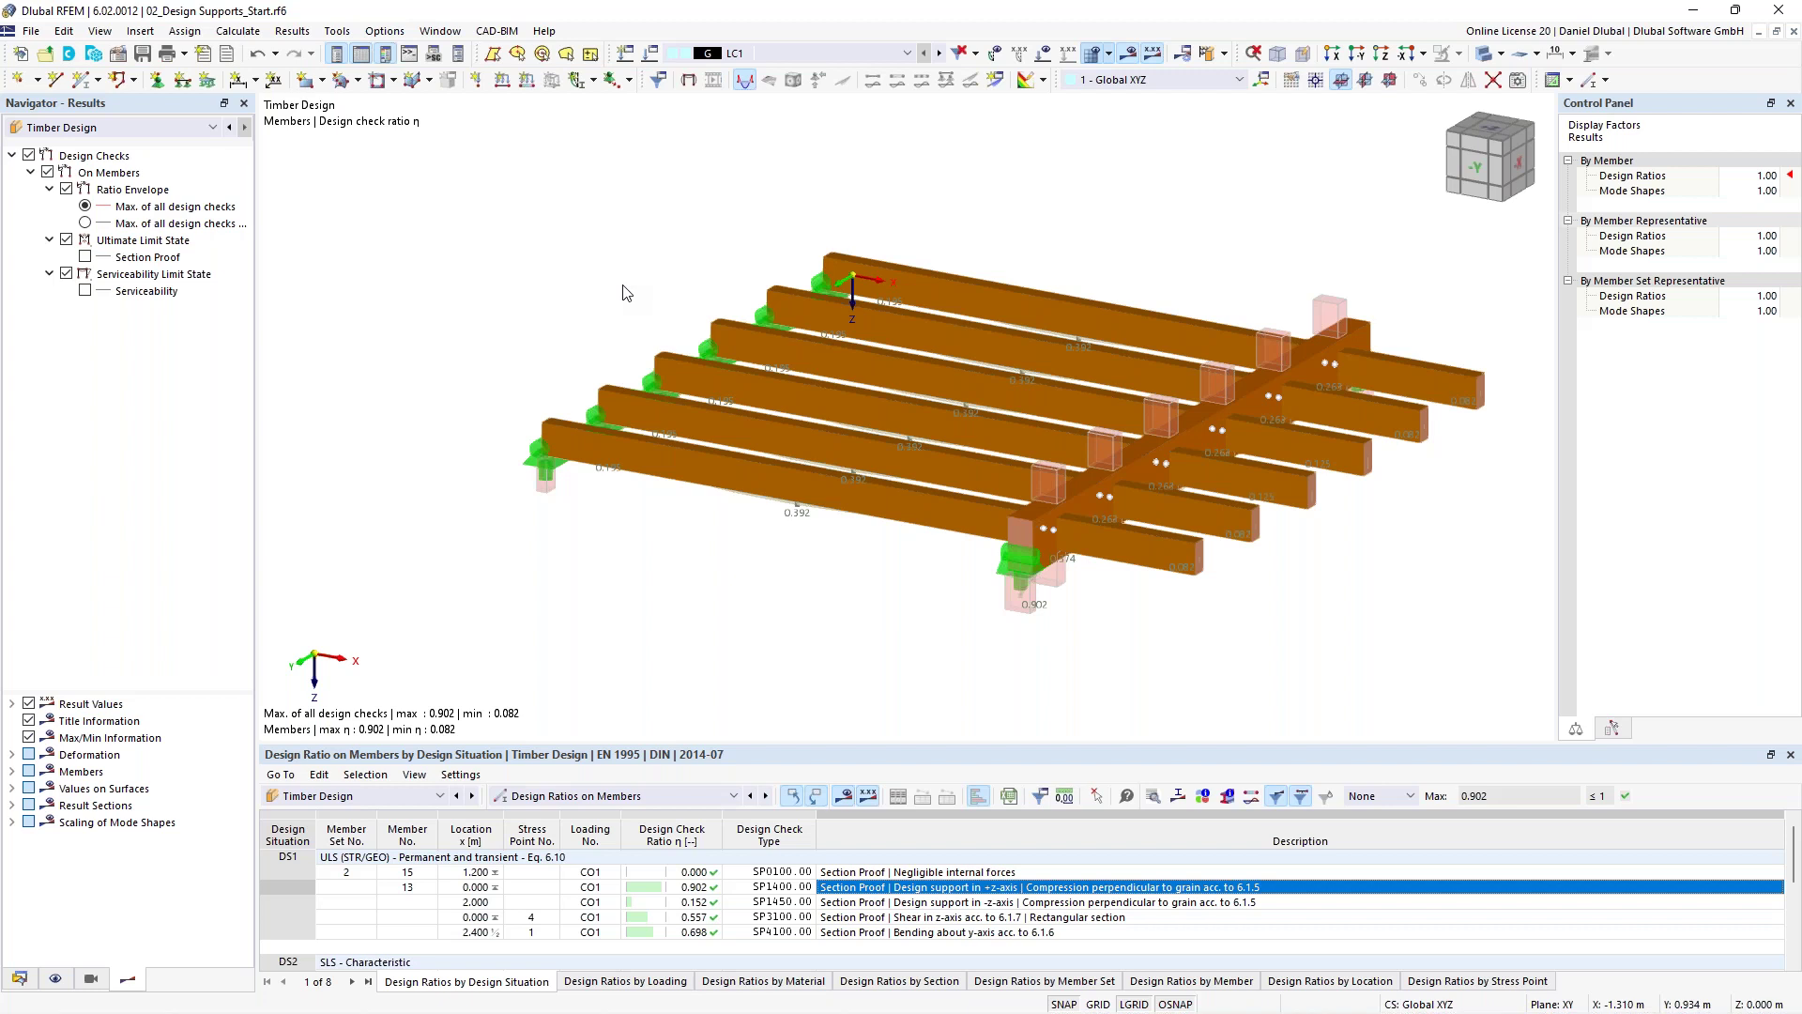
click(815, 505)
scroll(815, 500, up, 1)
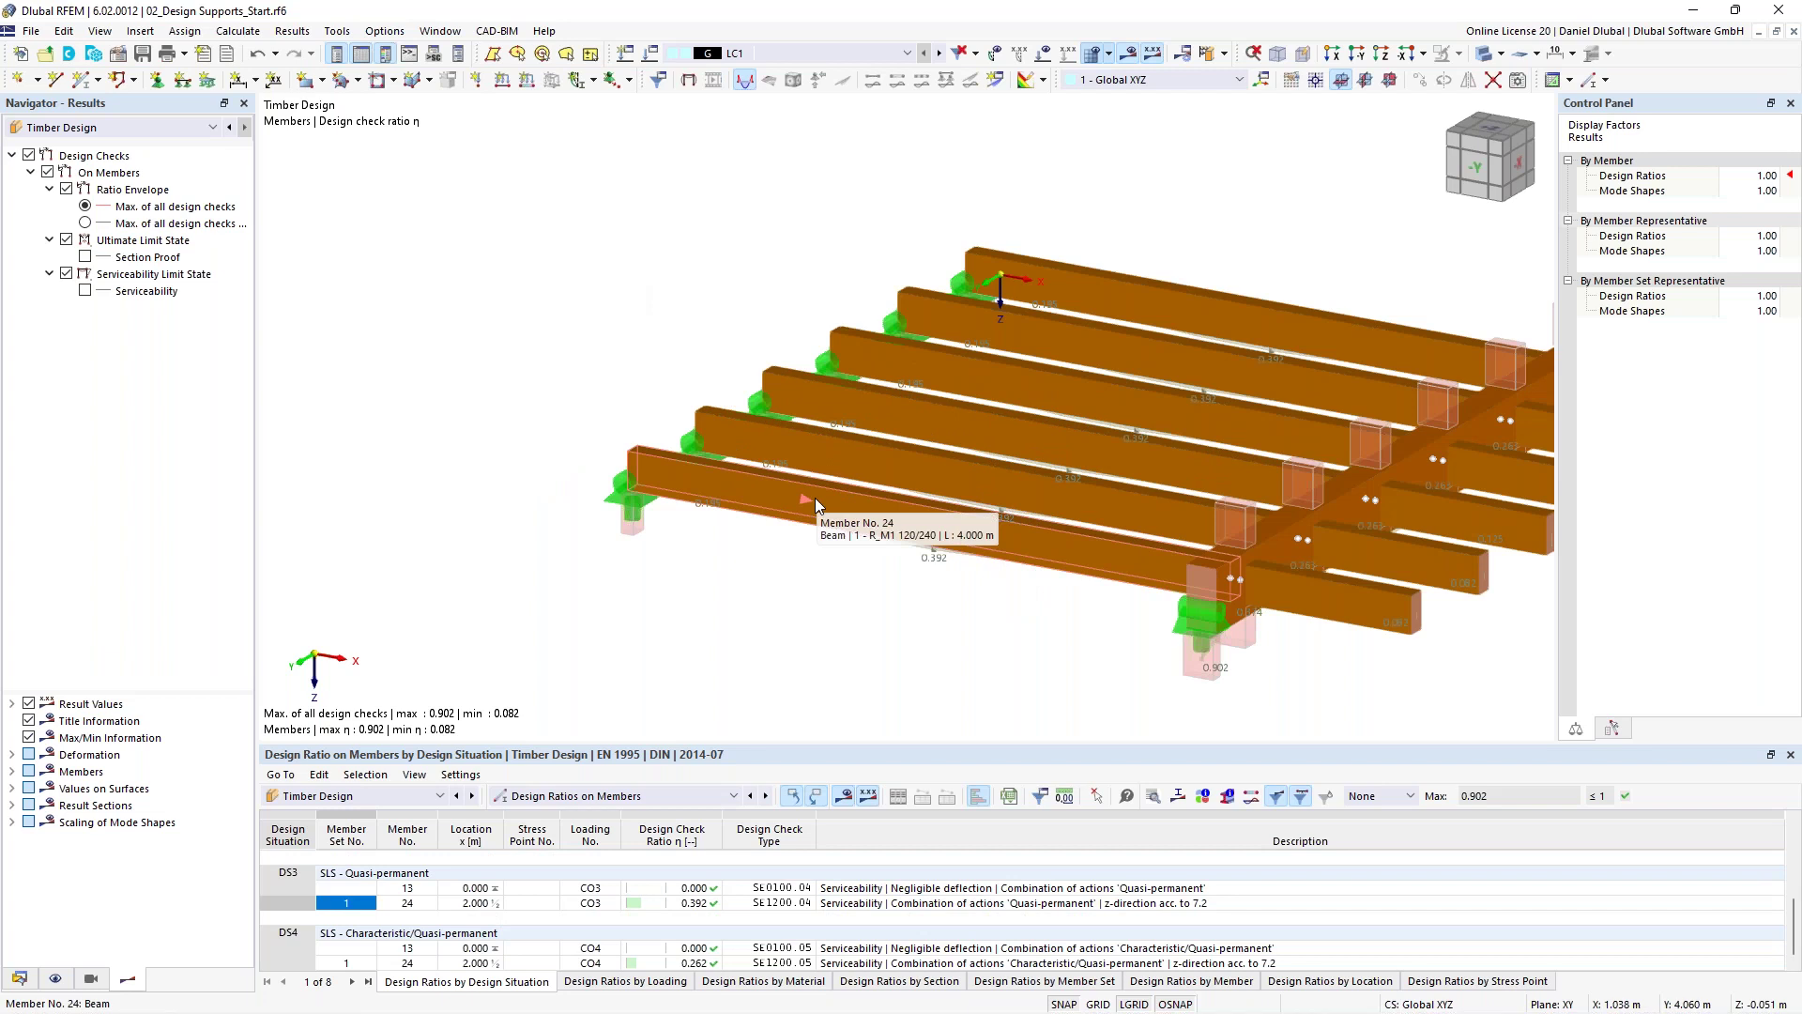
double_click(816, 500)
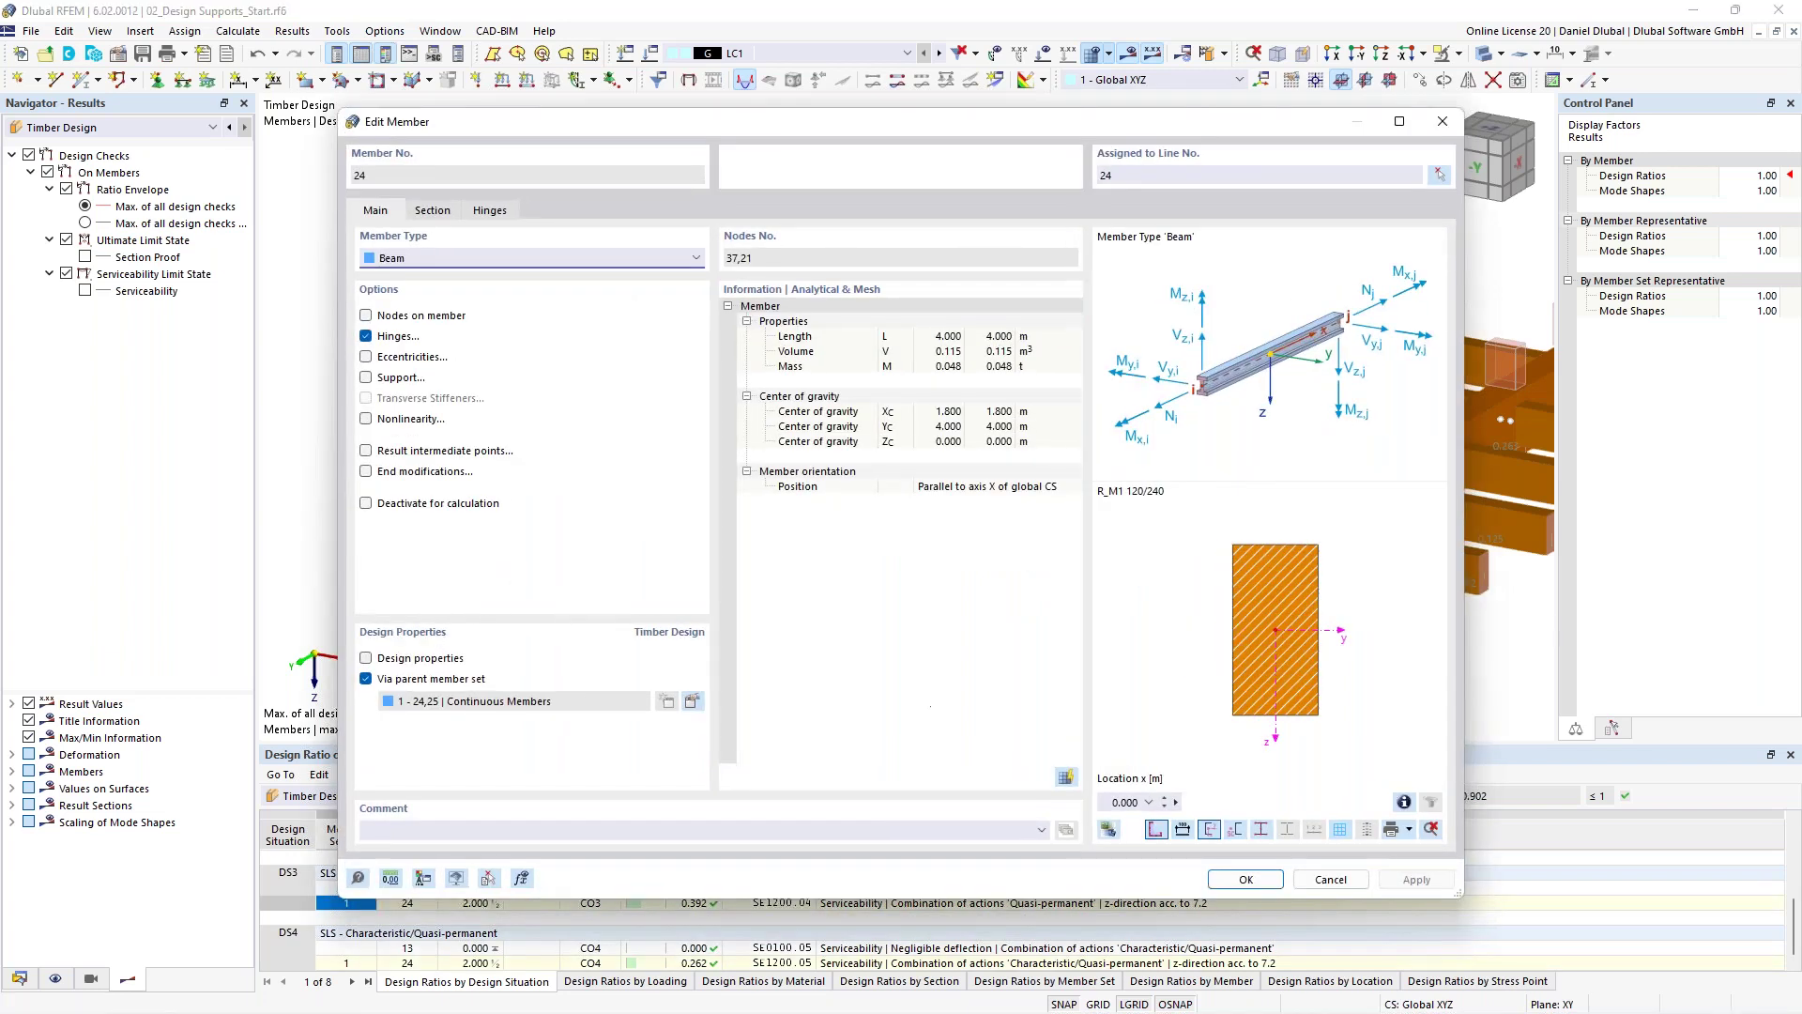
click(693, 701)
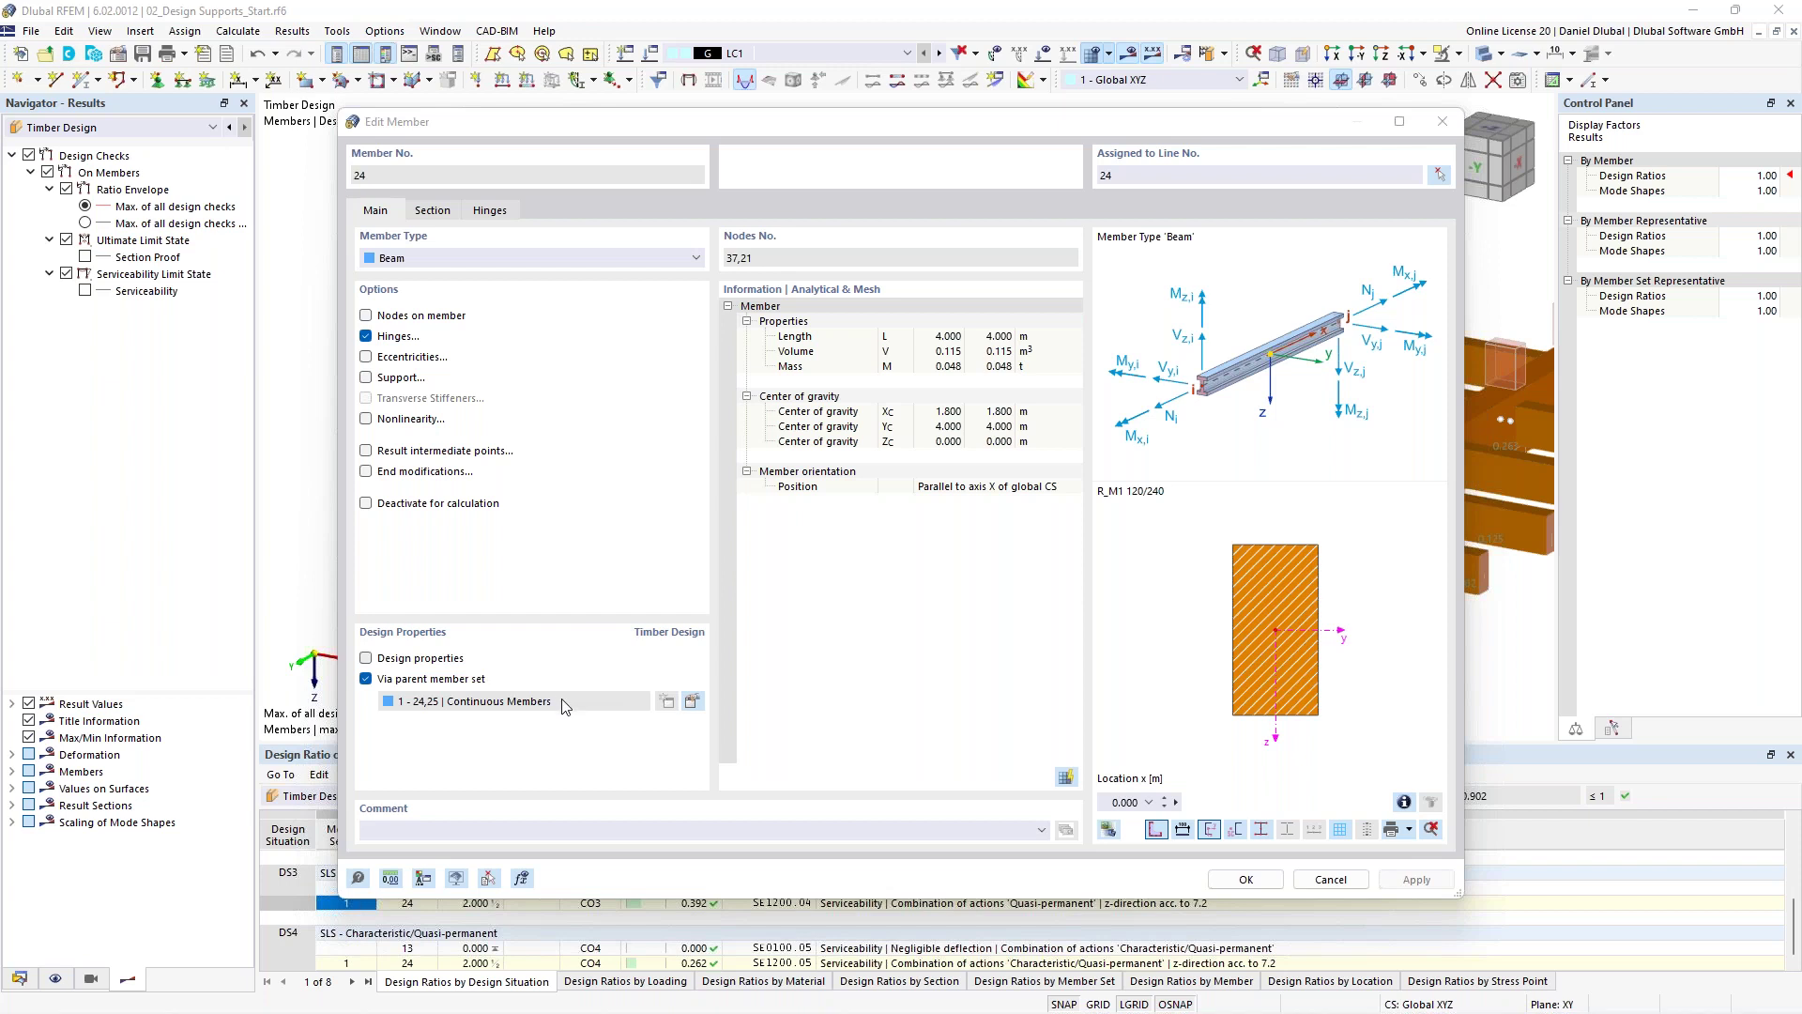
click(693, 707)
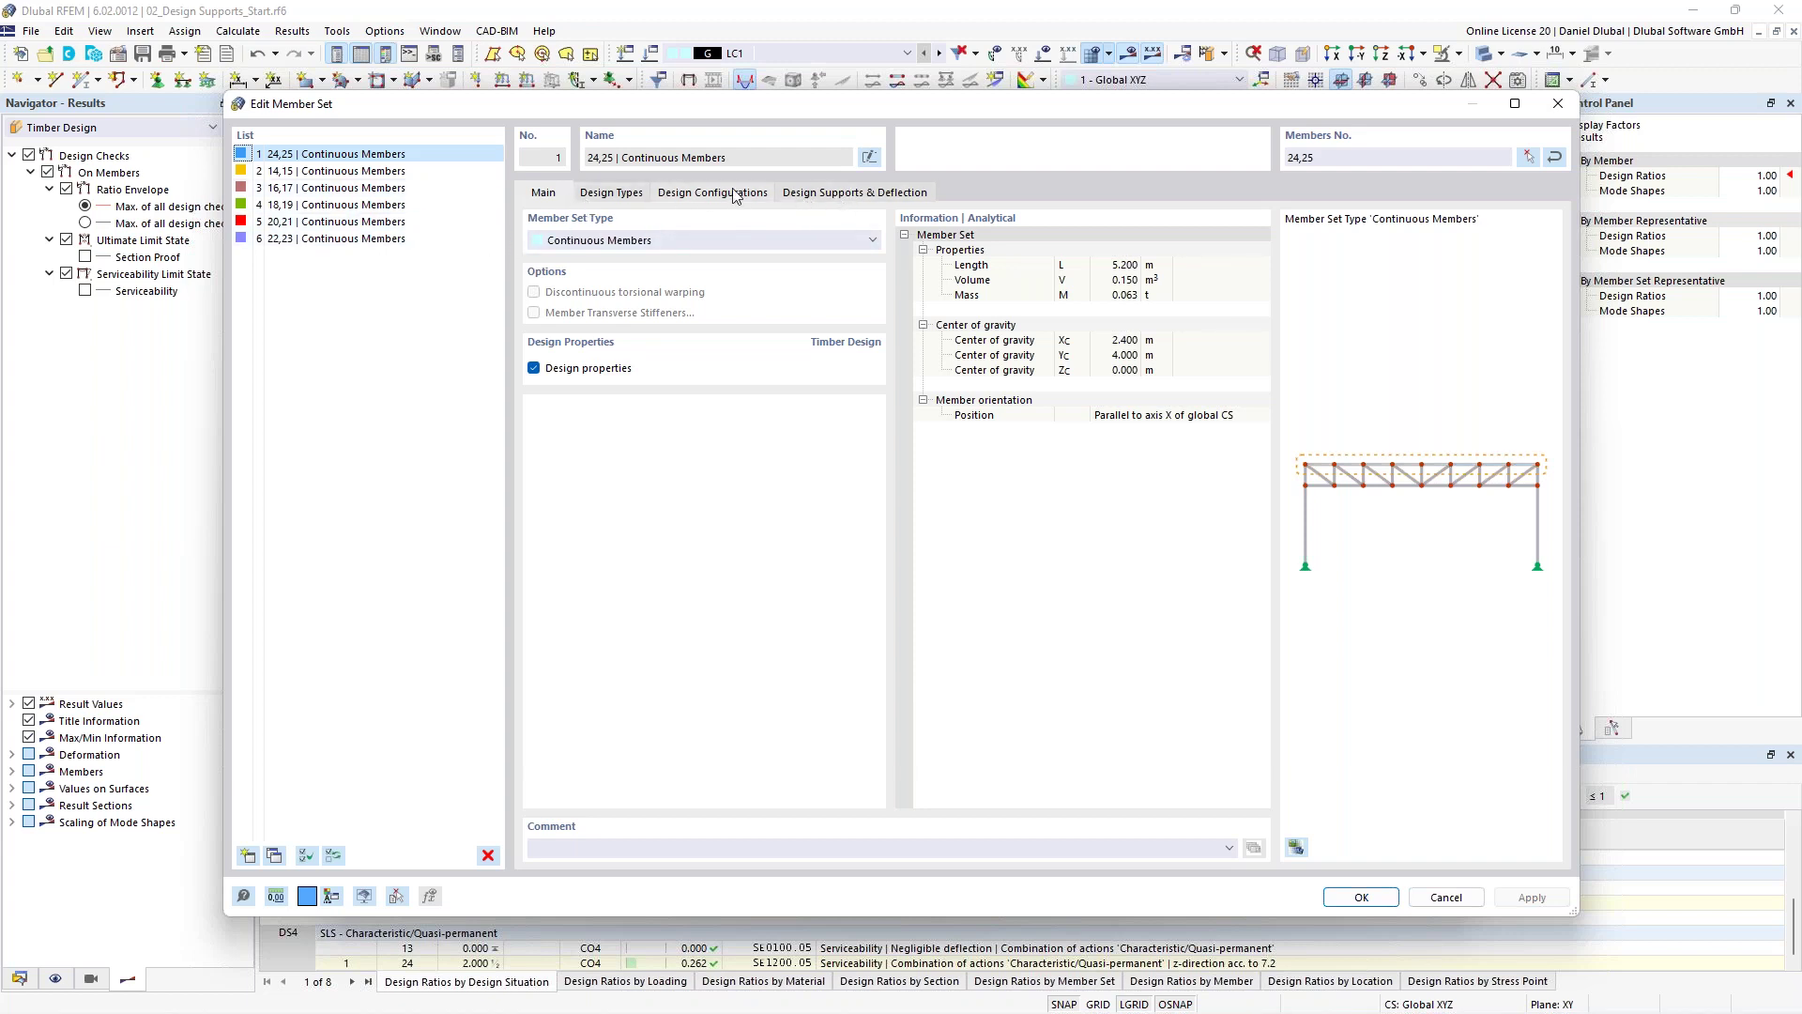
Create a local section reduction for member set 24,25 with the reduction type Start Notch.
click(612, 193)
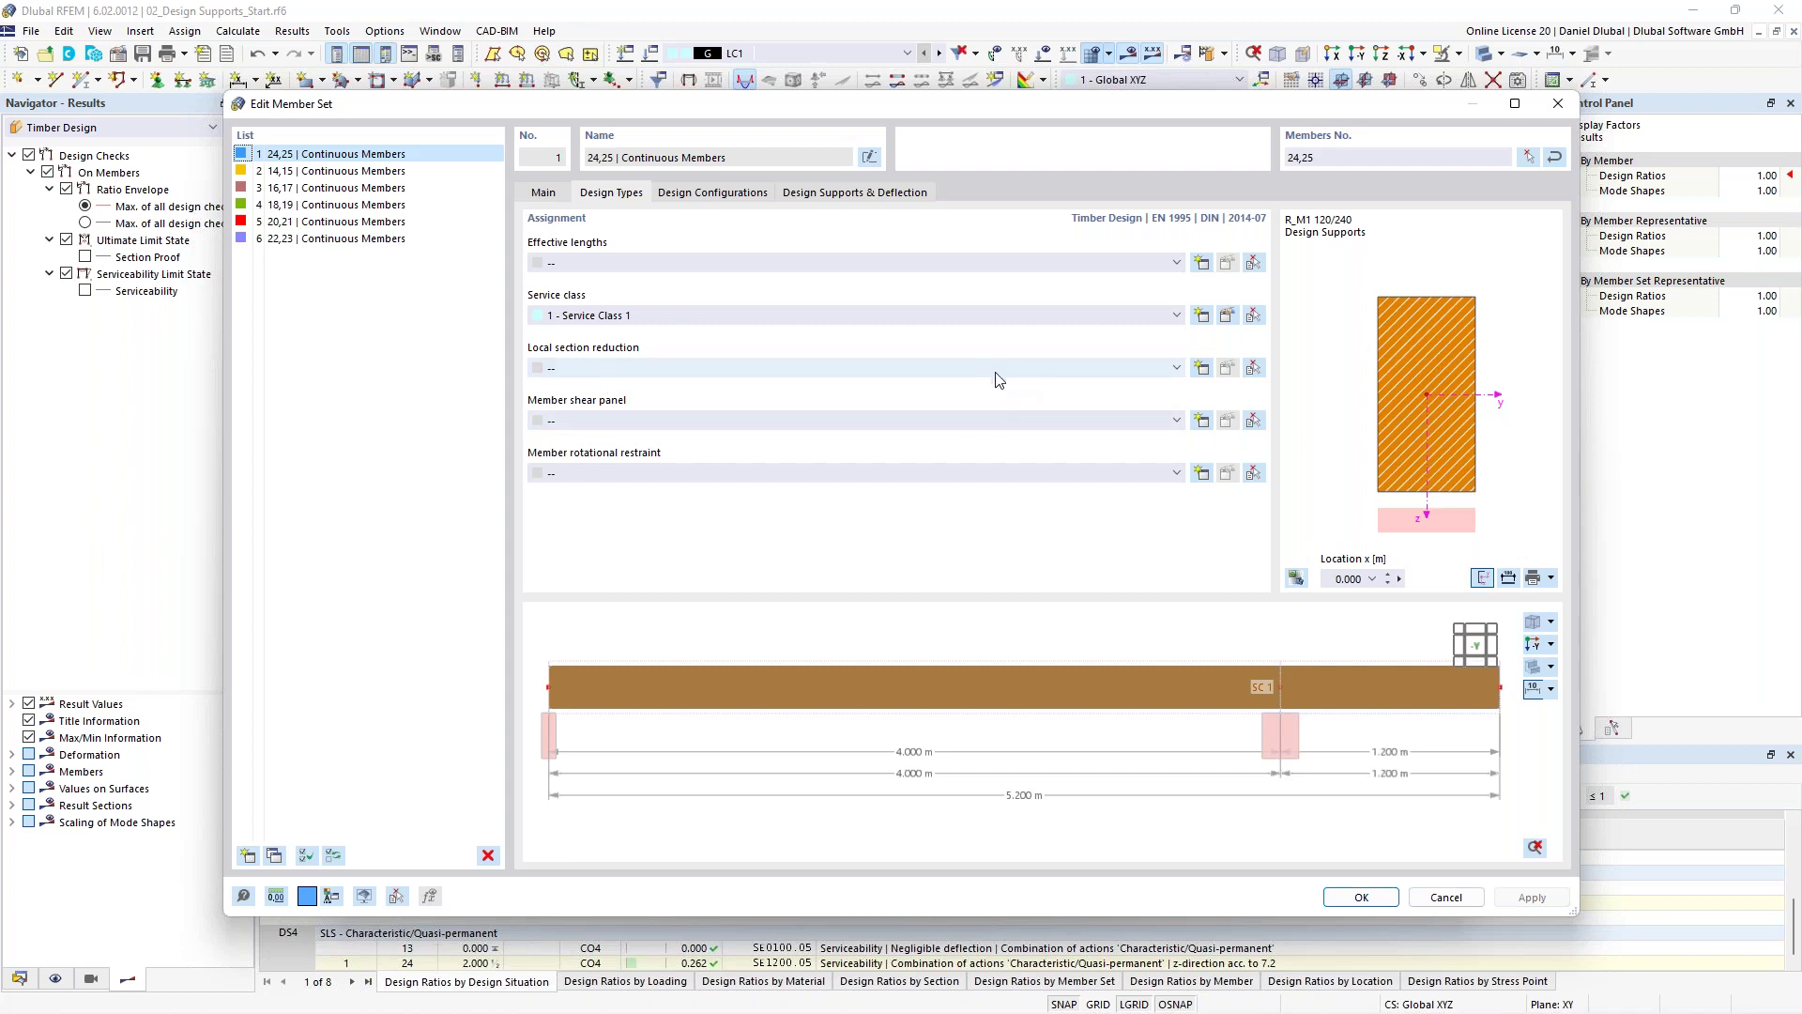
click(1206, 372)
click(689, 287)
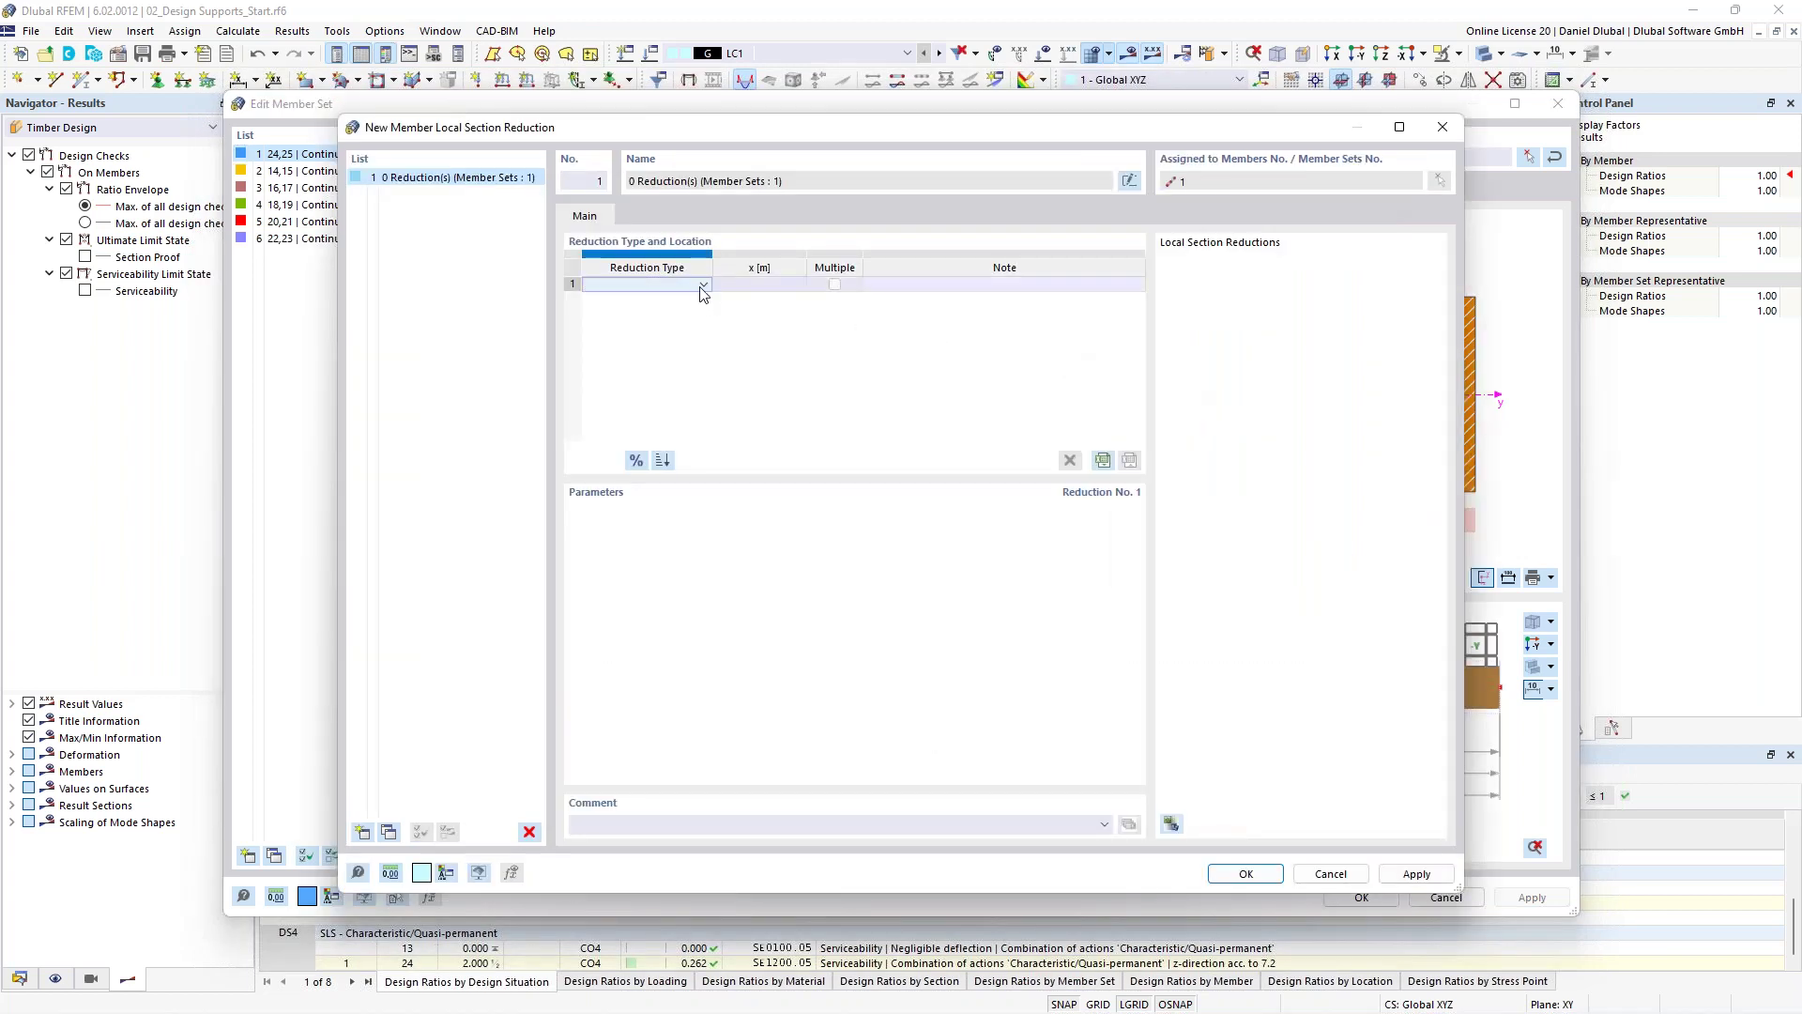
click(697, 288)
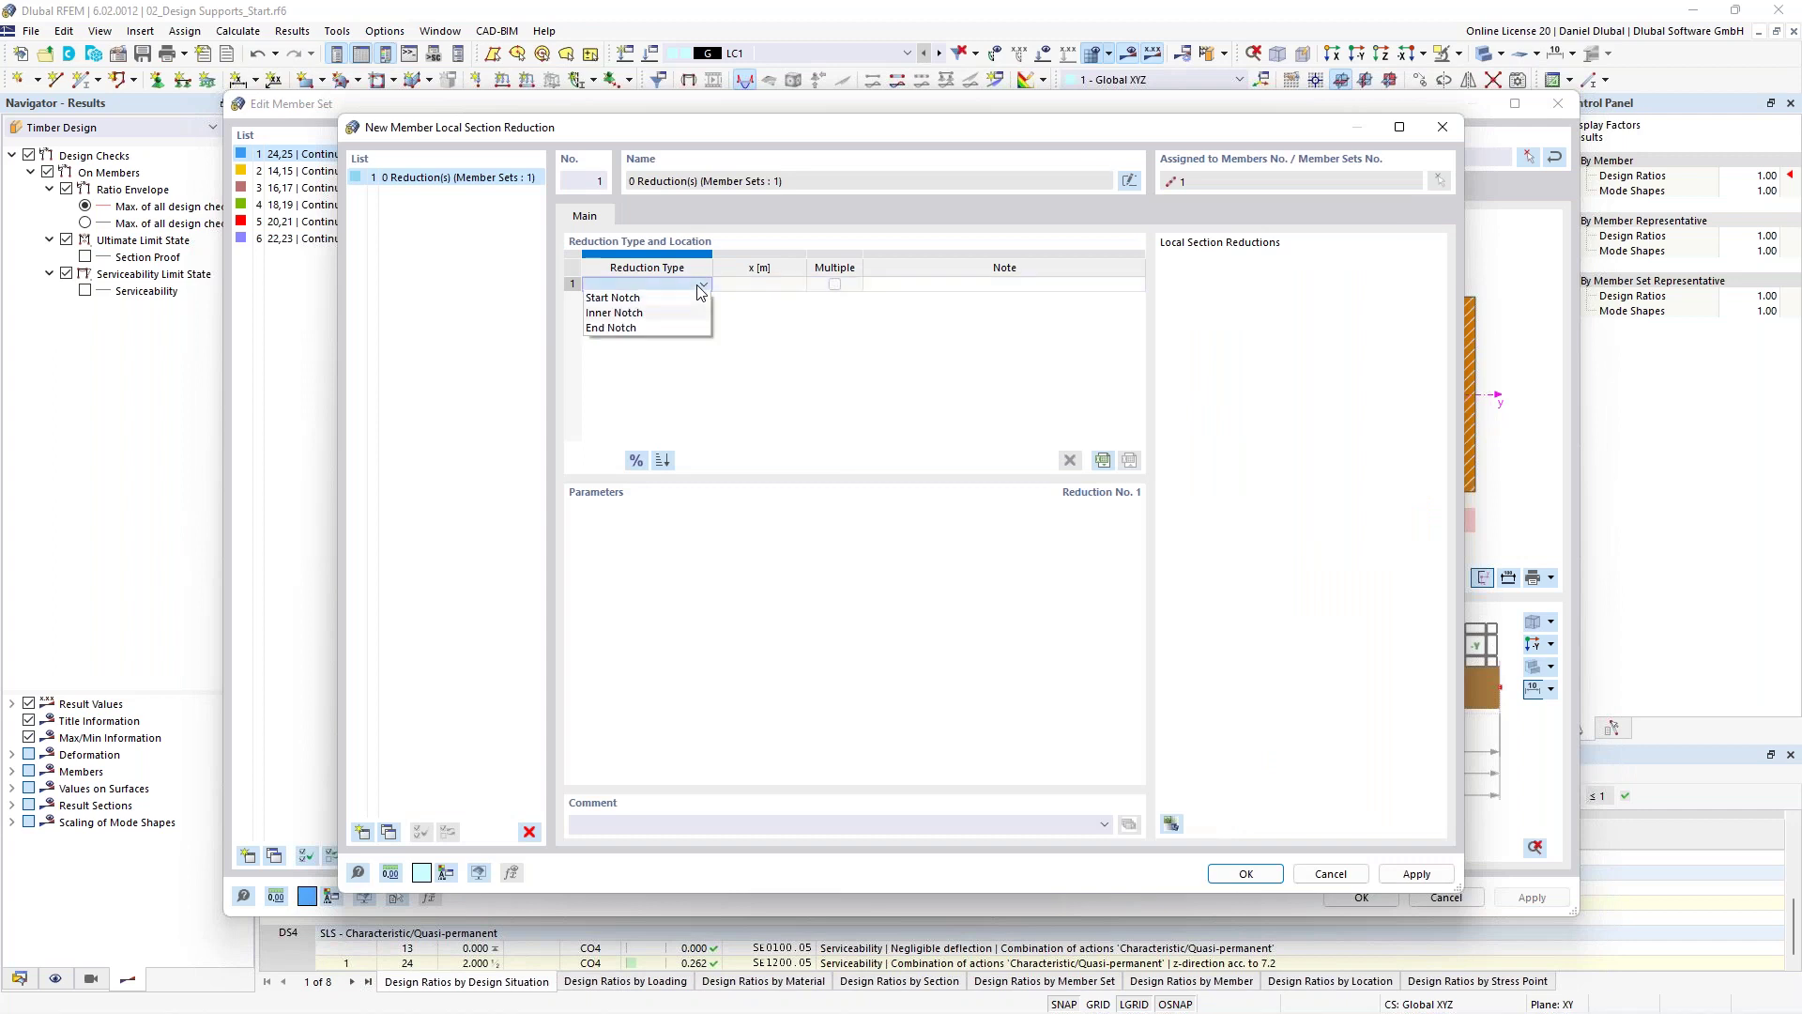
click(650, 313)
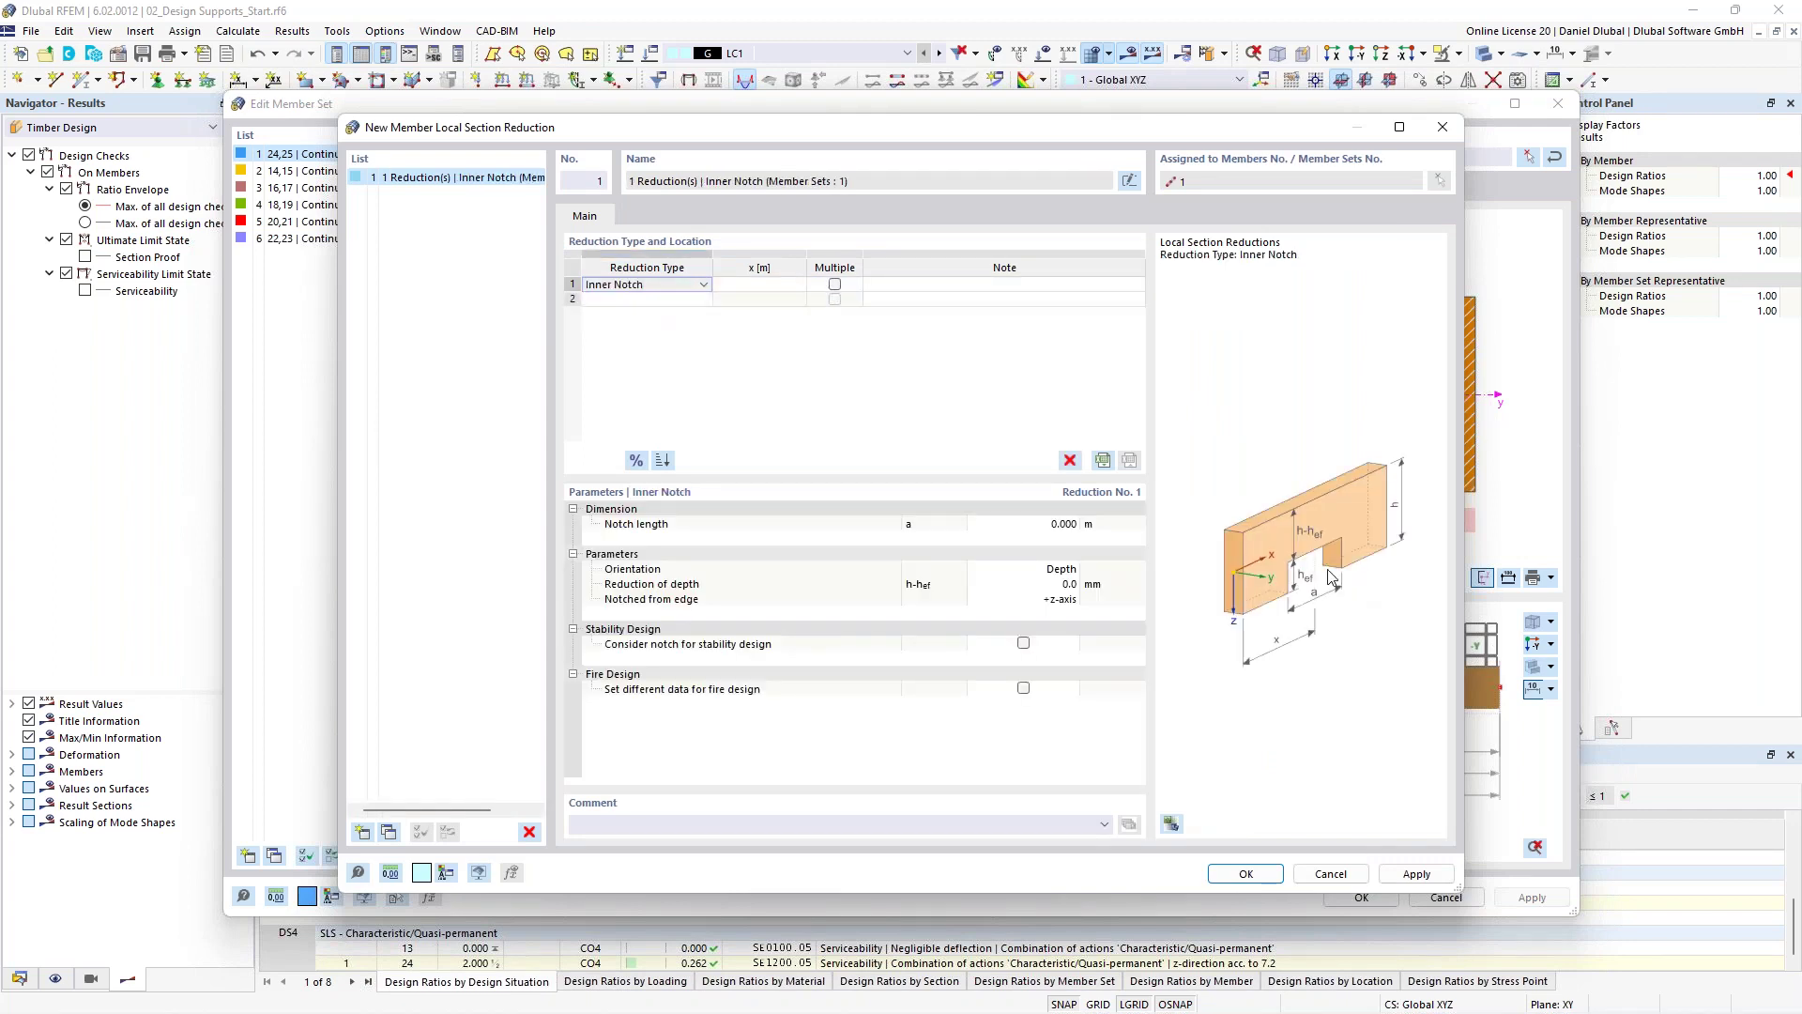
click(703, 285)
click(611, 323)
click(691, 287)
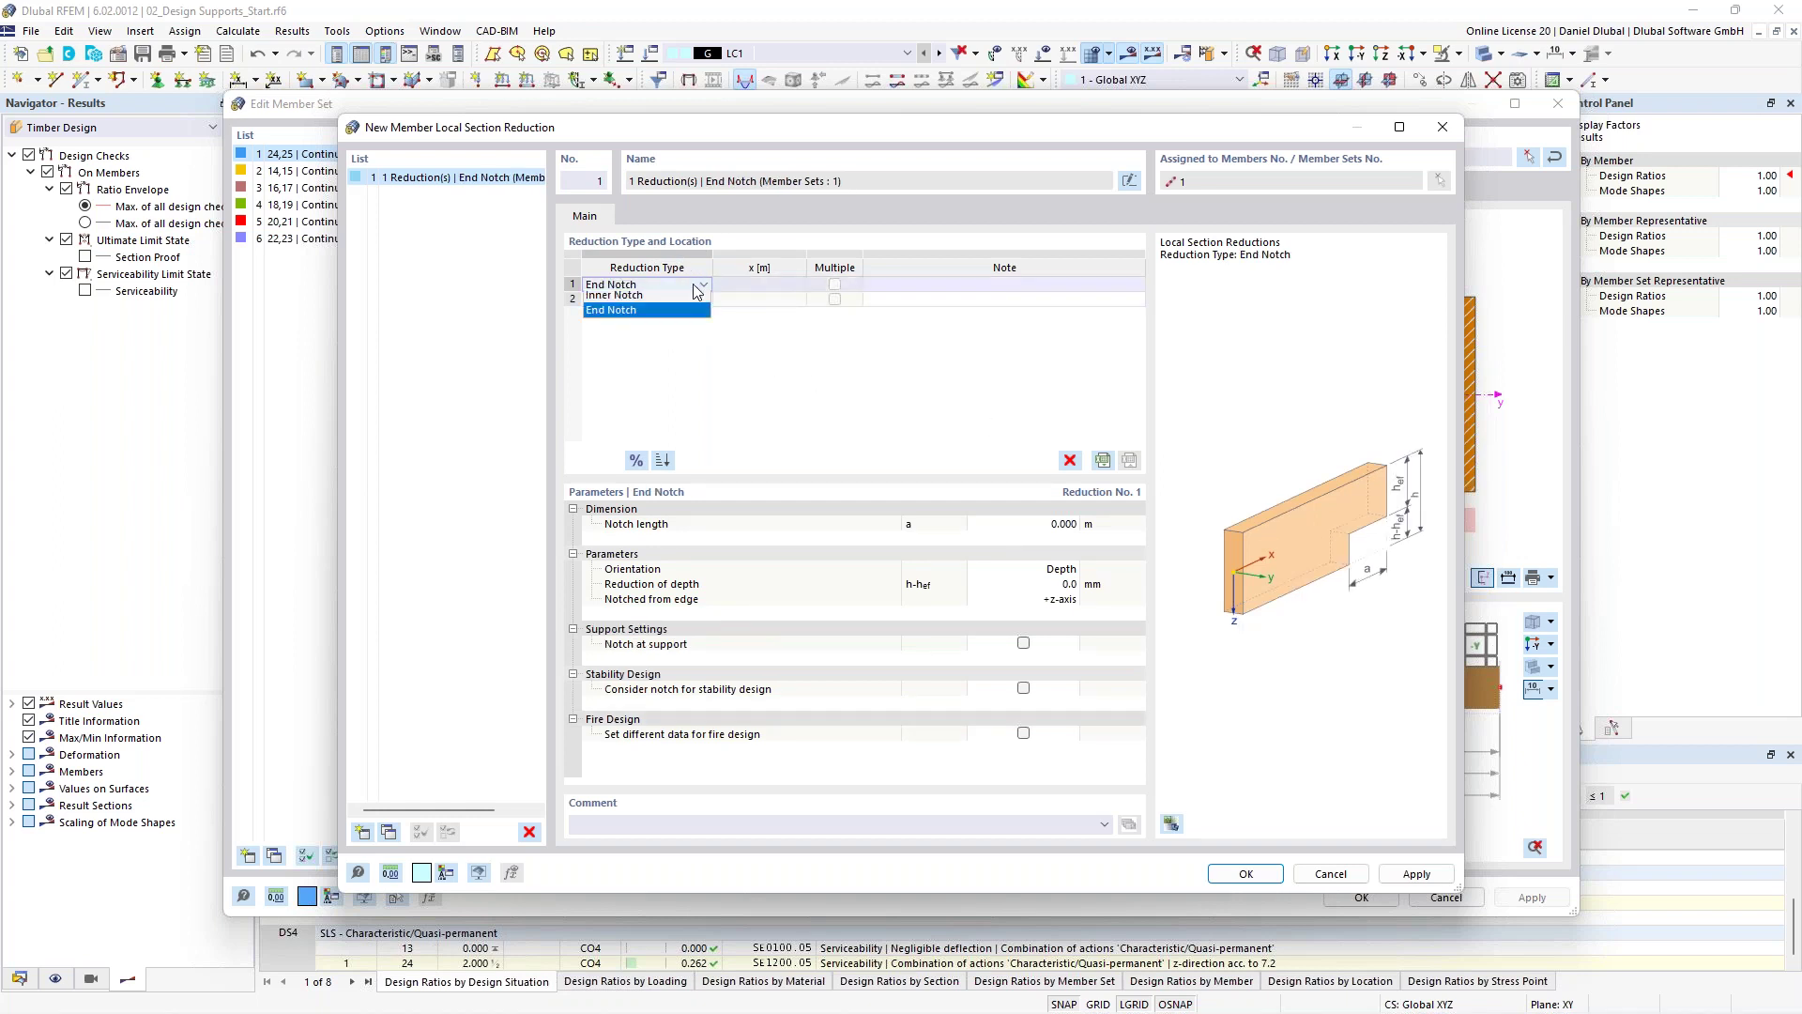
click(678, 303)
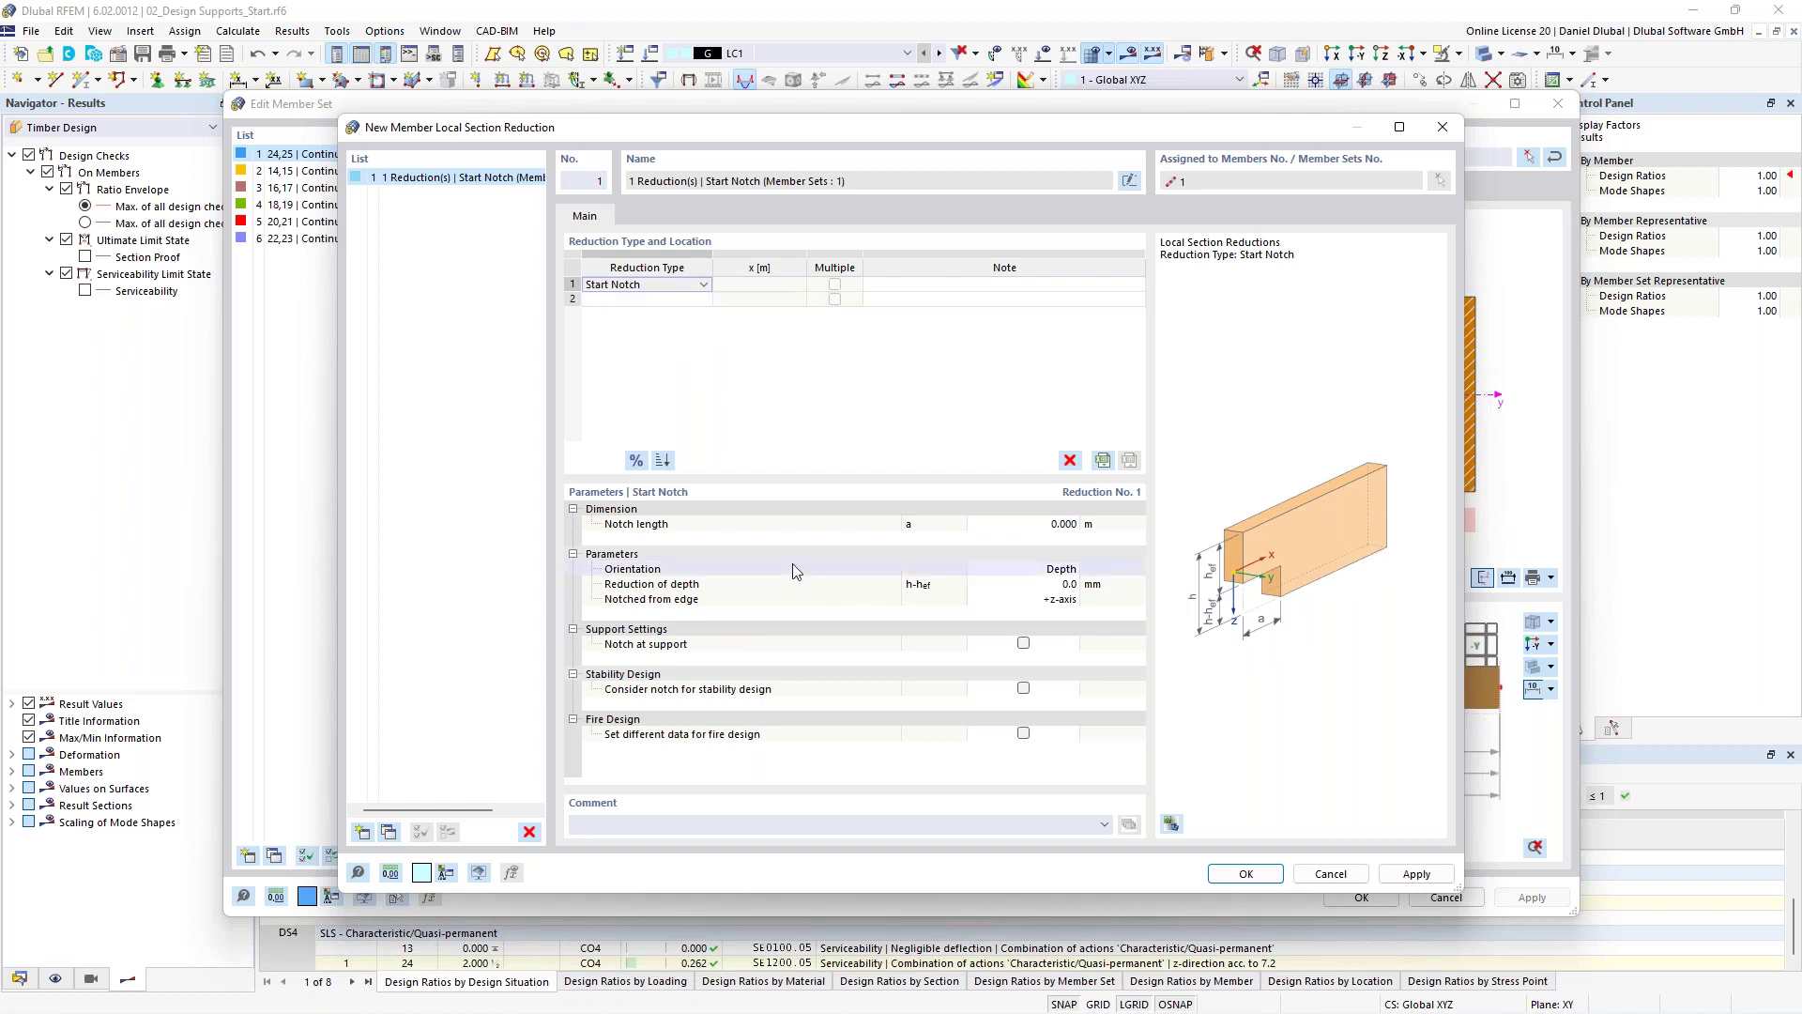
Set the start notch's length to 0.040 m, its orientation to Depth and its reduction of depth to 100 mm.
click(1048, 524)
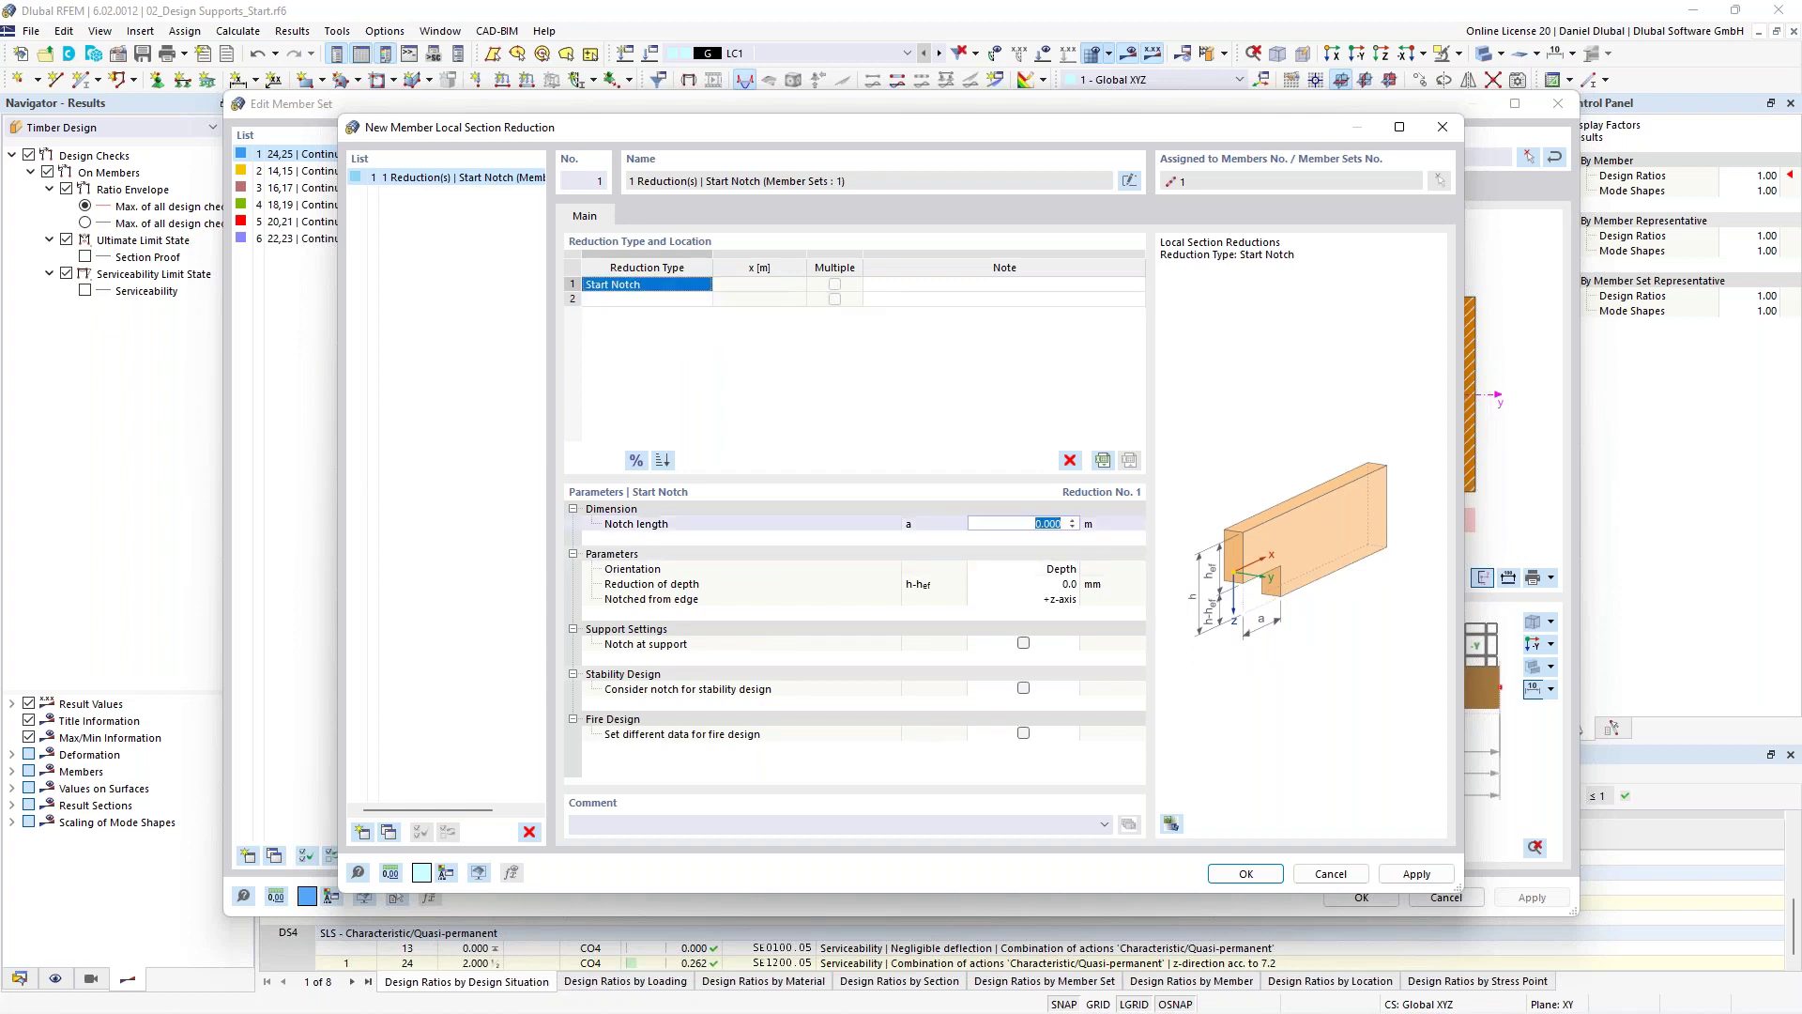
text(0.04)
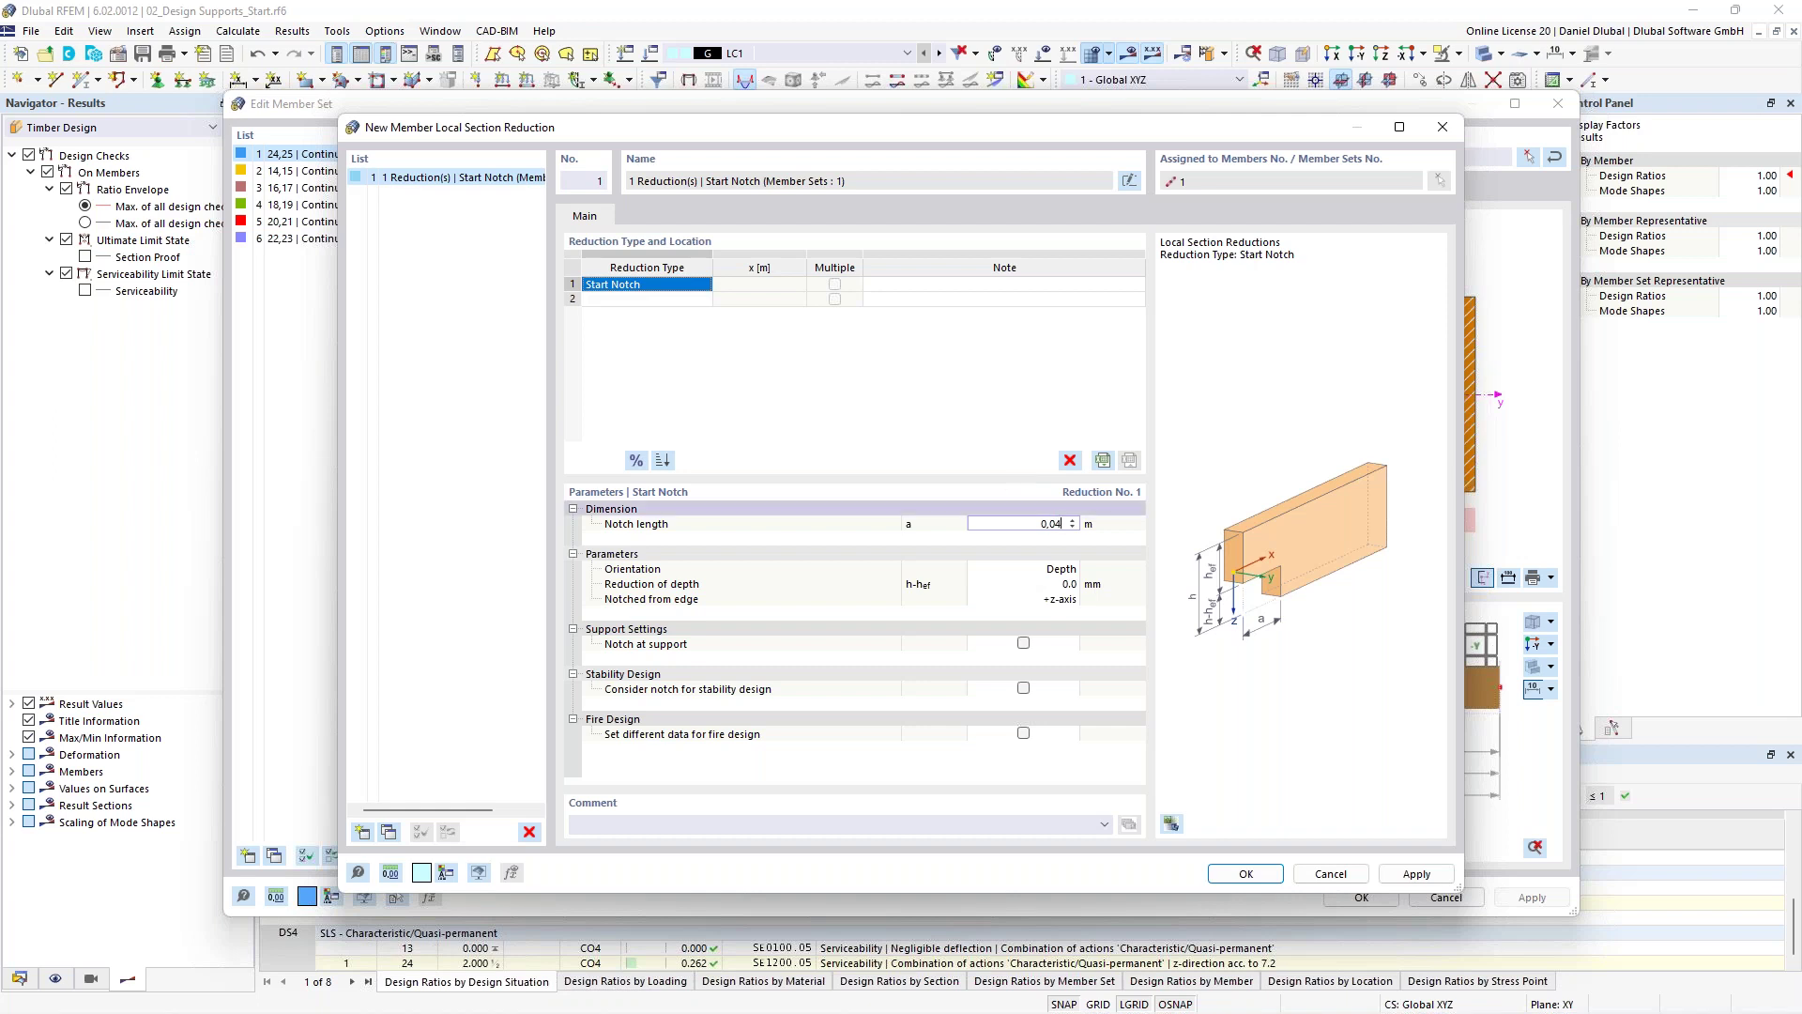
click(1022, 570)
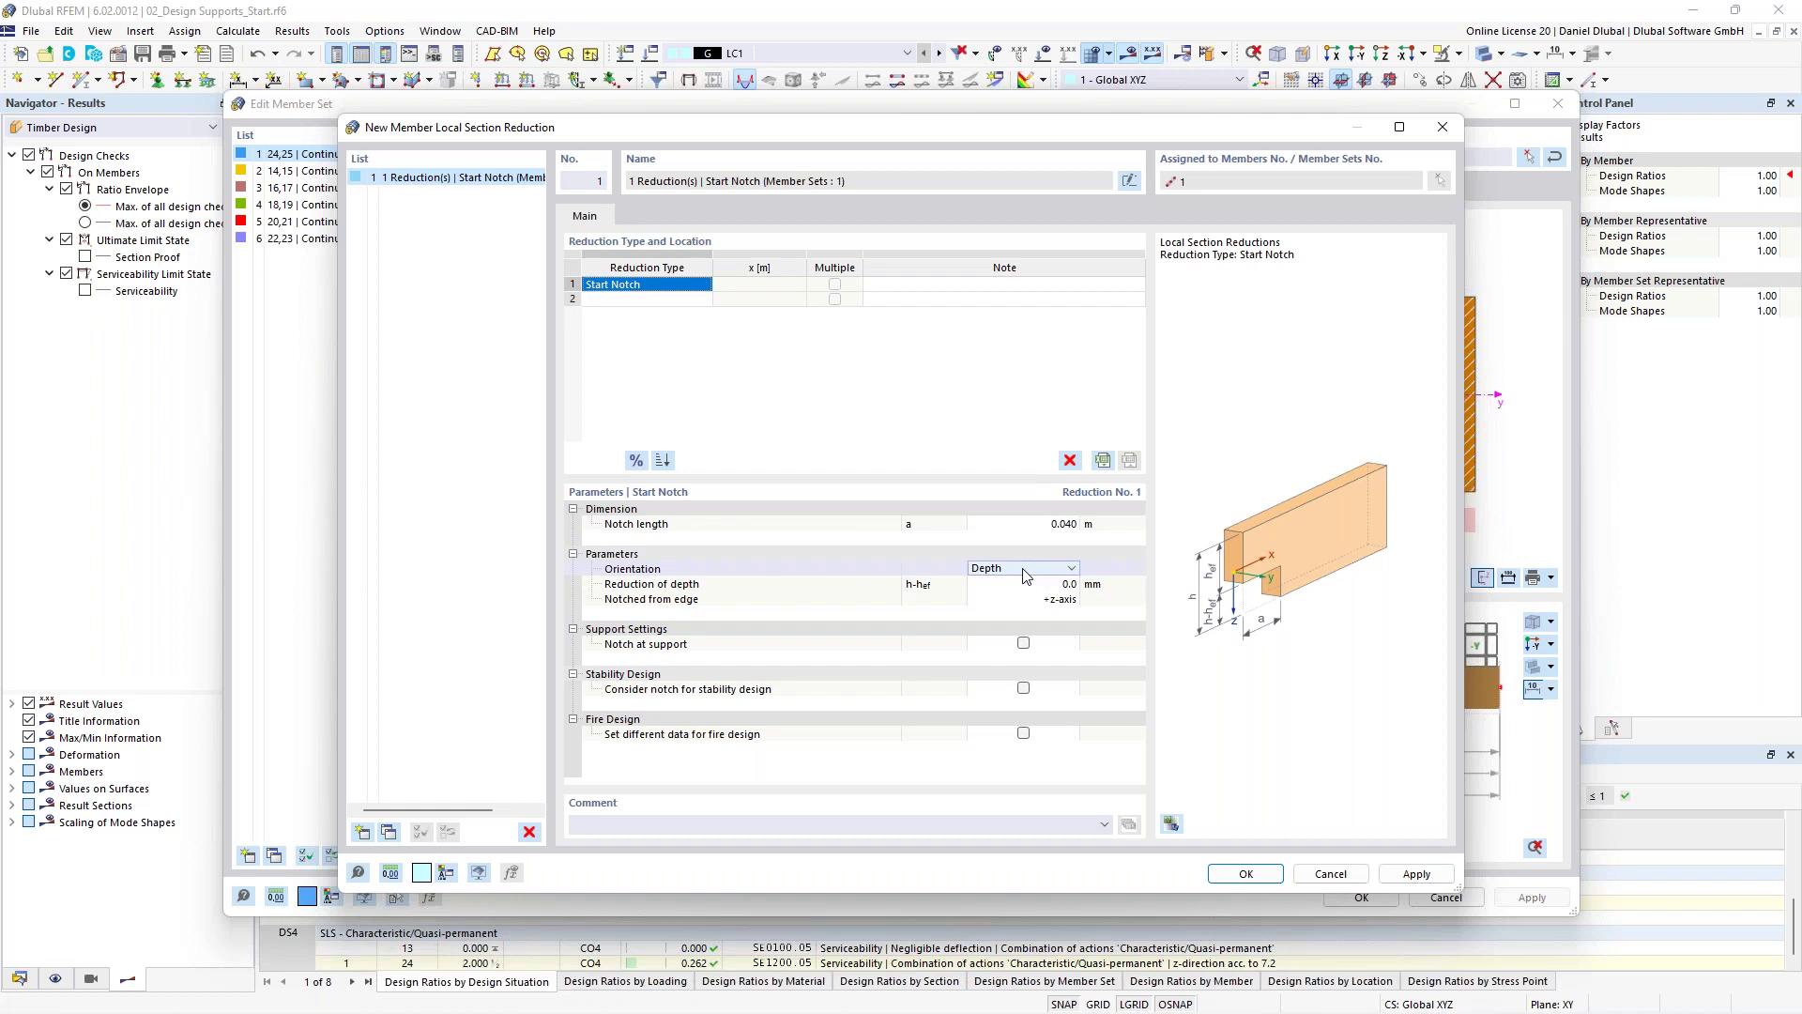
click(1070, 569)
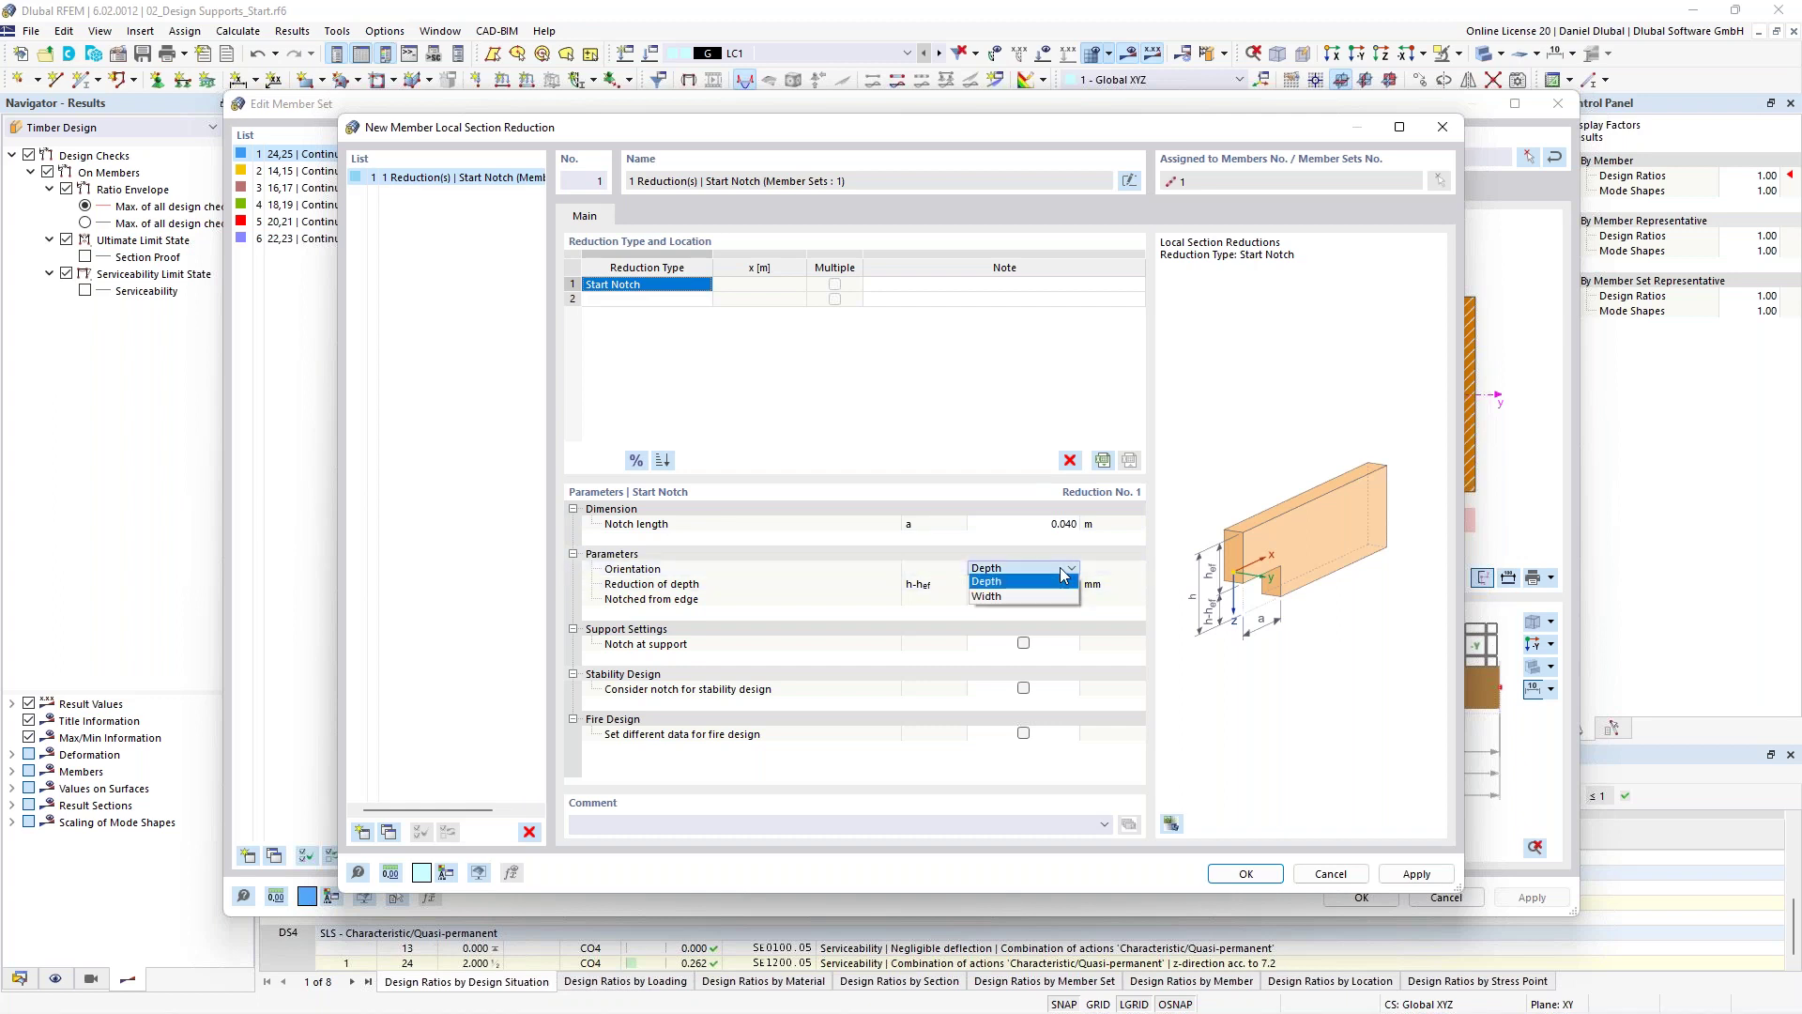
click(1030, 584)
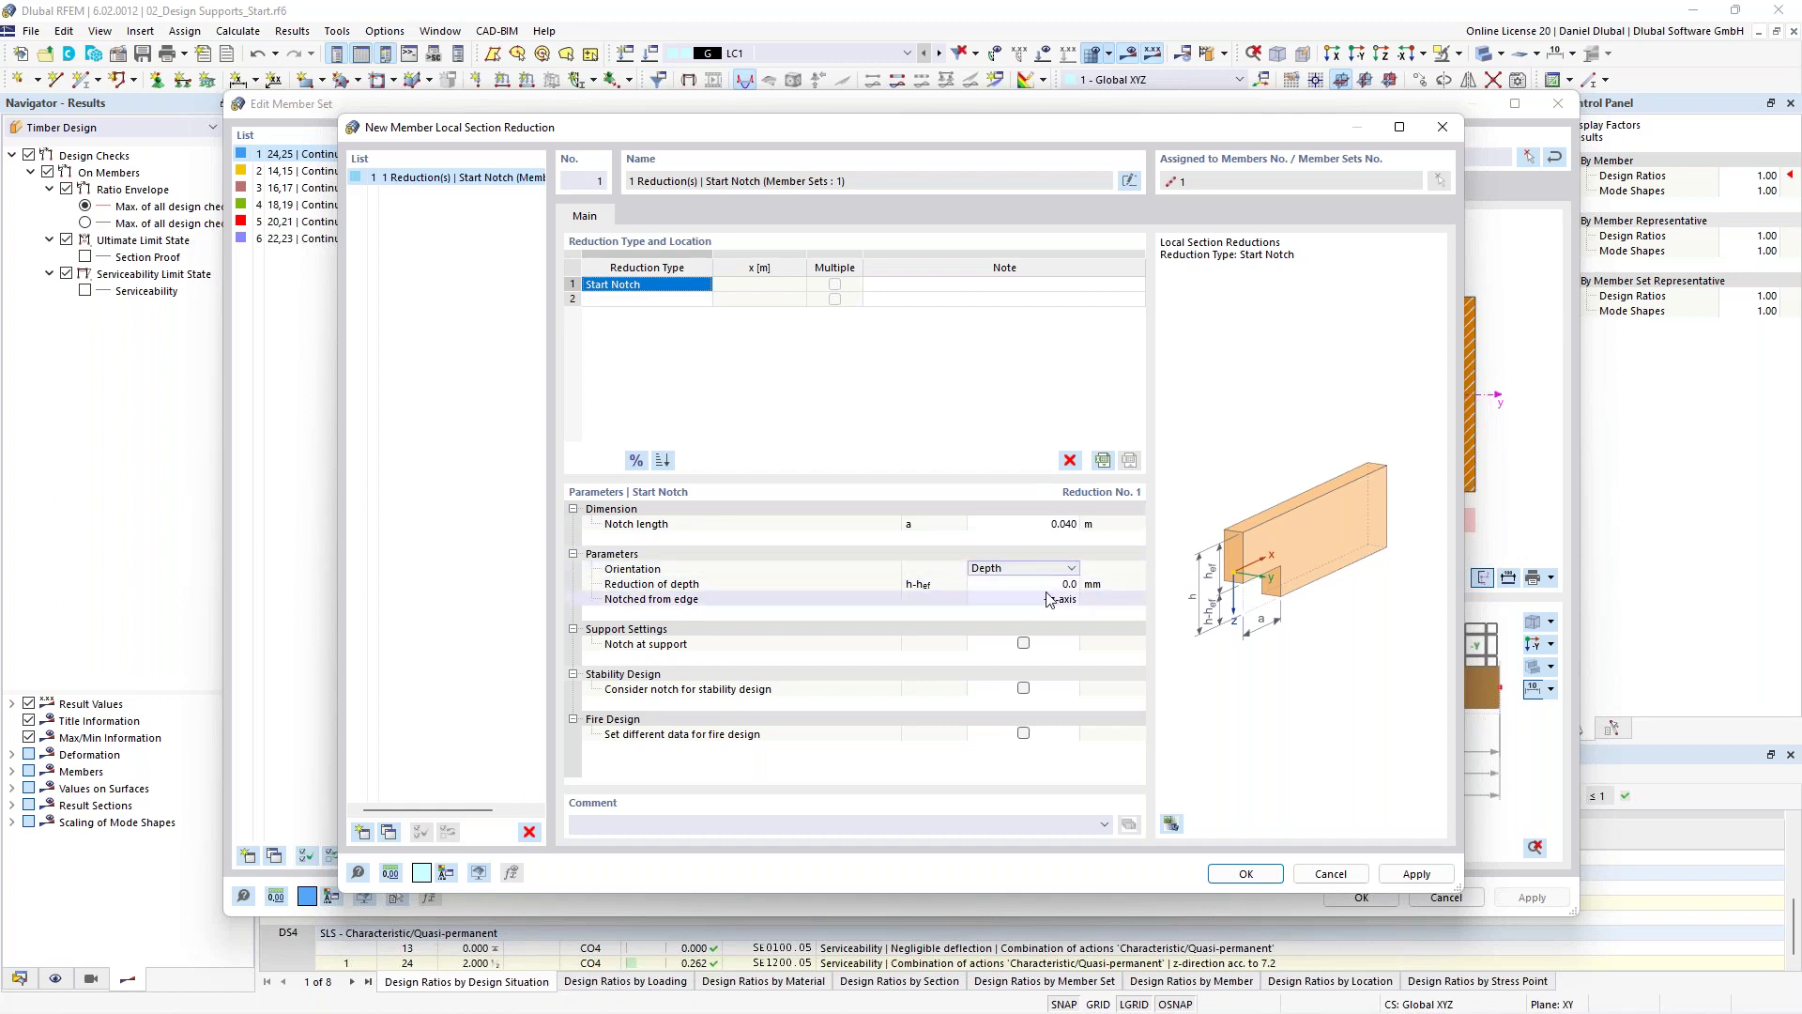
click(1057, 584)
click(1057, 584)
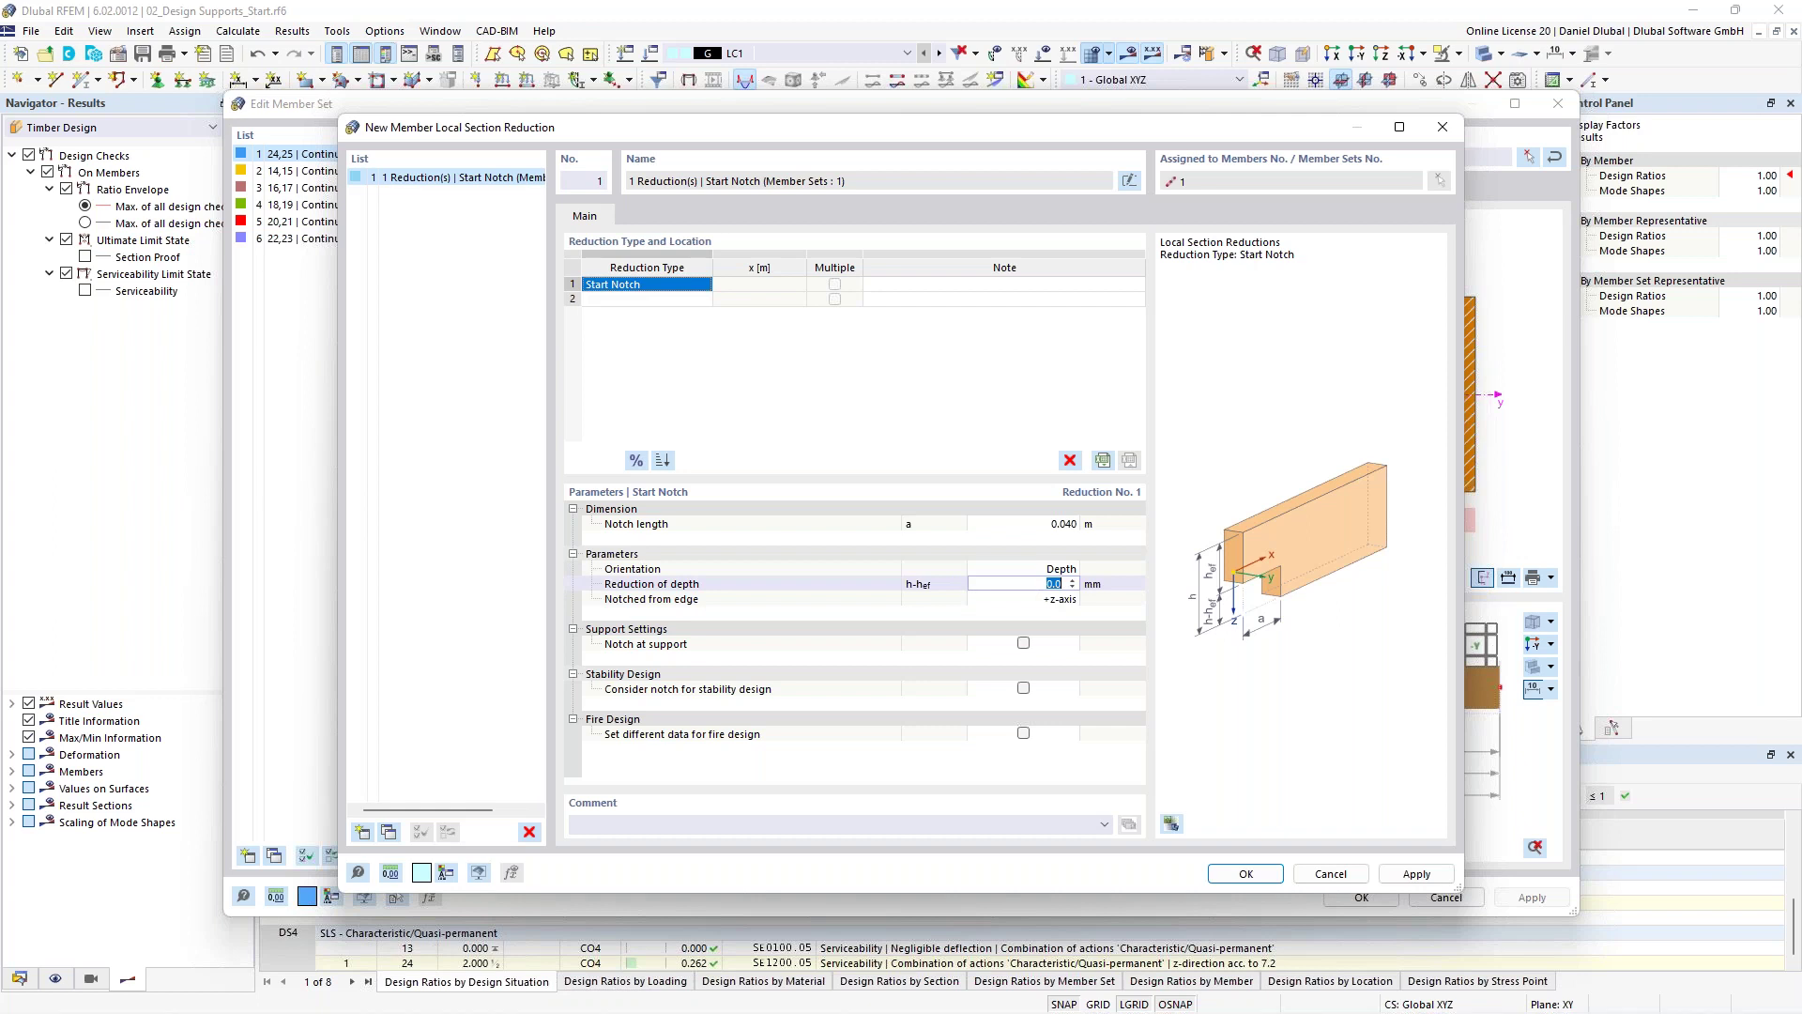
text(100)
key(Return)
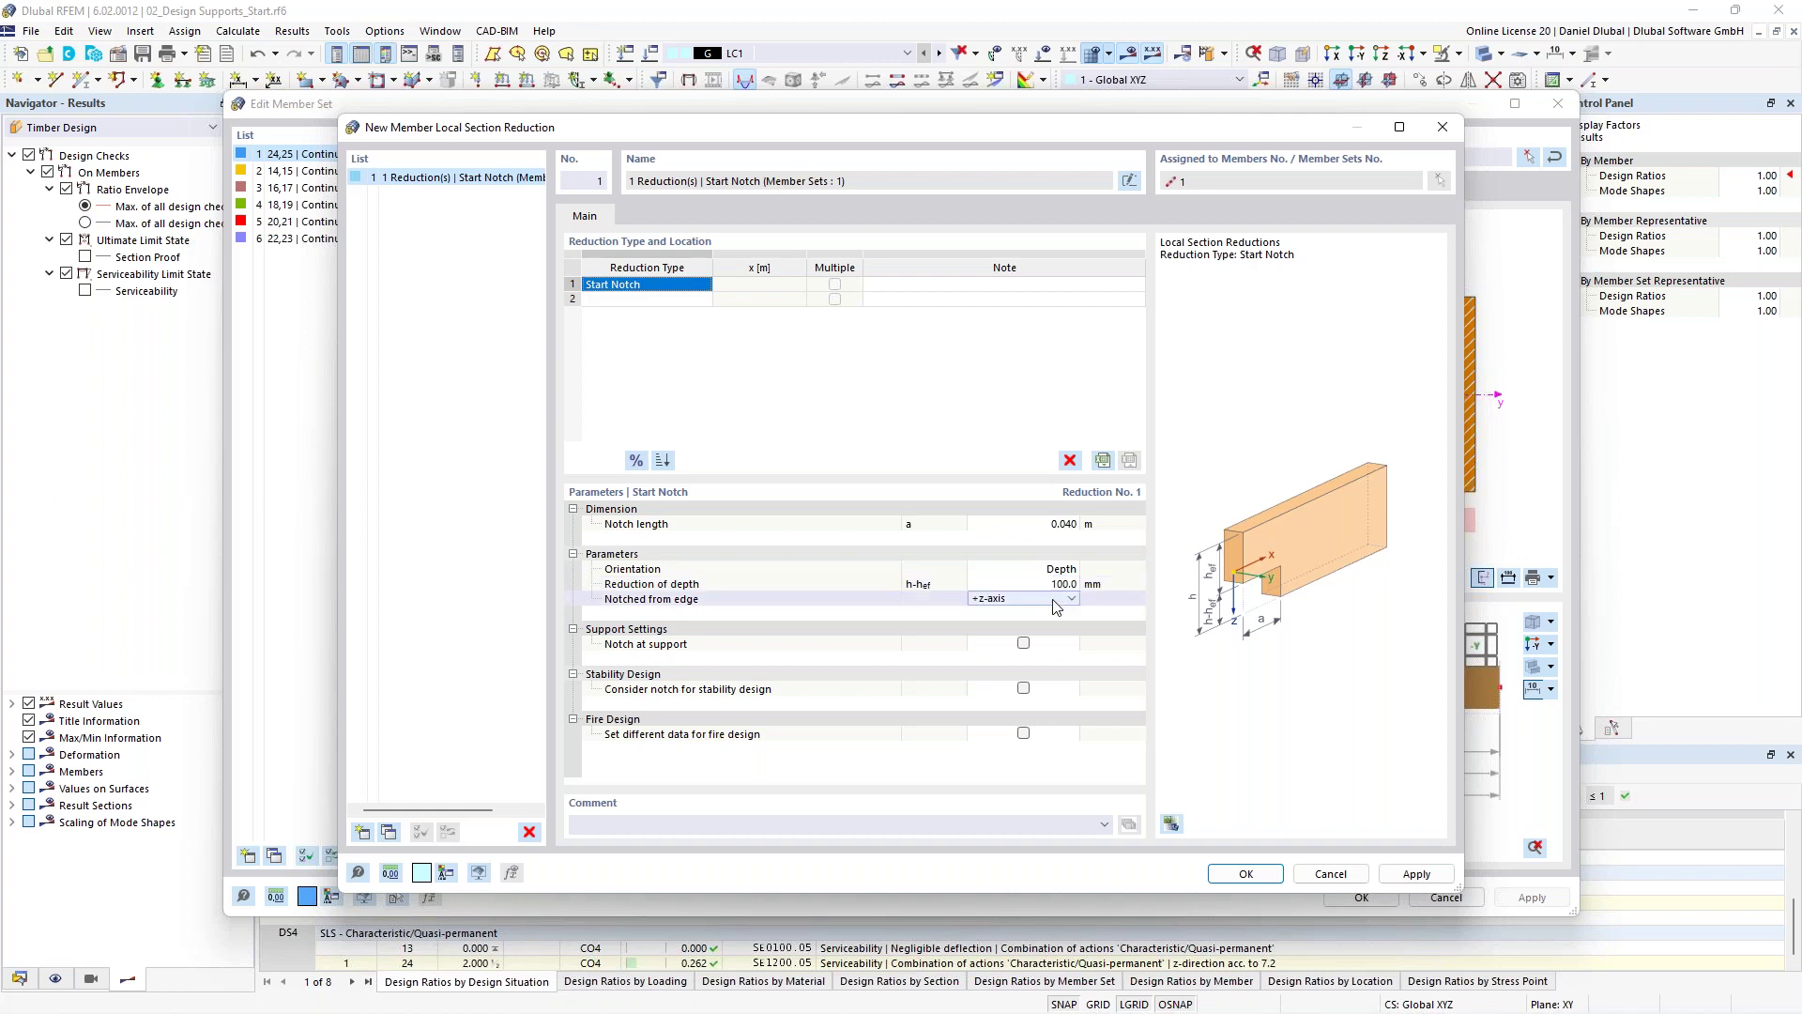
Define the start notch as a notch at support, confirm the reduction and accept deleting the existing results.
click(1023, 643)
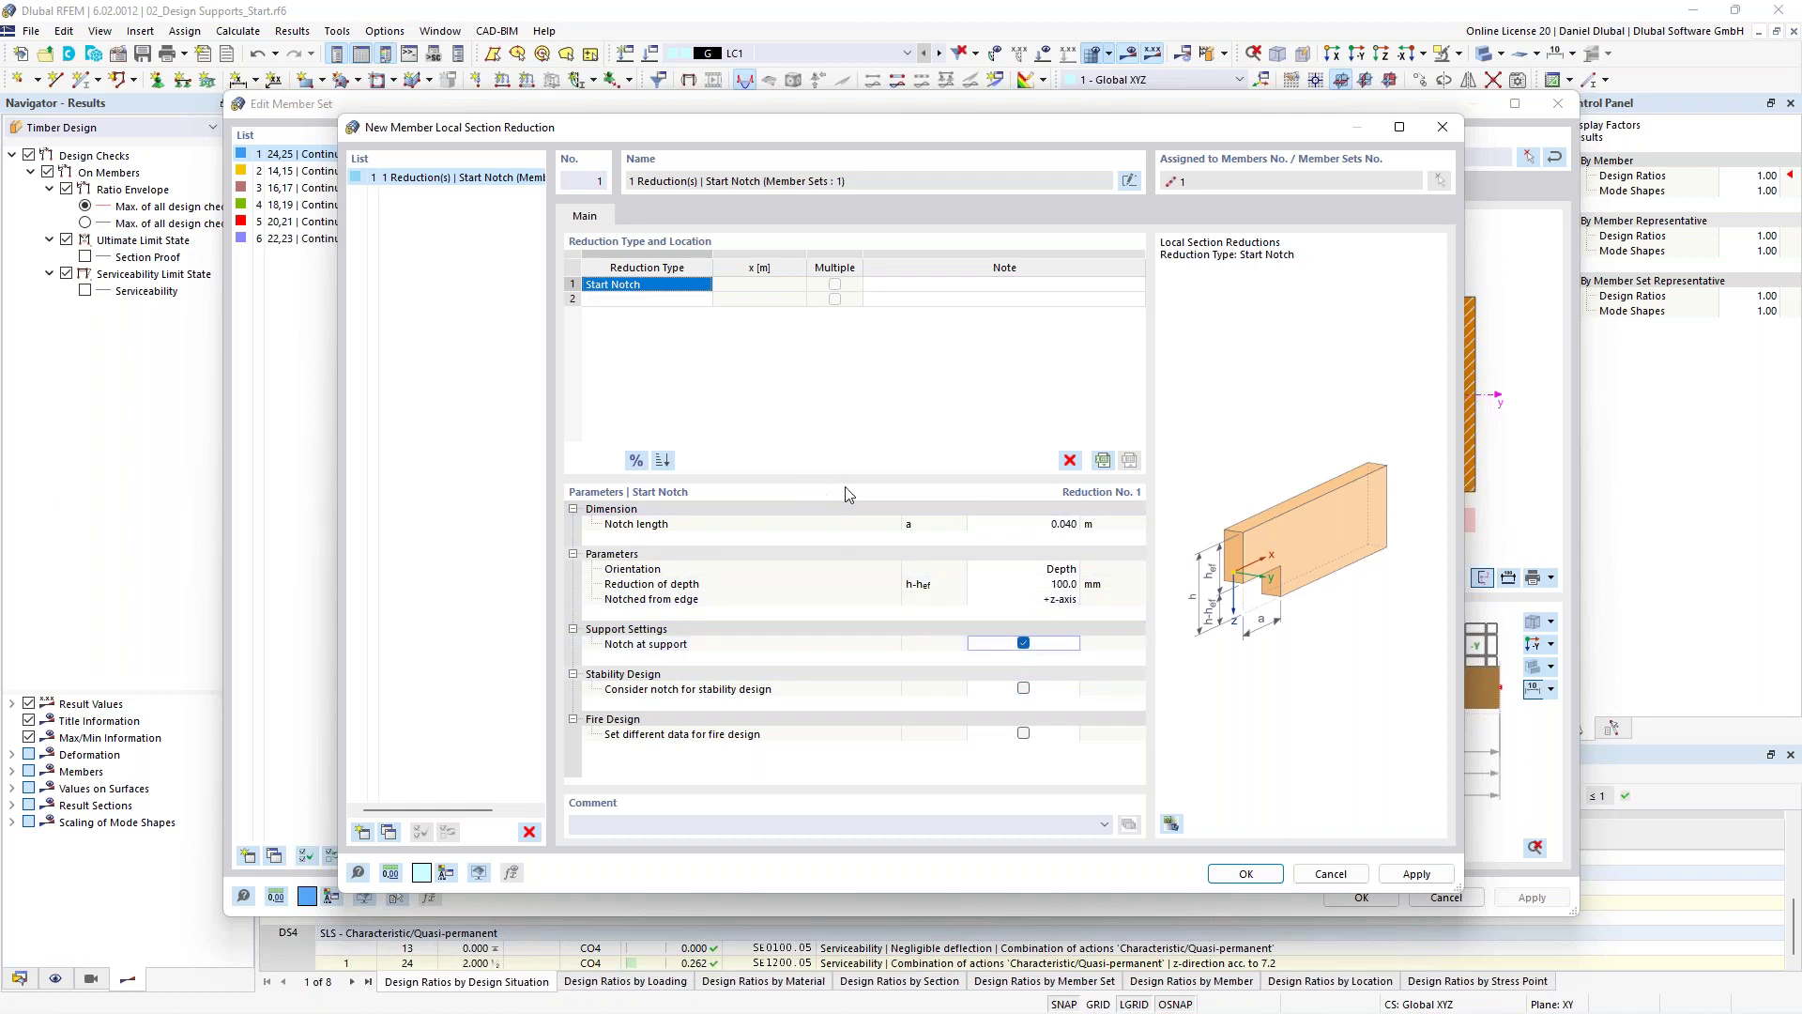
click(1266, 882)
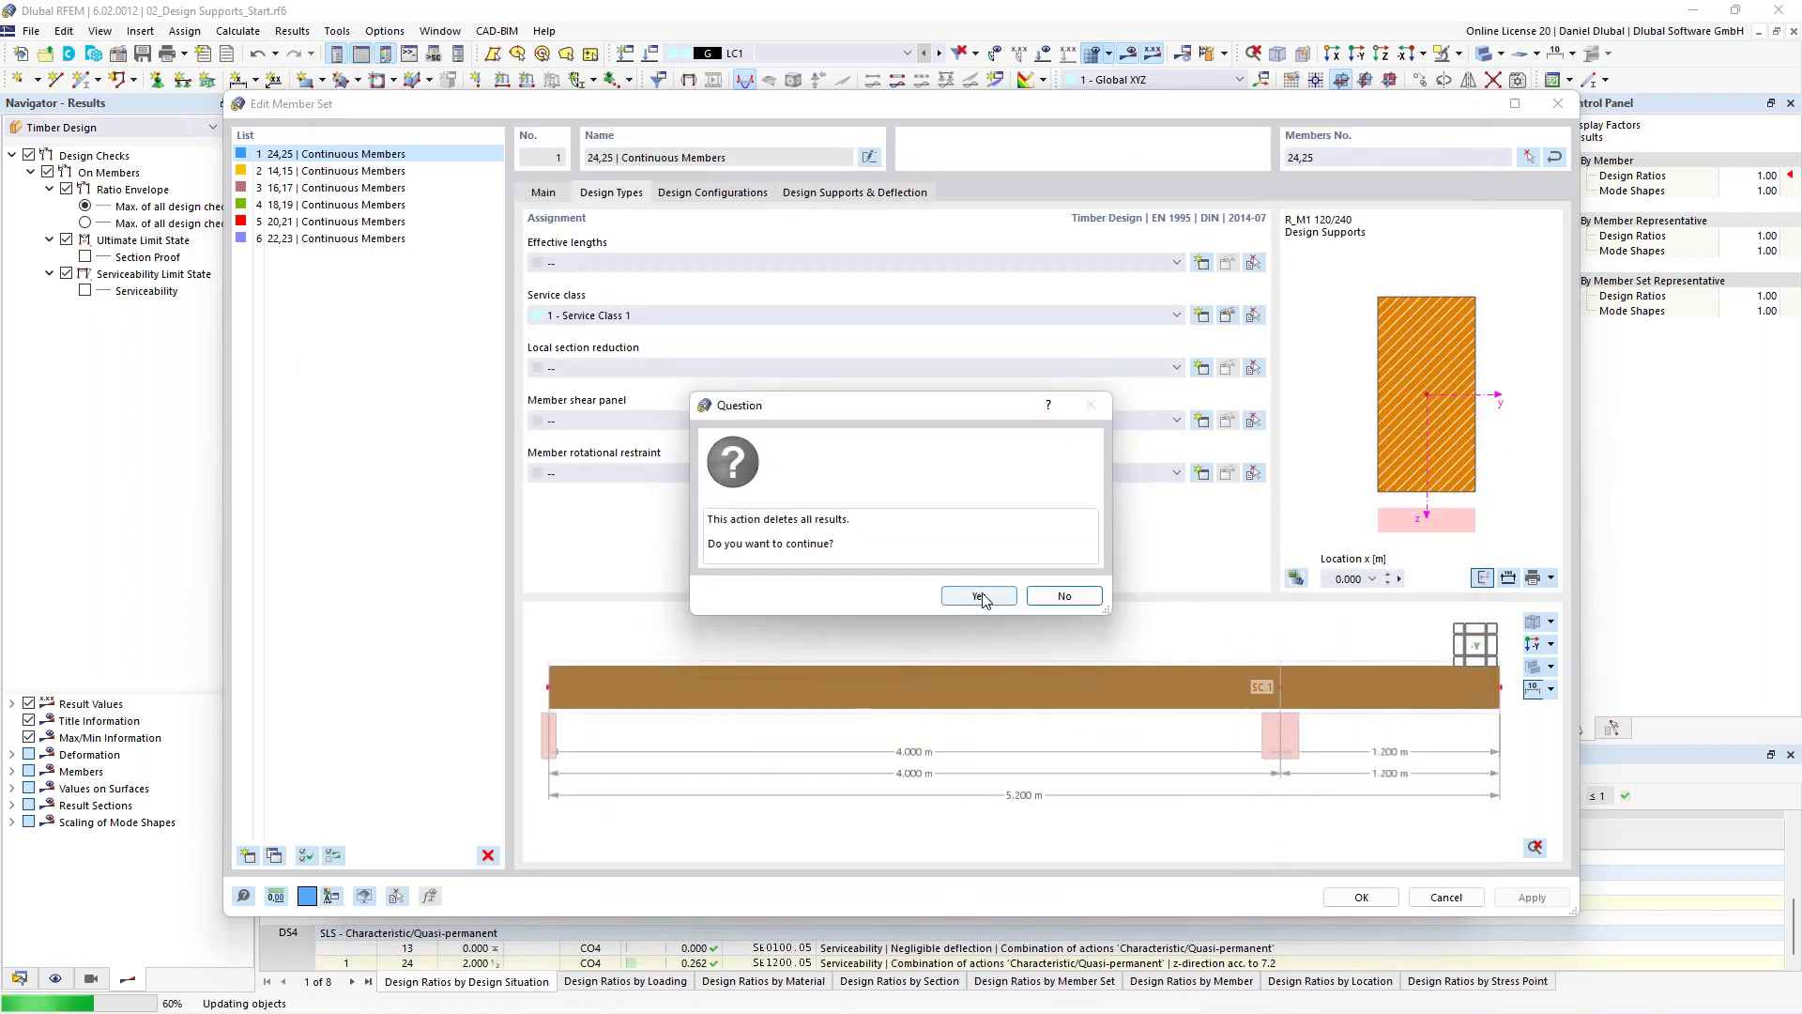
click(980, 598)
Examine the notch and the design supports along member set 24,25 in the member set preview.
scroll(536, 725, up, 6)
middle_drag(644, 702, 783, 762)
scroll(688, 674, up, 1)
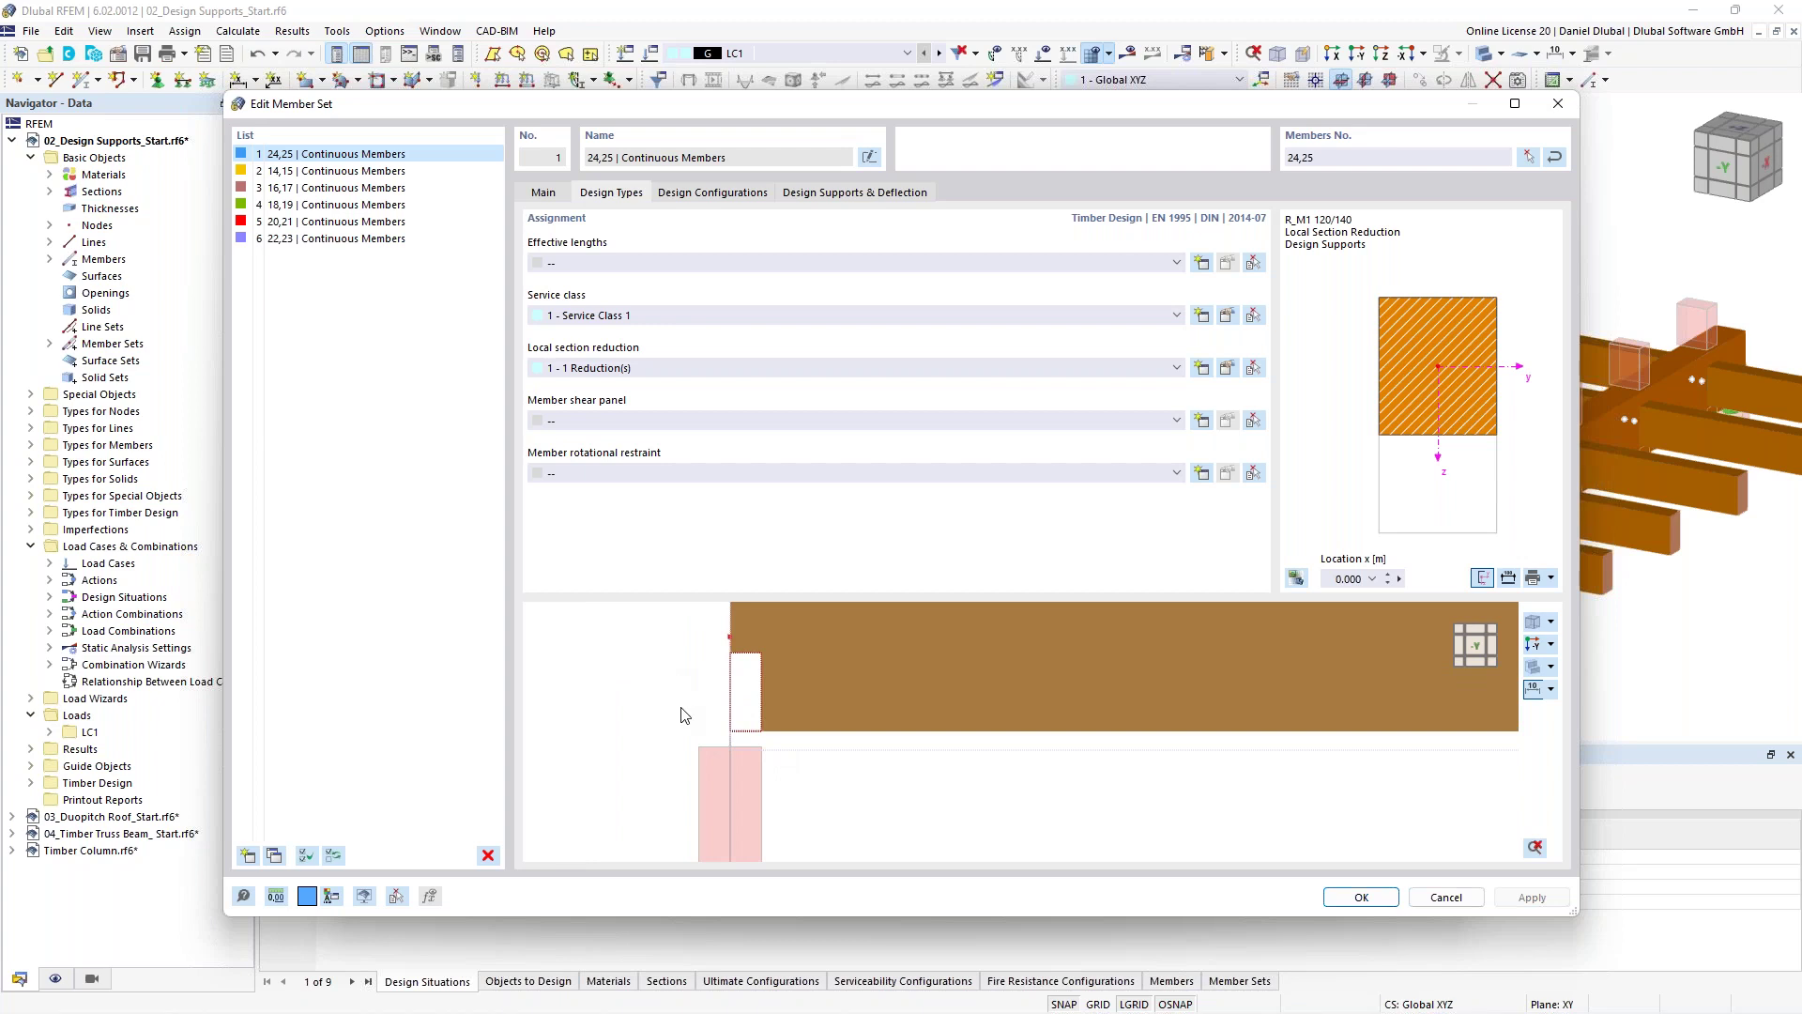
scroll(683, 709, down, 1)
scroll(719, 751, down, 3)
scroll(728, 774, up, 1)
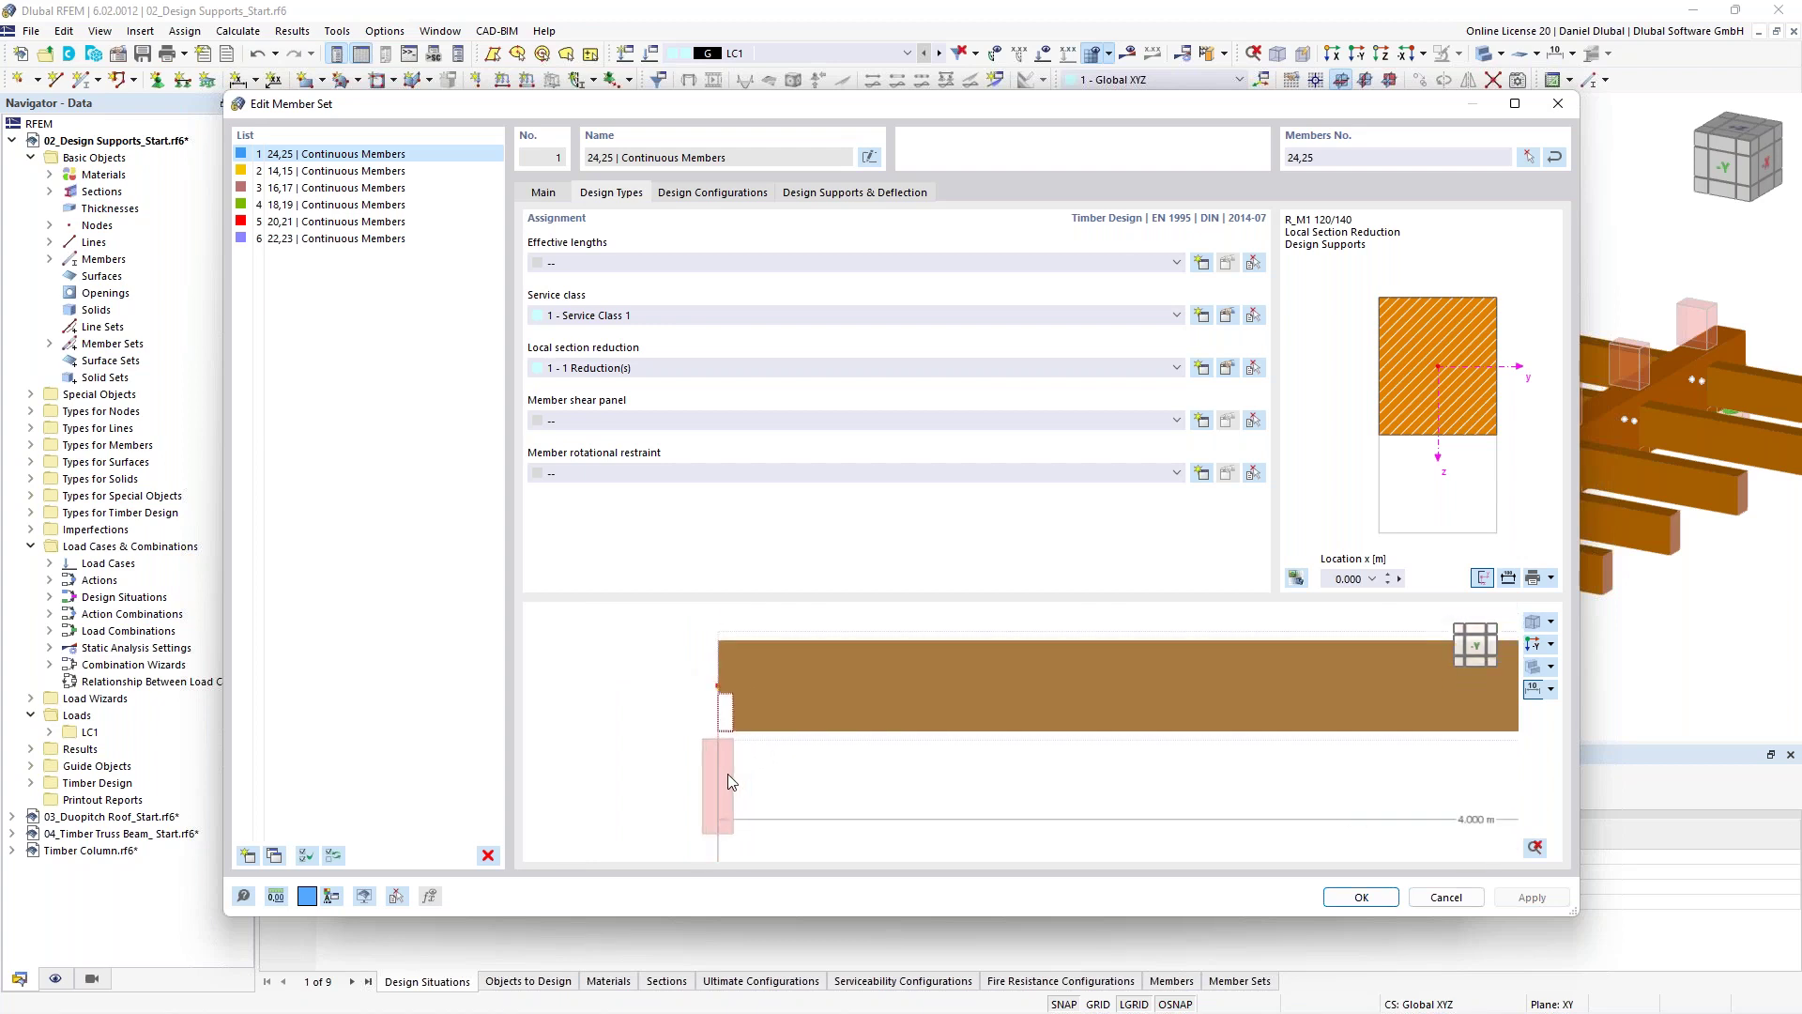
scroll(729, 774, down, 2)
middle_drag(1008, 648, 818, 576)
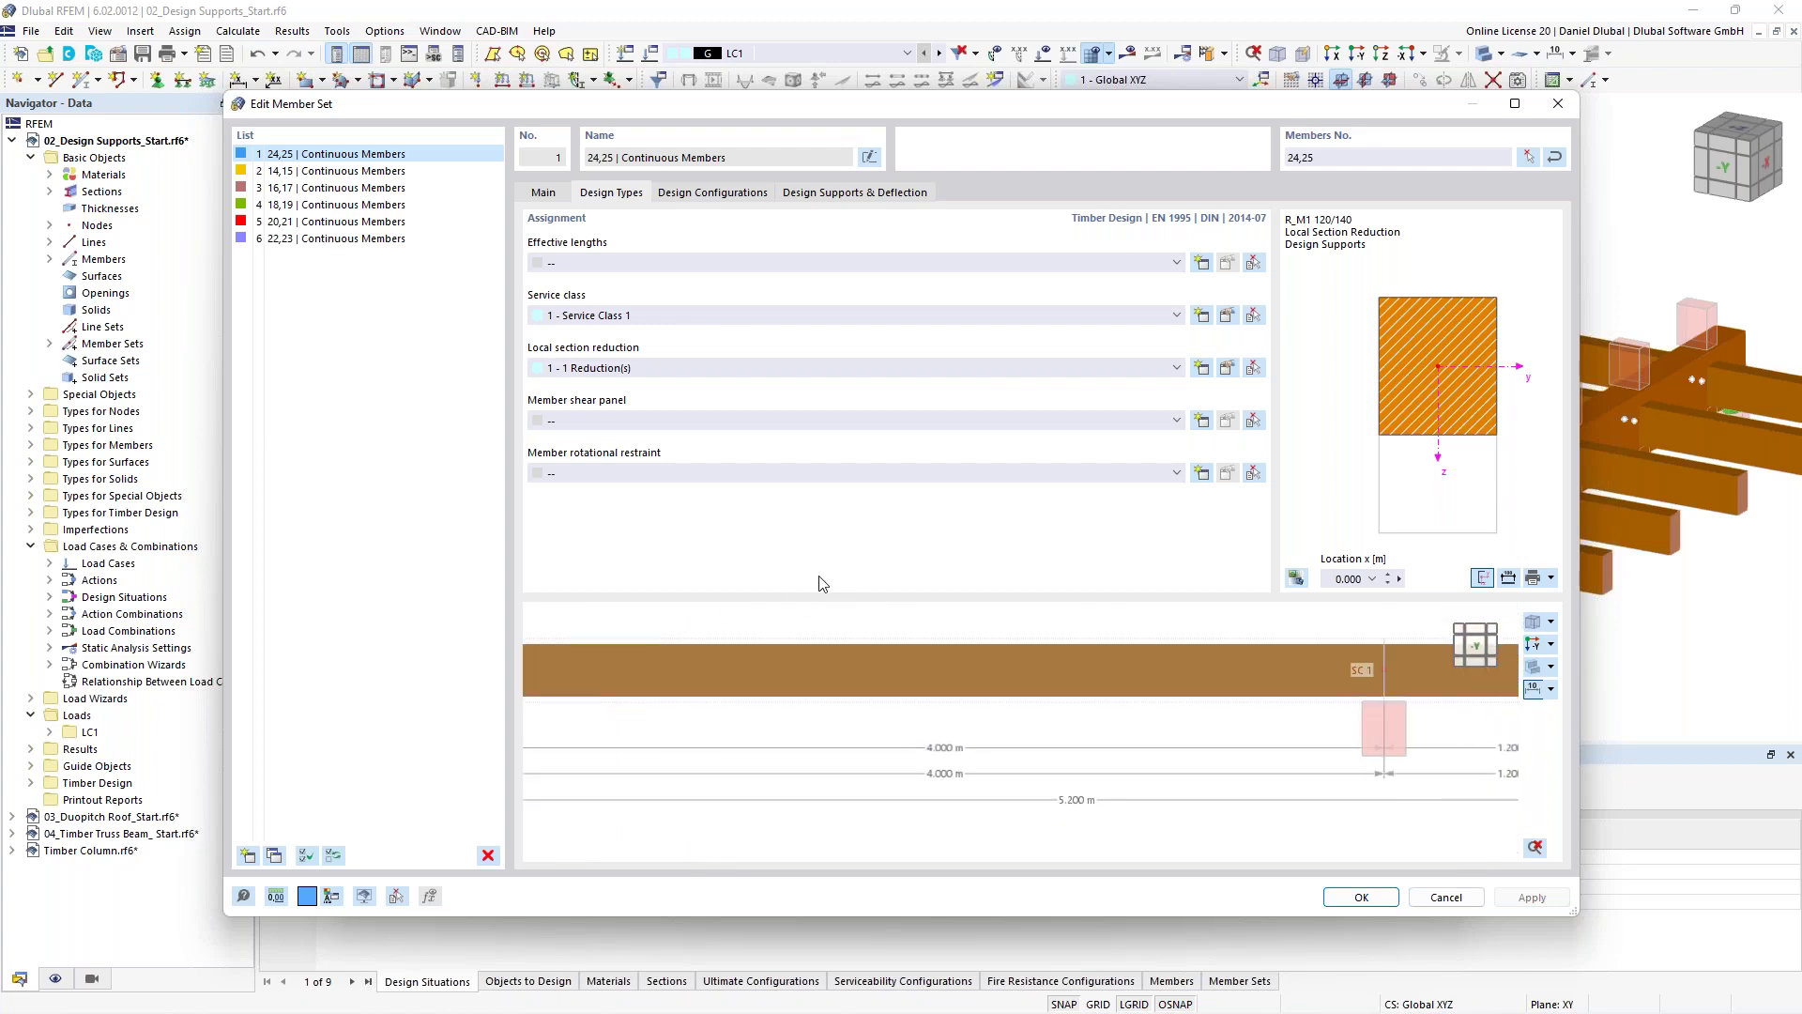
scroll(802, 622, down, 2)
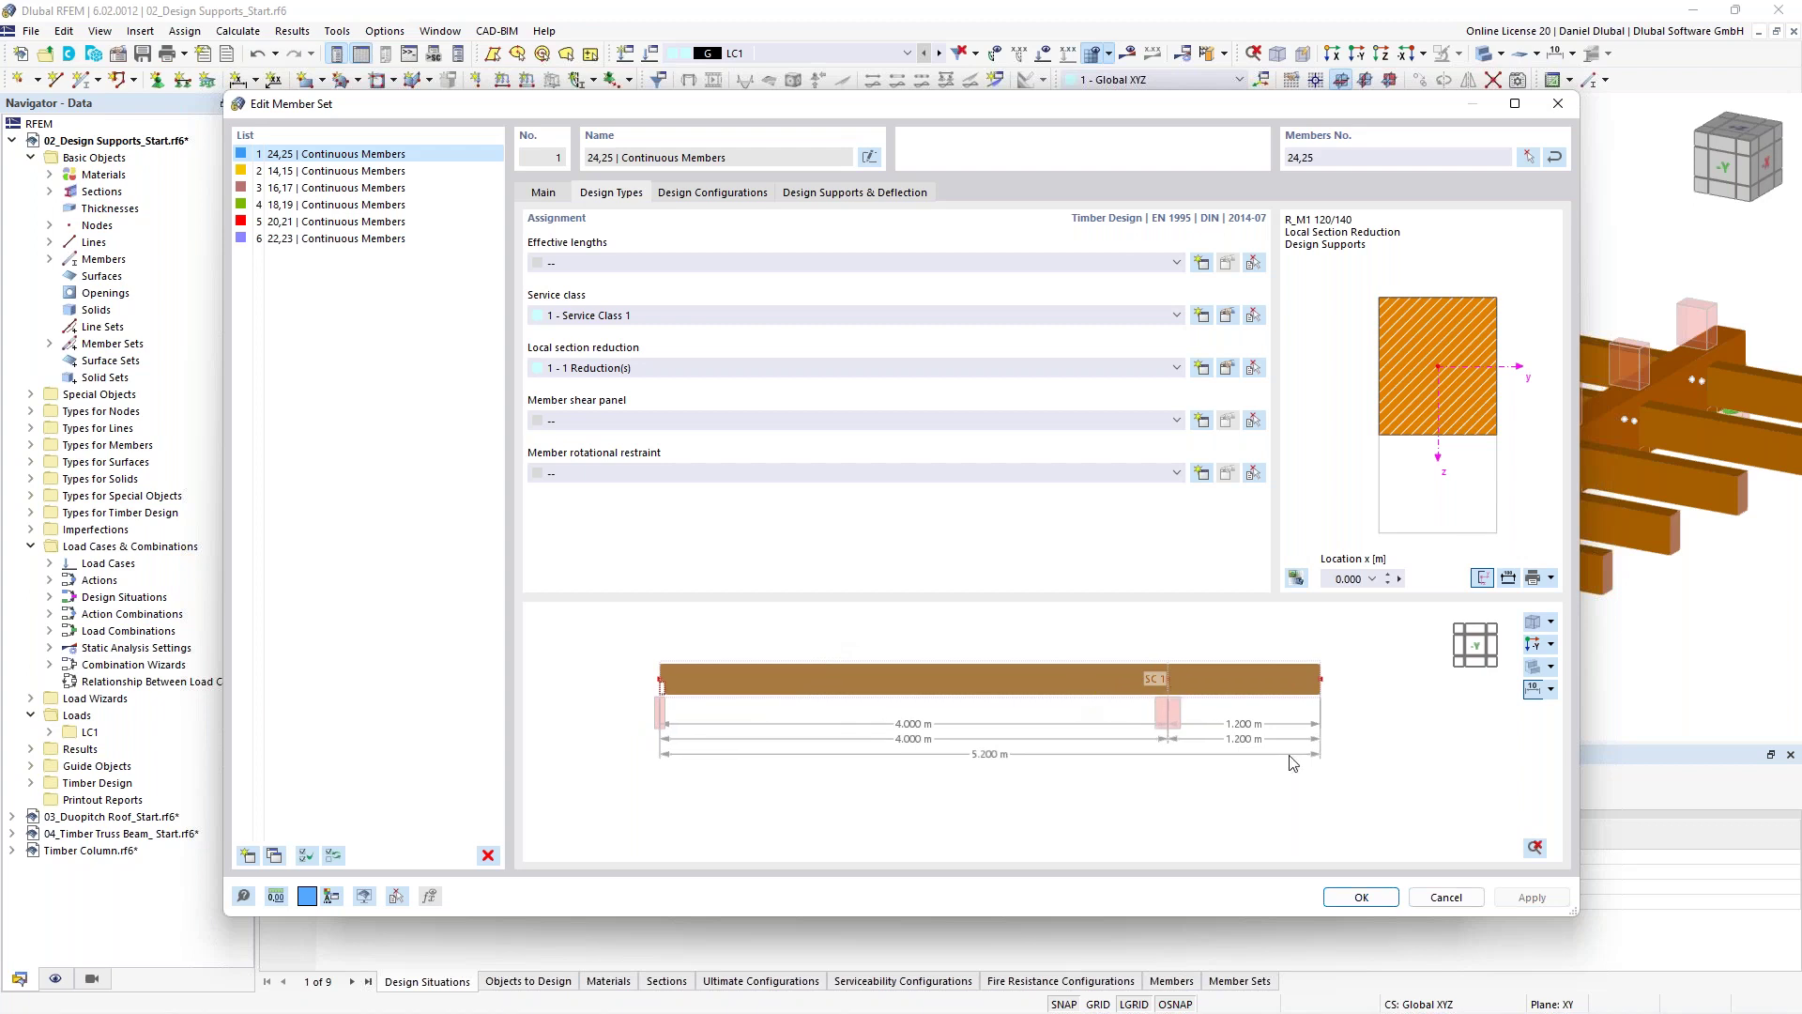
Confirm the member set and member edits, and hide the nodal support at the notched end of the outermost joist.
click(1371, 898)
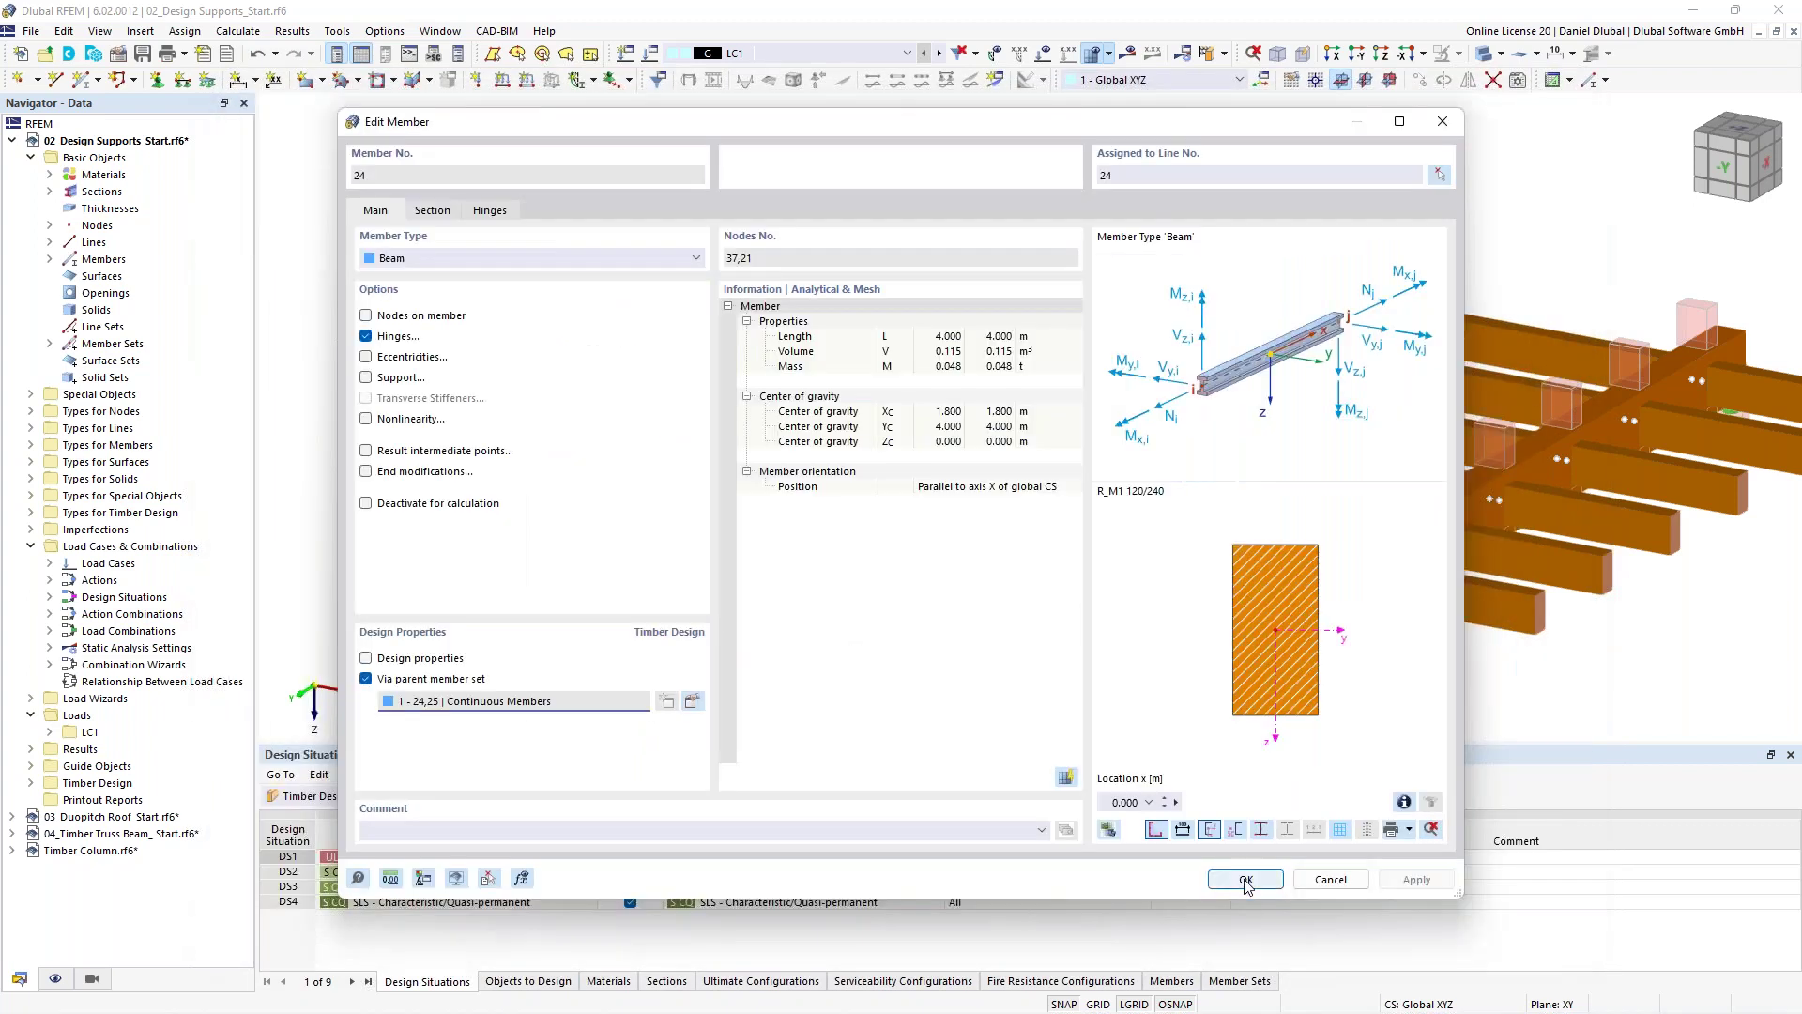
click(1246, 880)
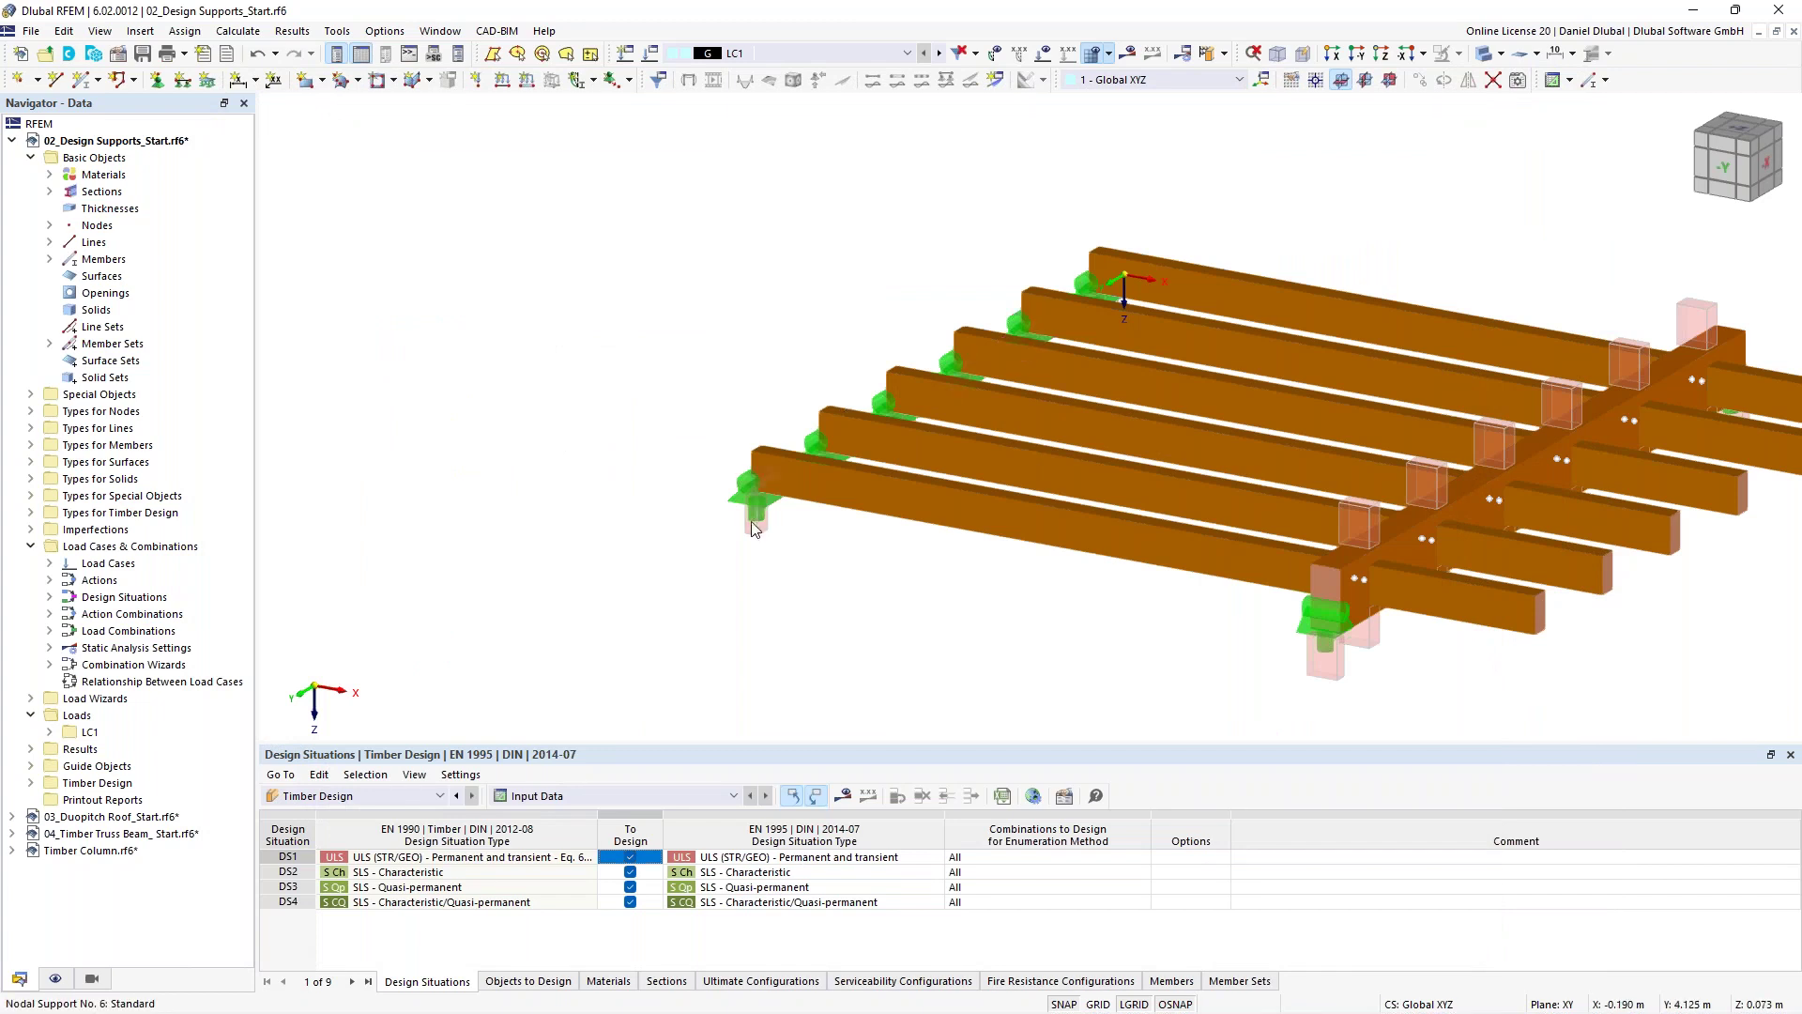
scroll(757, 486, up, 3)
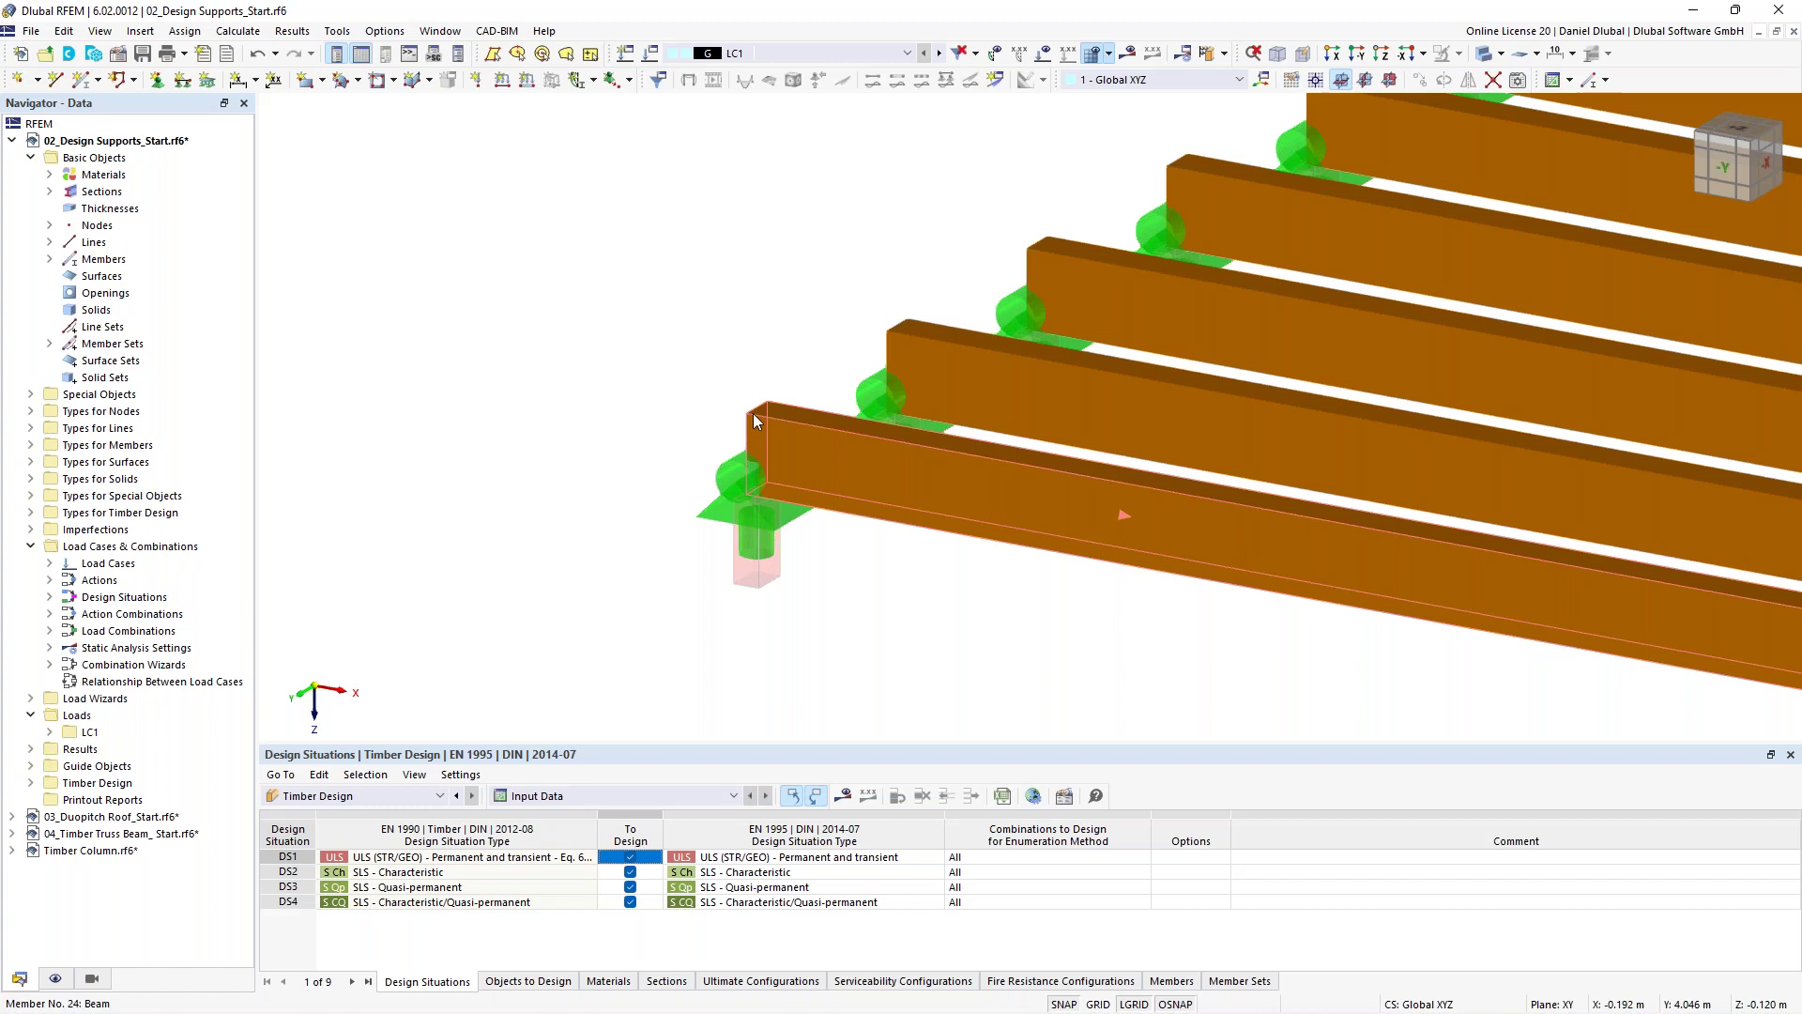
click(1116, 730)
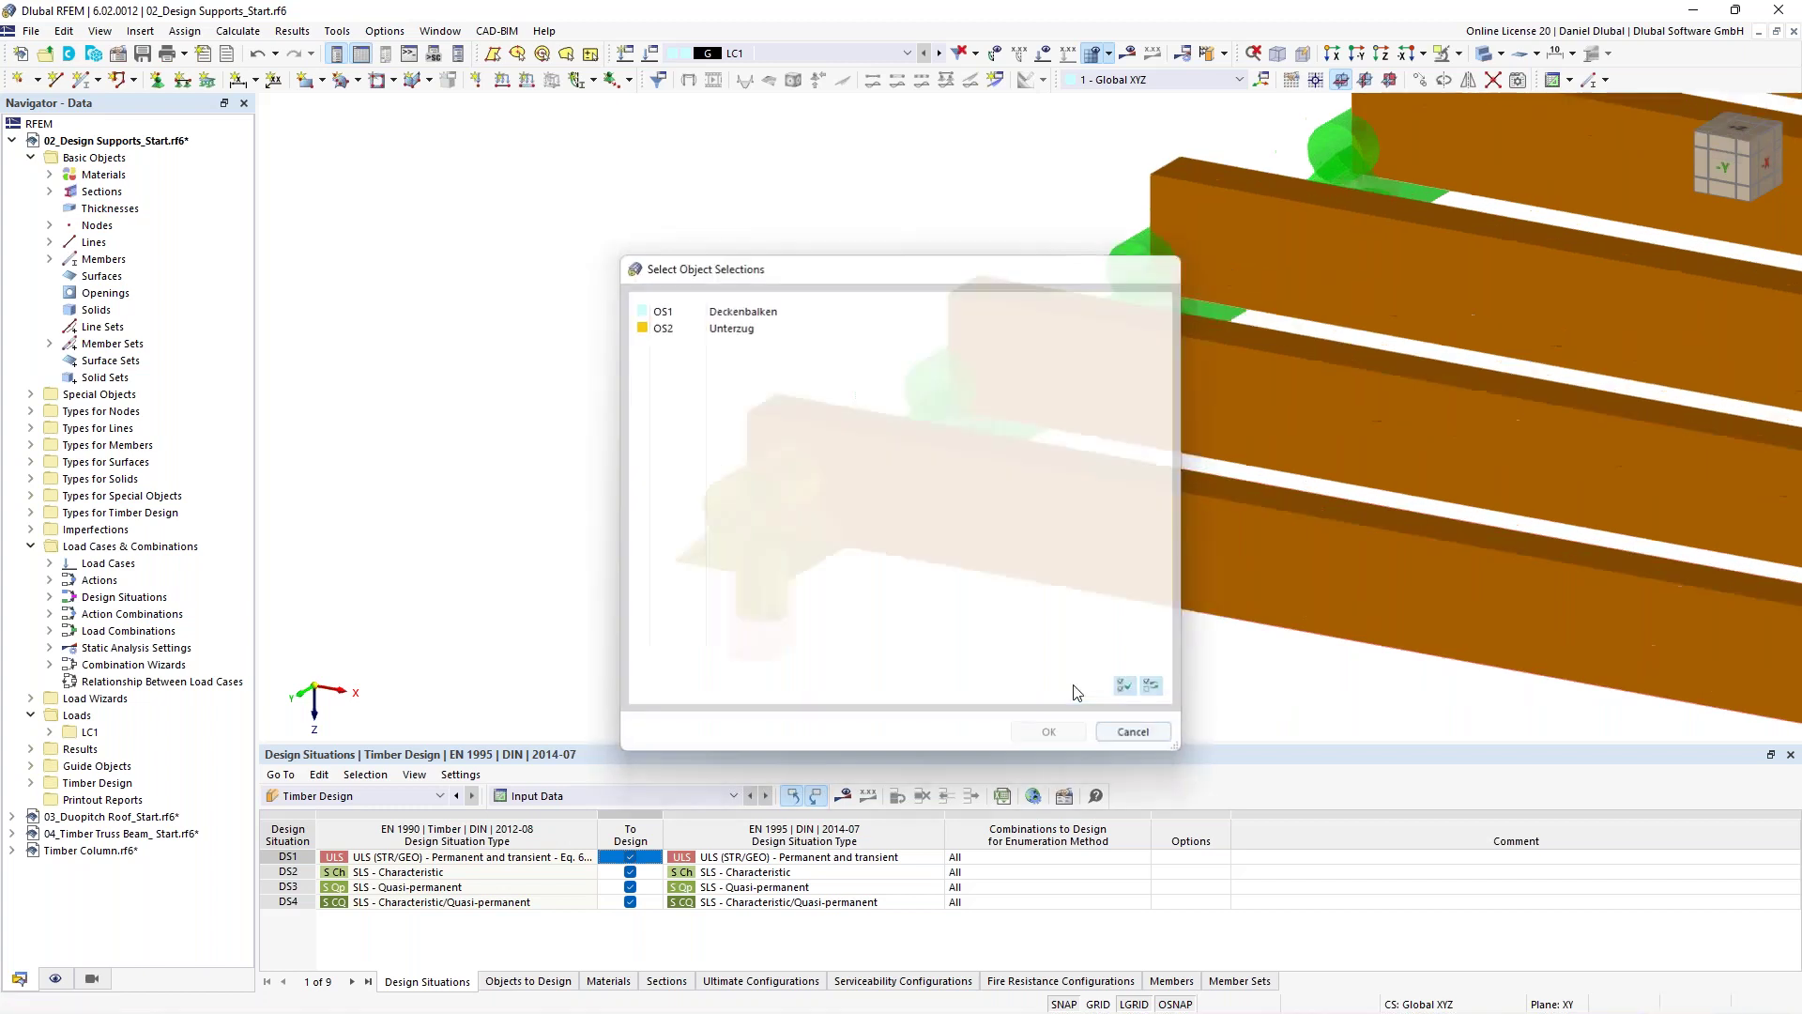
right_click(738, 515)
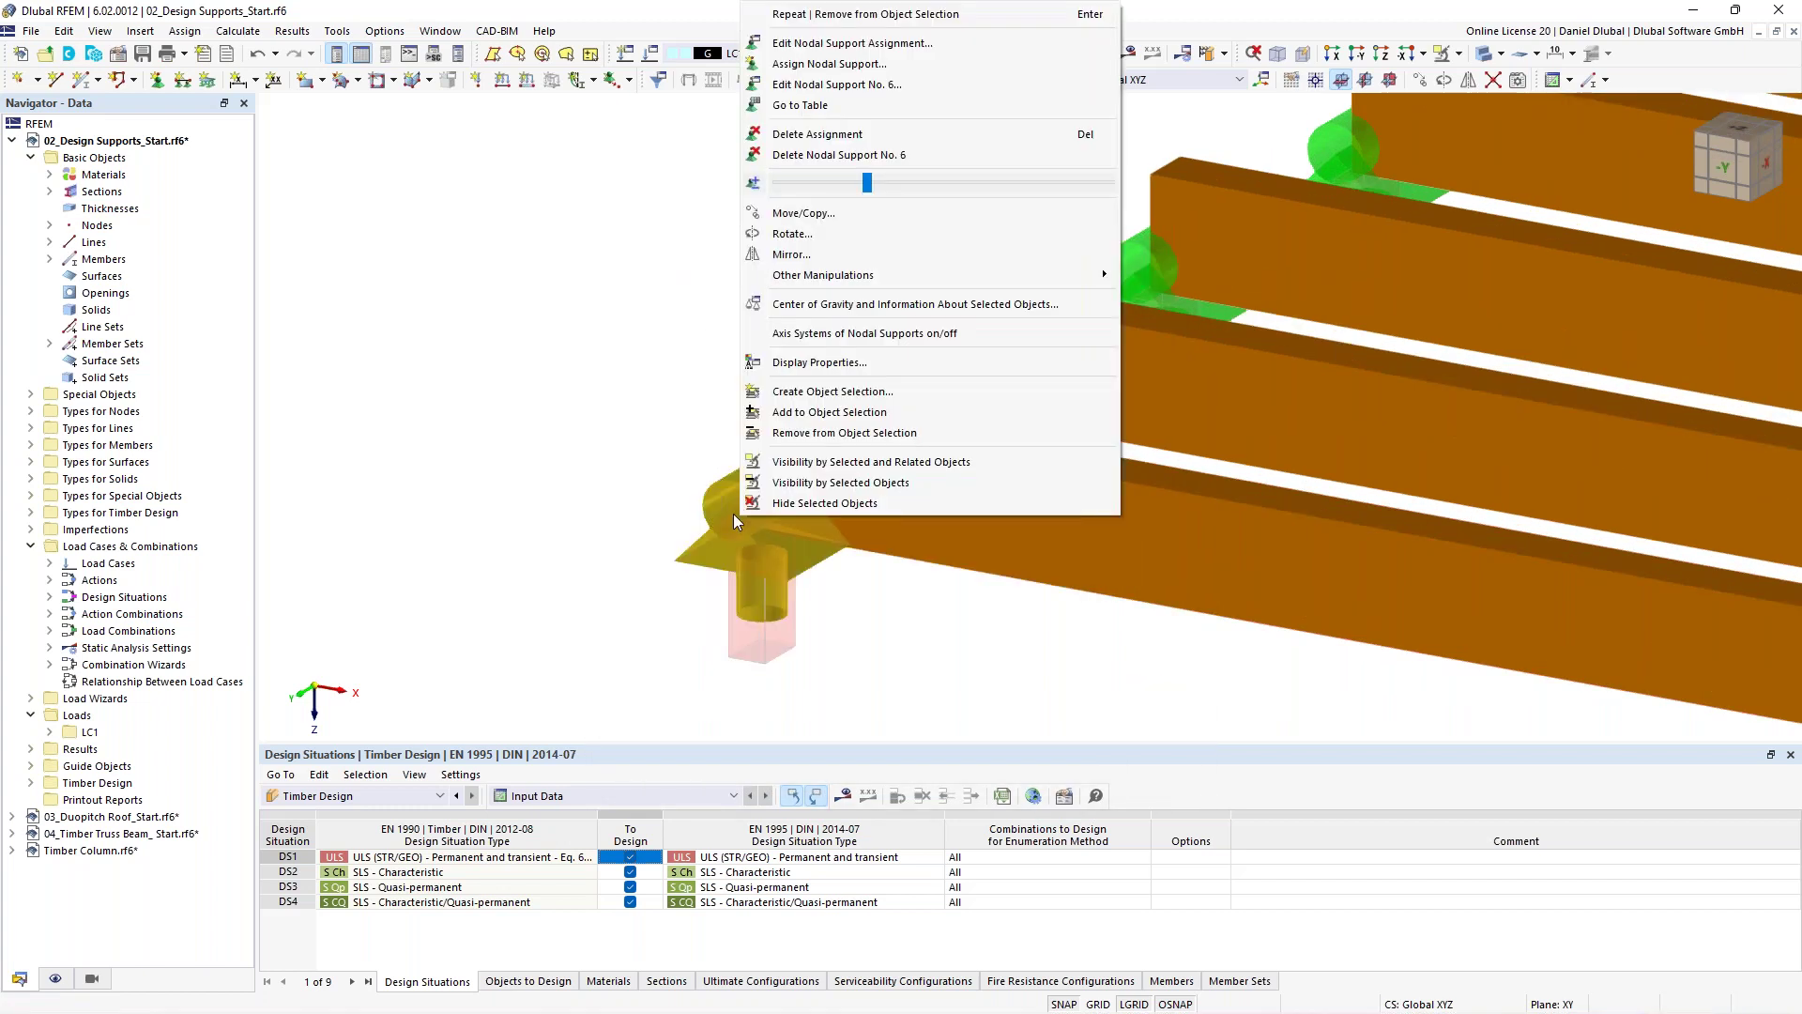
click(779, 504)
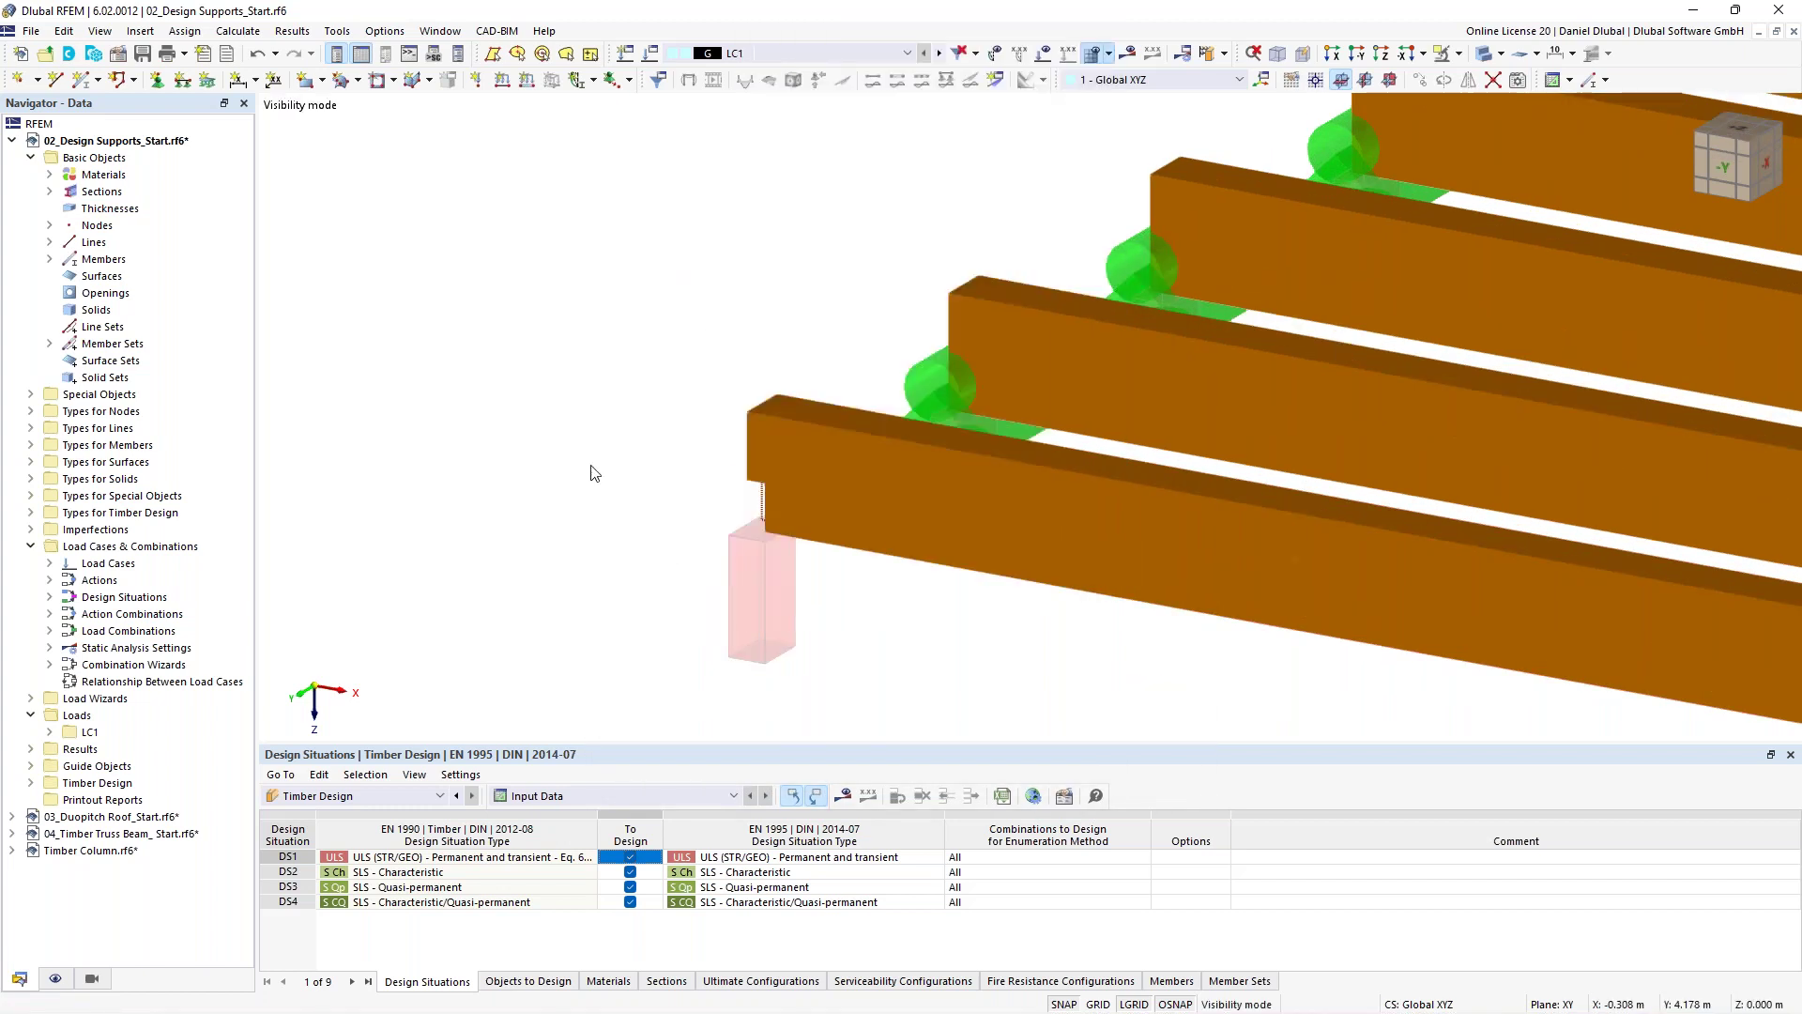
Inspect the notch above its design support in the model and recalculate the Timber Design.
ctrl+middle_drag(595, 474, 741, 524)
scroll(828, 522, up, 4)
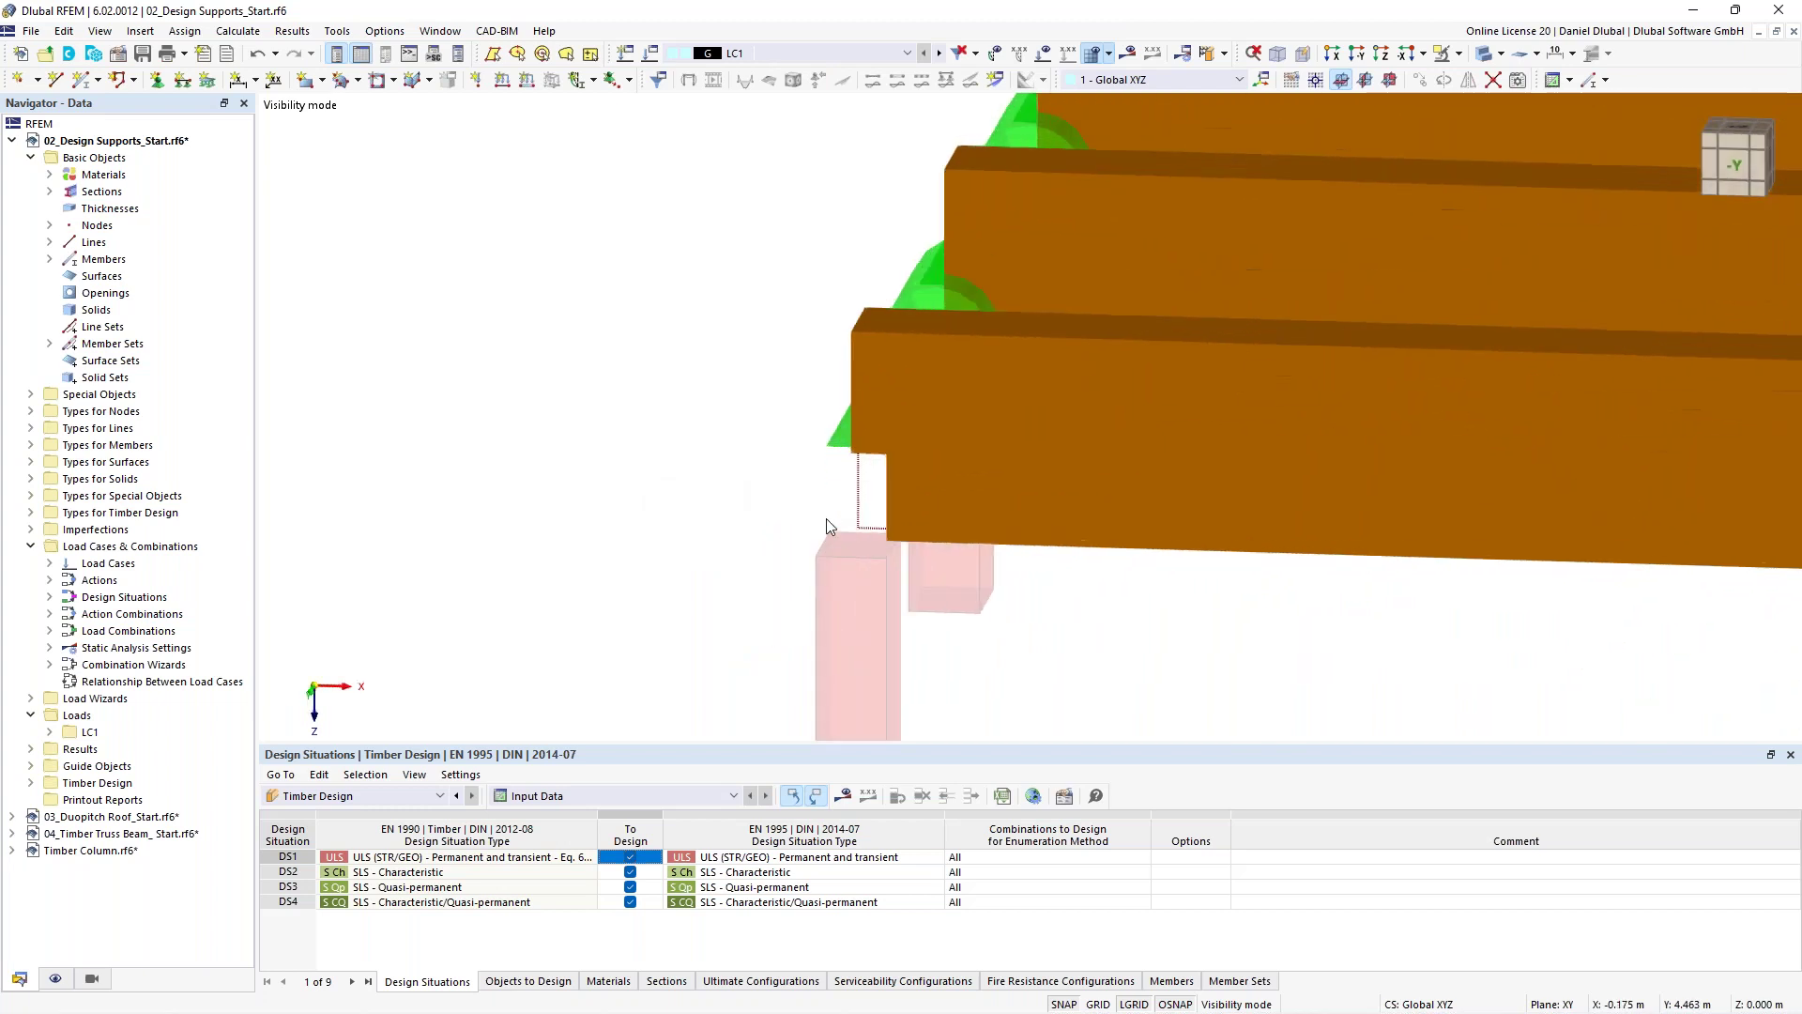
scroll(828, 522, down, 6)
scroll(826, 518, down, 3)
ctrl+middle_drag(735, 437, 553, 477)
click(1221, 51)
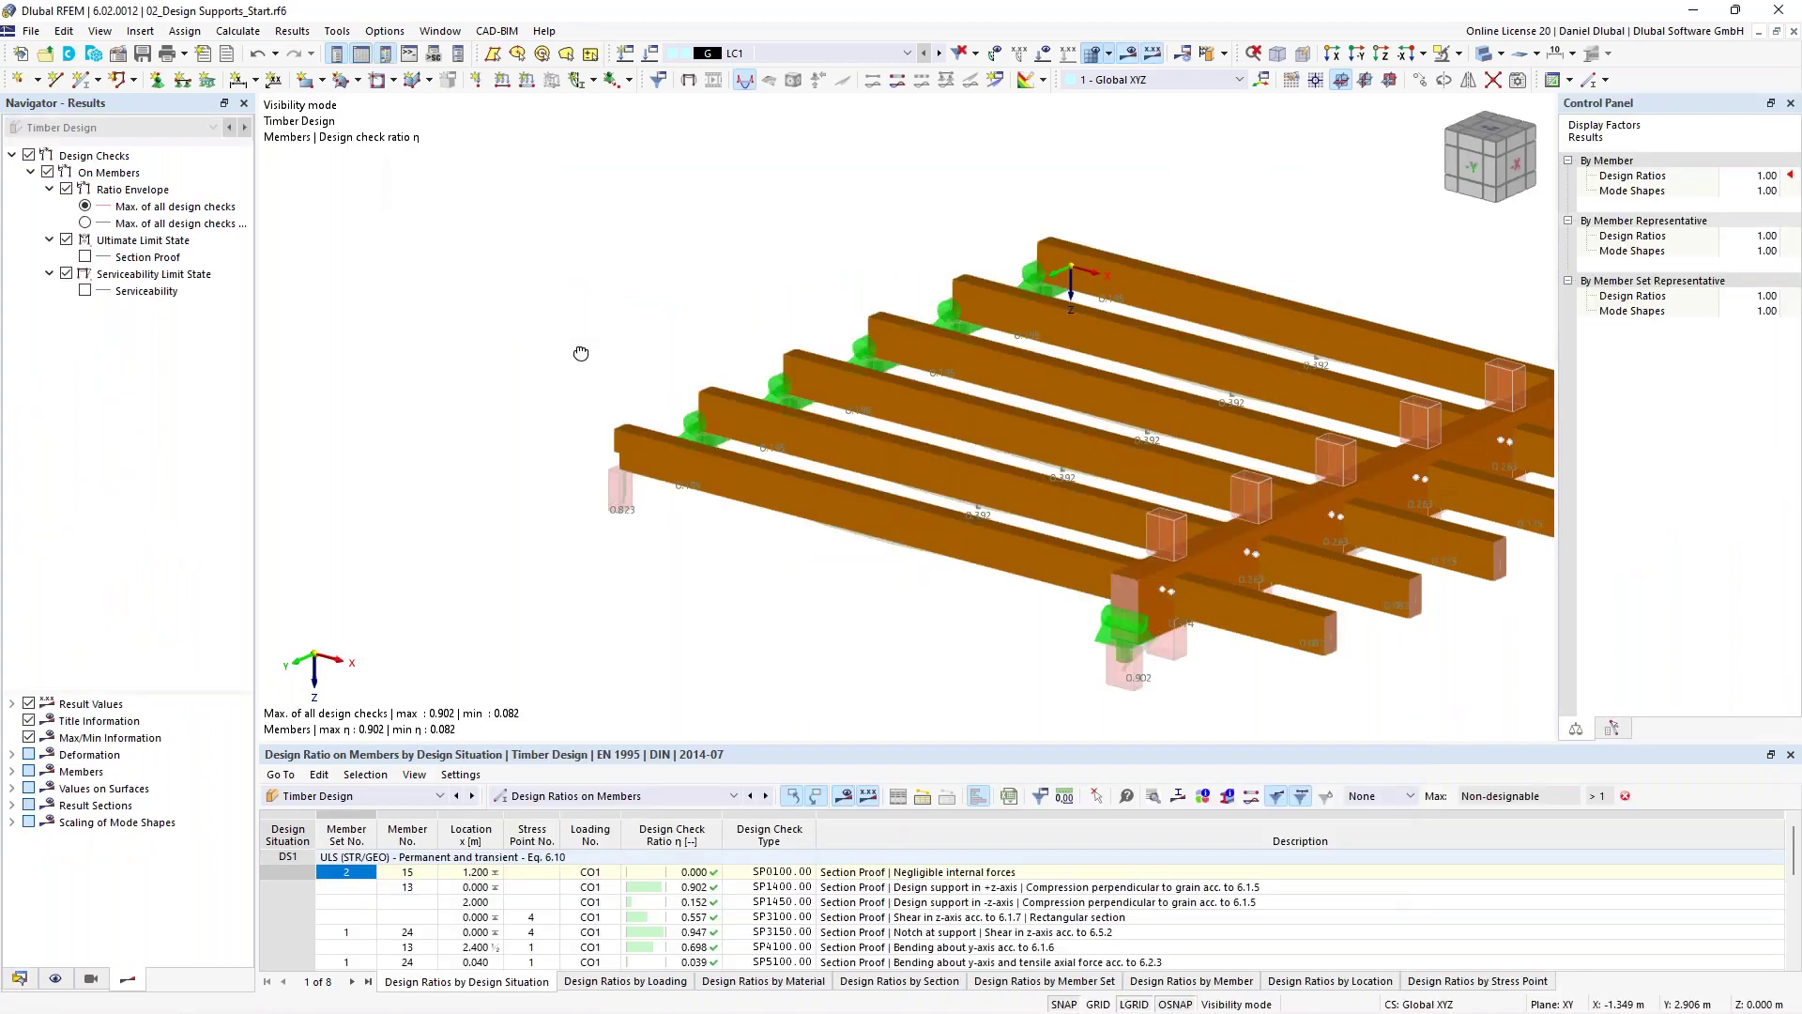
Examine the SP3150 notch at support shear check of member 24 in the design ratio results.
middle_drag(581, 353, 799, 599)
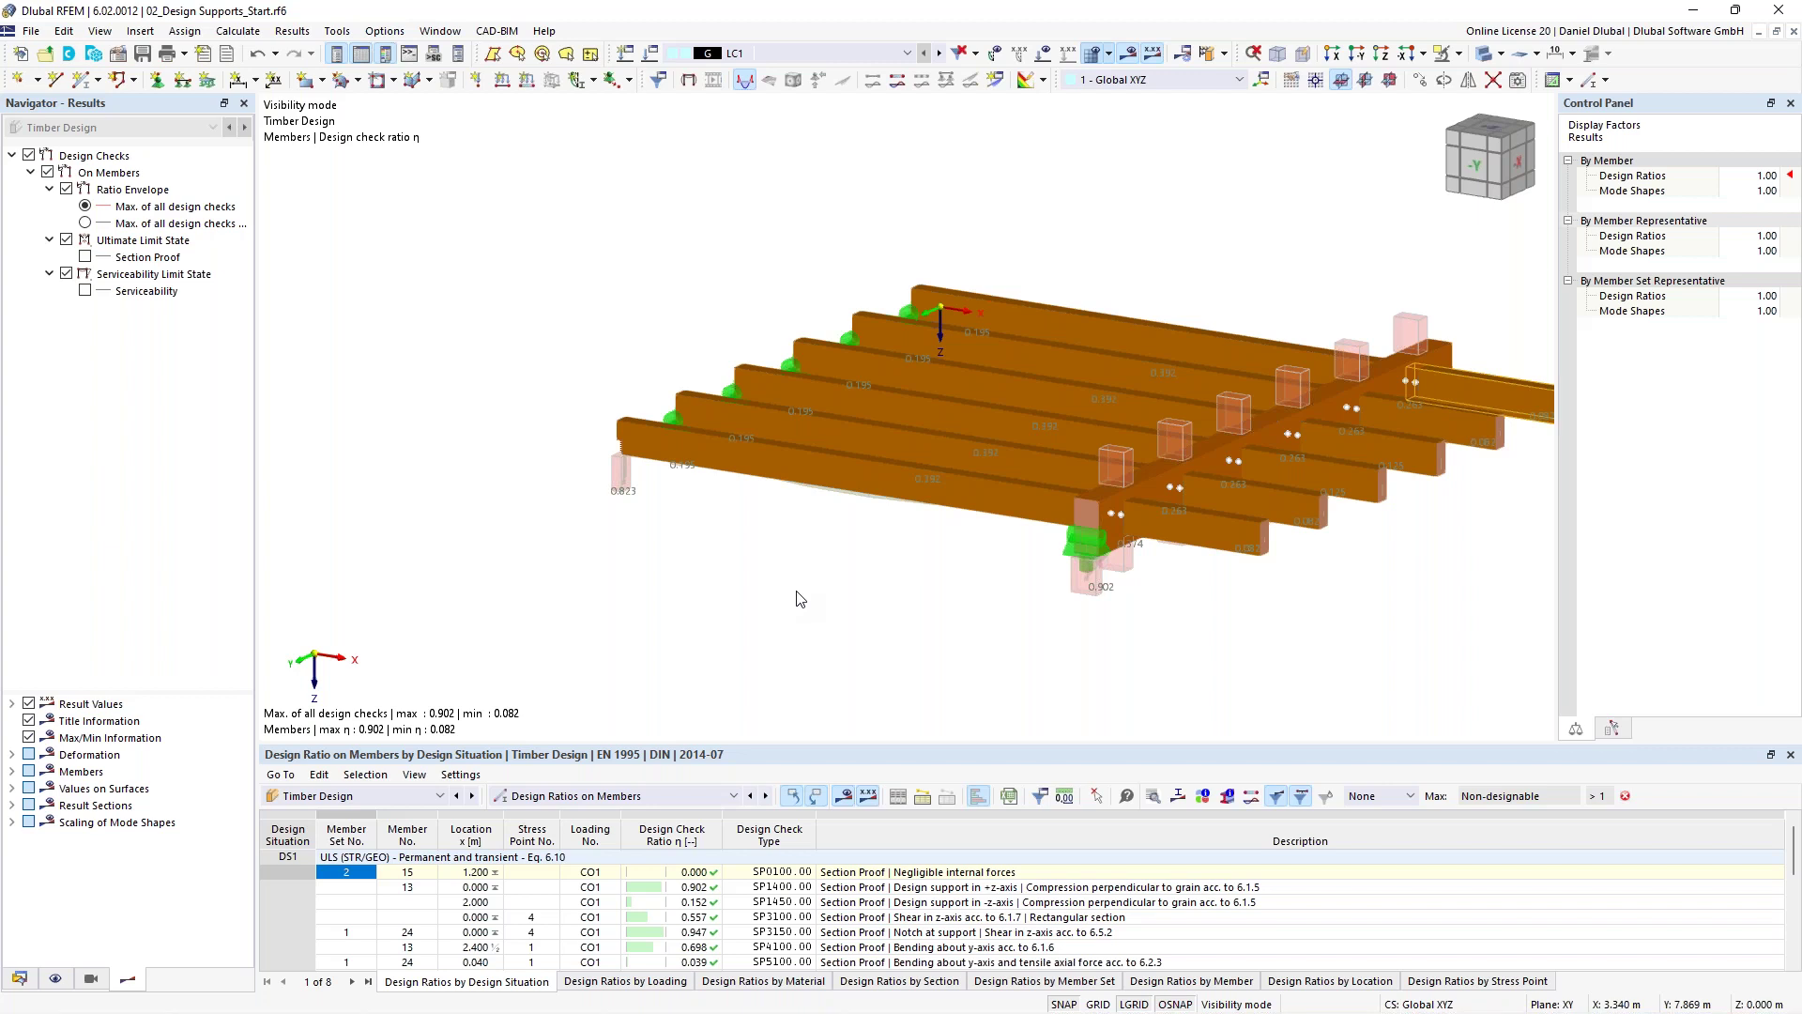
click(1299, 797)
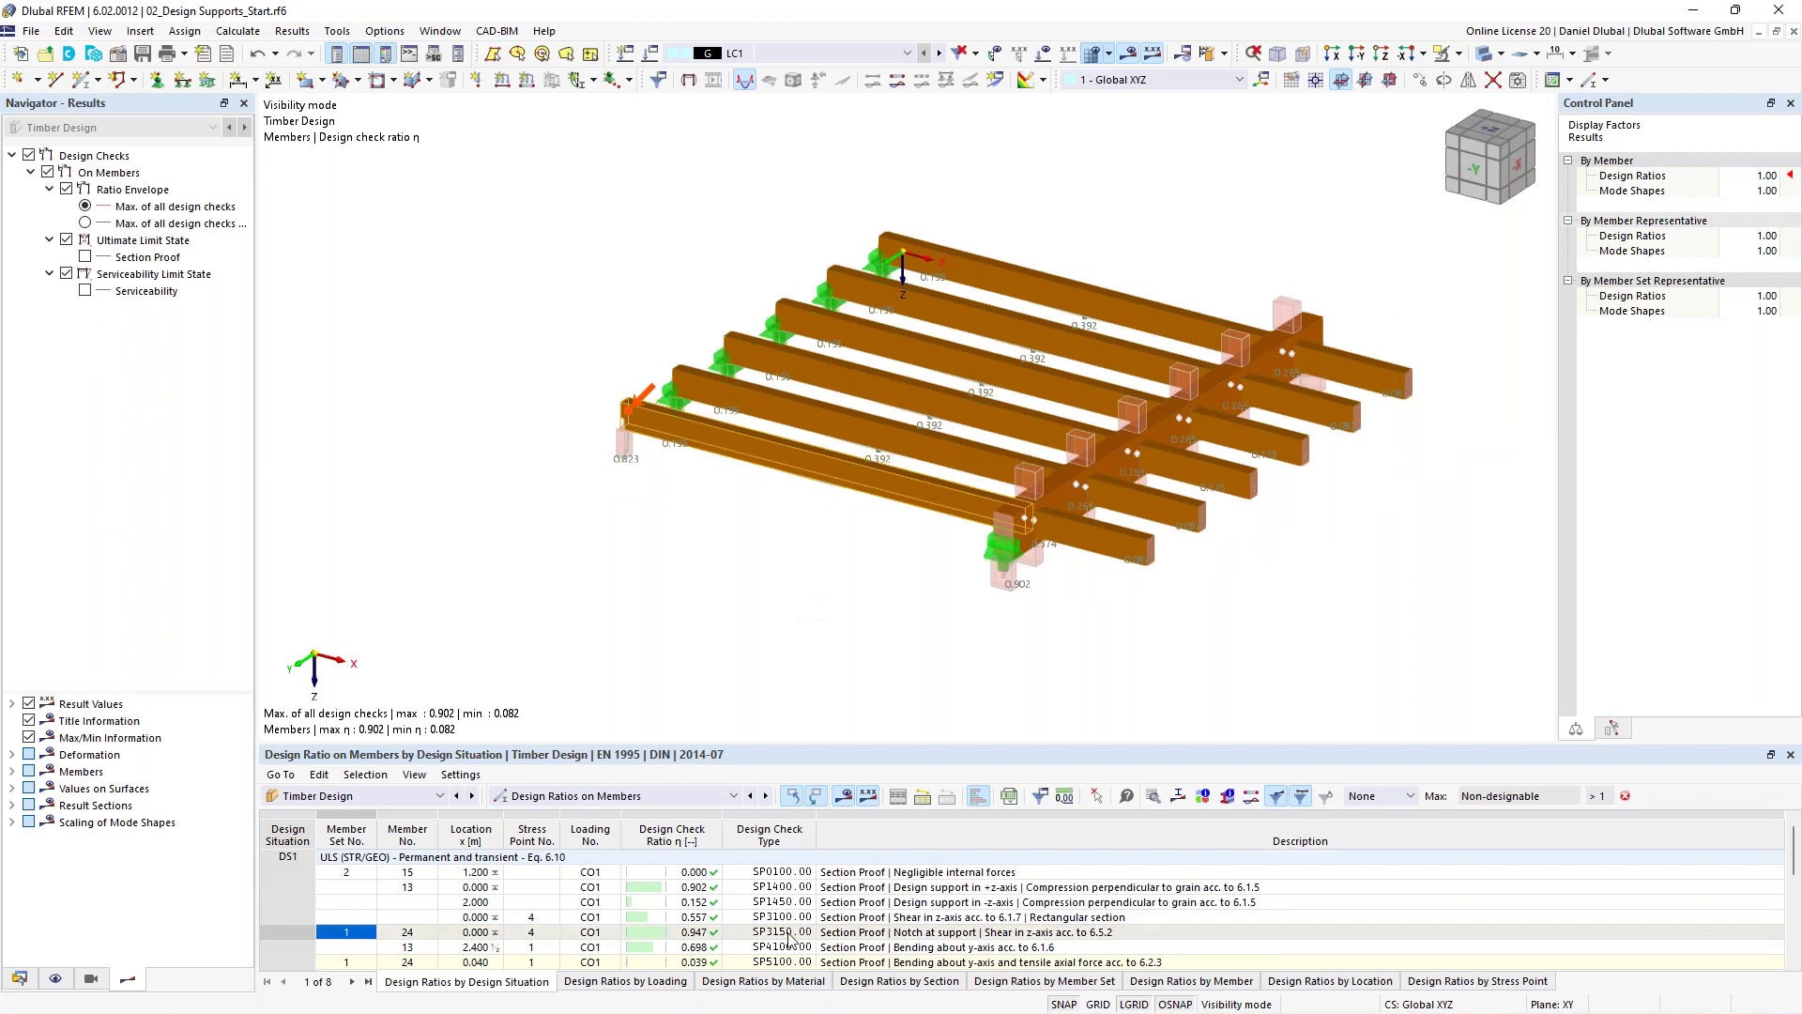
click(1390, 798)
click(1389, 811)
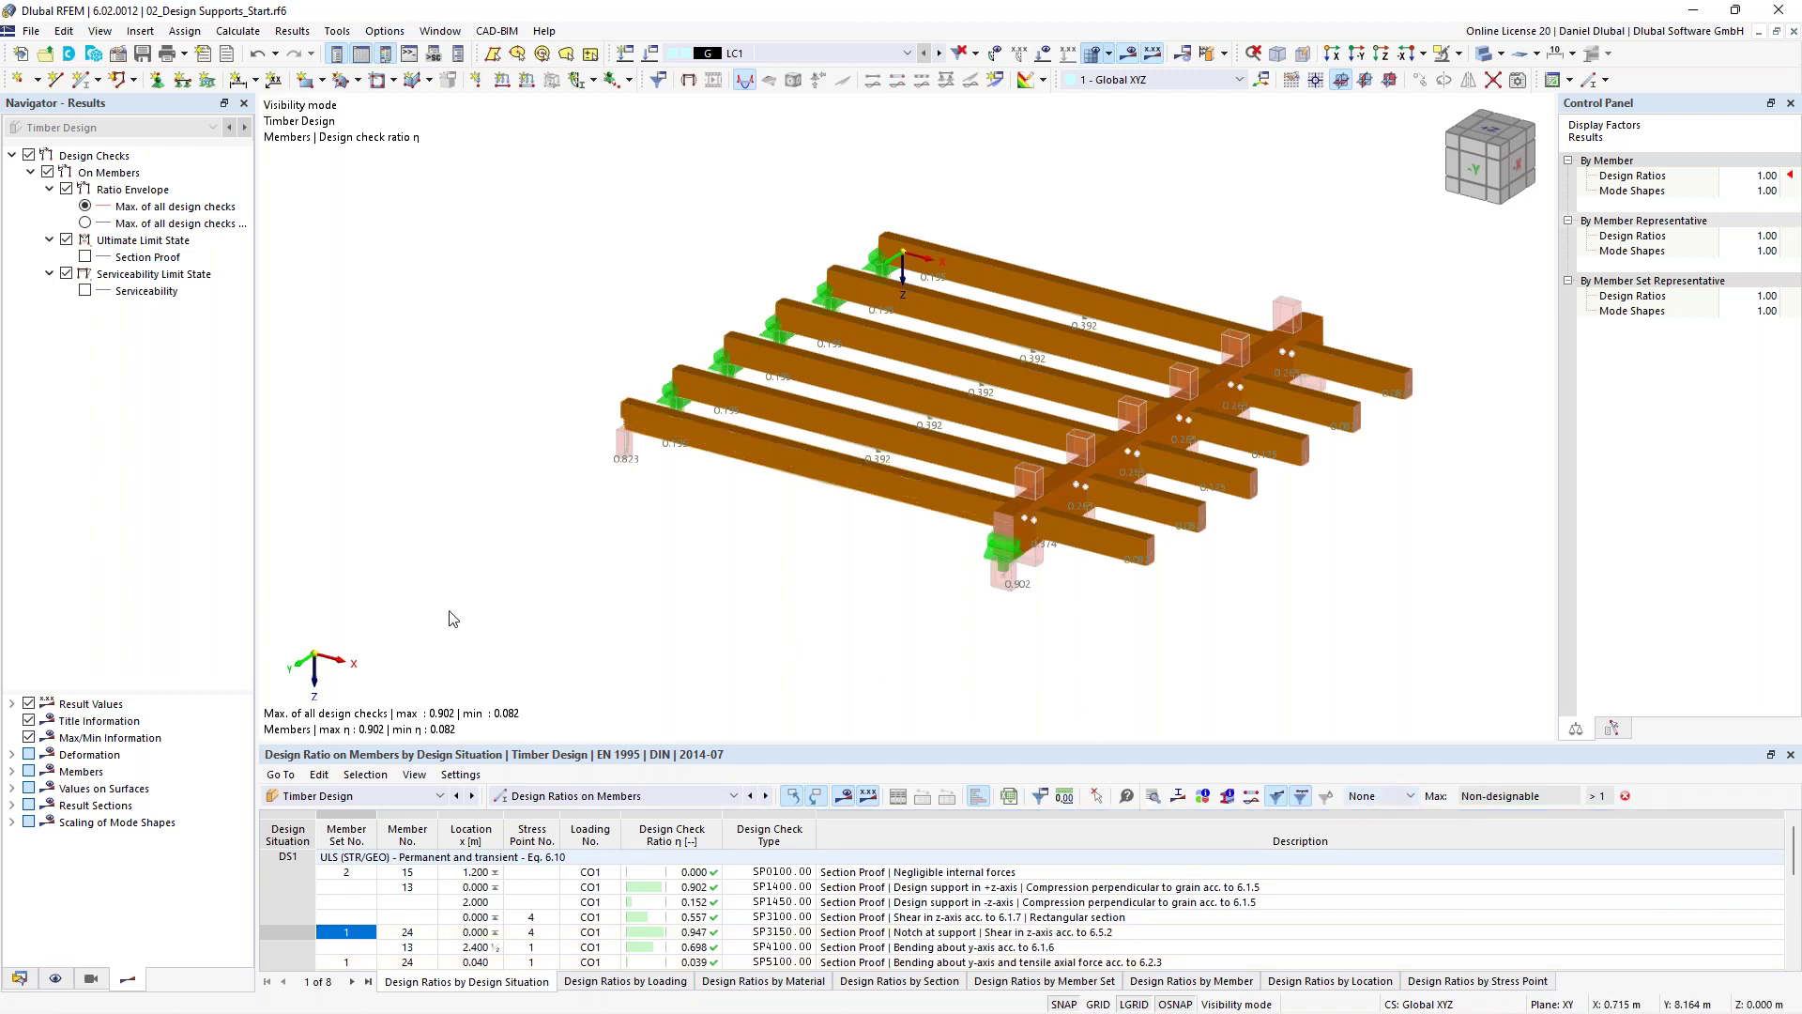
scroll(674, 528, down, 3)
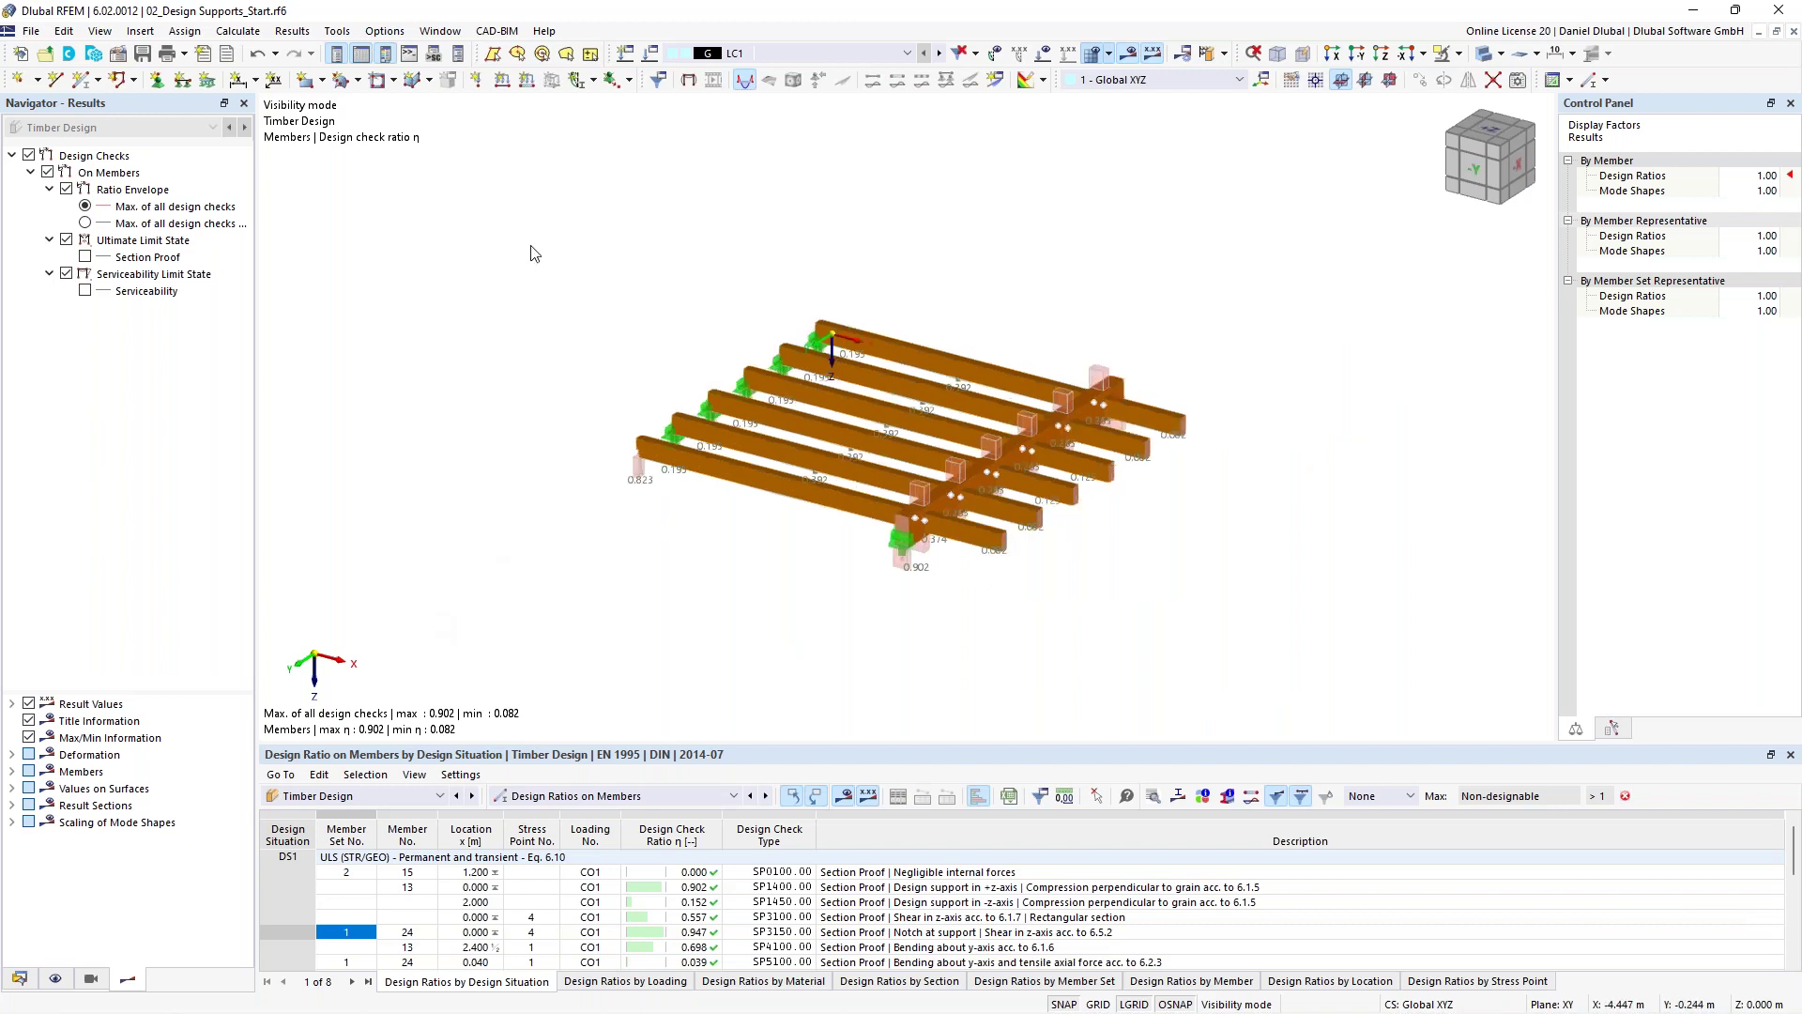
middle_drag(584, 336, 555, 322)
scroll(555, 322, up, 2)
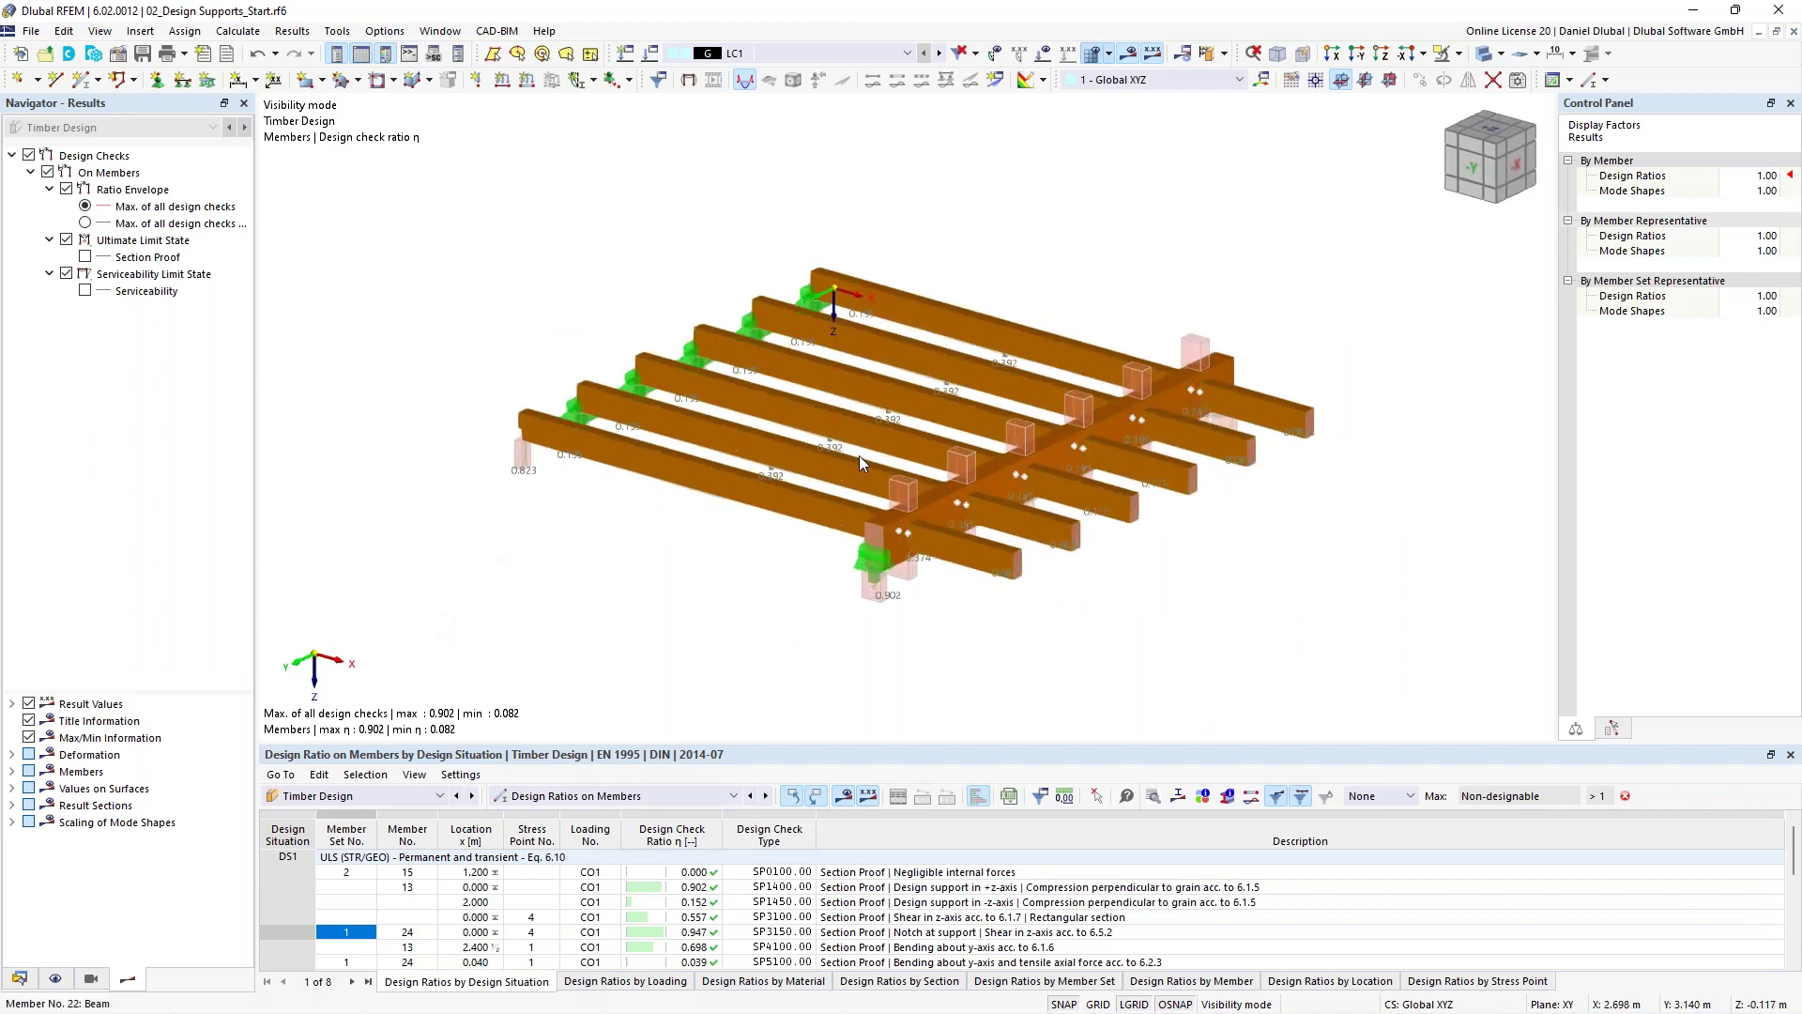
middle_drag(421, 255, 527, 334)
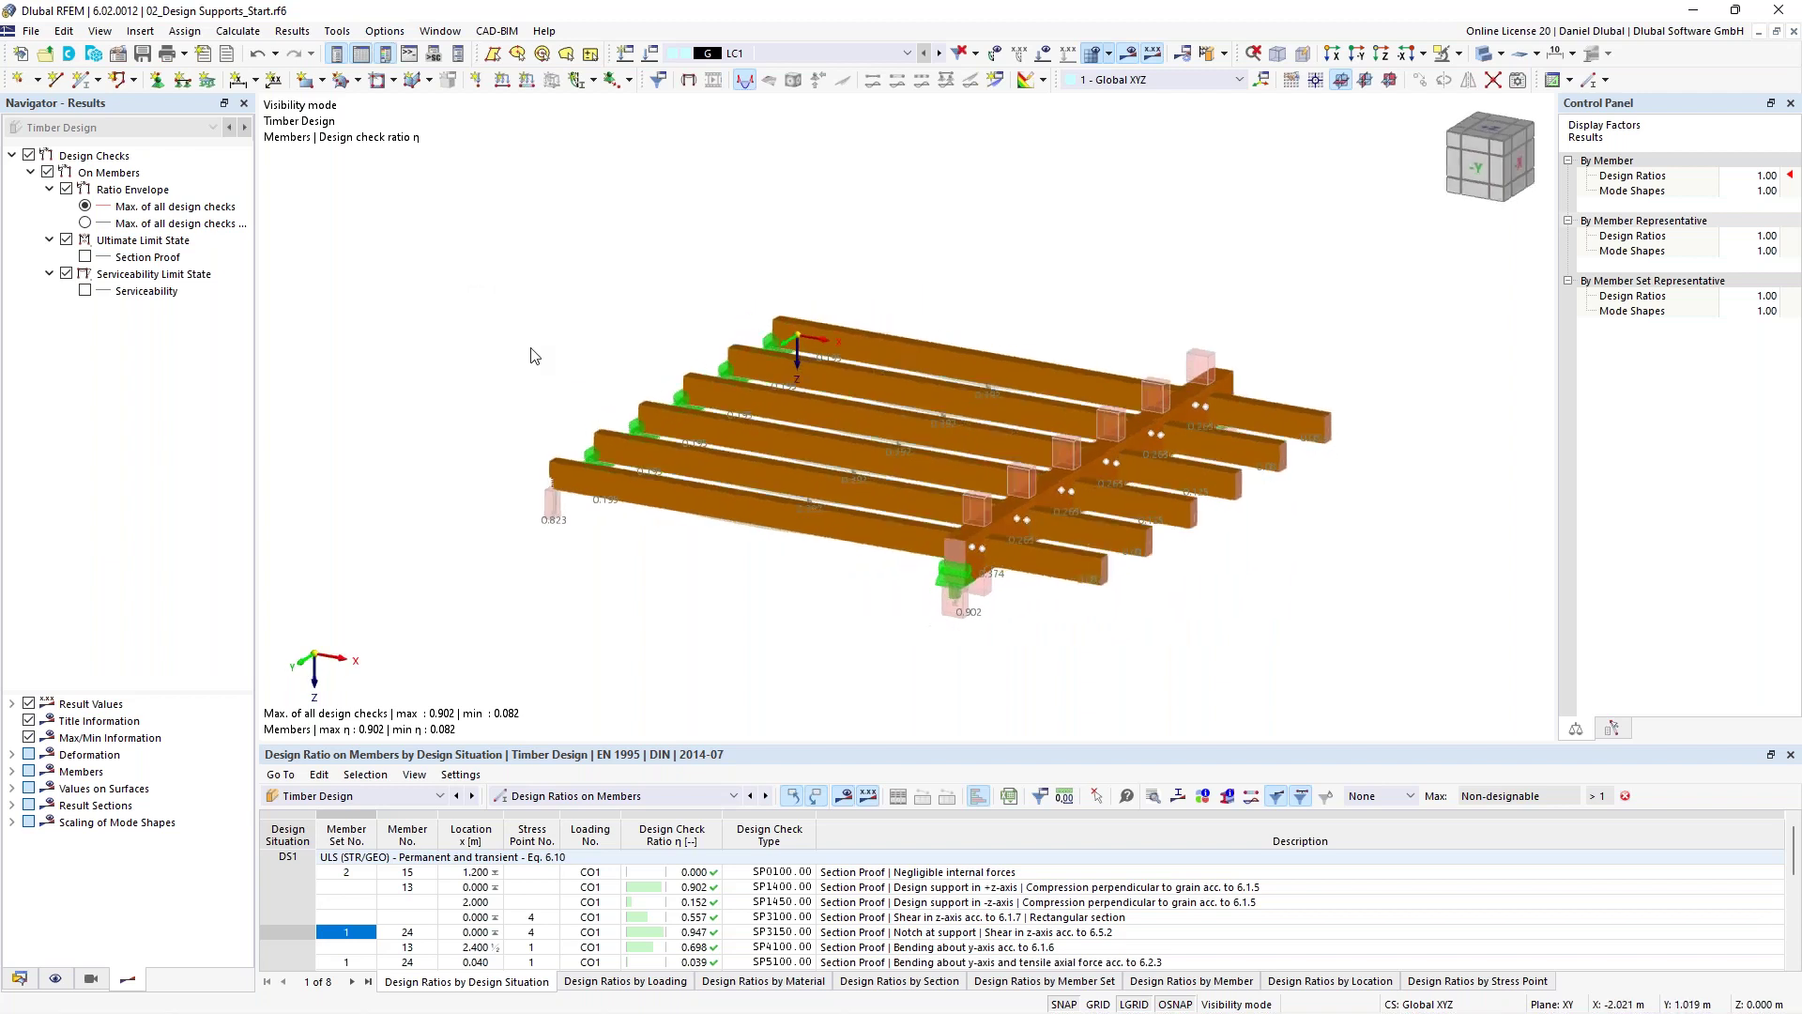
scroll(491, 326, down, 1)
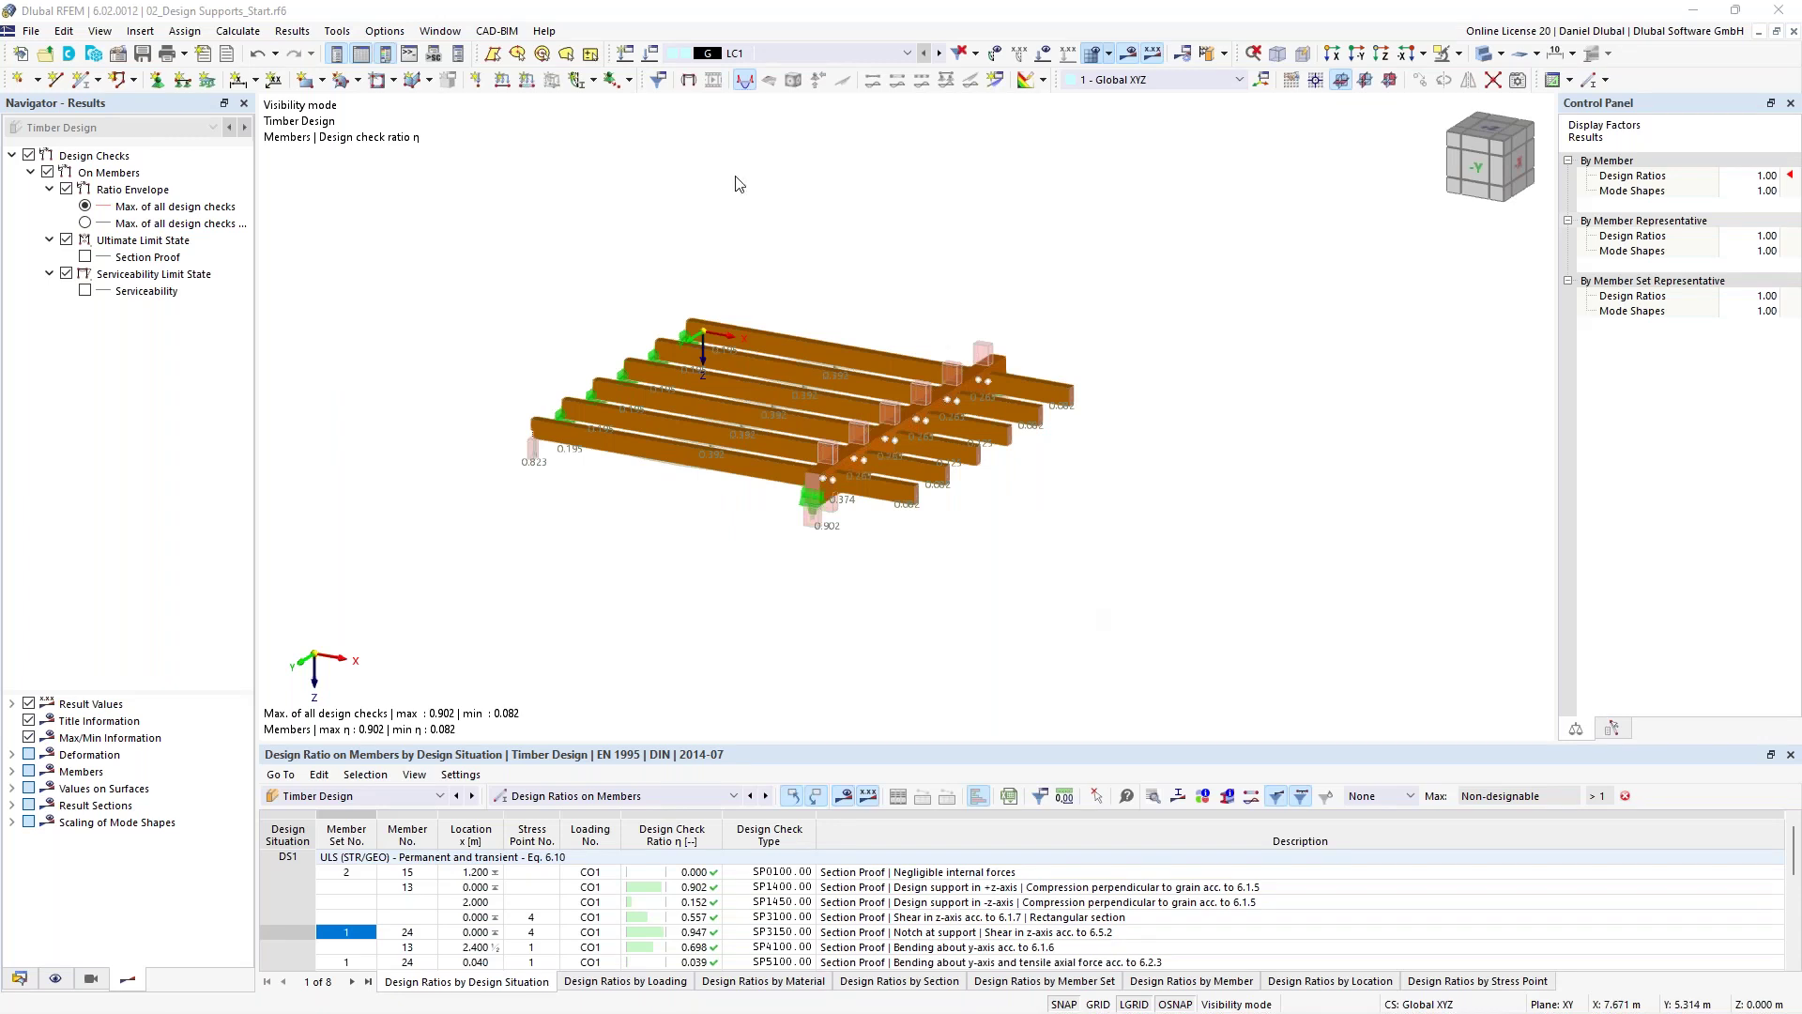
Switch to the 03_Duopitch Roof_Start.rf6 model and look through its predefined material and sections.
click(385, 31)
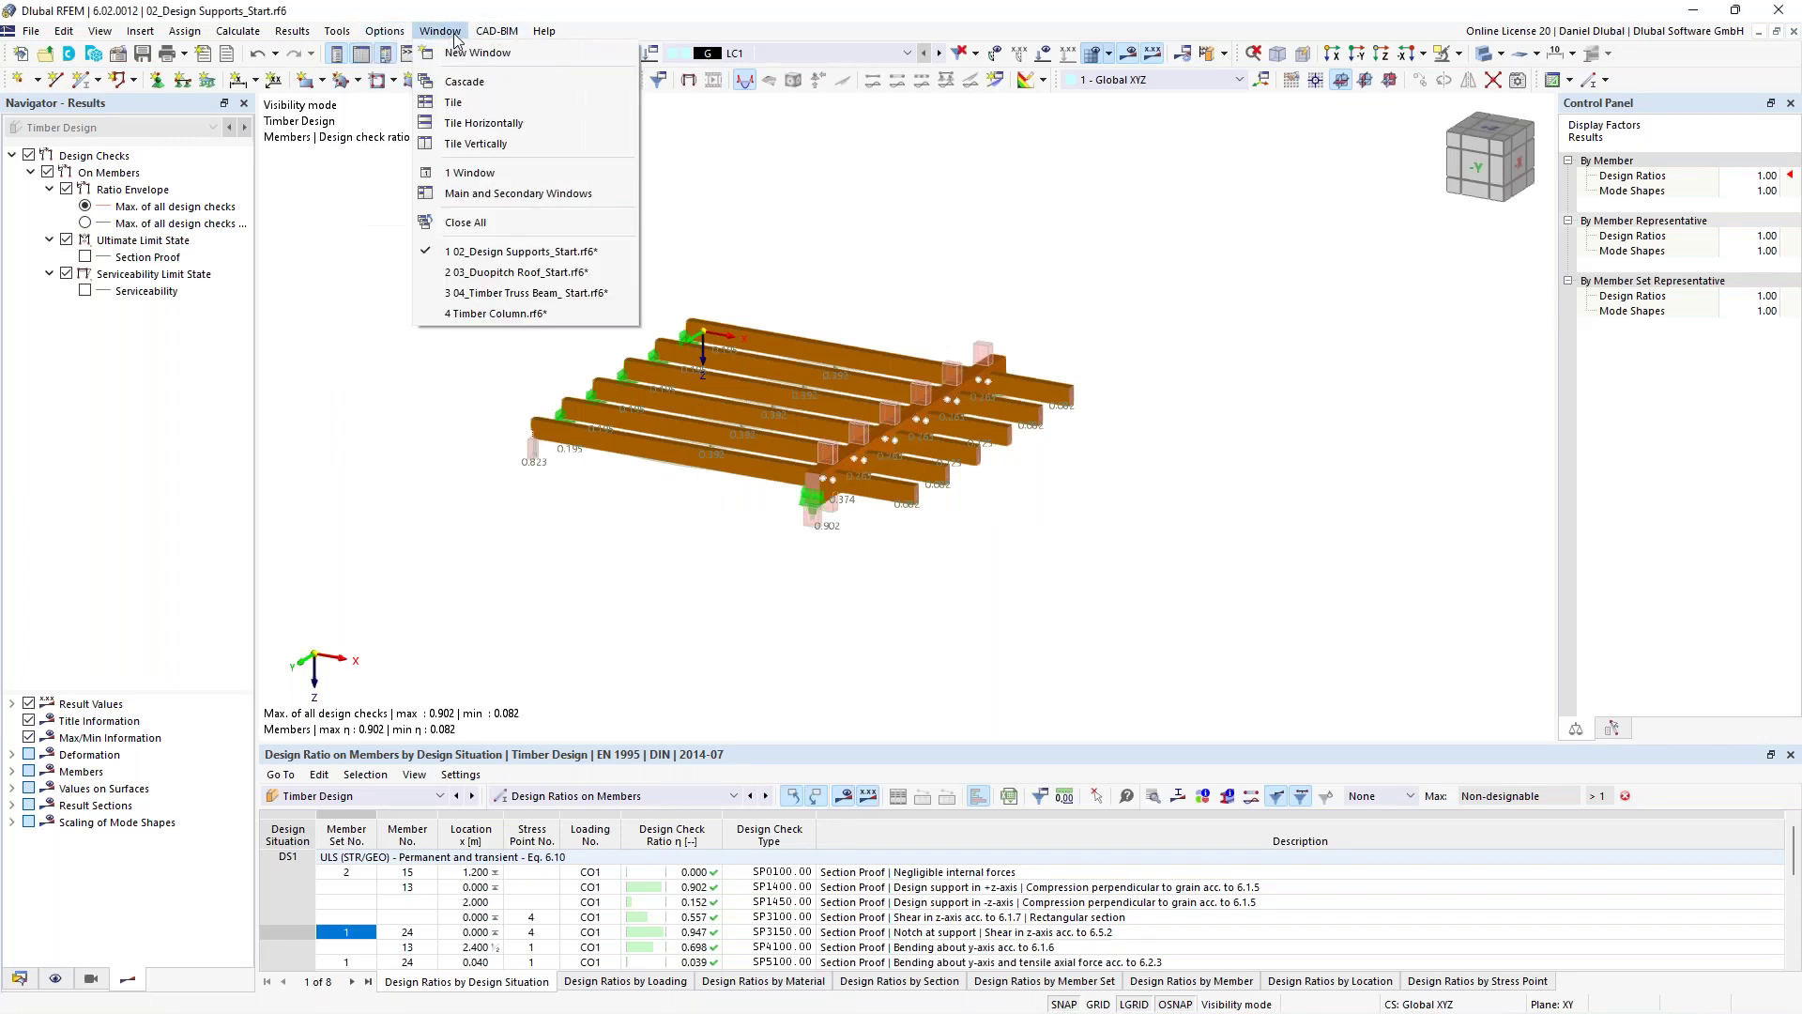
mouse_move(360, 36)
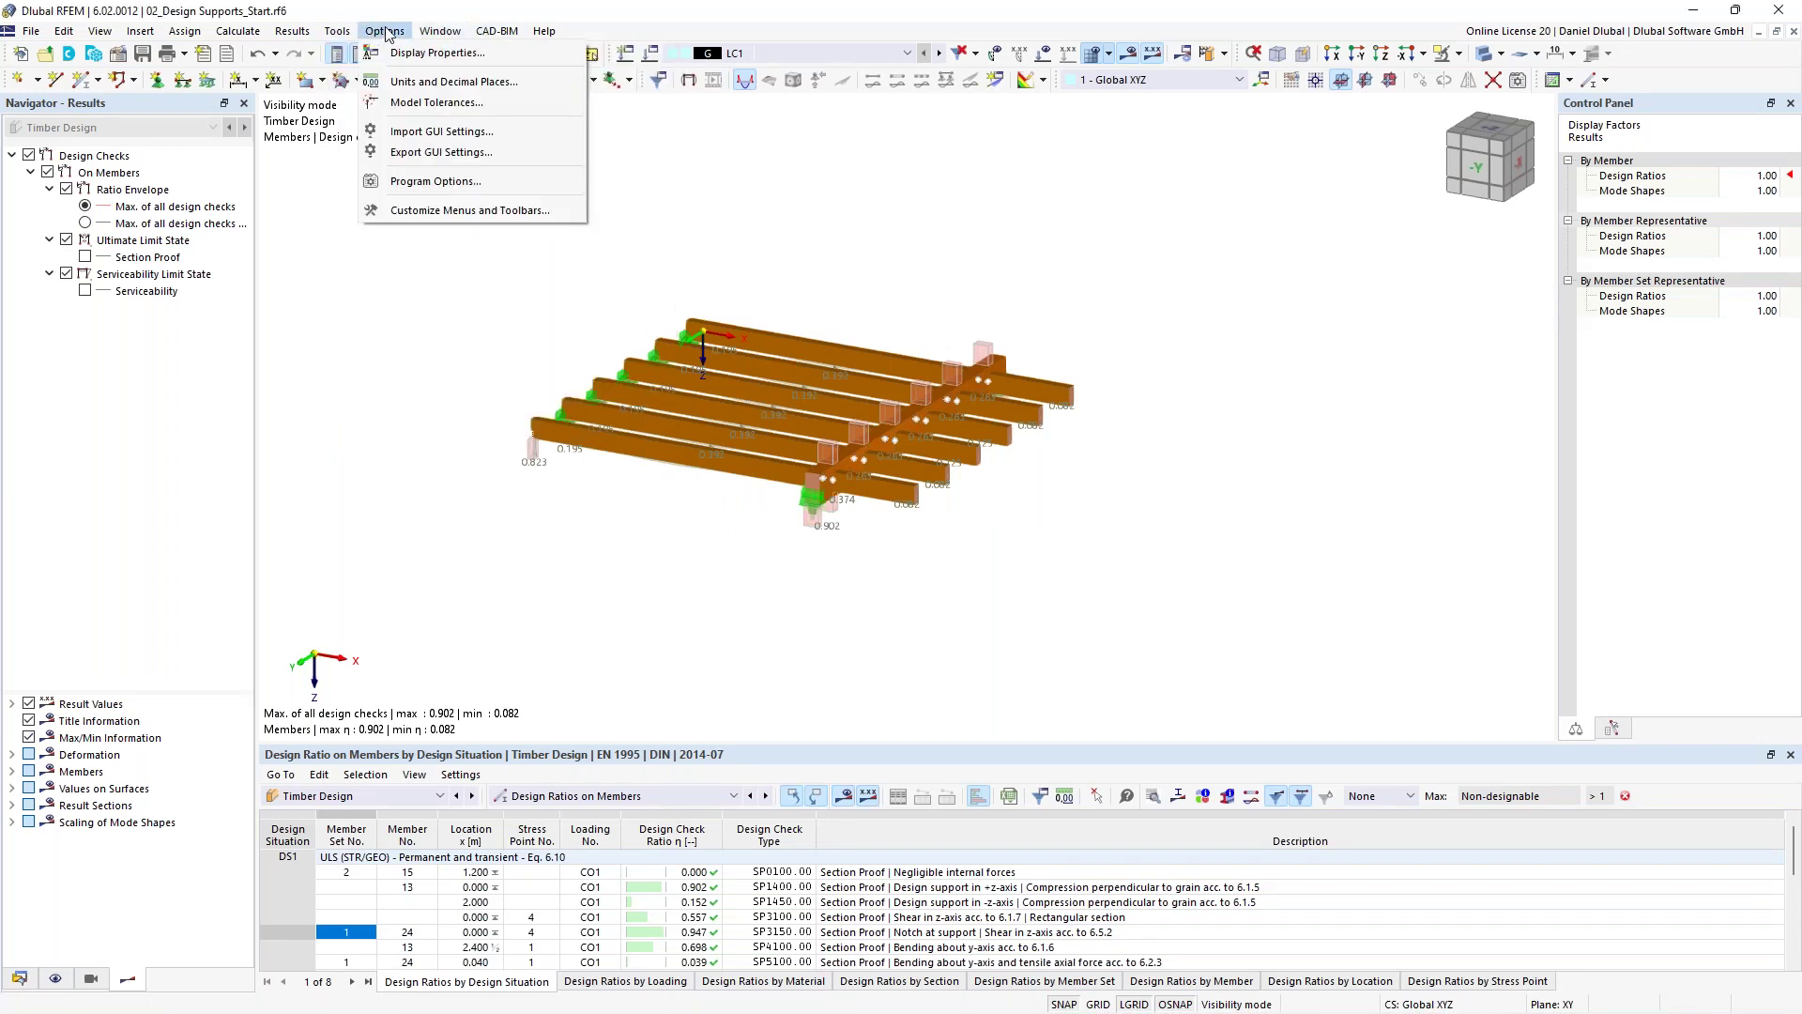
mouse_move(440, 33)
click(523, 276)
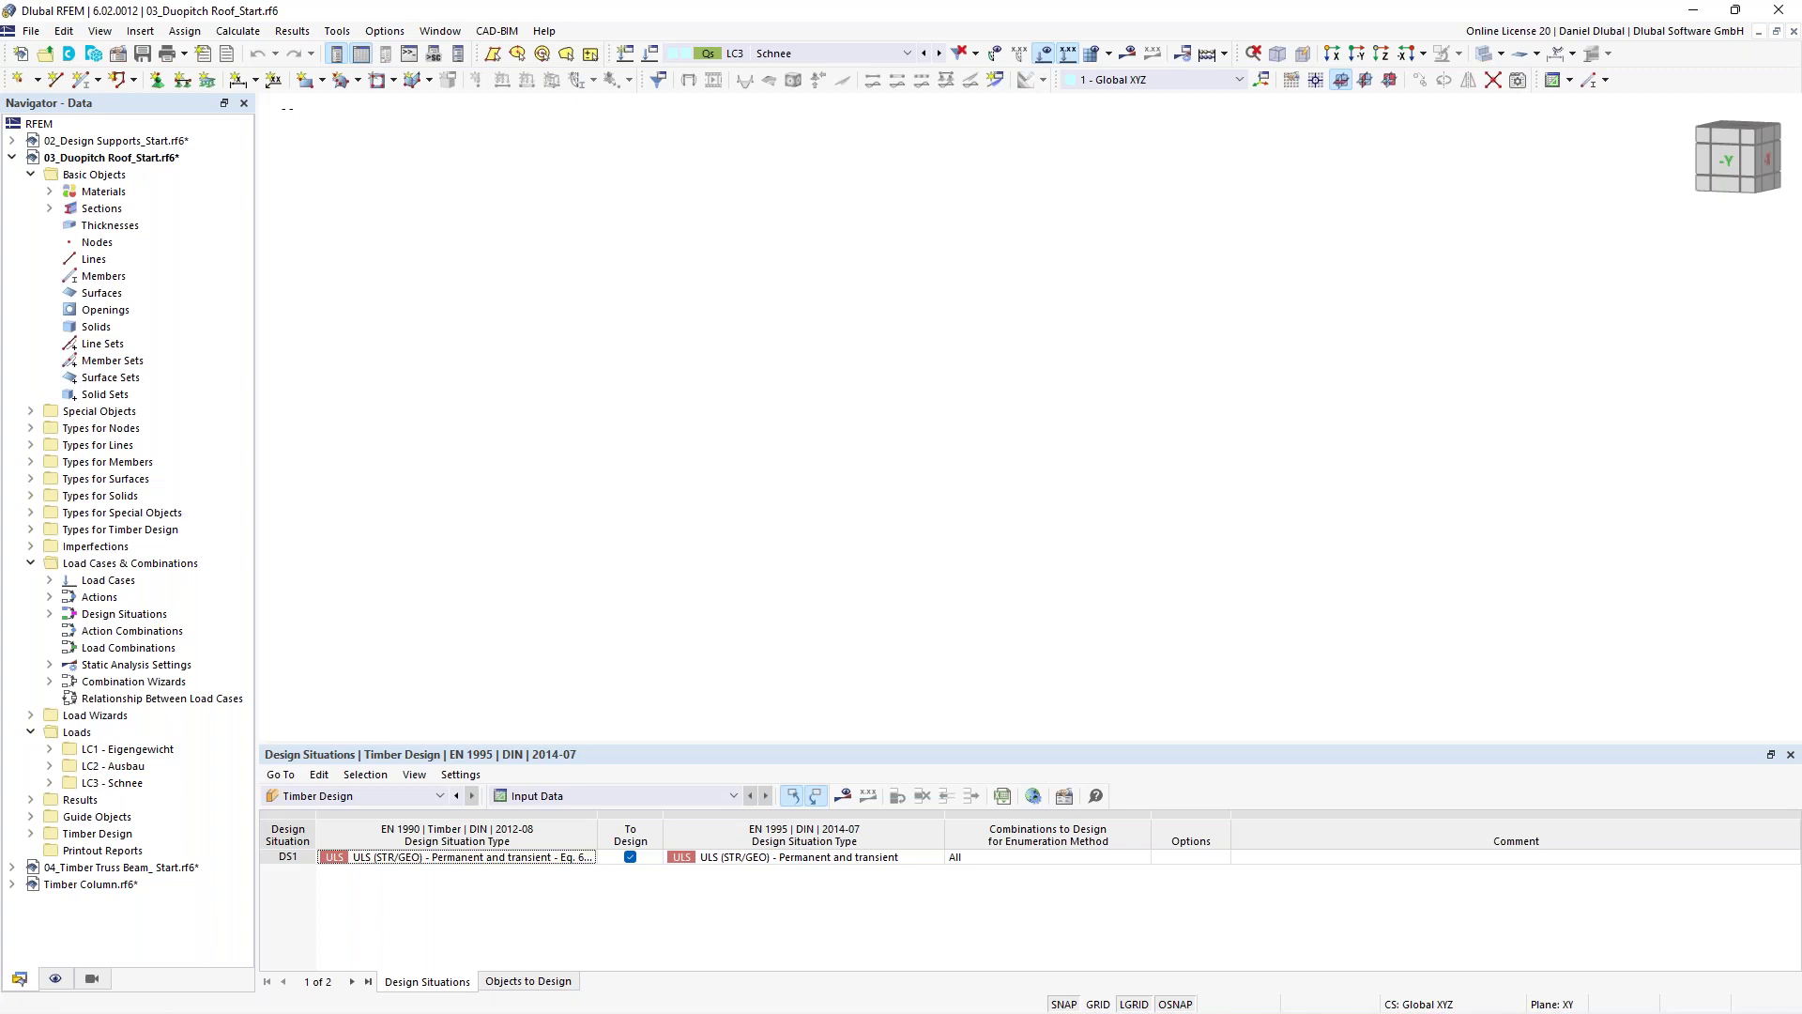
click(51, 192)
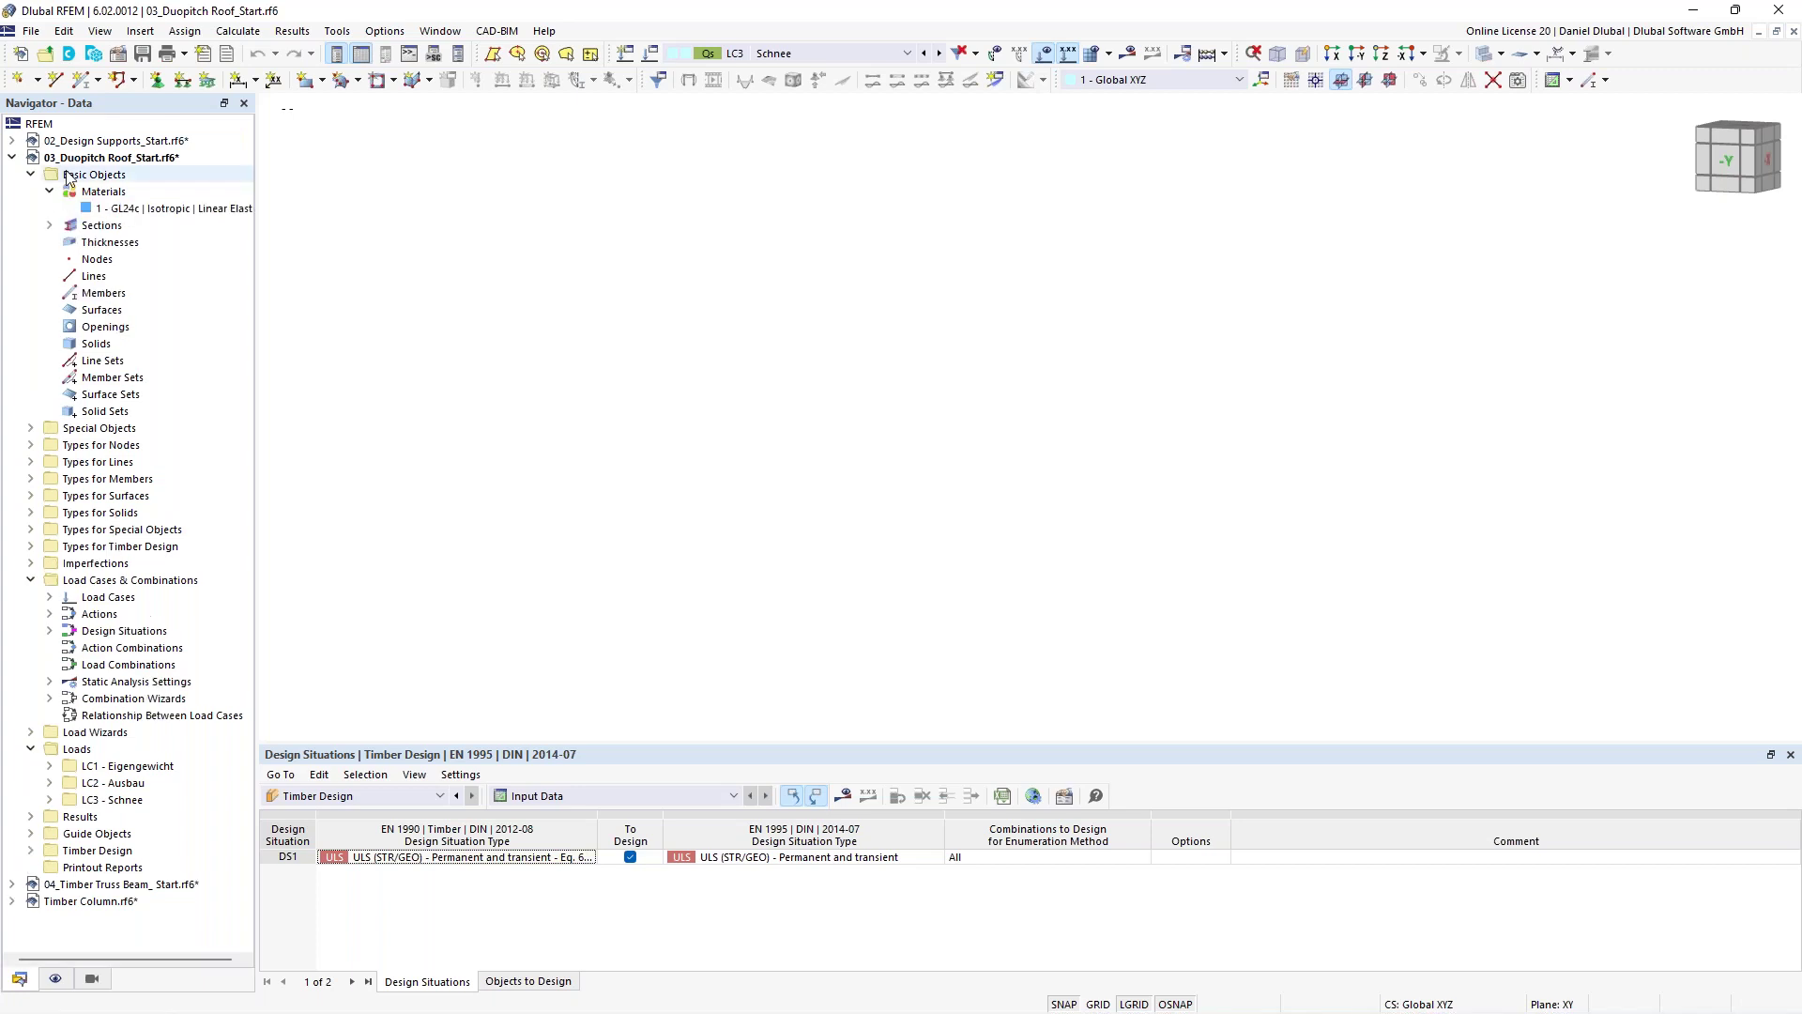
click(51, 227)
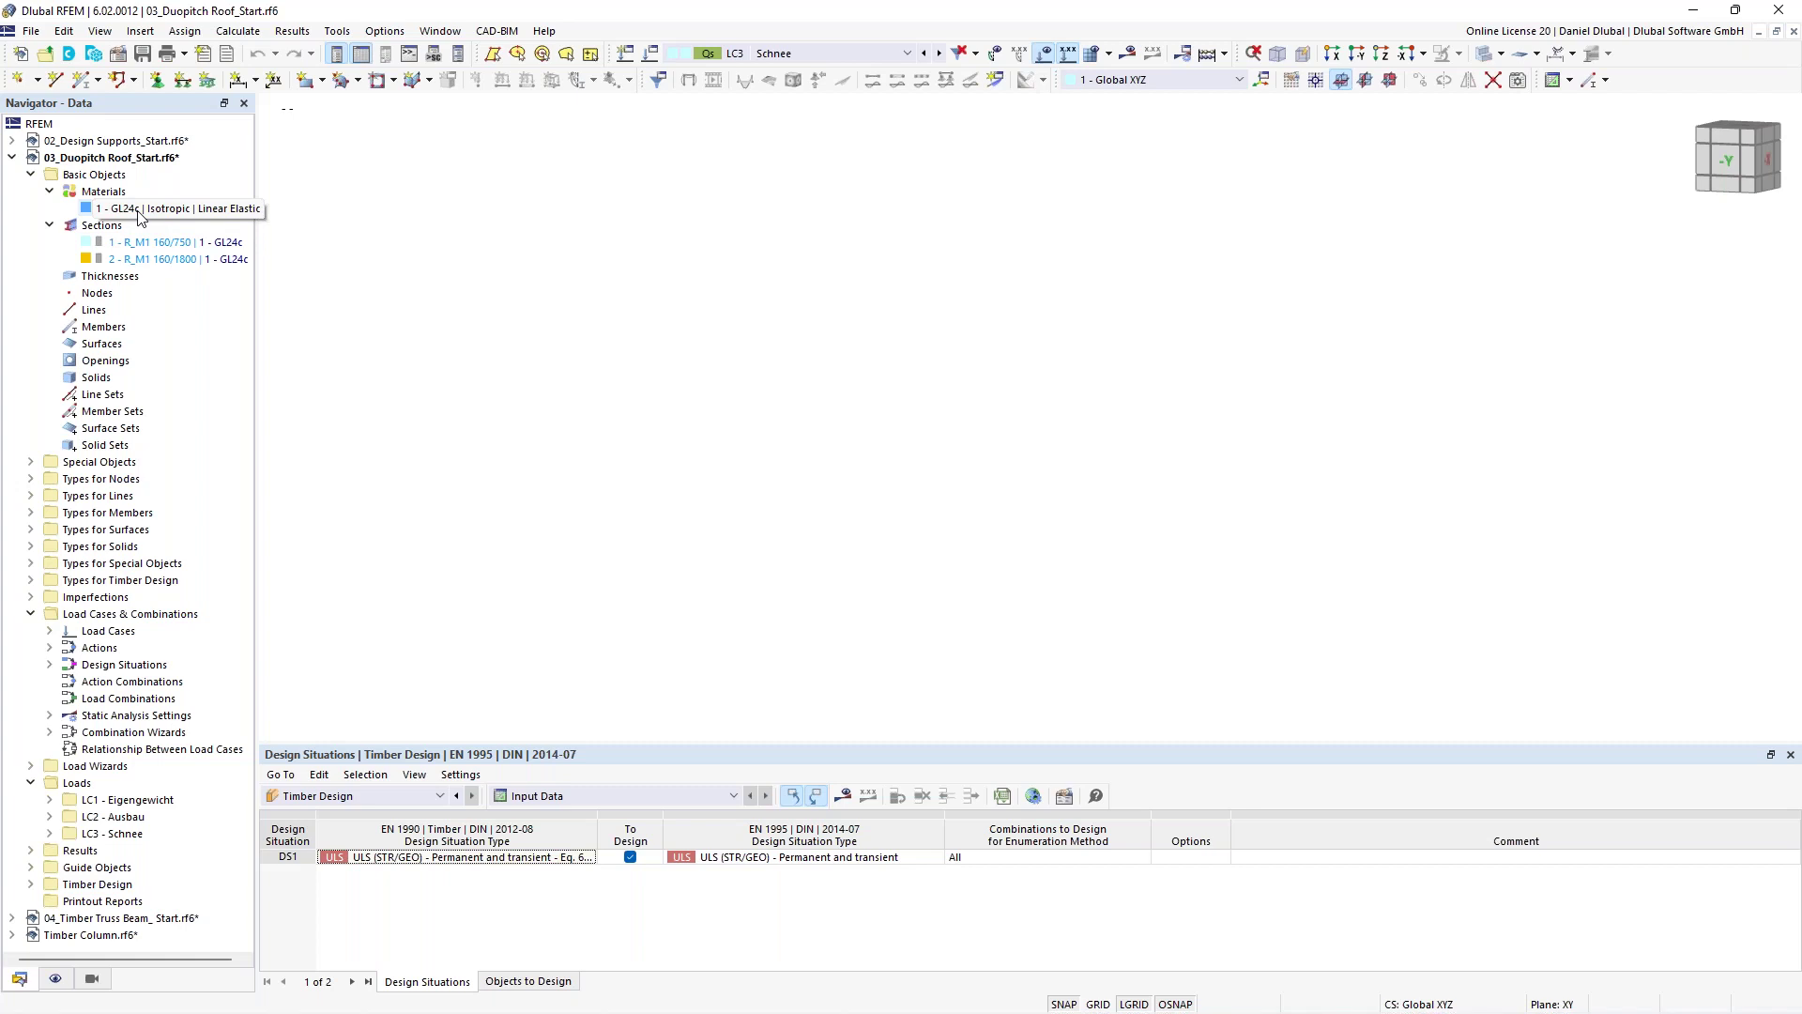
click(139, 260)
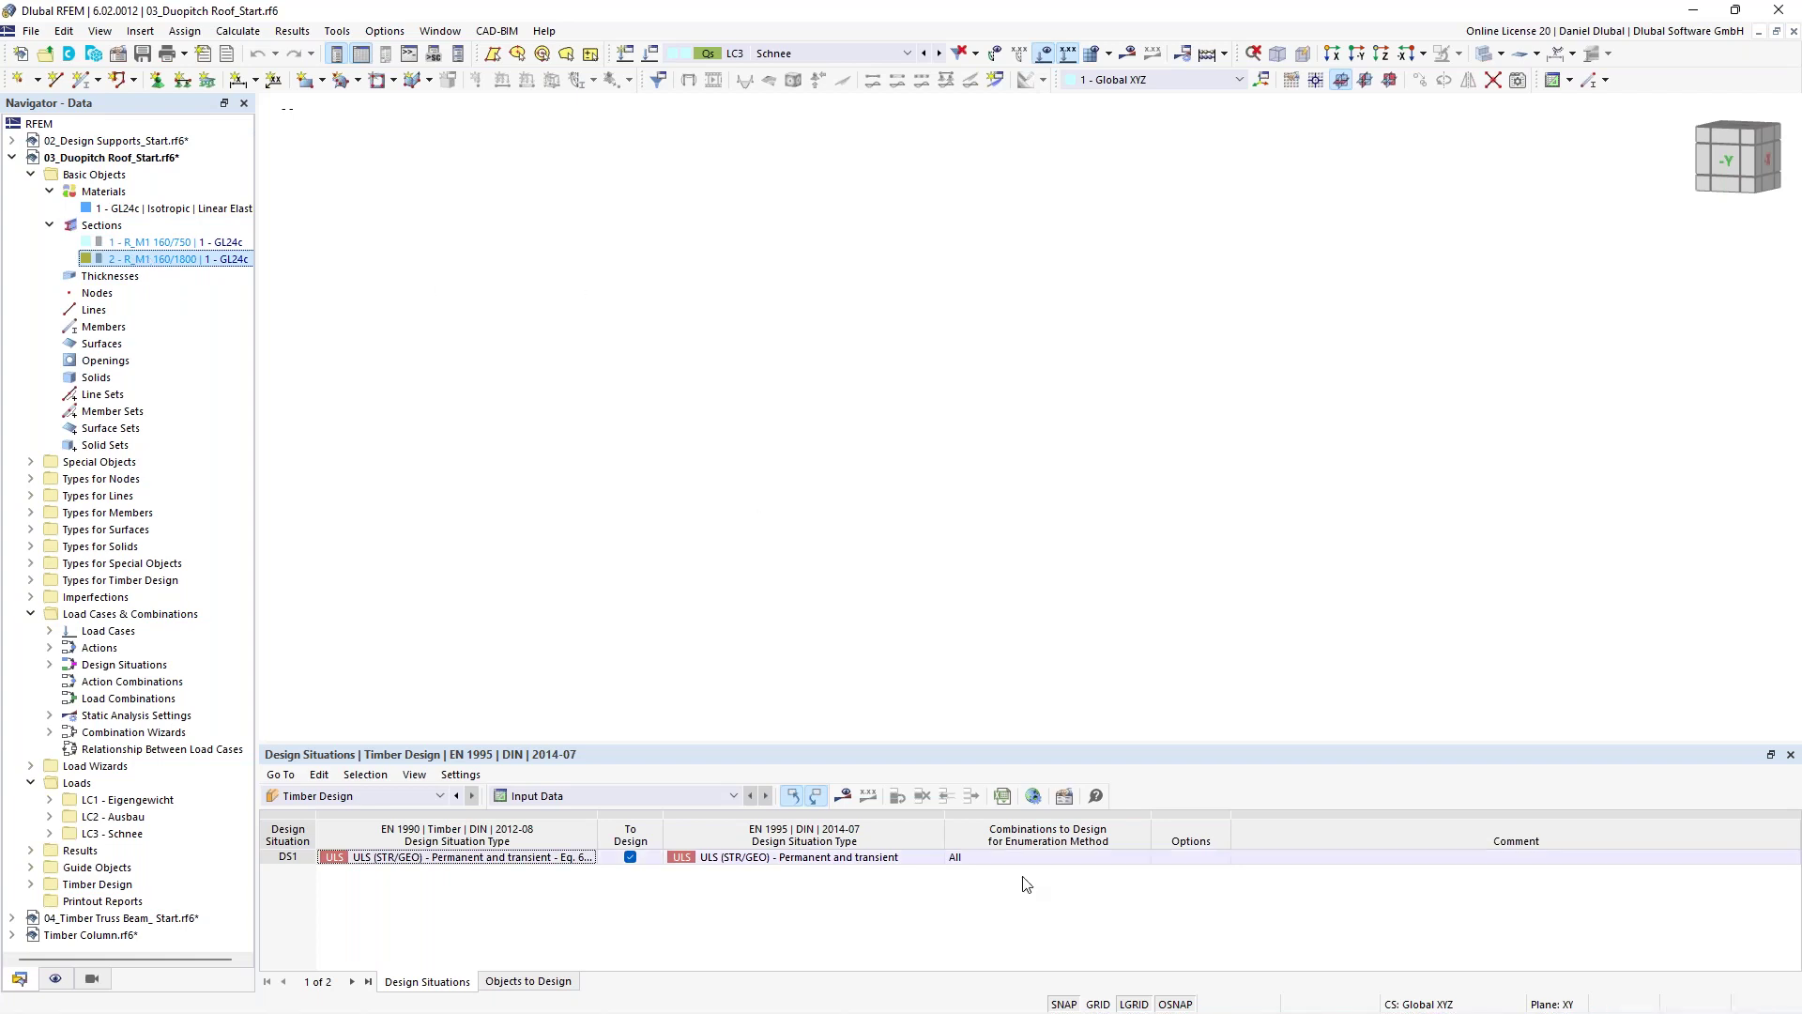
Display the grid in the empty model and set the work plane to XZ.
click(1097, 1004)
middle_drag(622, 313, 699, 451)
click(1390, 76)
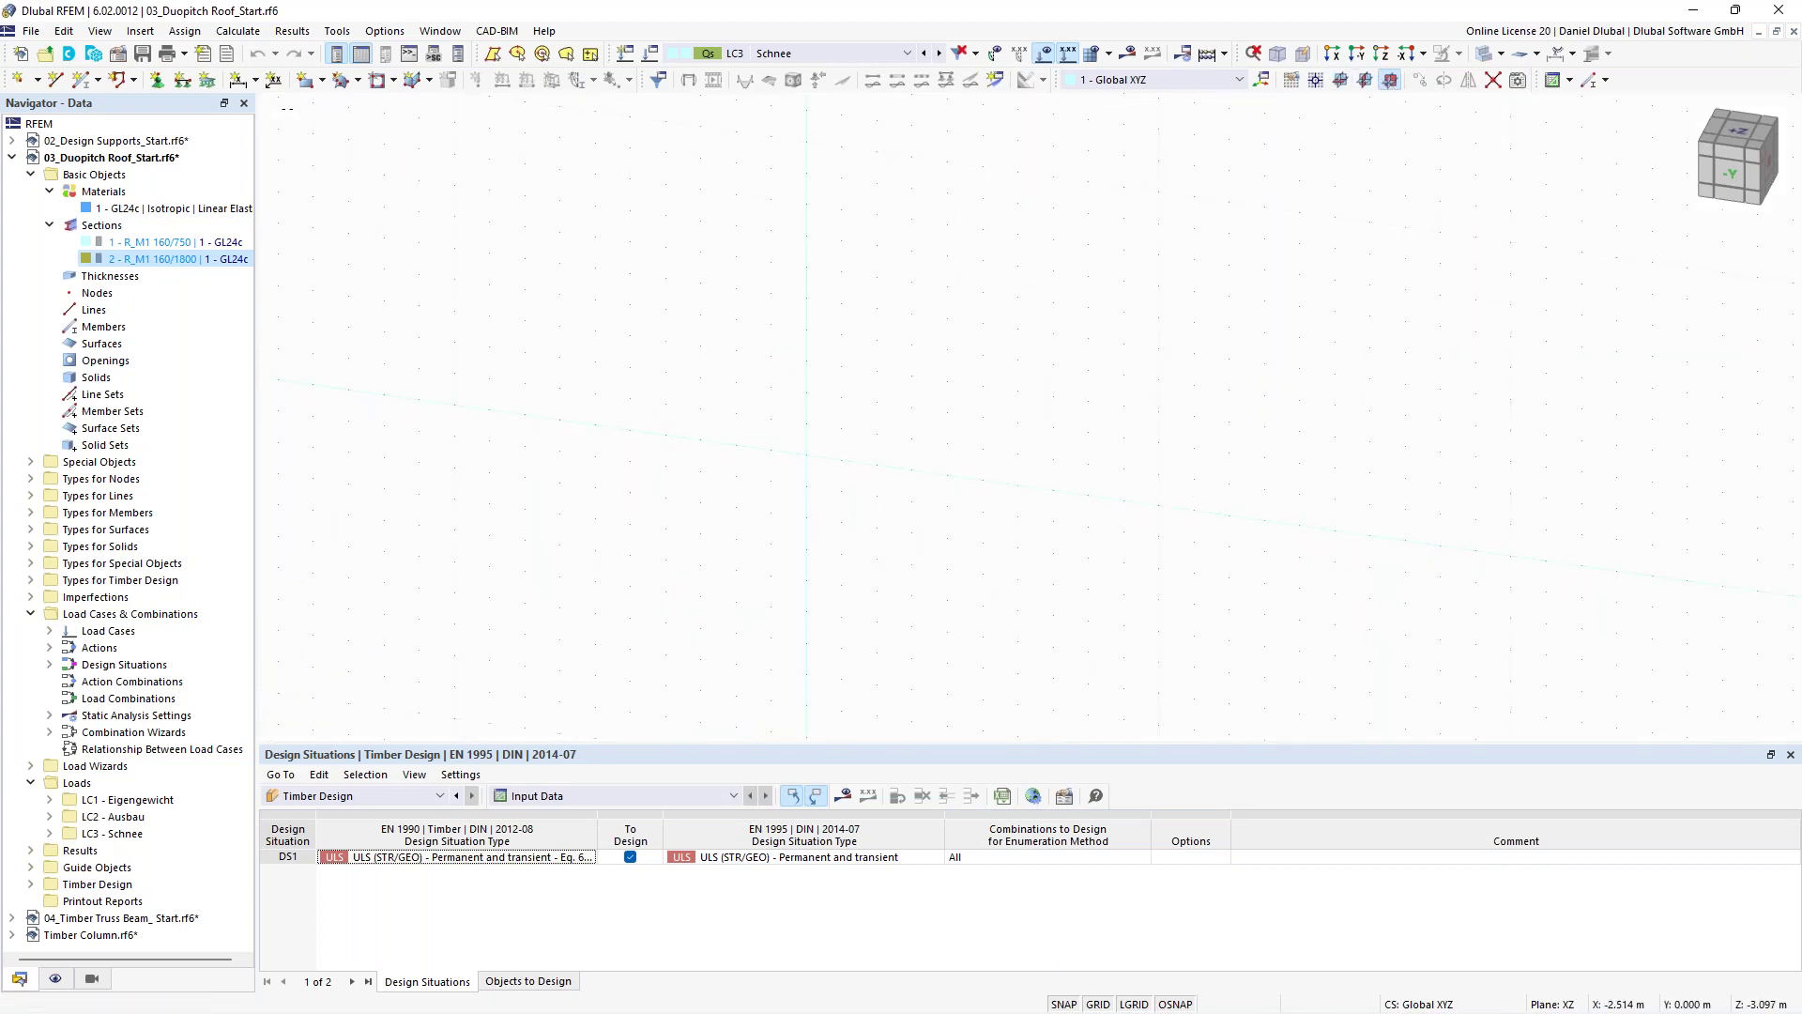
Start a new member with a Saddle section distribution, bottom alignment and the internal point k at 50% of its length.
click(79, 88)
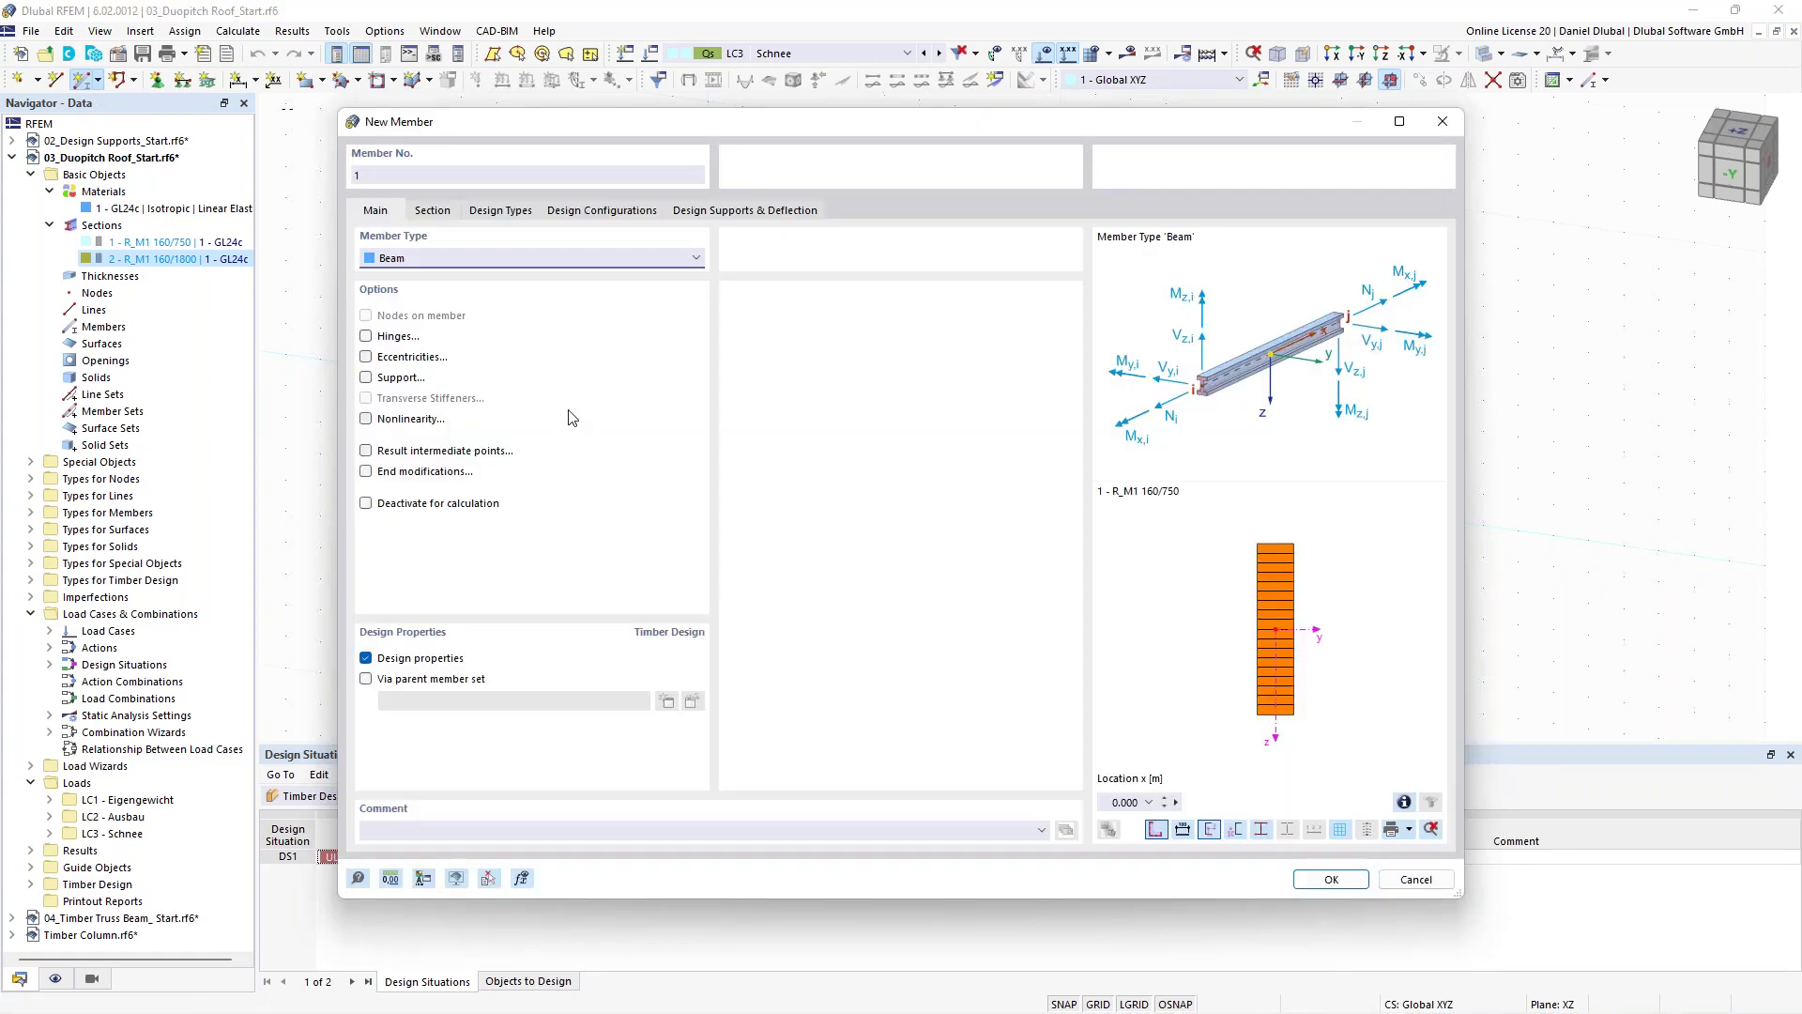
click(450, 212)
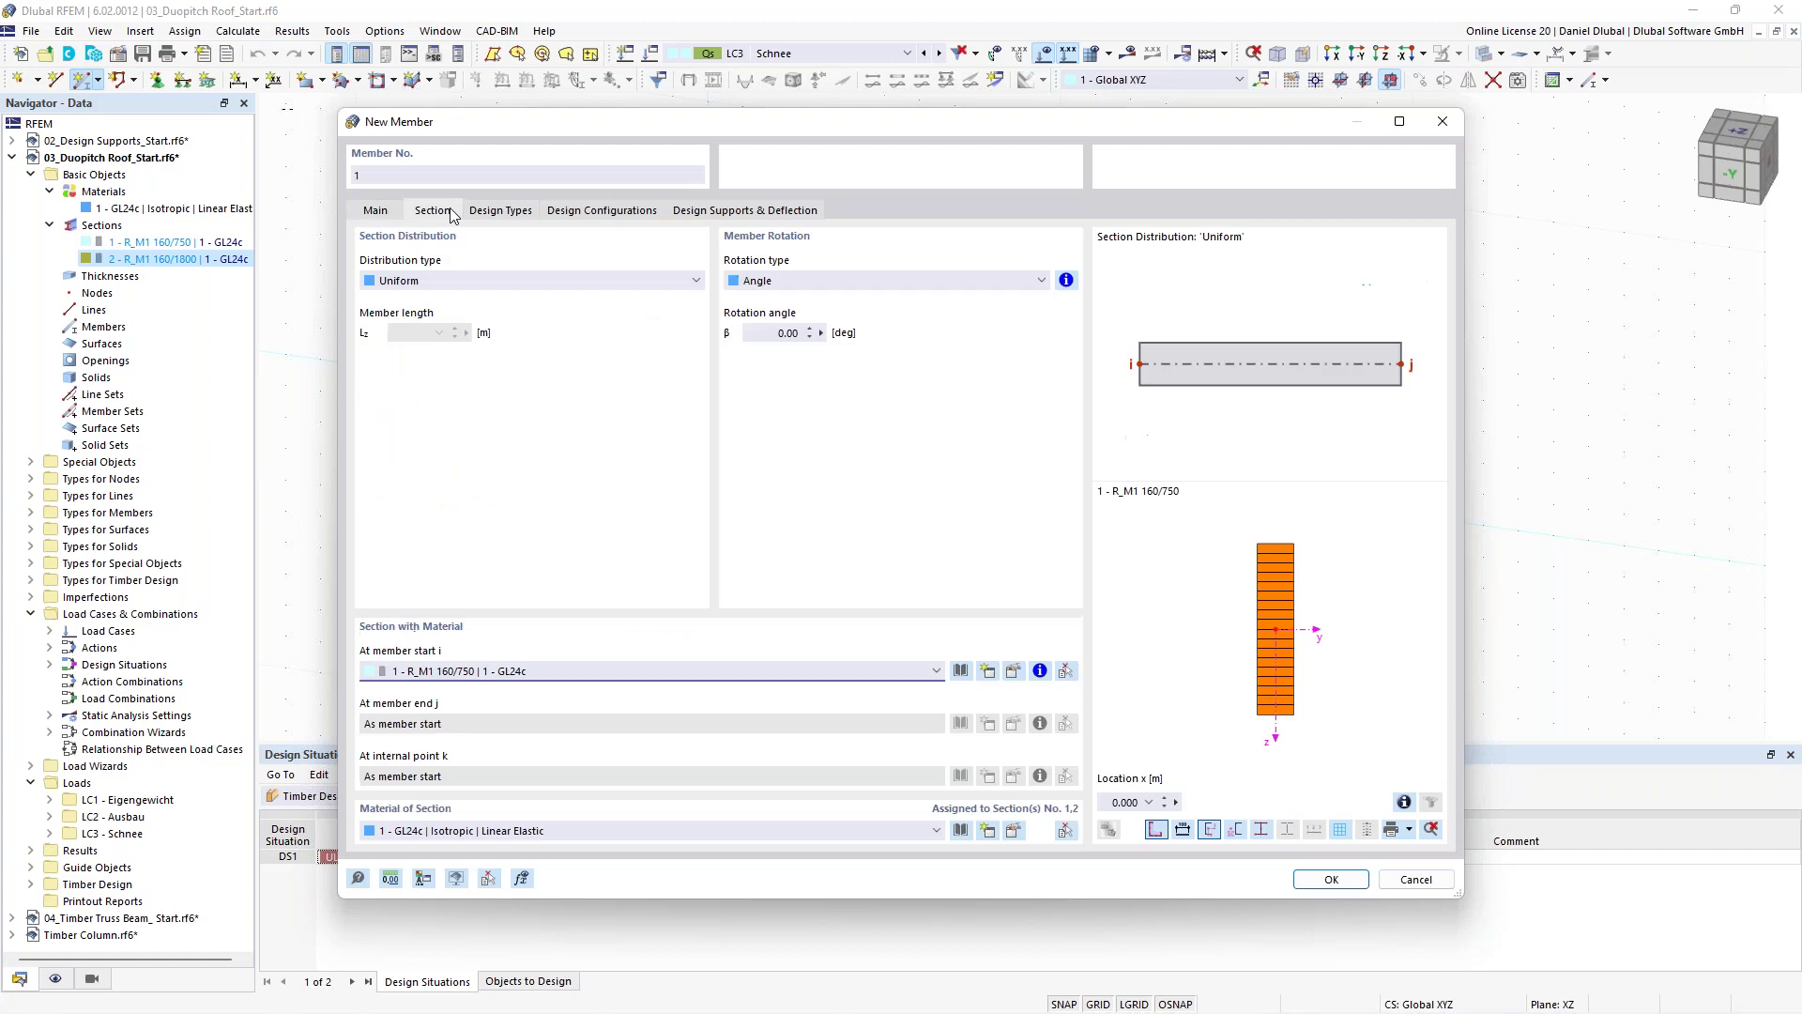
click(404, 286)
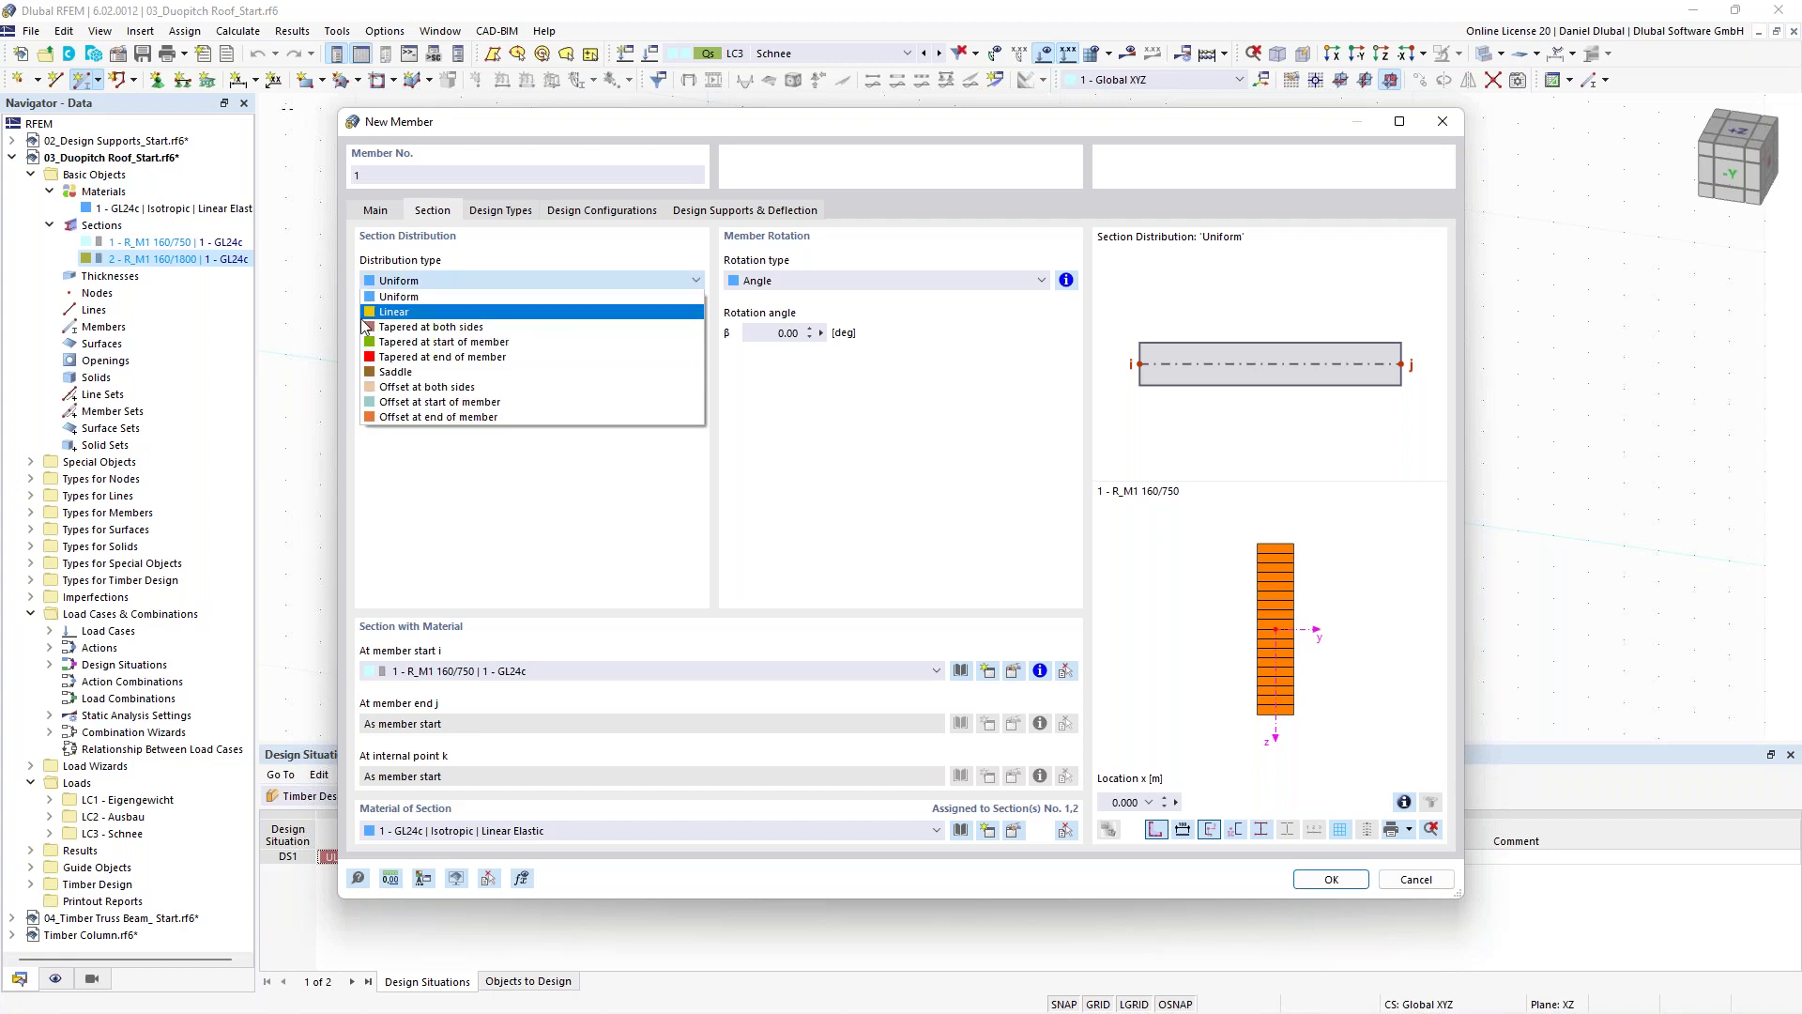
click(407, 376)
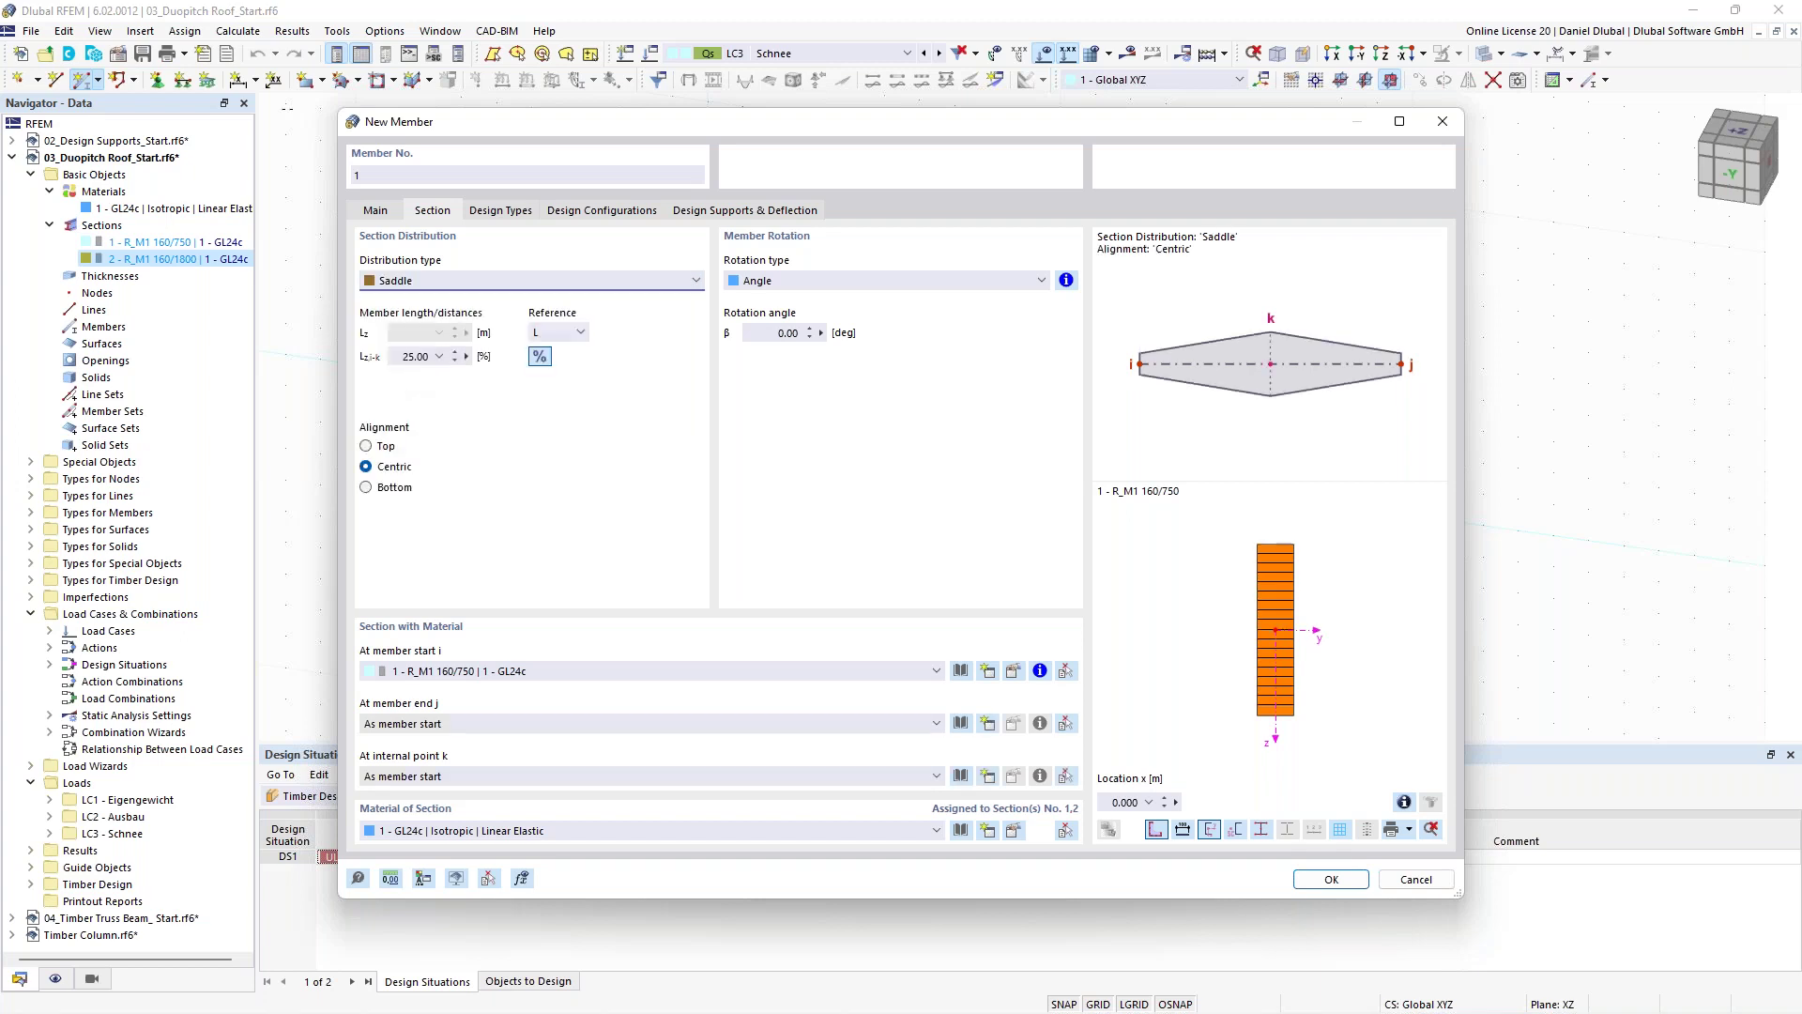
click(368, 492)
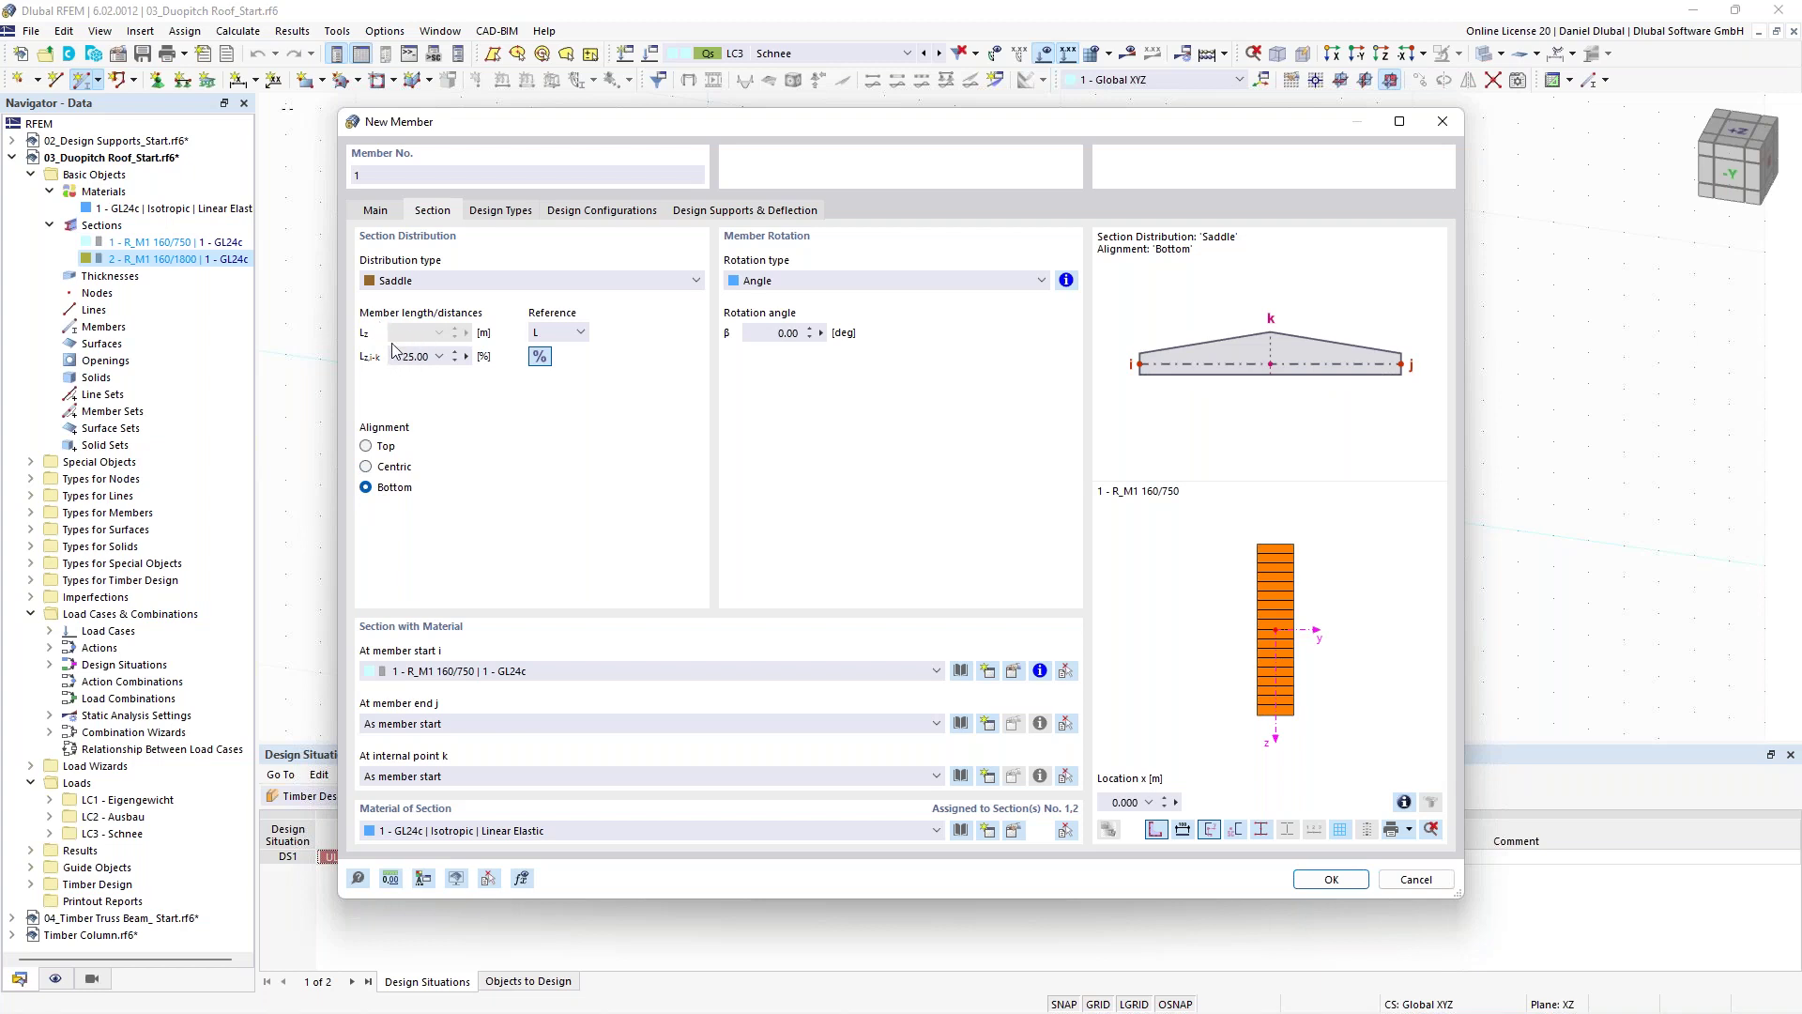
click(399, 355)
double_click(399, 356)
text(50)
Assign R_M1 160/750 at the member start and R_M1 160/1800 at internal point k, and confirm the member as a Beam.
click(453, 672)
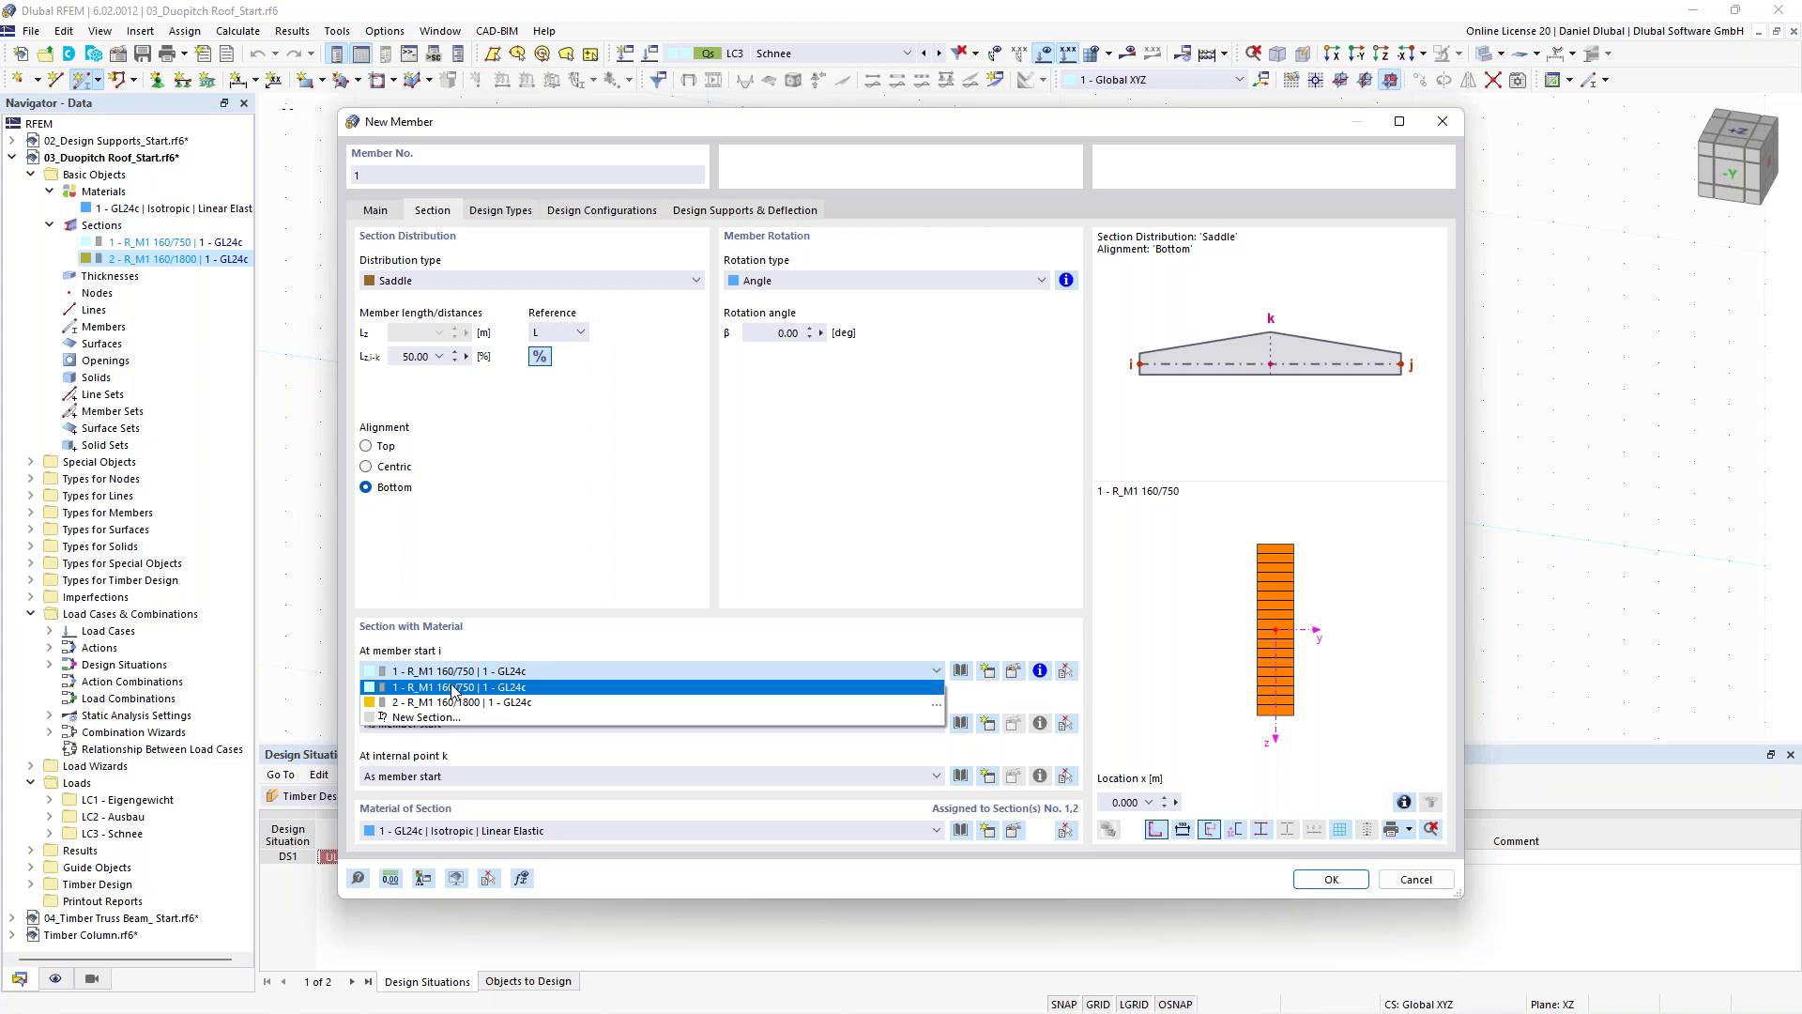
click(456, 687)
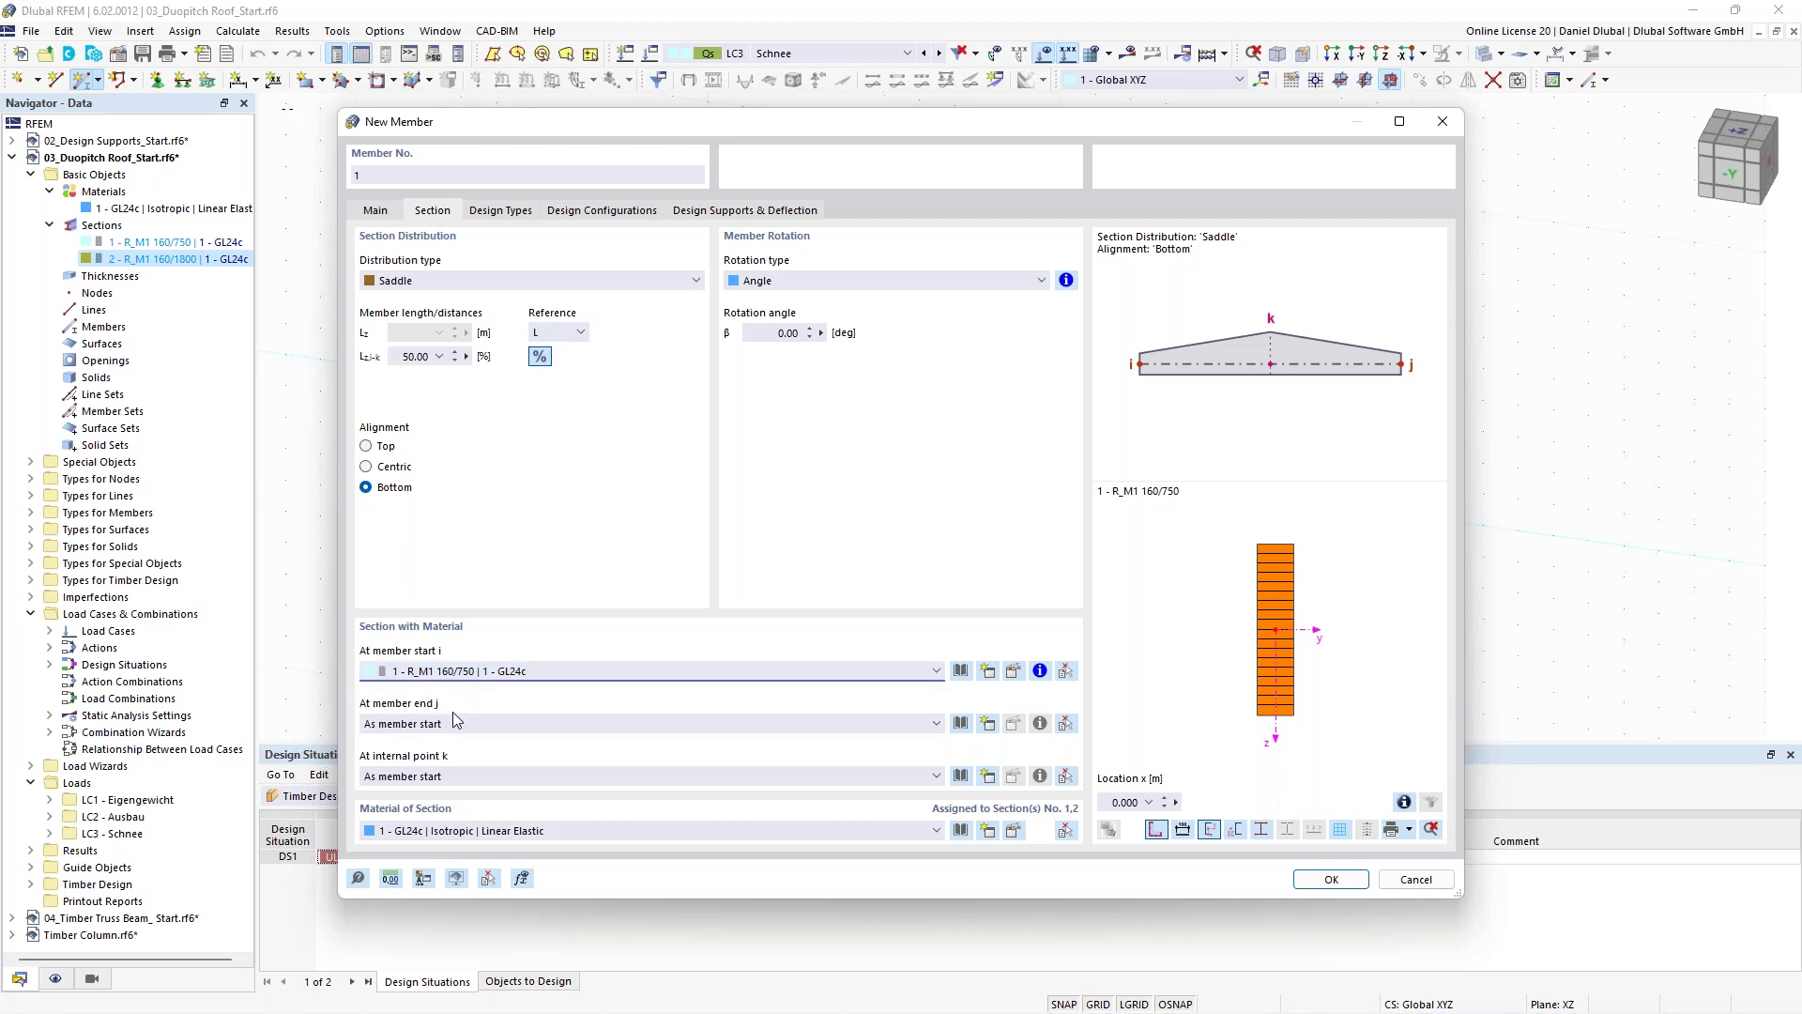
click(456, 777)
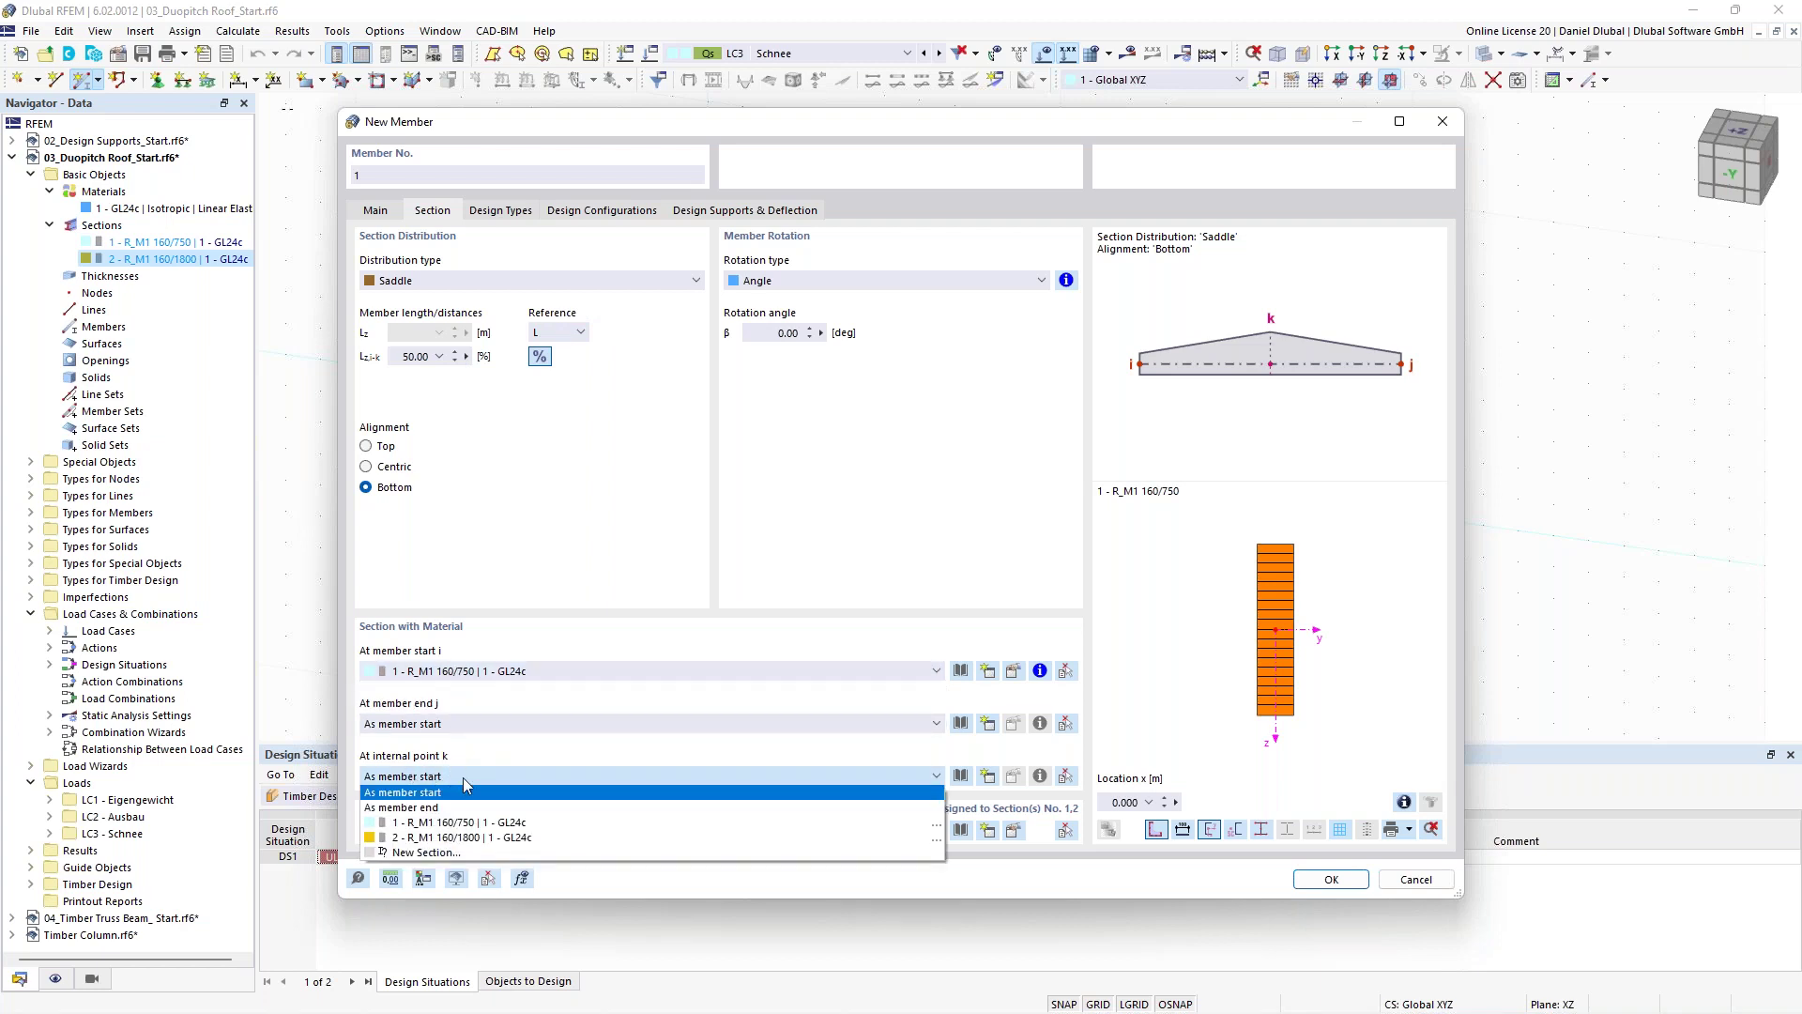
click(460, 837)
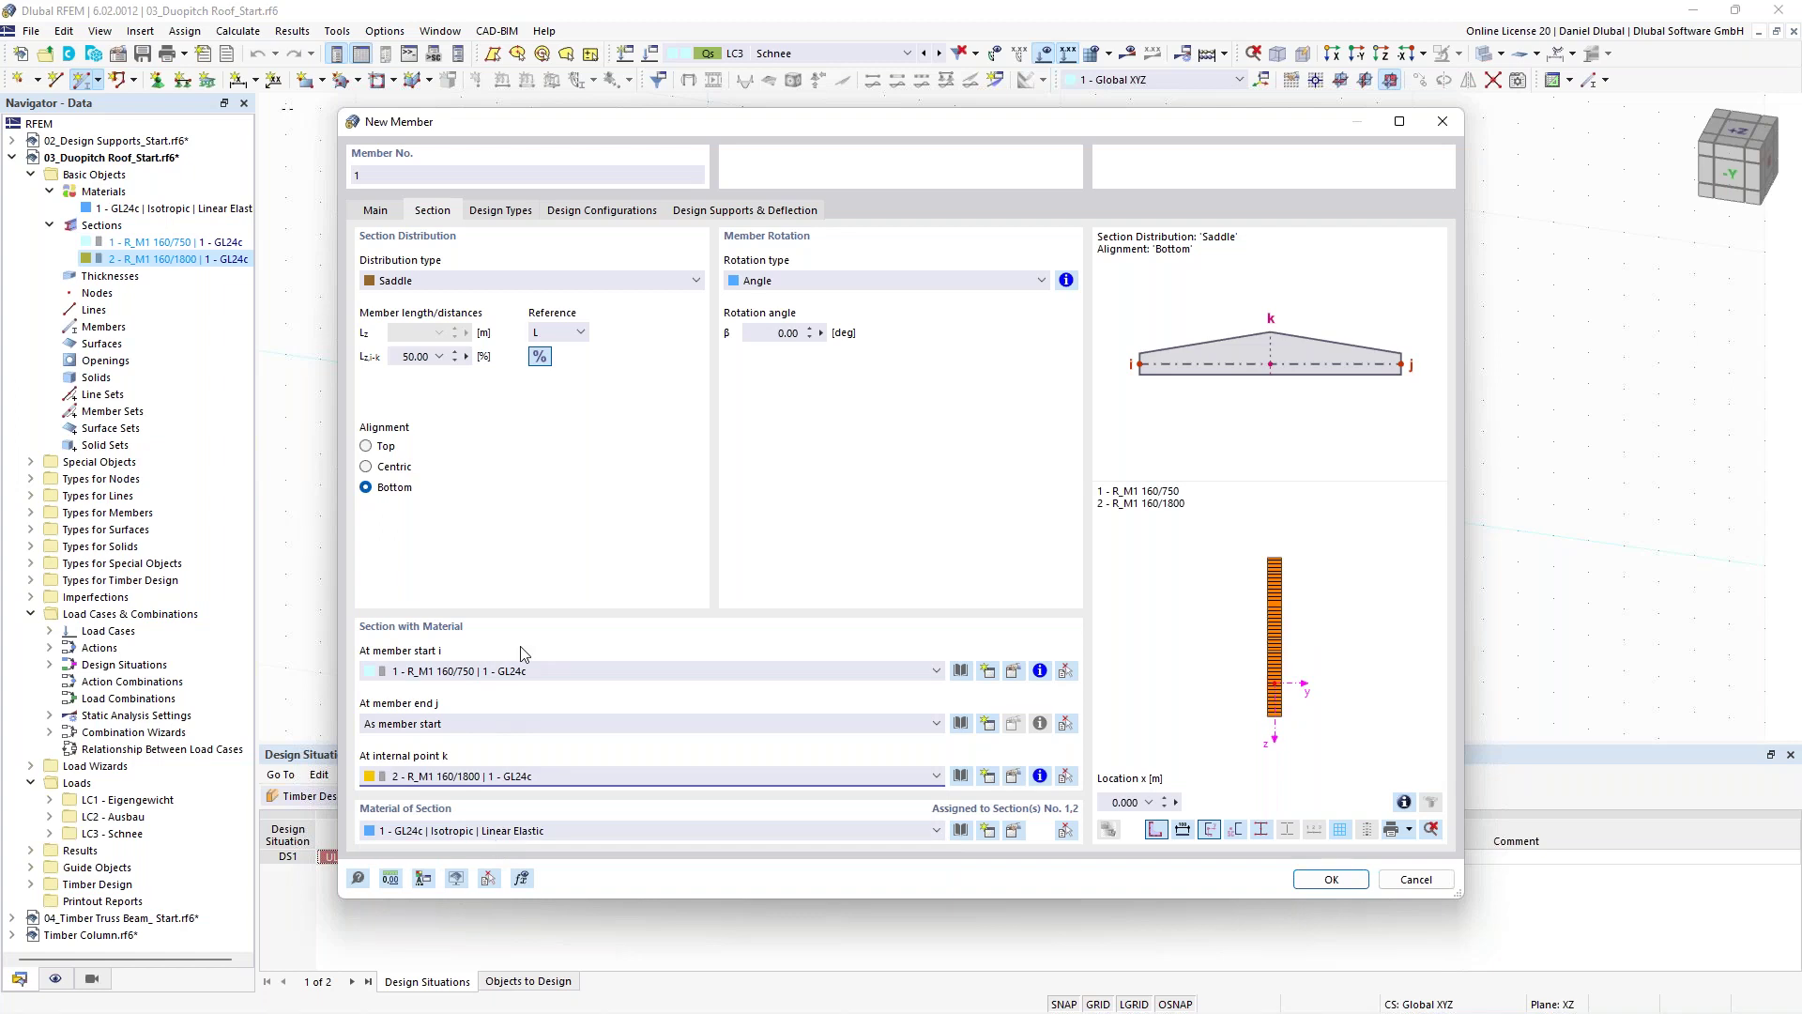
click(385, 210)
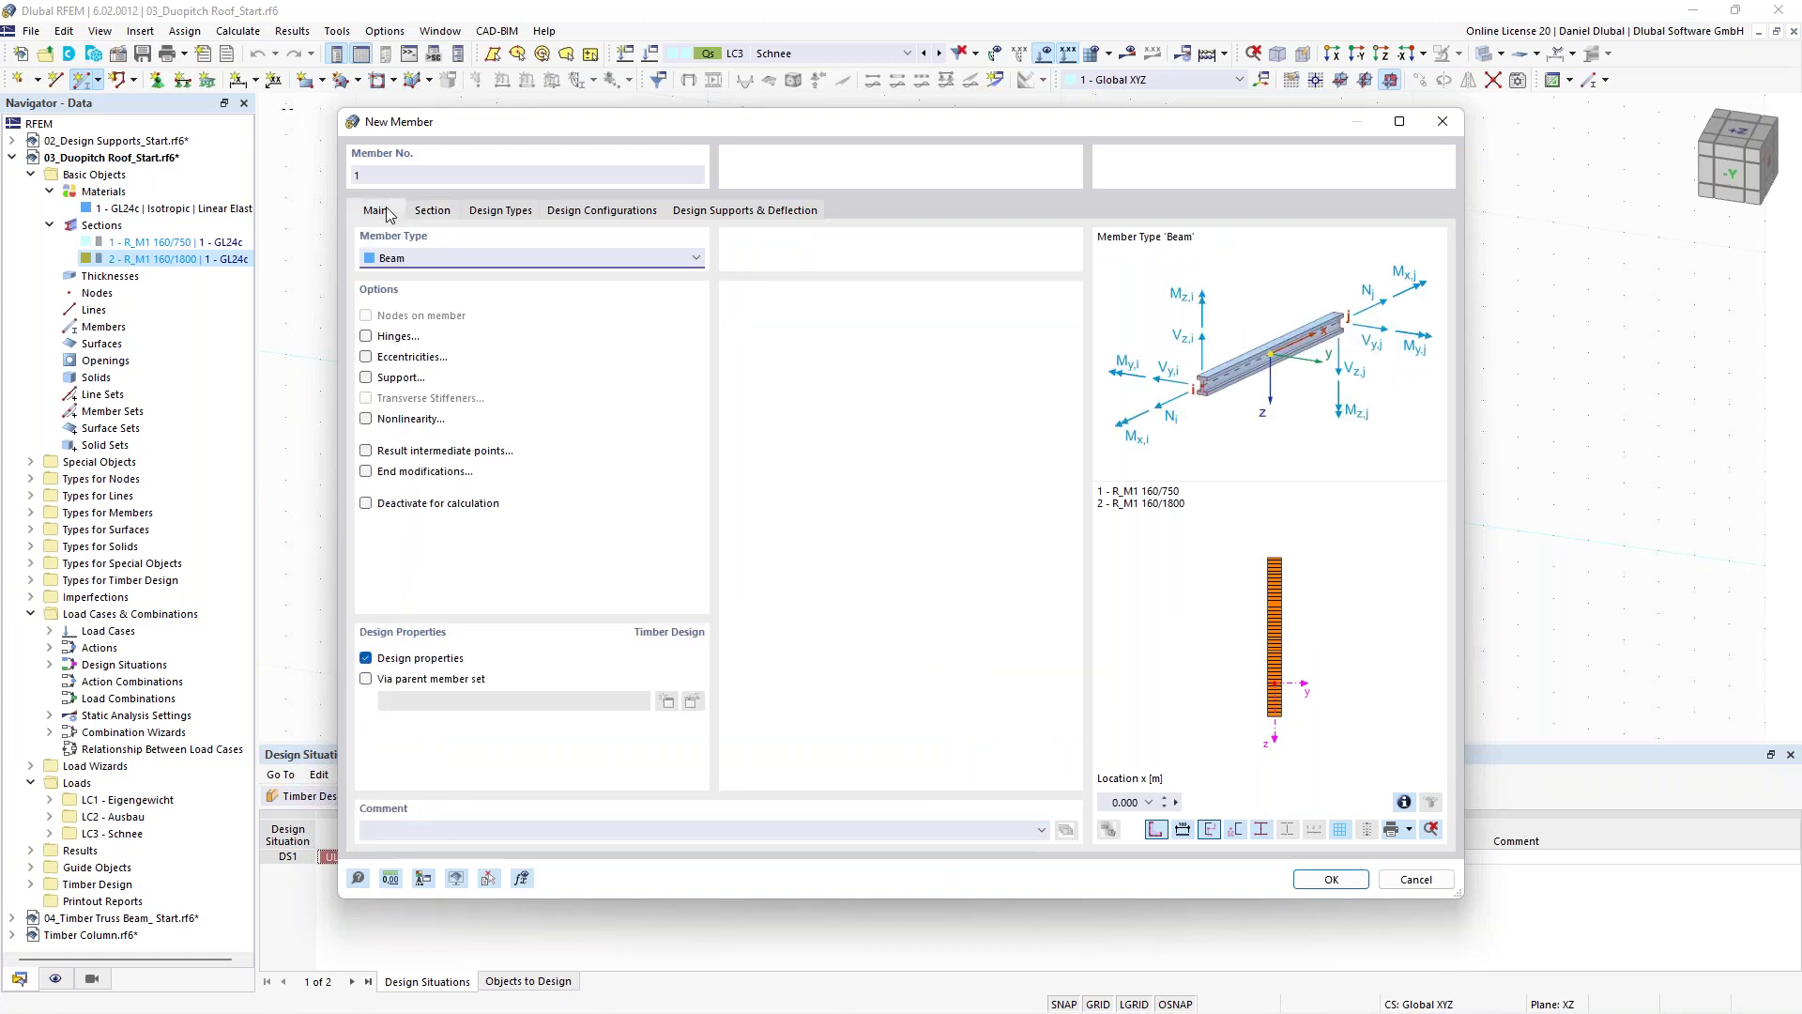
click(419, 260)
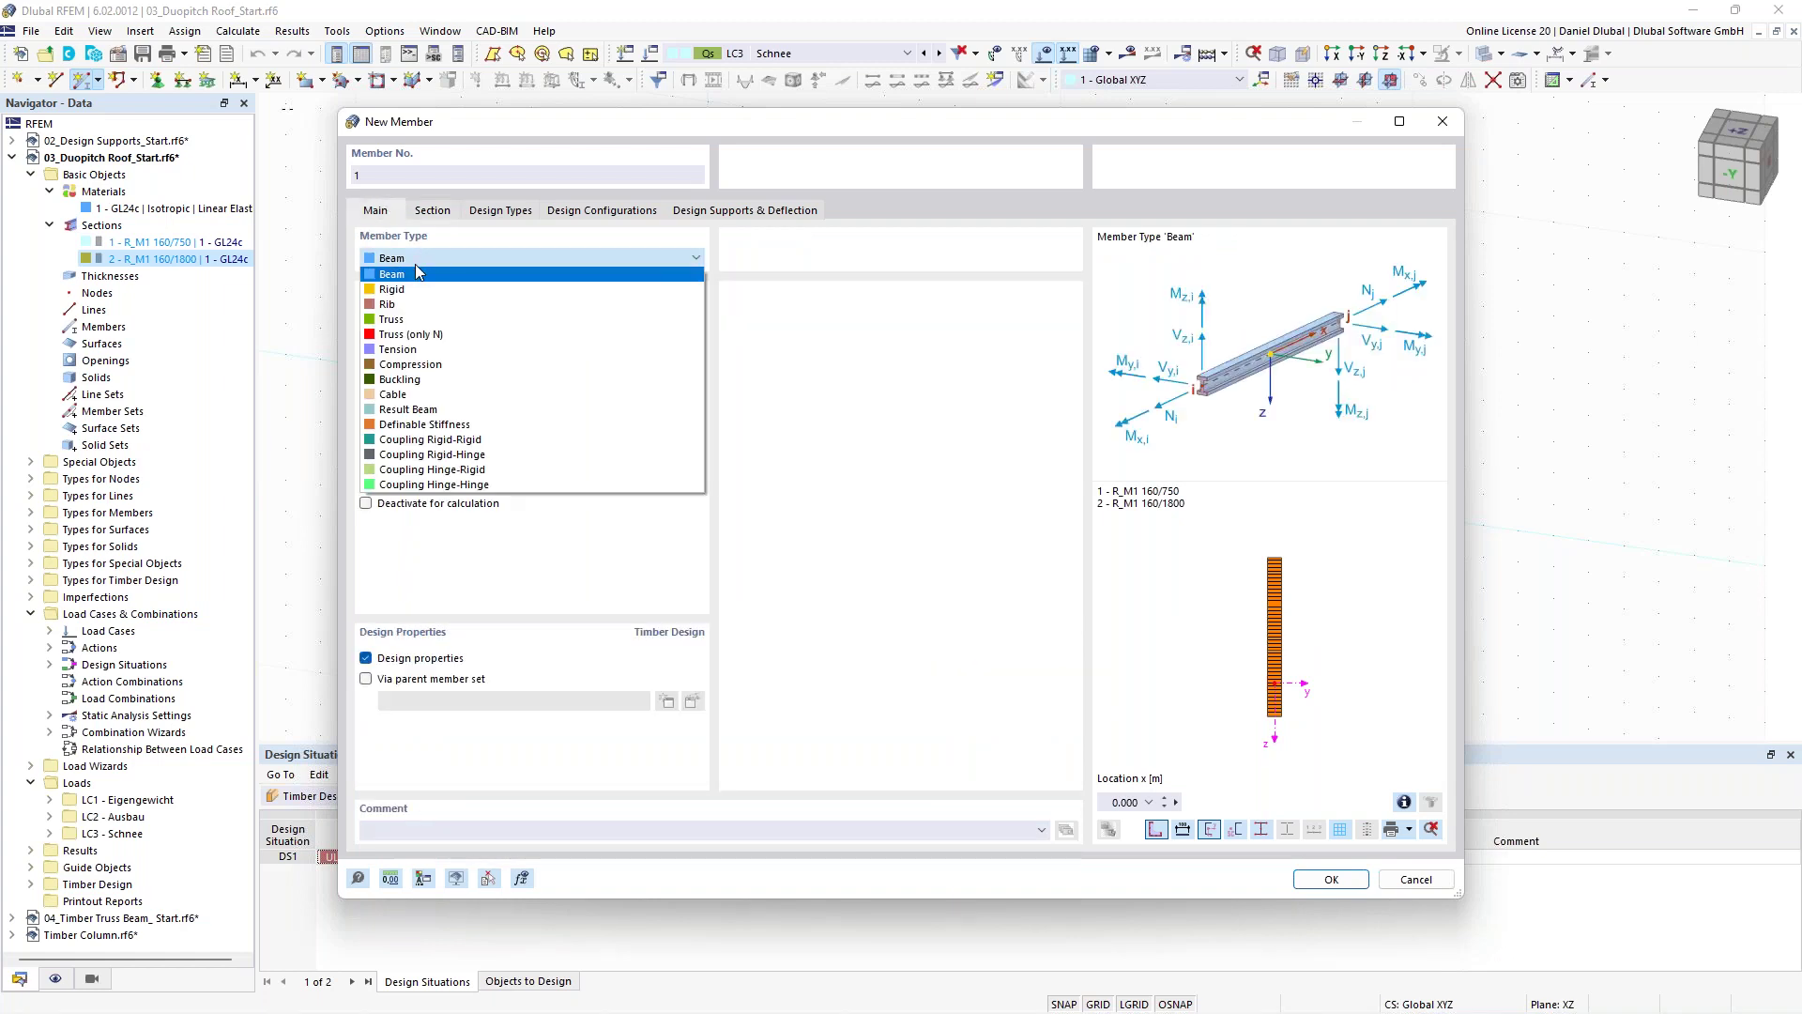
click(416, 270)
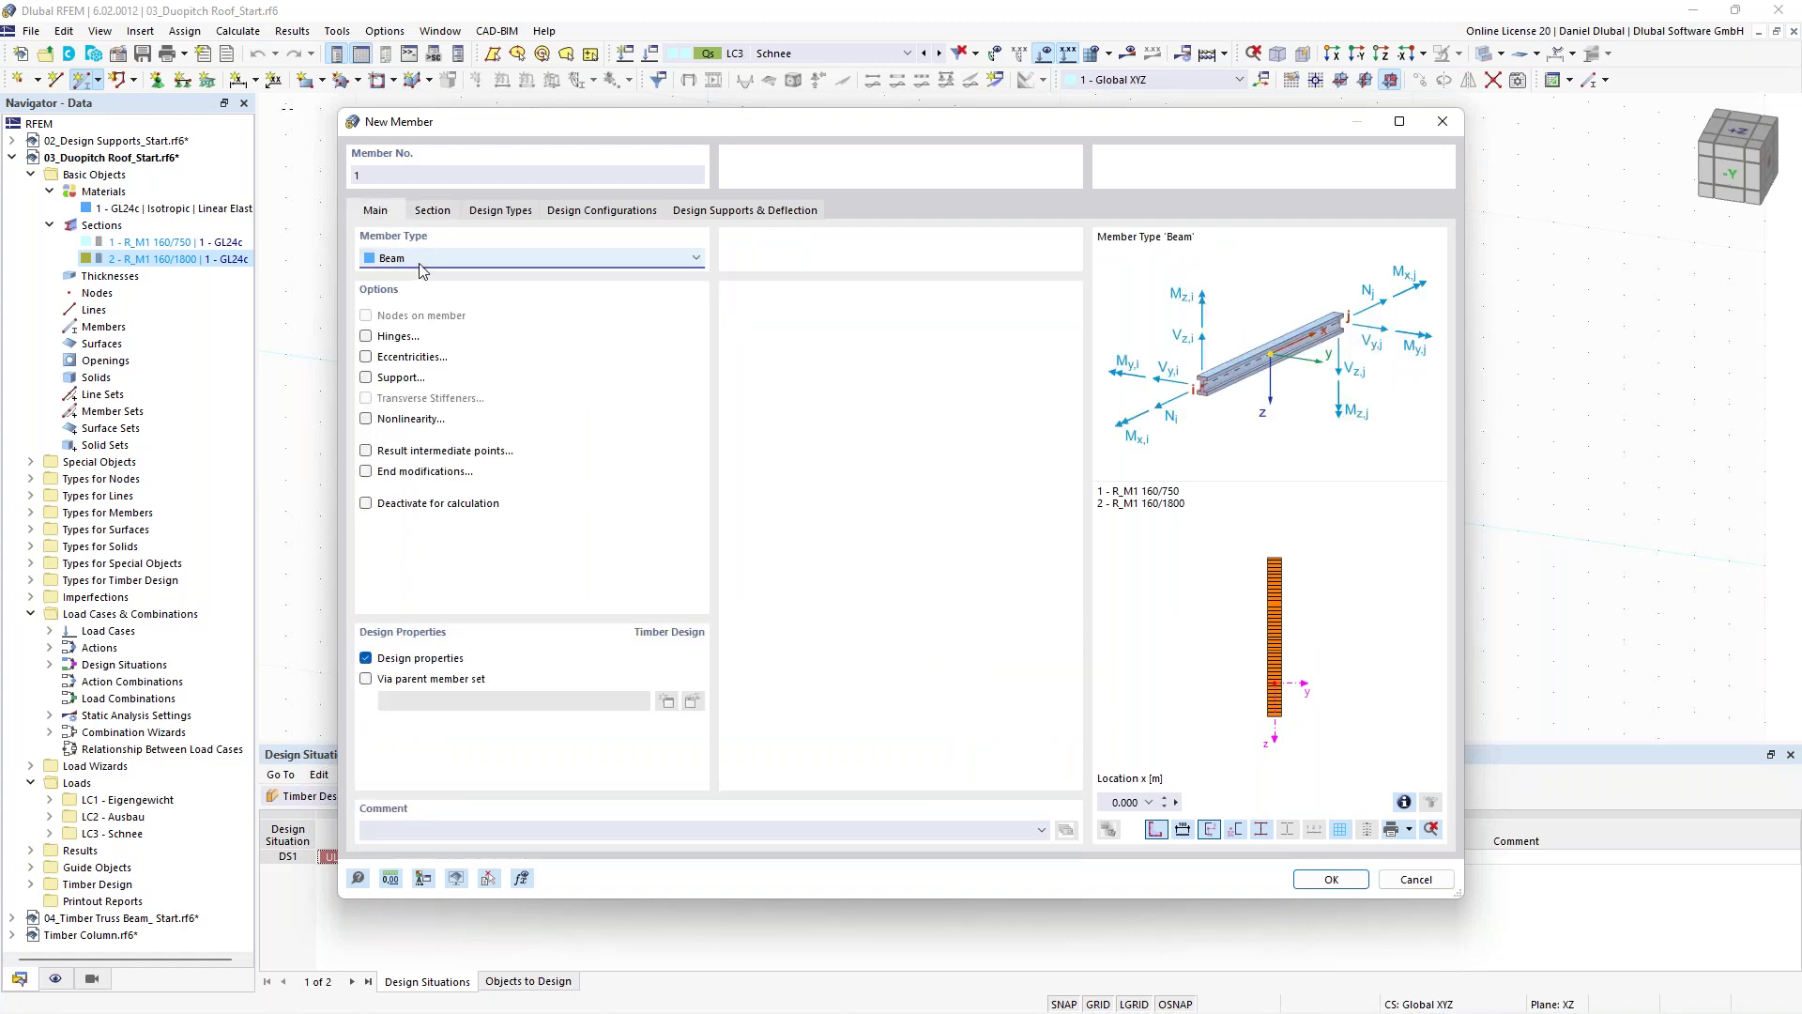
click(1331, 880)
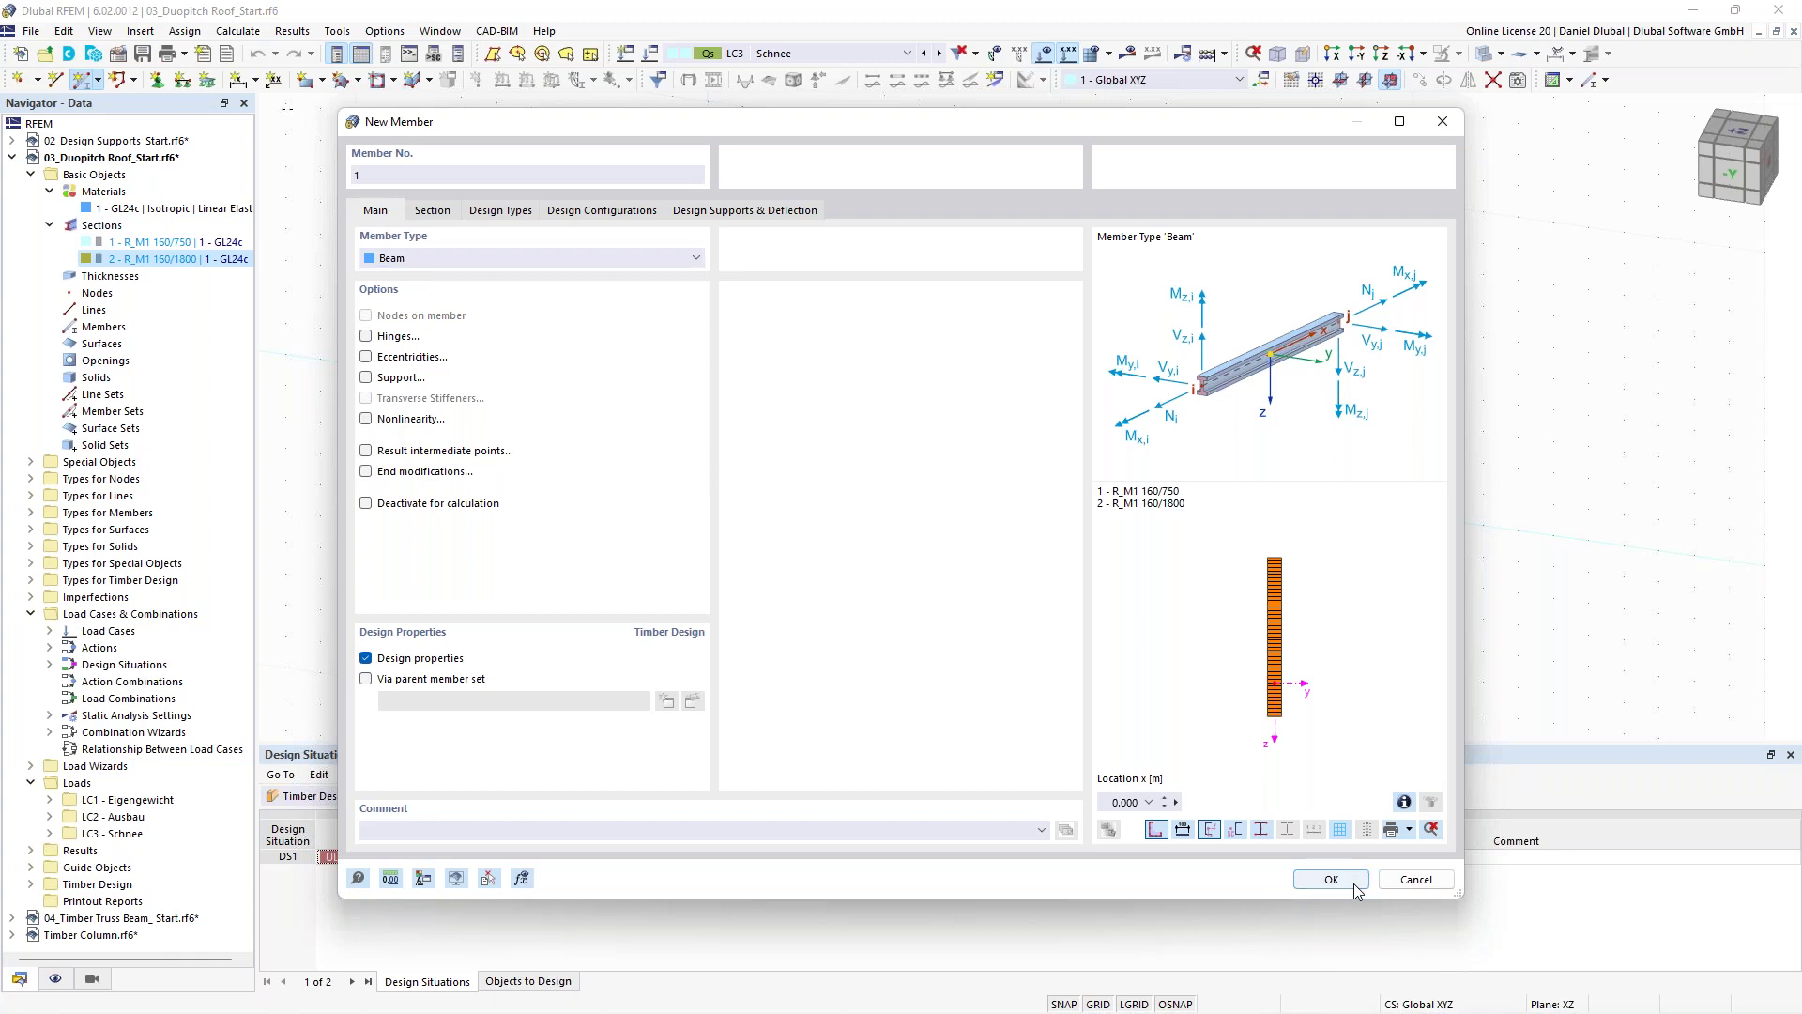
Place the saddle beam from the origin along the X-axis with a length of 24 m.
click(708, 414)
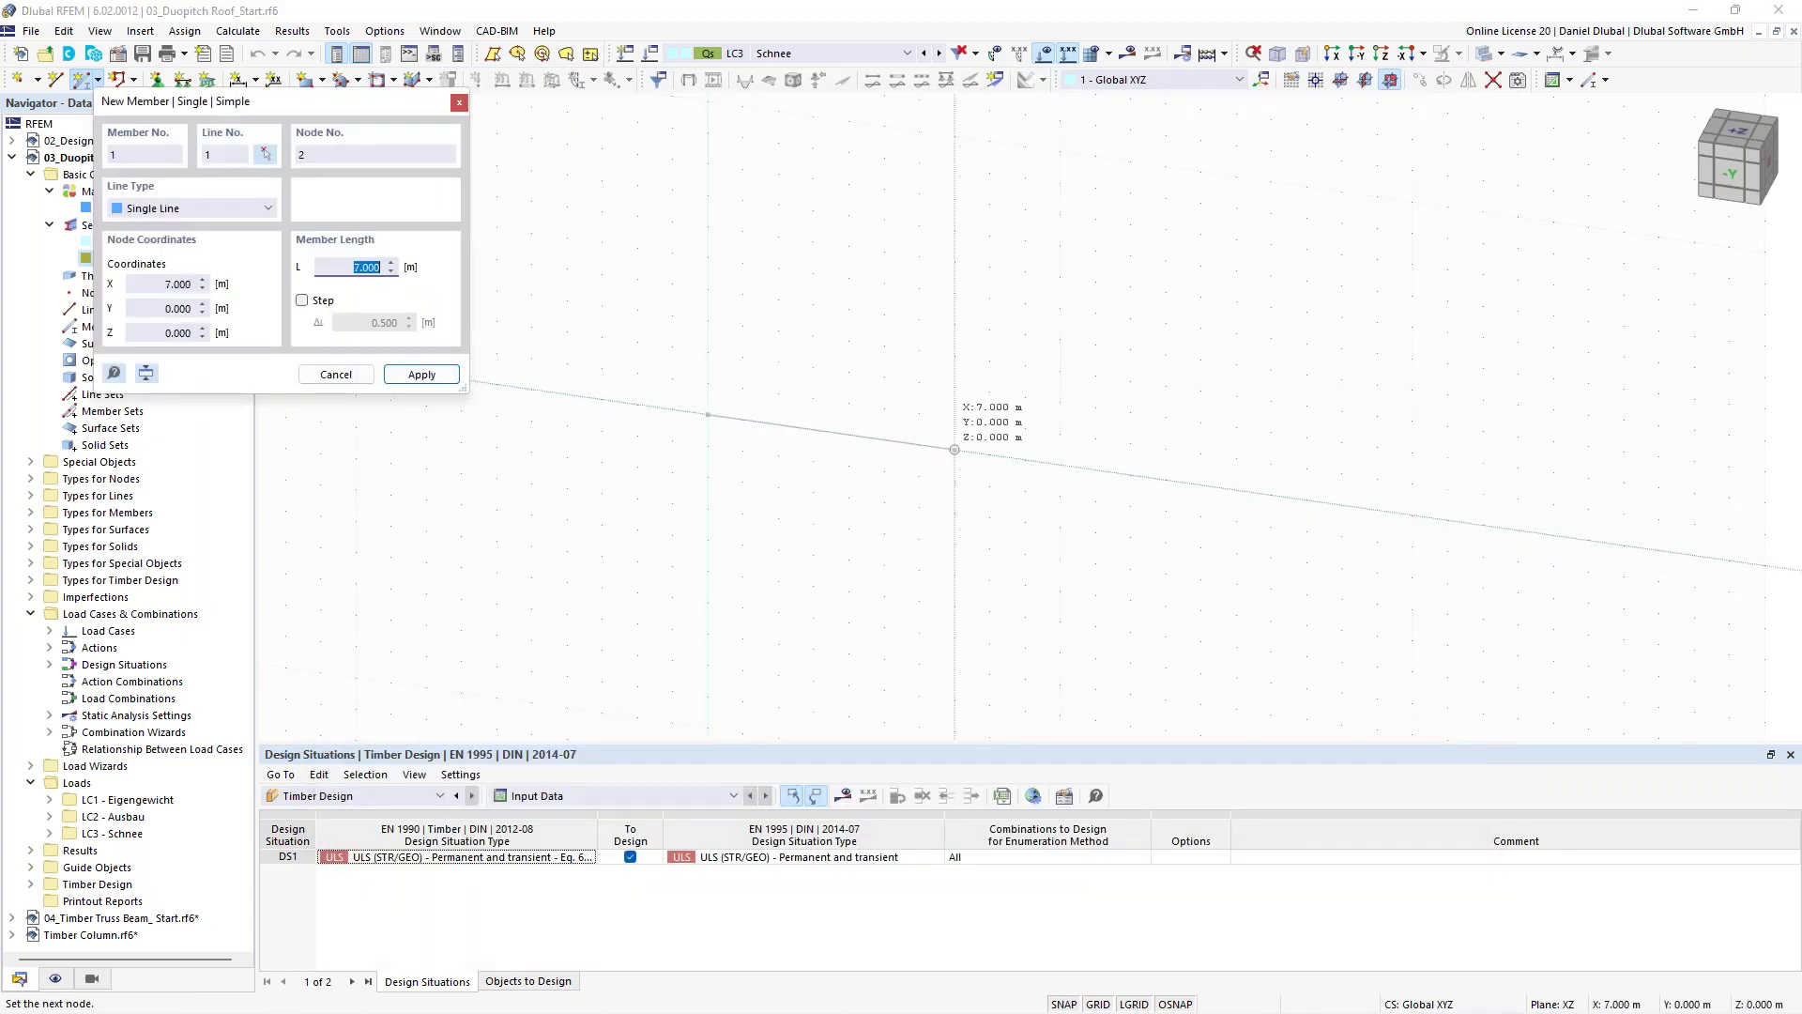
text(24)
key(Return)
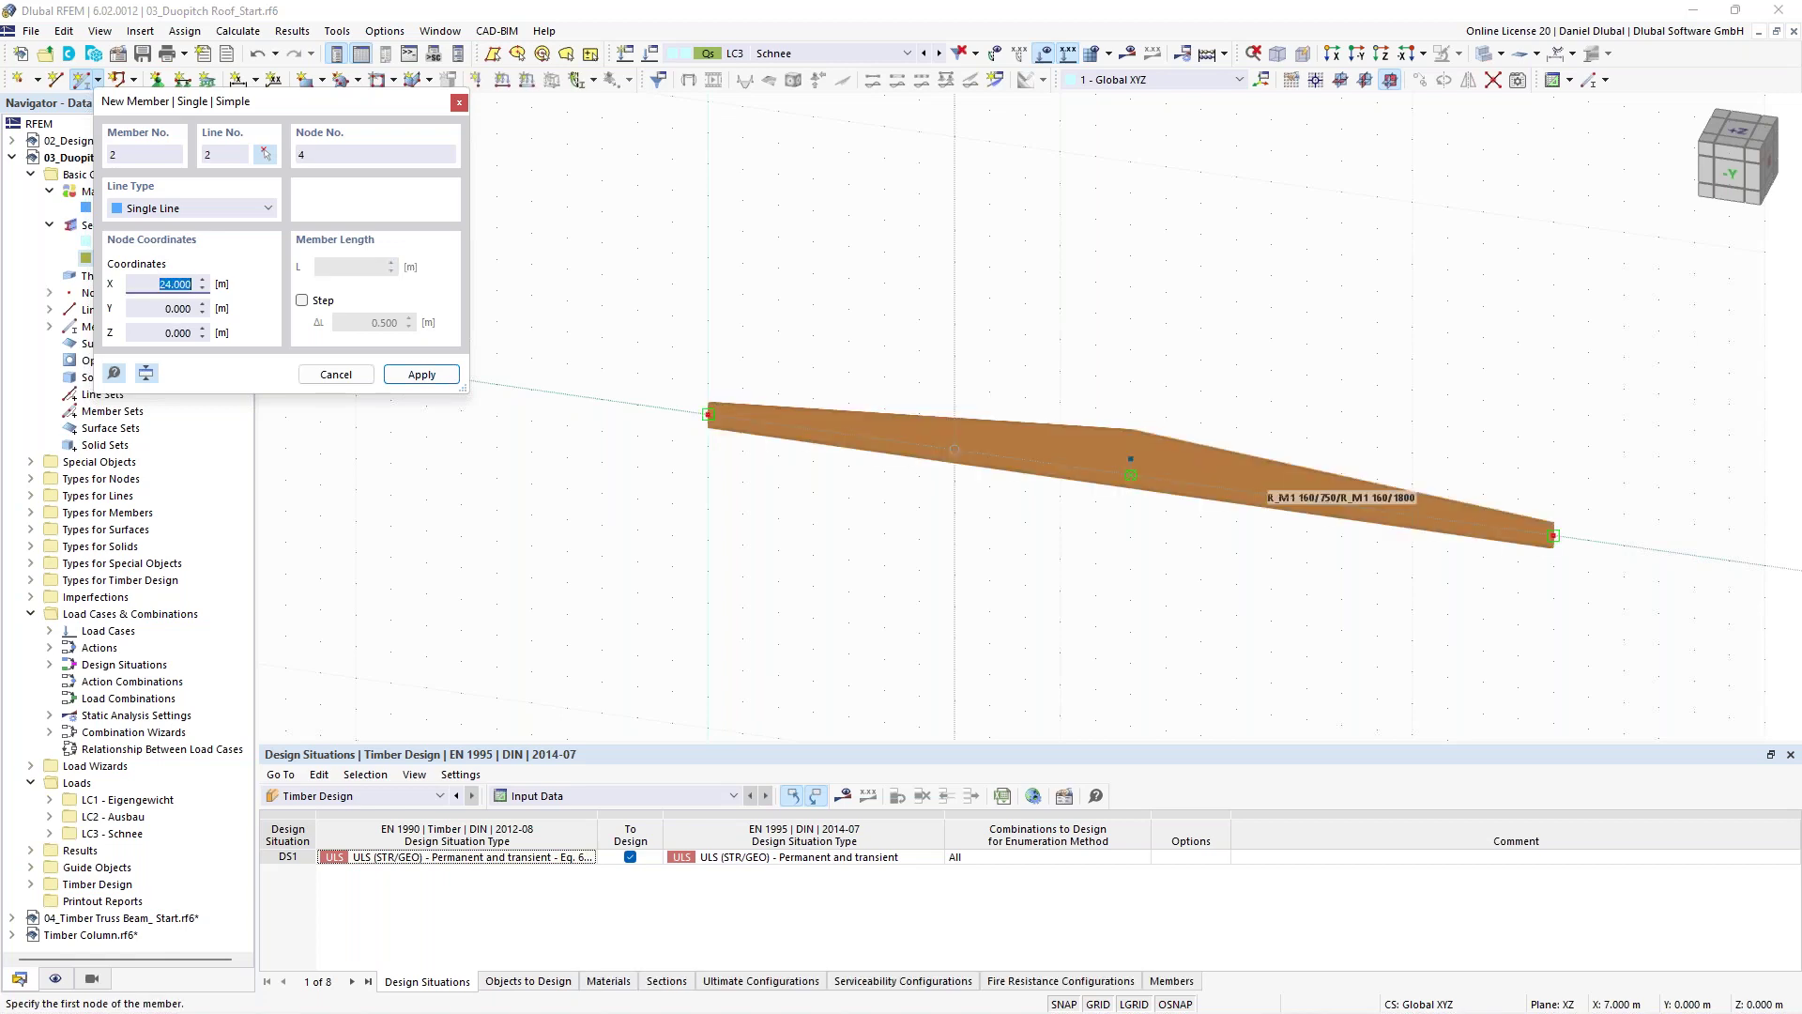
scroll(955, 449, down, 3)
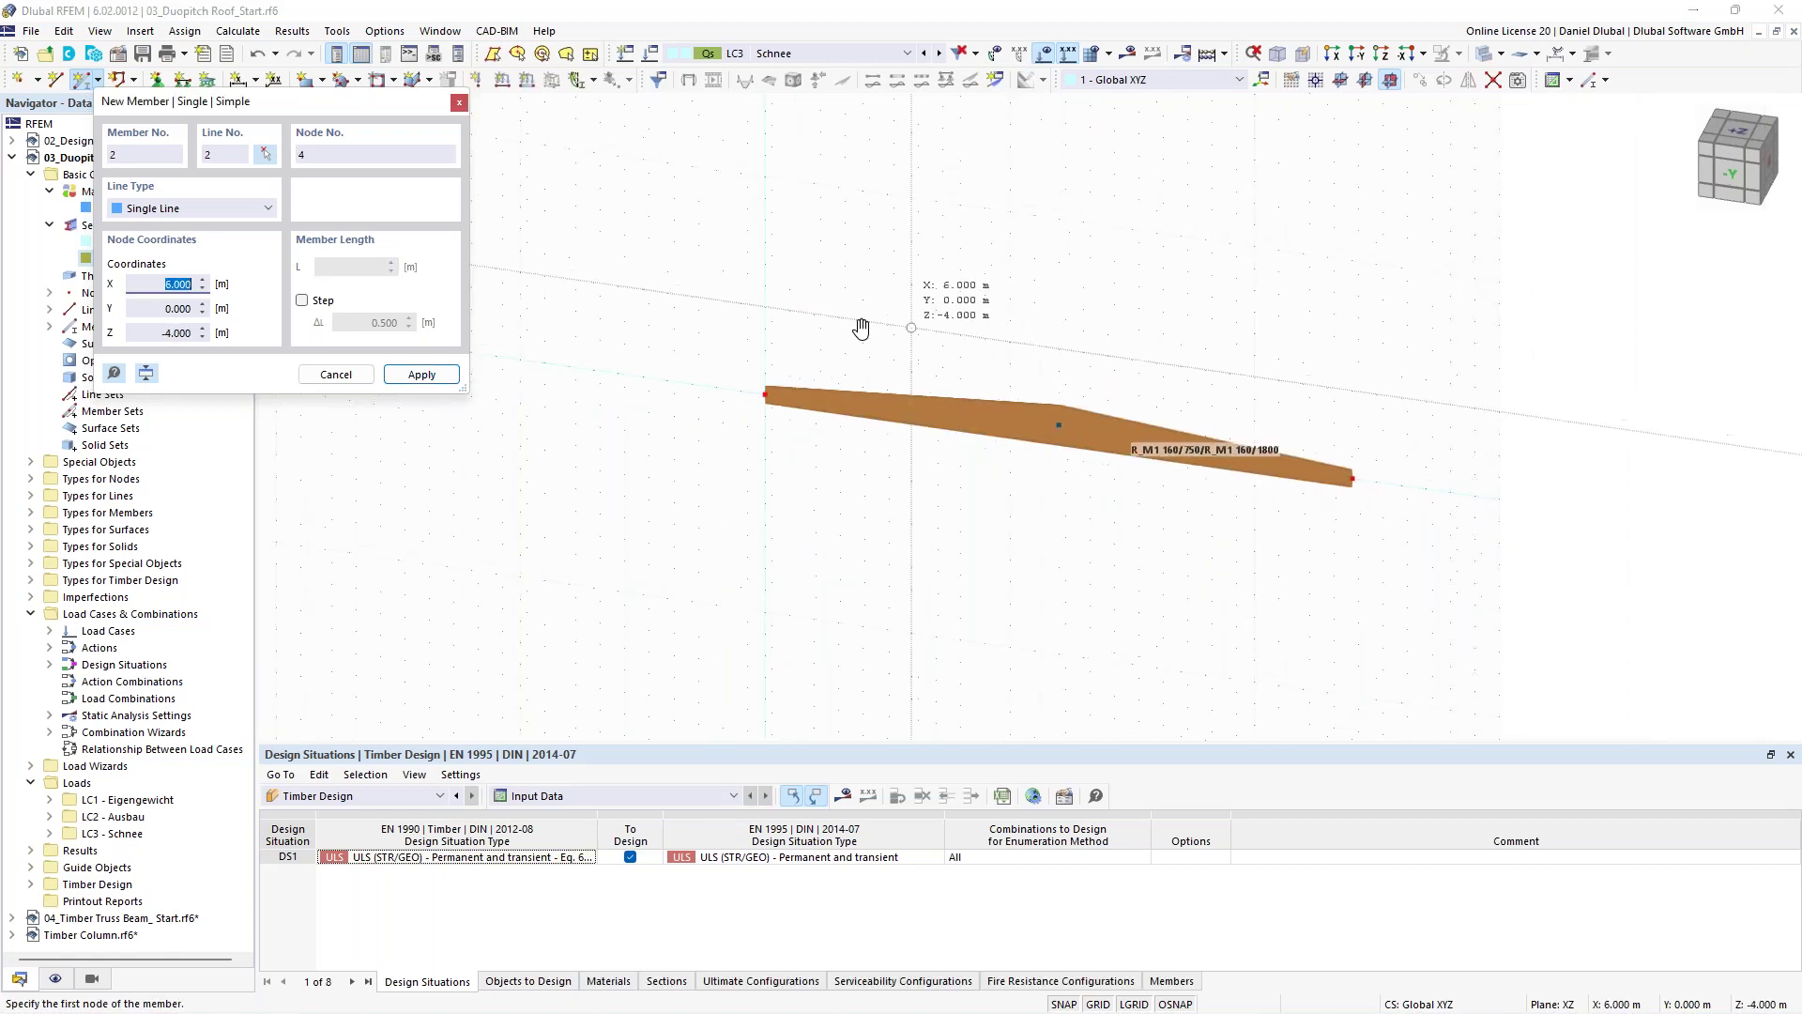
key(Escape)
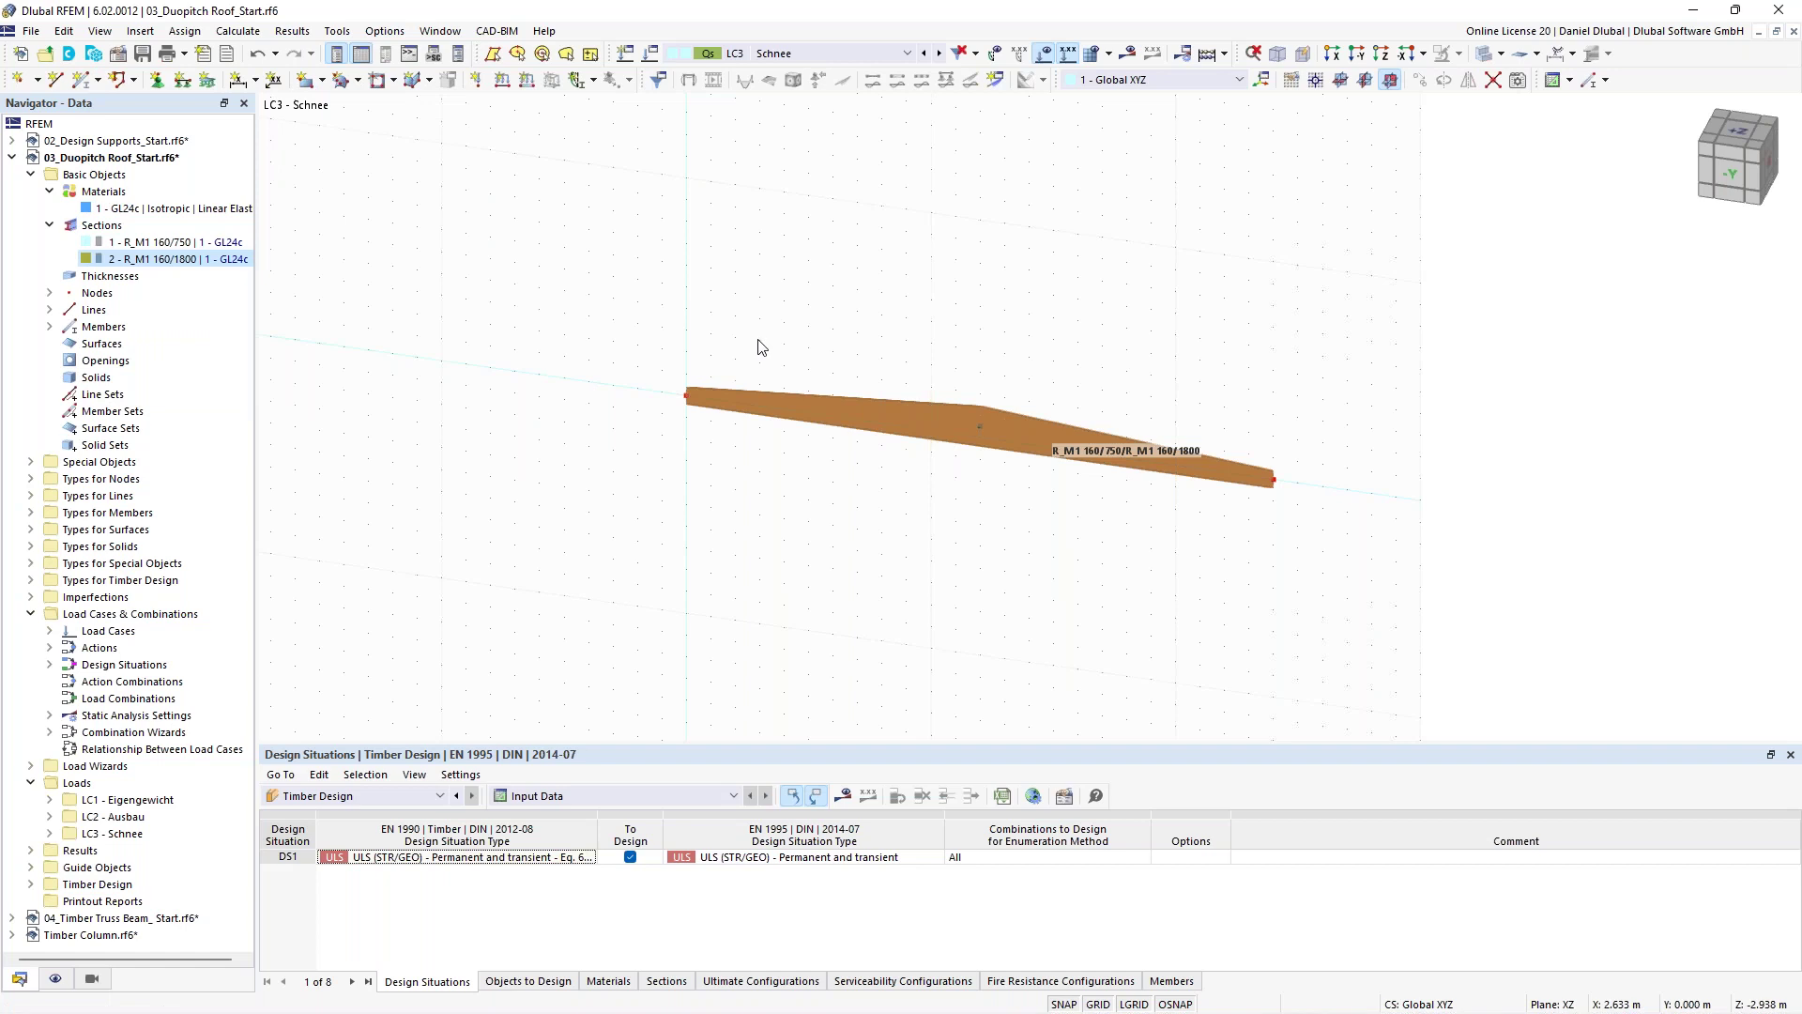
Assign a nodal support to the beam's start node and a new one to its end node, fixed in uY, uZ and φZ but free in uX.
ctrl+middle_drag(759, 340, 656, 322)
scroll(783, 314, up, 1)
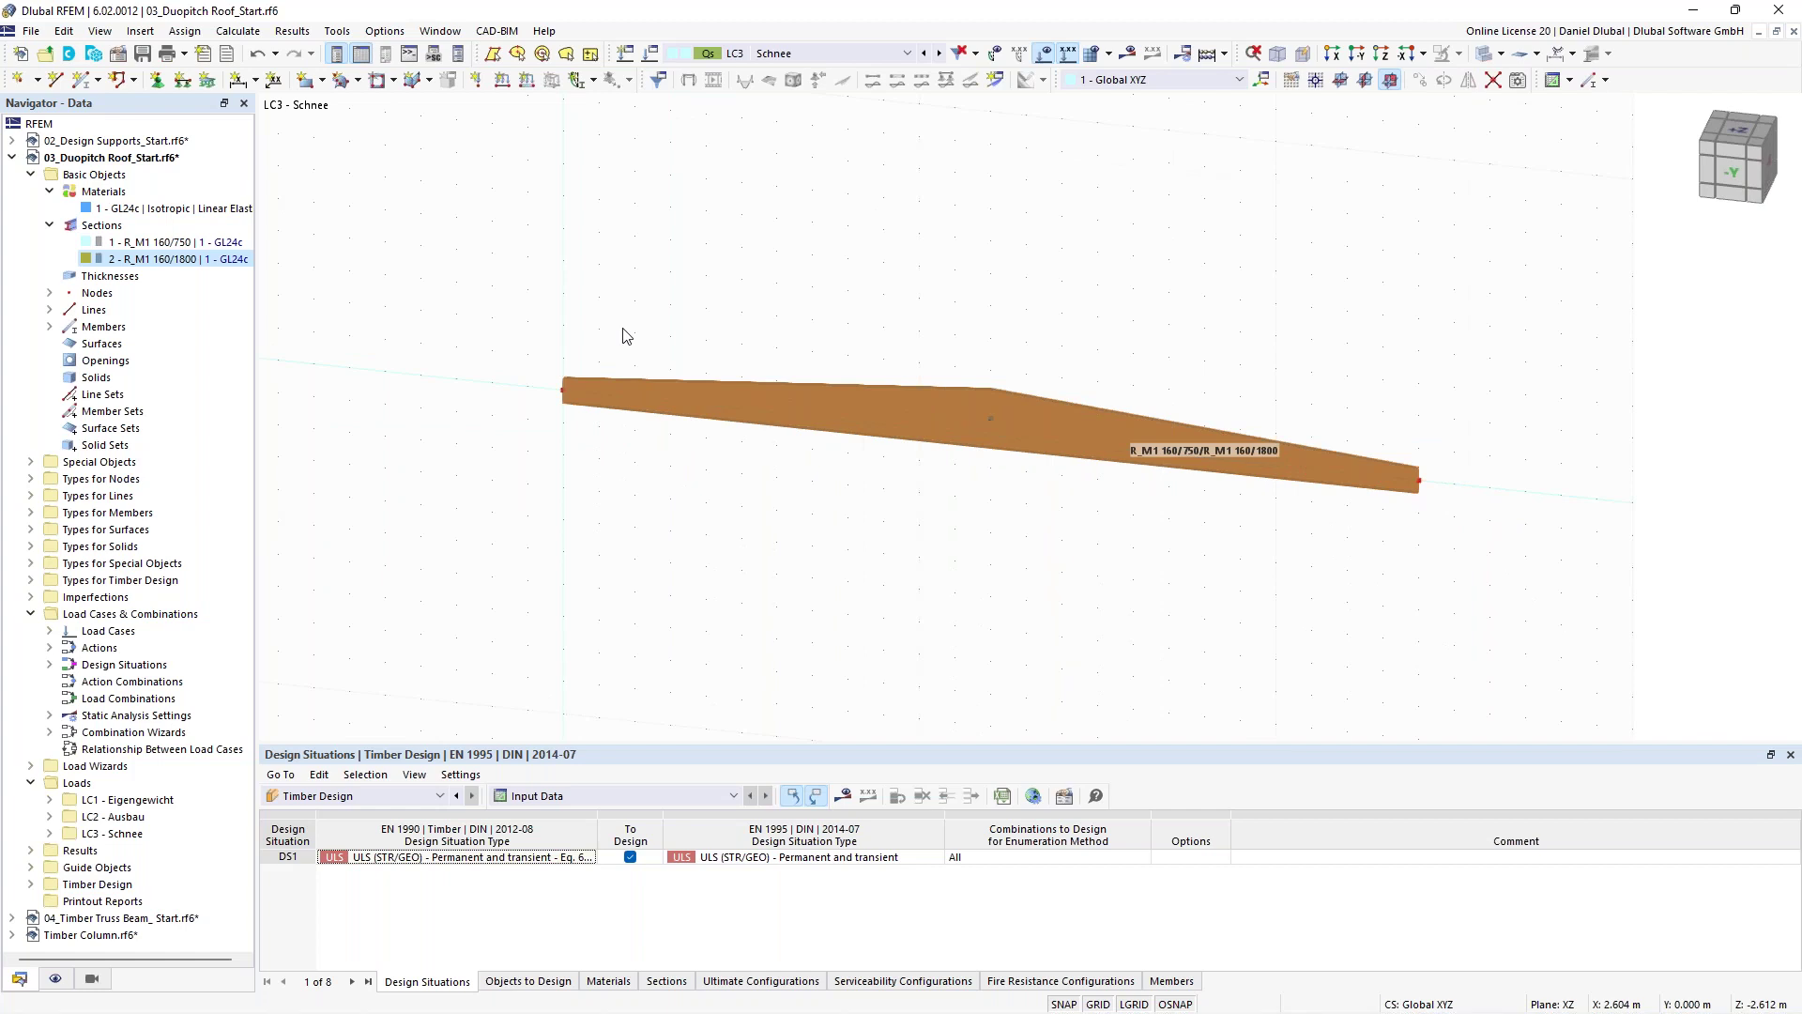
click(1419, 480)
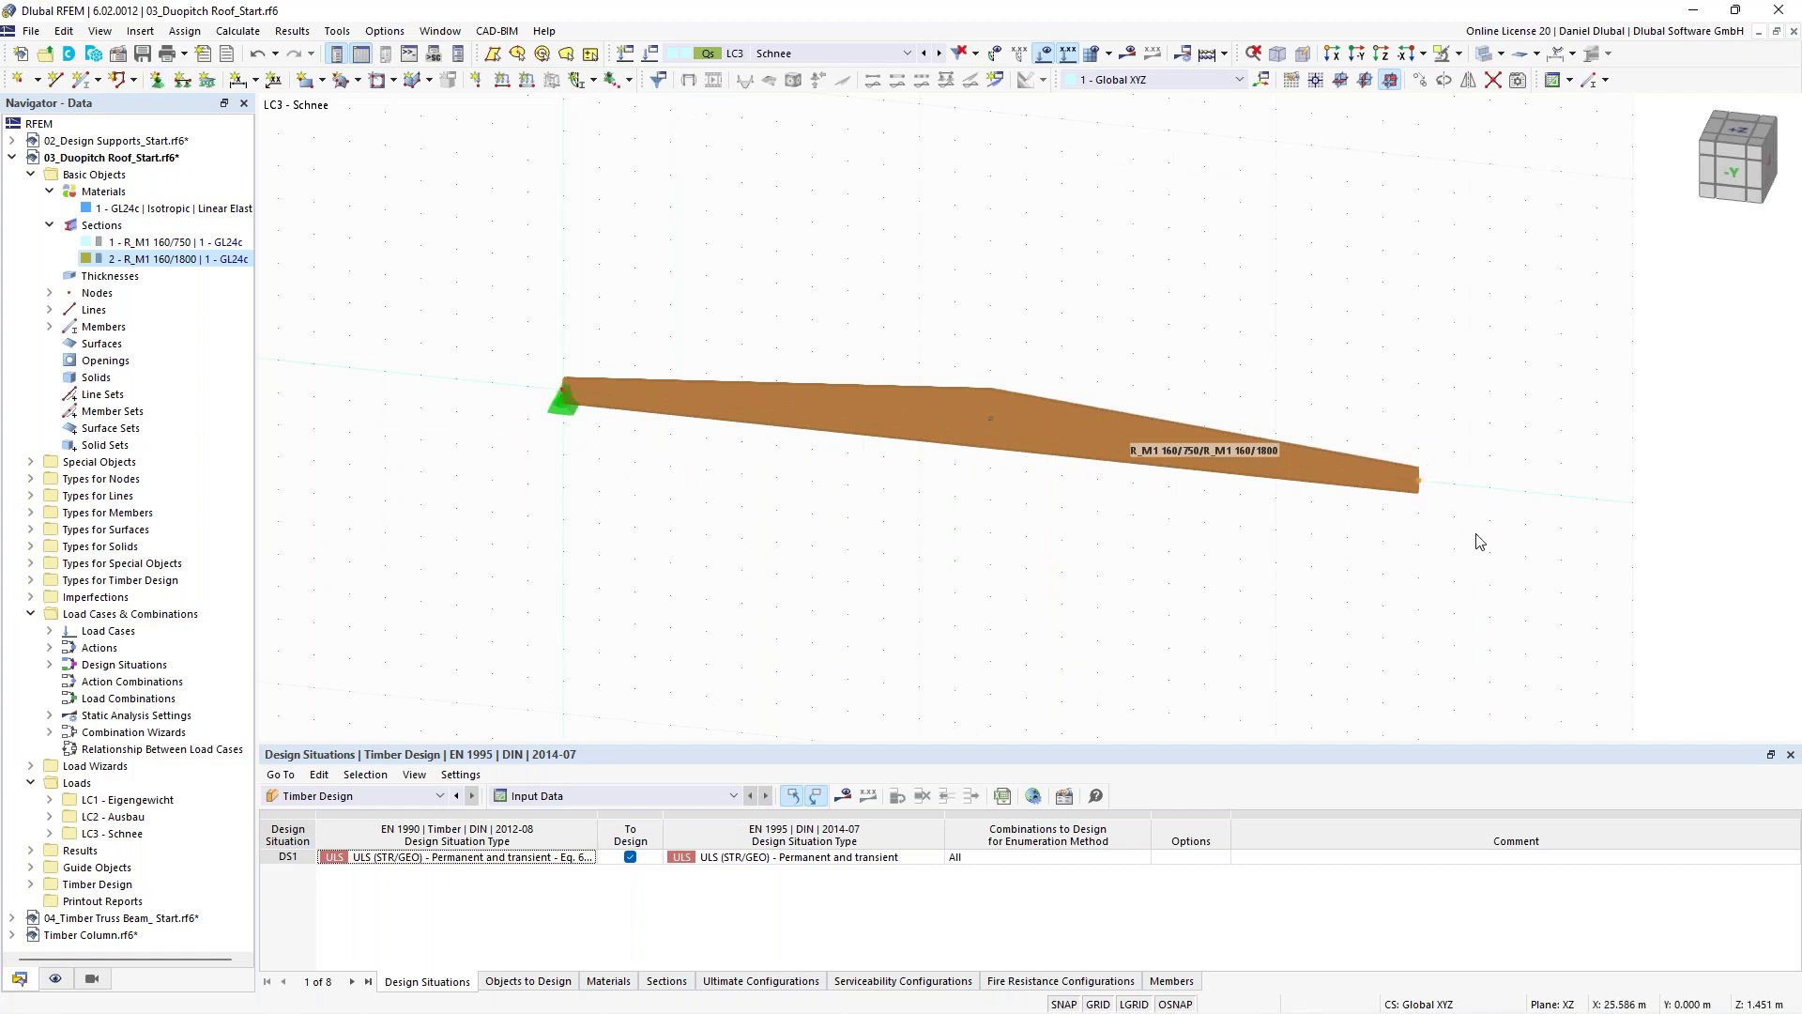
click(160, 85)
click(695, 450)
click(696, 542)
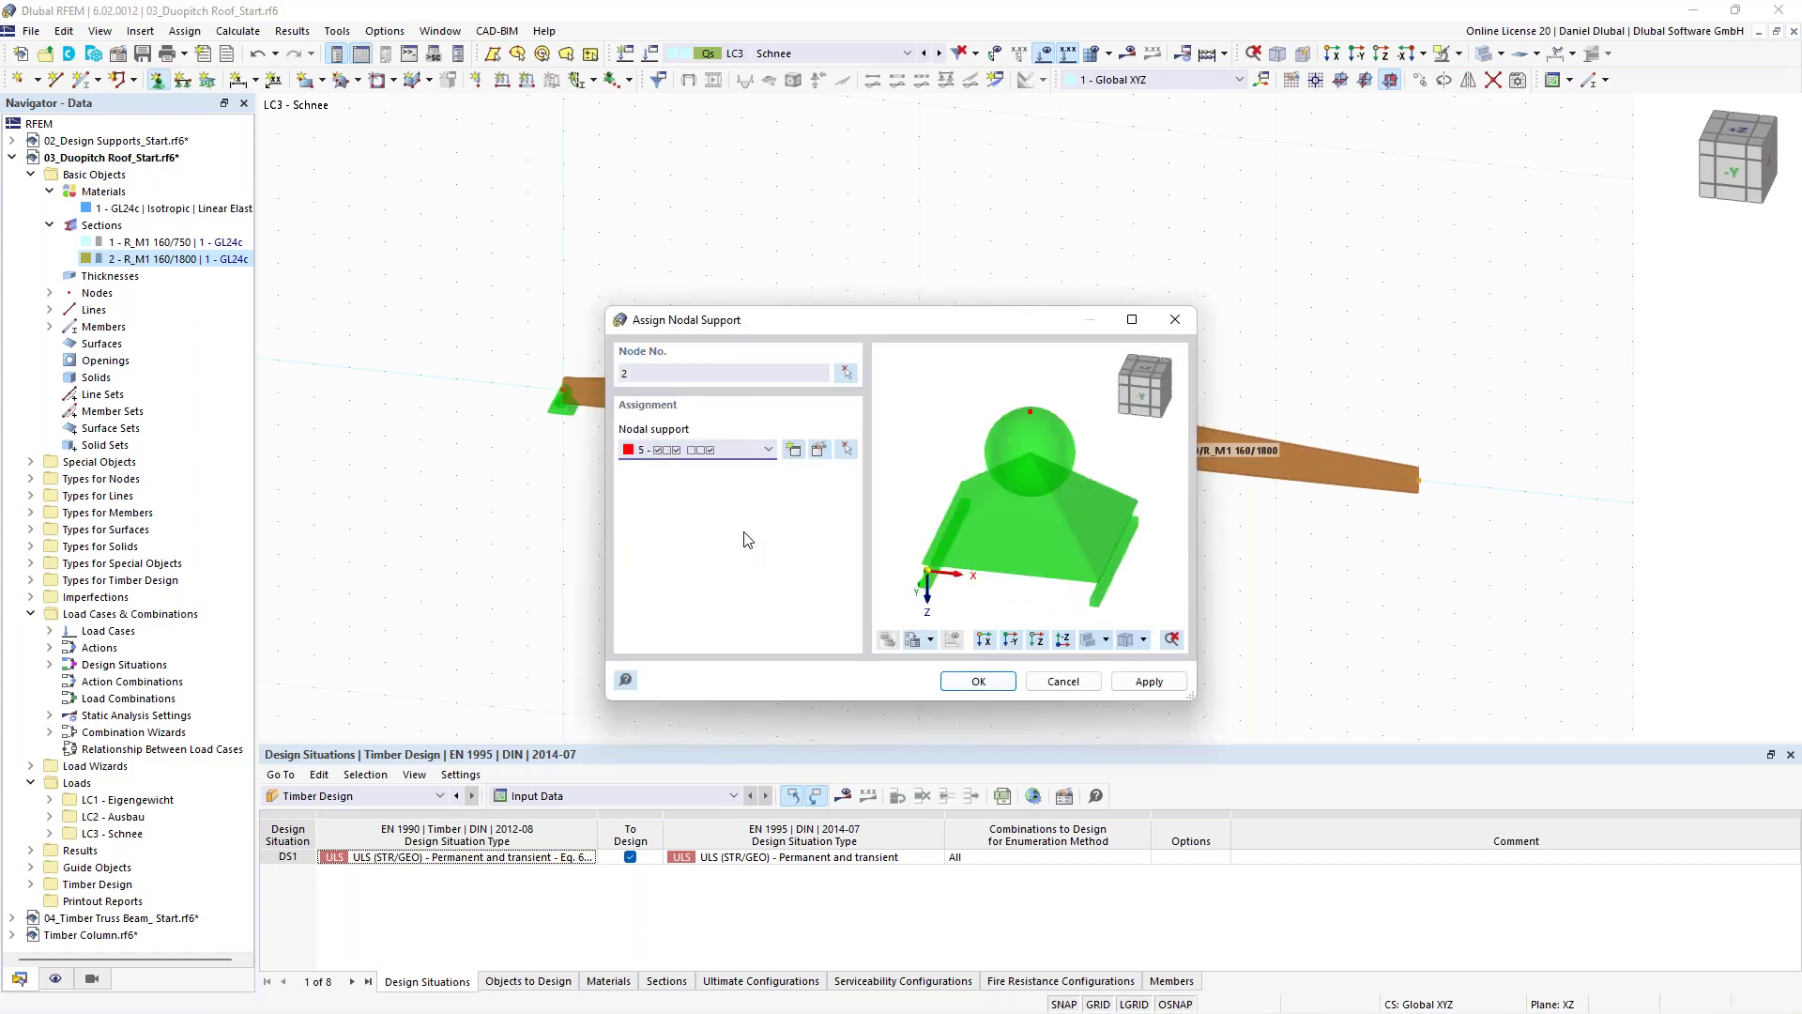
click(766, 450)
click(747, 512)
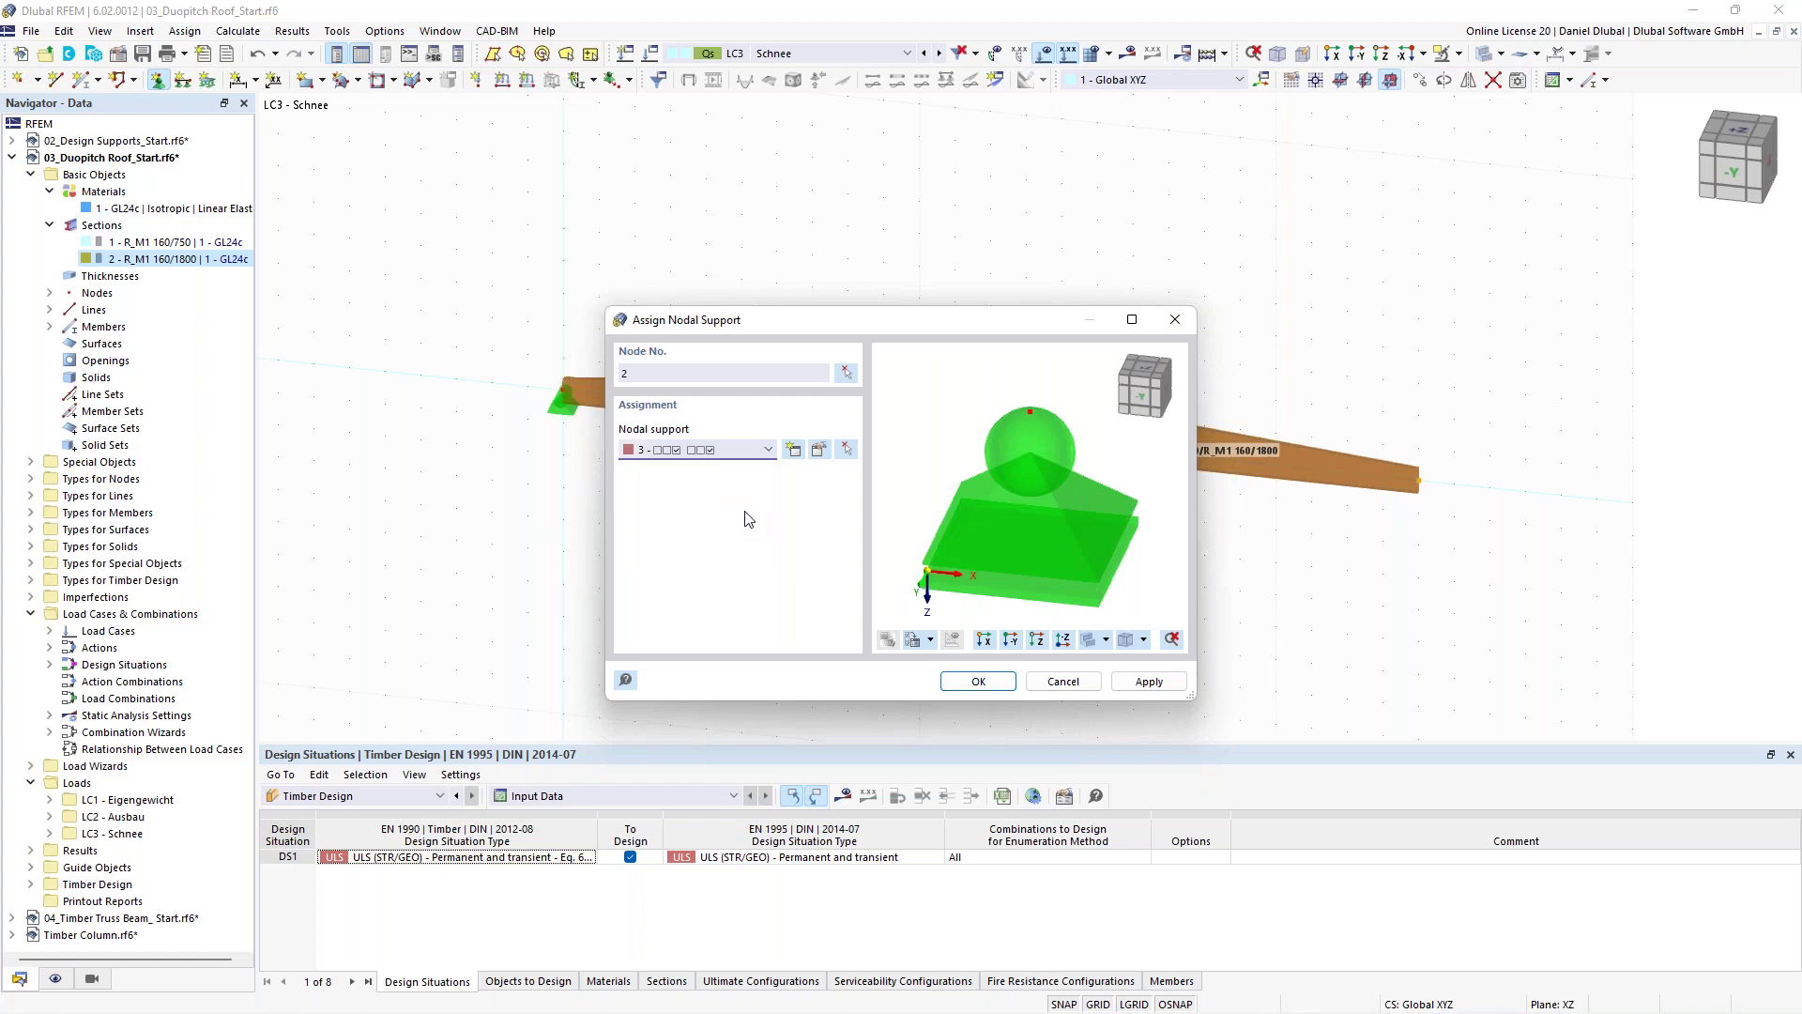
click(795, 449)
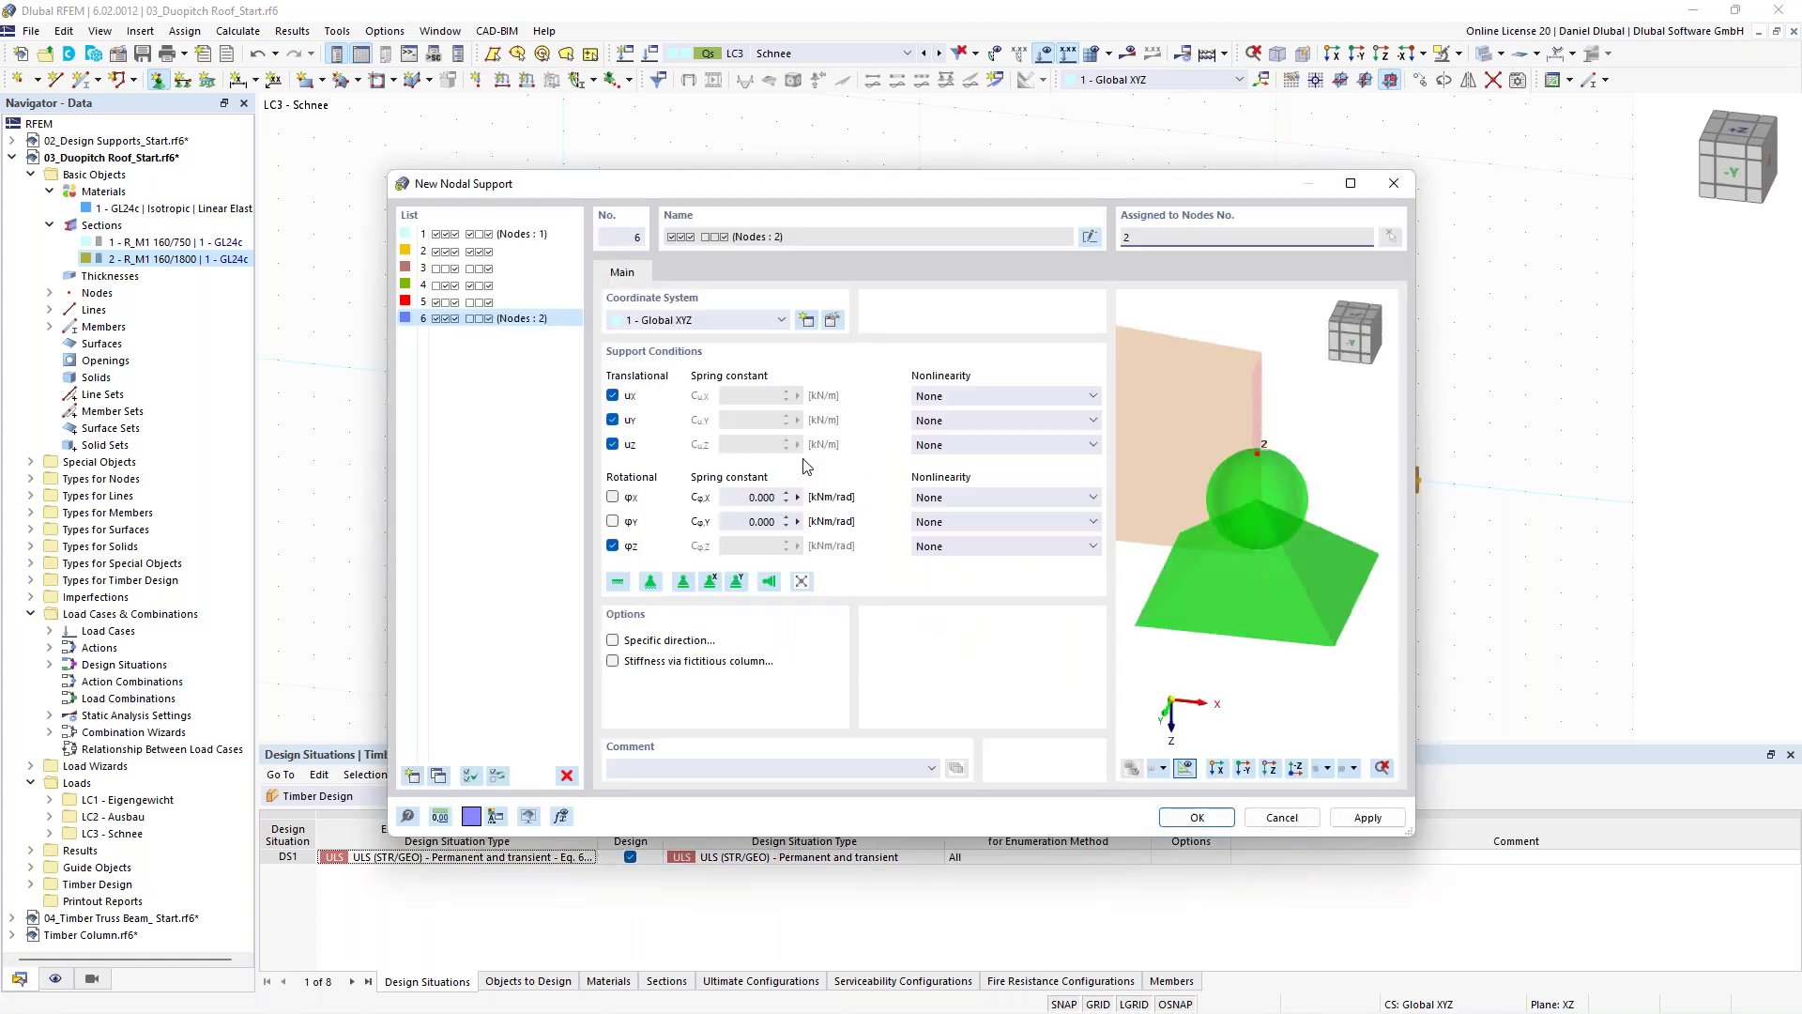
click(713, 579)
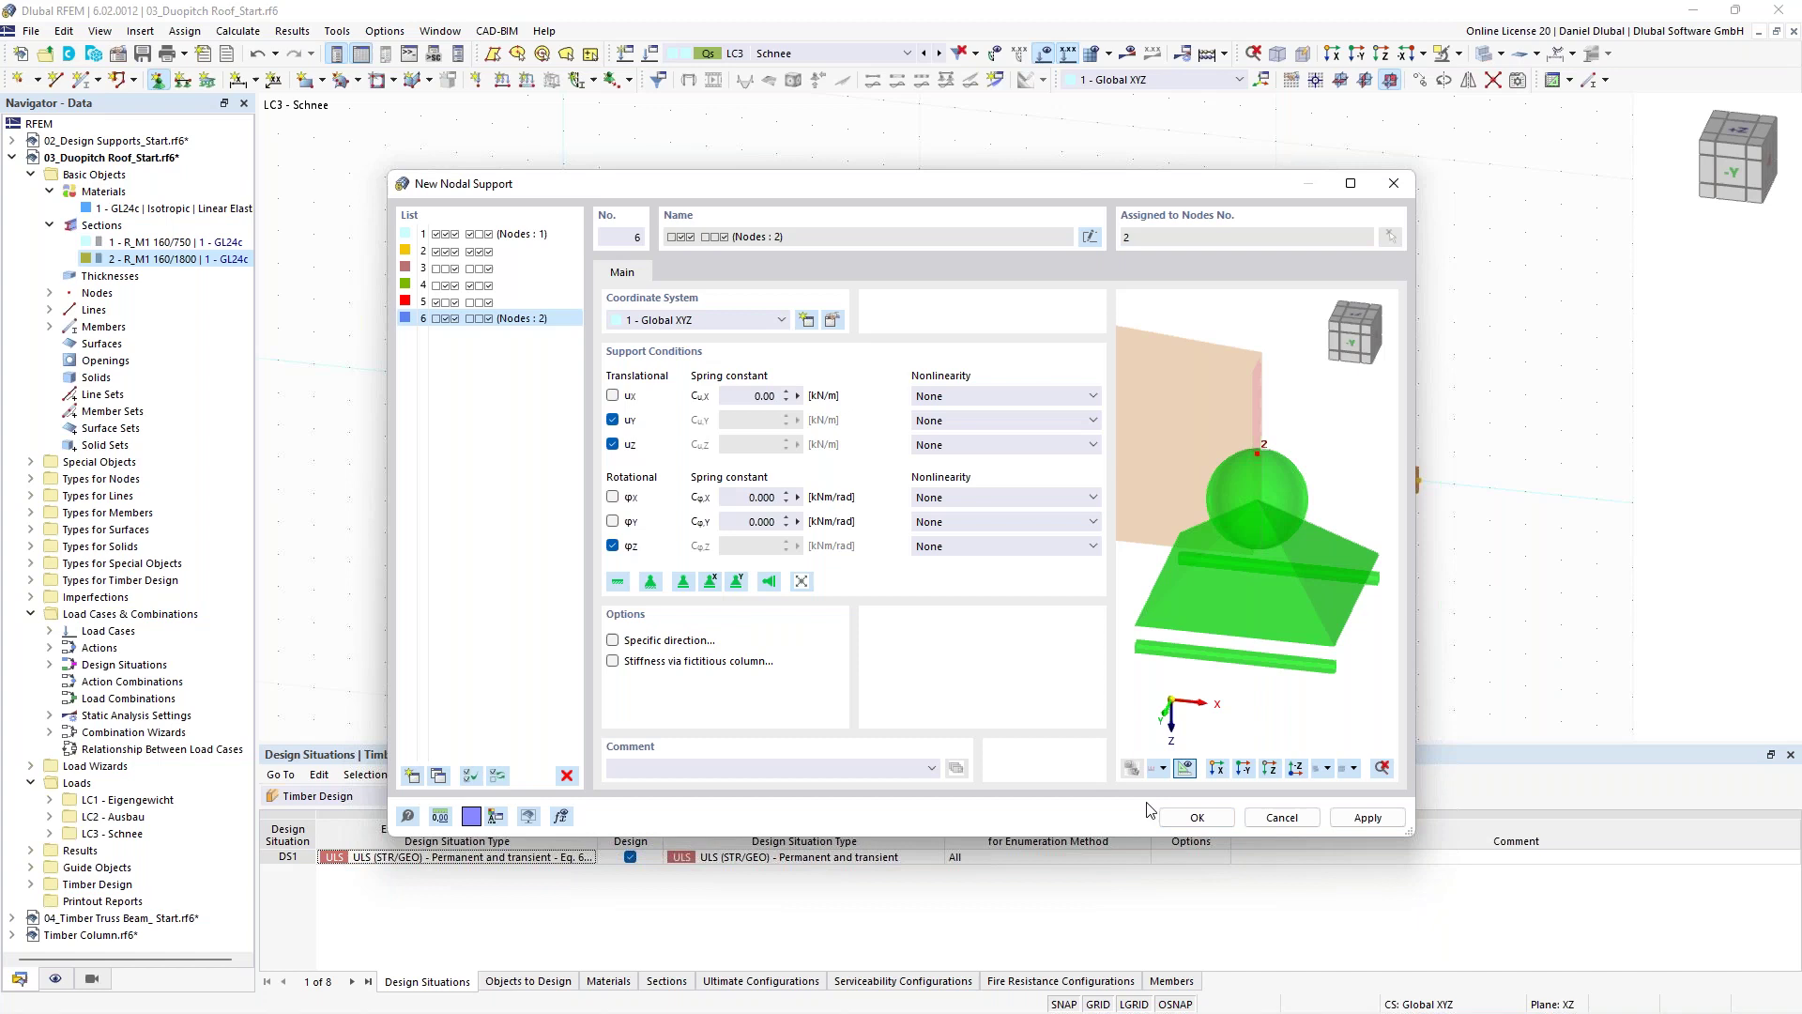
click(1199, 818)
click(979, 681)
Open the saddle beam's member properties for editing.
ctrl+middle_drag(843, 516, 796, 244)
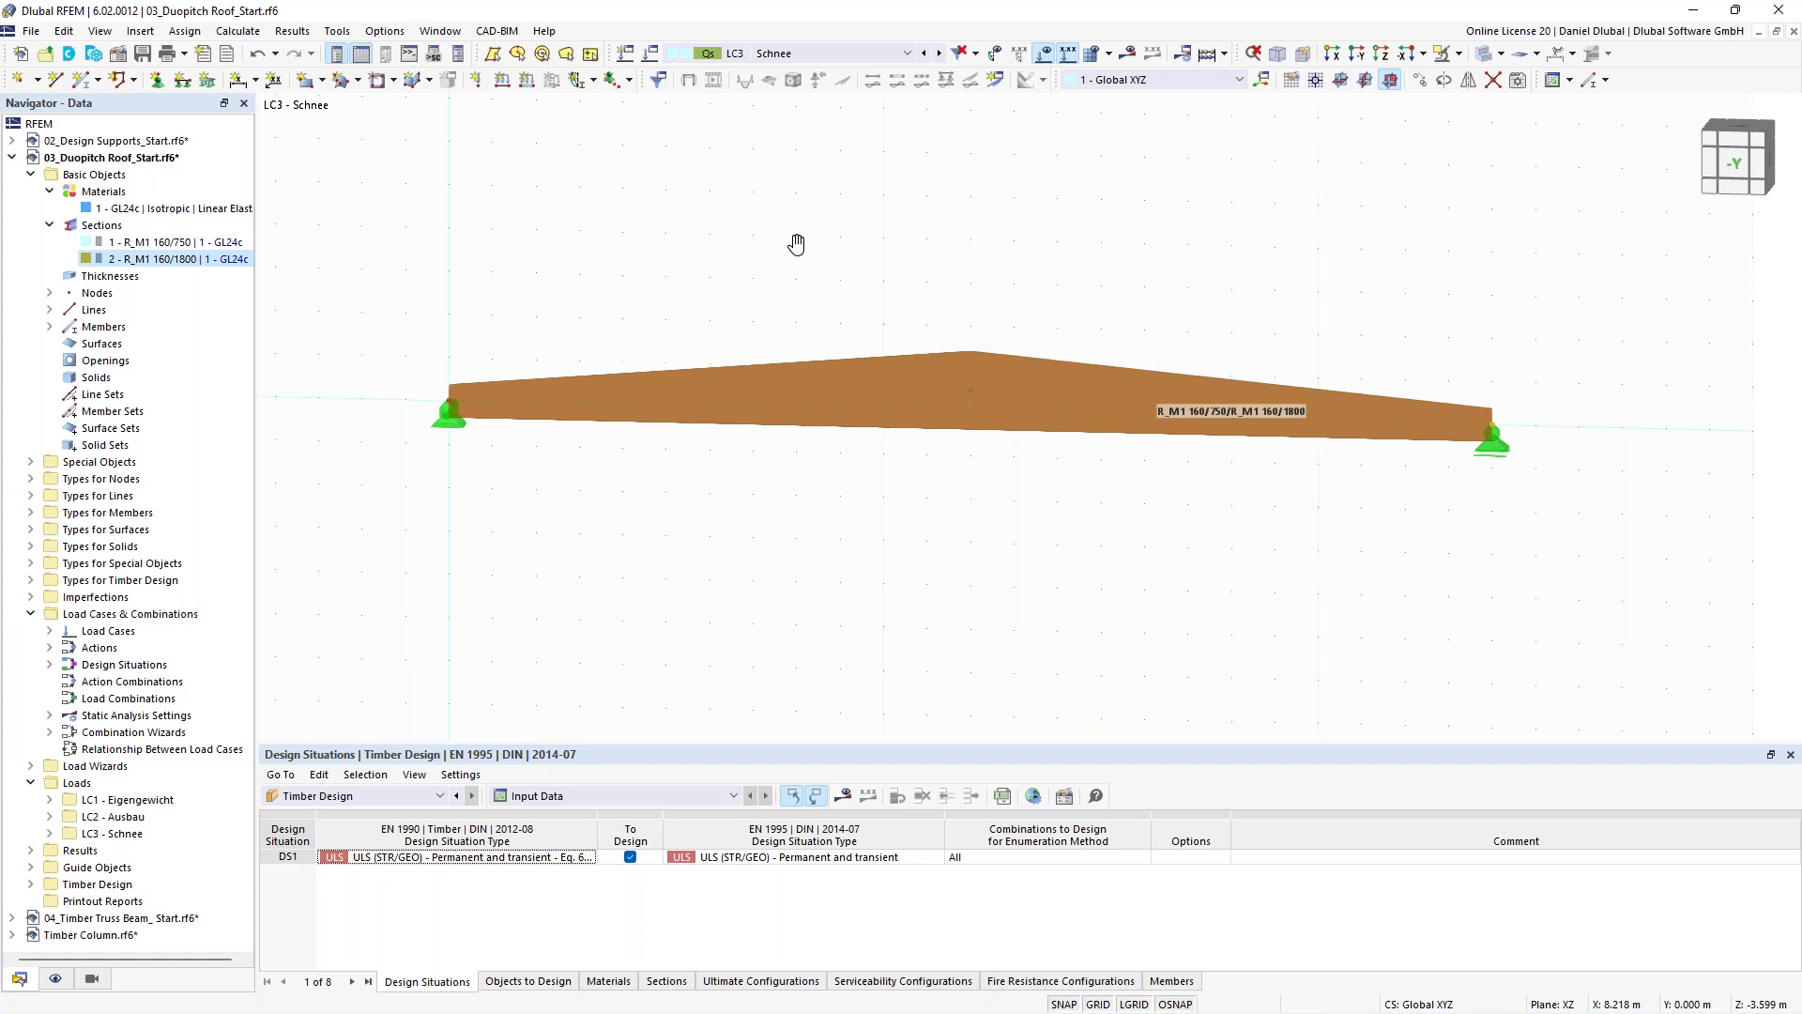
ctrl+middle_drag(796, 244, 843, 364)
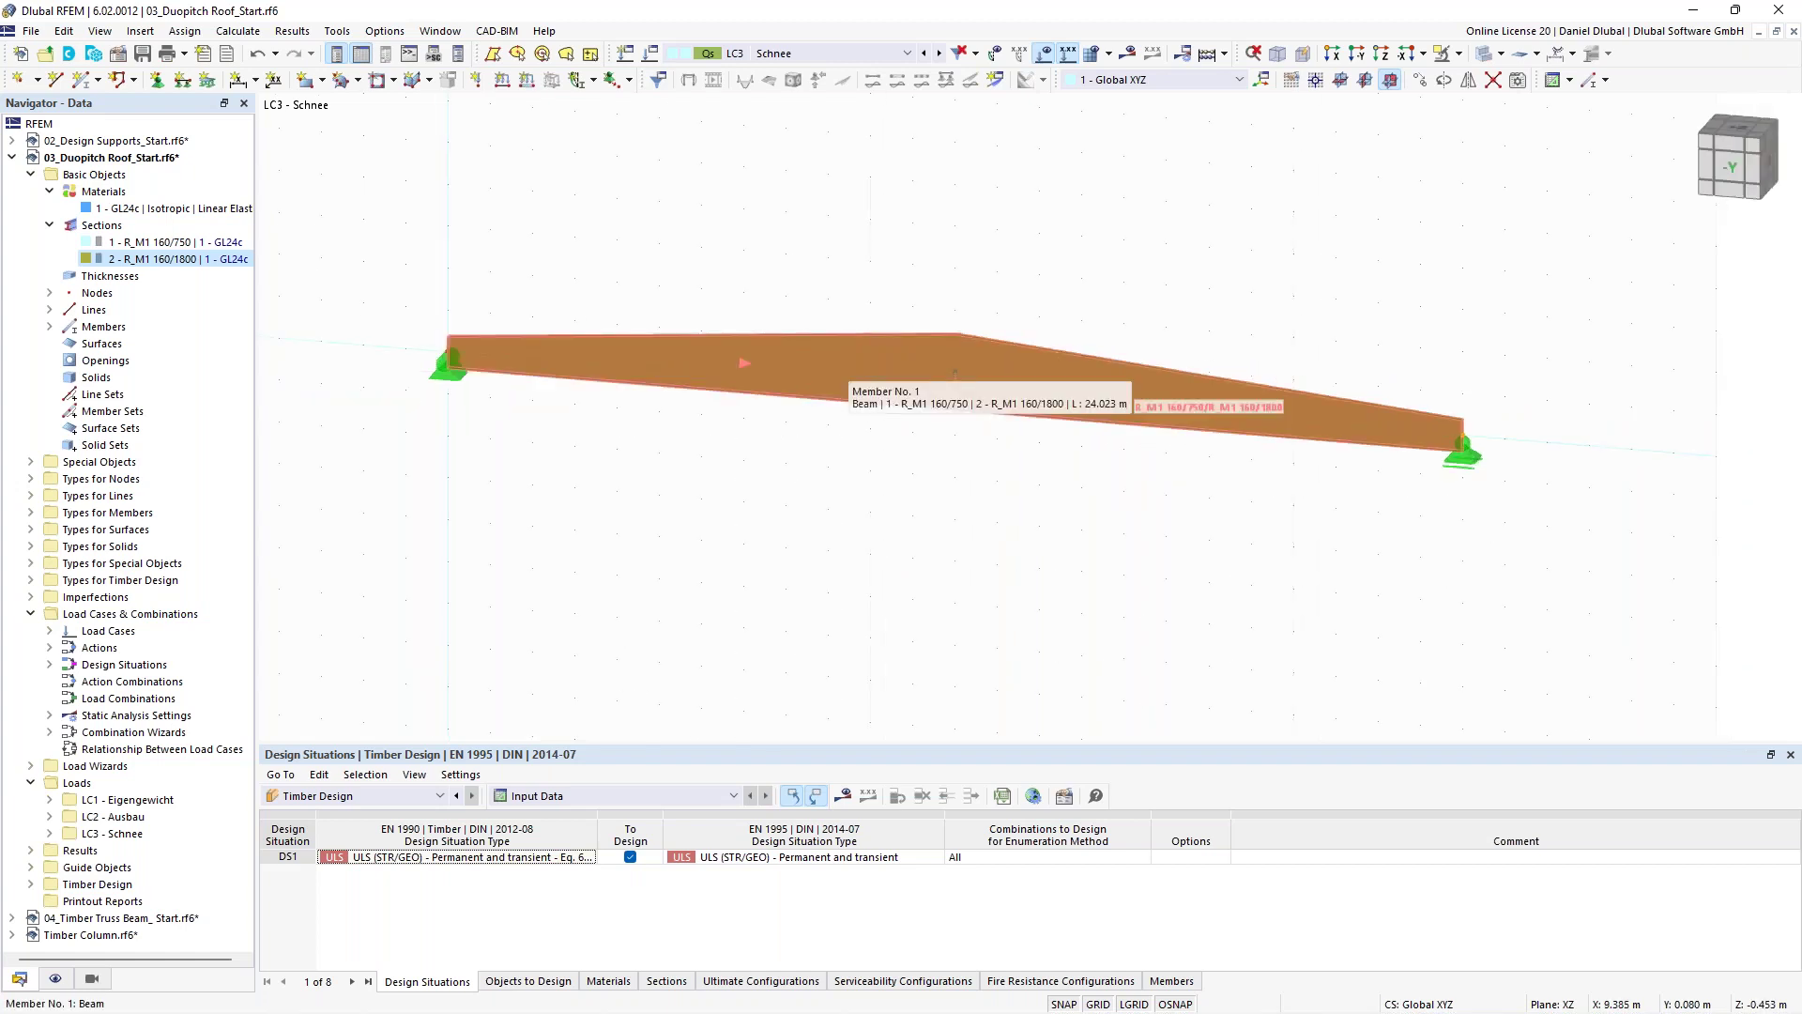
double_click(847, 368)
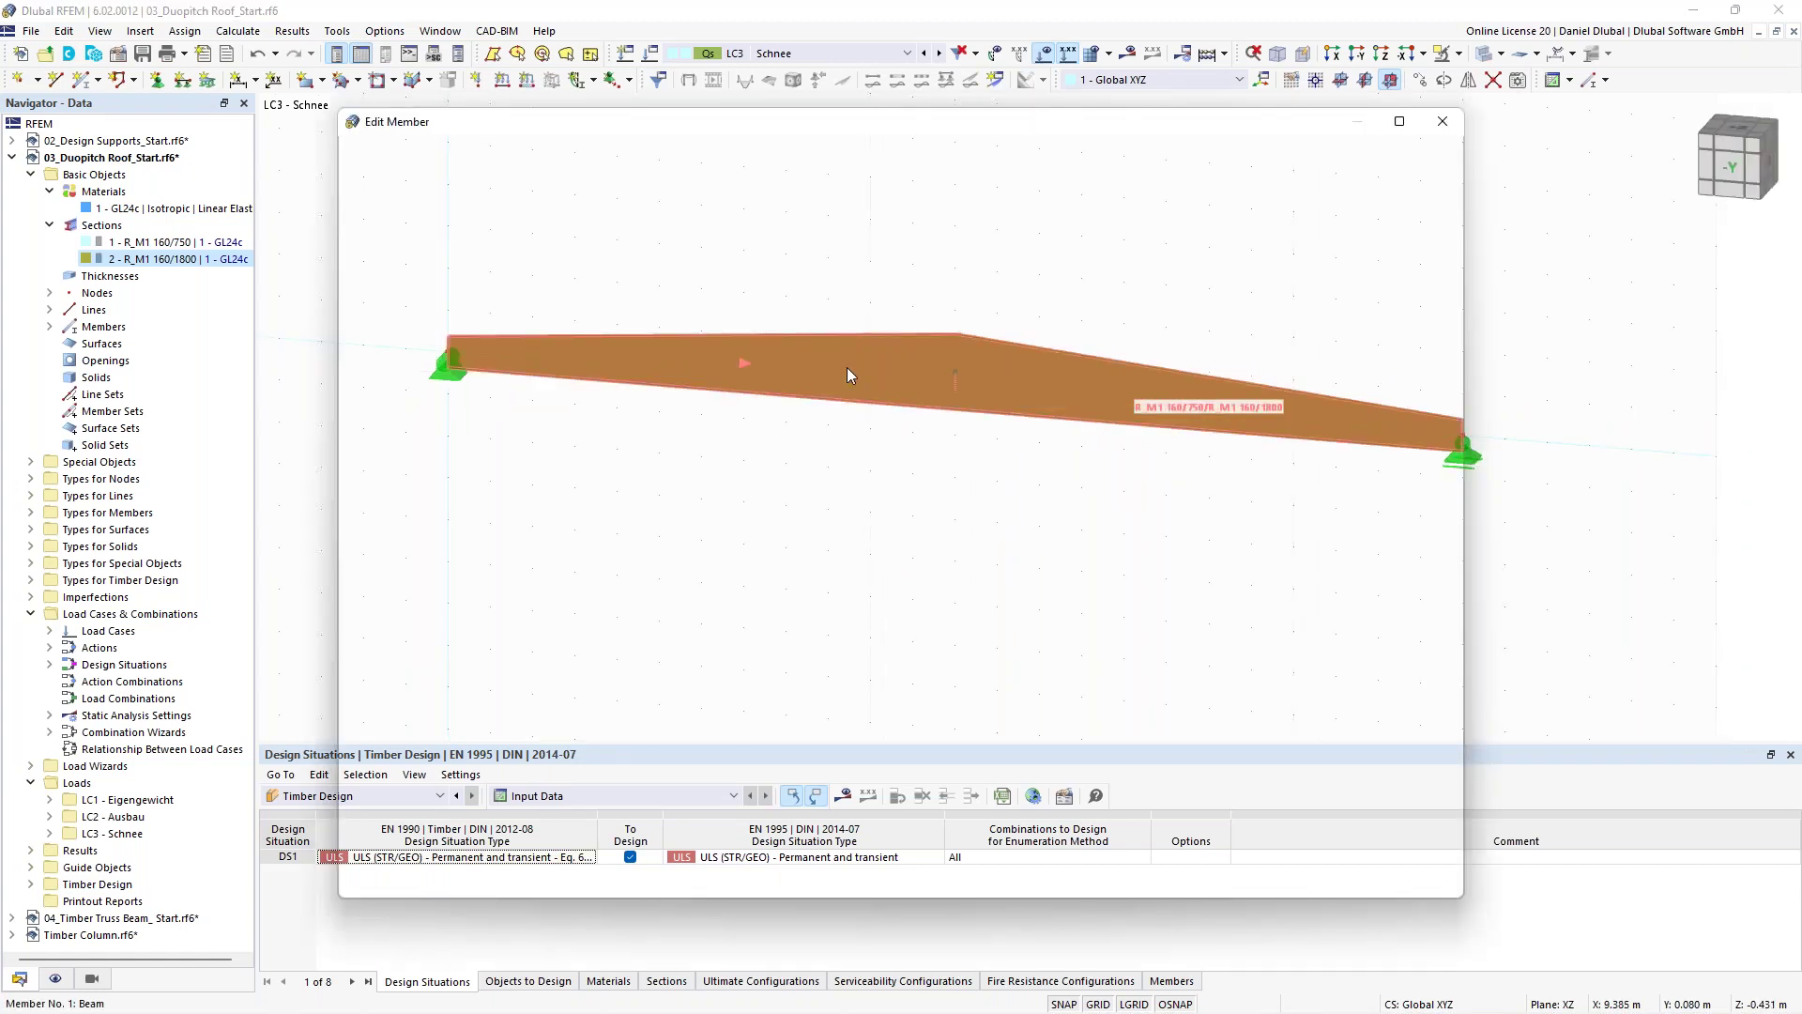
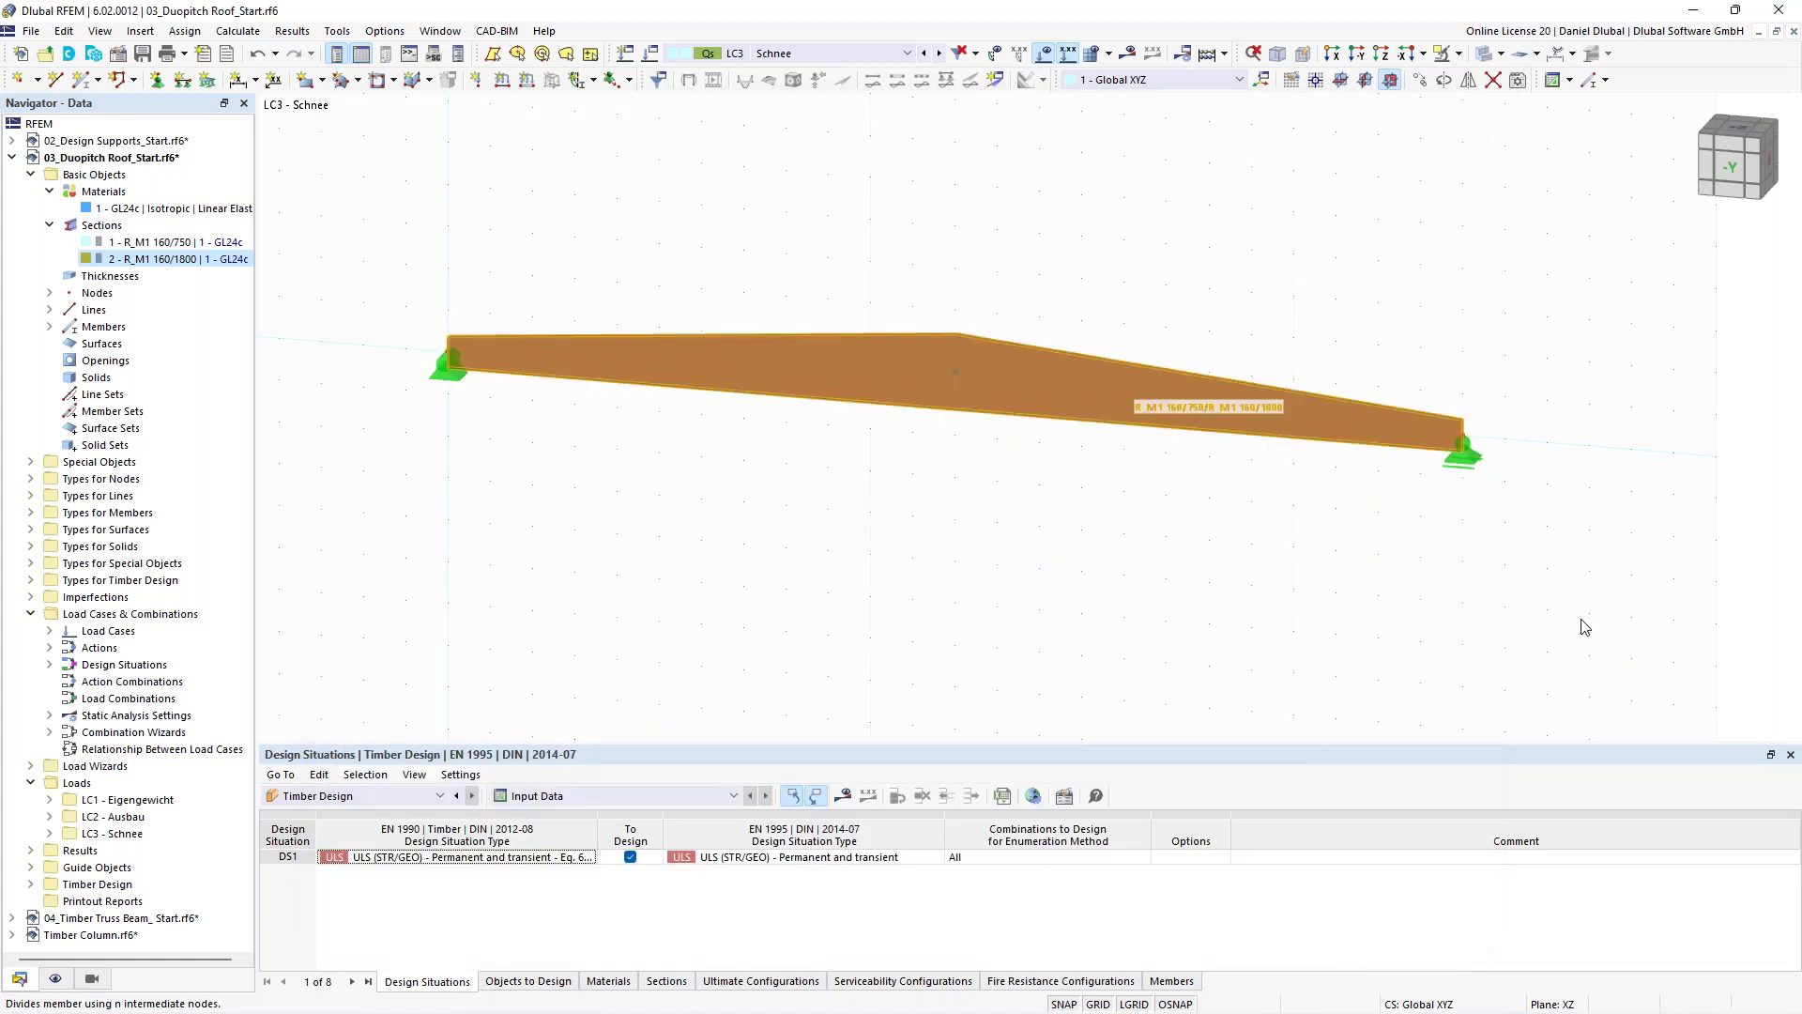
Create 5 intermediate 'On Member' nodes along the saddle beam without dividing the member.
text(5)
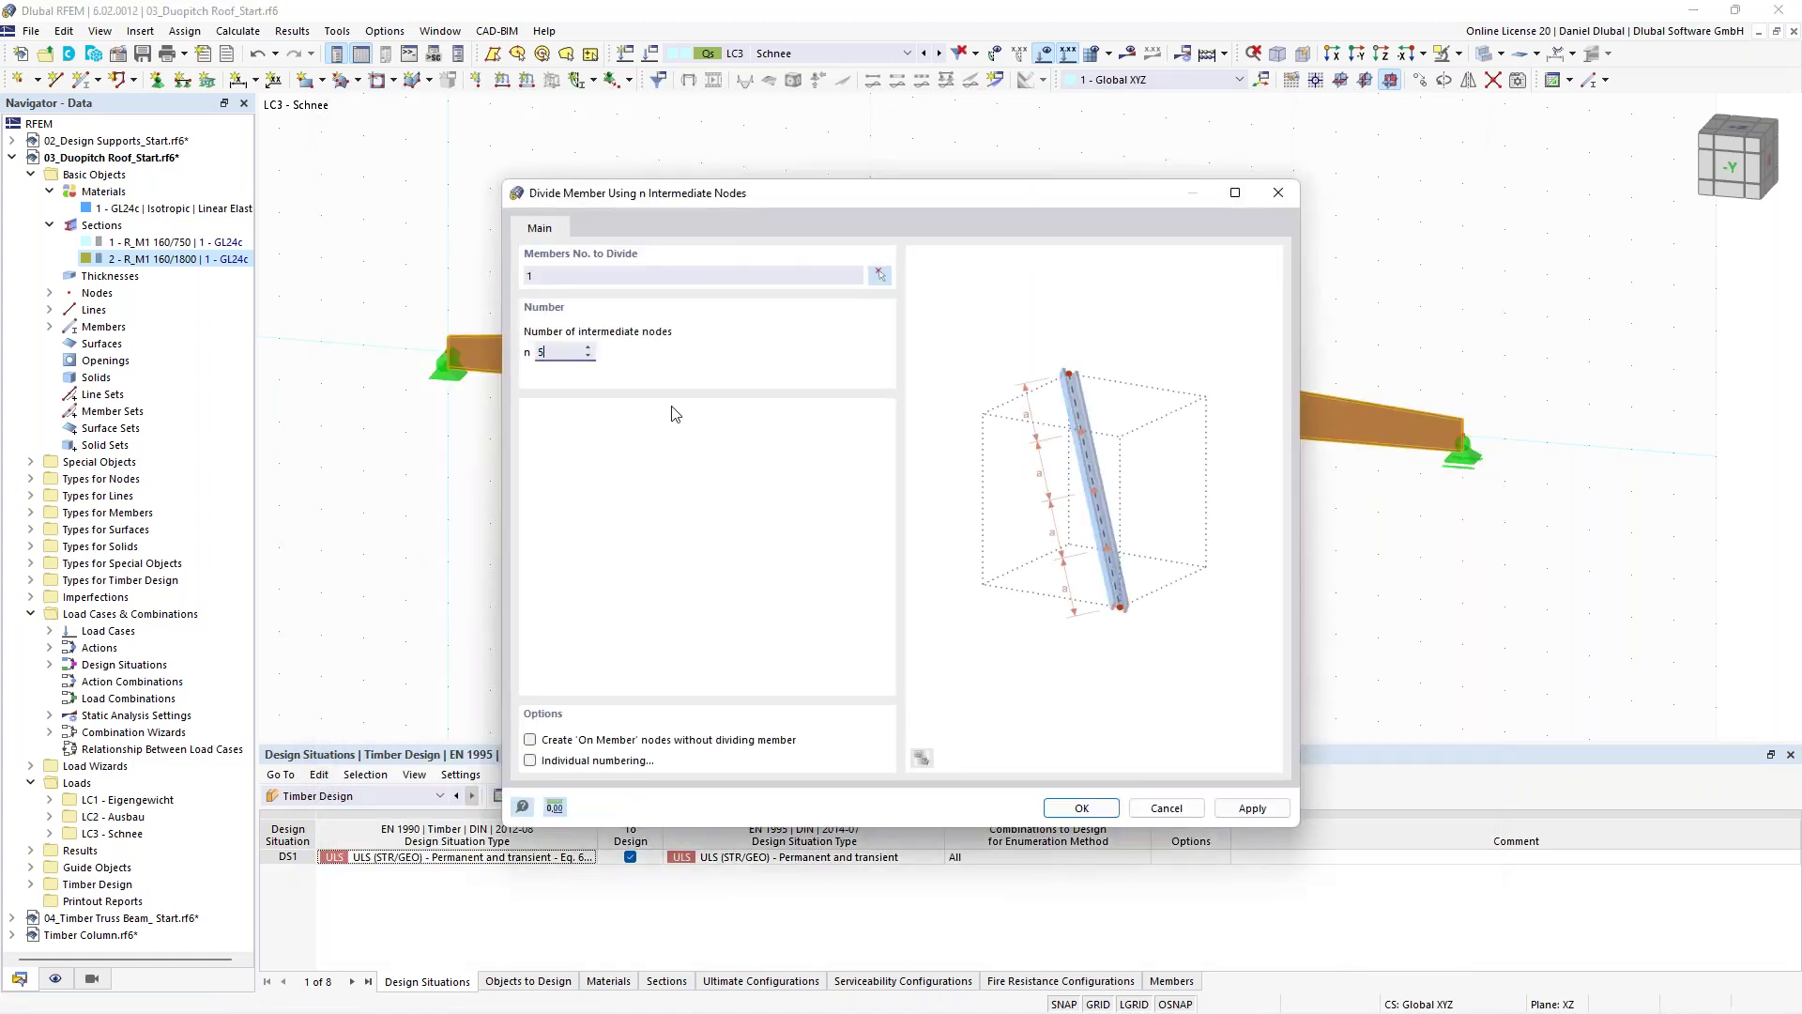
click(571, 742)
drag(887, 195, 599, 698)
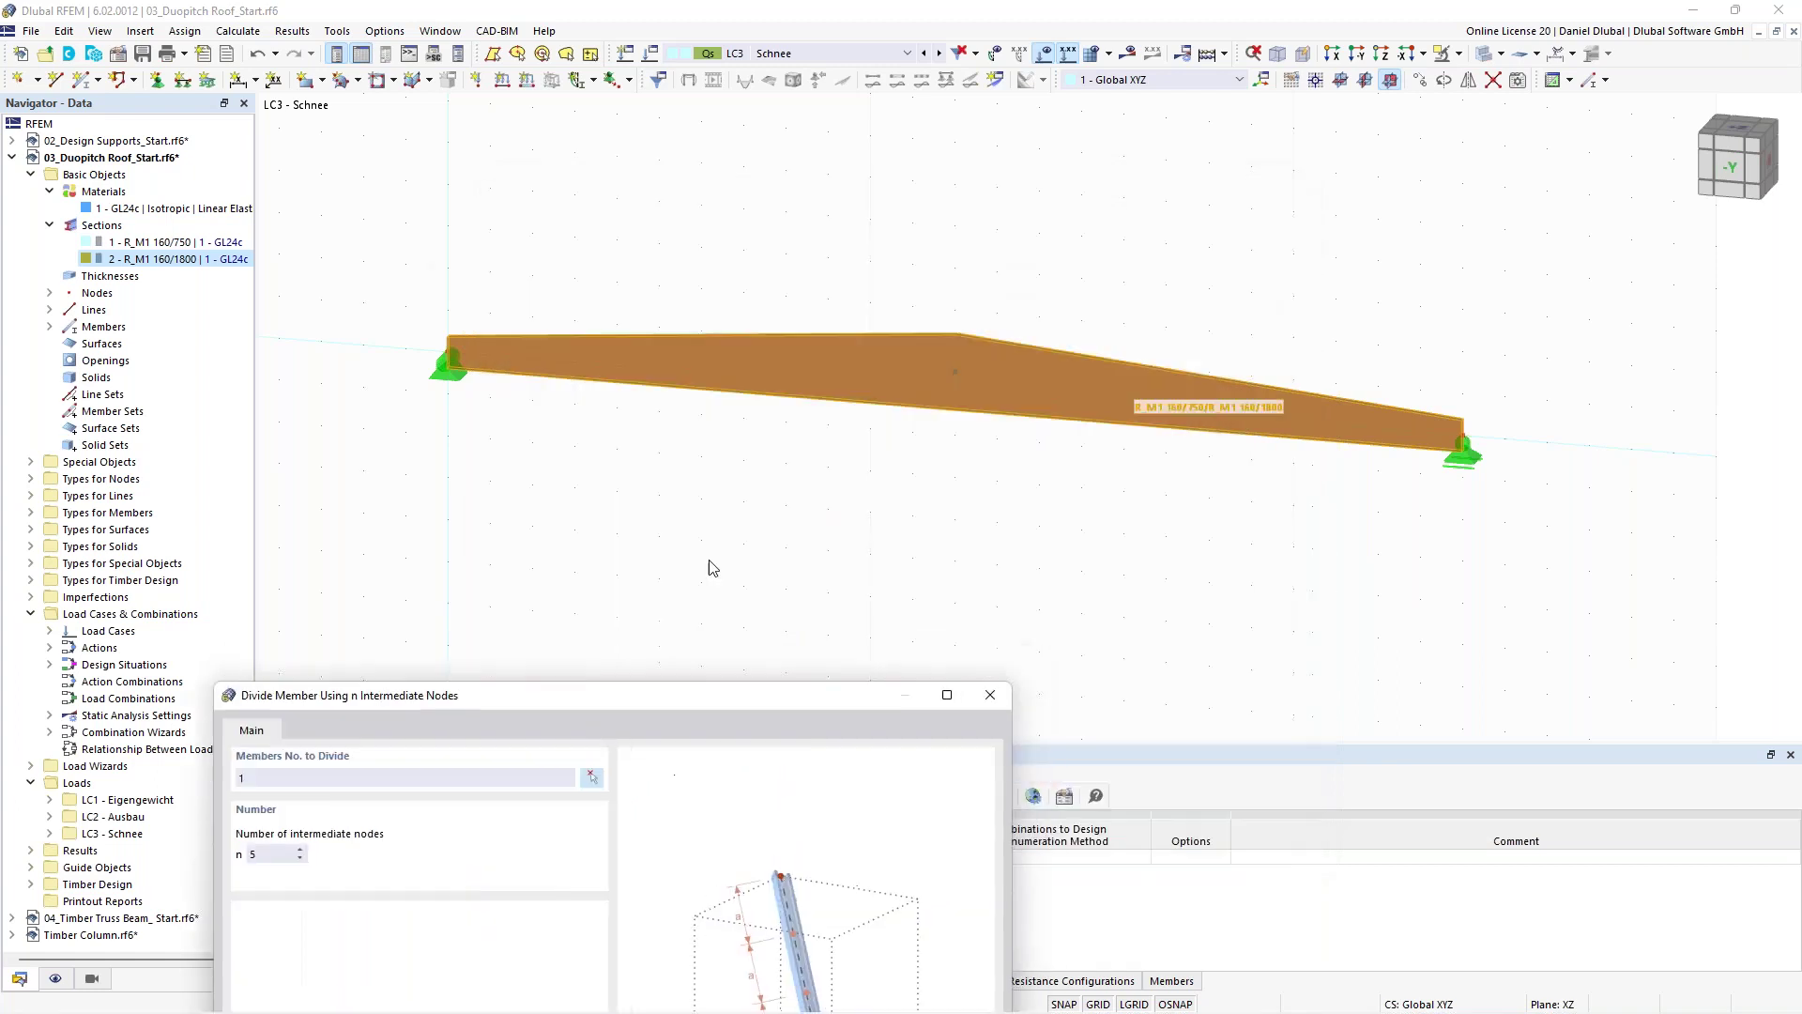
drag(715, 694, 939, 221)
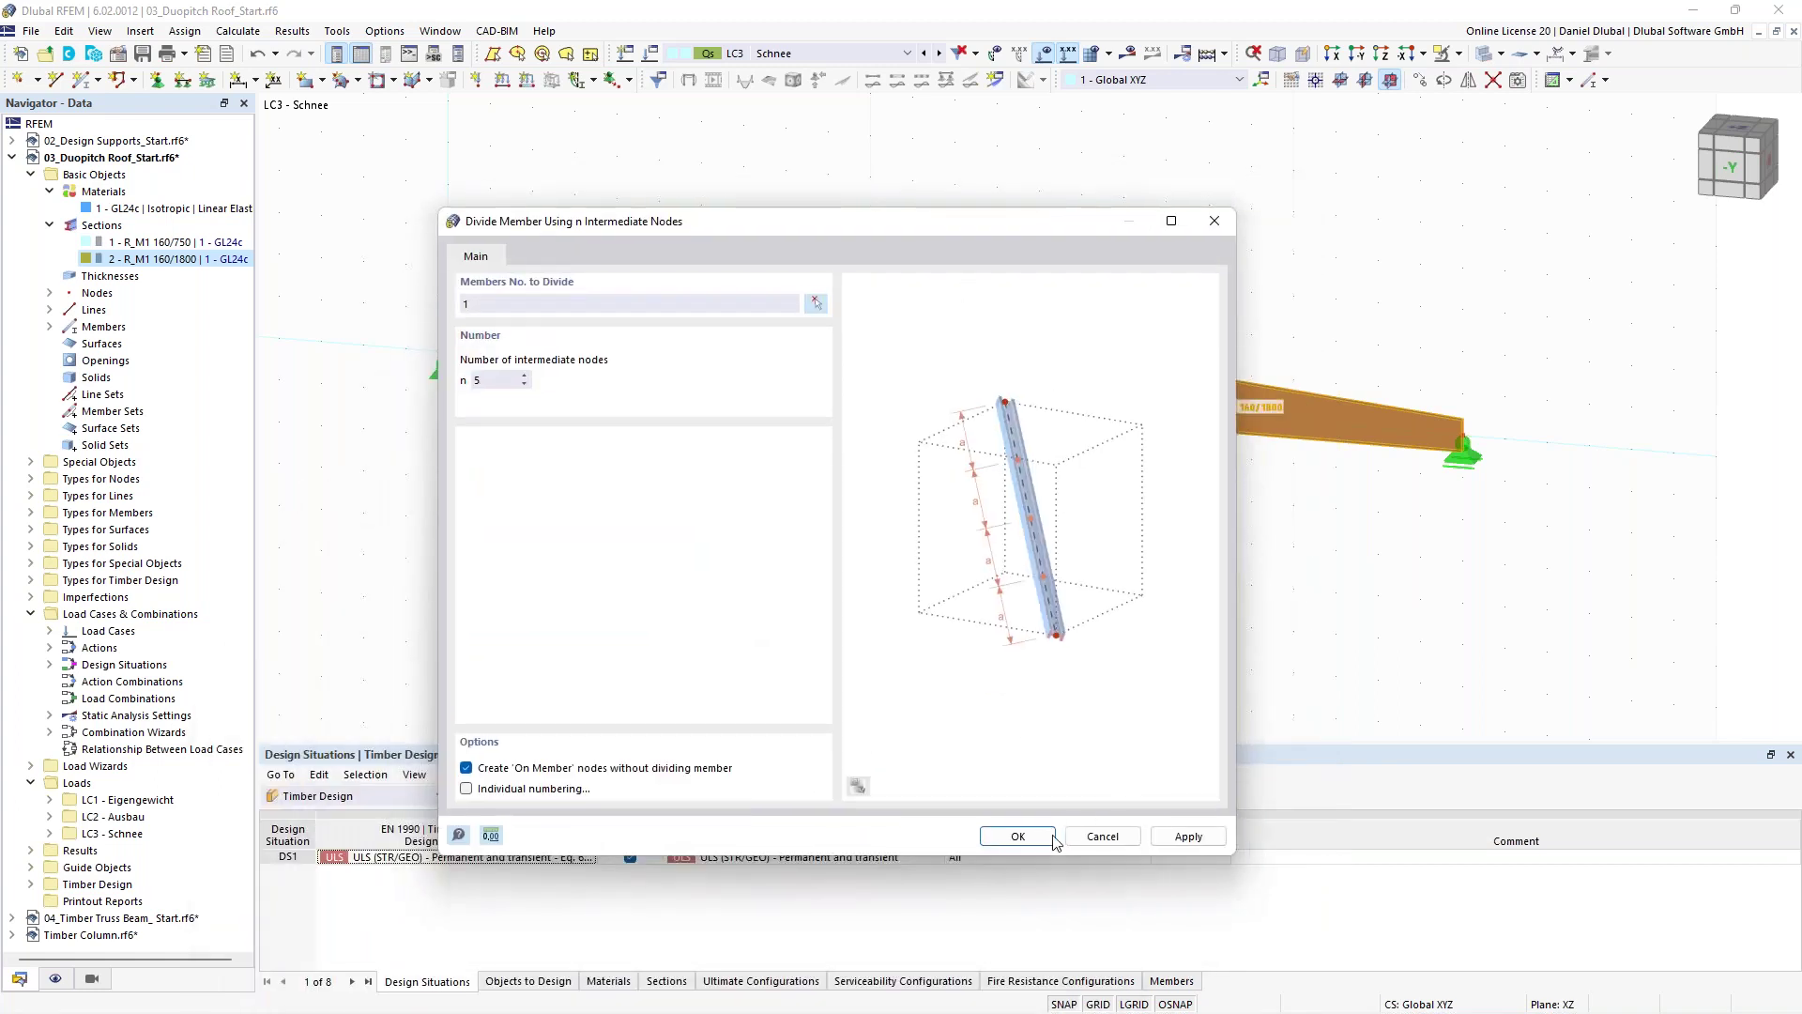
click(1019, 836)
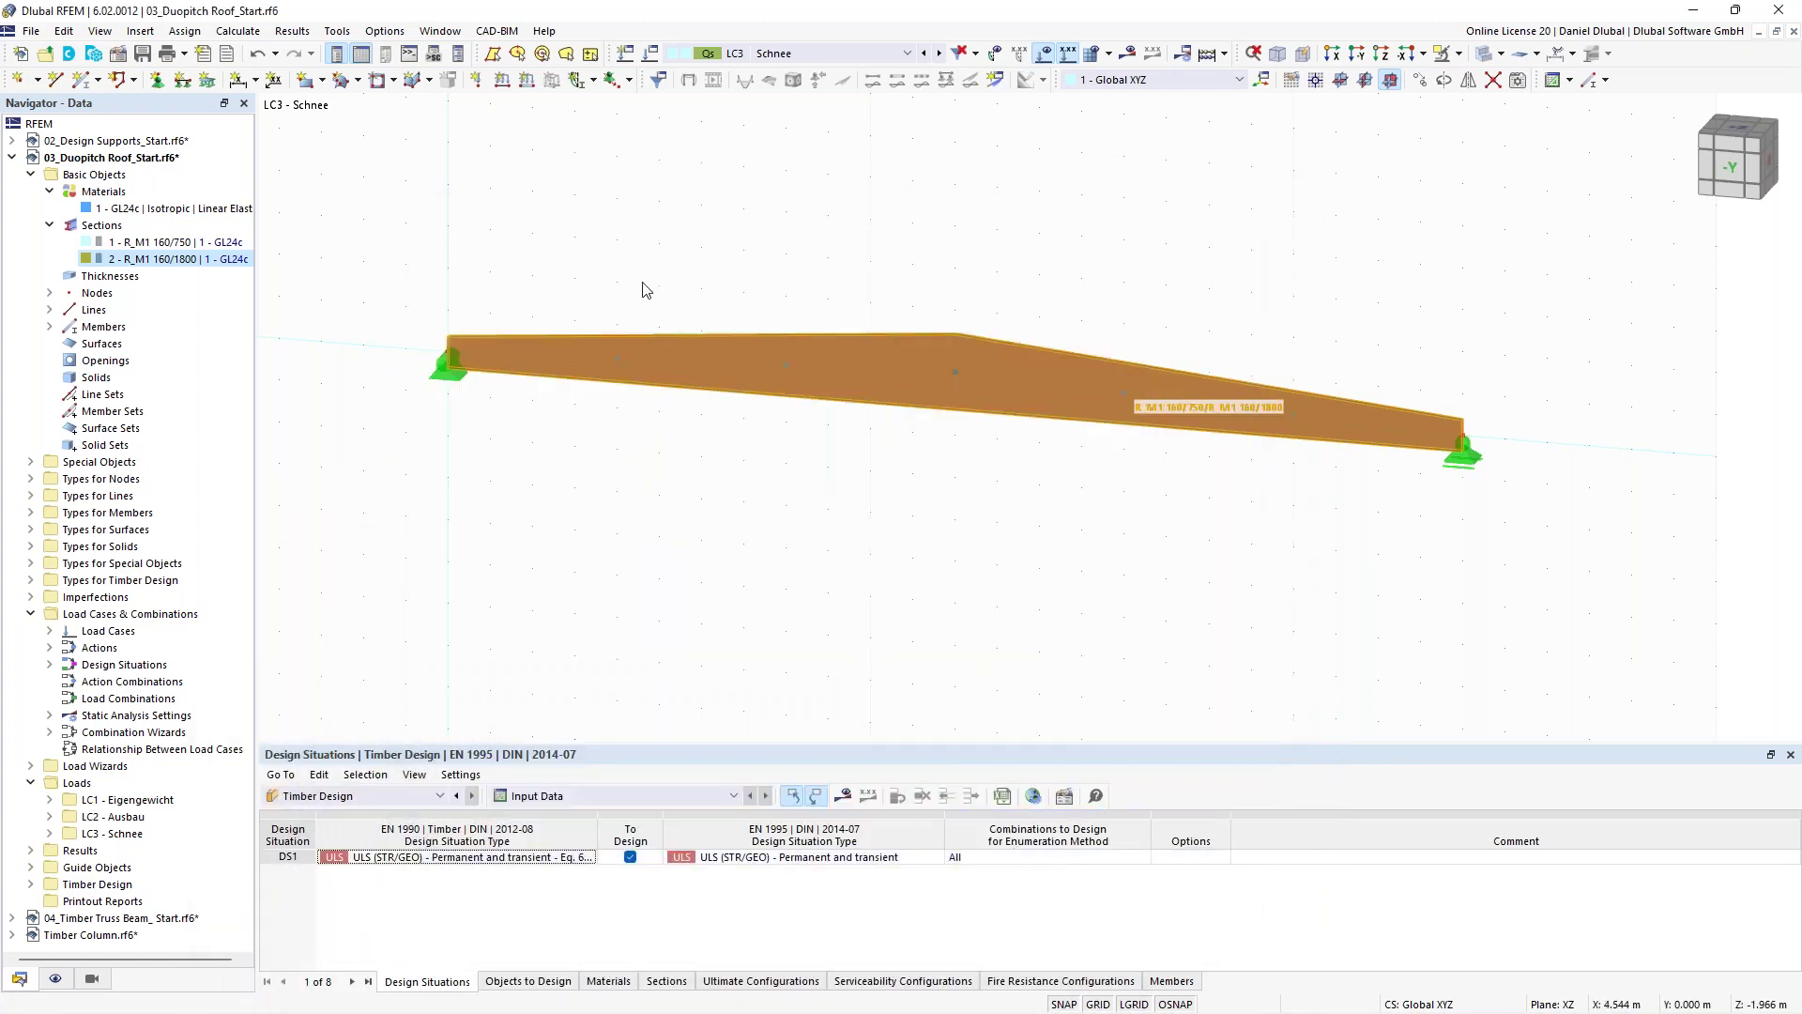
Examine the intermediate nodes along the saddle beam, including the nodes at its midspan.
scroll(670, 267, down, 2)
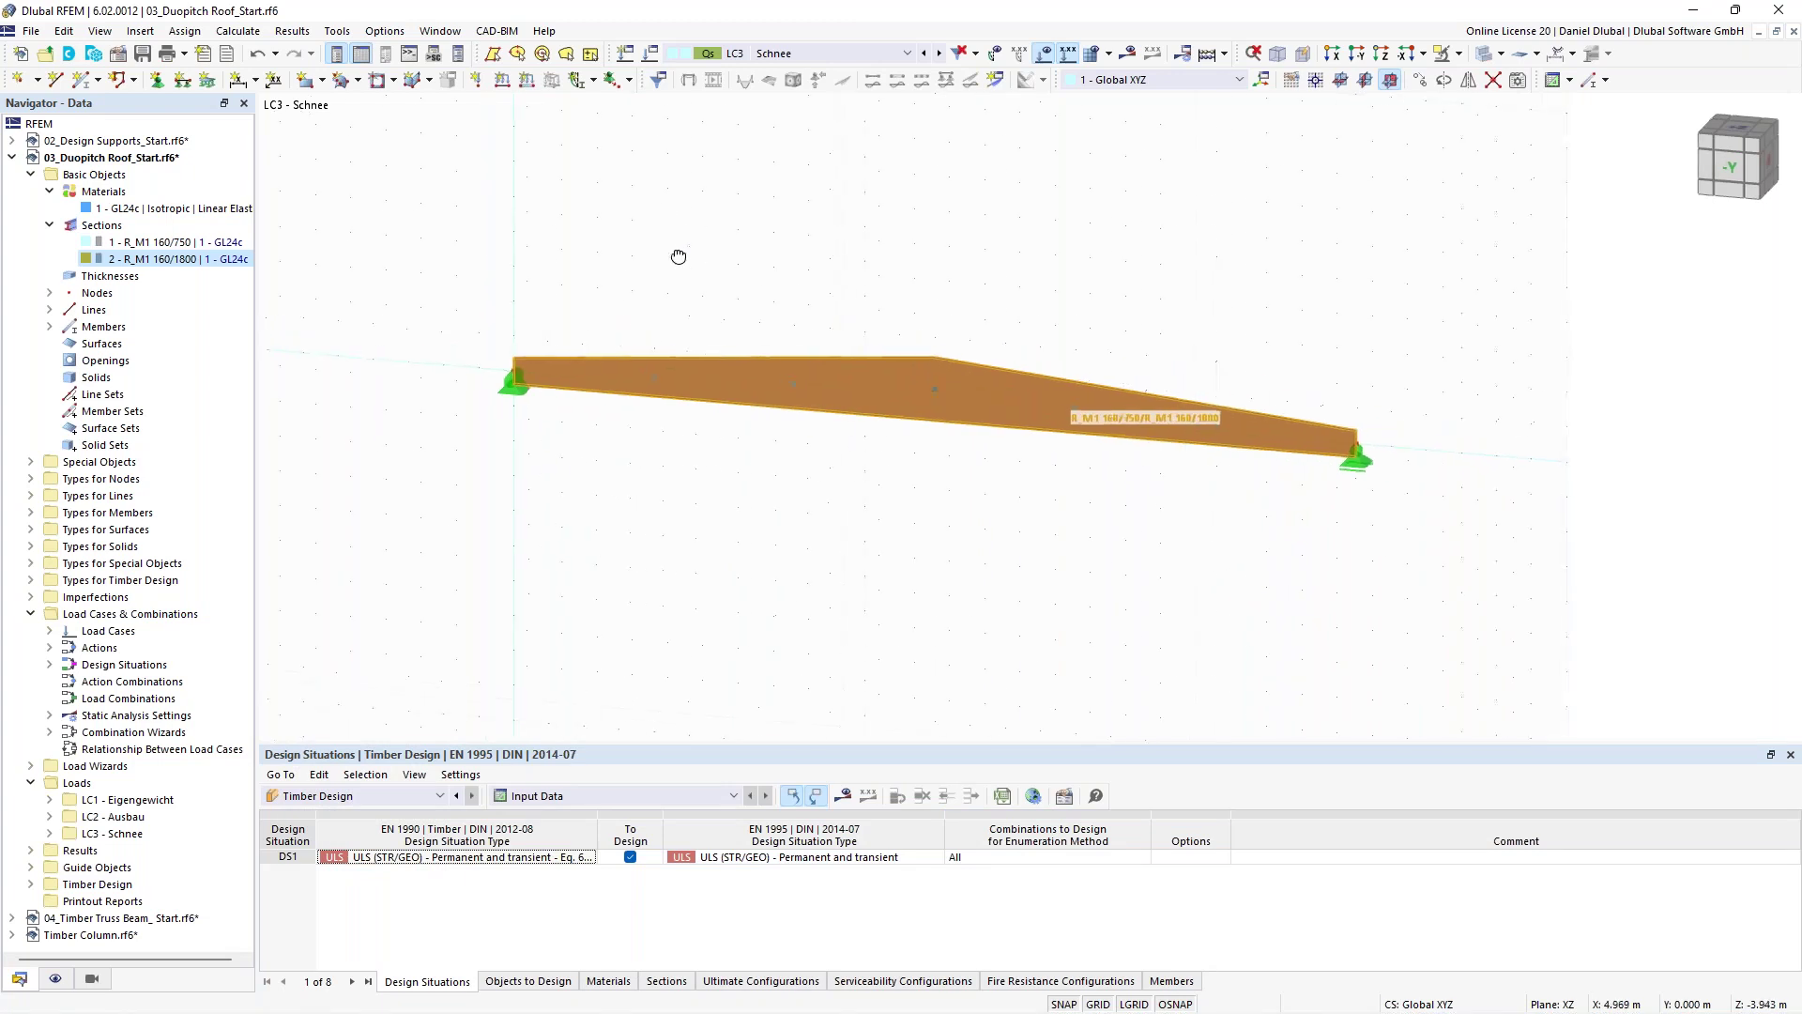
scroll(568, 401, up, 2)
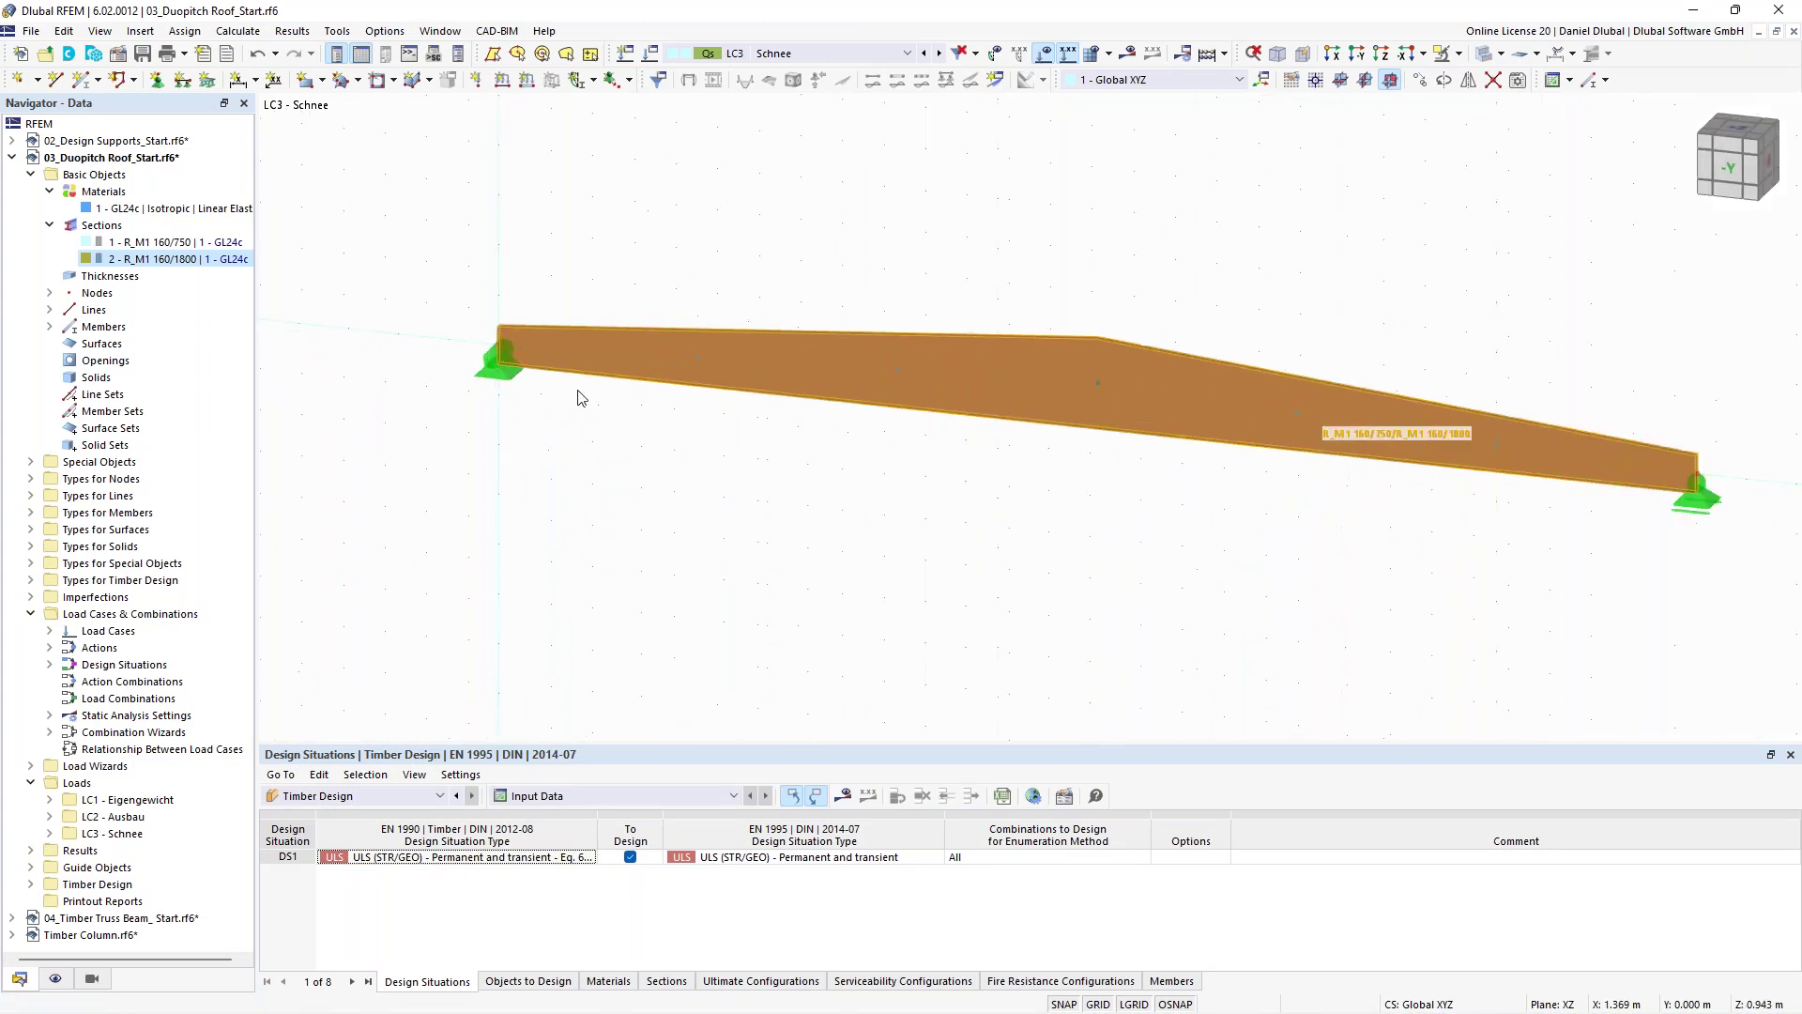
click(700, 362)
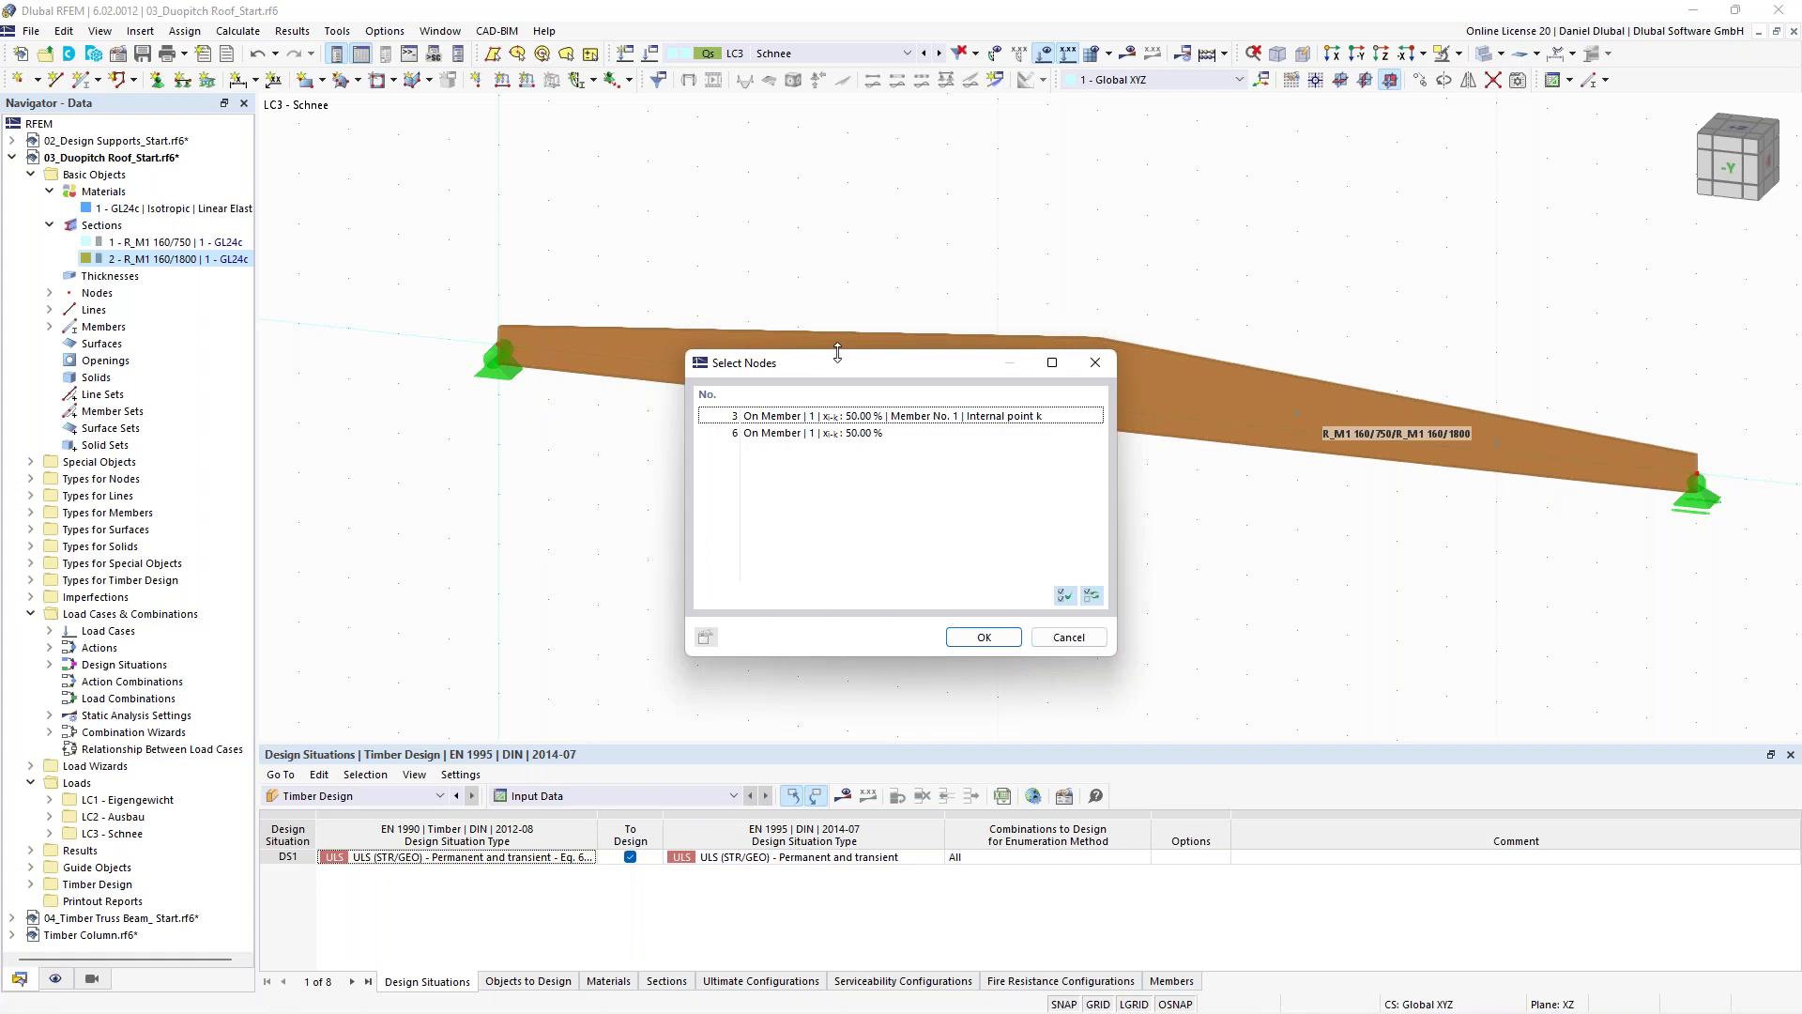
key(Escape)
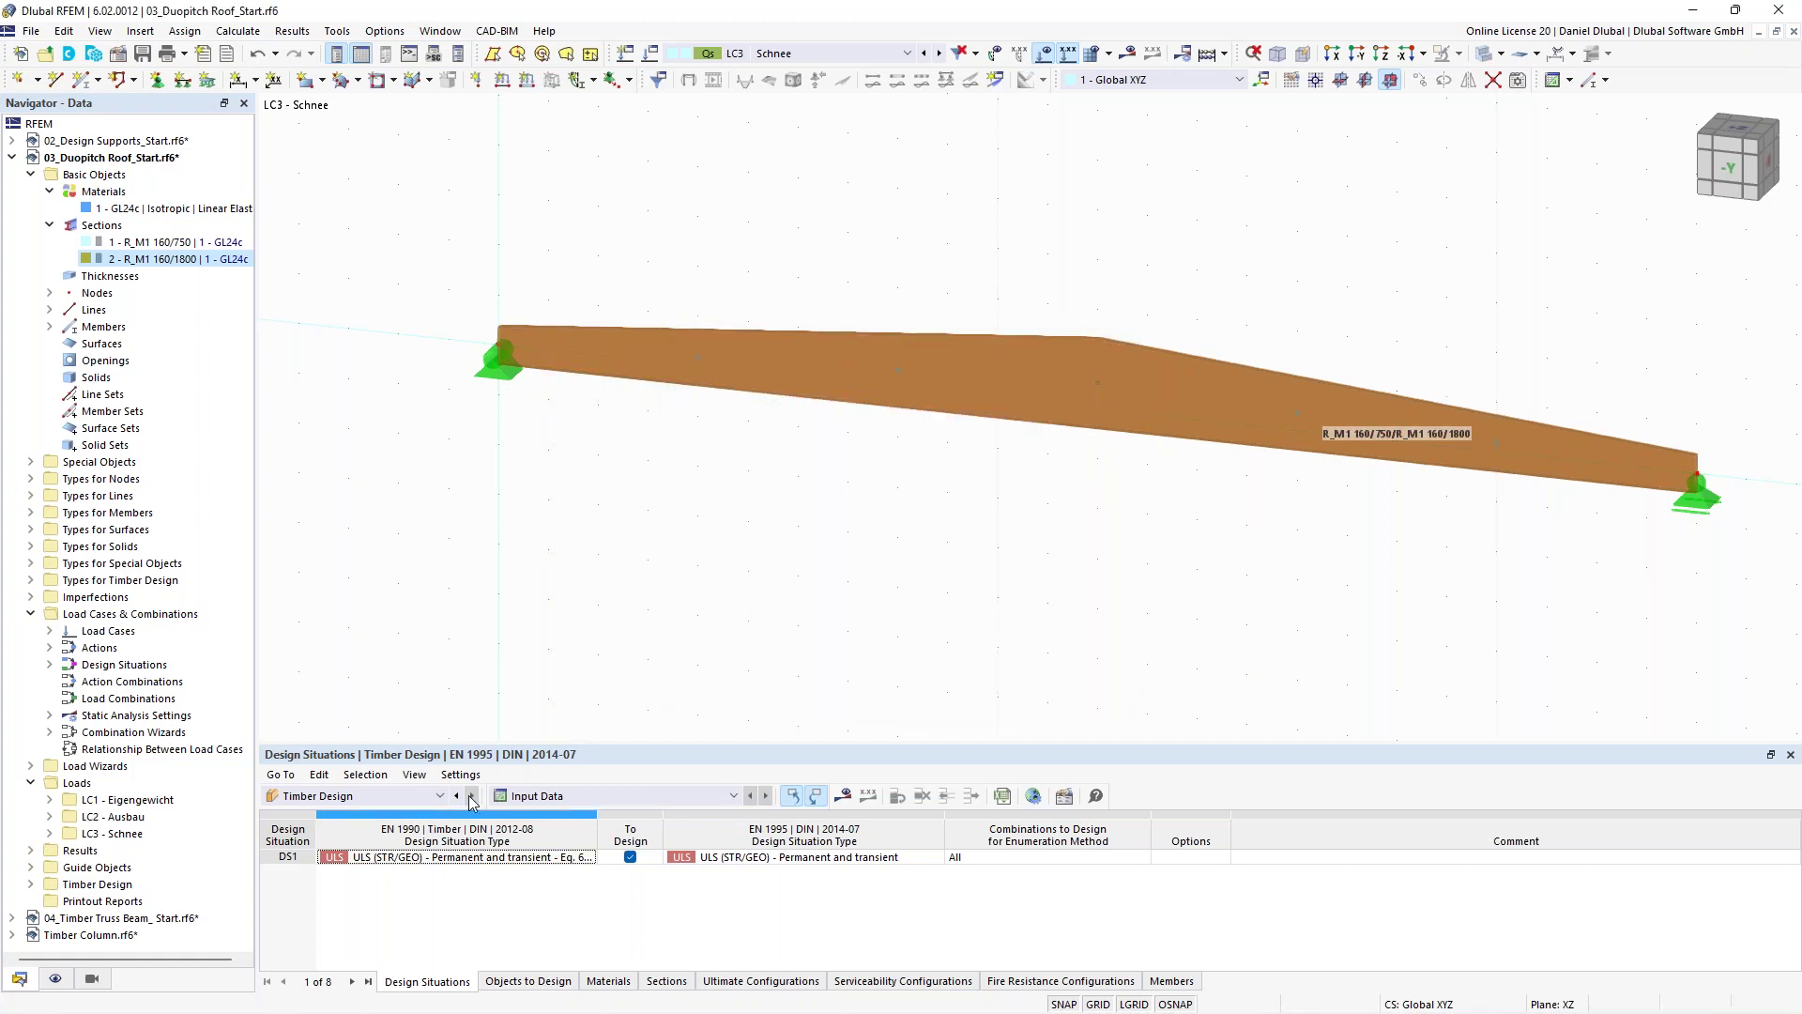
scroll(712, 503, down, 2)
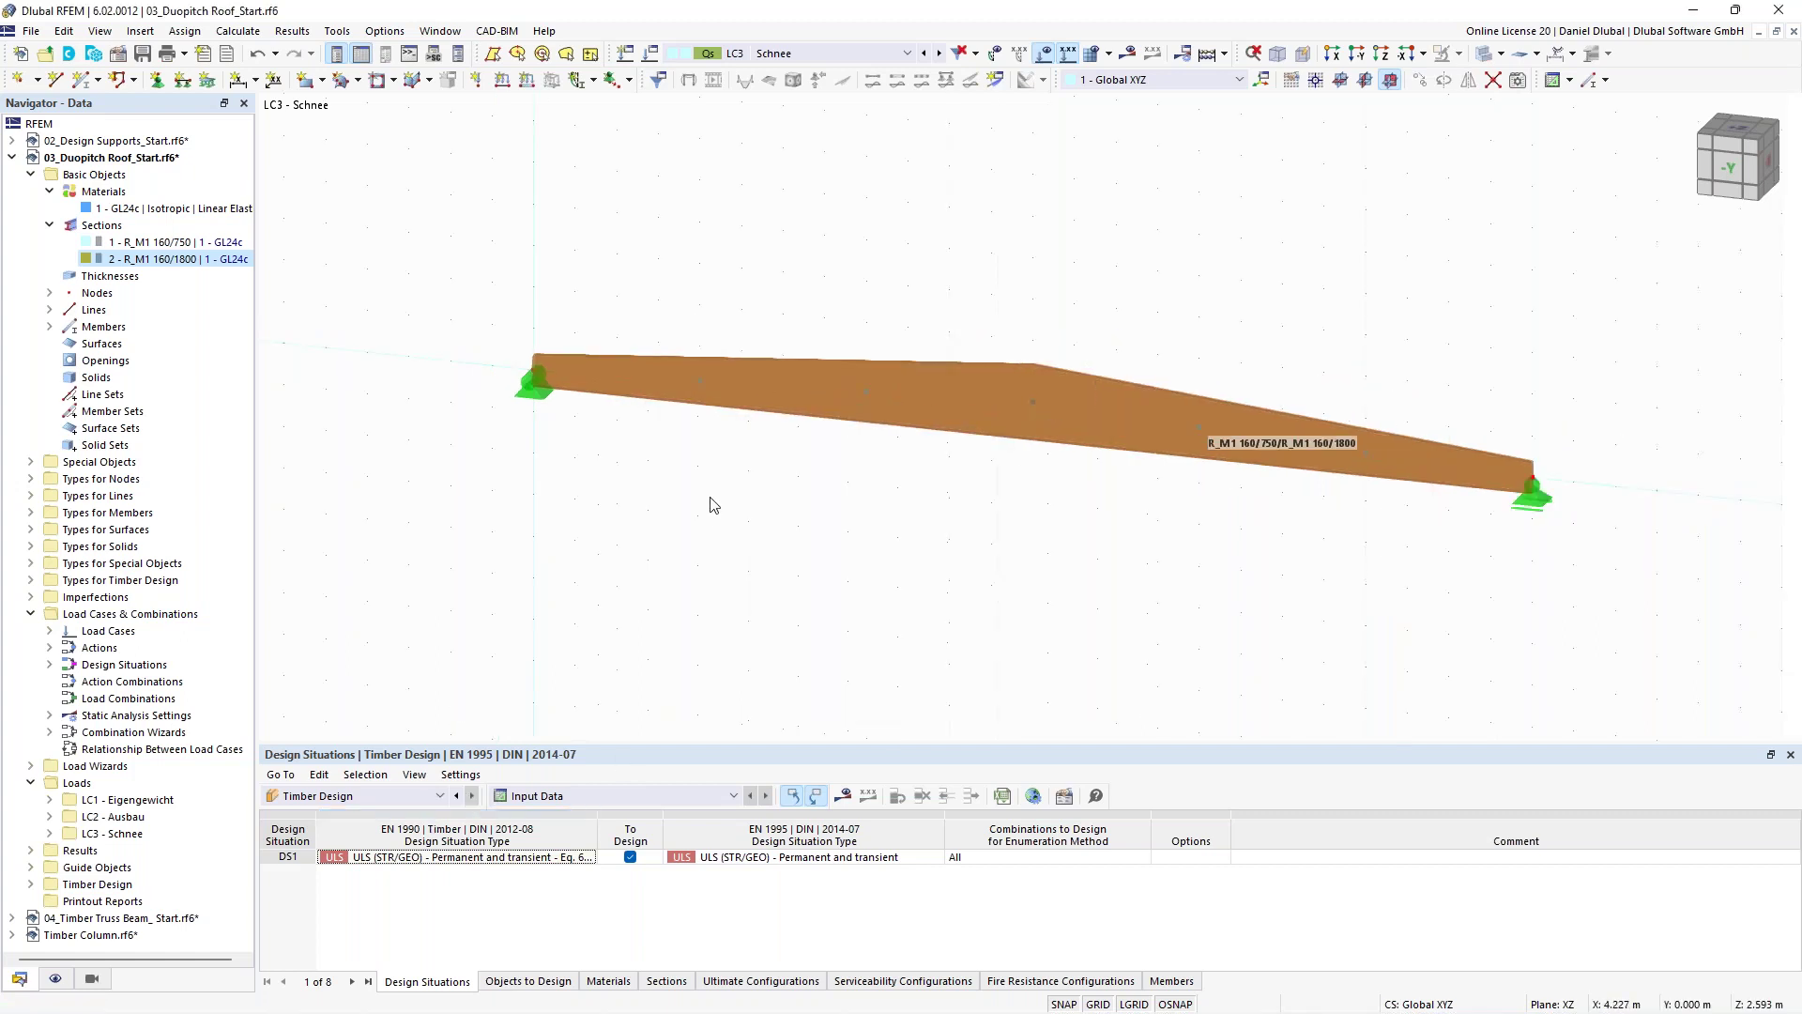
scroll(836, 454, up, 1)
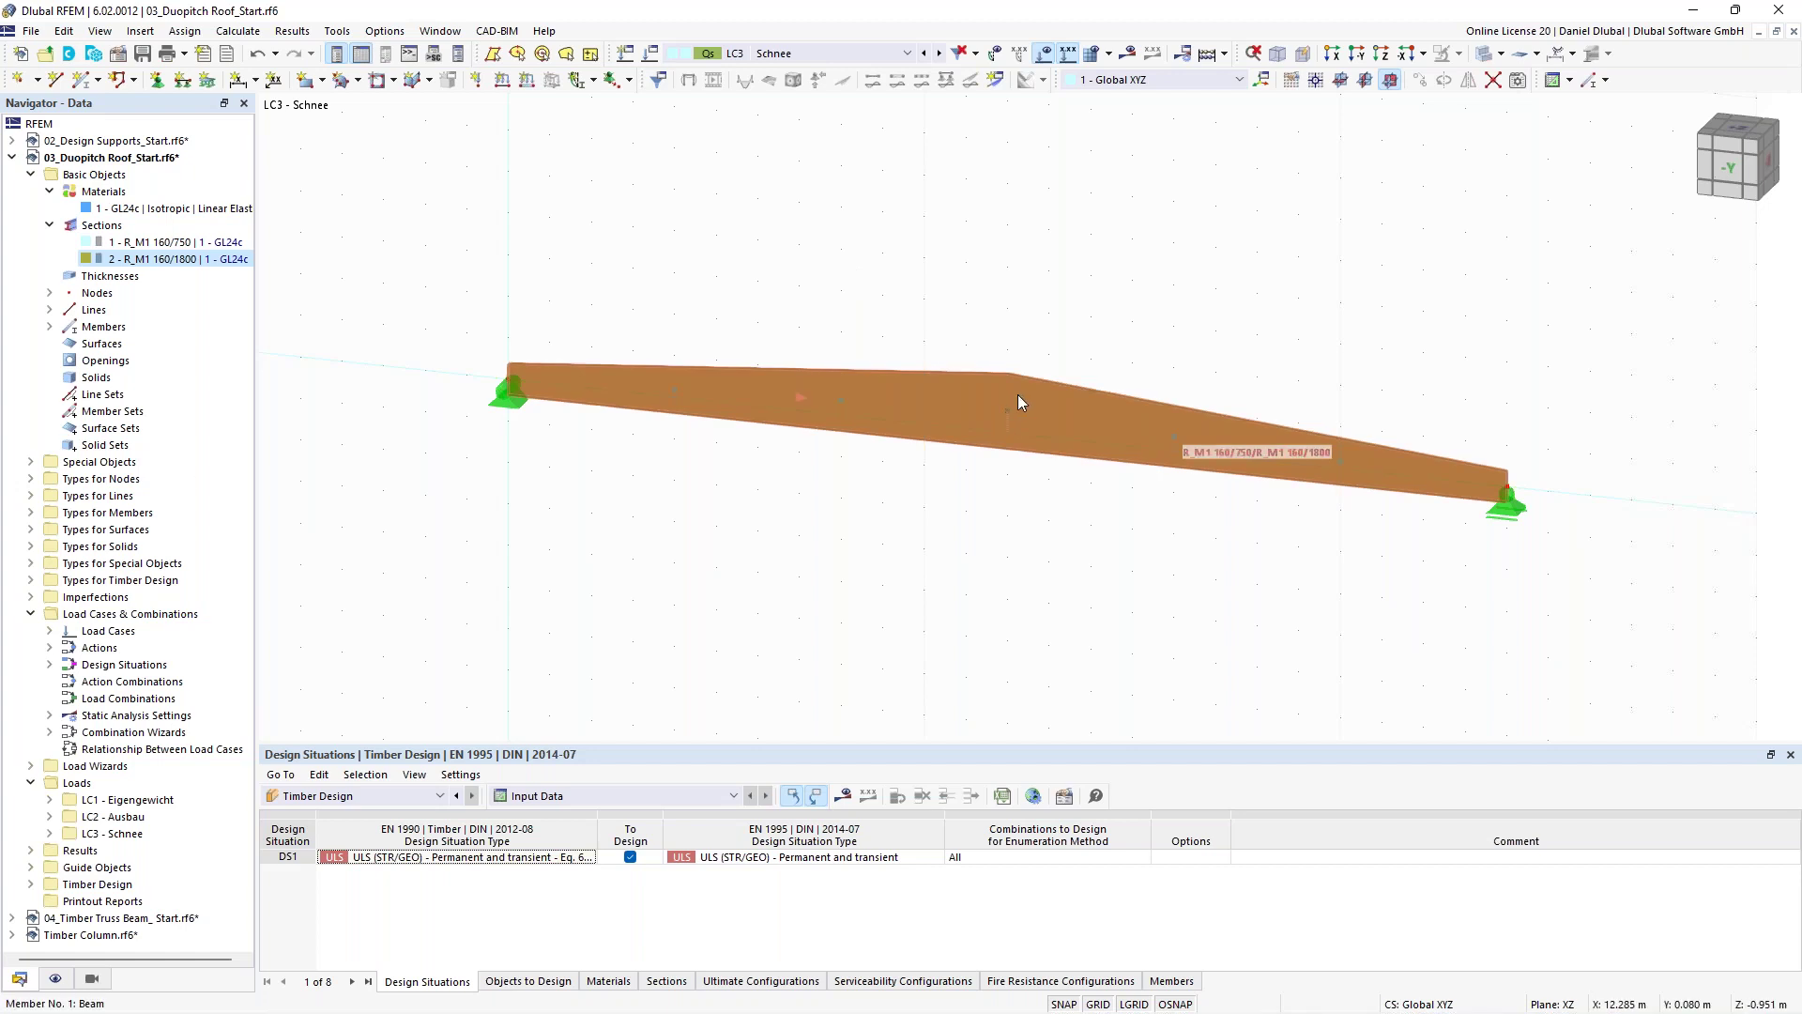
scroll(944, 299, up, 1)
middle_drag(938, 302, 874, 300)
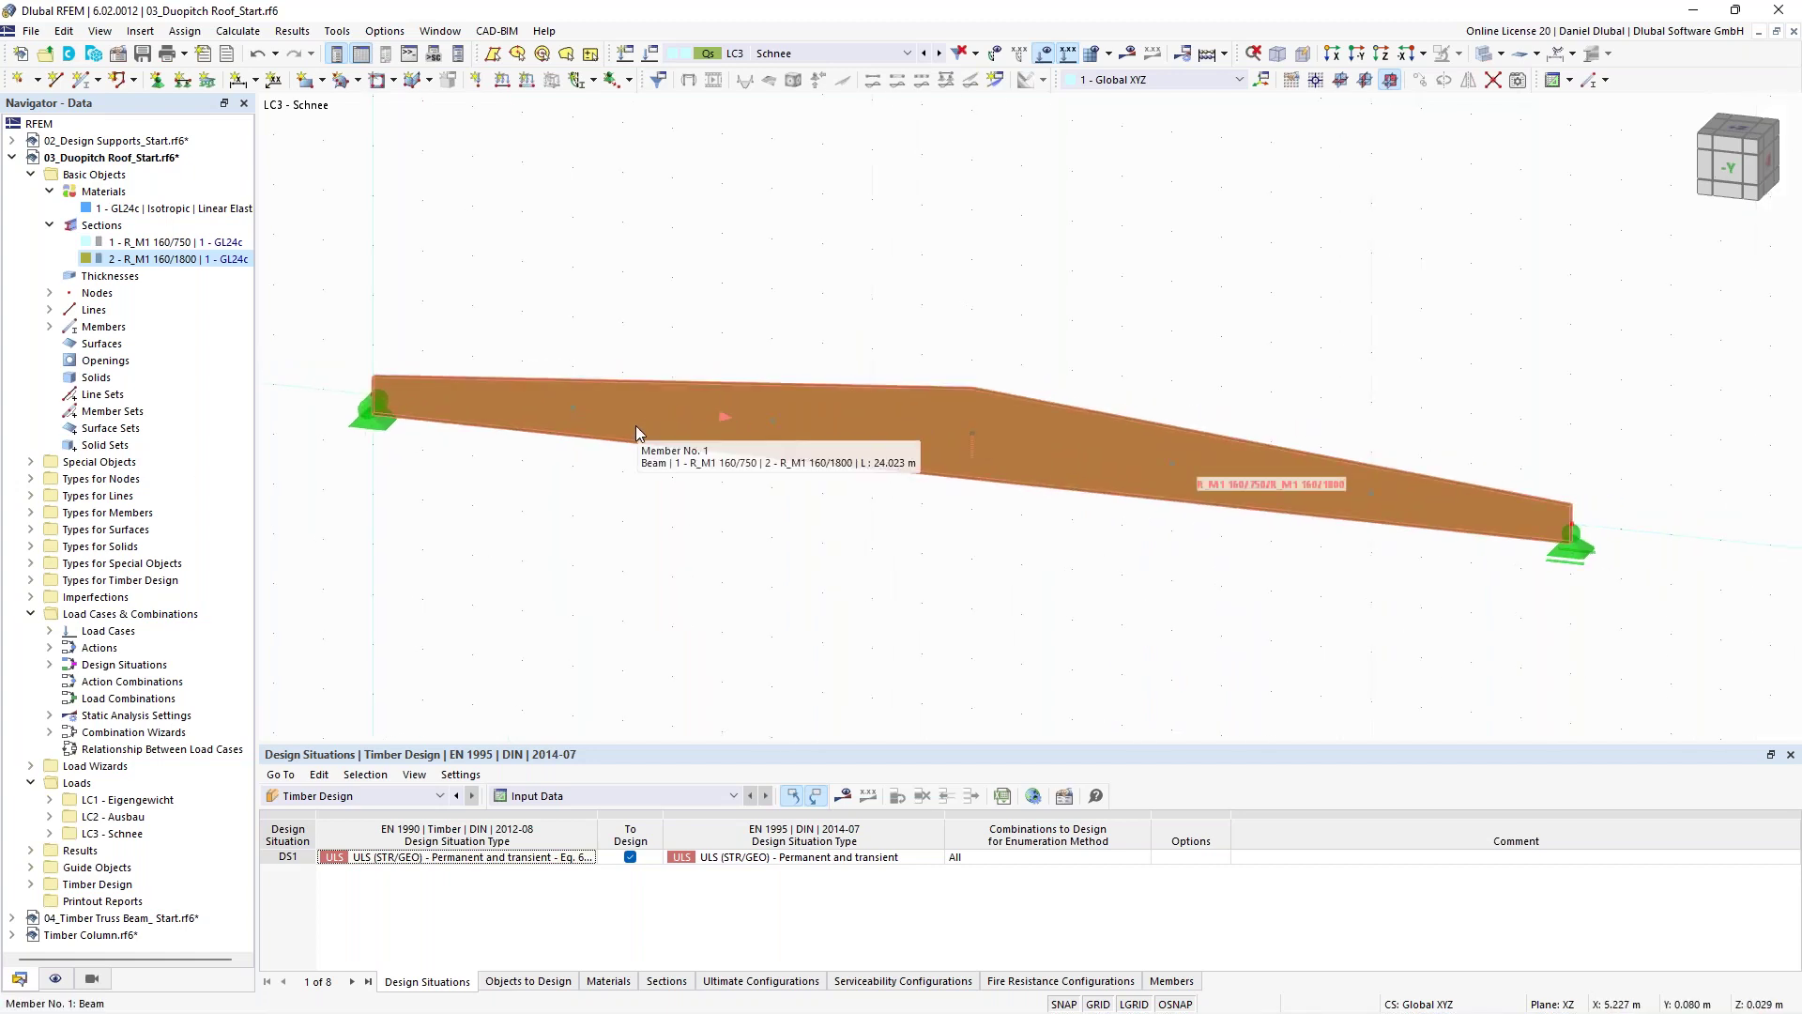
Create a new effective lengths definition for beam member 1 and import its intermediate nodes from the member in the model.
double_click(825, 416)
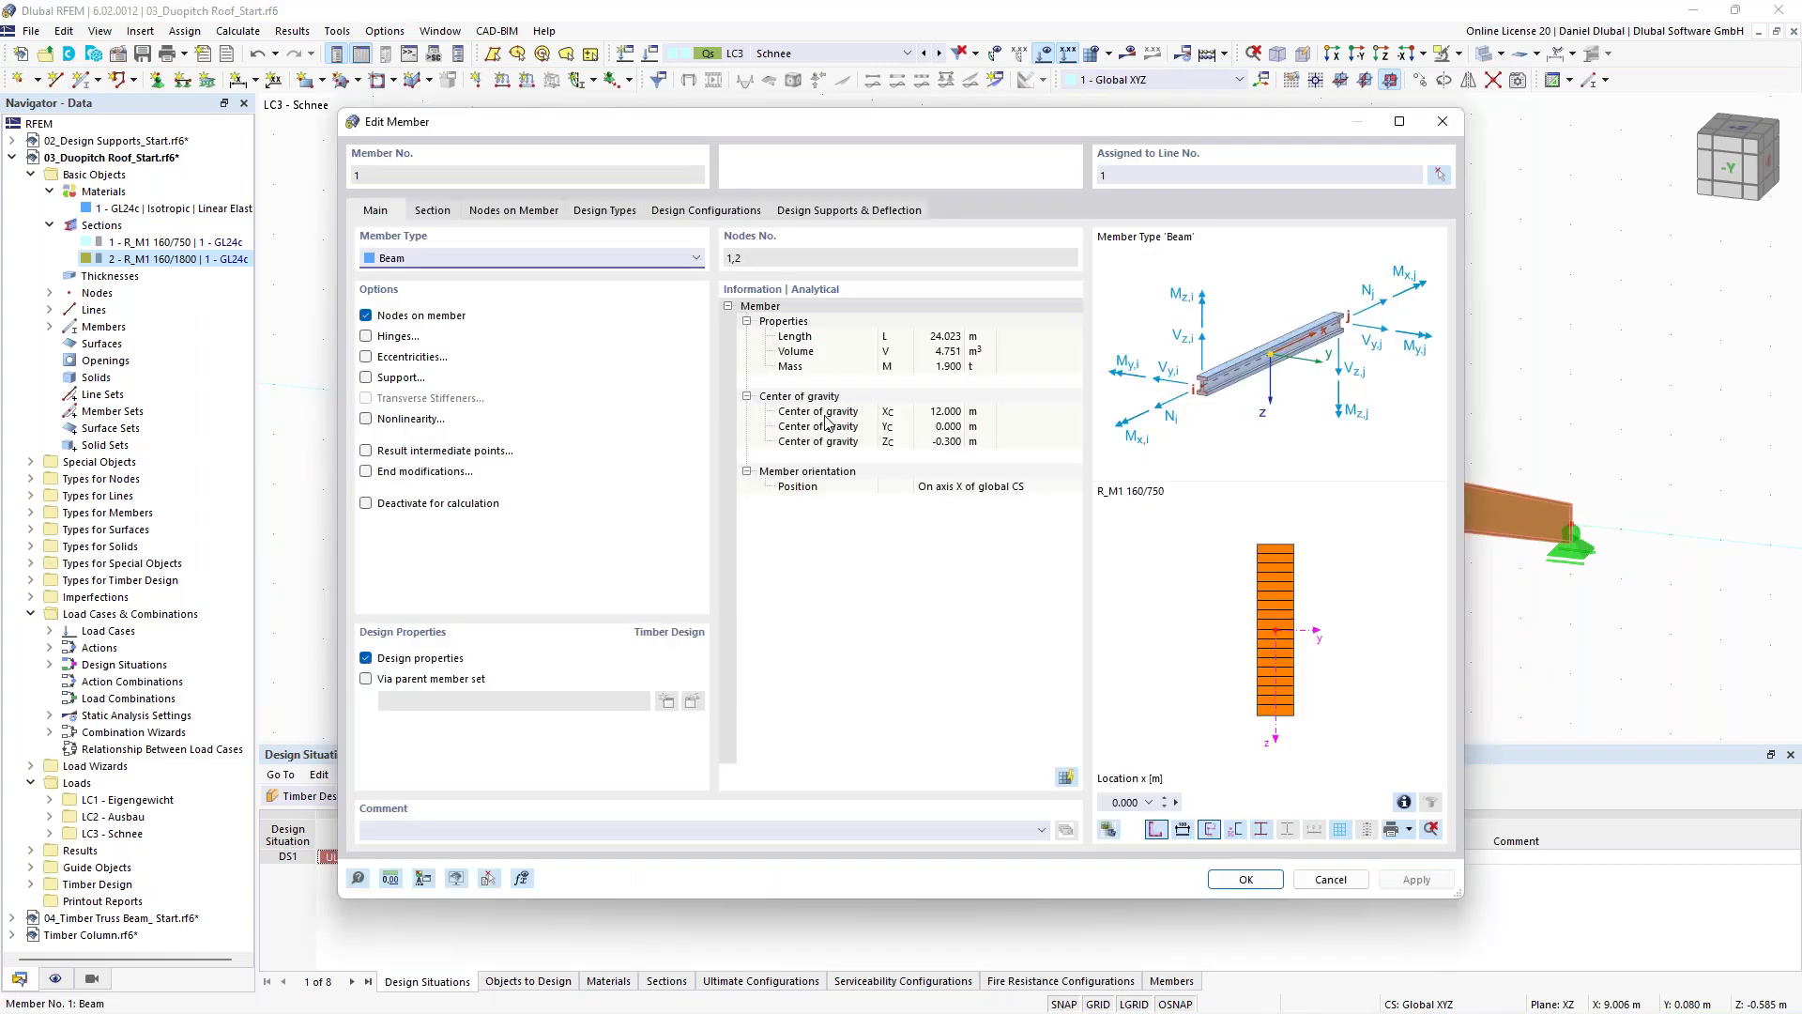
click(550, 213)
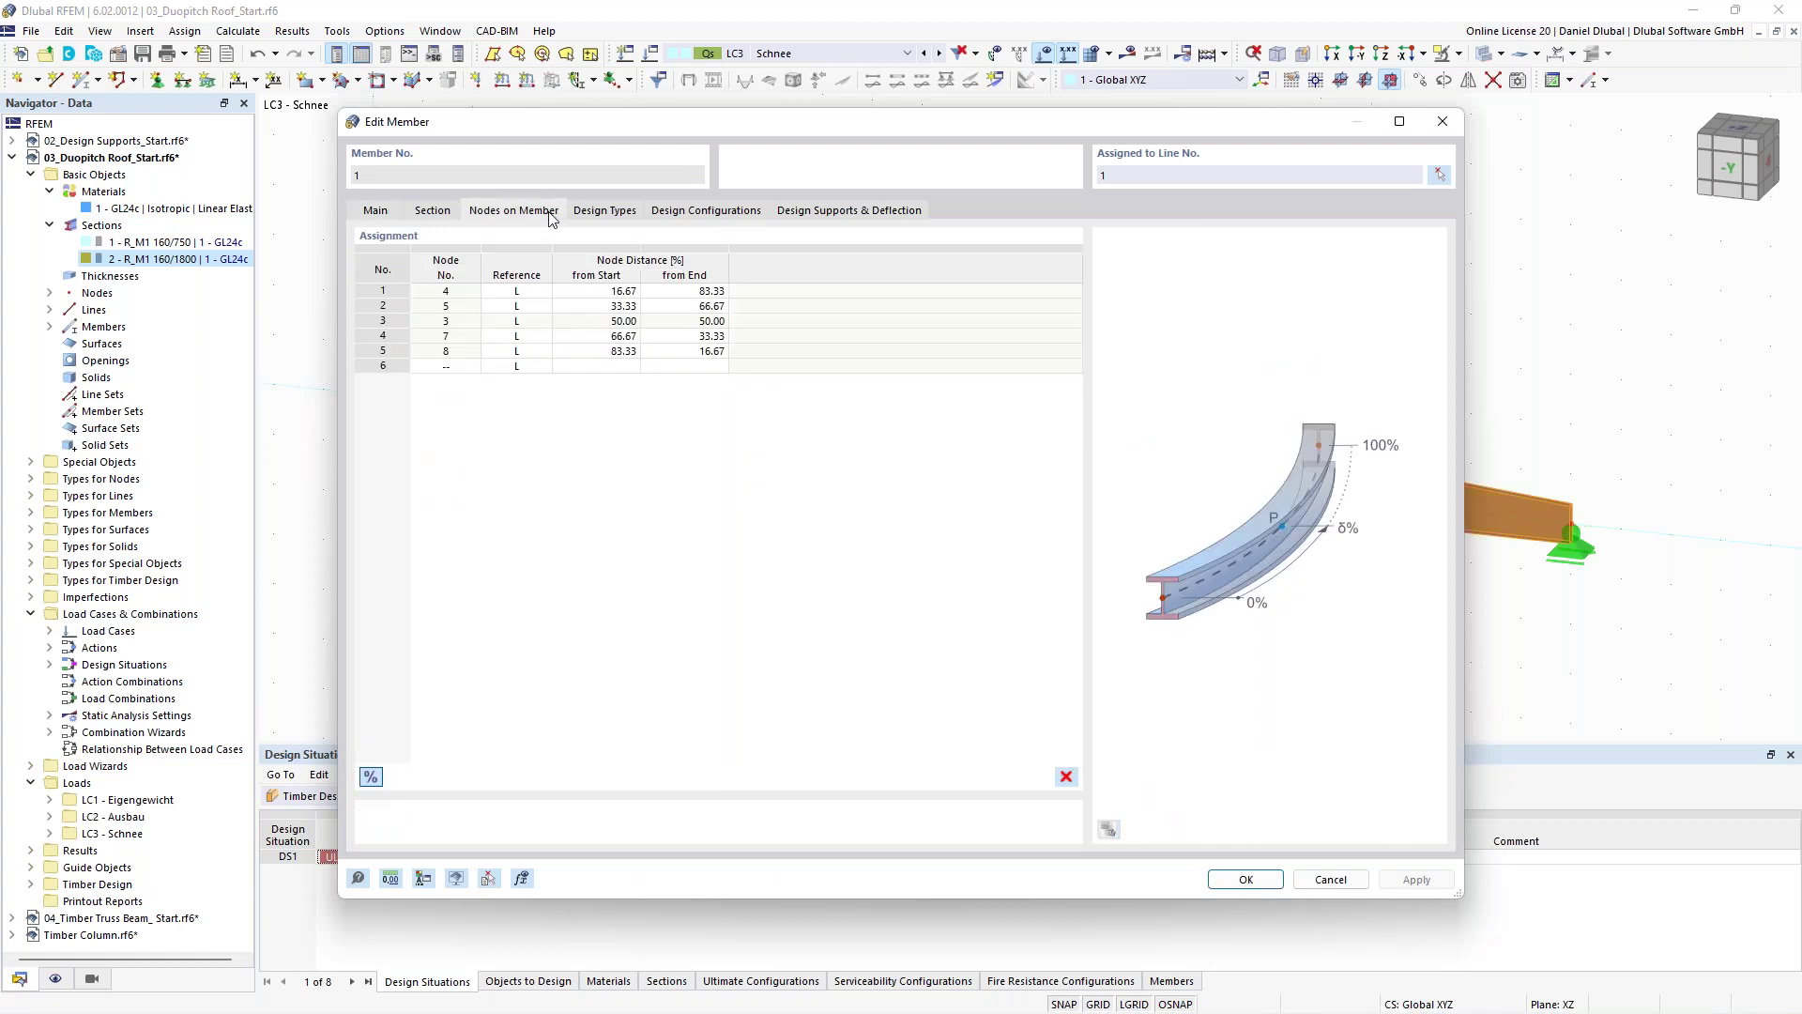
click(604, 212)
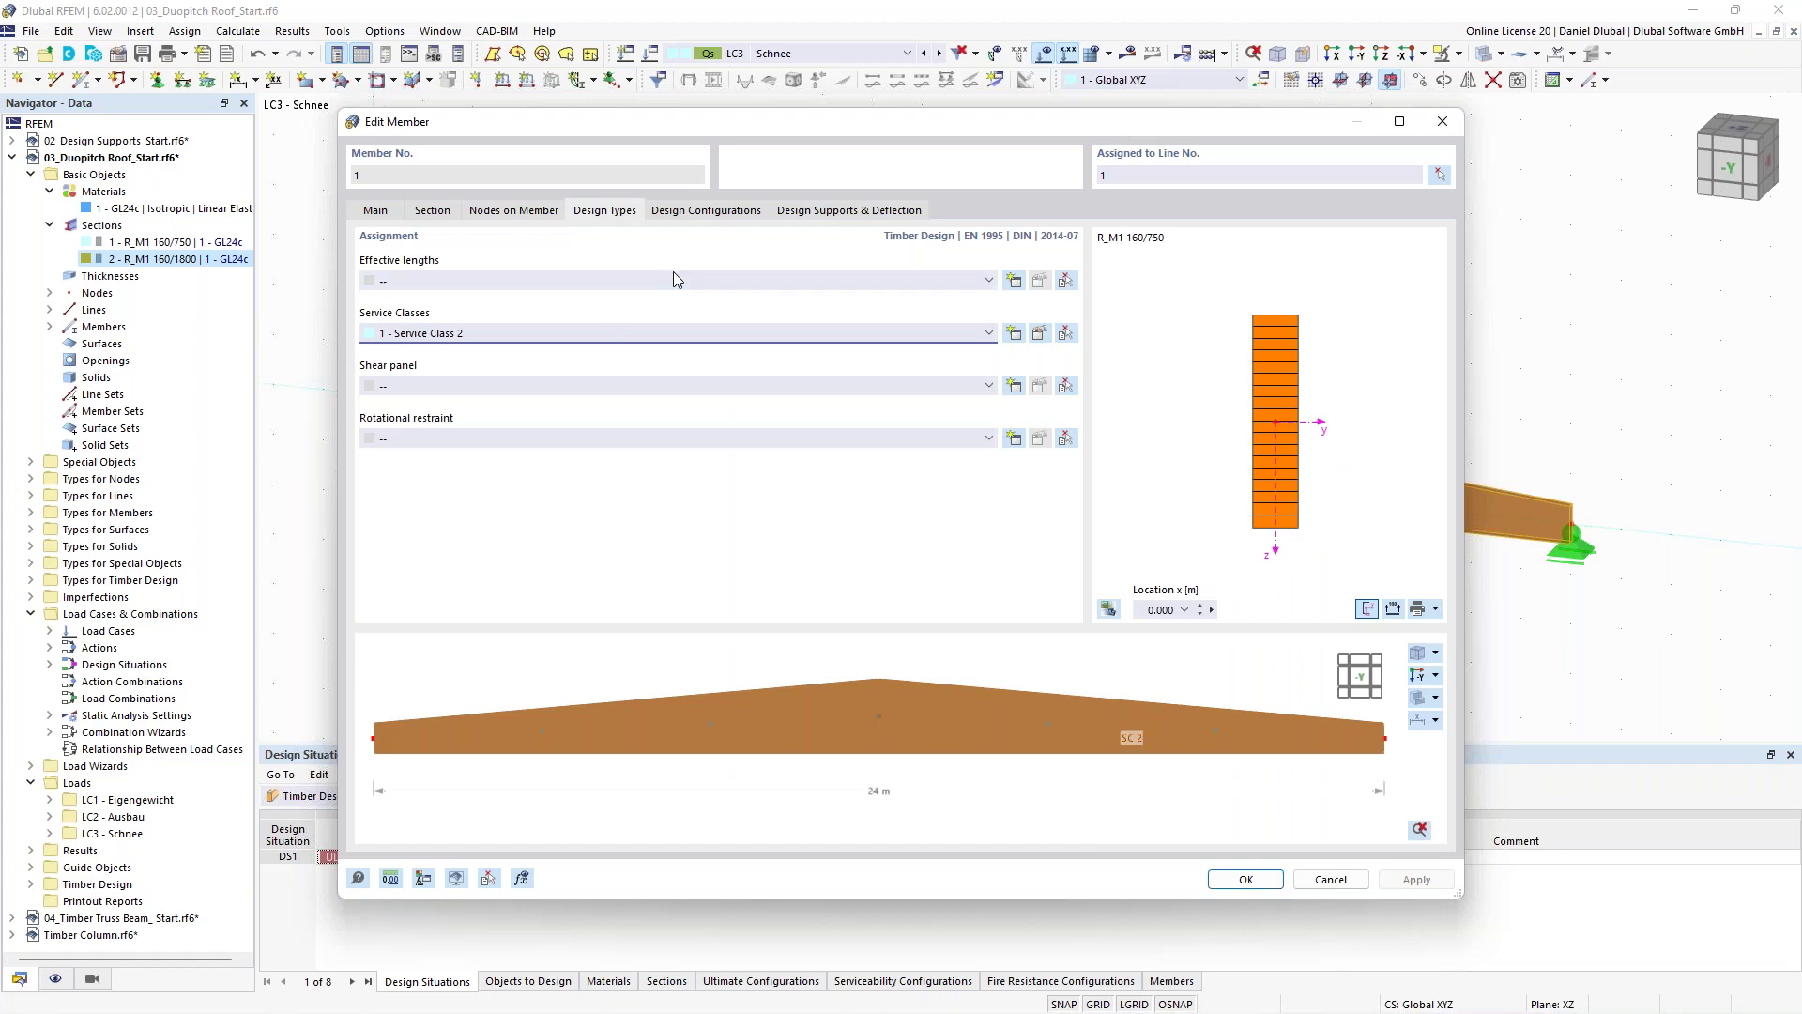
click(1013, 280)
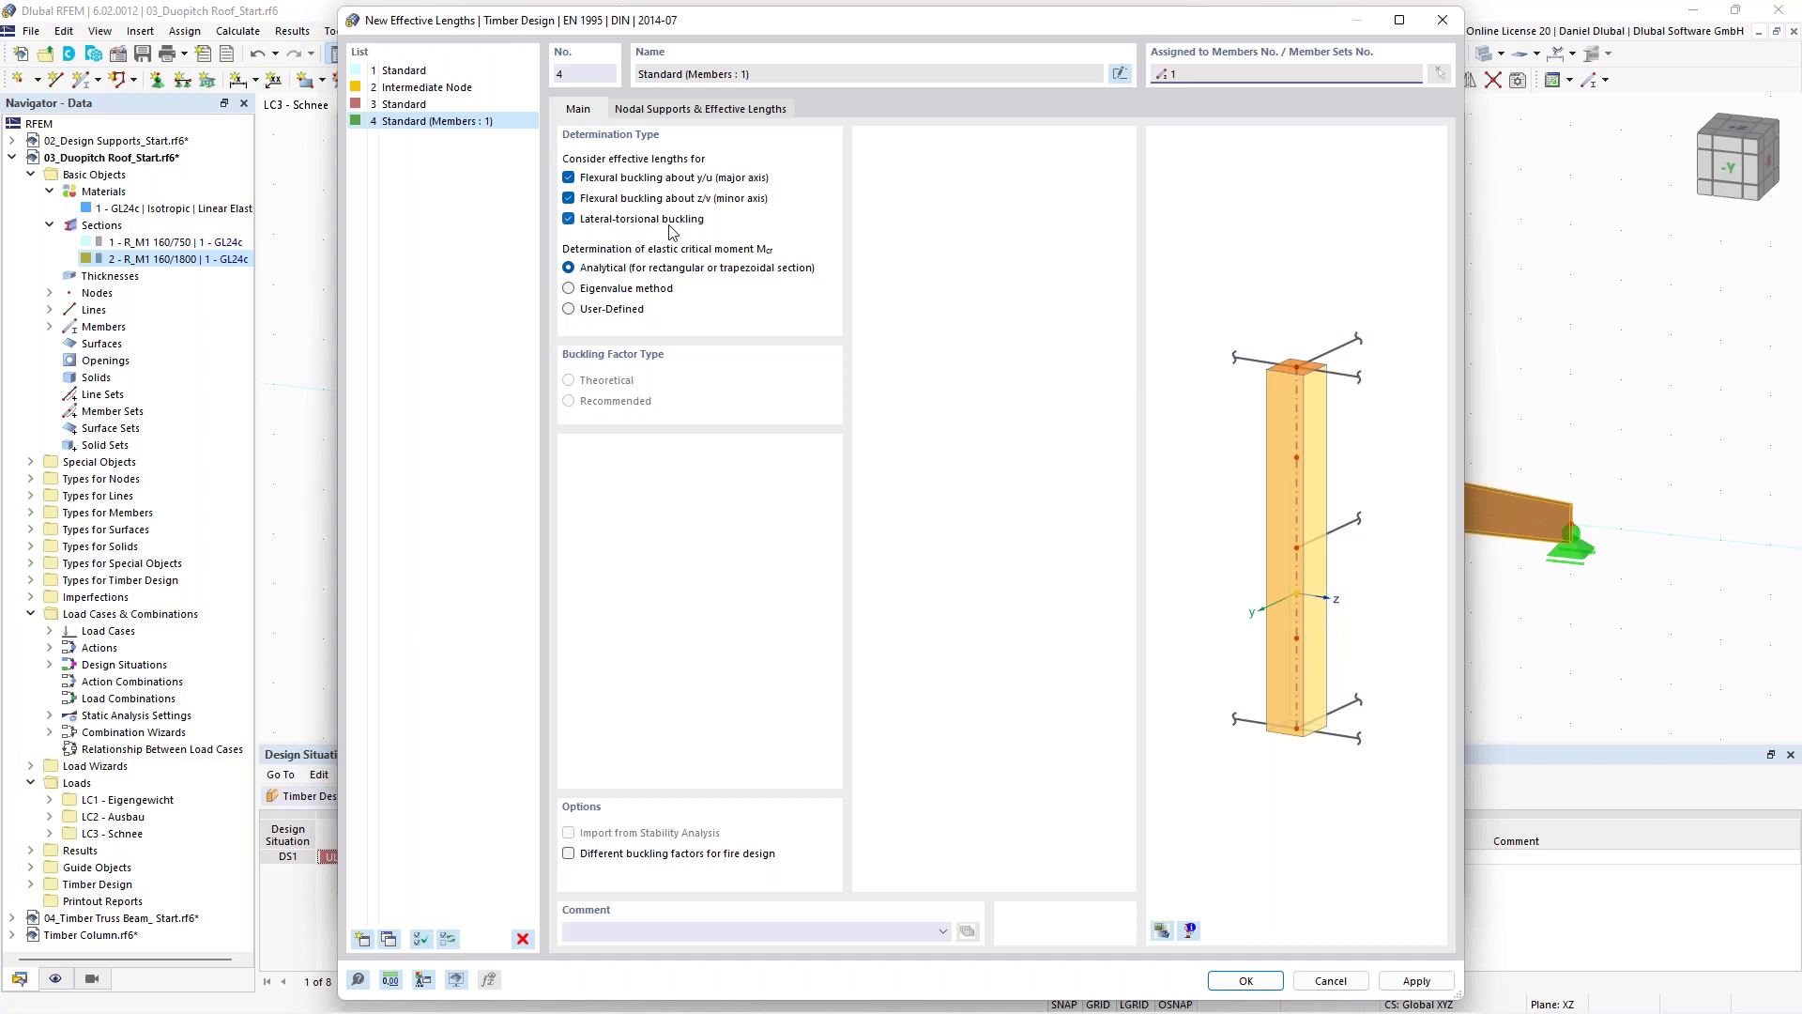
click(681, 111)
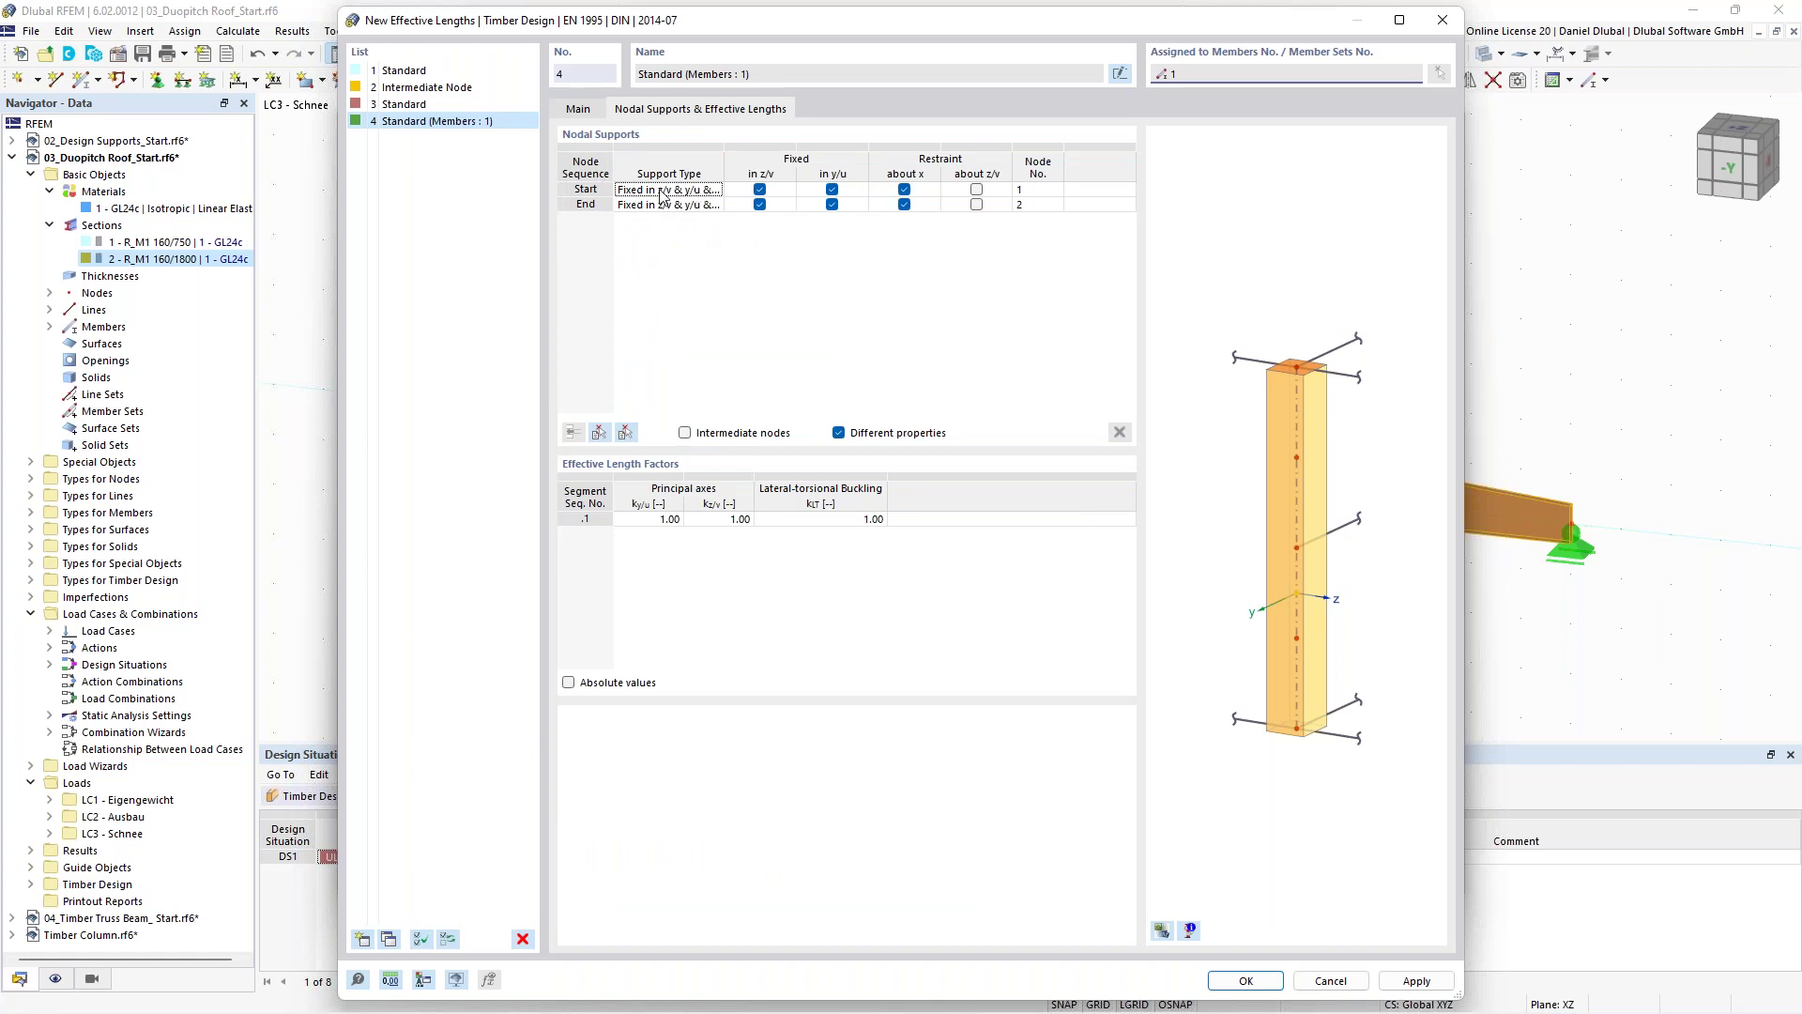
click(601, 434)
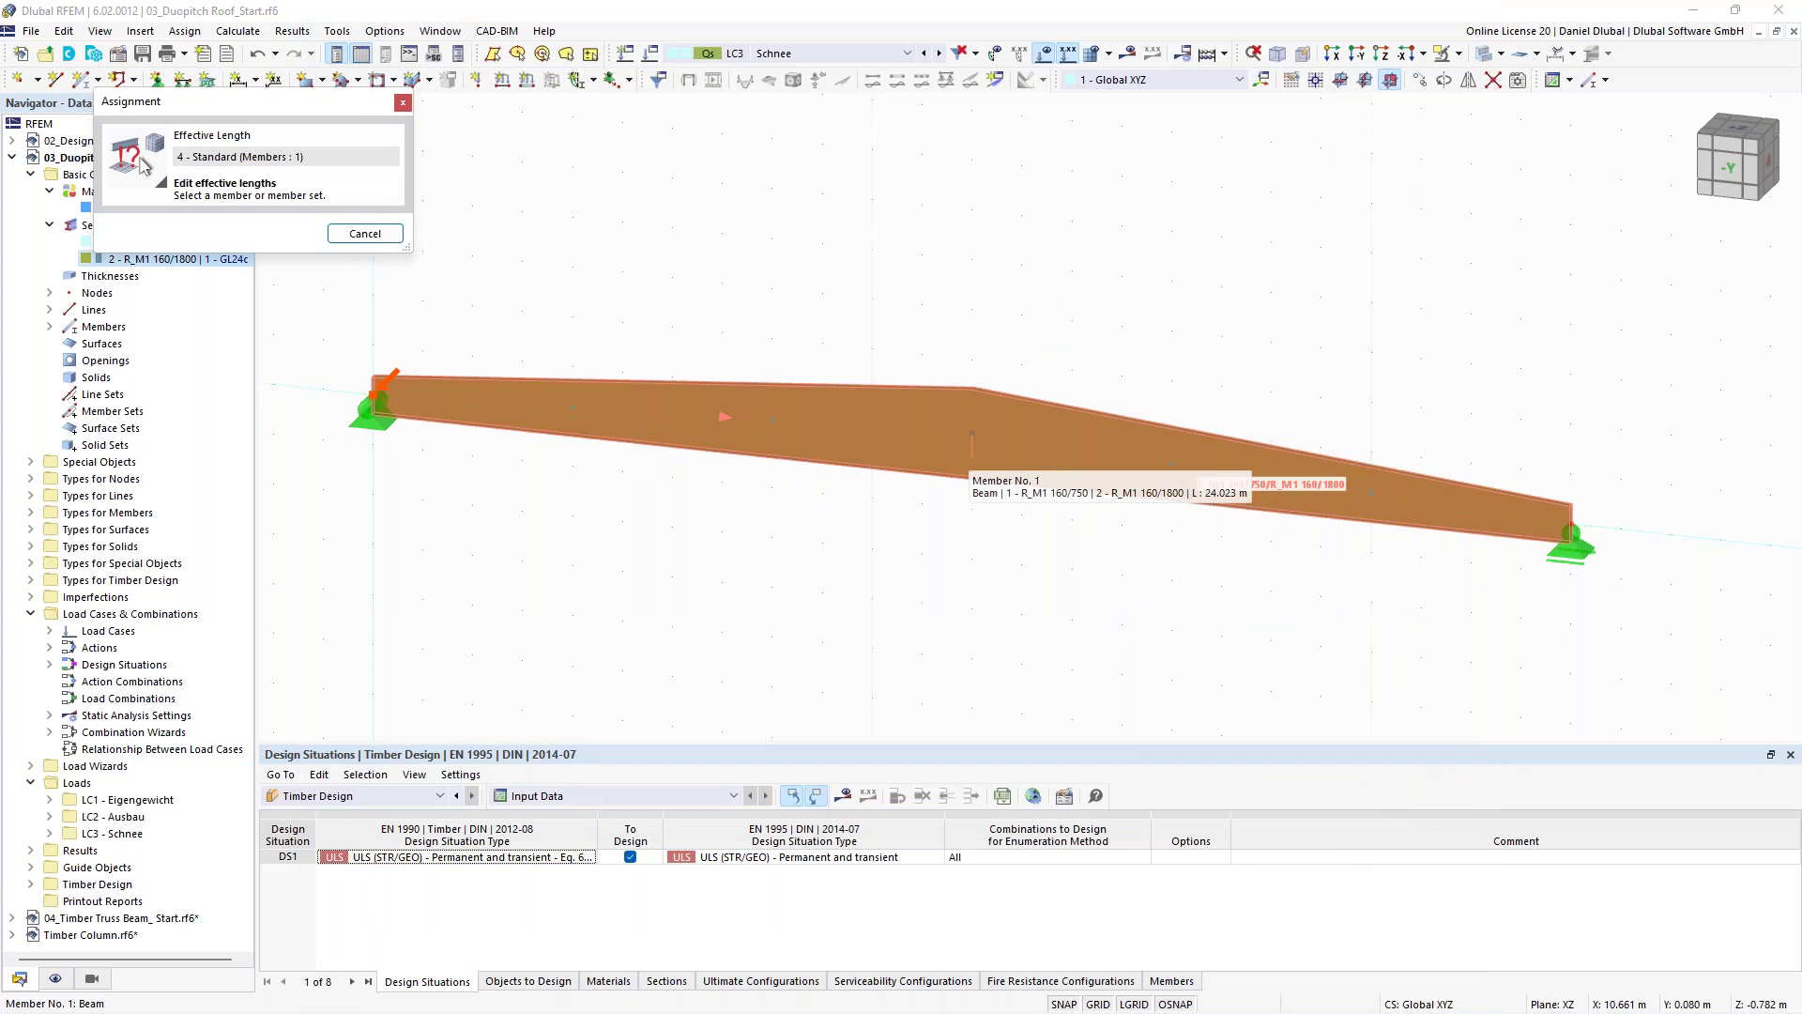
click(912, 441)
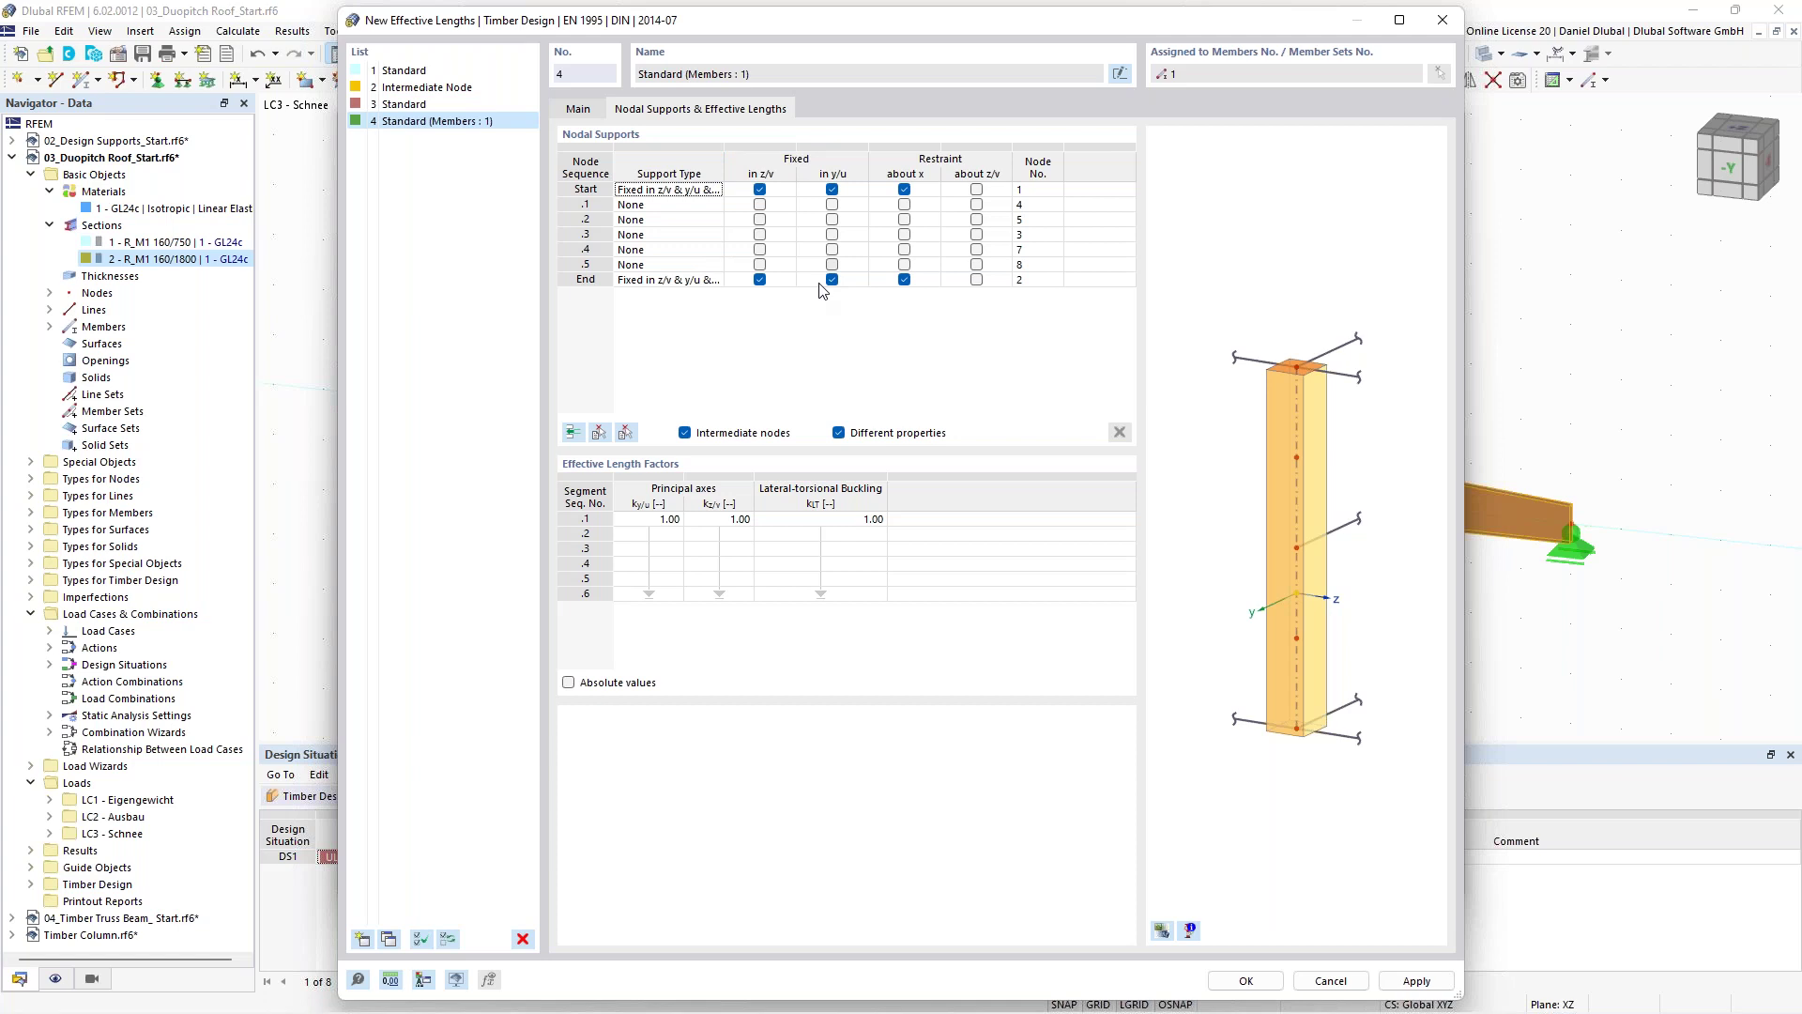
Fix the five intermediate nodal supports, .1 to .5, in the y/u direction.
click(831, 205)
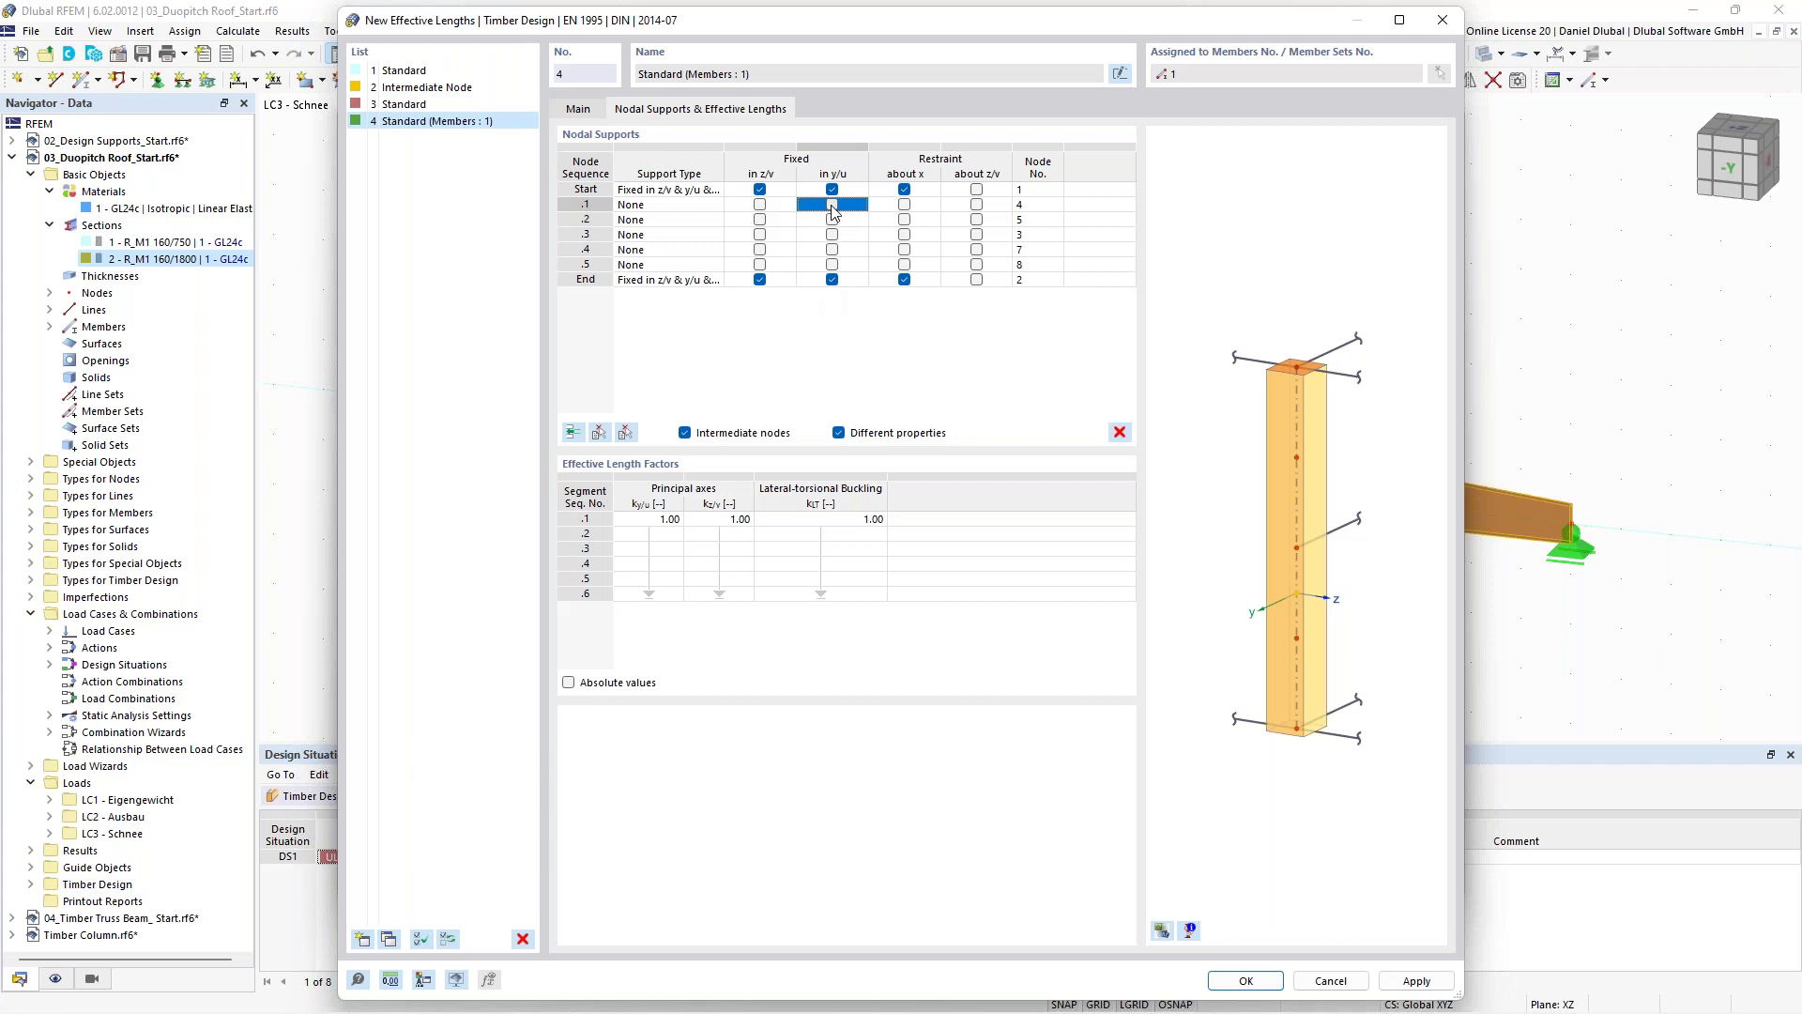
click(832, 204)
click(832, 220)
click(832, 220)
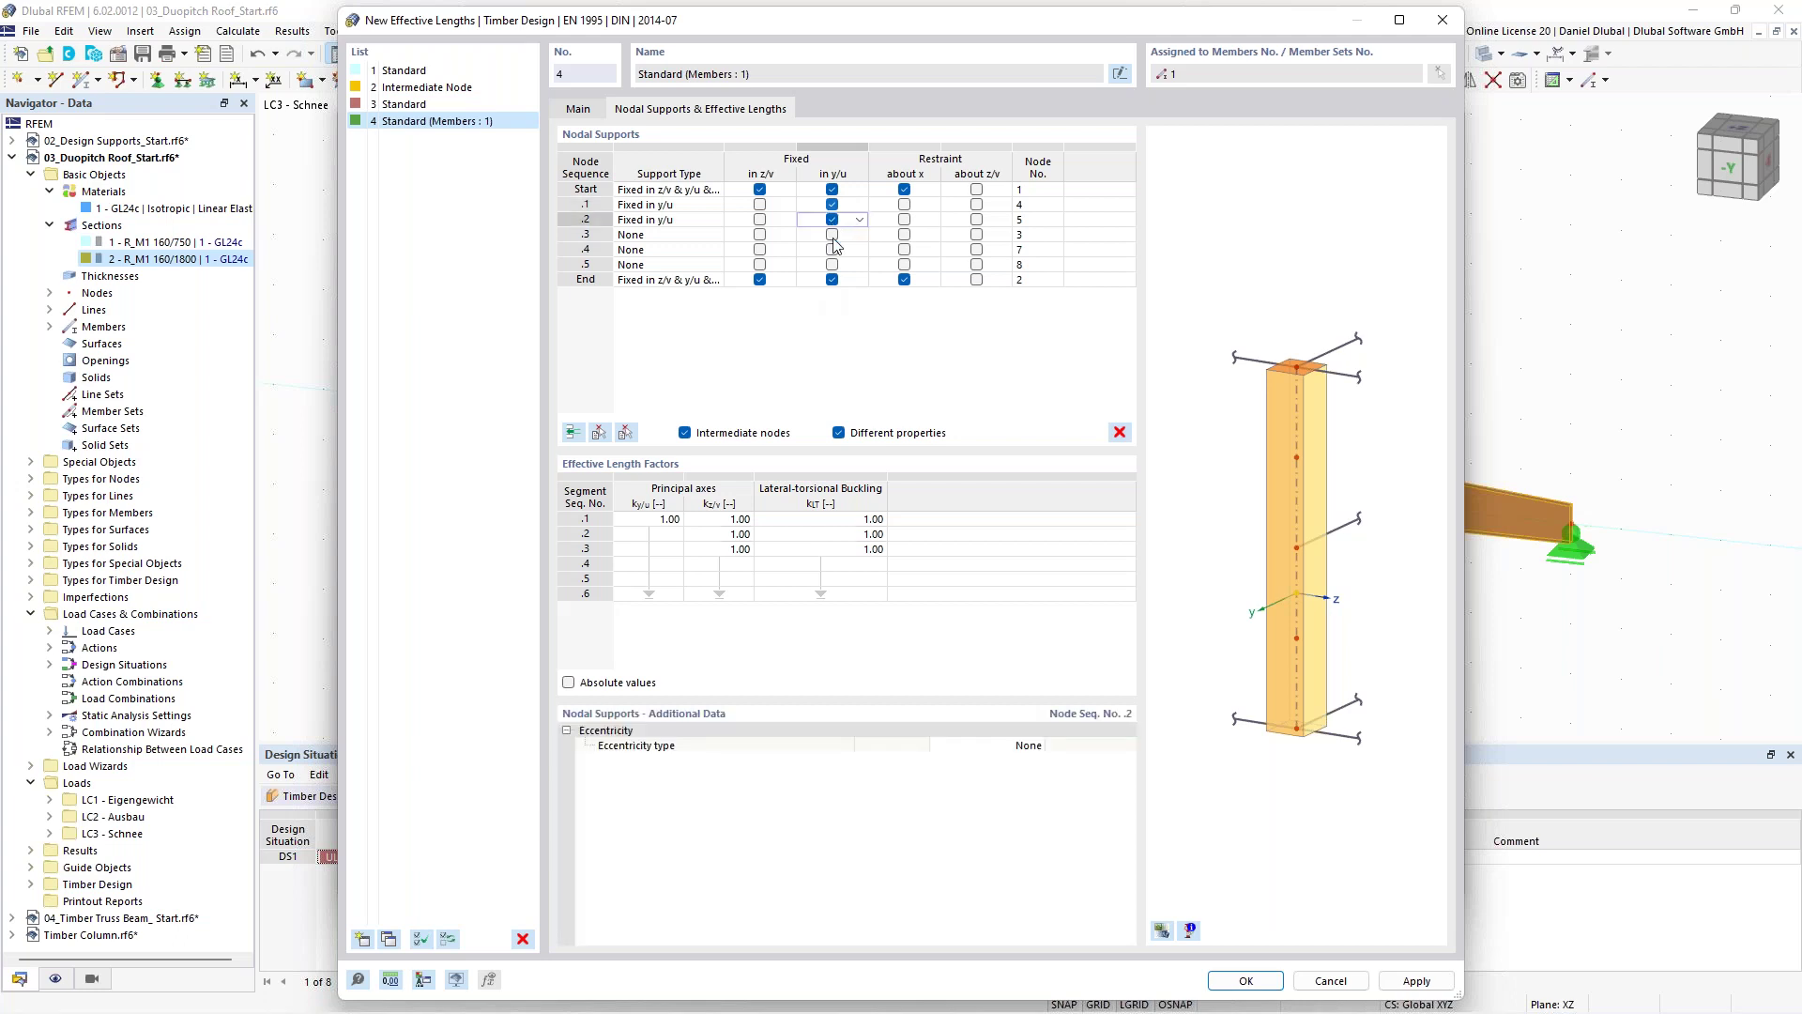
click(833, 235)
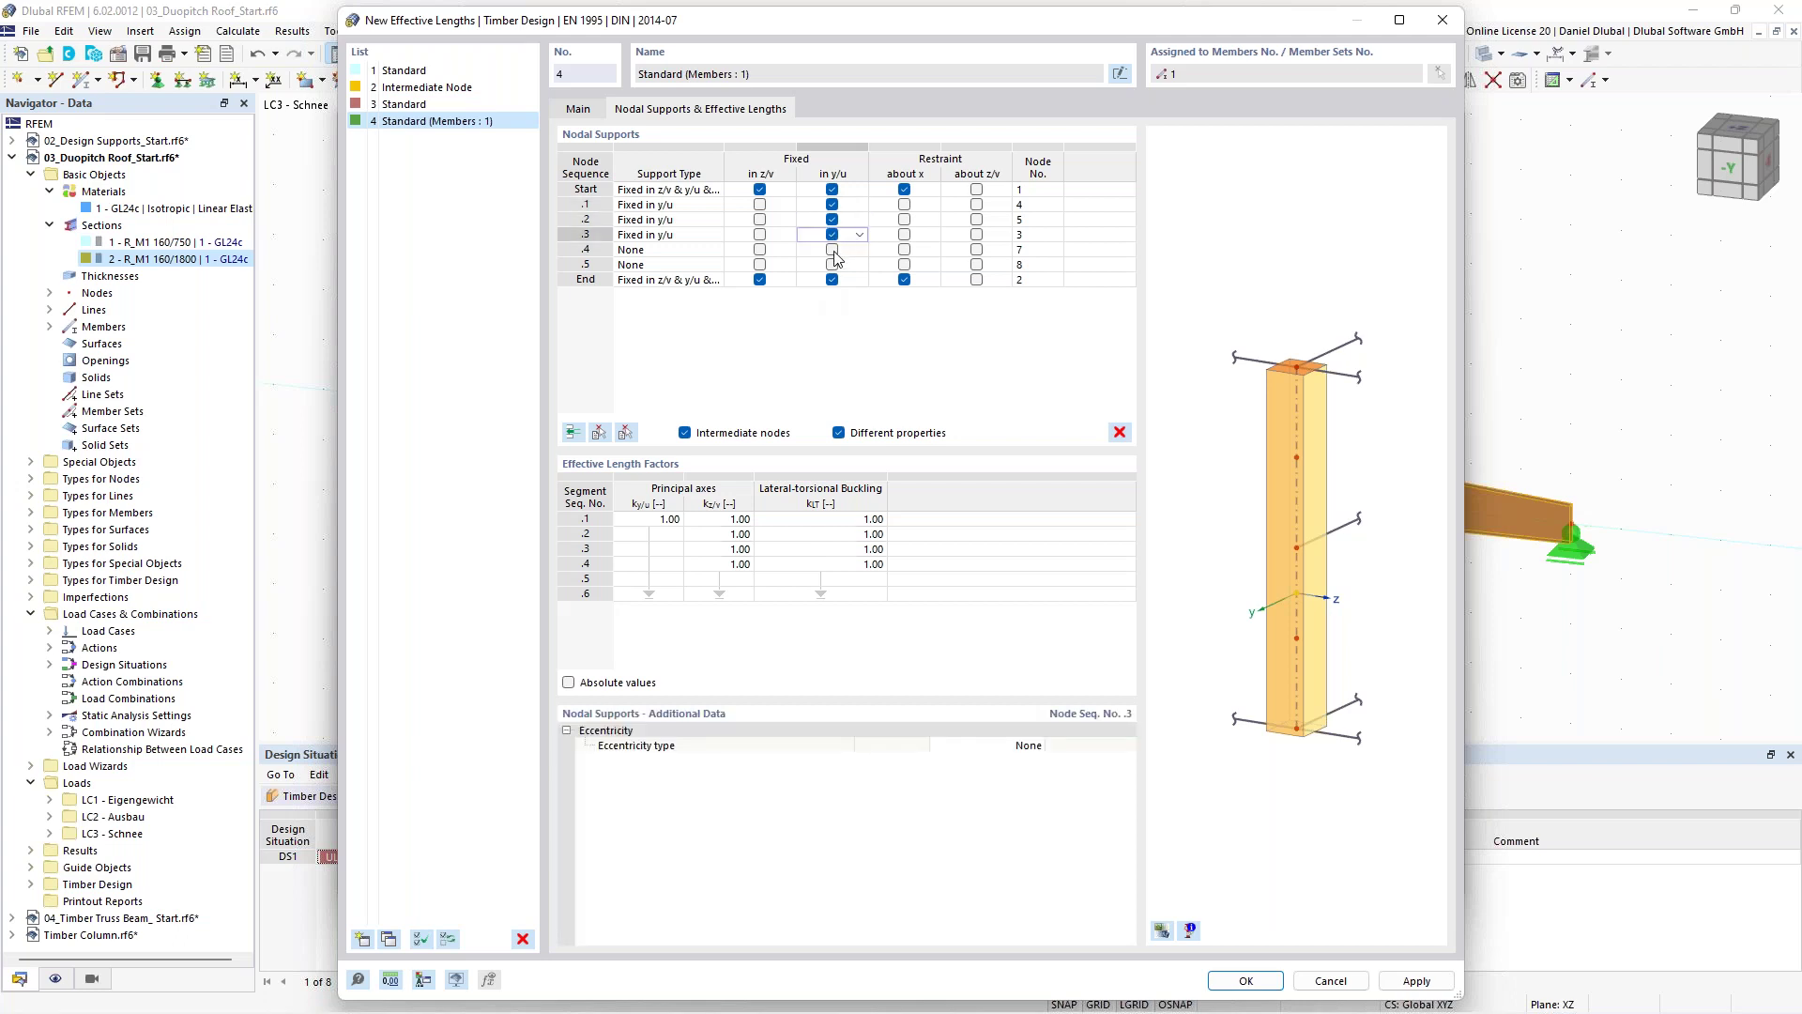
click(832, 249)
click(831, 264)
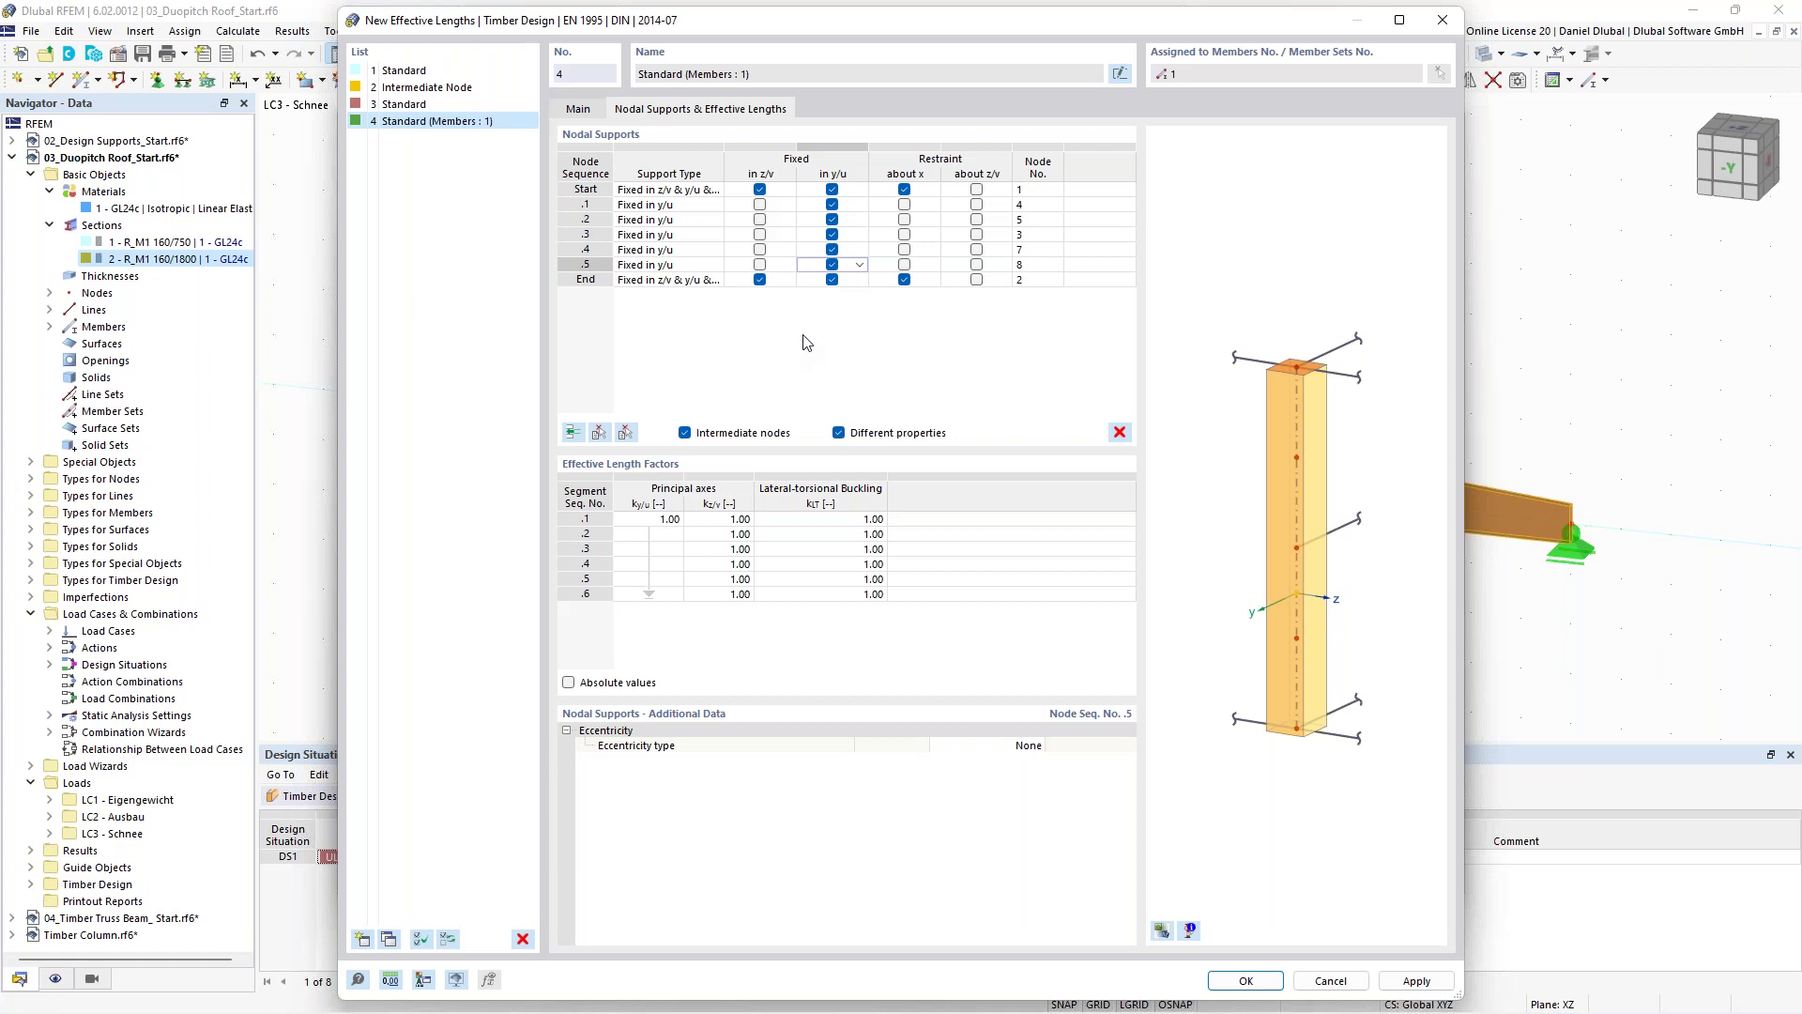
Display the beam model in the effective lengths preview and examine the intermediate lateral supports along it.
click(1164, 931)
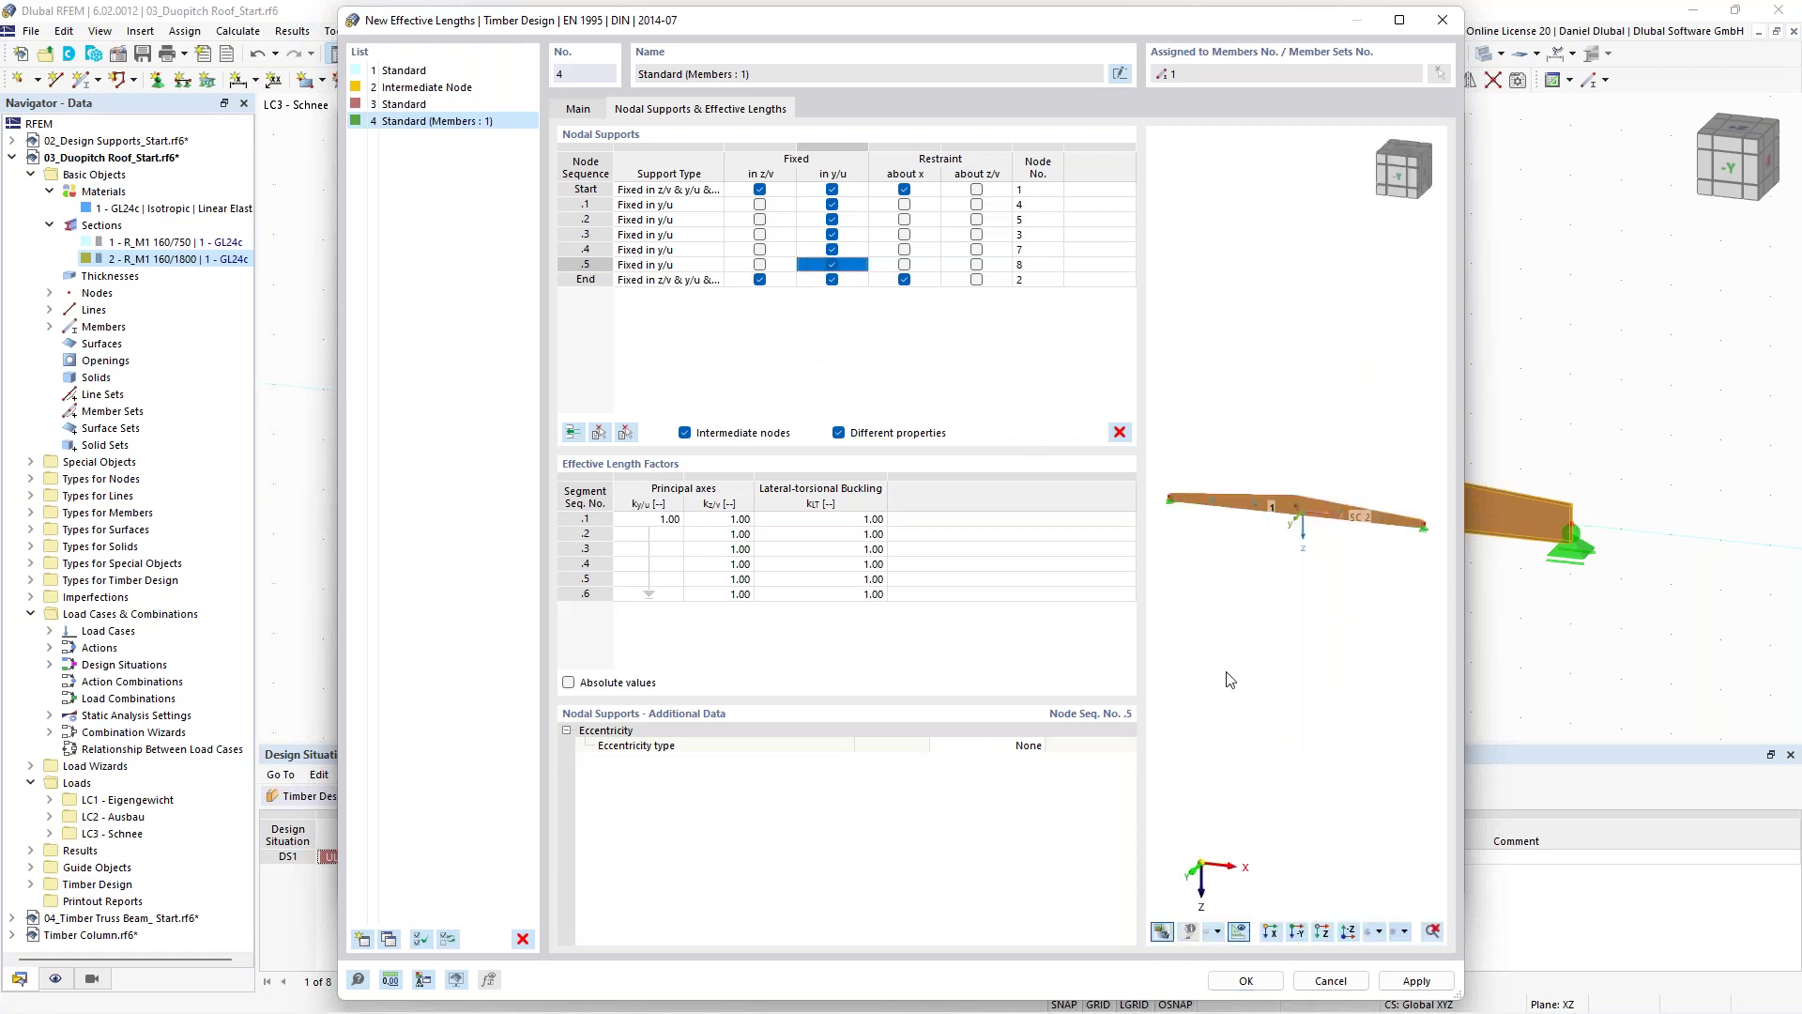
scroll(1303, 505, up, 4)
middle_drag(1364, 451, 1214, 422)
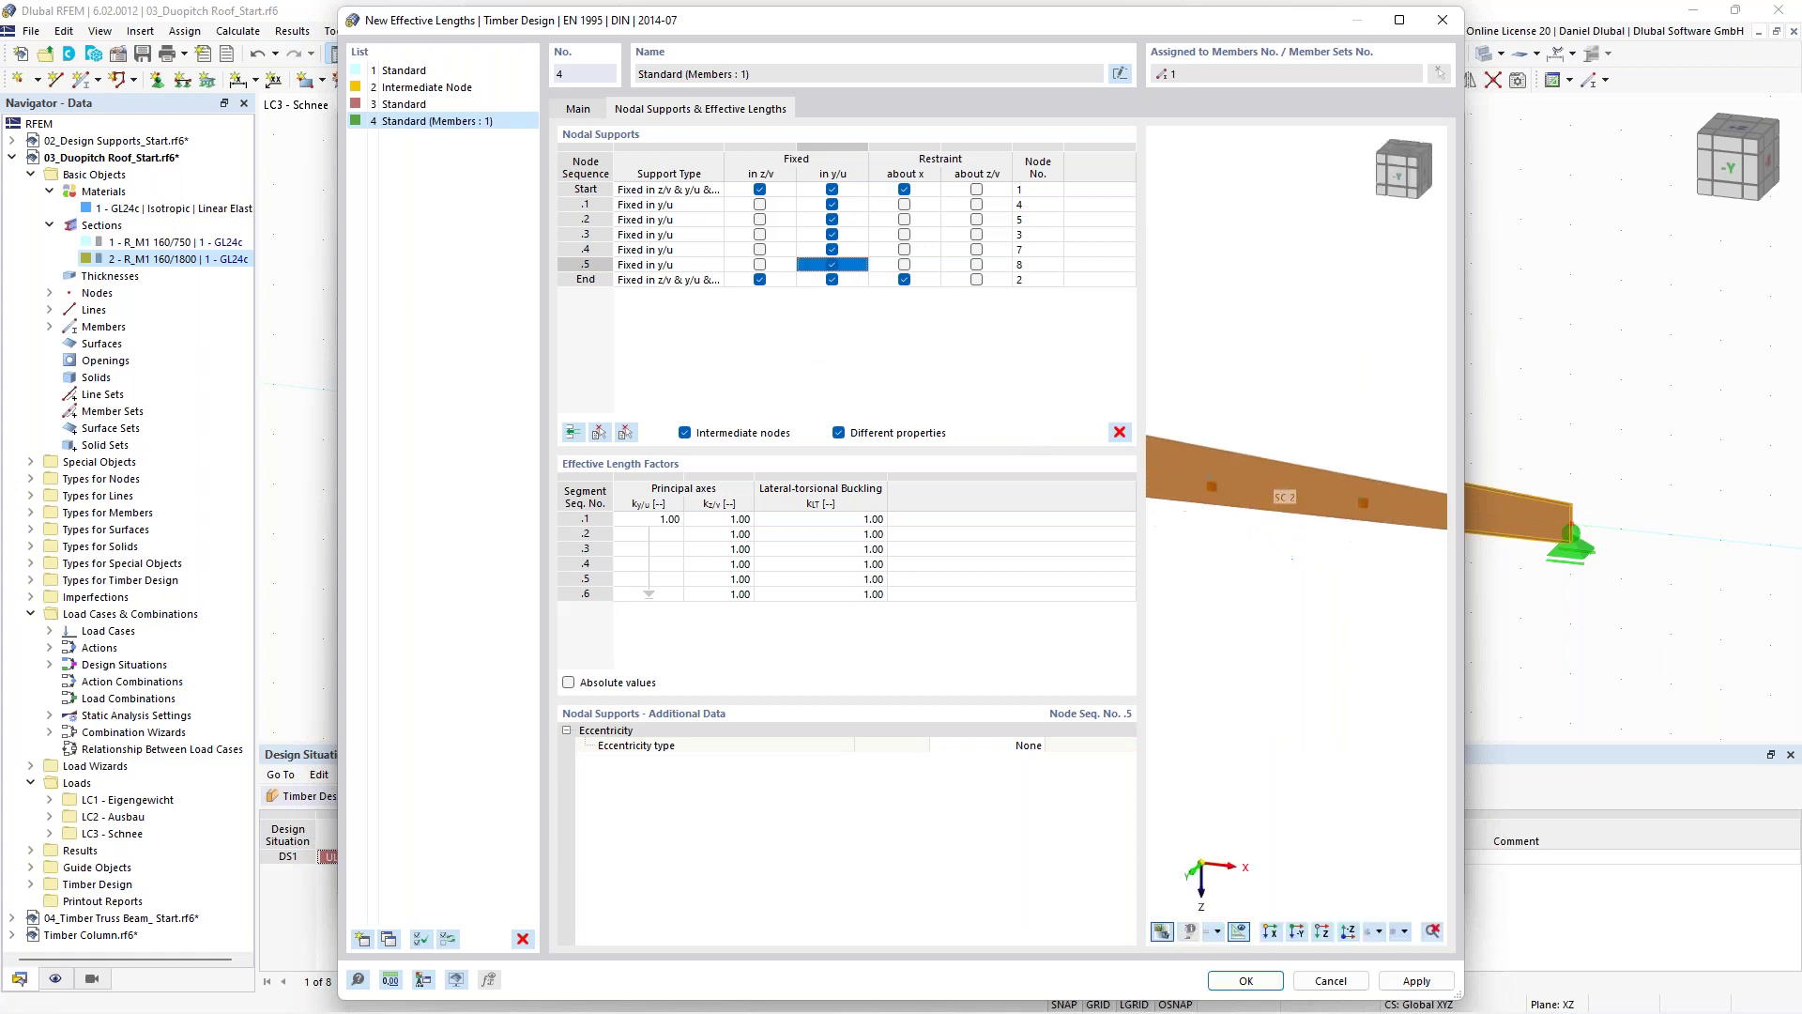
scroll(1345, 459, down, 1)
middle_drag(1370, 463, 1322, 423)
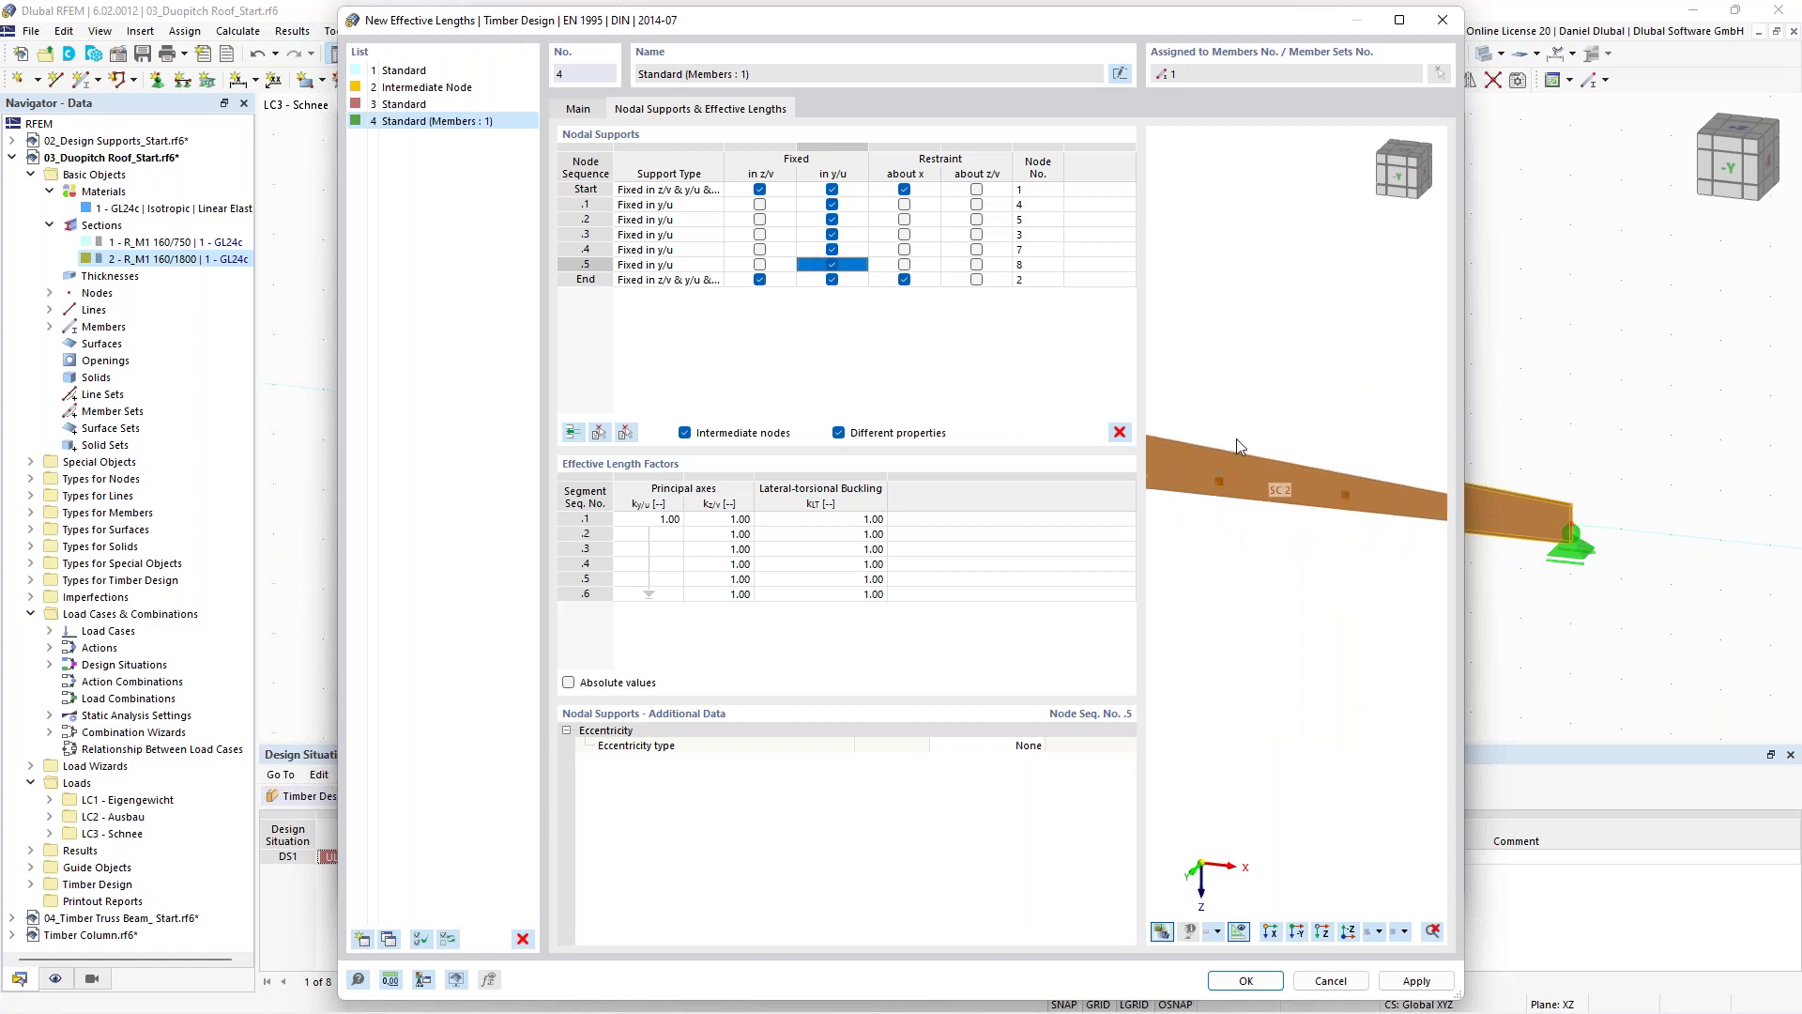
scroll(1249, 412, down, 1)
middle_drag(1244, 388, 1375, 405)
mouse_move(1210, 413)
middle_down()
mouse_move(1372, 399)
mouse_move(1200, 397)
middle_up()
scroll(1332, 454, up, 2)
scroll(1369, 407, down, 2)
scroll(1405, 413, down, 1)
middle_drag(1331, 402, 1231, 402)
scroll(1353, 471, up, 4)
scroll(1376, 436, down, 1)
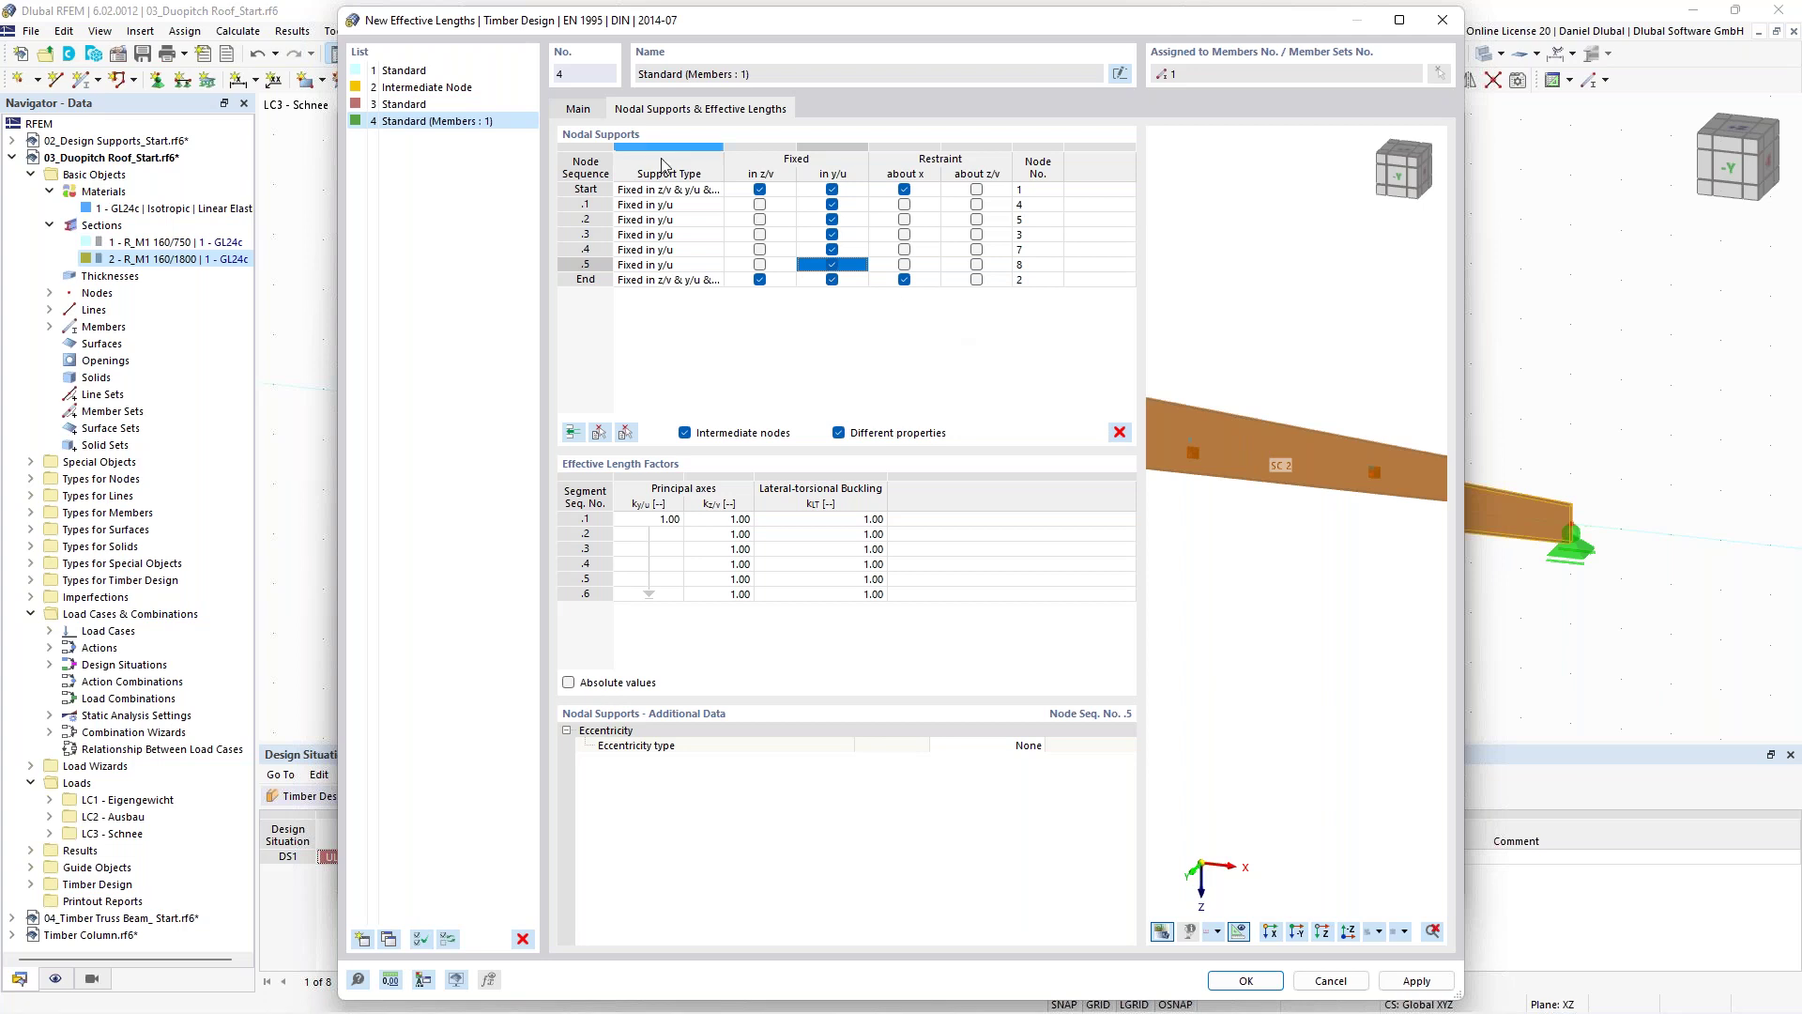
Check the buckling determination settings and nodal supports, and accept the effective lengths and the edited member.
click(587, 113)
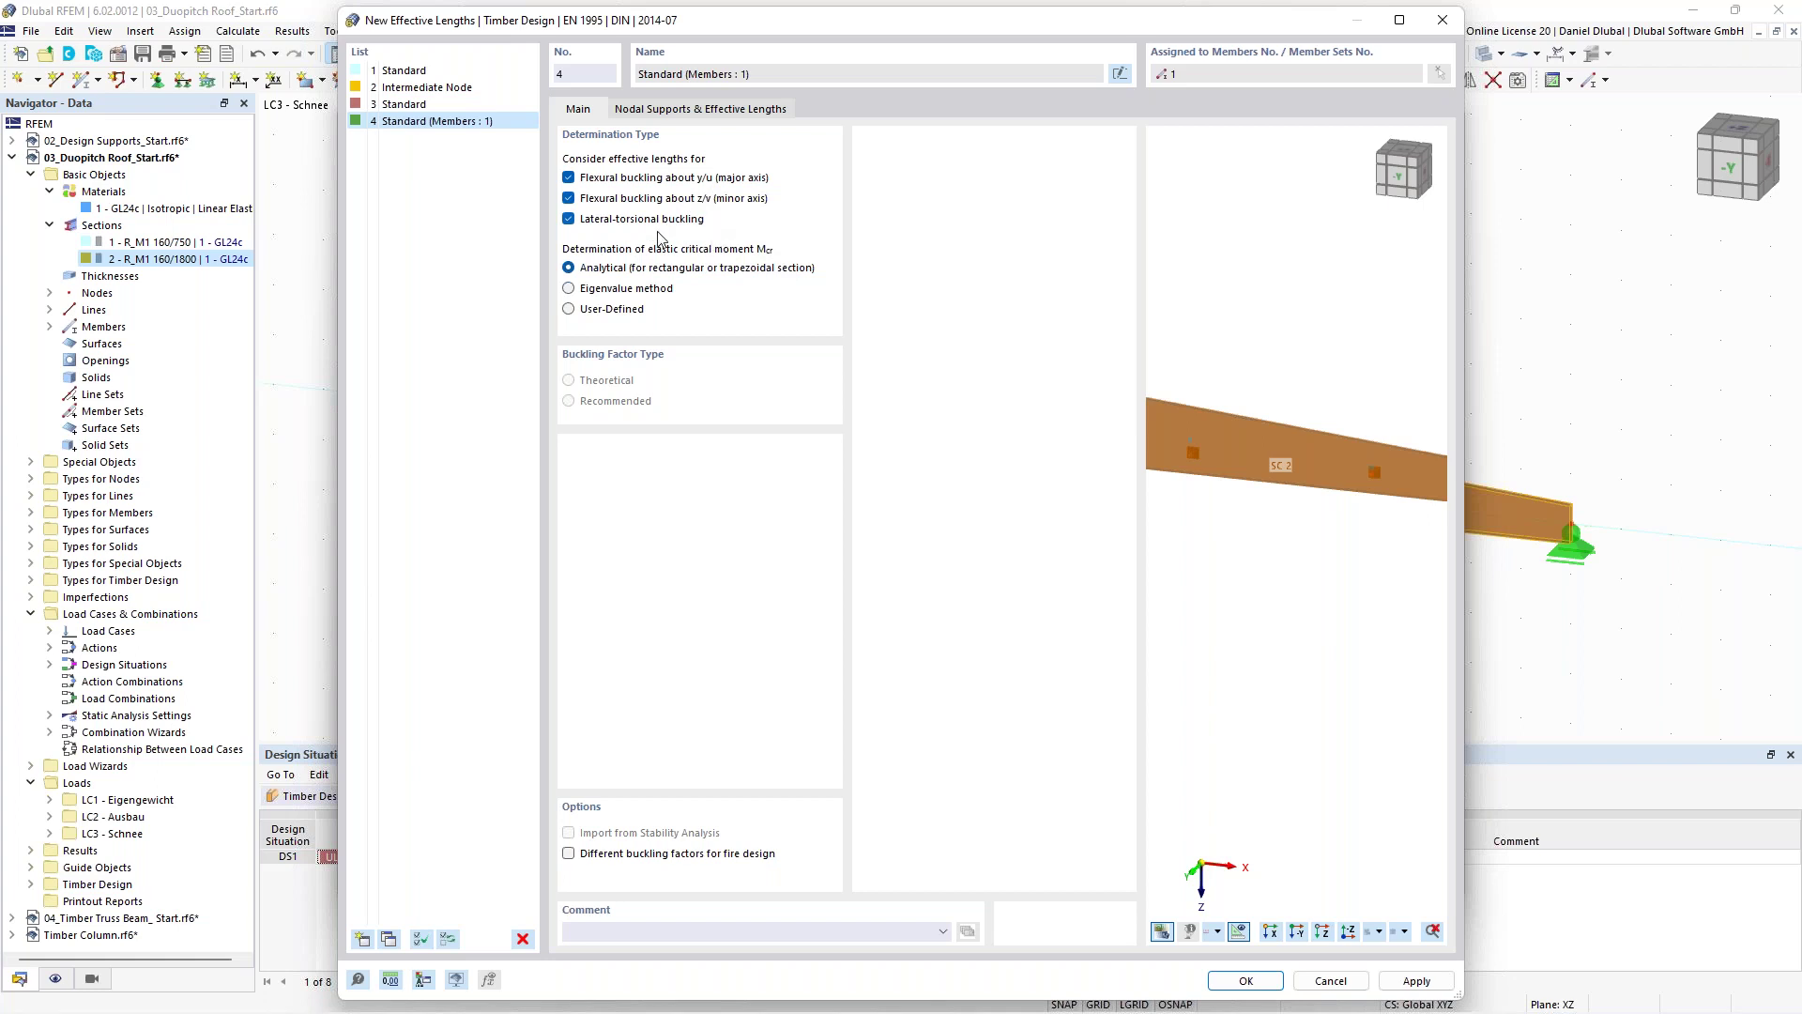
click(702, 110)
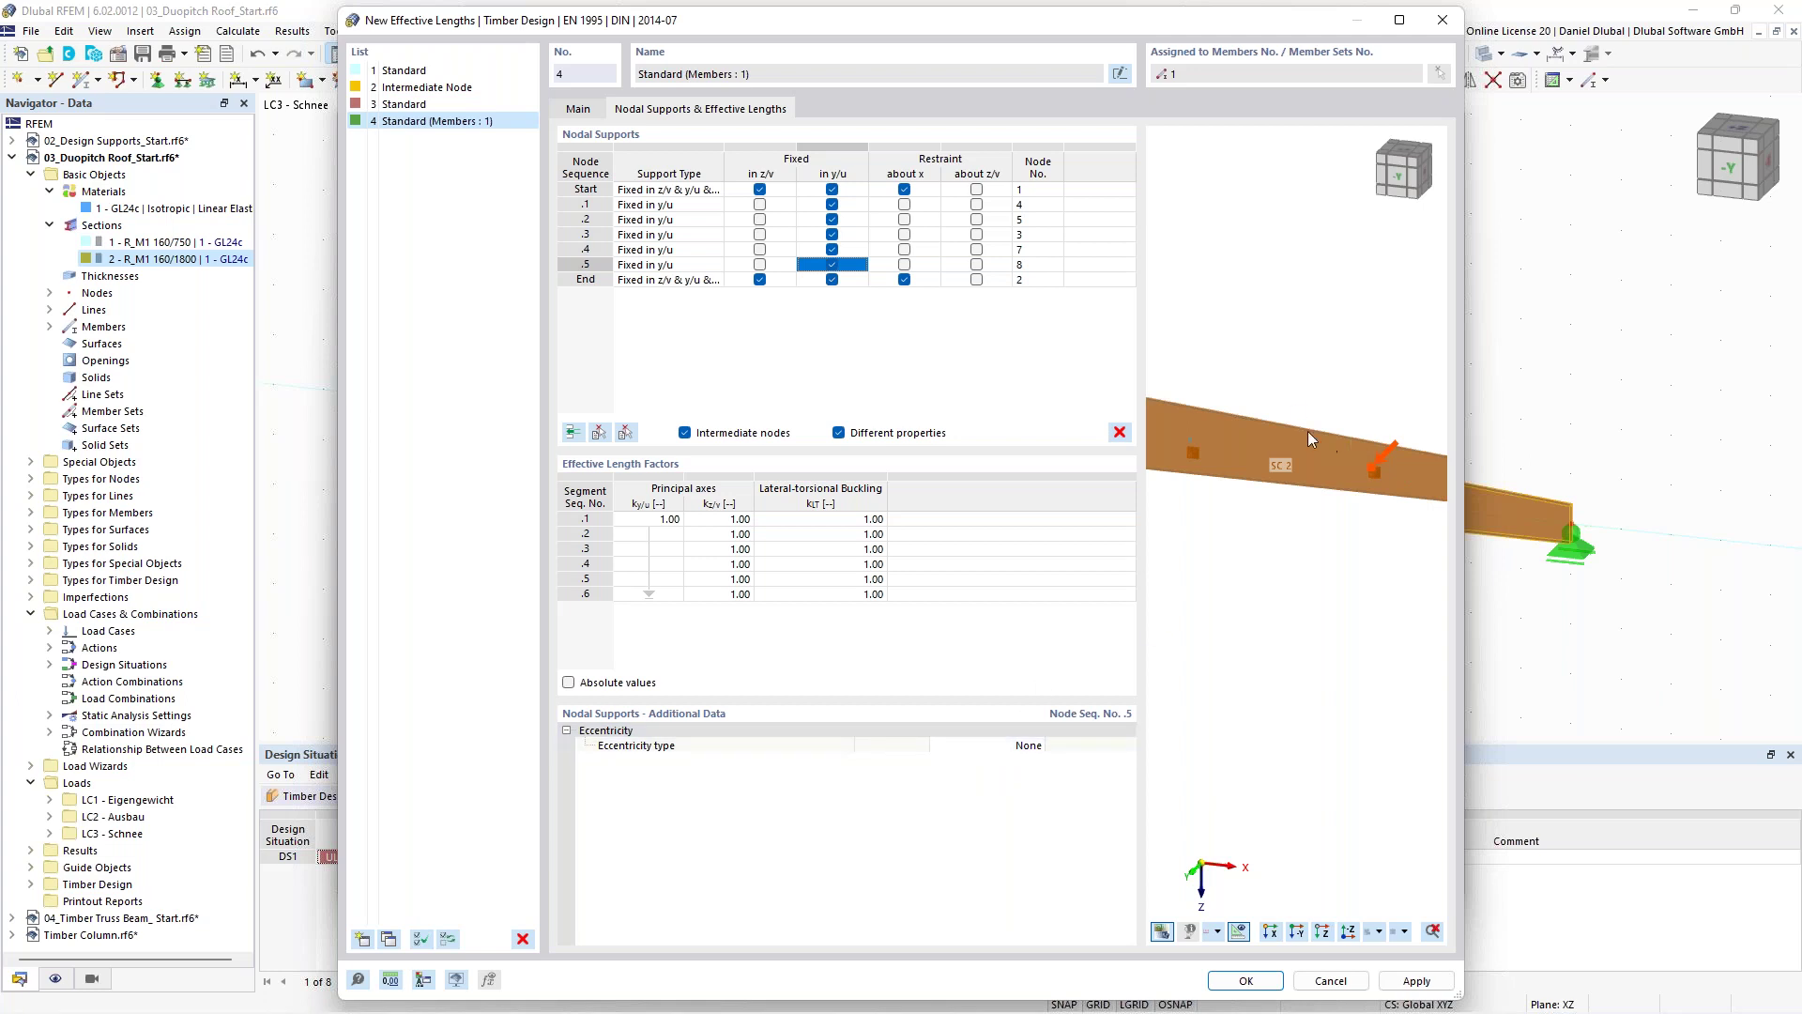
scroll(1327, 435, down, 2)
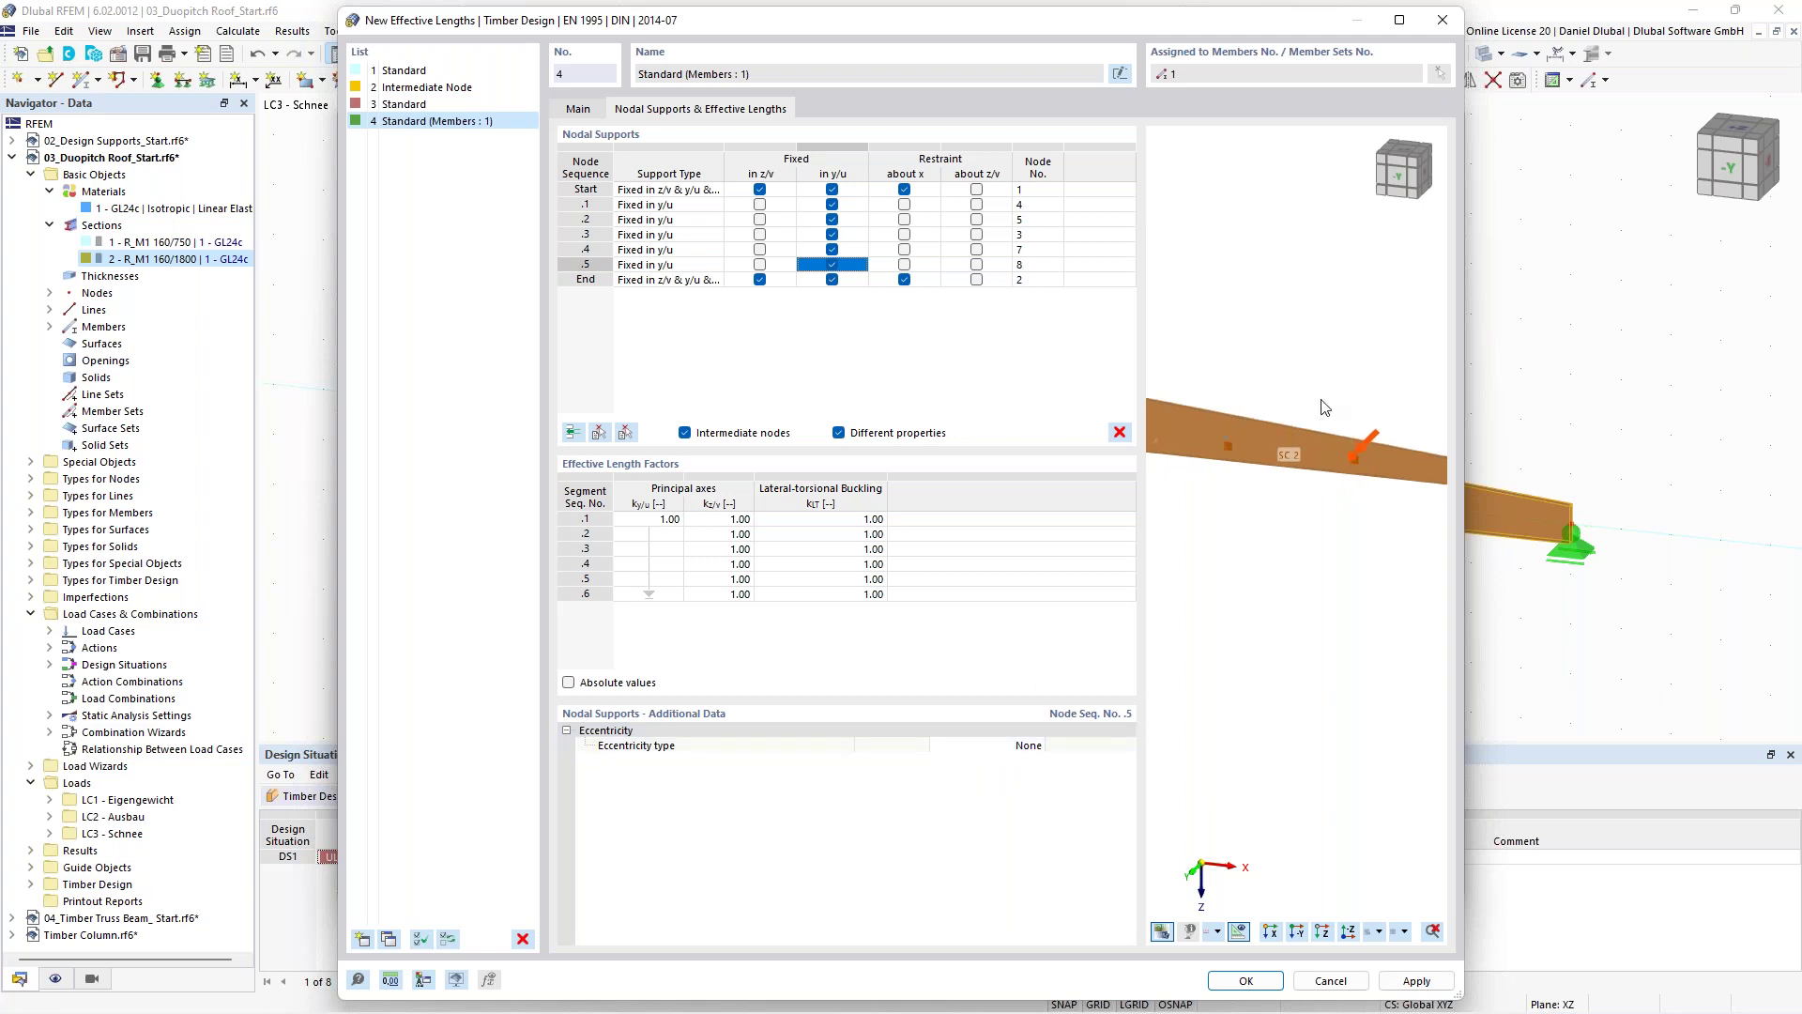
click(578, 110)
click(698, 114)
scroll(1354, 418, up, 3)
scroll(1353, 413, down, 3)
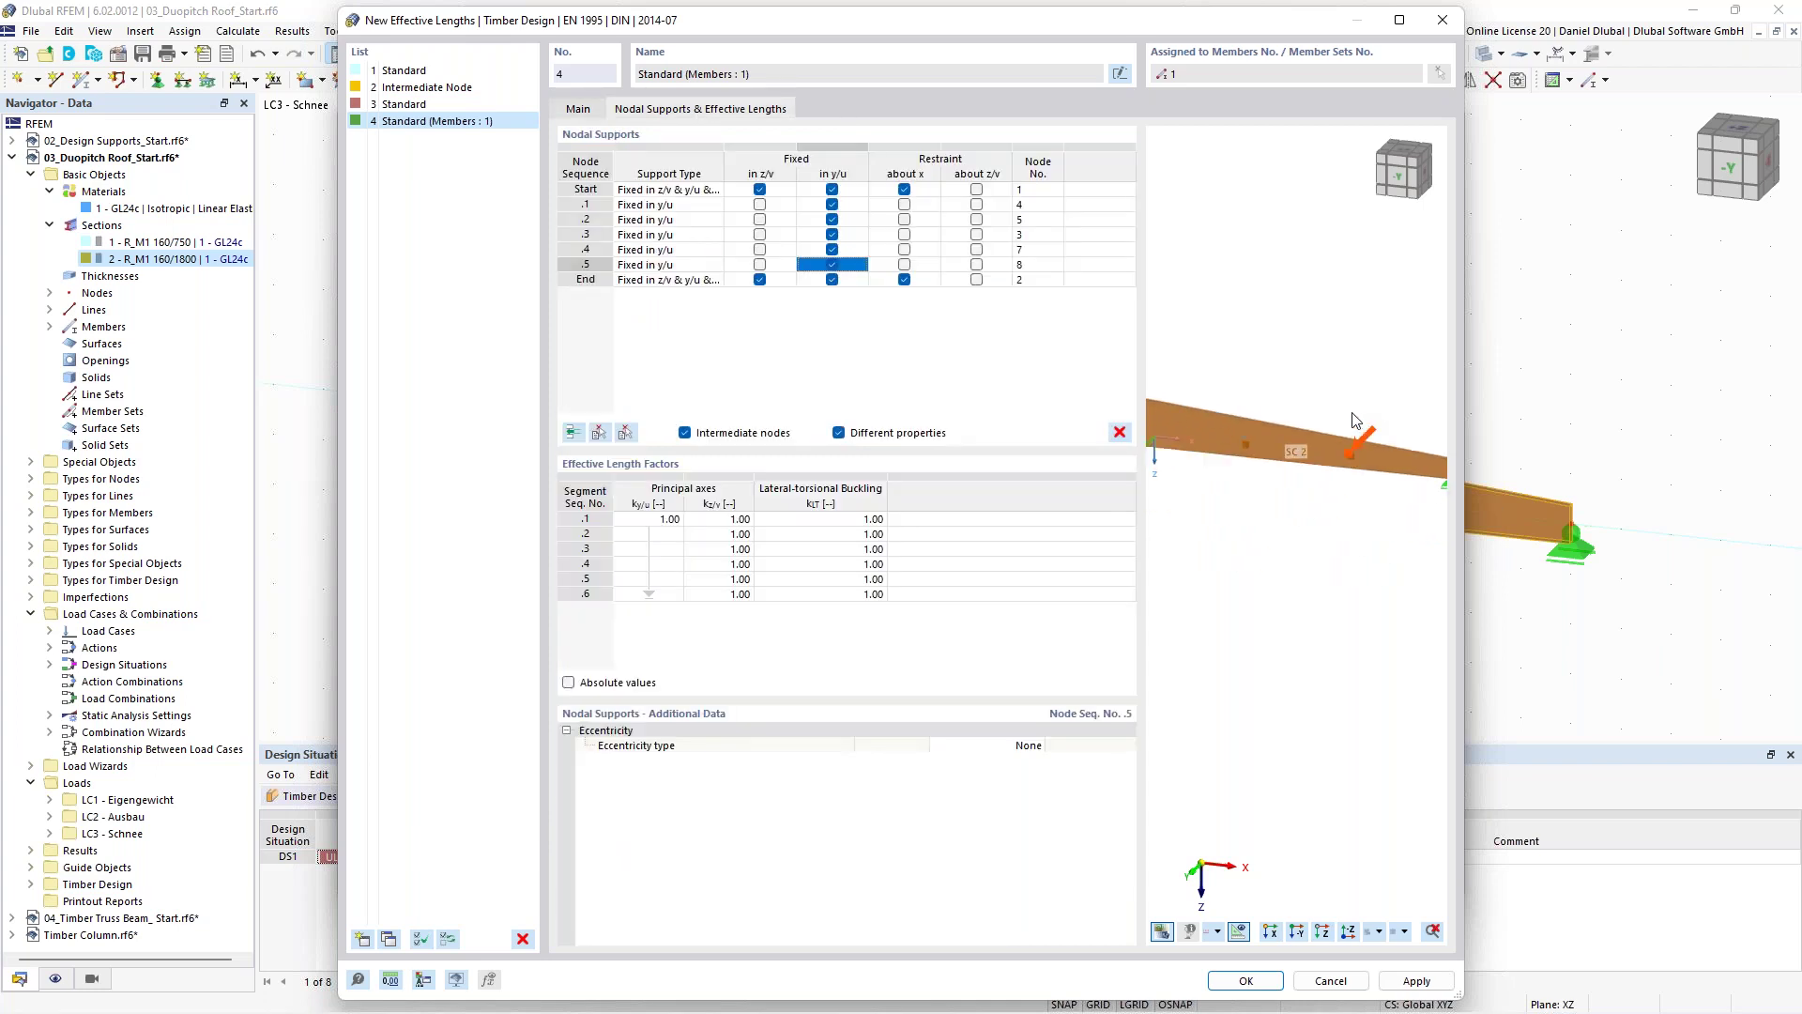
middle_drag(1258, 374, 1352, 420)
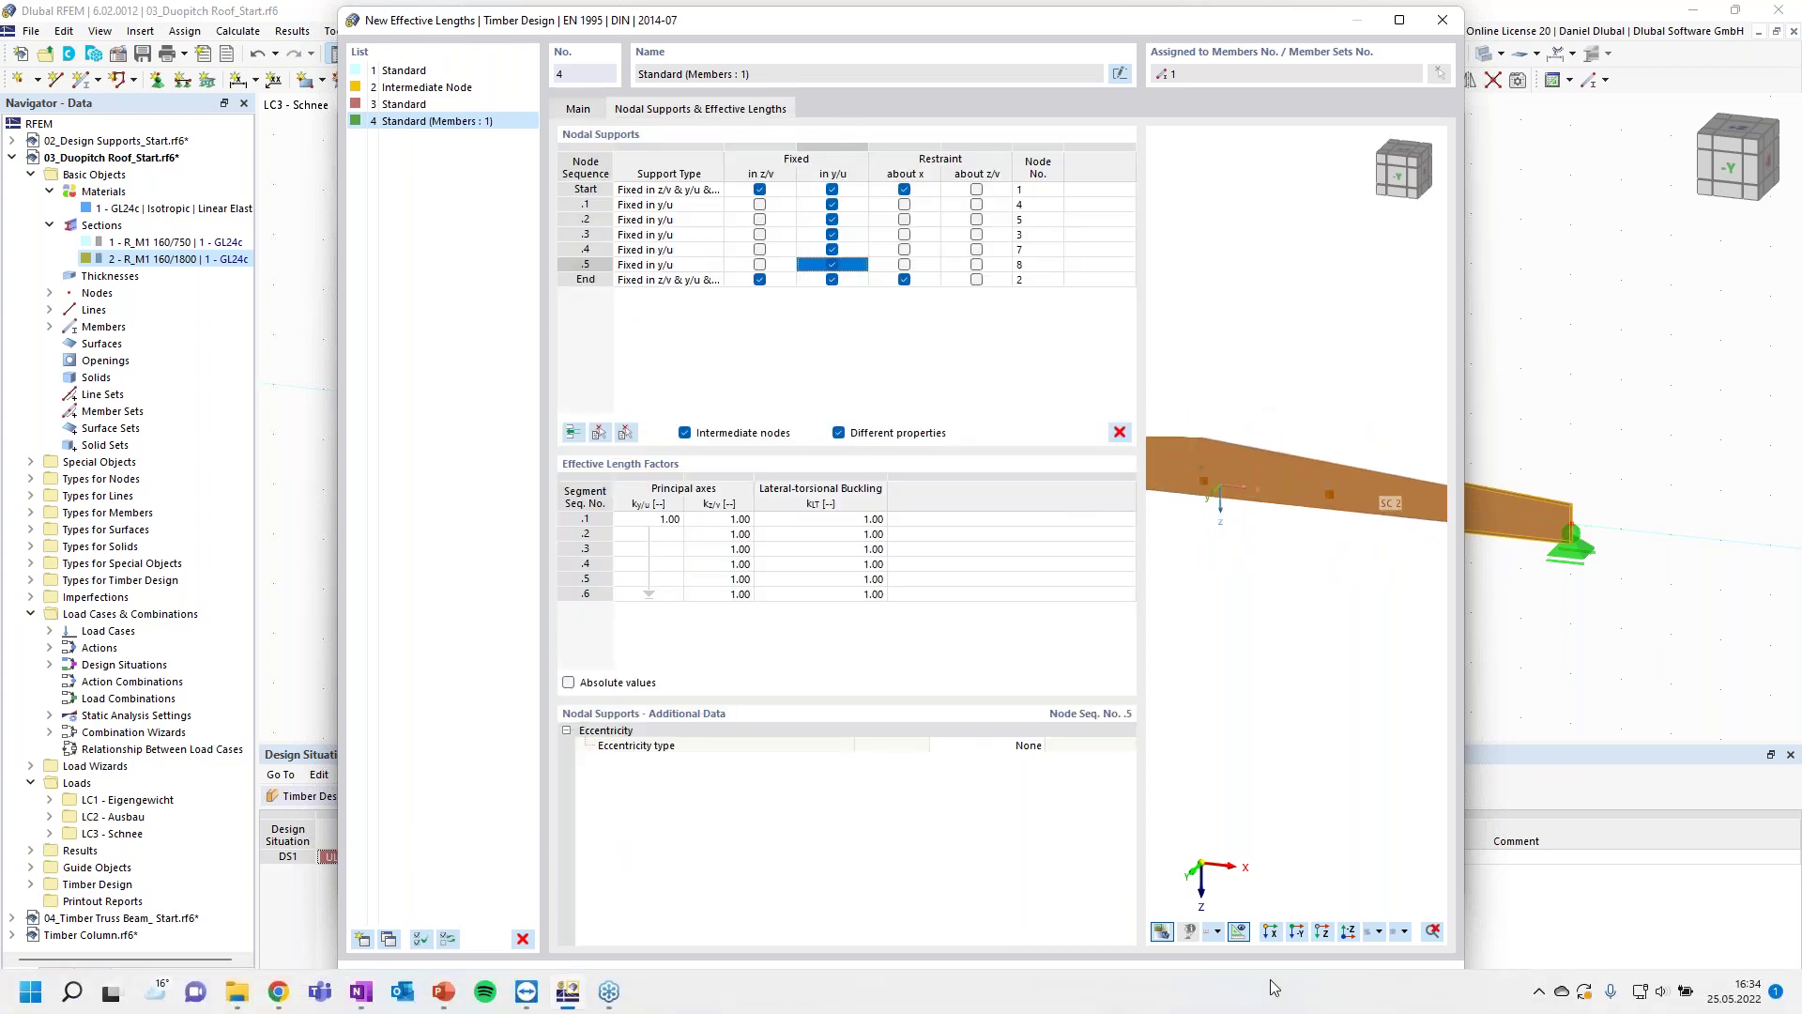
click(1257, 984)
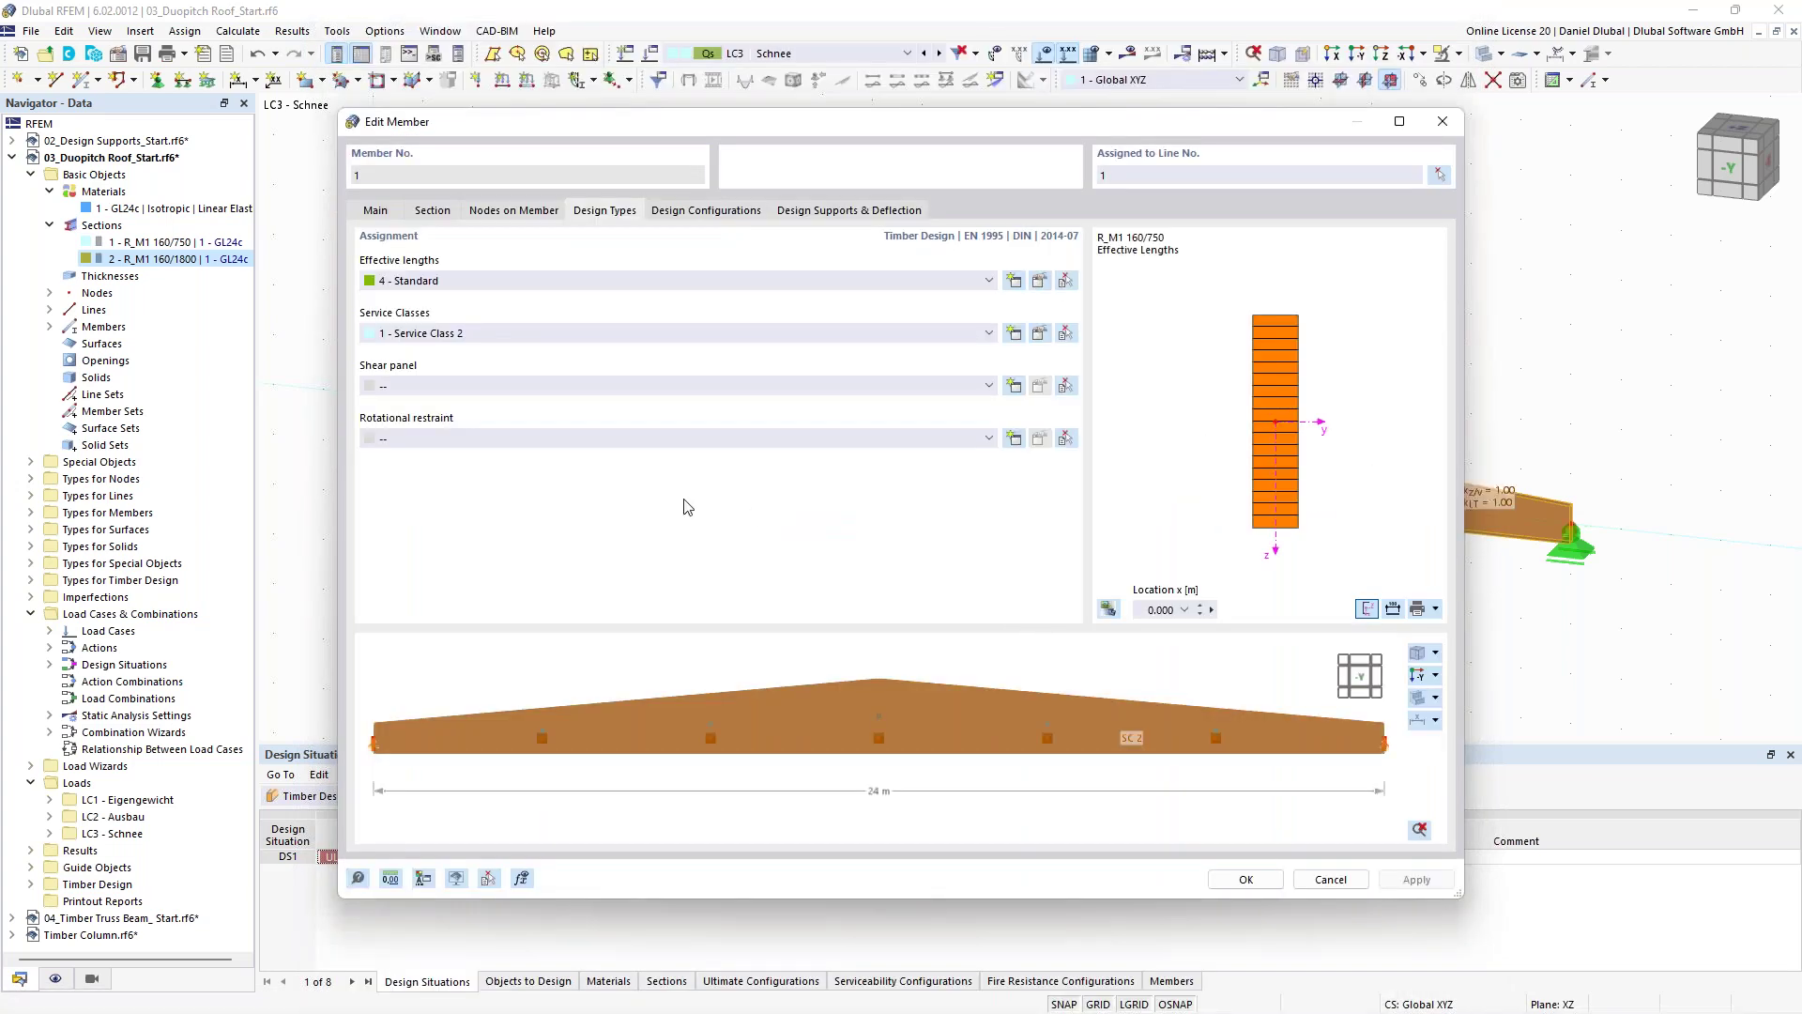
click(1248, 879)
Examine the intermediate lateral supports and effective length factors assigned along the beam in the model.
scroll(825, 408, down, 1)
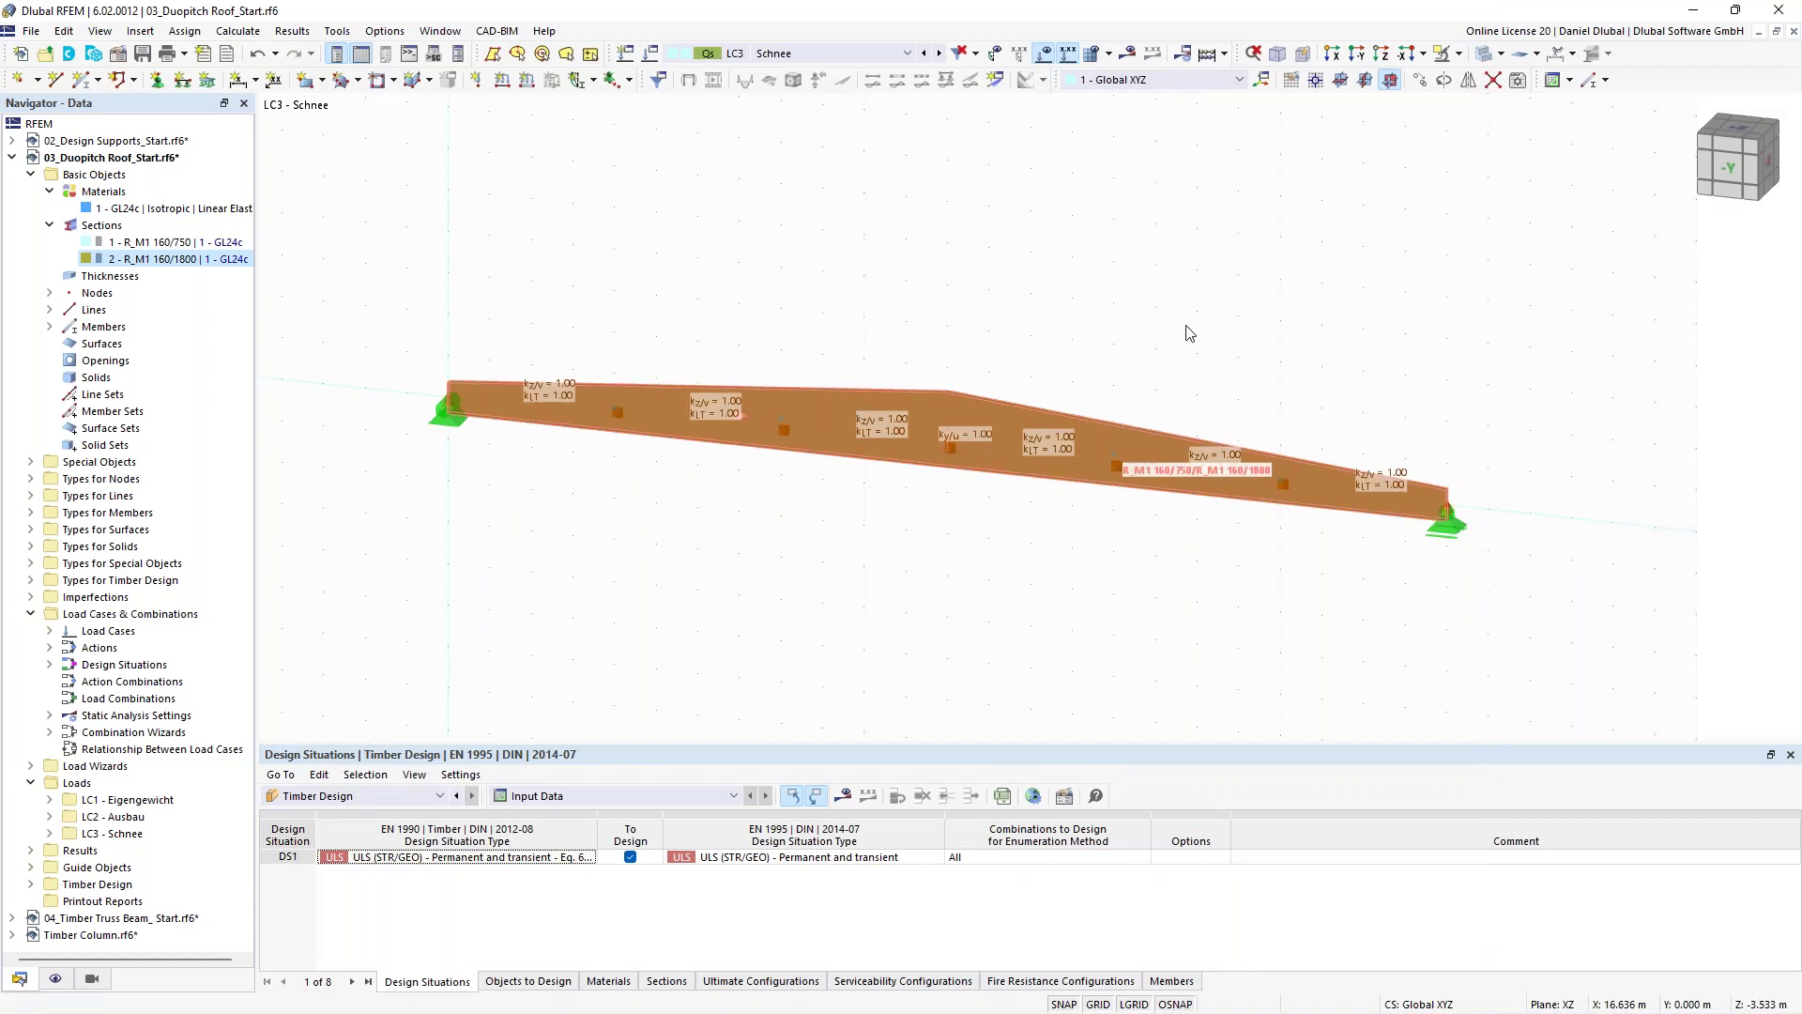
ctrl+middle_drag(1211, 313, 1170, 280)
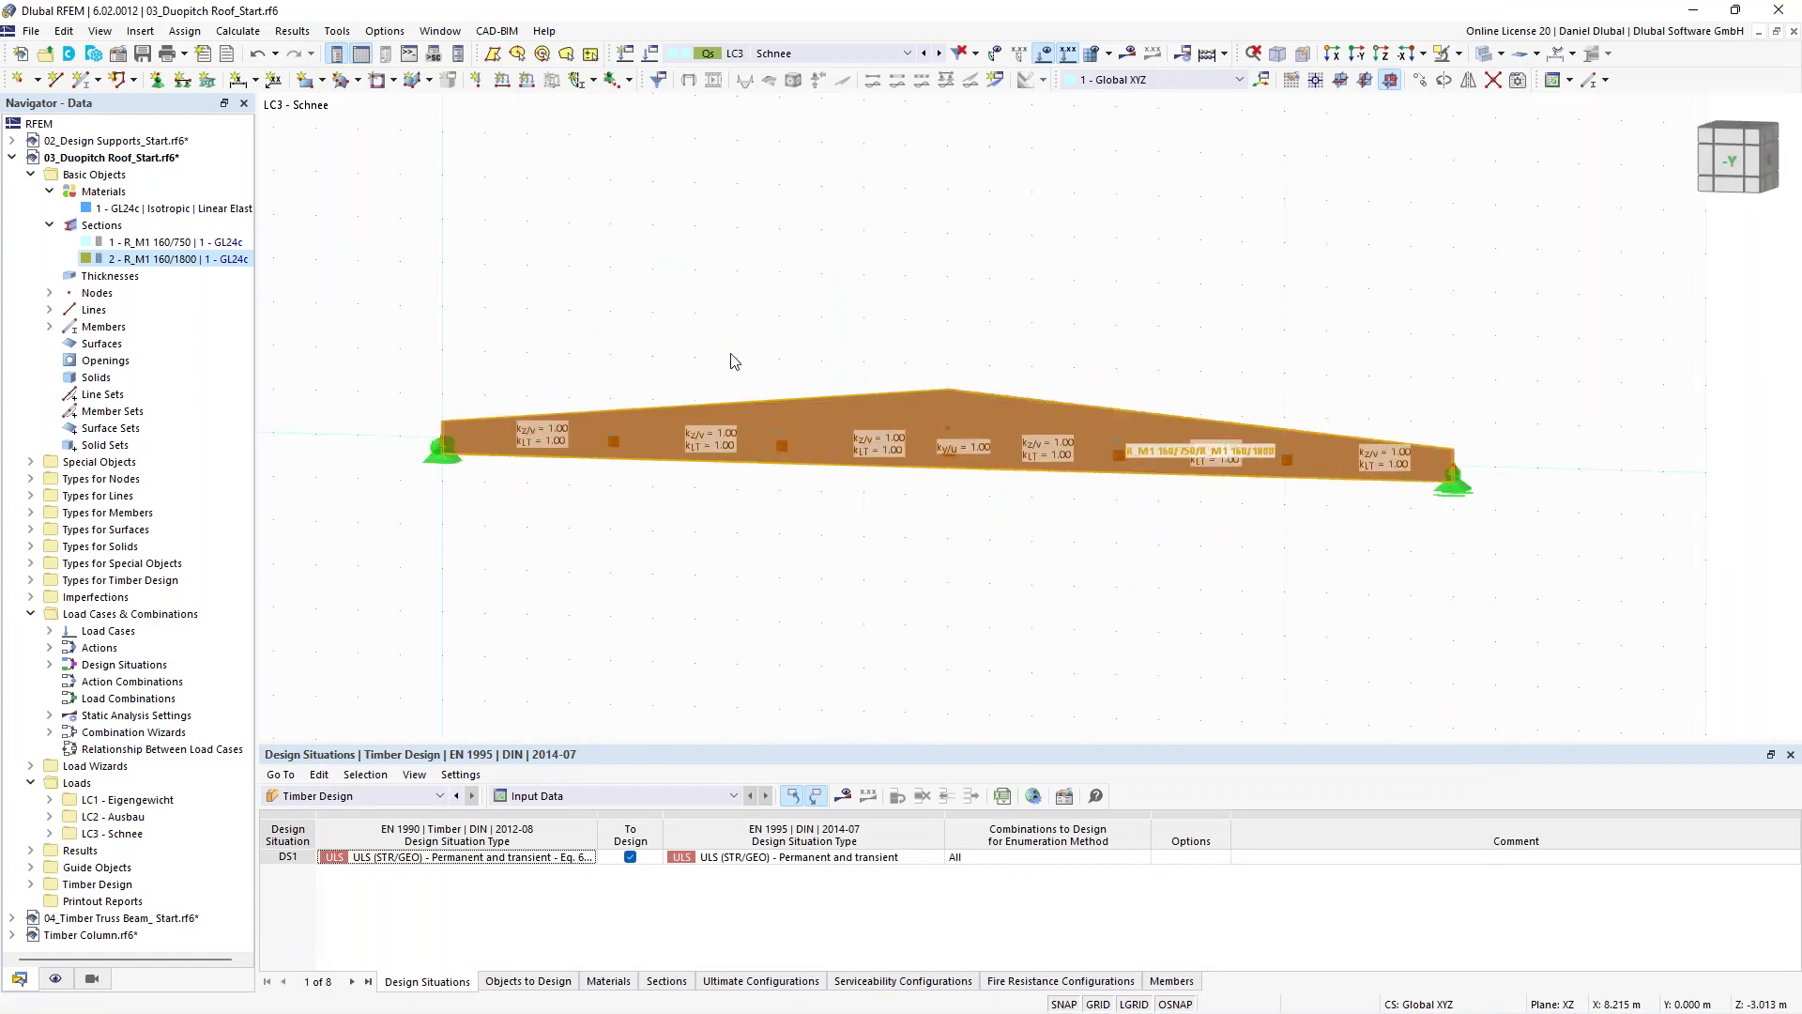
middle_drag(754, 317, 805, 299)
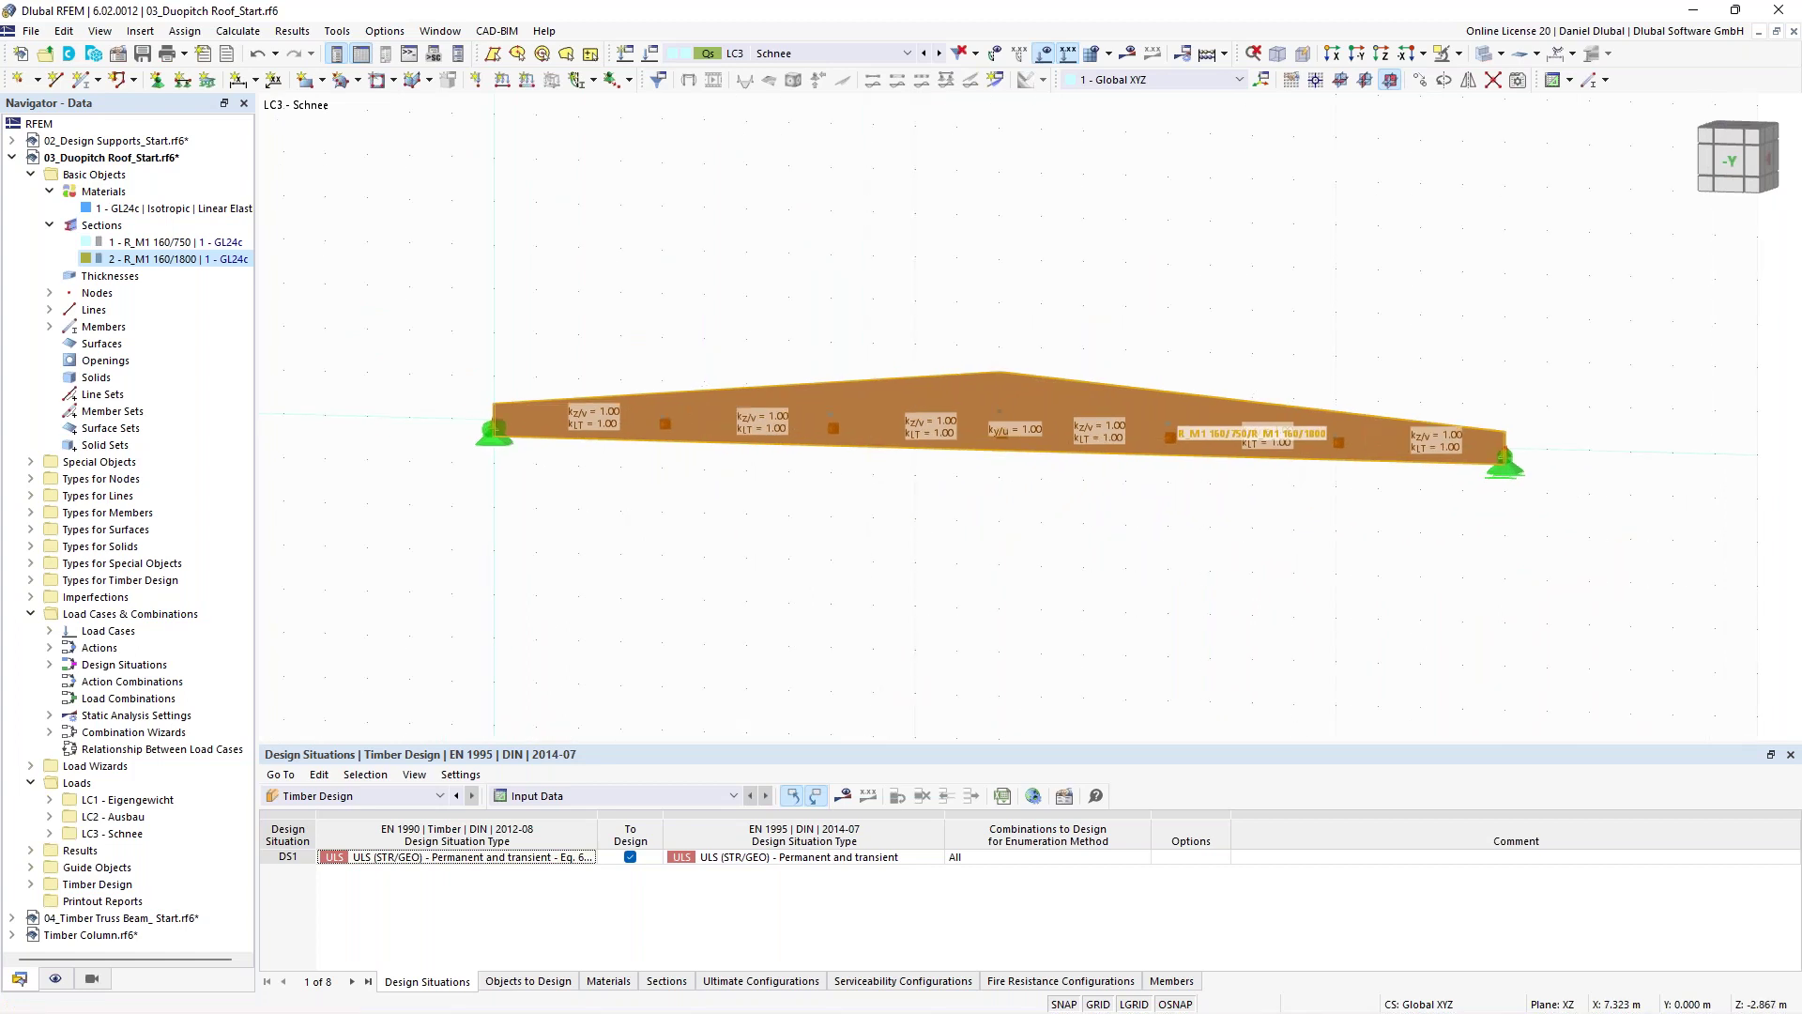
scroll(776, 396, up, 2)
ctrl+middle_drag(776, 396, 729, 414)
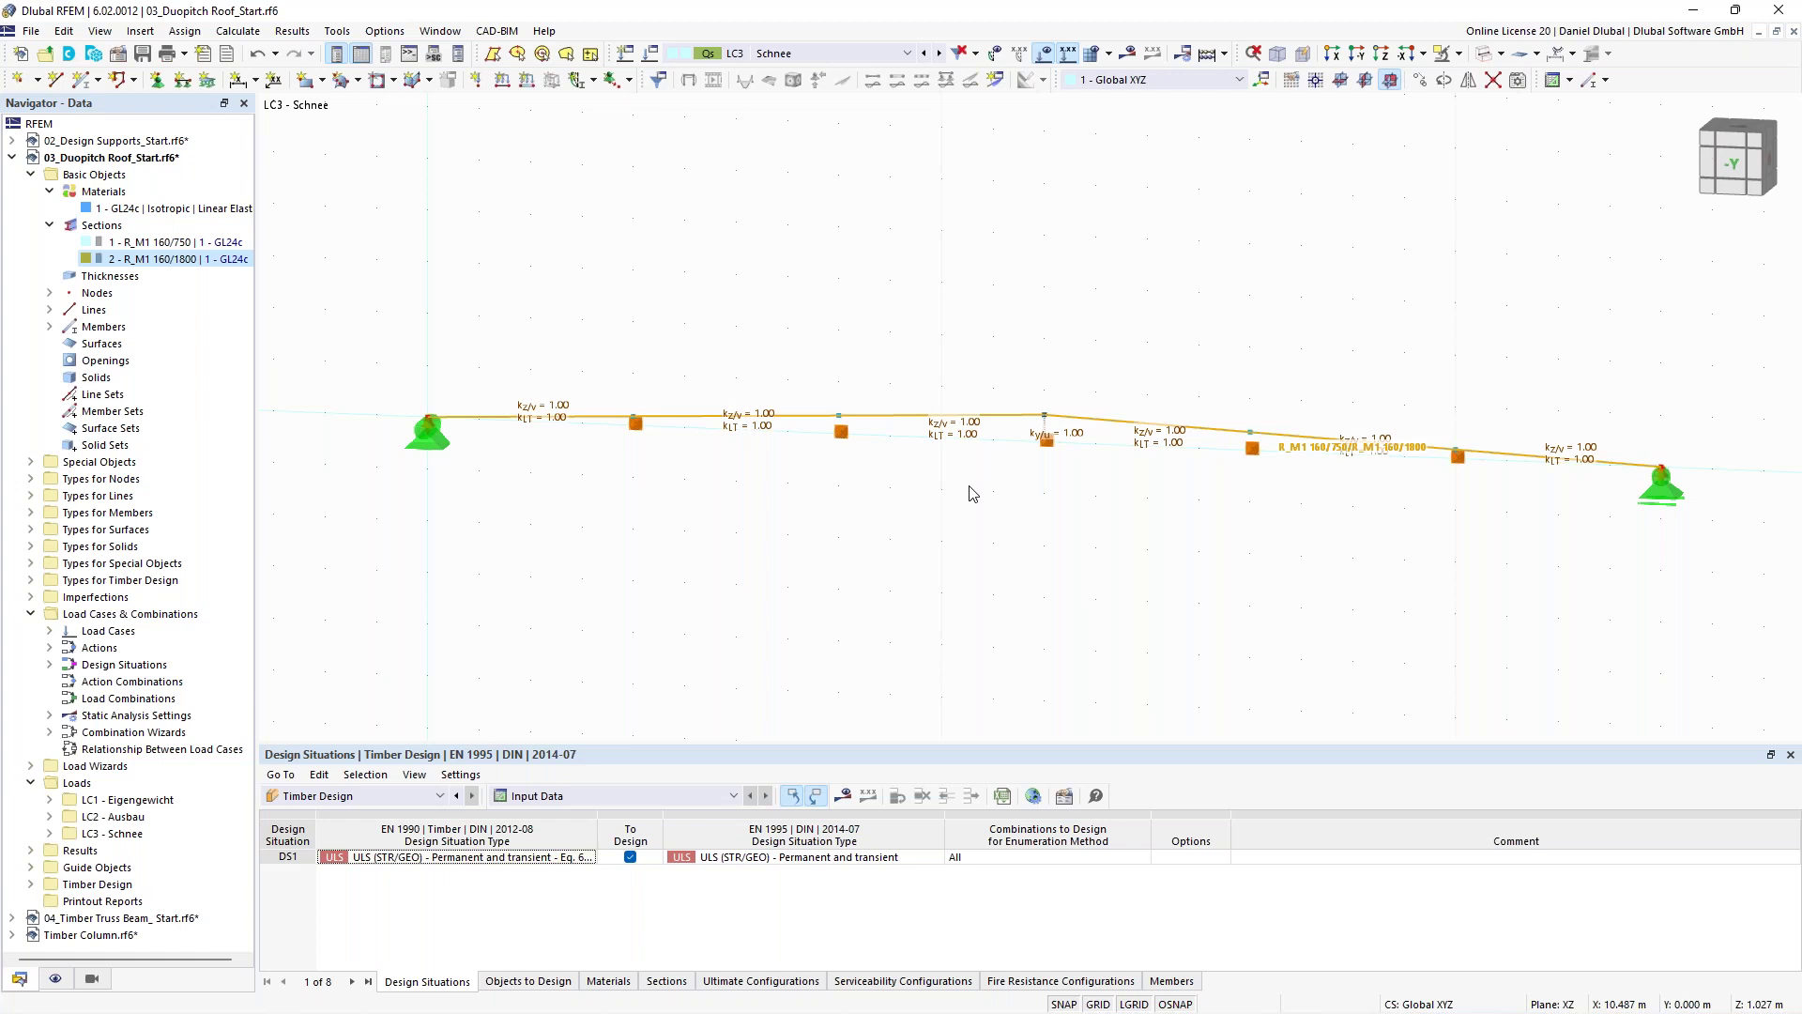
scroll(546, 347, down, 1)
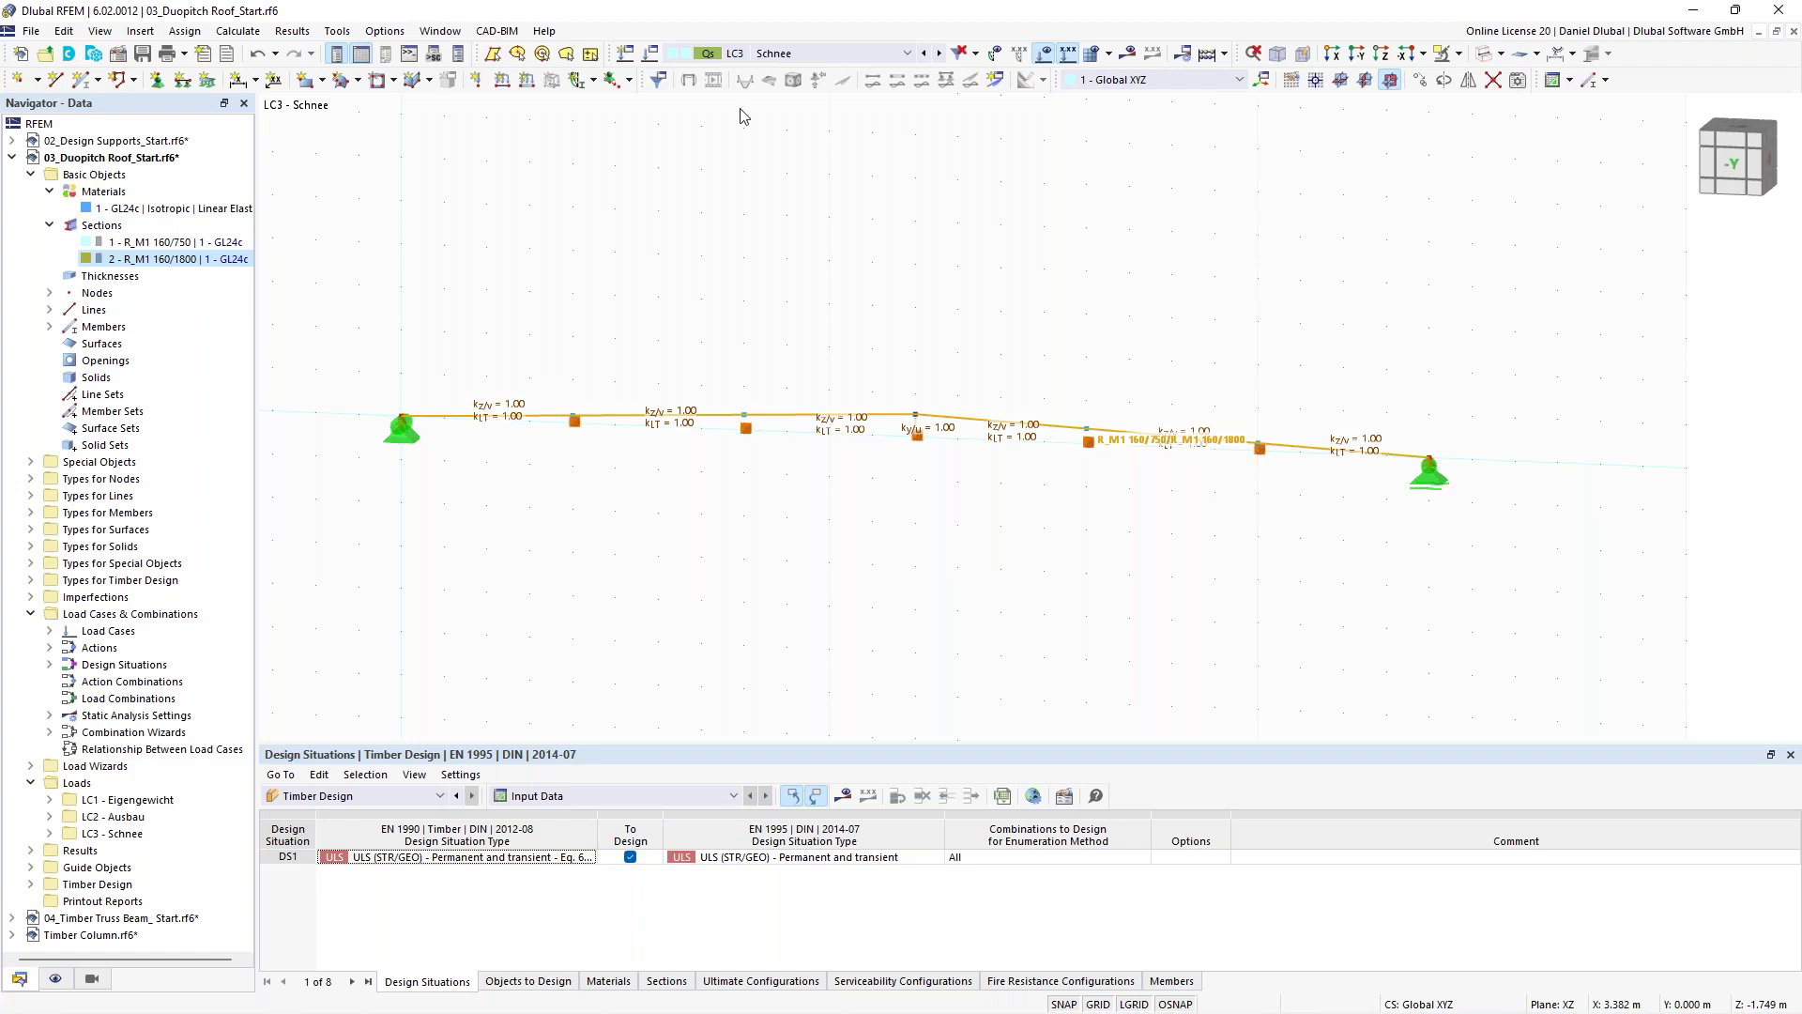
Rename load case LC1 as Self-weight and load case LC2 as Permanent.
click(815, 54)
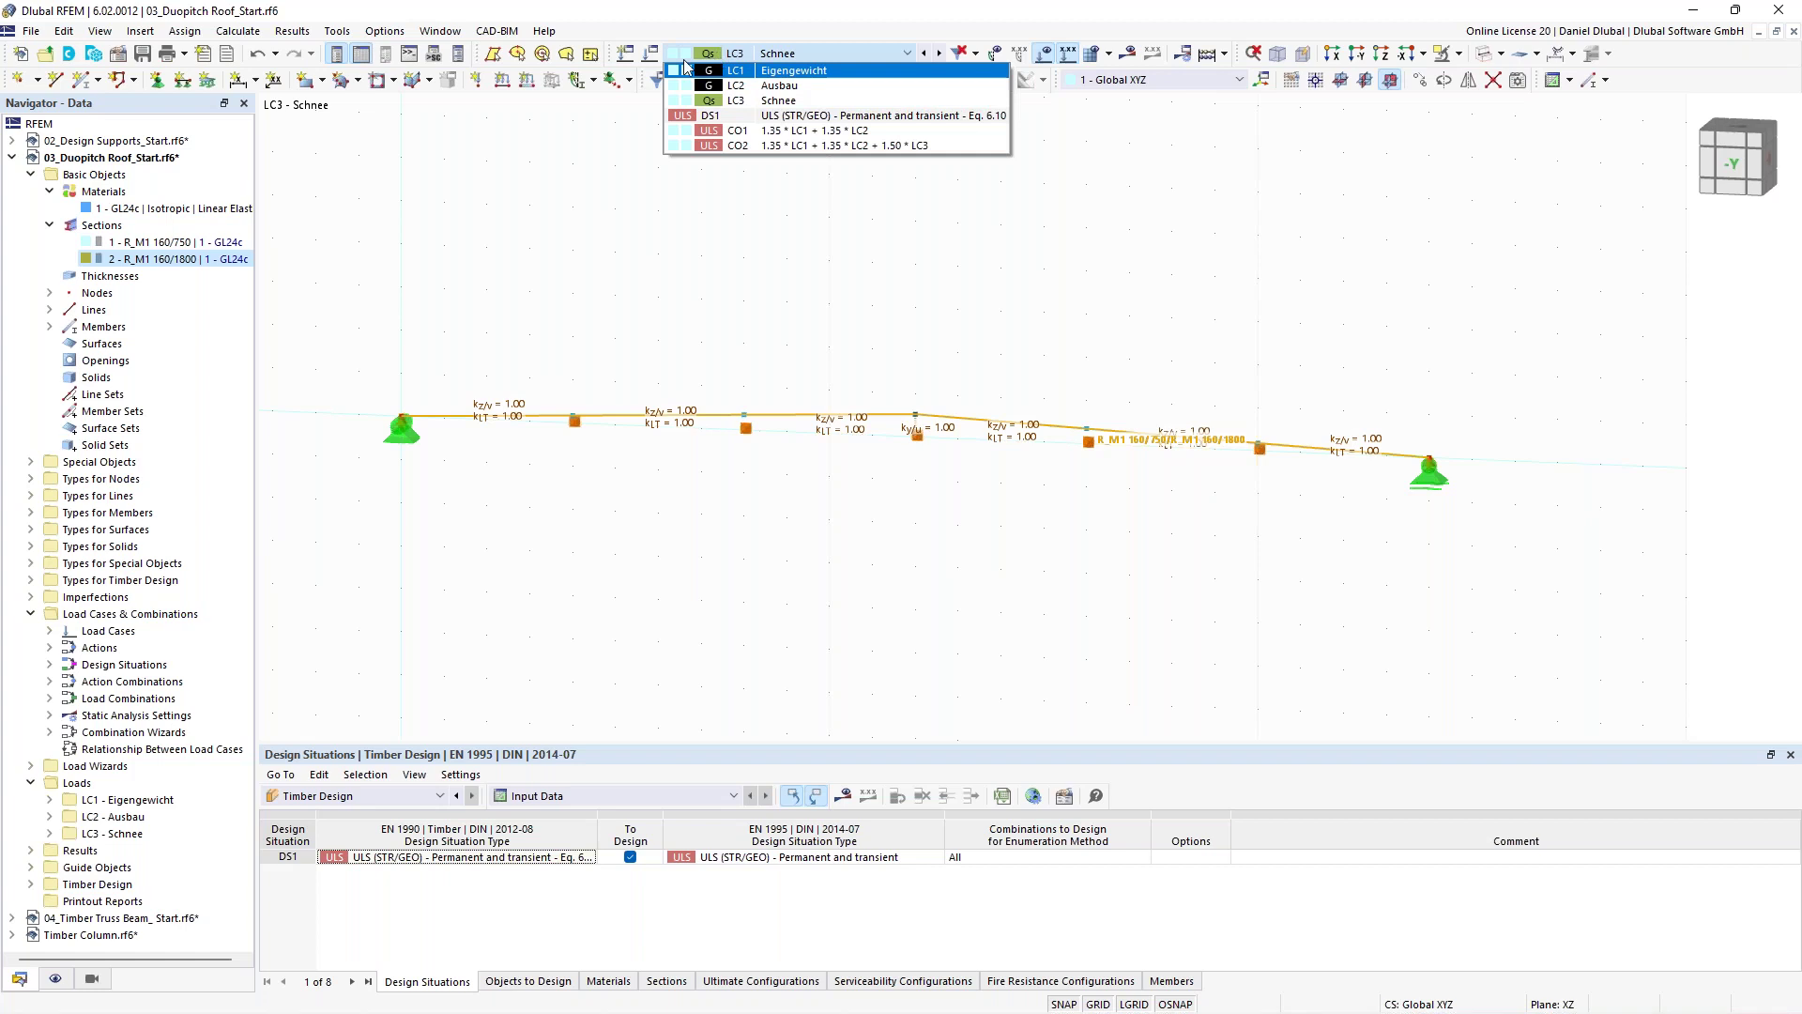
click(622, 168)
click(653, 57)
click(449, 185)
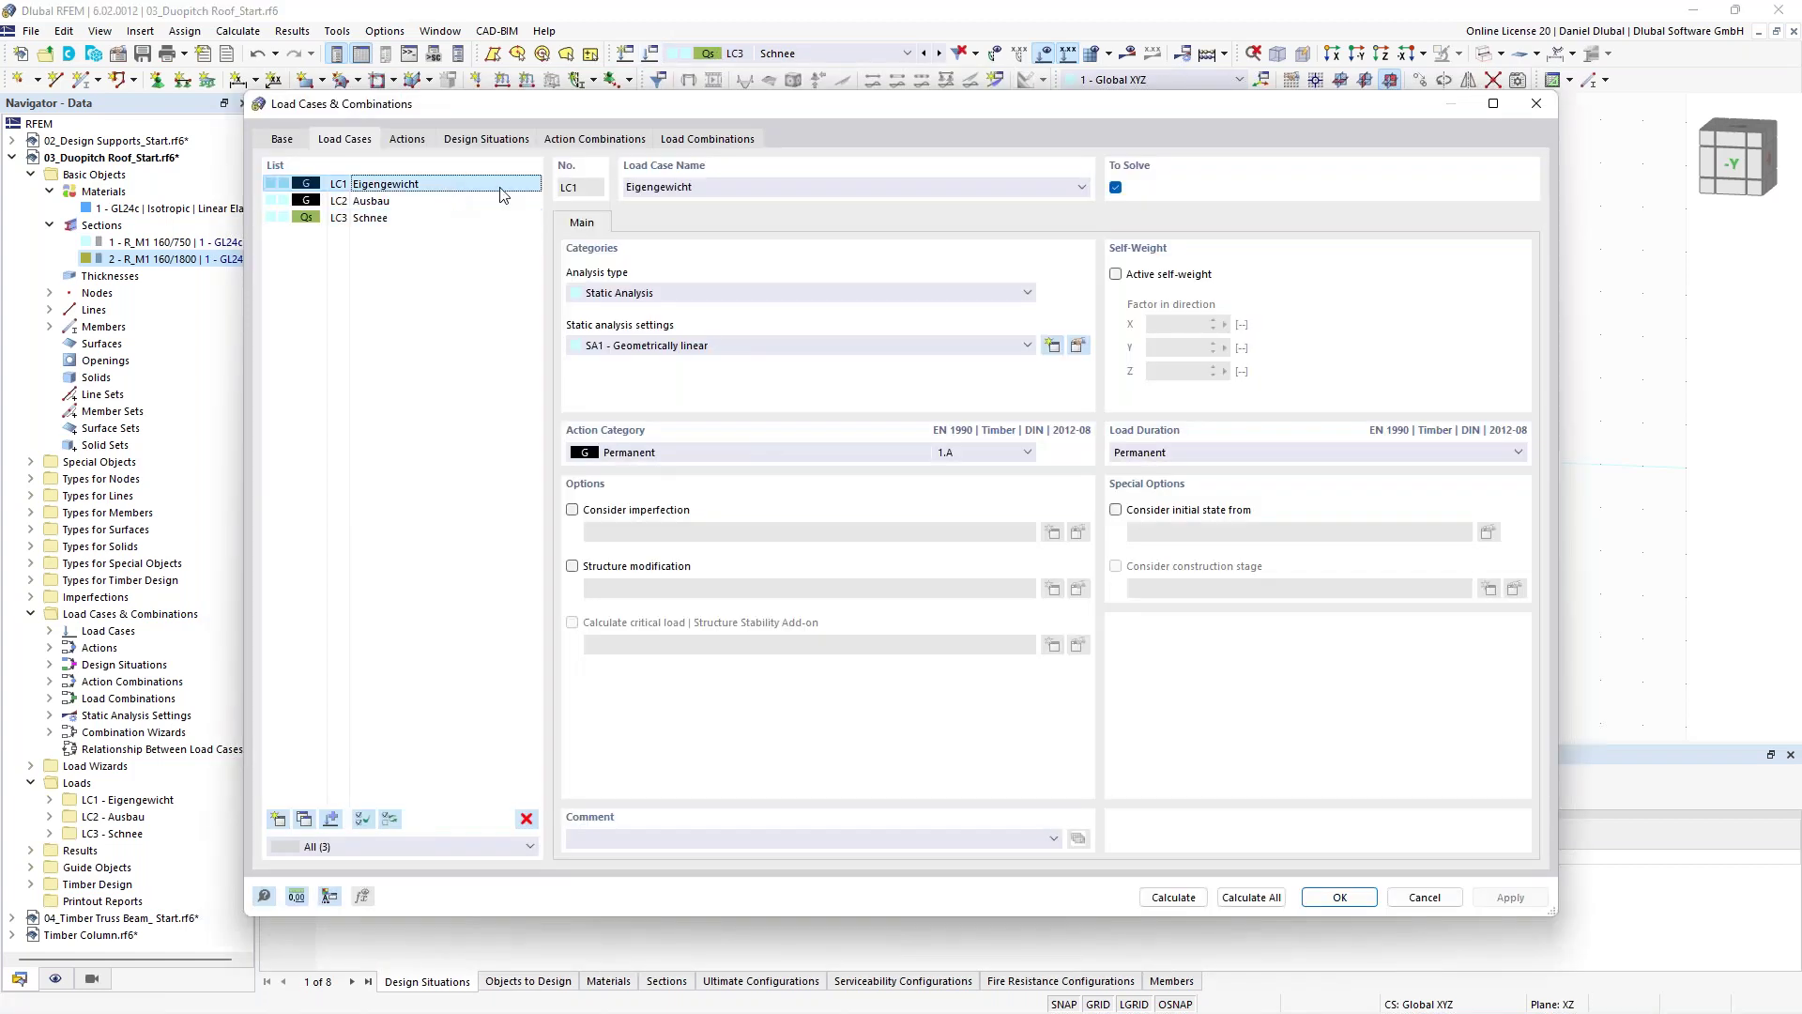
double_click(649, 186)
text(Self-weight)
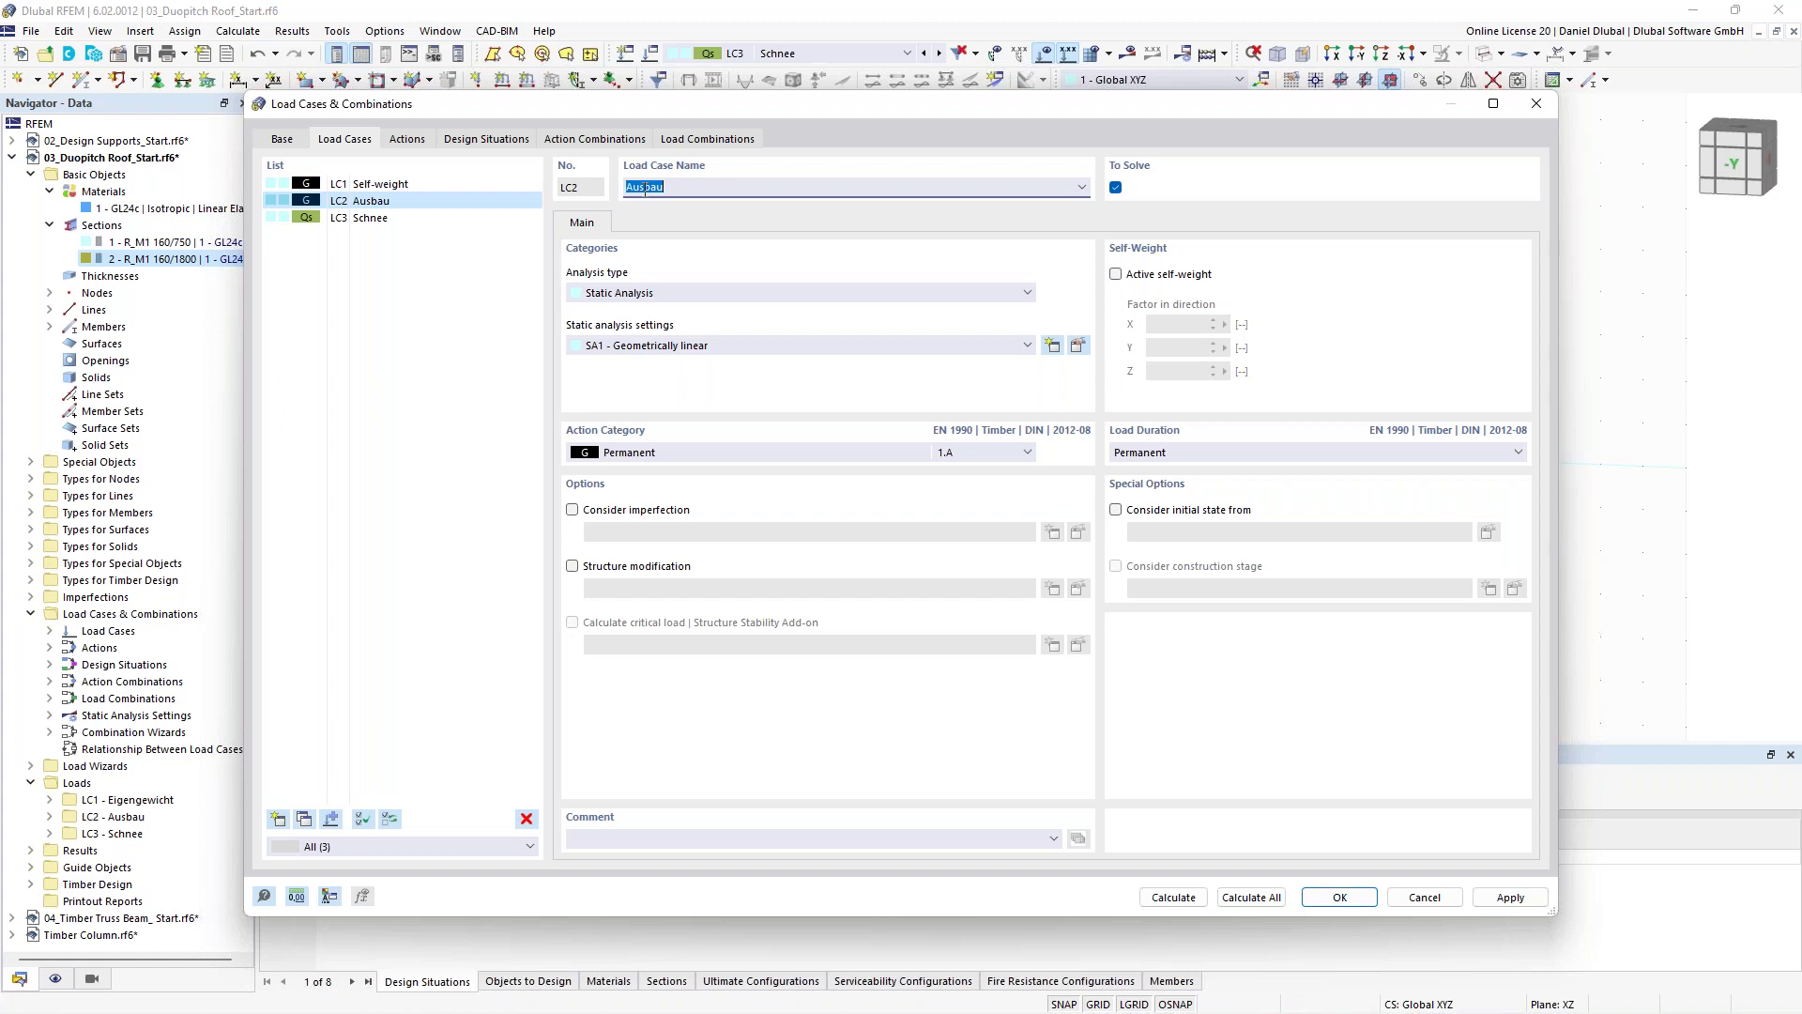
text(Permanent)
Rename load case LC3 as Snow and apply the load case changes with LC1 as the current load case.
click(370, 217)
click(639, 187)
double_click(639, 187)
text(Snow)
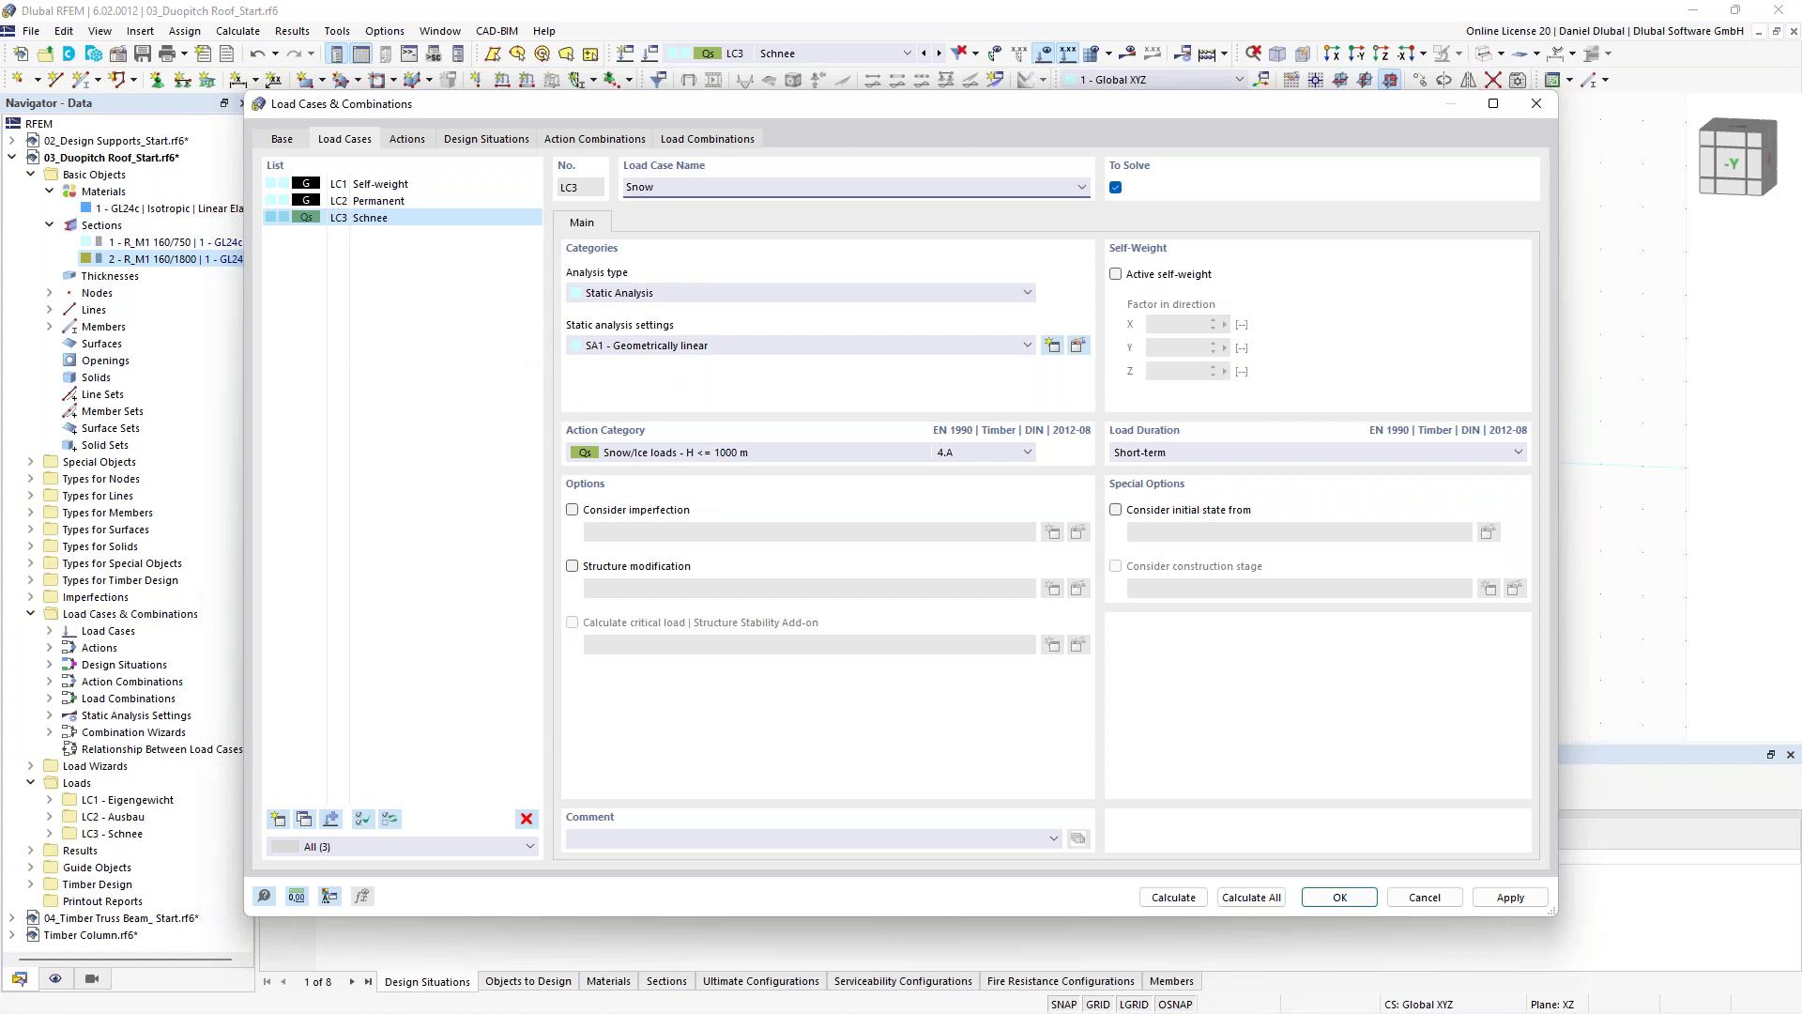
click(378, 185)
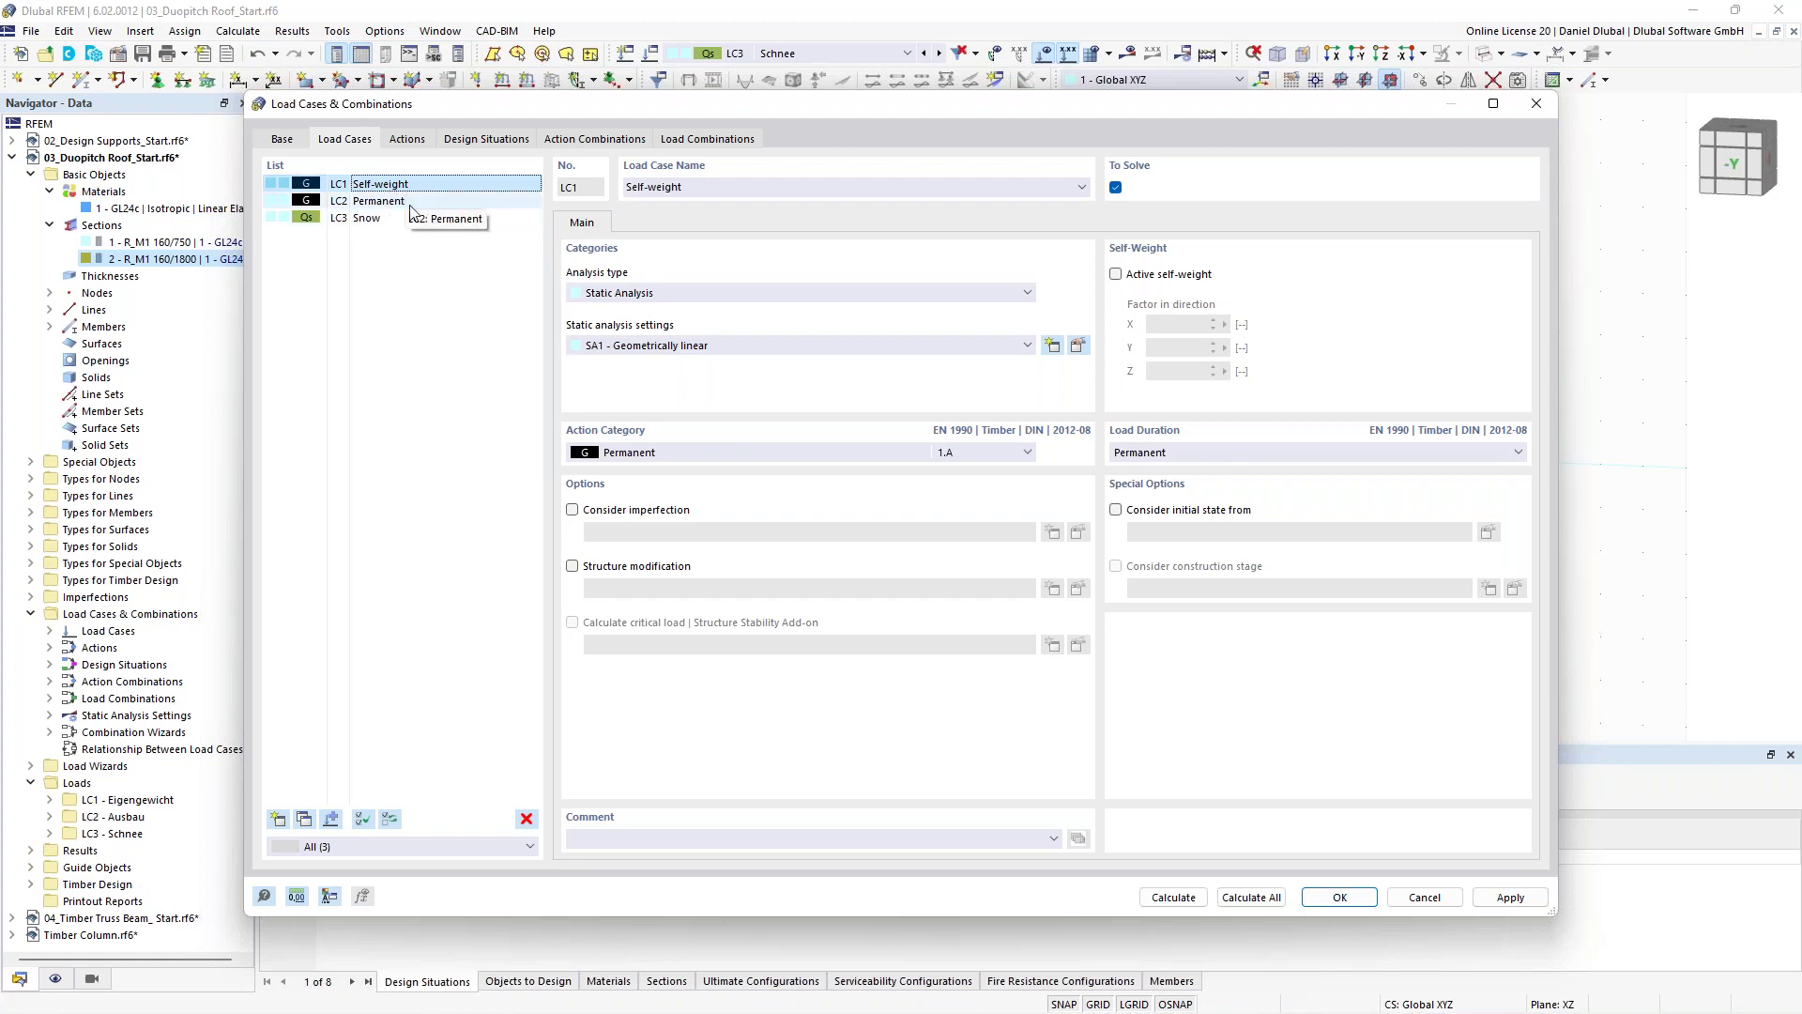
click(1331, 898)
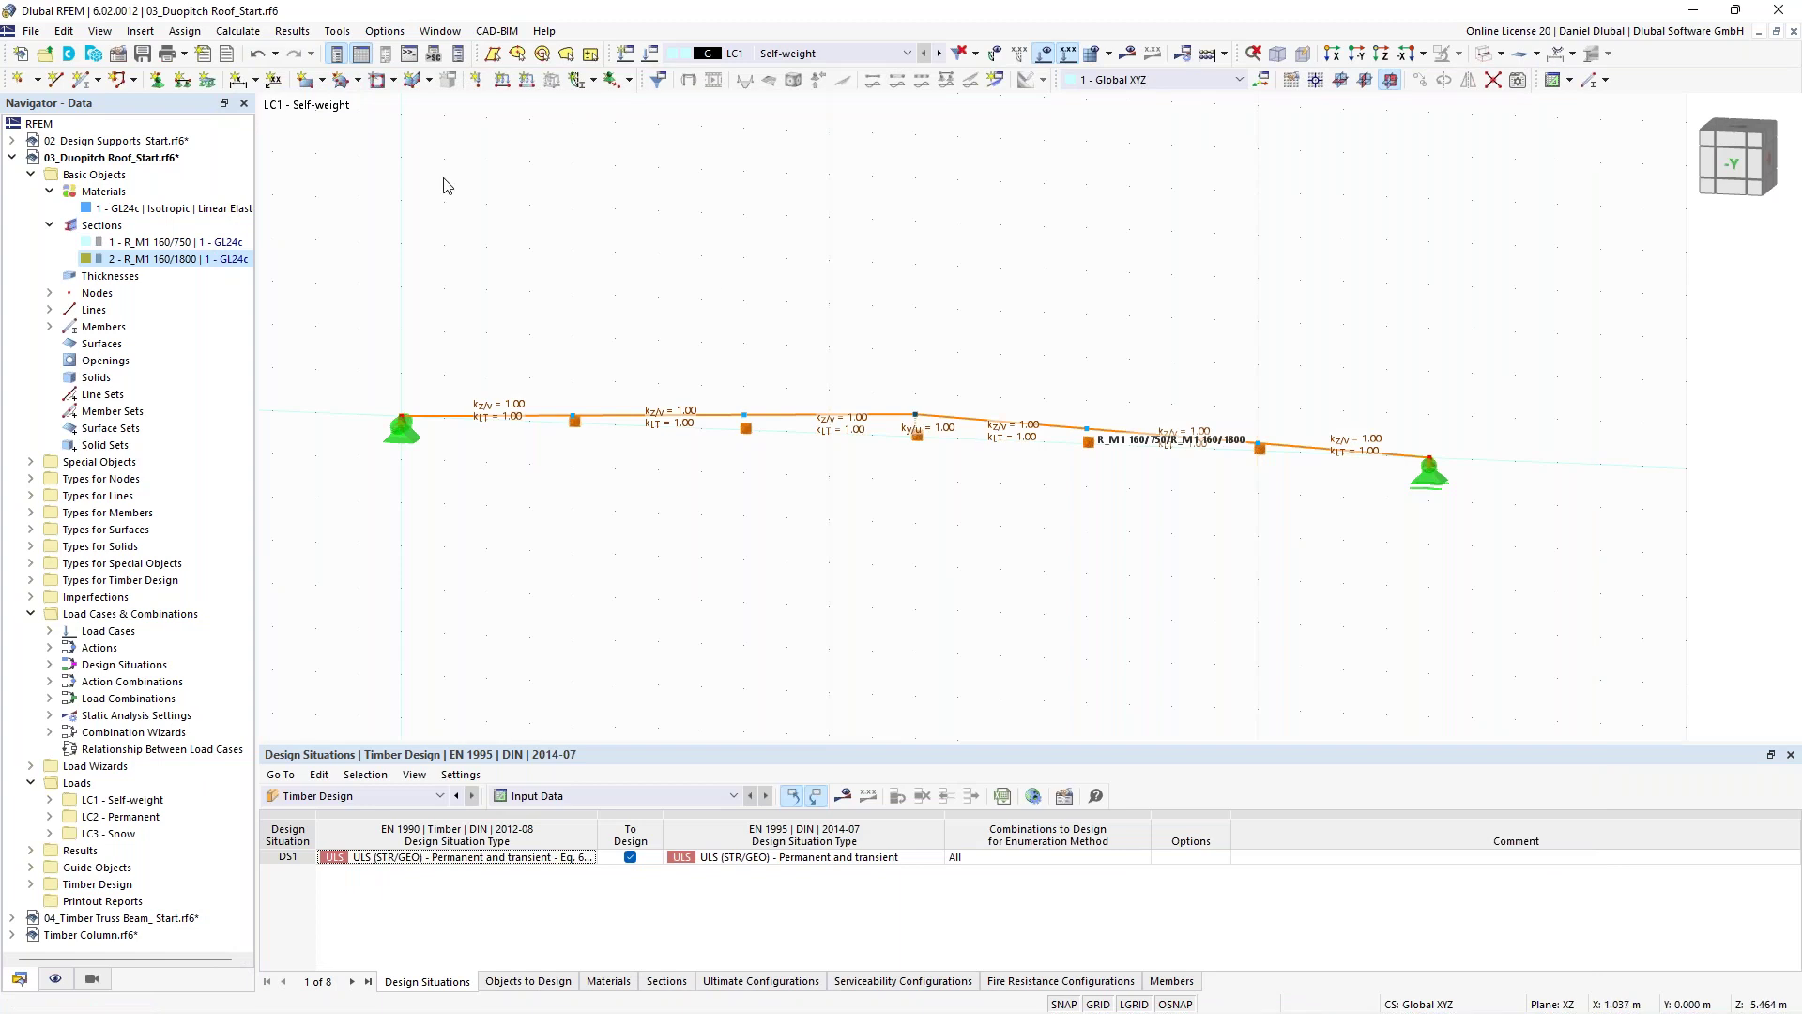
Add a uniform 1.02 kN/m member load to member 1 in load case LC1 Self-weight.
click(531, 82)
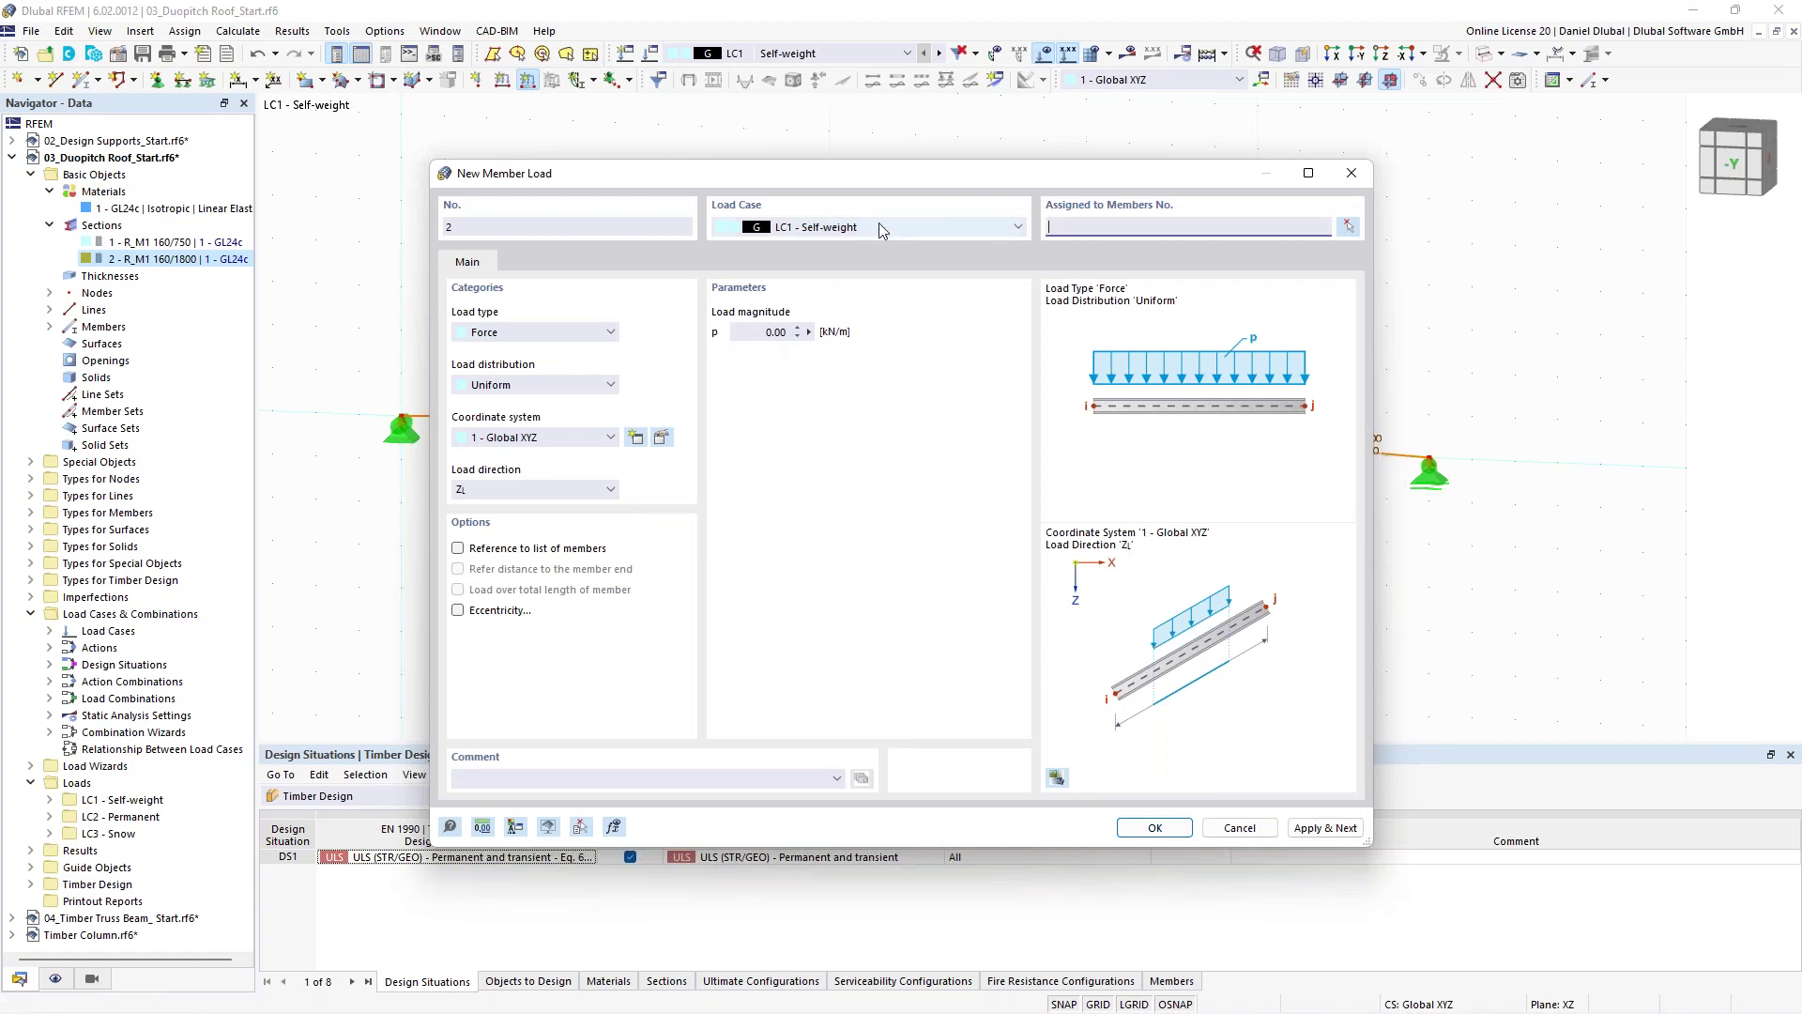
click(762, 331)
text(1,02)
click(1348, 227)
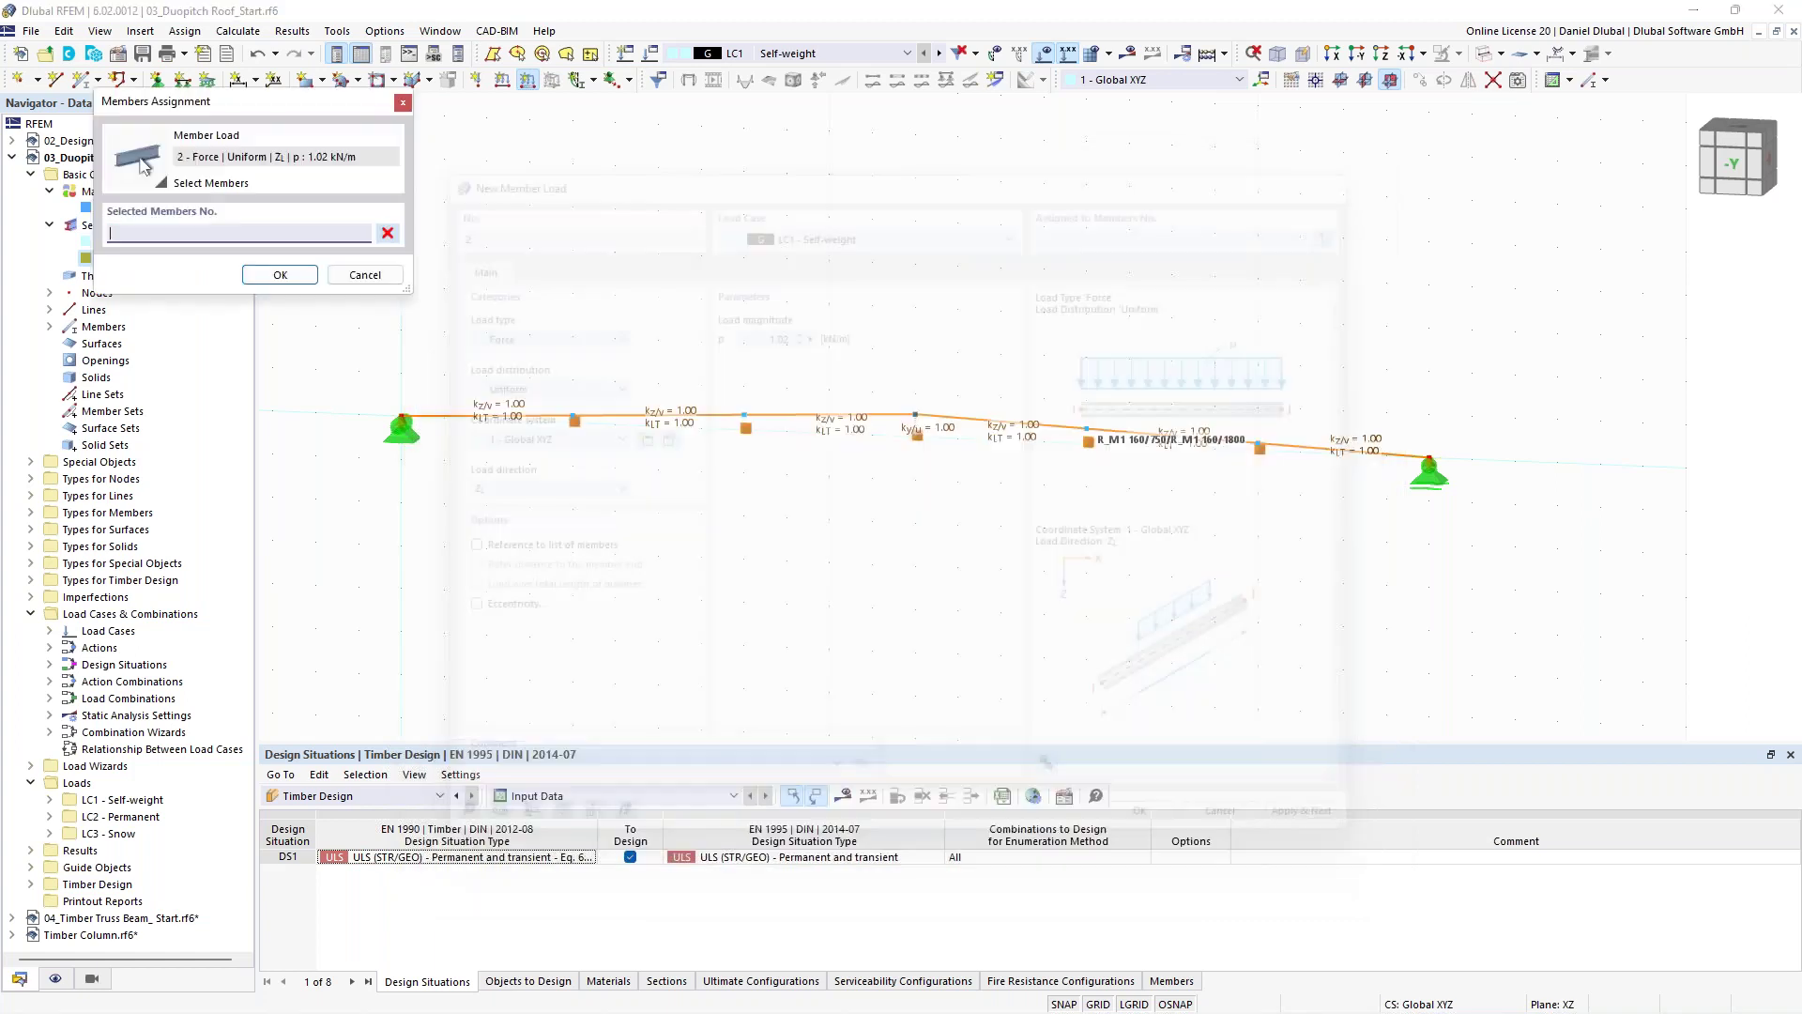
click(995, 422)
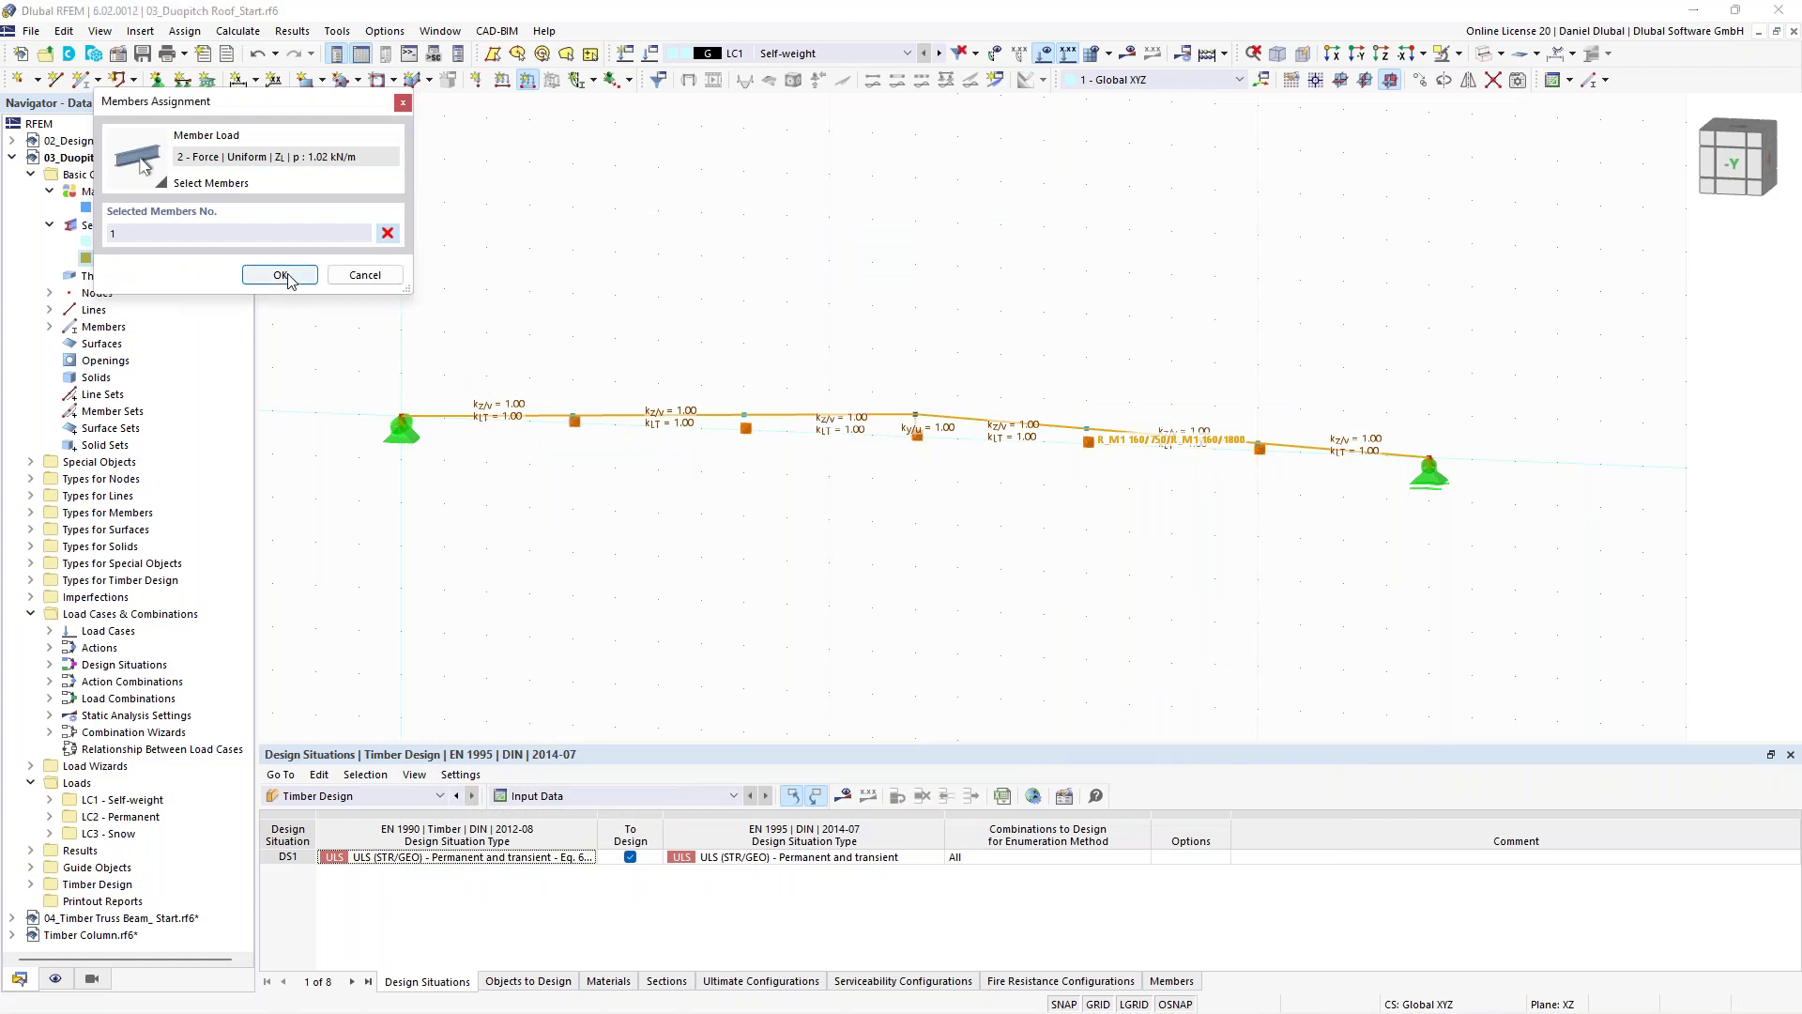
click(280, 274)
click(1325, 827)
Add a uniform 2.7 kN/m member load to member 1 in load case LC2 Permanent.
click(860, 227)
click(815, 258)
double_click(789, 331)
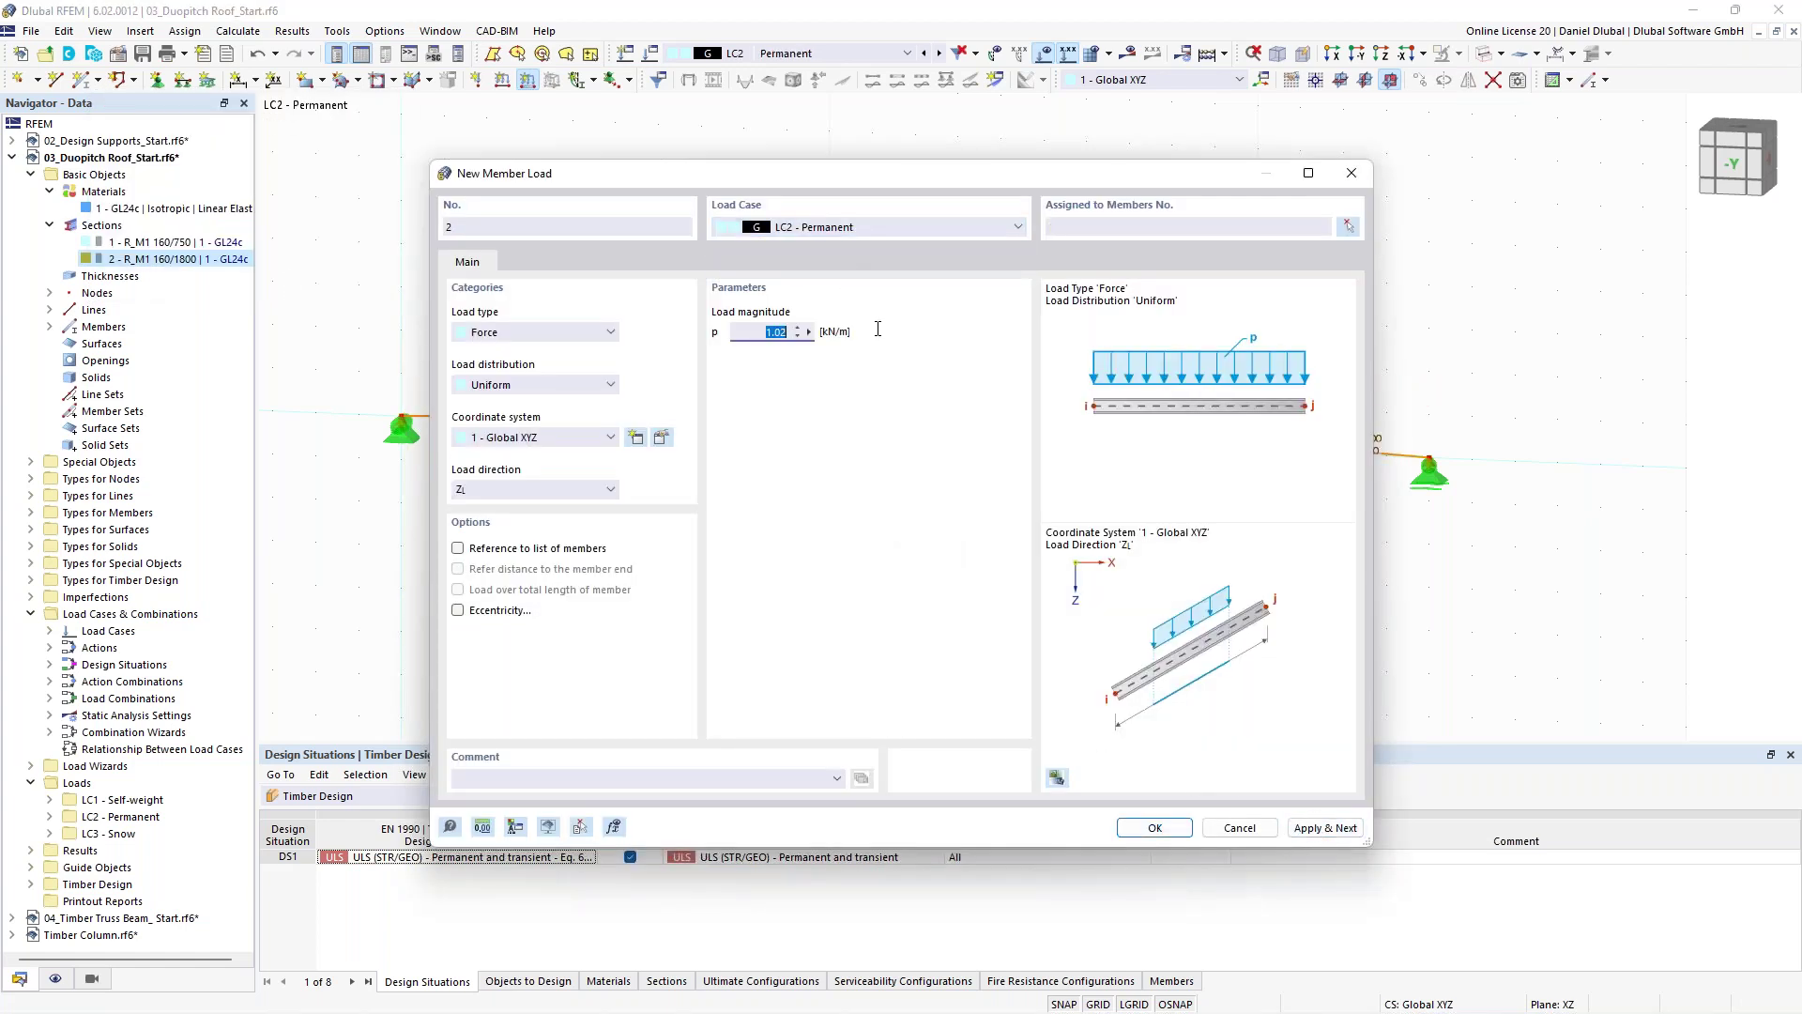
text(2.7)
click(1348, 228)
click(906, 425)
click(265, 273)
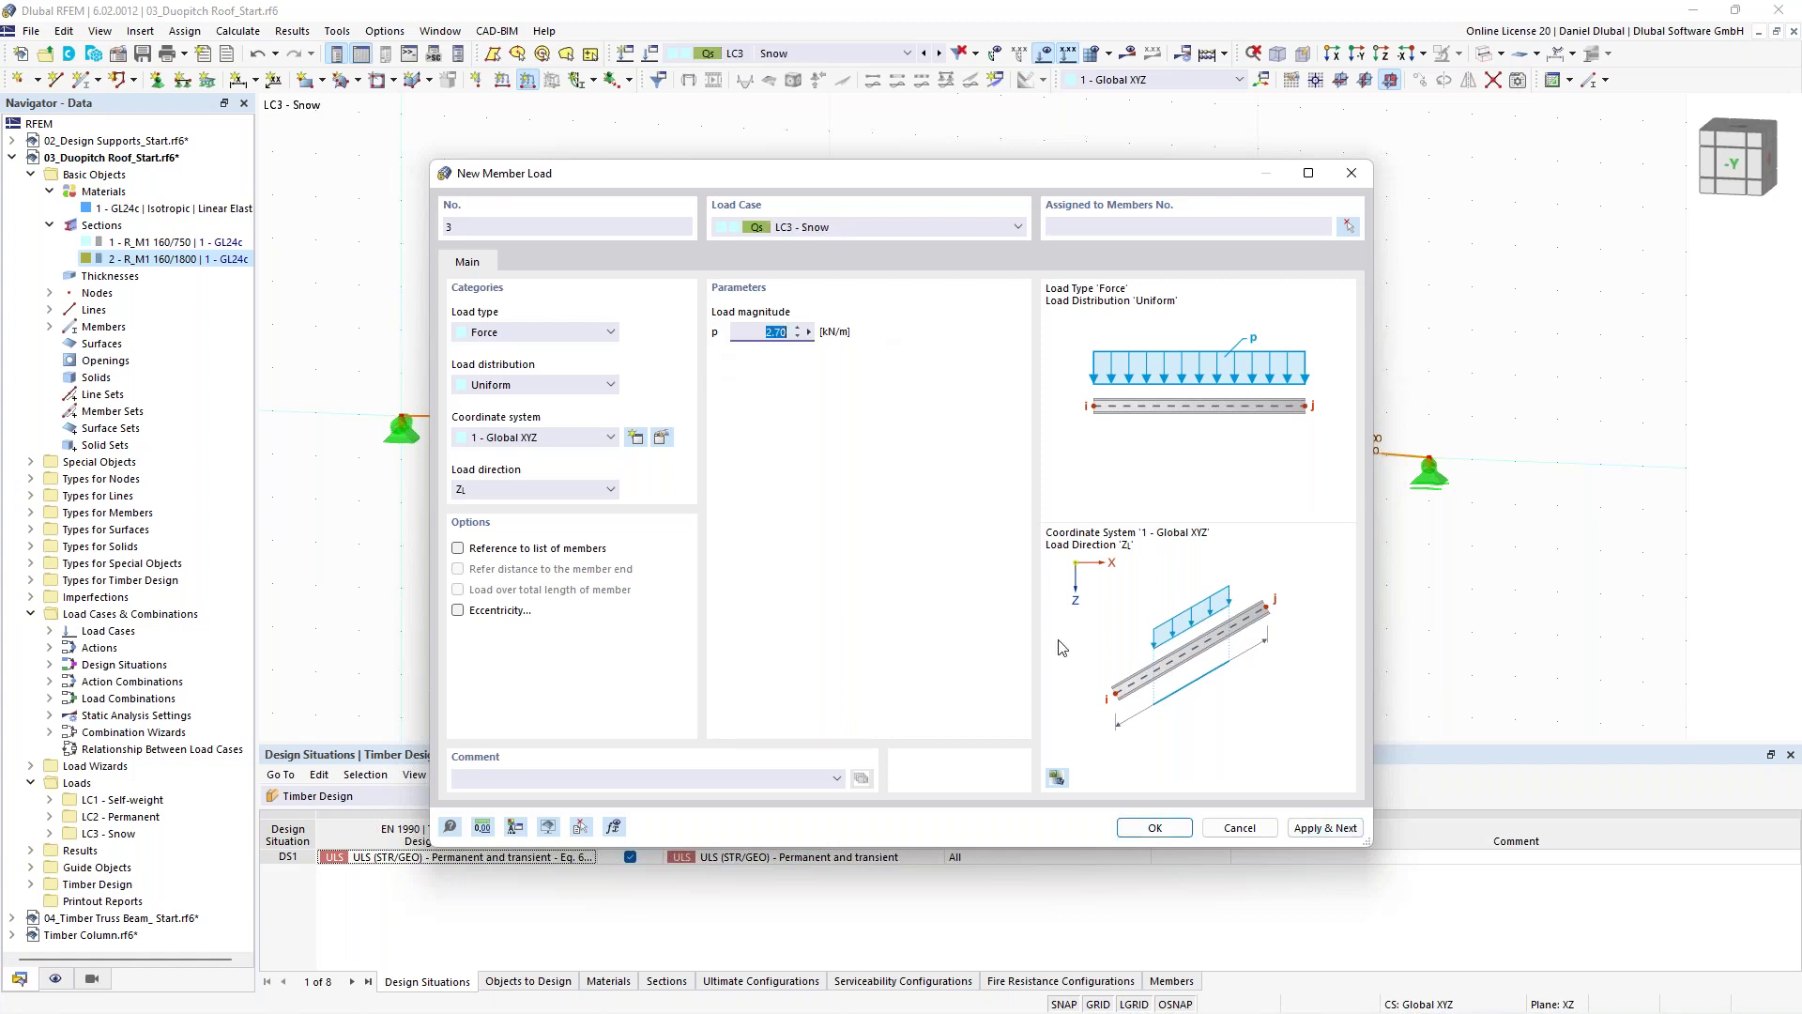
Add a 3.15 kN/m member load in LC3 Snow and set its direction to global Z on projected length.
text(3.15)
click(1155, 827)
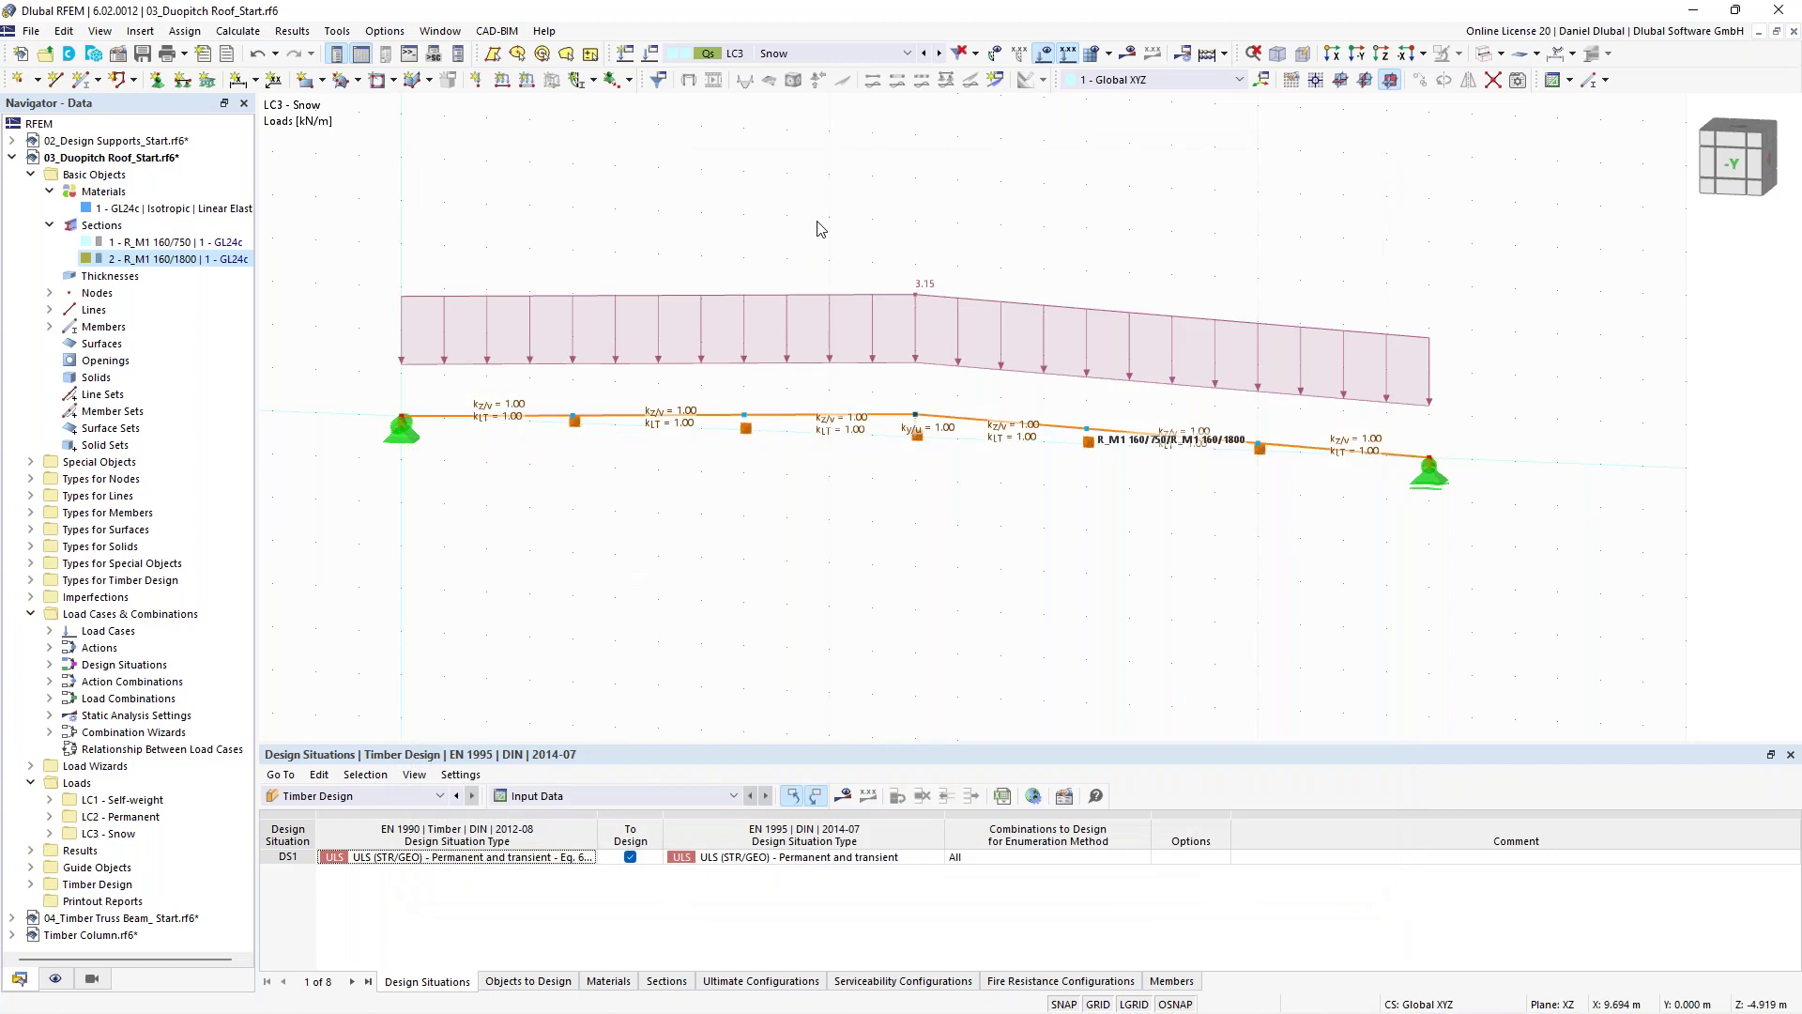
double_click(943, 305)
click(533, 488)
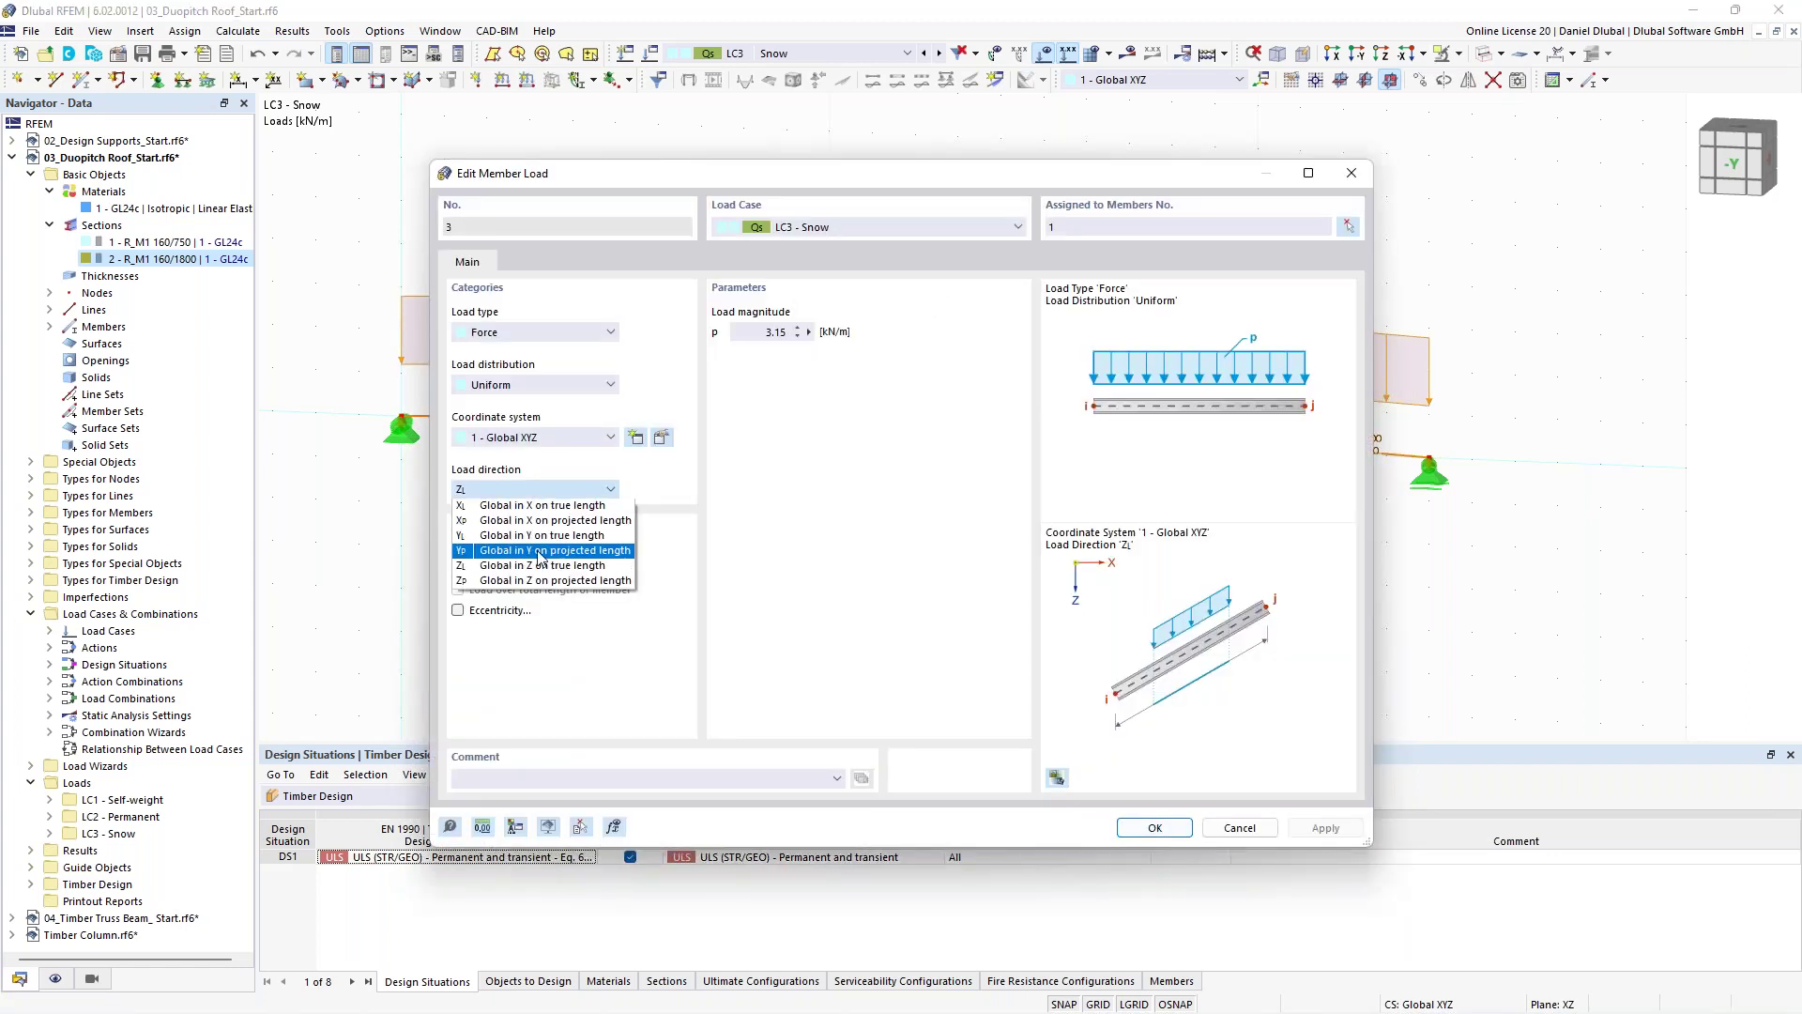
click(541, 580)
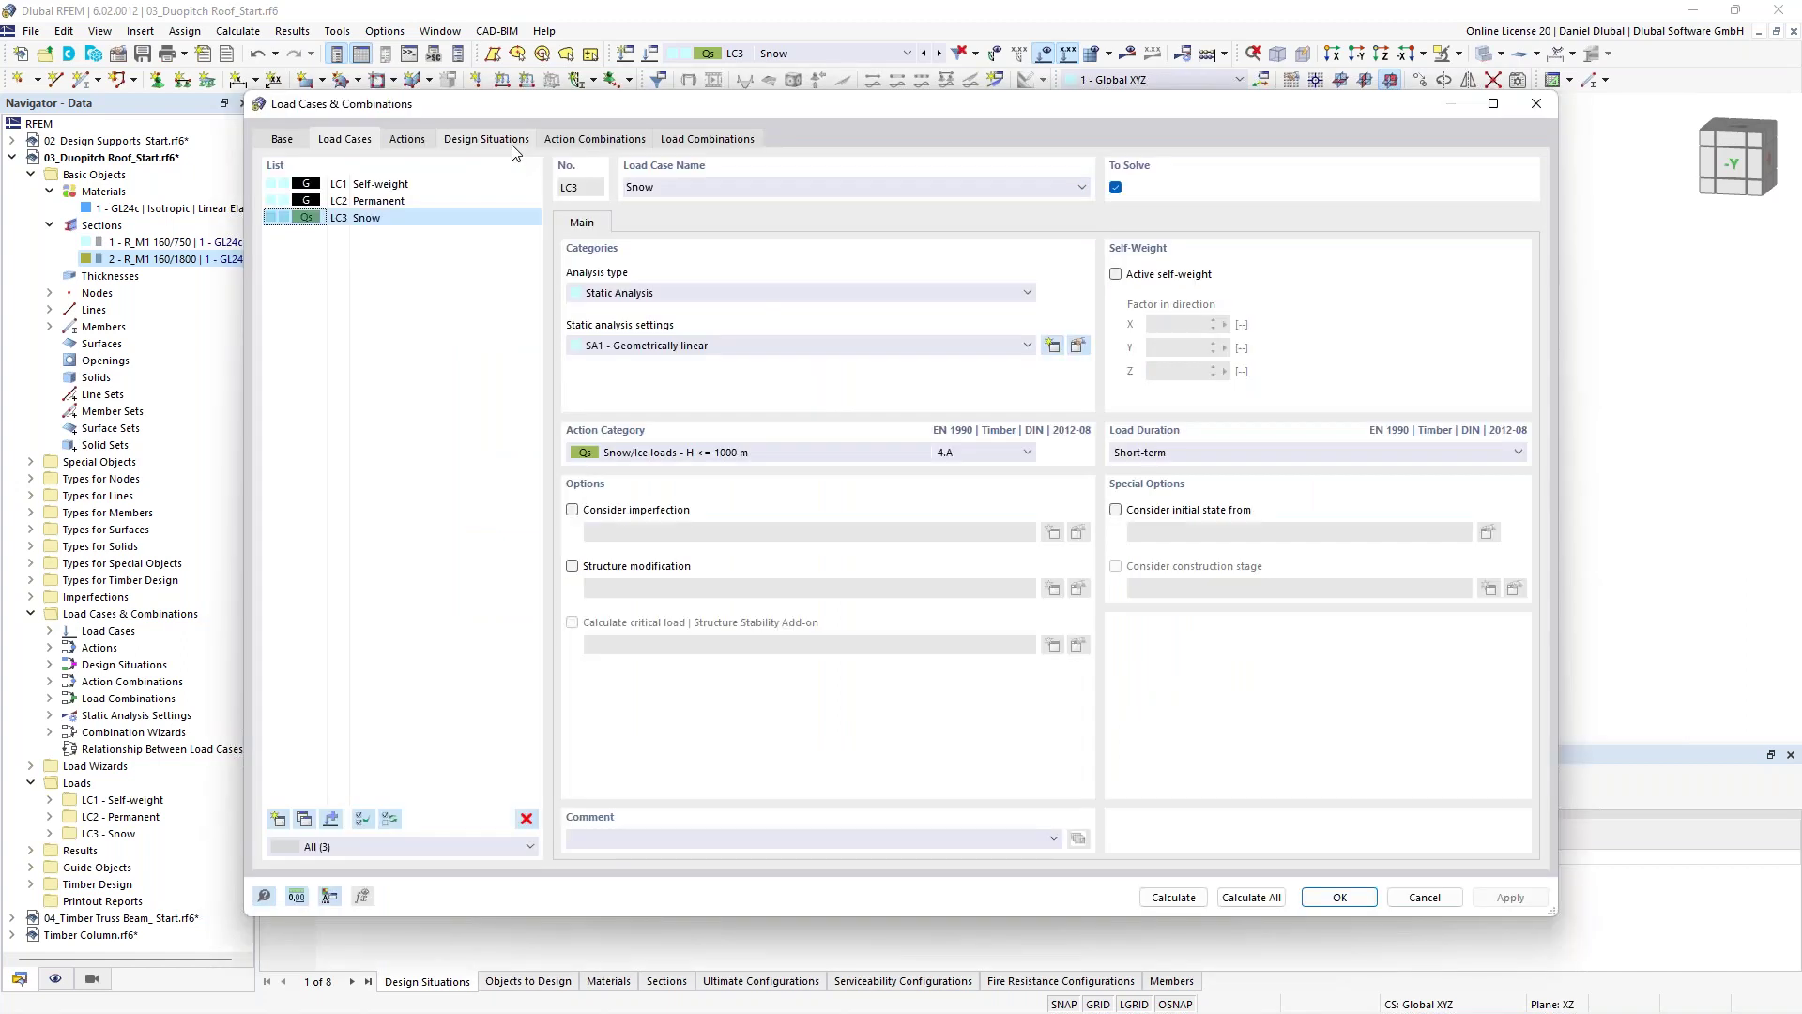
Use the combination wizard with SA1 - Geometrically linear for design situation DS1.
click(513, 146)
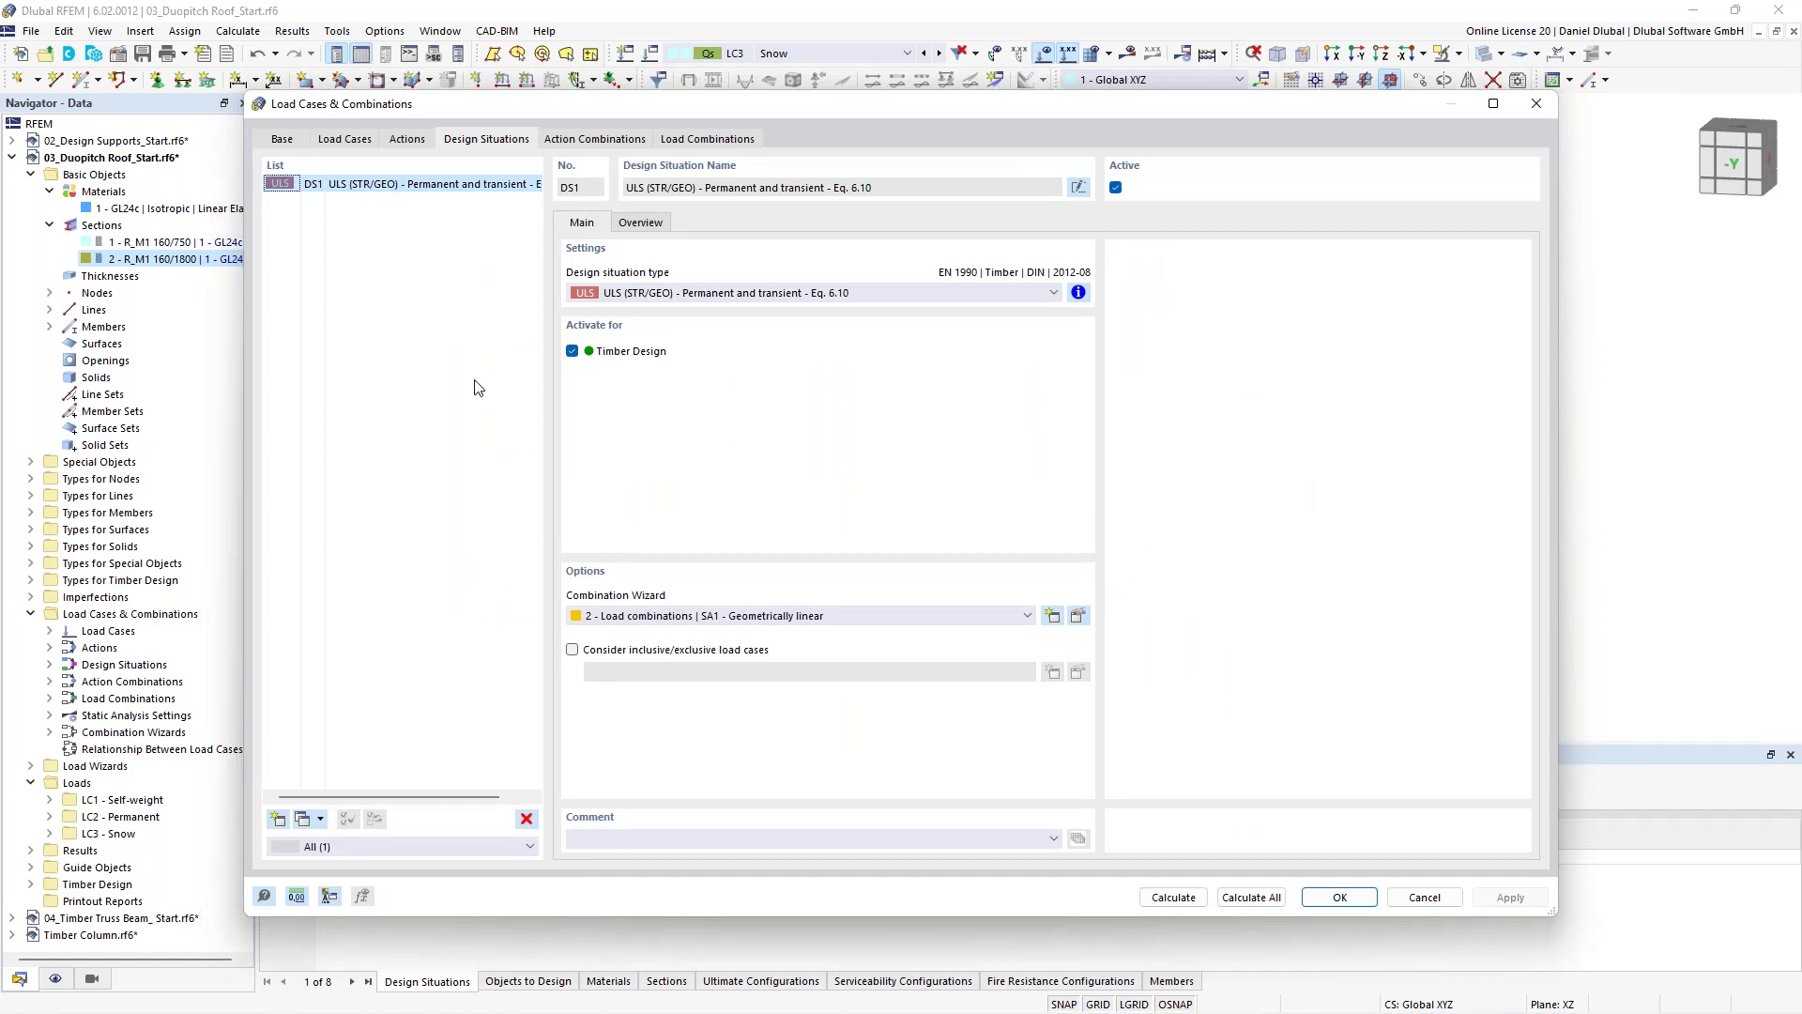
click(711, 618)
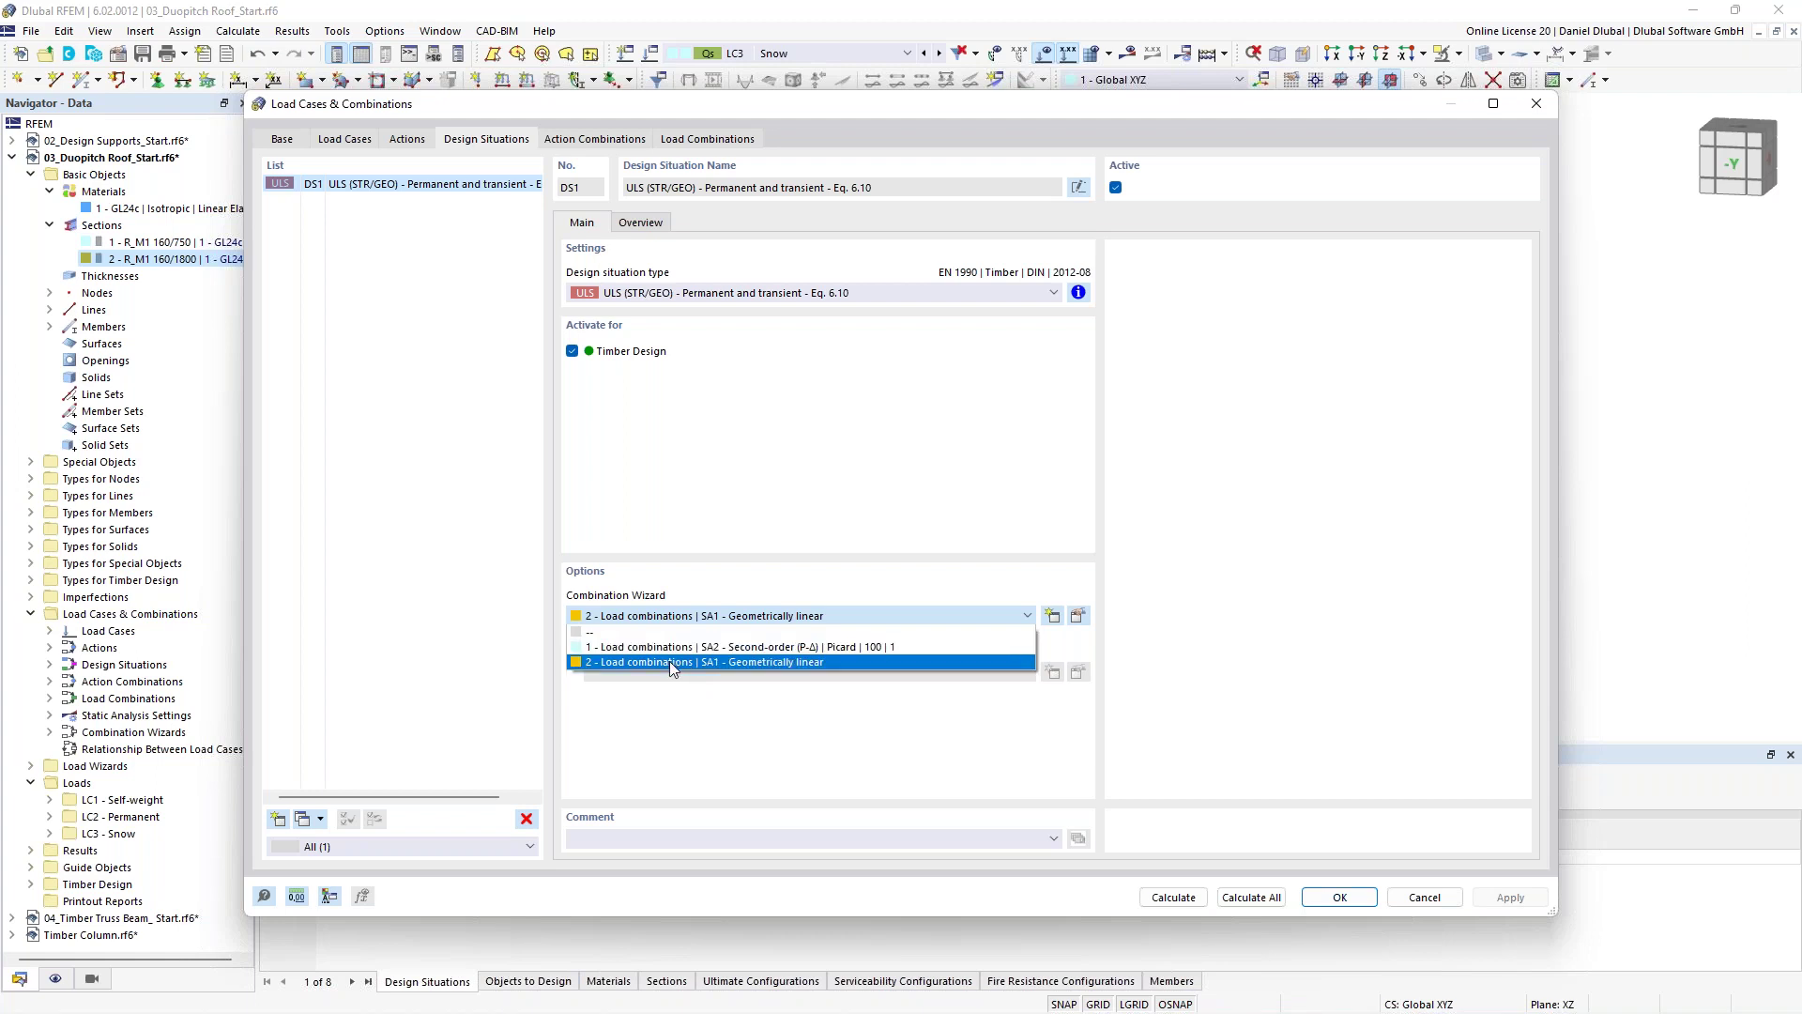
click(668, 661)
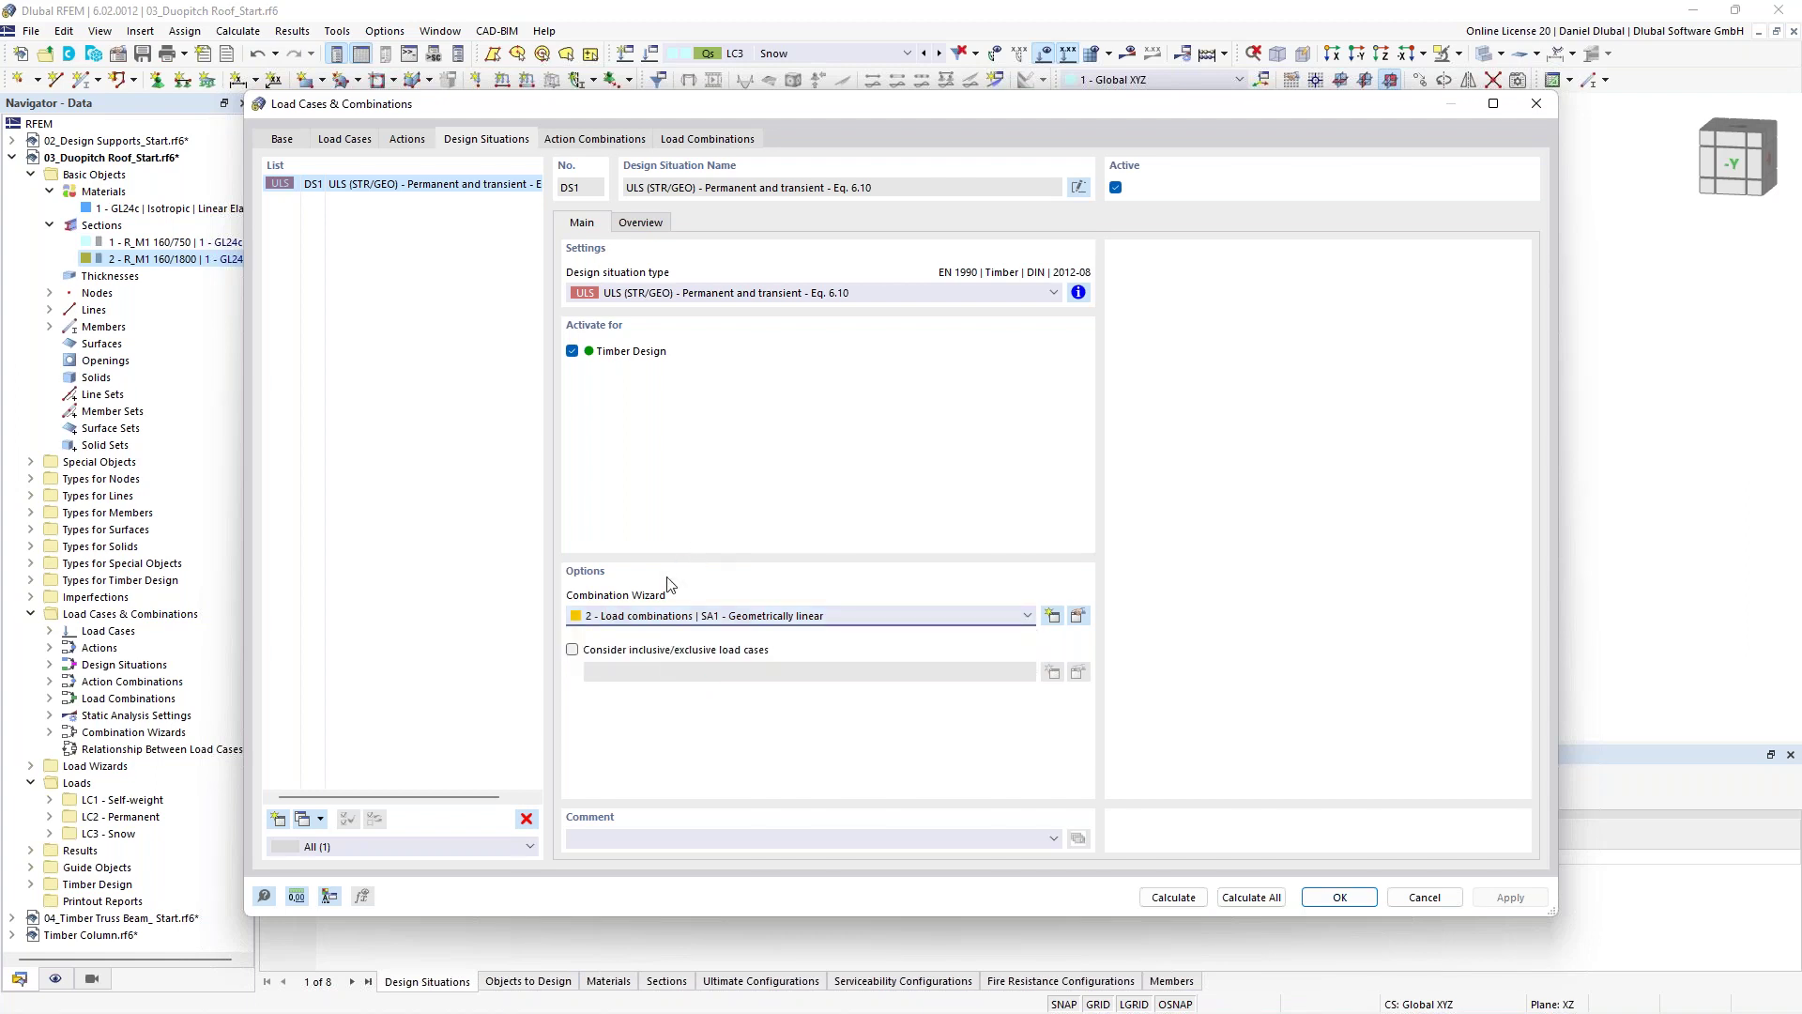
Review the generated action combinations, load combinations, design situations and actions, and accept the load case and combination settings.
click(592, 140)
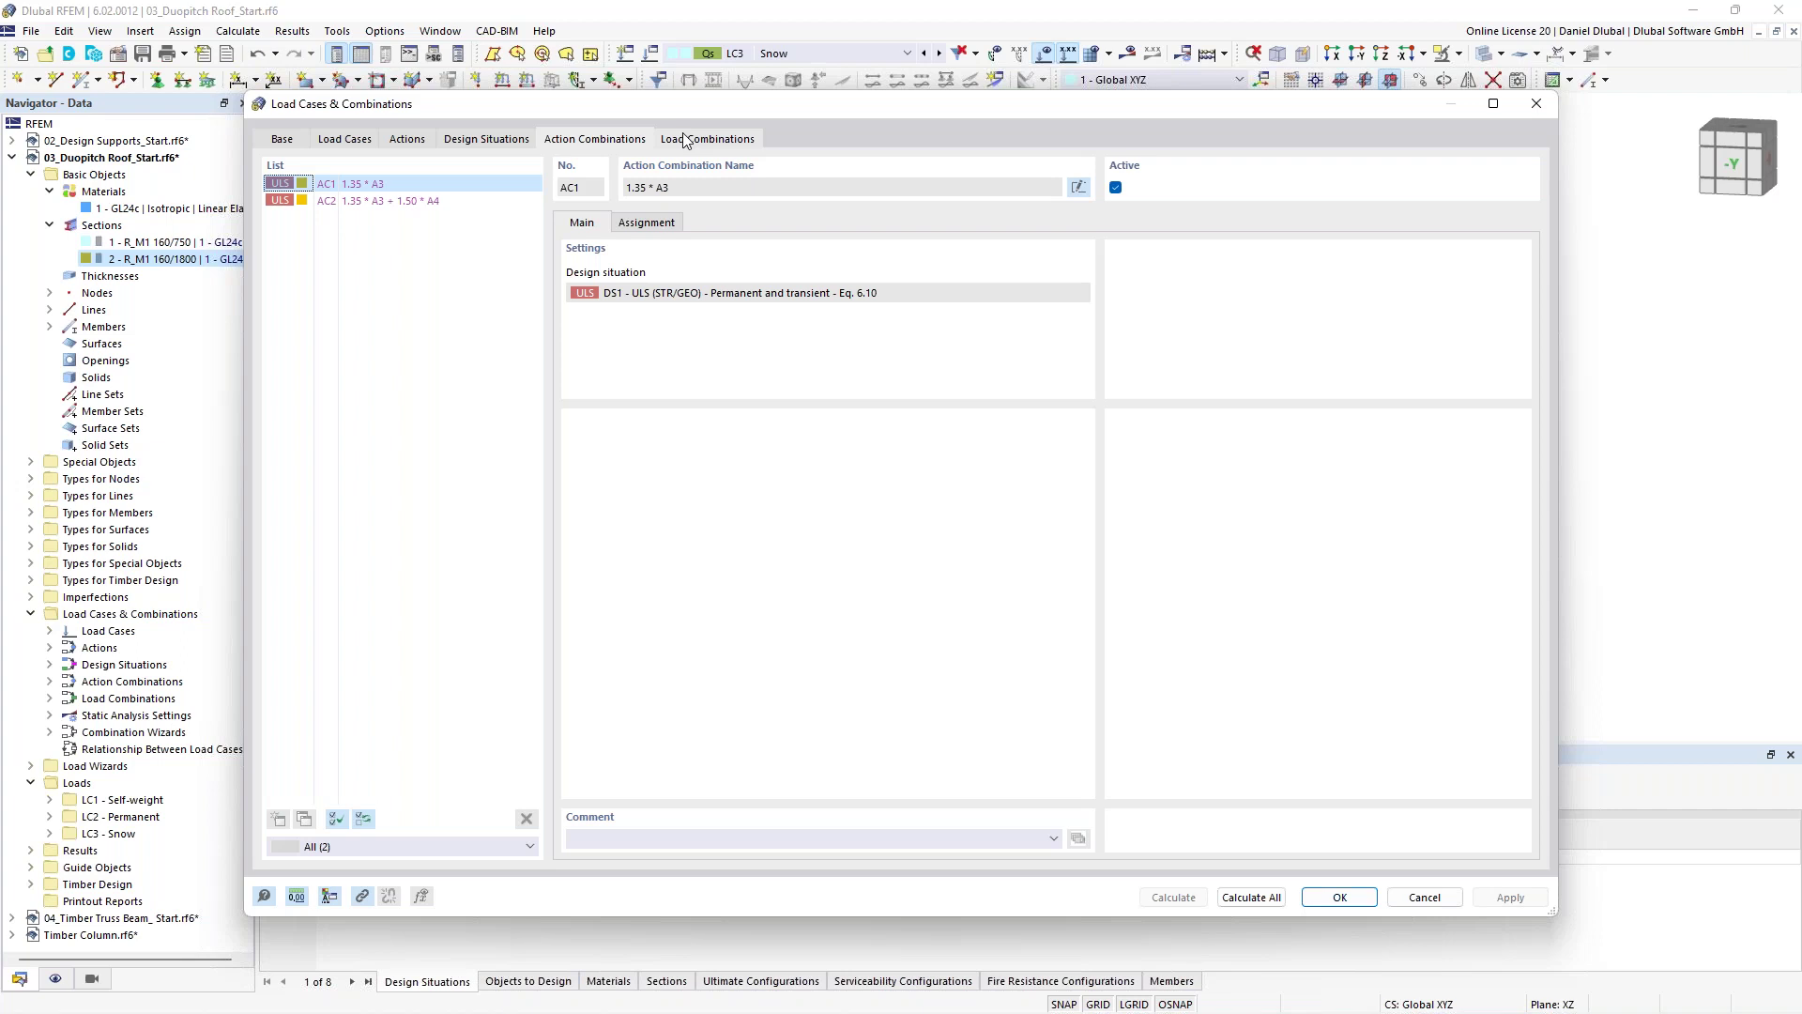
click(384, 202)
click(371, 182)
click(380, 200)
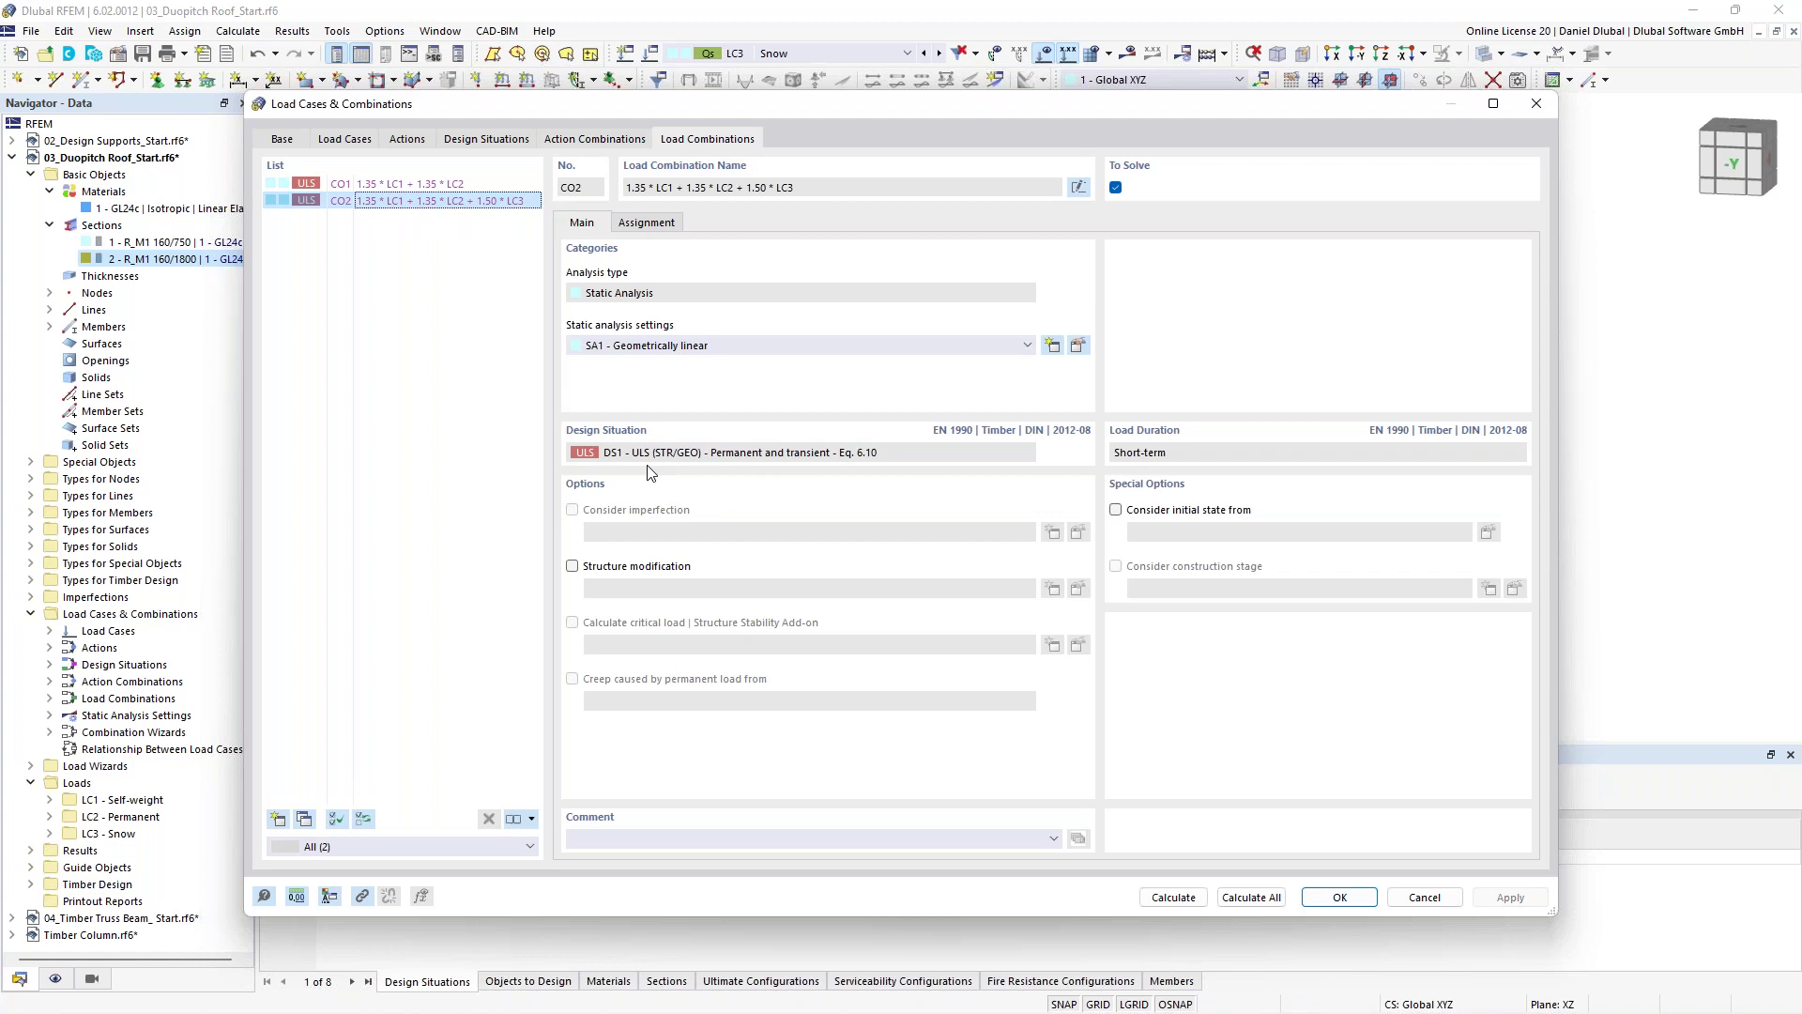
click(487, 141)
click(398, 141)
click(1341, 897)
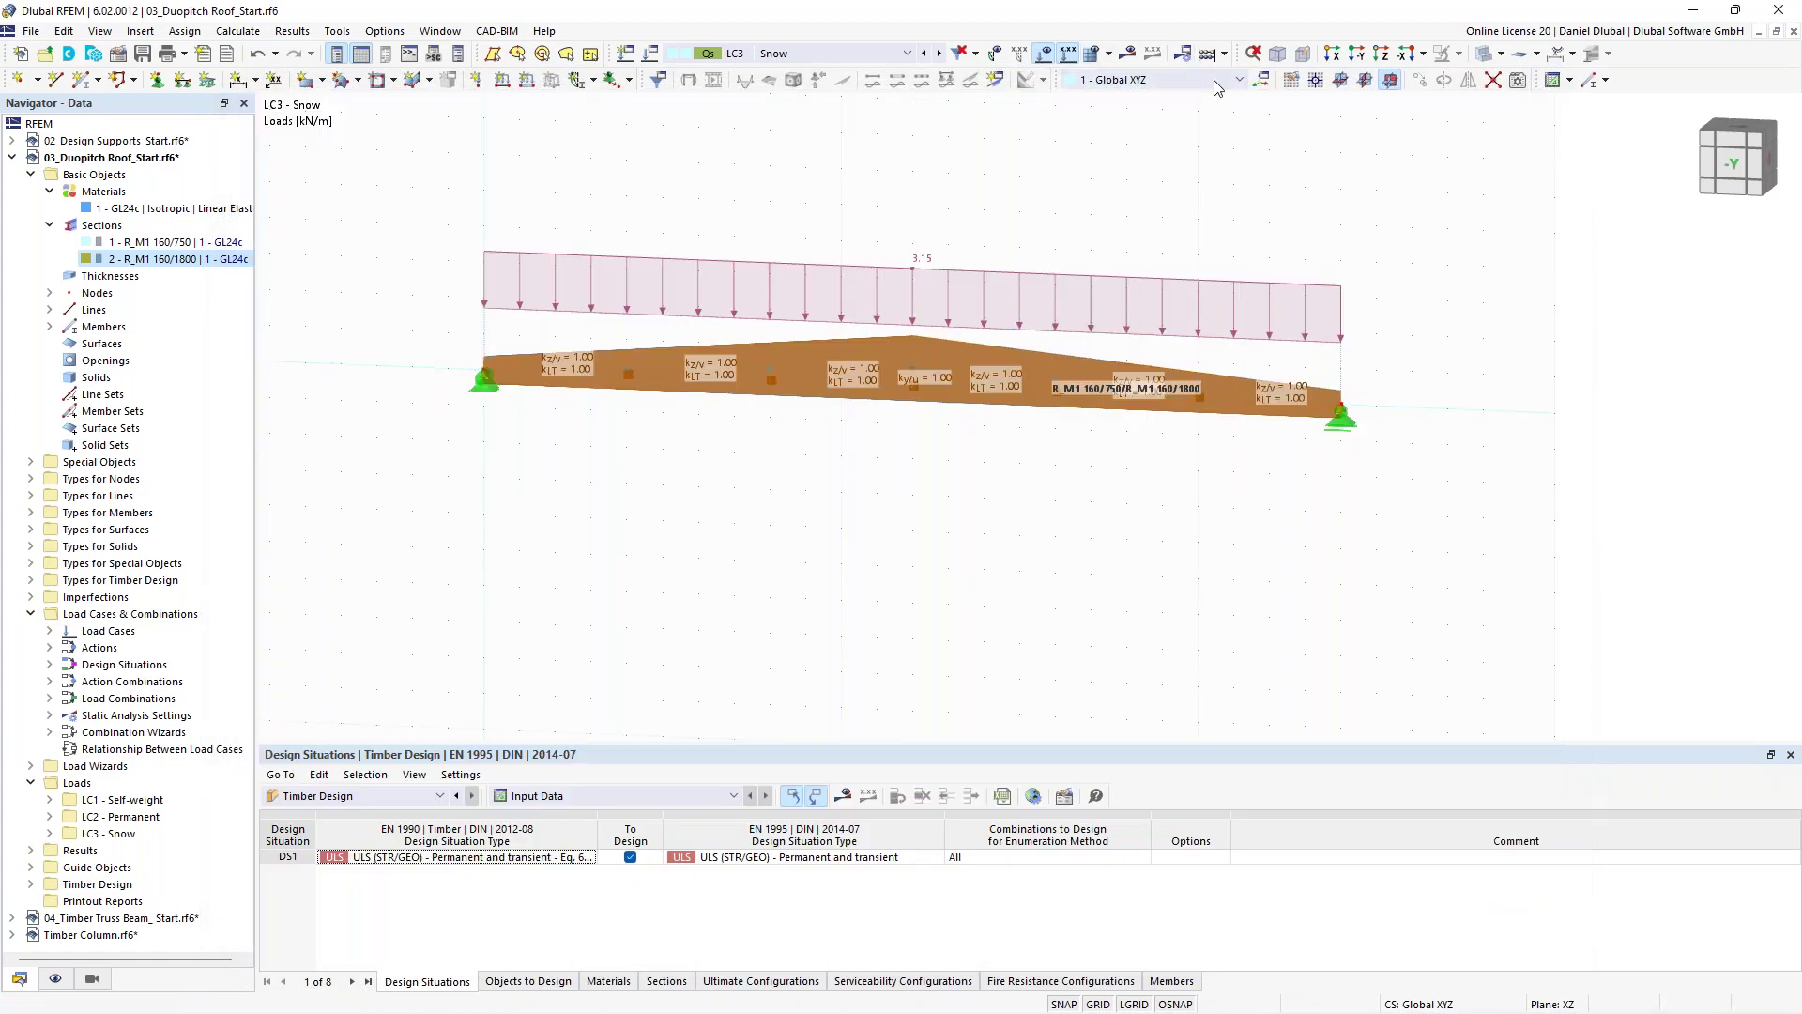
Calculate the model and hide the loads and effective length labels in the results view.
click(1212, 55)
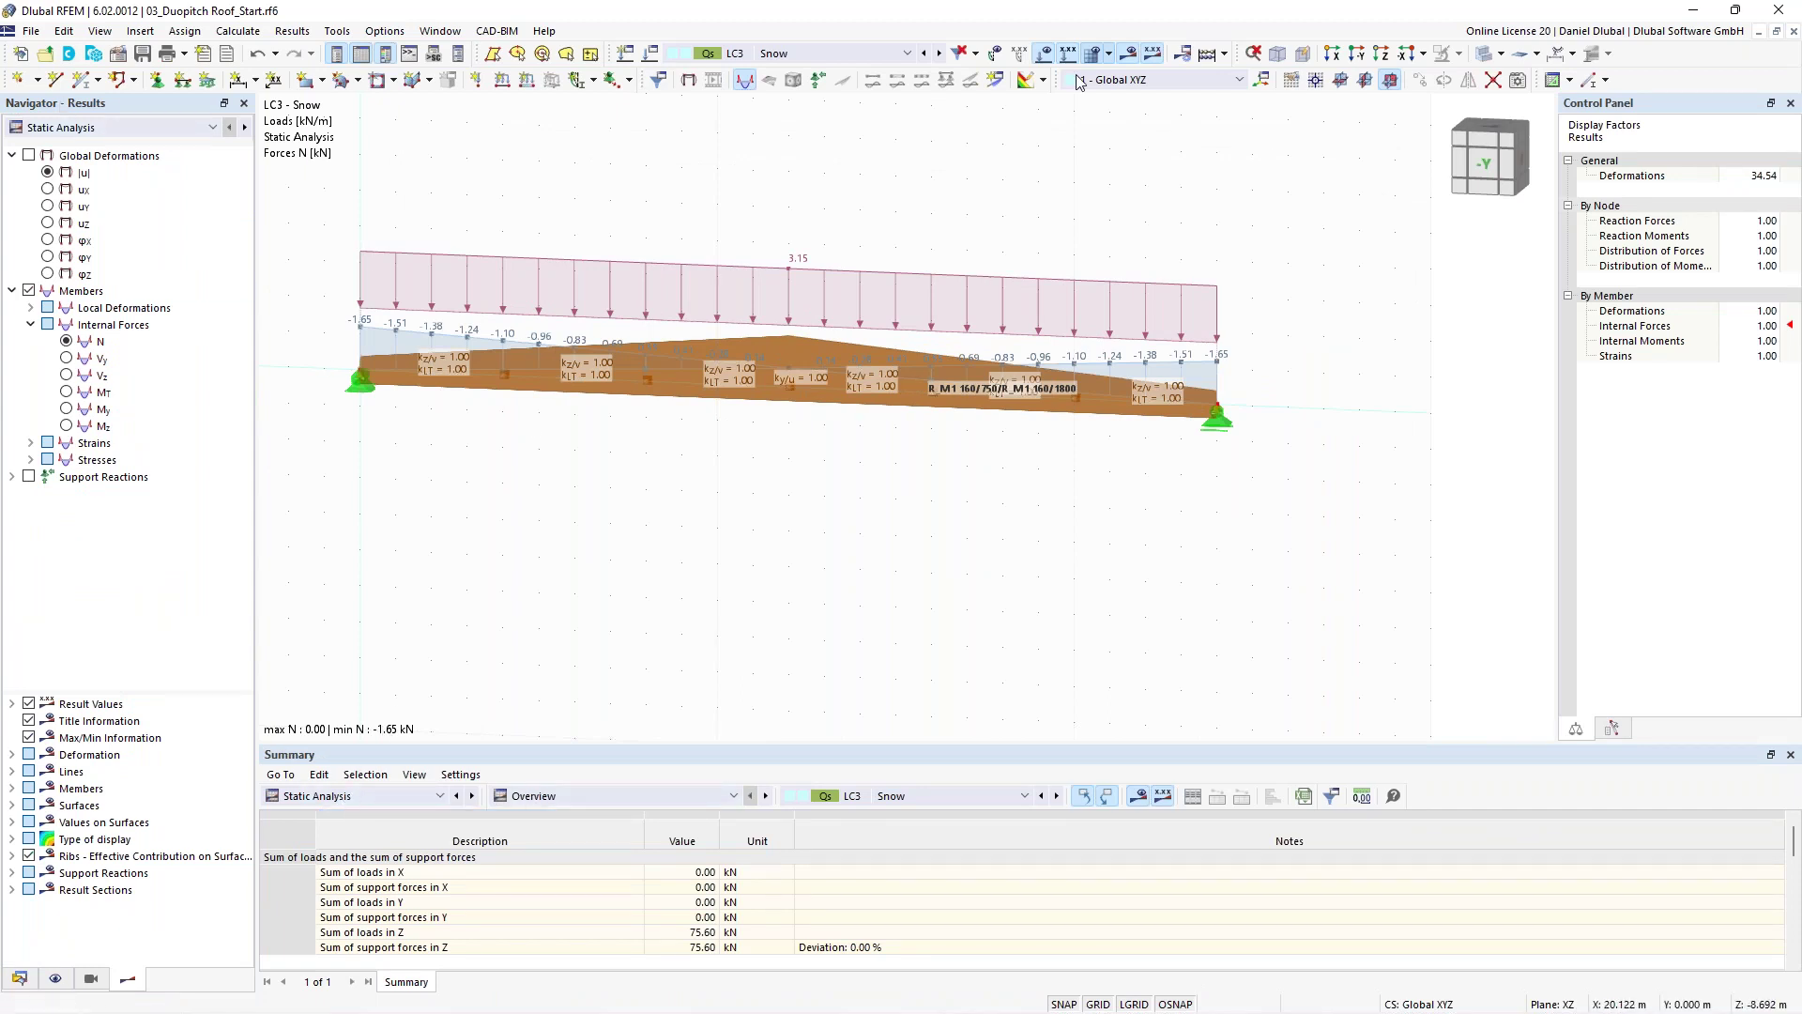
click(1044, 54)
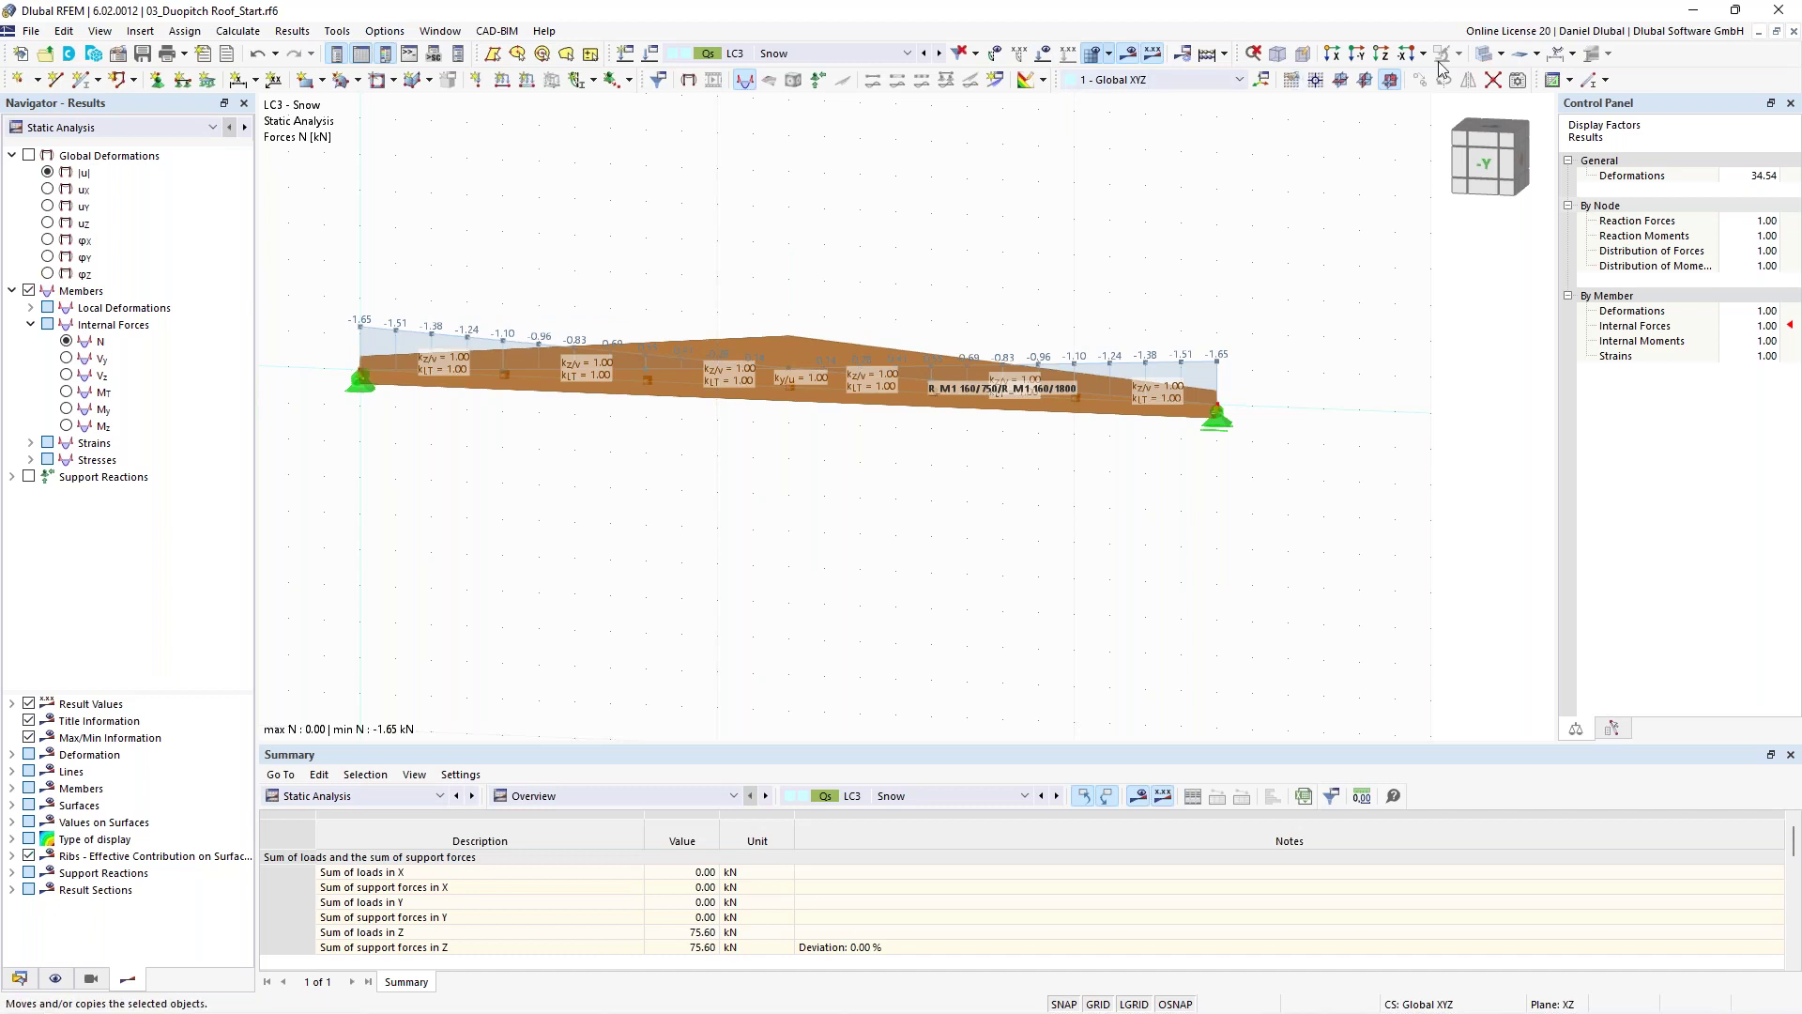
click(1483, 55)
middle_drag(928, 262, 1016, 280)
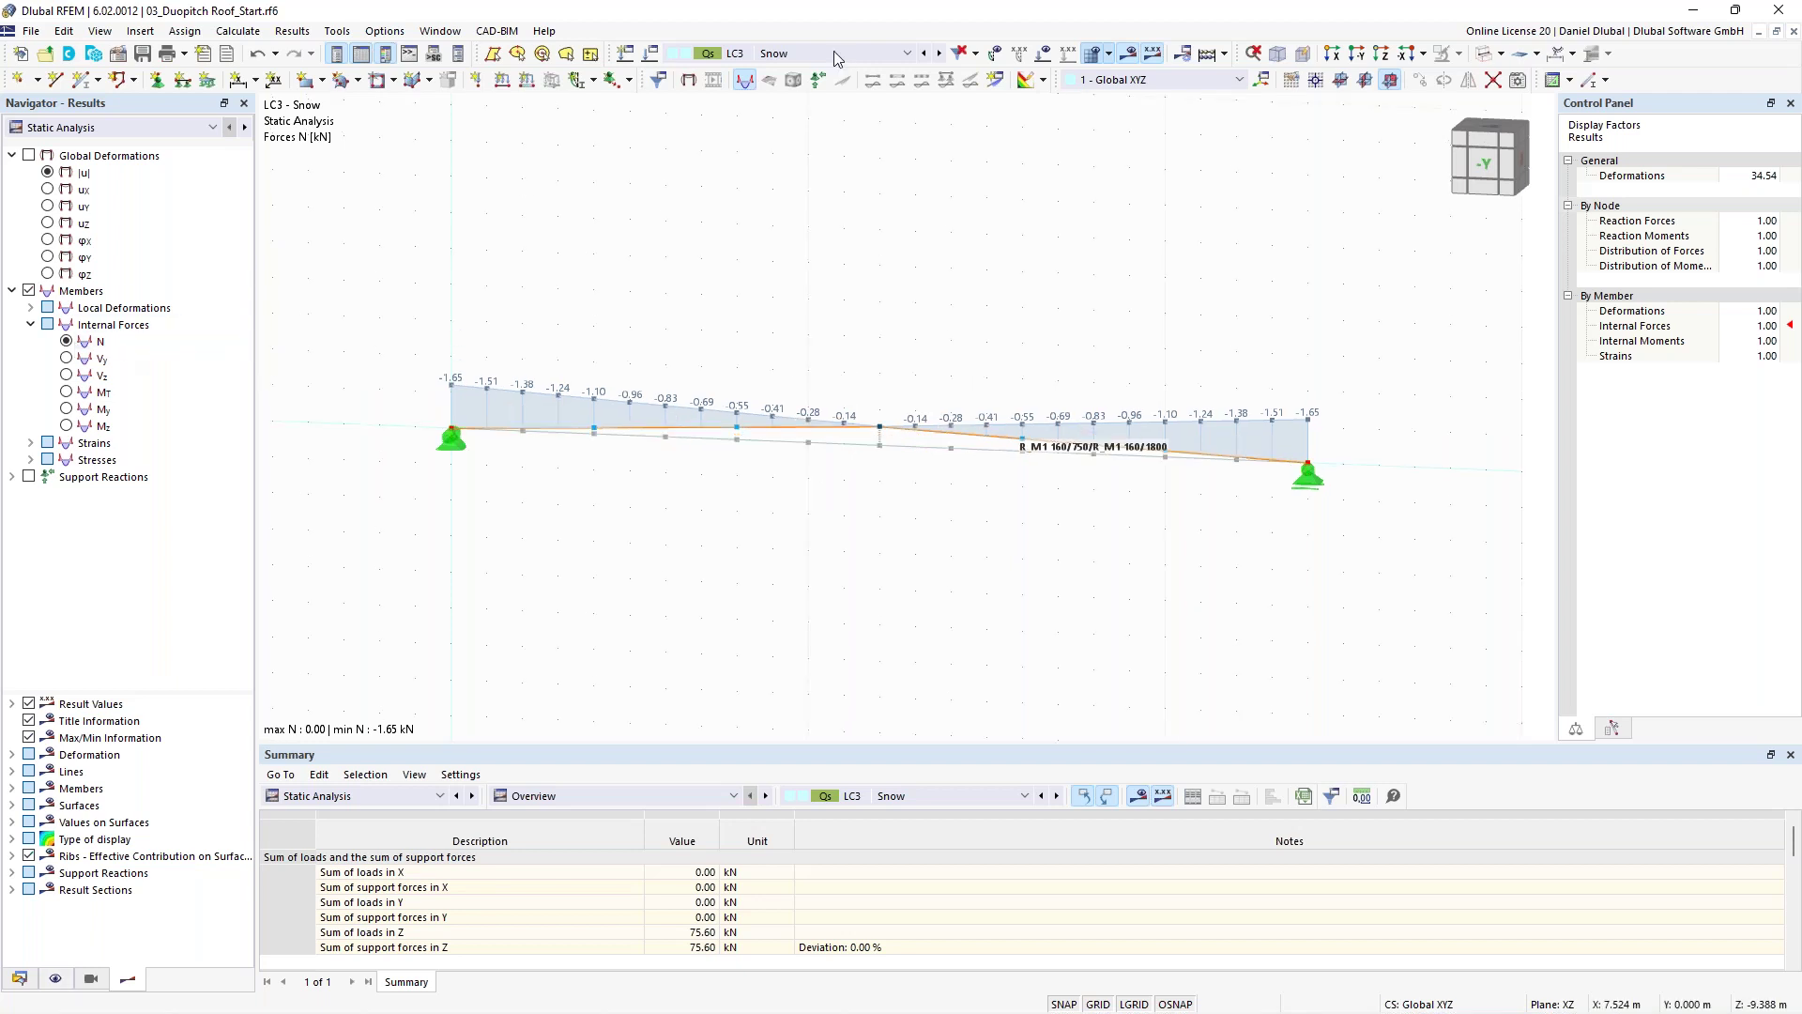
Examine the bending moments My along the beam for load combination CO2.
click(833, 52)
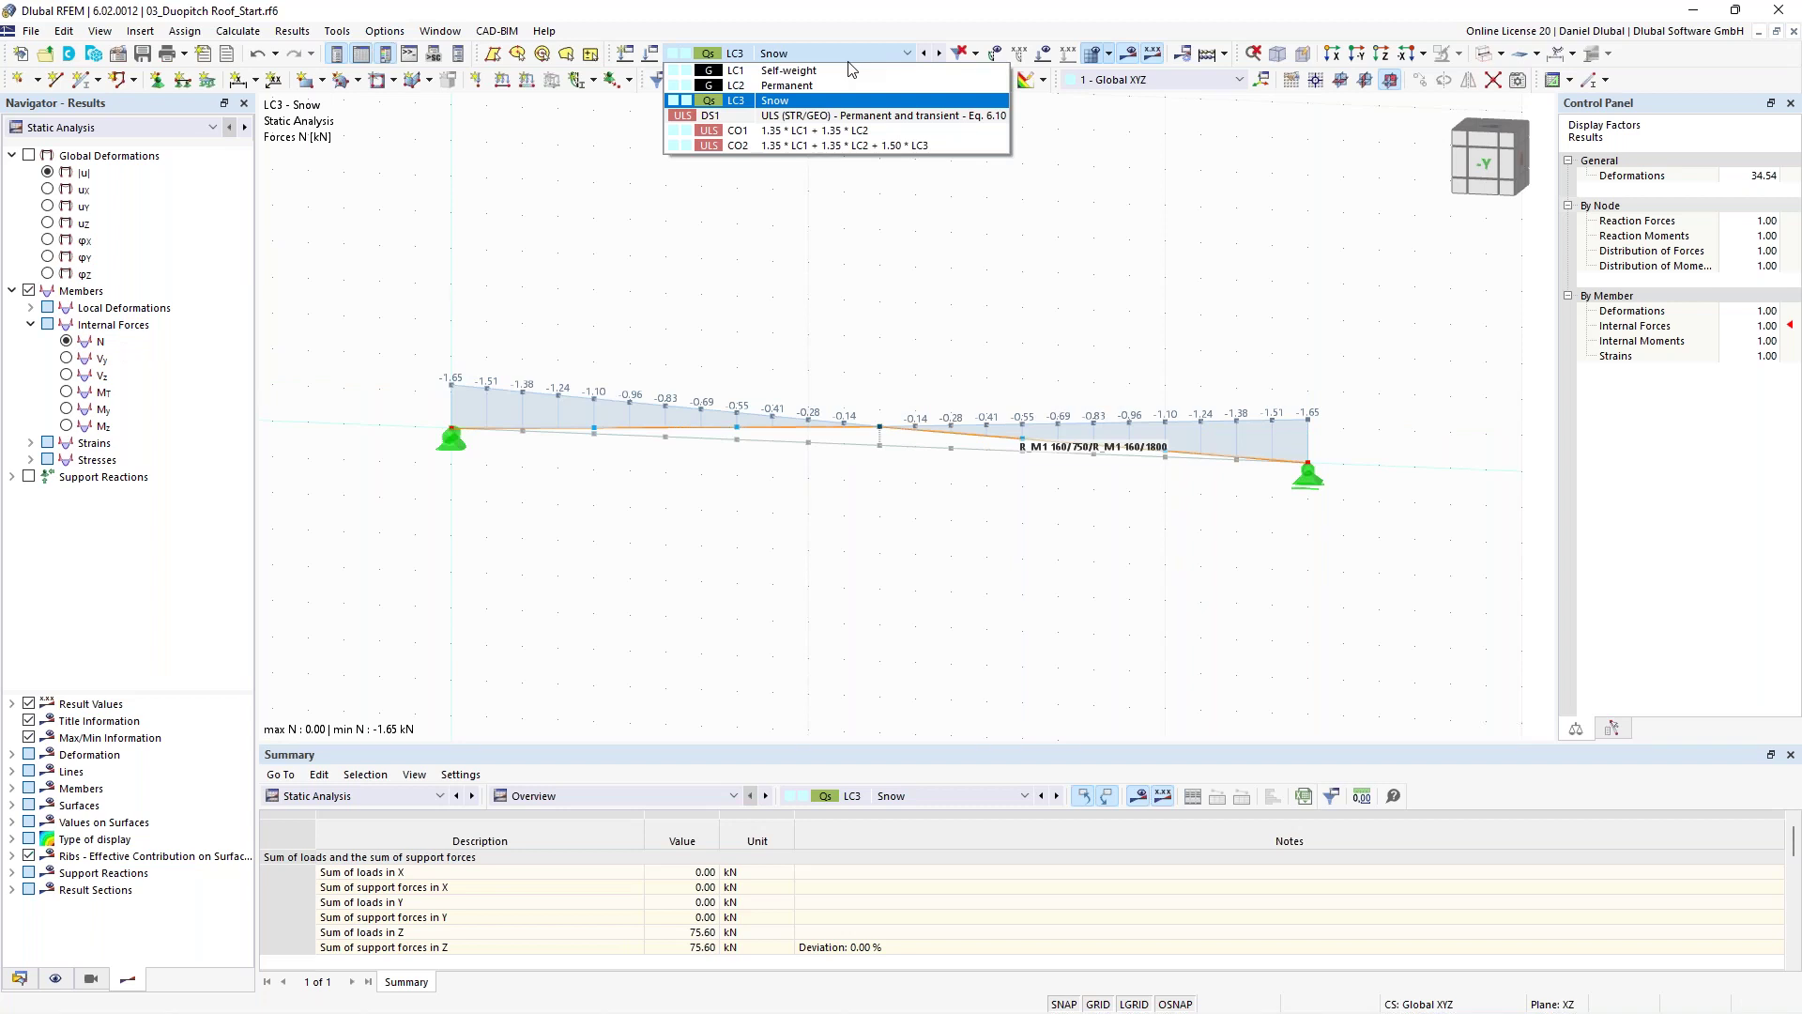
click(794, 146)
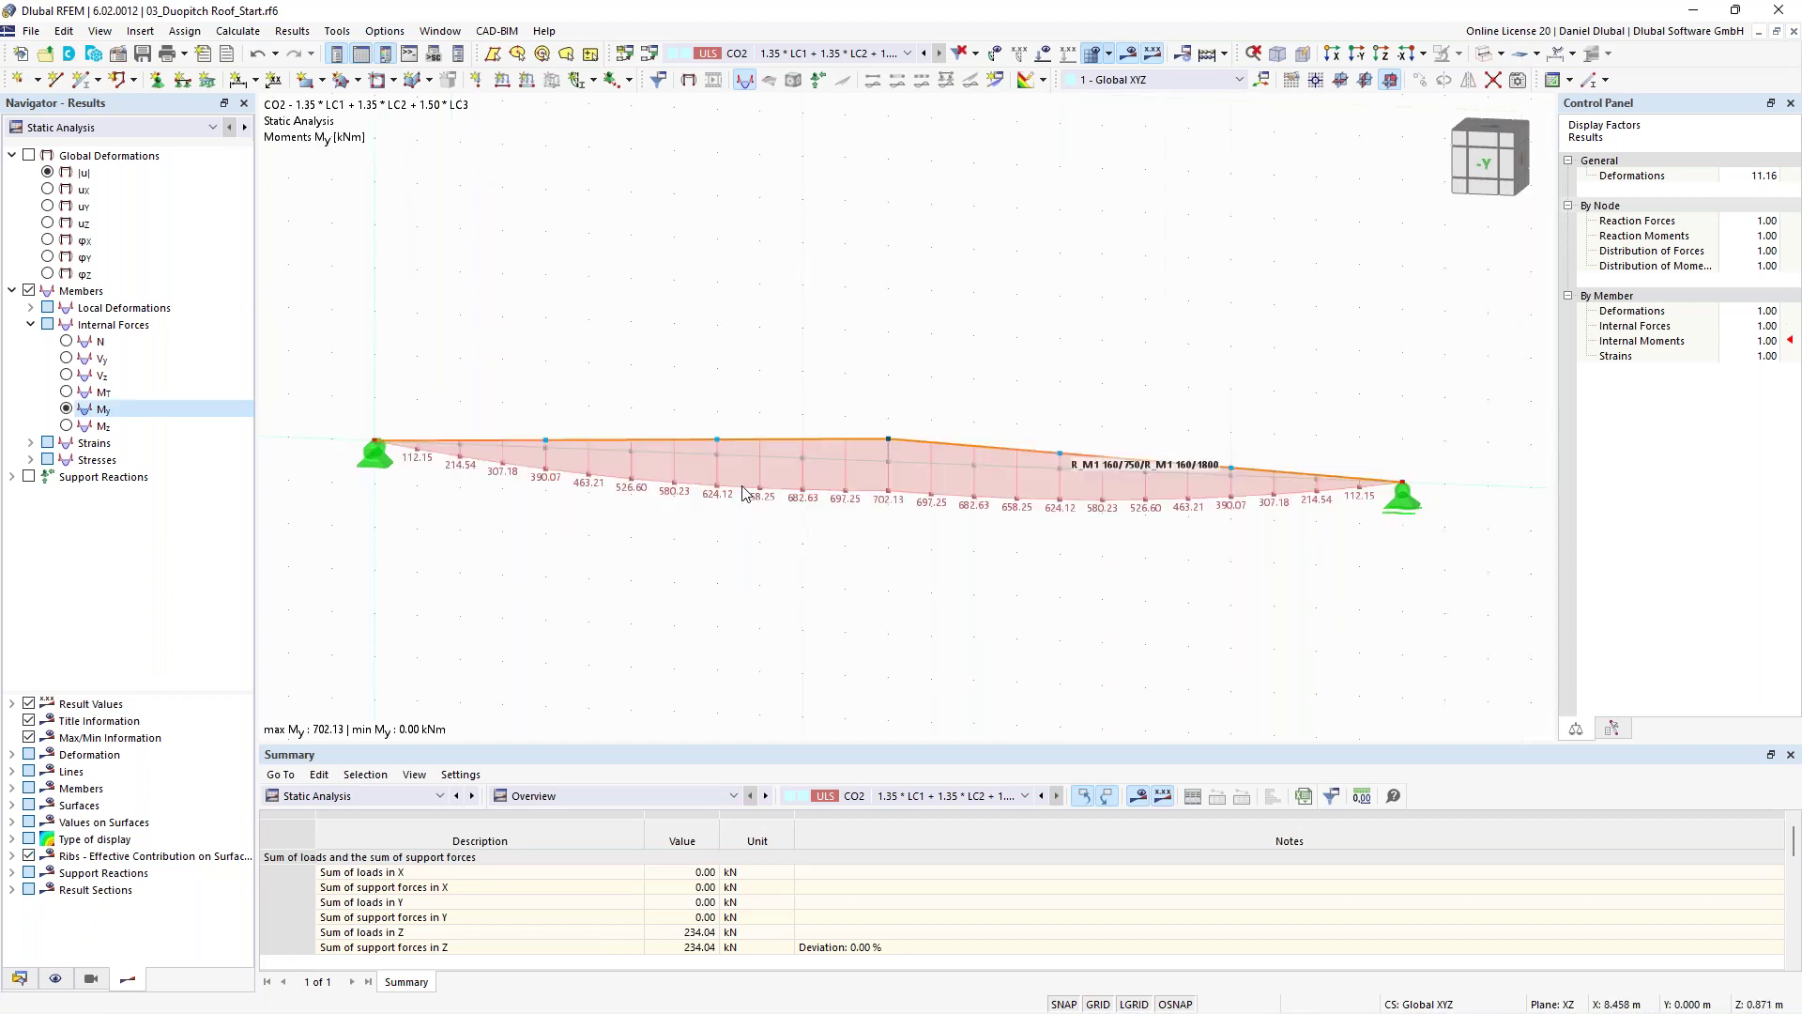
scroll(897, 505, down, 1)
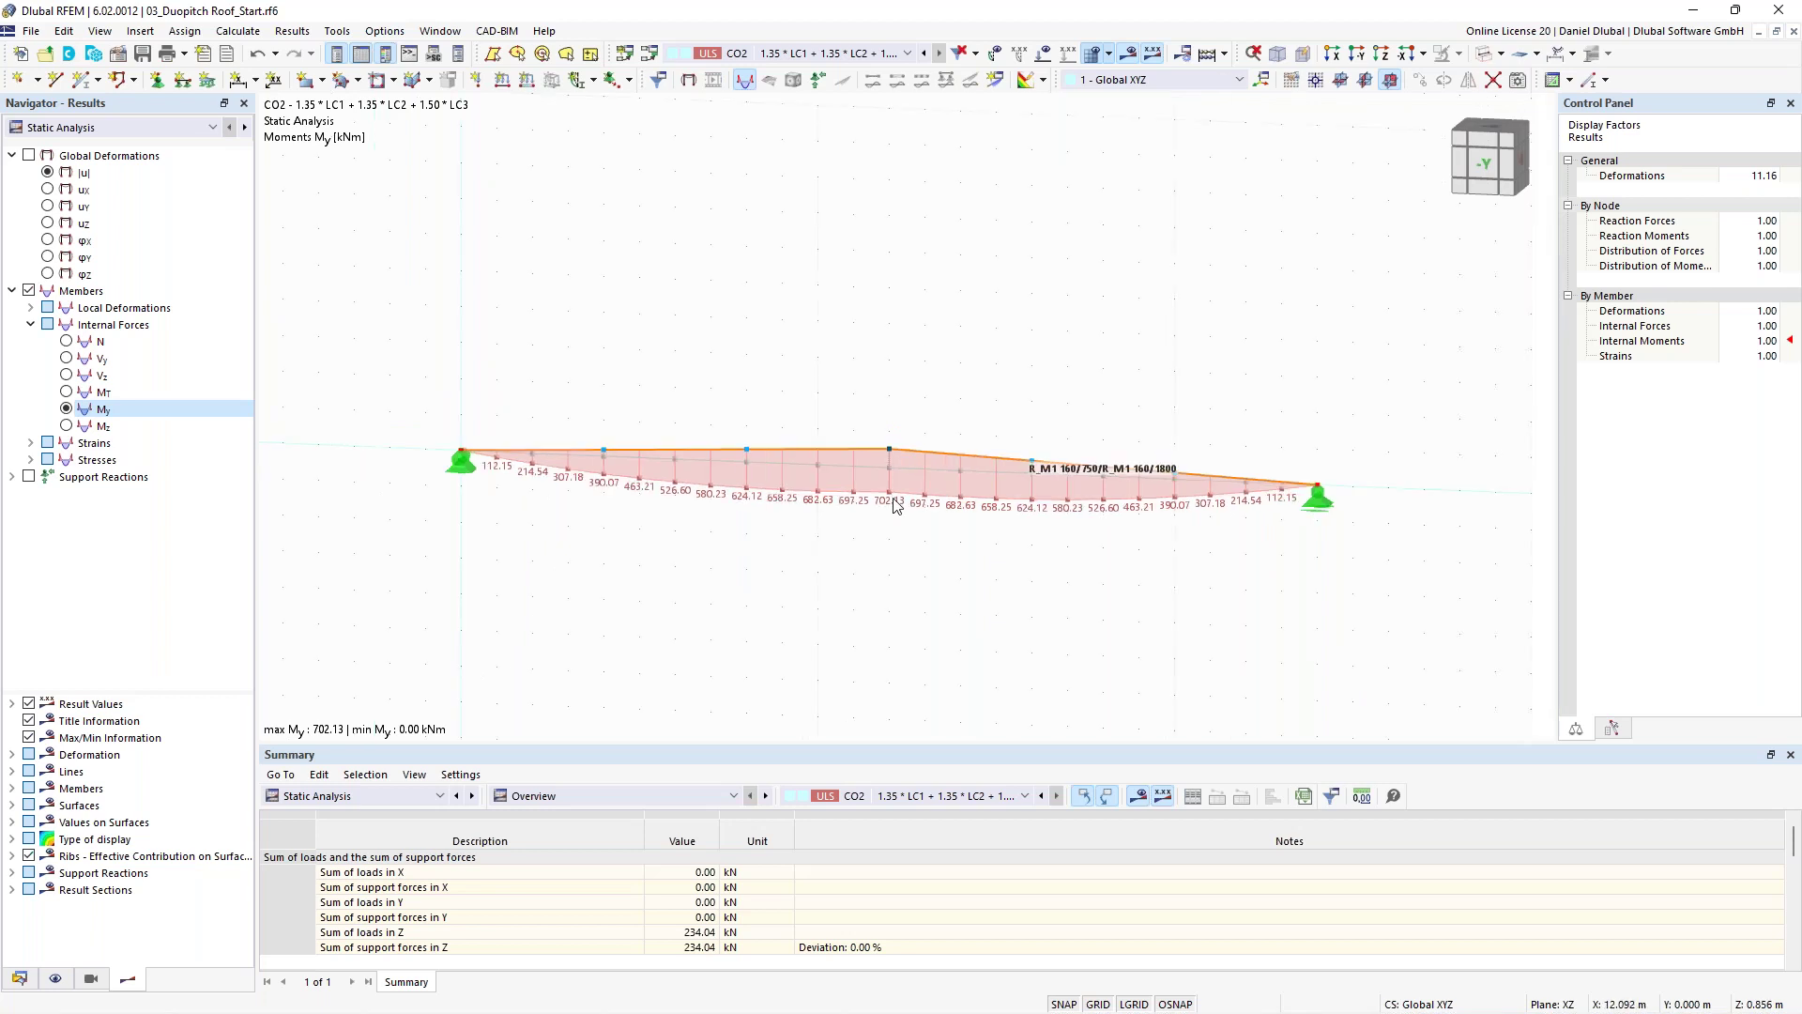
scroll(794, 448, up, 1)
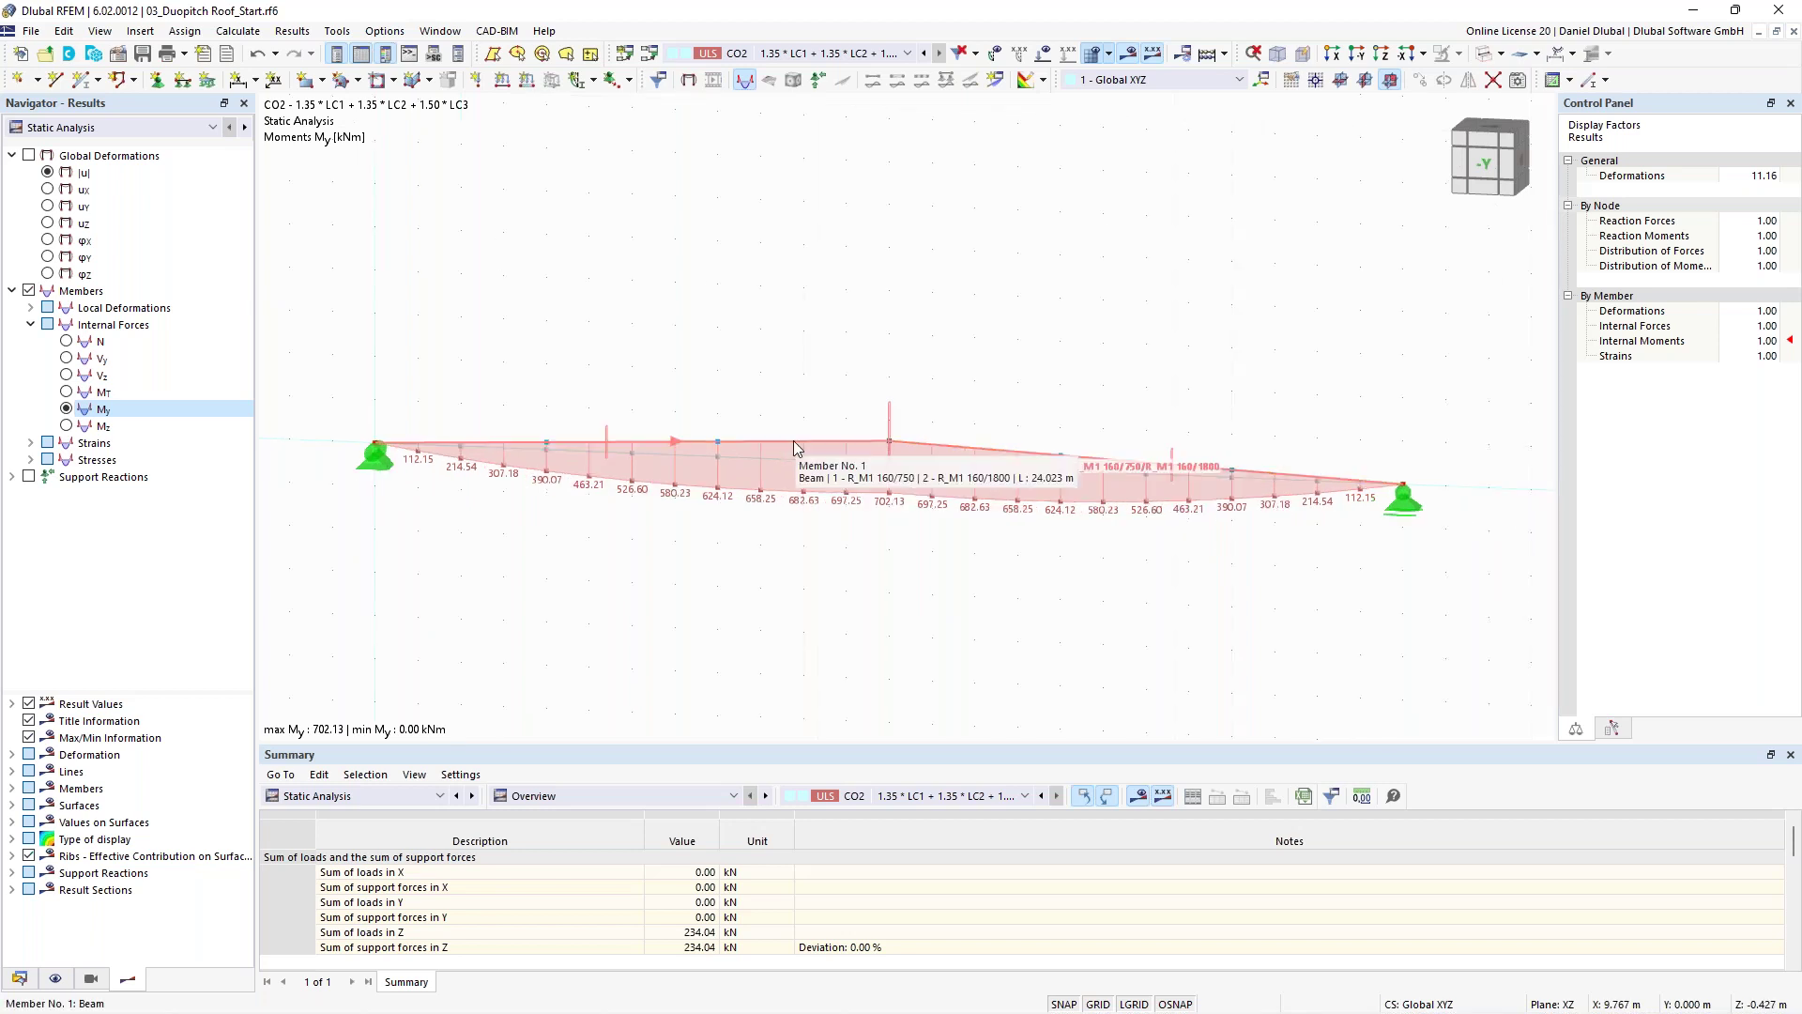
click(958, 439)
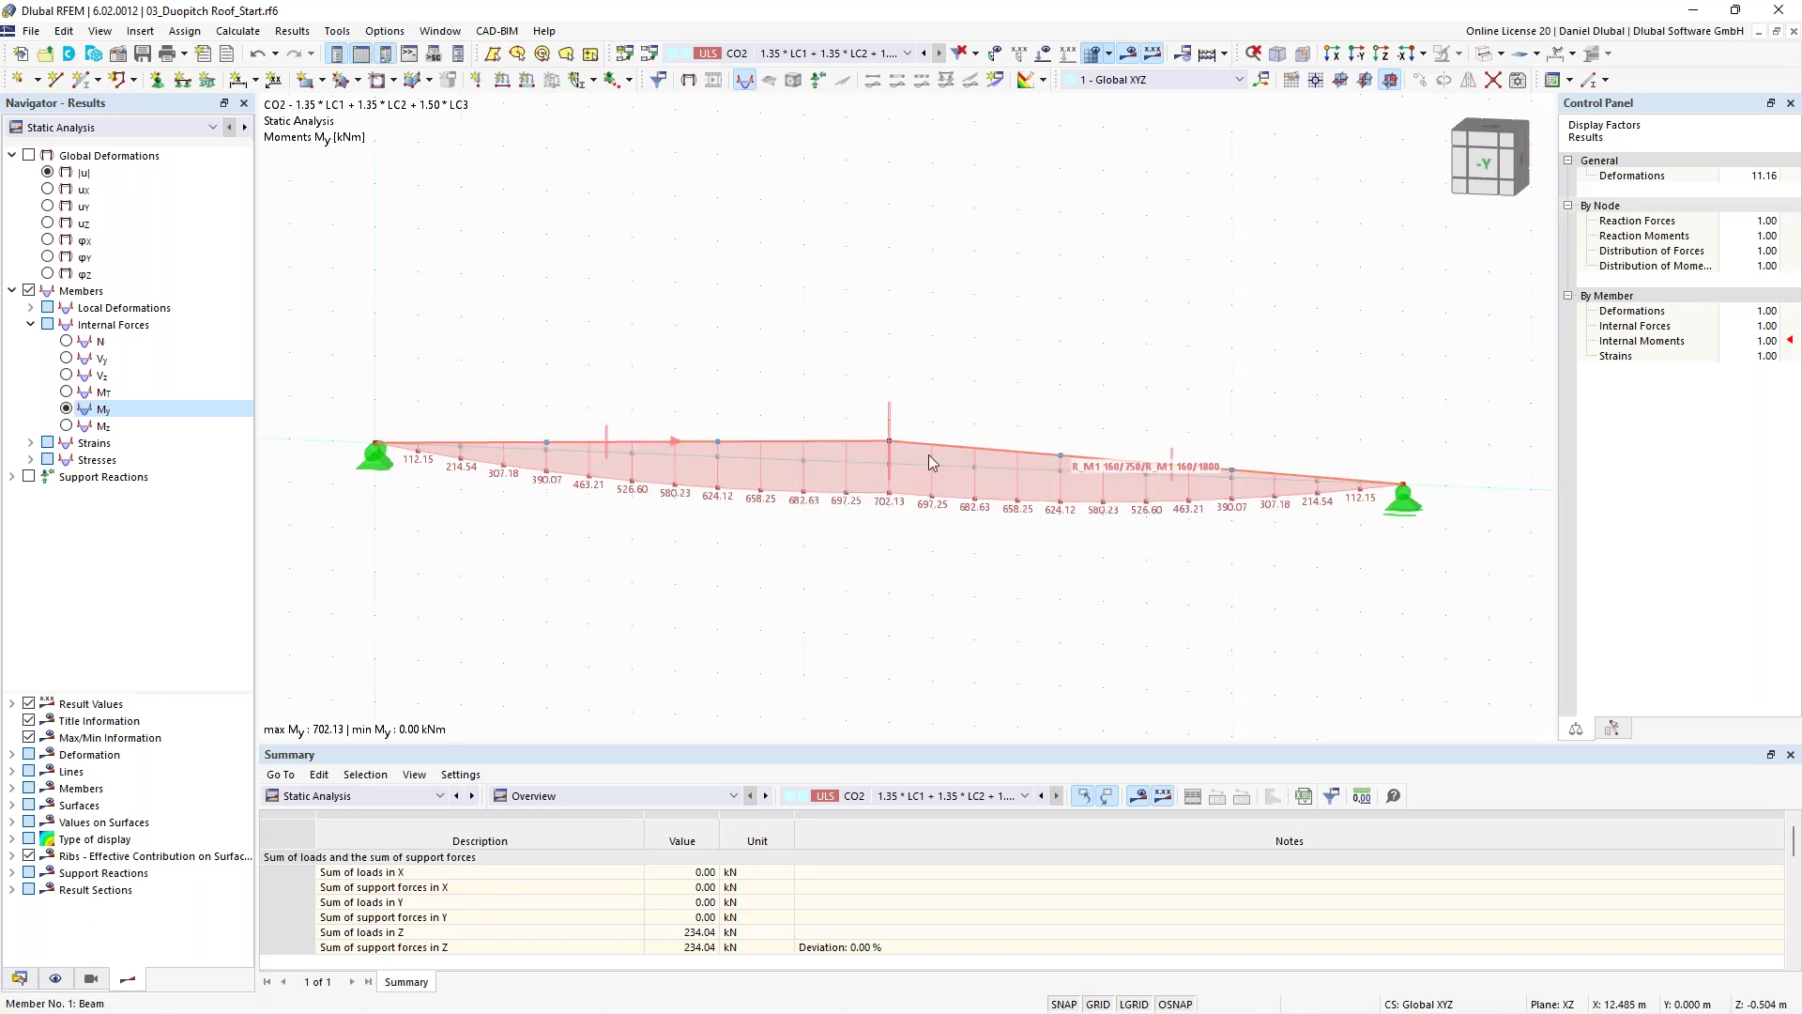
scroll(743, 296, down, 1)
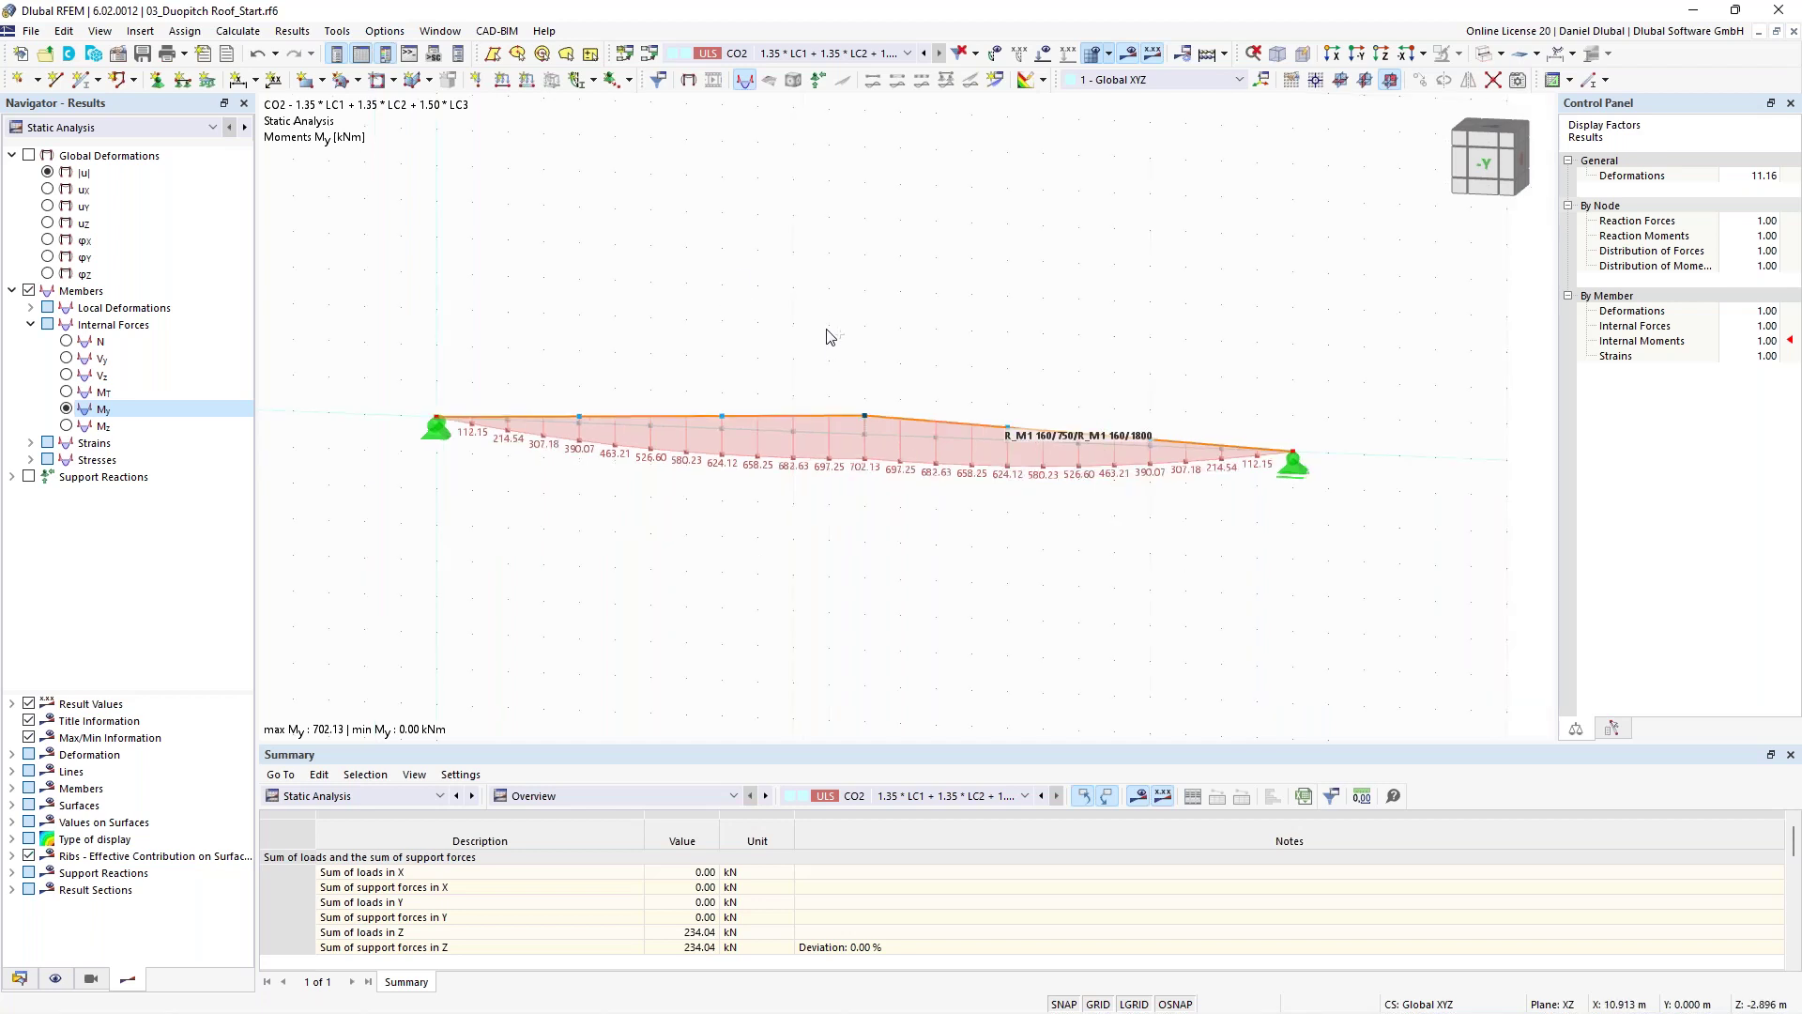
ctrl+middle_drag(830, 343, 805, 342)
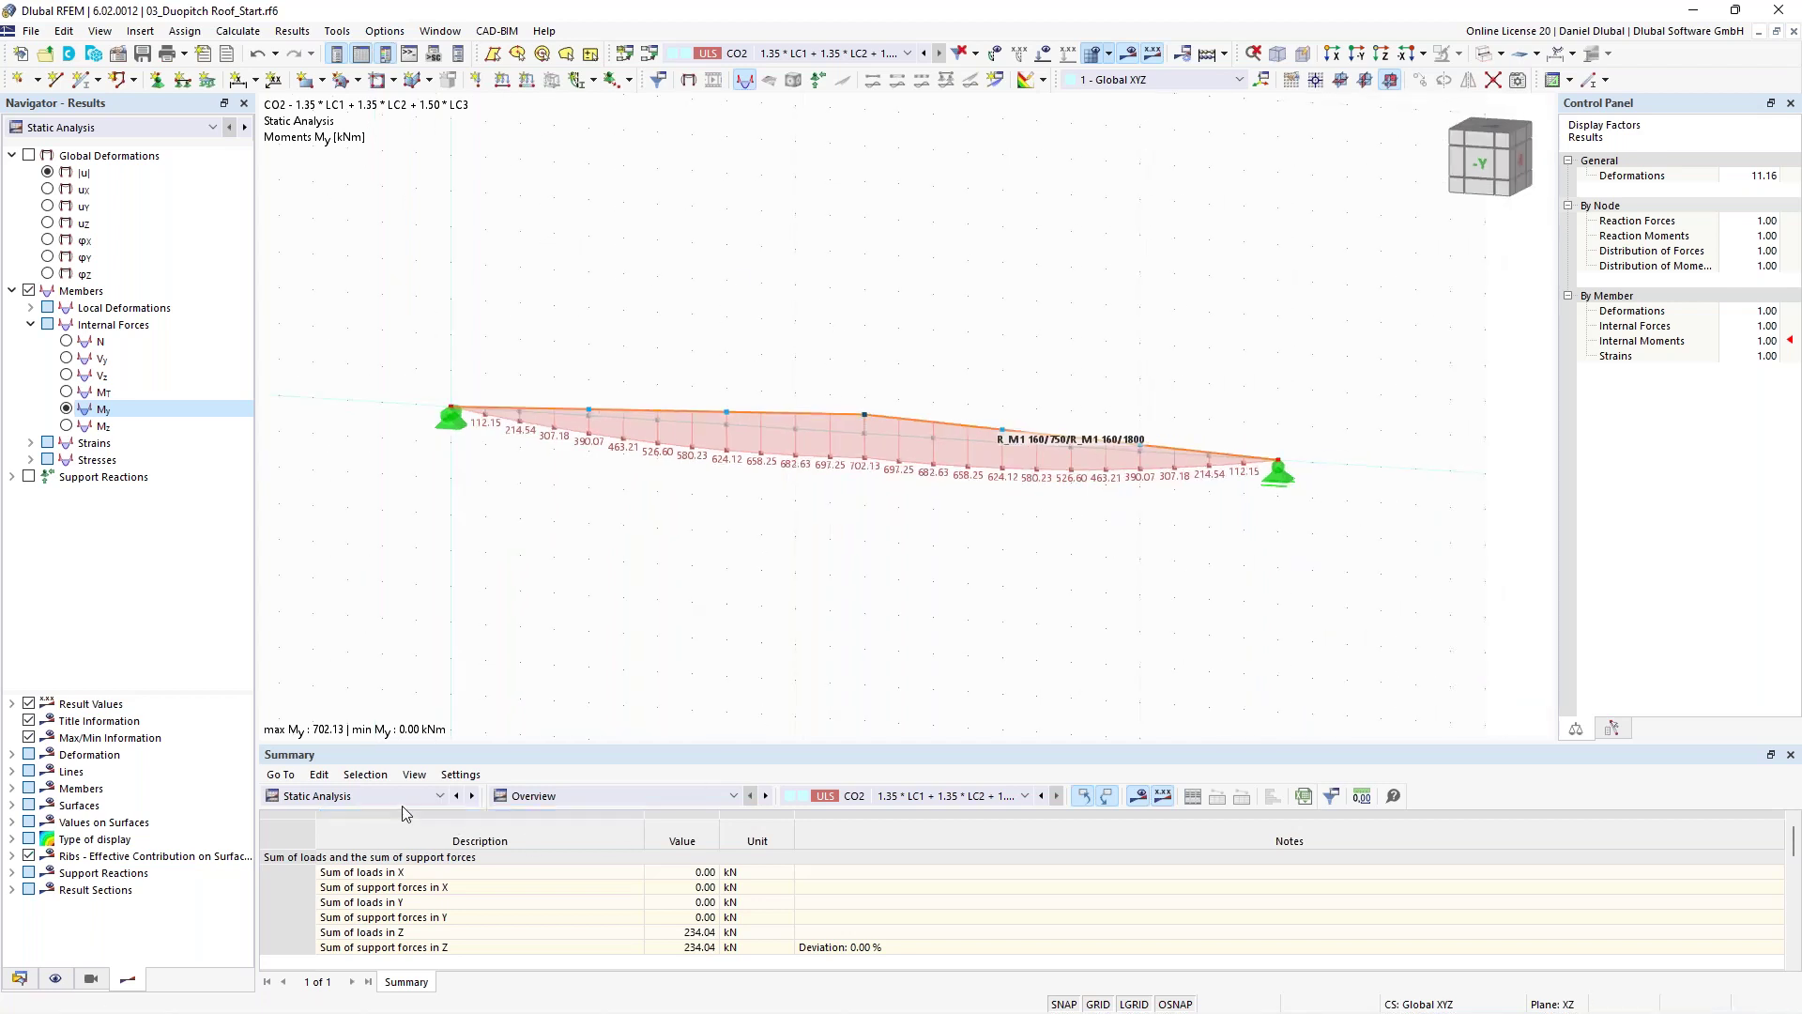
Show the timber design ratios on members by design situation and locate the ST2100 stability check on the beam.
click(357, 796)
click(366, 918)
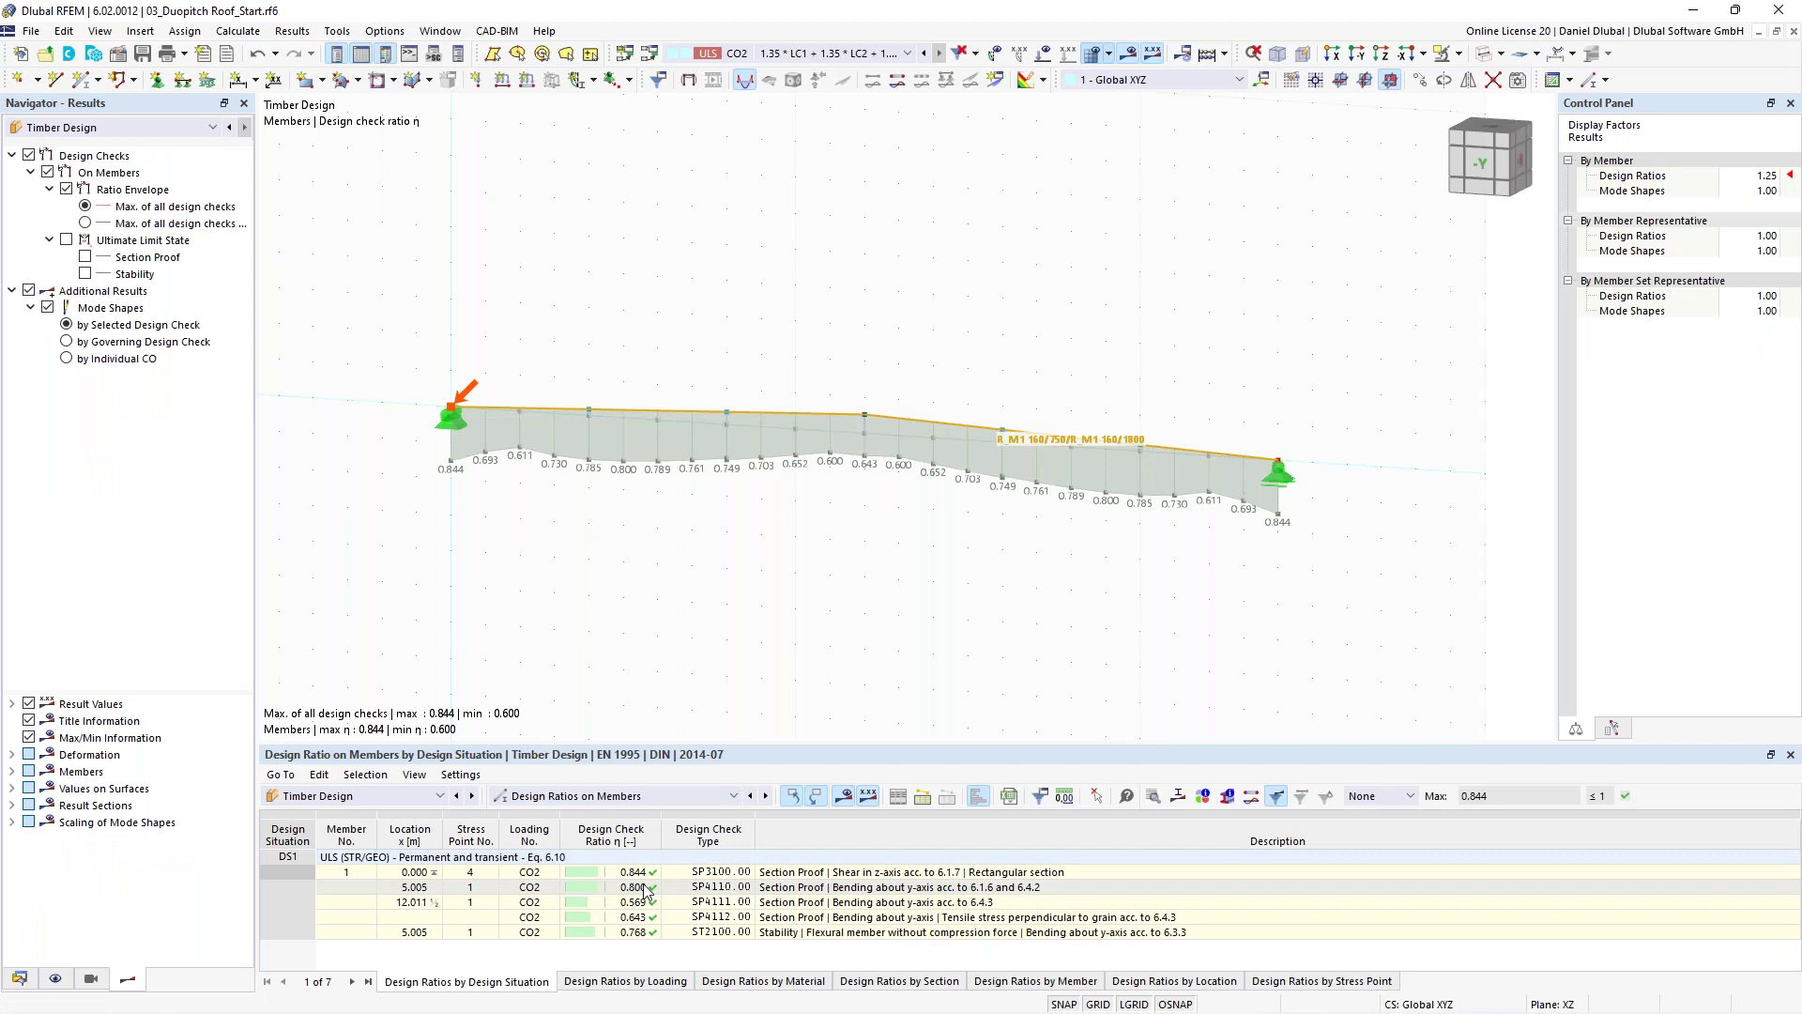
click(932, 935)
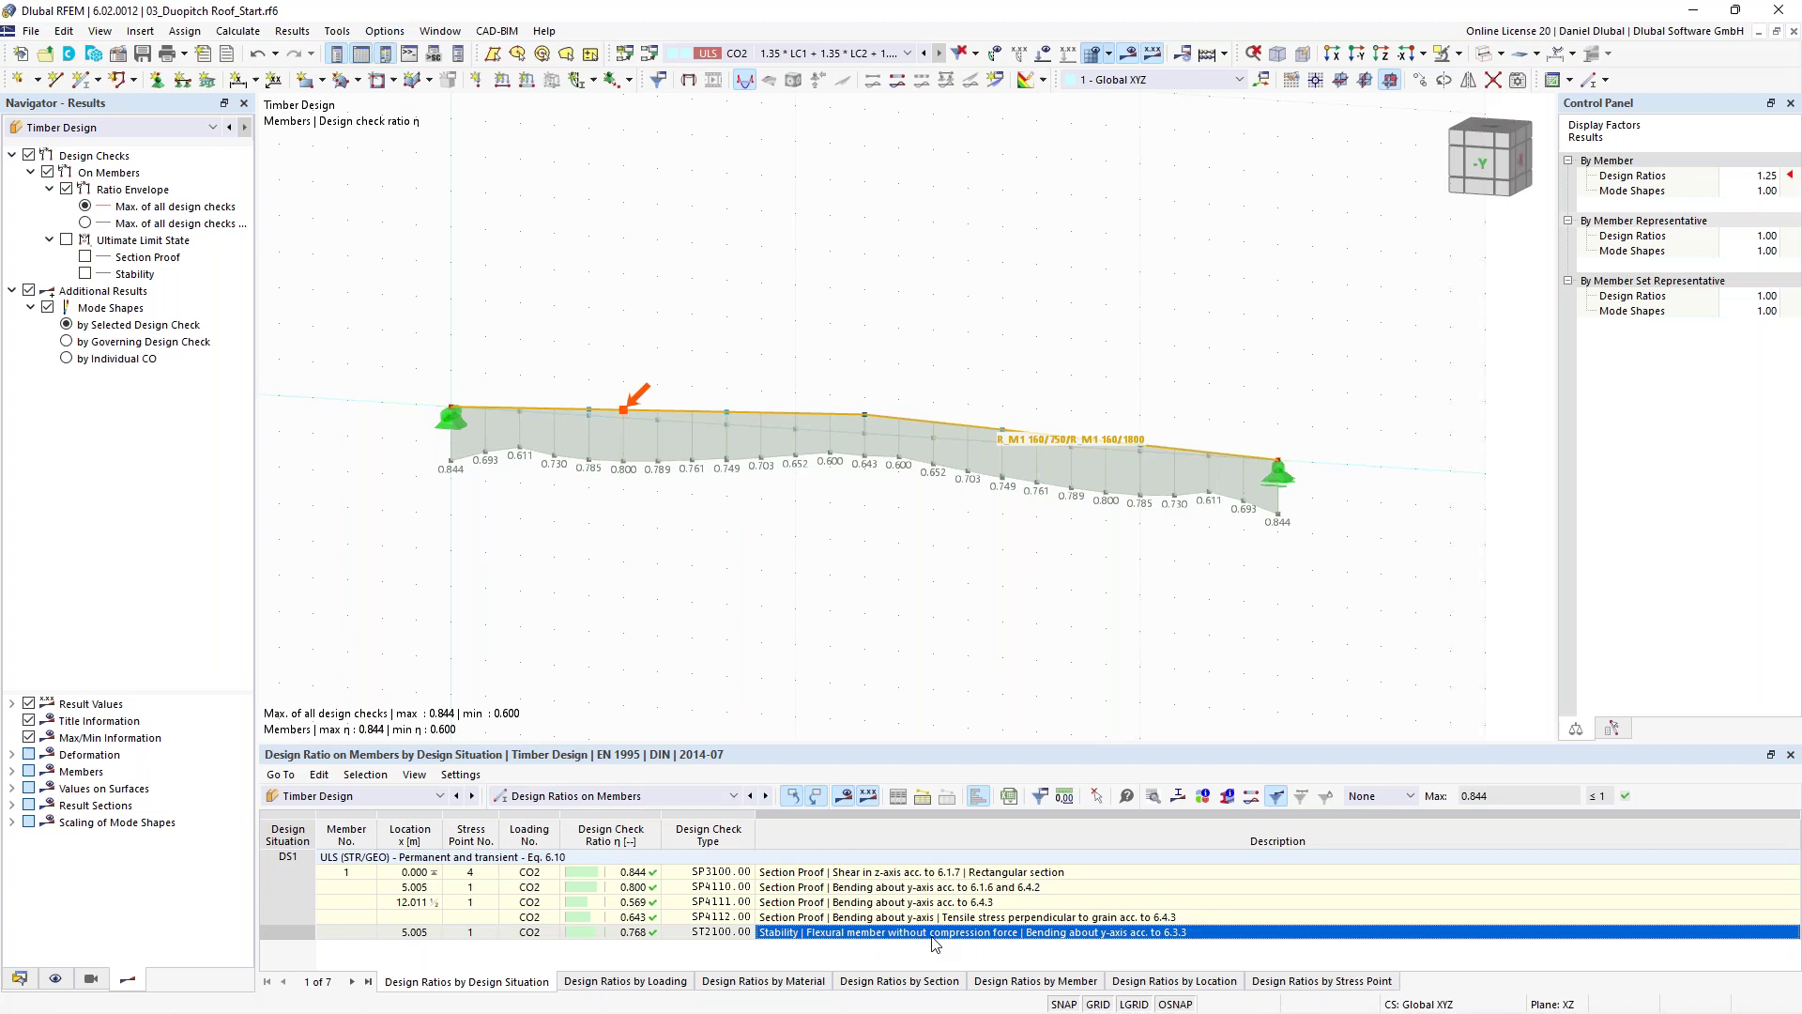
Review the governing internal forces of the beam and return to the design ratios on members.
click(569, 796)
click(568, 837)
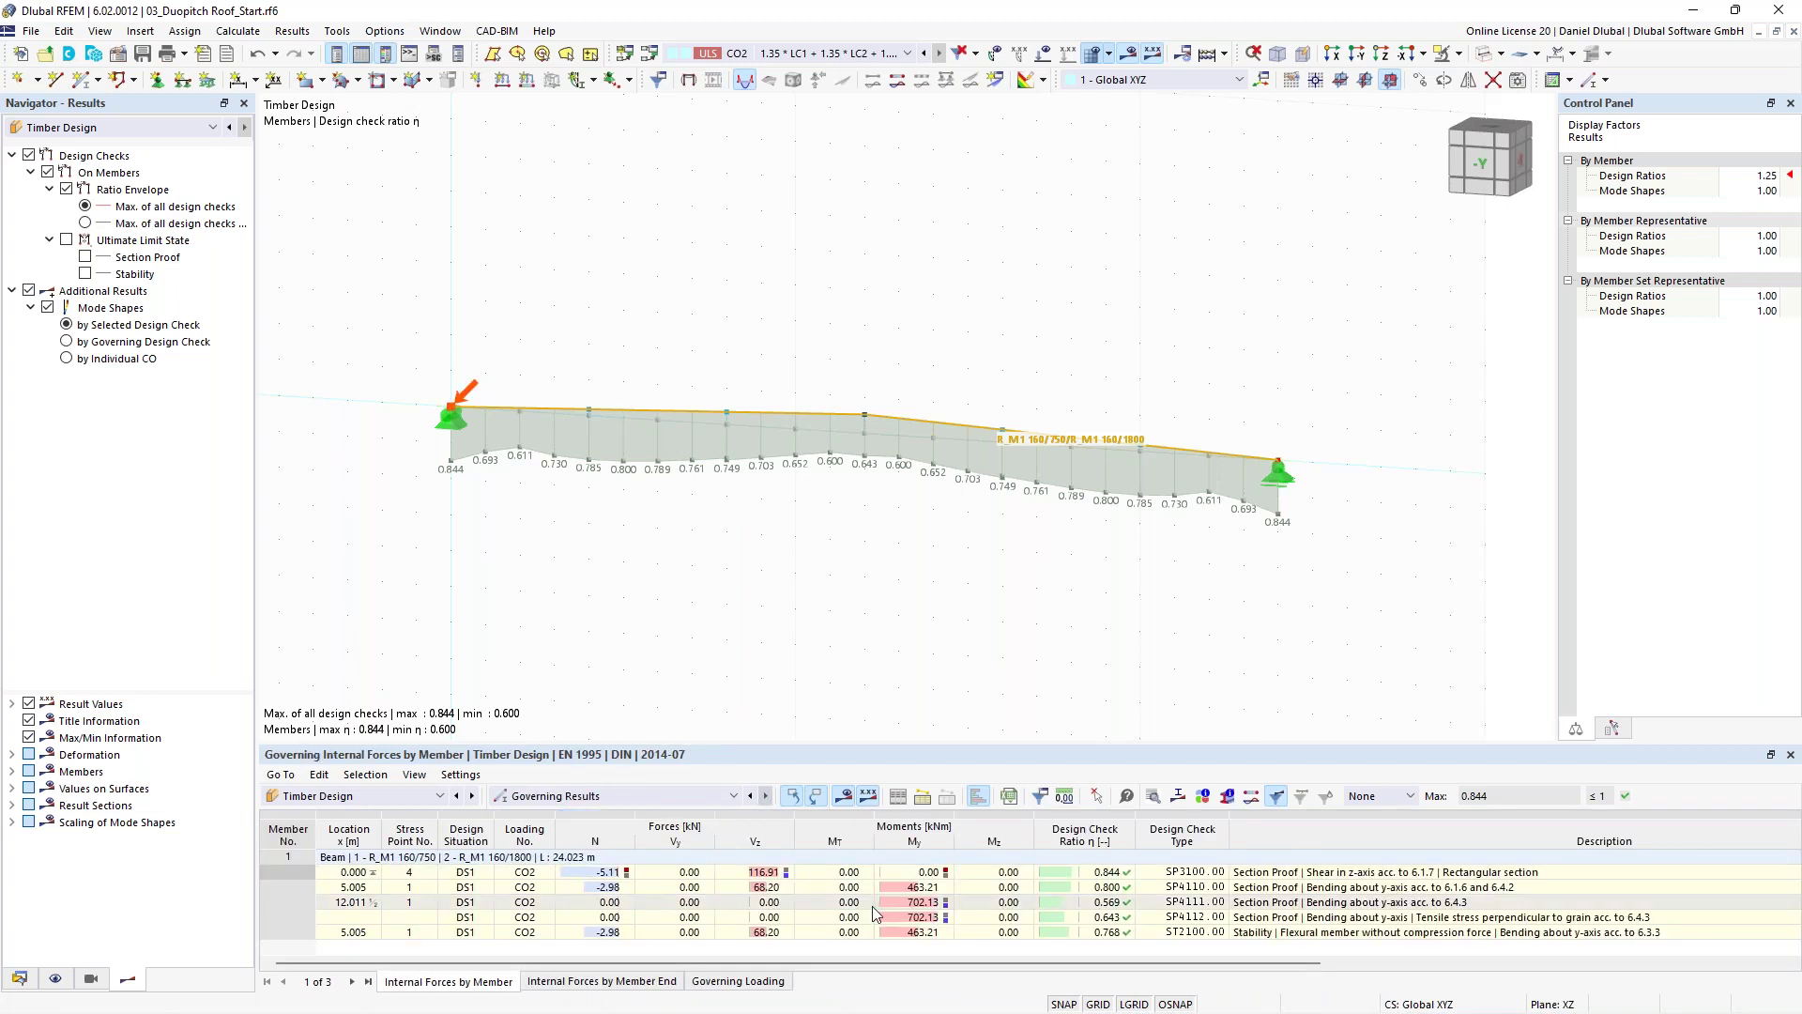
click(616, 795)
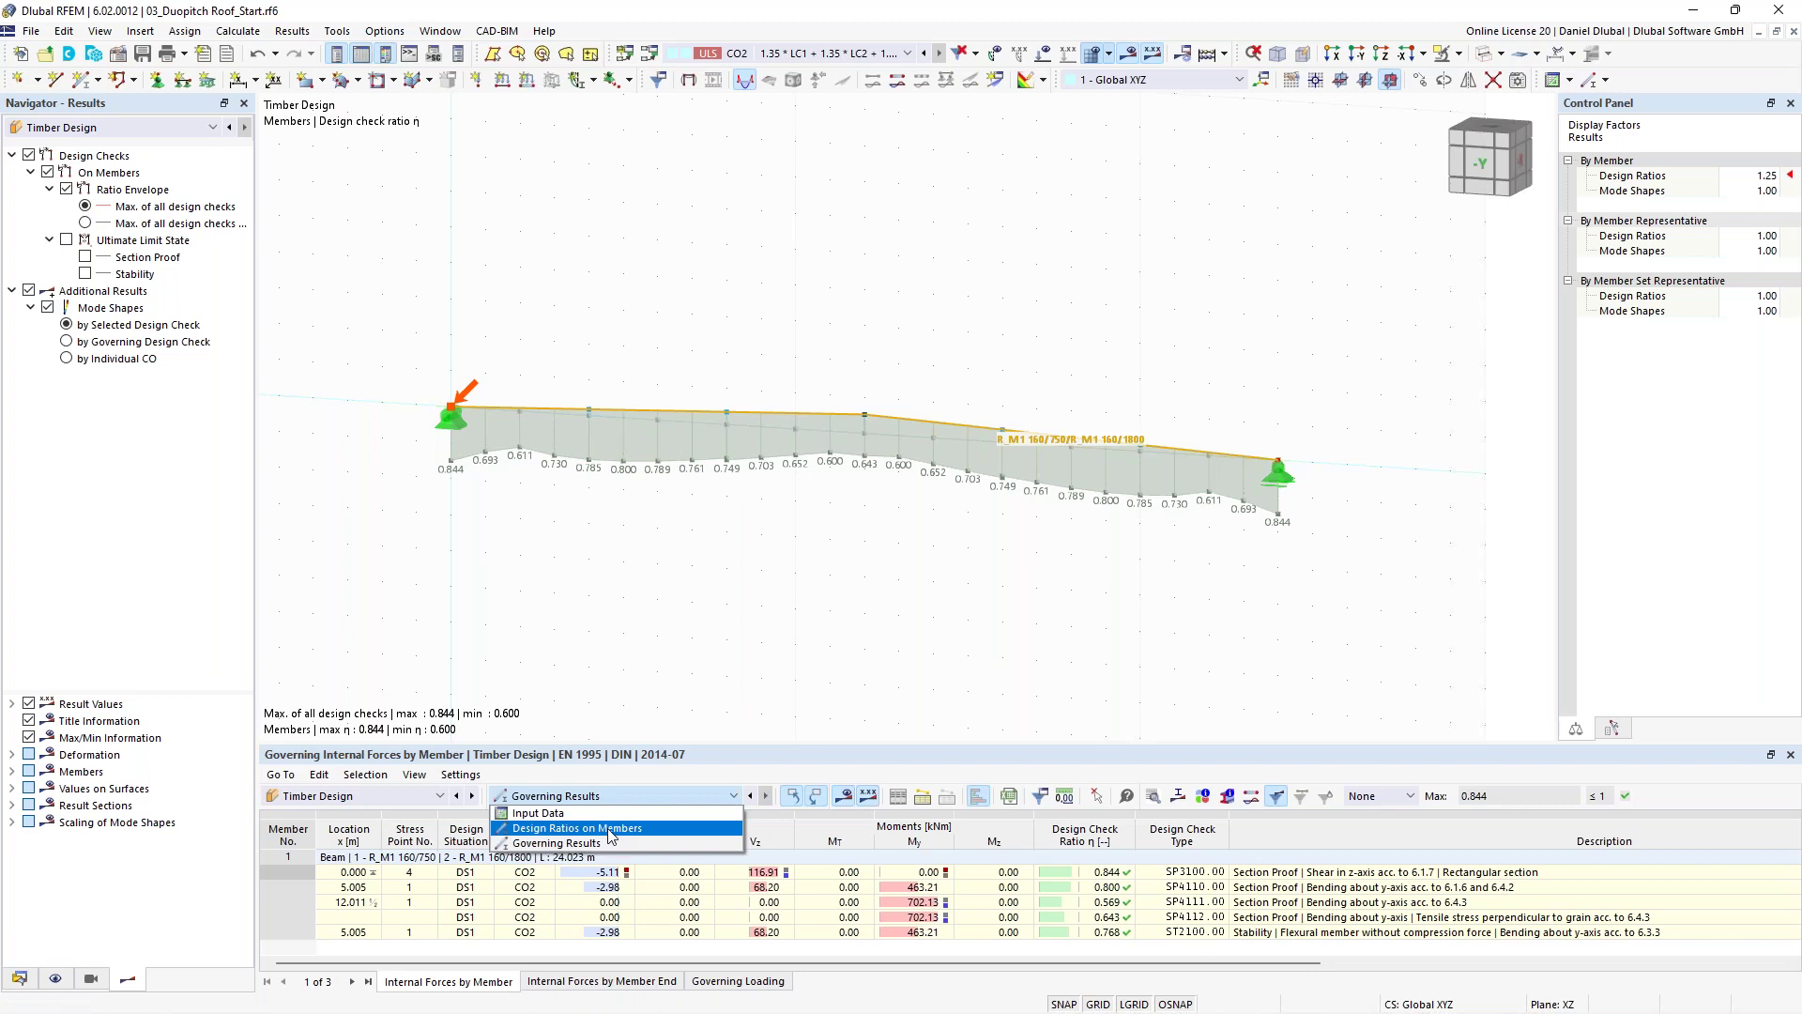
click(611, 829)
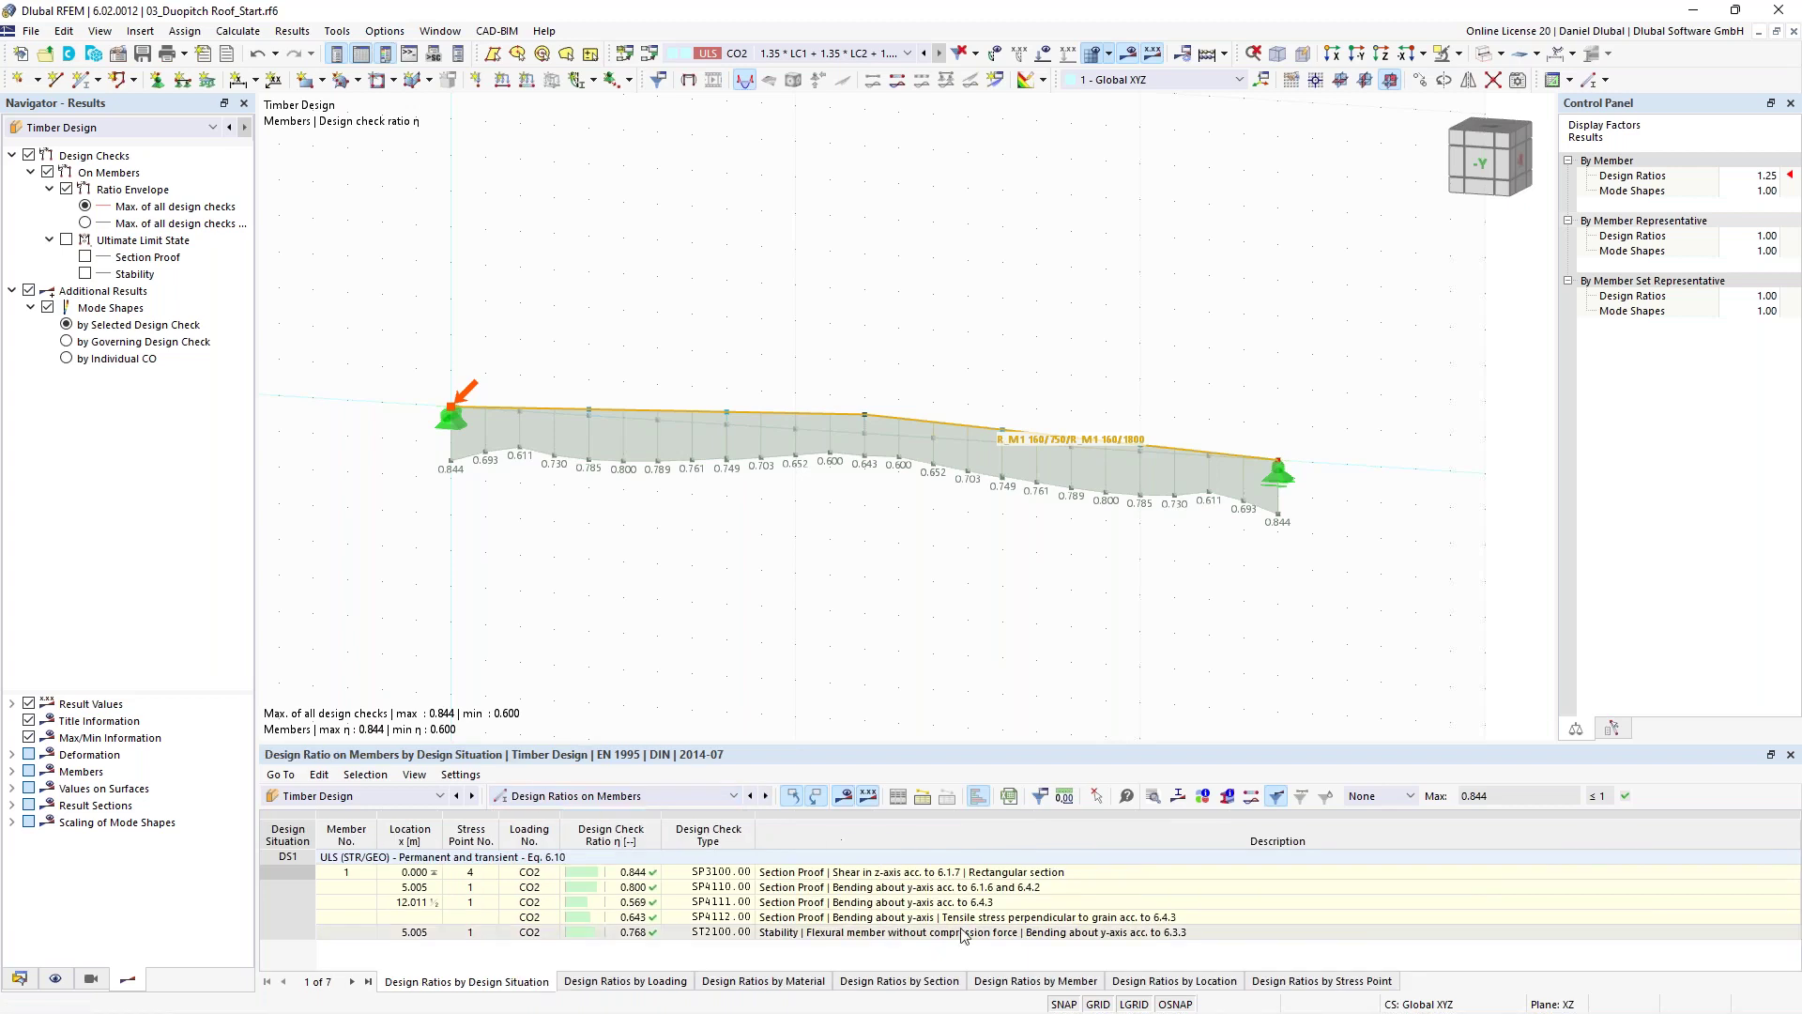
Inspect the design check details for SP4111, bending about the y-axis acc. to 6.4.3, and the design ratios along the beam.
double_click(845, 903)
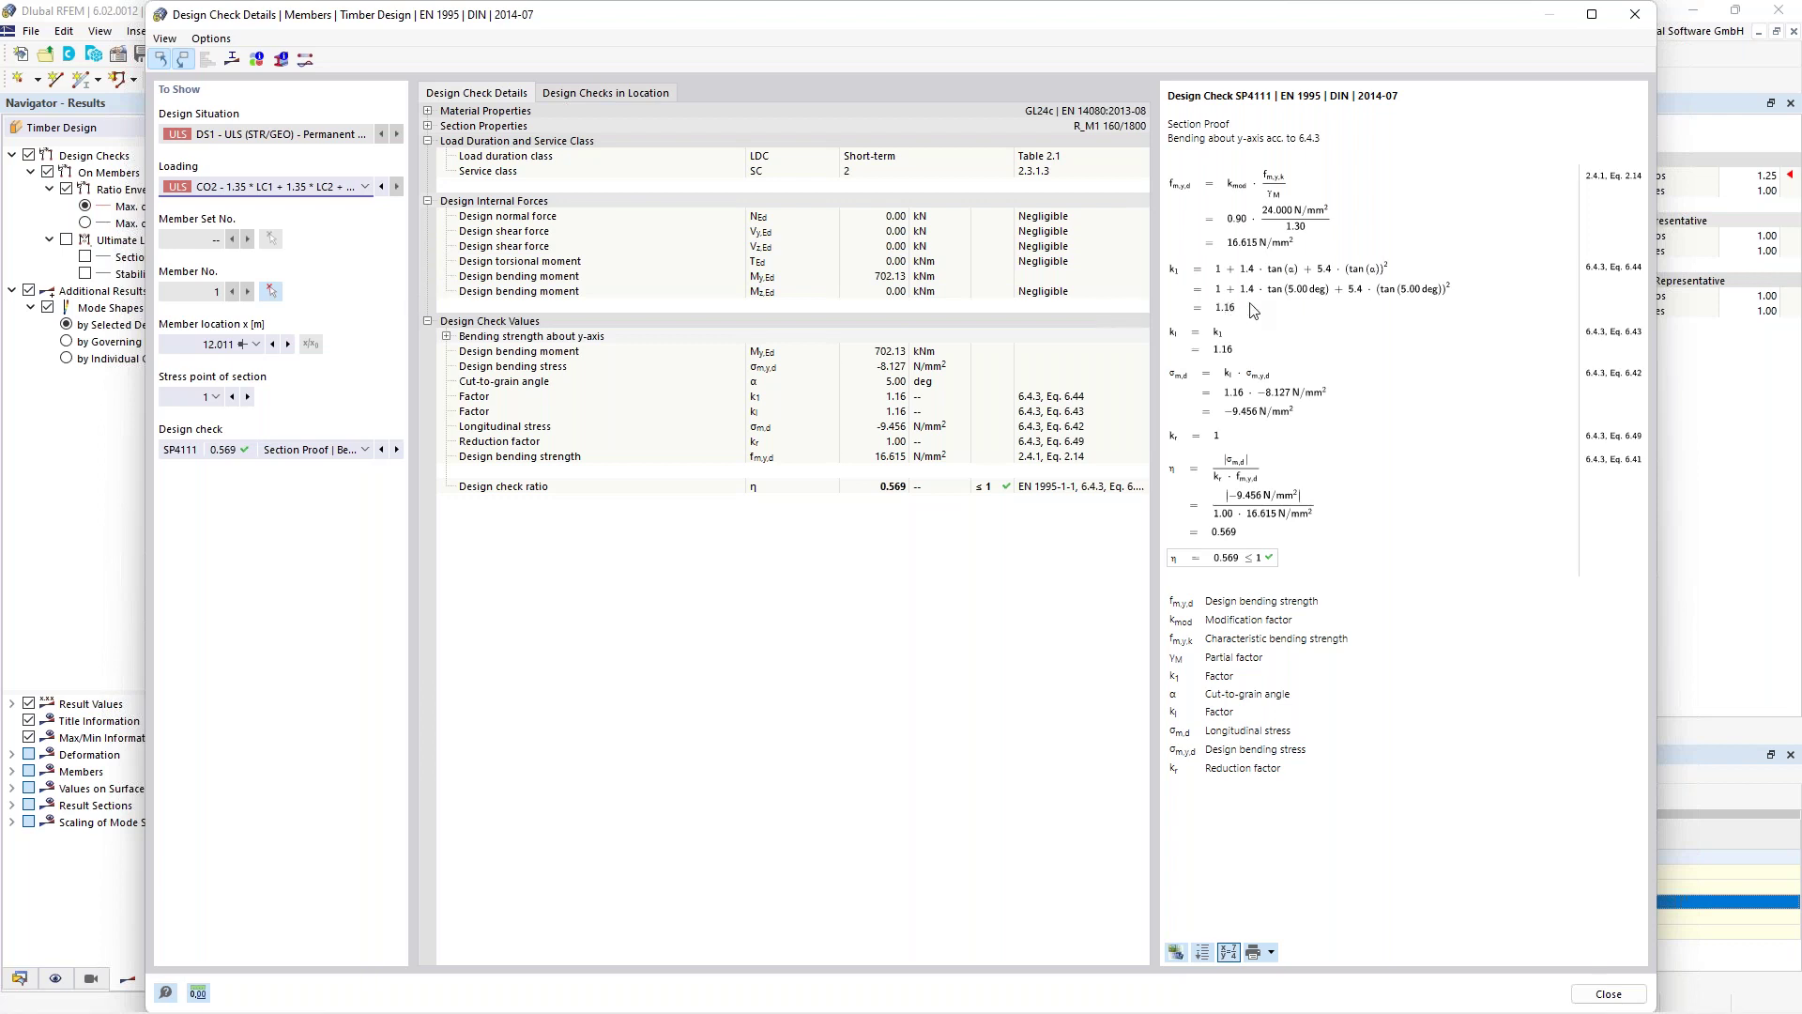
click(1630, 26)
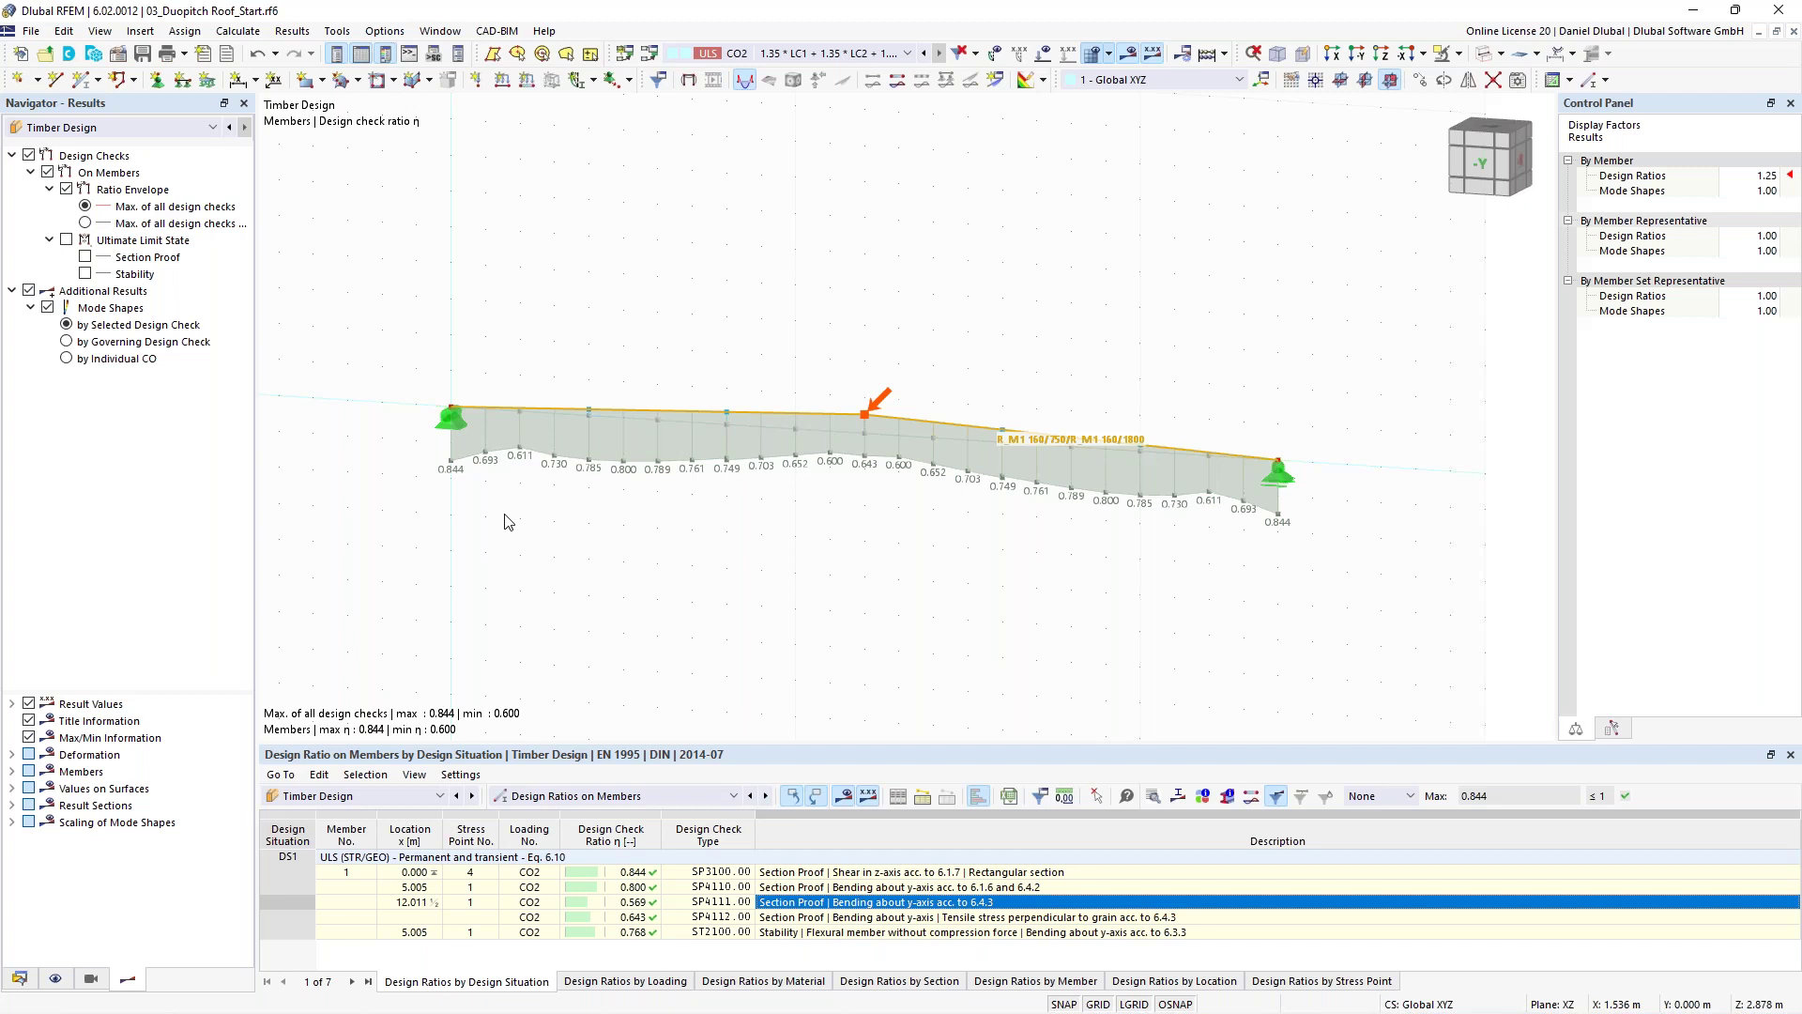
scroll(596, 348, up, 2)
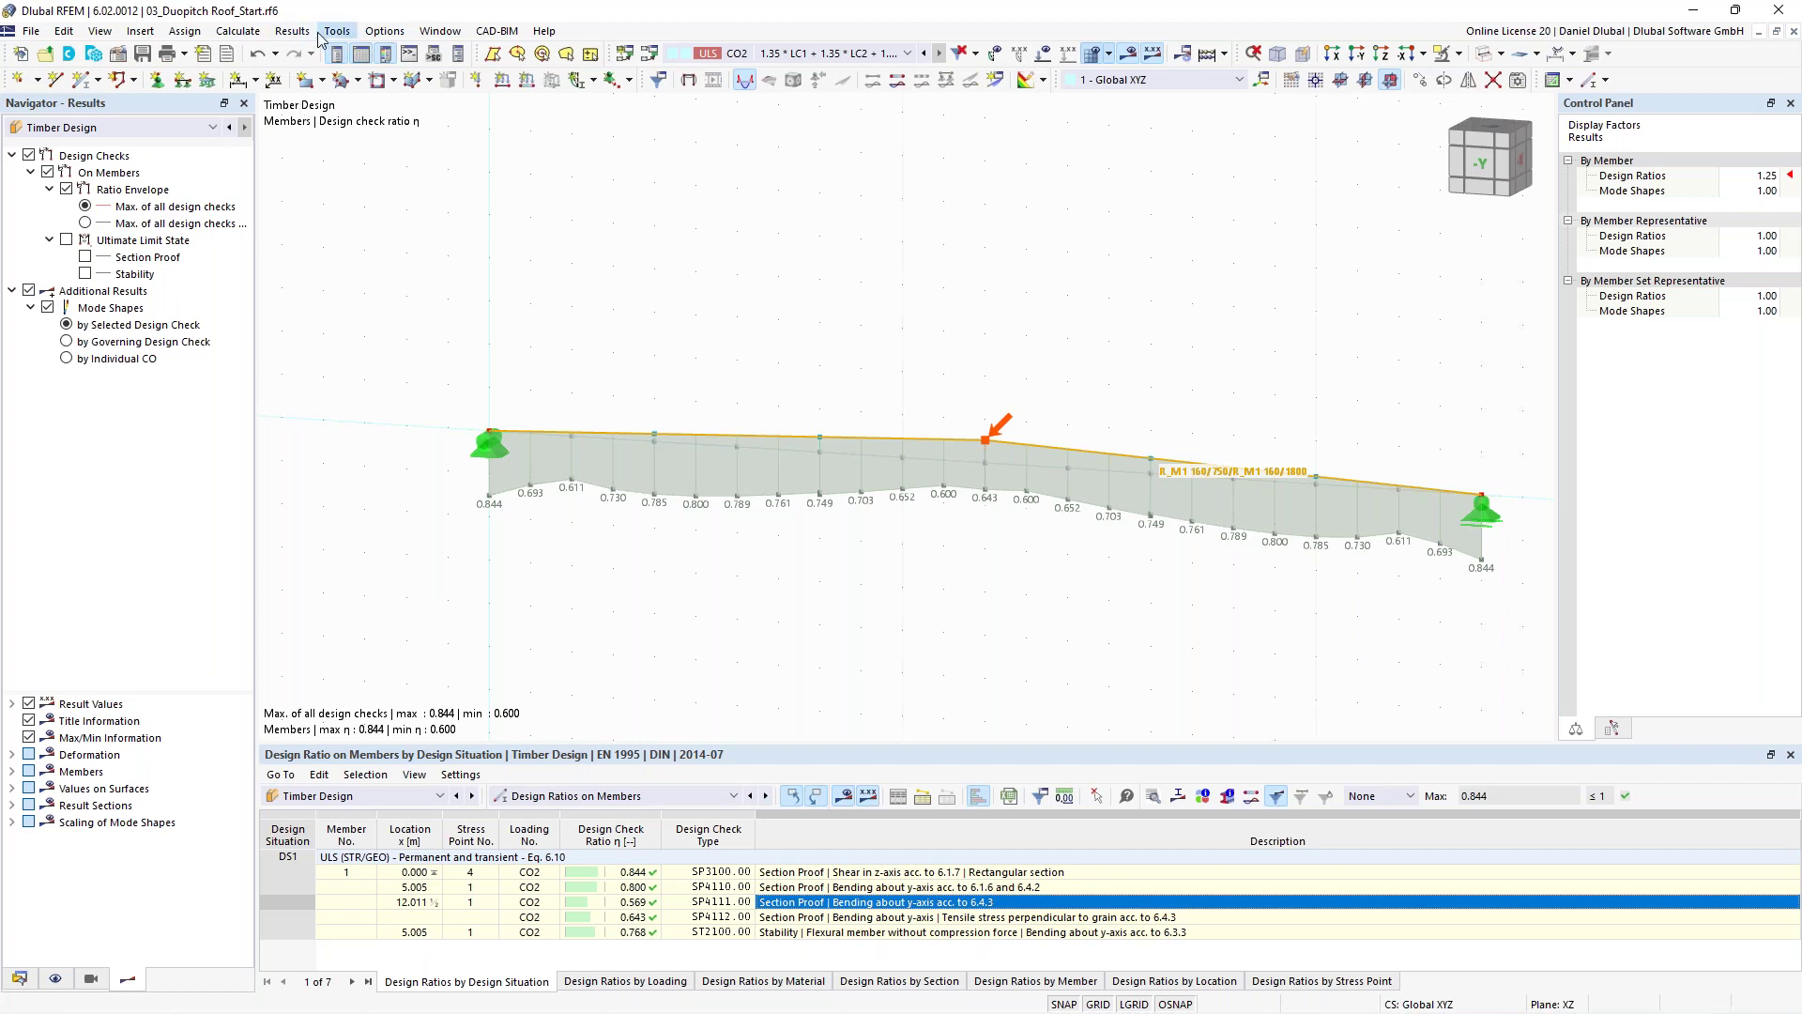
Reduce the member divisions in the mesh settings to 4, including the minimum for straight members, and apply the settings.
click(252, 35)
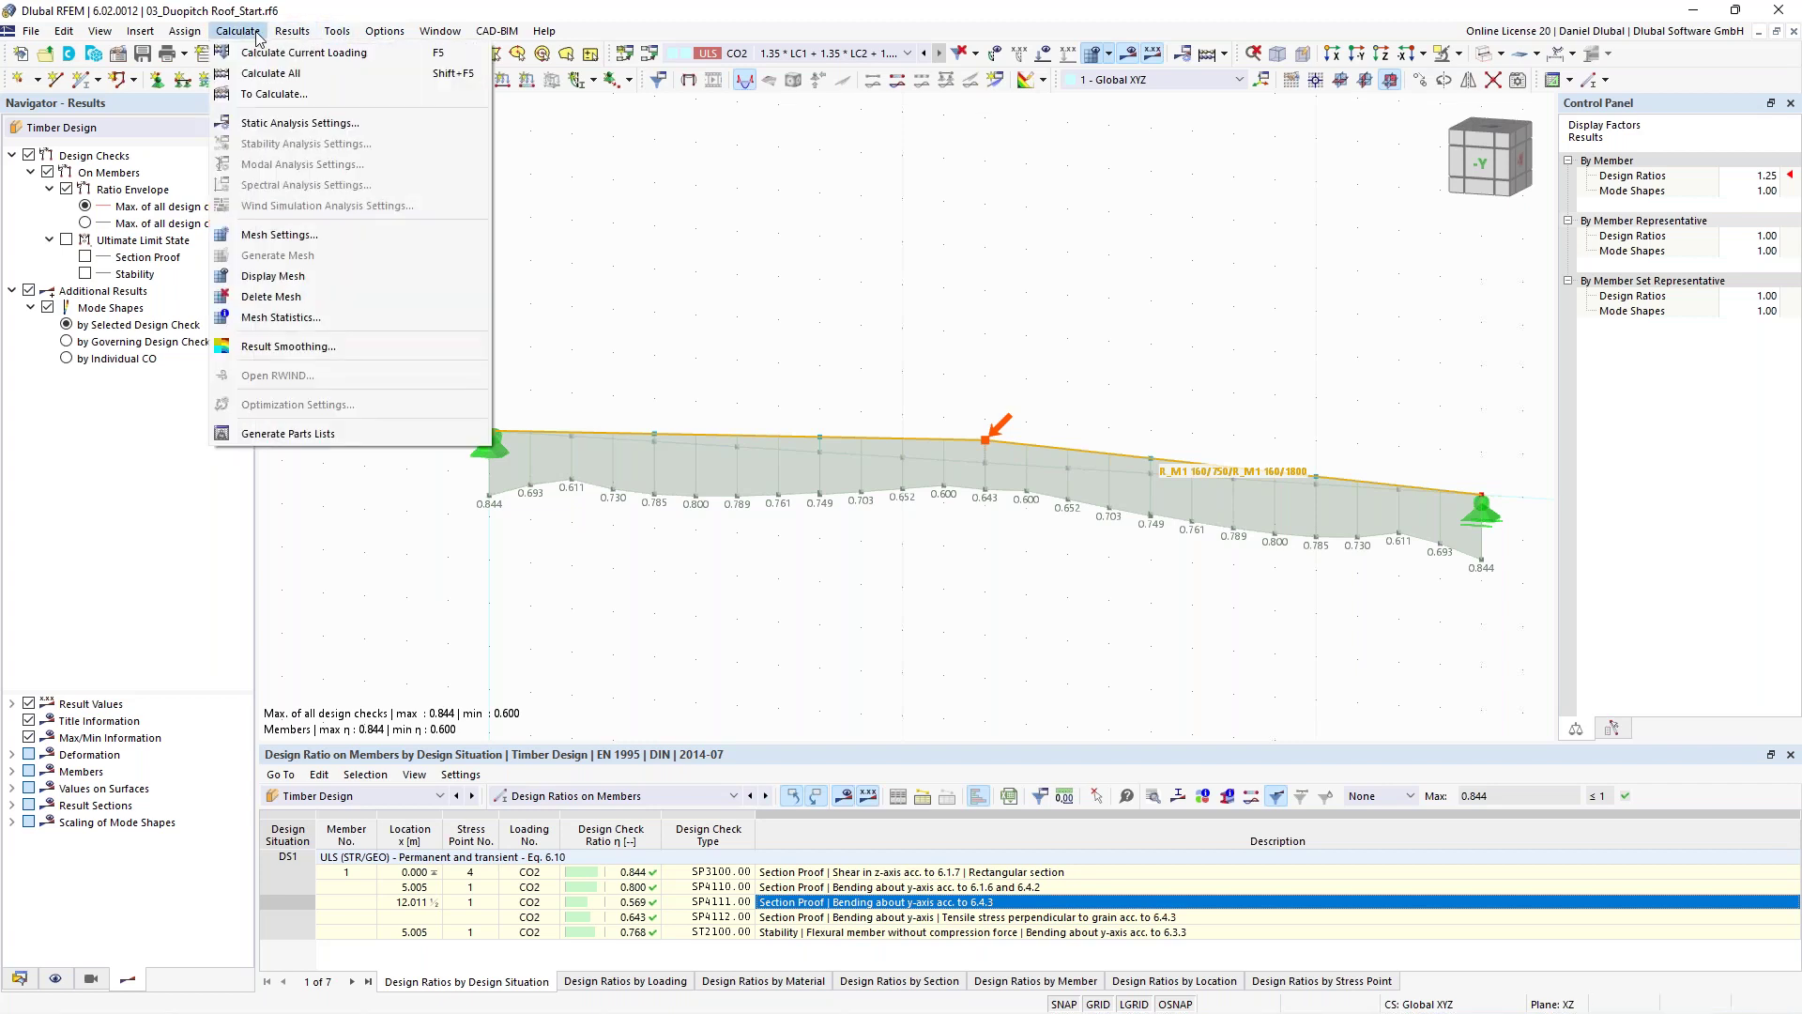
click(276, 236)
click(597, 189)
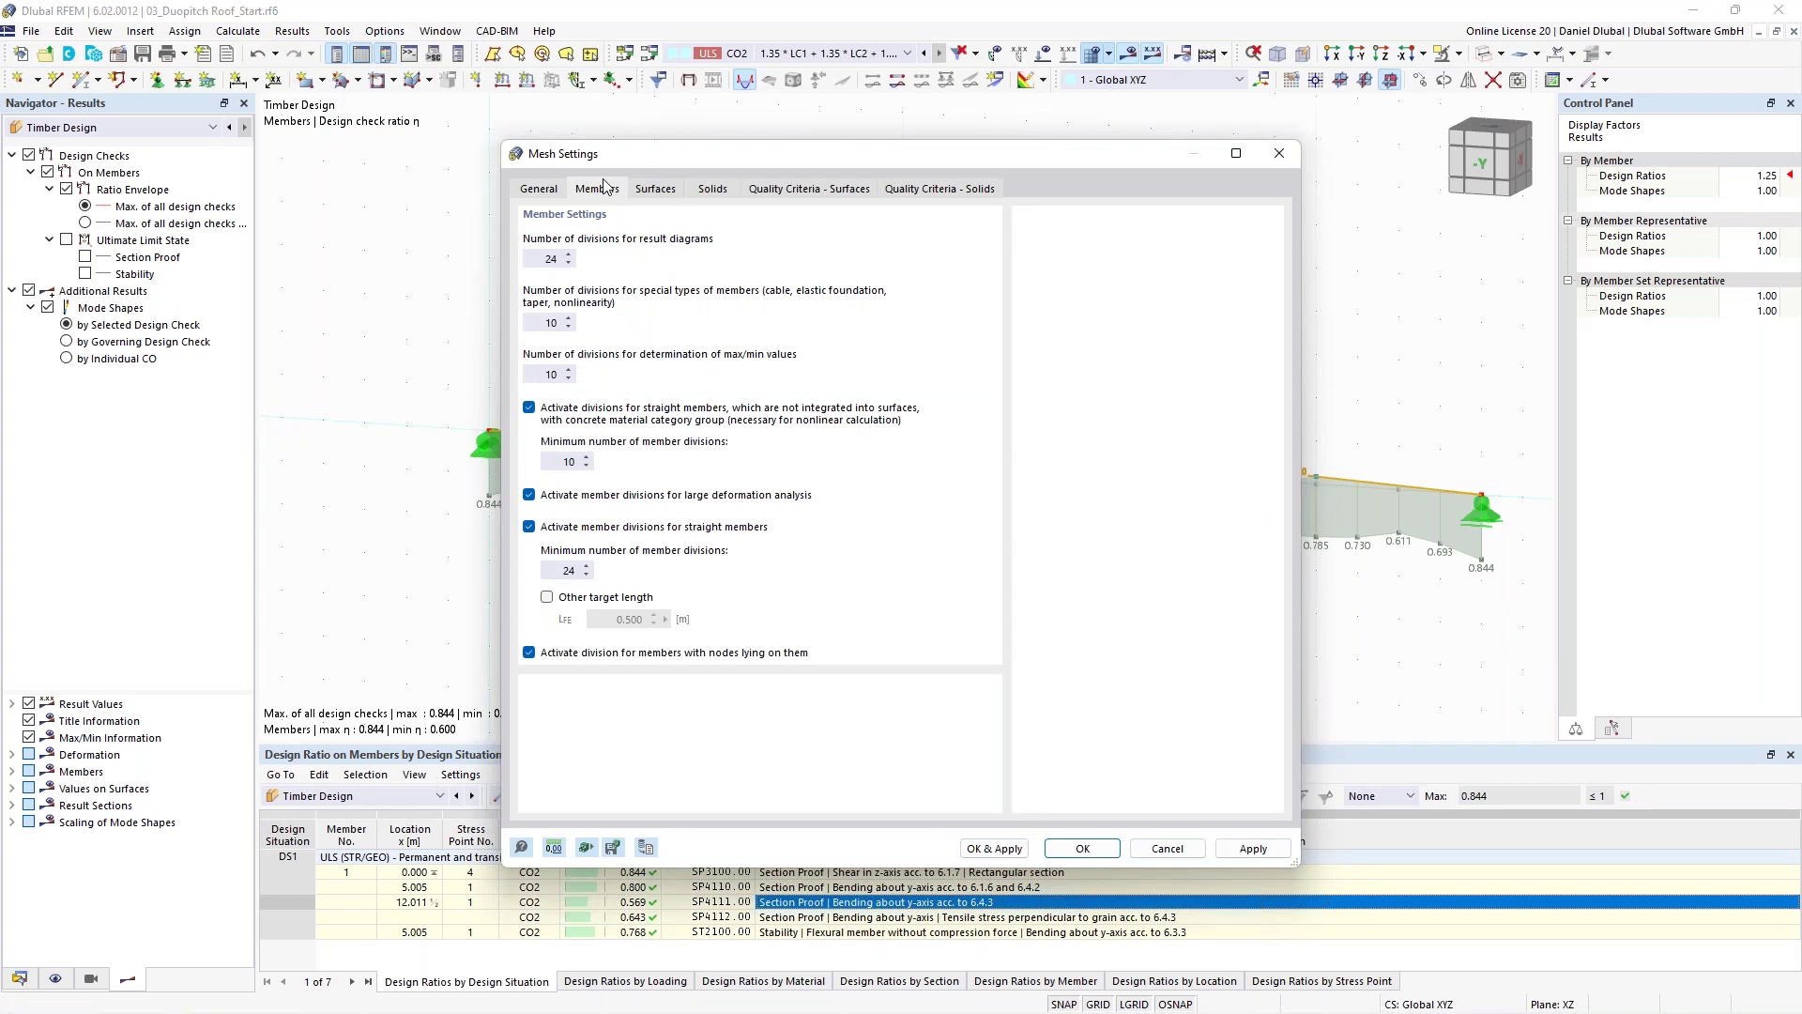
click(579, 569)
drag(655, 152, 616, 84)
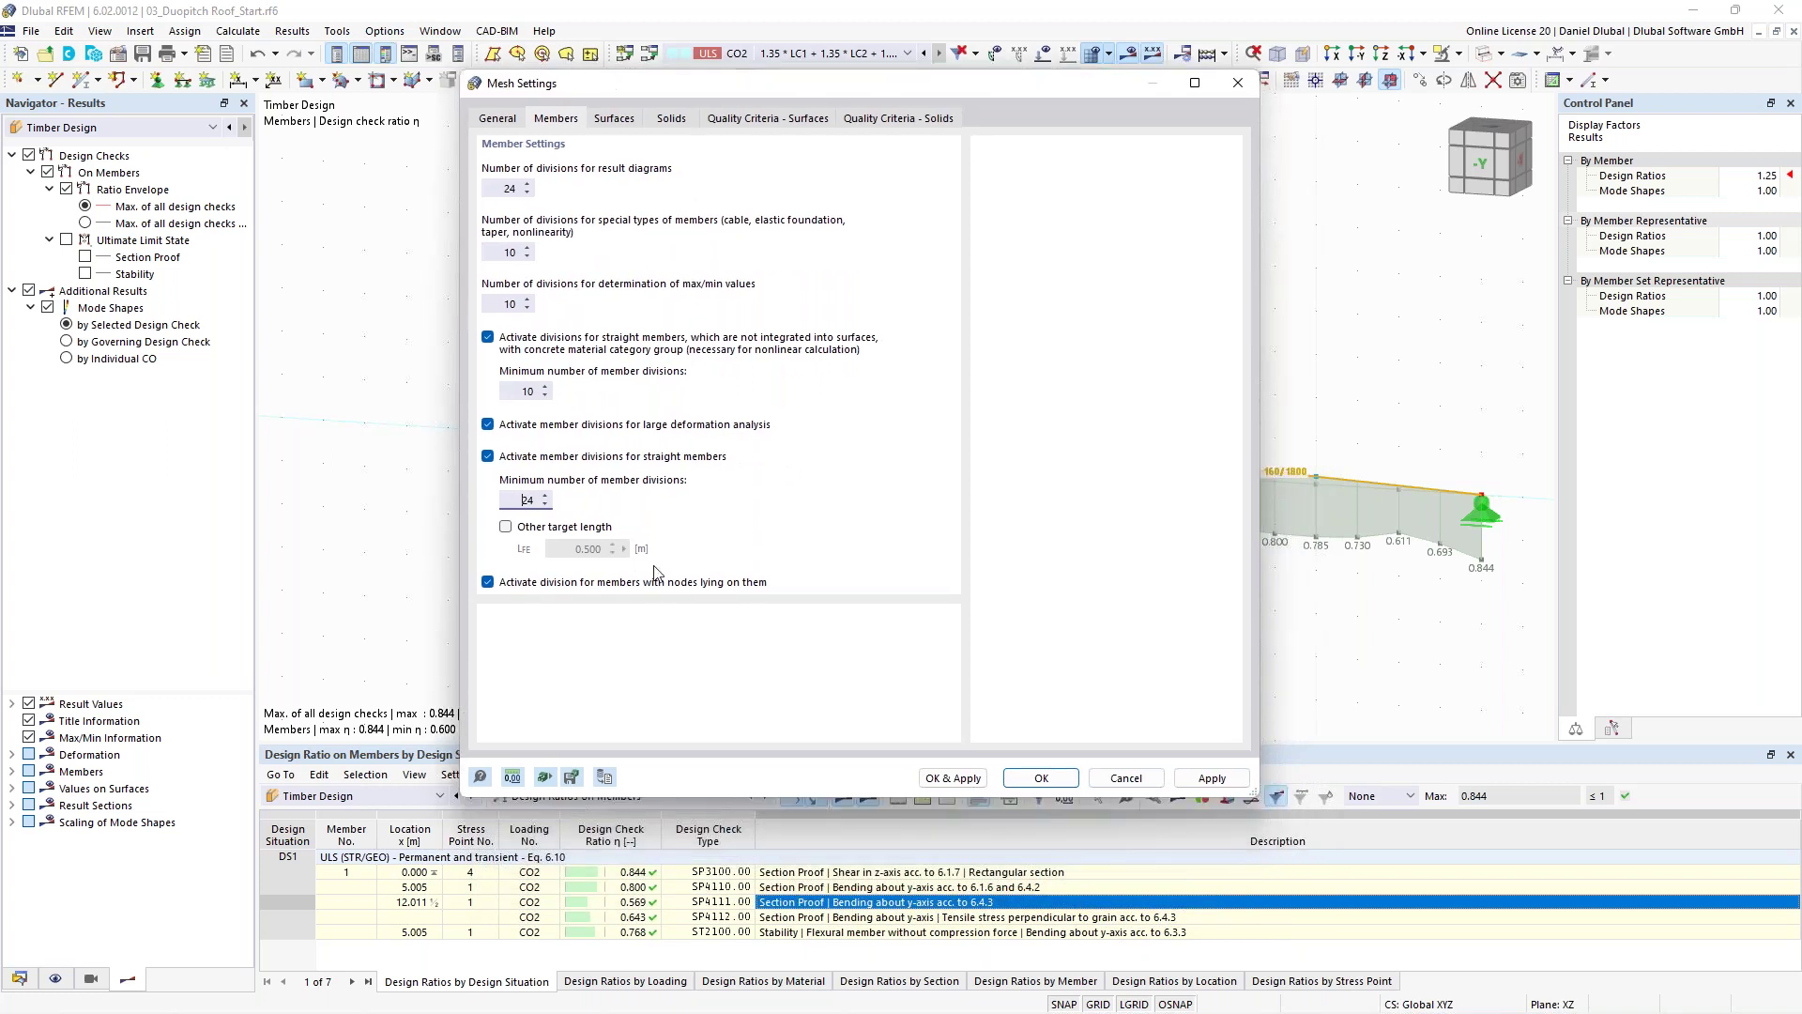
click(615, 775)
double_click(498, 189)
text(4)
key(Tab)
text(4)
key(Tab)
text(4)
key(Tab)
text(4)
key(Tab)
text(4)
click(1040, 782)
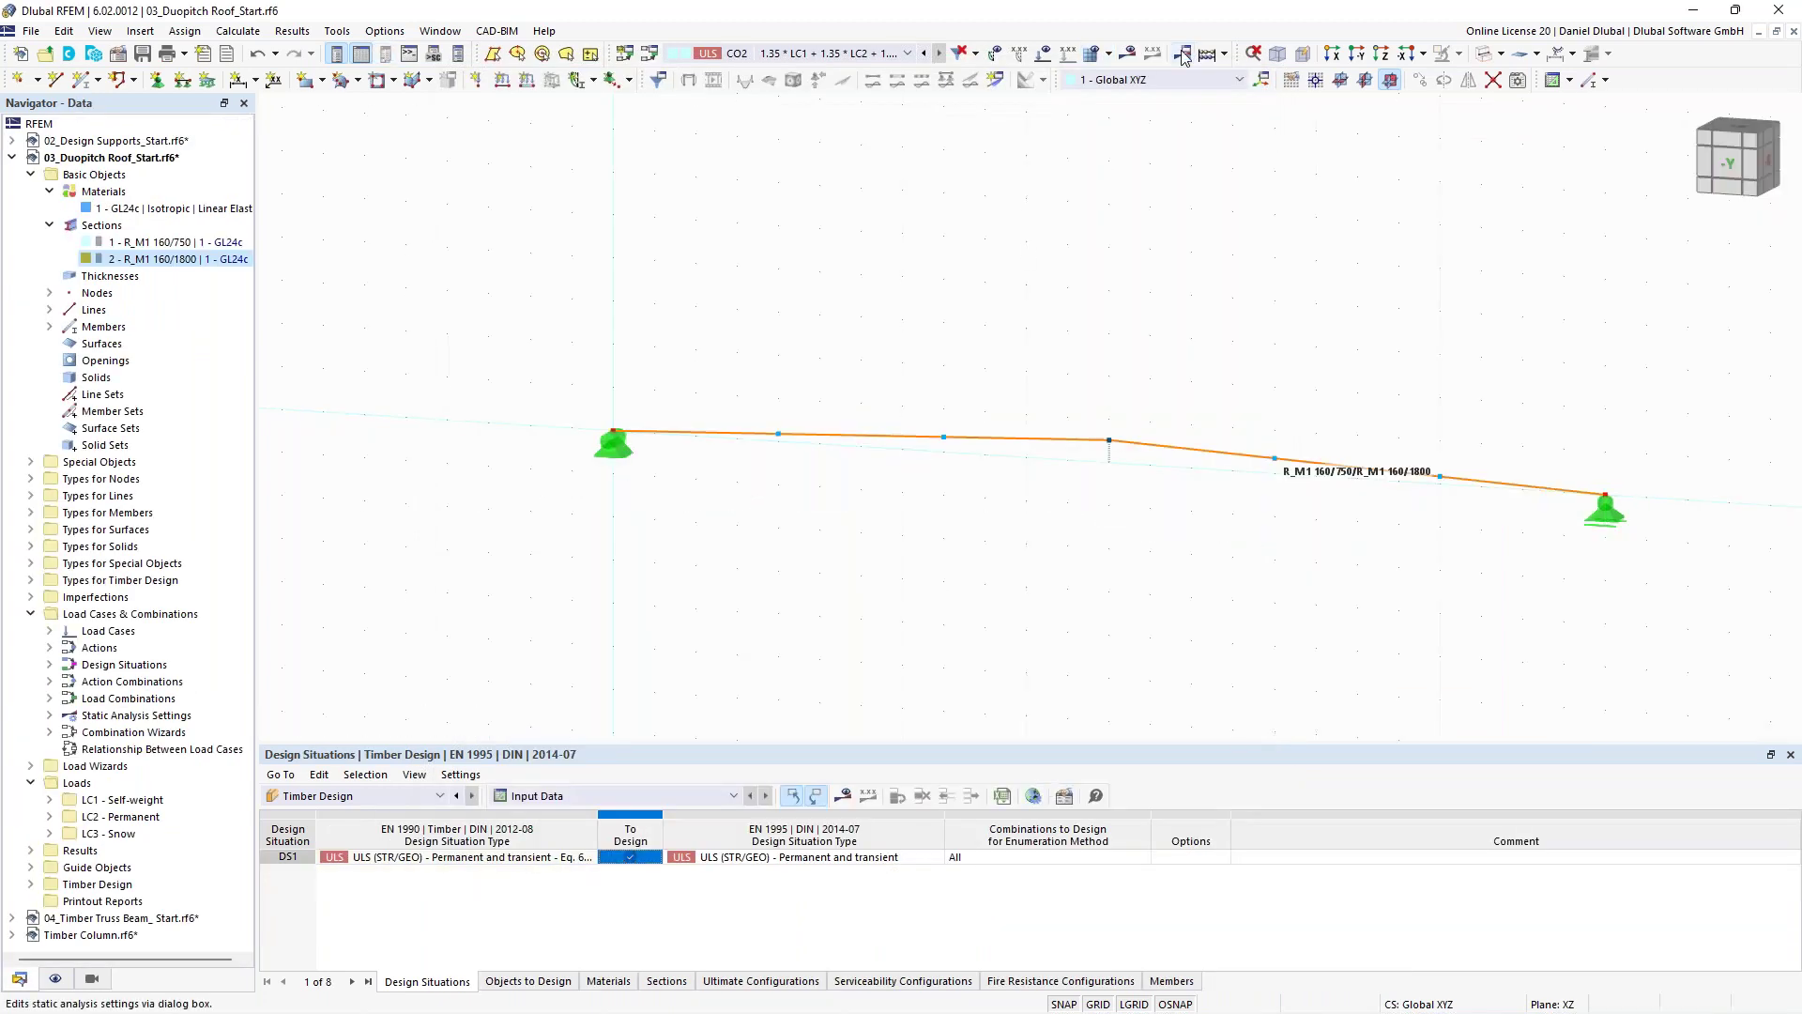
Display the FE mesh on members and inspect it along the duopitch beam.
click(55, 978)
scroll(169, 742, down, 3)
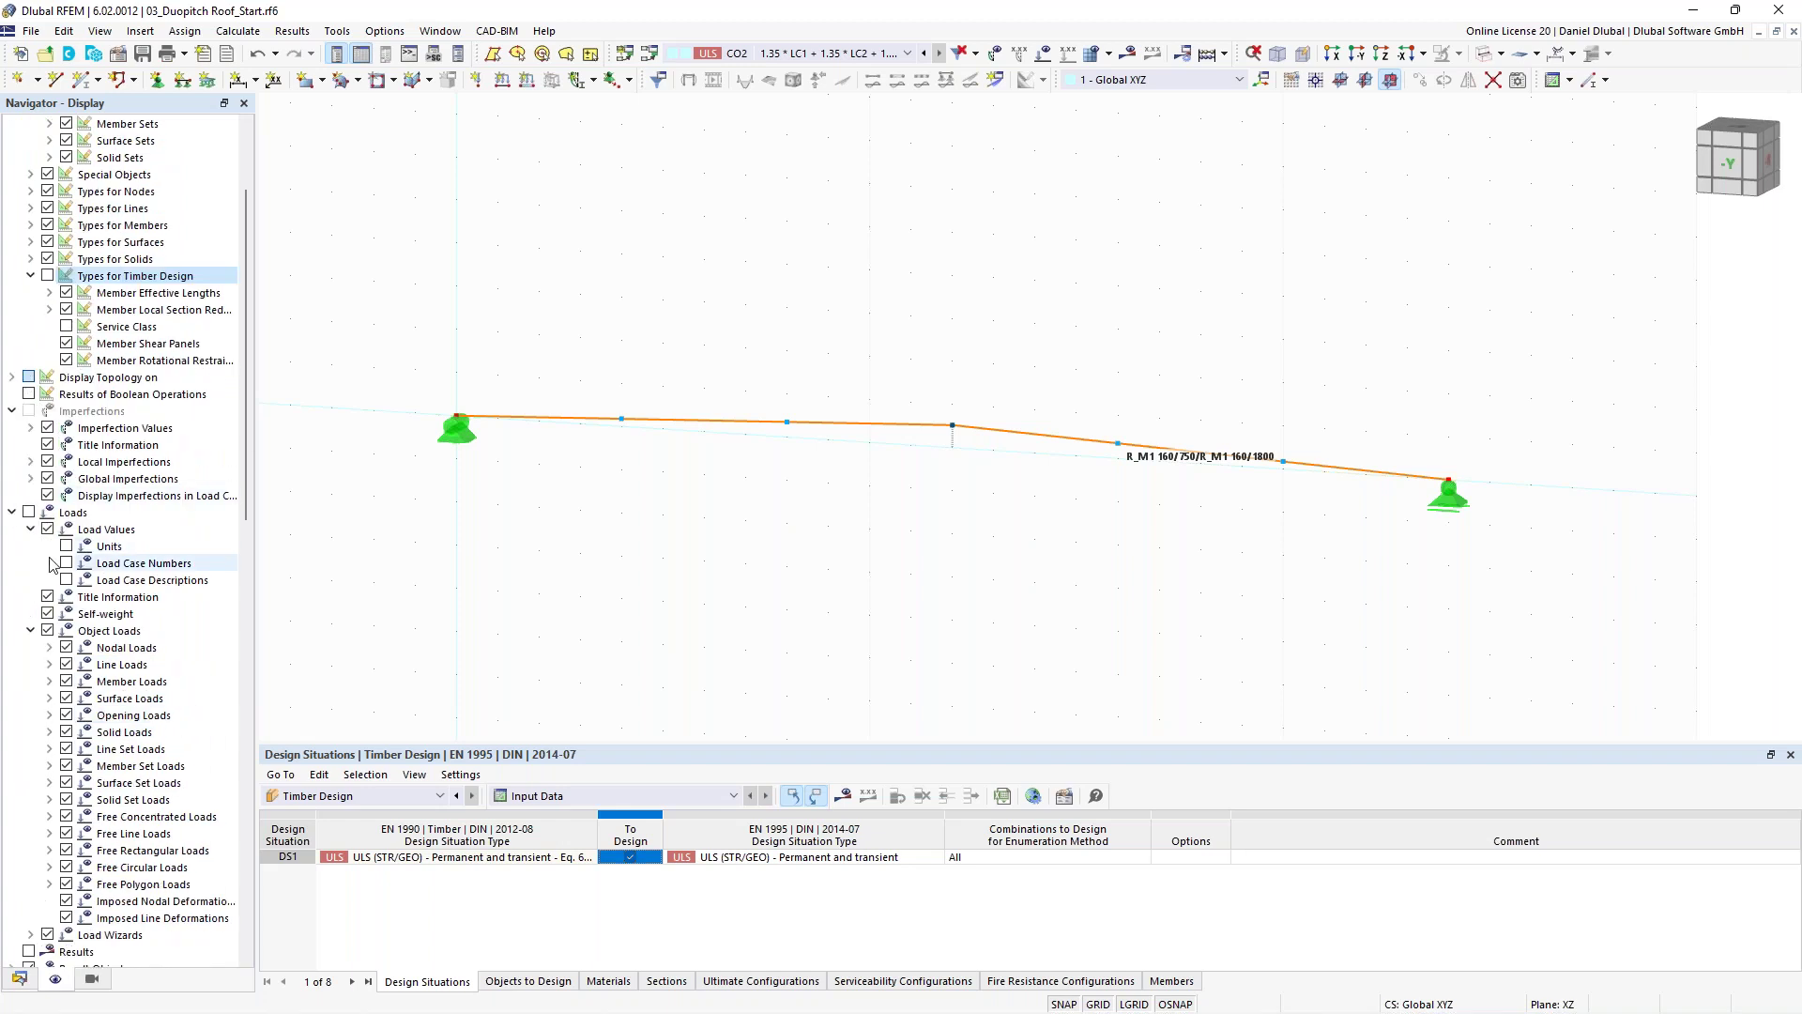
scroll(53, 554, down, 1)
scroll(53, 549, down, 5)
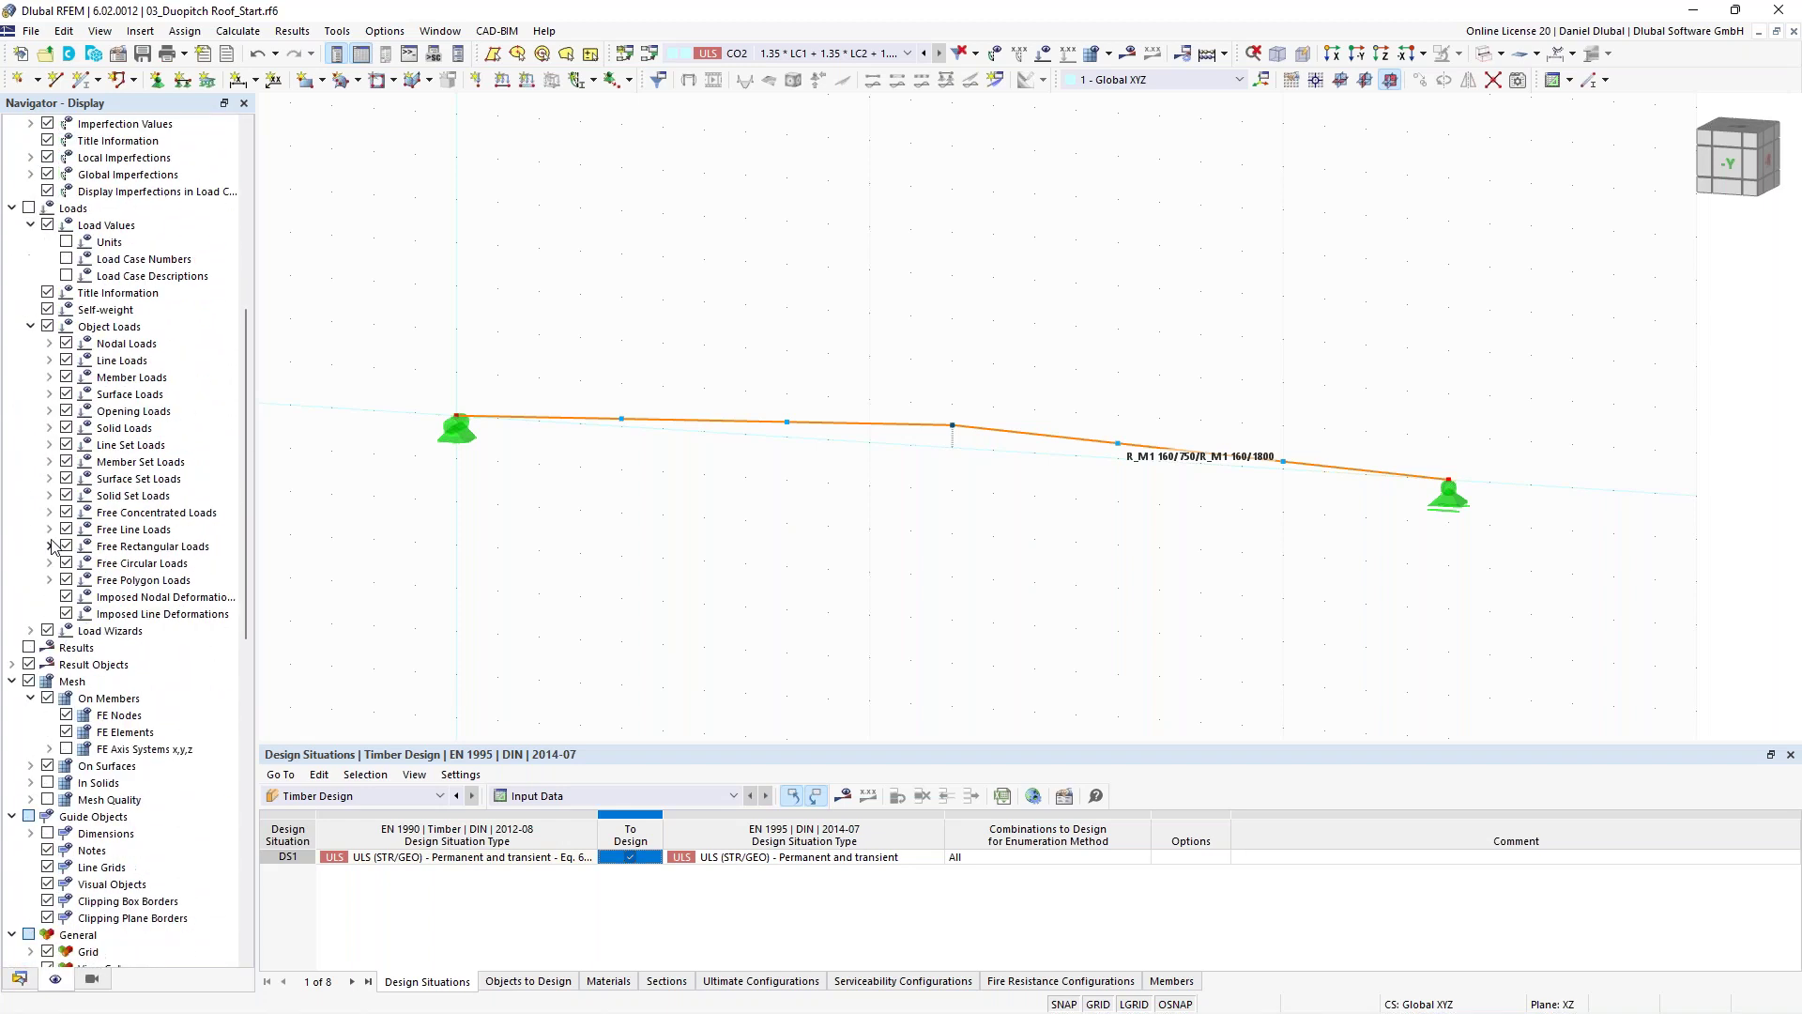
click(47, 699)
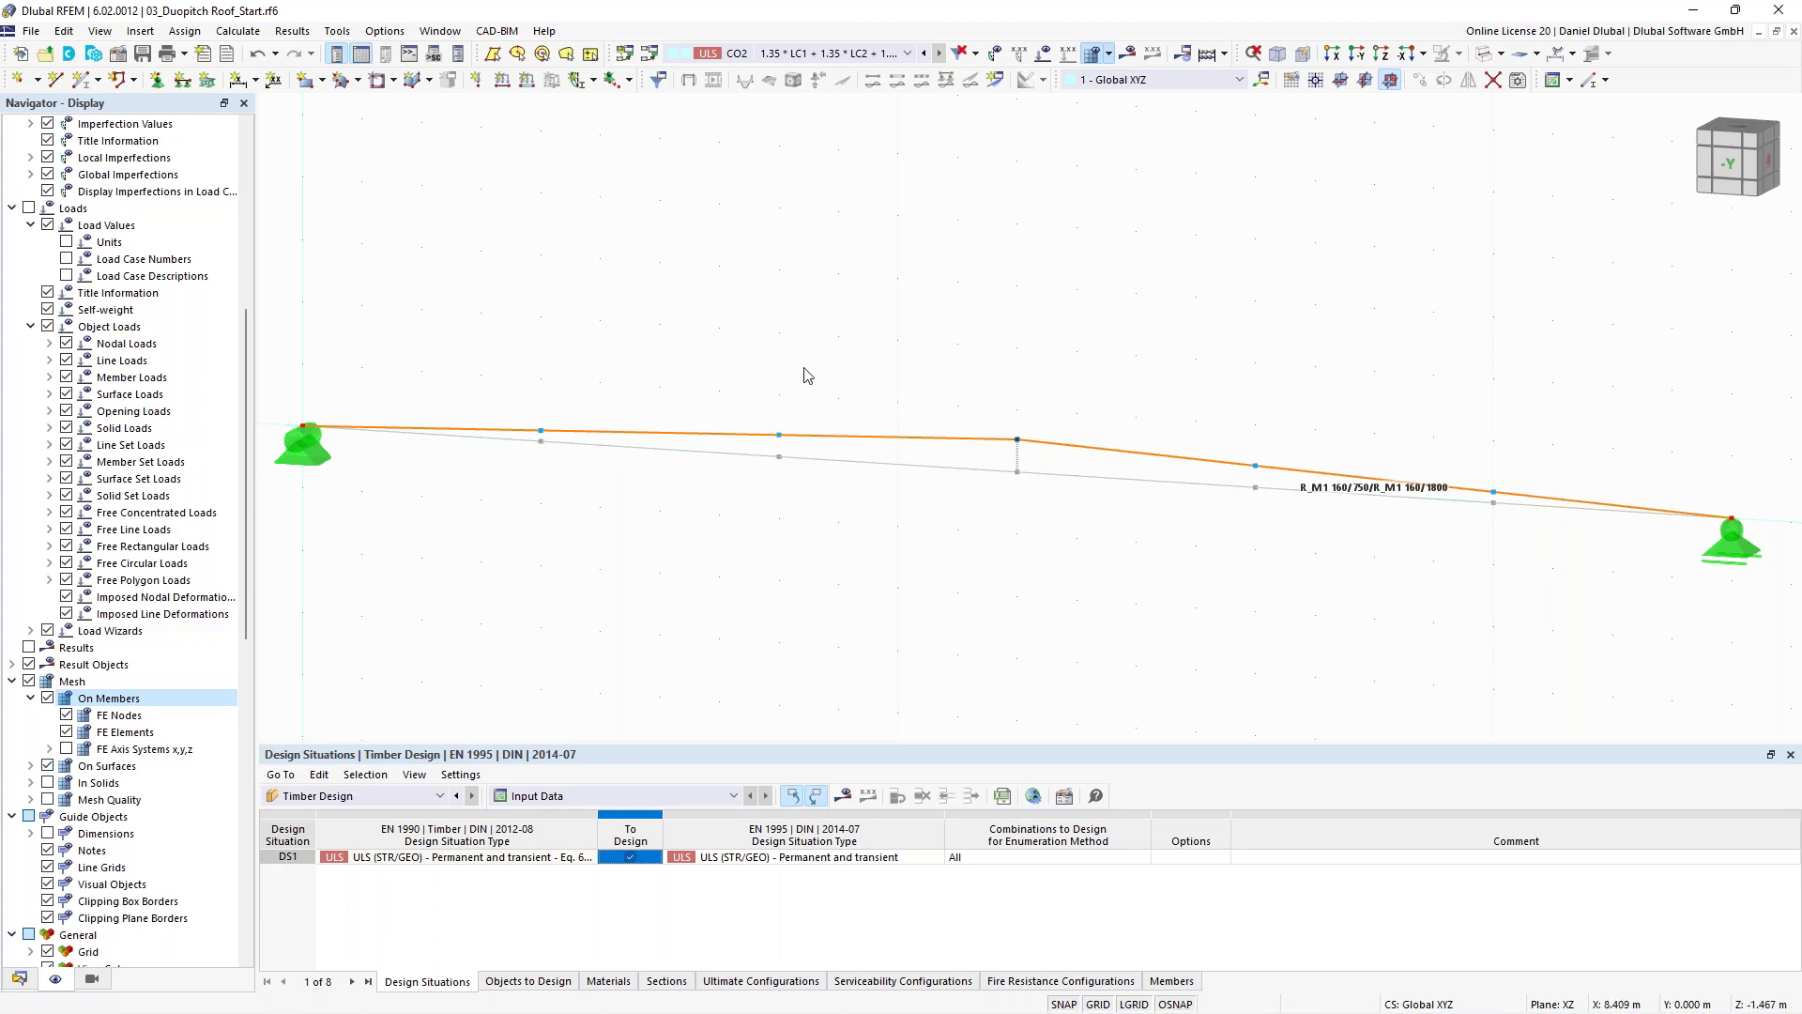
scroll(898, 330, down, 2)
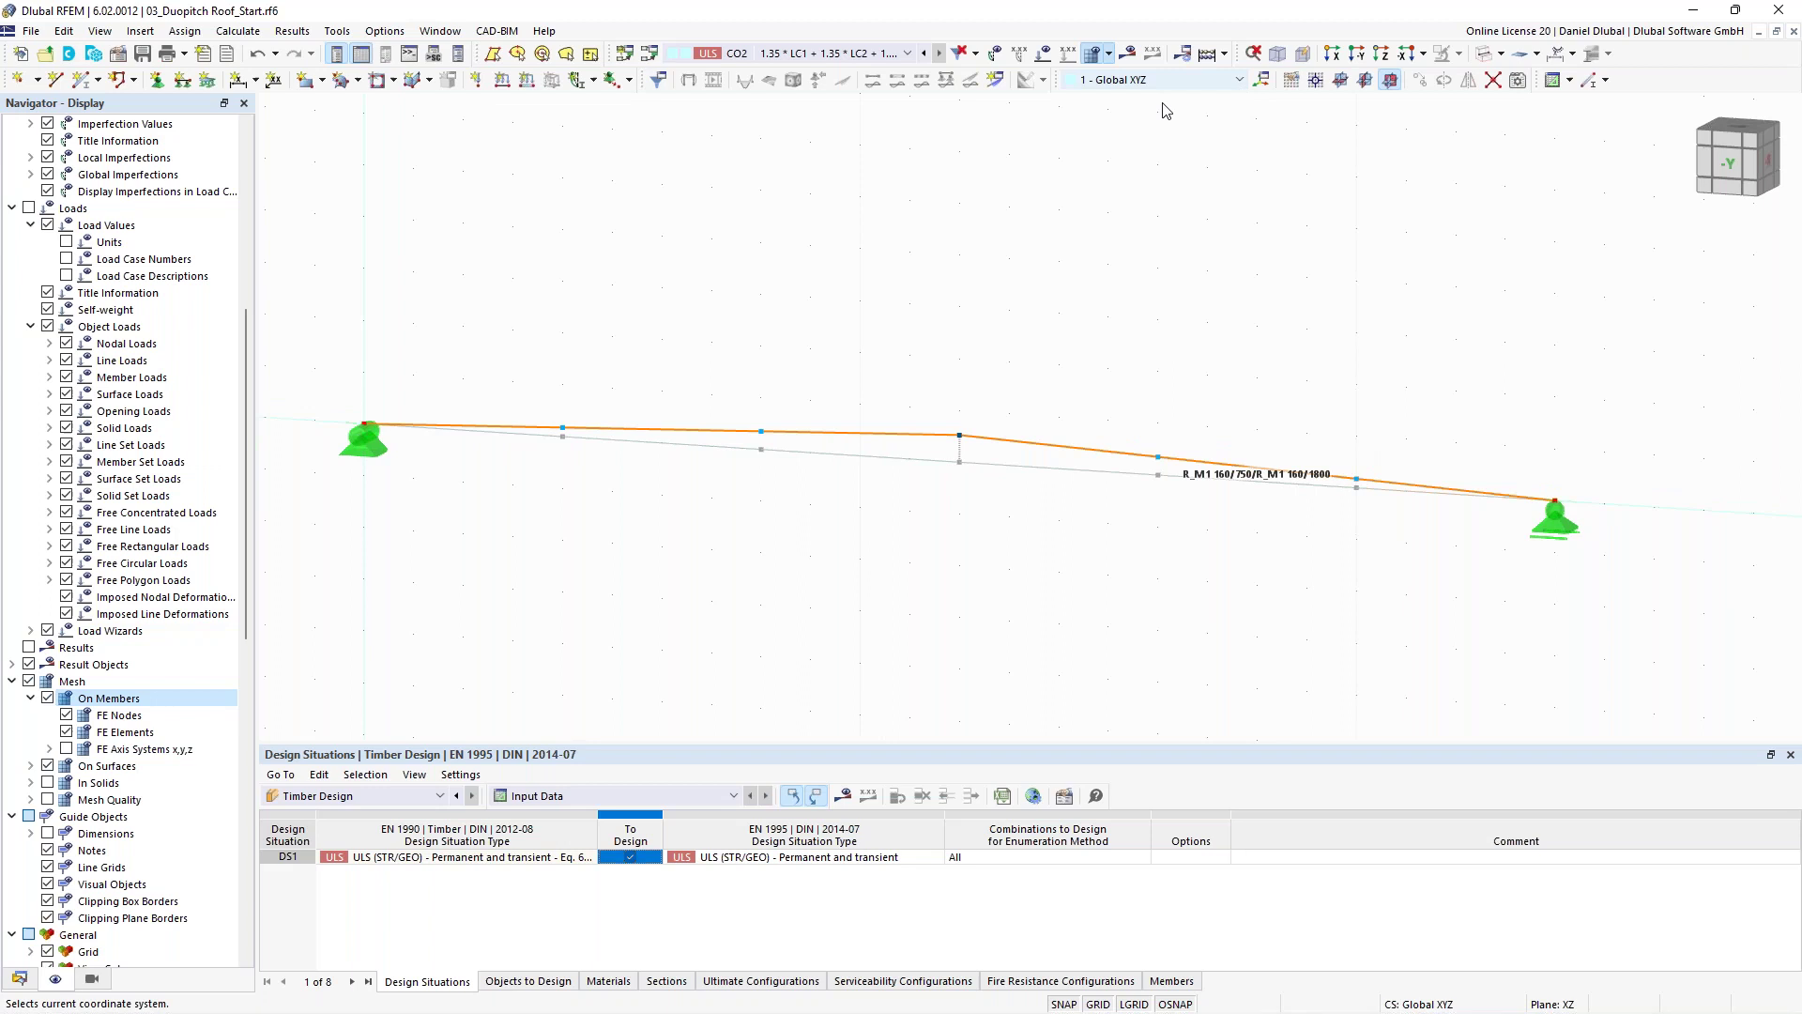
scroll(939, 366, down, 1)
Calculate the Timber Design add-on and show the timber design ratios along the beam.
click(1224, 54)
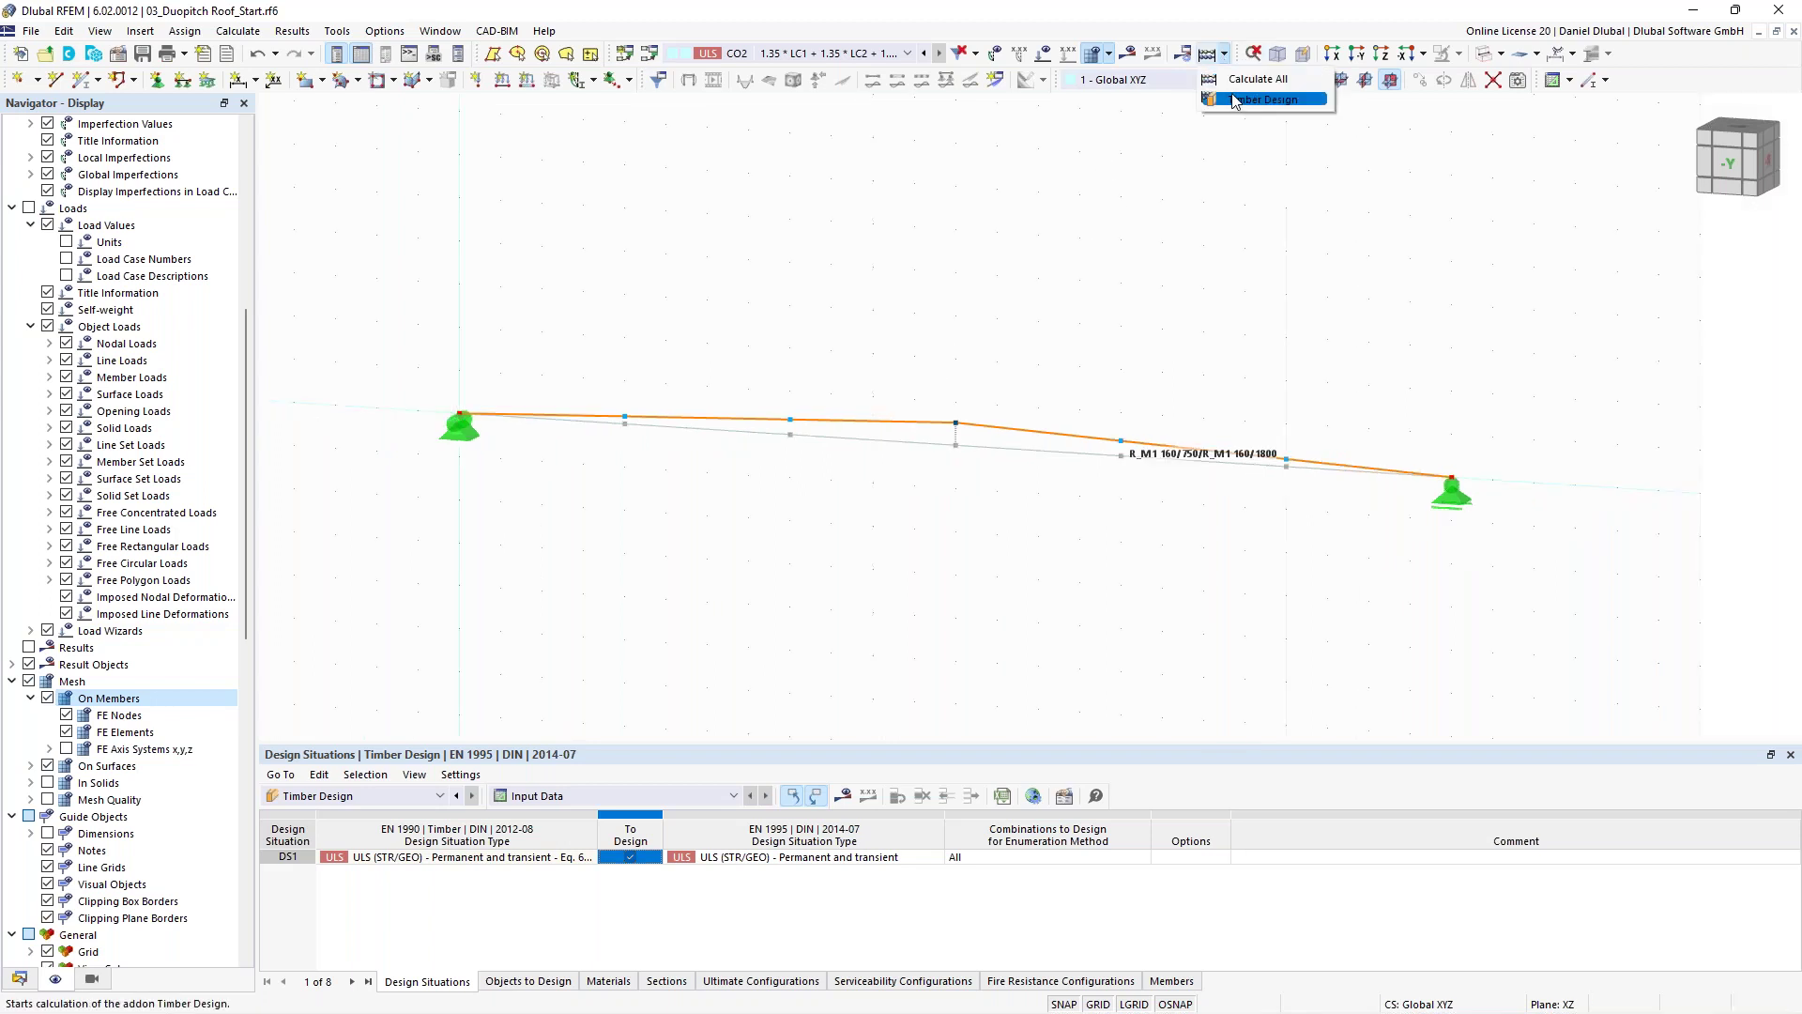
click(1234, 99)
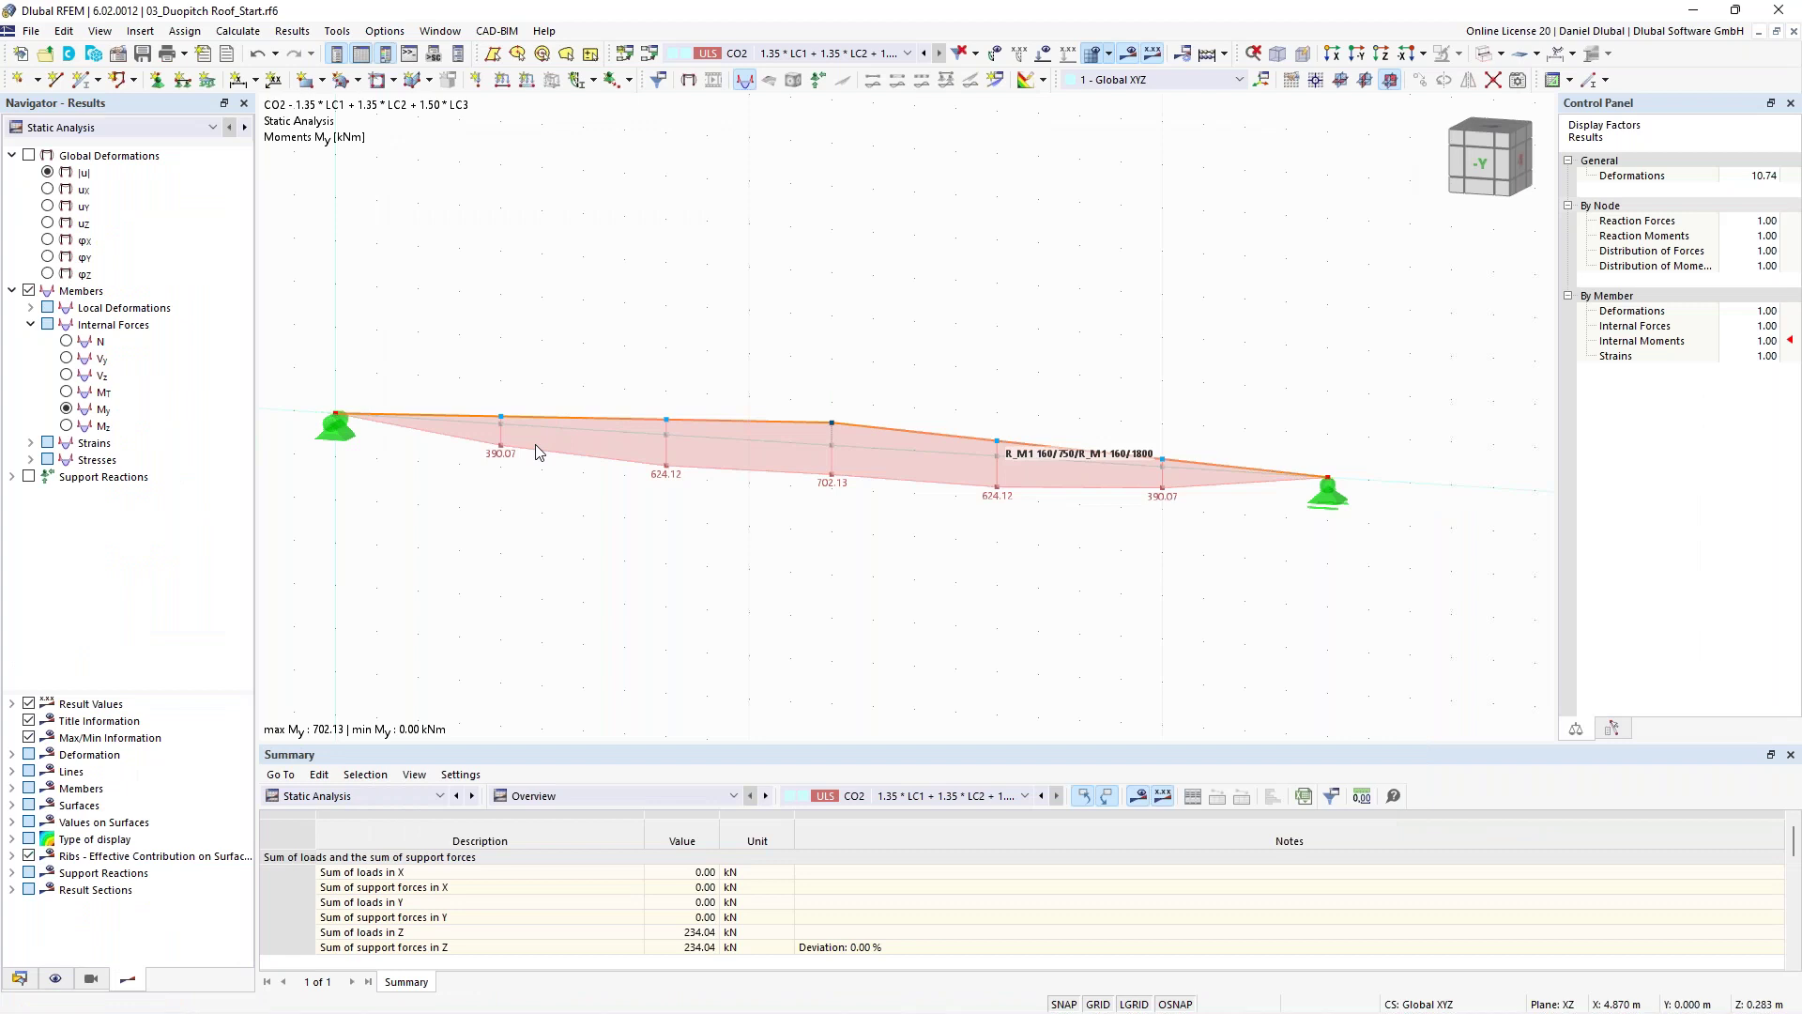
click(154, 127)
click(154, 159)
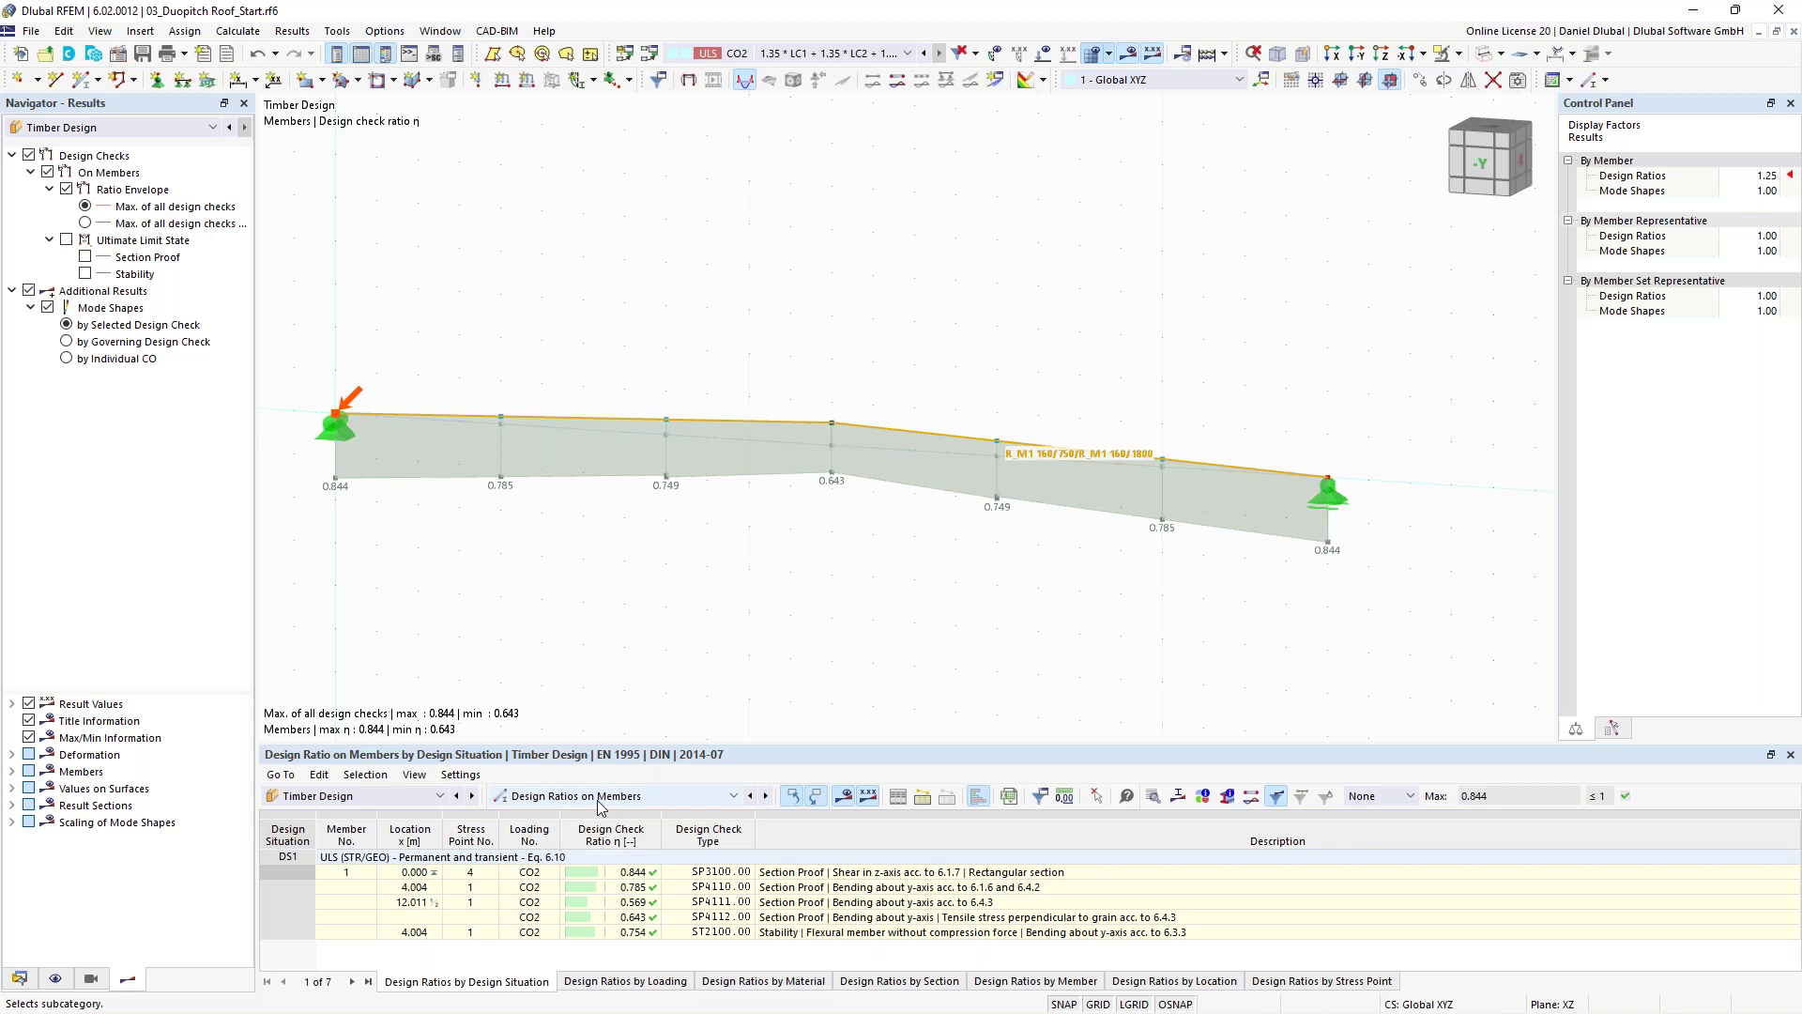
middle_drag(462, 493, 516, 498)
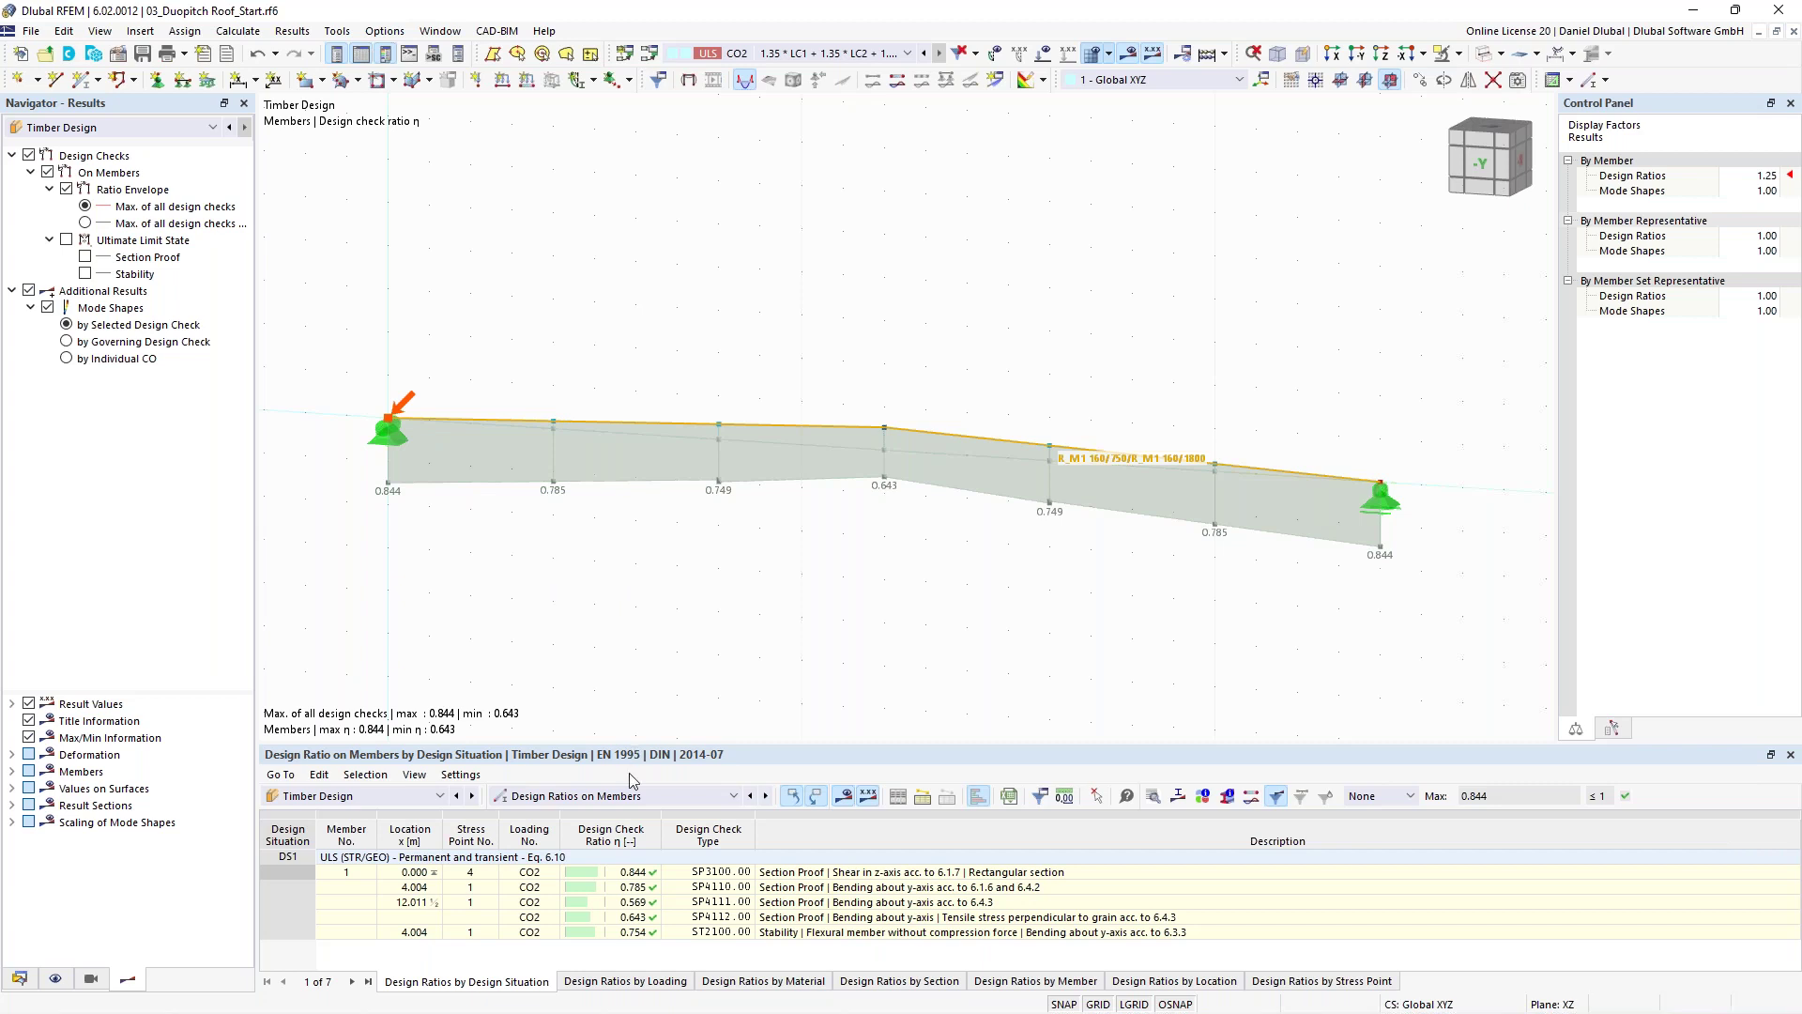
Set the minimum number of divisions for straight members to 8 in the mesh settings and recalculate the timber design.
click(337, 31)
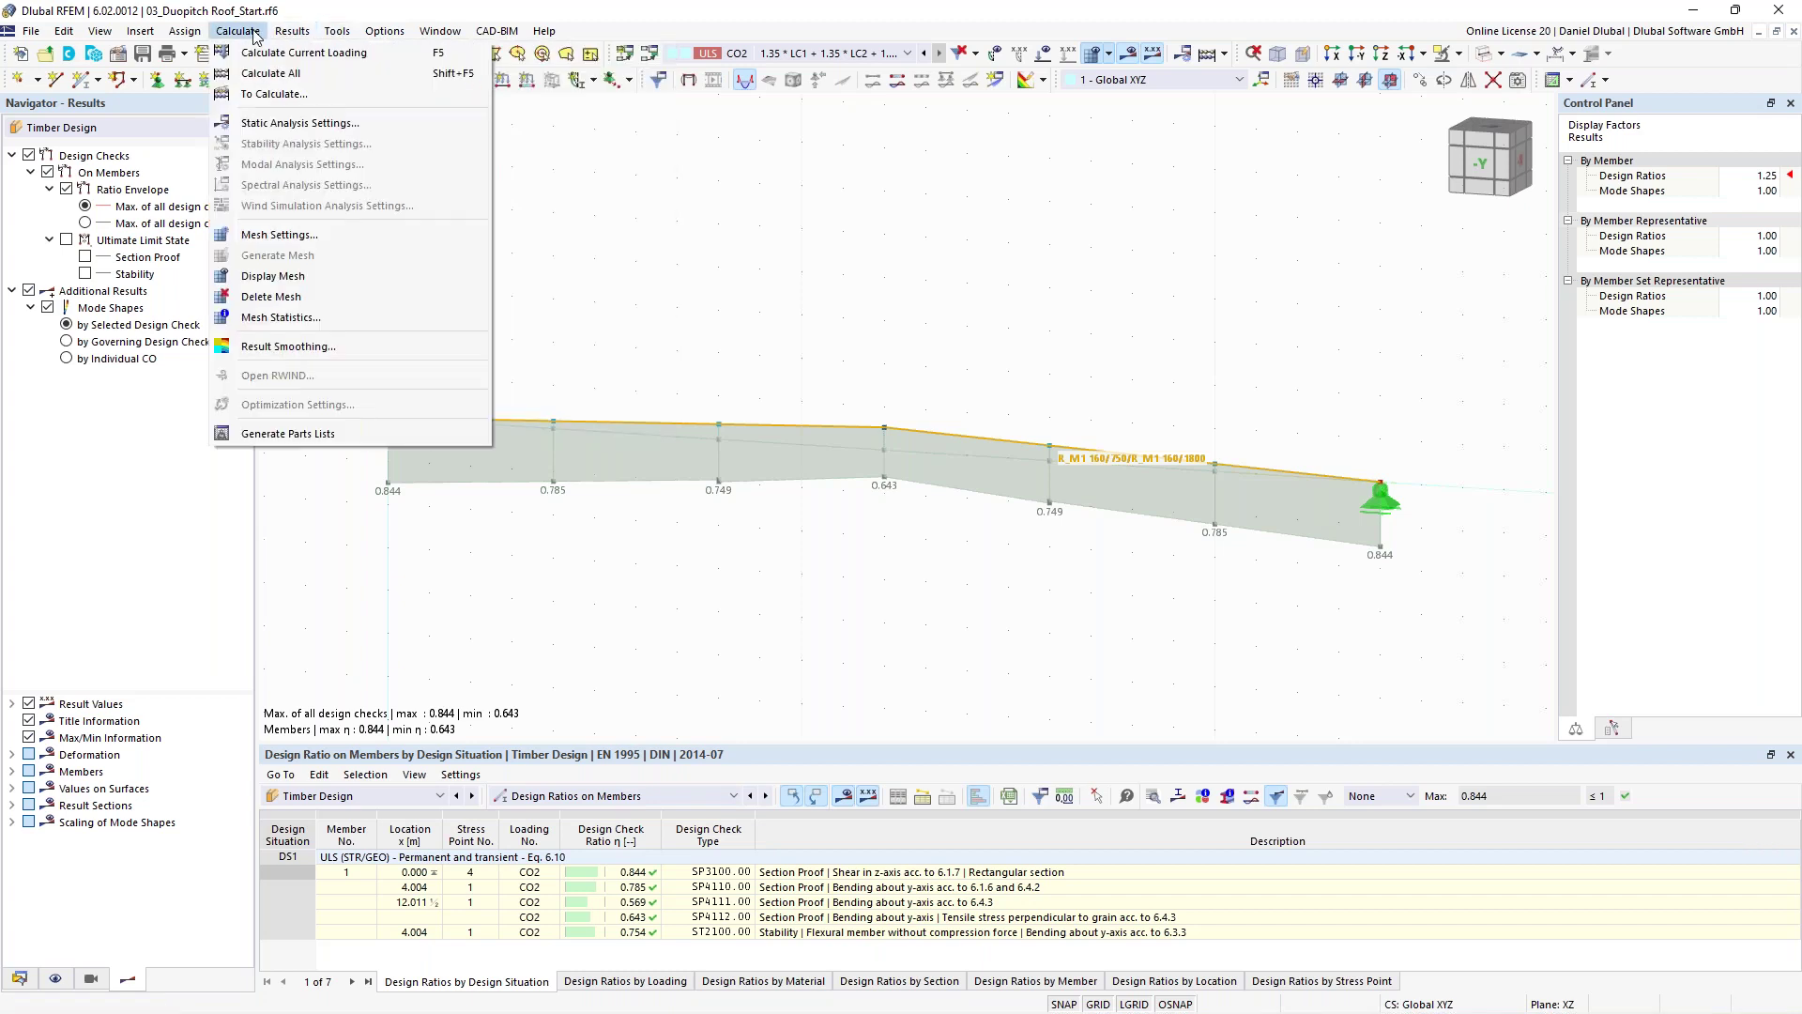
click(338, 234)
click(614, 191)
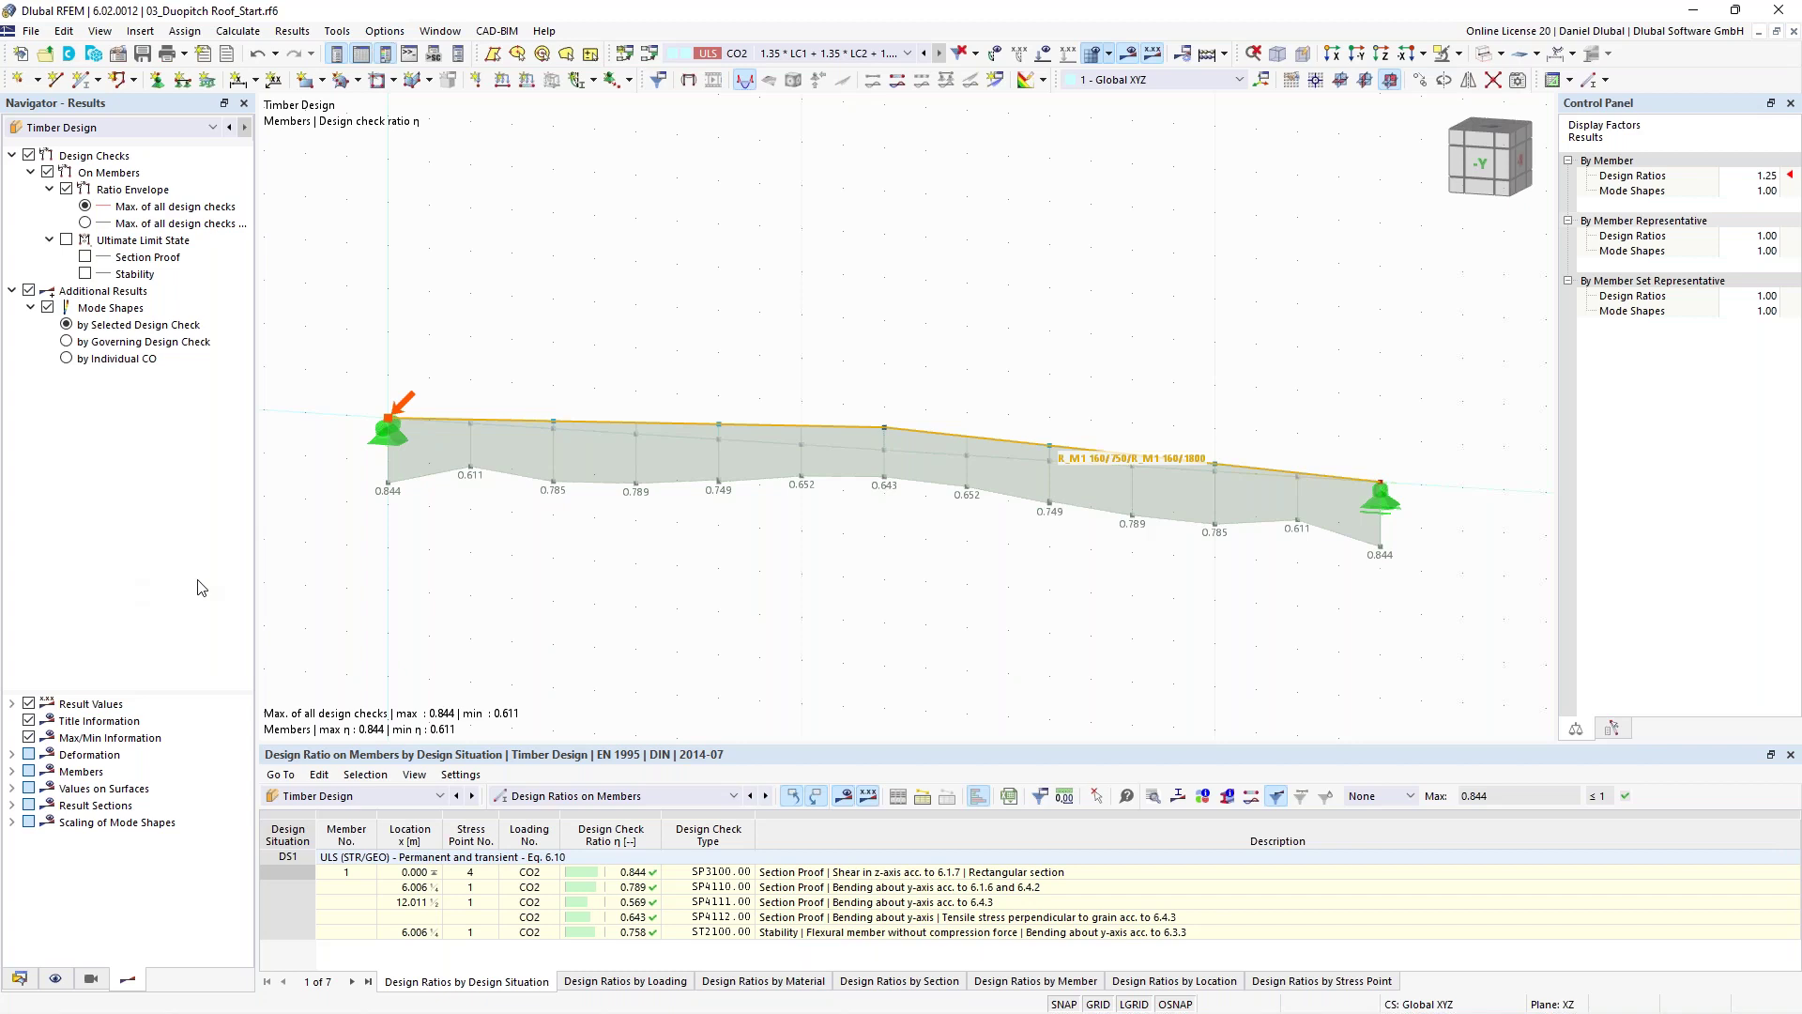
Inspect the SP4110 bending check details at x = 6.006 m, including the cut-to-grain angle, the formulas and the available member locations.
click(780, 890)
double_click(779, 891)
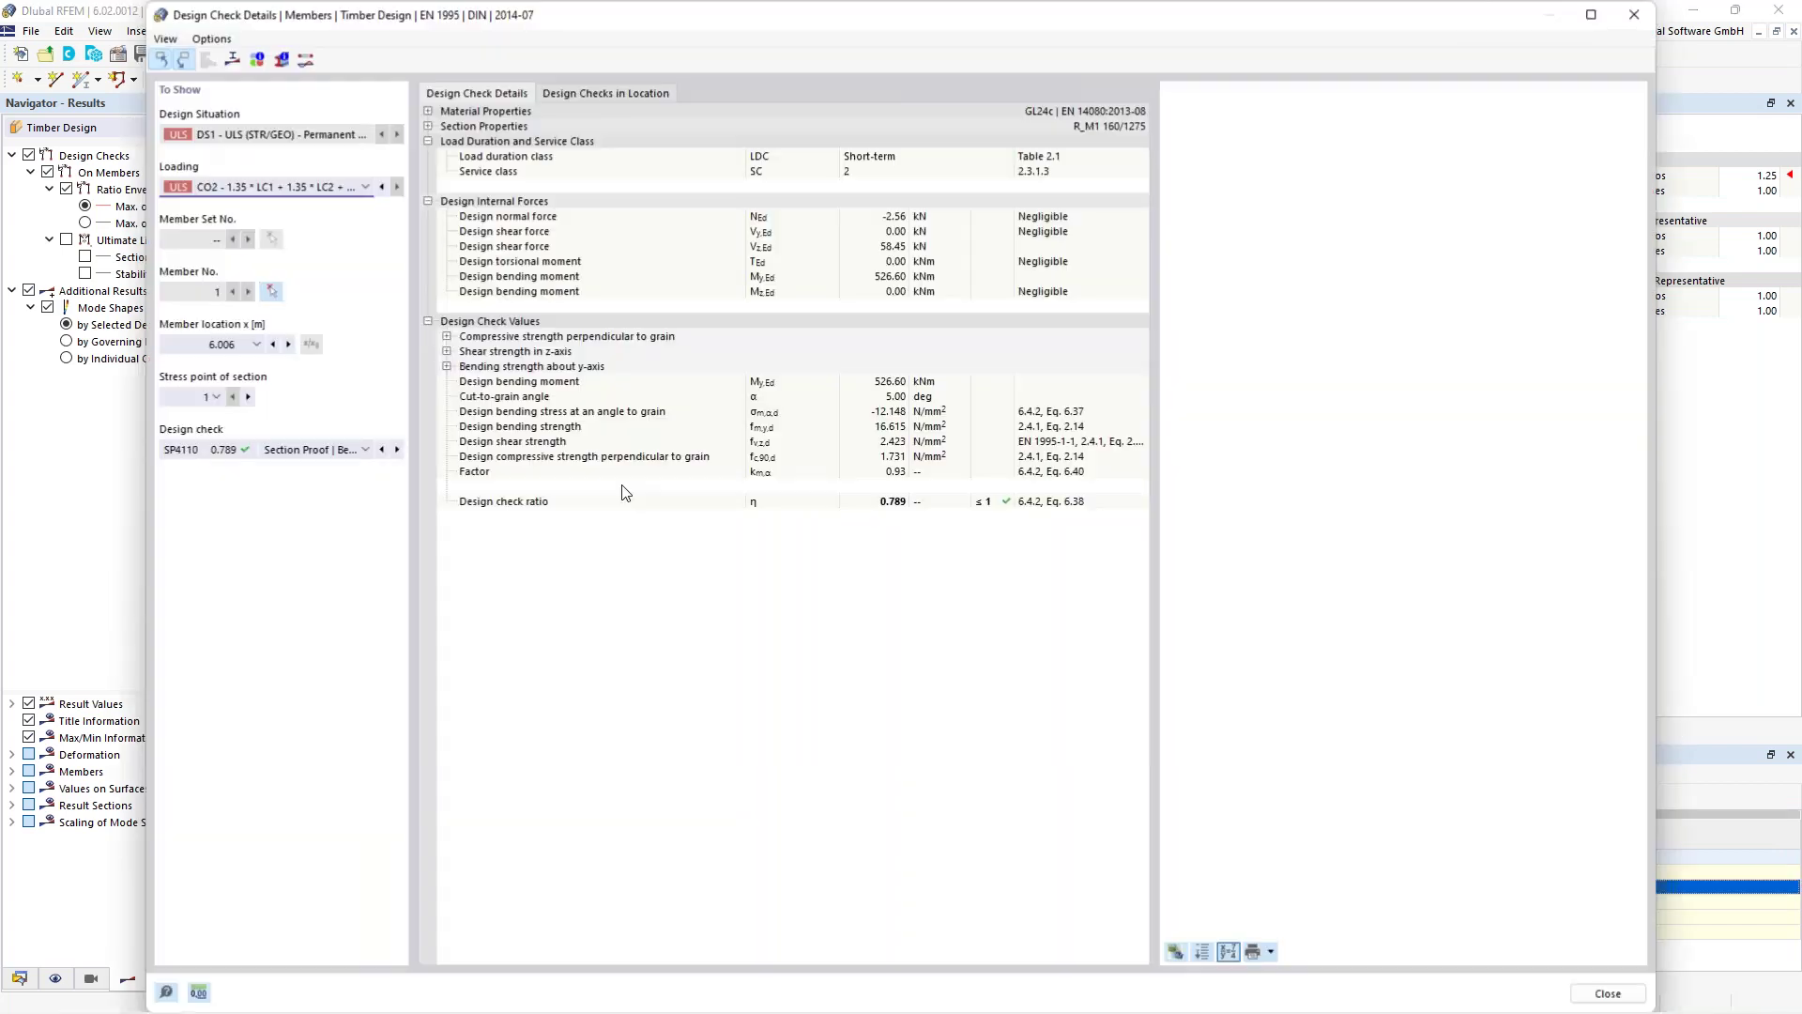
click(472, 399)
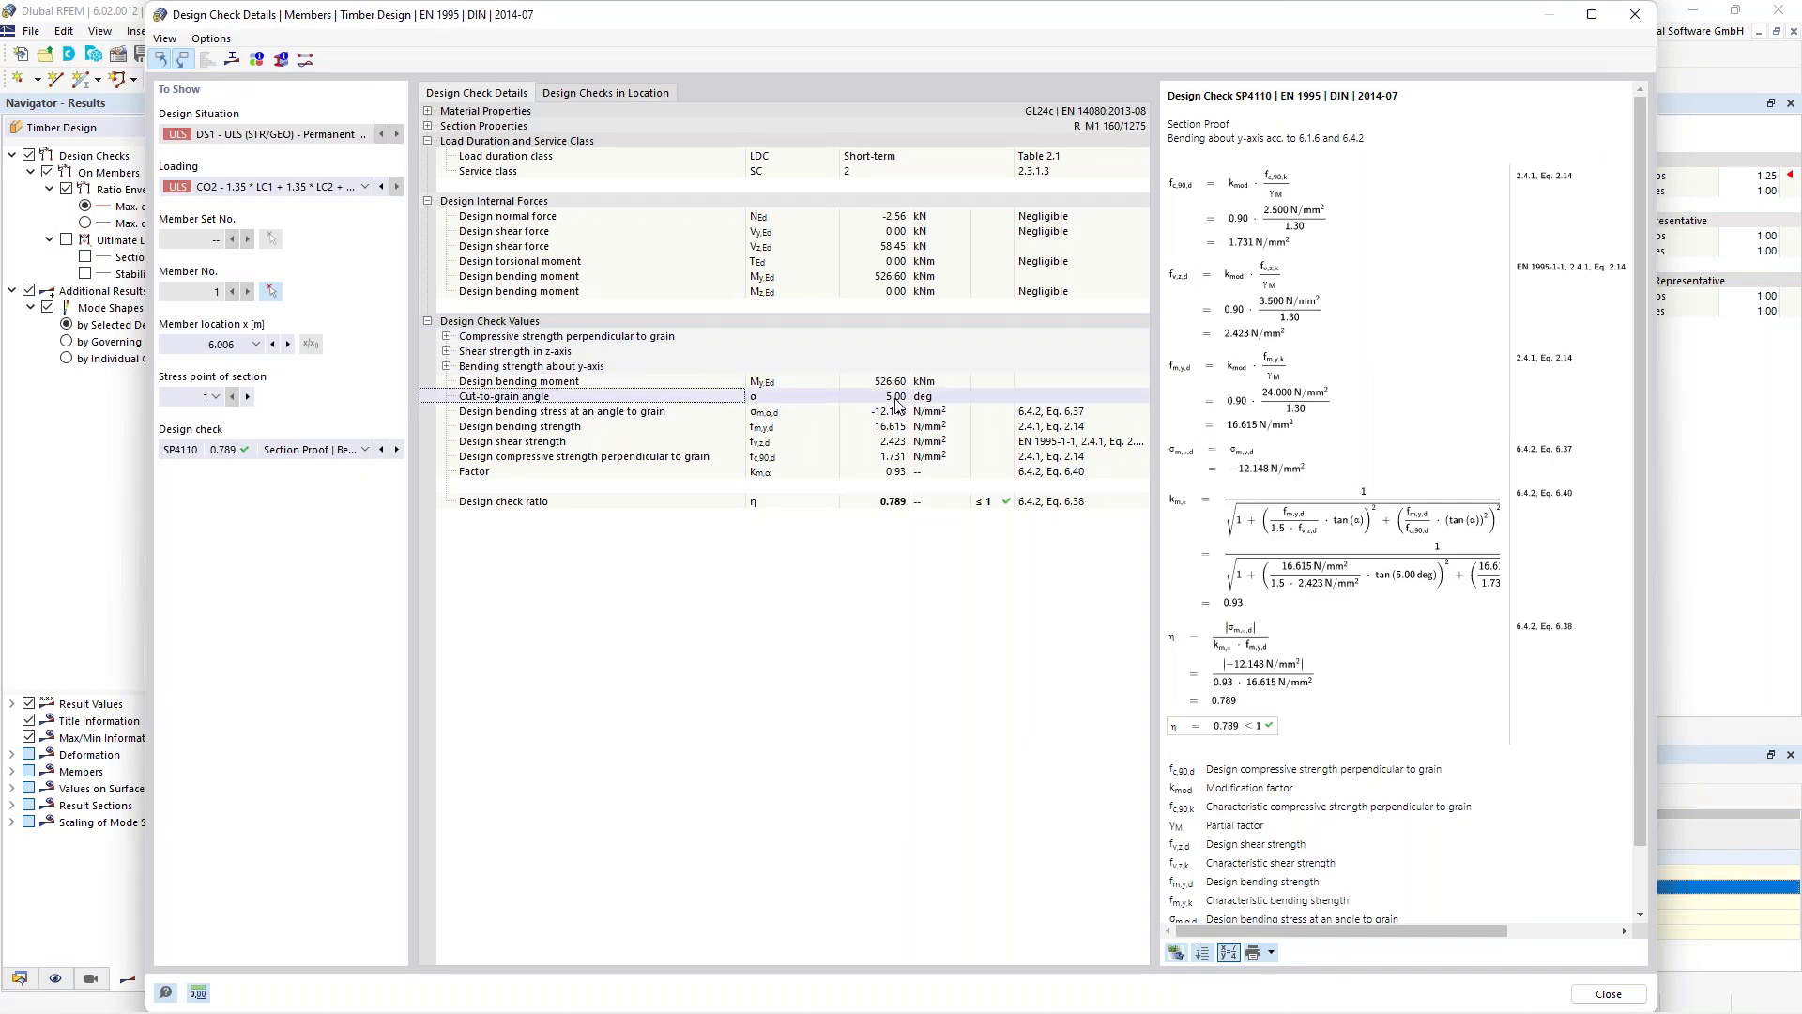
drag(1642, 154, 1645, 195)
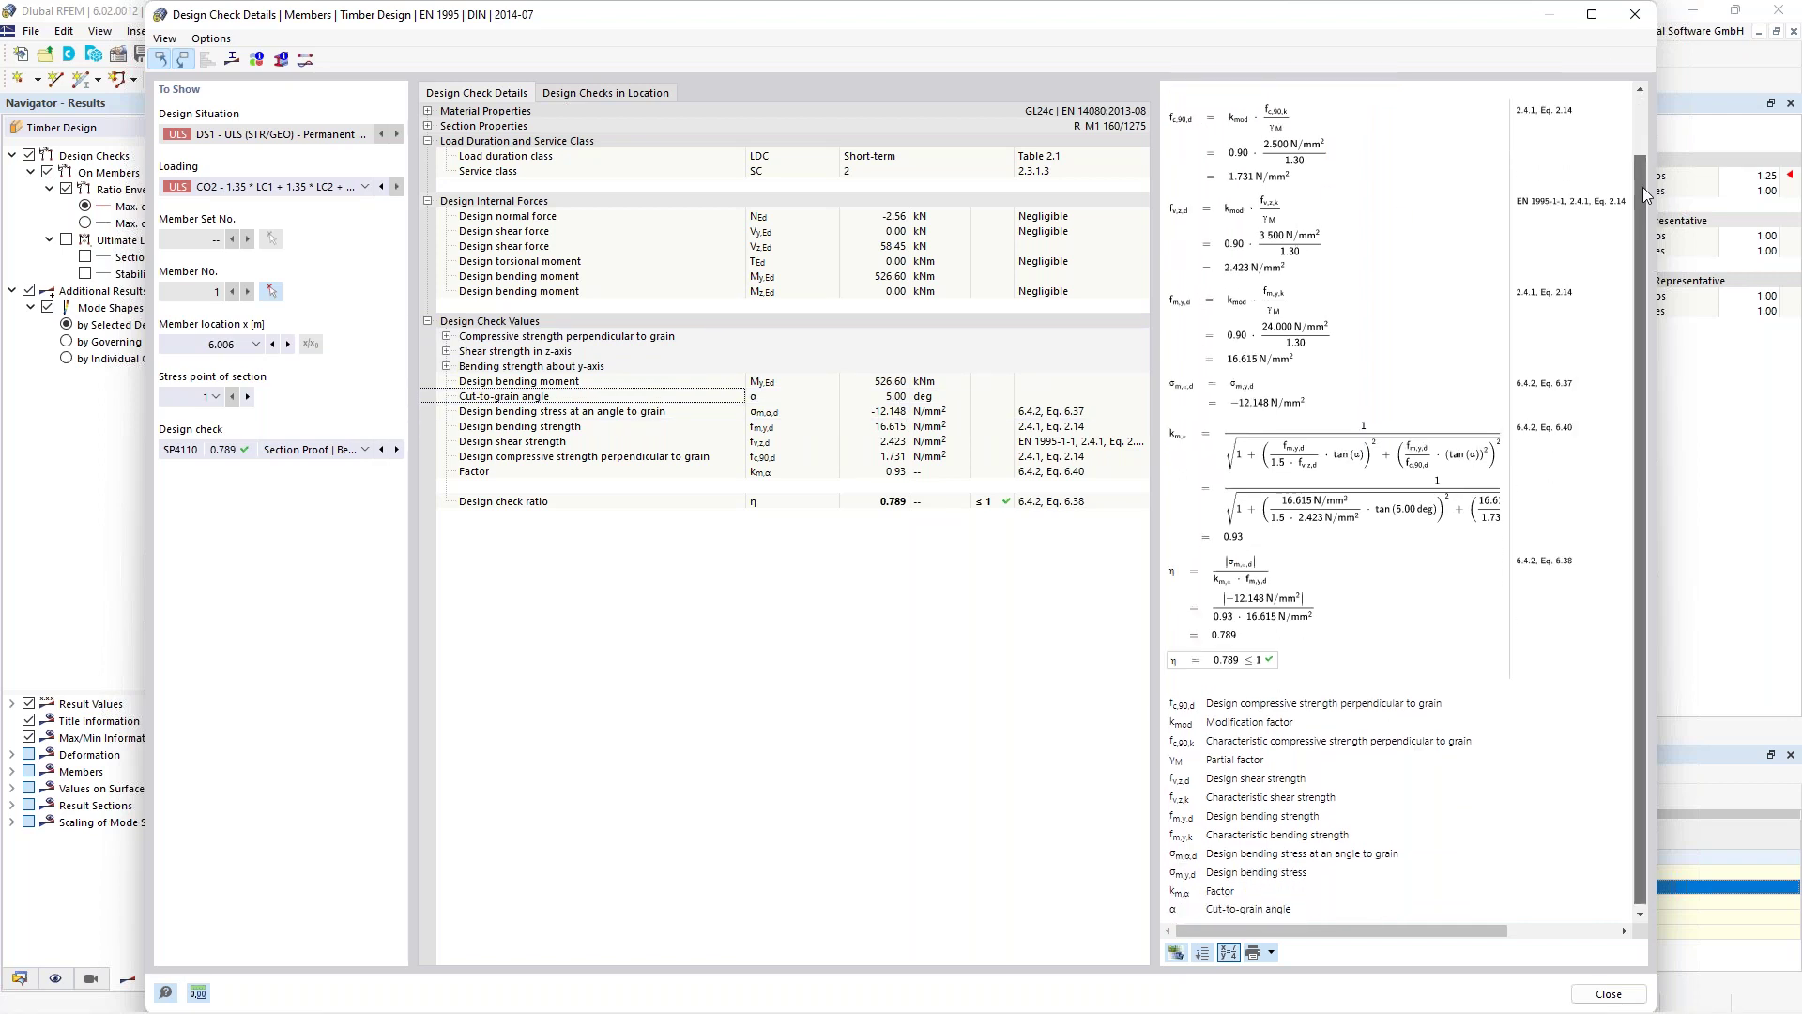
drag(1645, 194, 1644, 135)
drag(1169, 123, 1231, 125)
click(1247, 132)
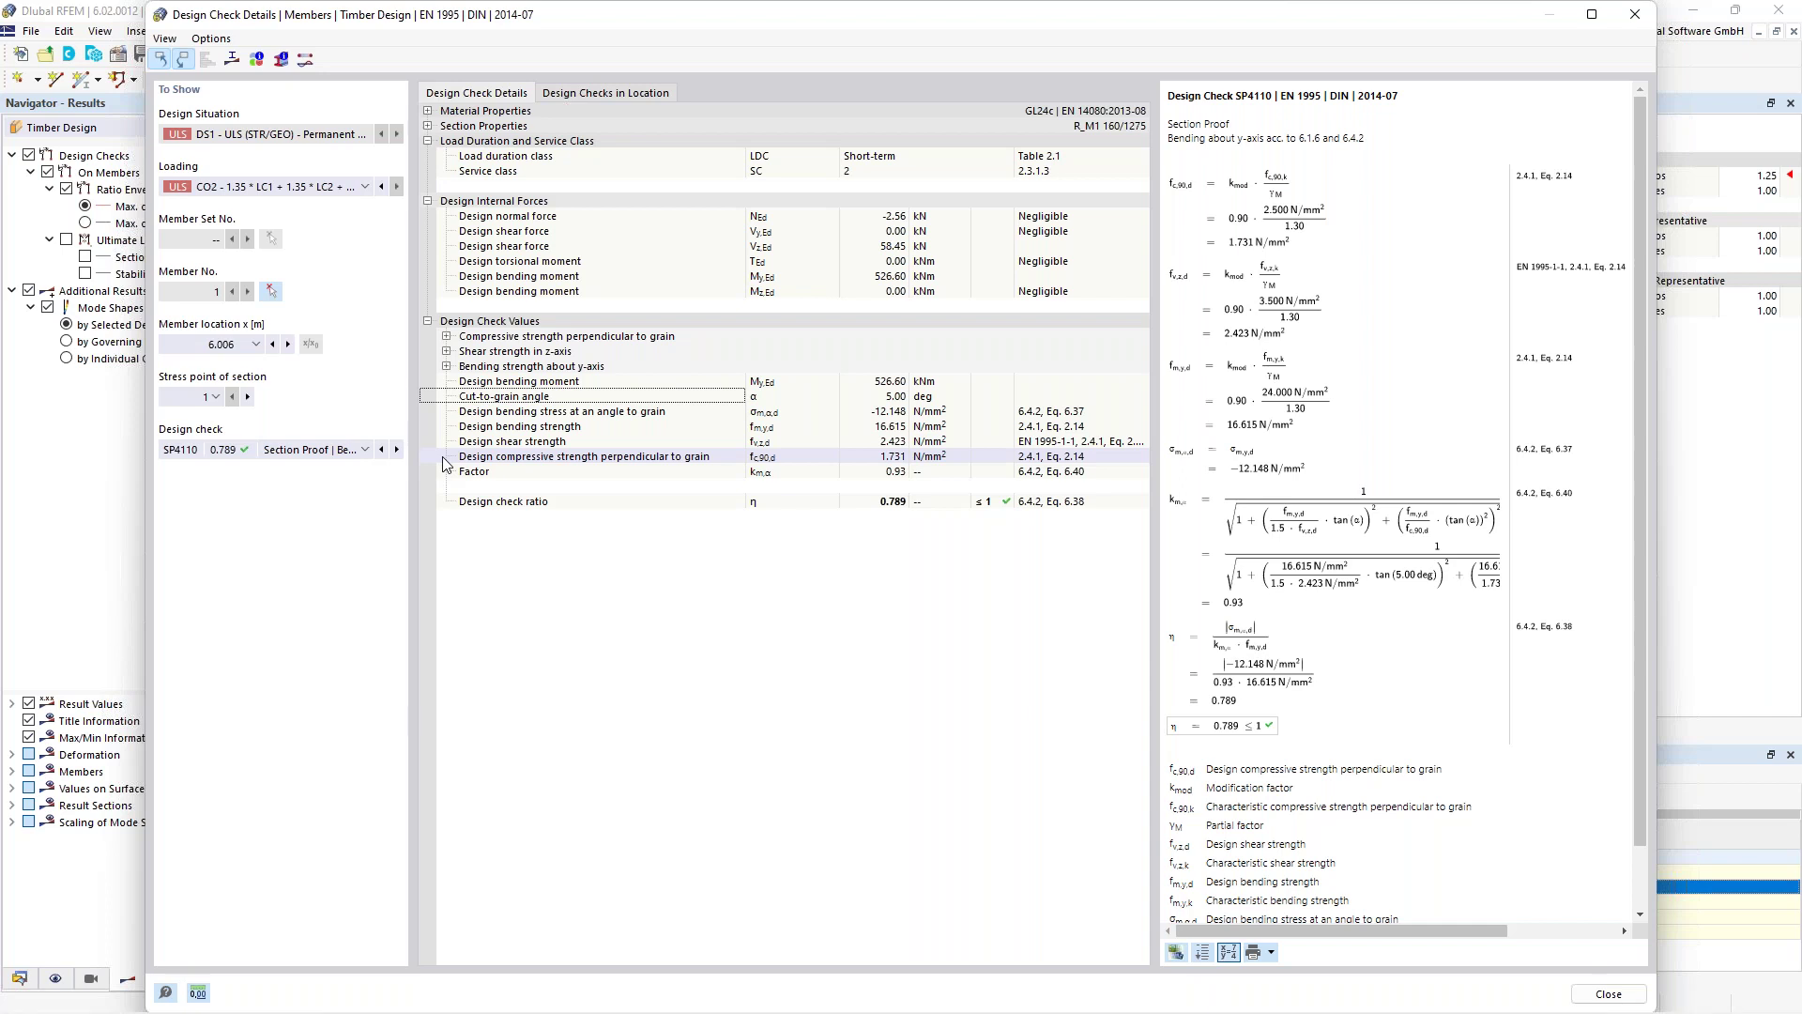
click(221, 344)
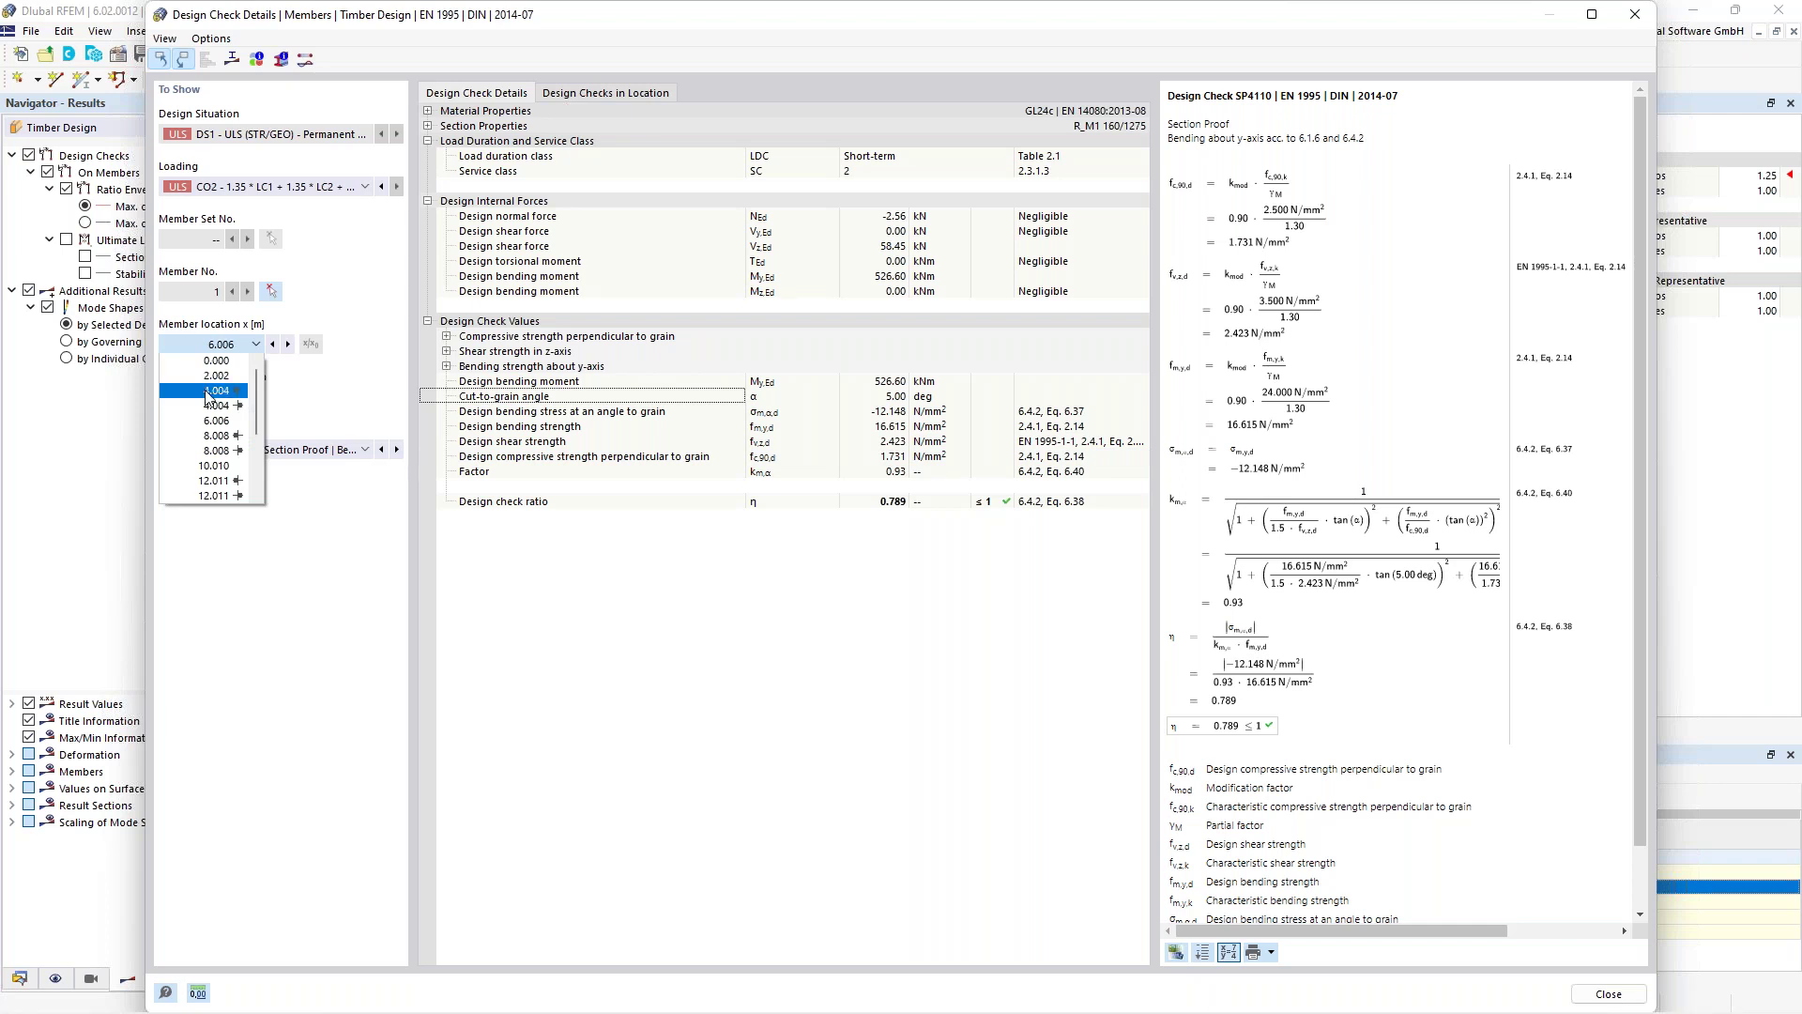
click(1630, 25)
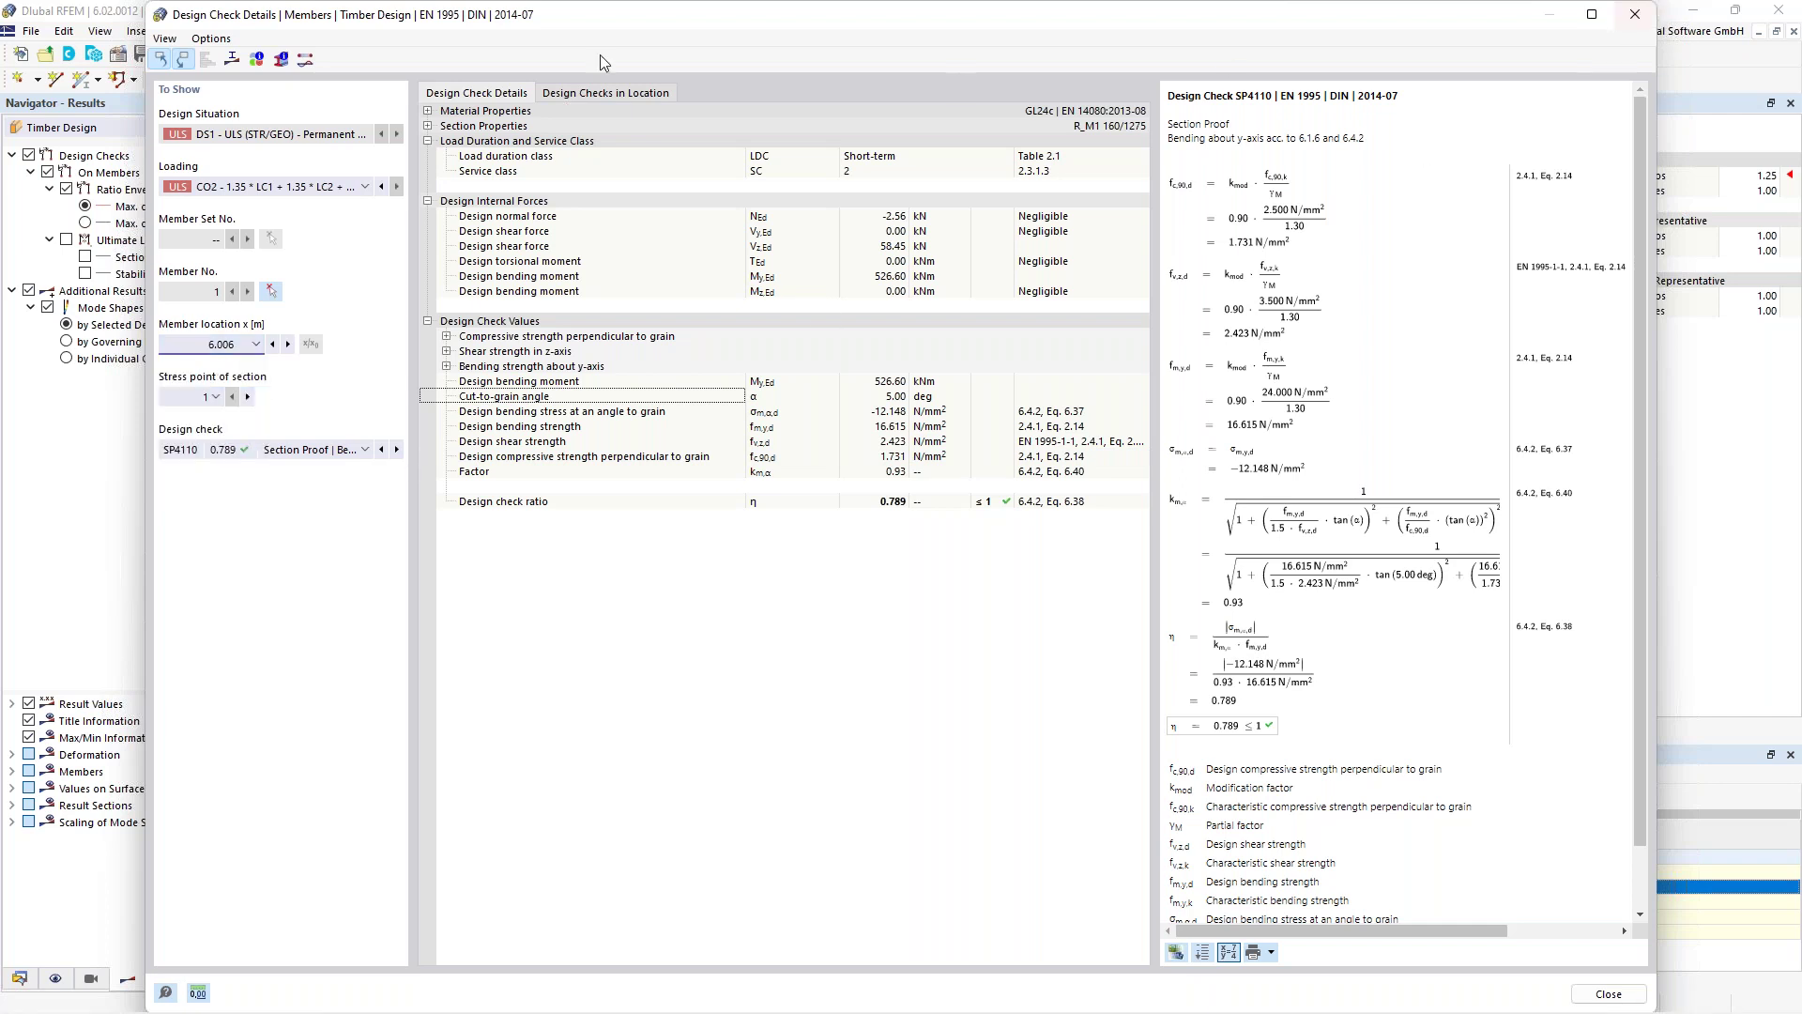
click(1635, 14)
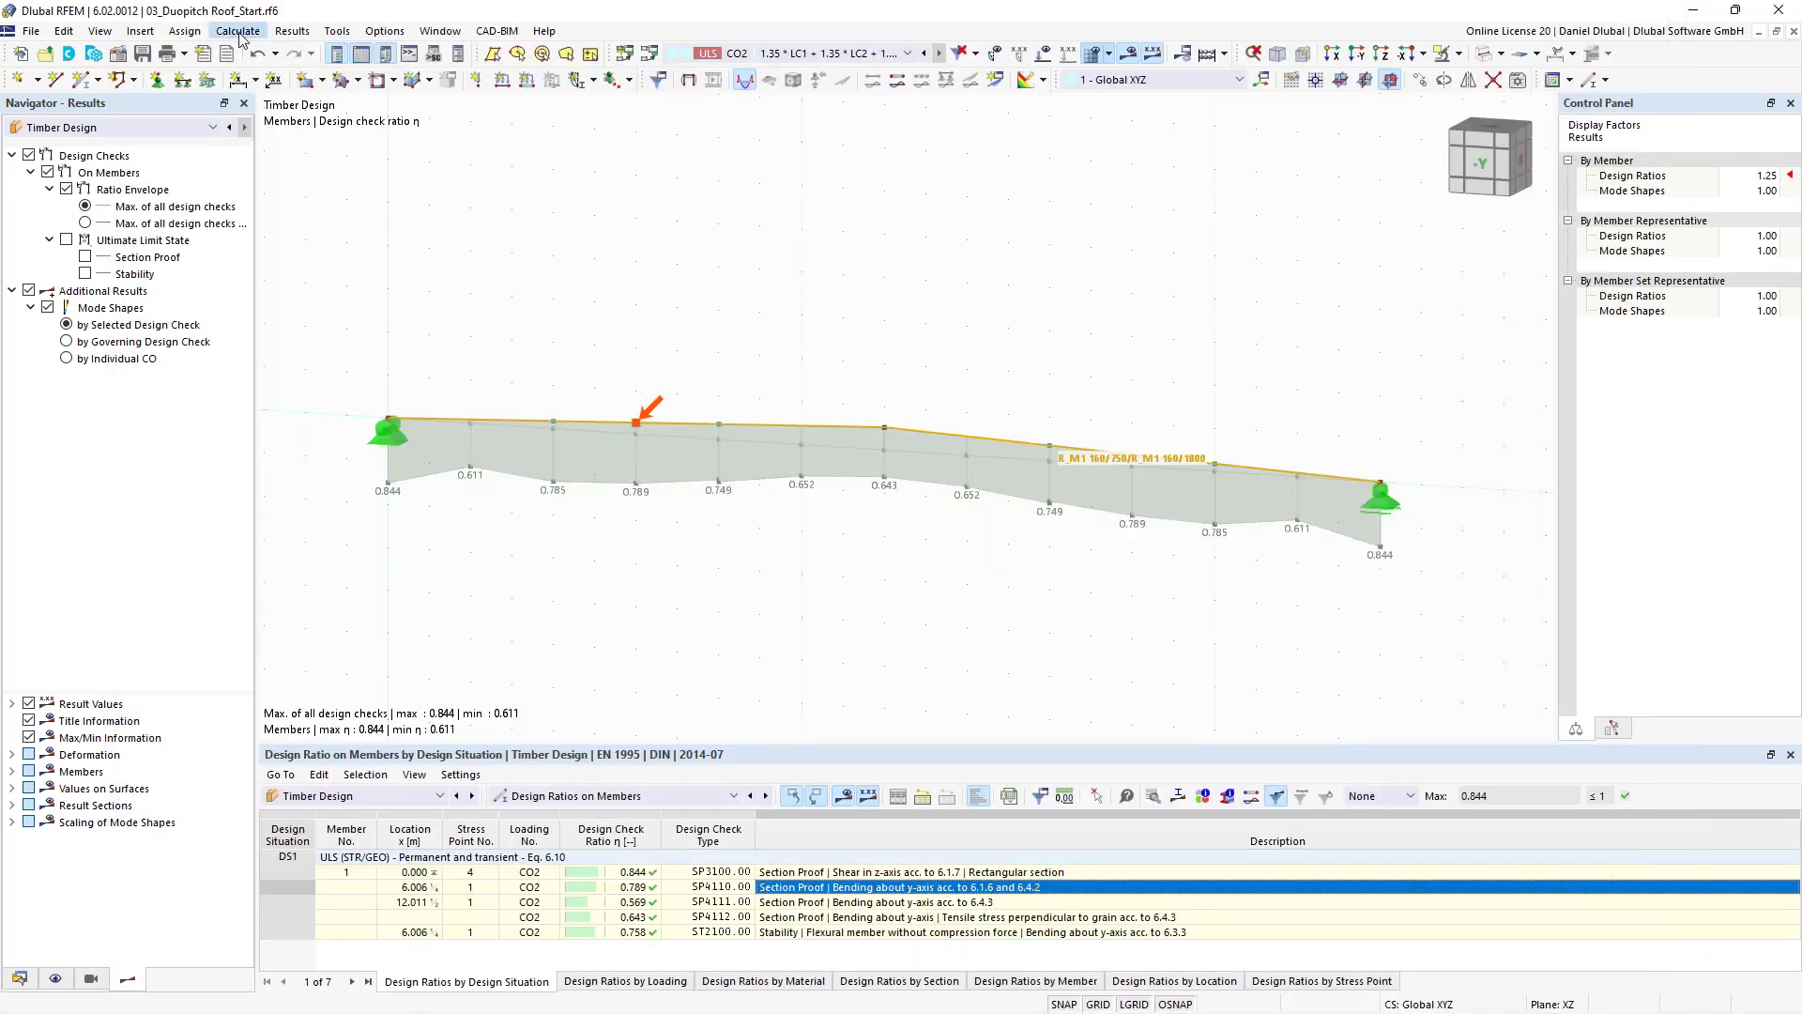
Increase the member divisions in the mesh settings again and recalculate the timber design.
click(237, 31)
click(279, 234)
click(591, 188)
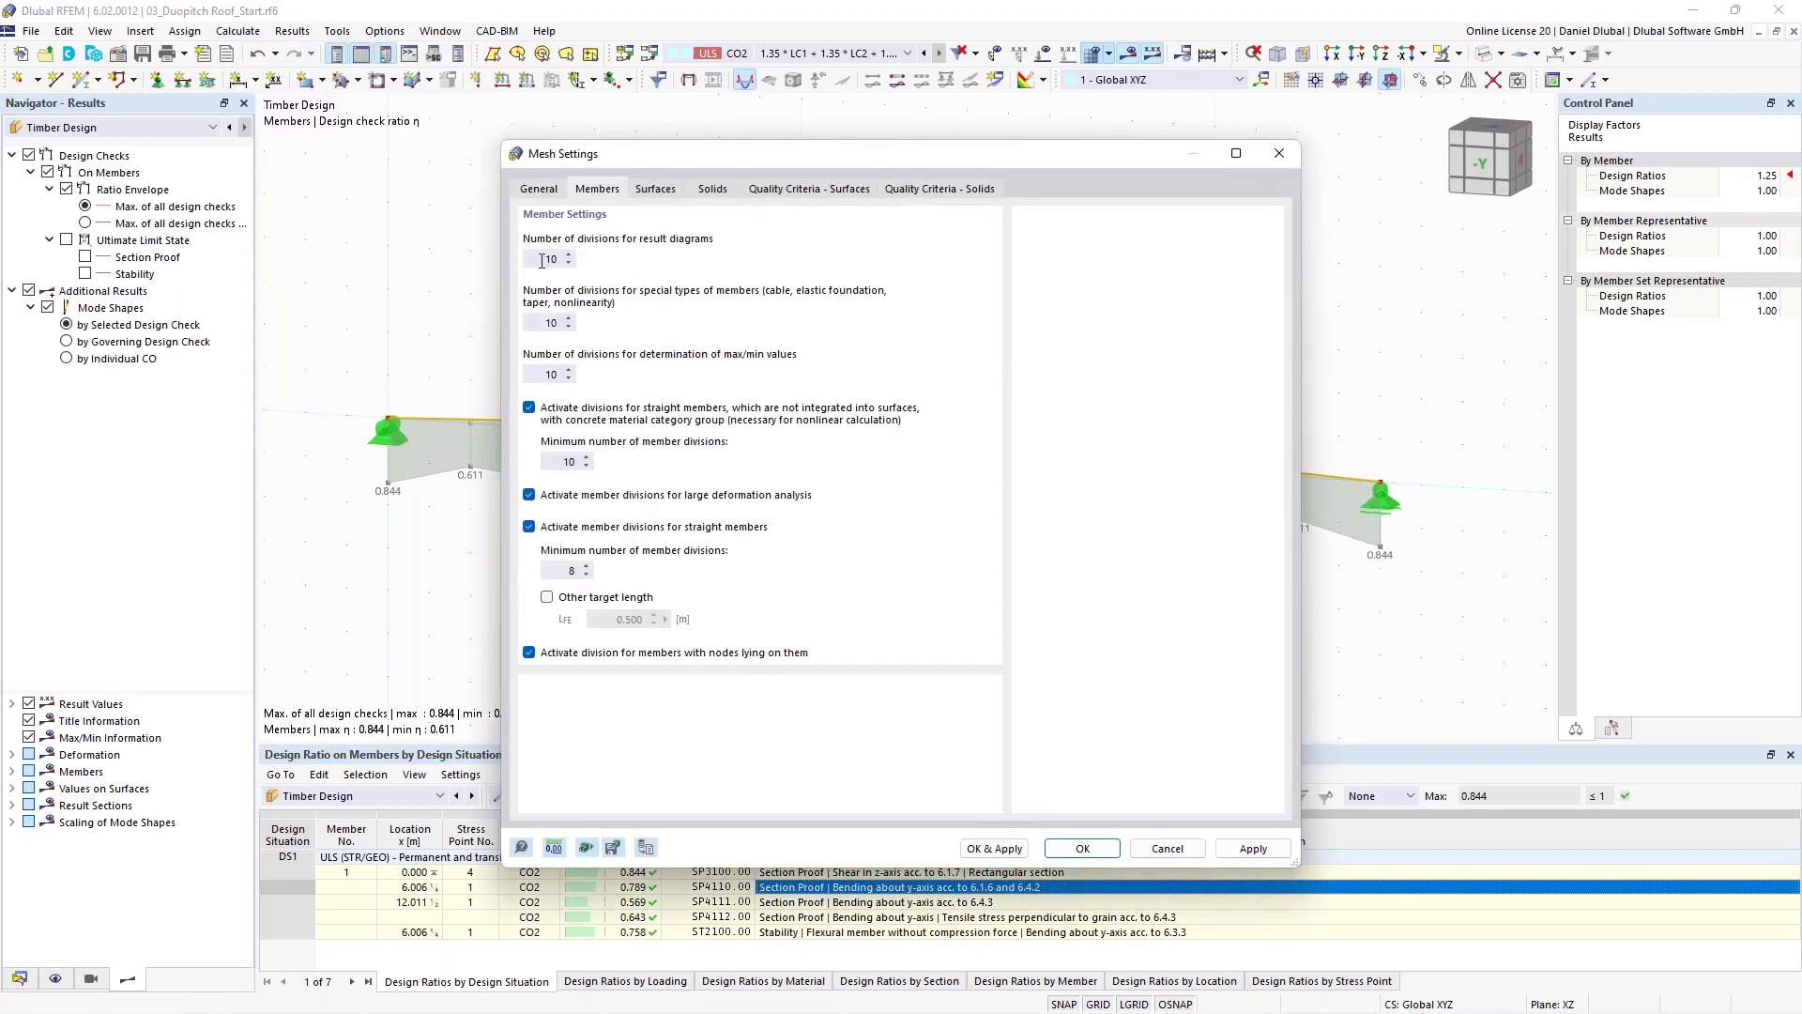
click(1082, 848)
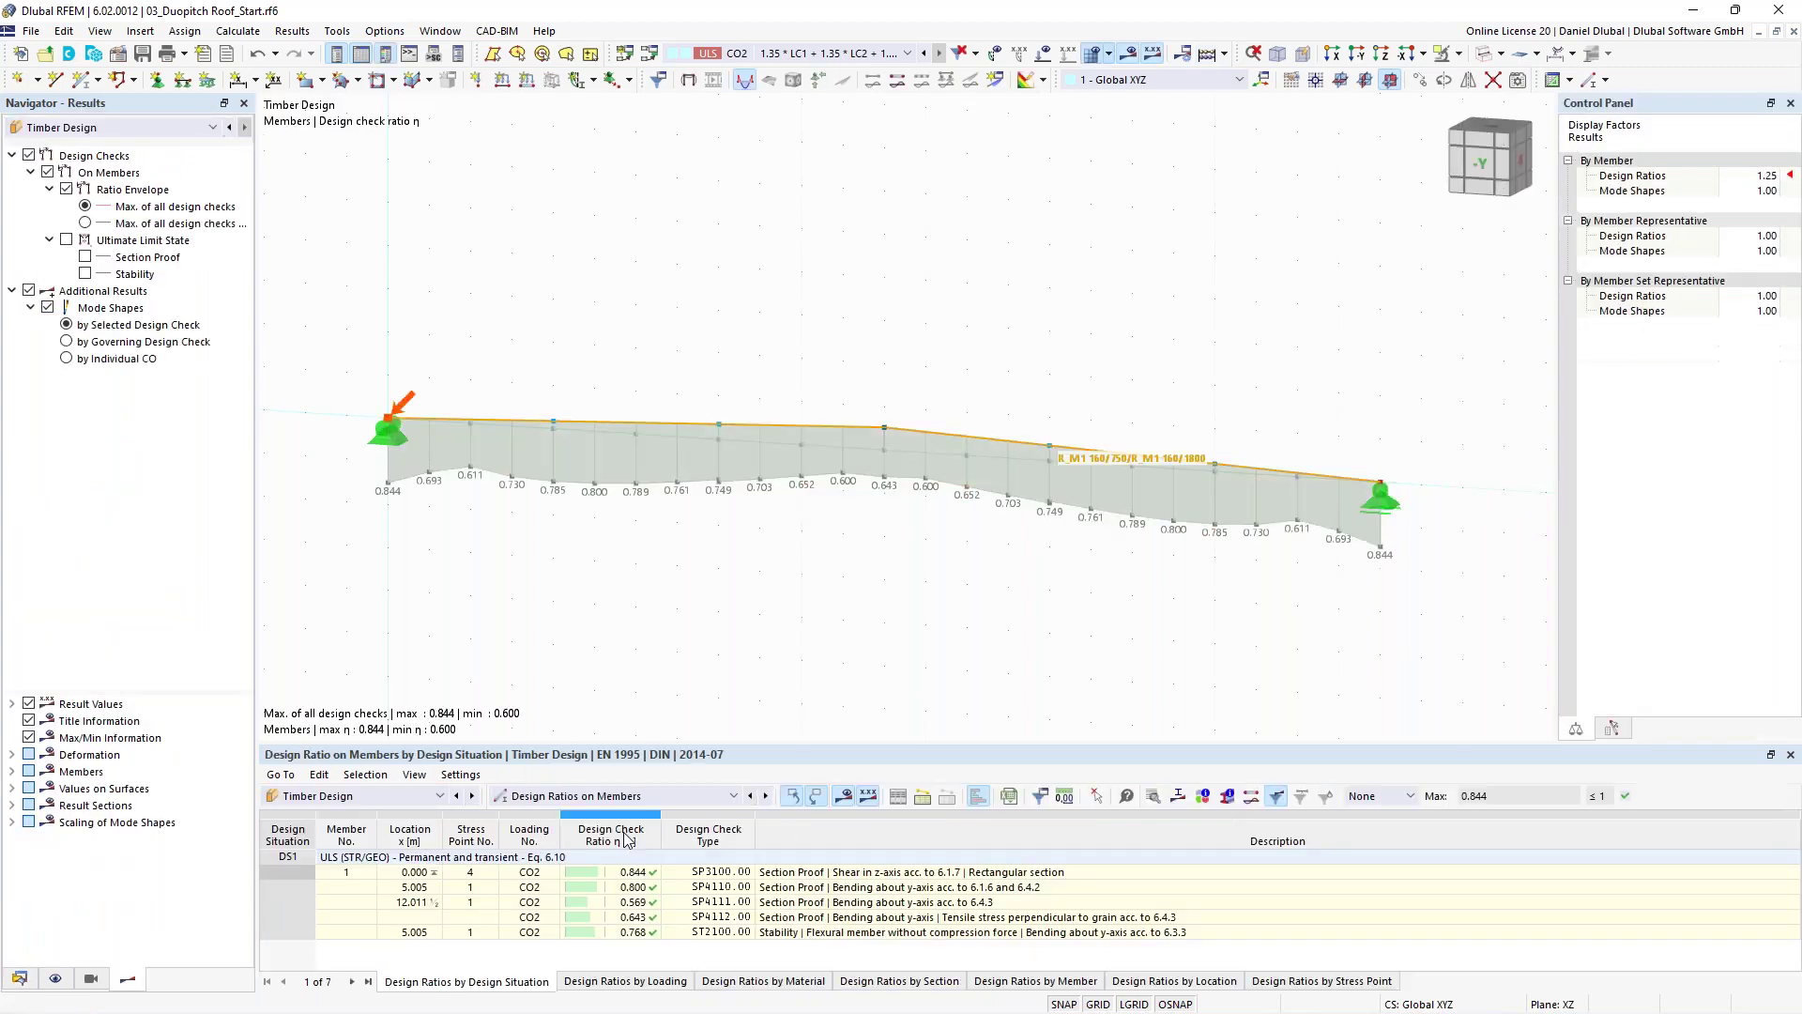
Open the SP4110 bending check details and review the member location x = 6.006 m.
double_click(757, 887)
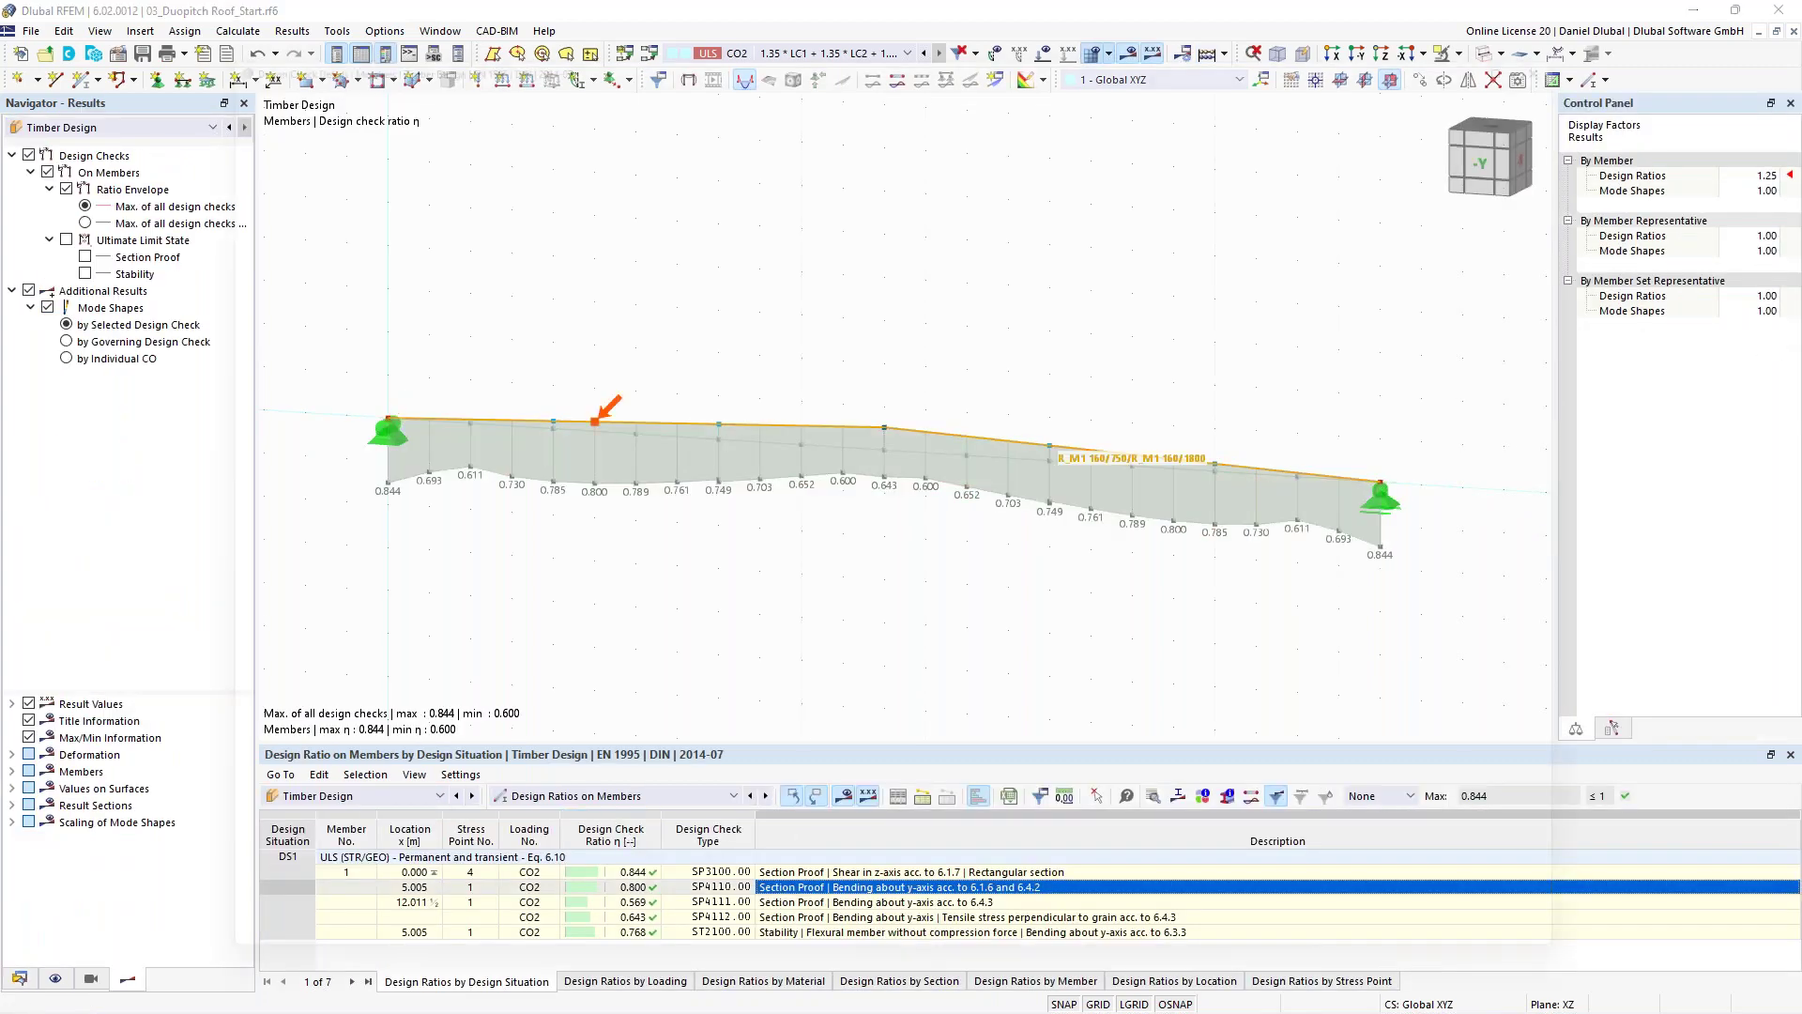
click(246, 344)
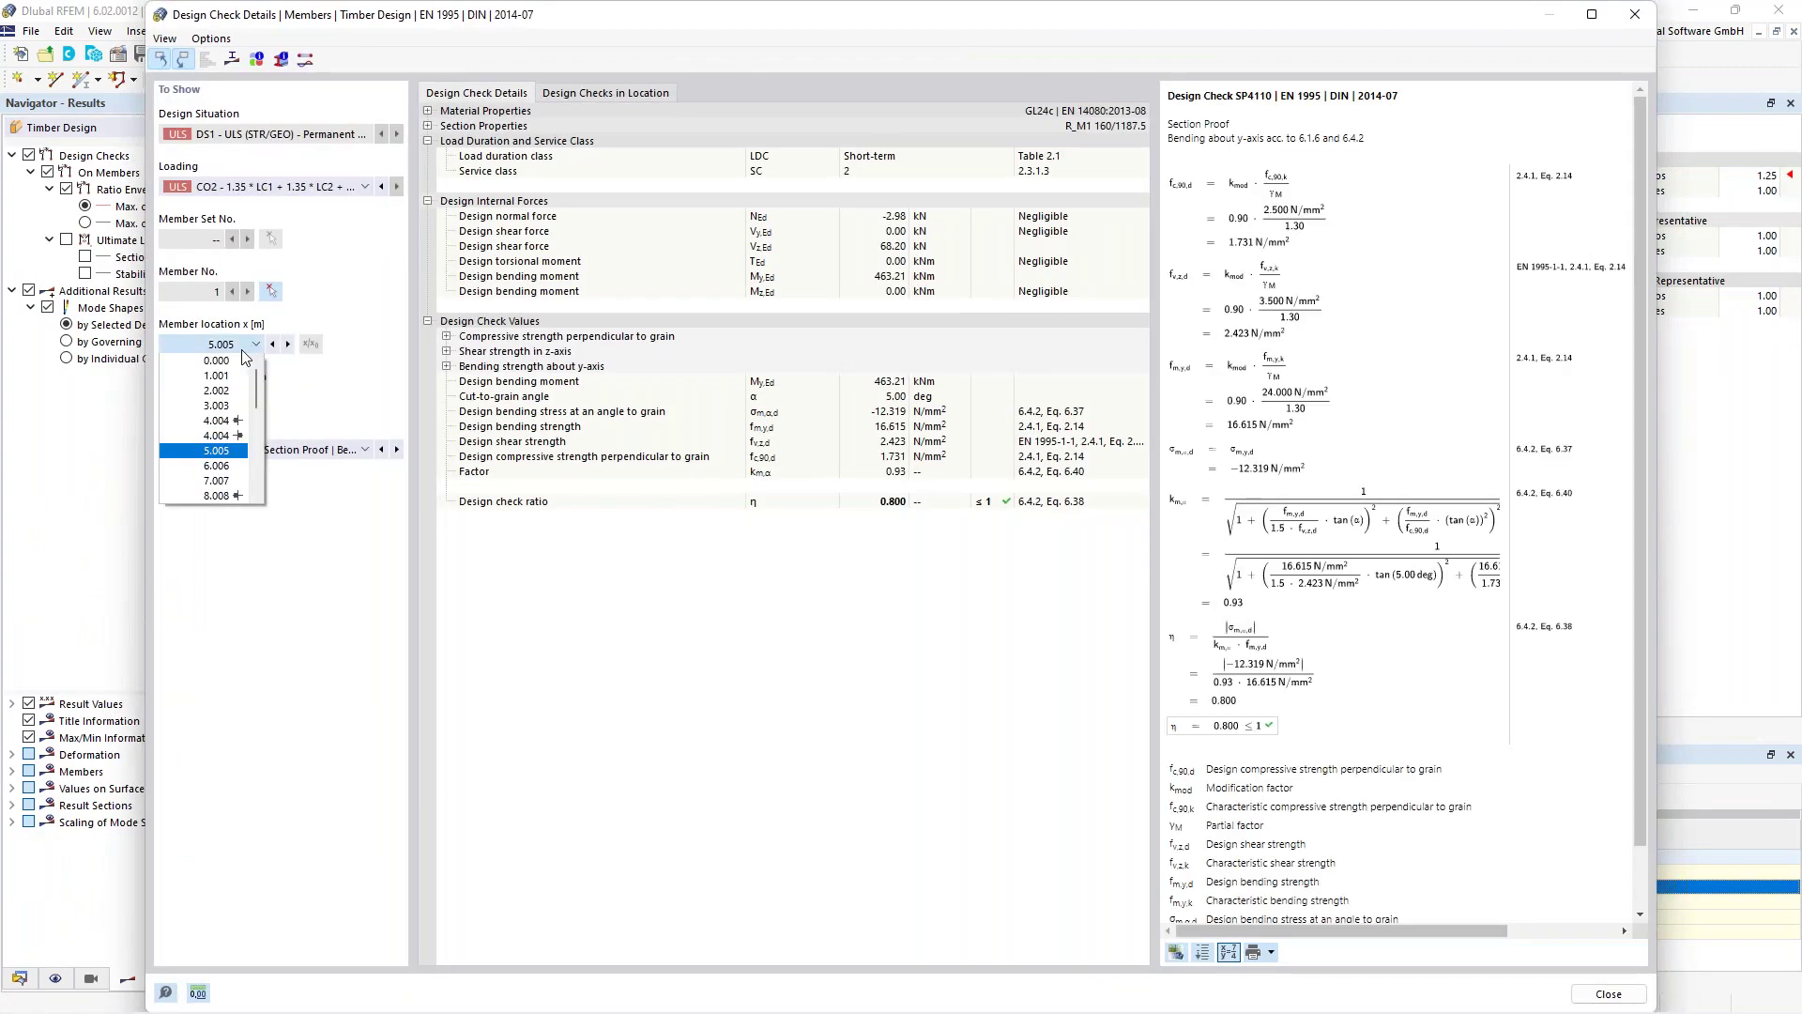
click(223, 466)
click(1634, 14)
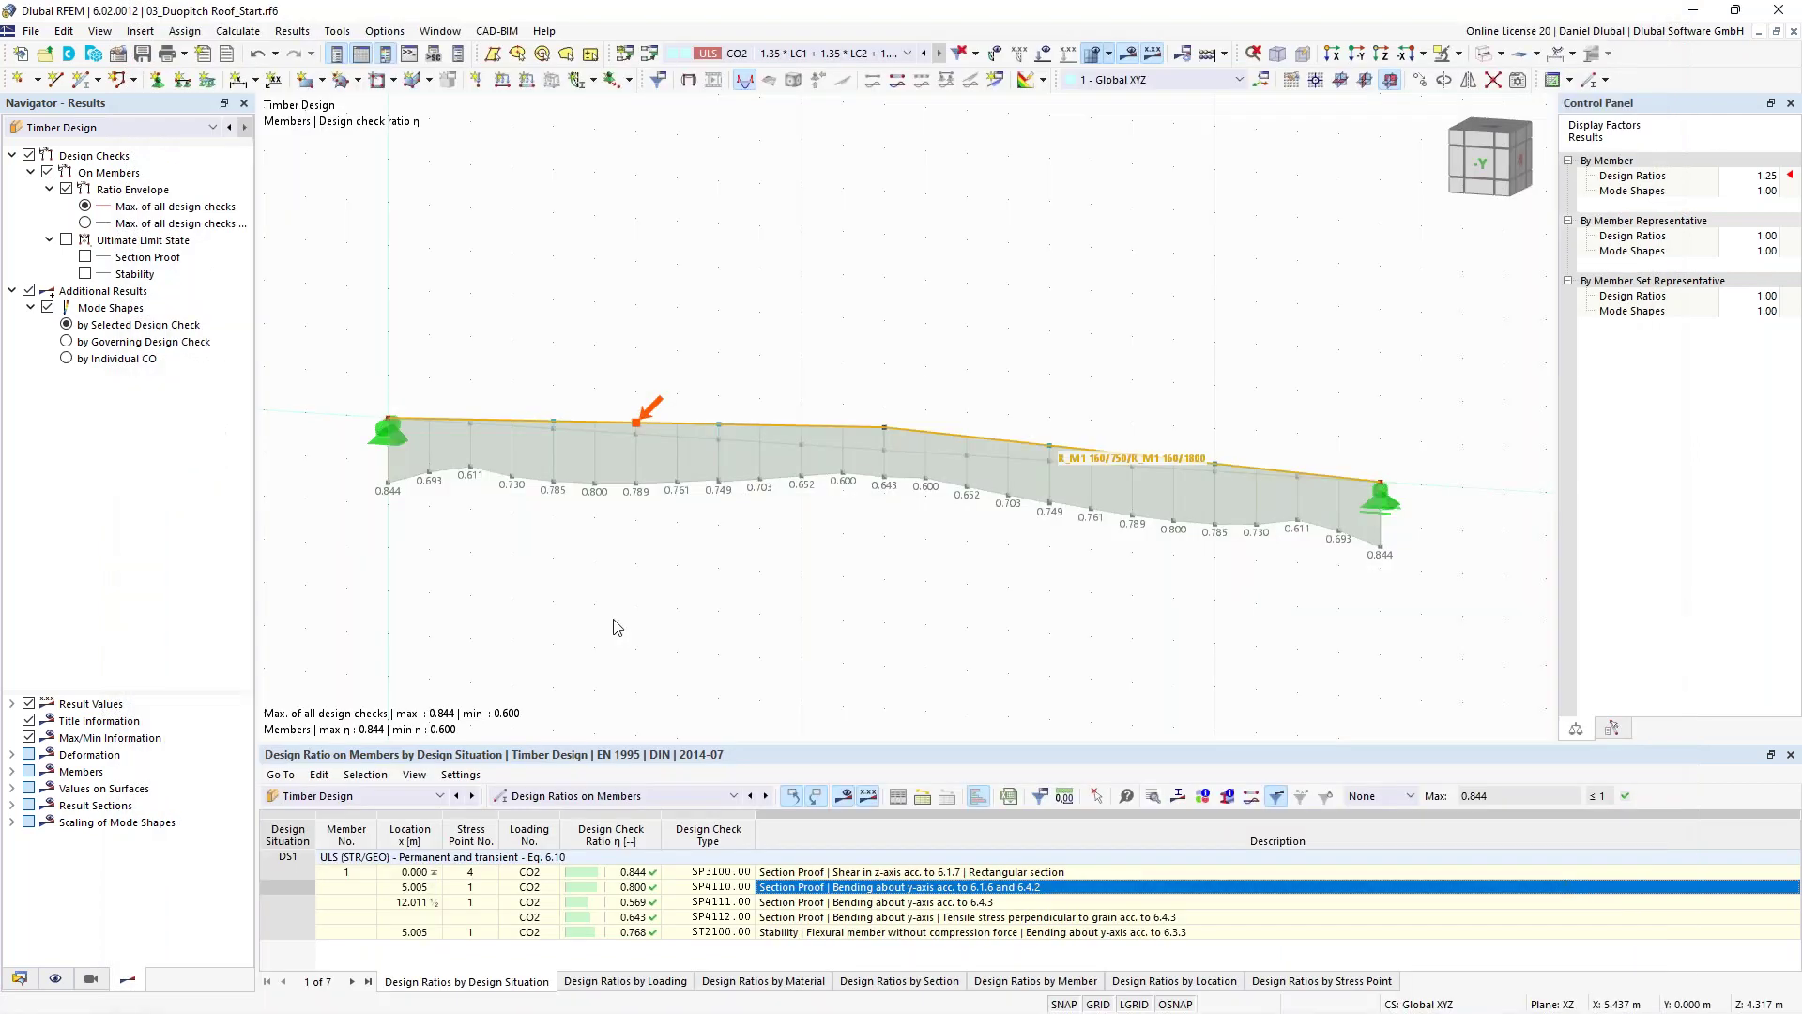
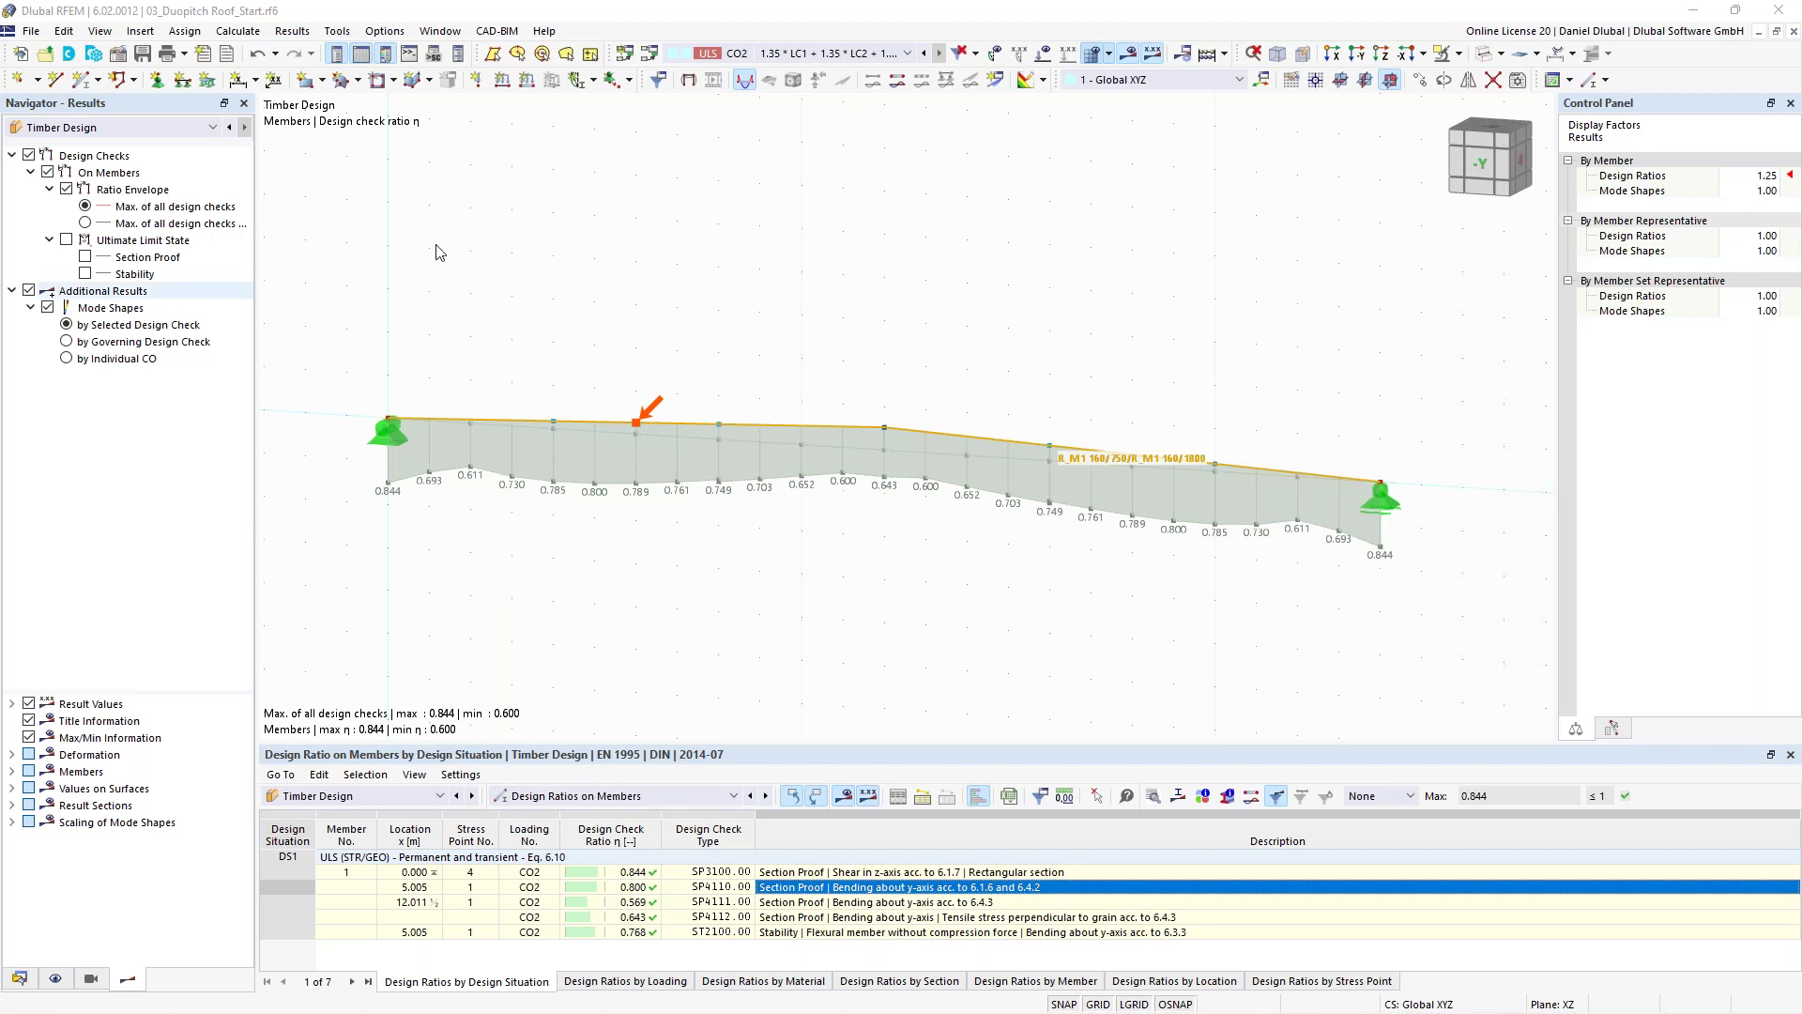
Switch to the model 04_Timber Truss Beam_ Start and review its predefined materials and sections.
click(445, 34)
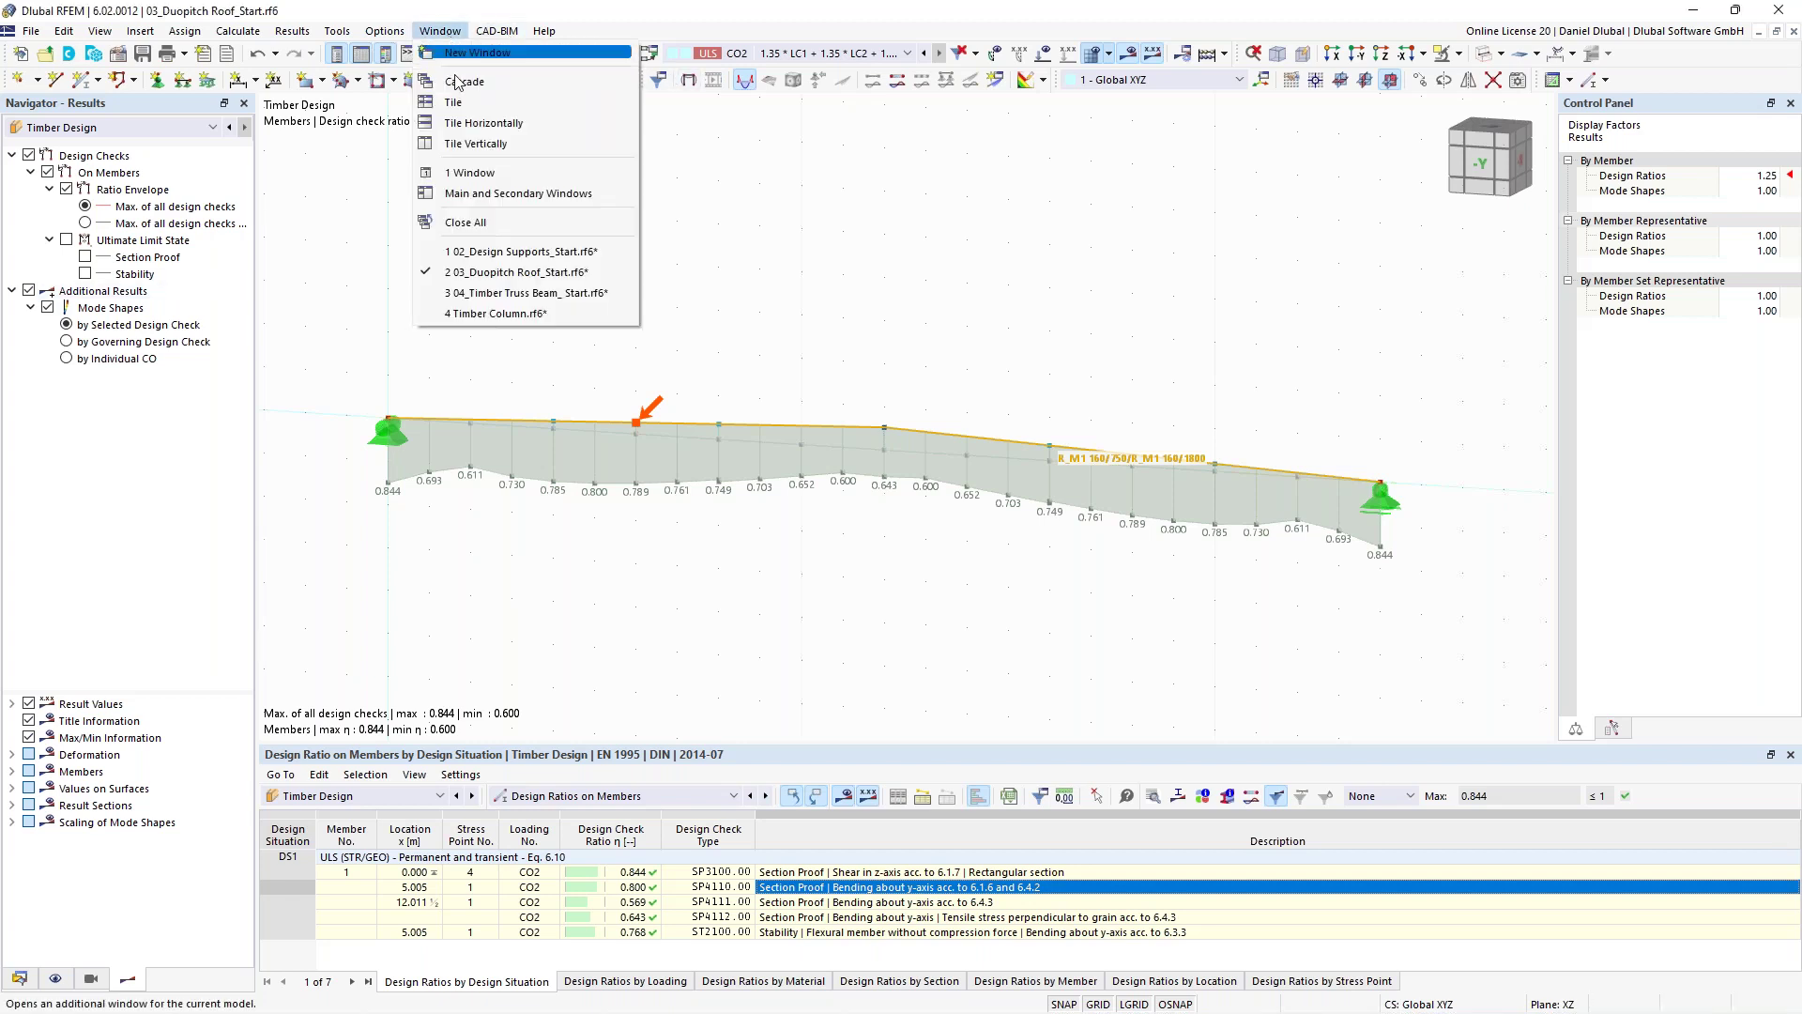
click(487, 293)
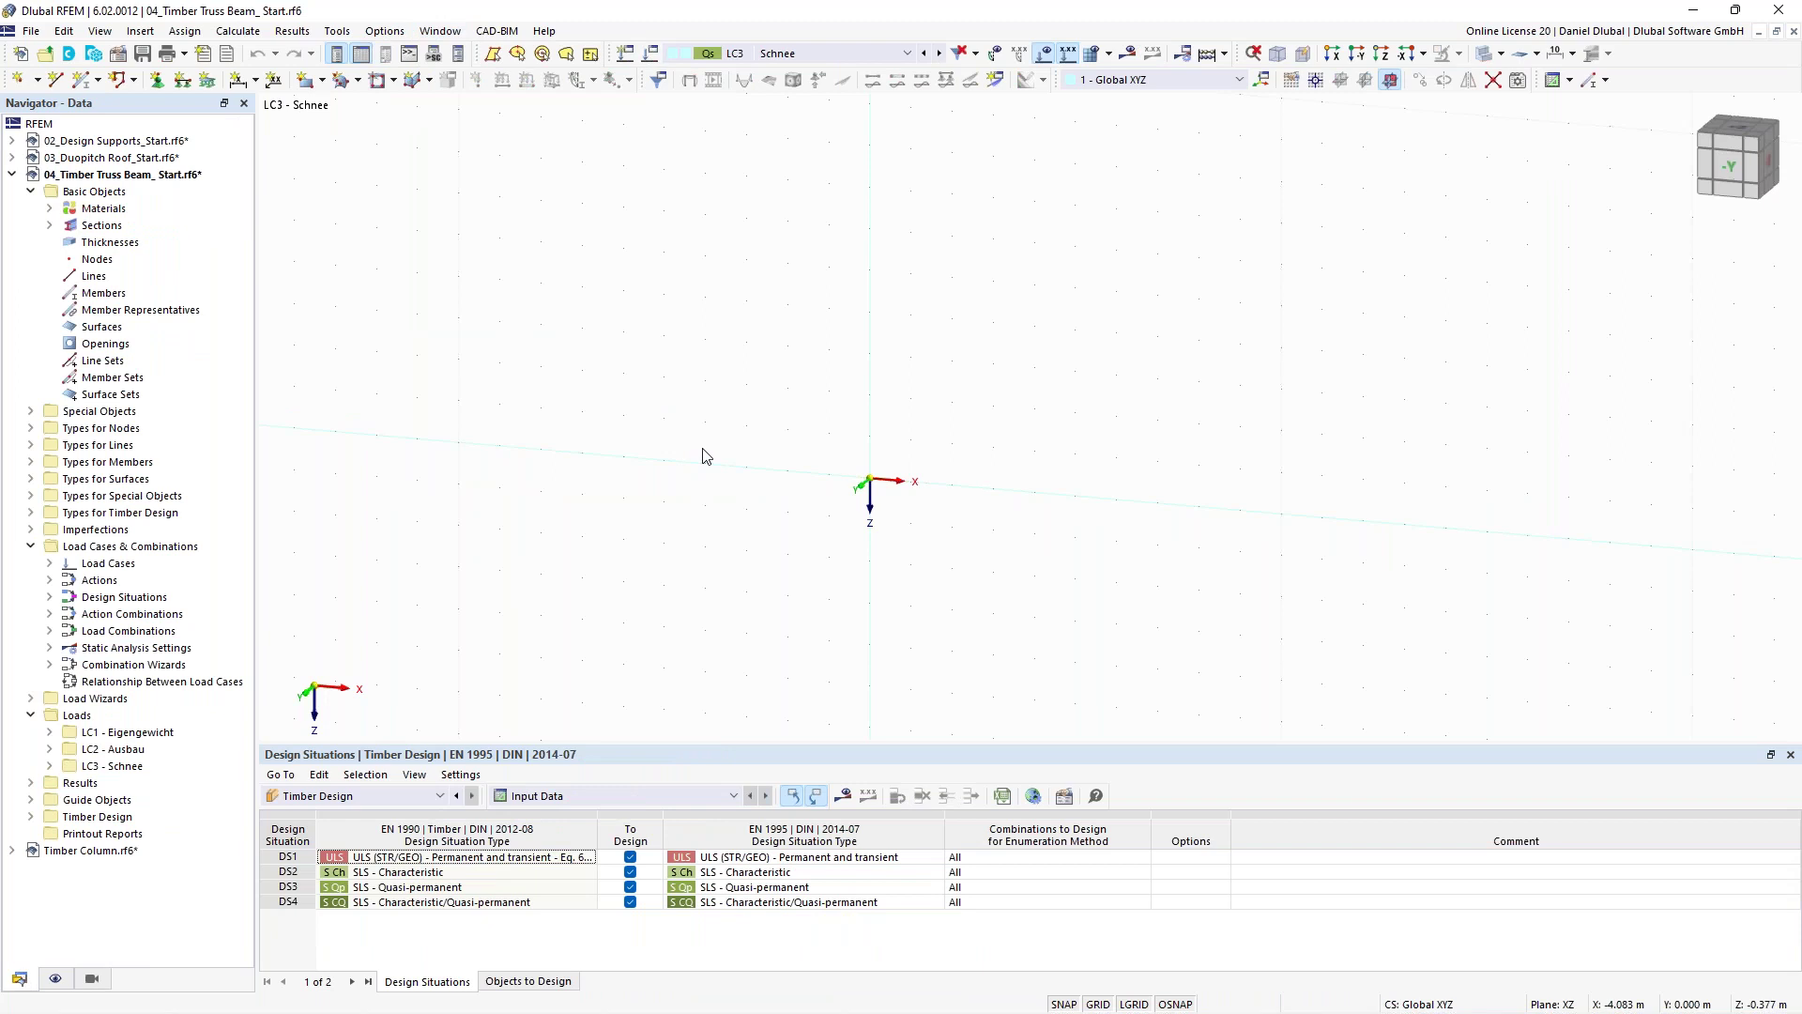
click(50, 208)
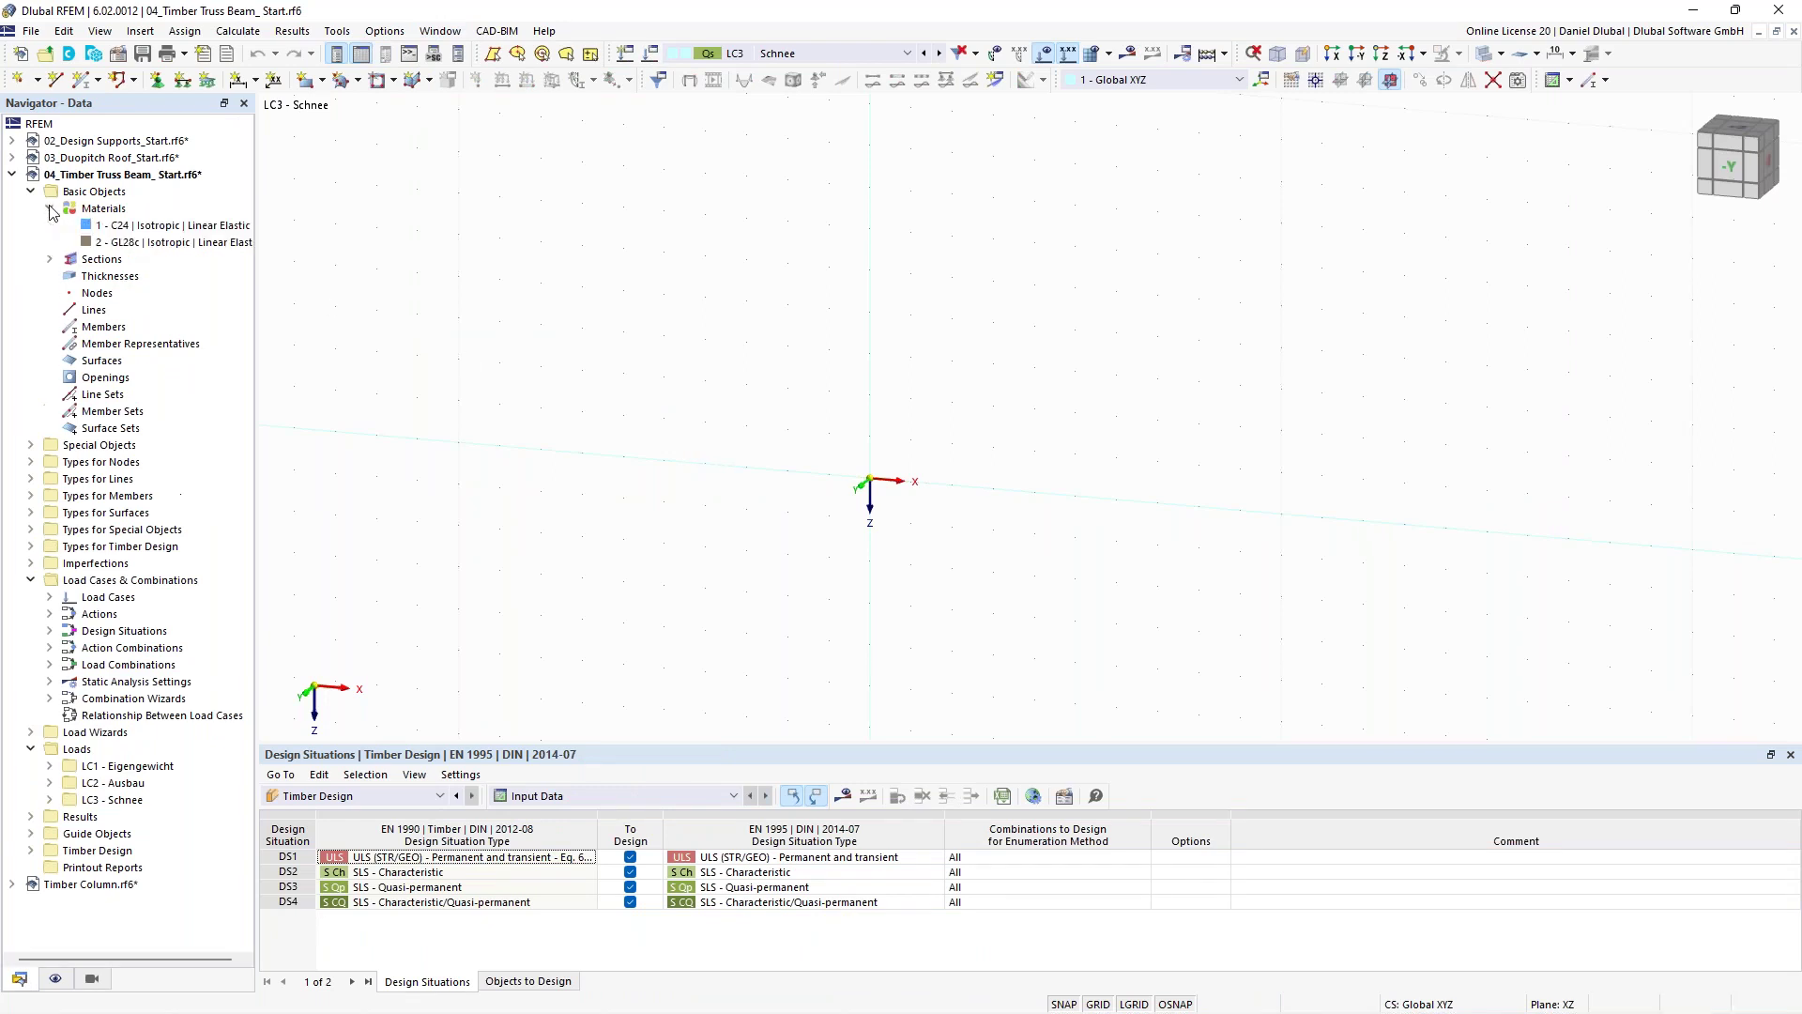
click(49, 260)
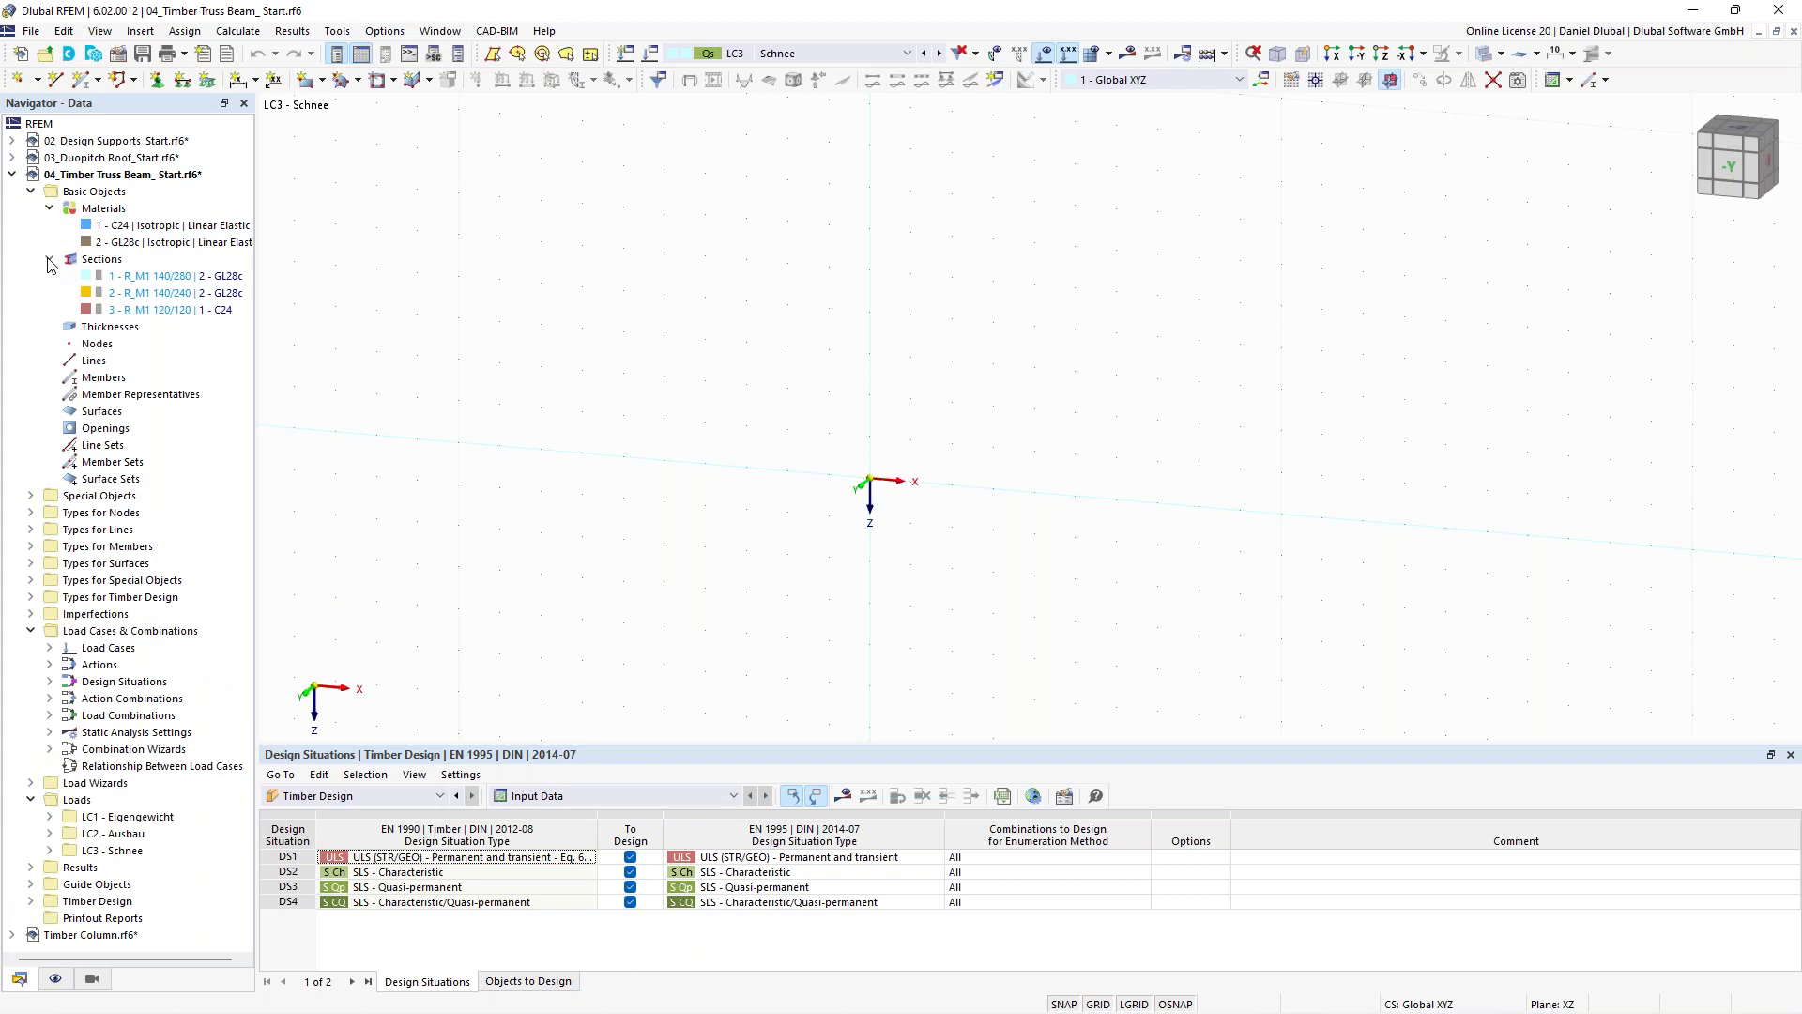
click(49, 816)
click(50, 816)
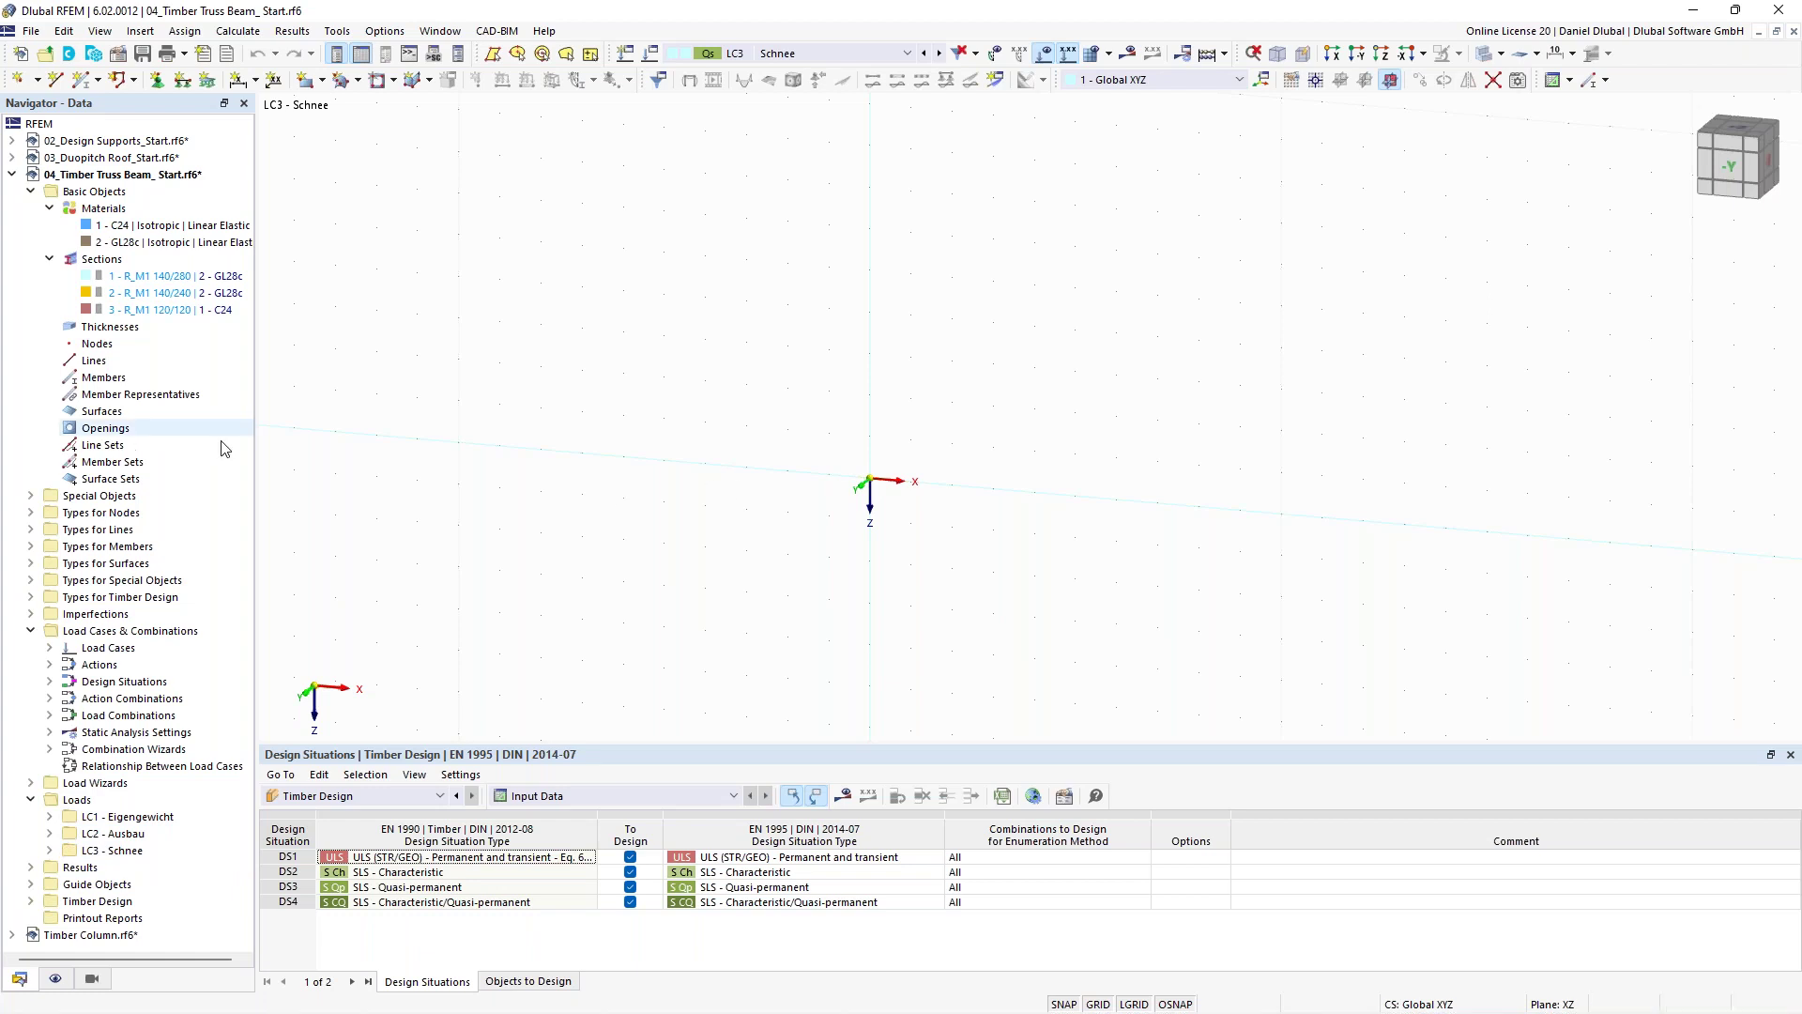
middle_drag(883, 484, 798, 464)
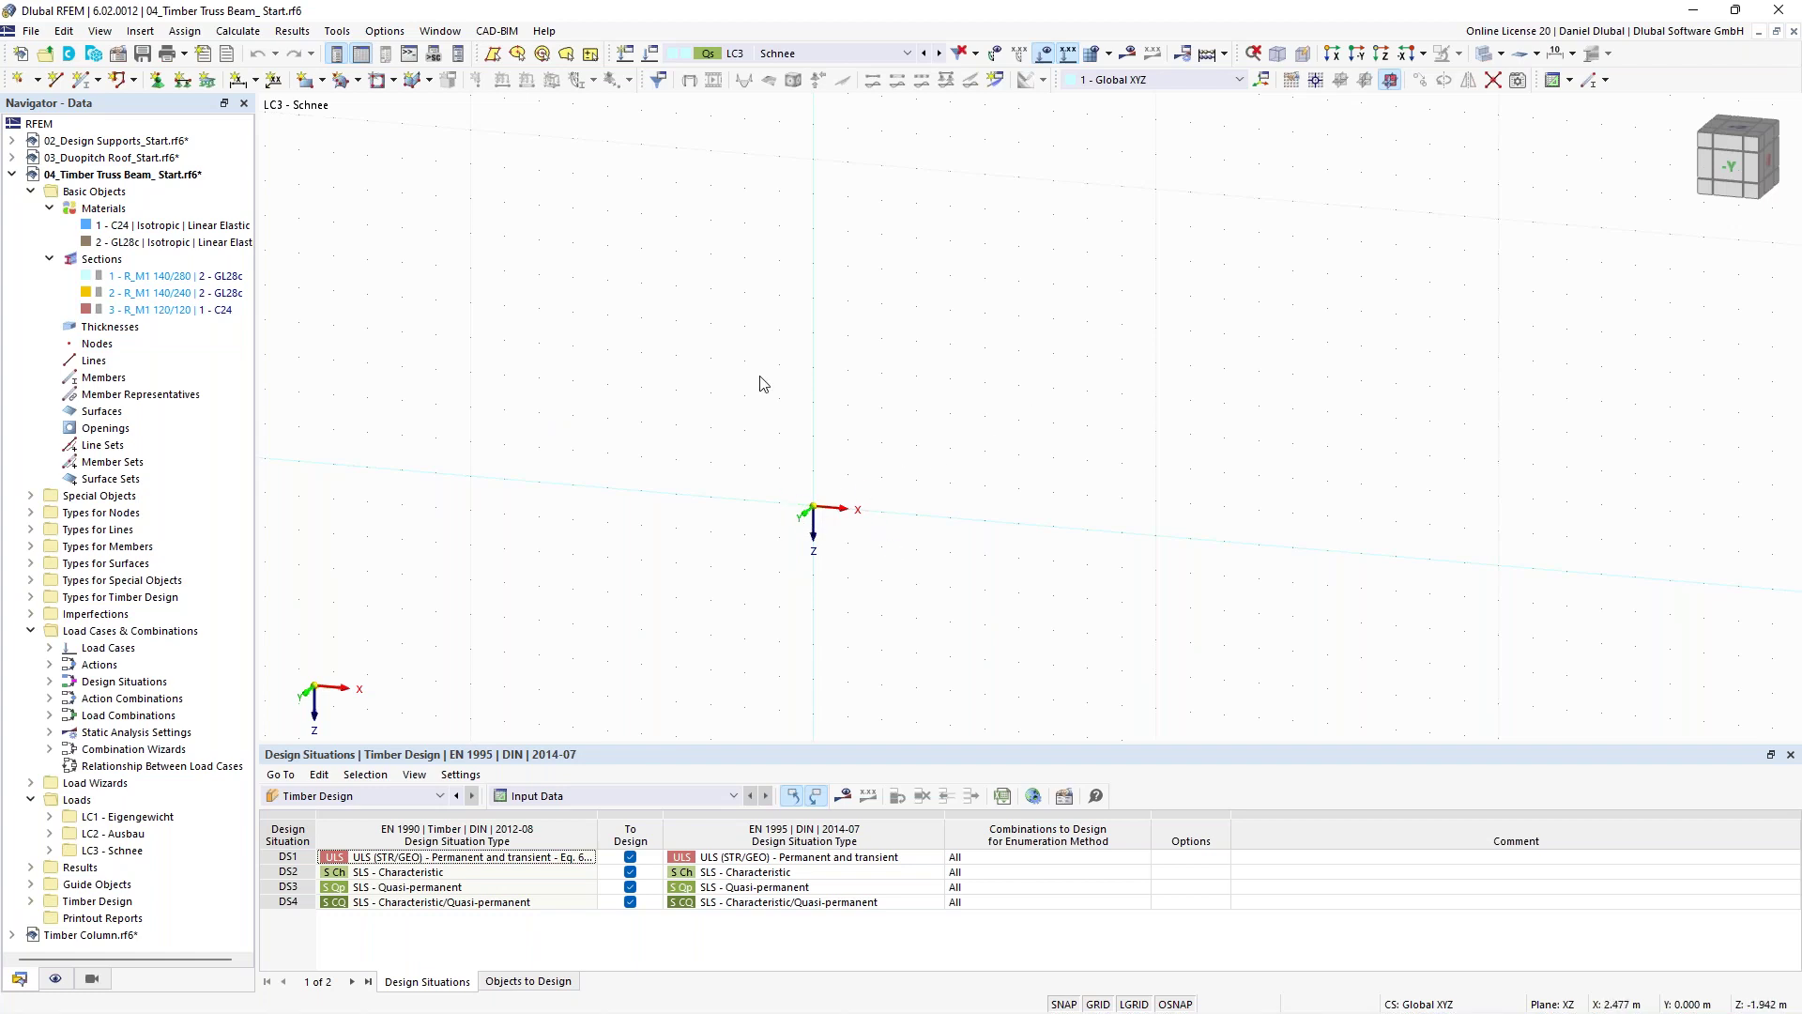
Review the truss beam model's base data, including the member representatives option and the properties considered by the Member Representatives Wizard.
right_click(154, 178)
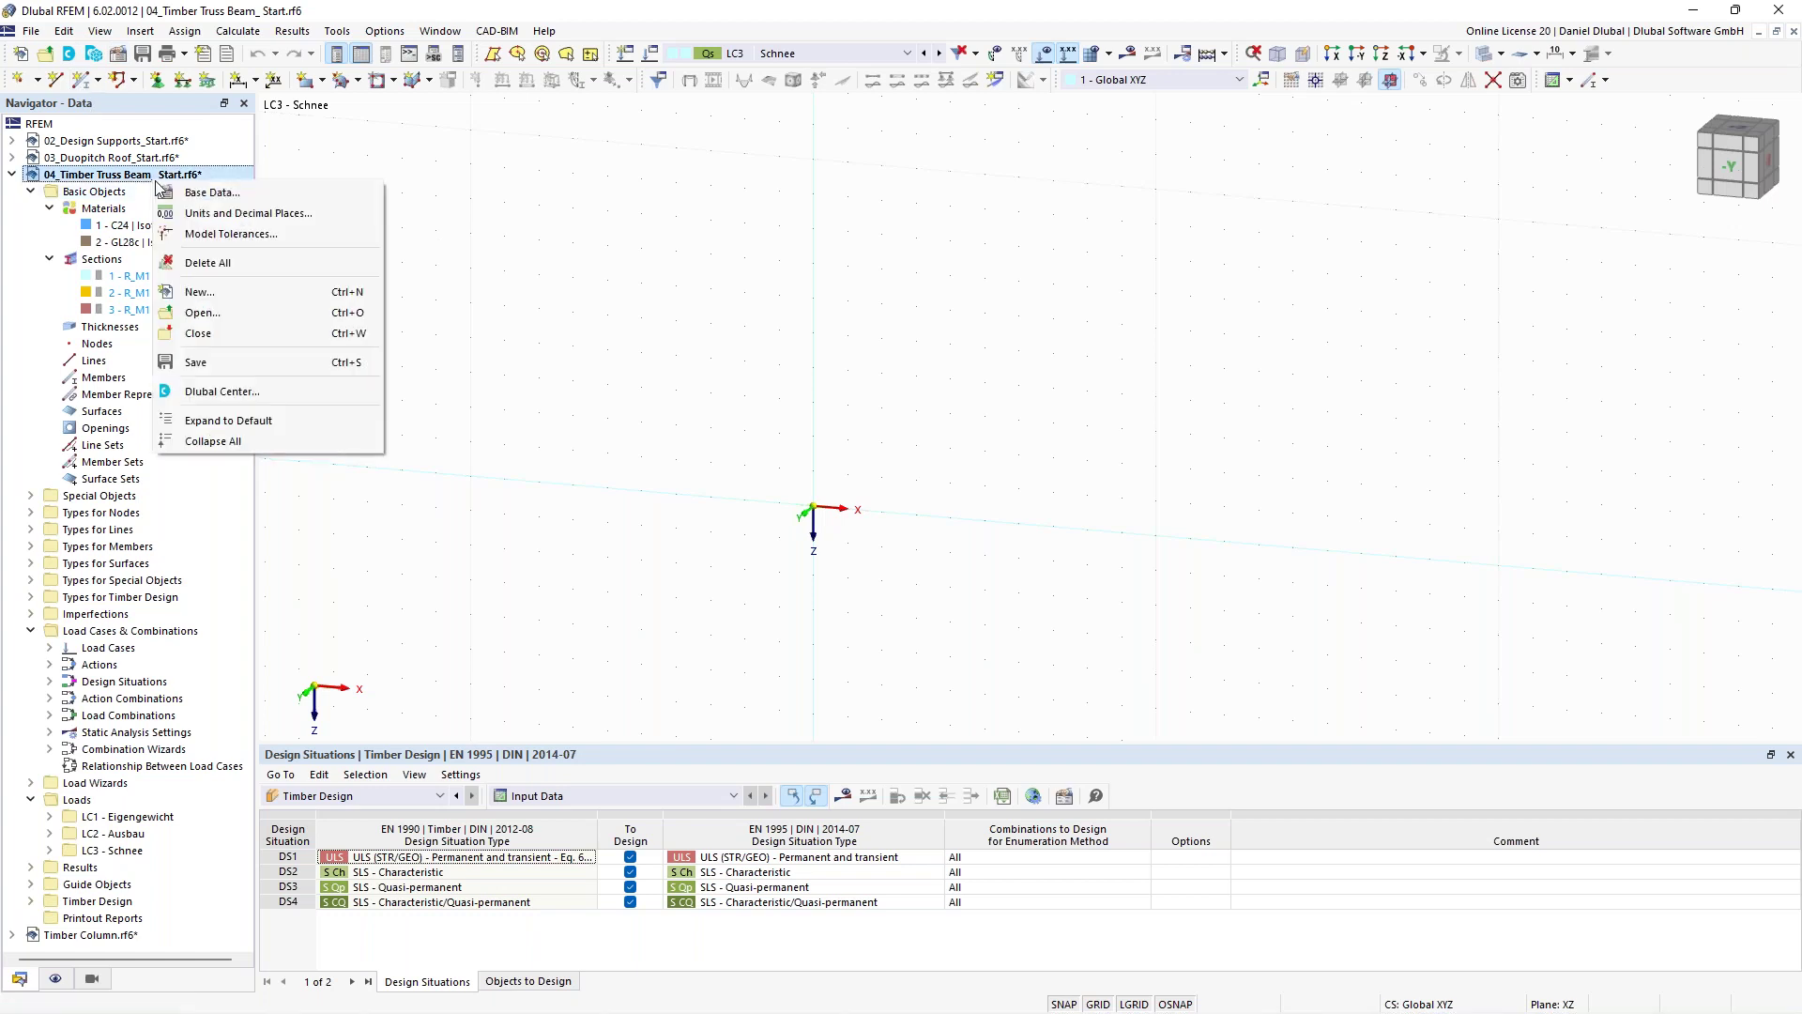
click(194, 192)
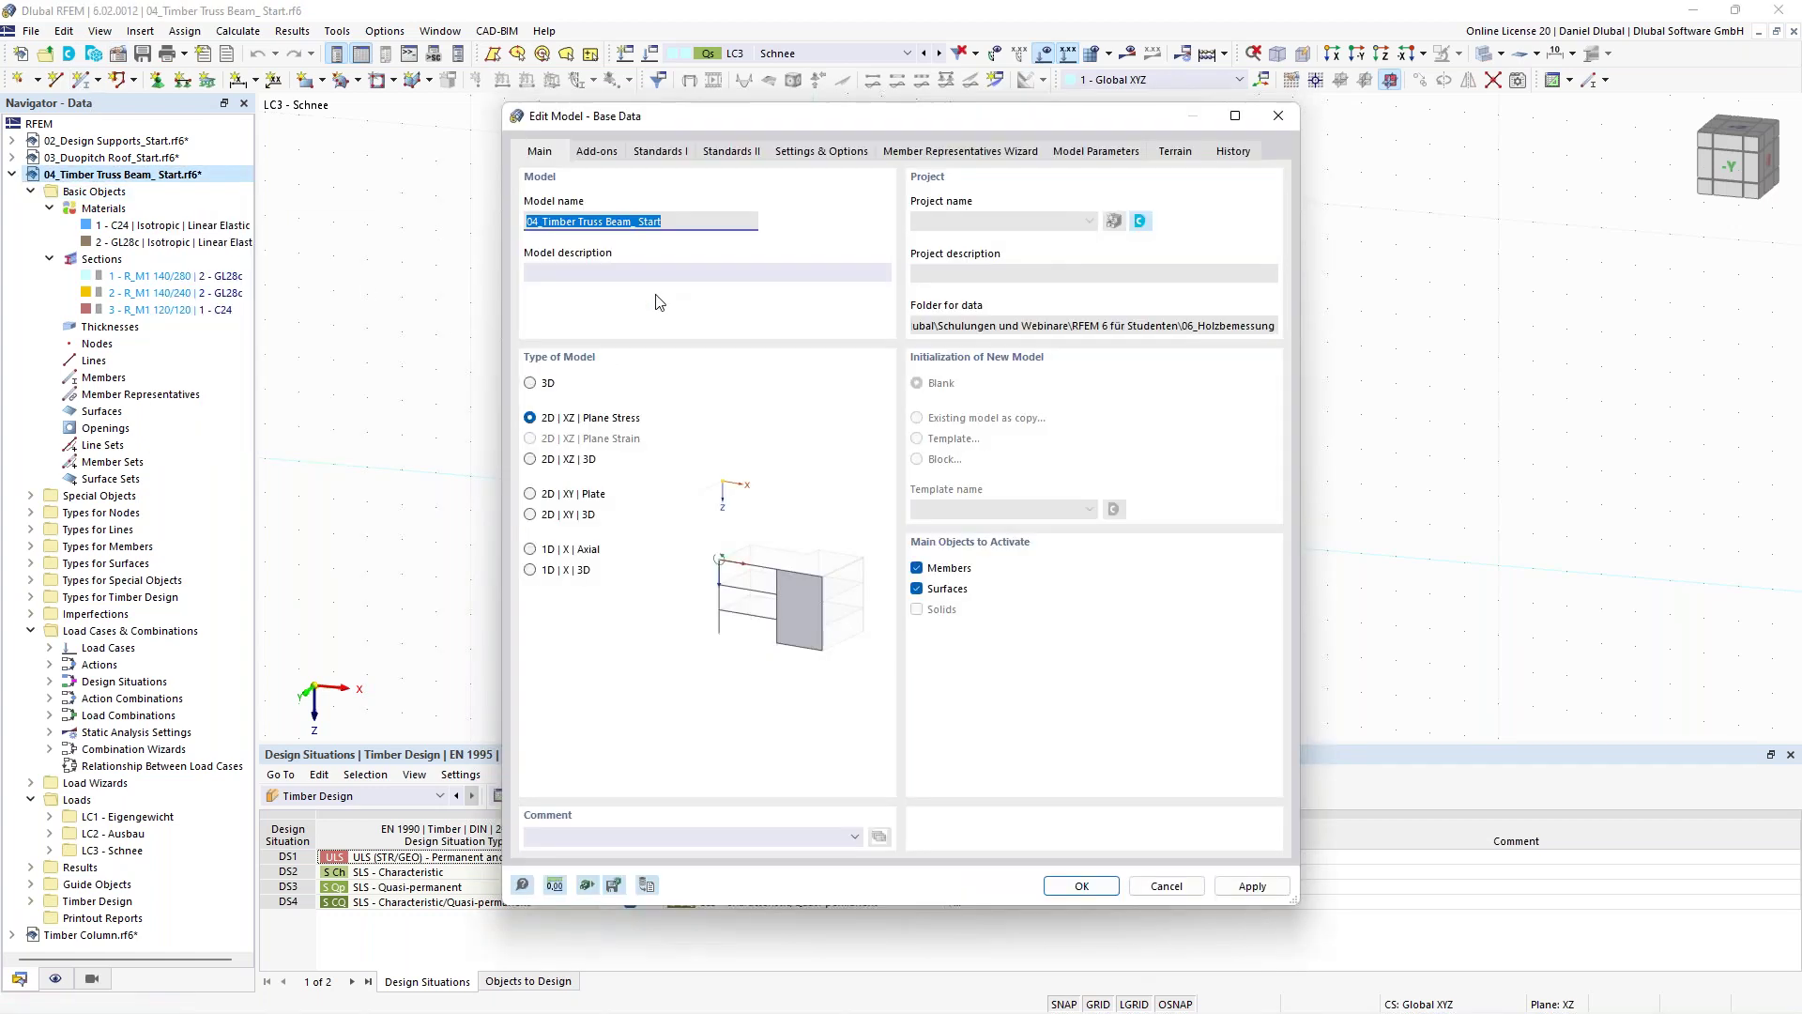
click(778, 153)
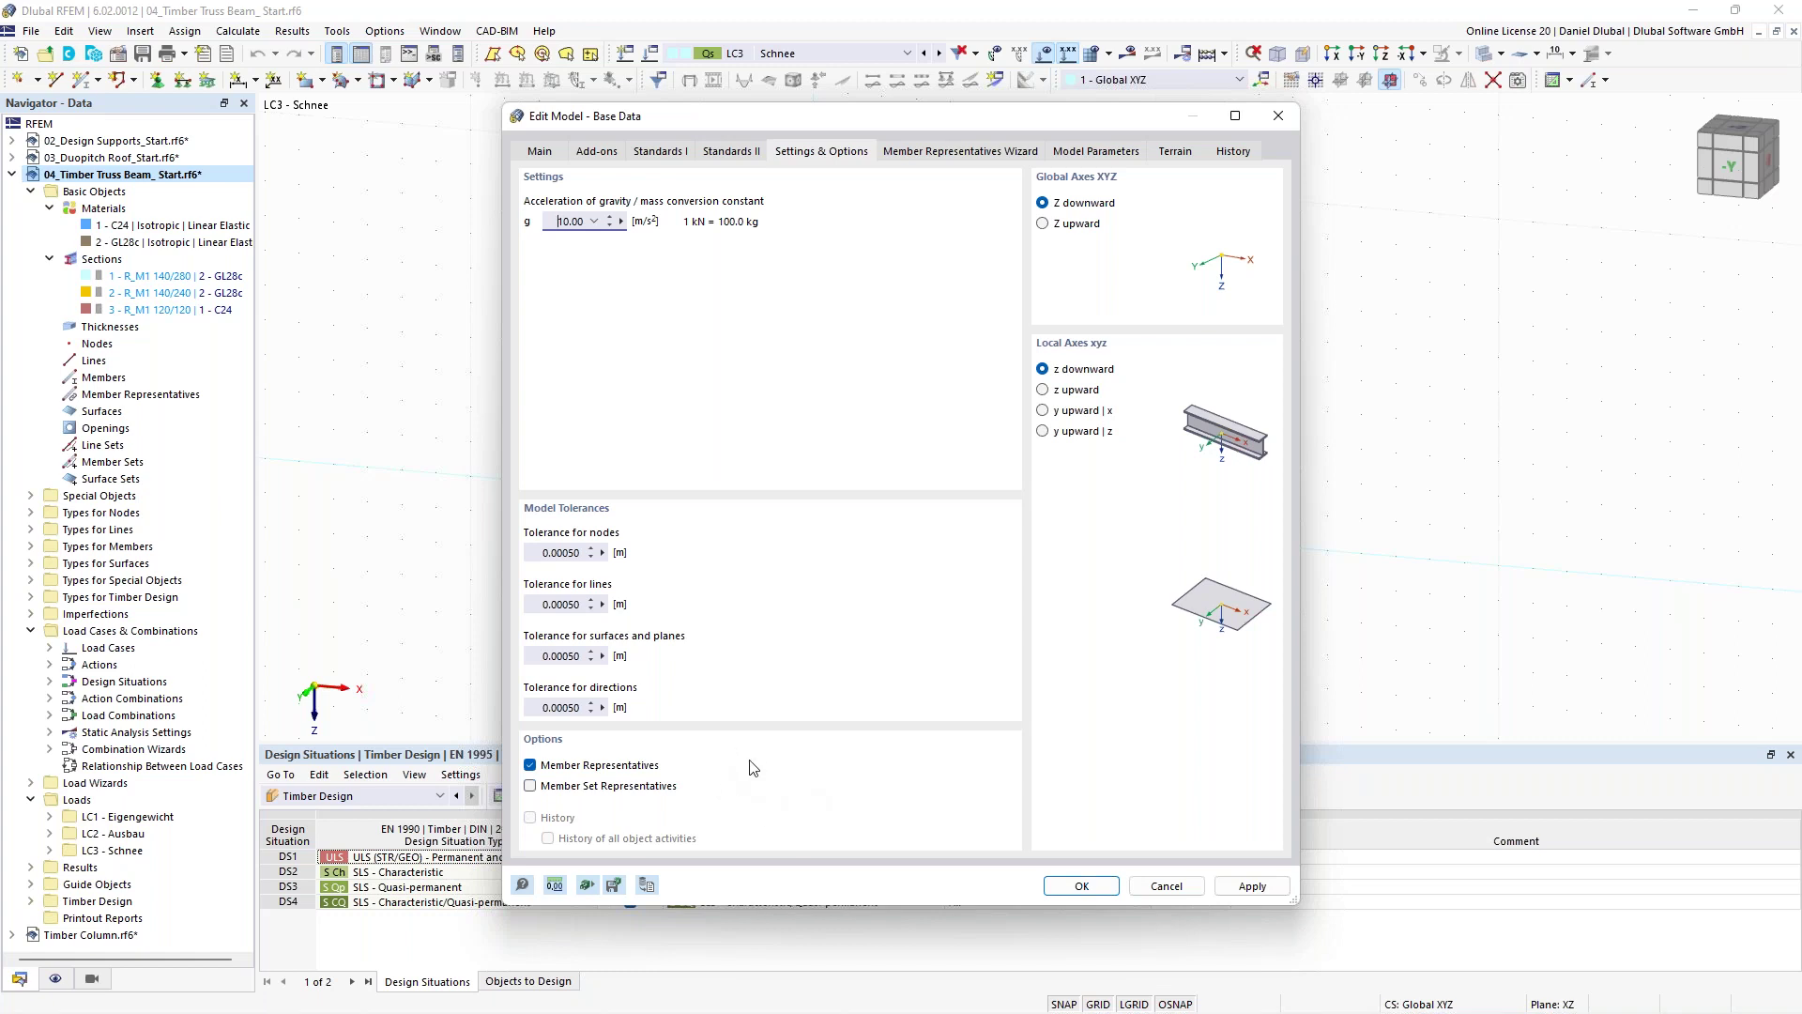
click(904, 156)
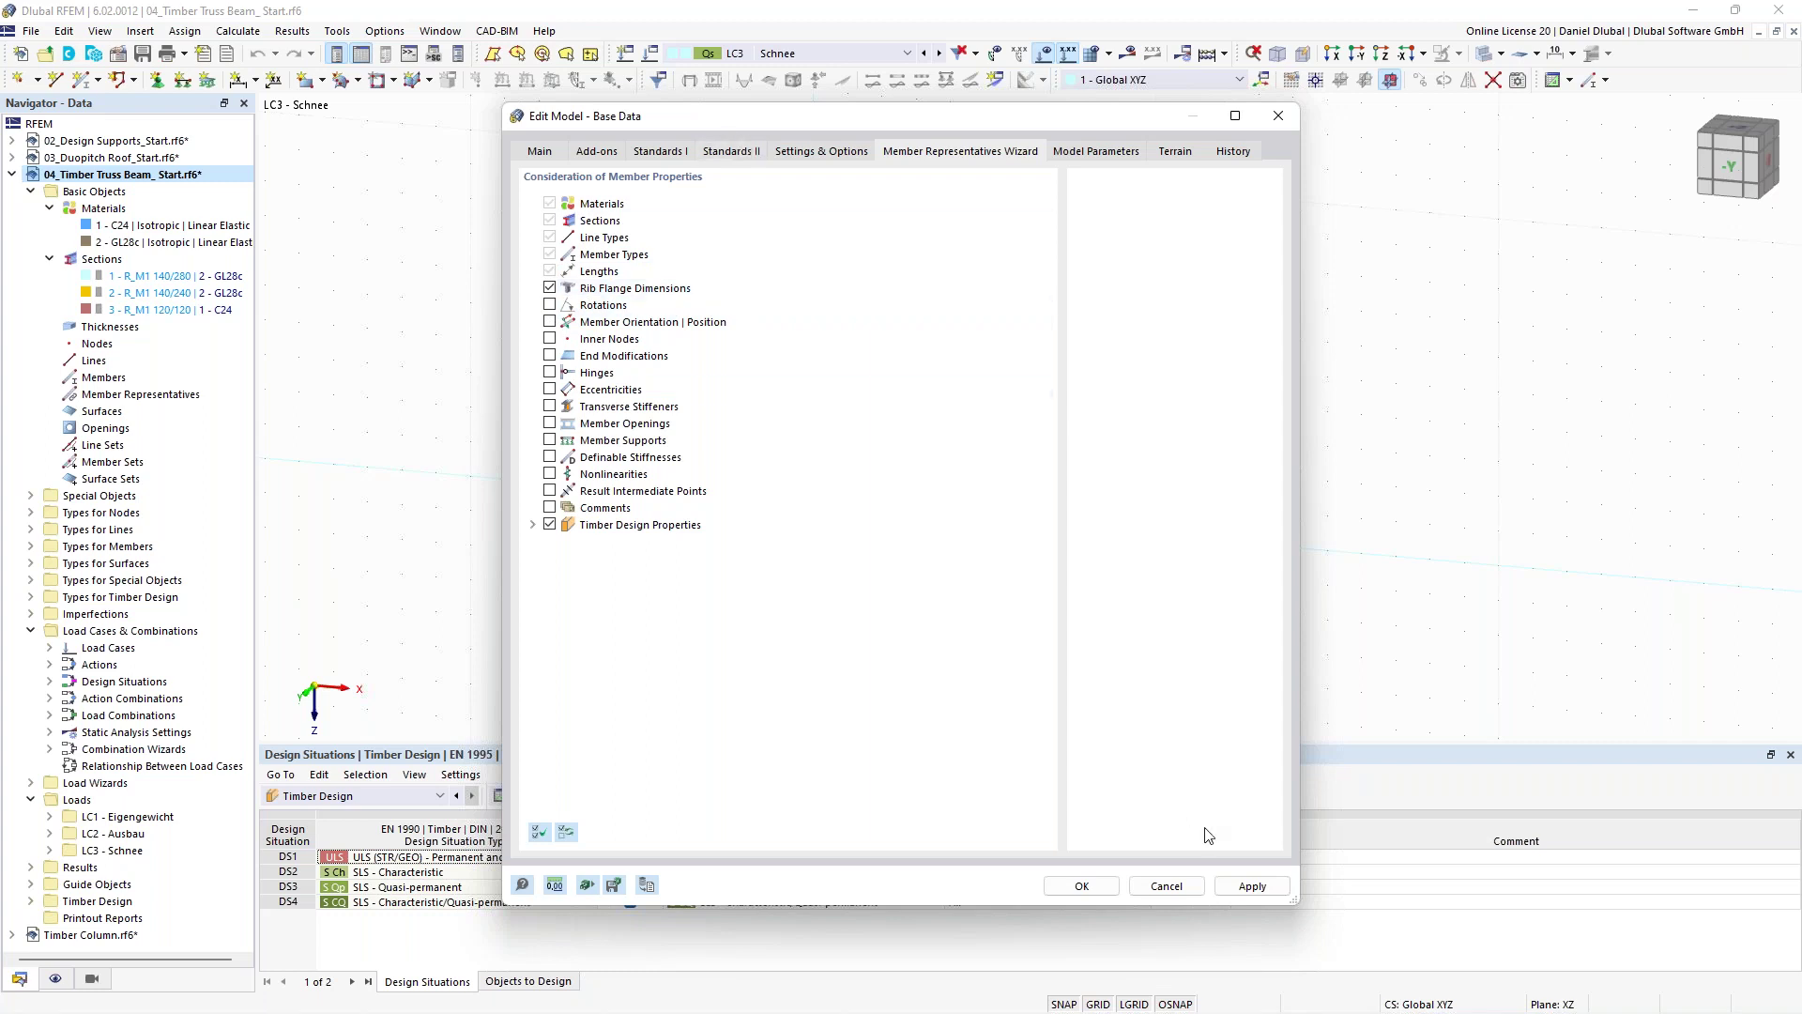
click(1081, 886)
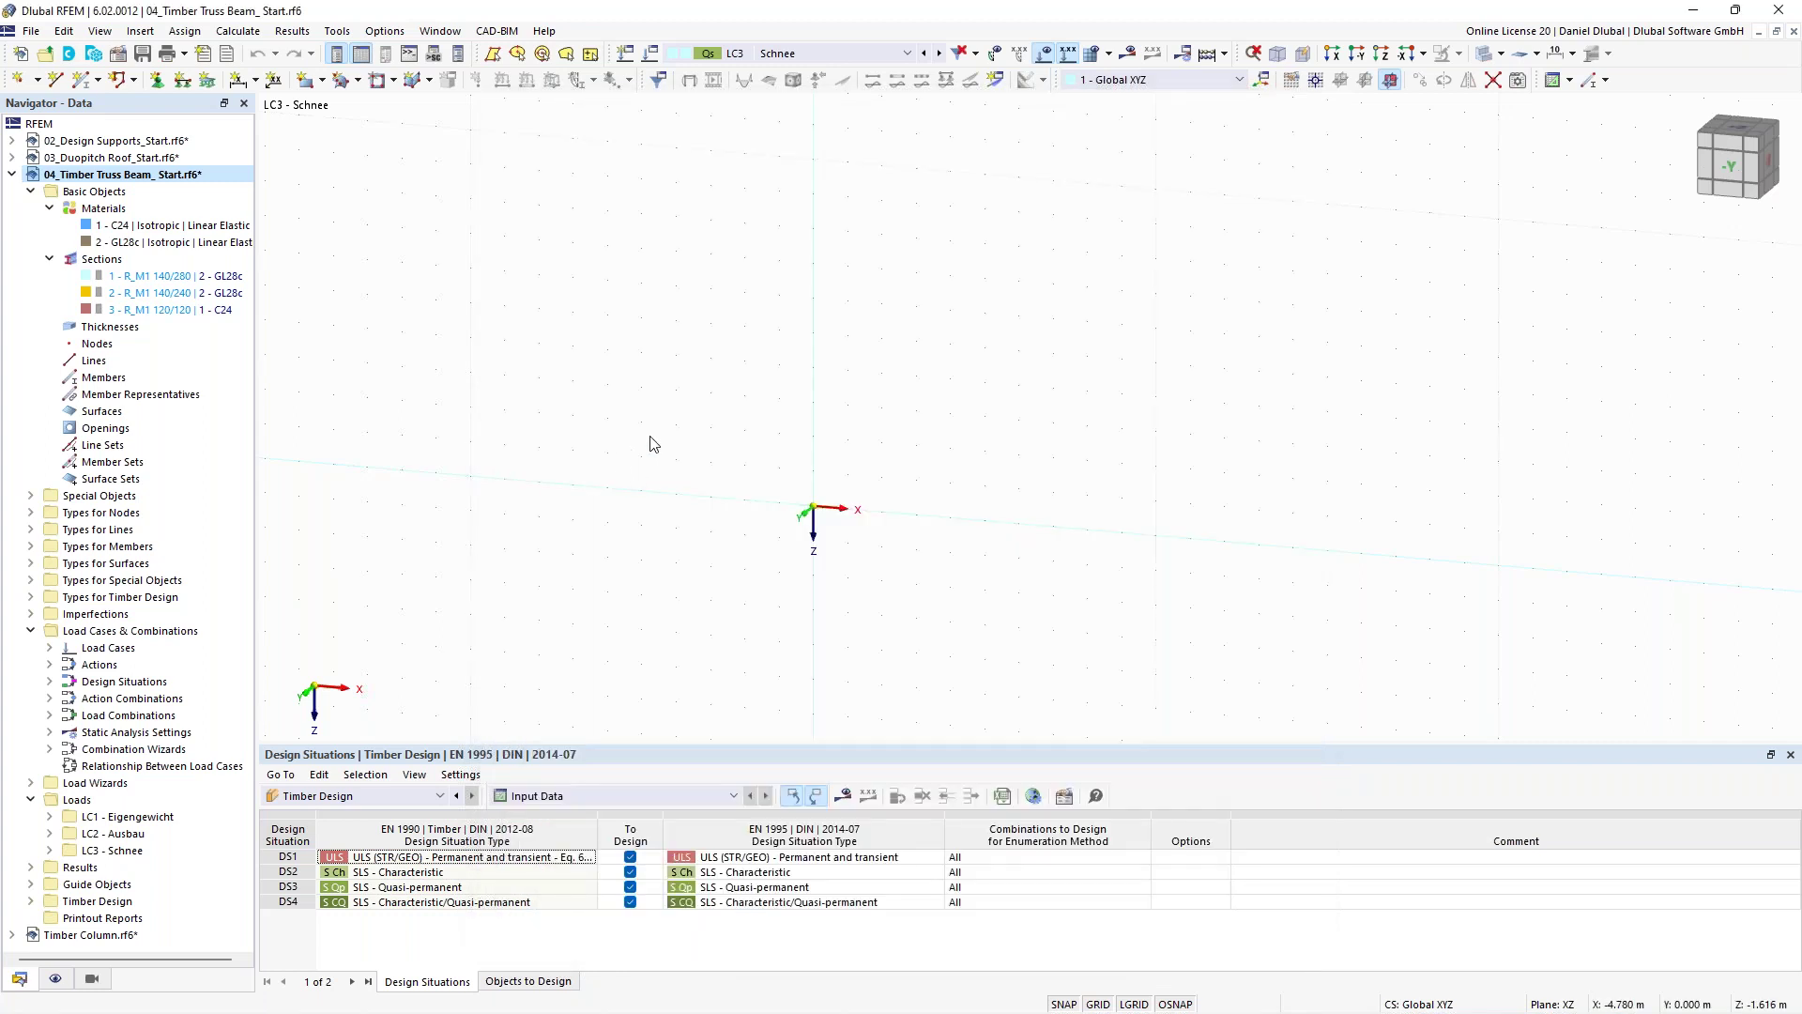
Draw a 14 m beam member along the X-axis from the origin with section 1 - R_M1 140/280 in GL28c.
middle_drag(676, 422, 547, 370)
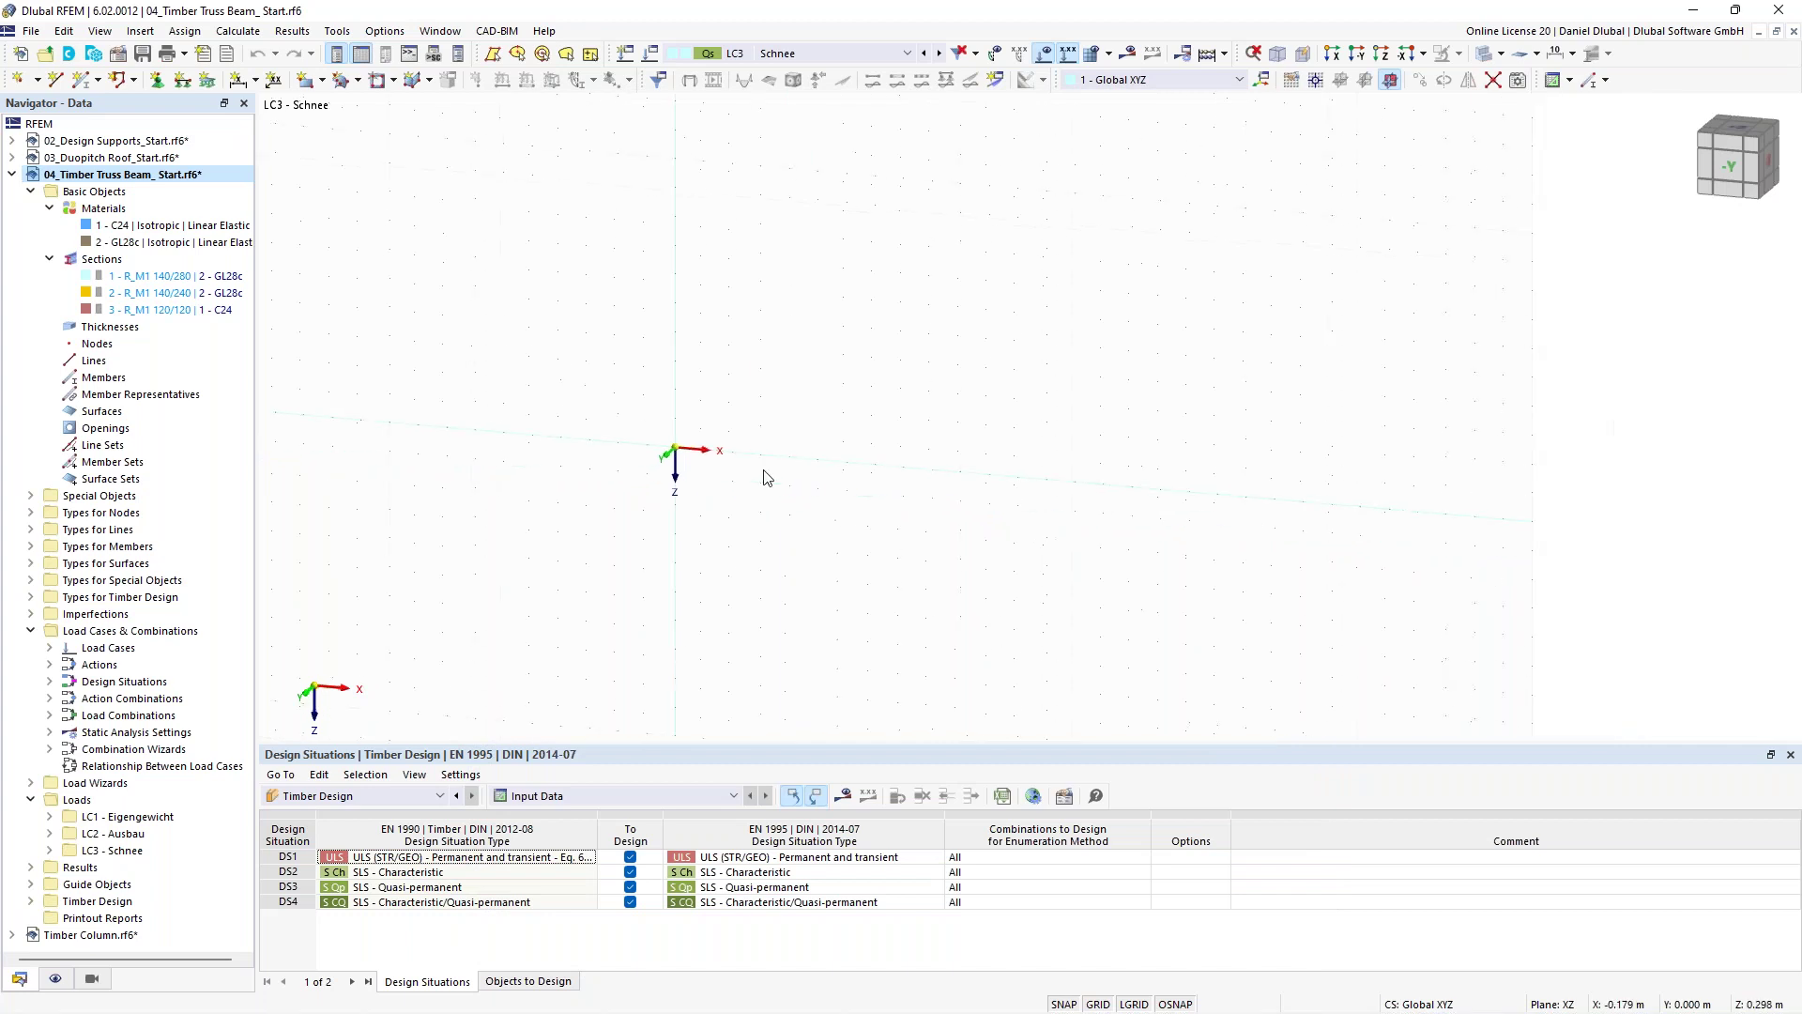
click(81, 81)
click(80, 83)
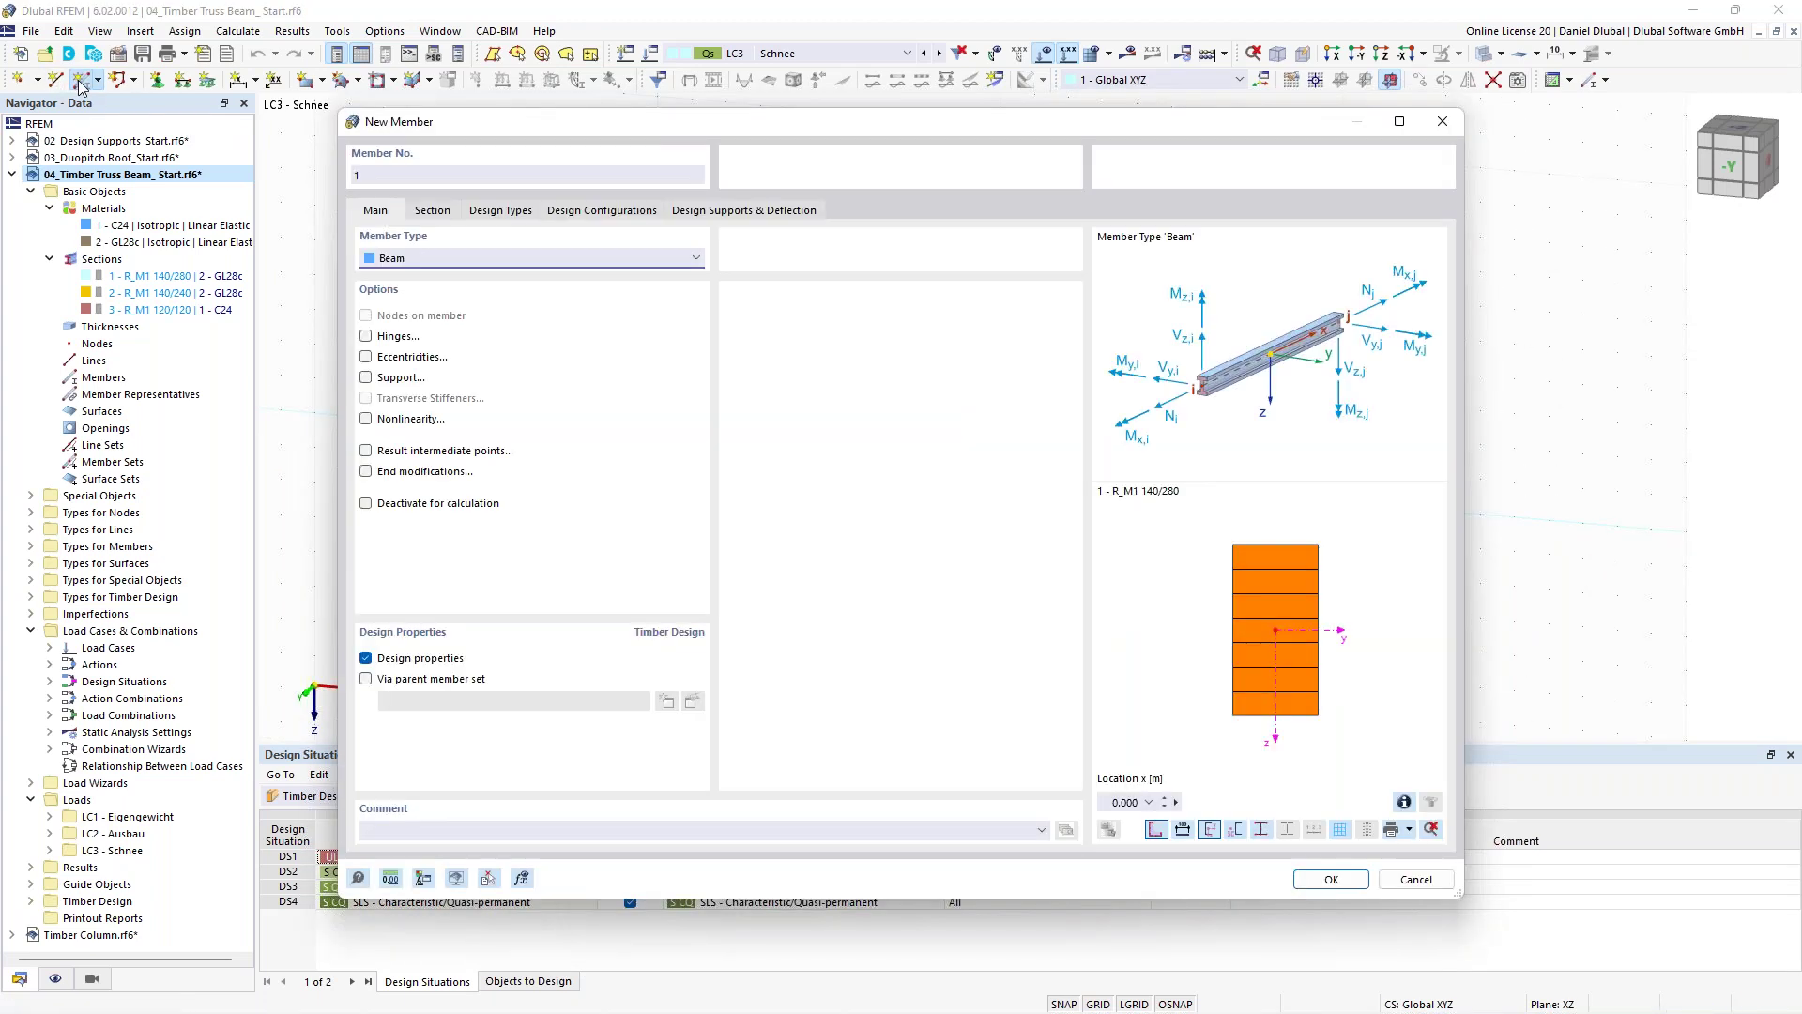
click(432, 213)
click(574, 670)
click(552, 695)
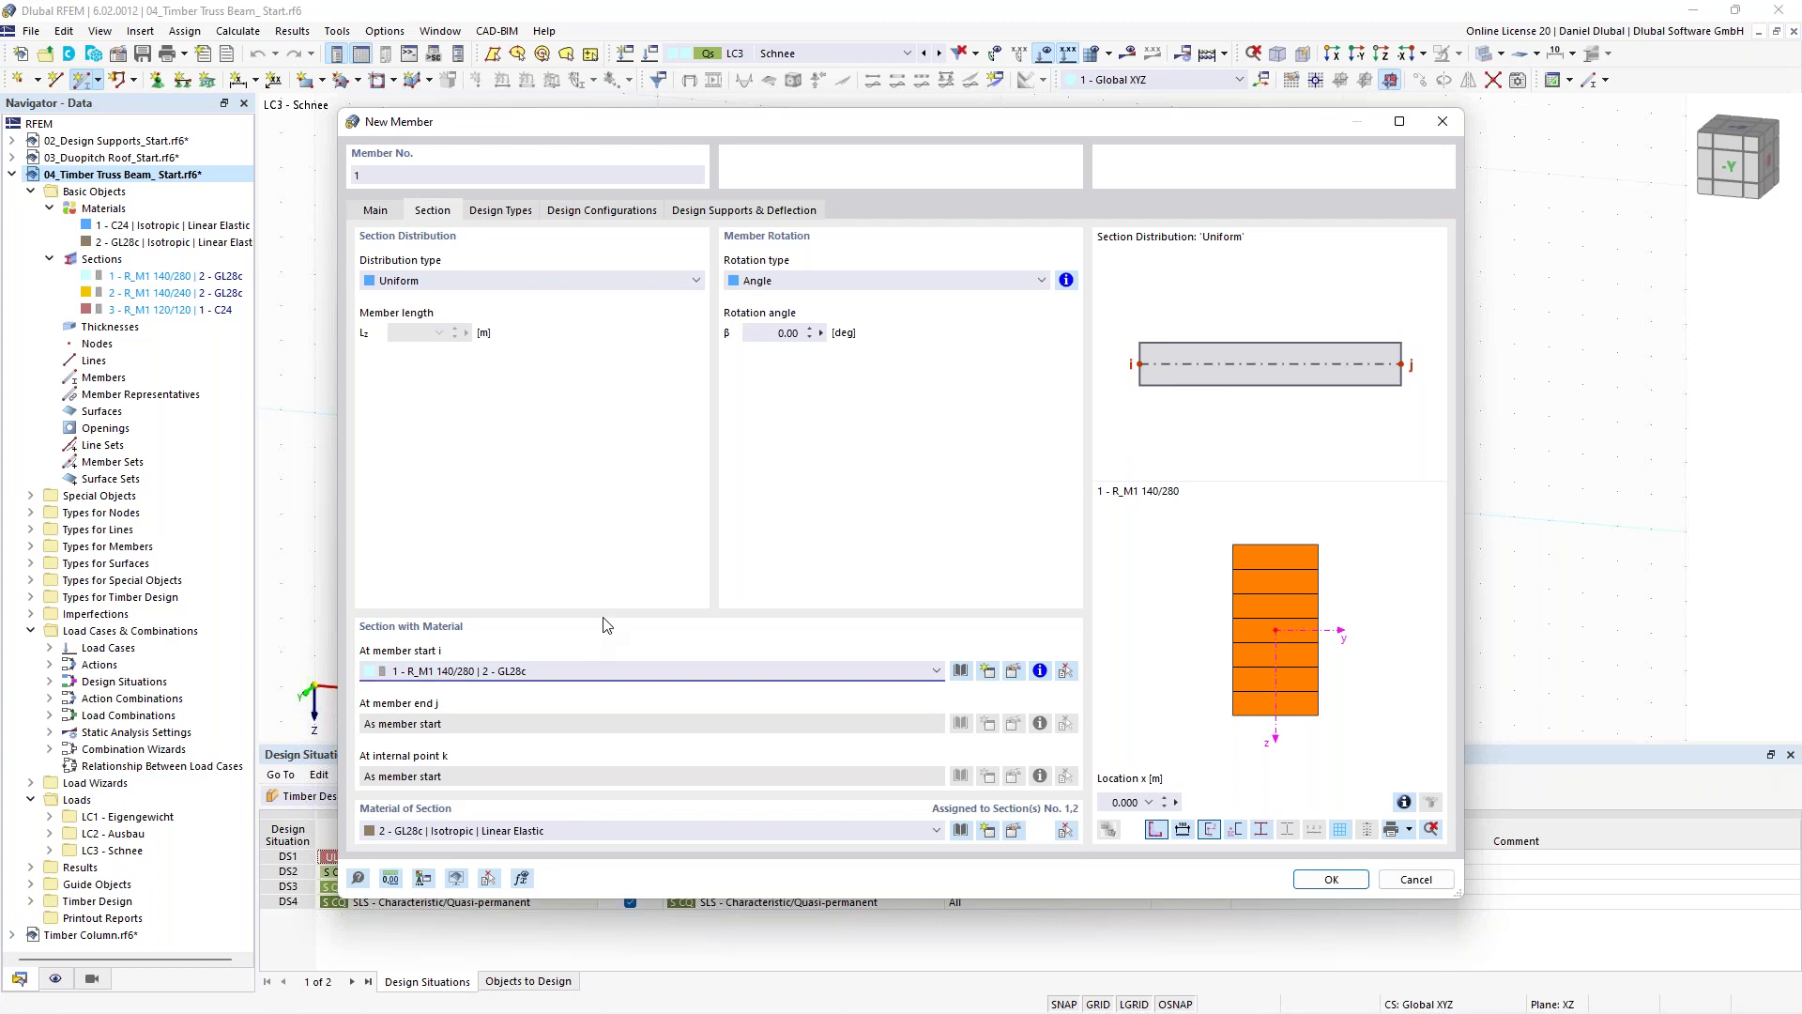
click(377, 218)
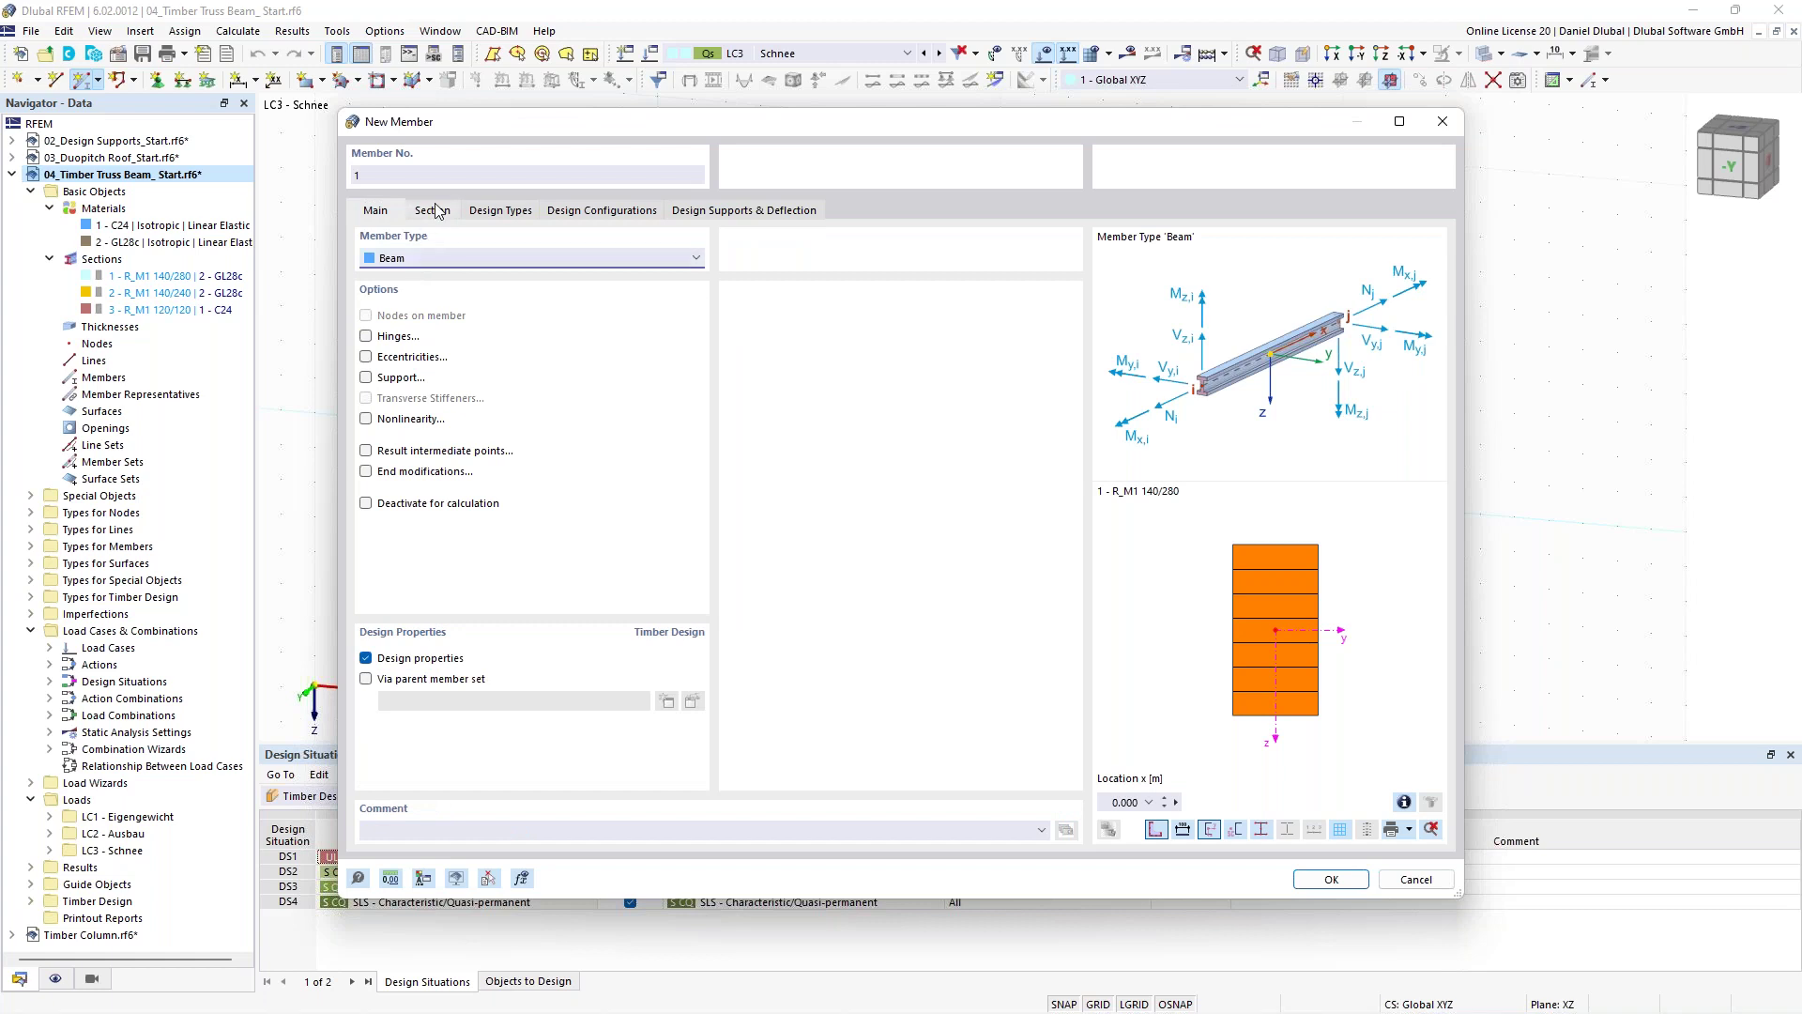
click(1325, 879)
click(657, 445)
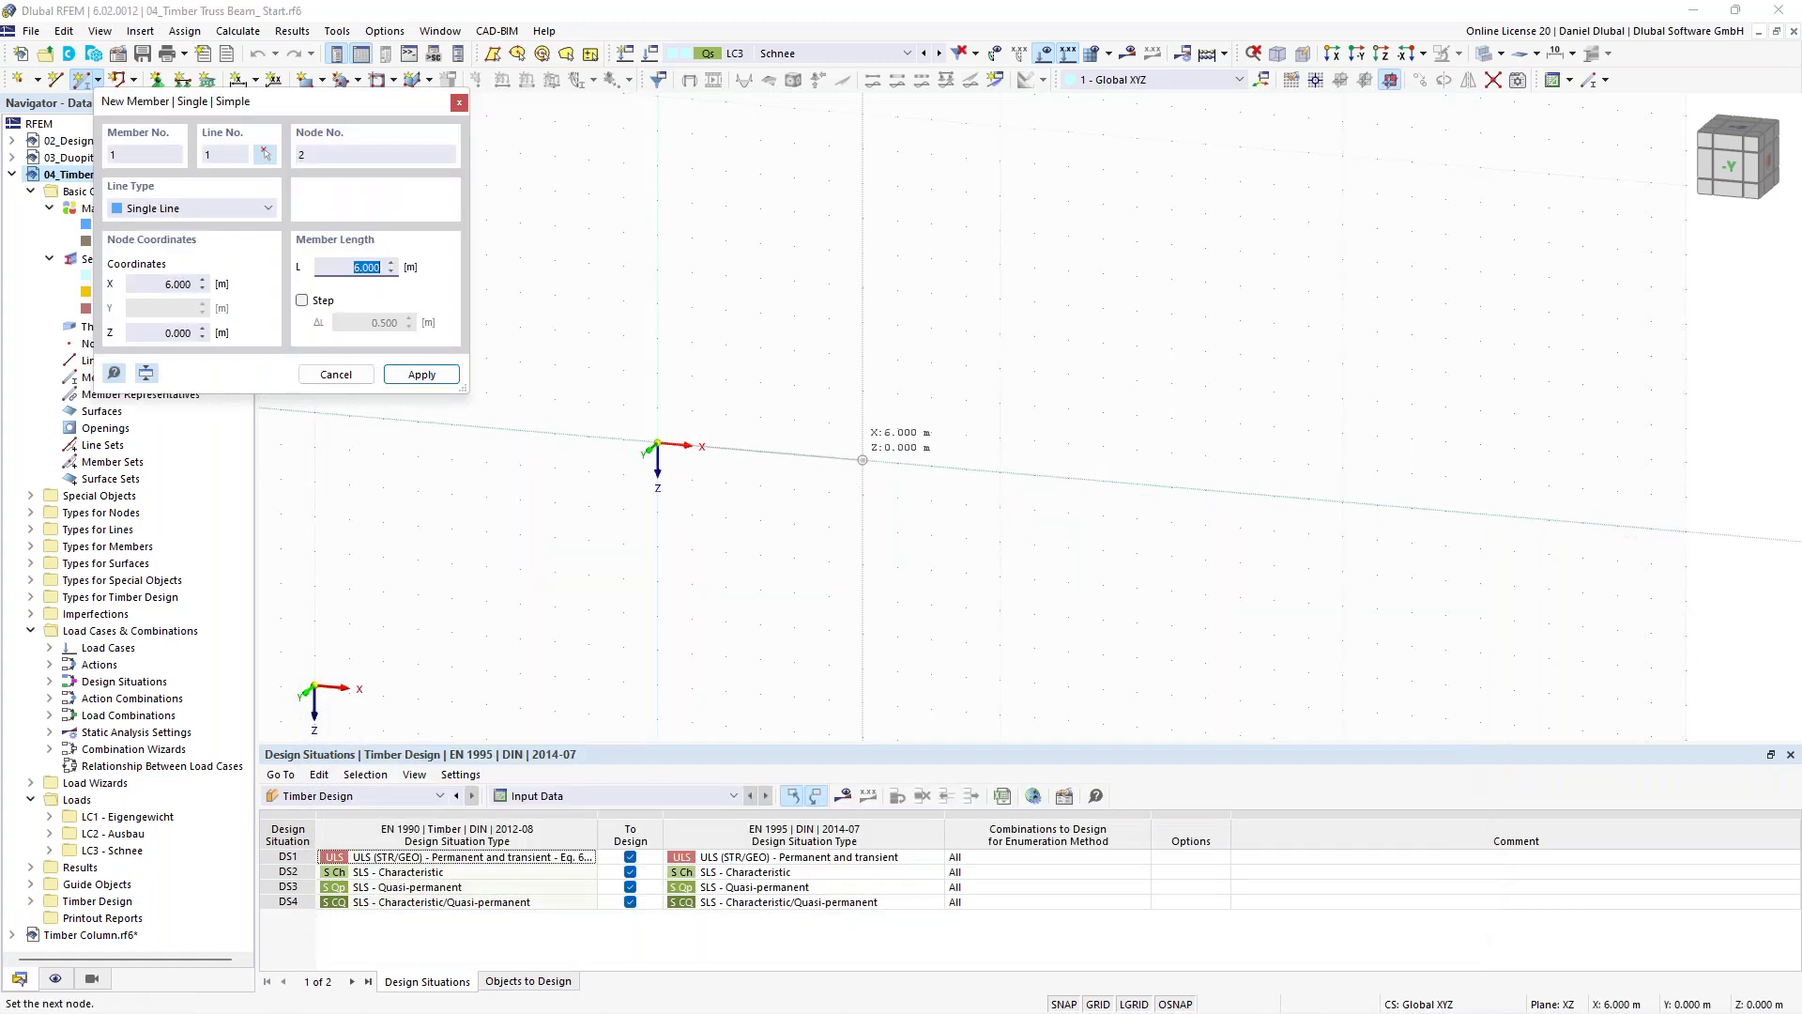
text(1)
text(4)
key(Return)
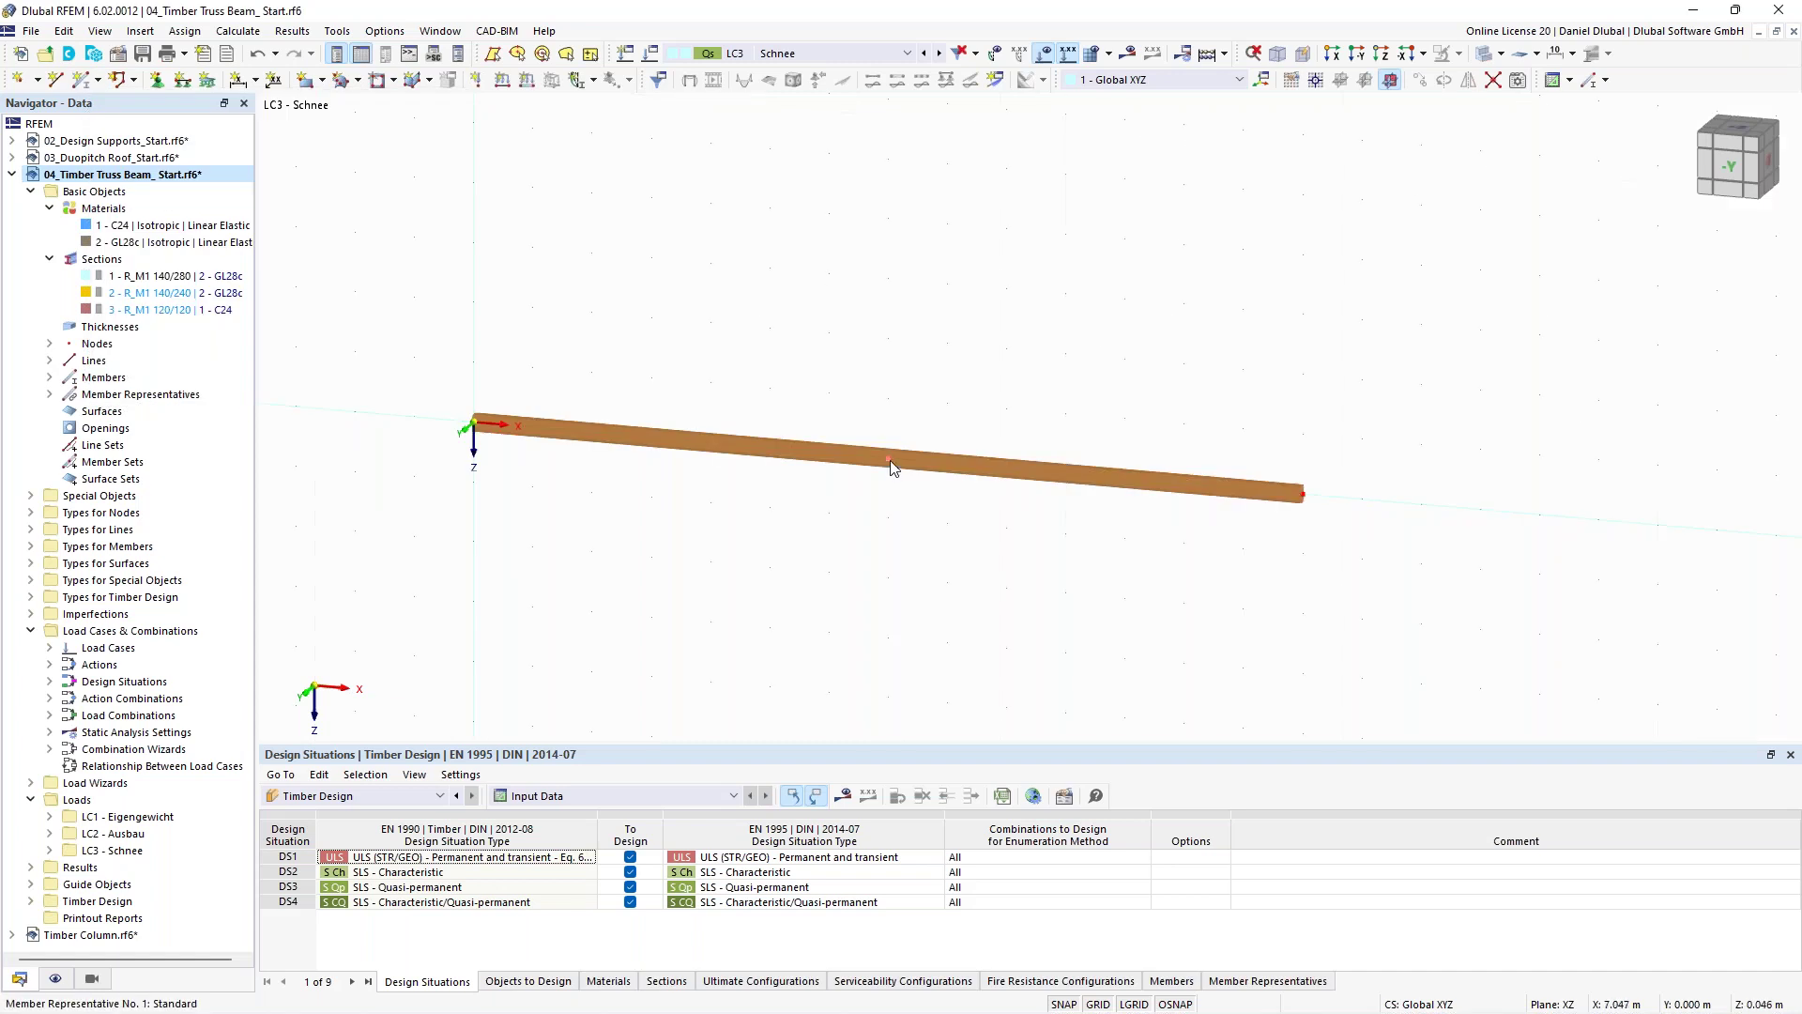
Check the display setting that controls the member representatives in the model view.
scroll(891, 466, down, 2)
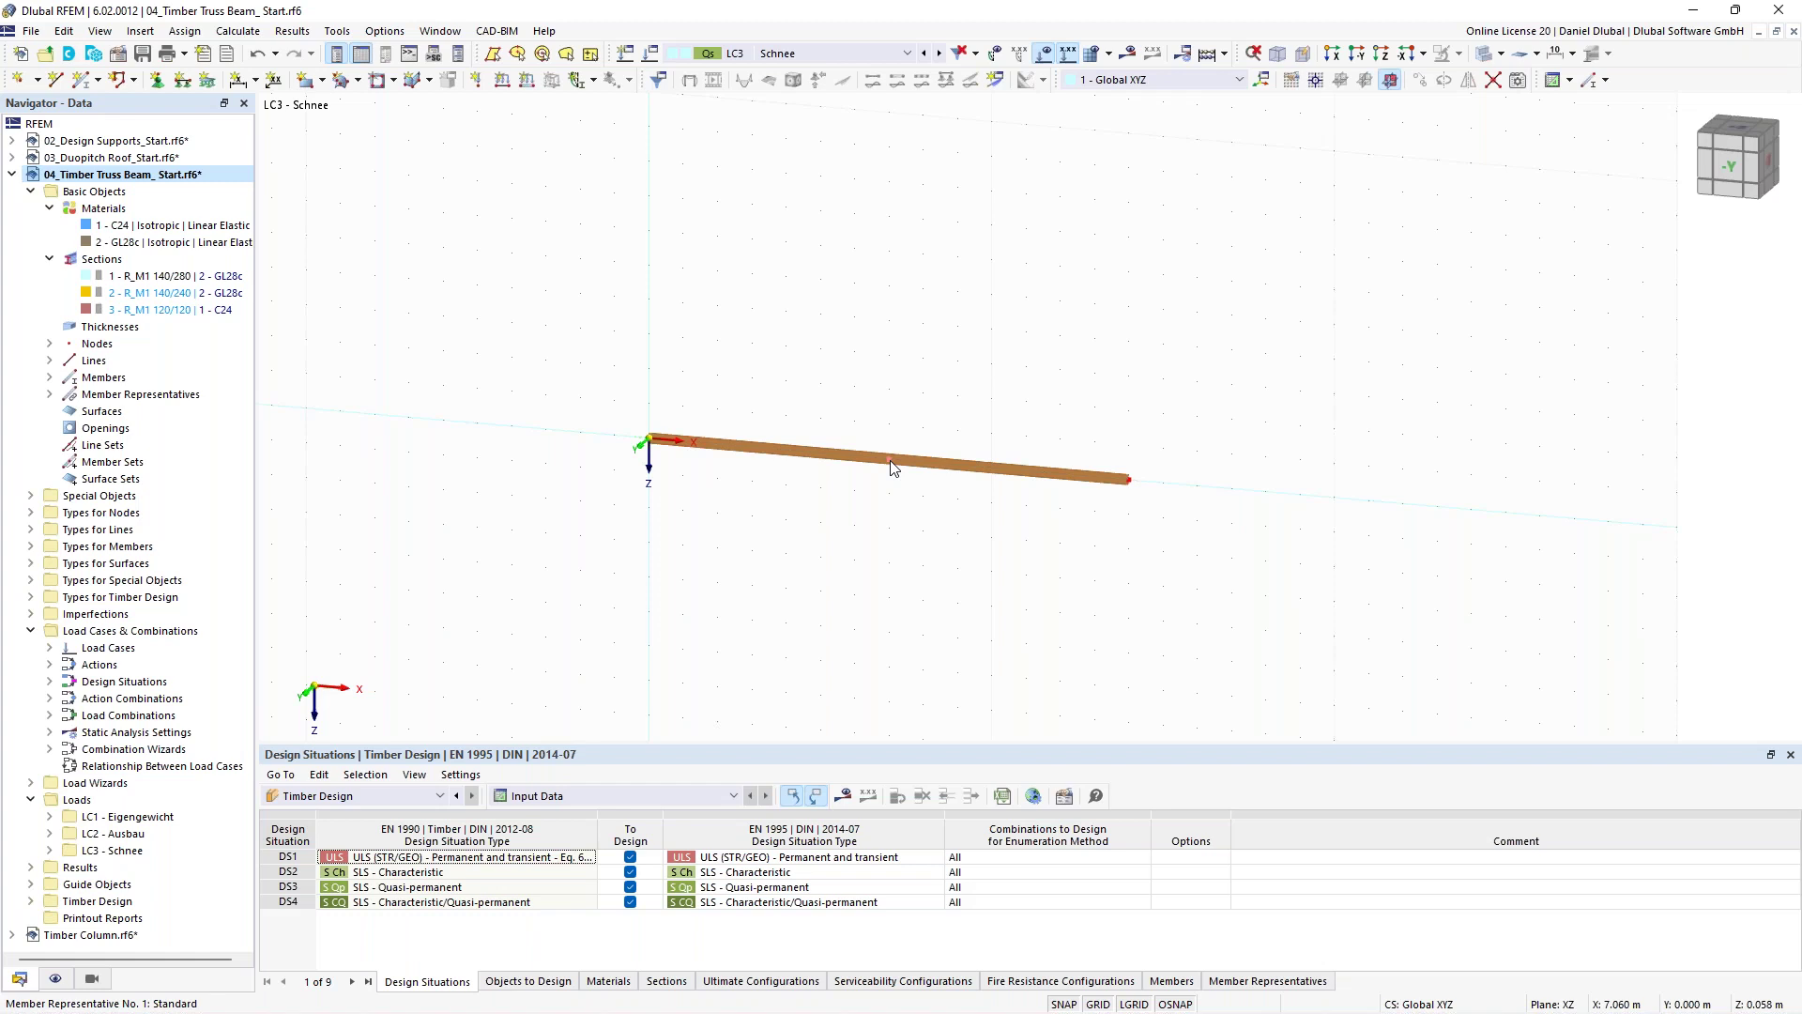
click(56, 978)
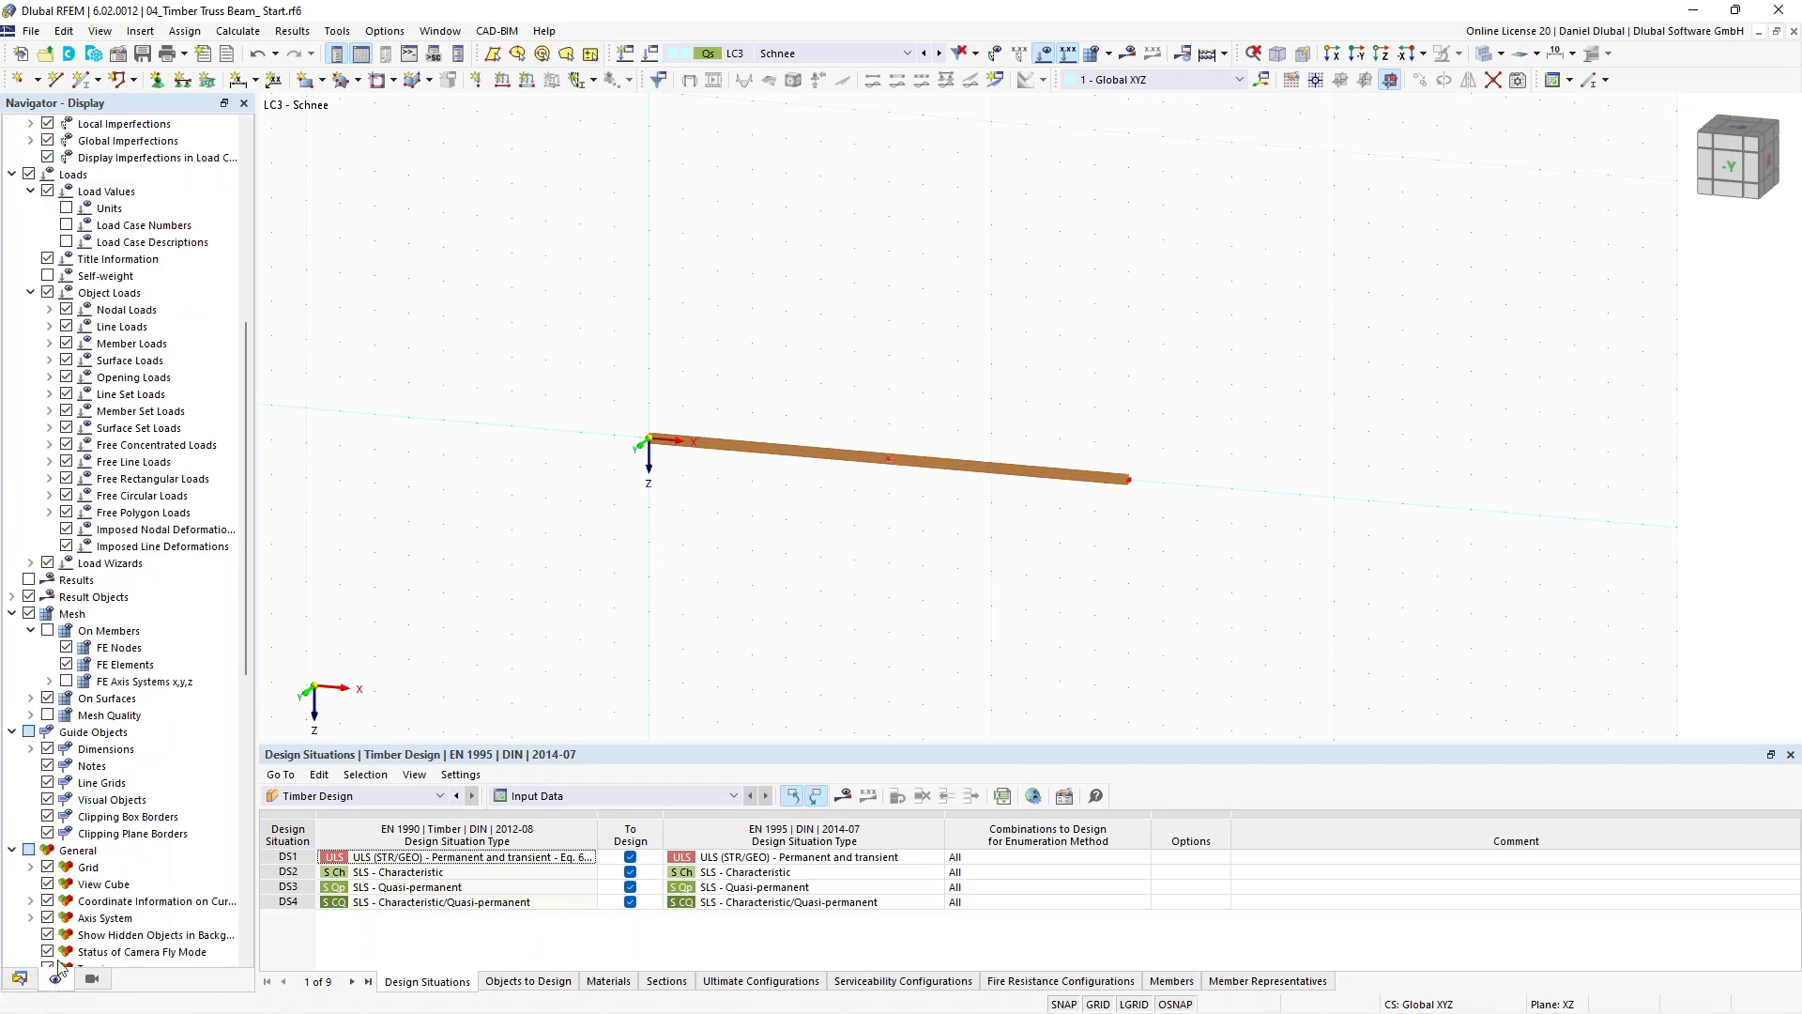
scroll(167, 327, up, 7)
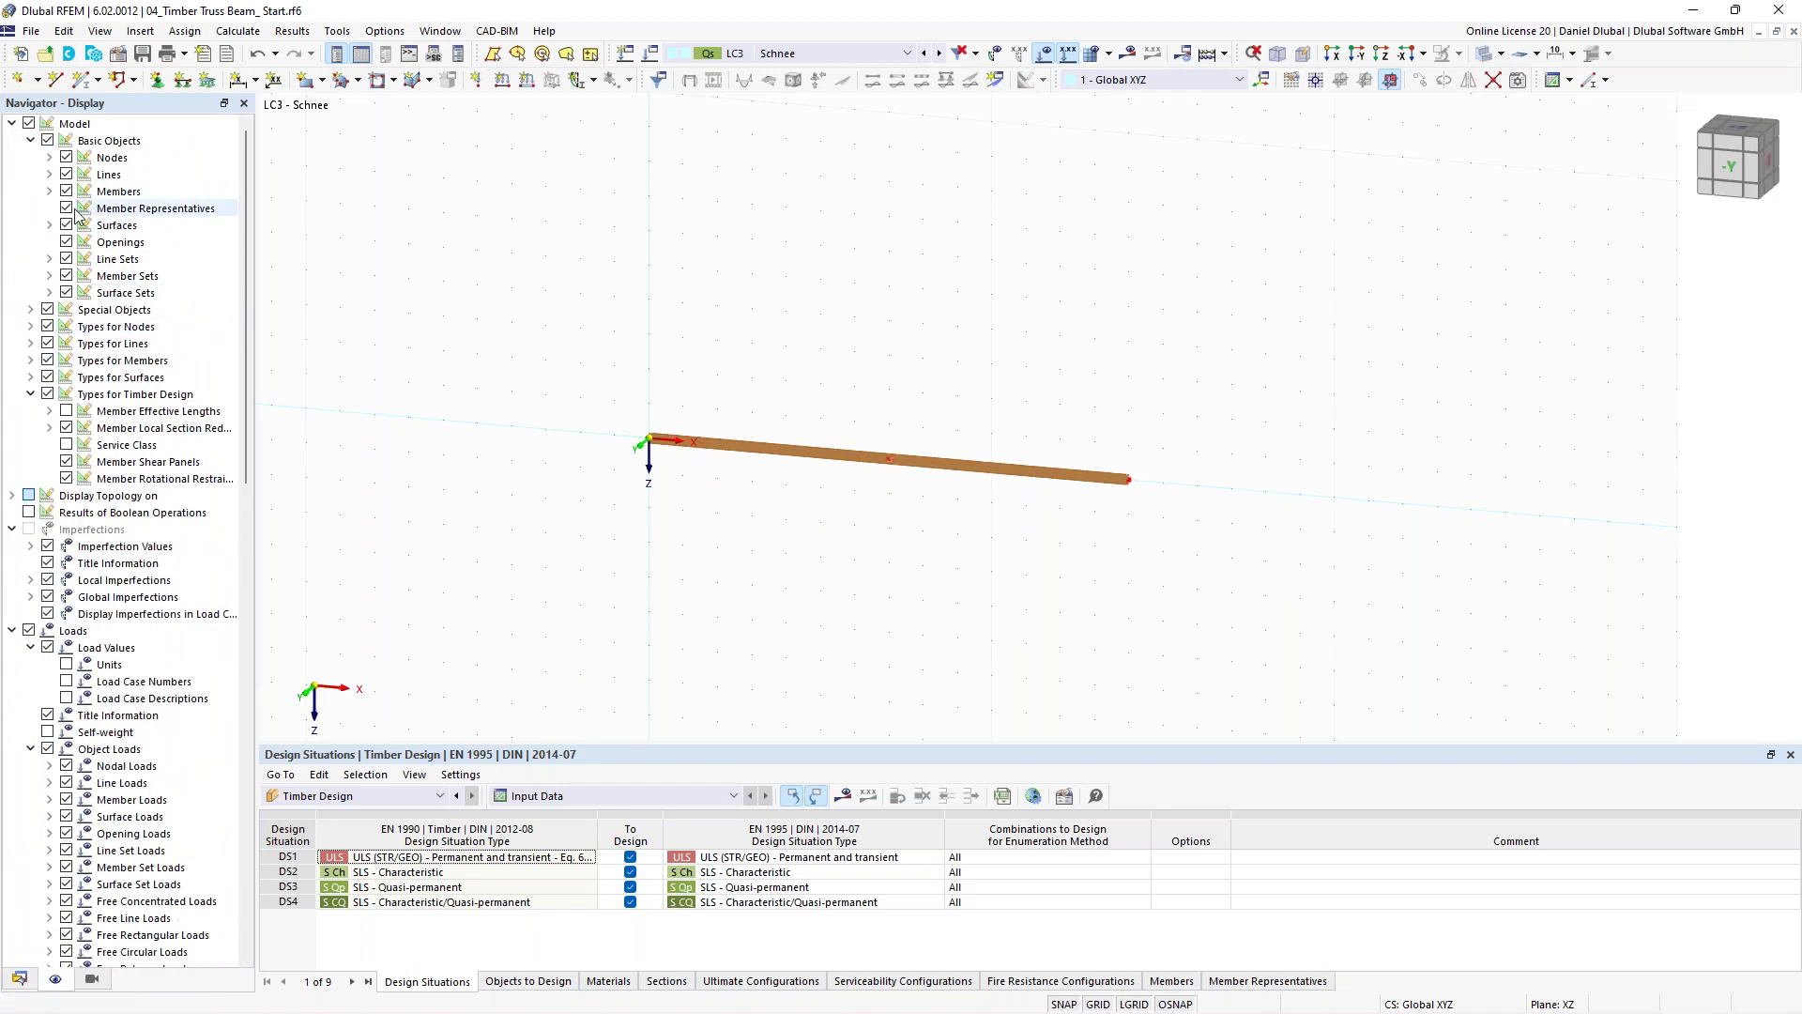
click(67, 207)
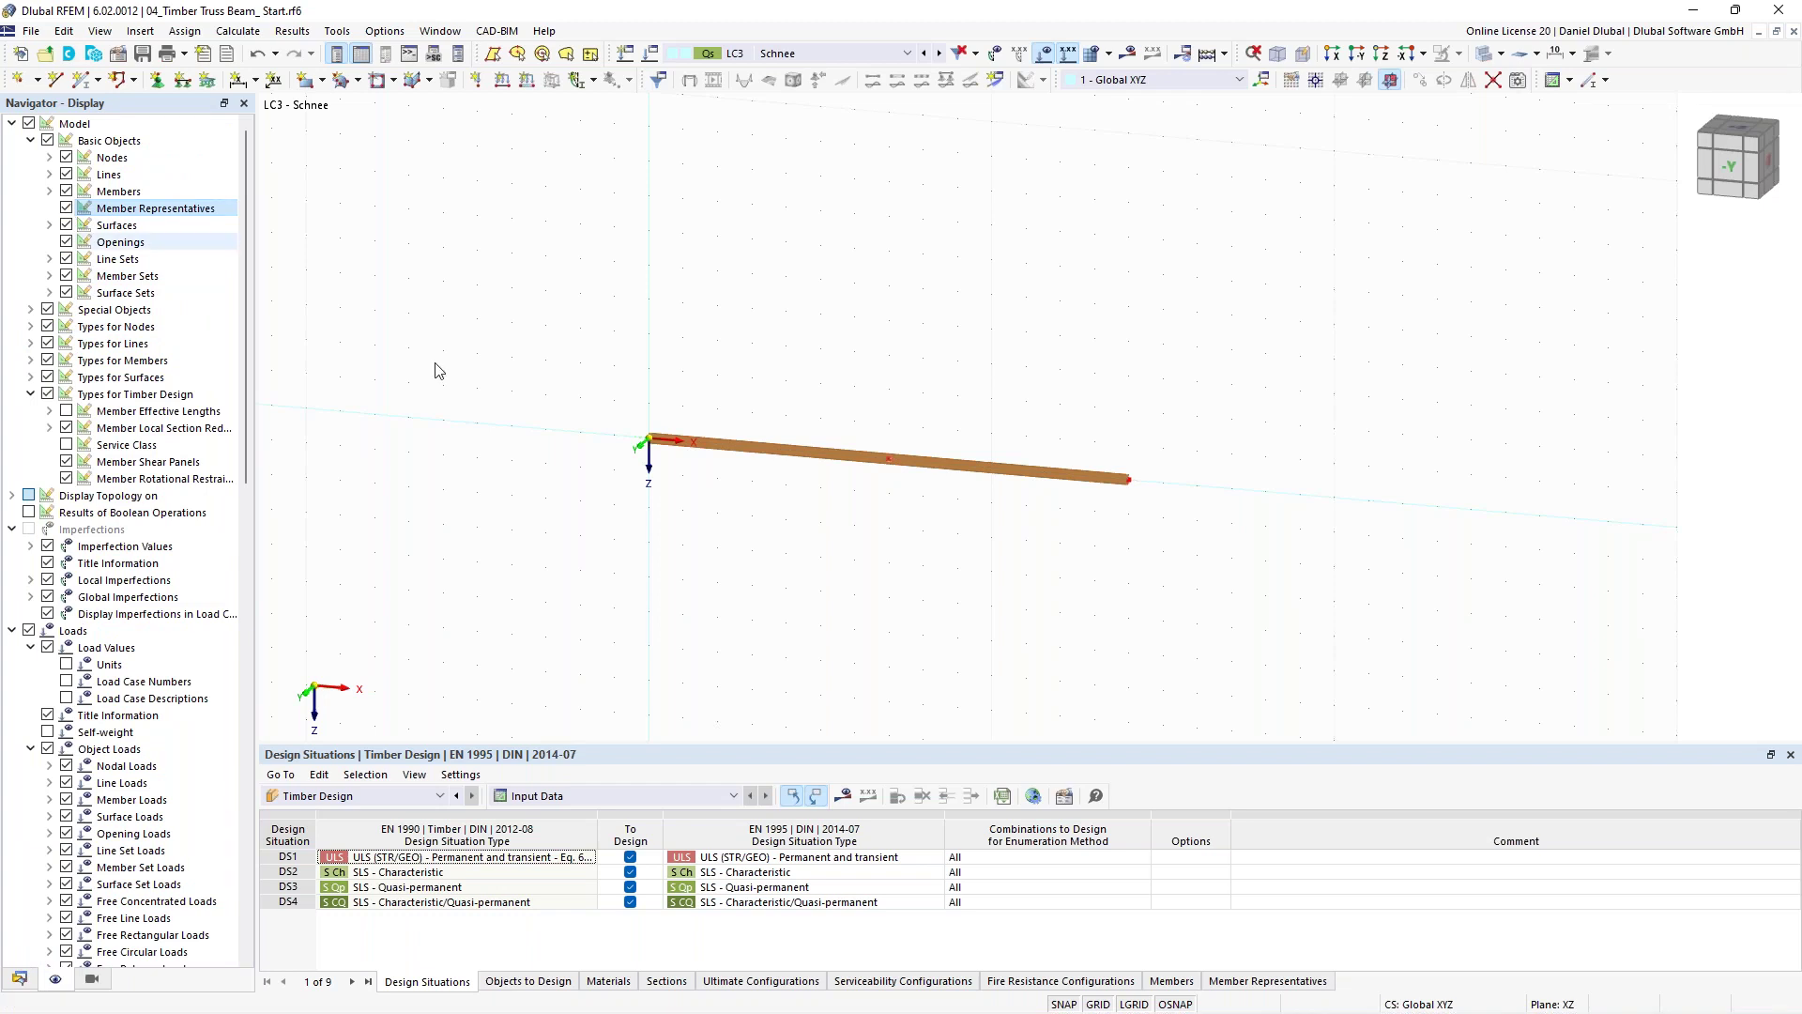
Divide the 14 m beam at midspan and raise the middle node to form a ridge with rafters about 7.23 m long.
right_click(986, 480)
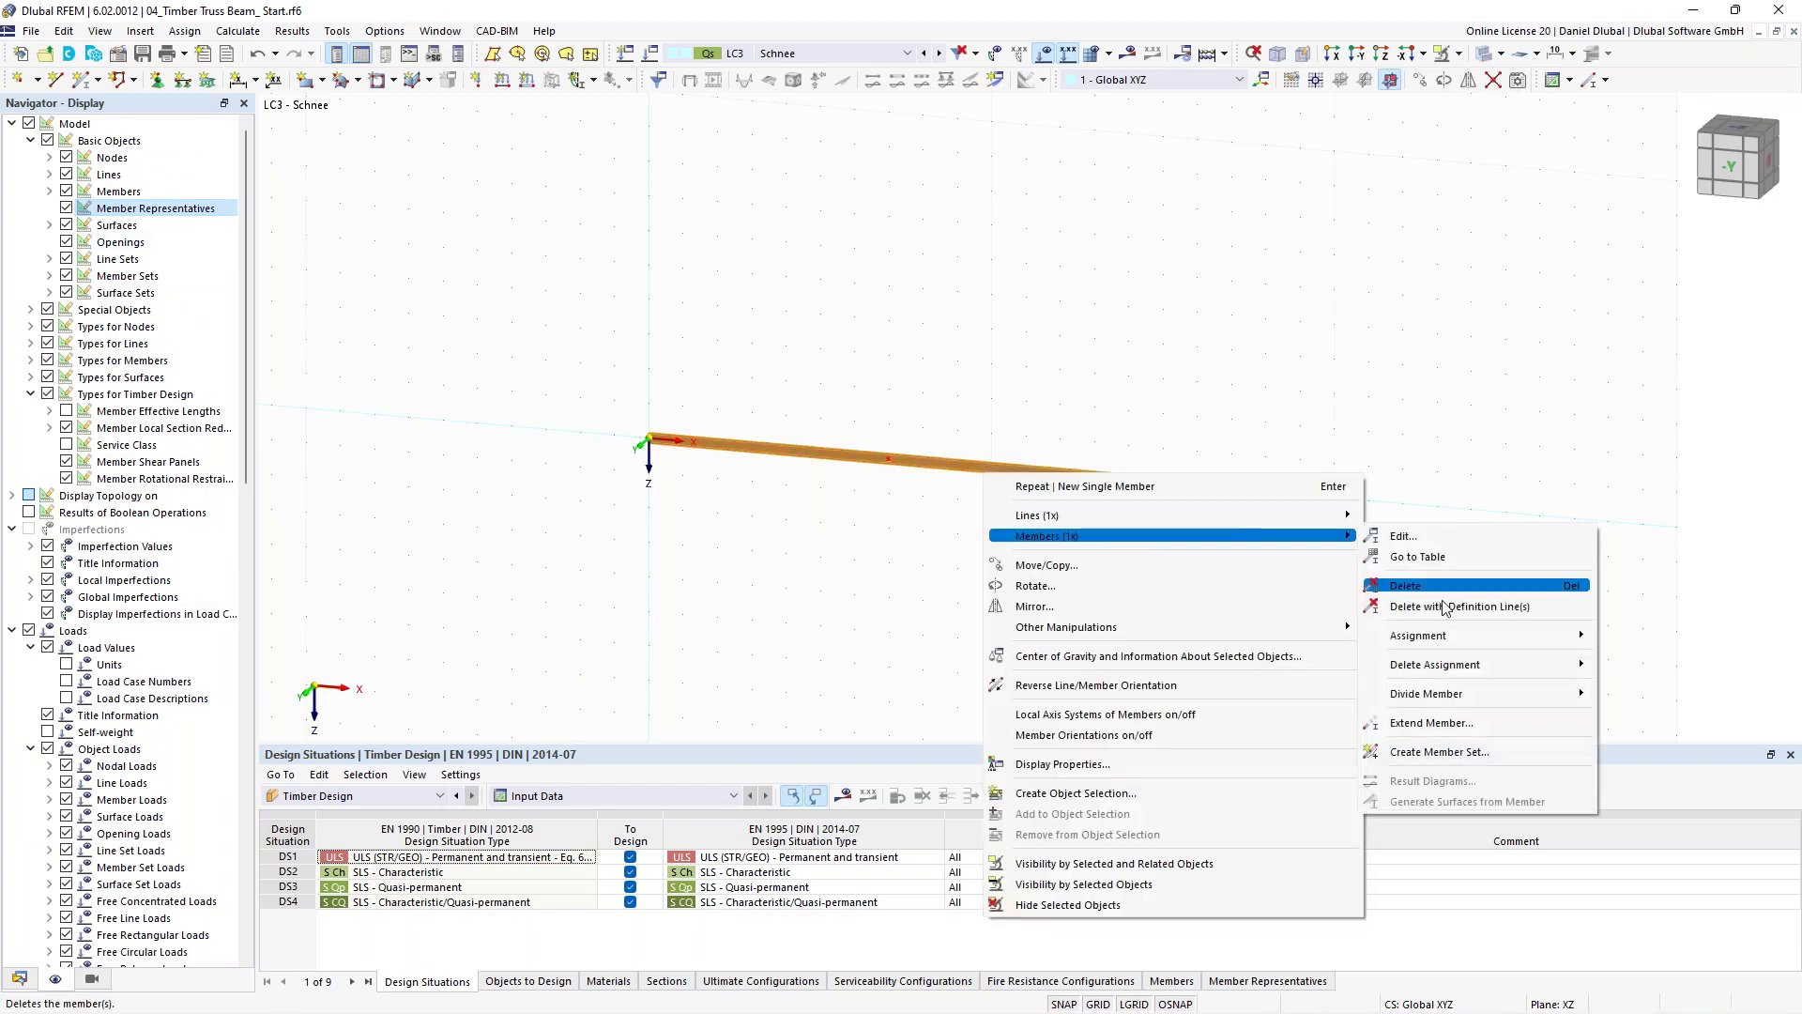
mouse_move(1492, 694)
click(1661, 714)
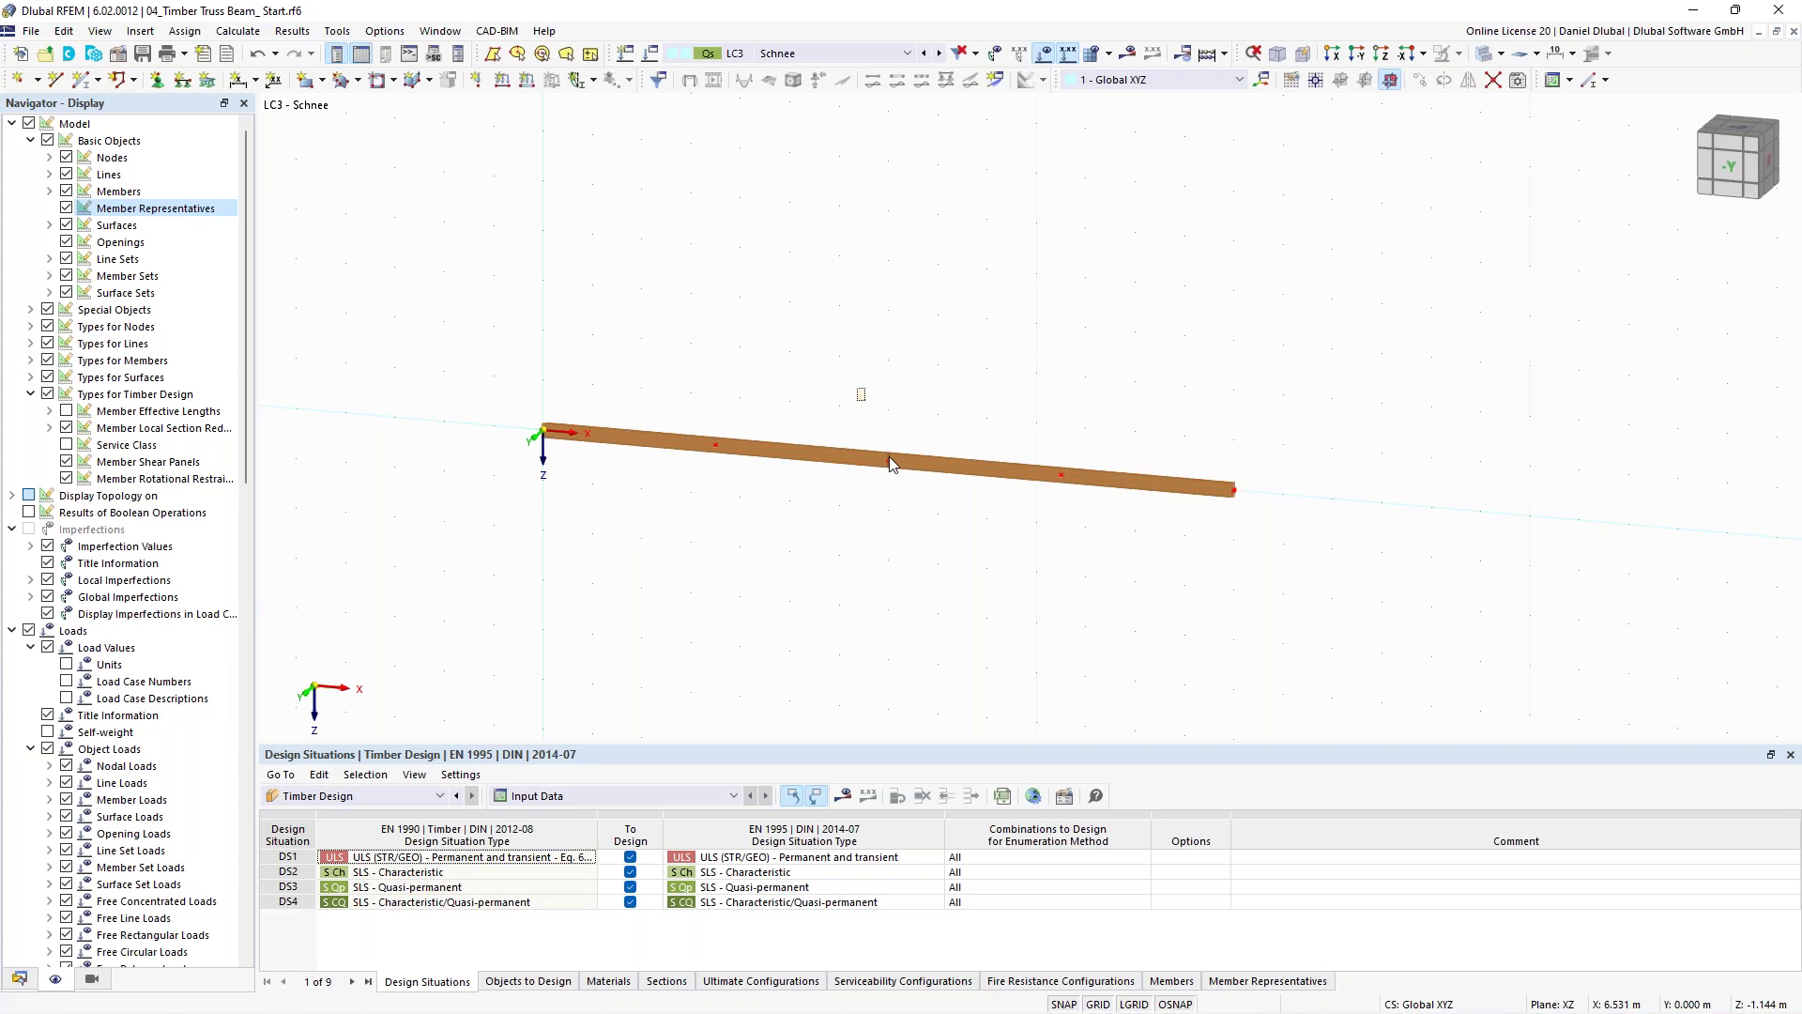
drag(889, 459, 831, 353)
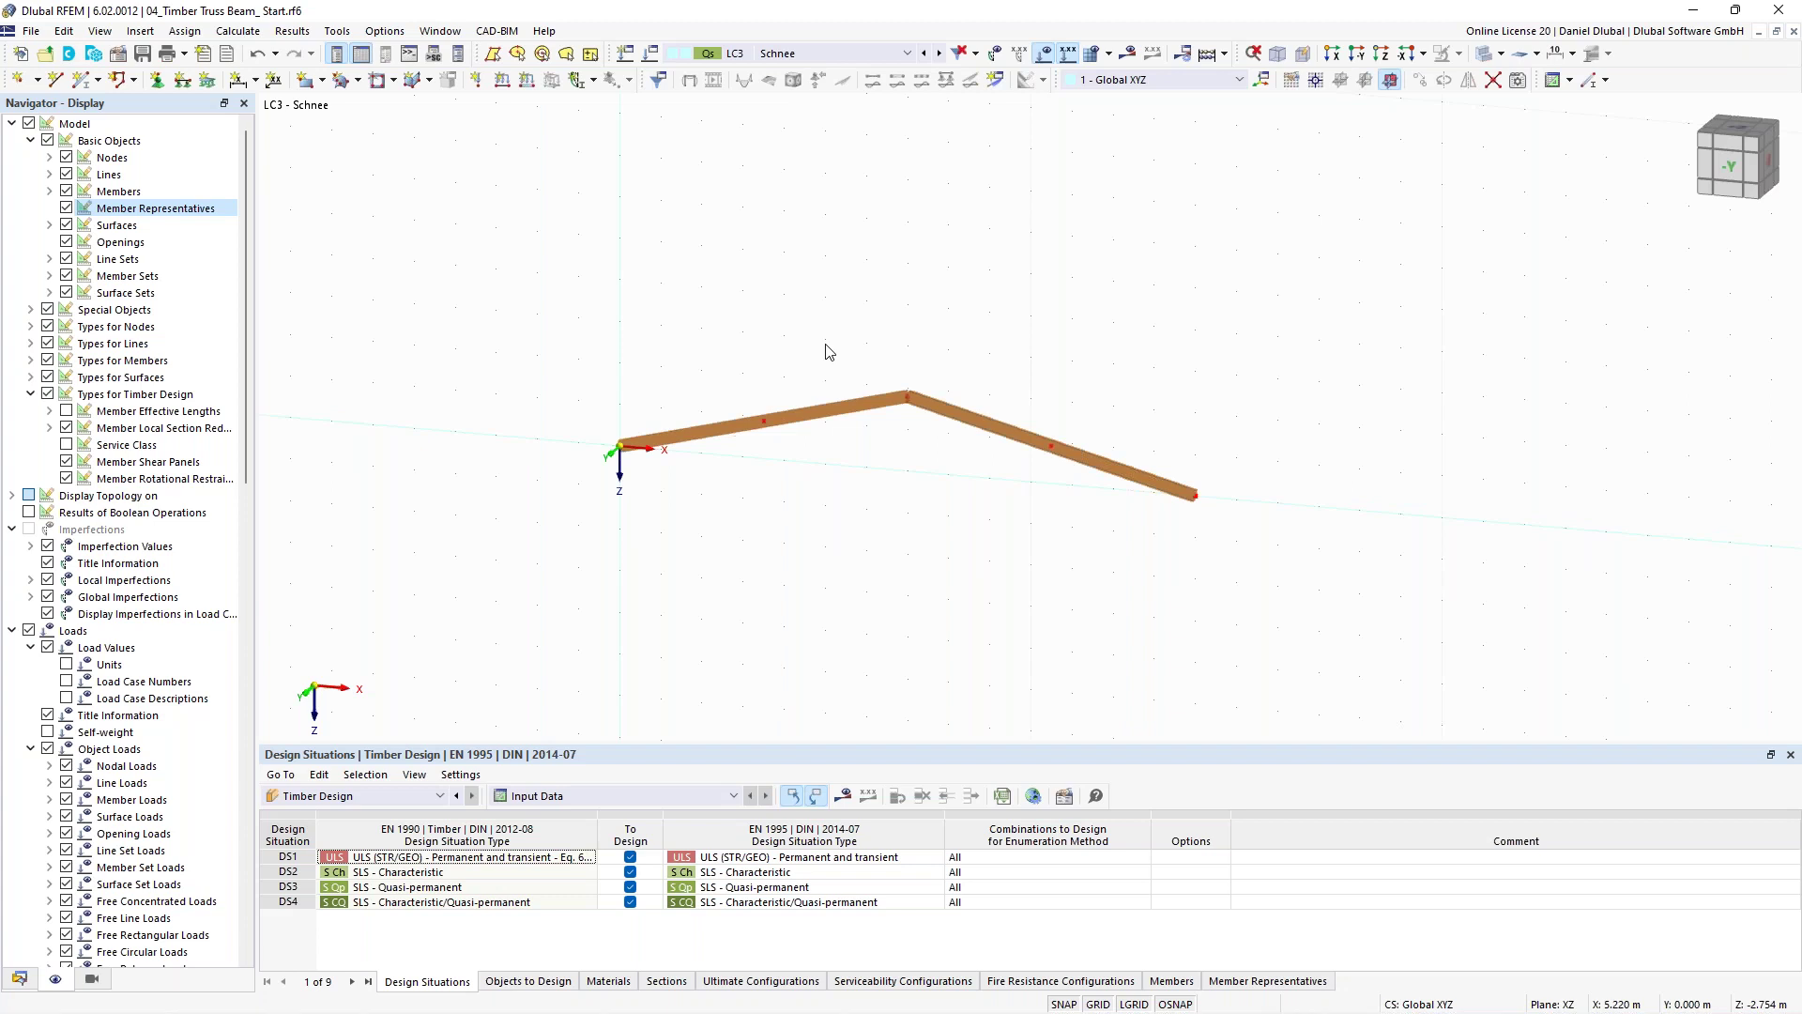
middle_drag(826, 345, 790, 316)
scroll(789, 317, up, 1)
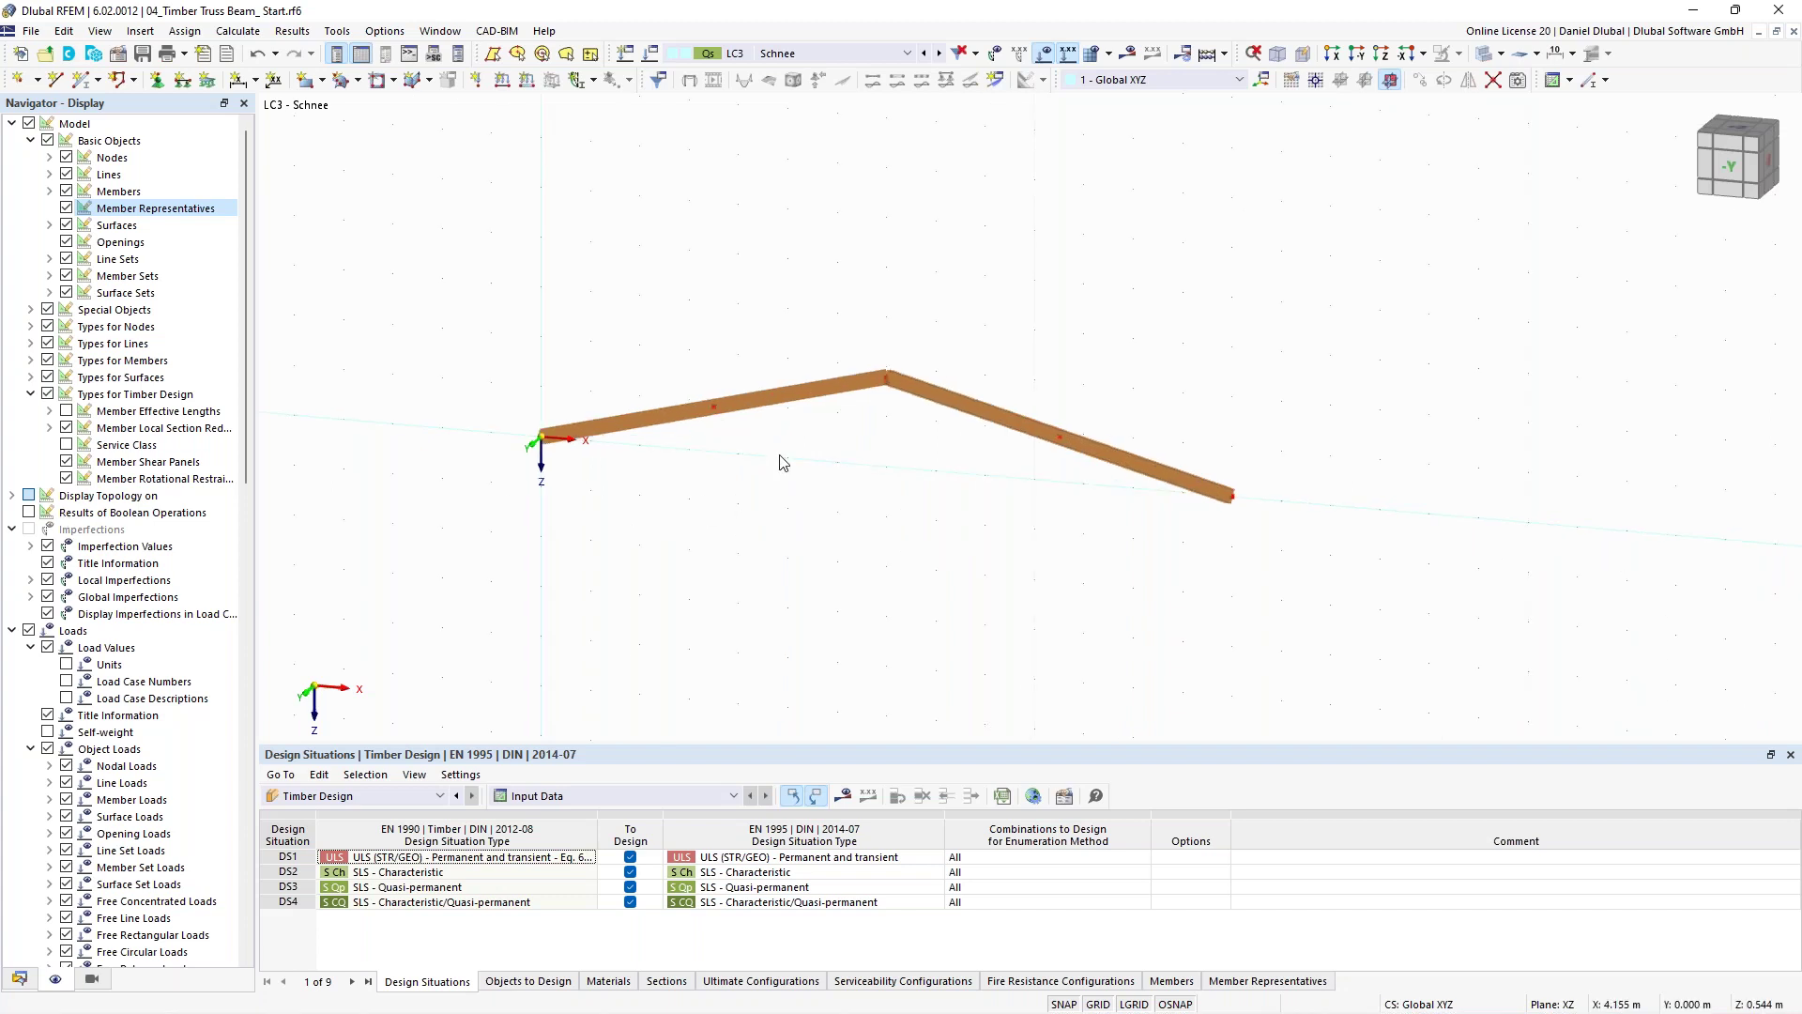
Activate hinges for the rafter starting at the origin and assign a local xyz member hinge to its end j at the ridge.
double_click(852, 375)
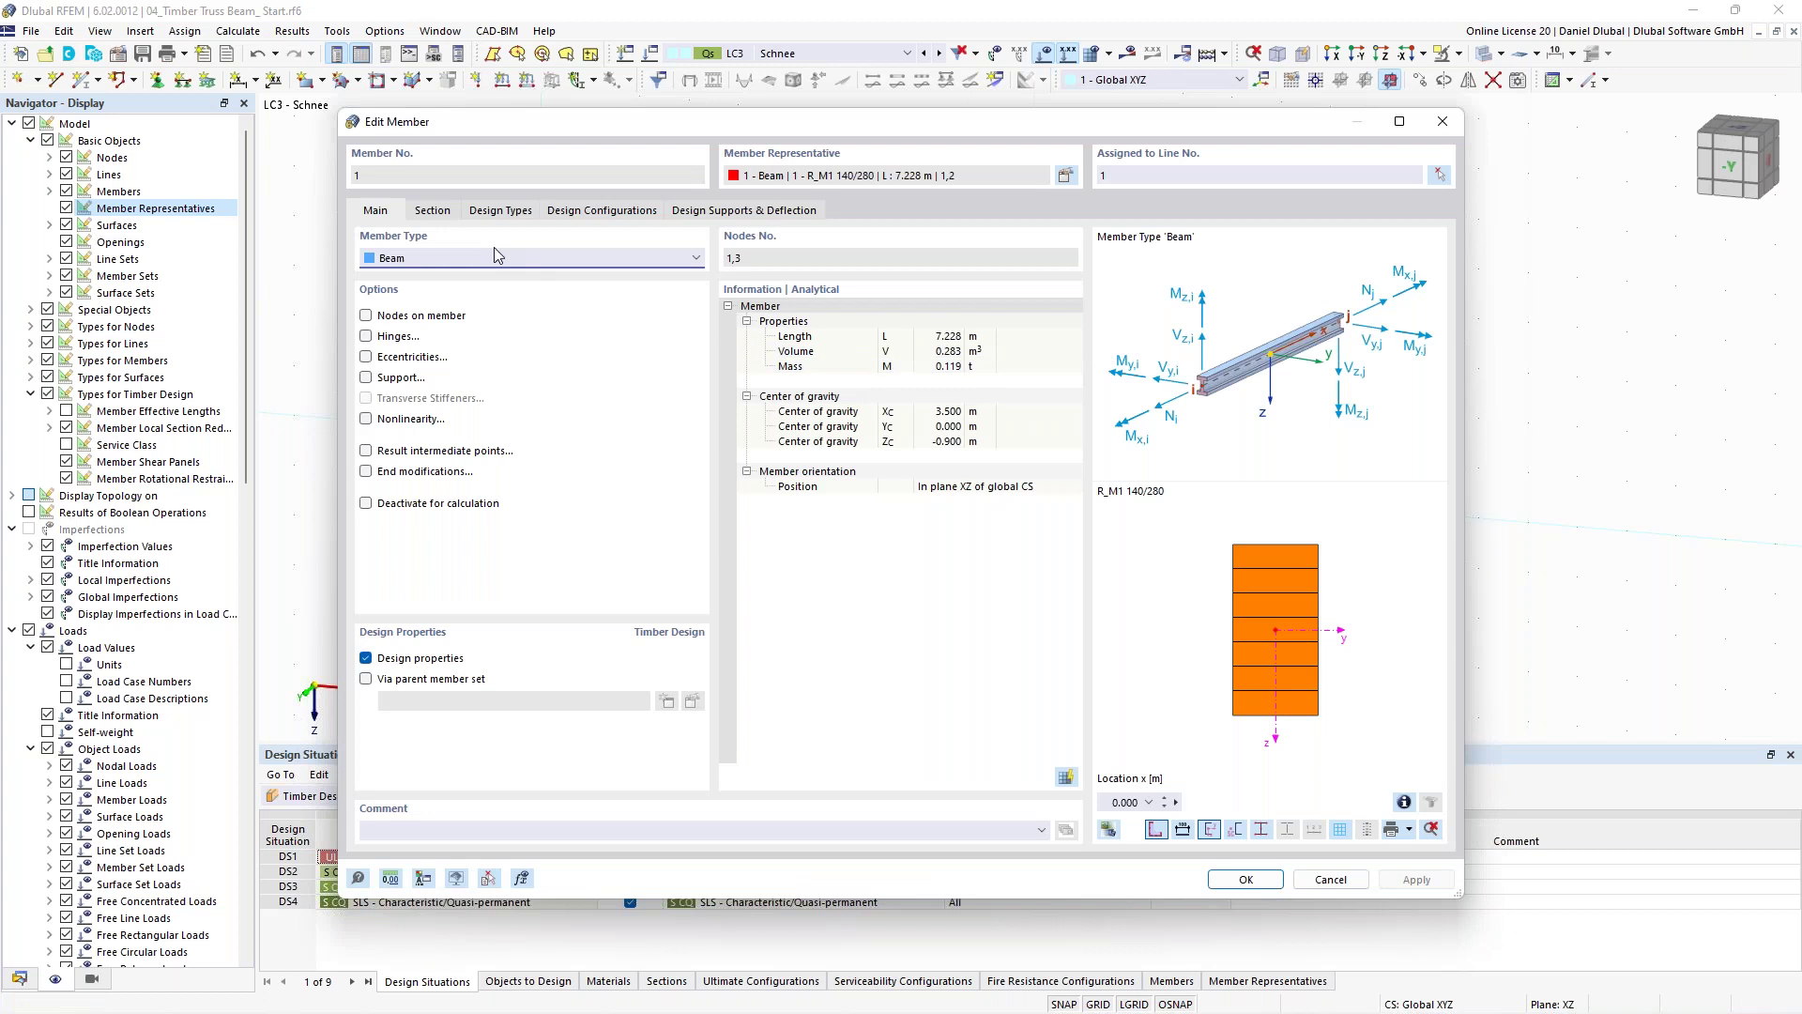
click(392, 337)
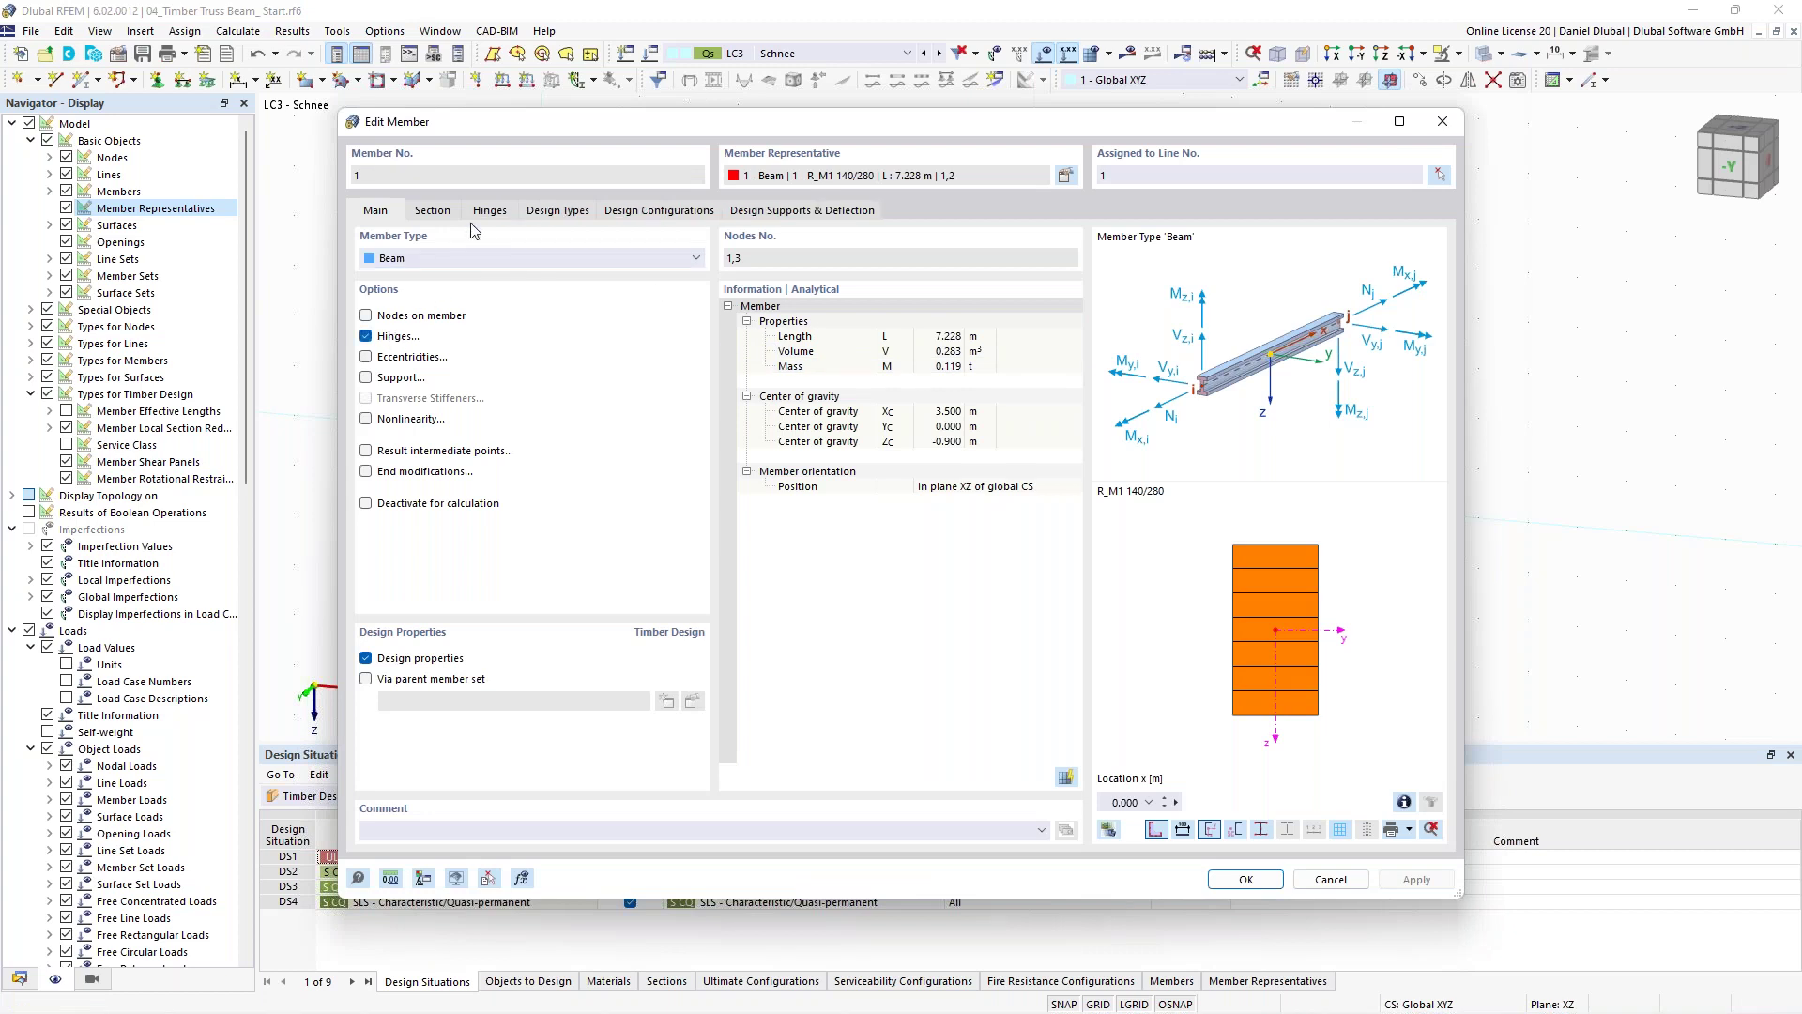
drag(760, 122, 677, 584)
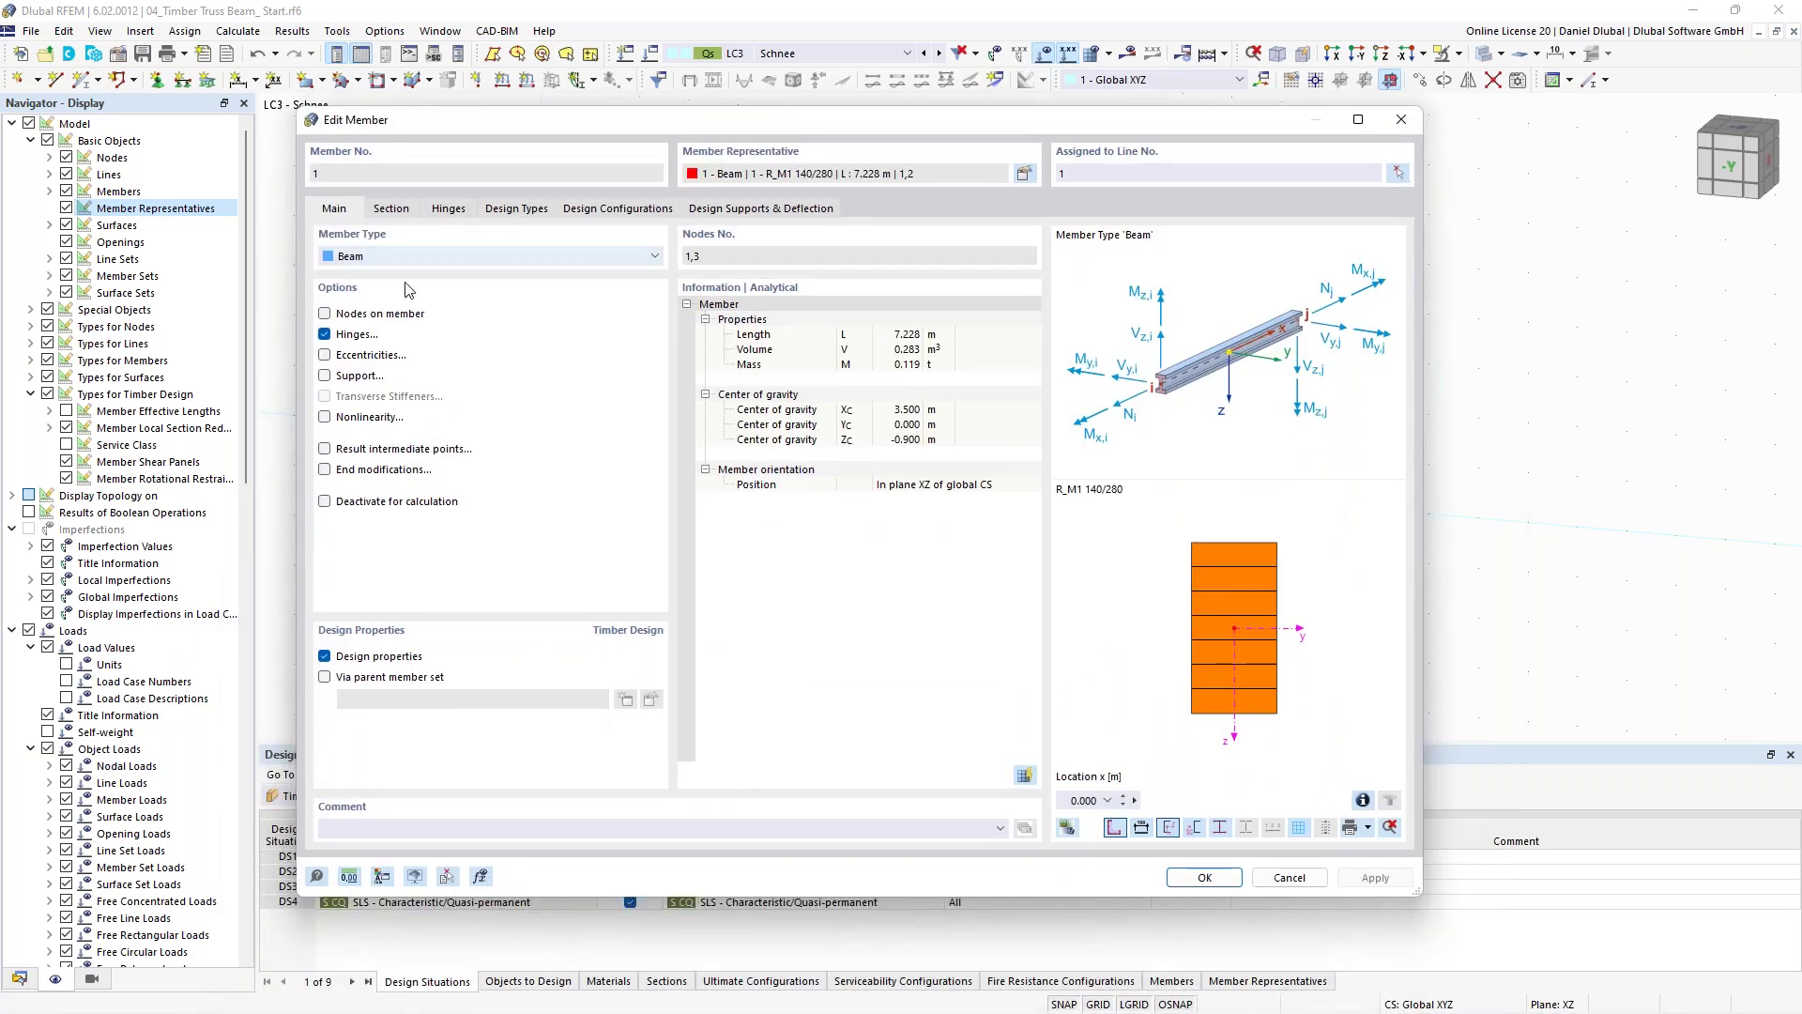
click(443, 209)
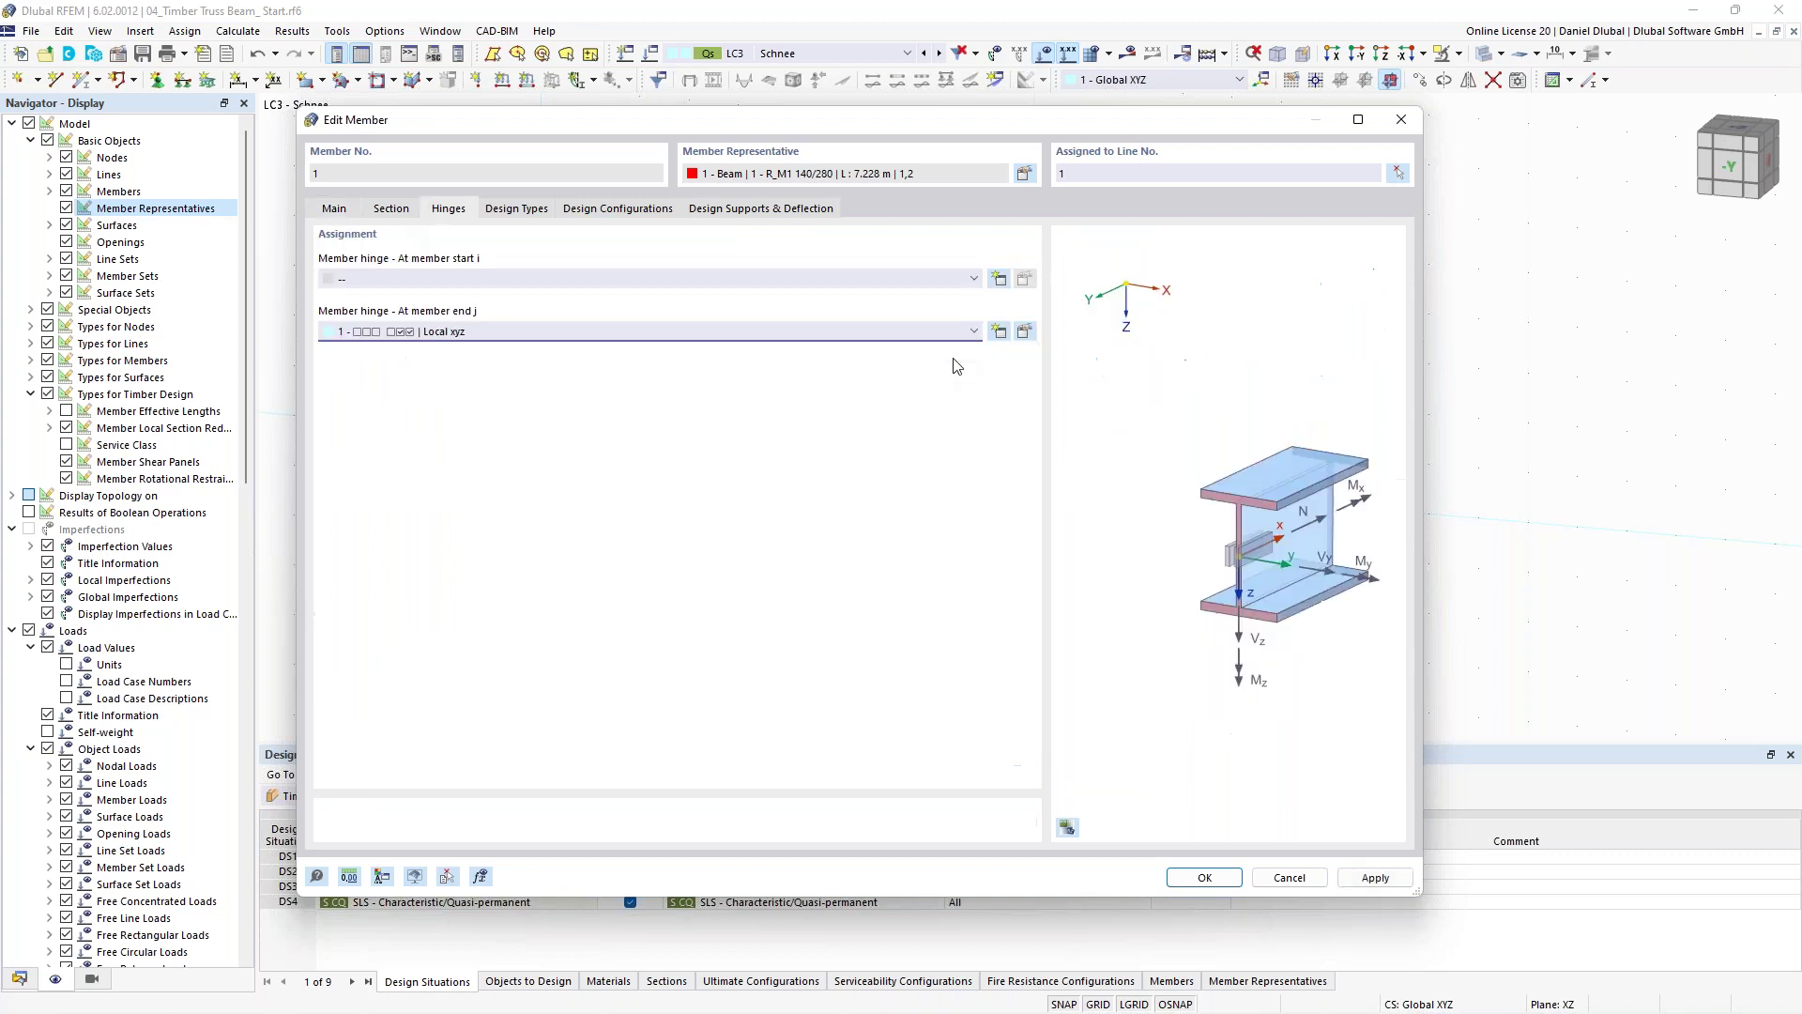
click(1206, 877)
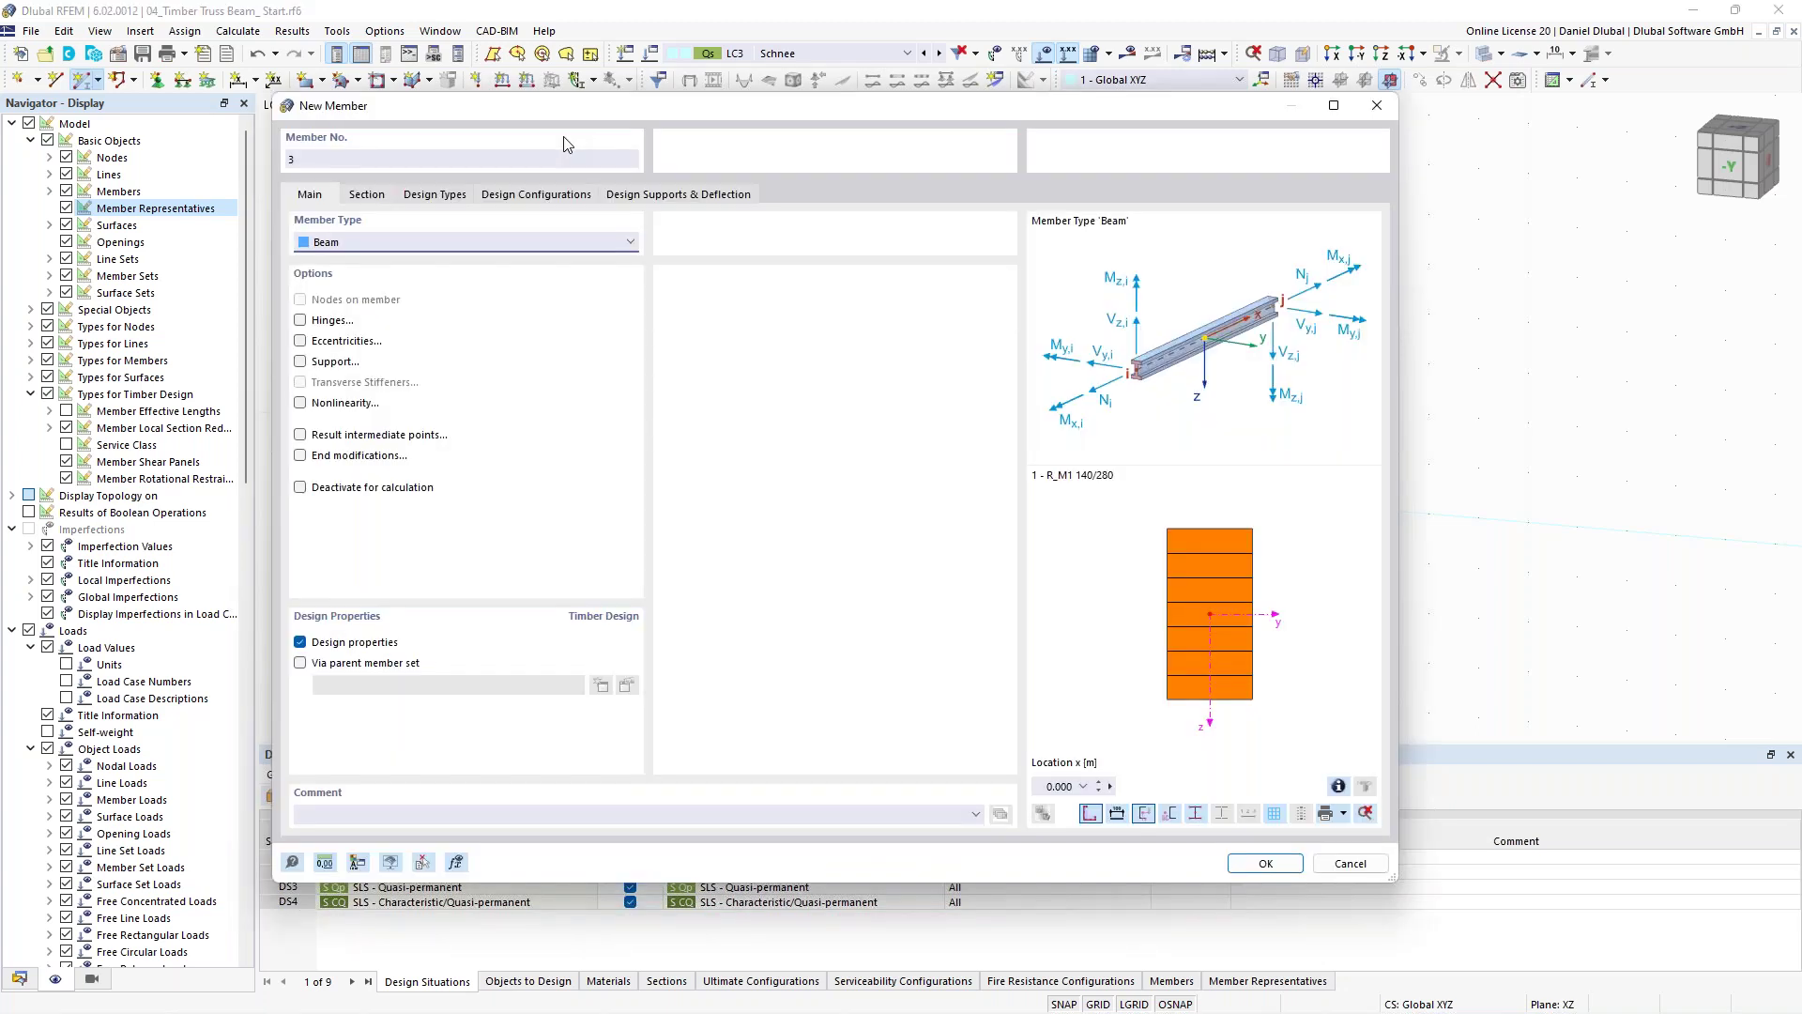
Add a Truss-type bottom chord member with section 2 - R_M1 140/240 between the two rafter feet.
click(367, 195)
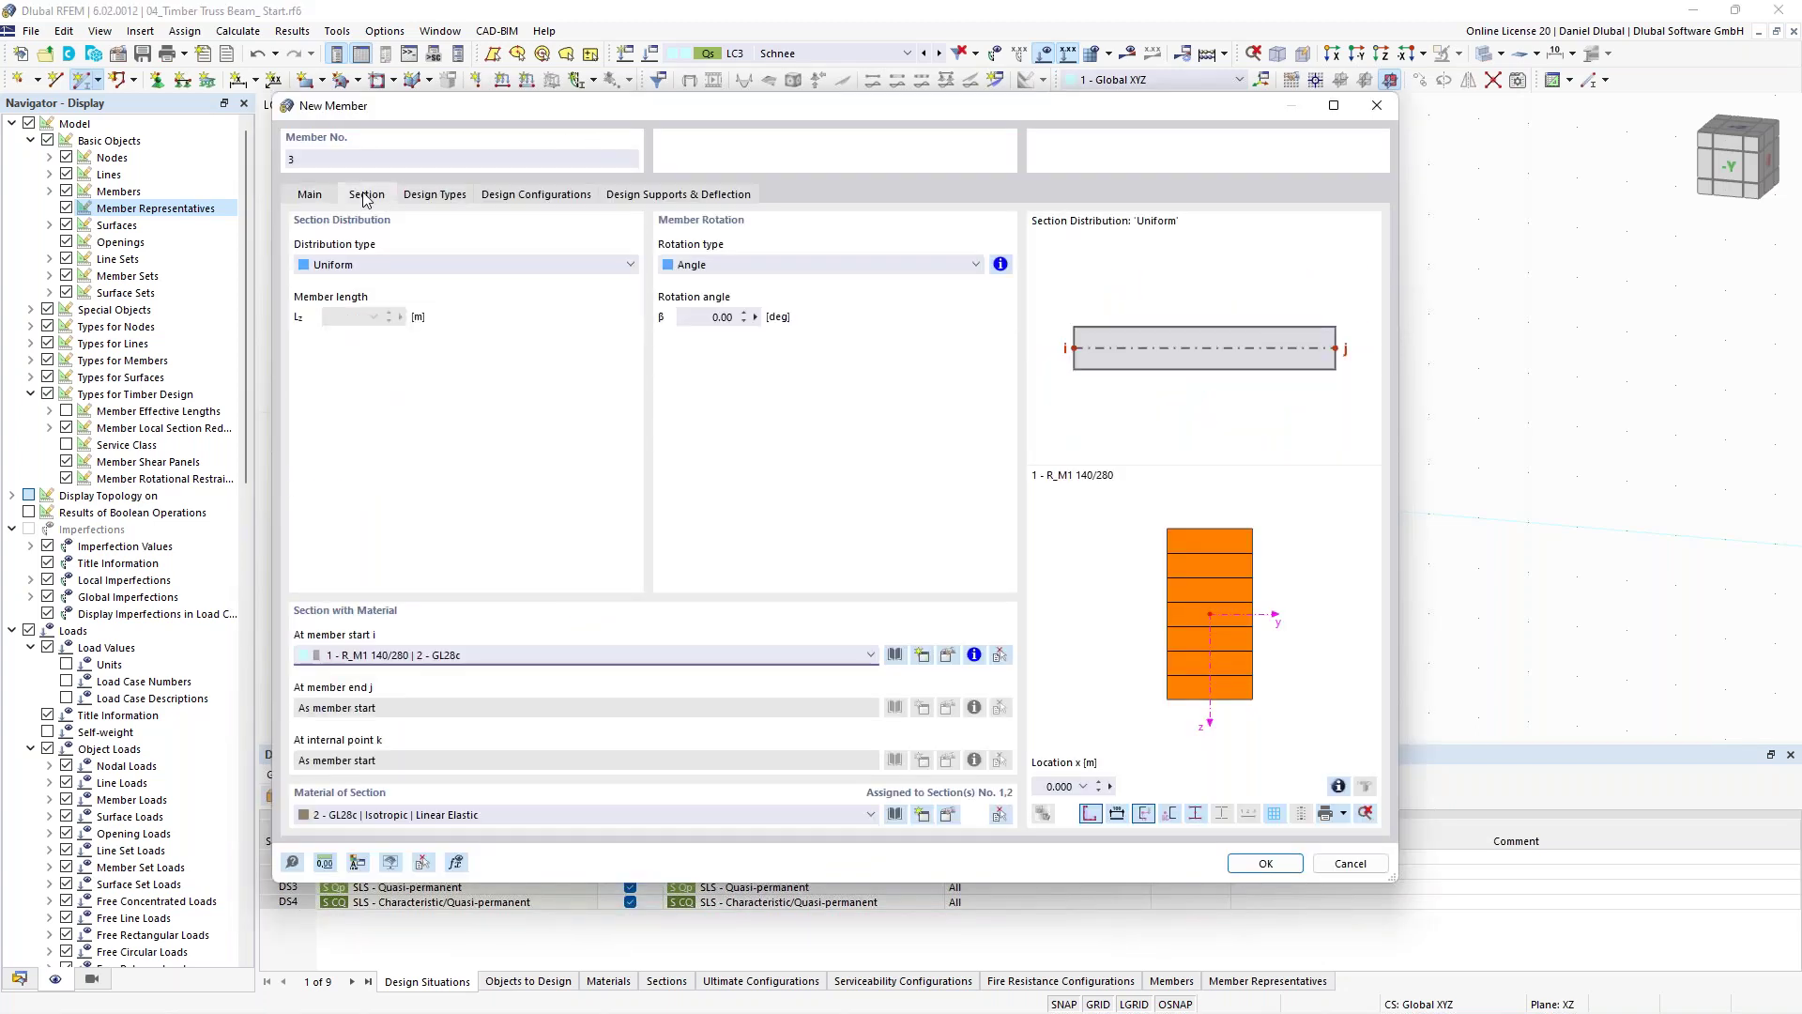
click(489, 655)
click(480, 686)
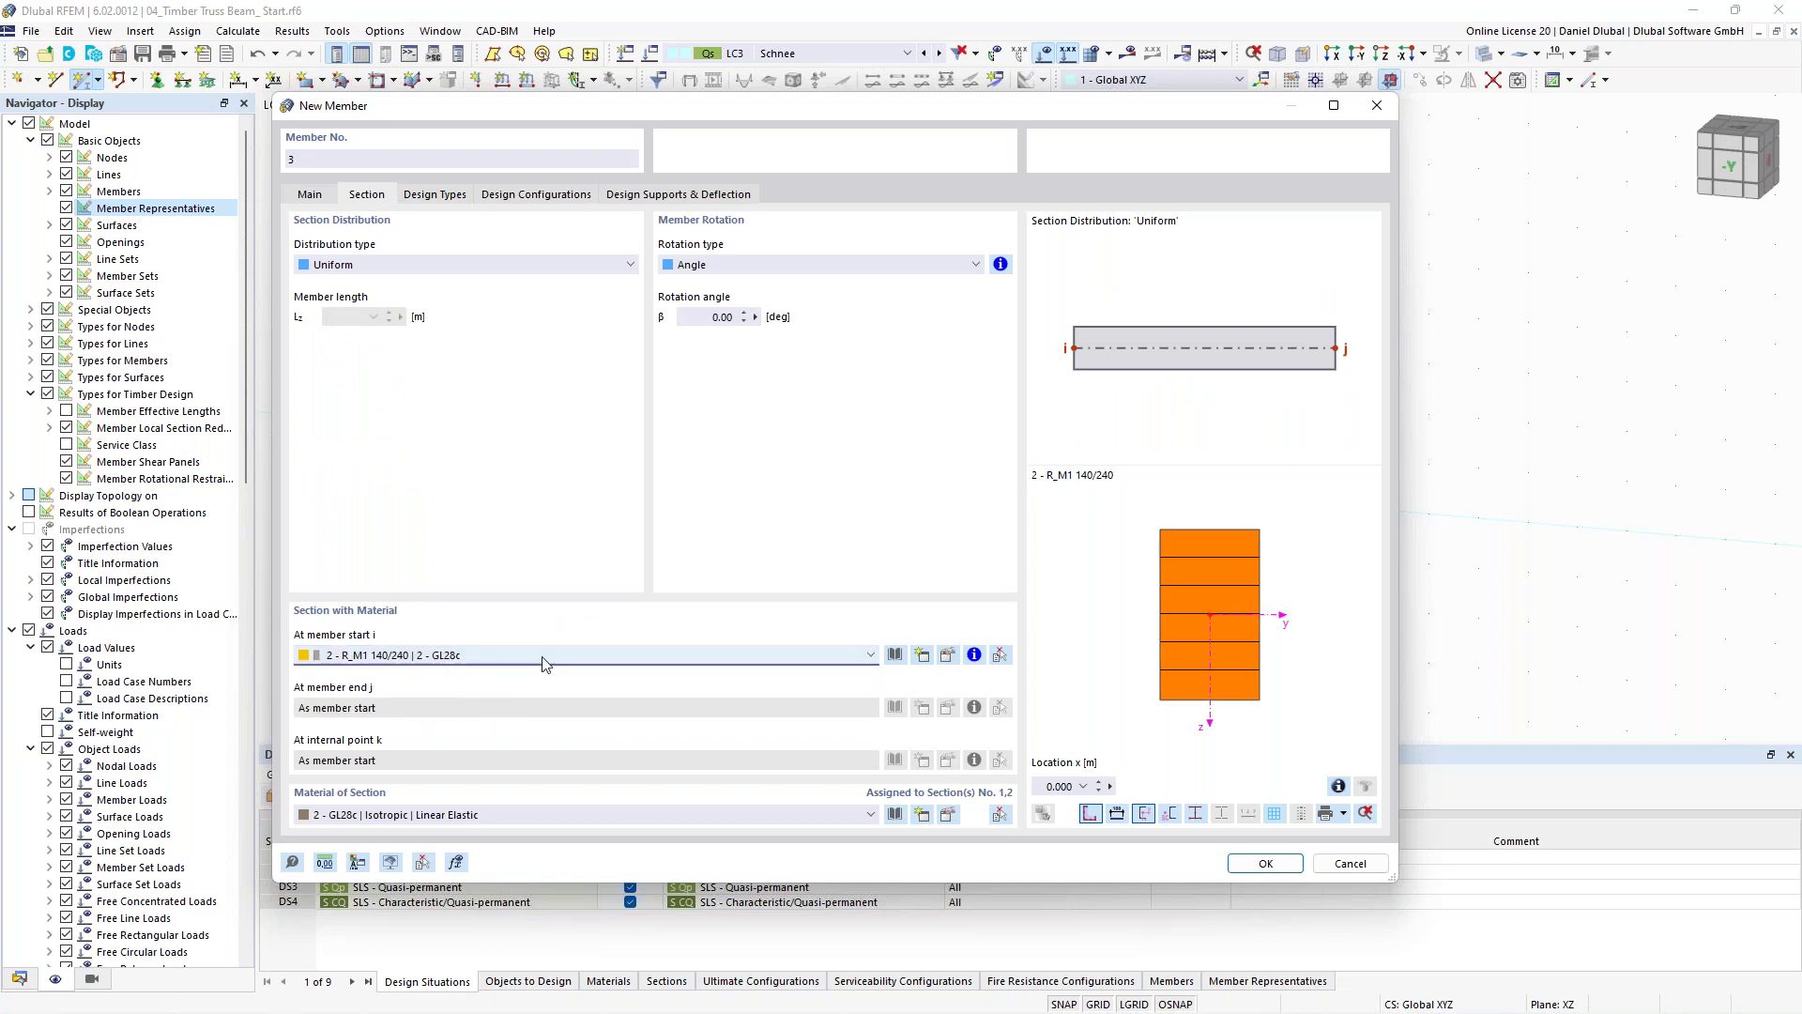
click(313, 196)
click(364, 246)
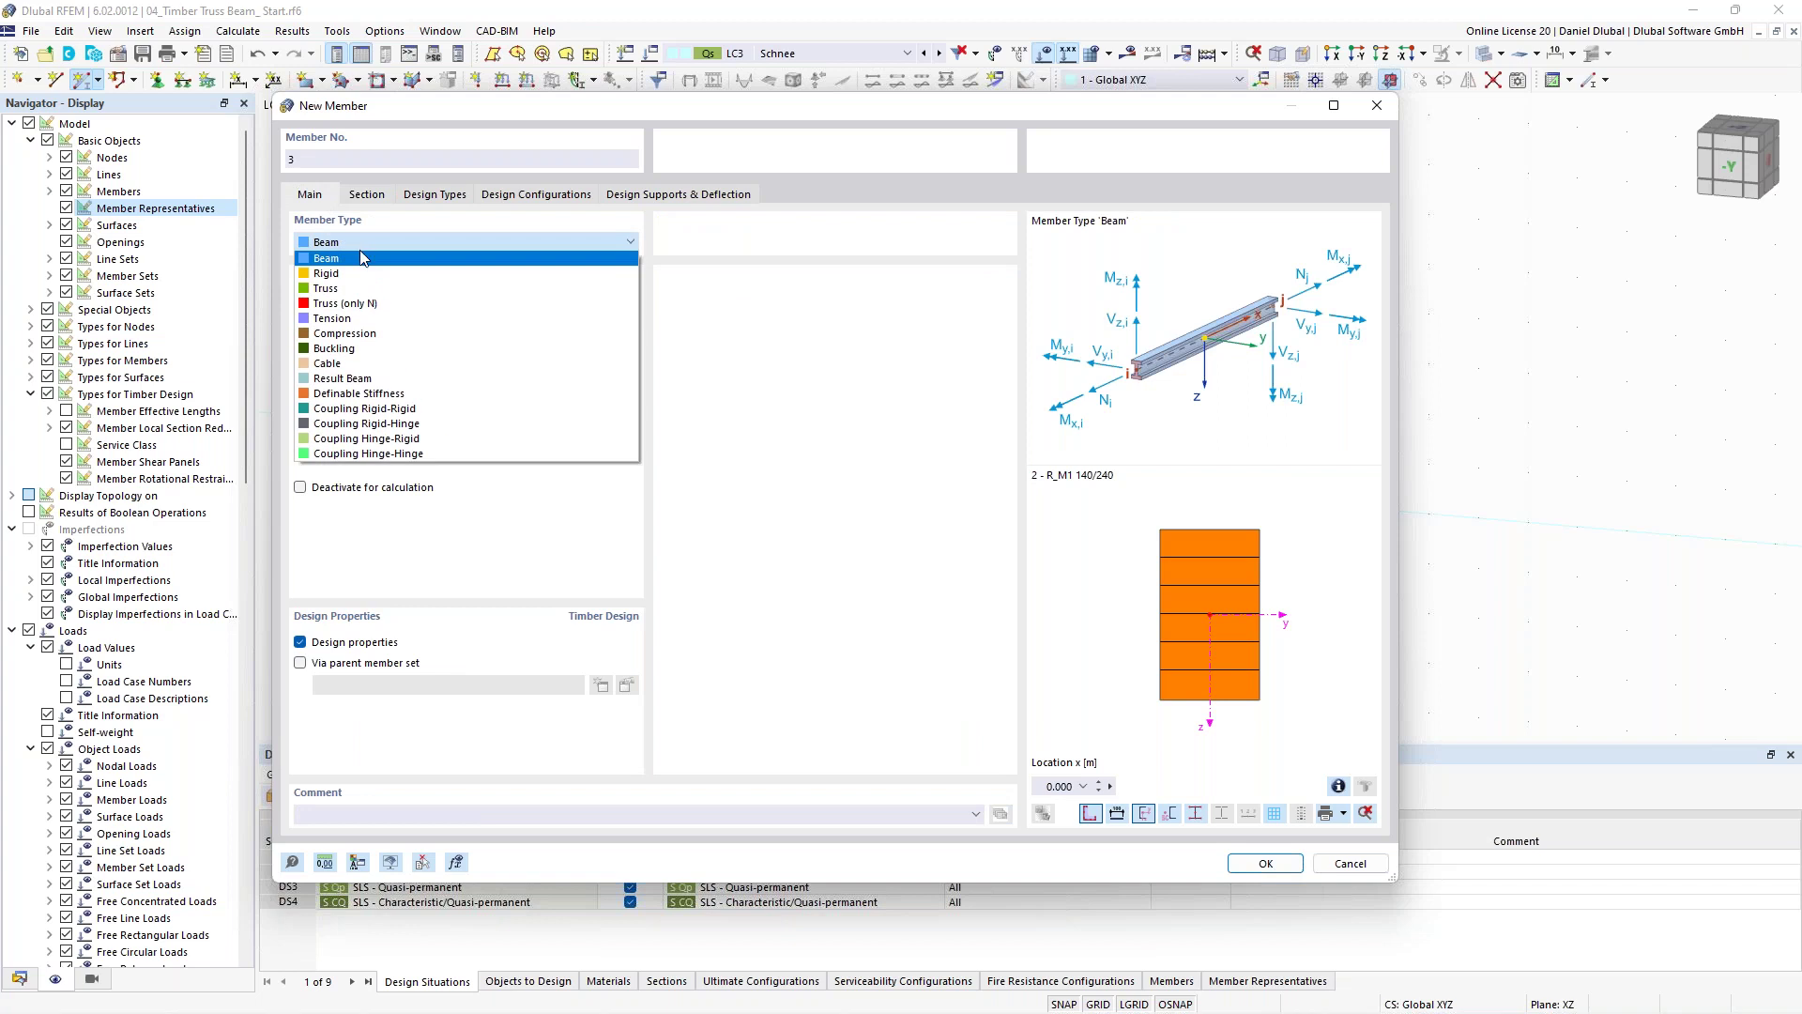
click(357, 298)
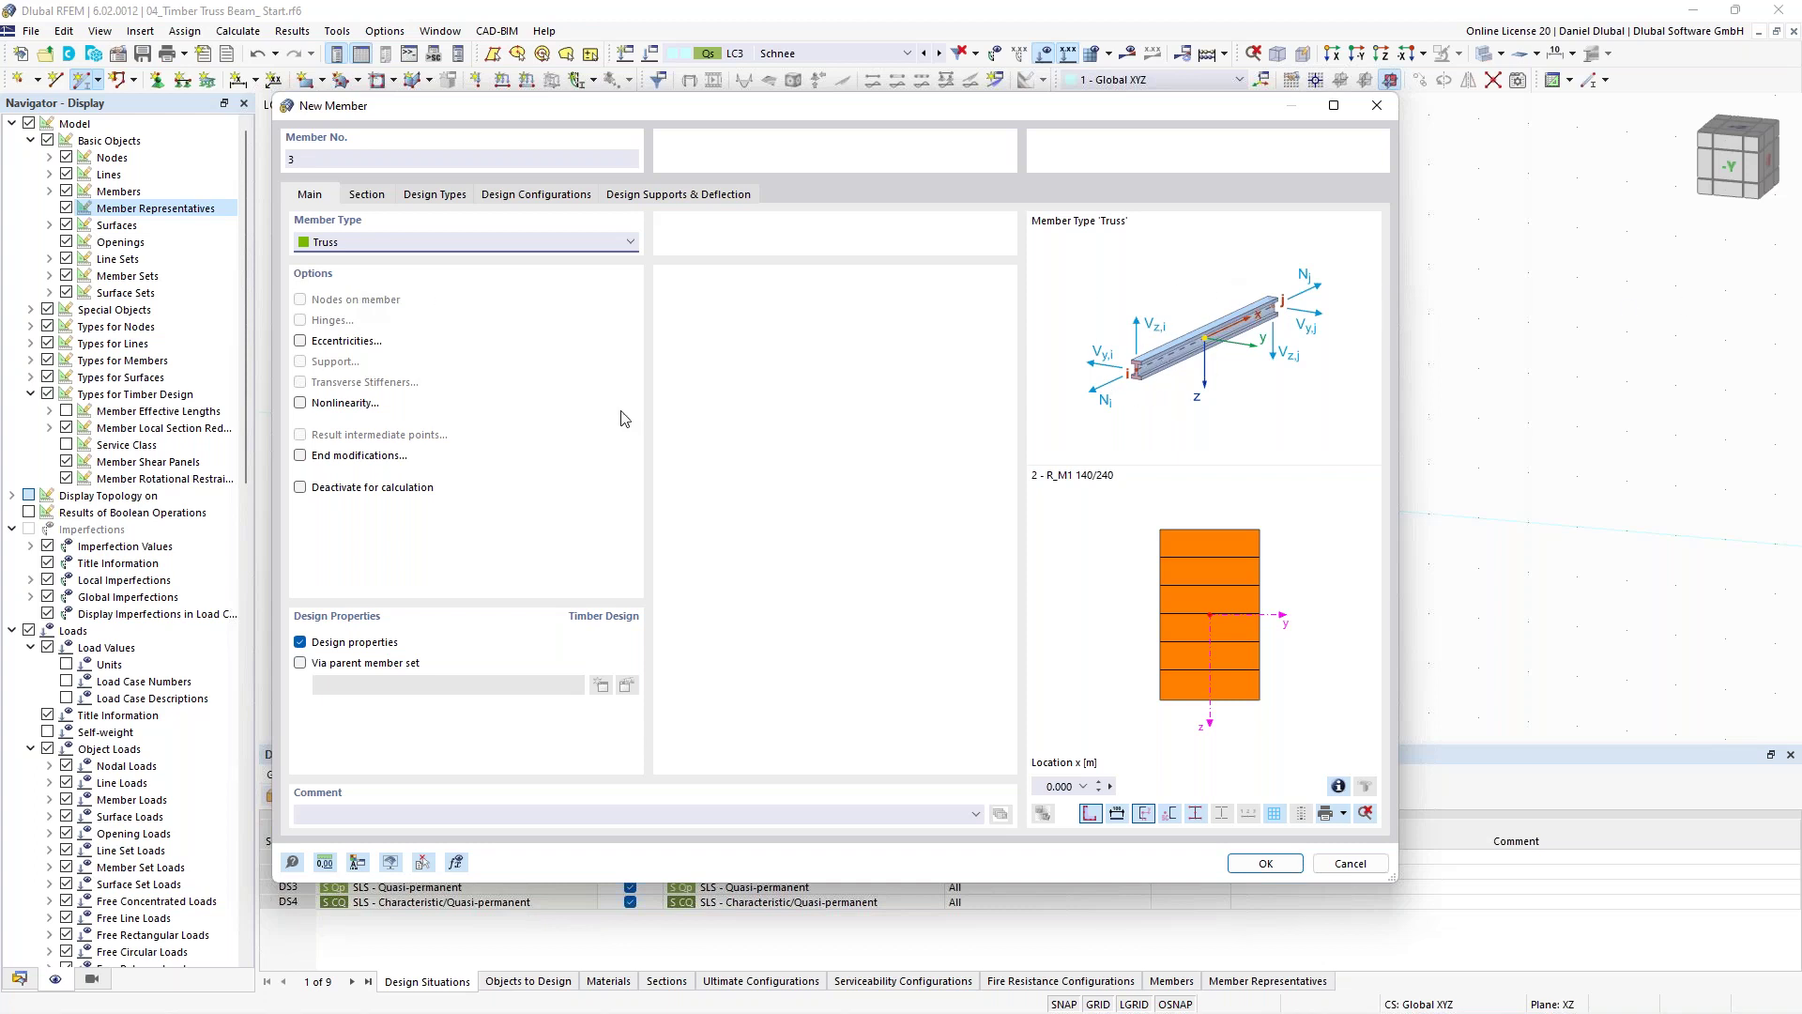
click(1279, 869)
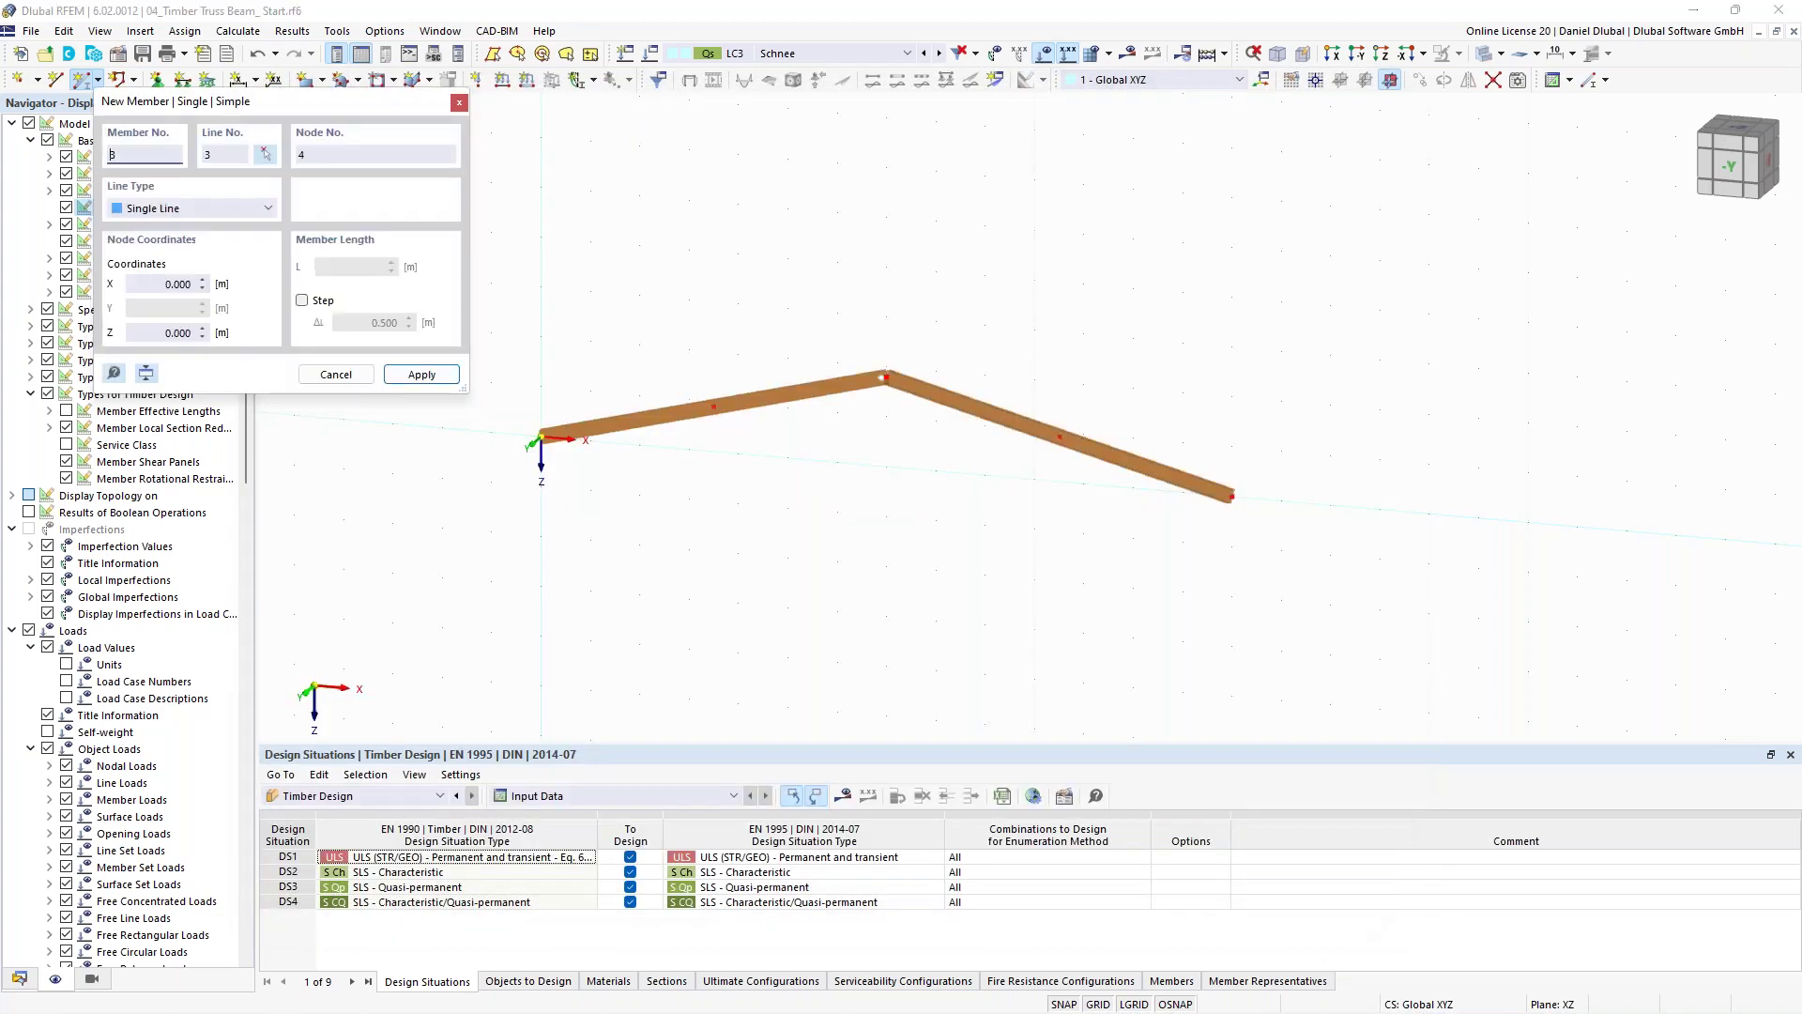
click(542, 439)
click(1231, 495)
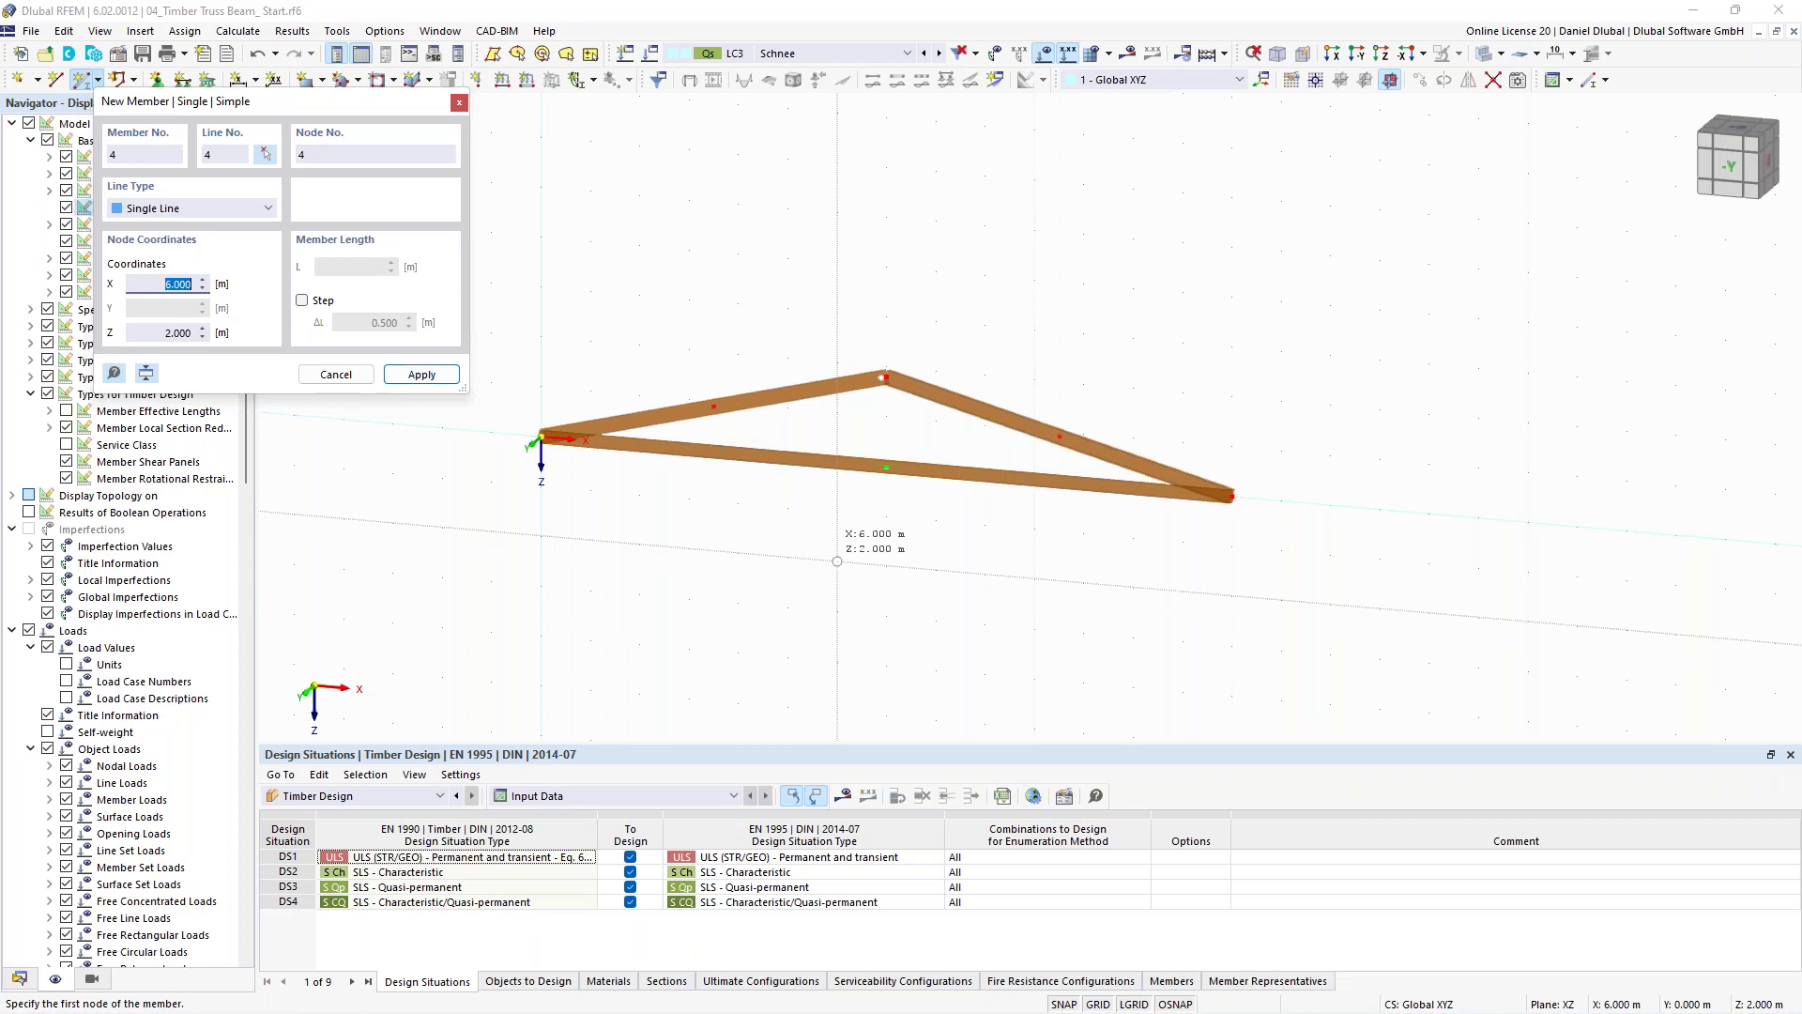
key(Escape)
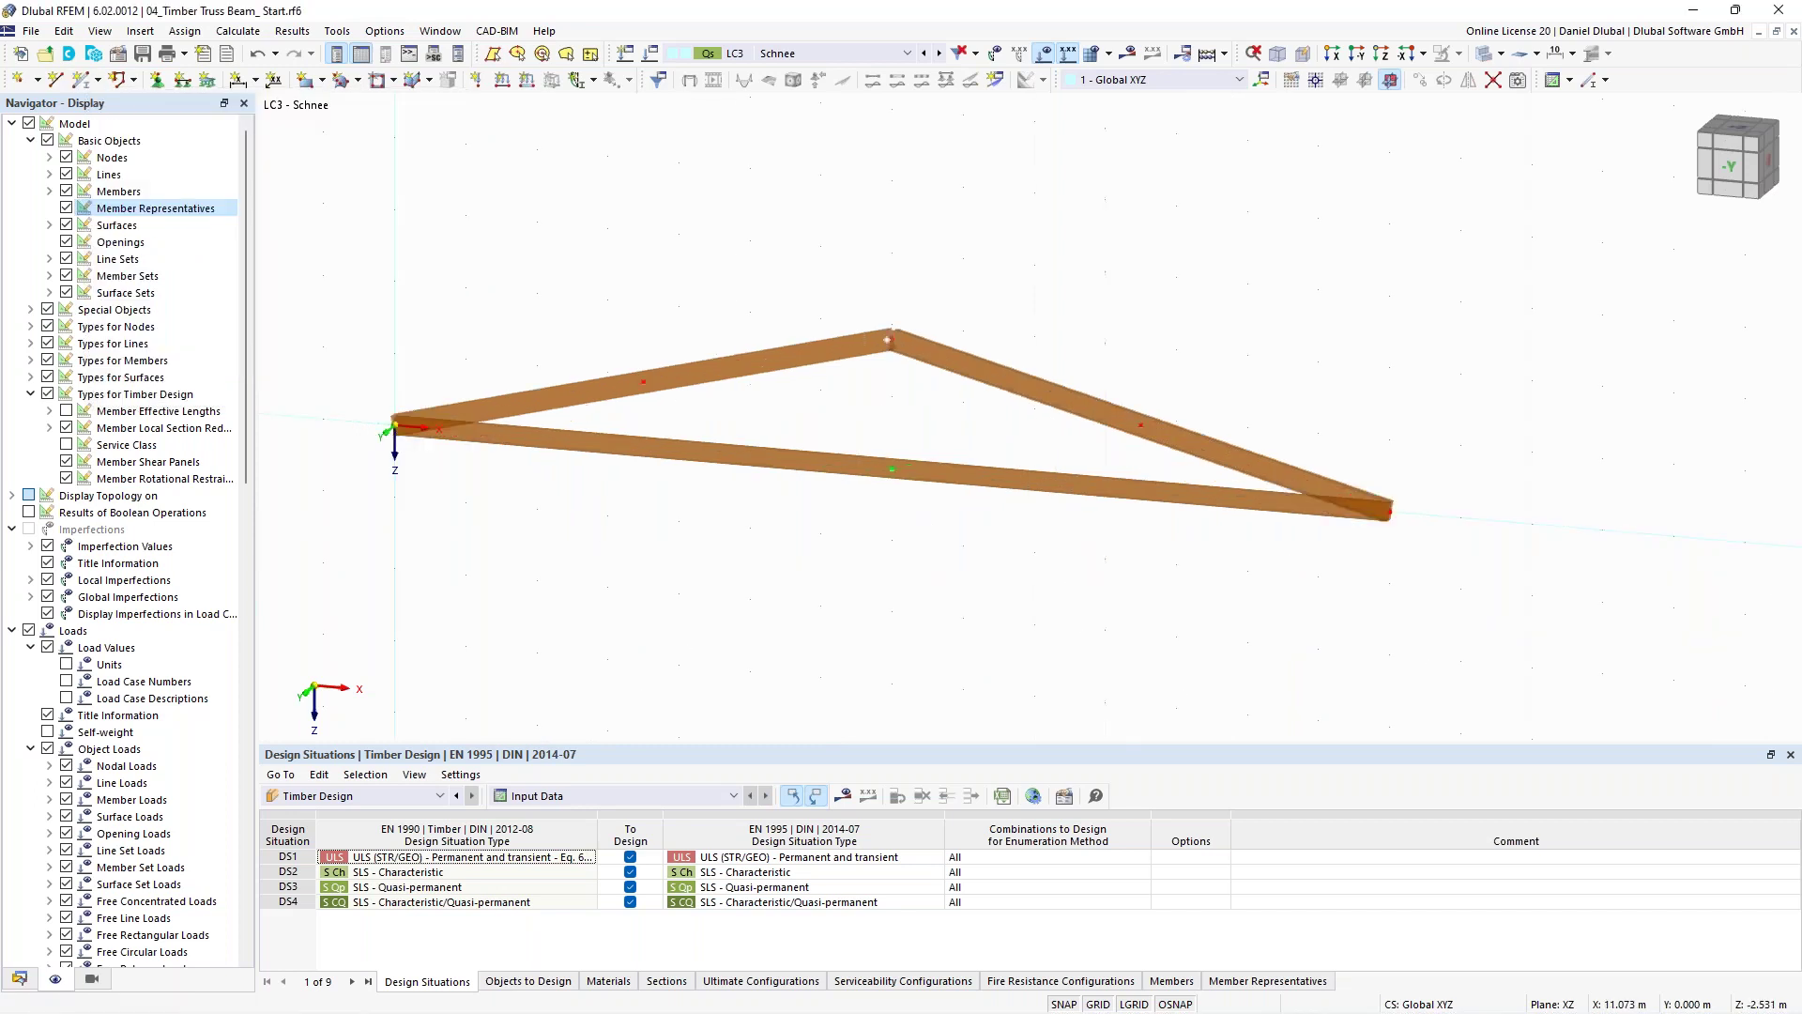
Create two intermediate on-member nodes on each of the three members, rafters and bottom chord, without dividing them.
scroll(1183, 312, down, 1)
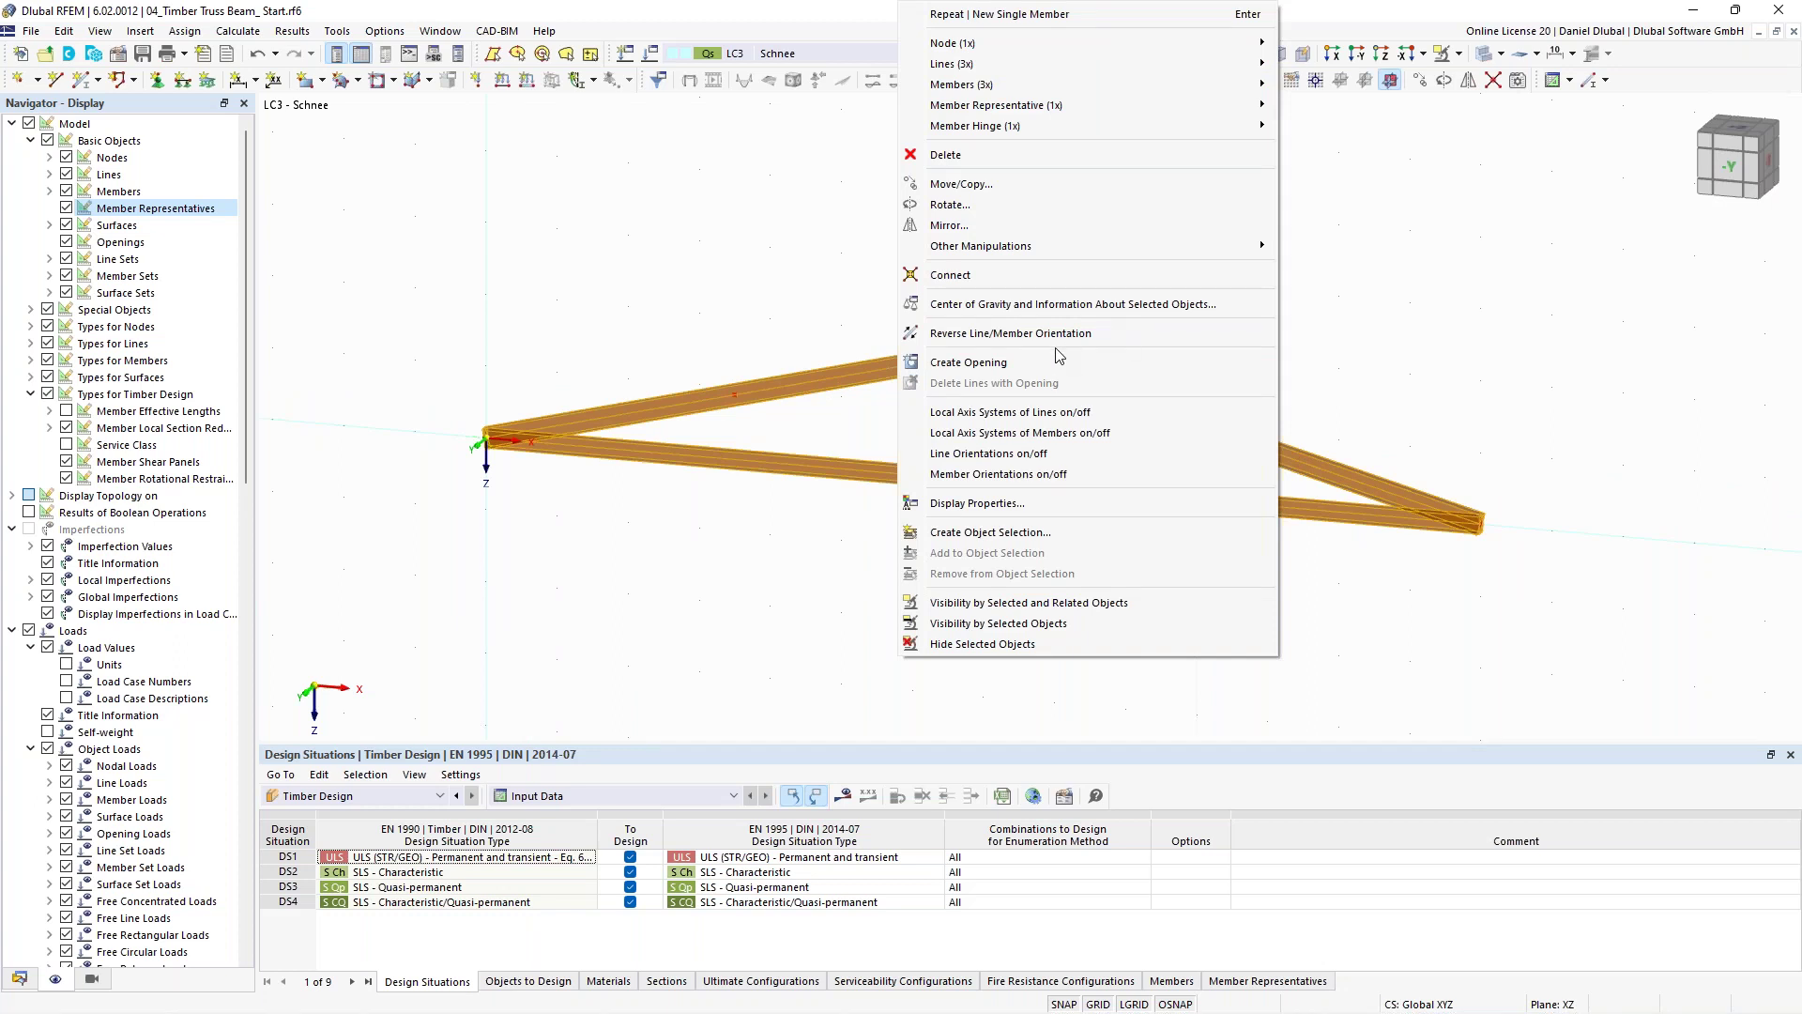
mouse_move(1170, 245)
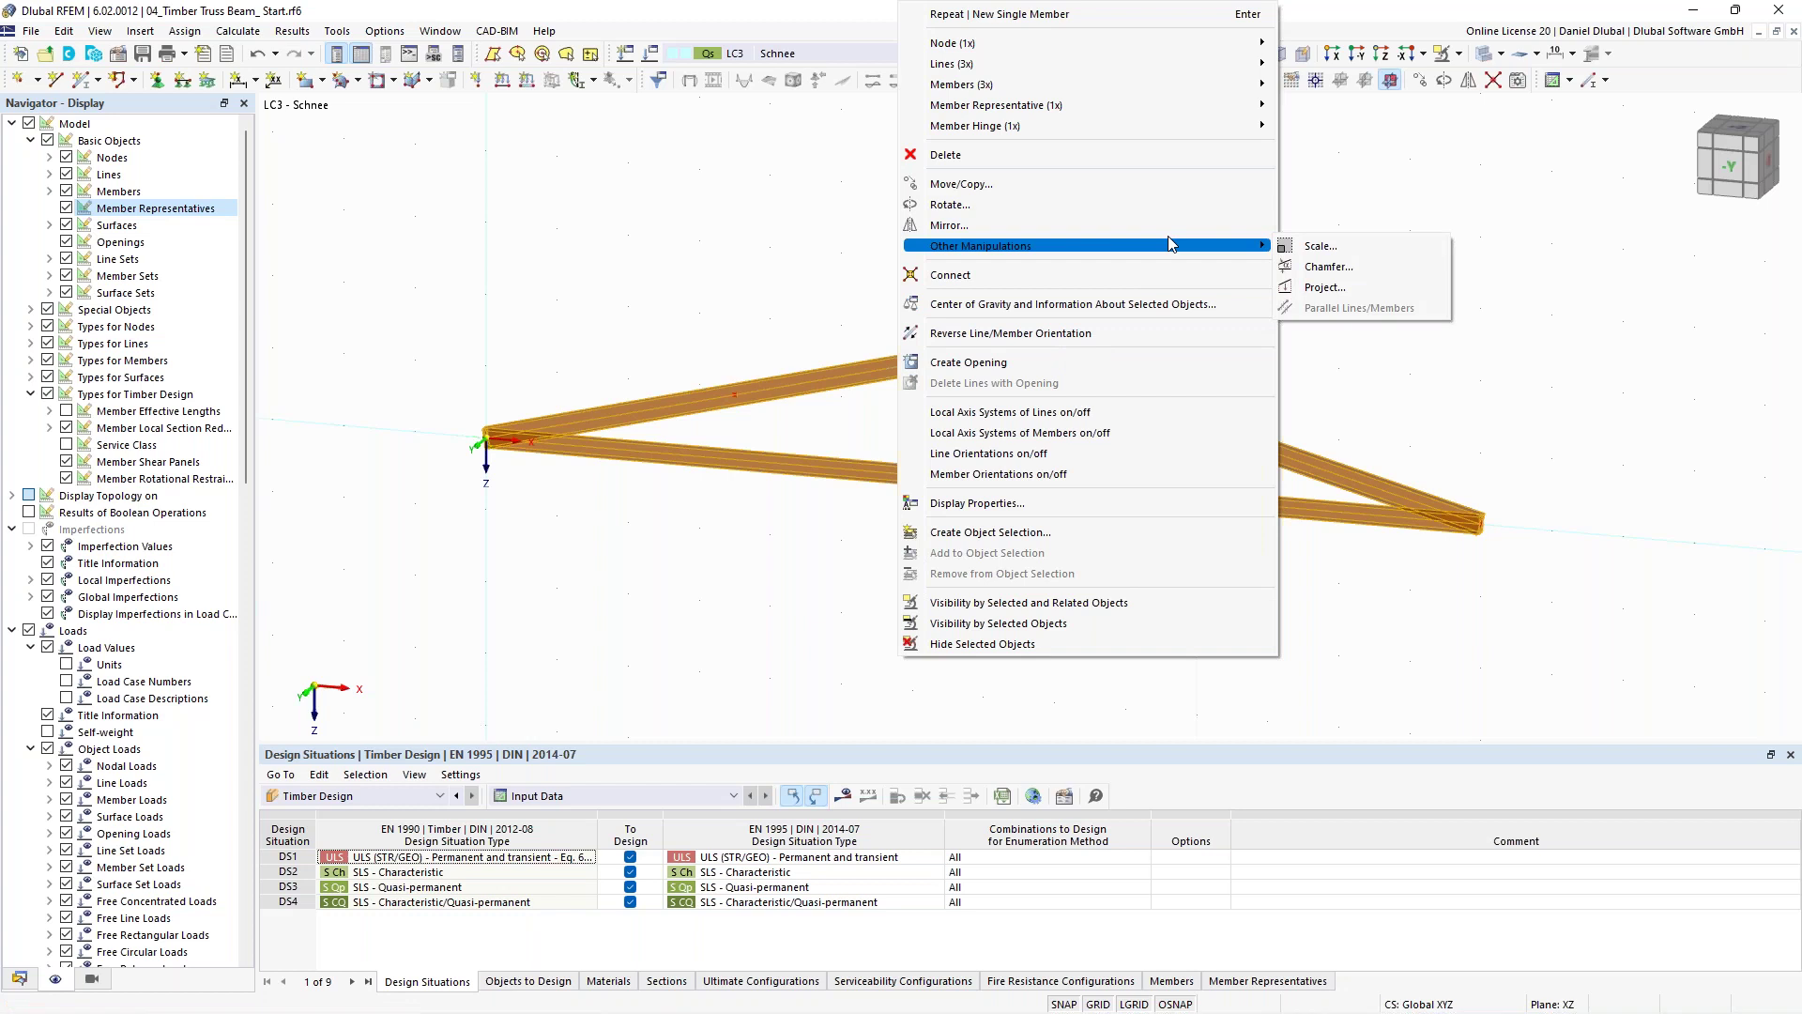
mouse_move(1206, 84)
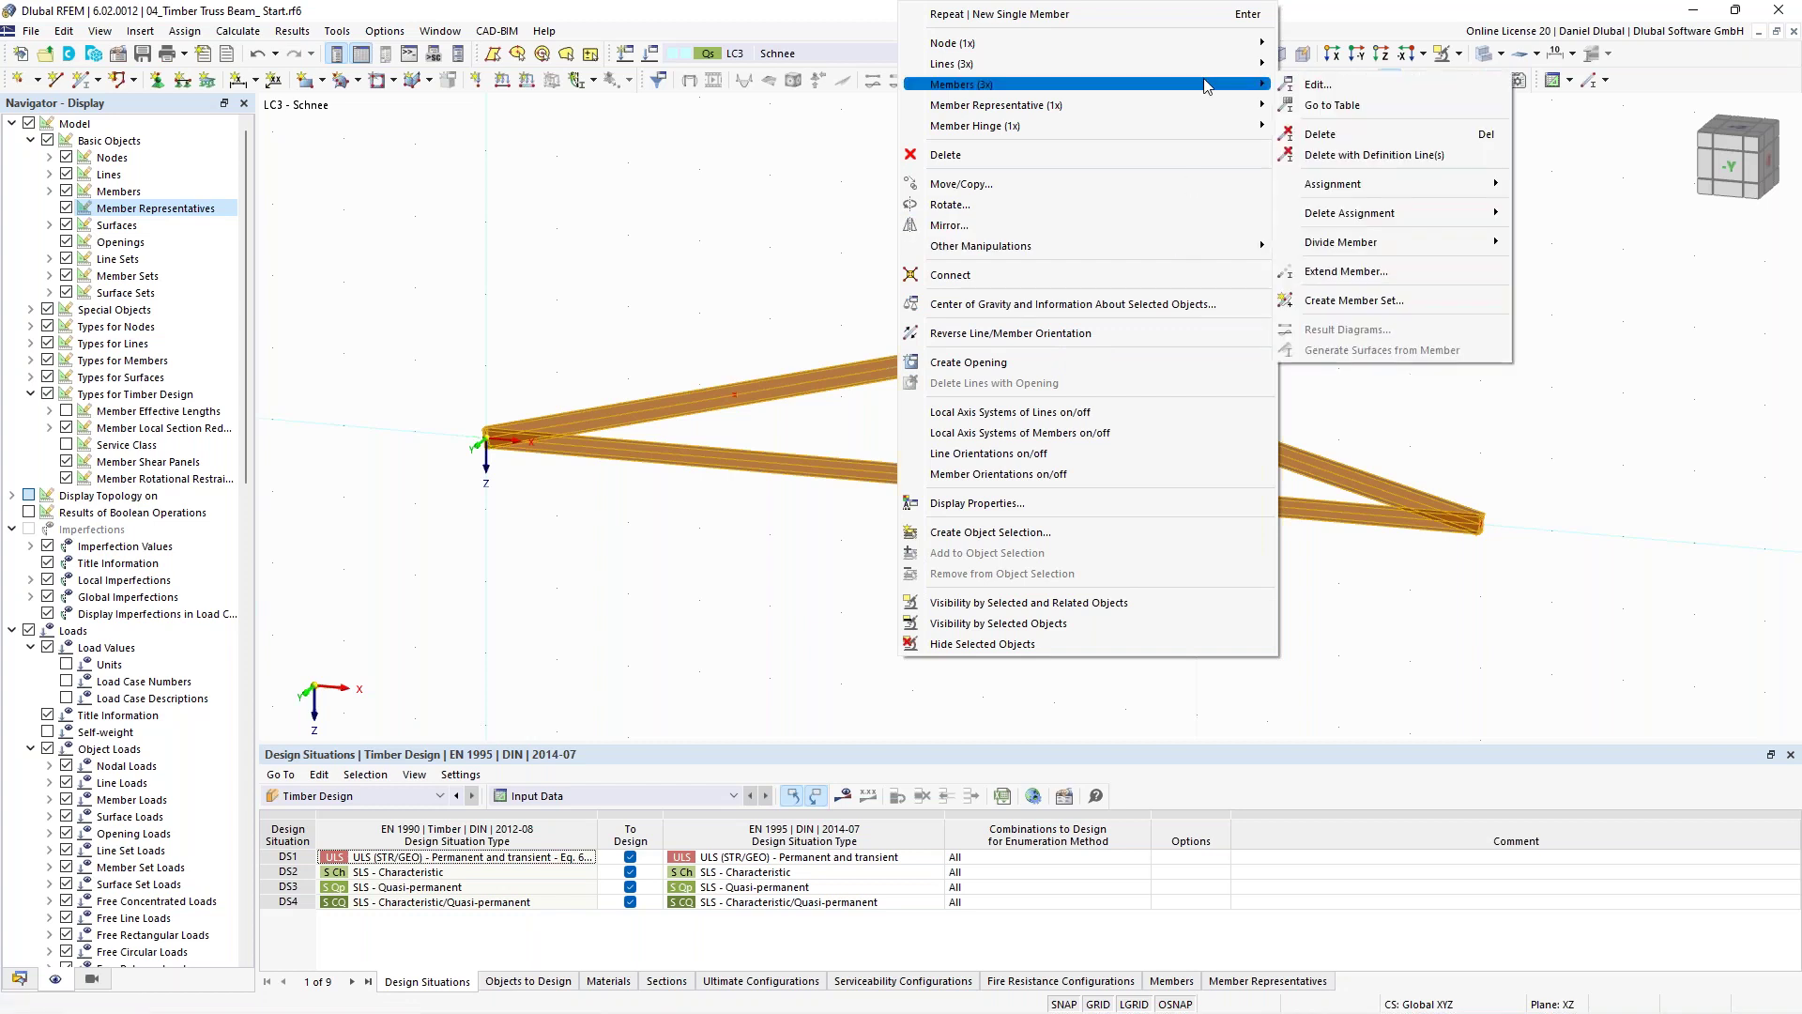
mouse_move(1435, 236)
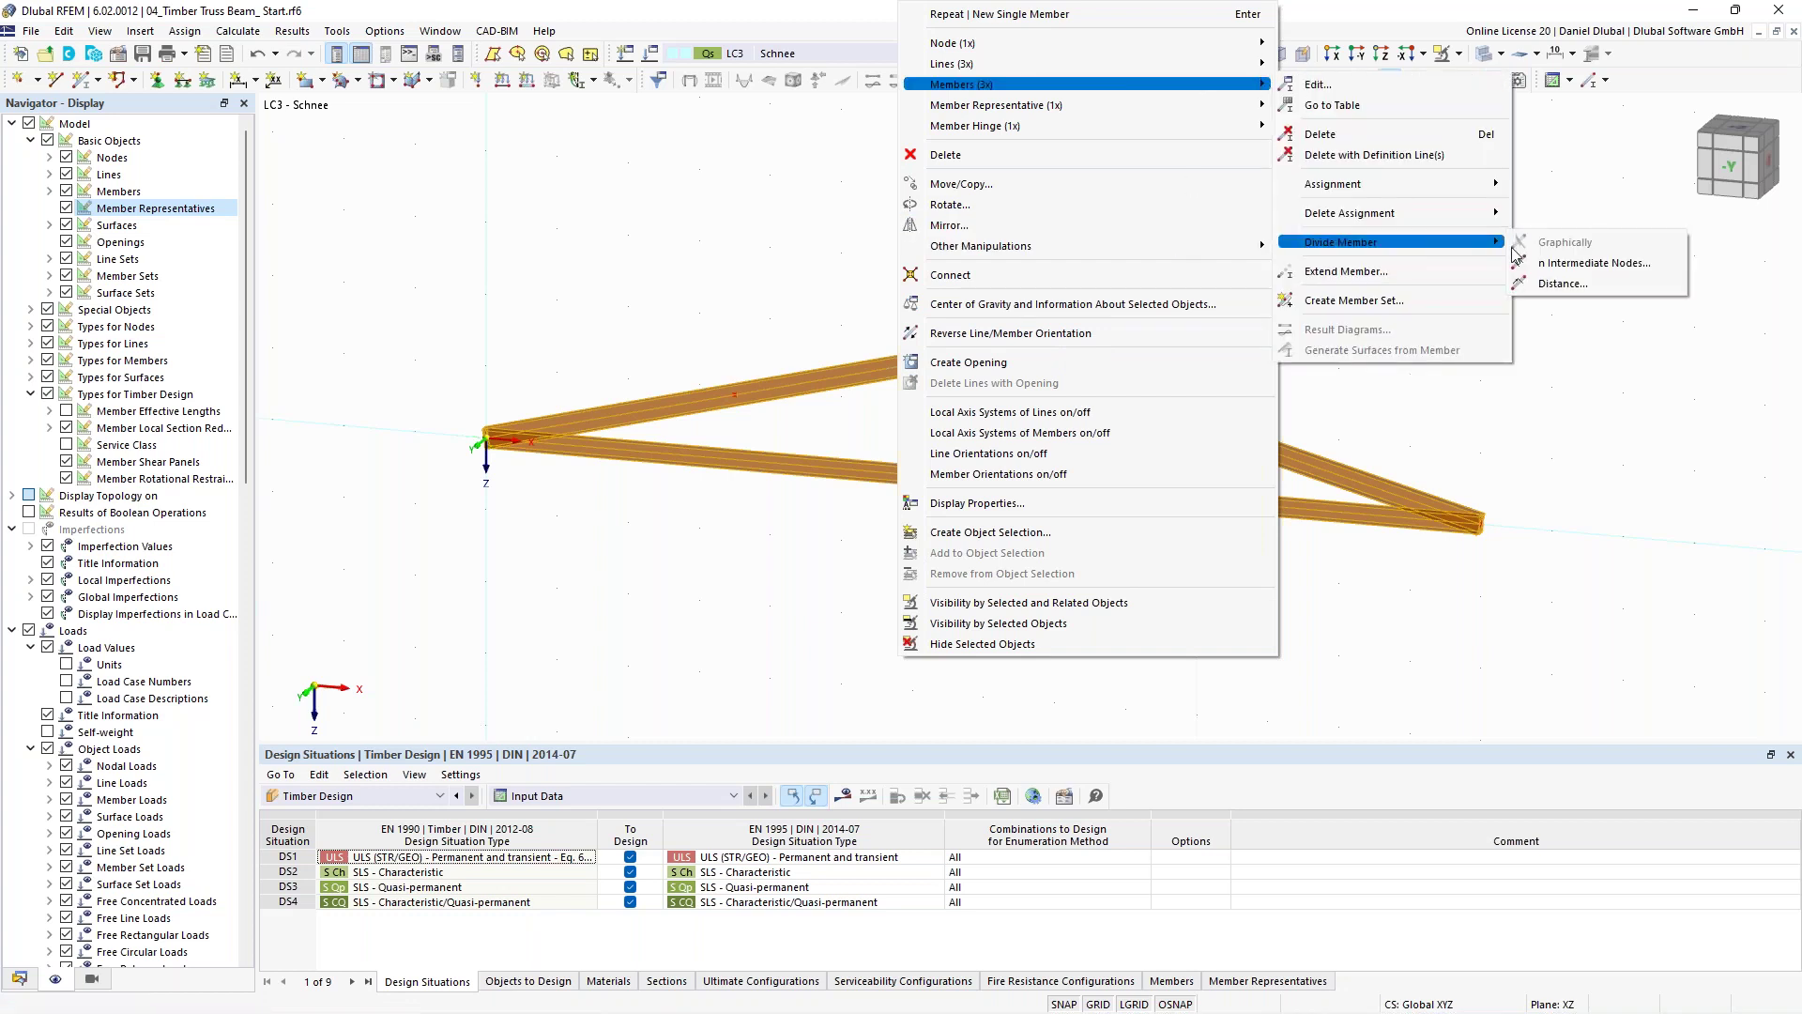
click(1587, 263)
text(2)
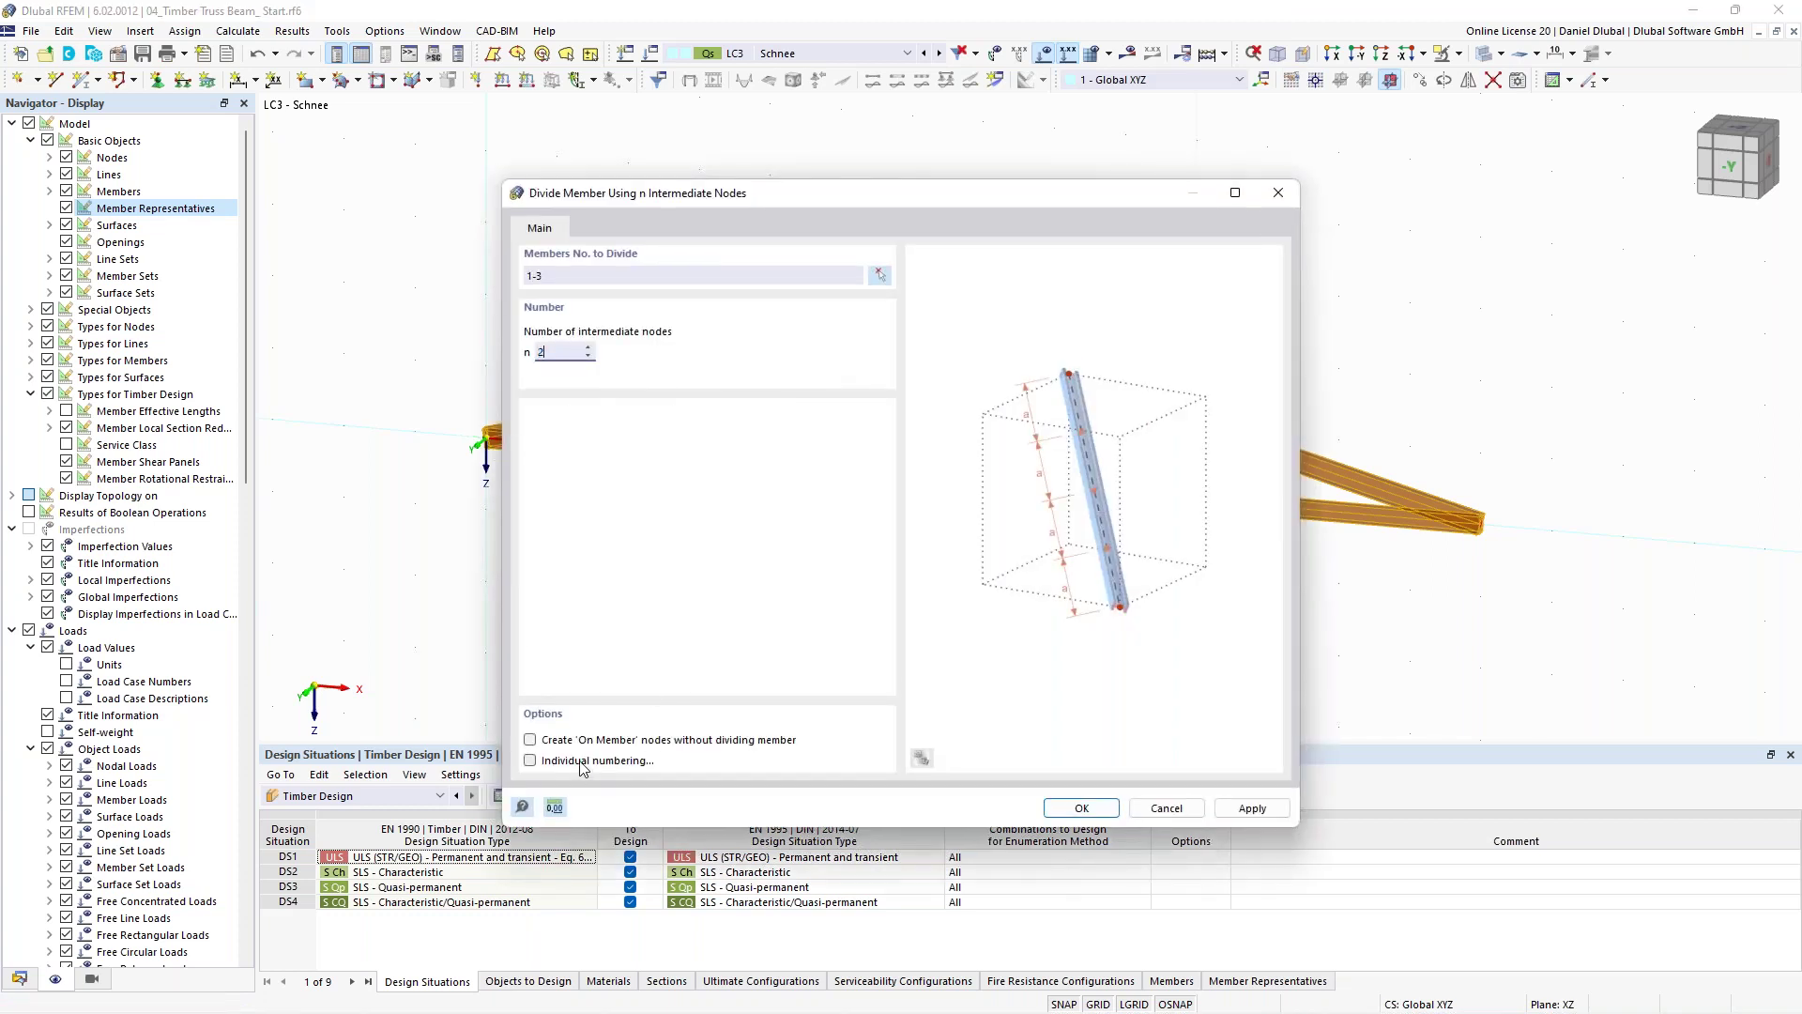
click(554, 742)
click(1080, 809)
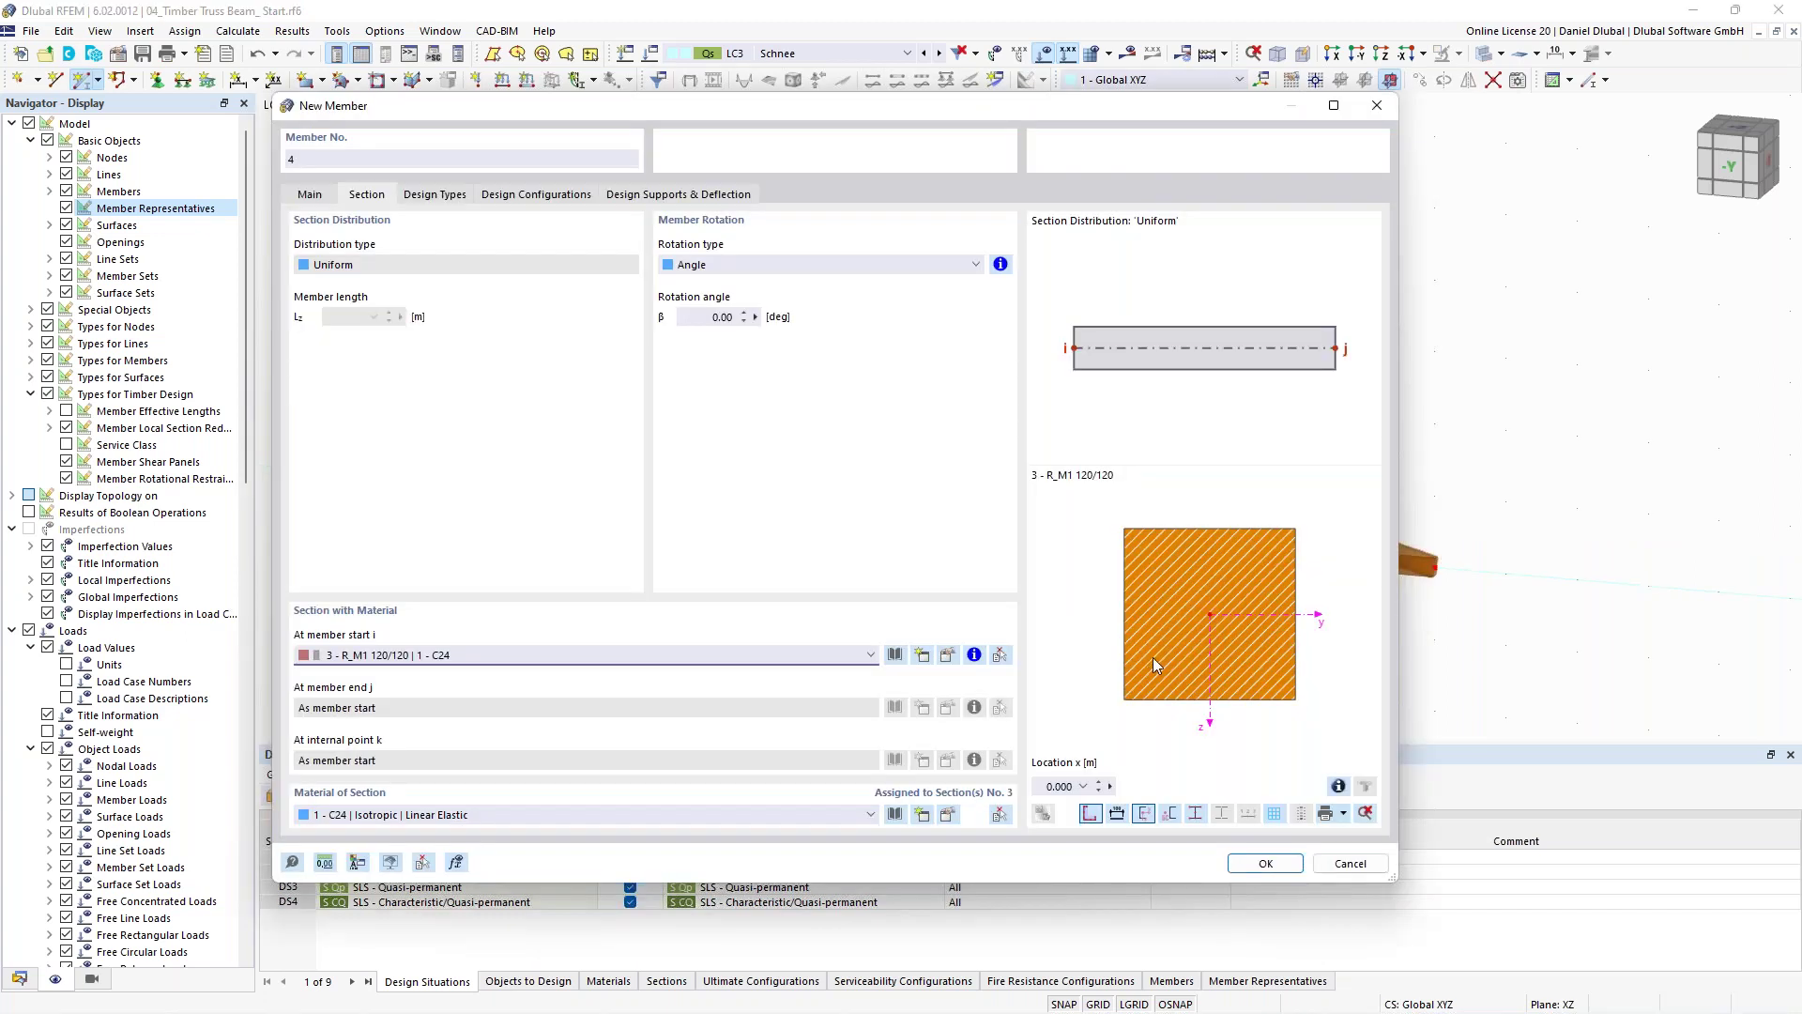
Add the truss's diagonals and vertical posts between the chords with section 3 - R_M1 120/120 in C24.
click(1265, 862)
click(606, 452)
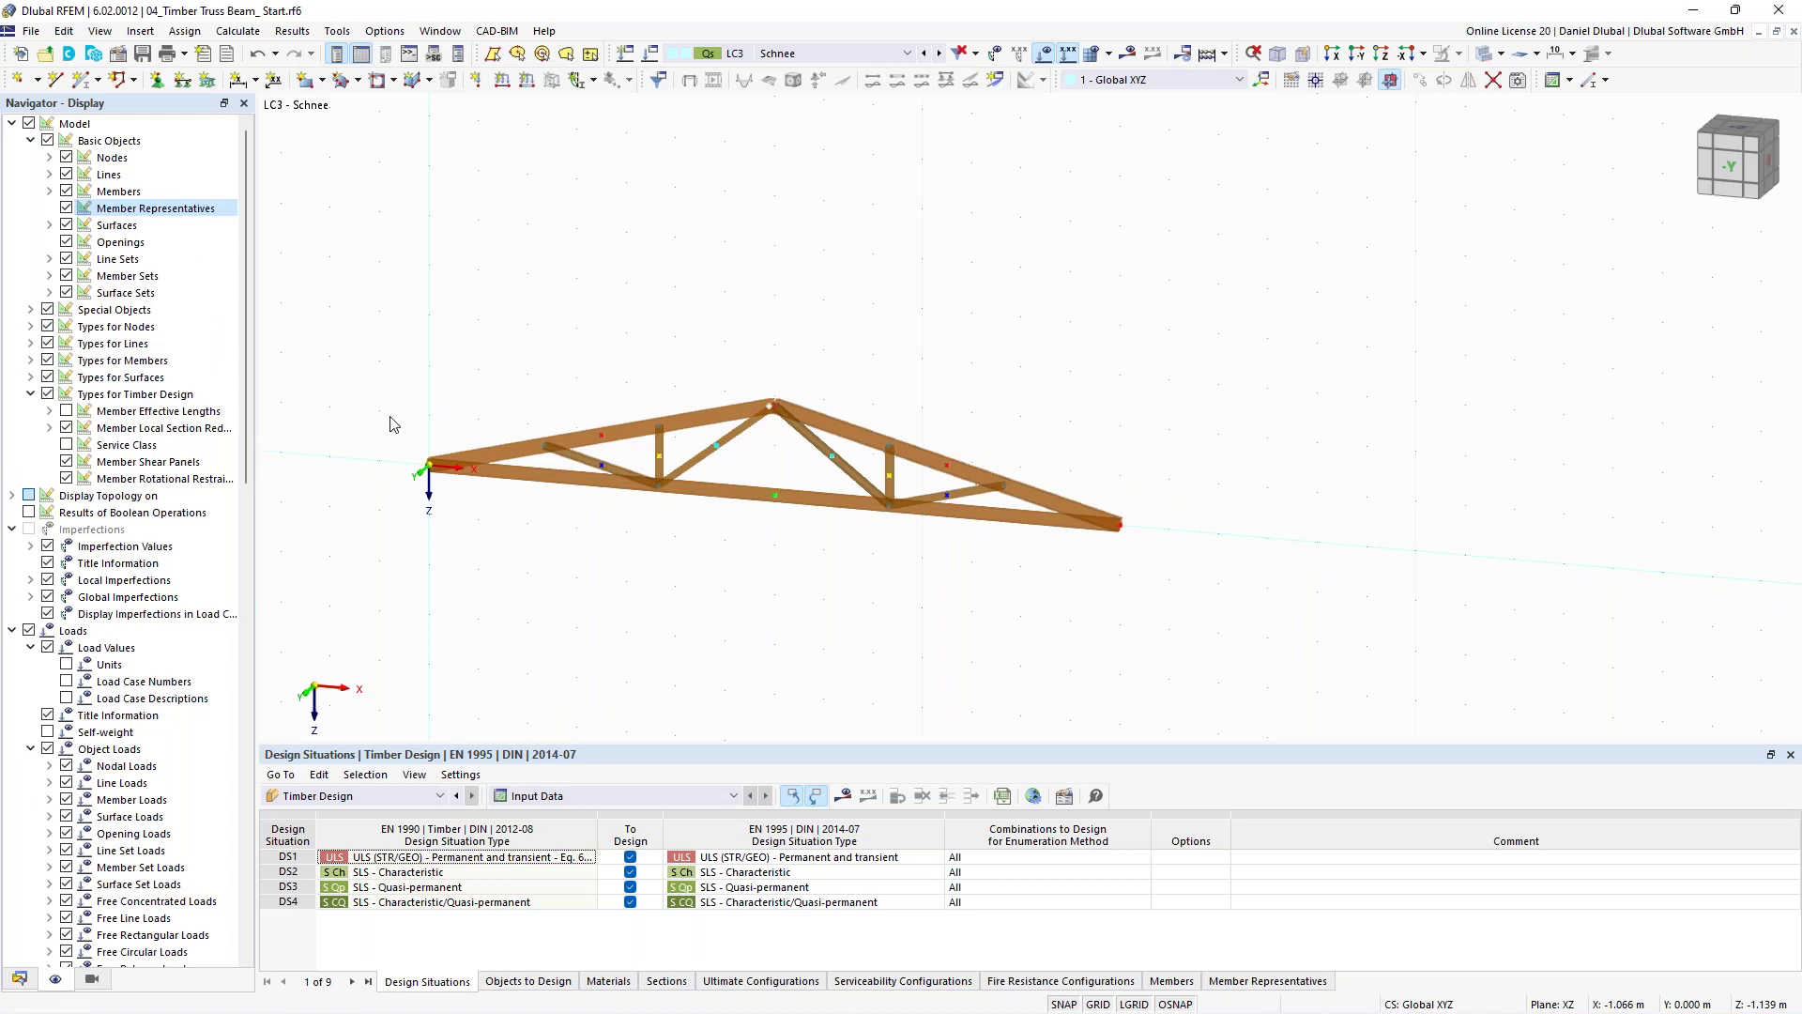
Assign nodal supports from the existing definitions to the two rafter feet of the truss.
click(765, 451)
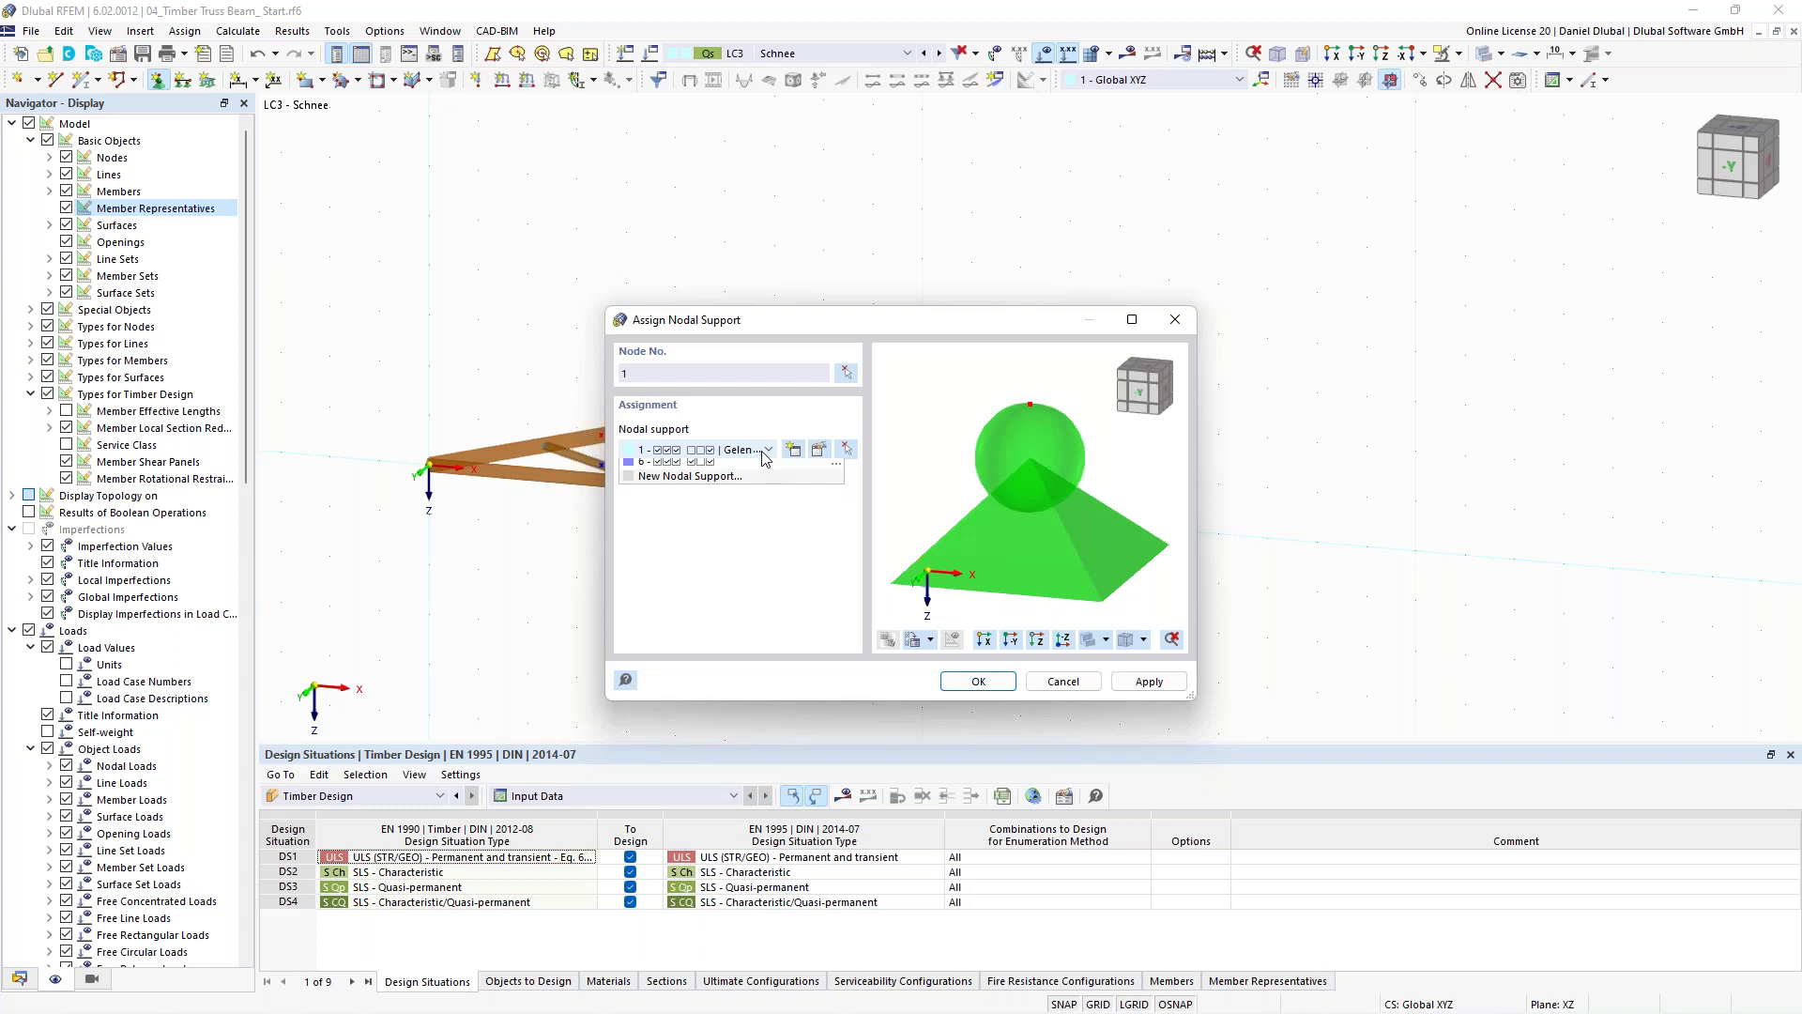
click(763, 454)
key(Return)
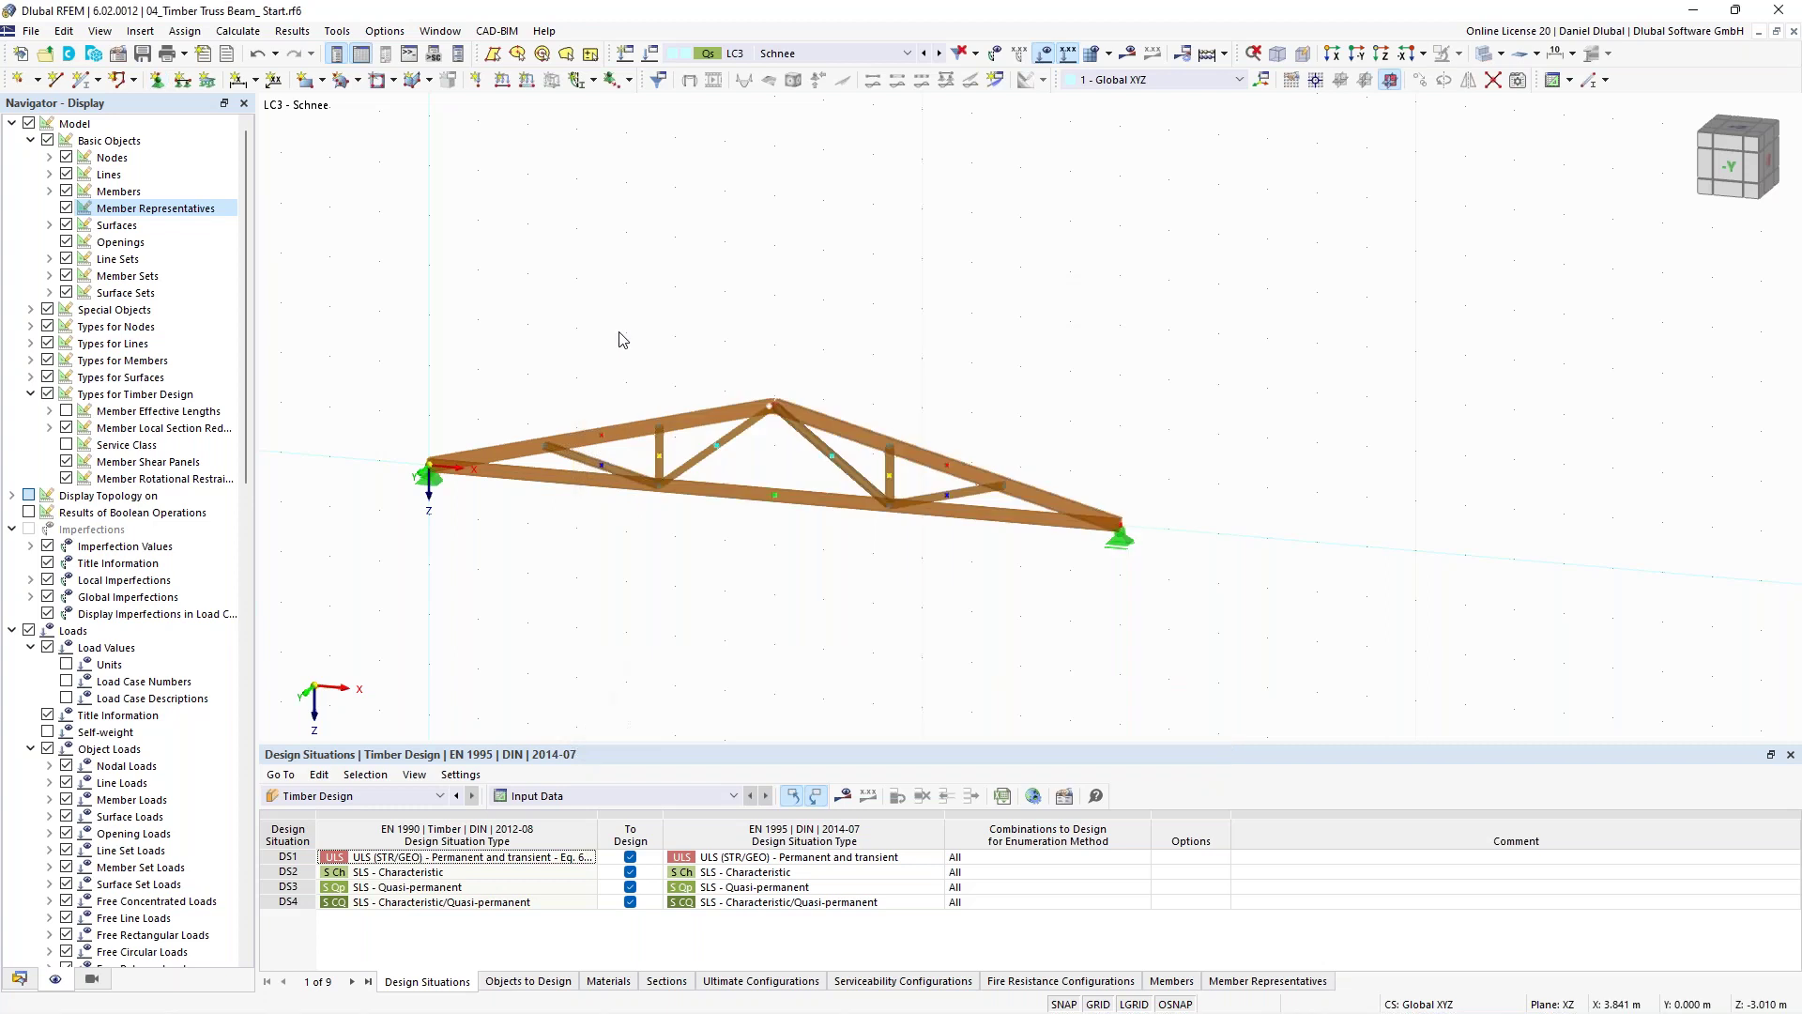
Switch to load case LC1 - Eigengewicht and review the self-weight settings of LC1 and LC2 - Ausbau.
click(751, 54)
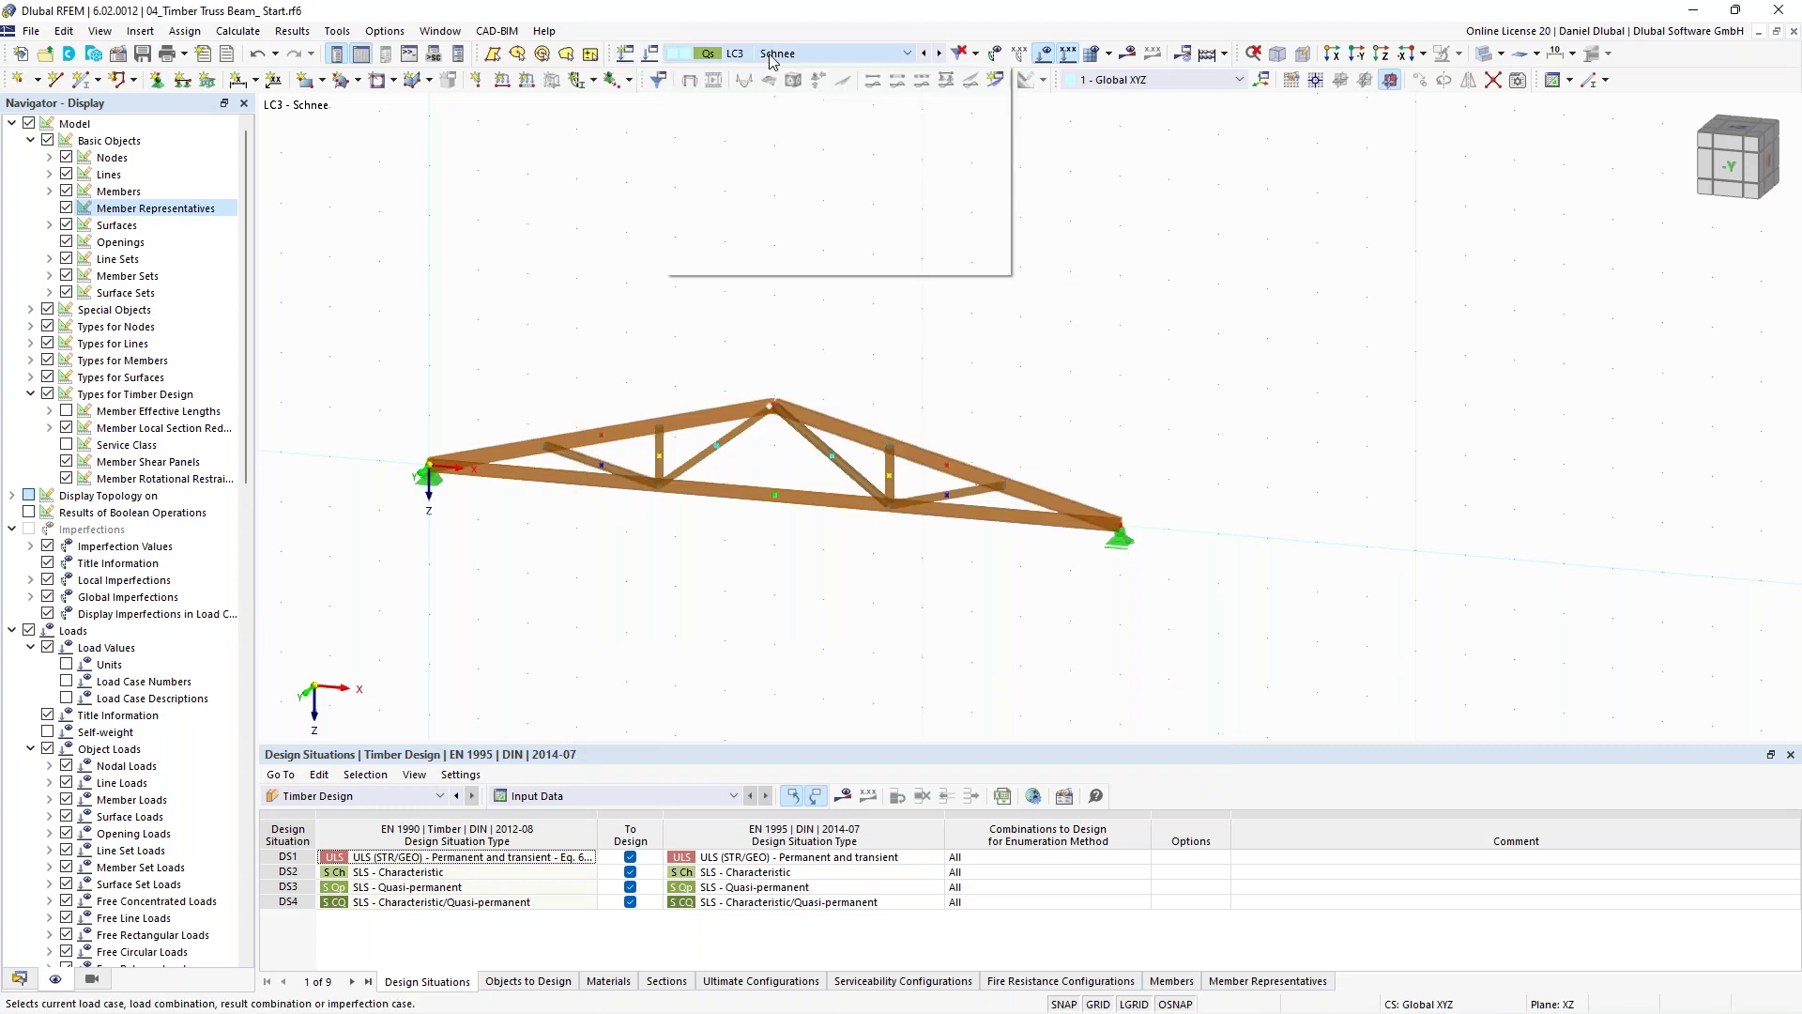
click(754, 73)
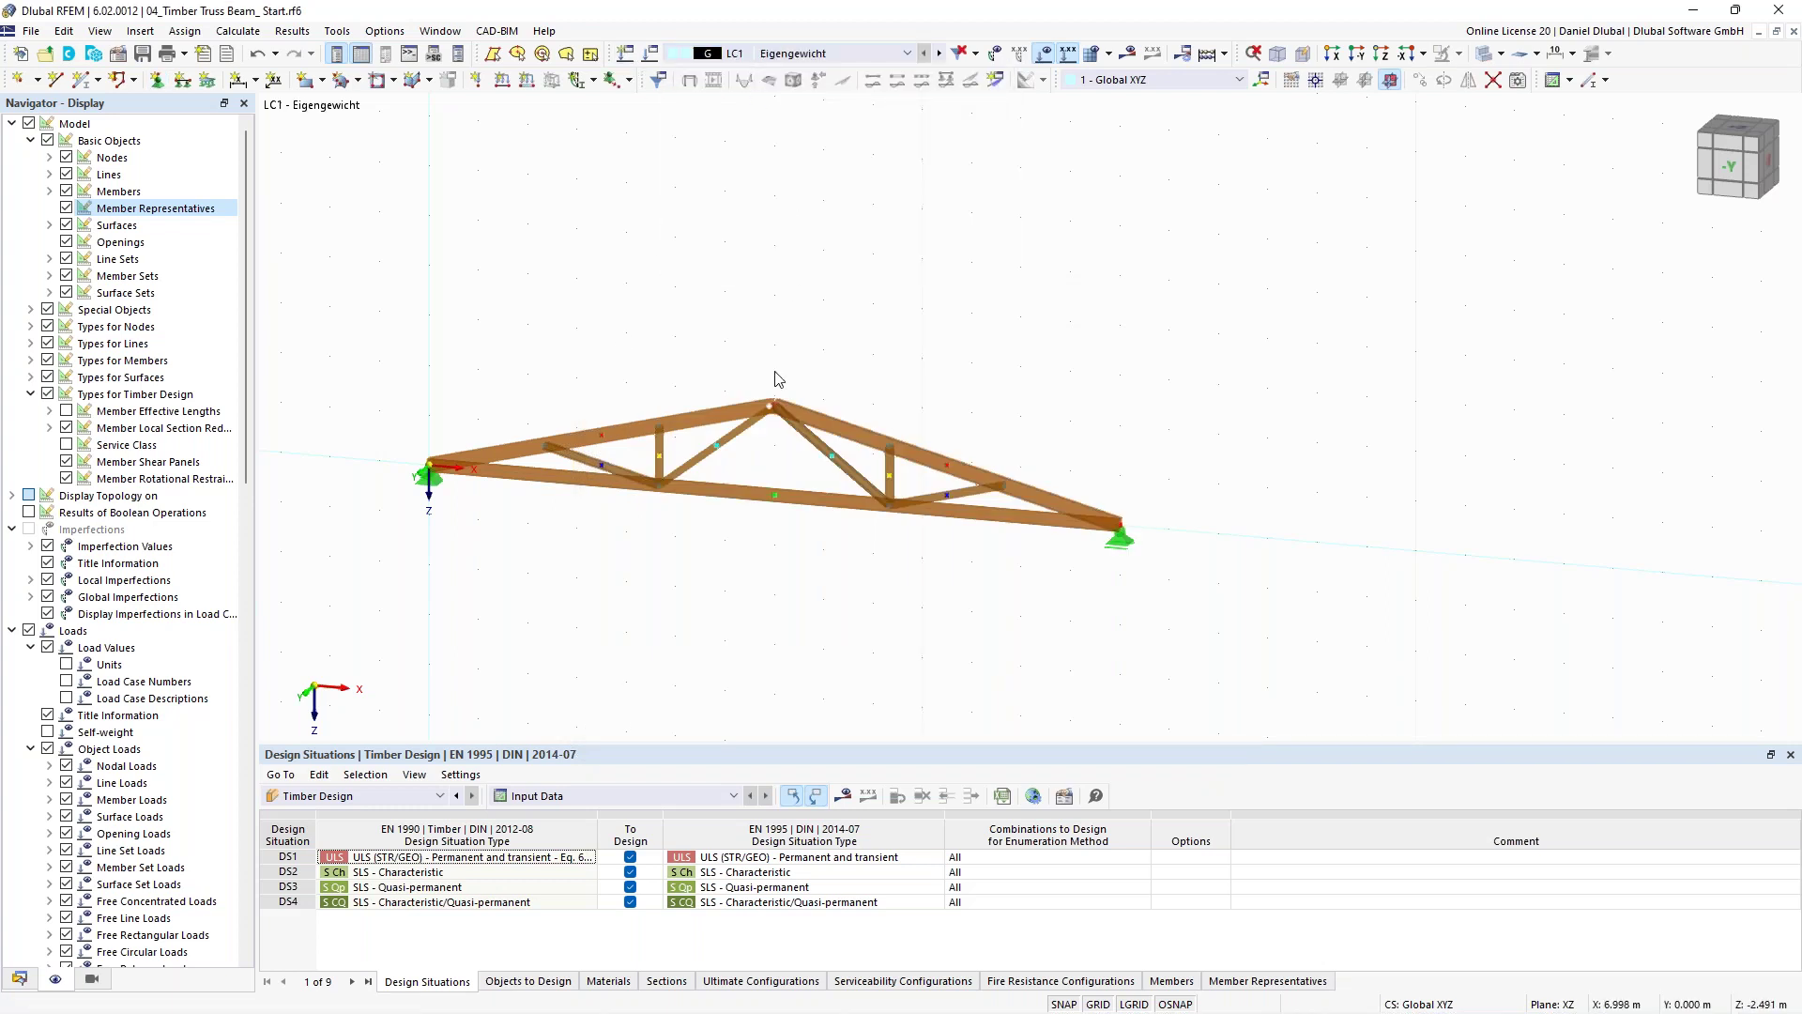
middle_drag(740, 360, 906, 341)
scroll(790, 357, up, 1)
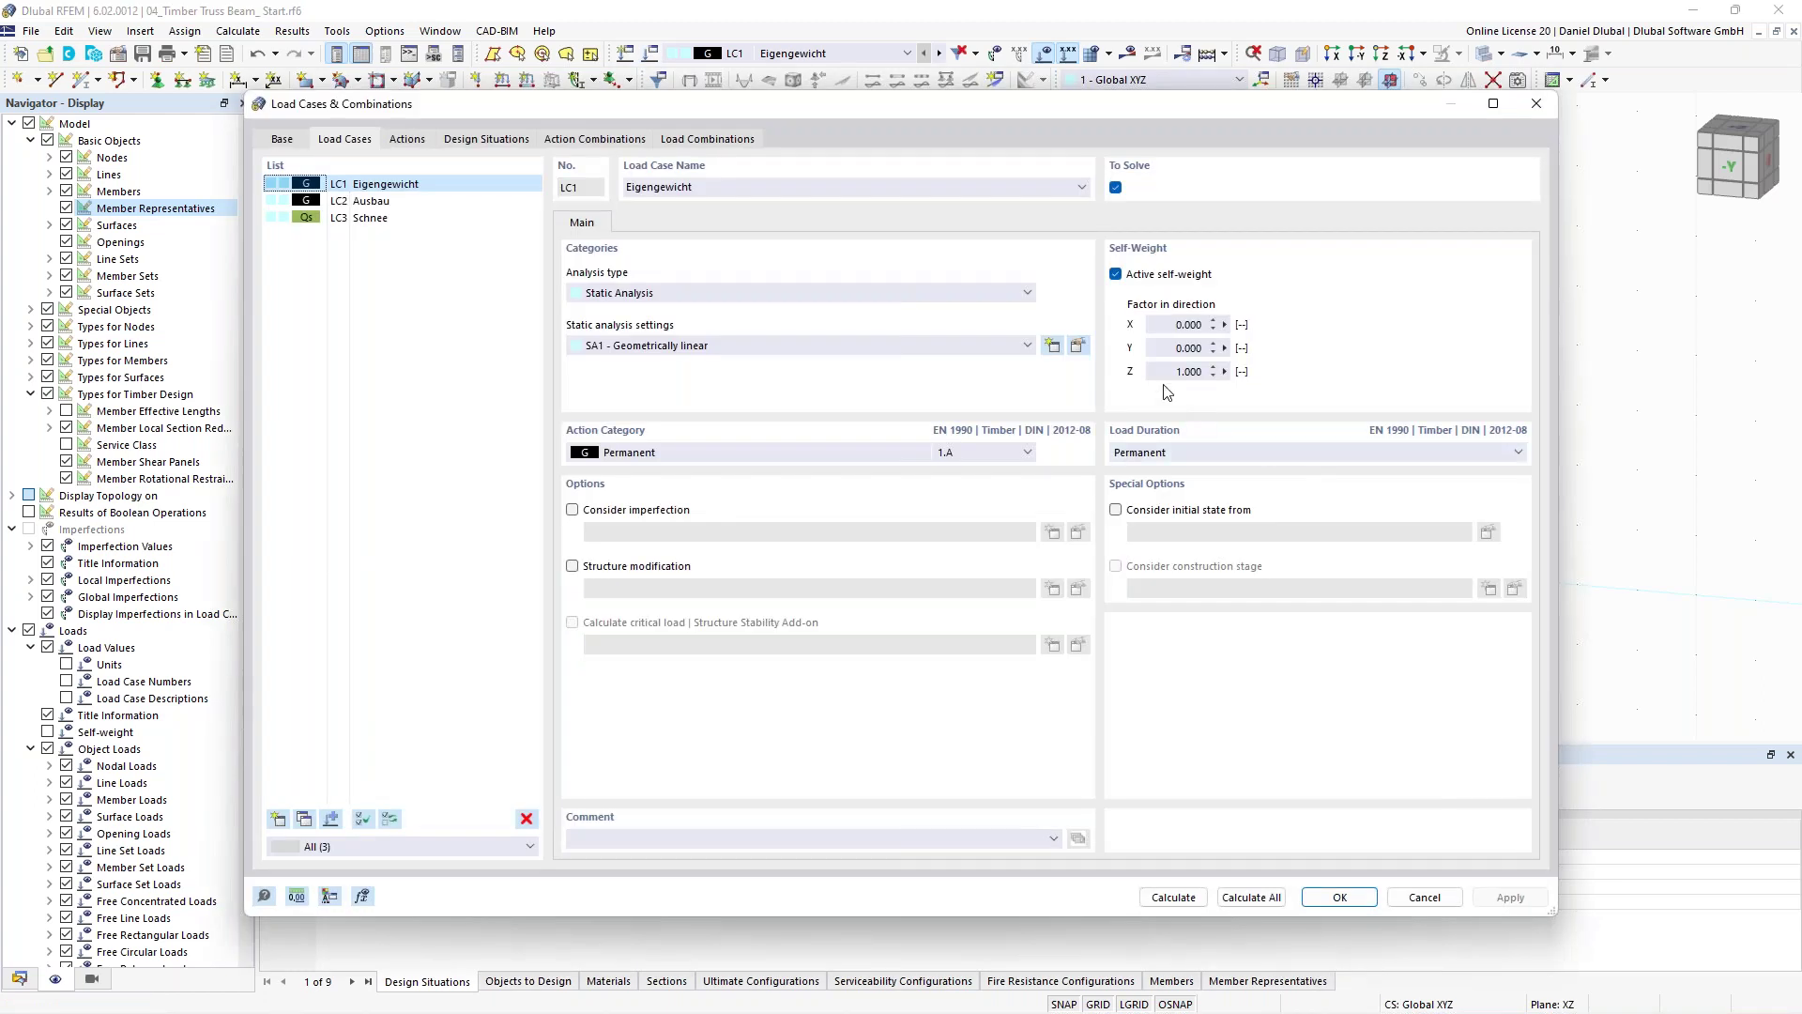
click(340, 201)
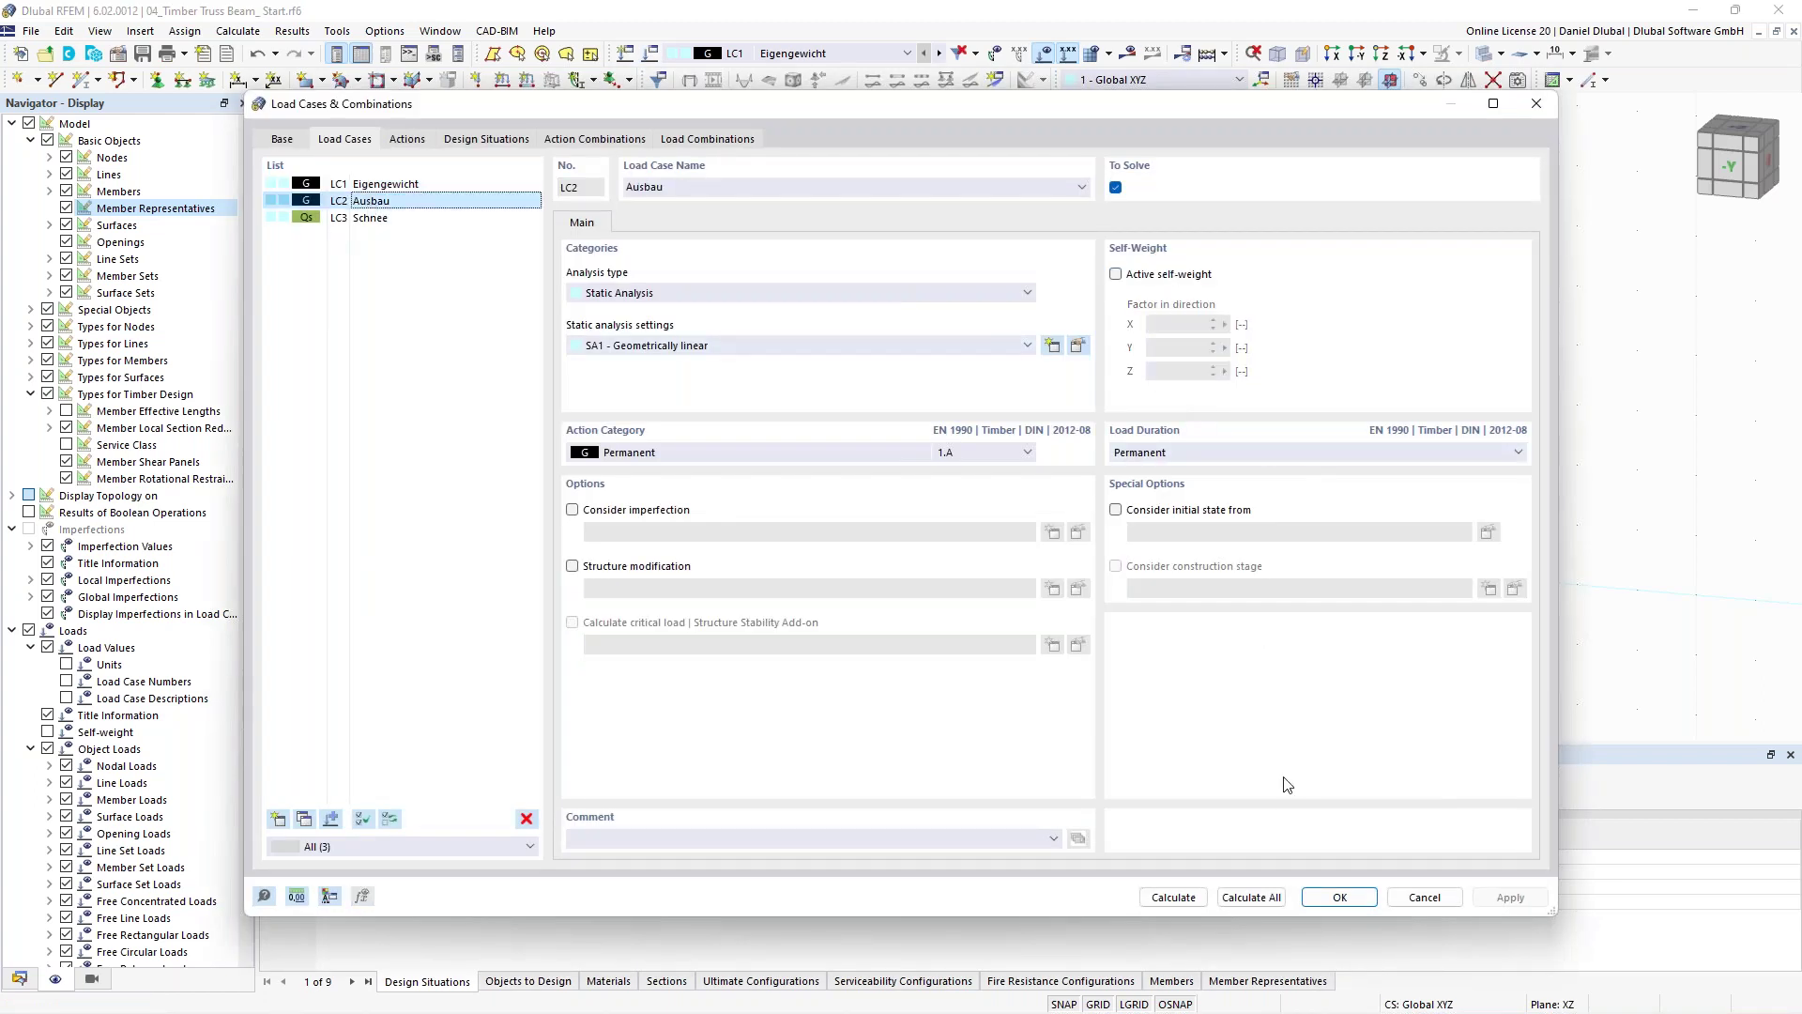
click(1328, 899)
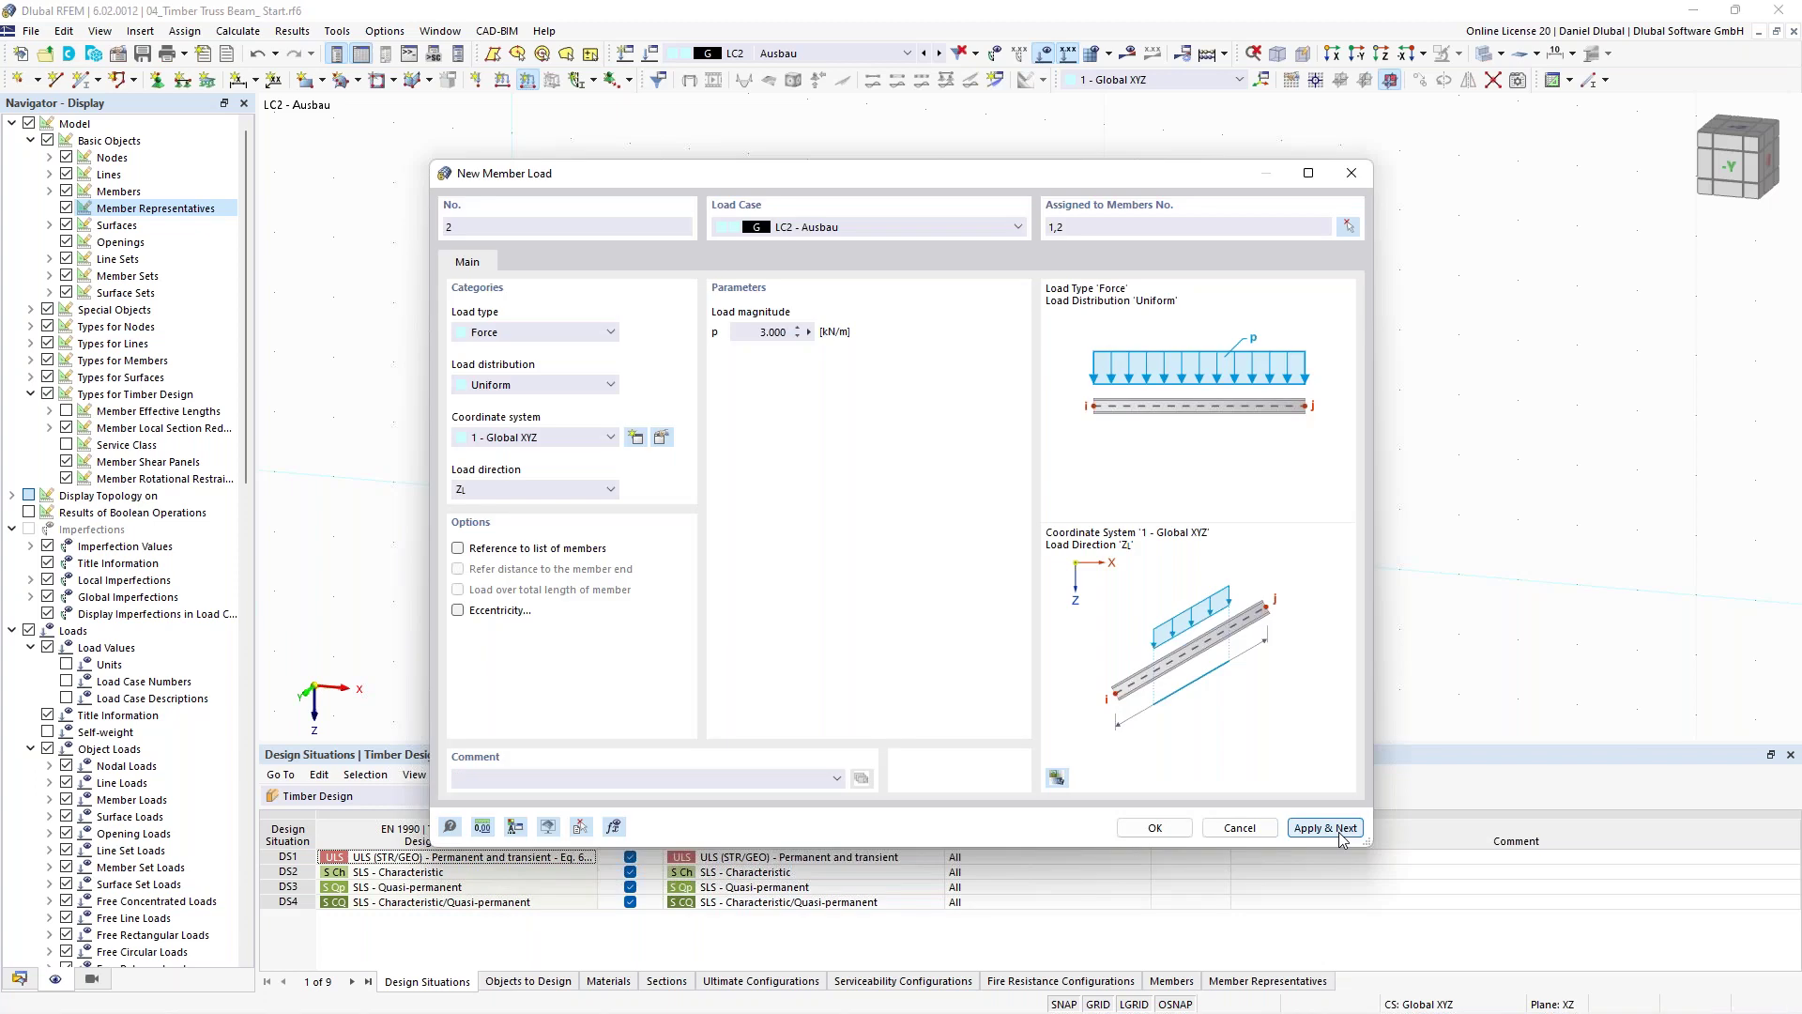
Load both rafters with uniform forces in projected global Z: 3 kN/m in LC2 - Ausbau and 3.5 kN/m in LC3 - Schnee.
click(1341, 834)
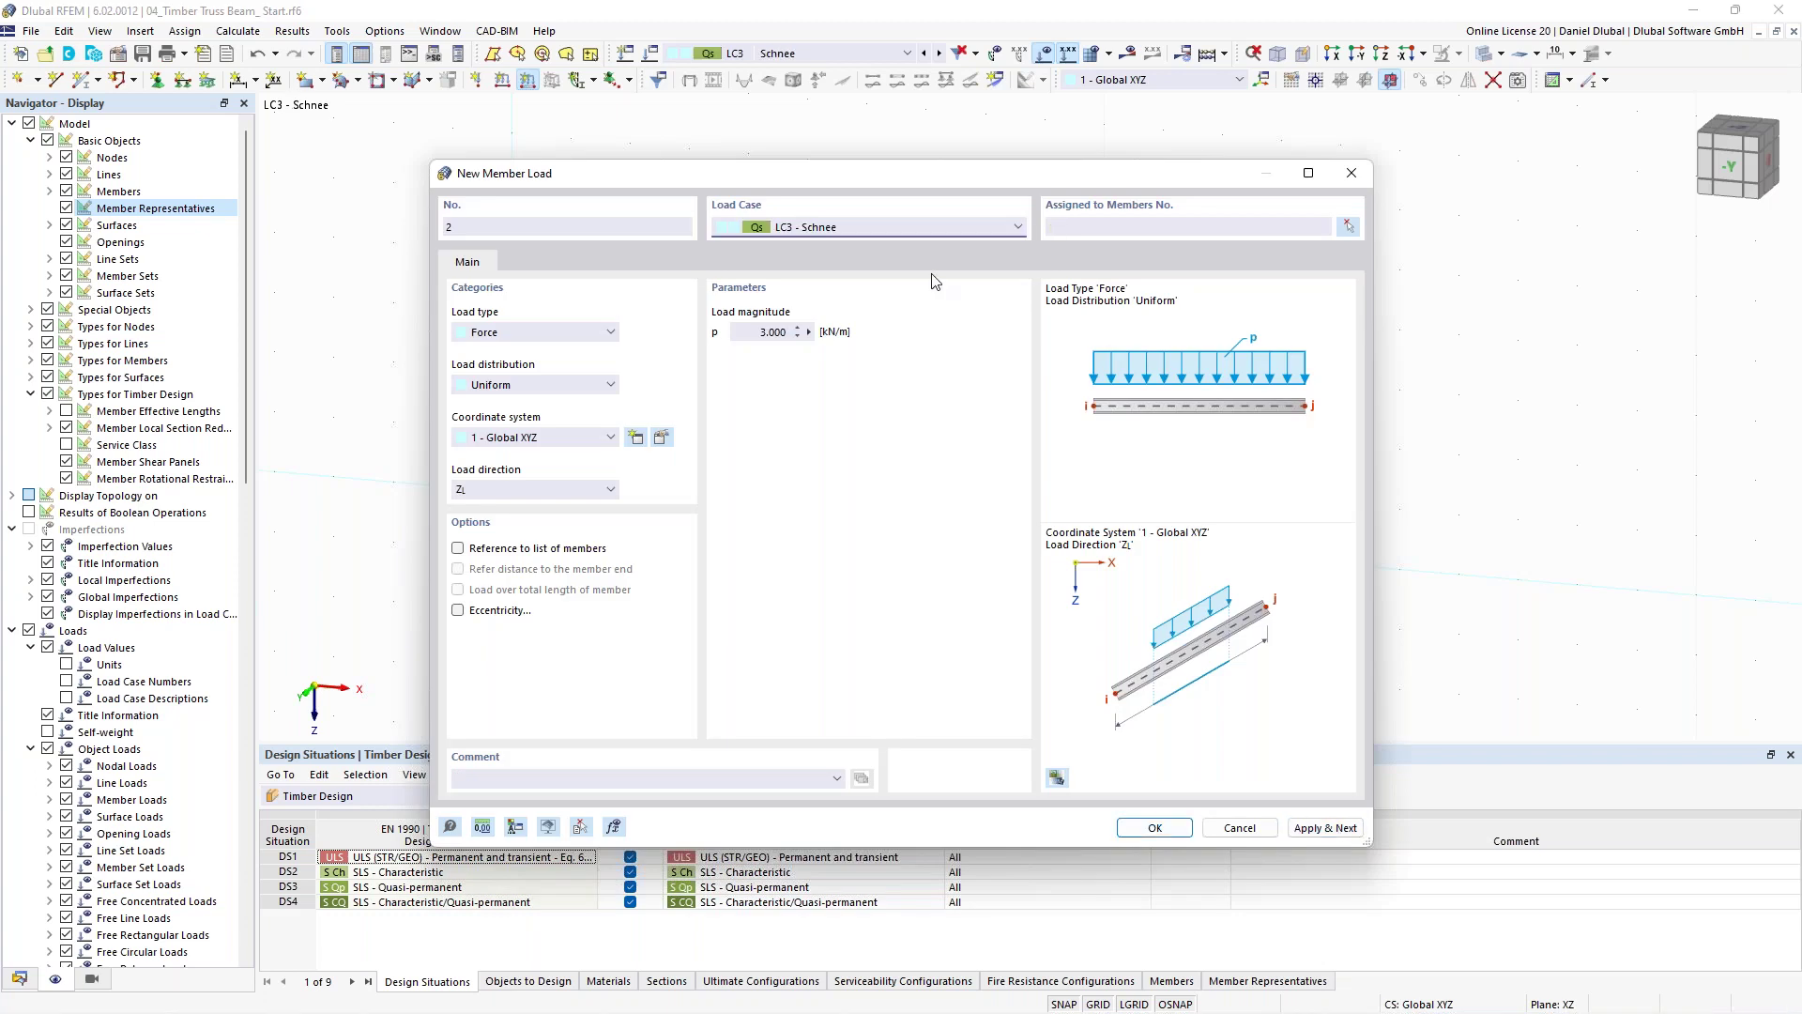
click(765, 331)
text(3,5)
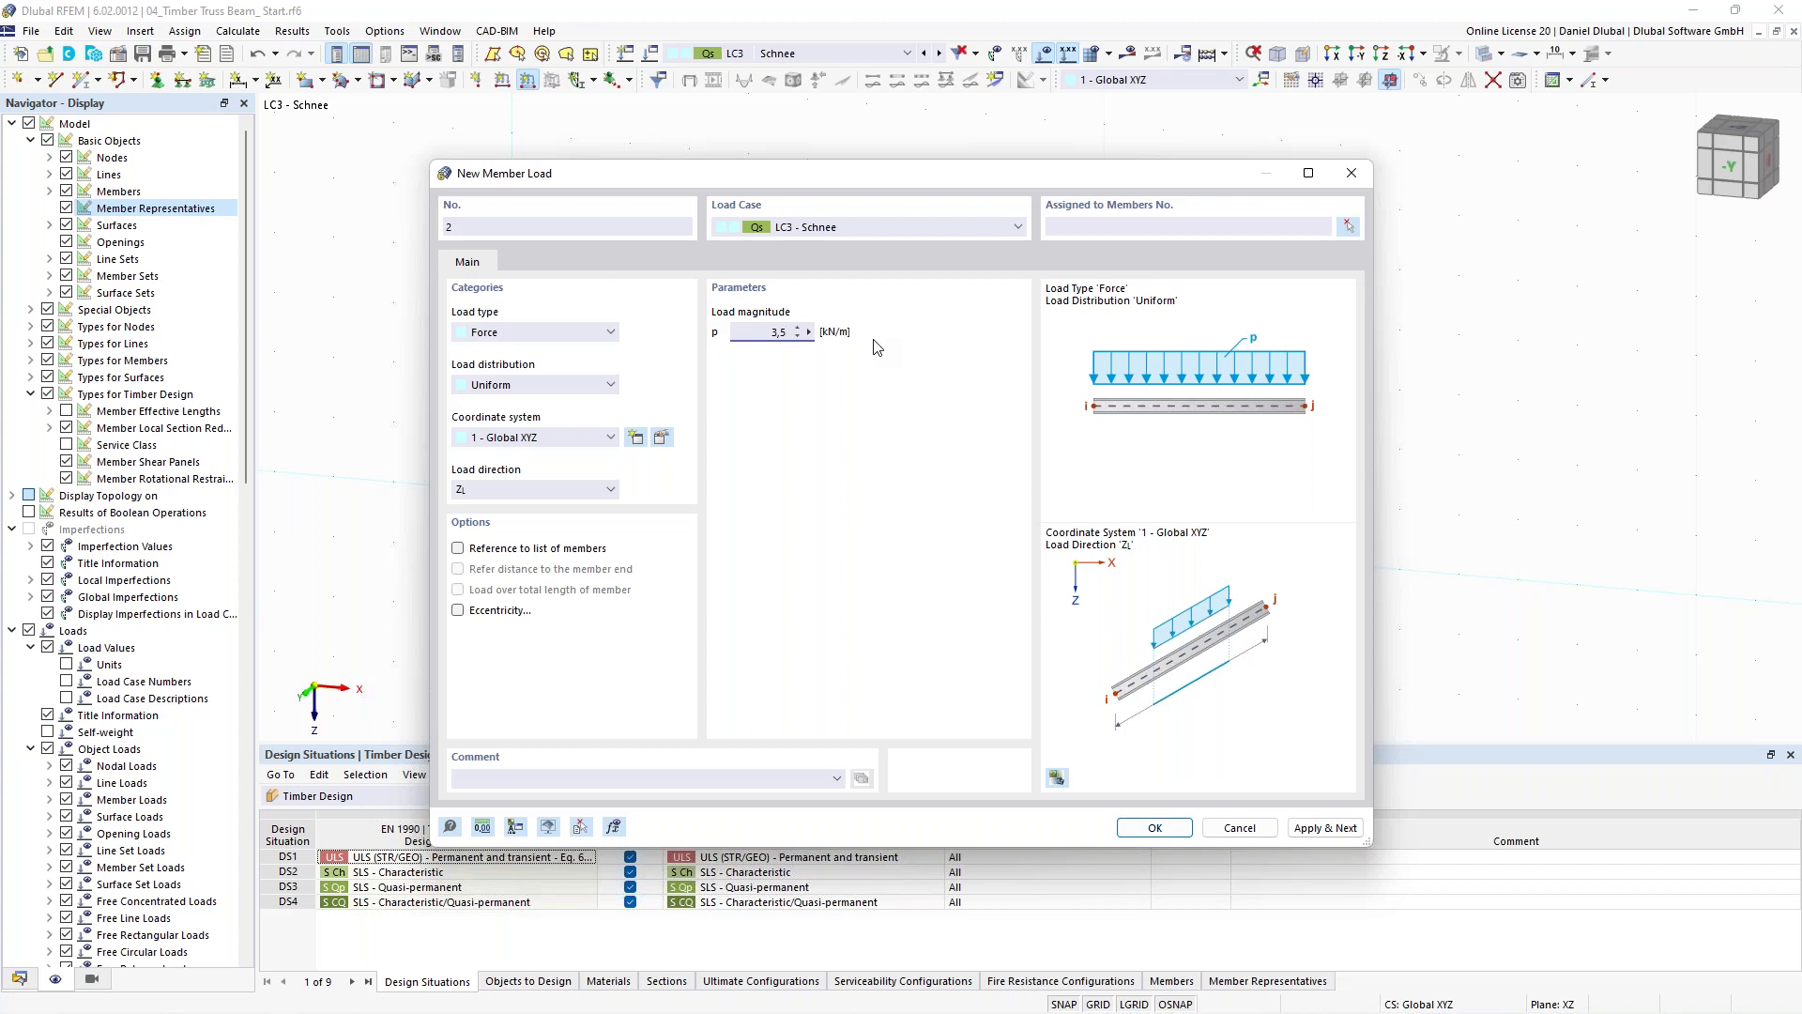
click(1348, 230)
click(904, 428)
click(1004, 453)
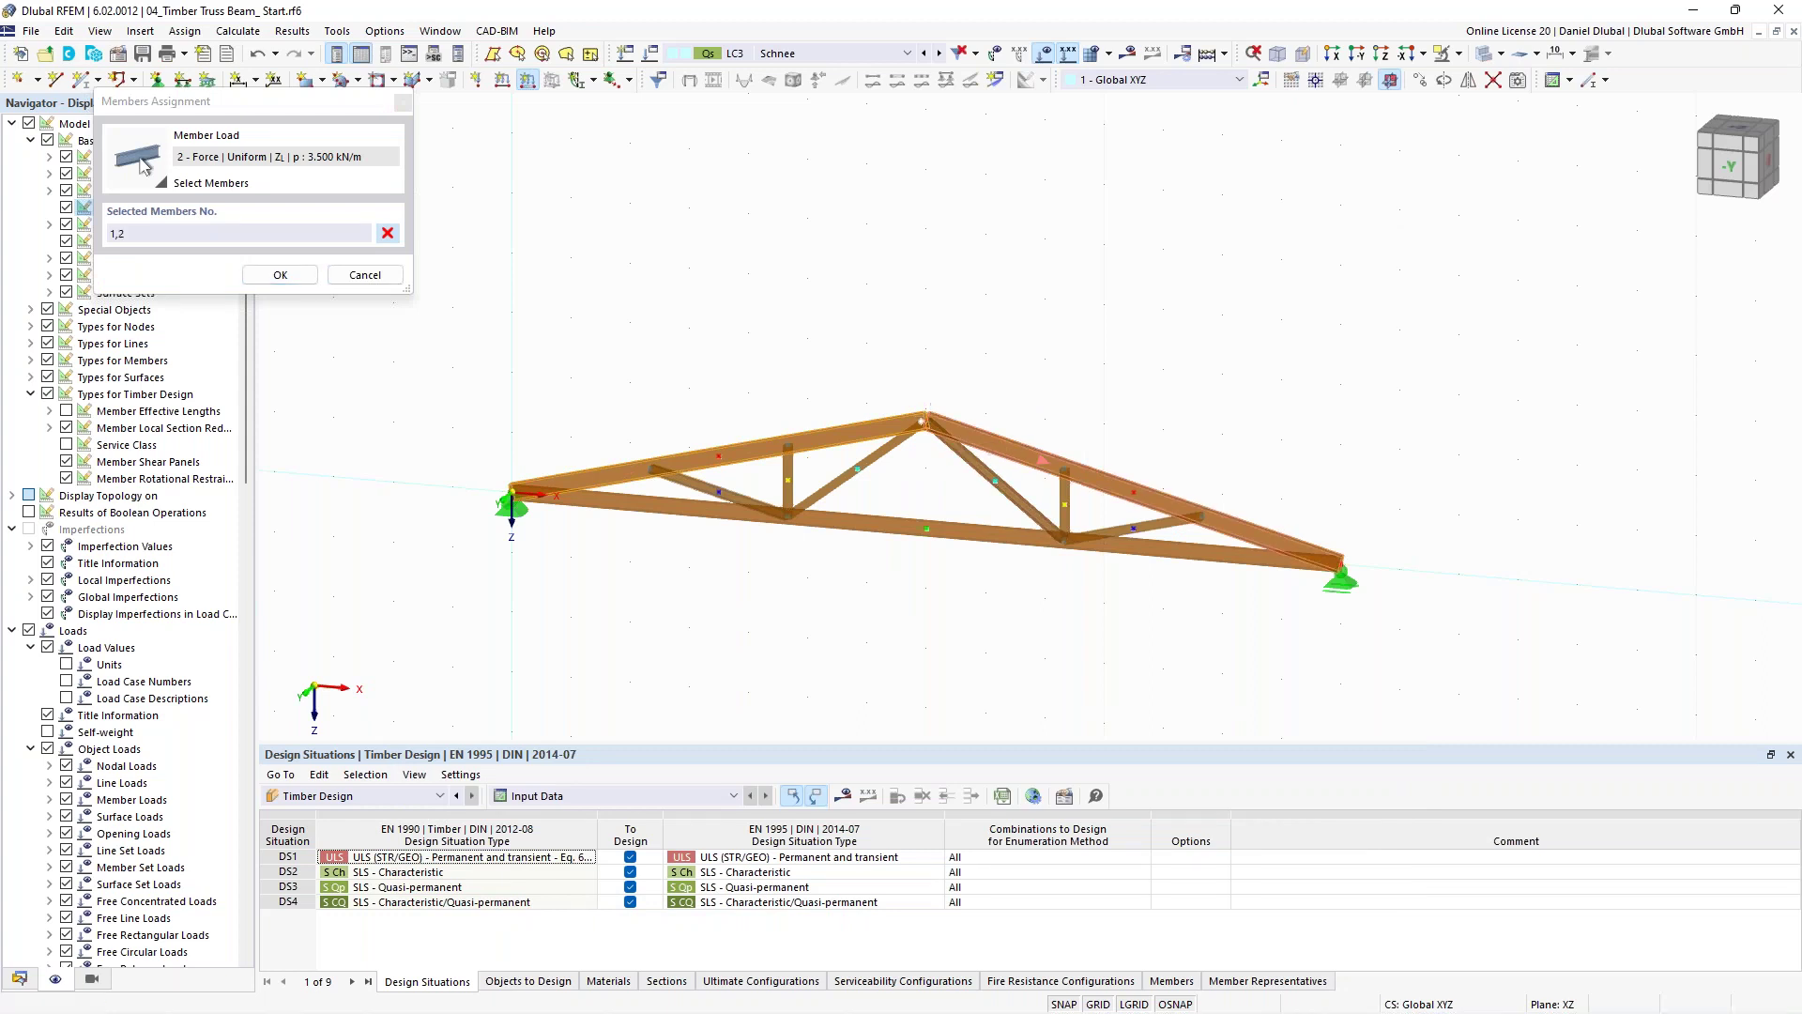
click(308, 276)
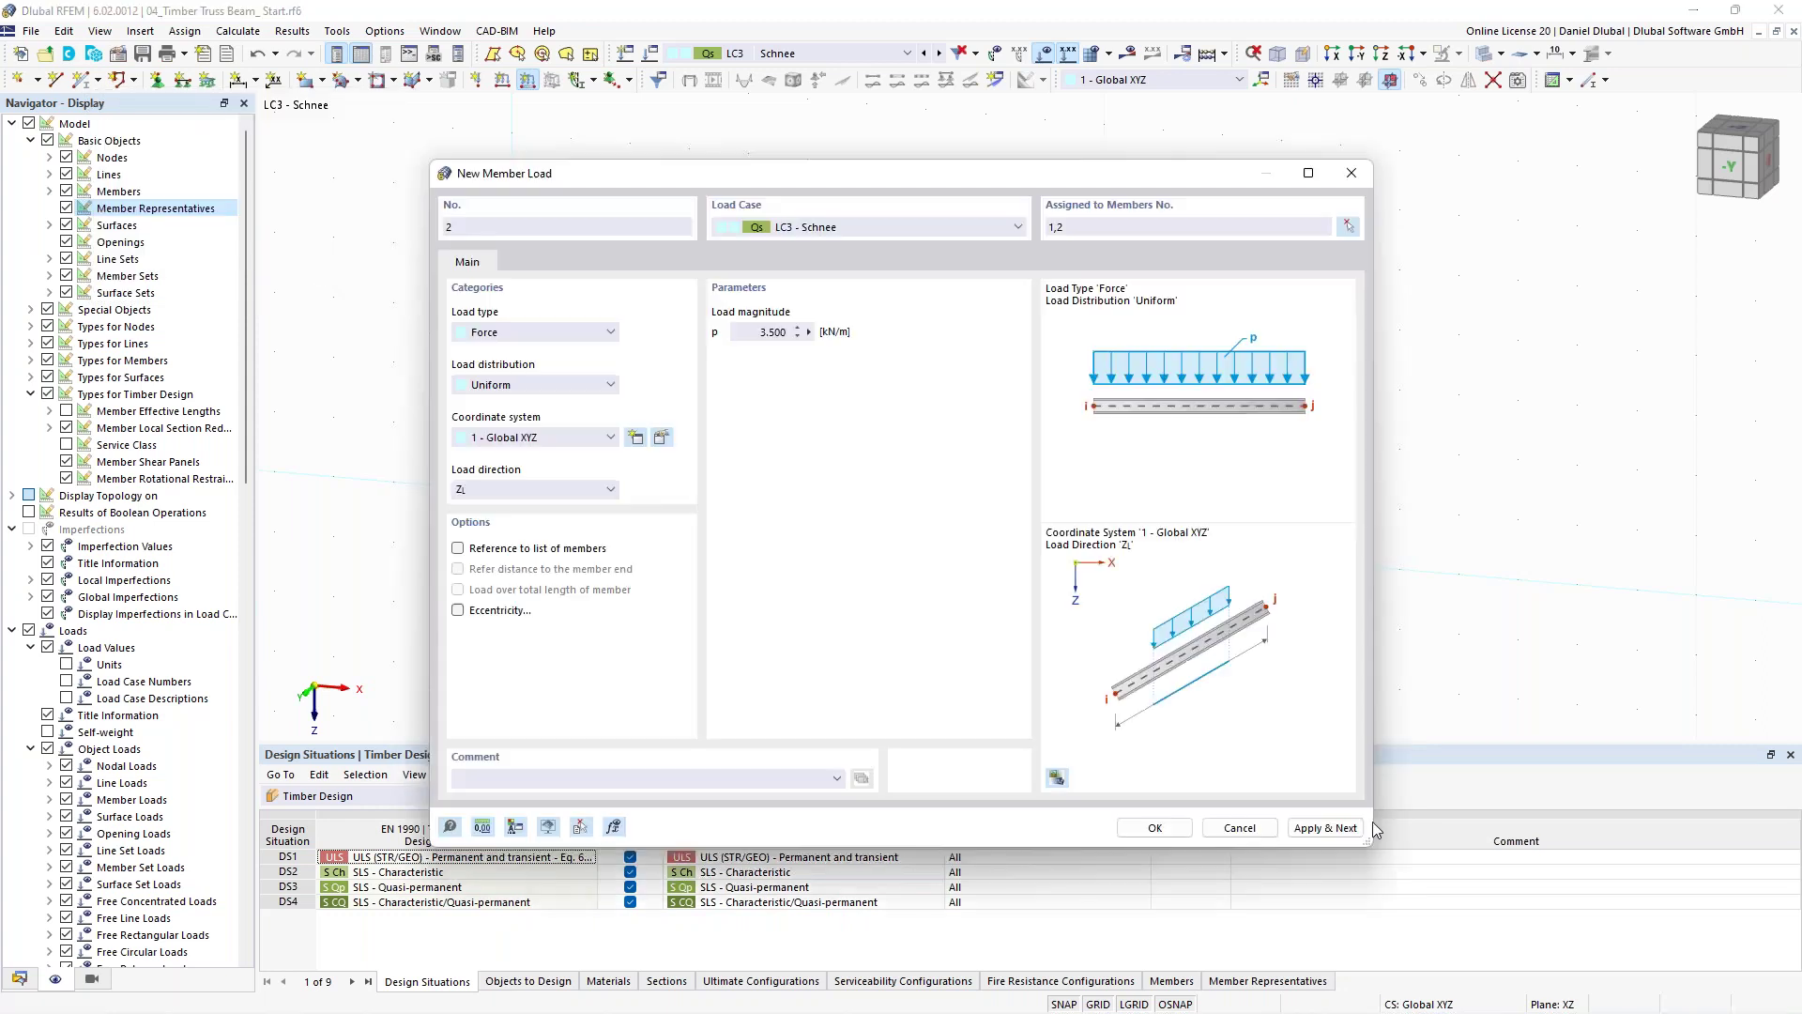
click(1156, 828)
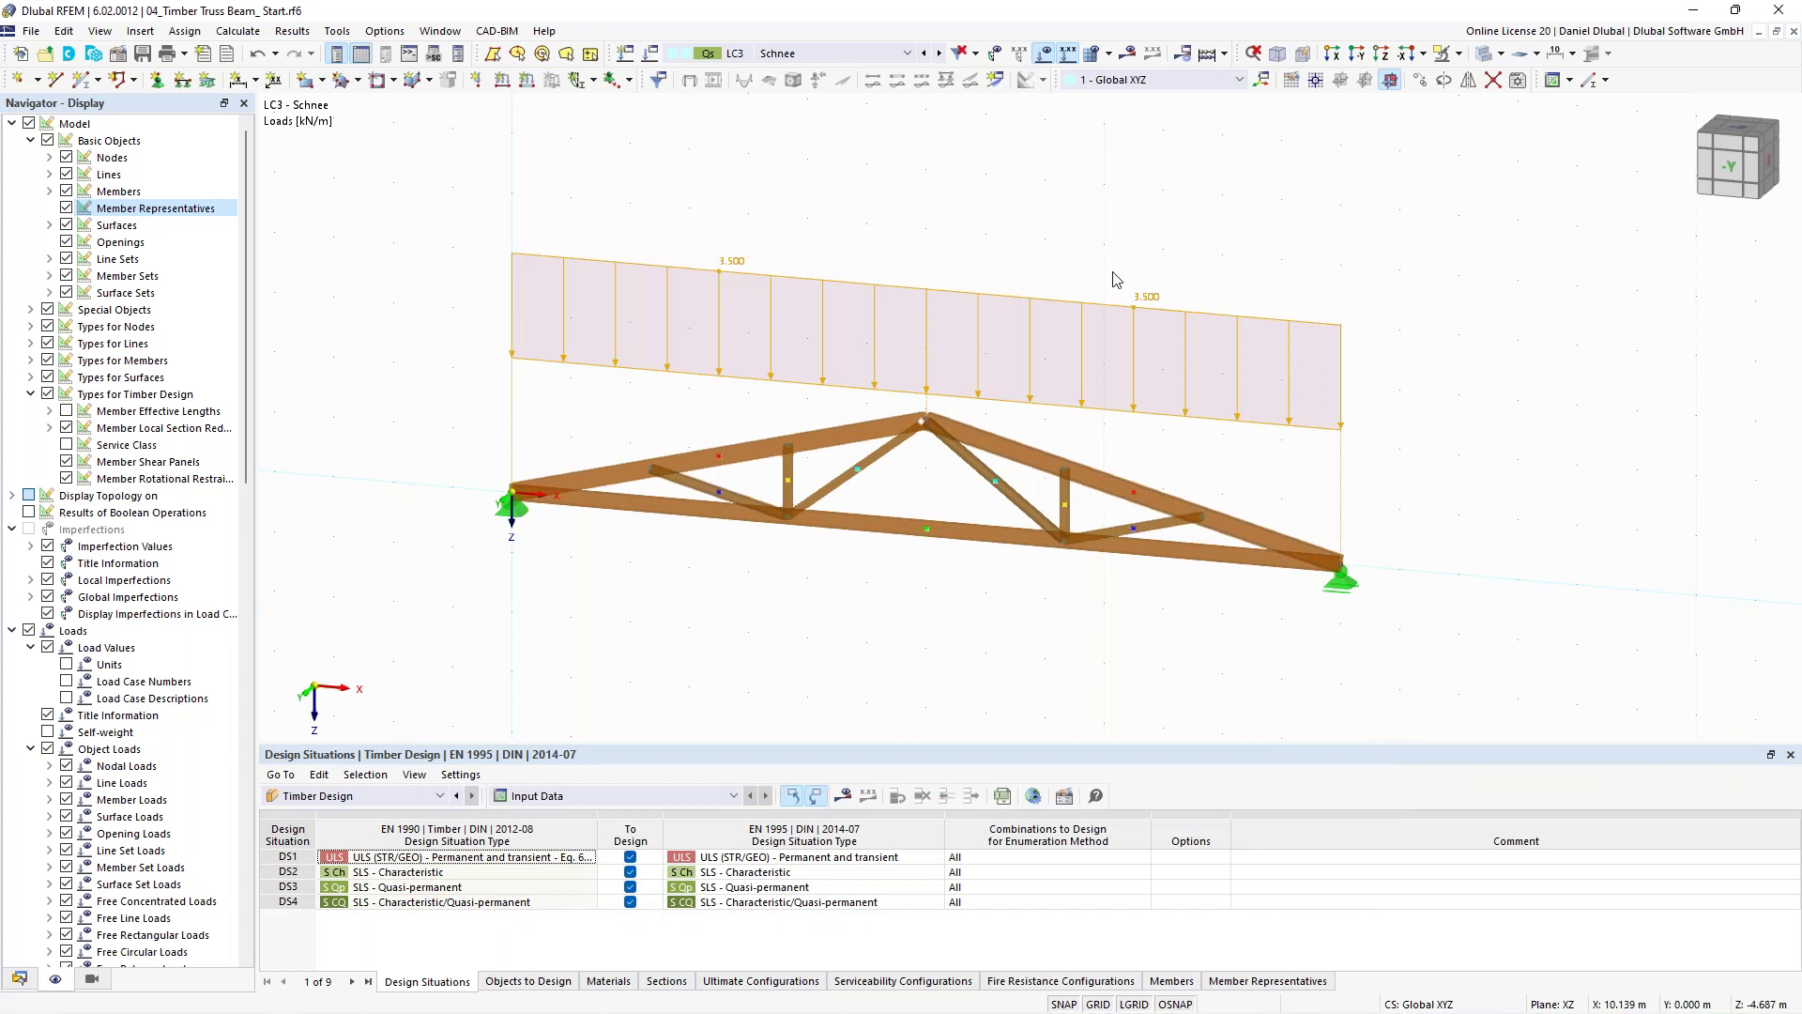
Review design situations DS1 to DS4 and keep combination wizard 2 - Load combinations | SA1 - Geometrically linear for all four.
scroll(811, 277, down, 1)
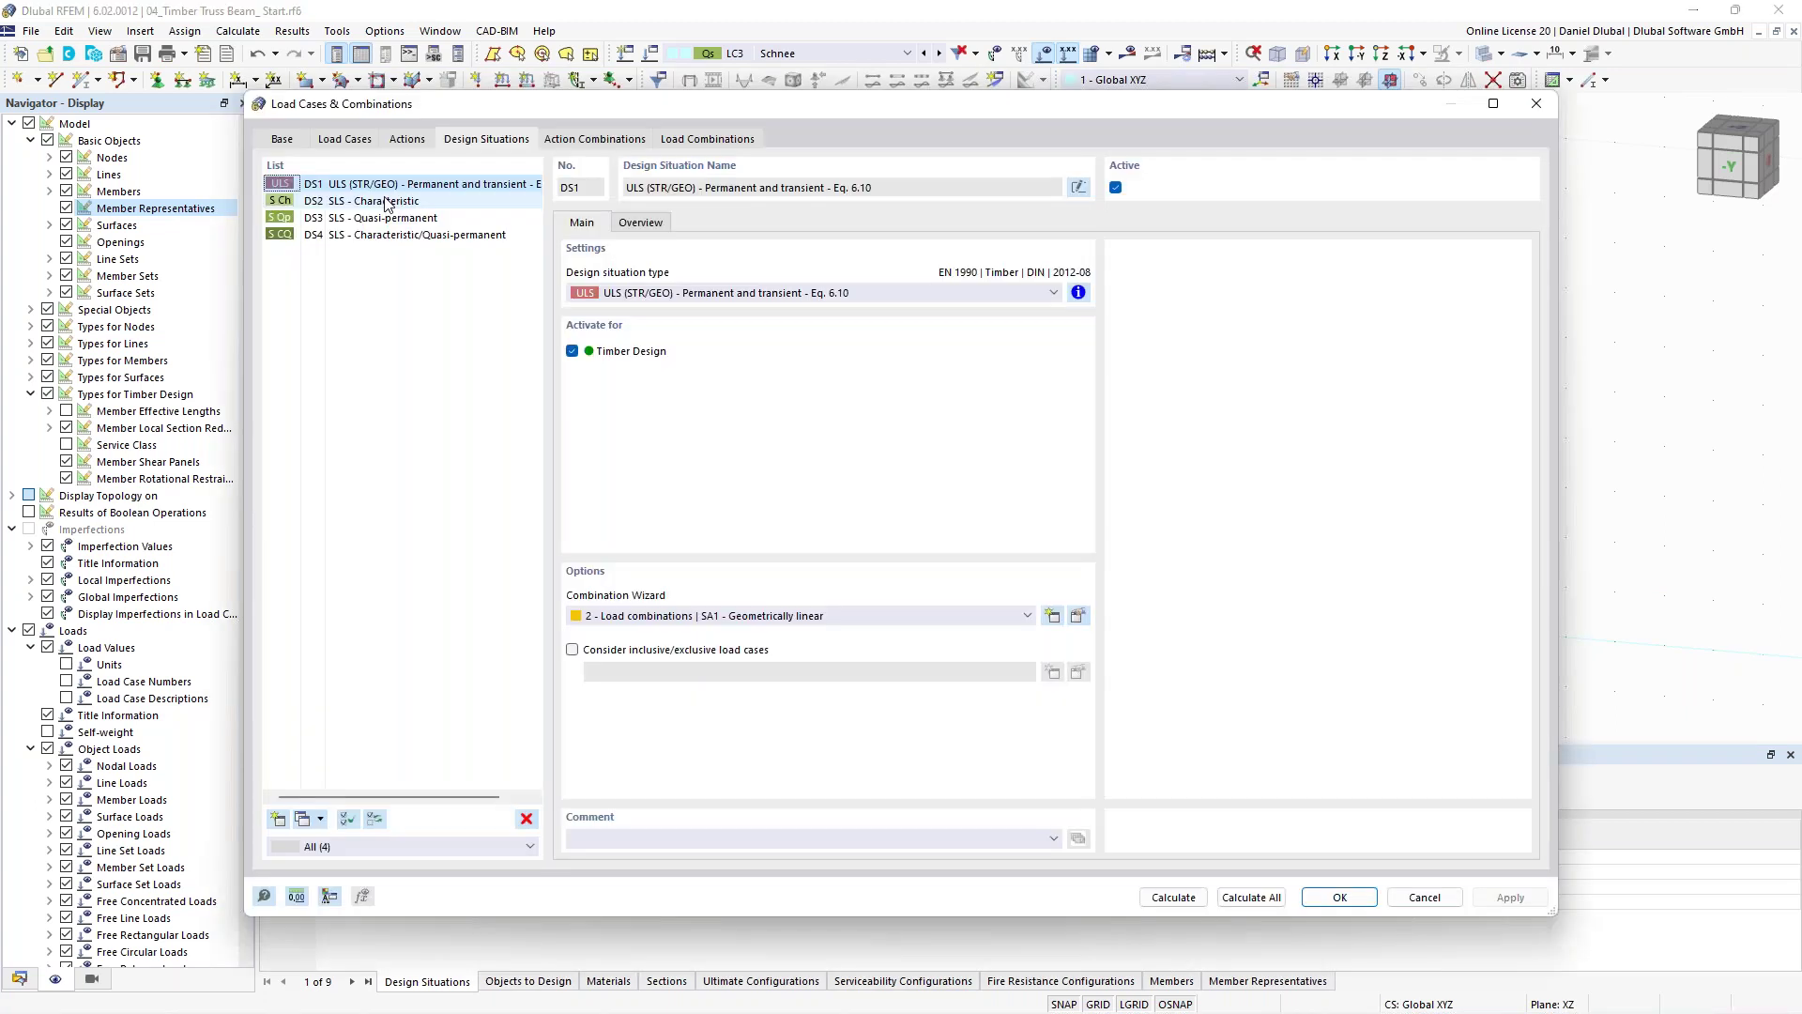
click(379, 200)
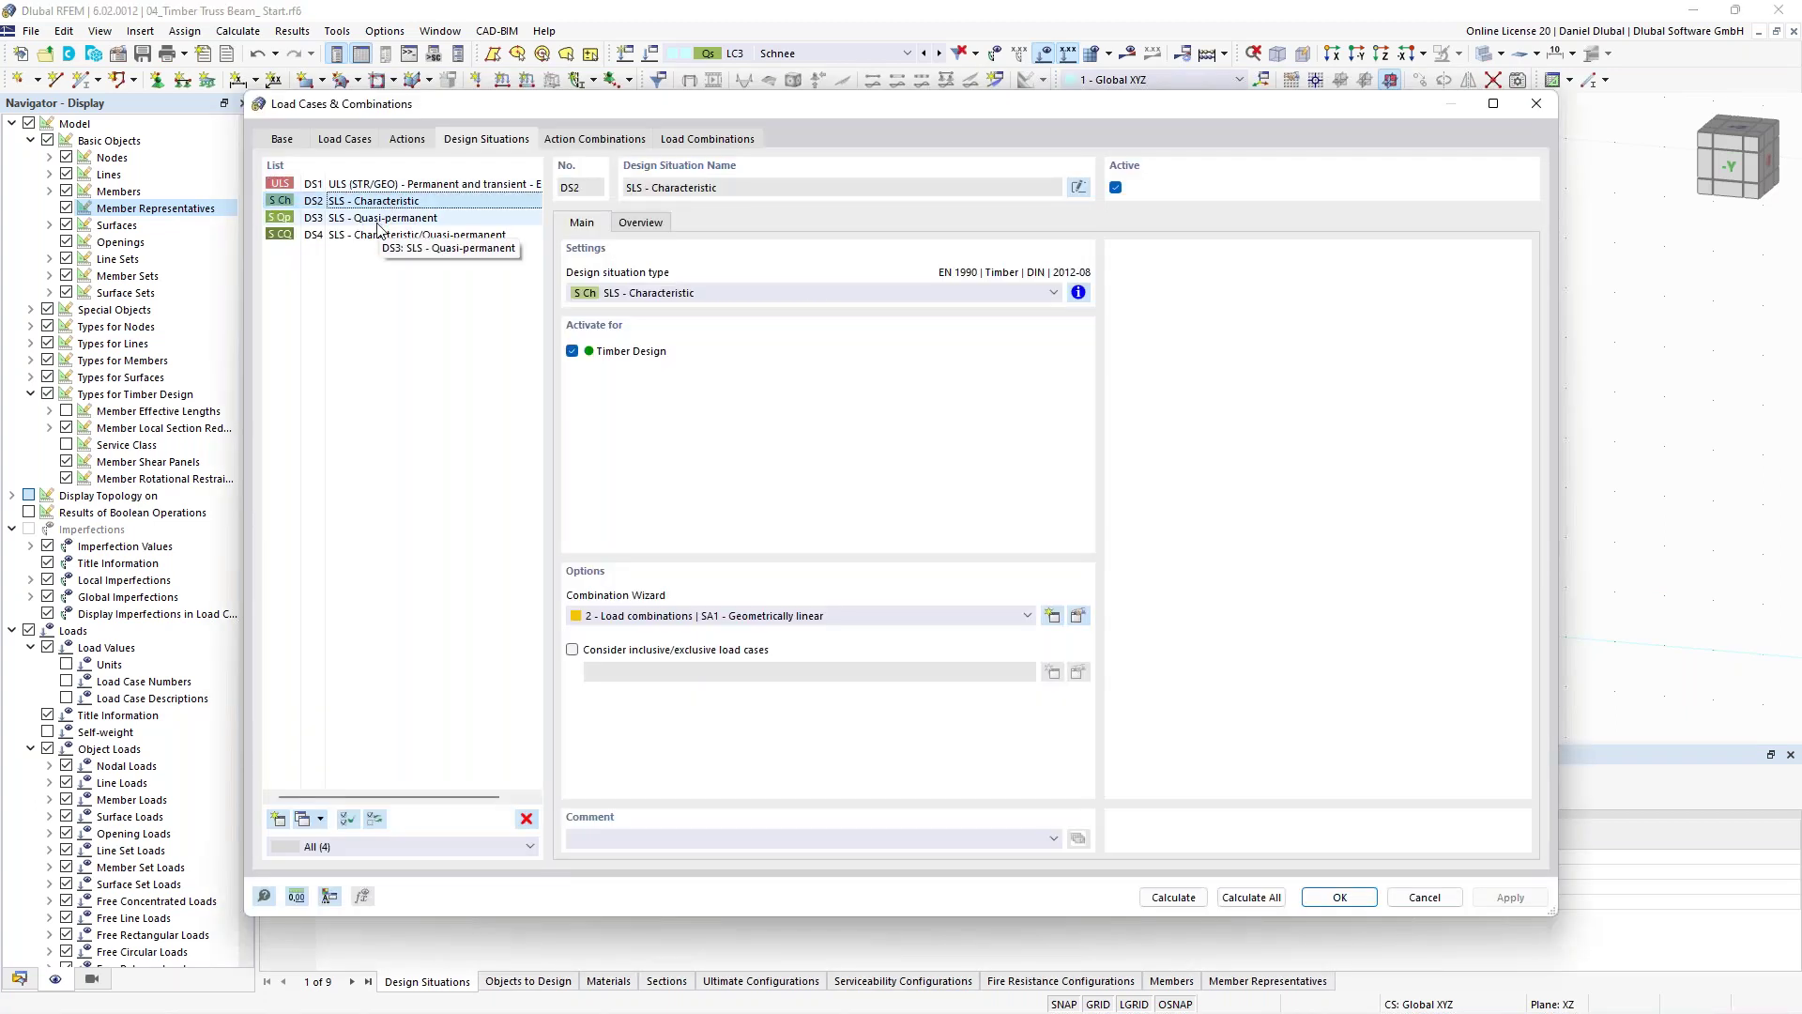
click(379, 217)
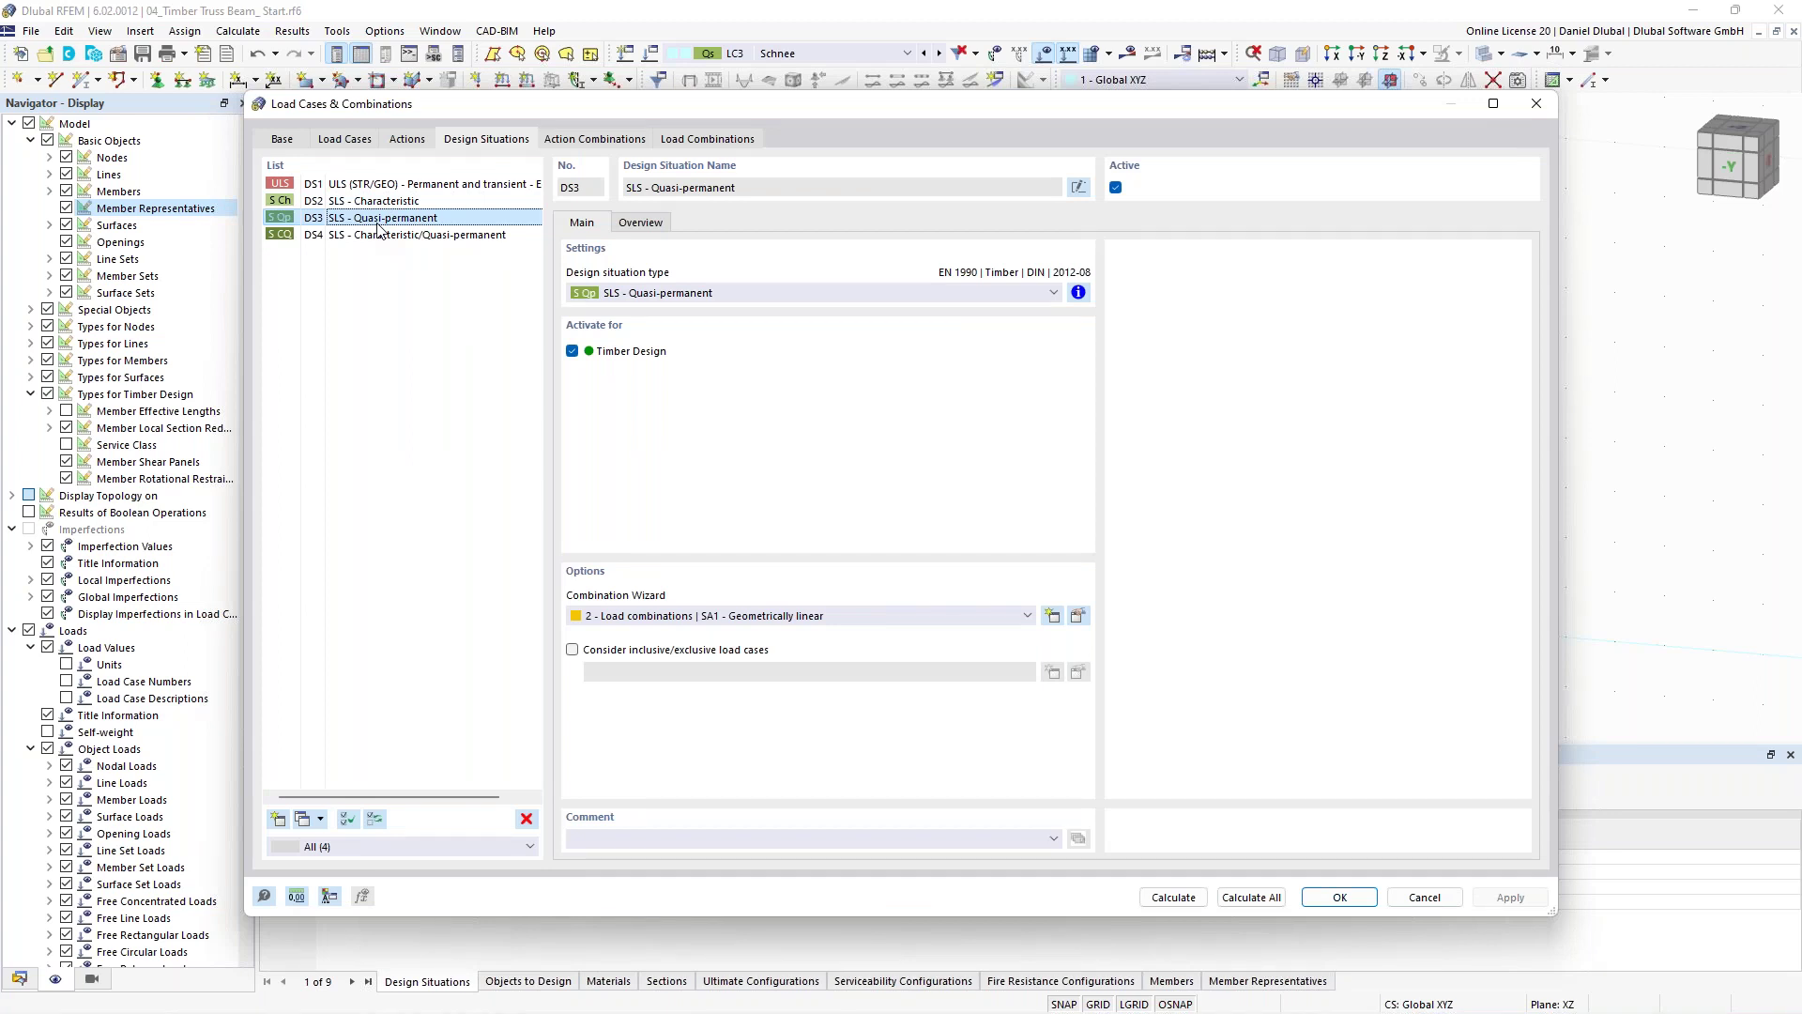
key(ctrl+a)
click(728, 620)
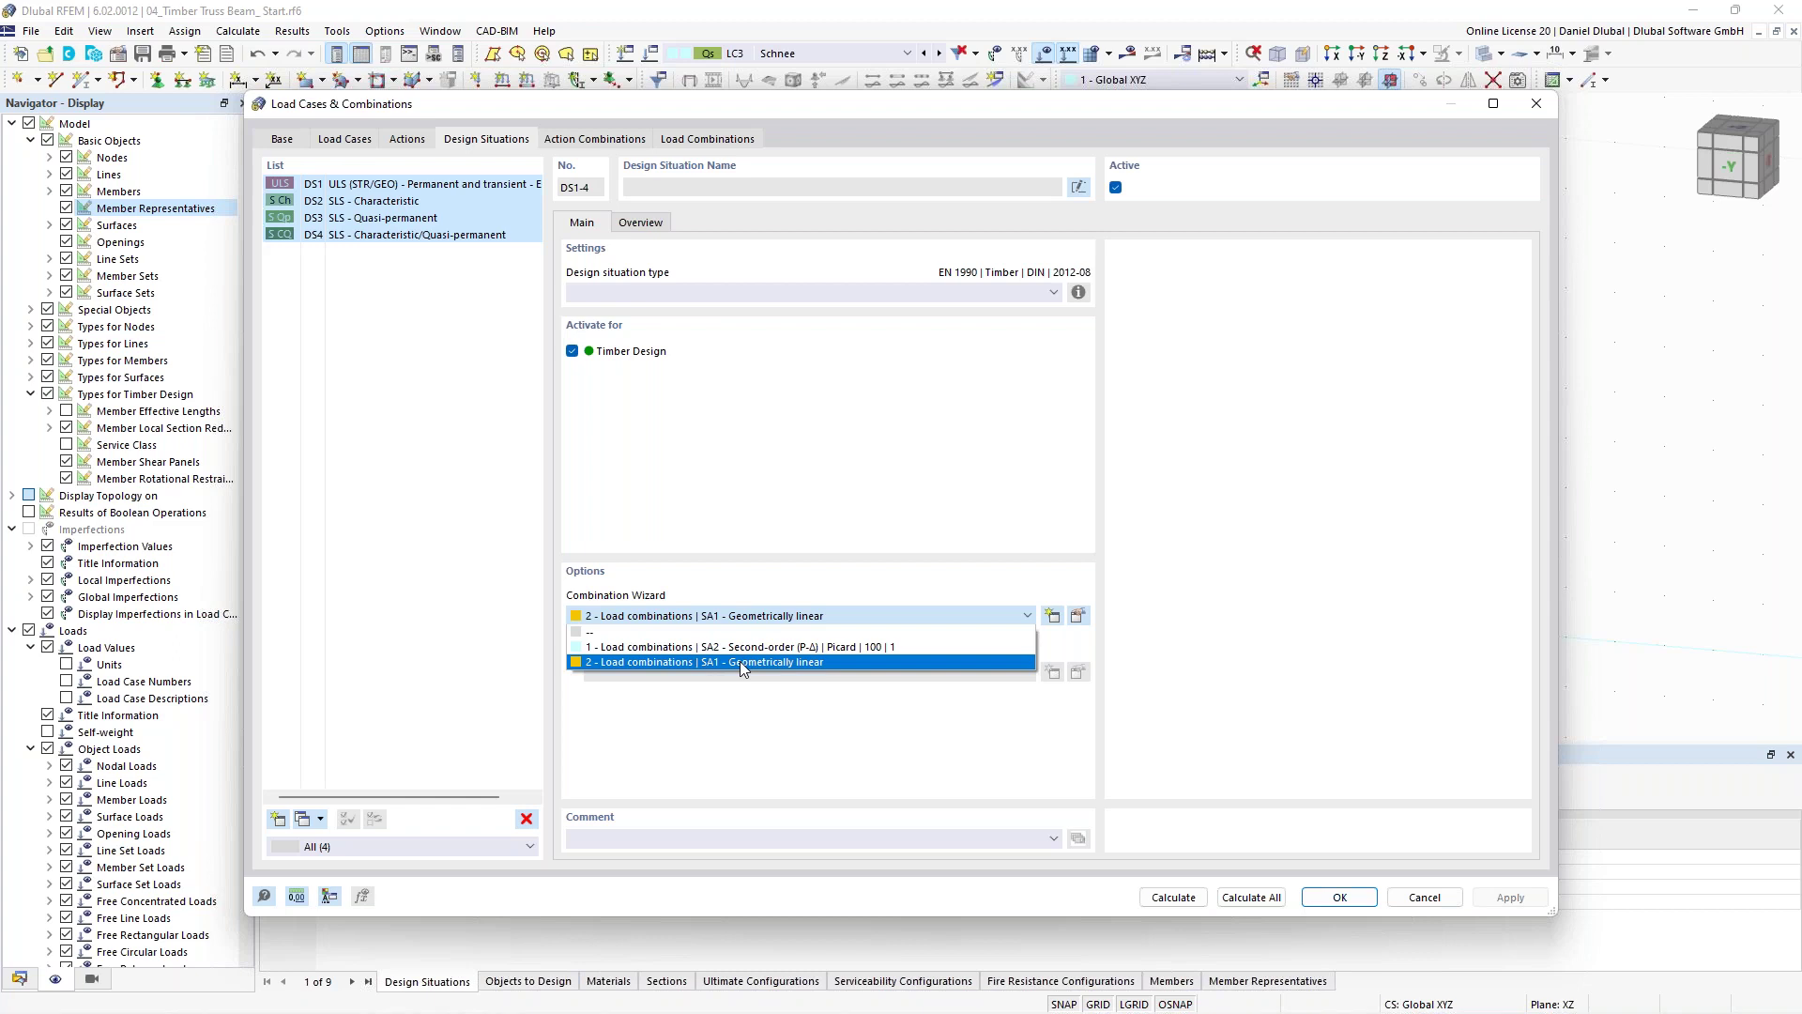
click(740, 660)
Examine the generated action combinations and load combinations CO2 and CO3, checking their design situation and load duration.
click(605, 141)
click(704, 141)
click(411, 200)
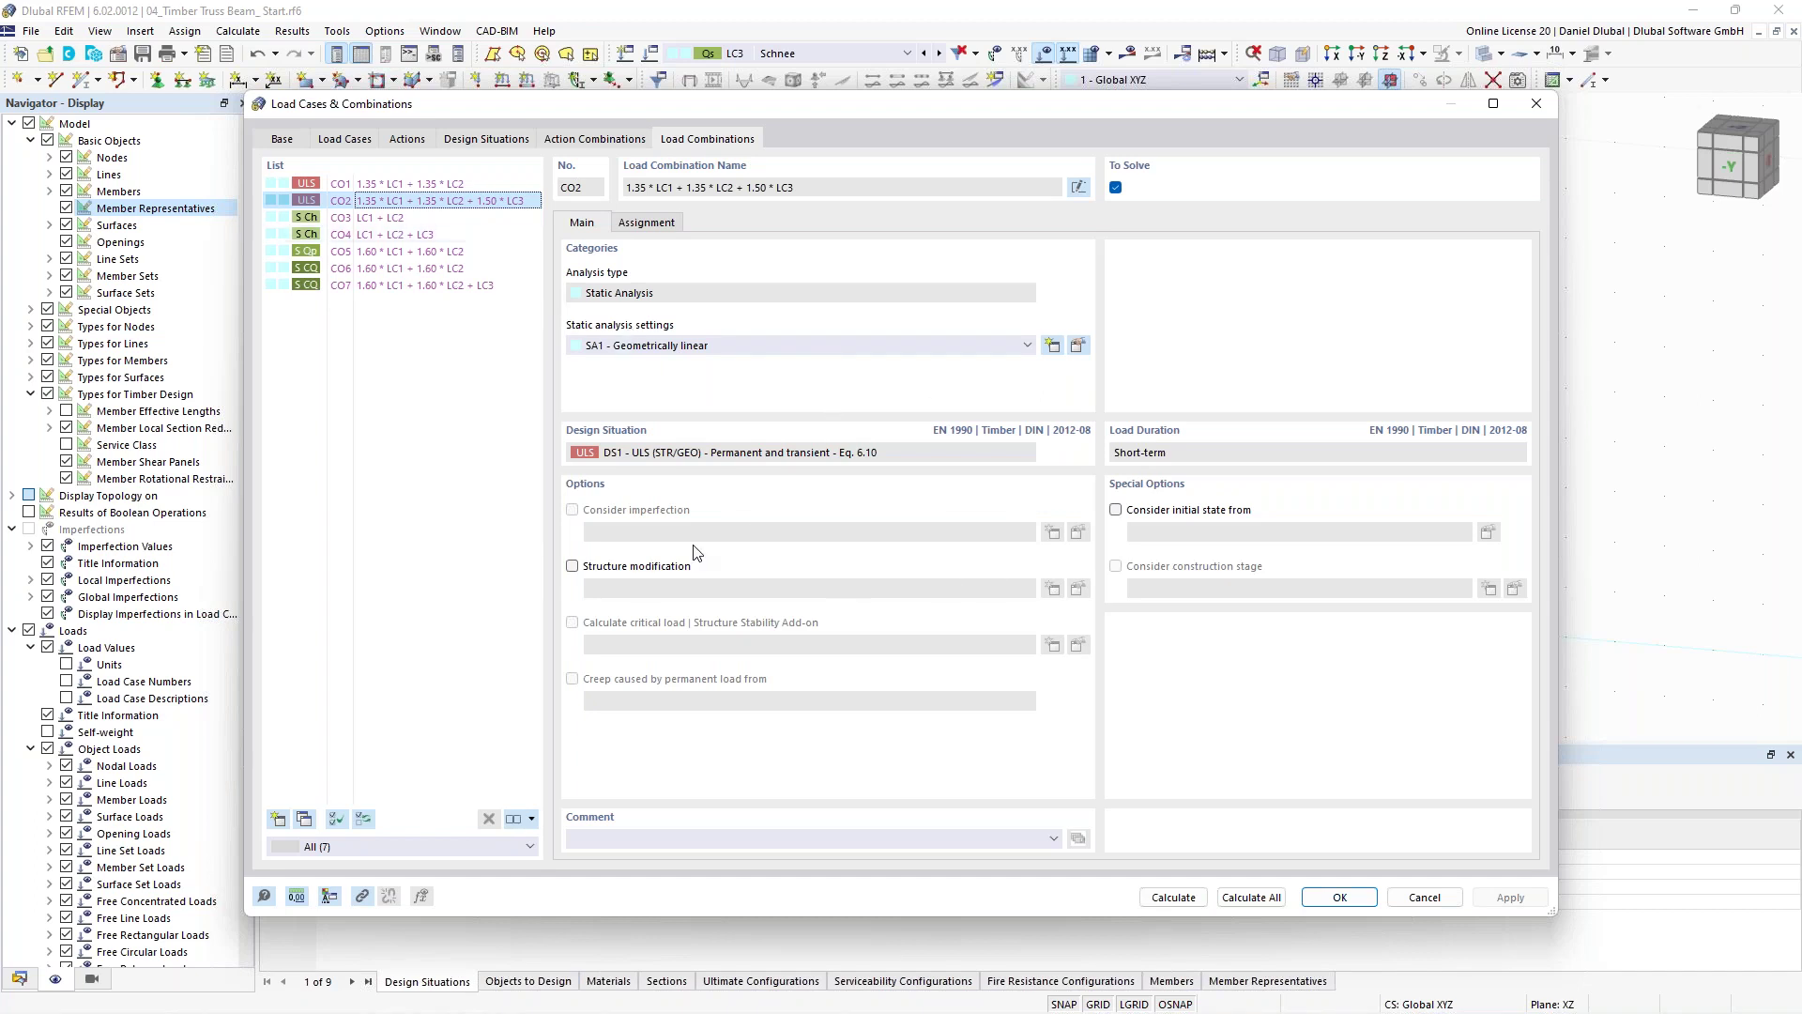
click(417, 219)
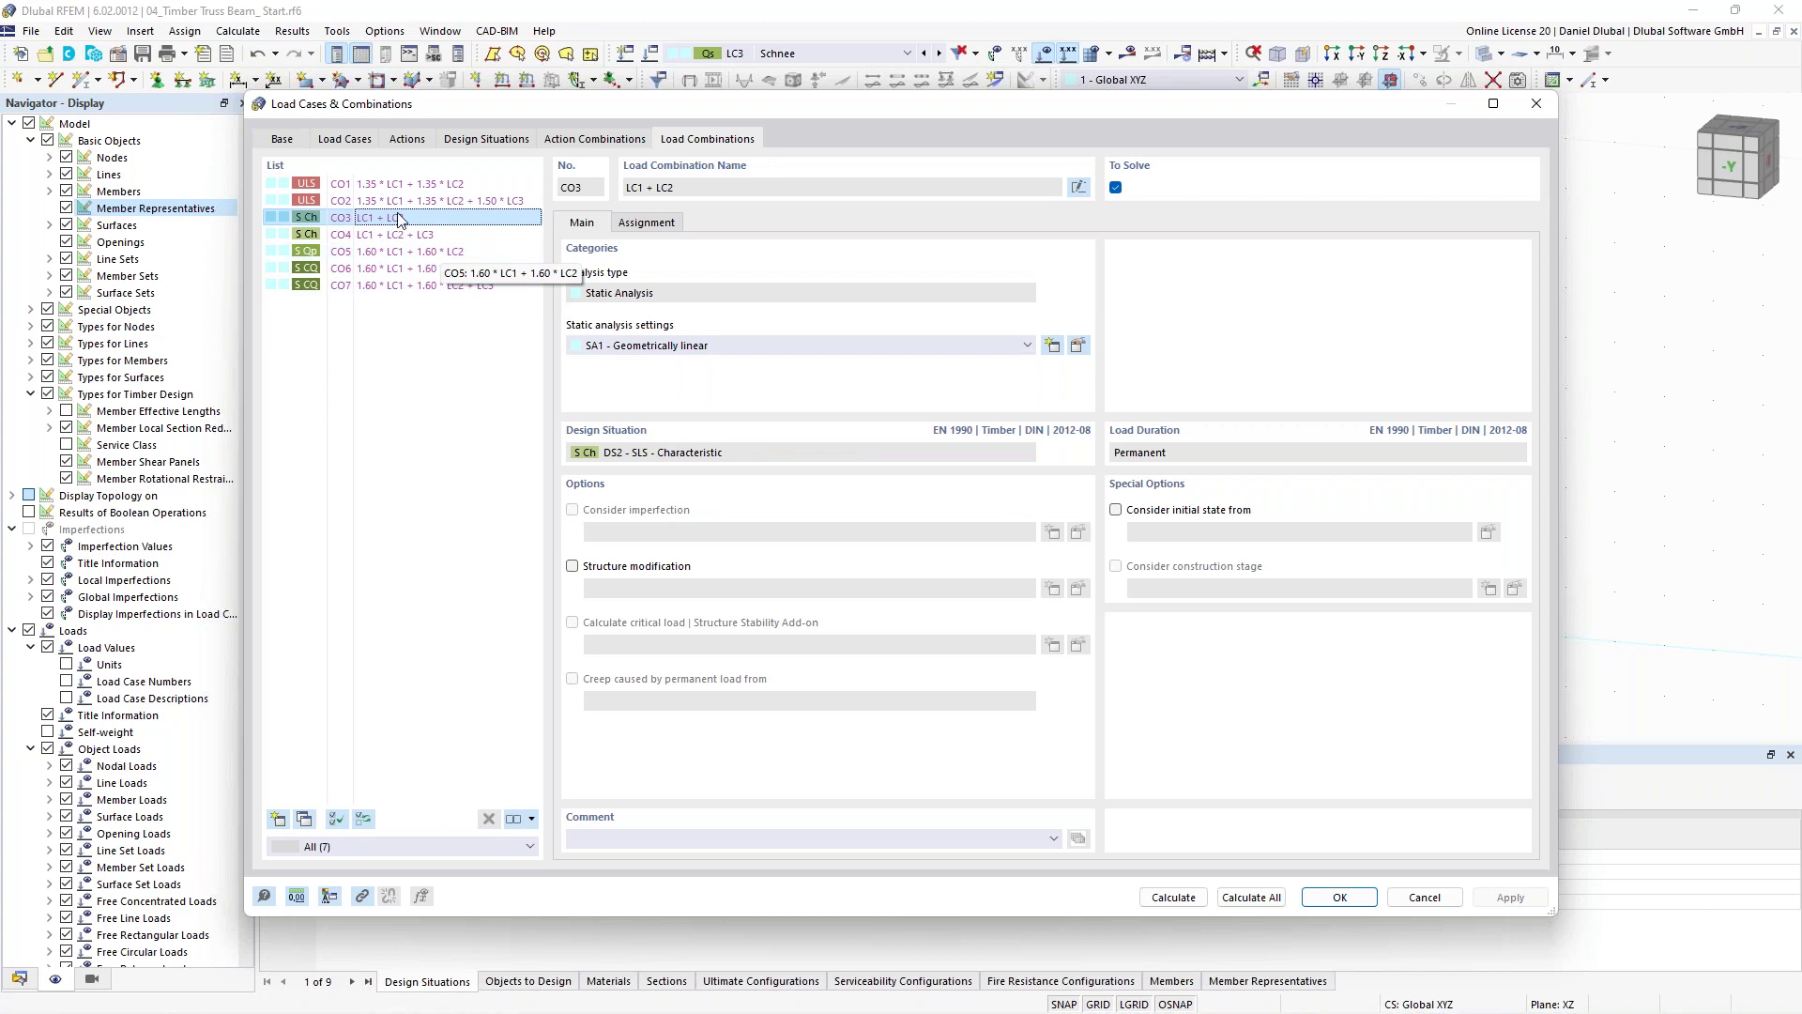
click(1536, 104)
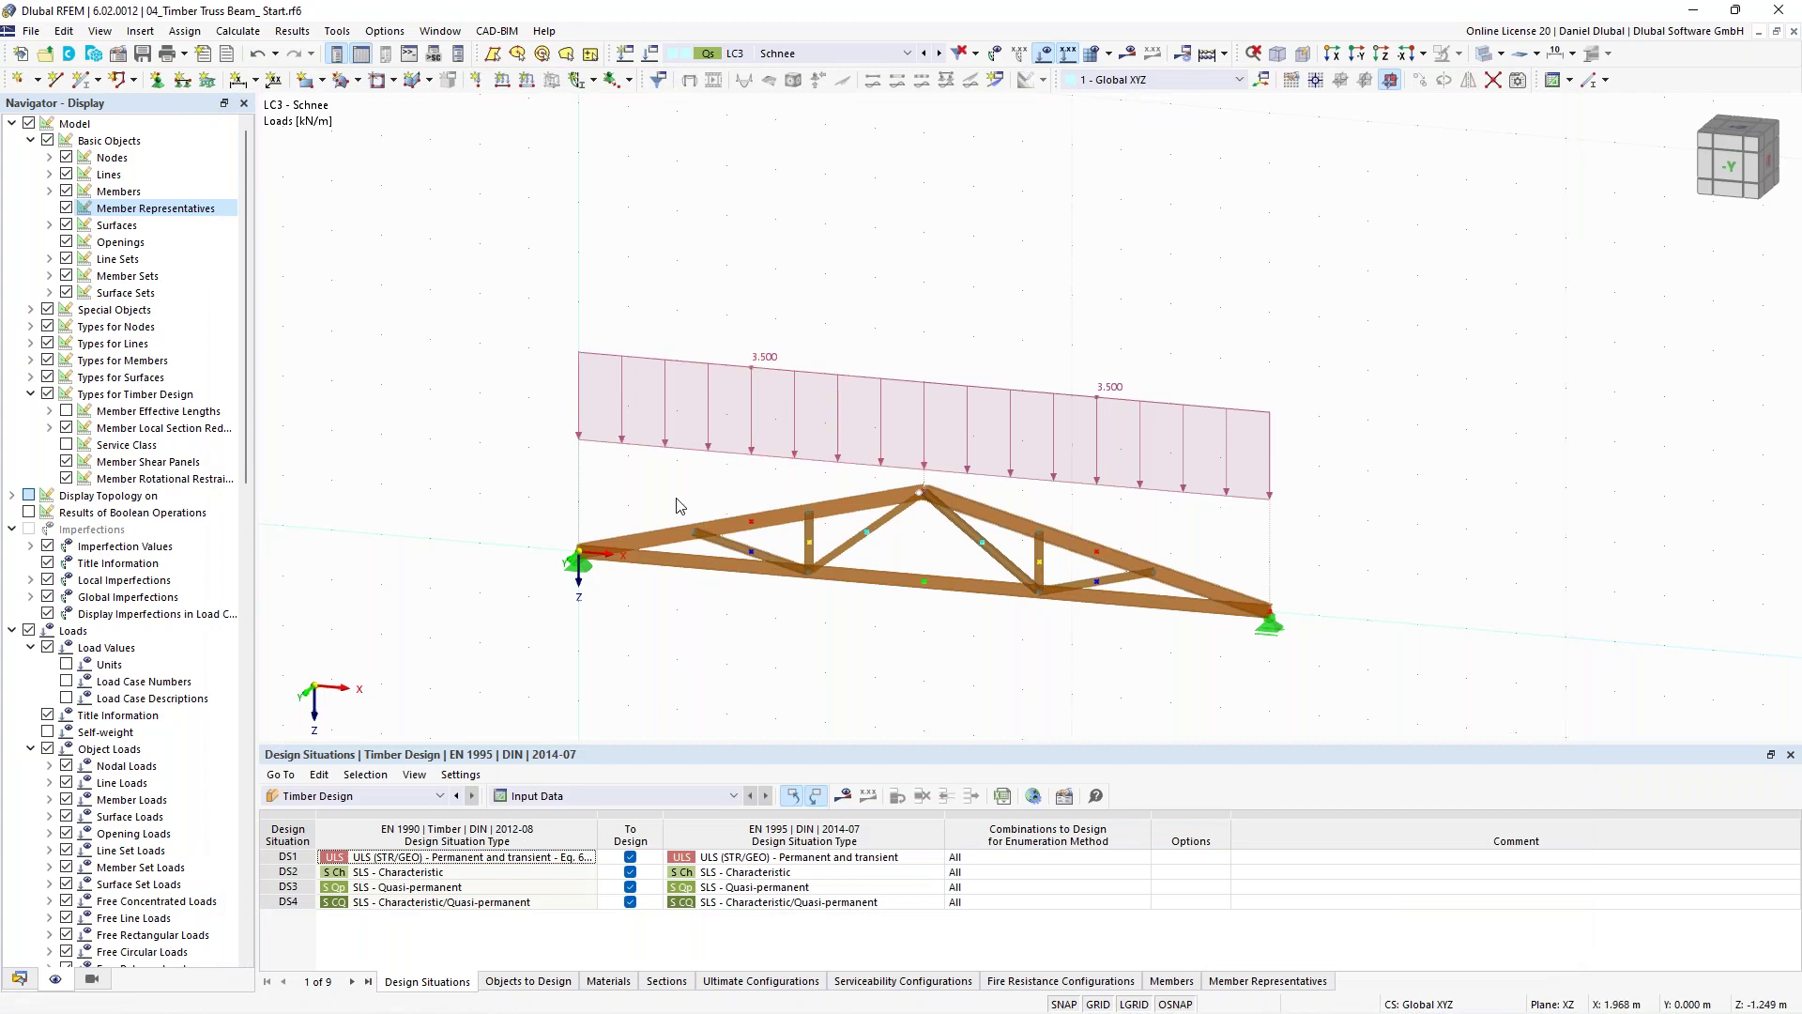
scroll(680, 507, up, 1)
middle_drag(647, 460, 563, 385)
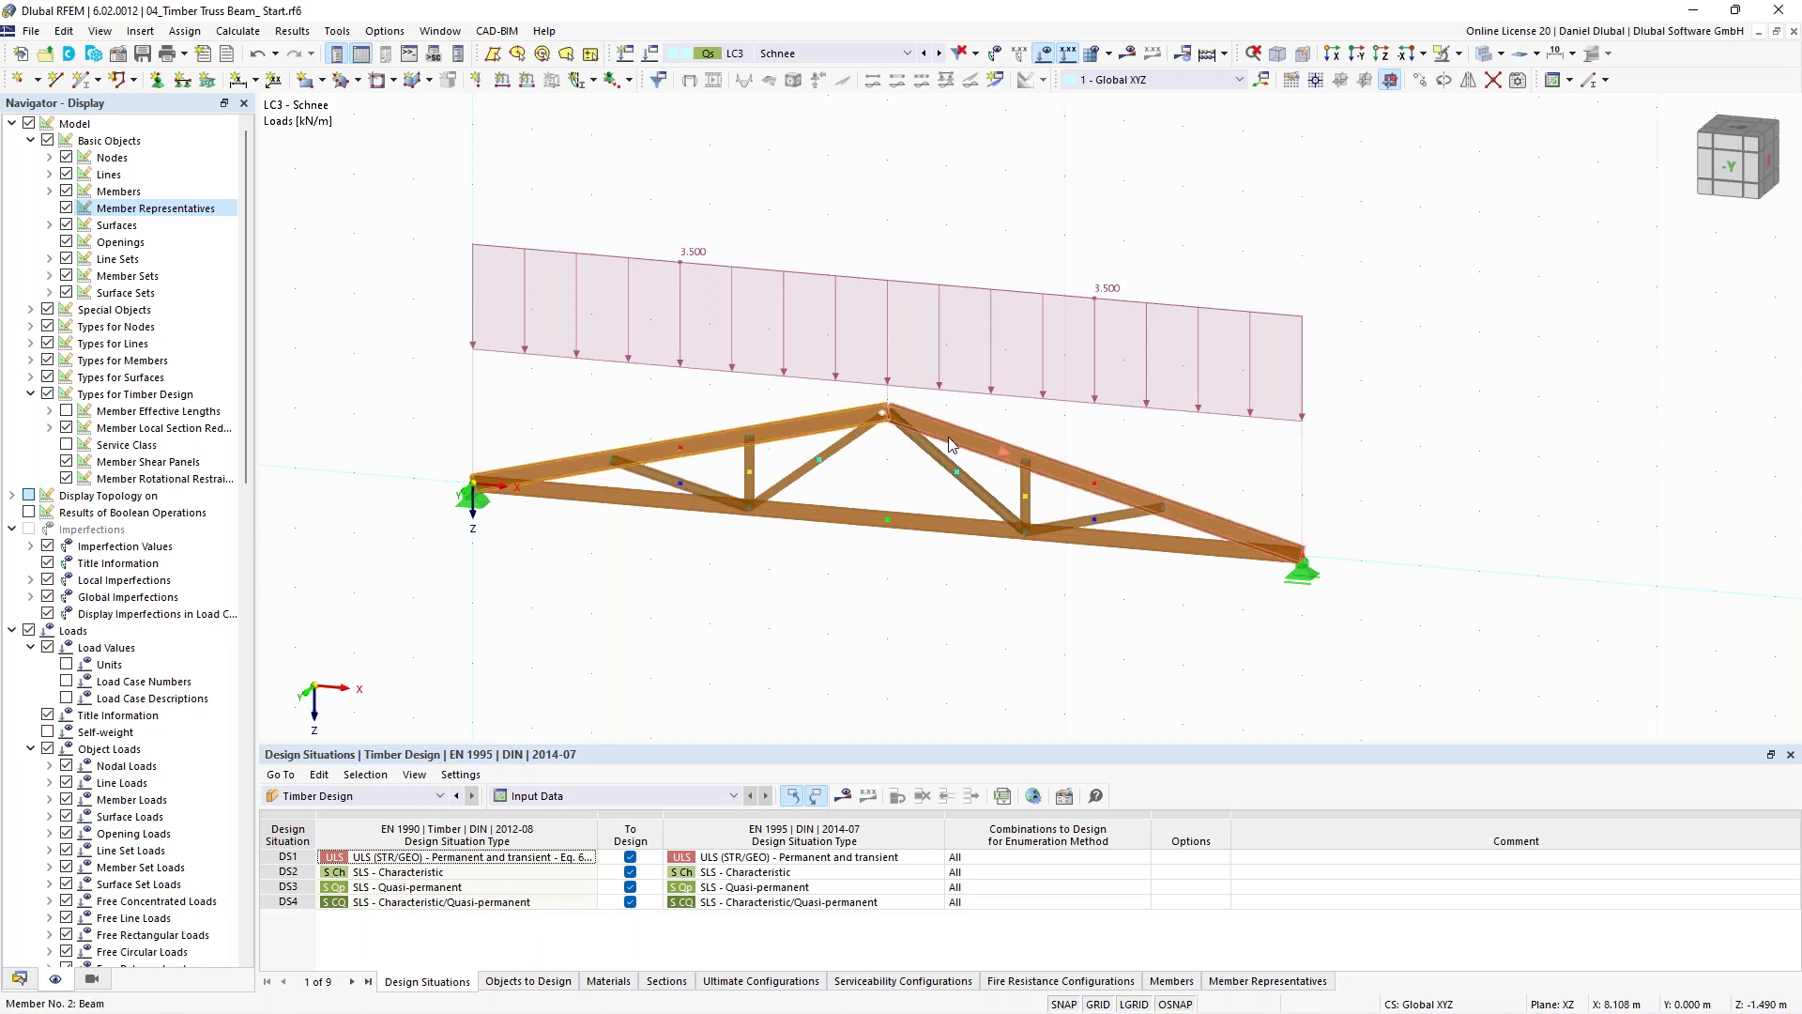
click(648, 366)
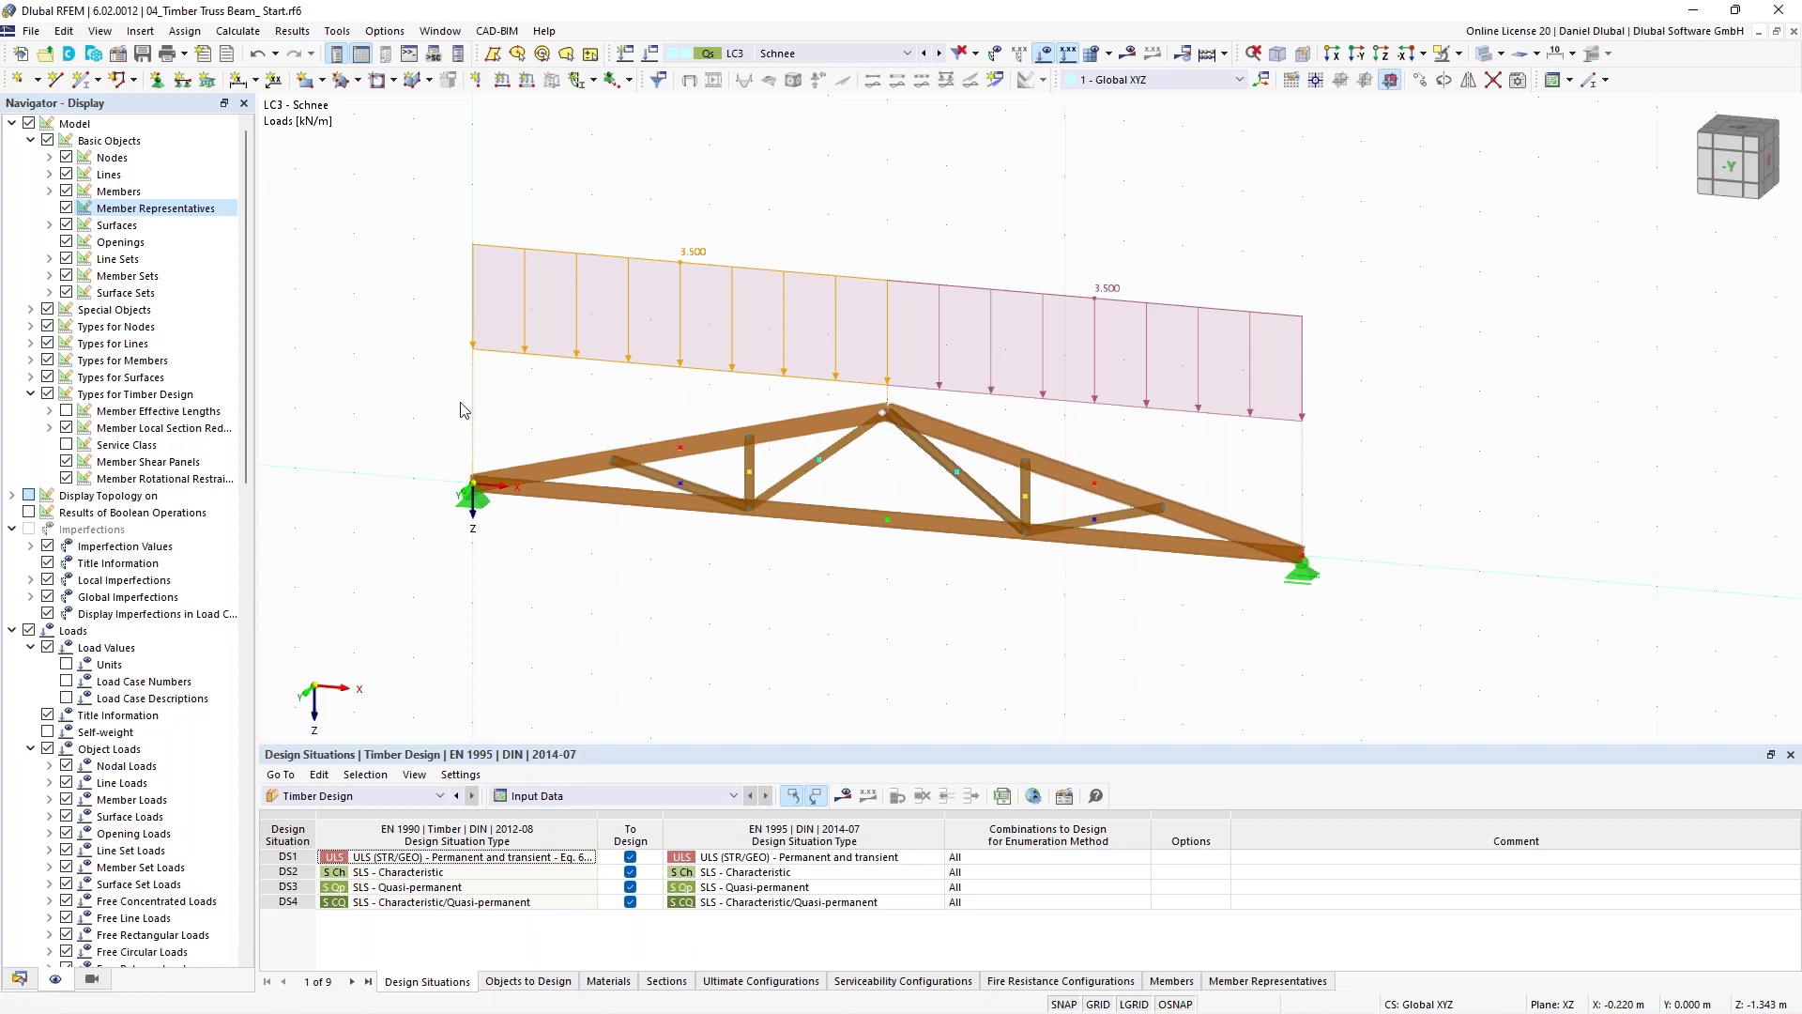
middle_drag(463, 403, 475, 407)
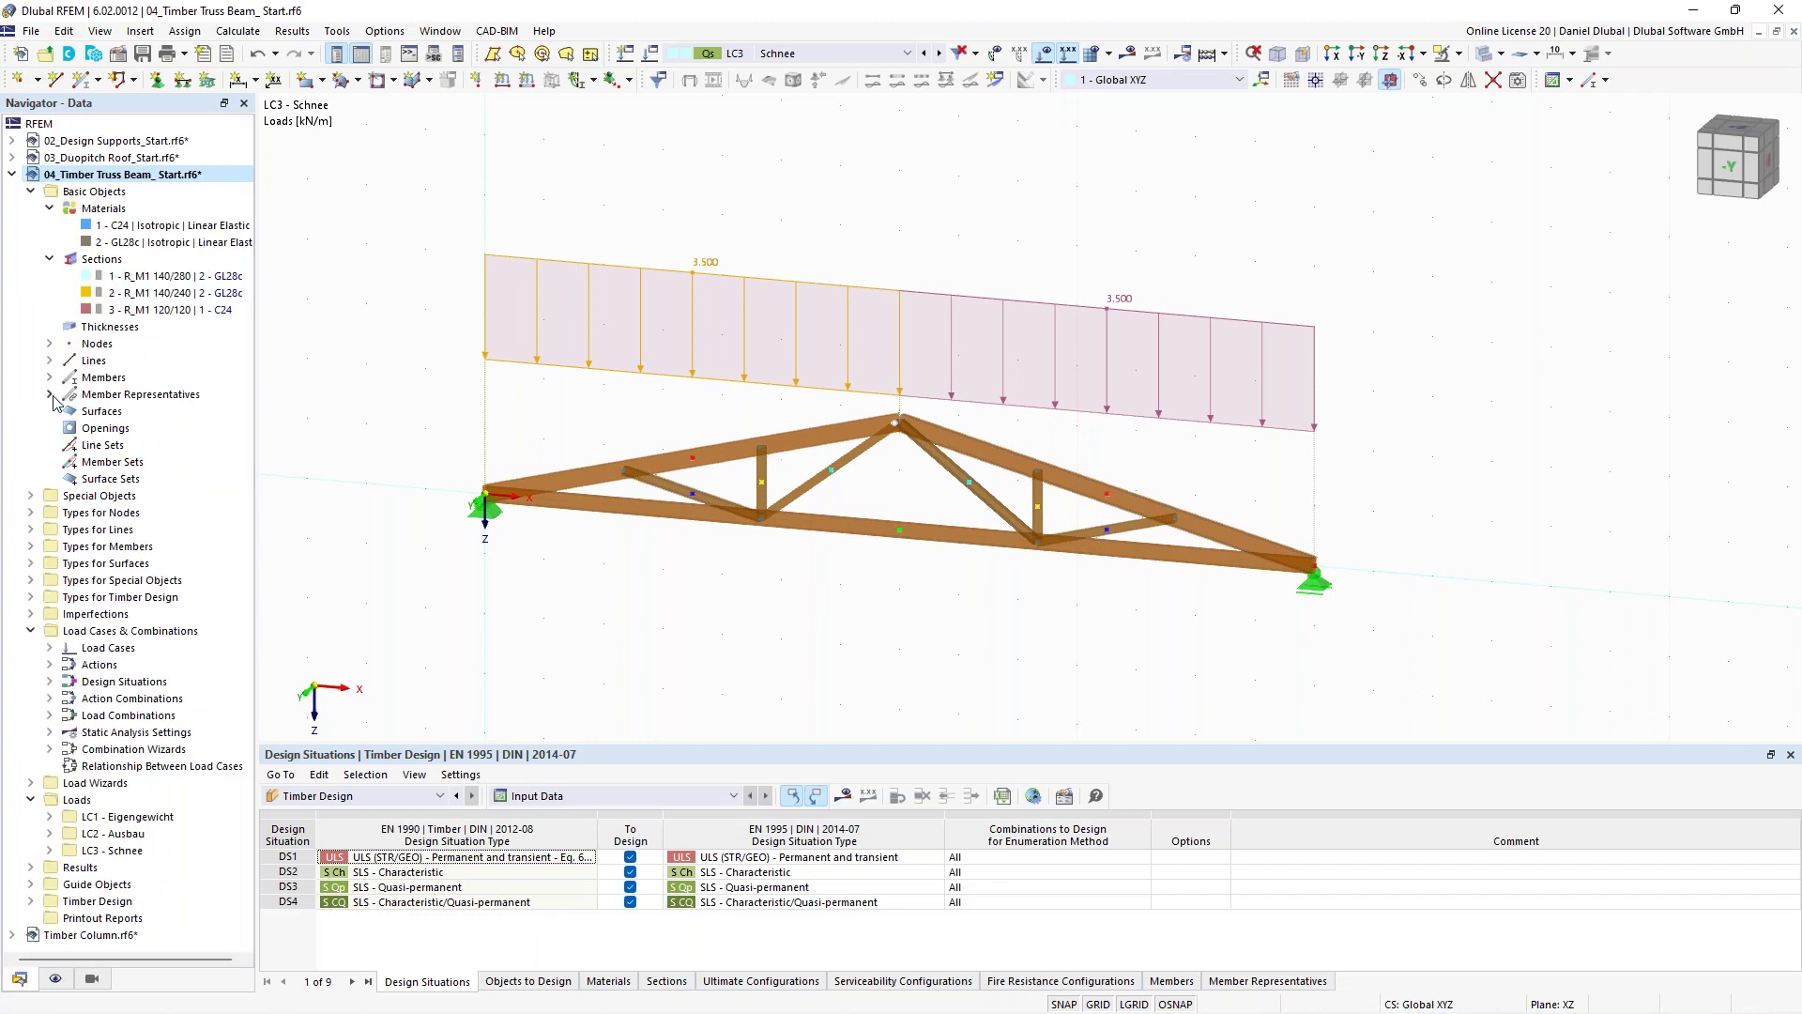
Start a new effective lengths definition for member representative 1, the 140/280 rafter beam, showing its nodal supports and factors.
click(51, 394)
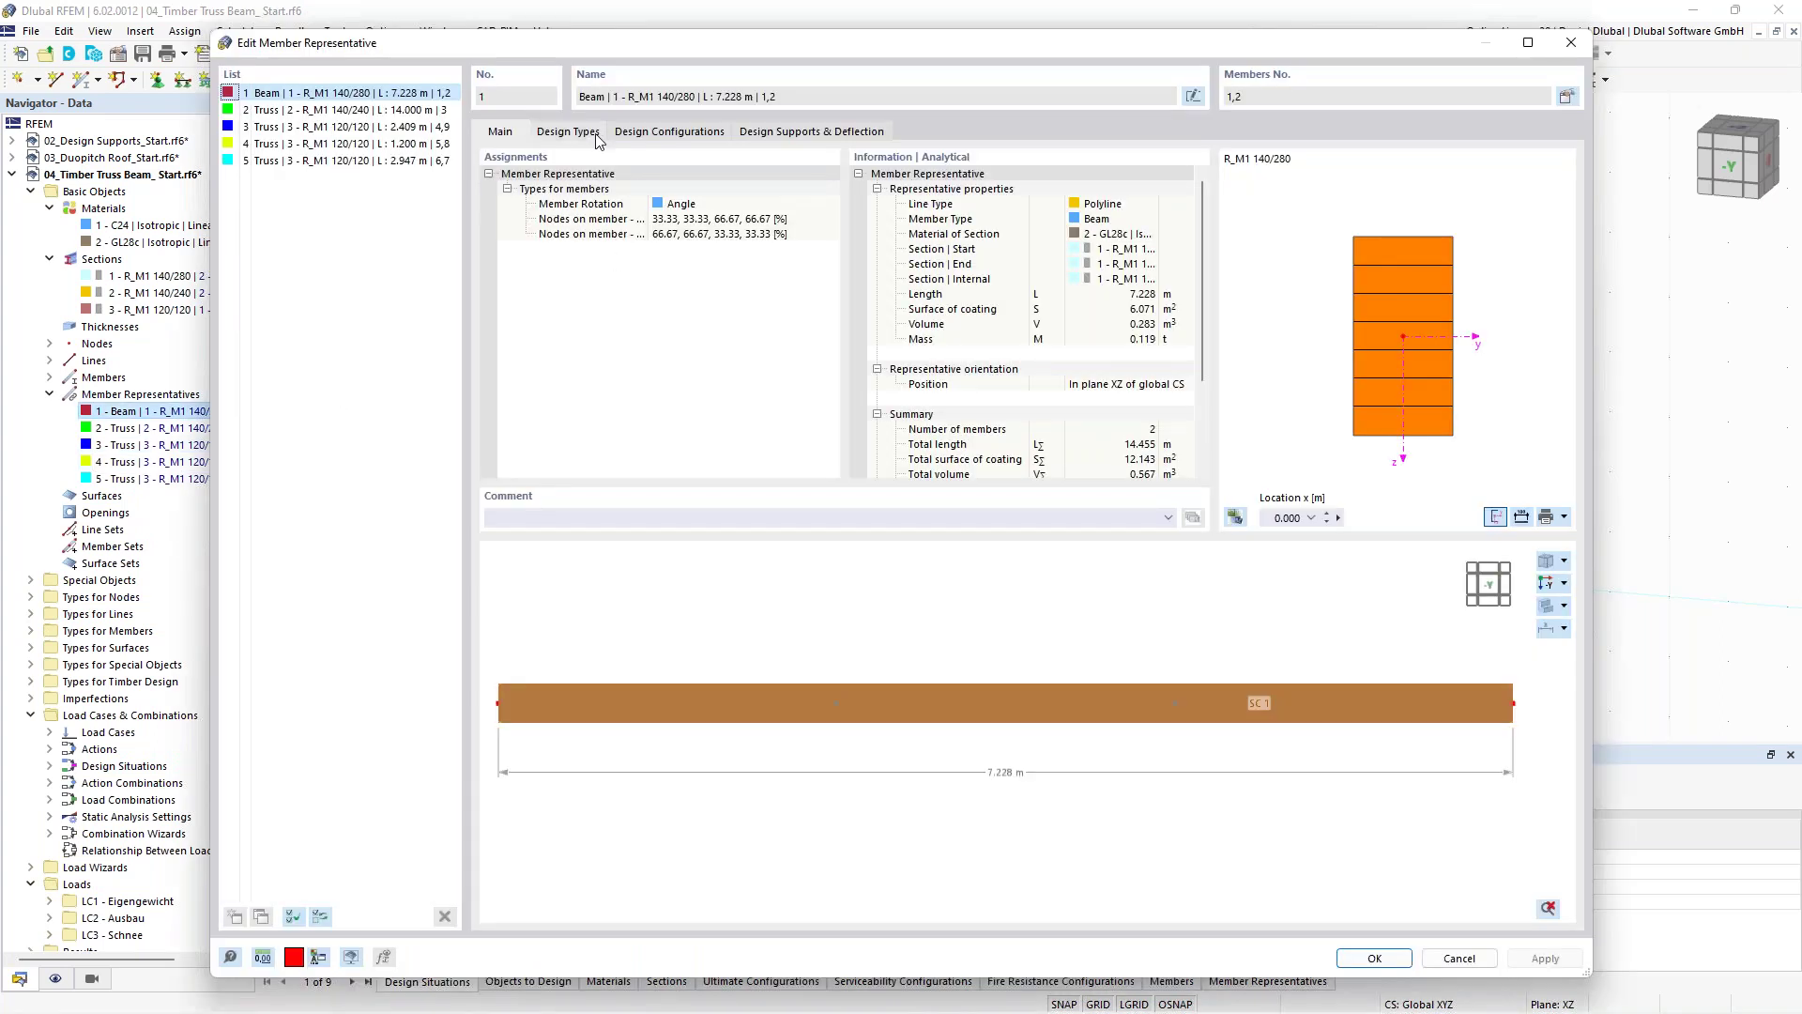
click(593, 133)
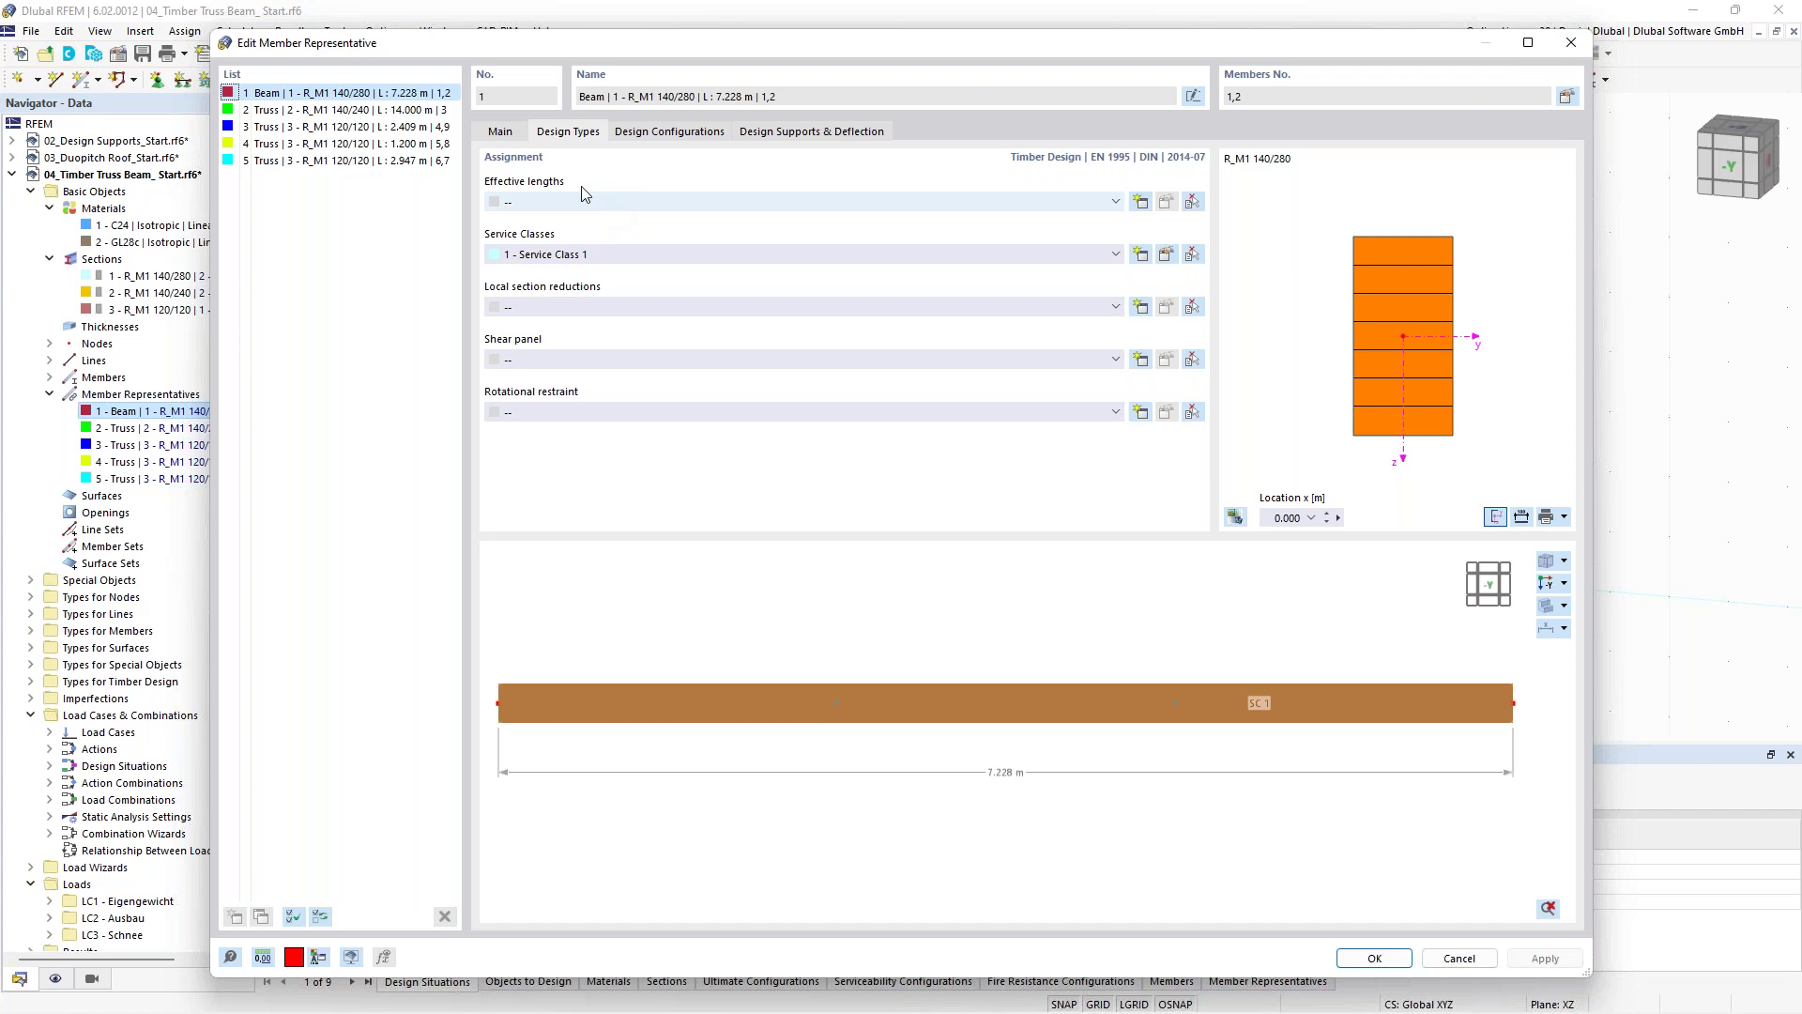
click(730, 110)
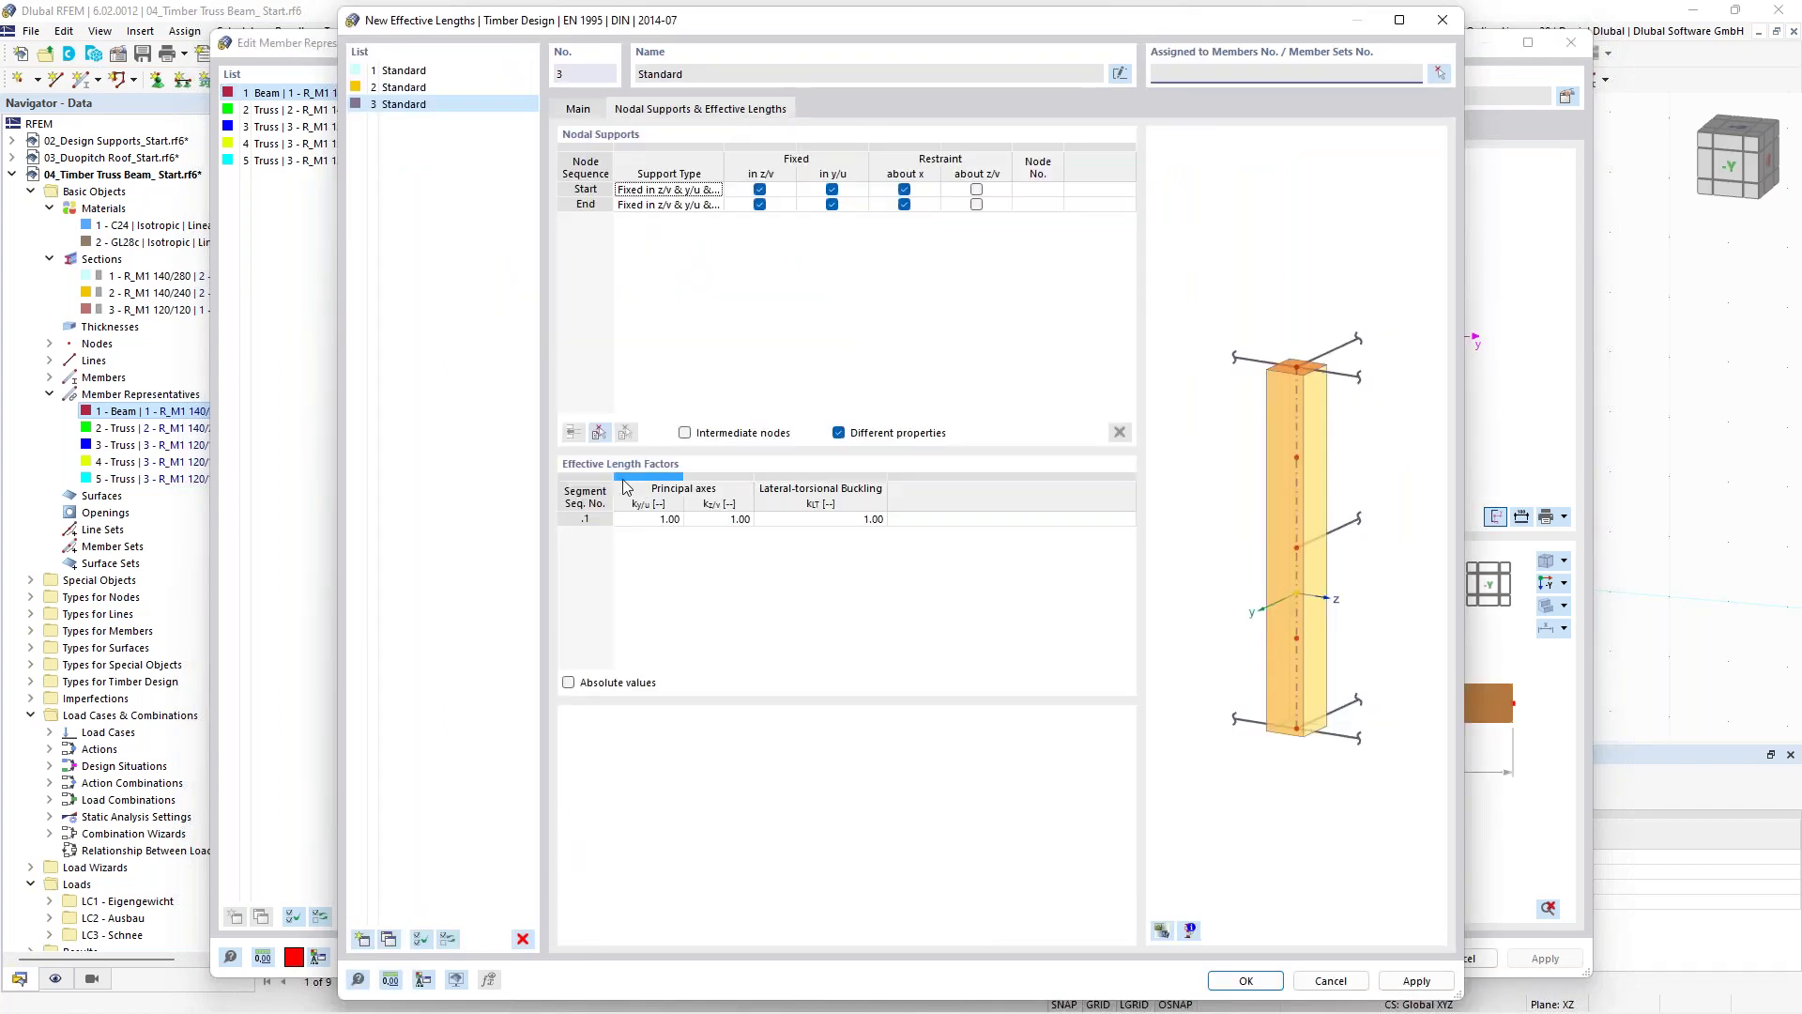
Set the rafter's effective length factors to 7.00 for the y/u axis and 2.58 for the z/v axis.
click(656, 521)
text(7)
key(Return)
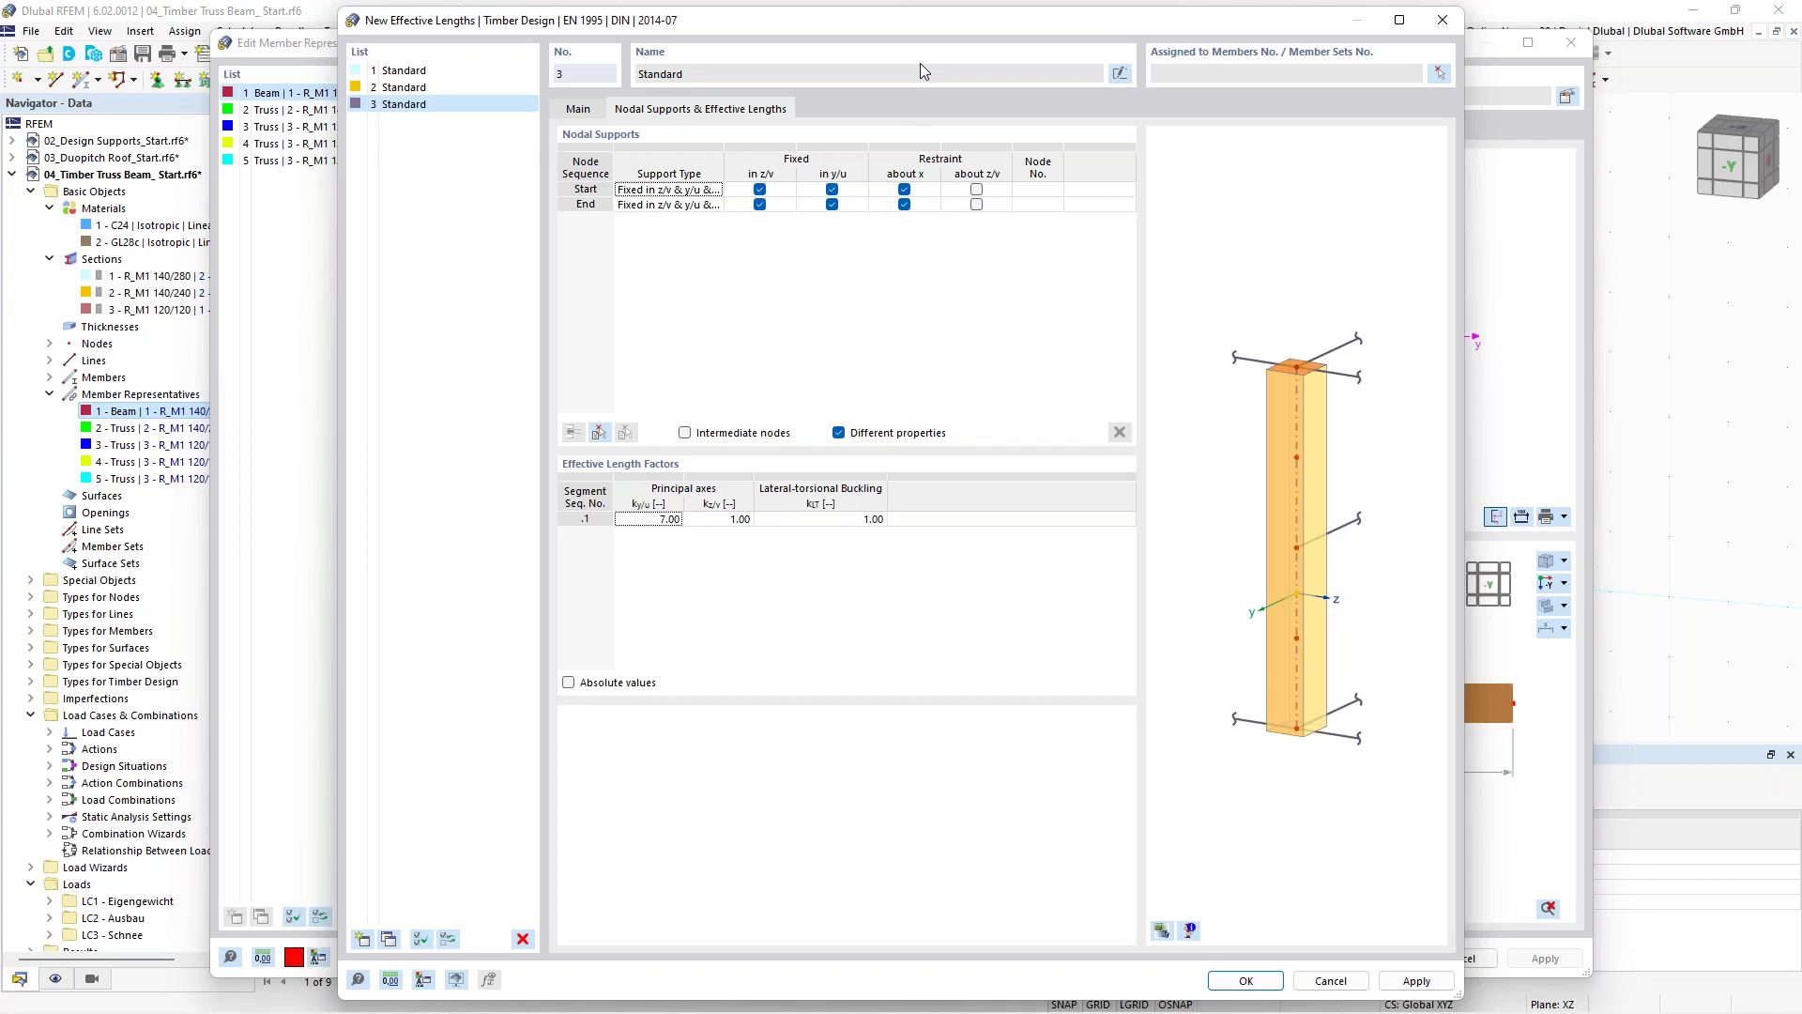
click(723, 518)
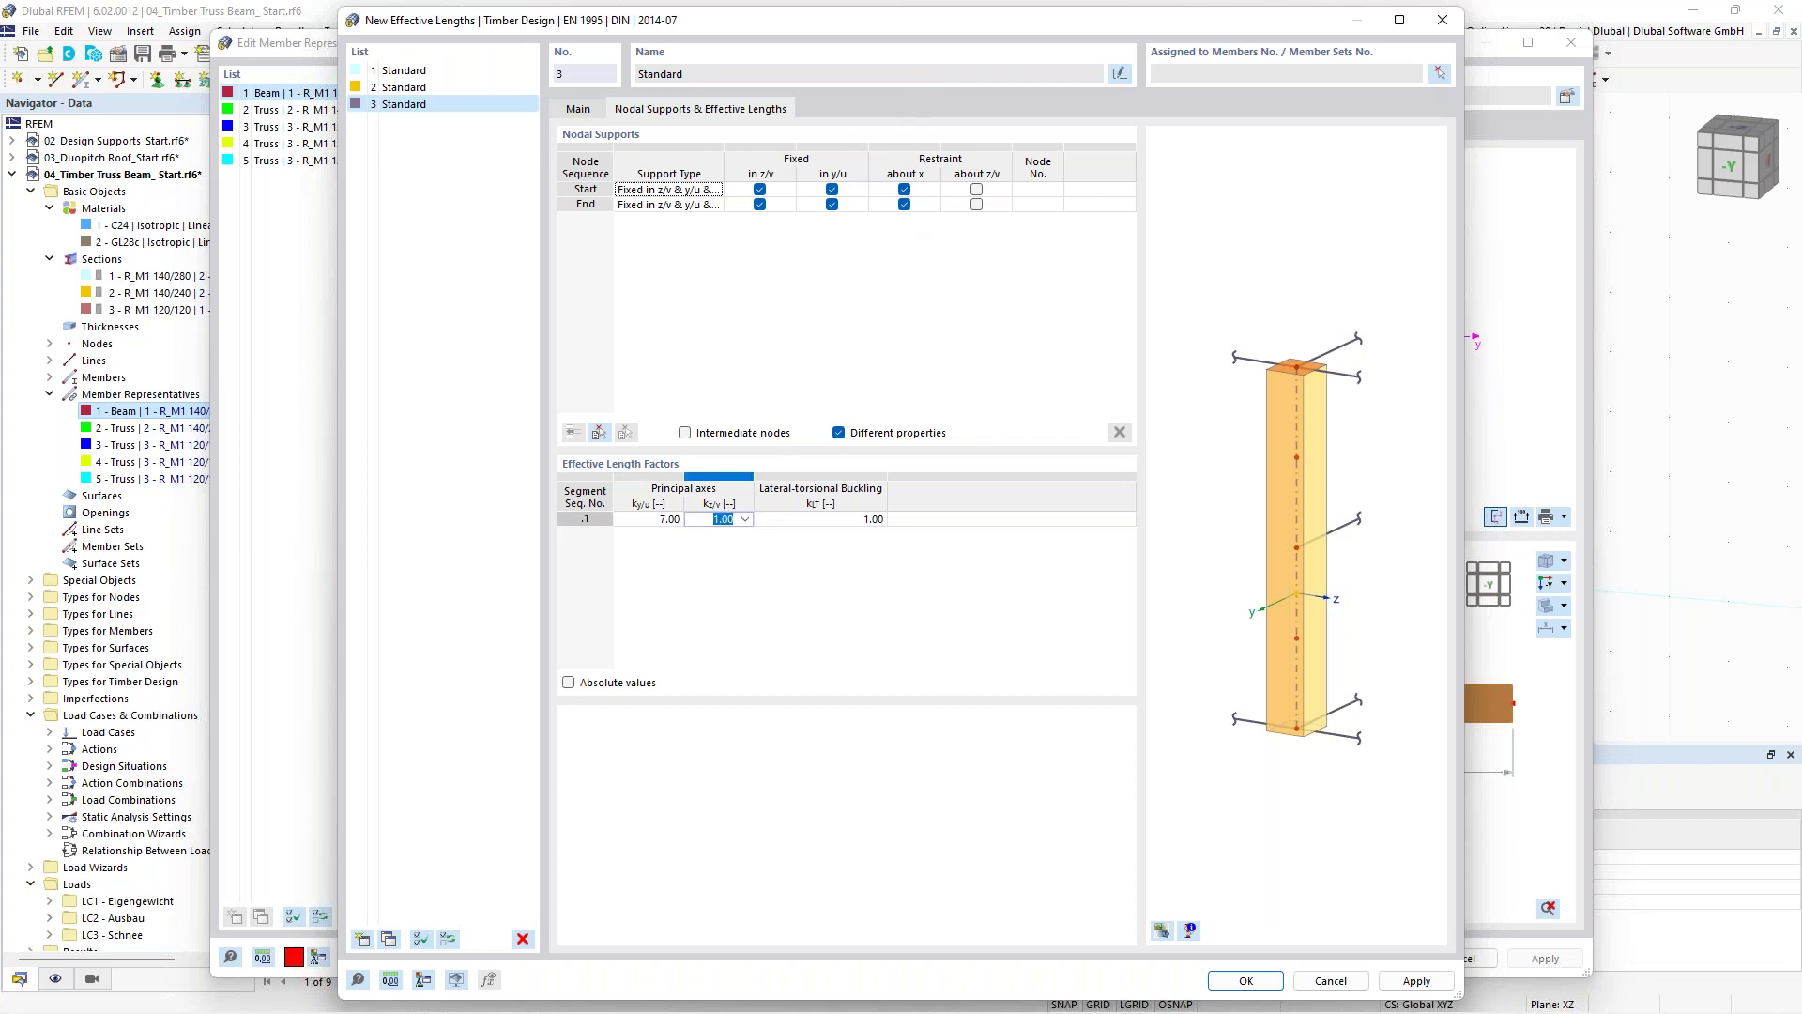
text(2.58)
click(737, 545)
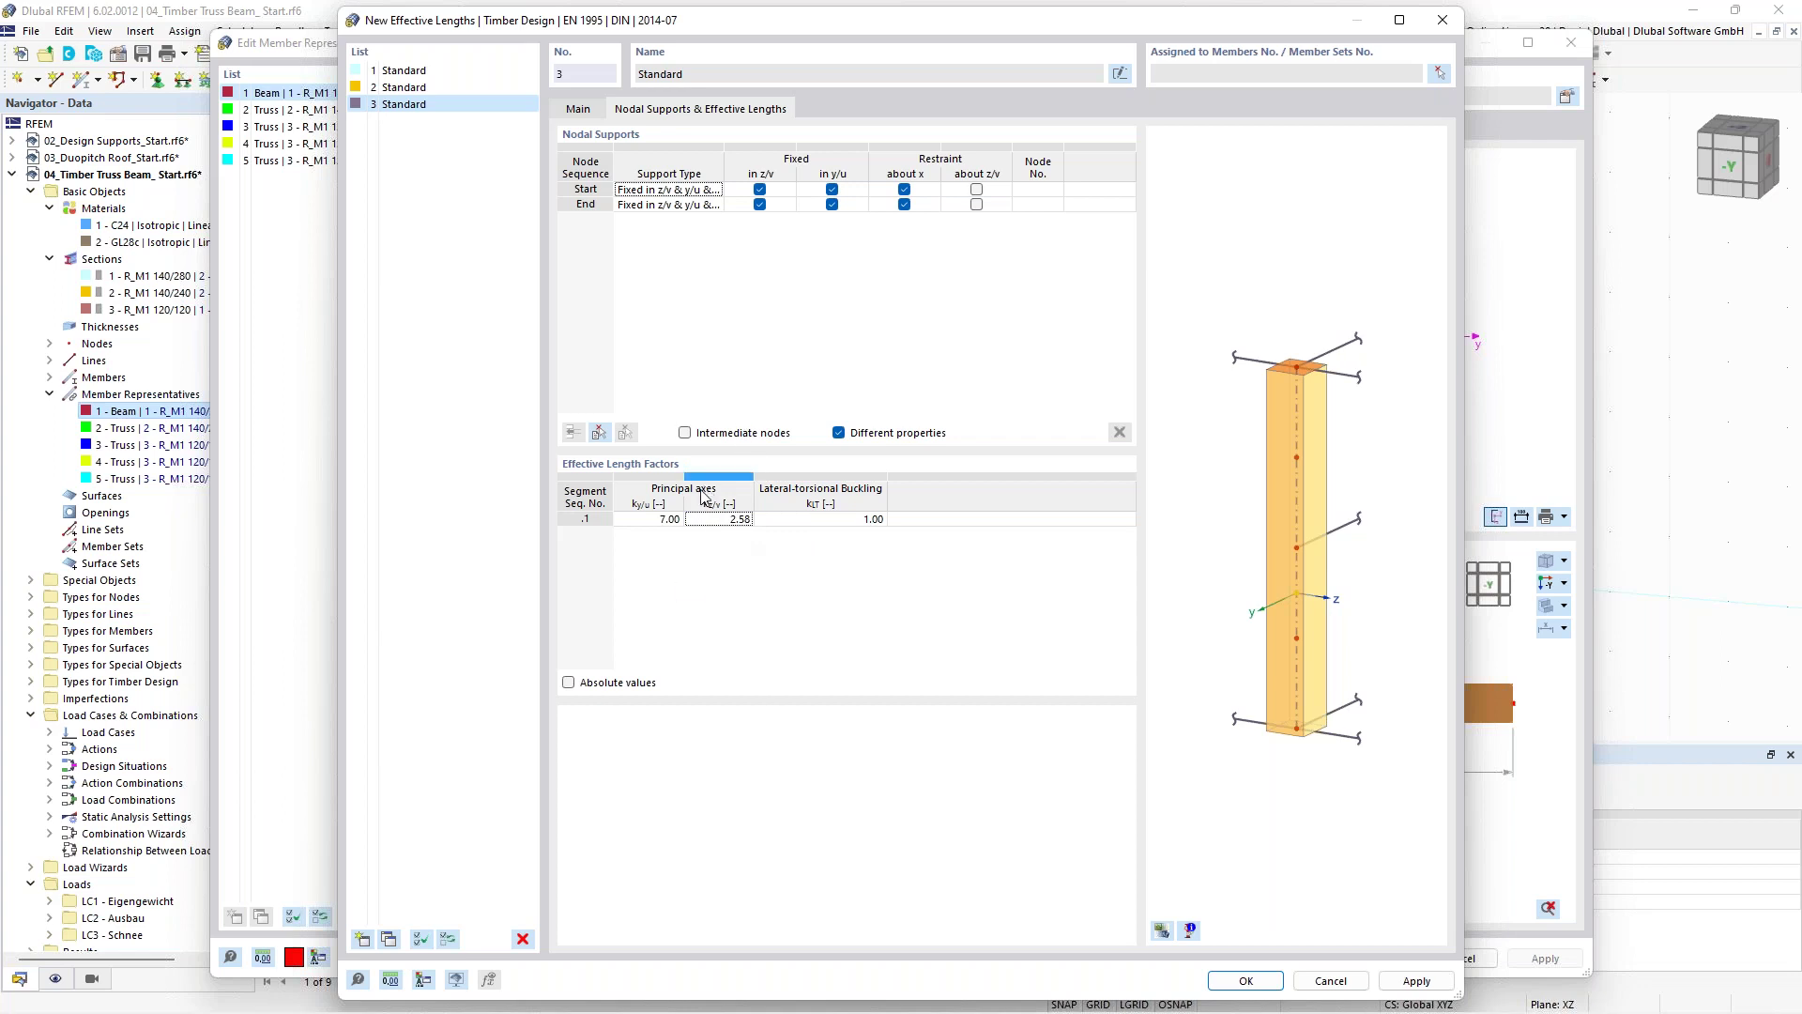
Set the rafter's lateral-torsional buckling factor to 2.58 and accept the new effective lengths definition.
click(871, 526)
text(2,58)
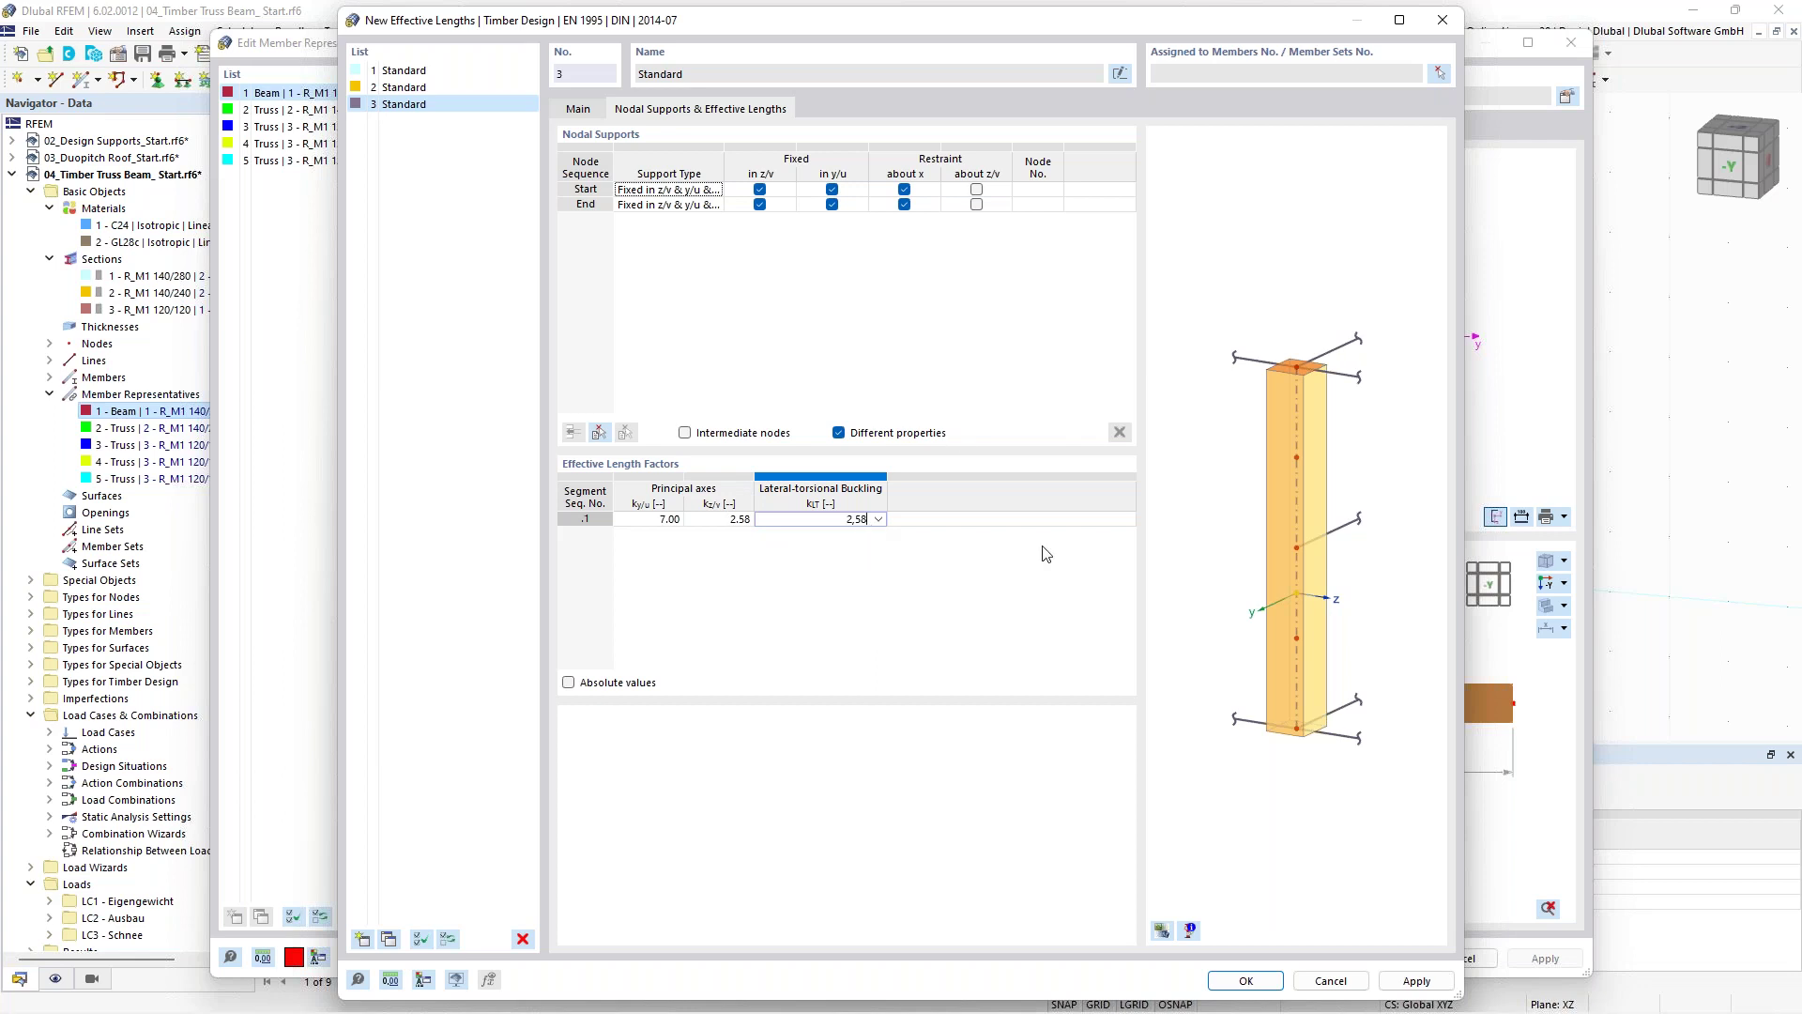
click(1249, 982)
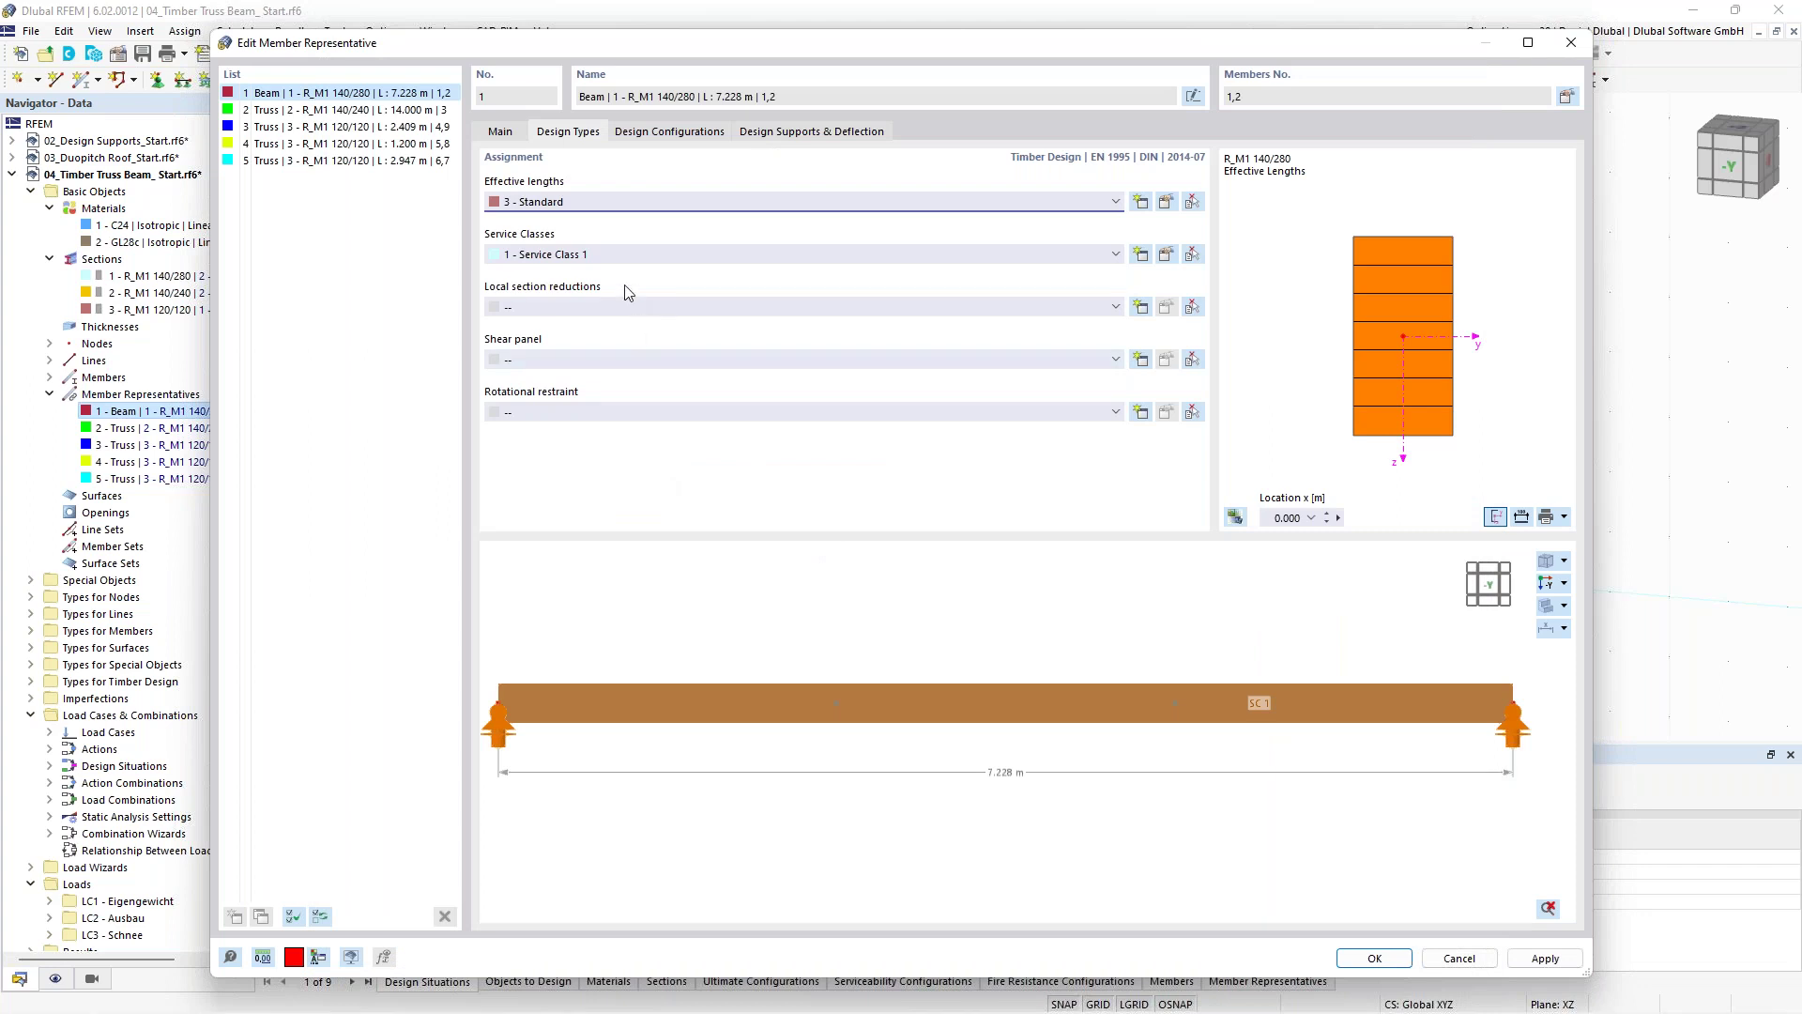
Review the Standard ultimate configuration assigned to member representative 1, including its stability and standard parameters.
click(688, 135)
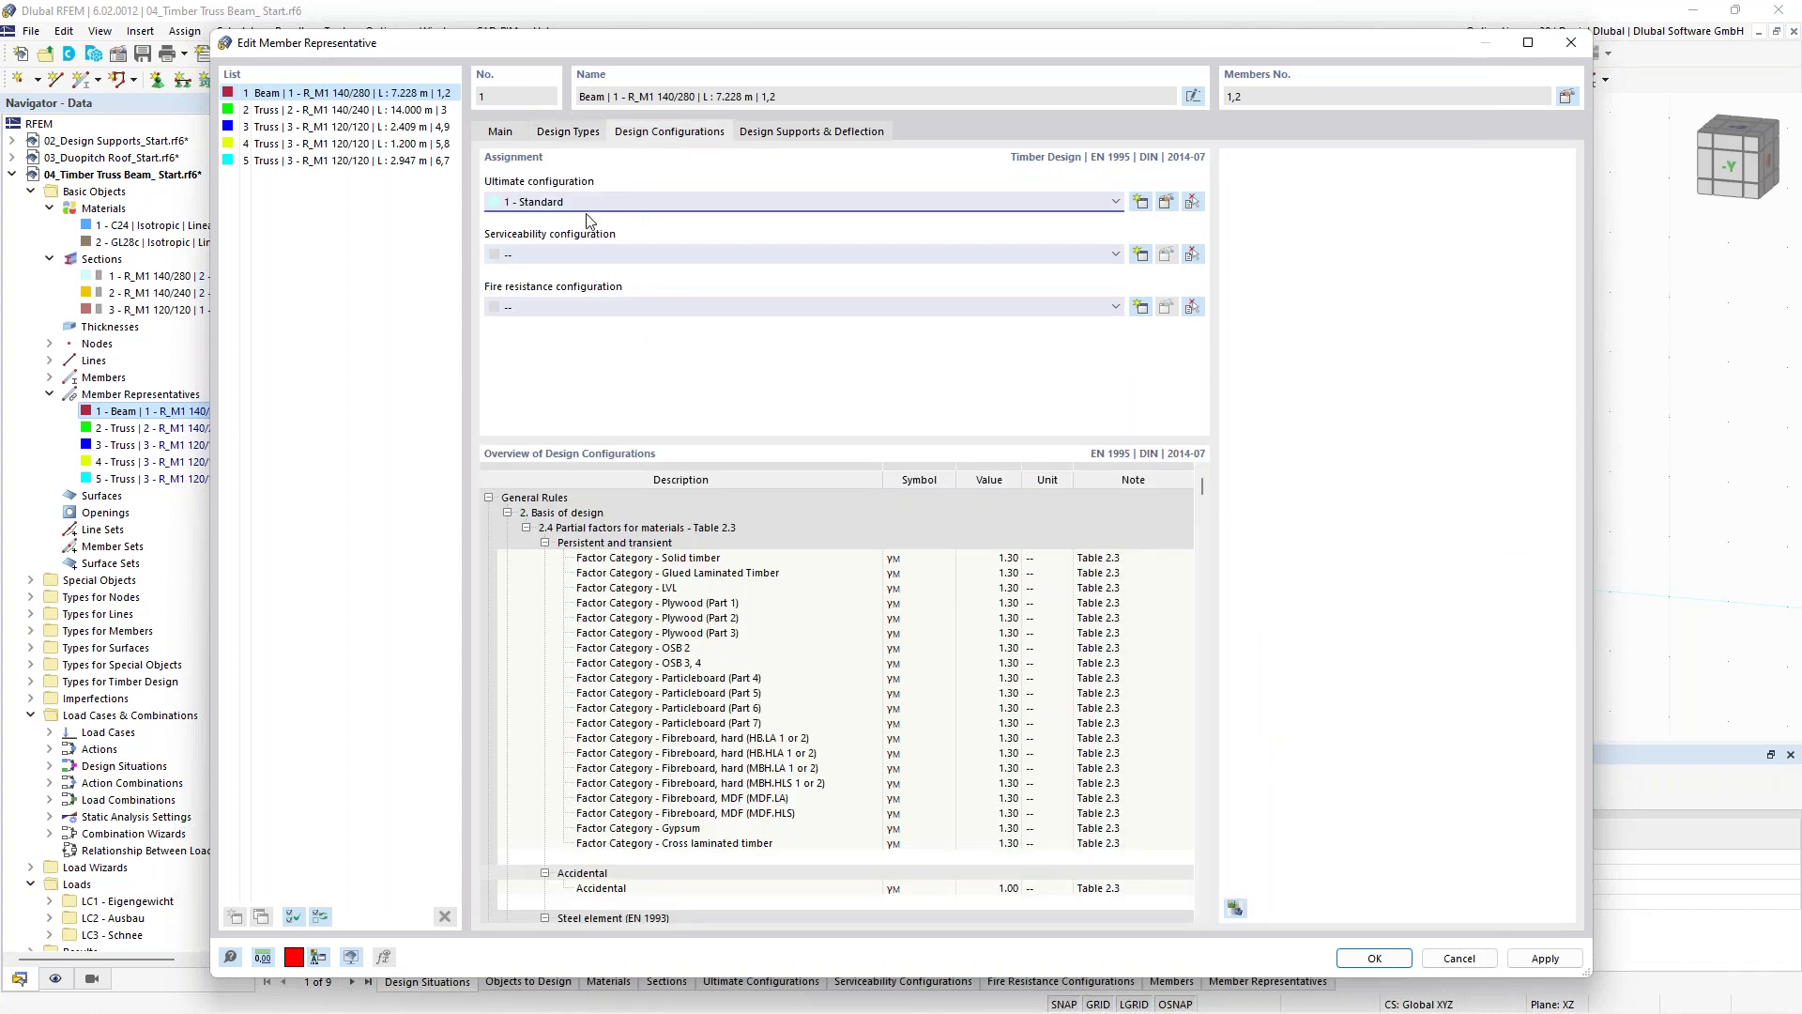
click(1166, 202)
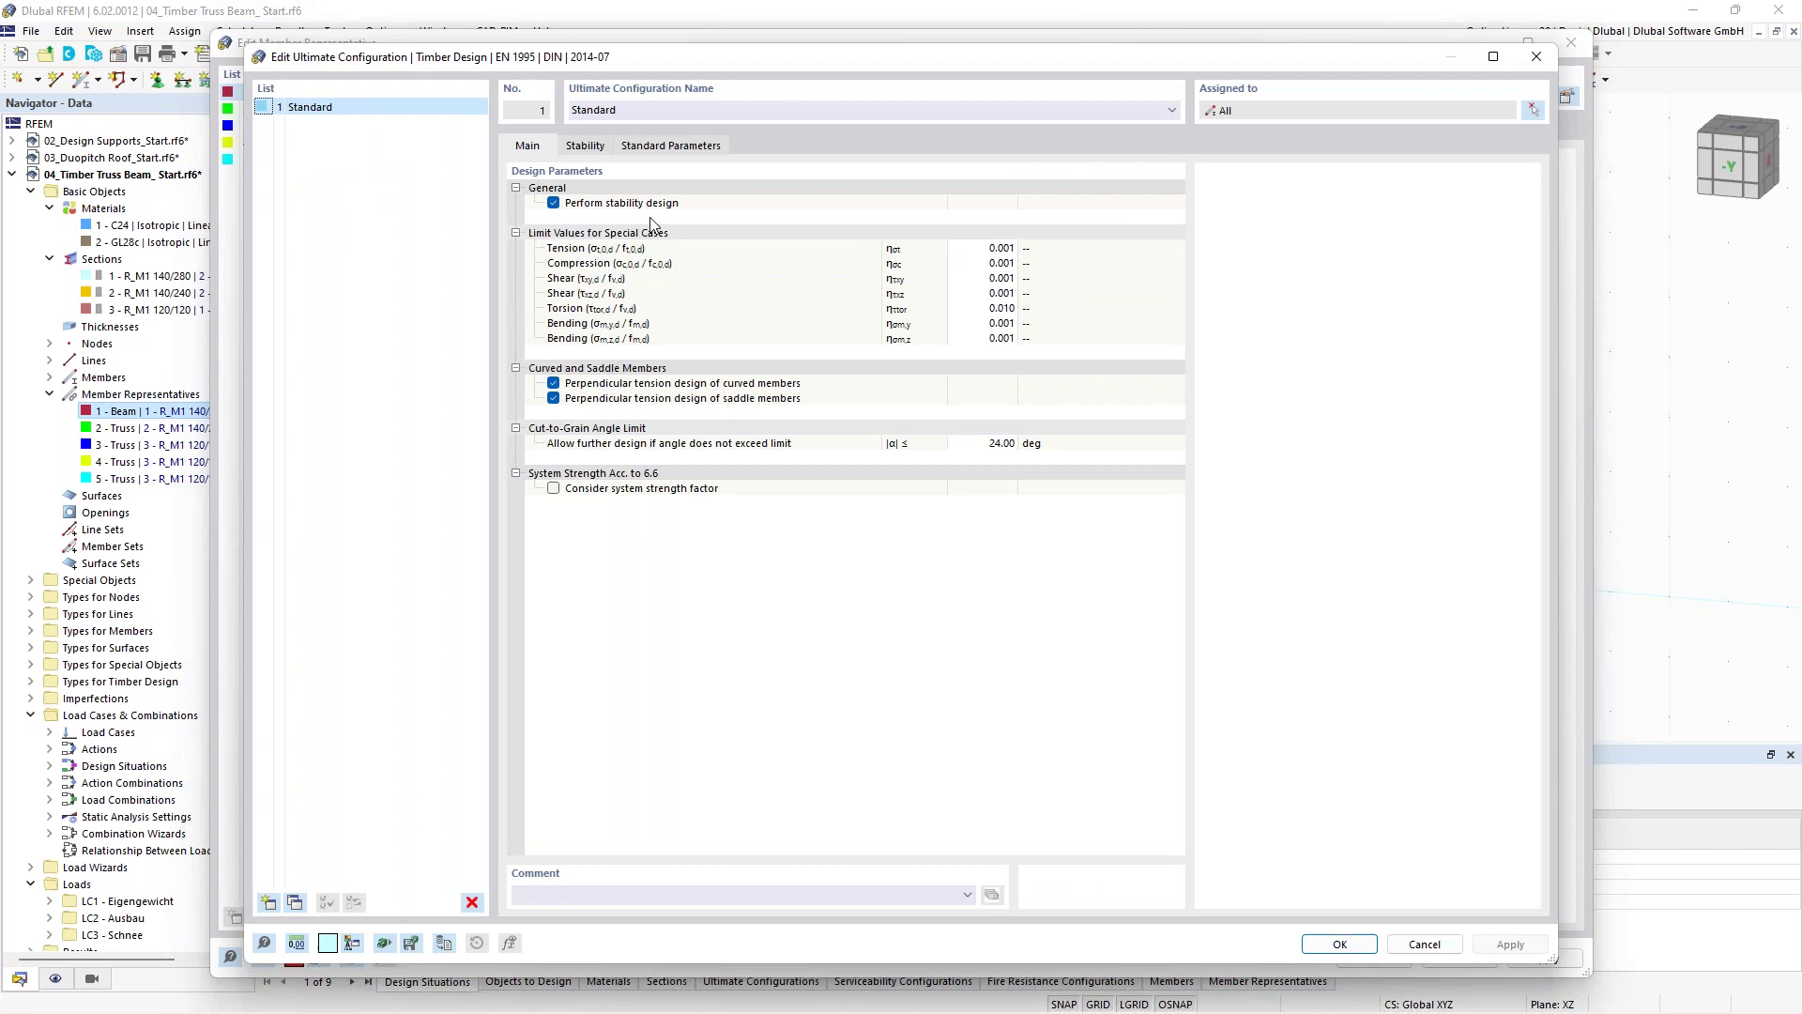
click(648, 153)
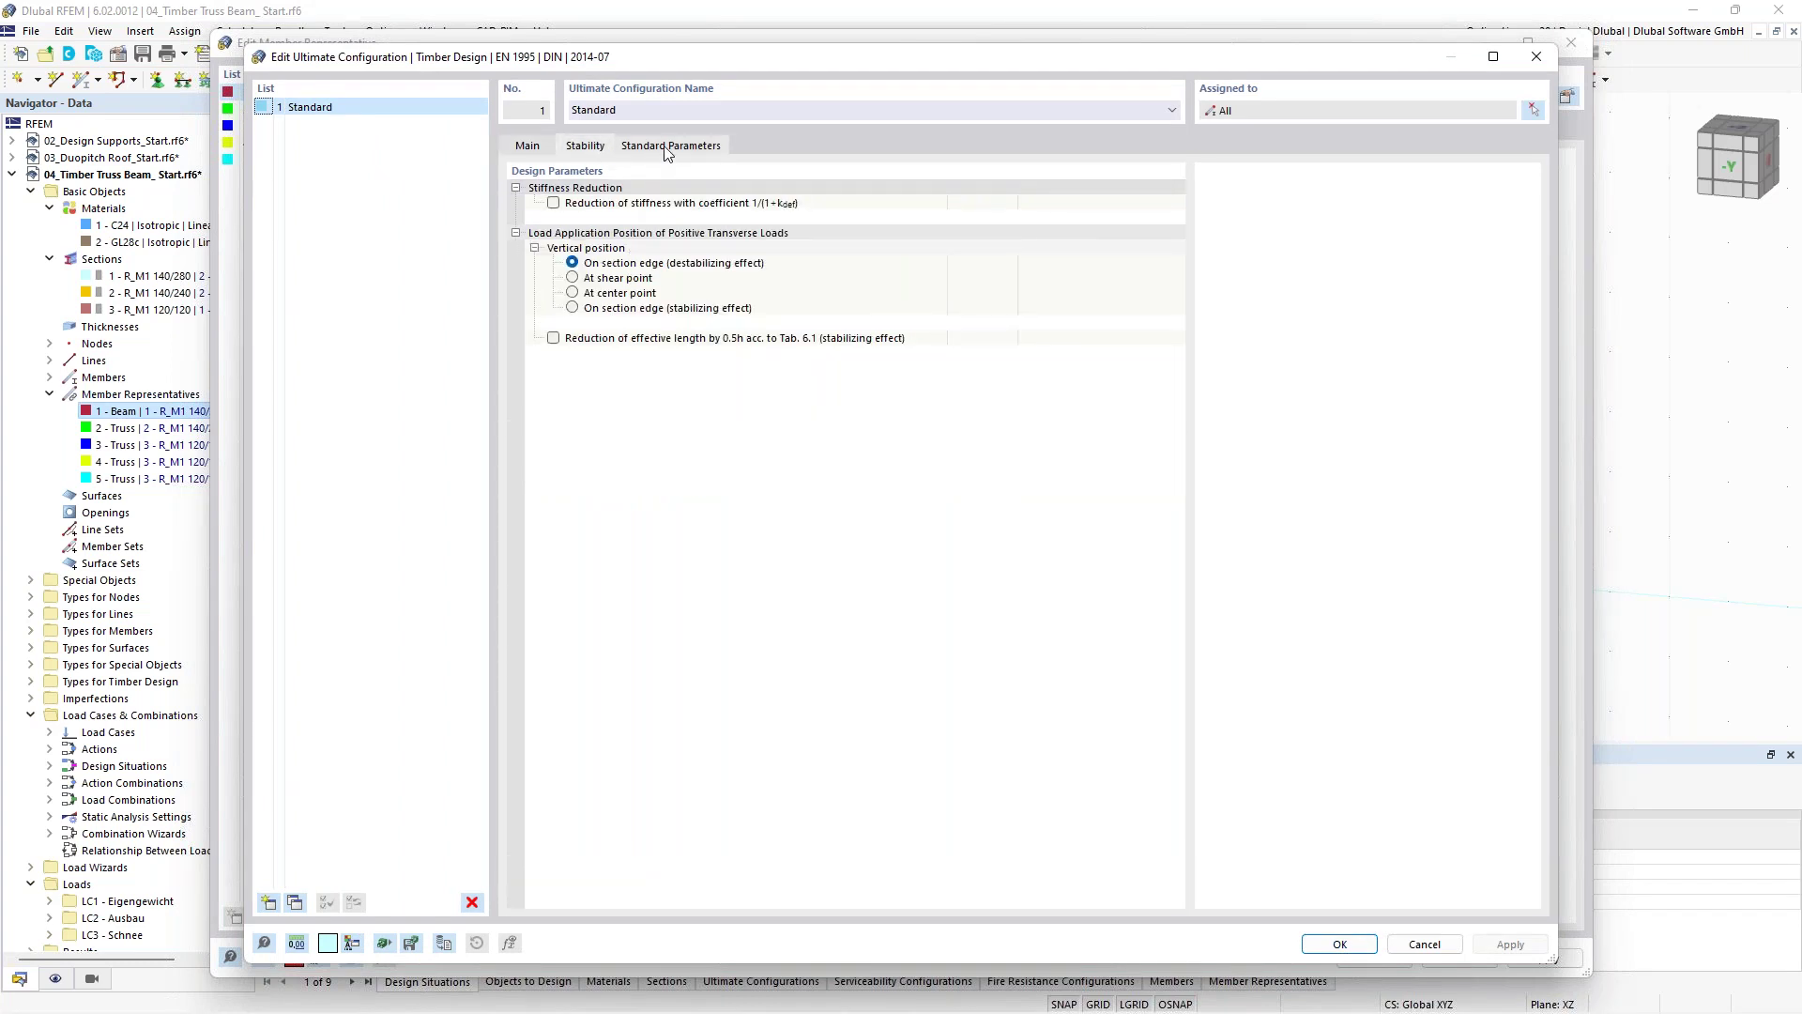
click(652, 147)
click(528, 145)
click(1536, 56)
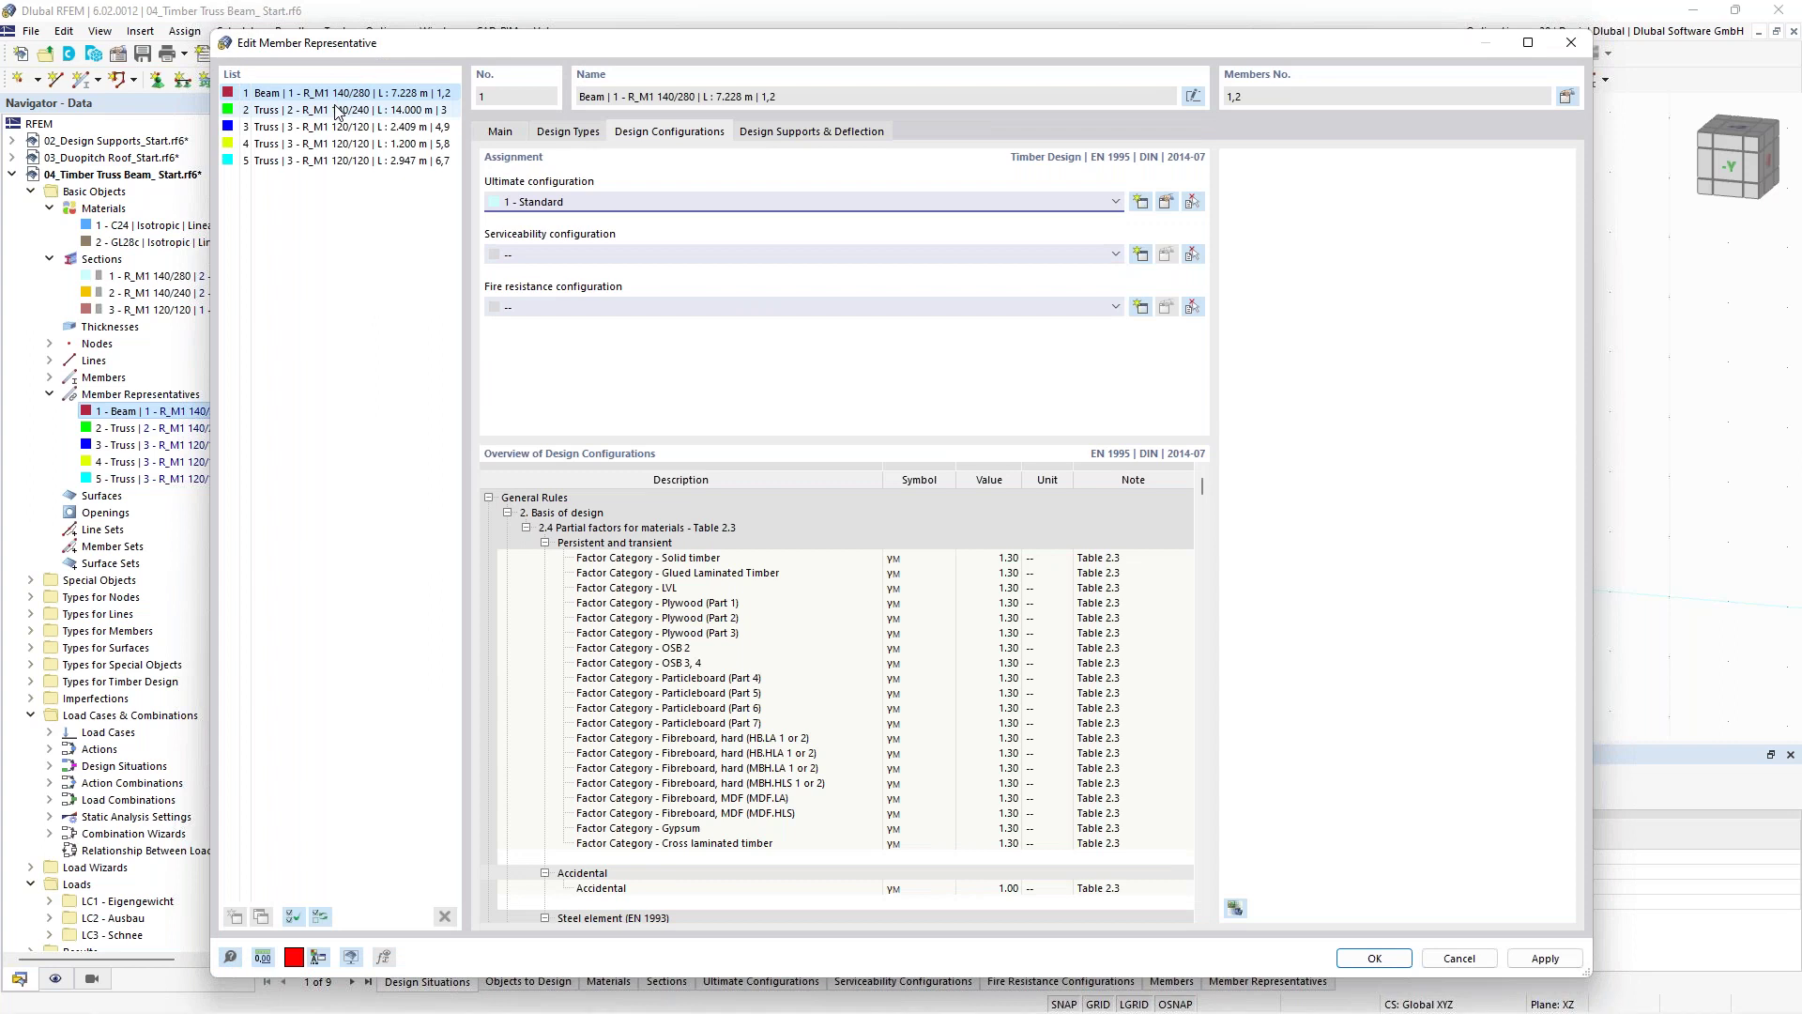
Create a new effective lengths definition for member representative 2, the 140/240 truss chord, with lateral-torsional buckling excluded.
click(338, 110)
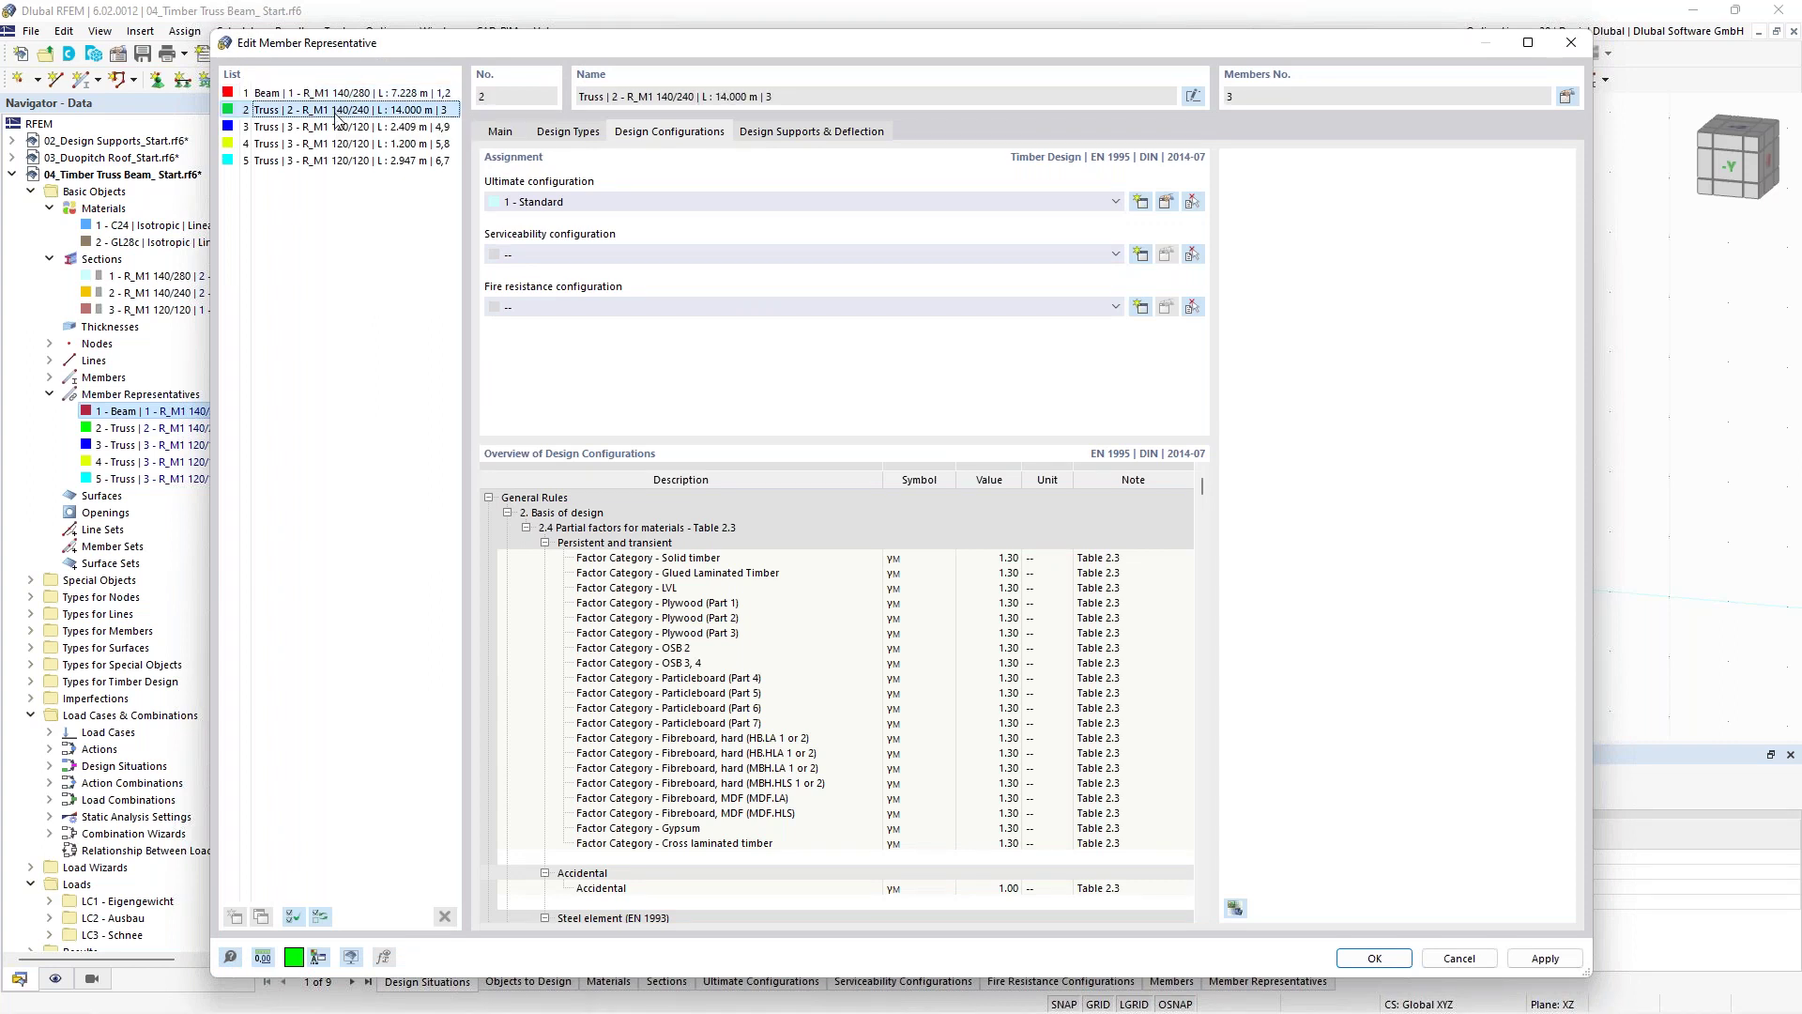
drag(501, 44, 504, 684)
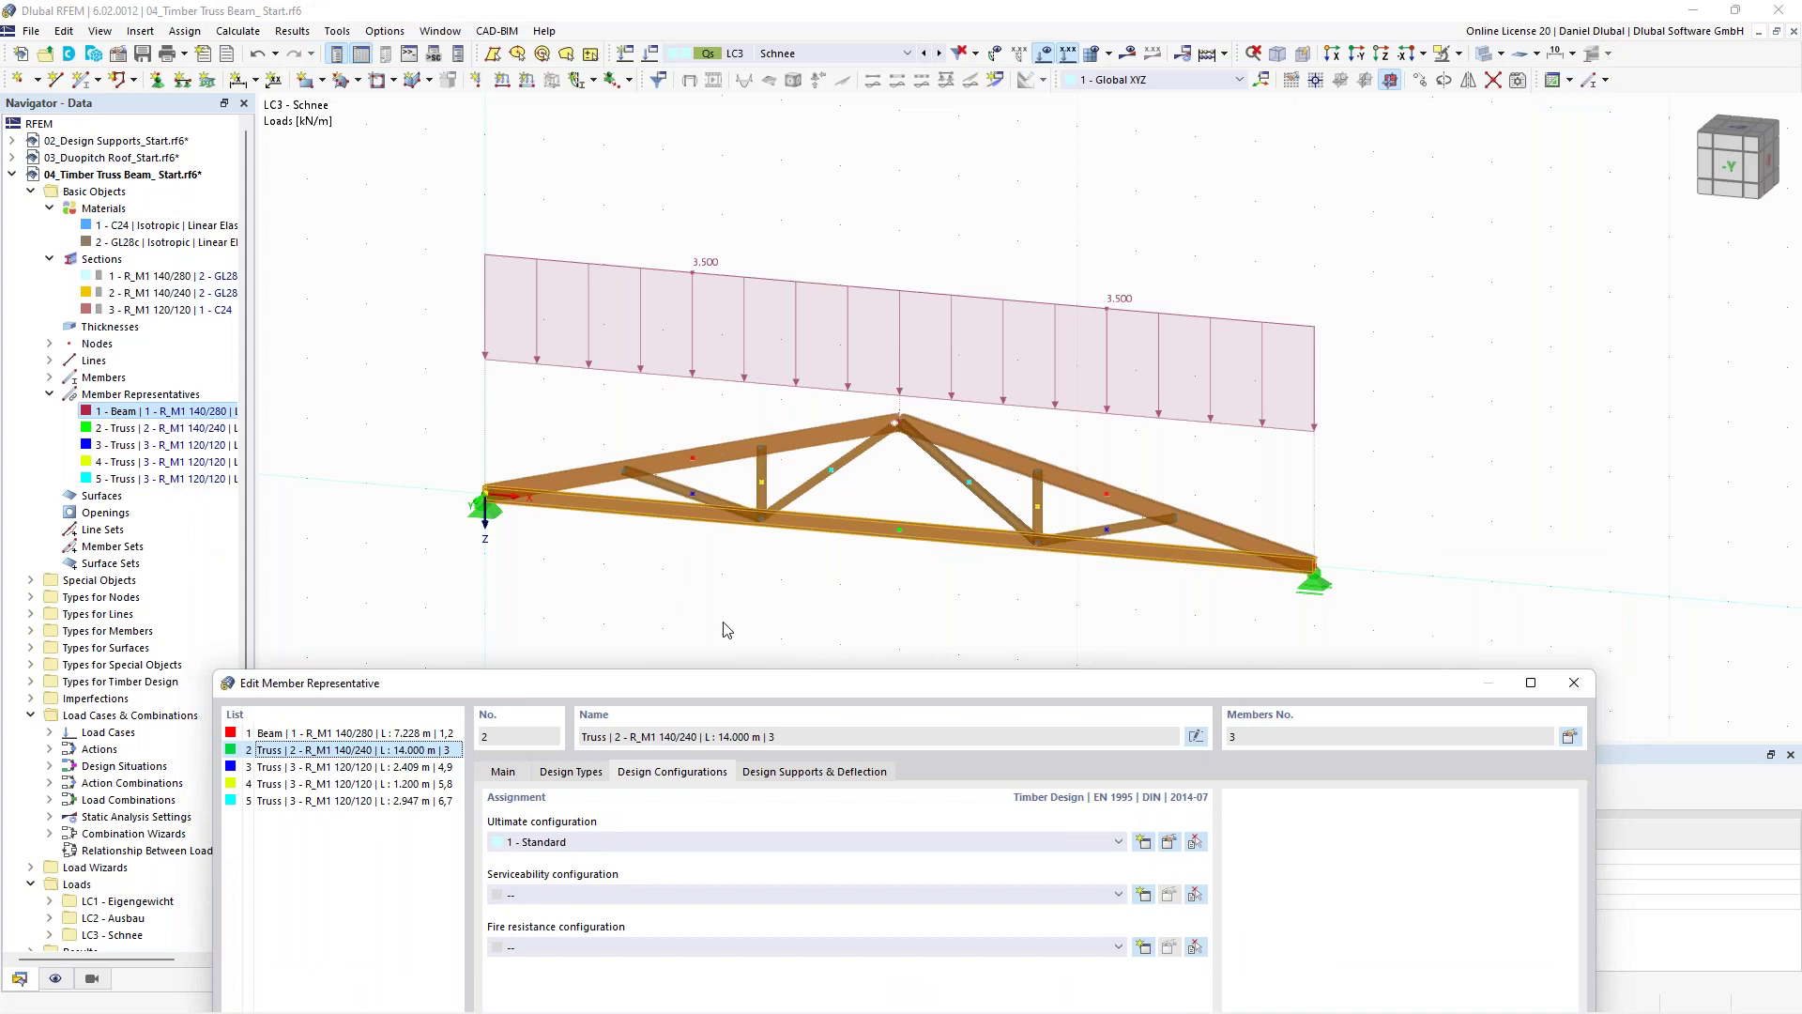
drag(715, 688, 703, 84)
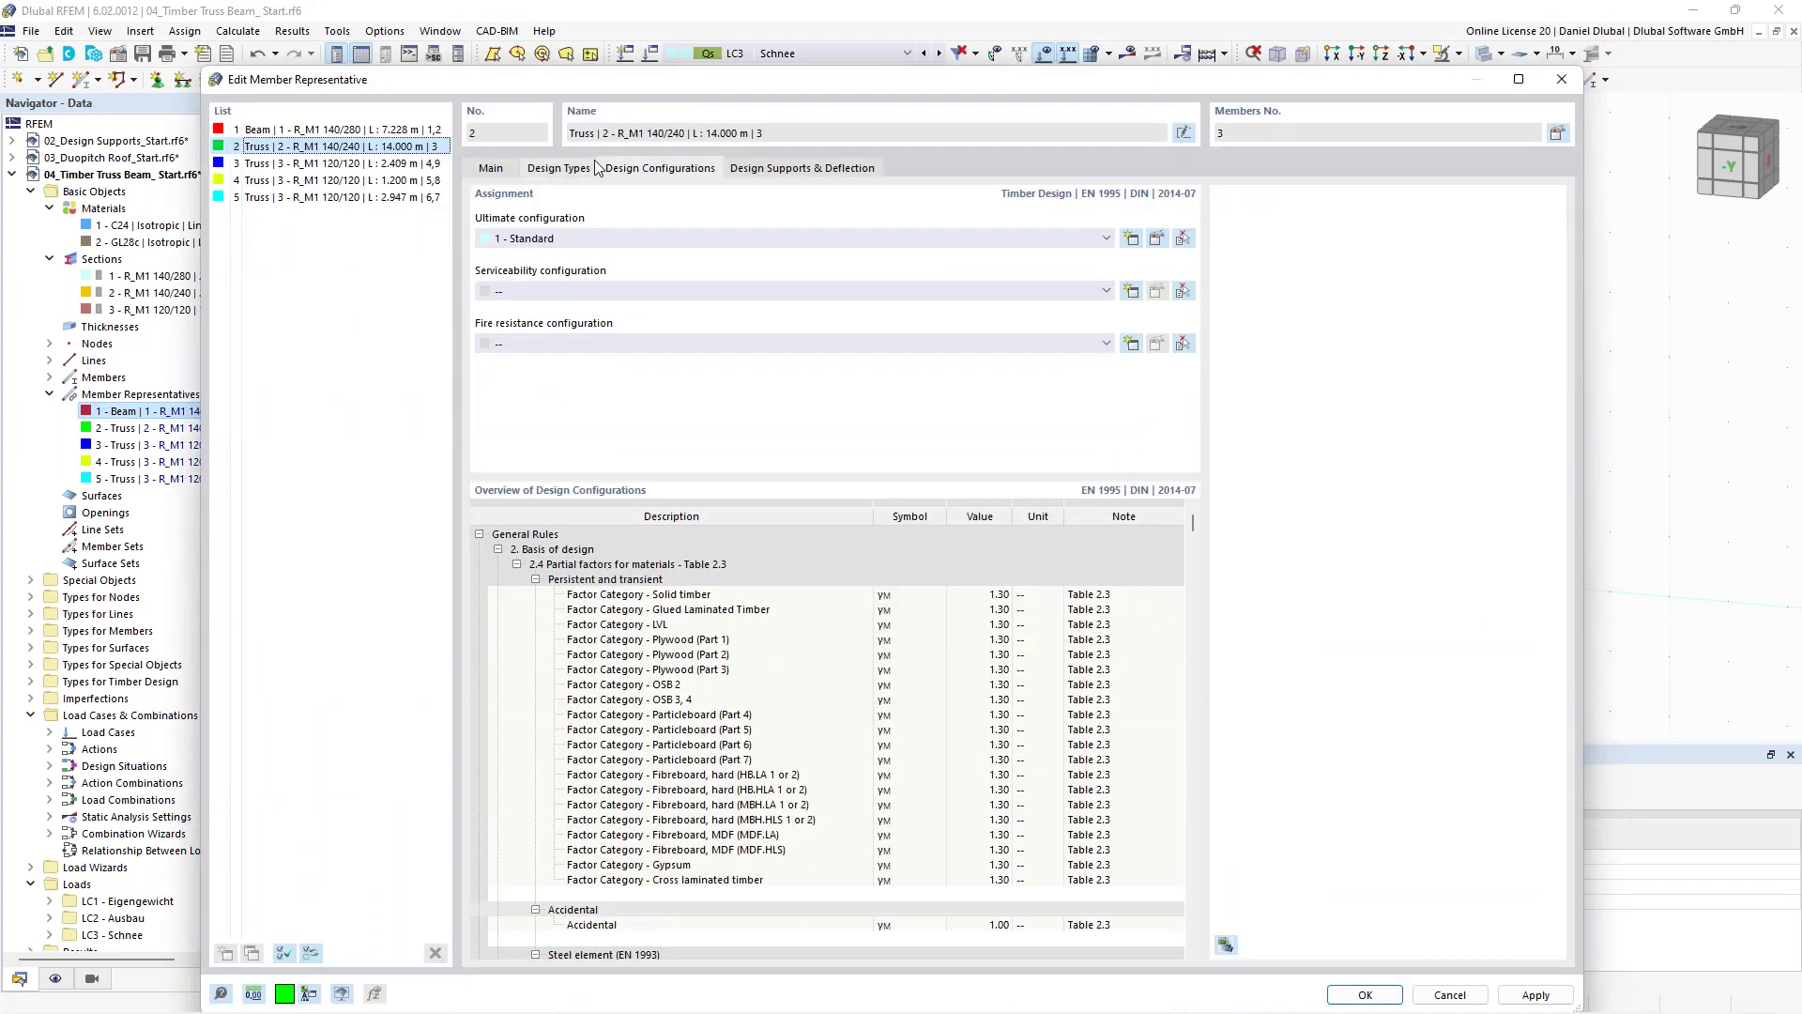
click(590, 168)
click(1132, 240)
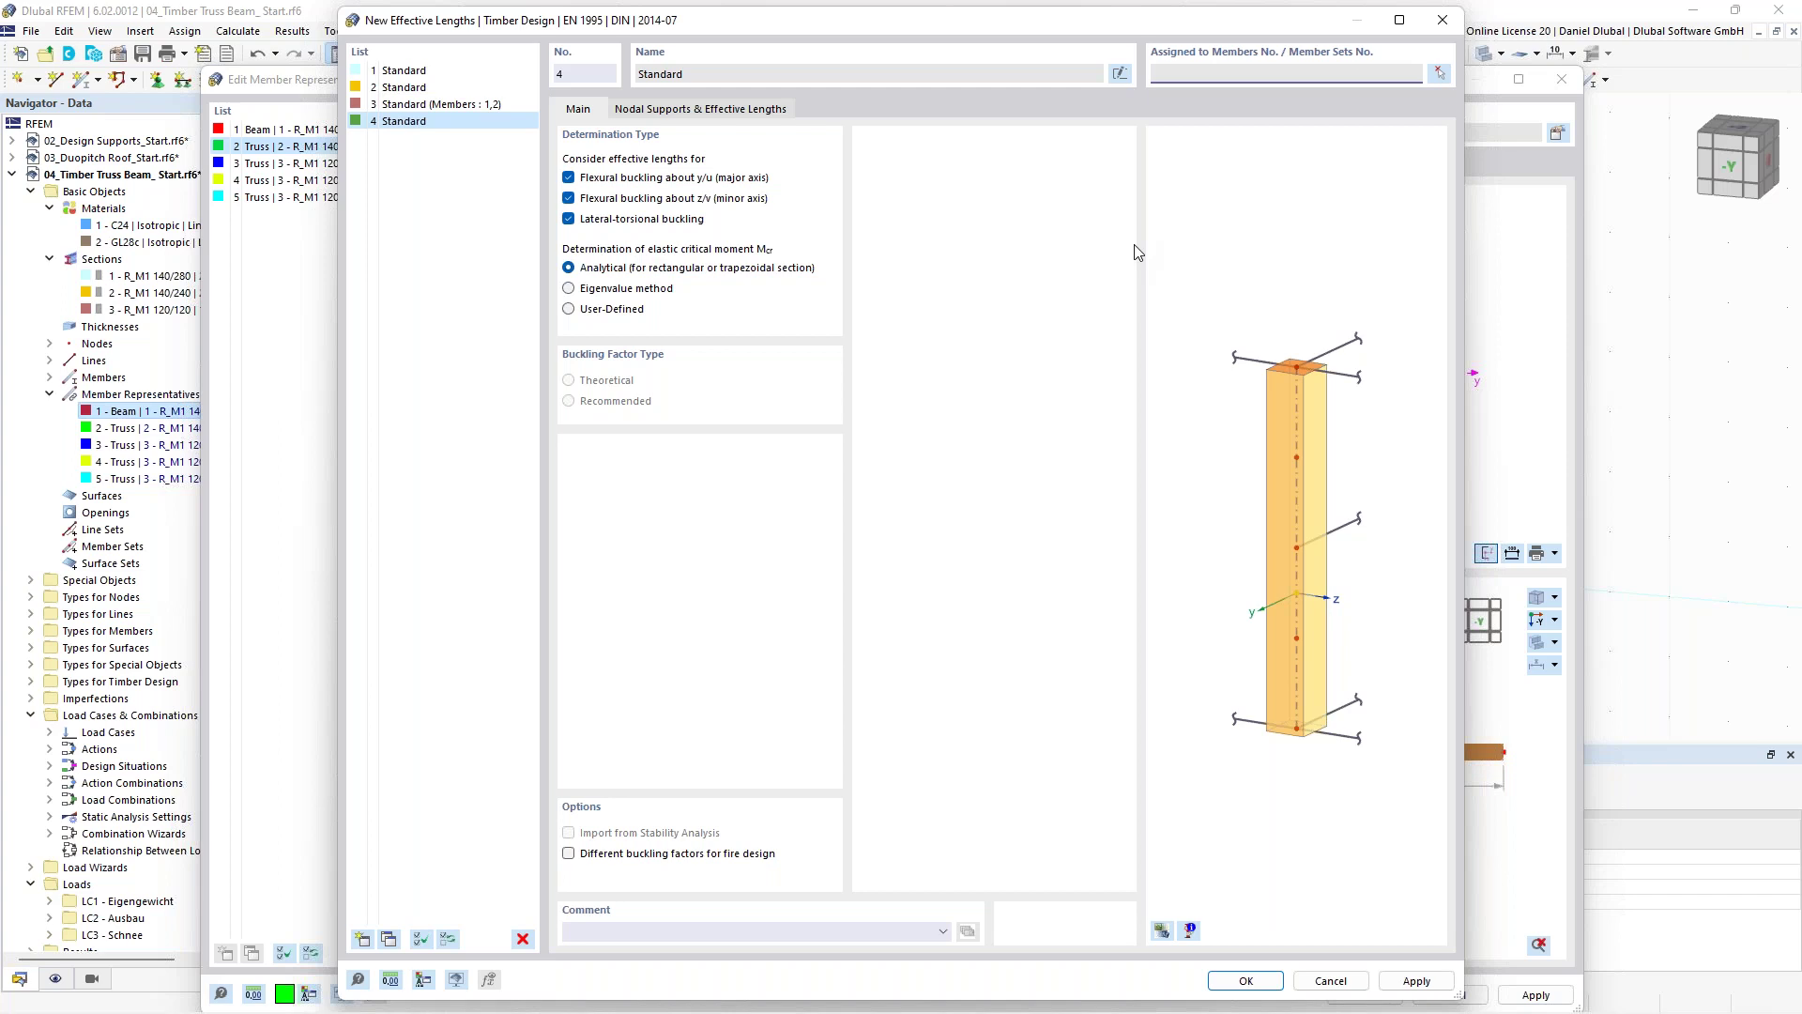
click(676, 219)
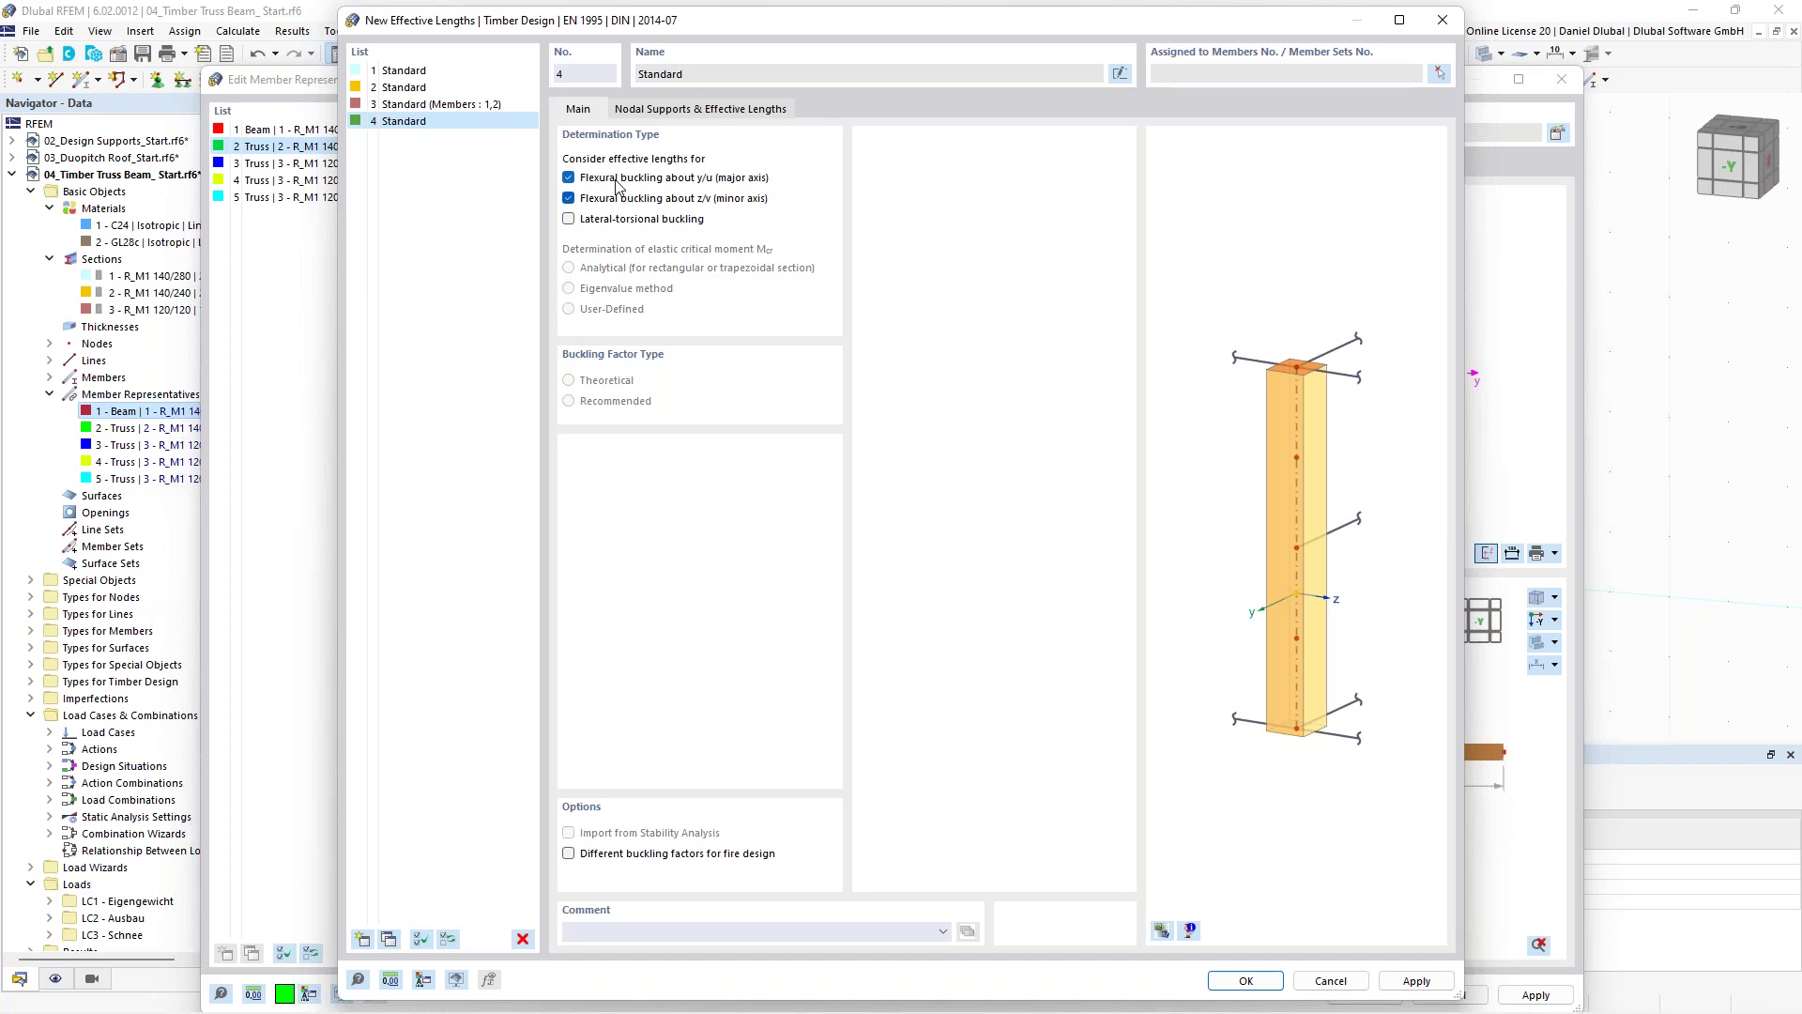
click(652, 110)
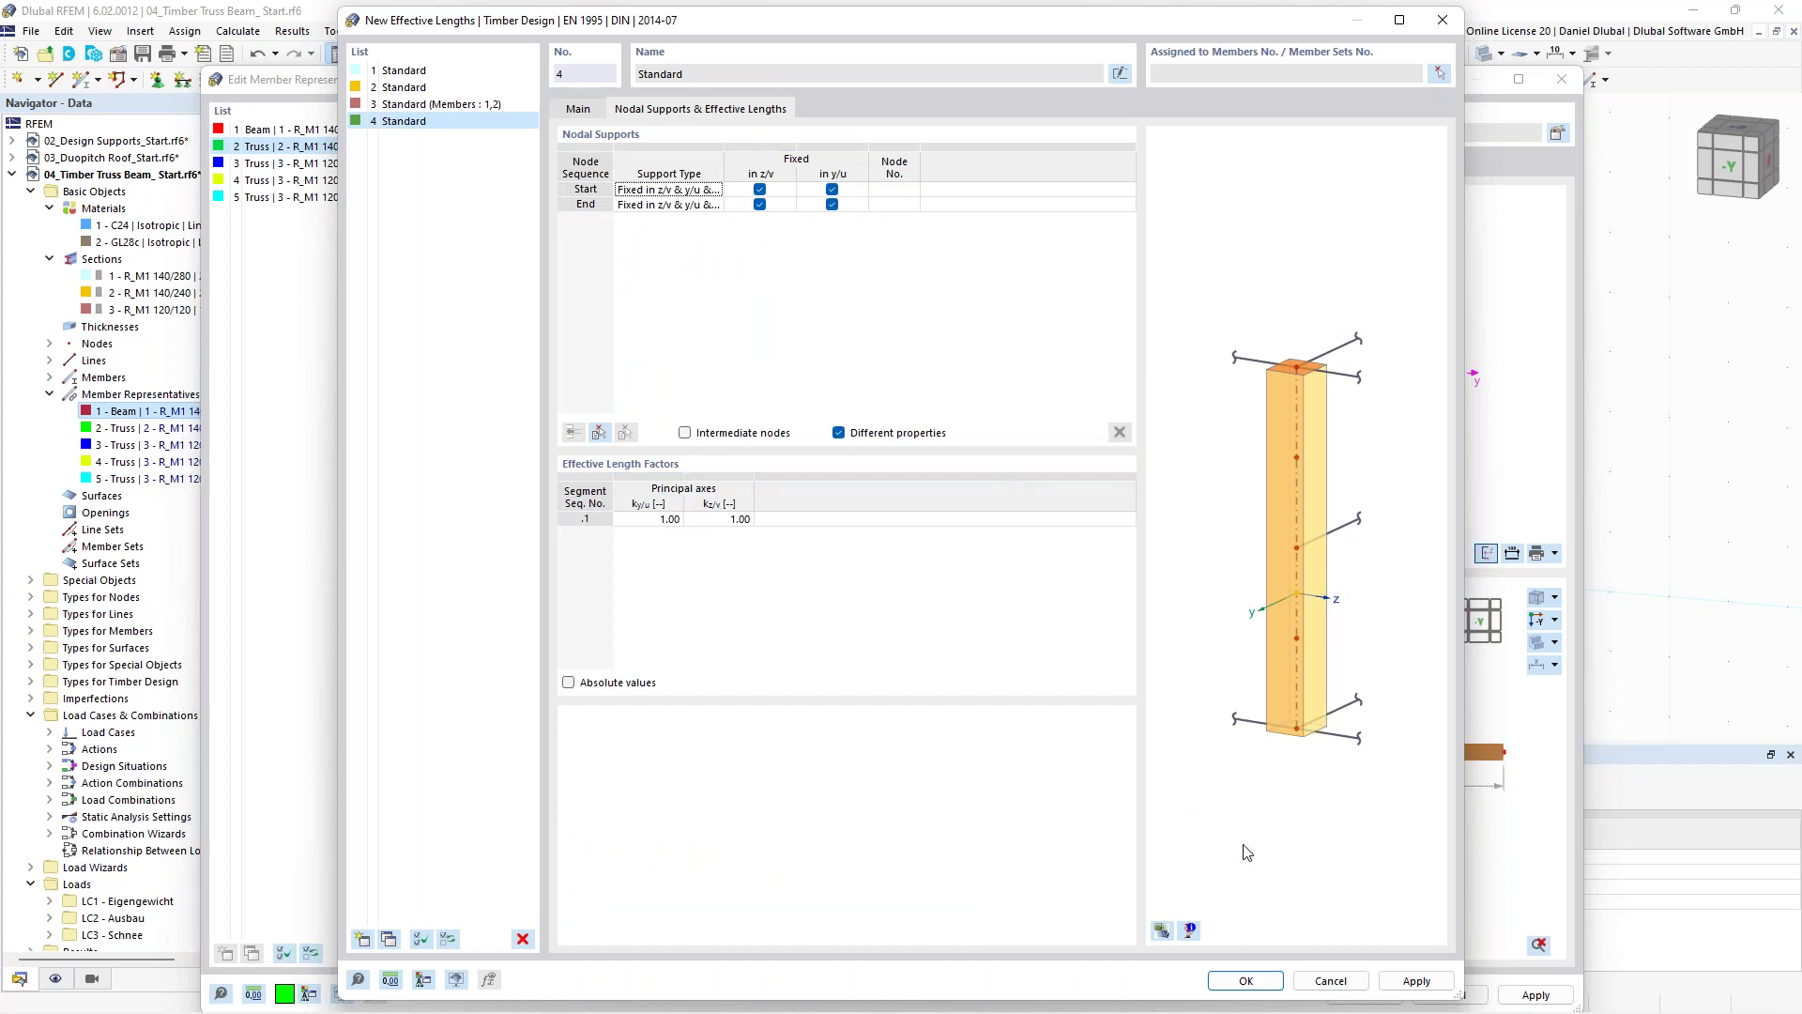
click(1246, 980)
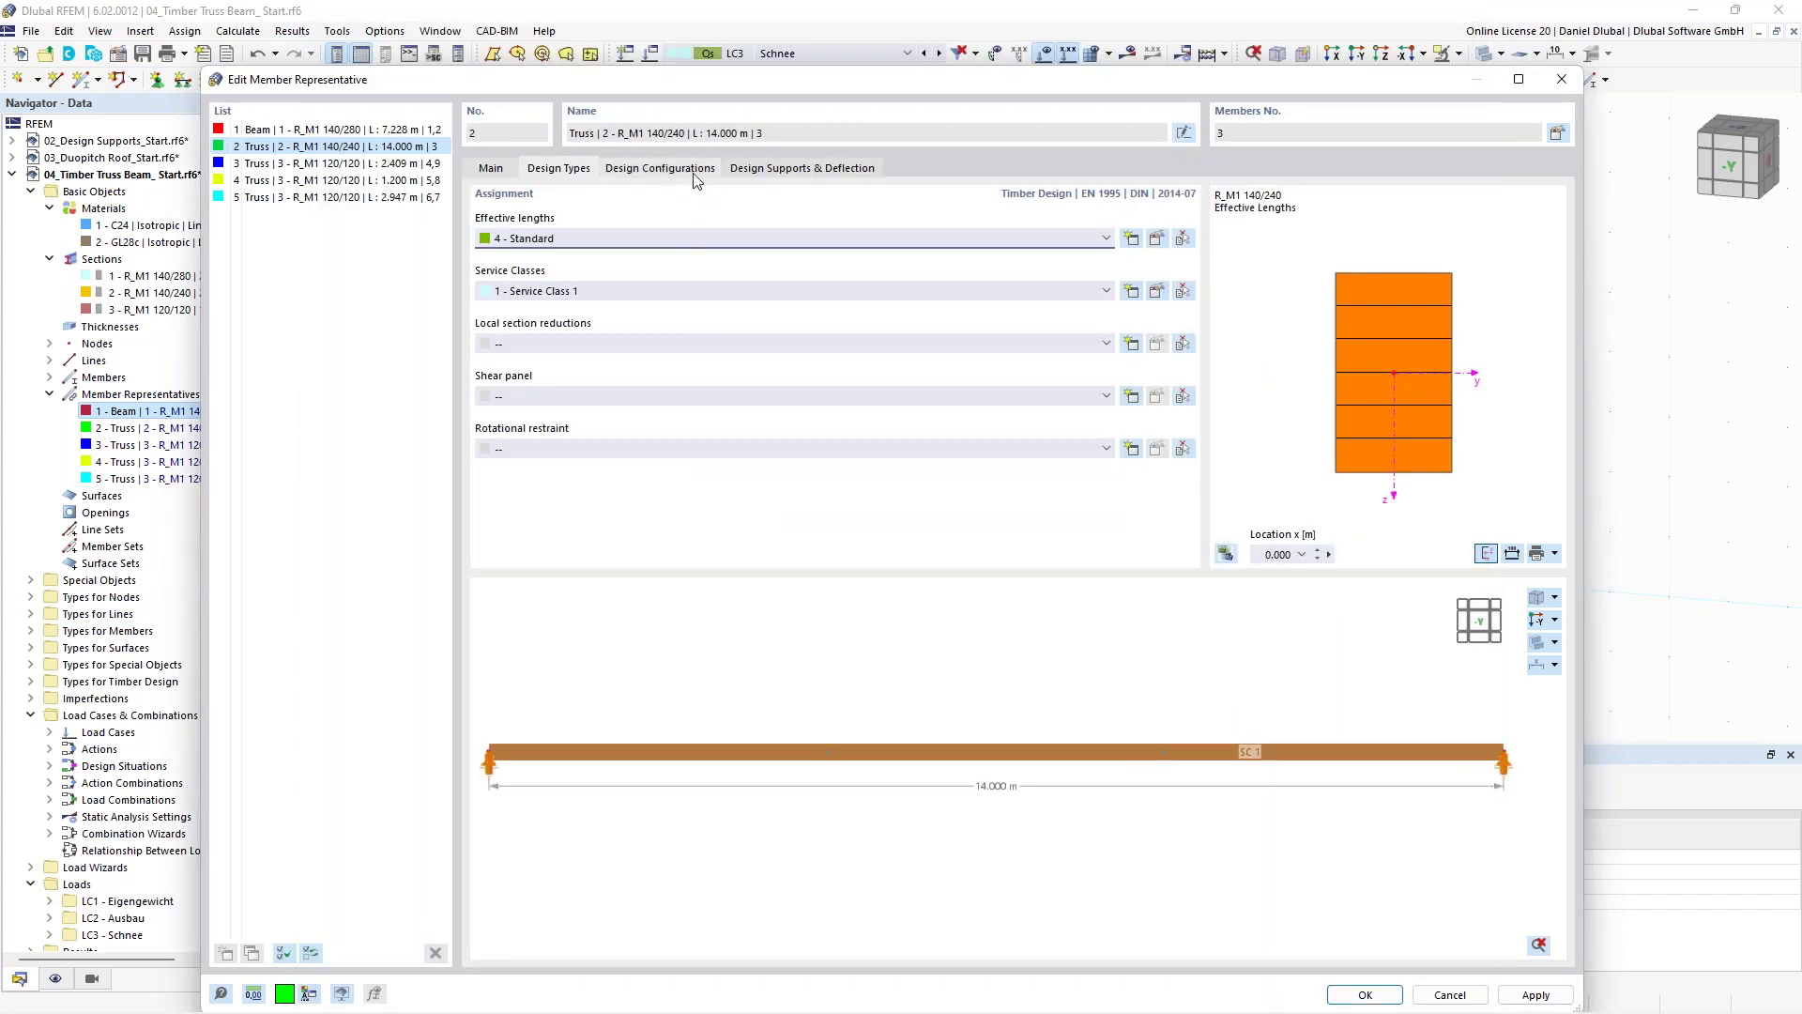
Assign serviceability configuration 1 - Standard to member representative 2 and check its deflection limits.
click(678, 169)
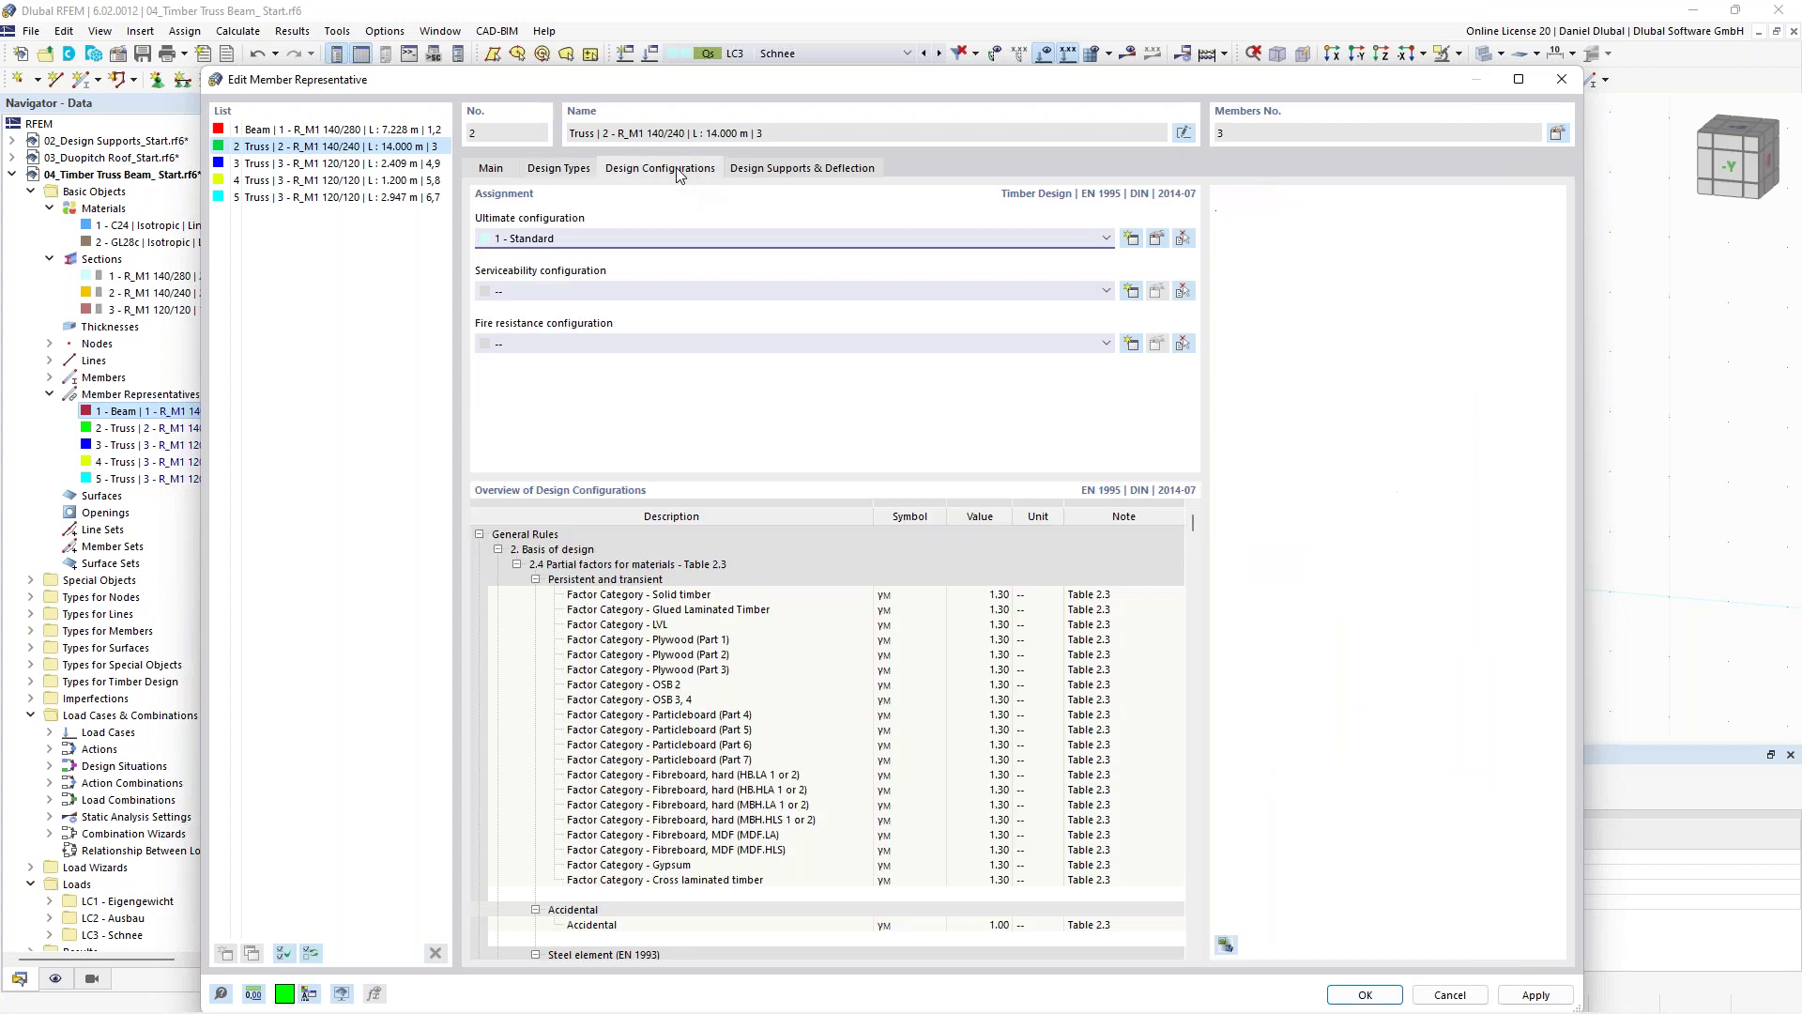
click(657, 291)
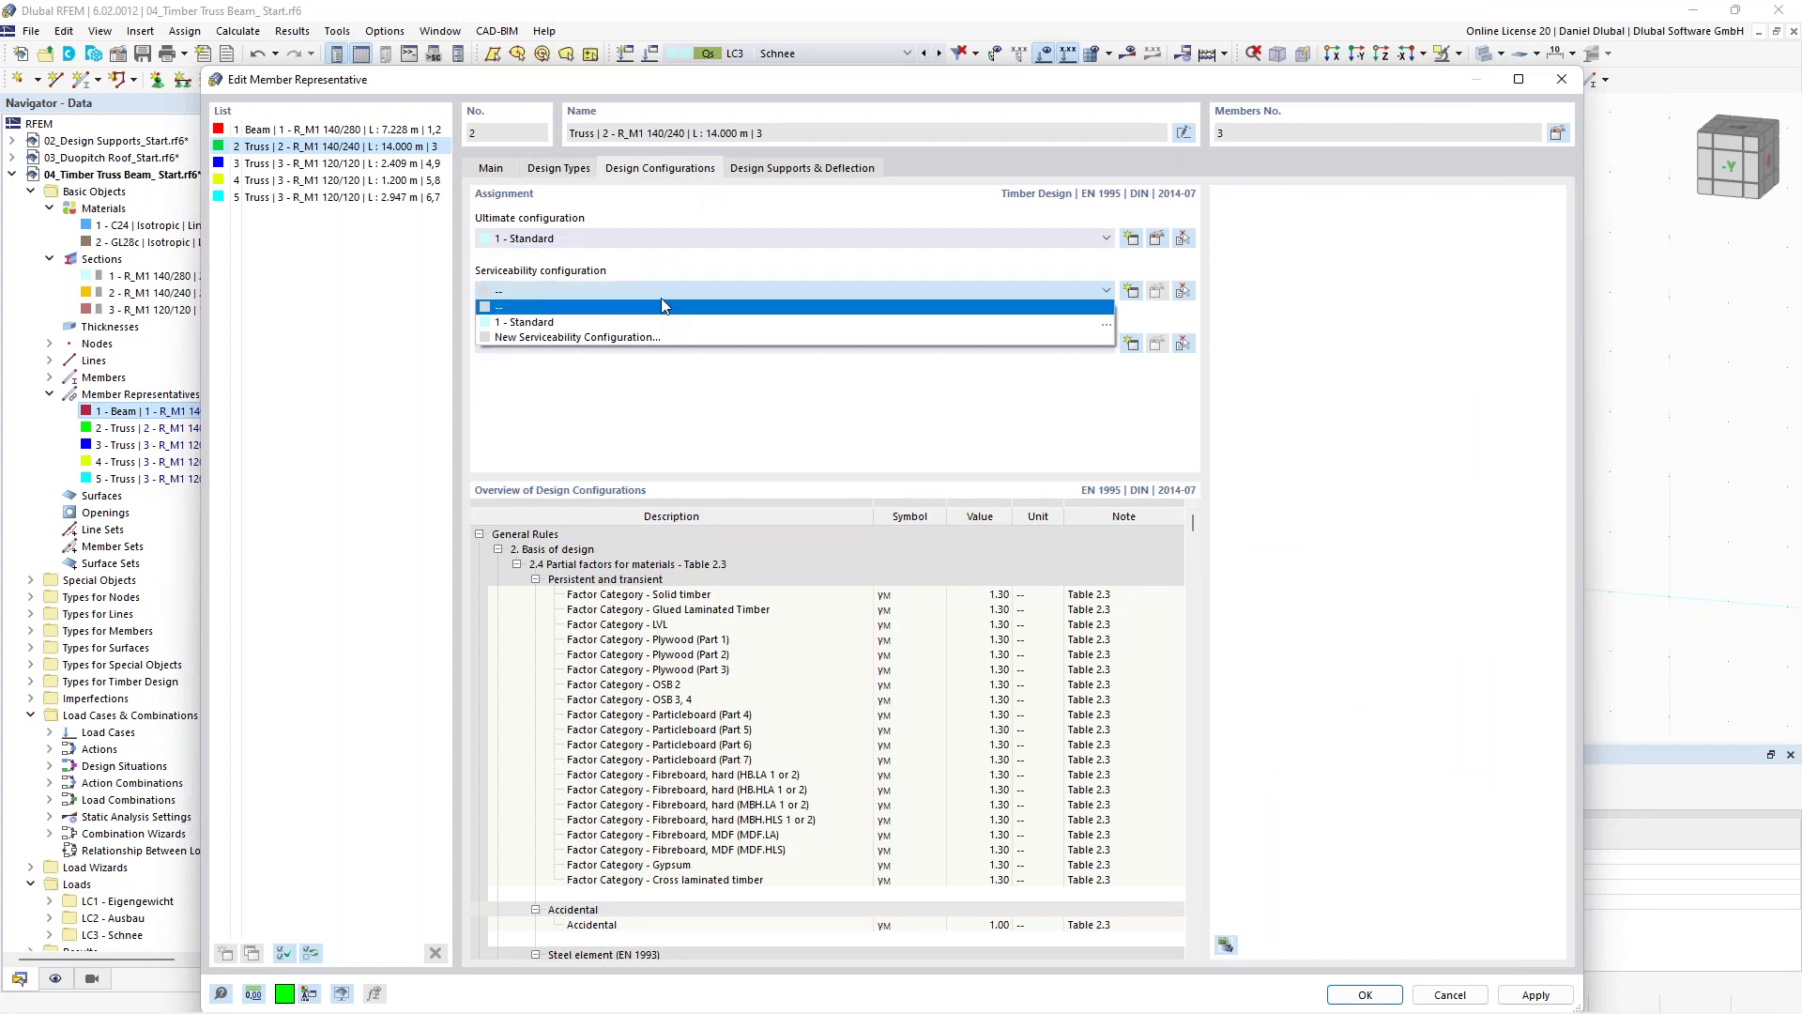
click(662, 322)
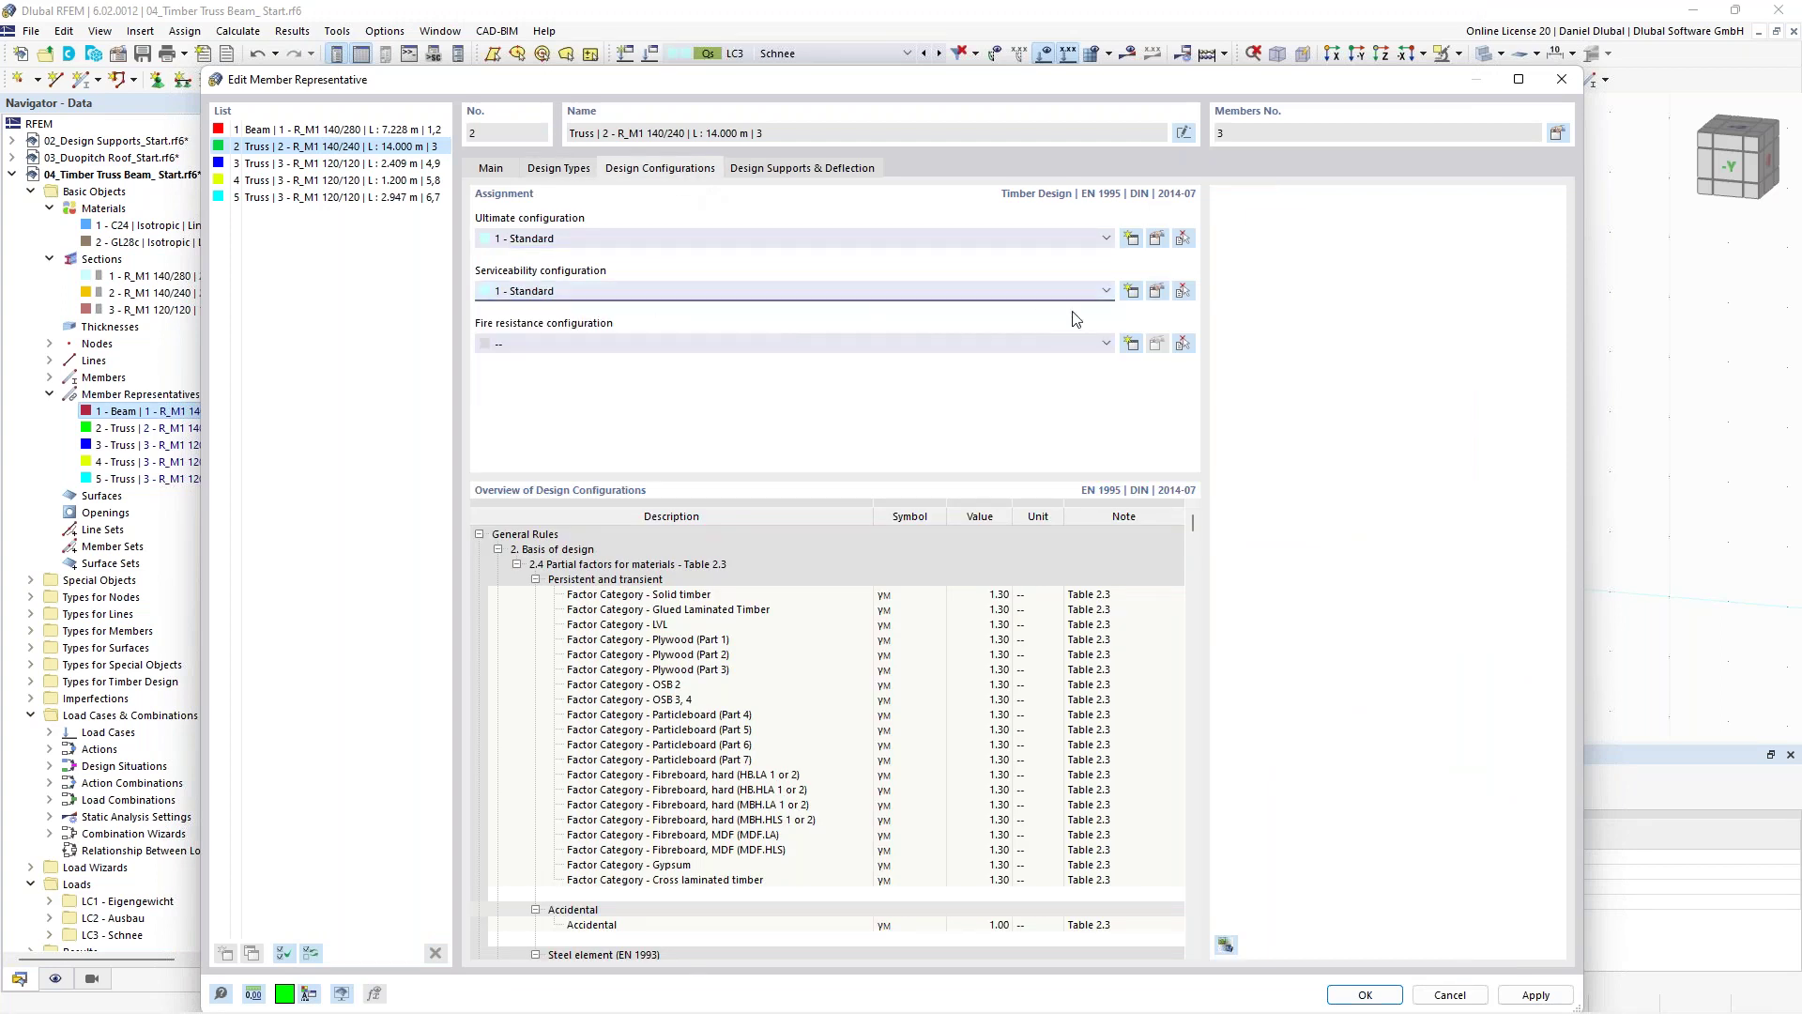
click(1158, 294)
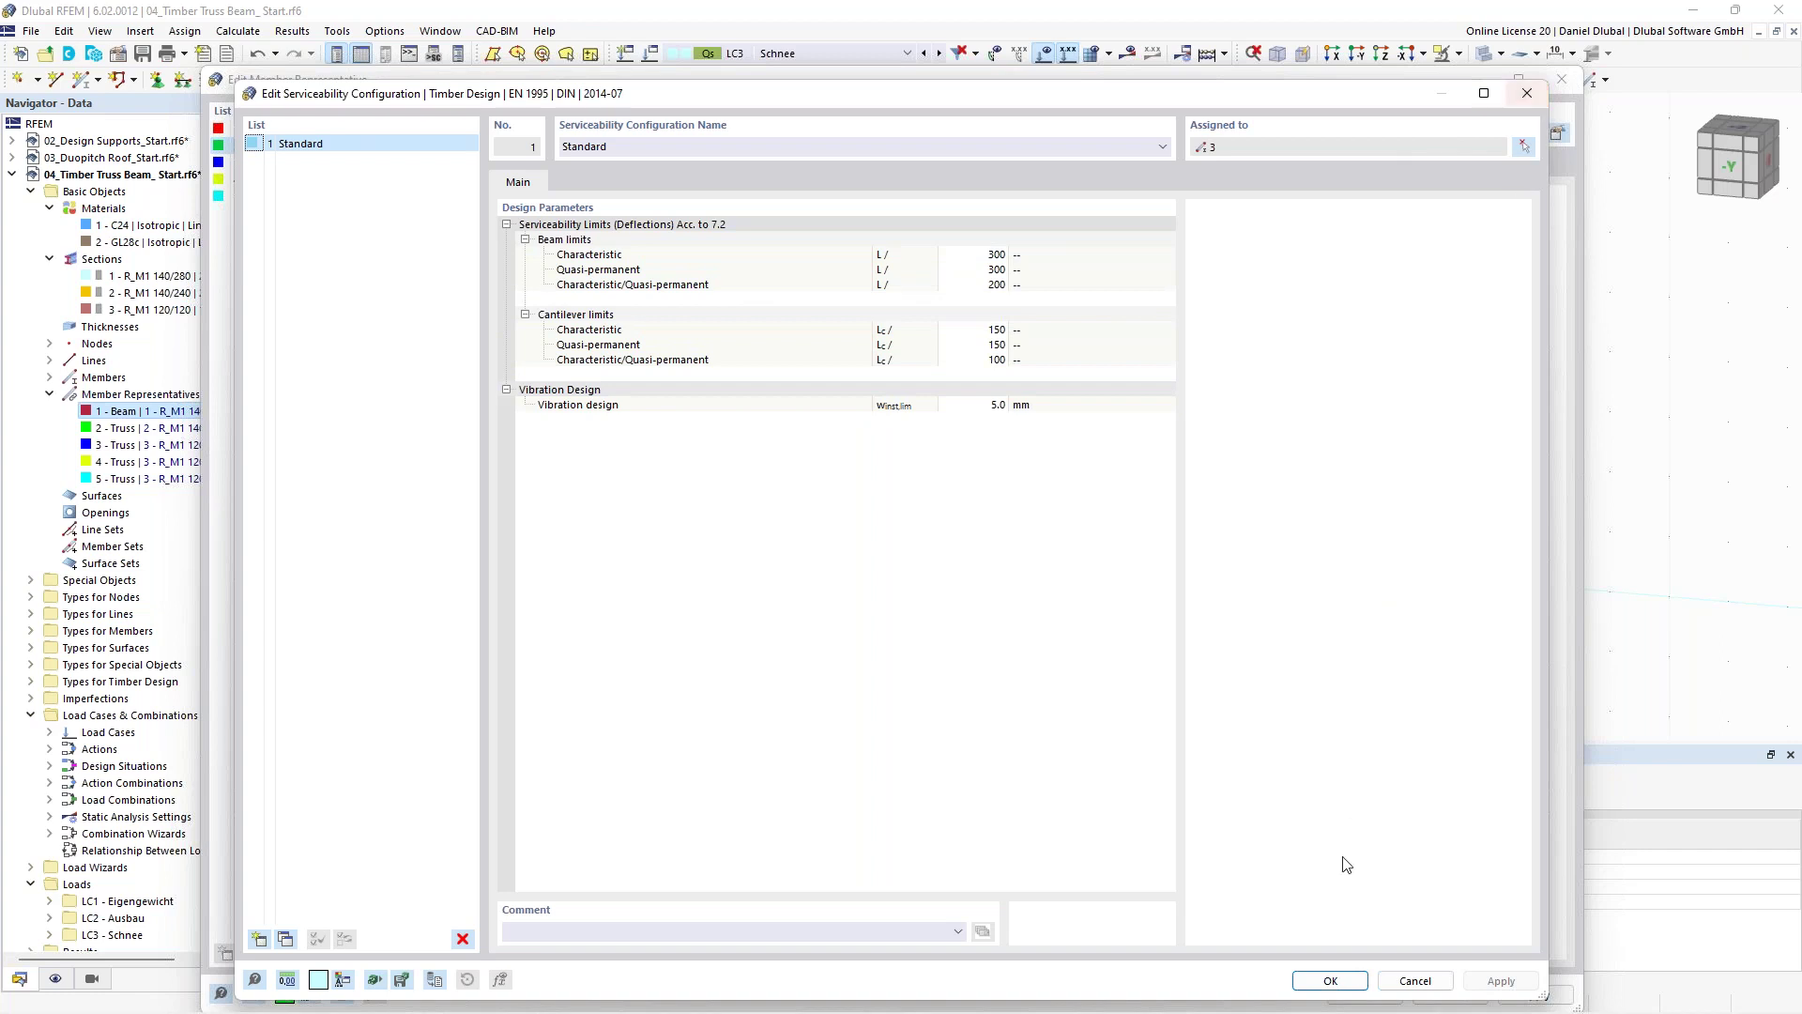
click(1330, 980)
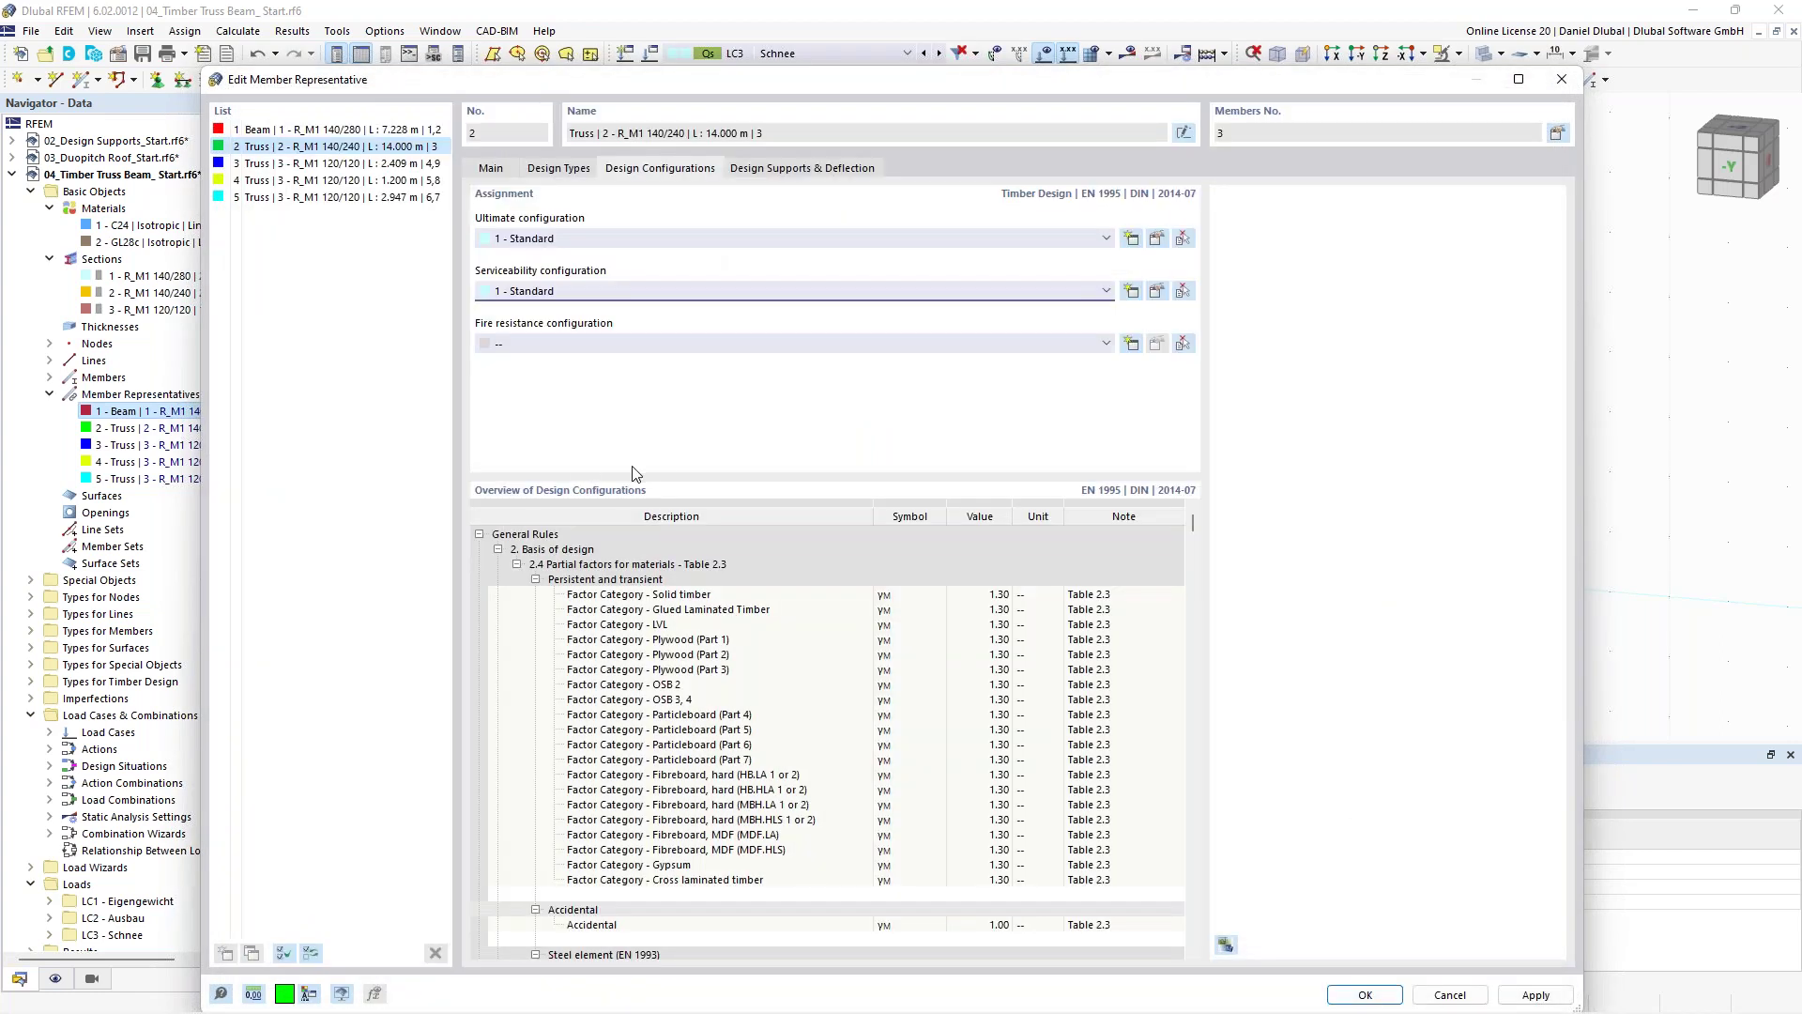
Assign effective lengths 4 - Standard to truss member representatives 3 to 5 and calculate the timber design.
drag(335, 164, 336, 198)
click(563, 169)
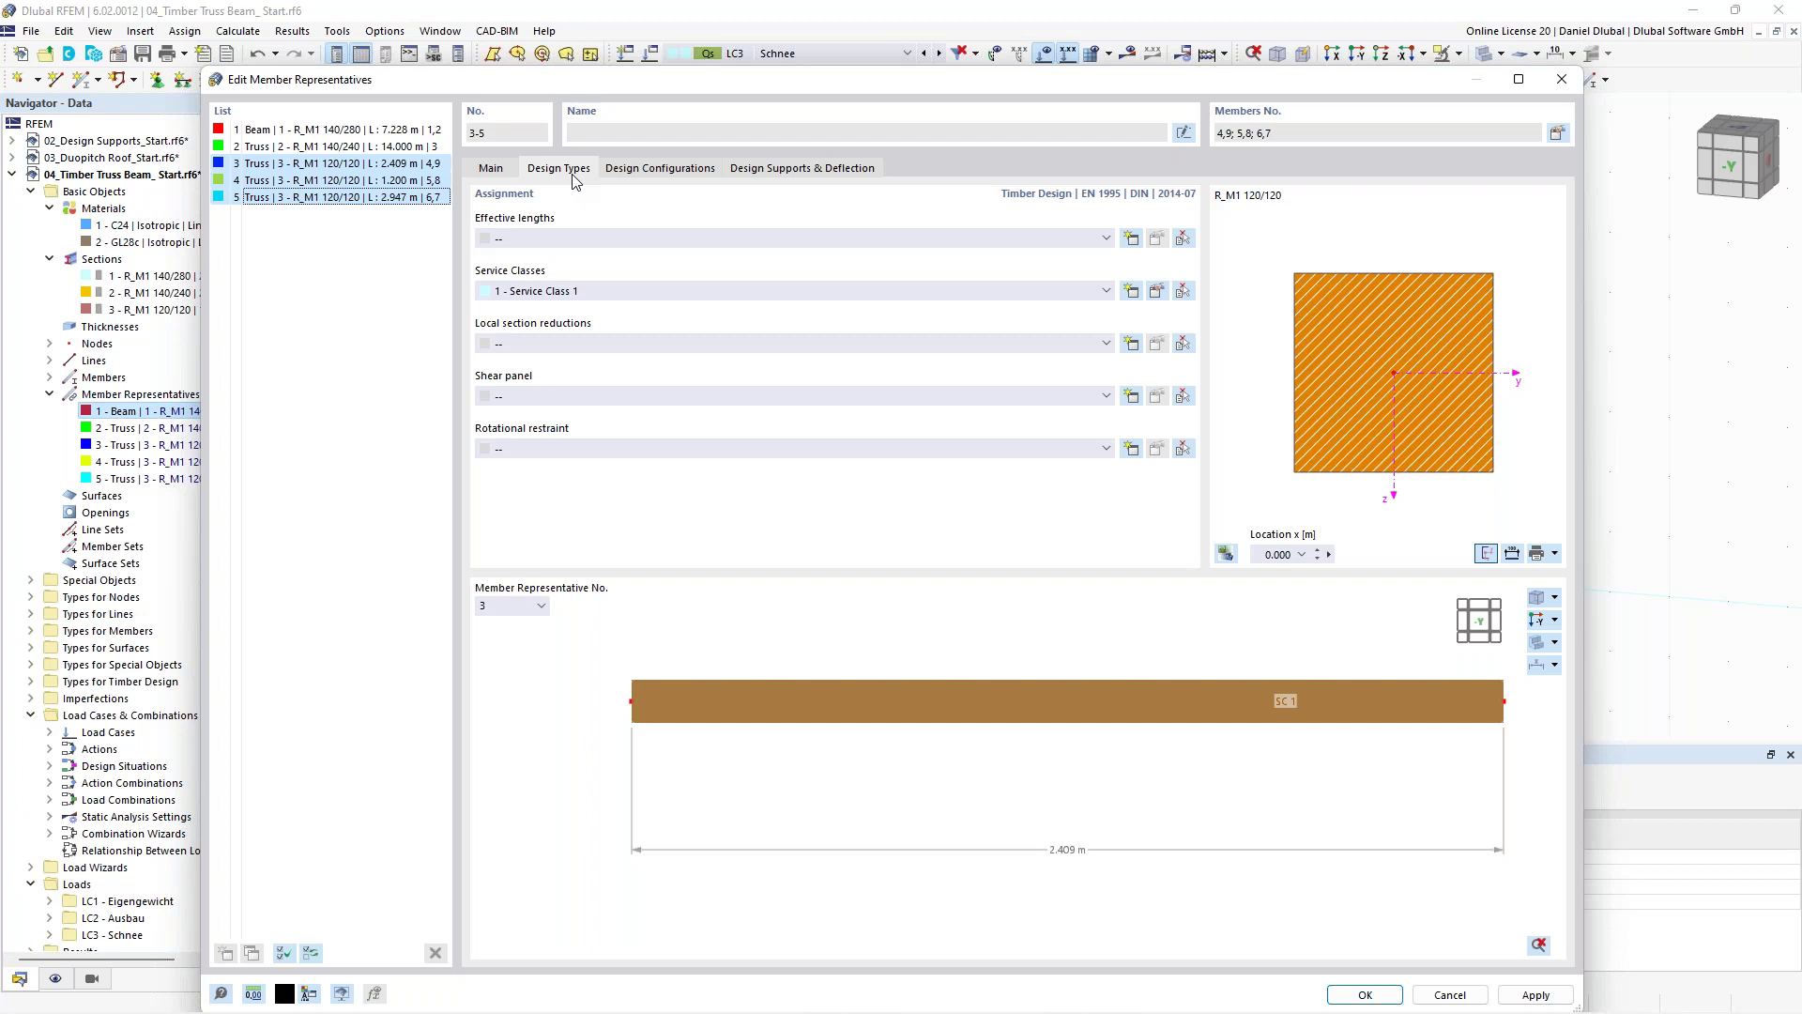
click(1220, 58)
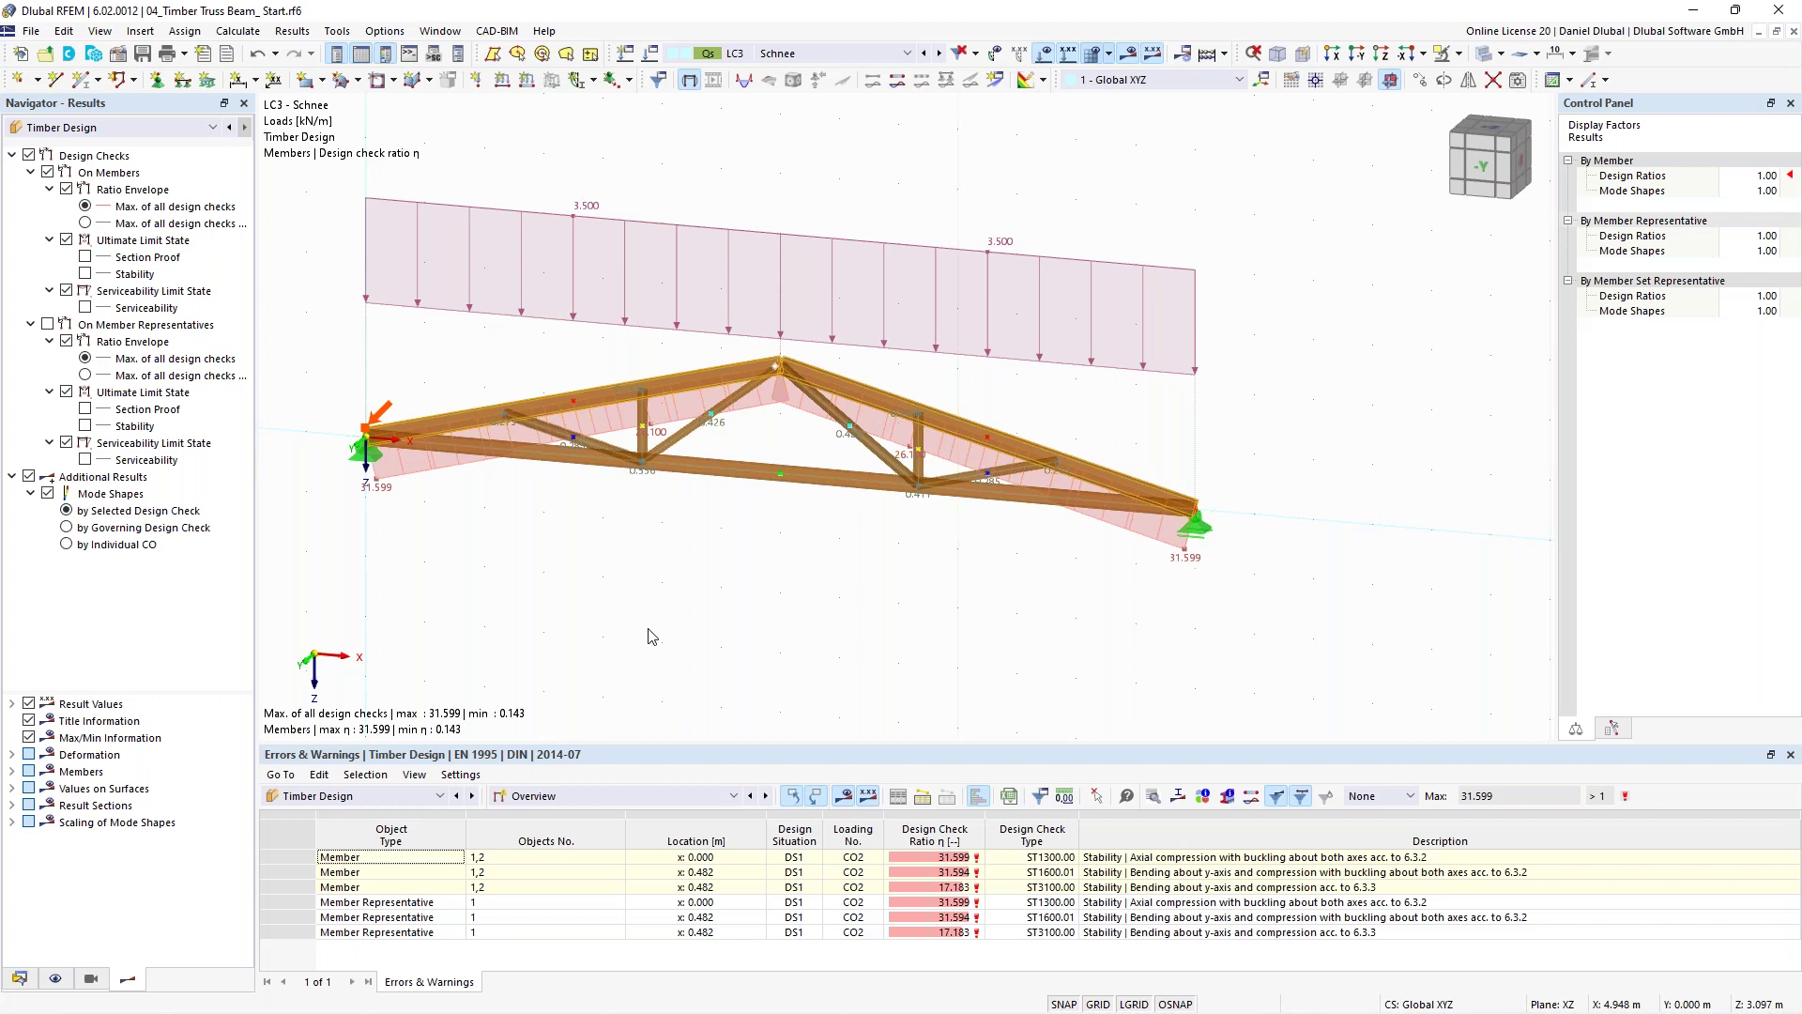
Examine the design ratios on member representatives and the details of the rafter's ST1300 axial compression buckling check.
click(1164, 860)
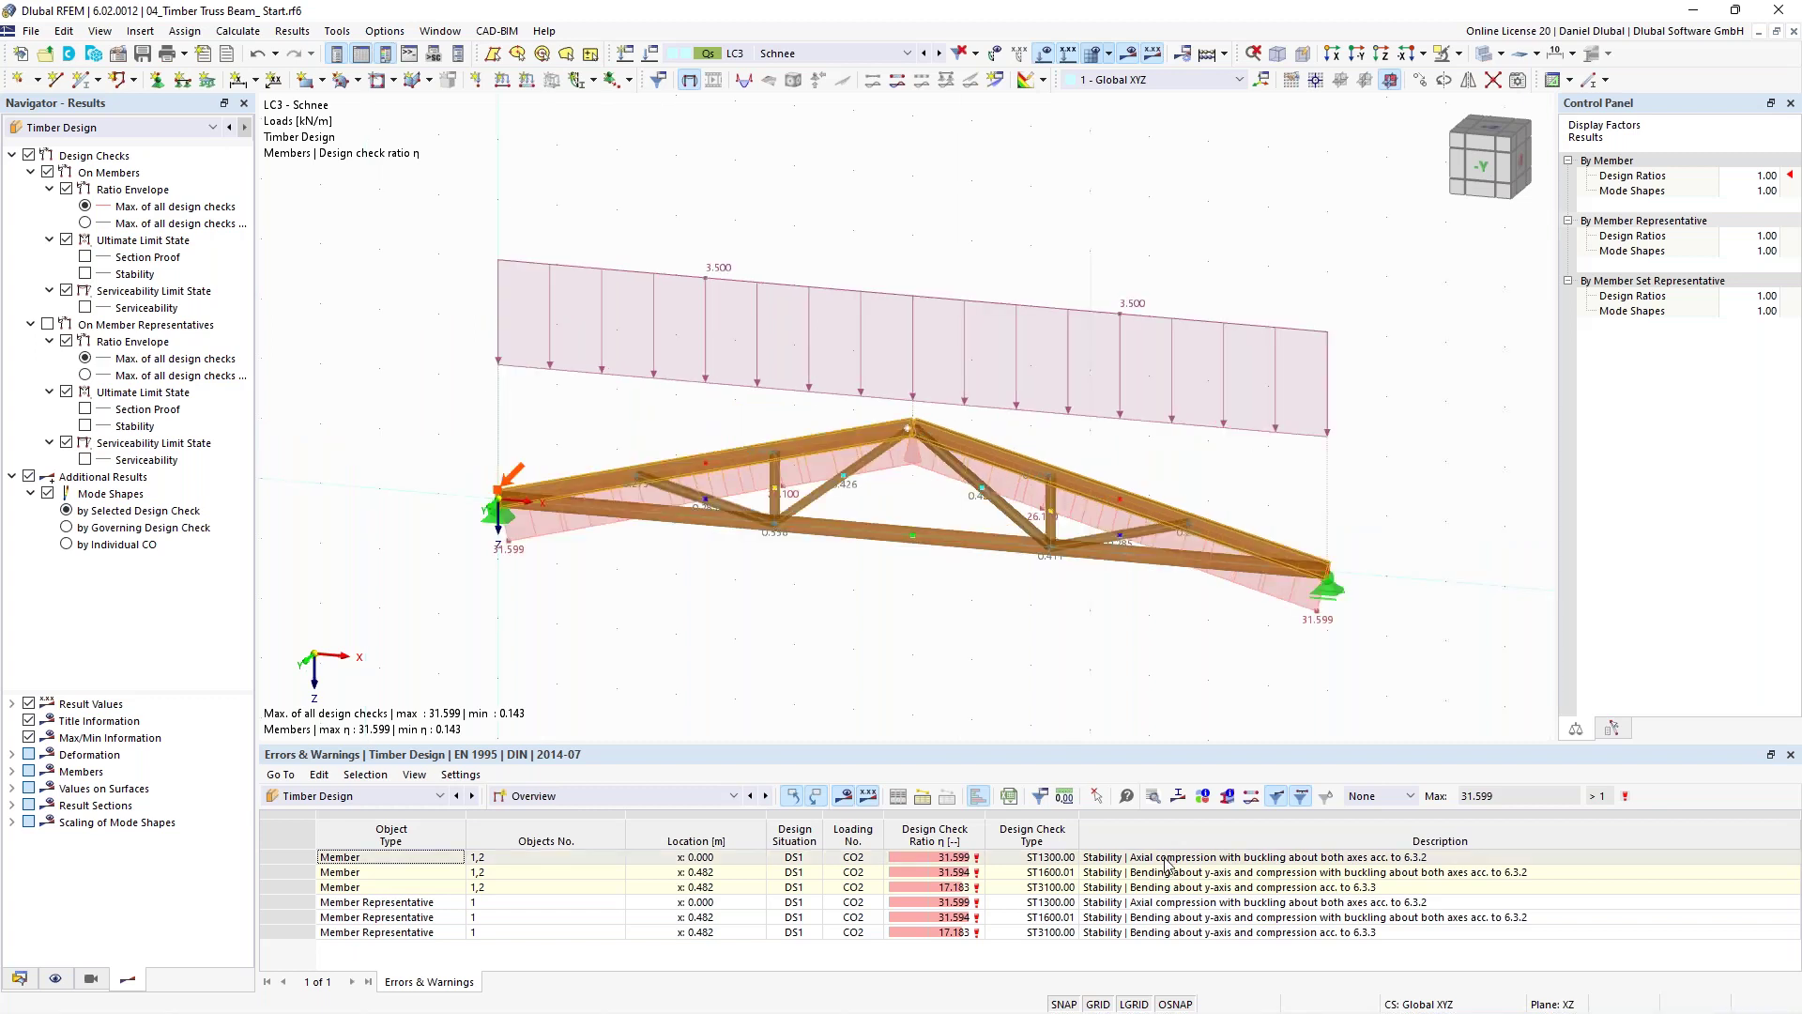
click(657, 796)
click(600, 834)
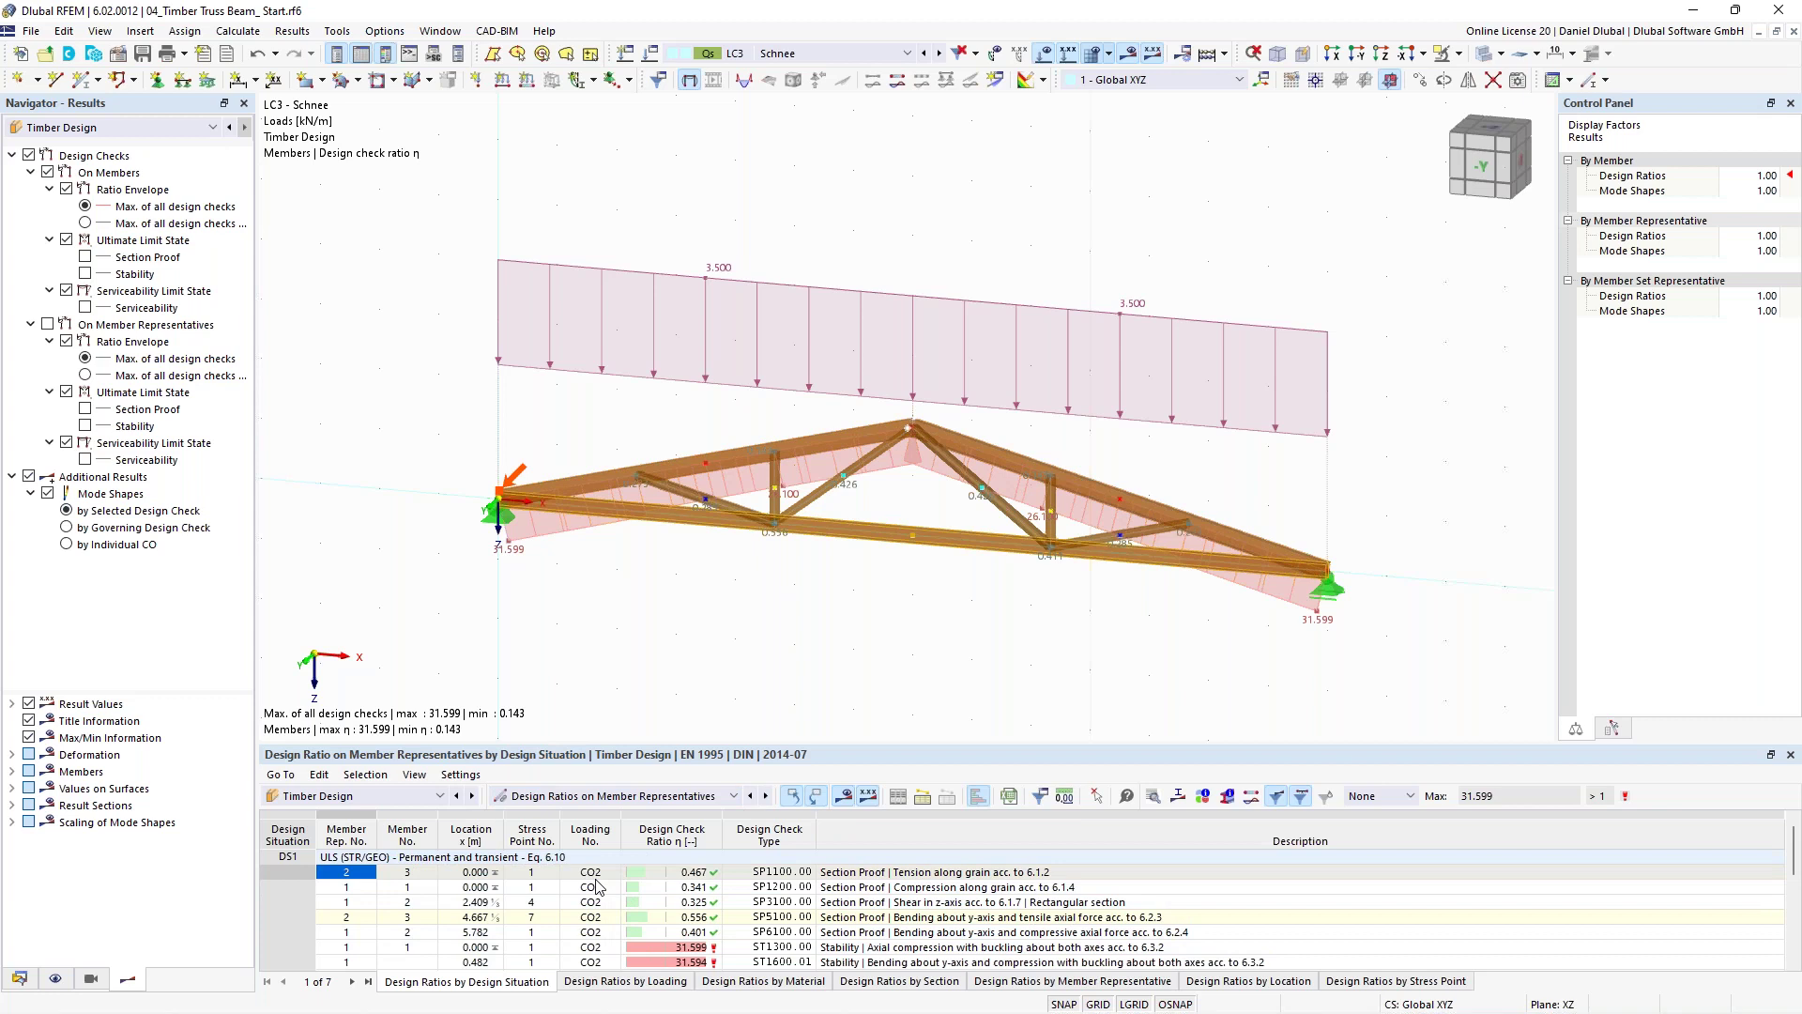
scroll(934, 907, down, 1)
click(934, 906)
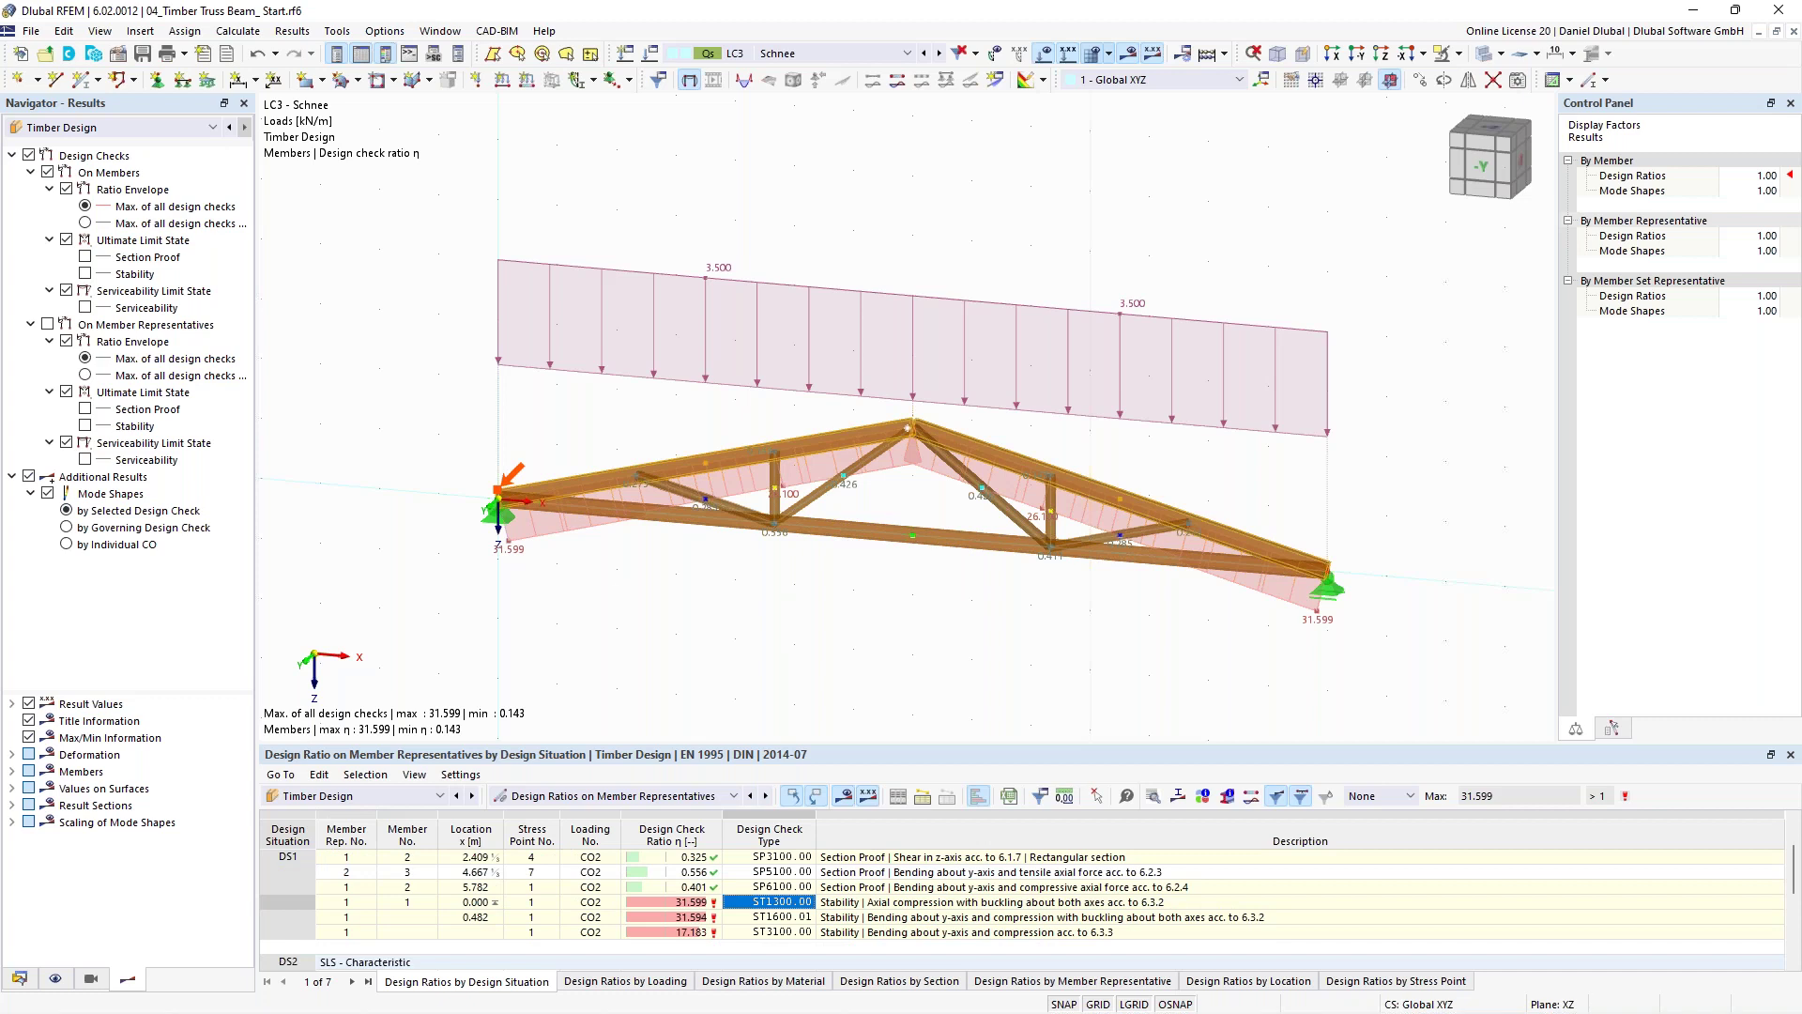
double_click(868, 906)
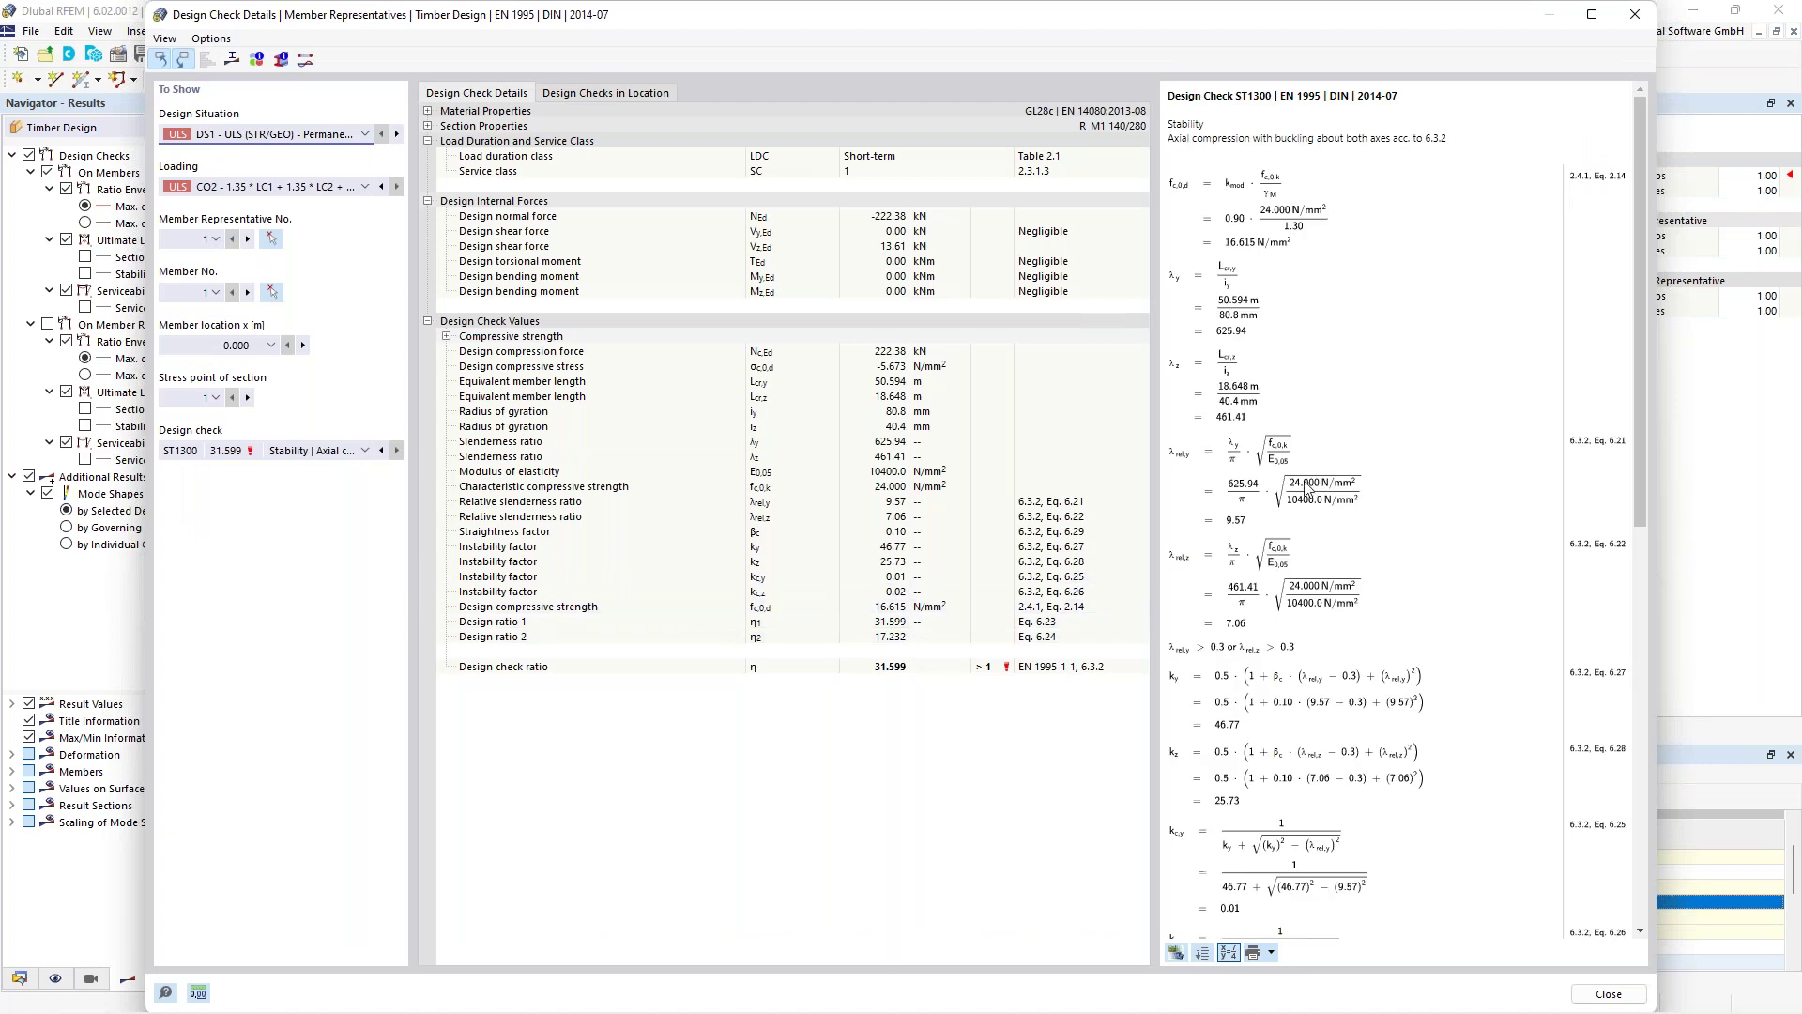
click(1635, 14)
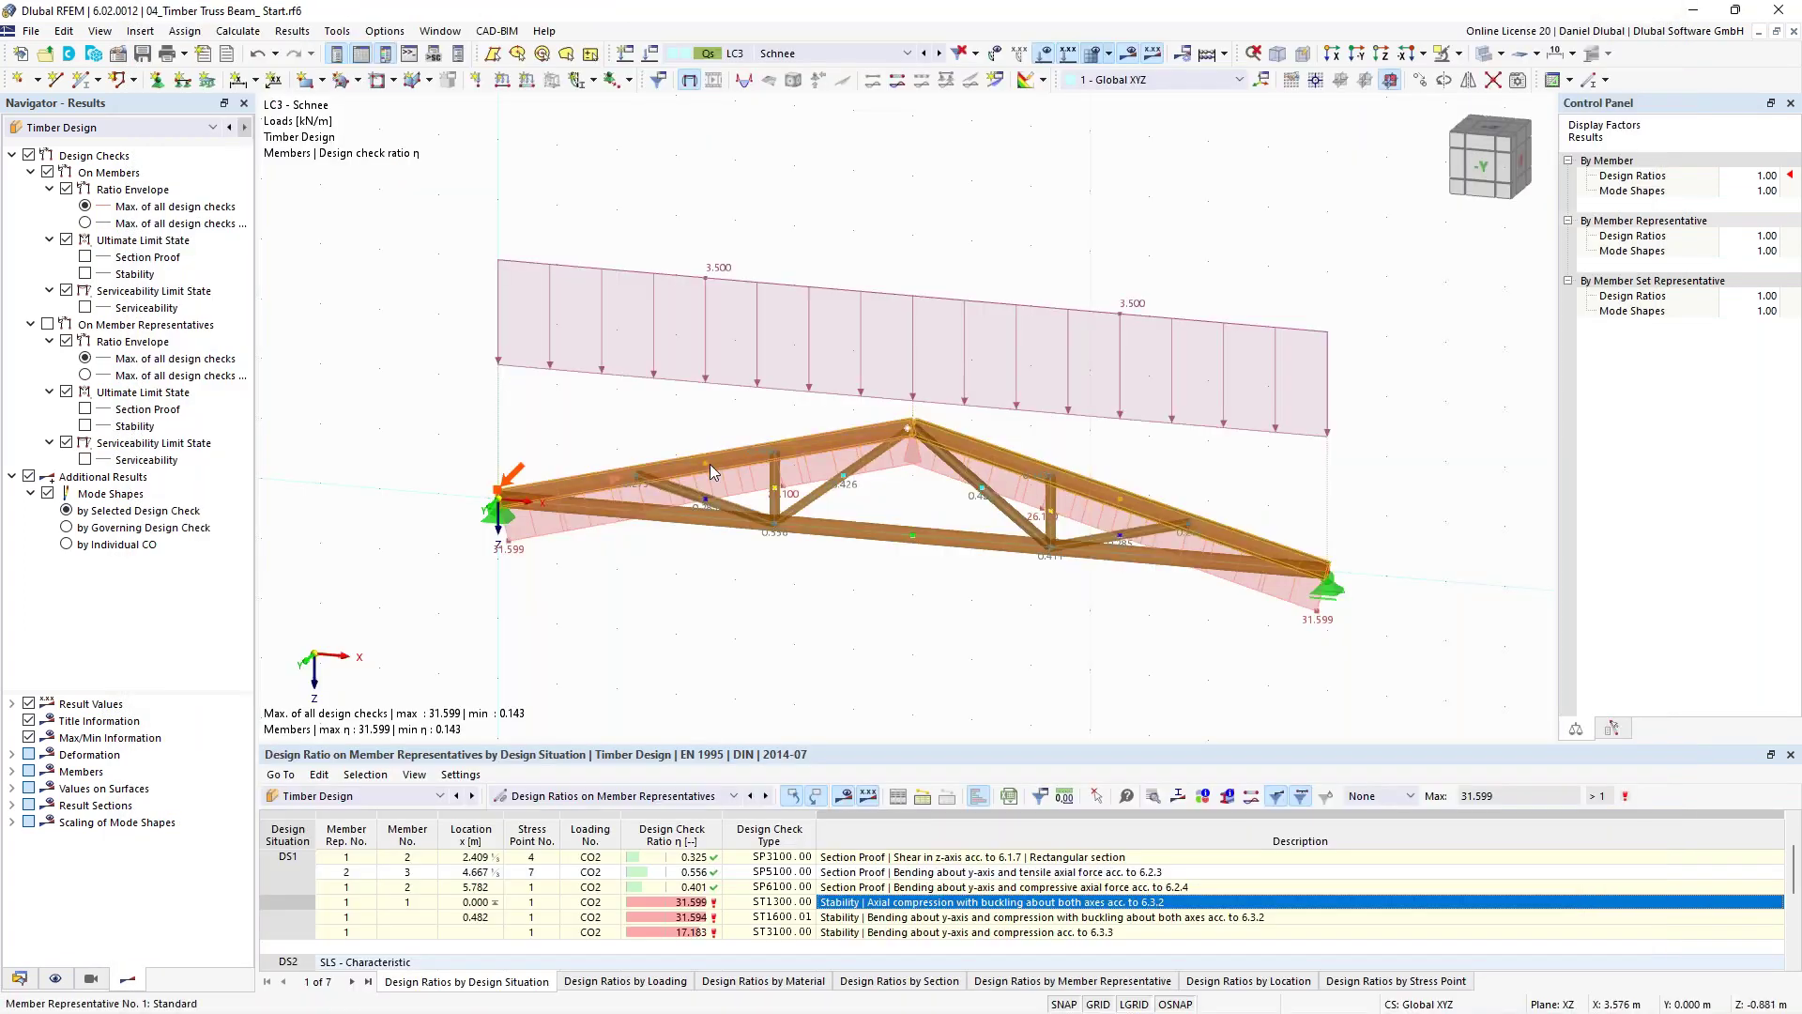
Inspect the rafter's member properties and the nodal supports and factors in its assigned effective lengths.
double_click(732, 456)
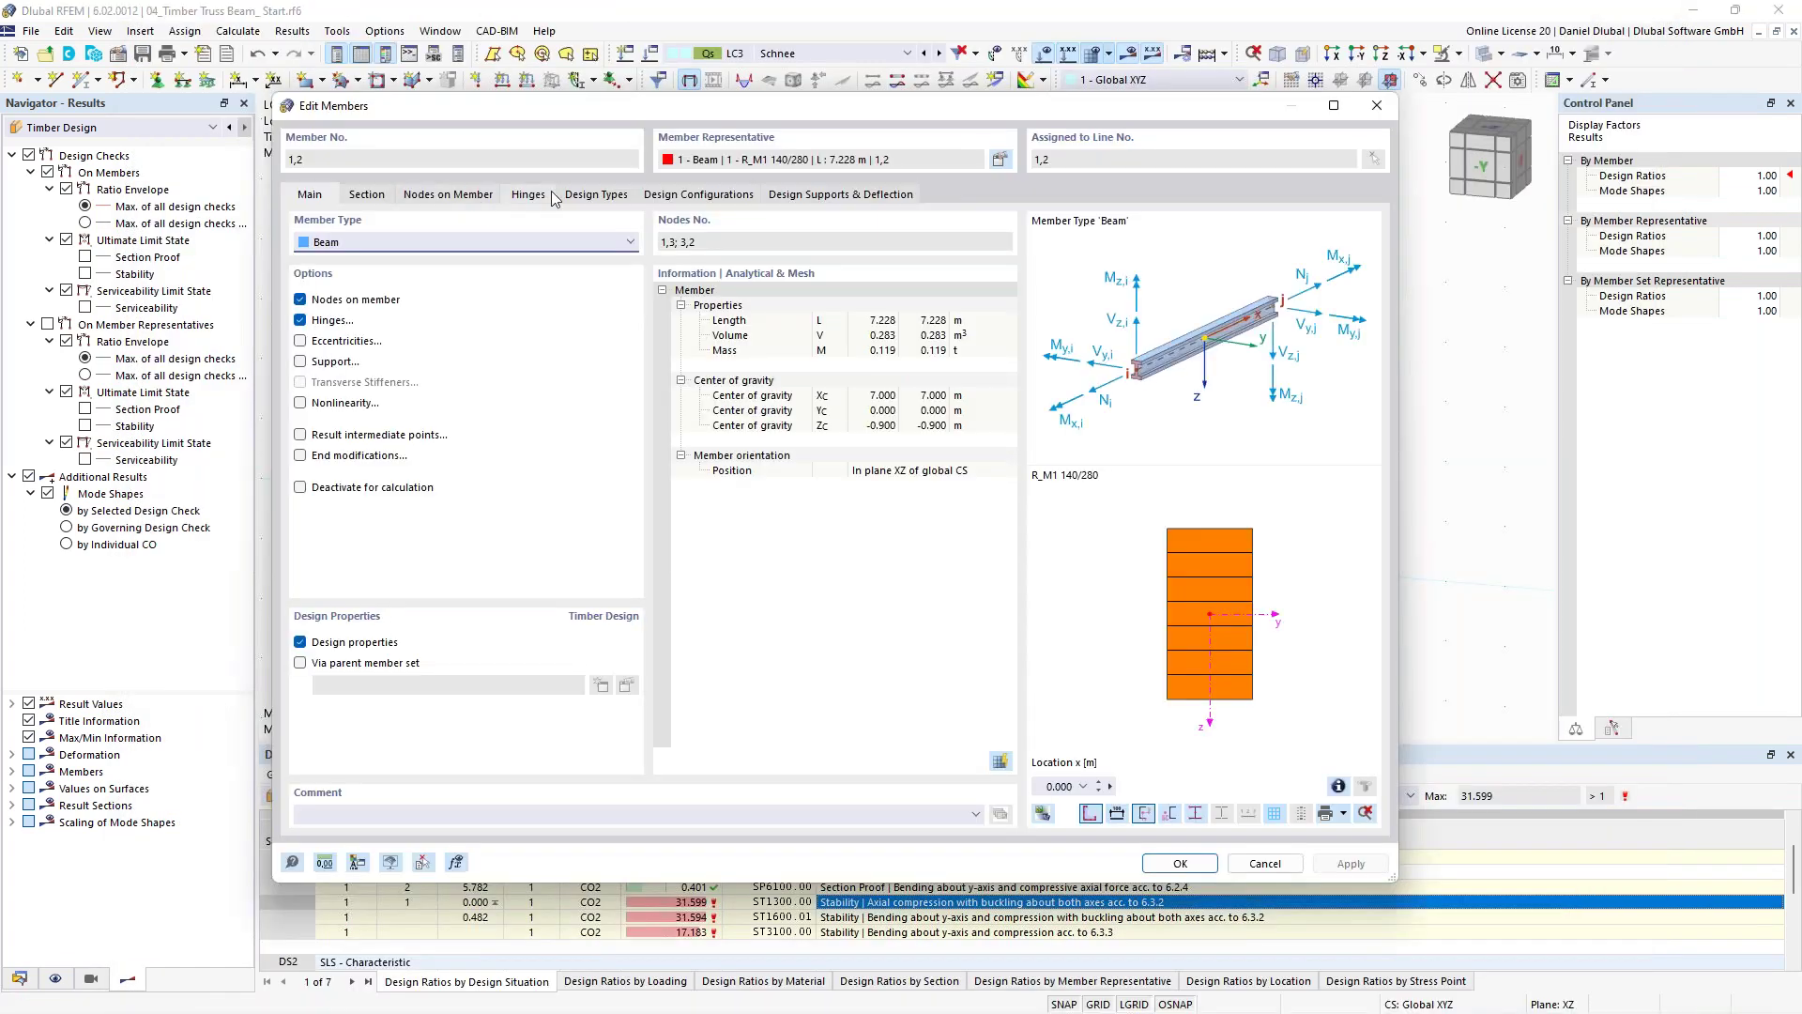
click(533, 197)
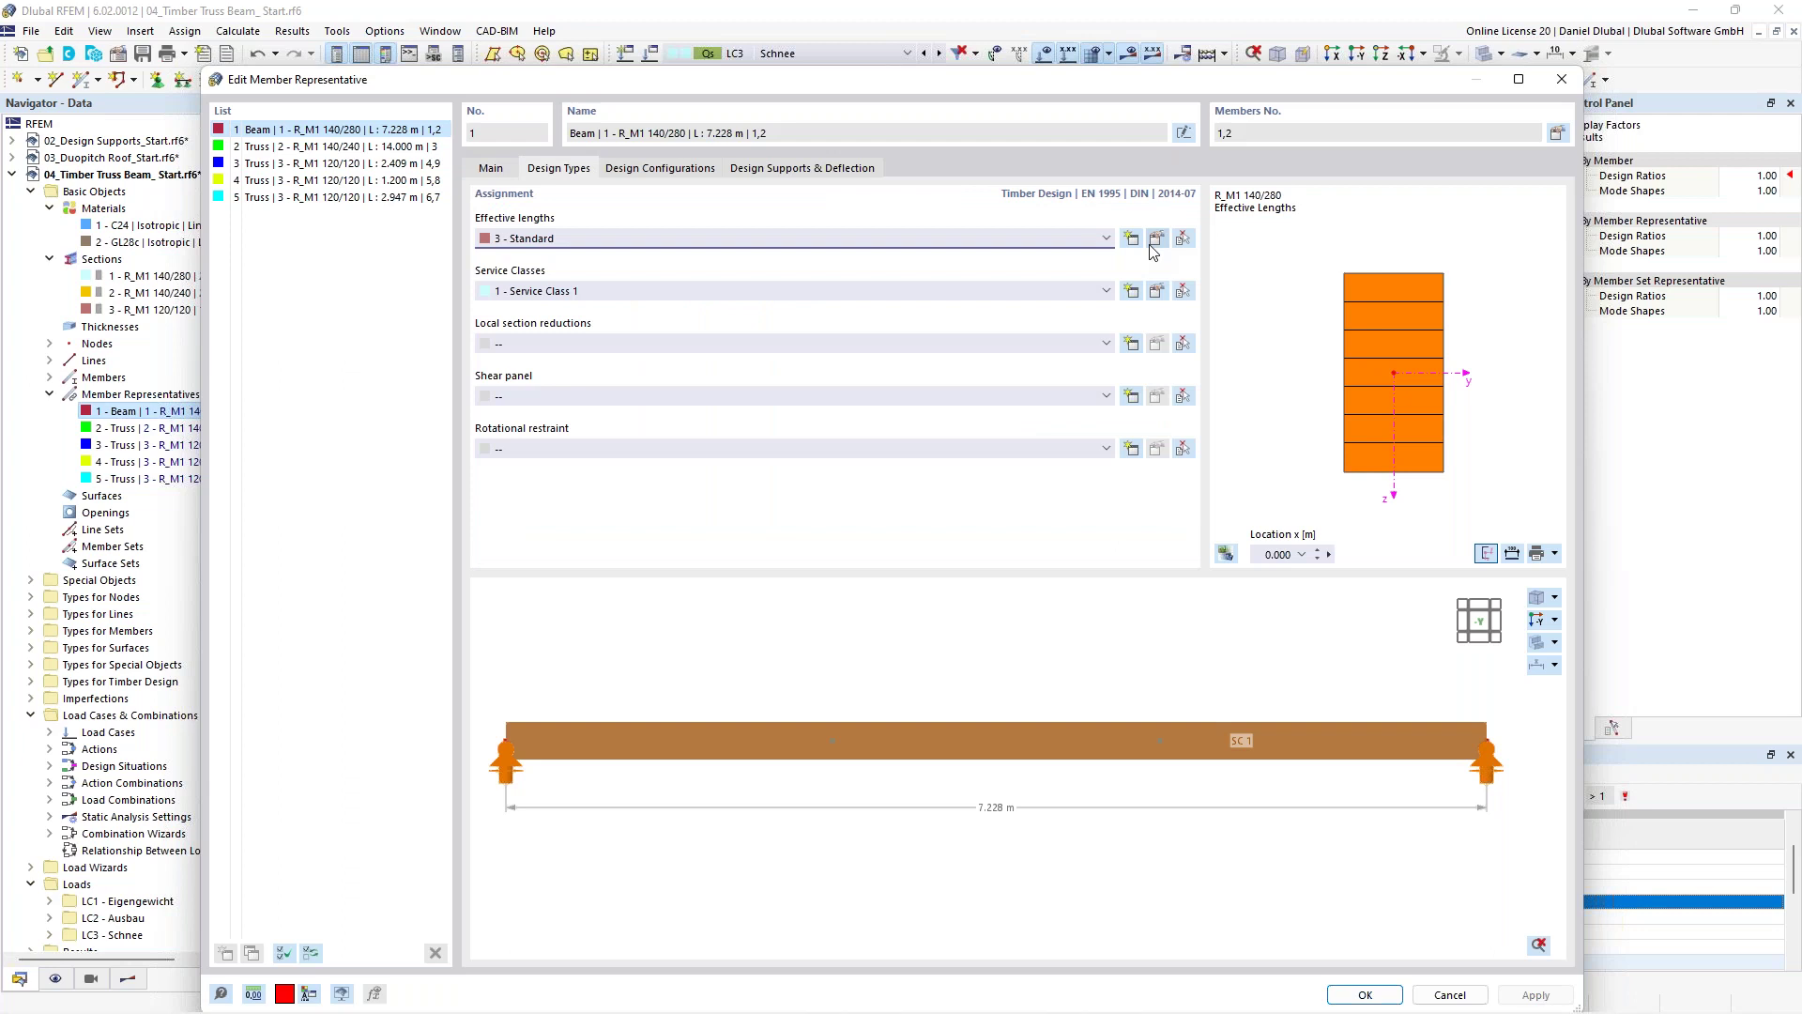
click(1157, 241)
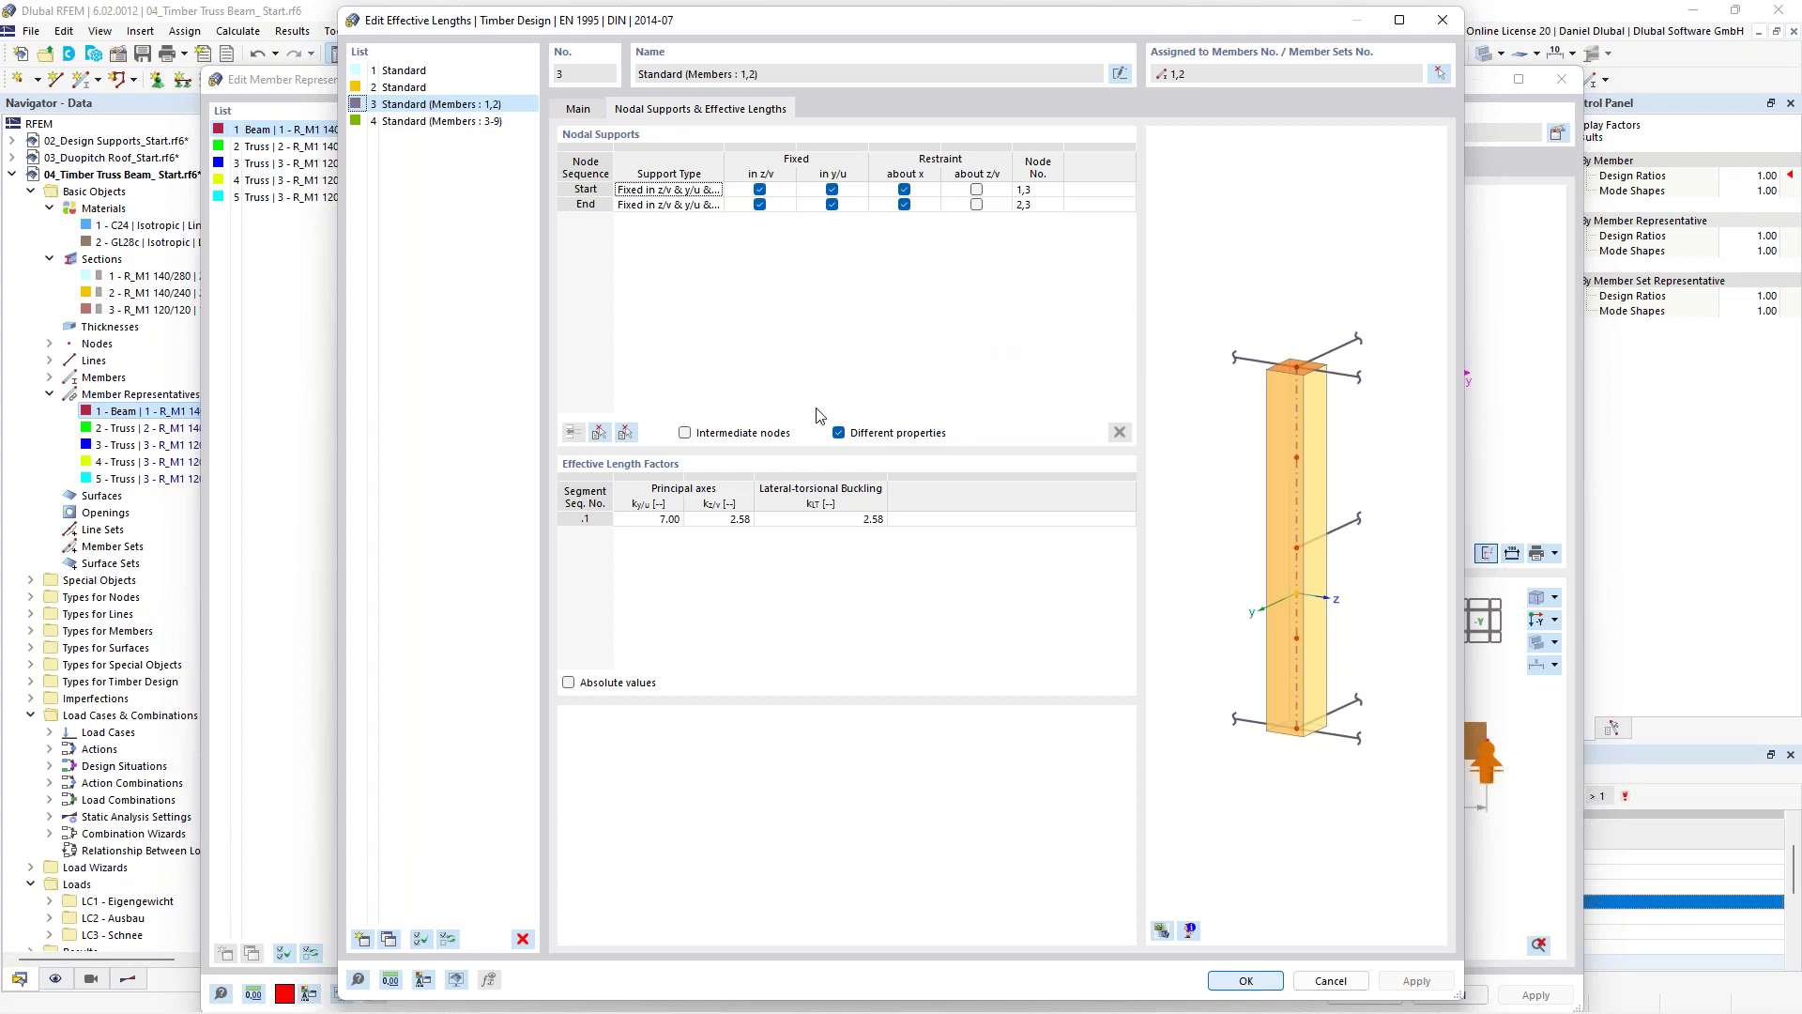
click(1444, 20)
click(1562, 79)
Examine the truss with its design ratios, comparing the DS1 stability checks with the characteristic and quasi-permanent serviceability checks.
scroll(652, 453, up, 3)
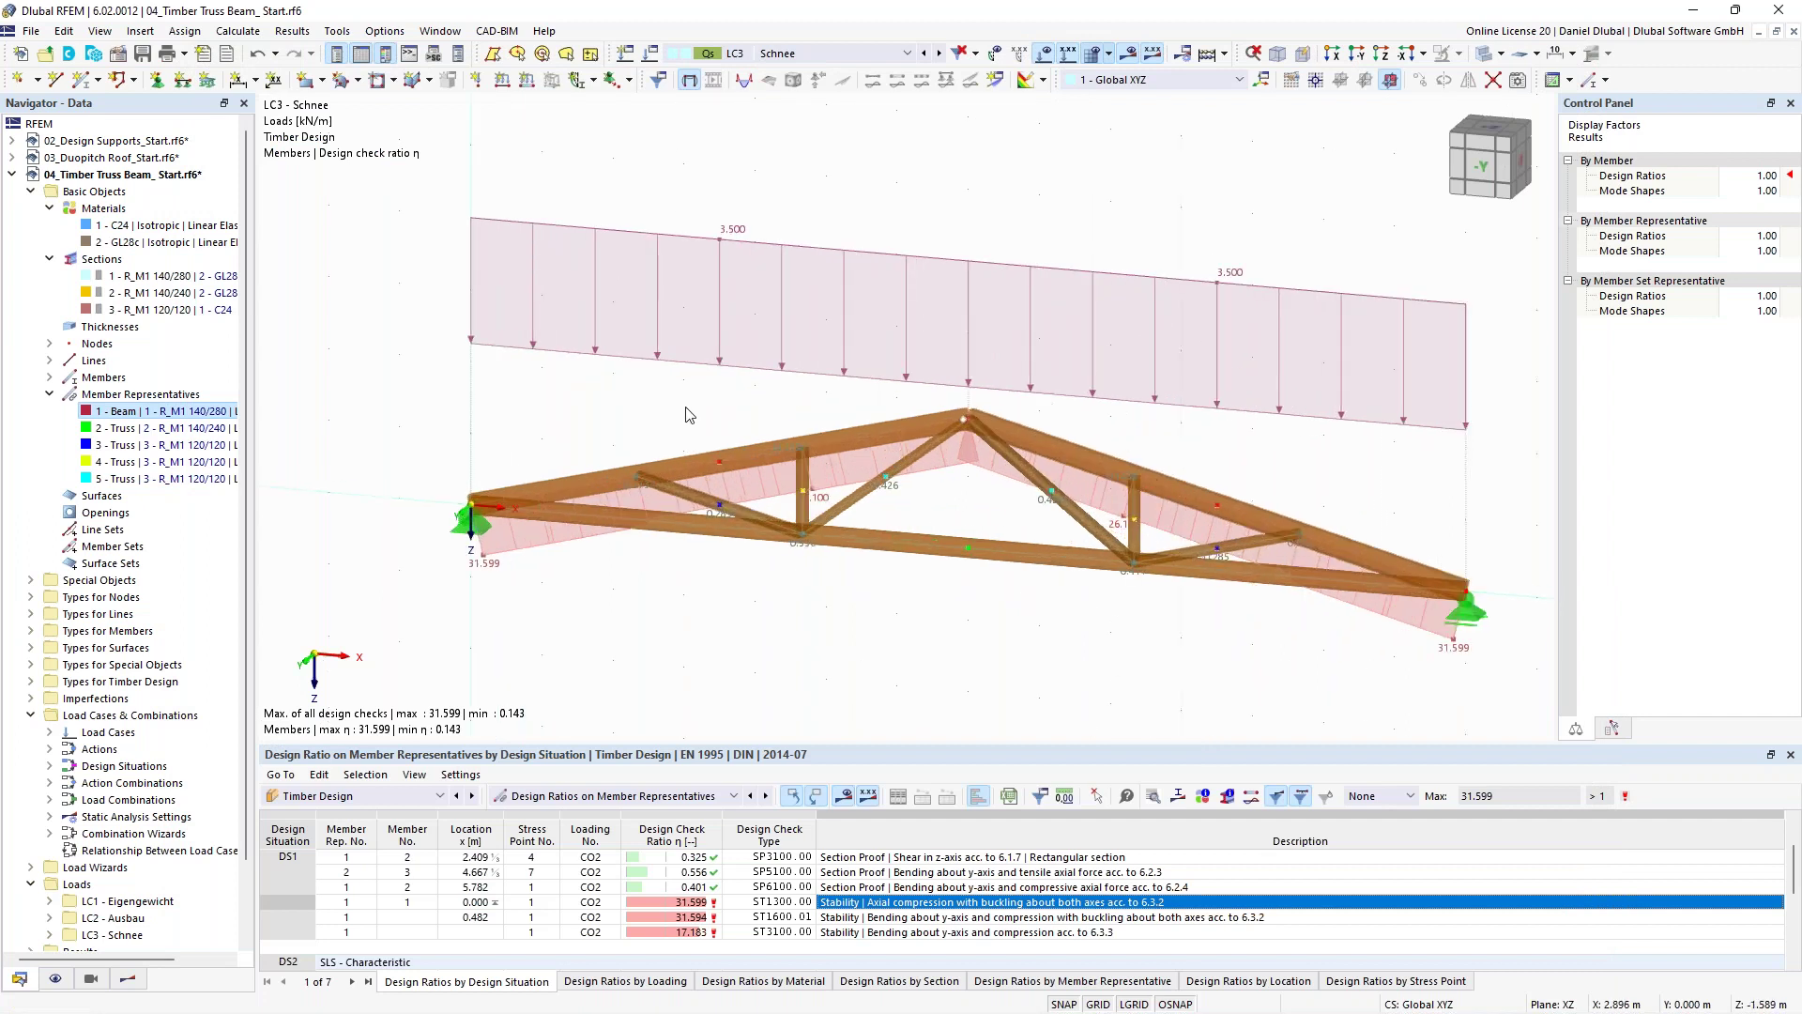
scroll(690, 413, down, 1)
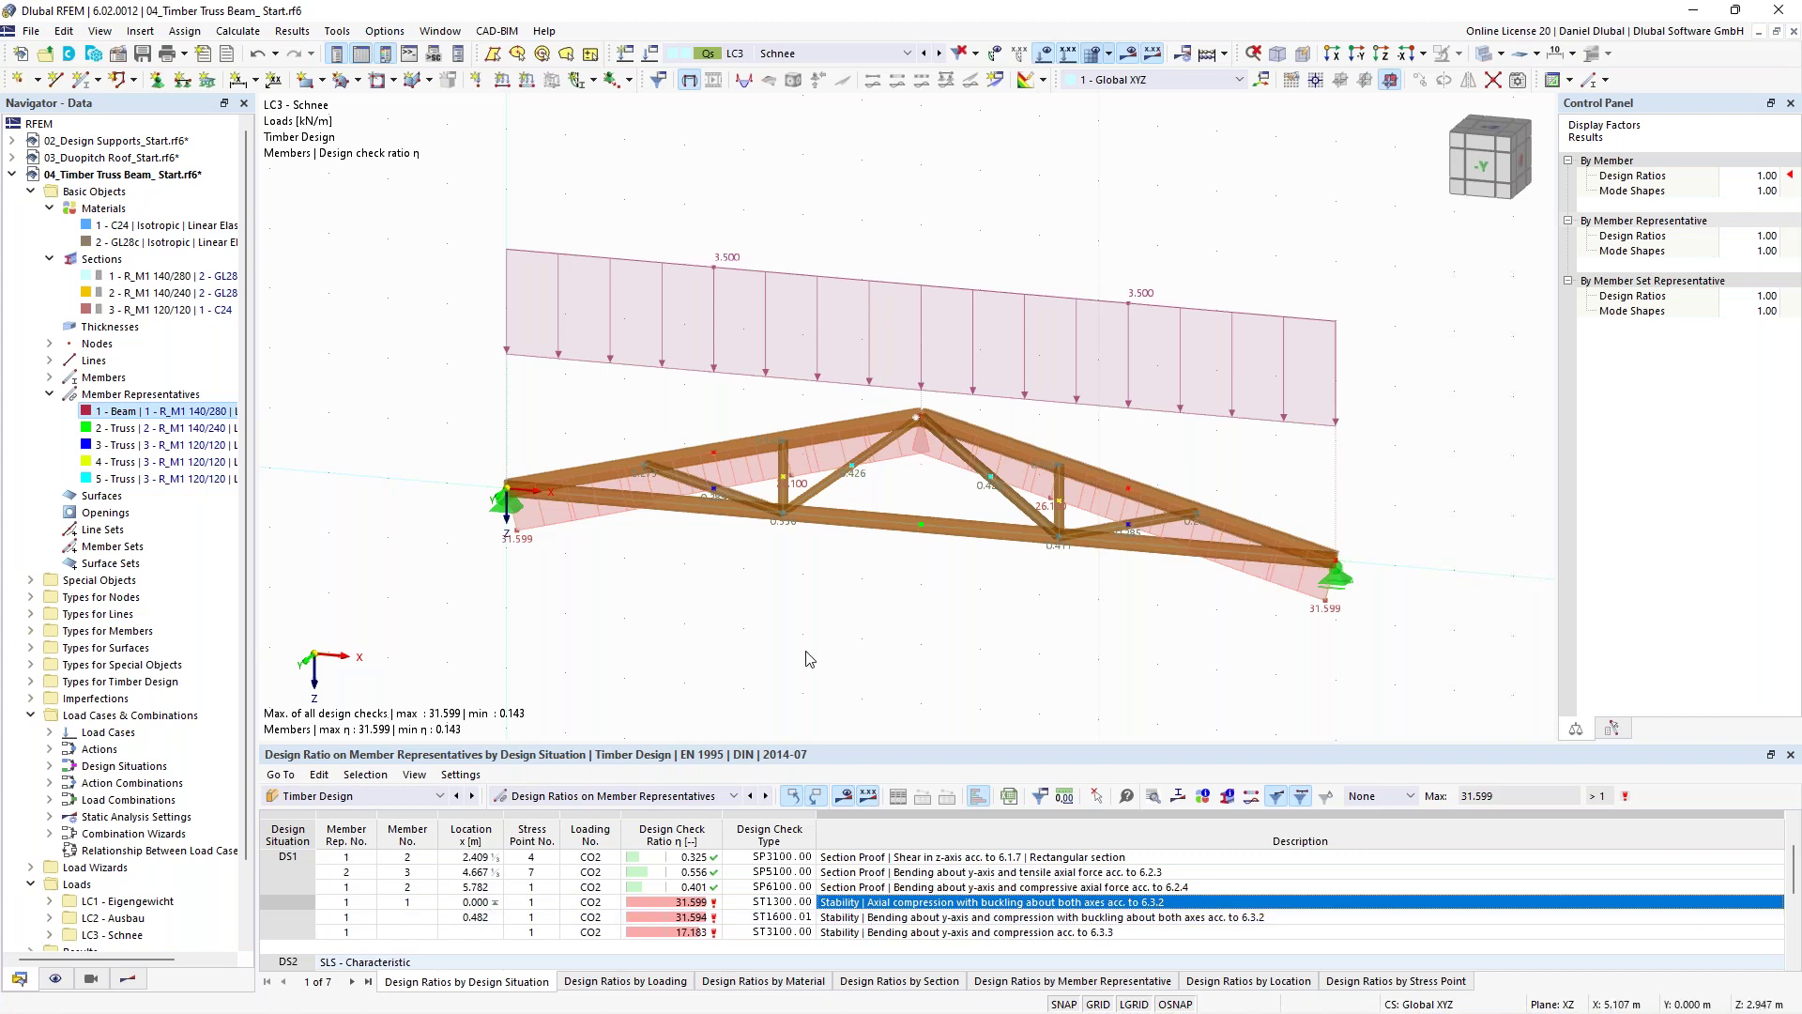
scroll(711, 490, down, 1)
scroll(711, 489, up, 1)
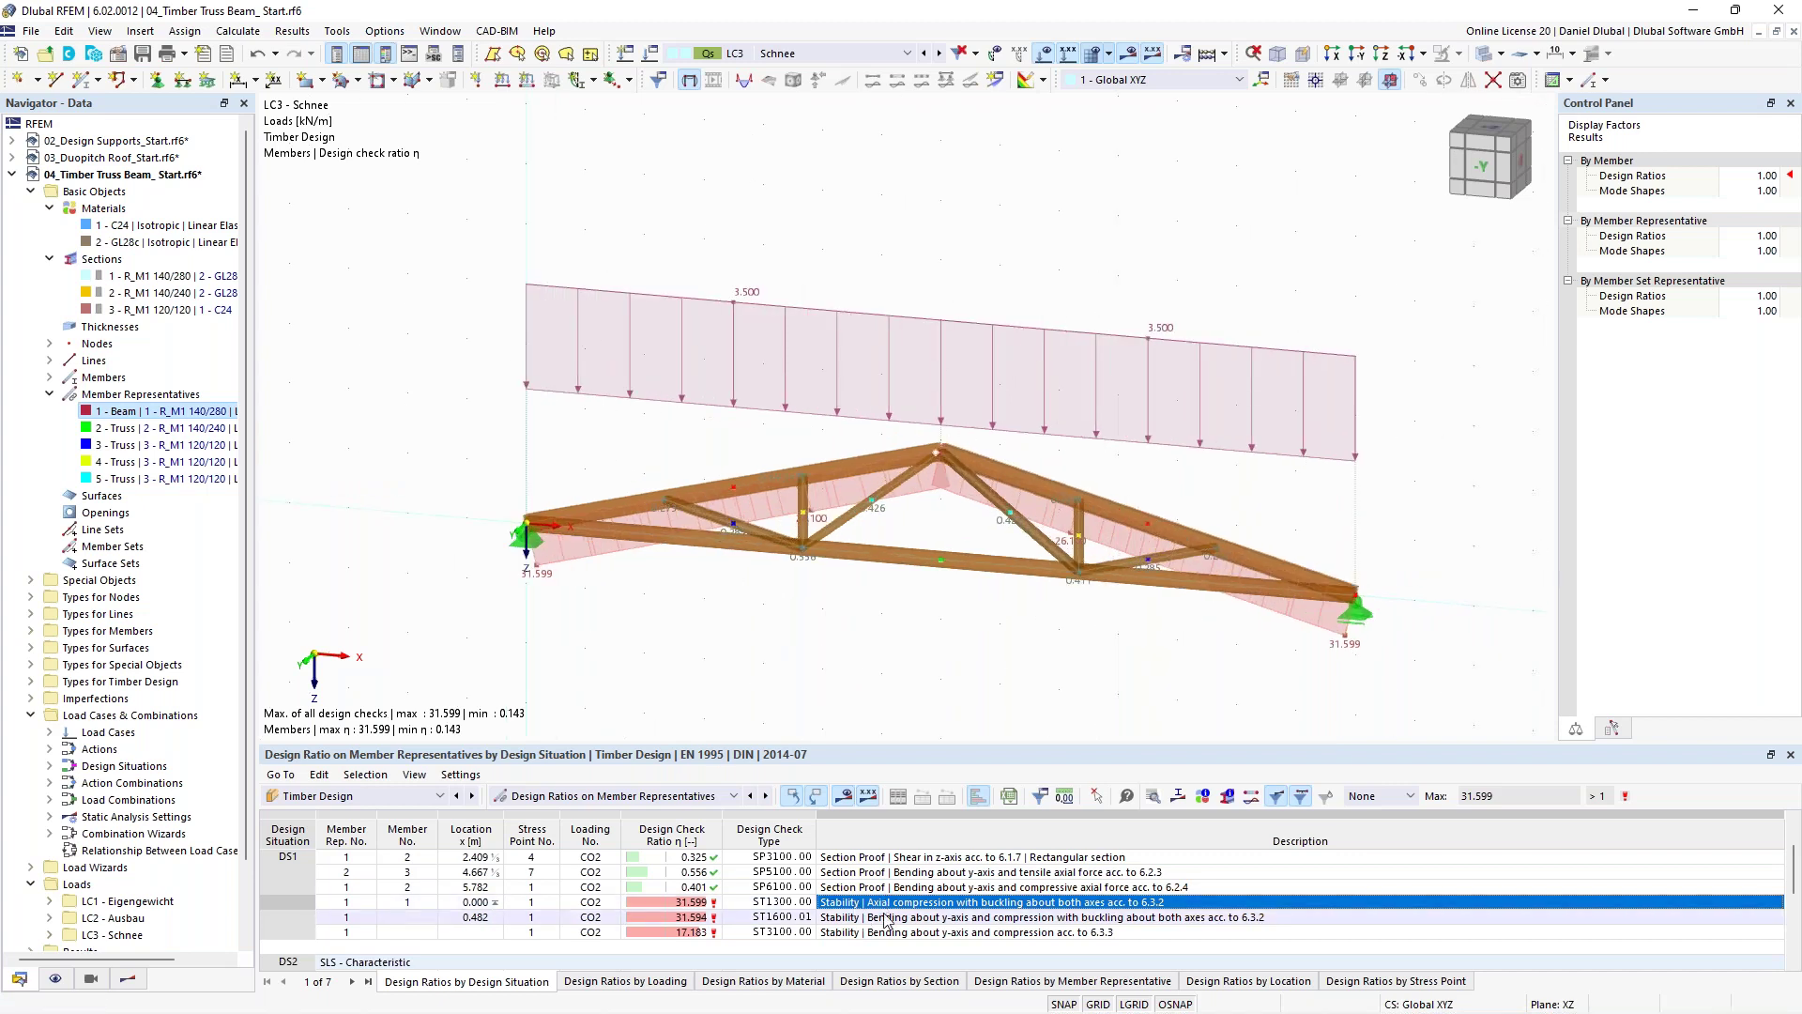
scroll(885, 920, down, 2)
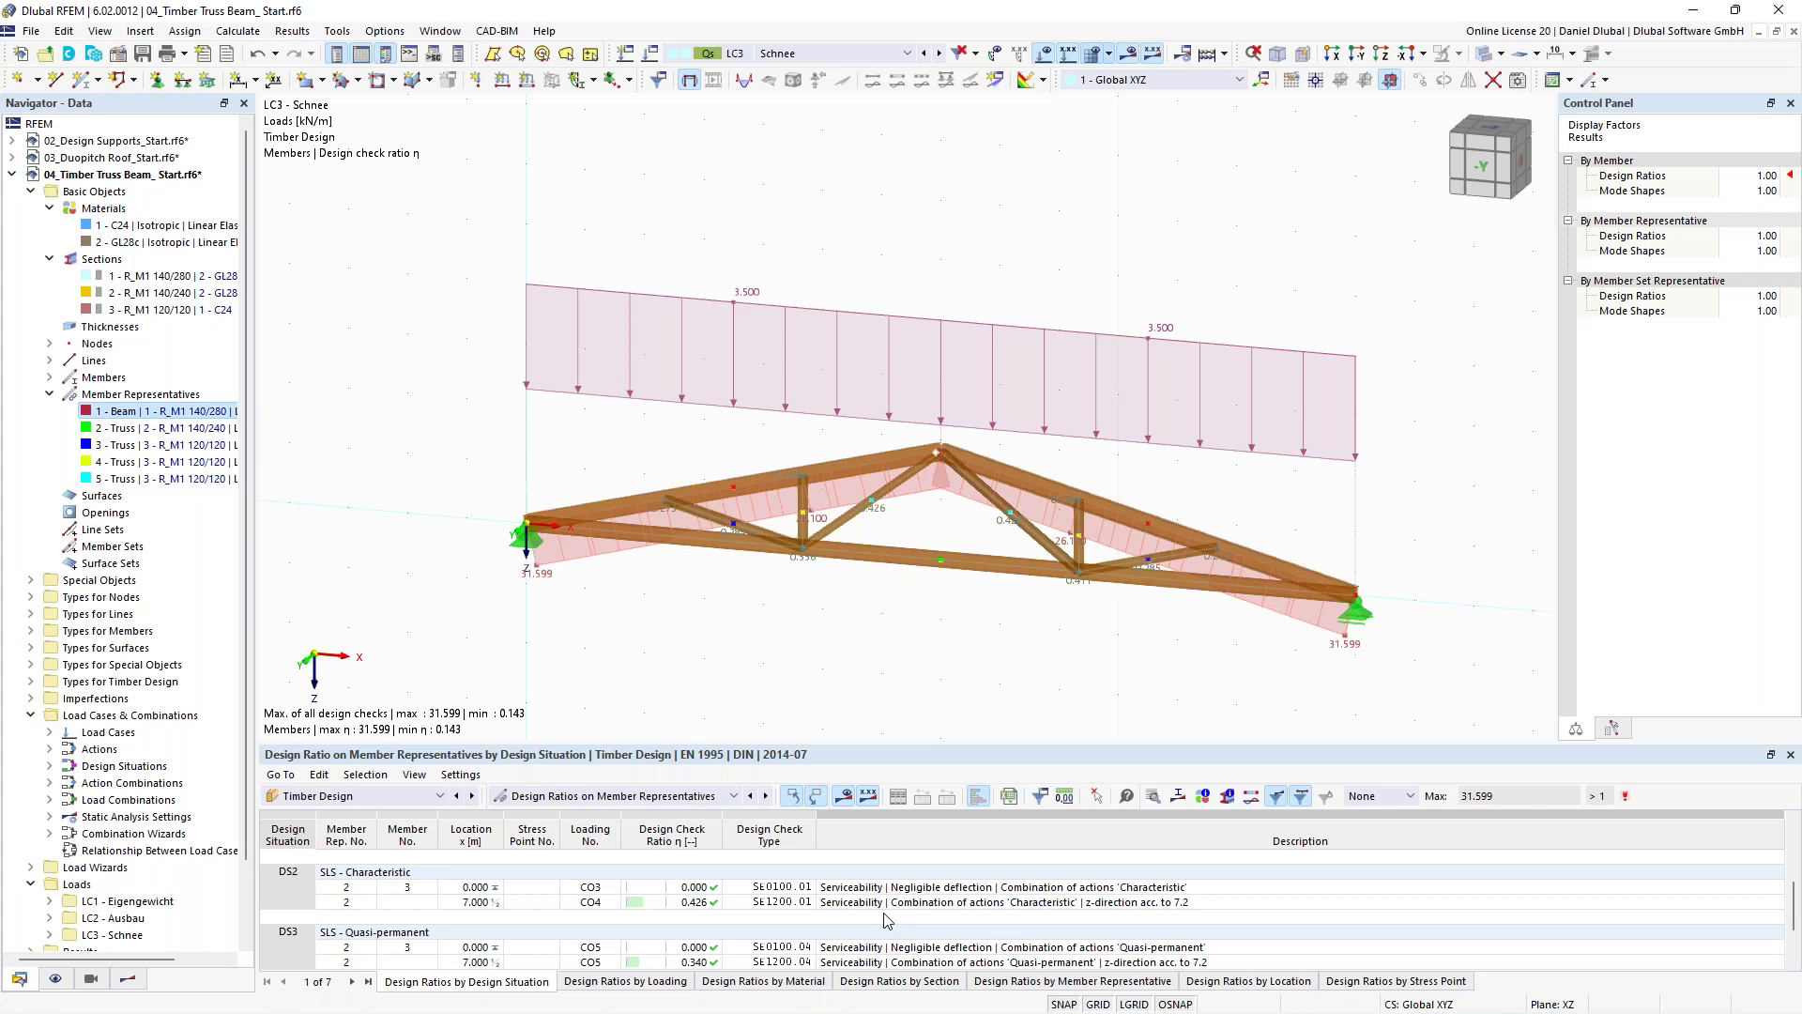
scroll(886, 920, up, 2)
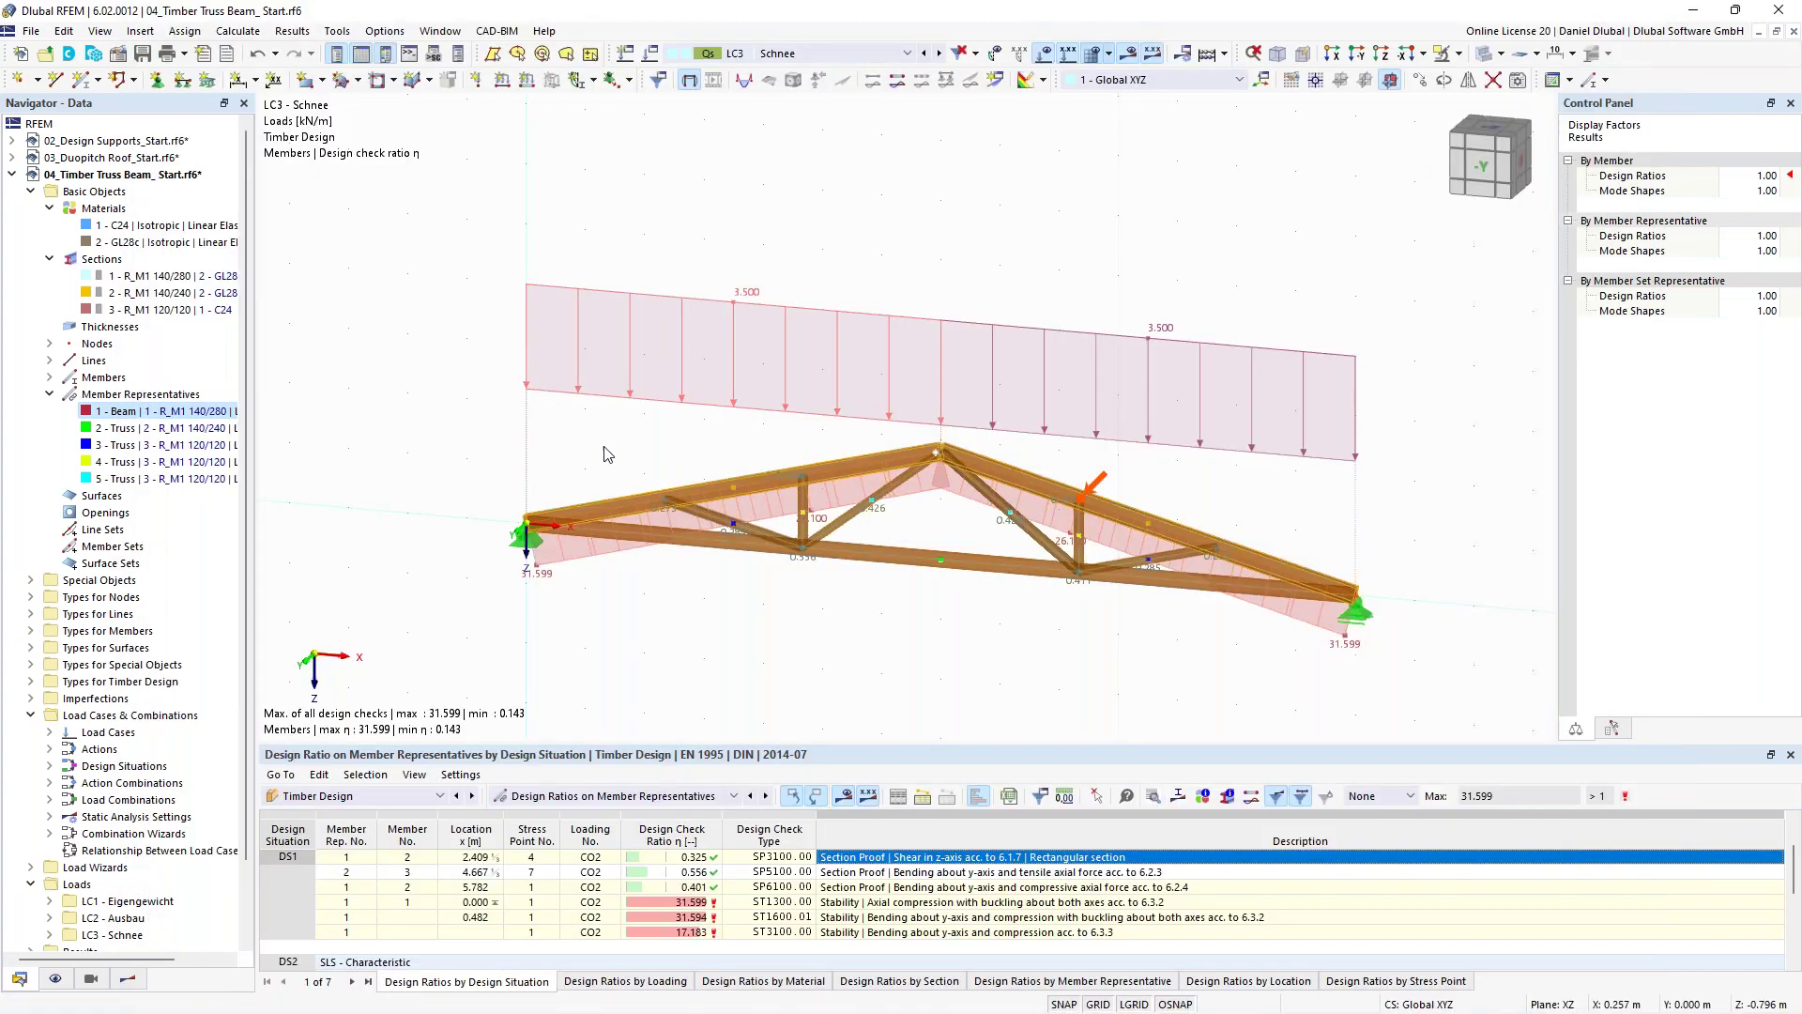
Switch to the 03_Duopitch Roof_Start.rf6 model and display its beam as a solid.
click(812, 58)
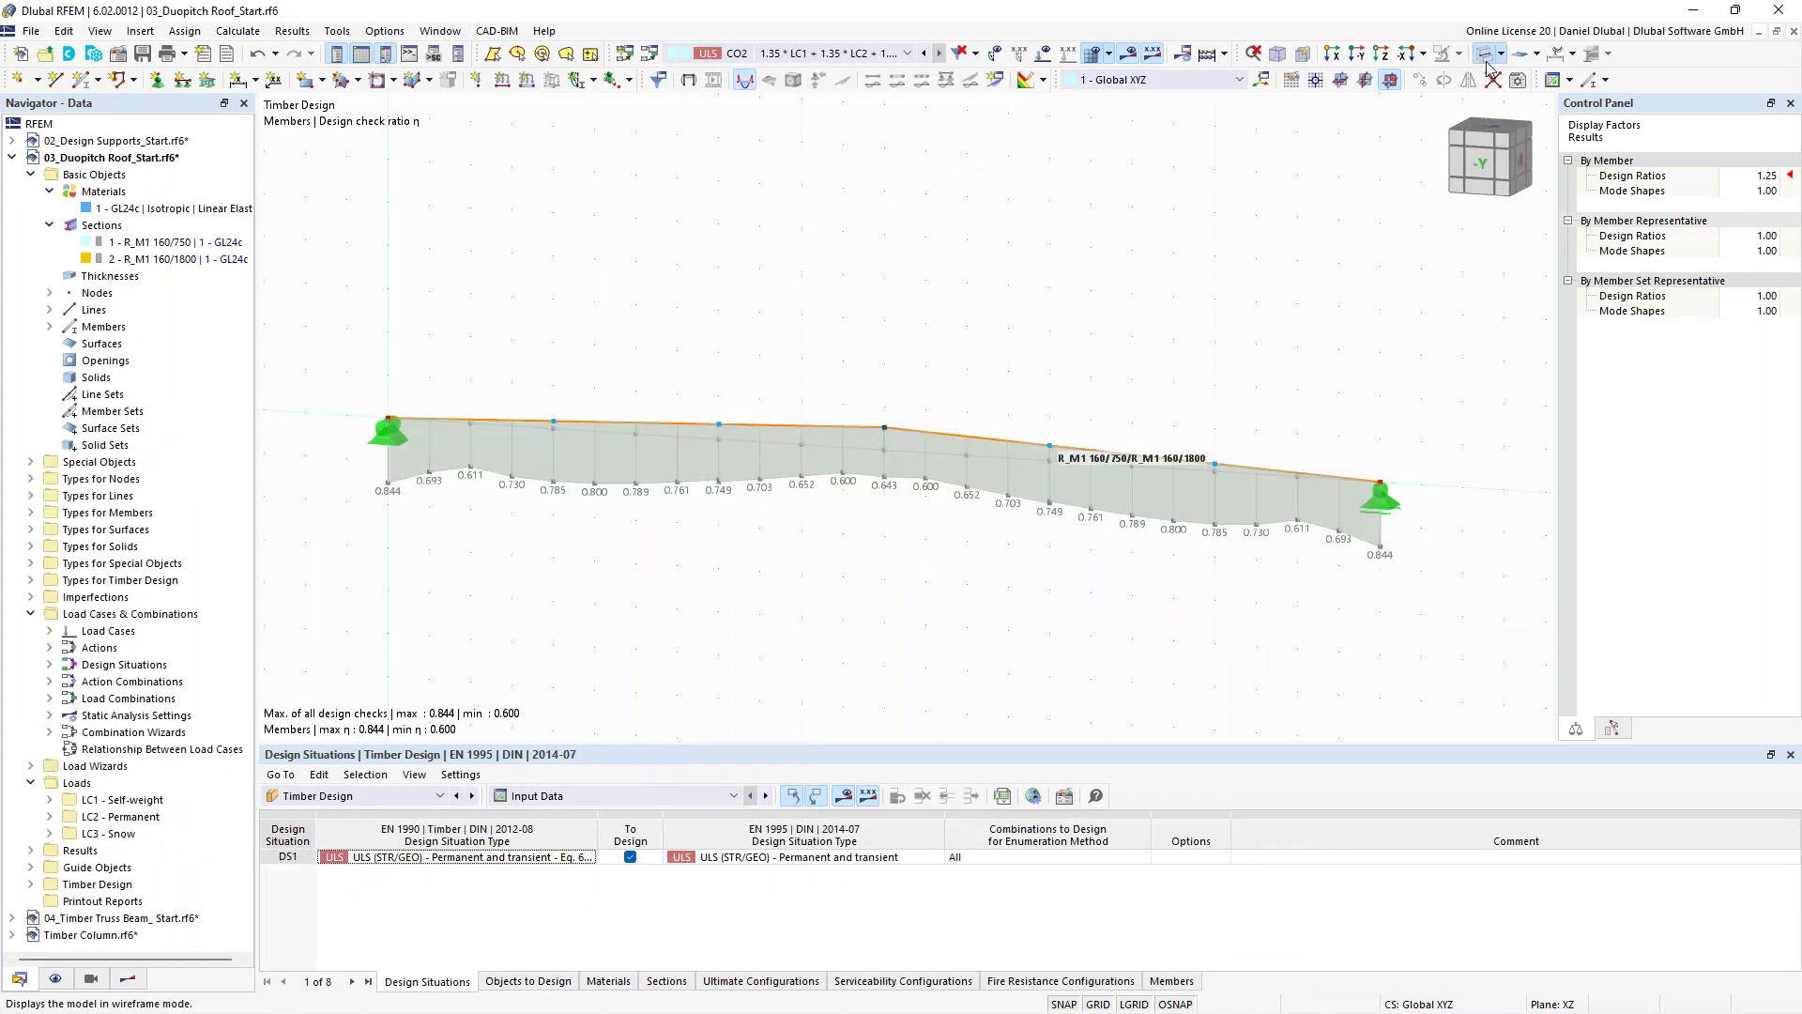
click(1486, 60)
scroll(693, 232, down, 2)
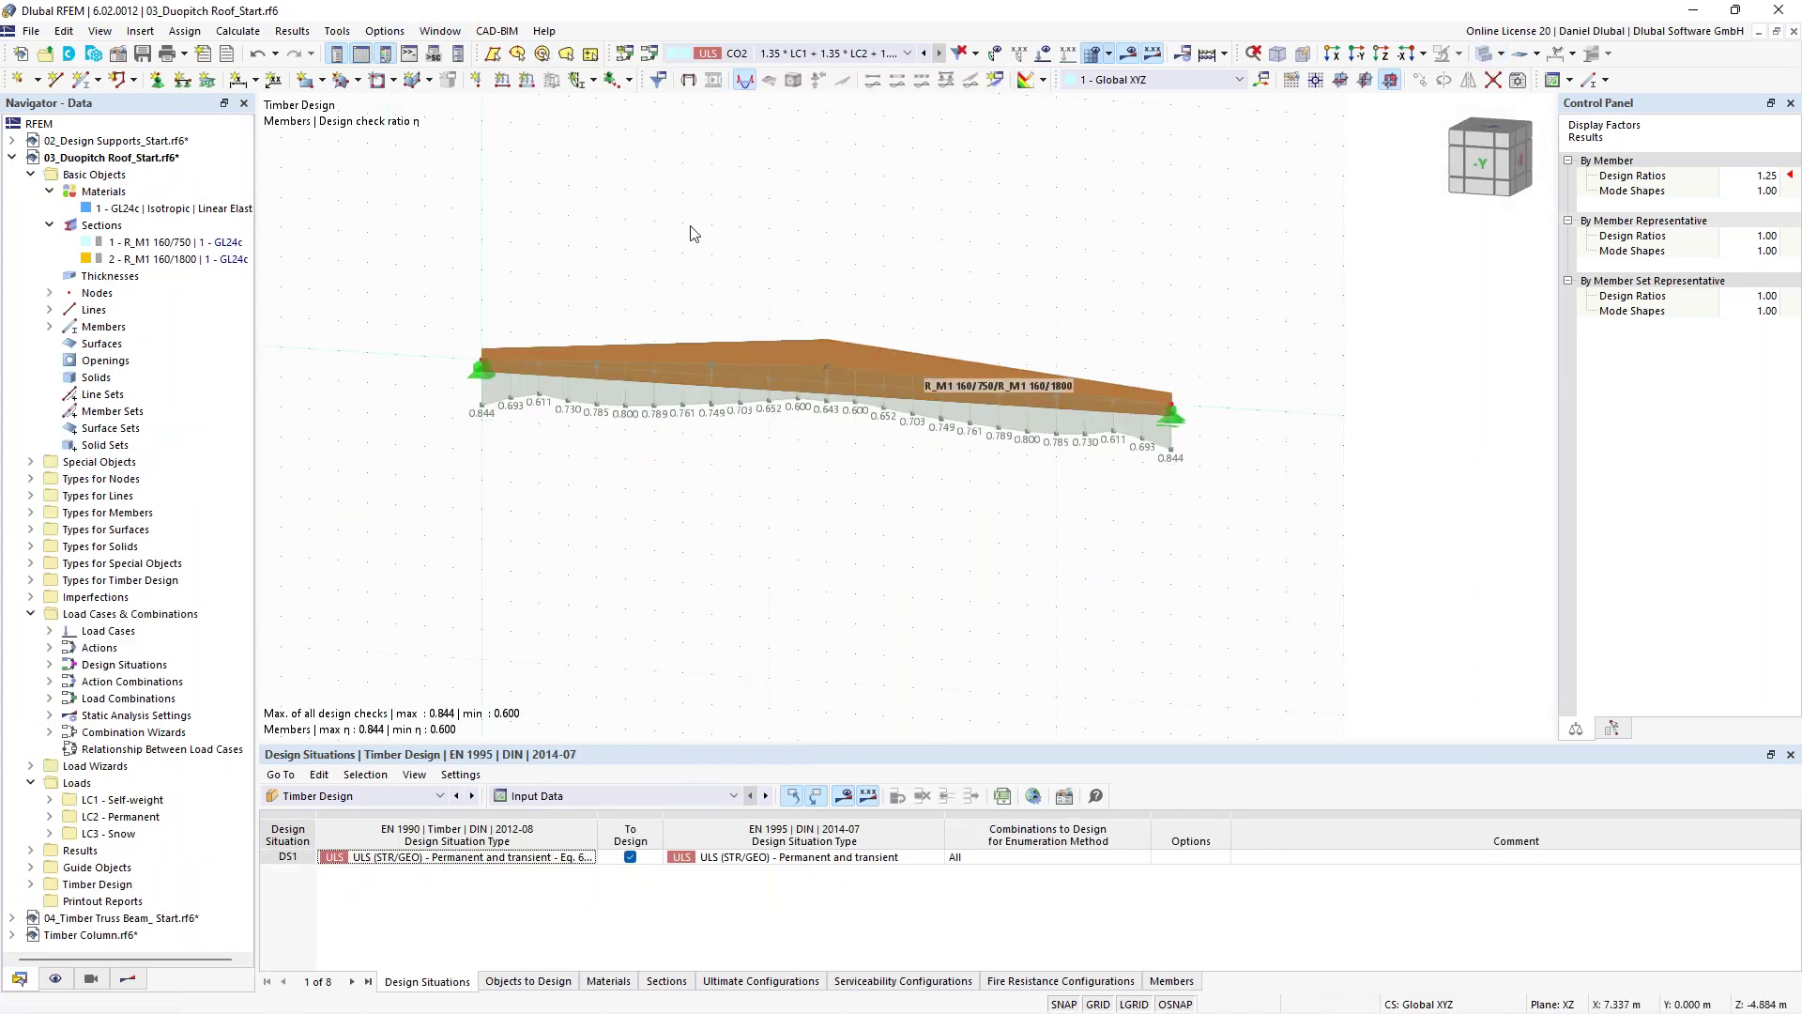
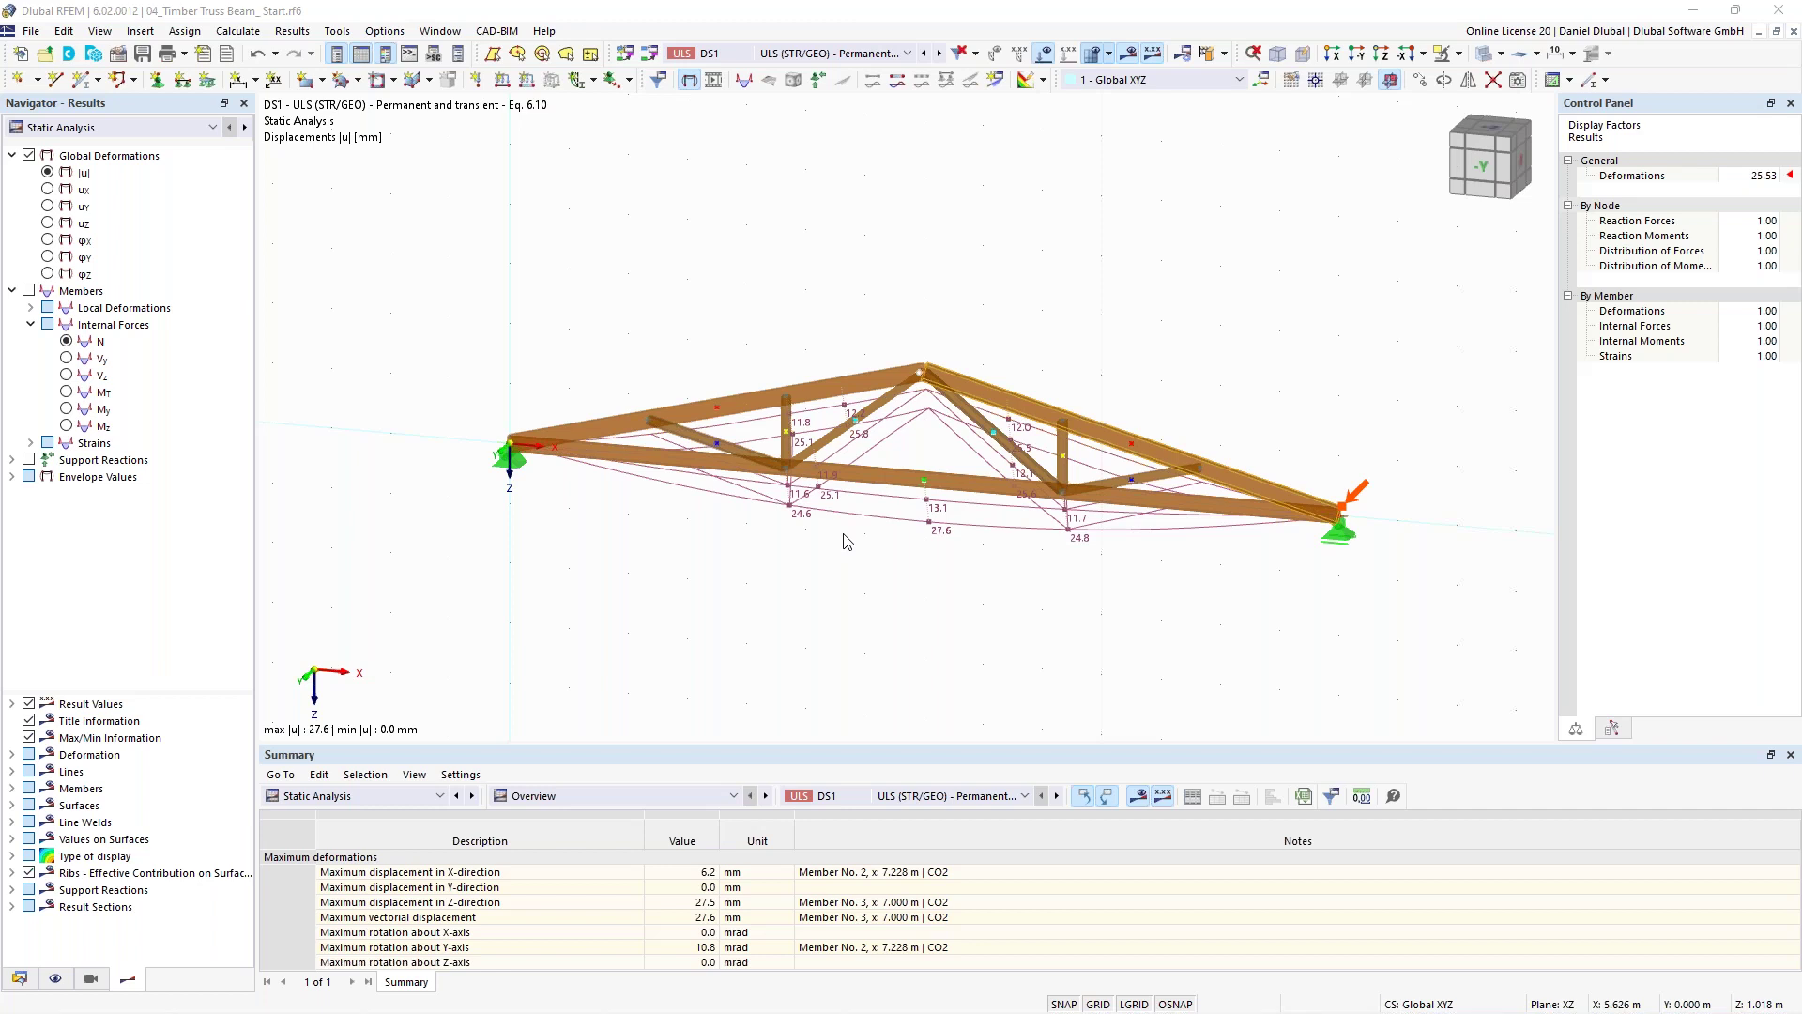
Open the nodal supports and effective lengths assigned to the rafter's member representative in the 04_Timber Truss Beam_ Start.rf6 model.
click(515, 34)
click(437, 32)
click(435, 33)
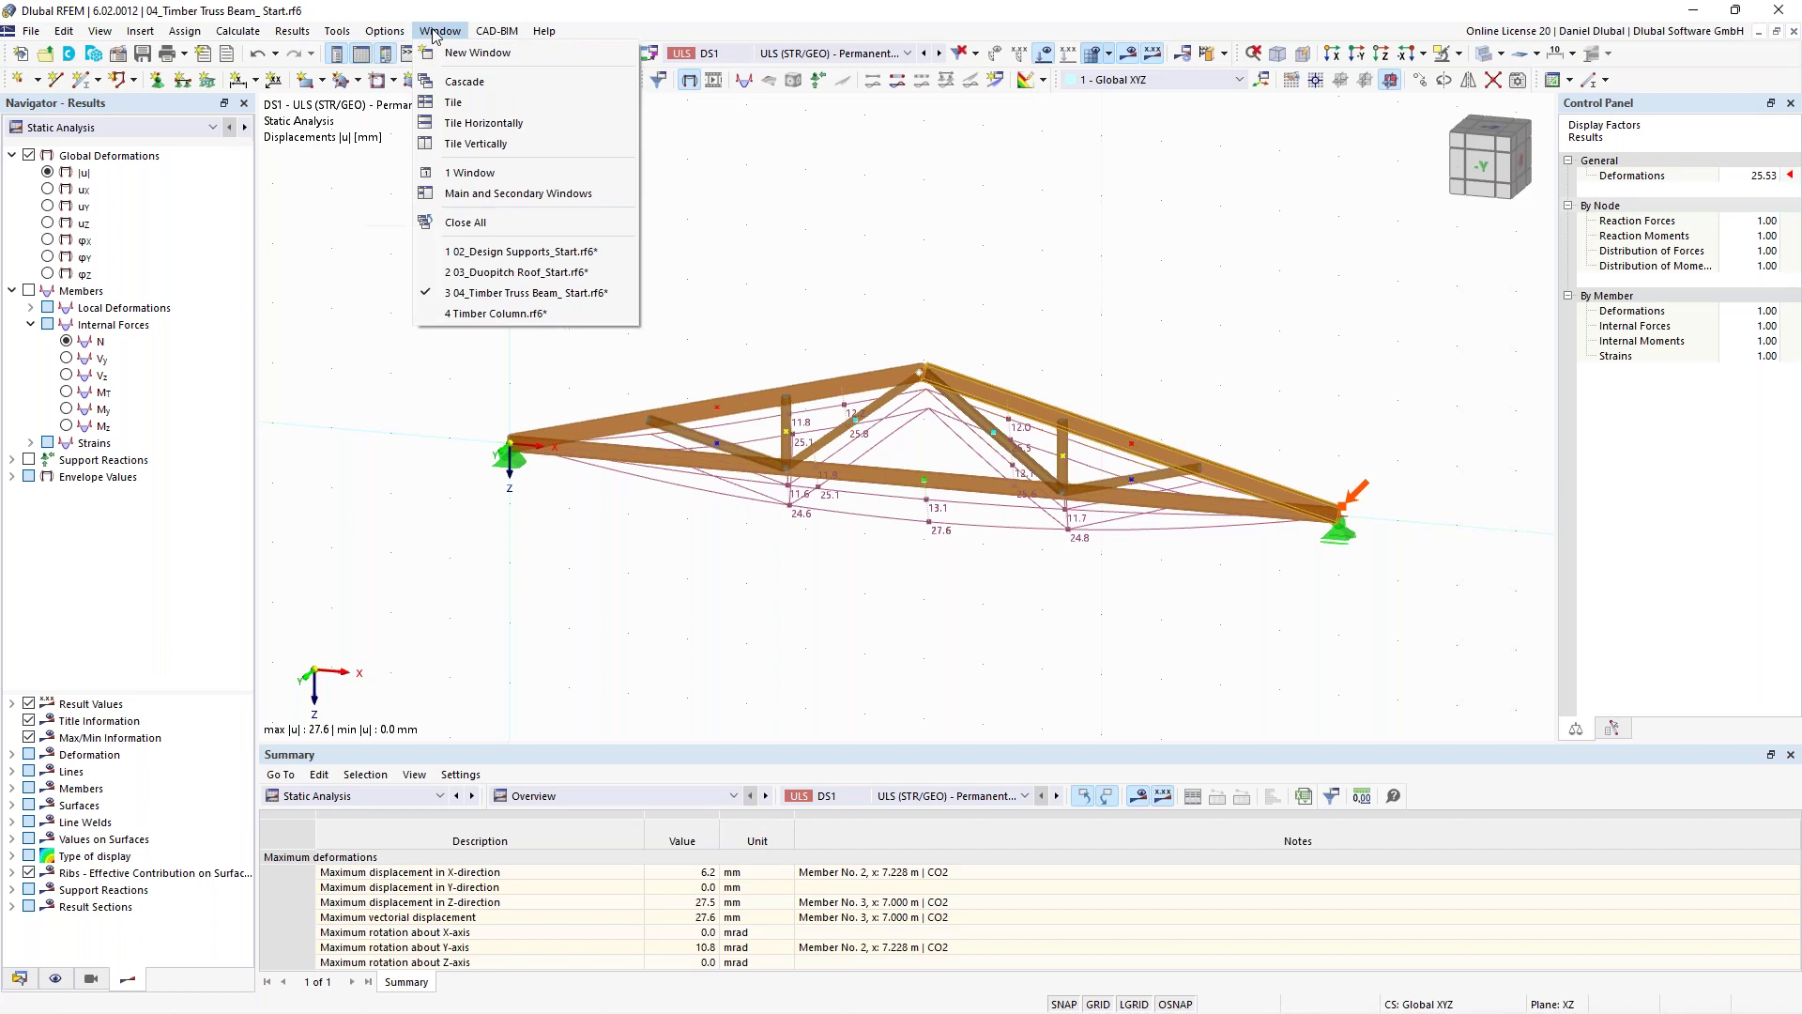
click(535, 292)
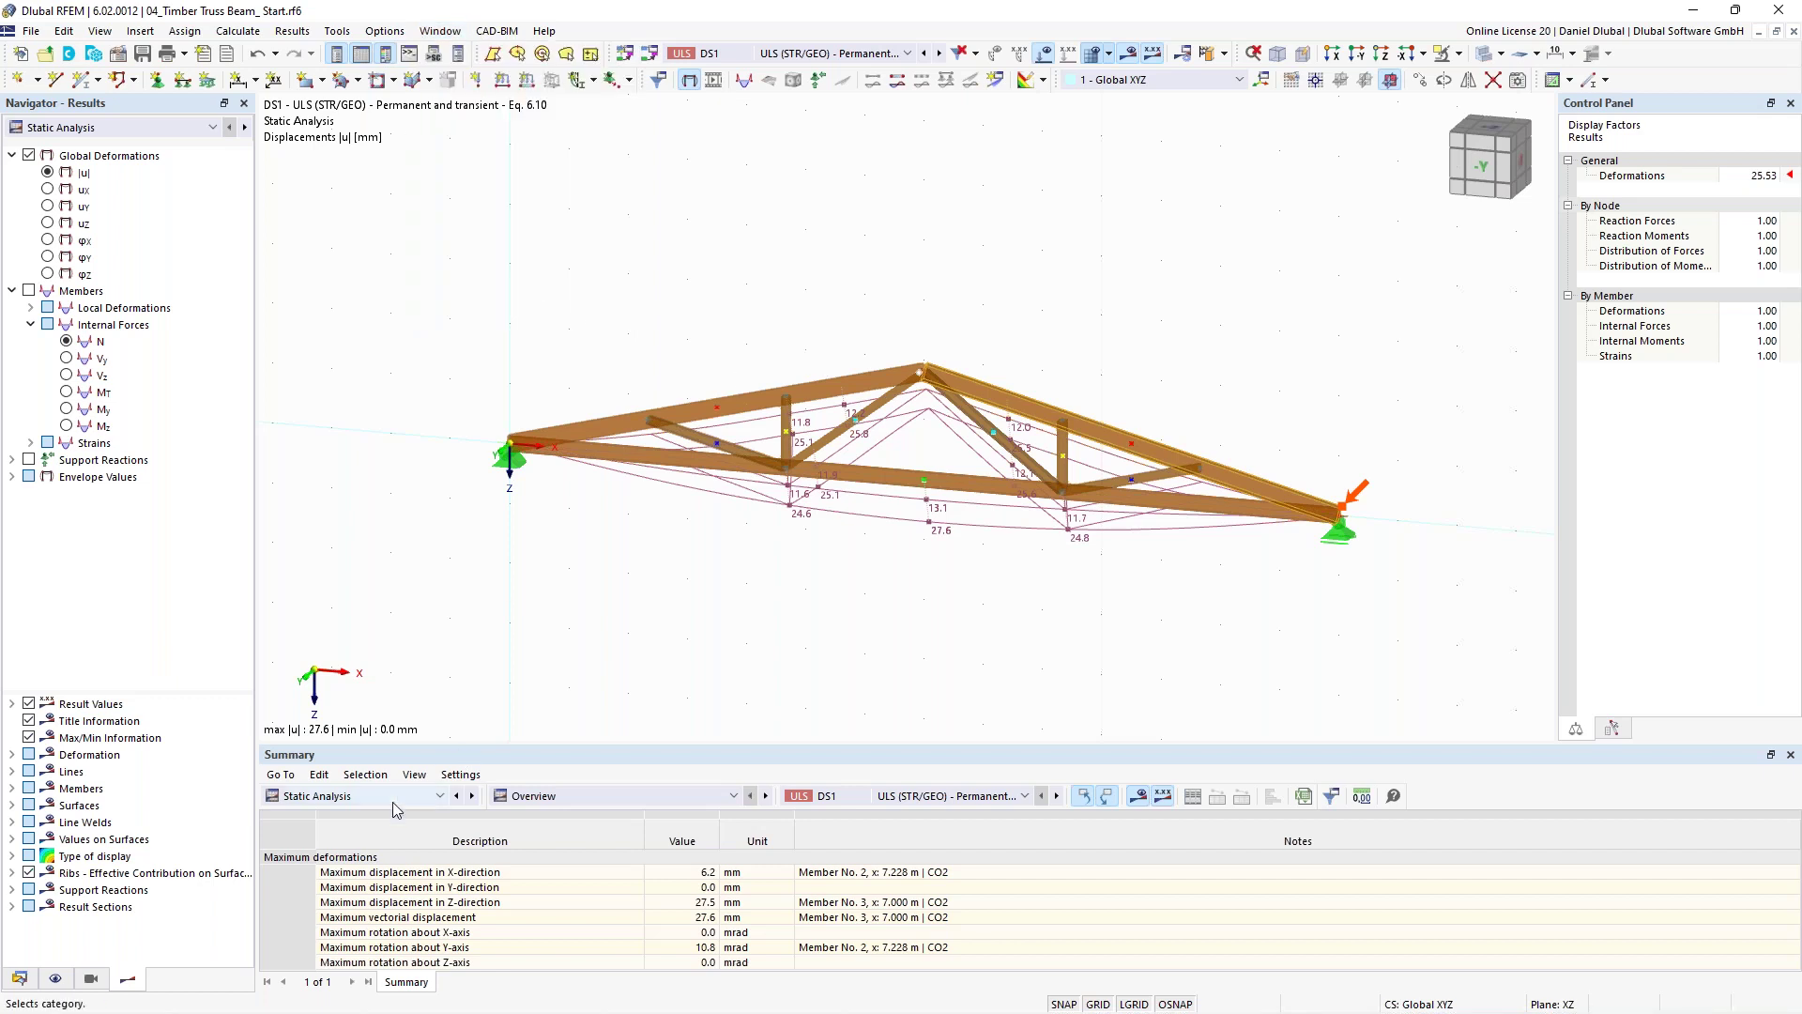
click(20, 978)
double_click(172, 419)
click(1539, 127)
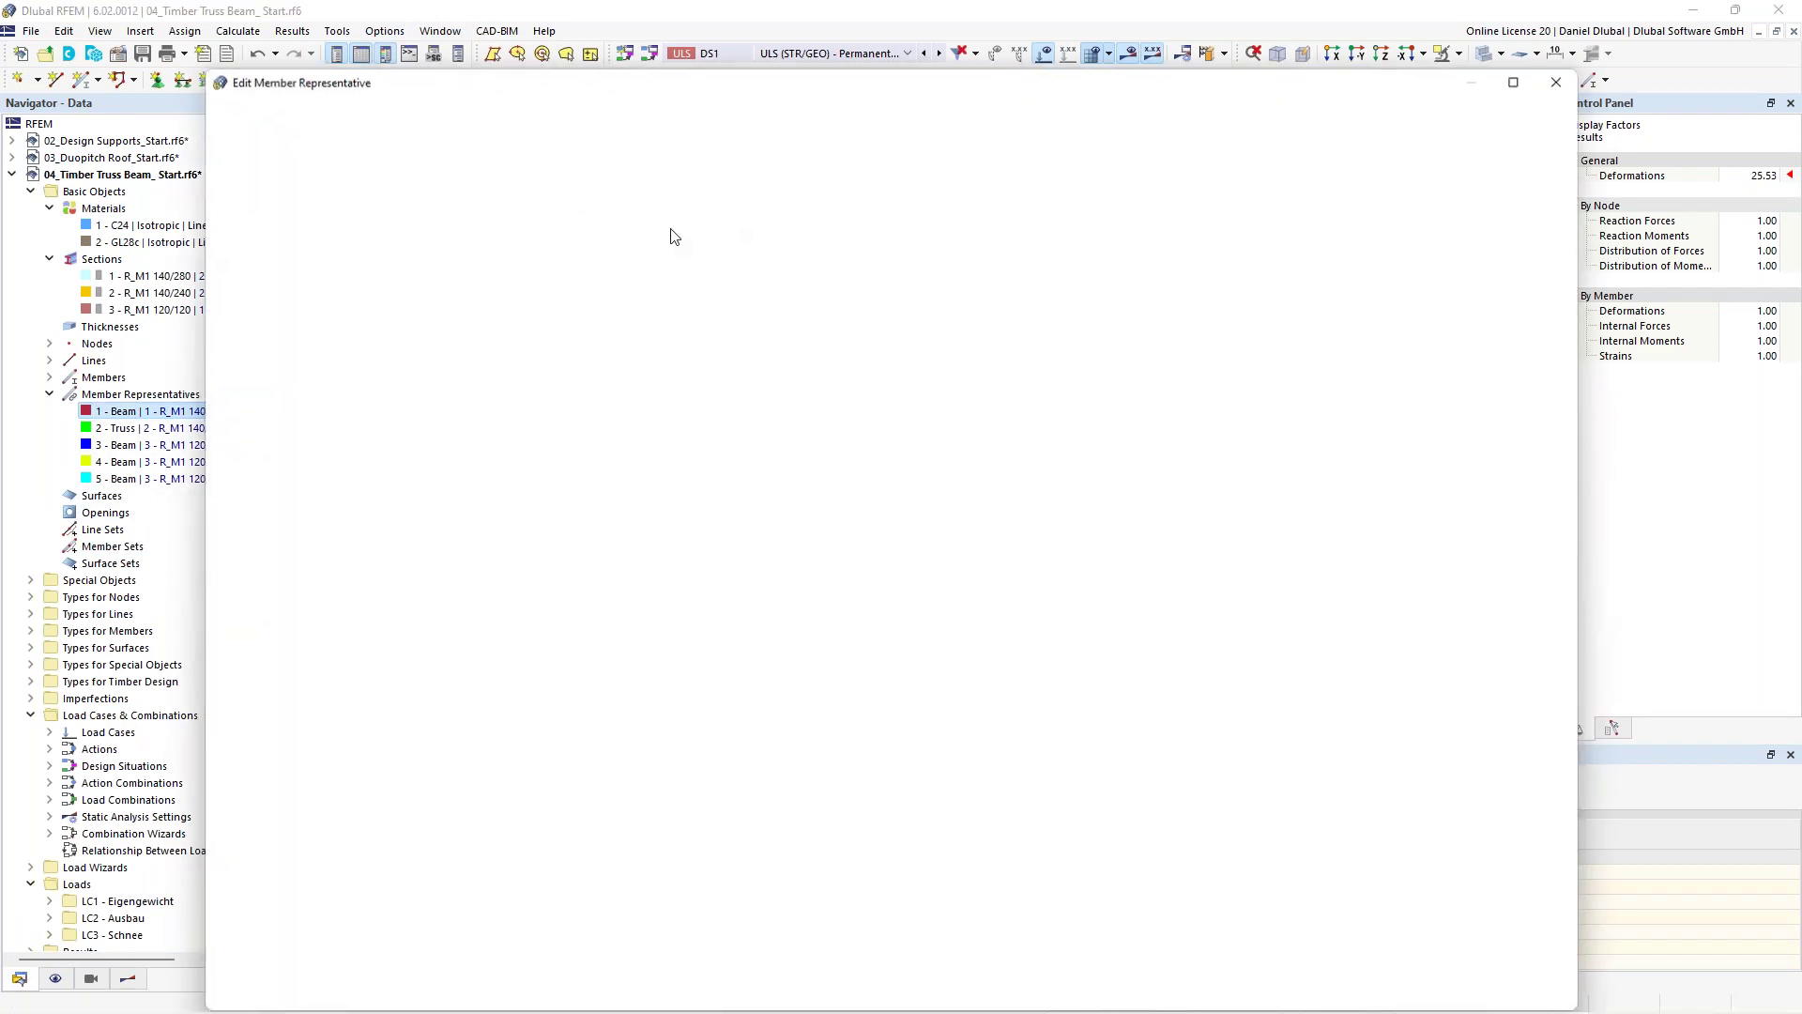
click(648, 168)
click(584, 168)
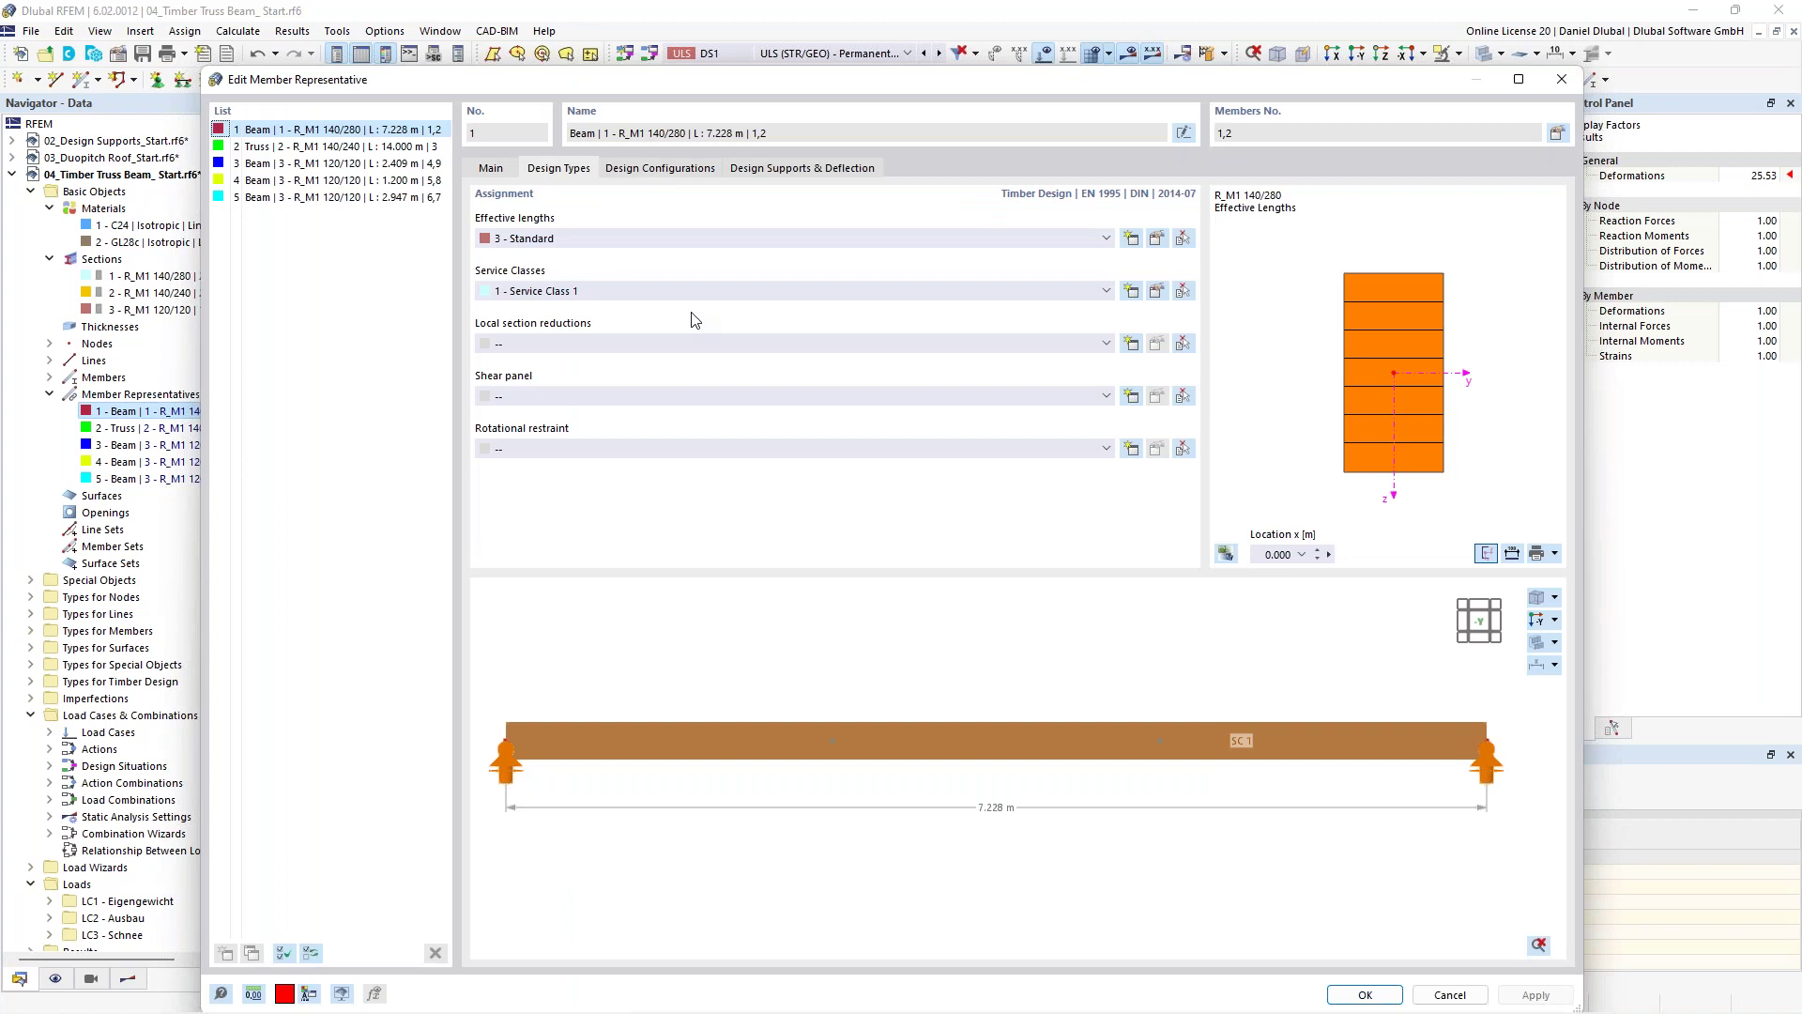
click(1156, 239)
click(700, 109)
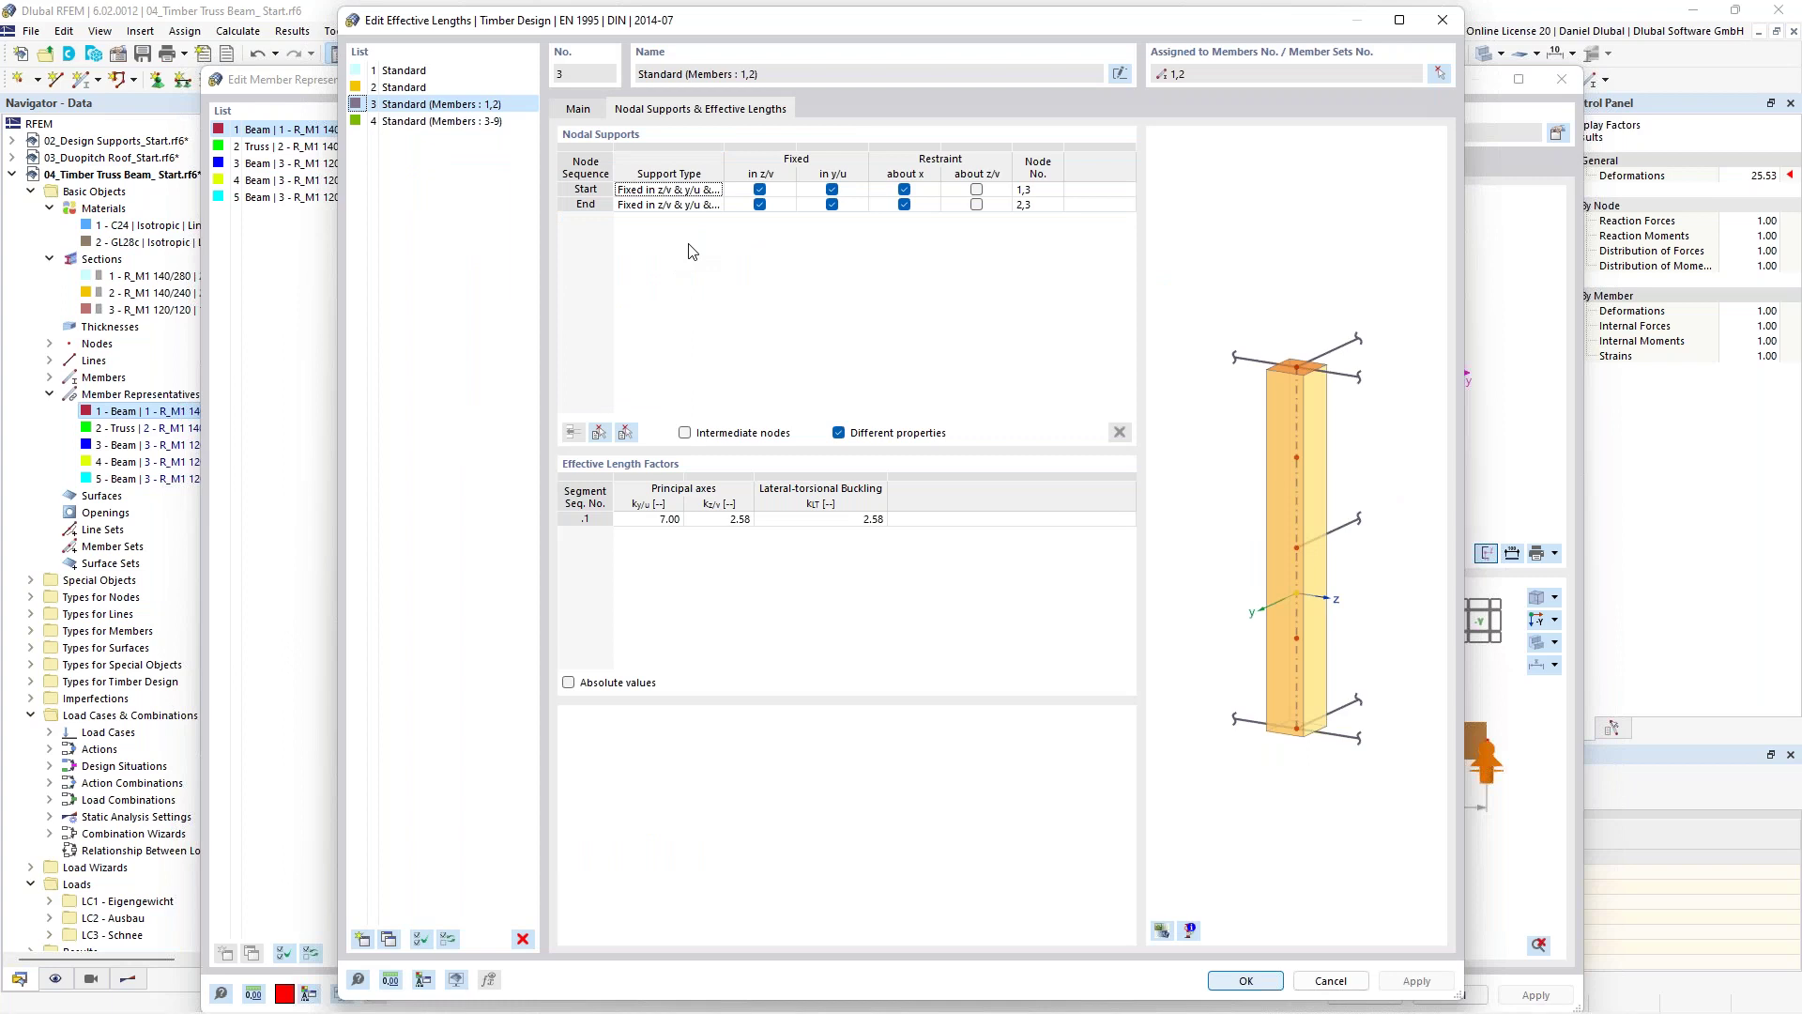
Overwrite the rafter's effective lengths with absolute values: 7 m about y/u, 2.58 m about z/v and 2.58 m for lateral-torsional buckling.
click(569, 683)
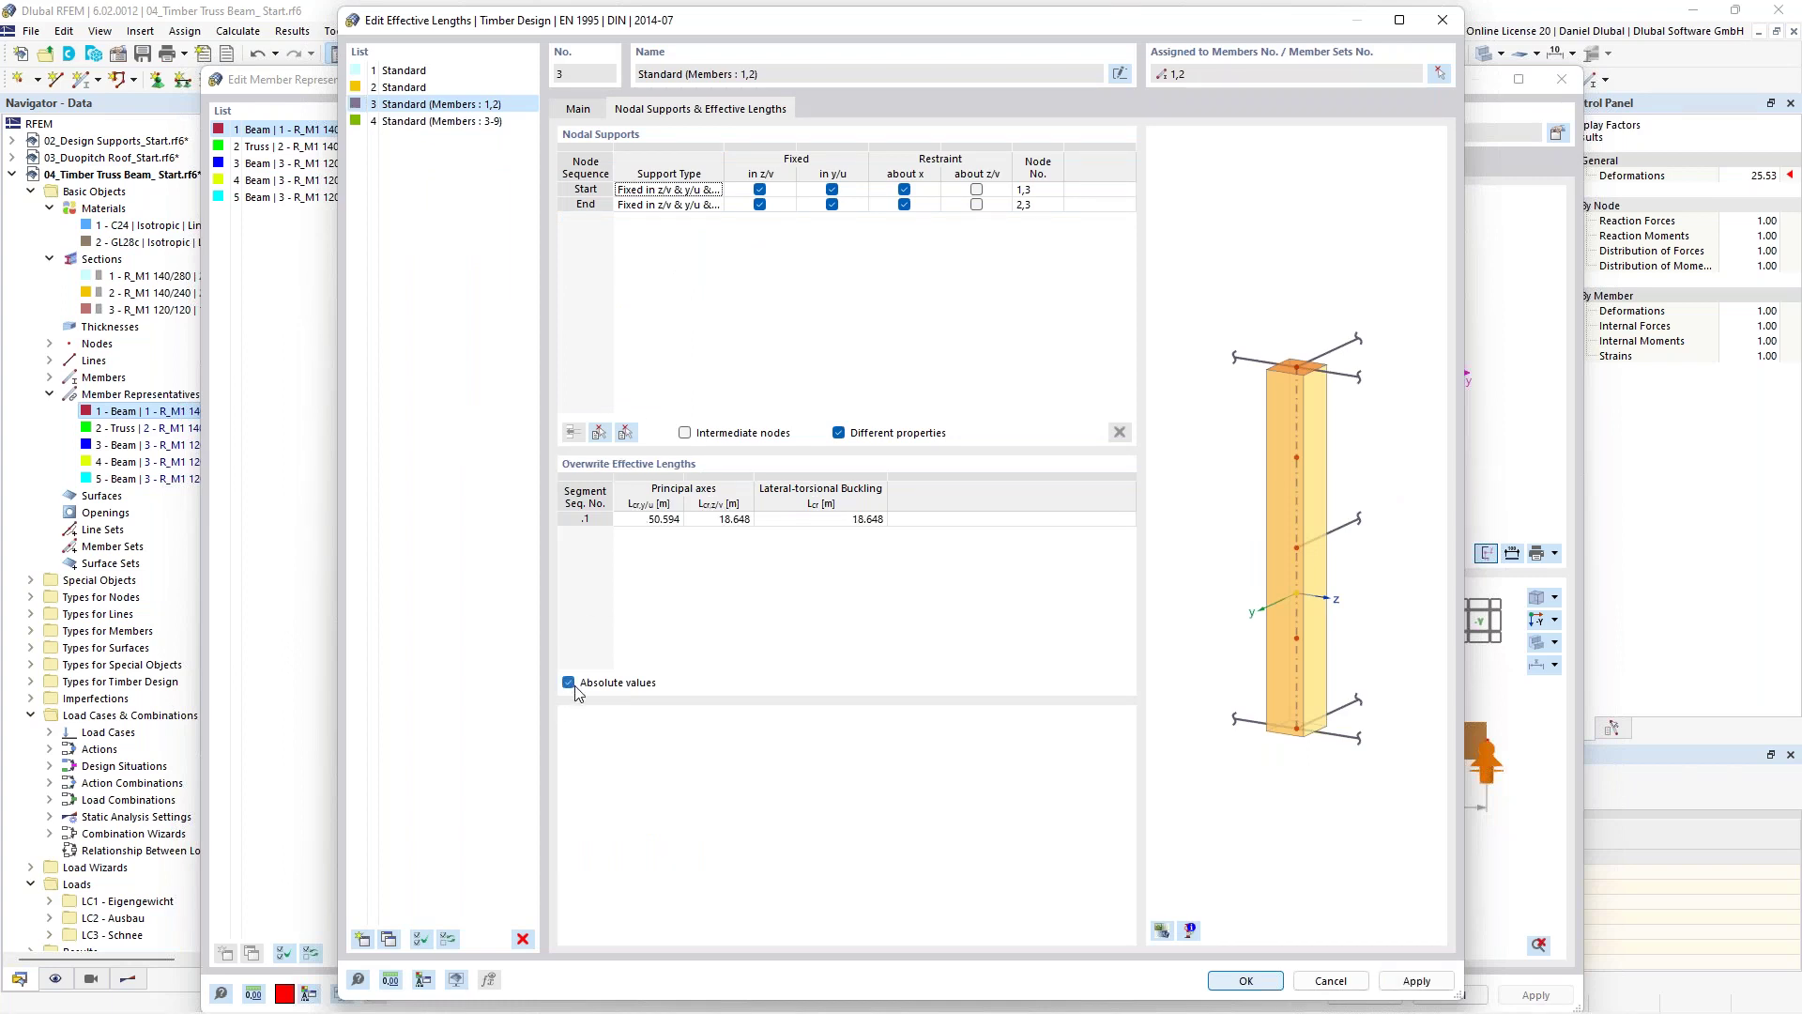
click(570, 683)
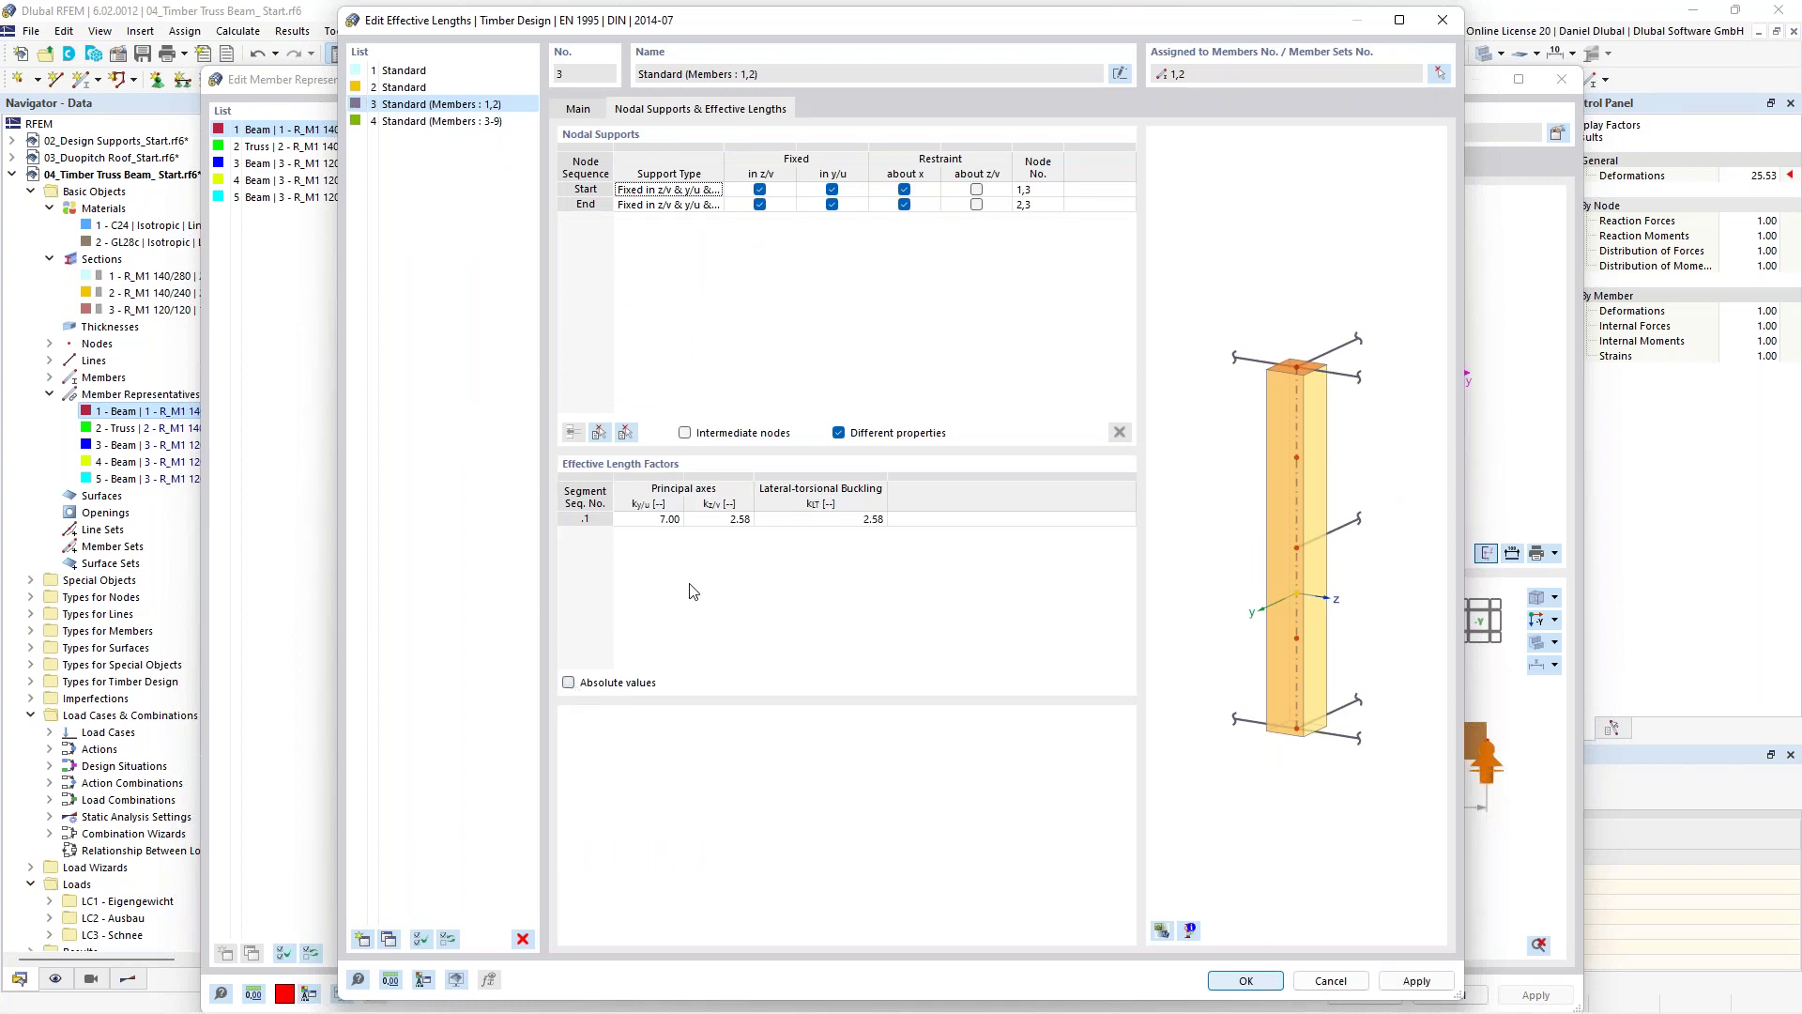
click(593, 690)
click(647, 519)
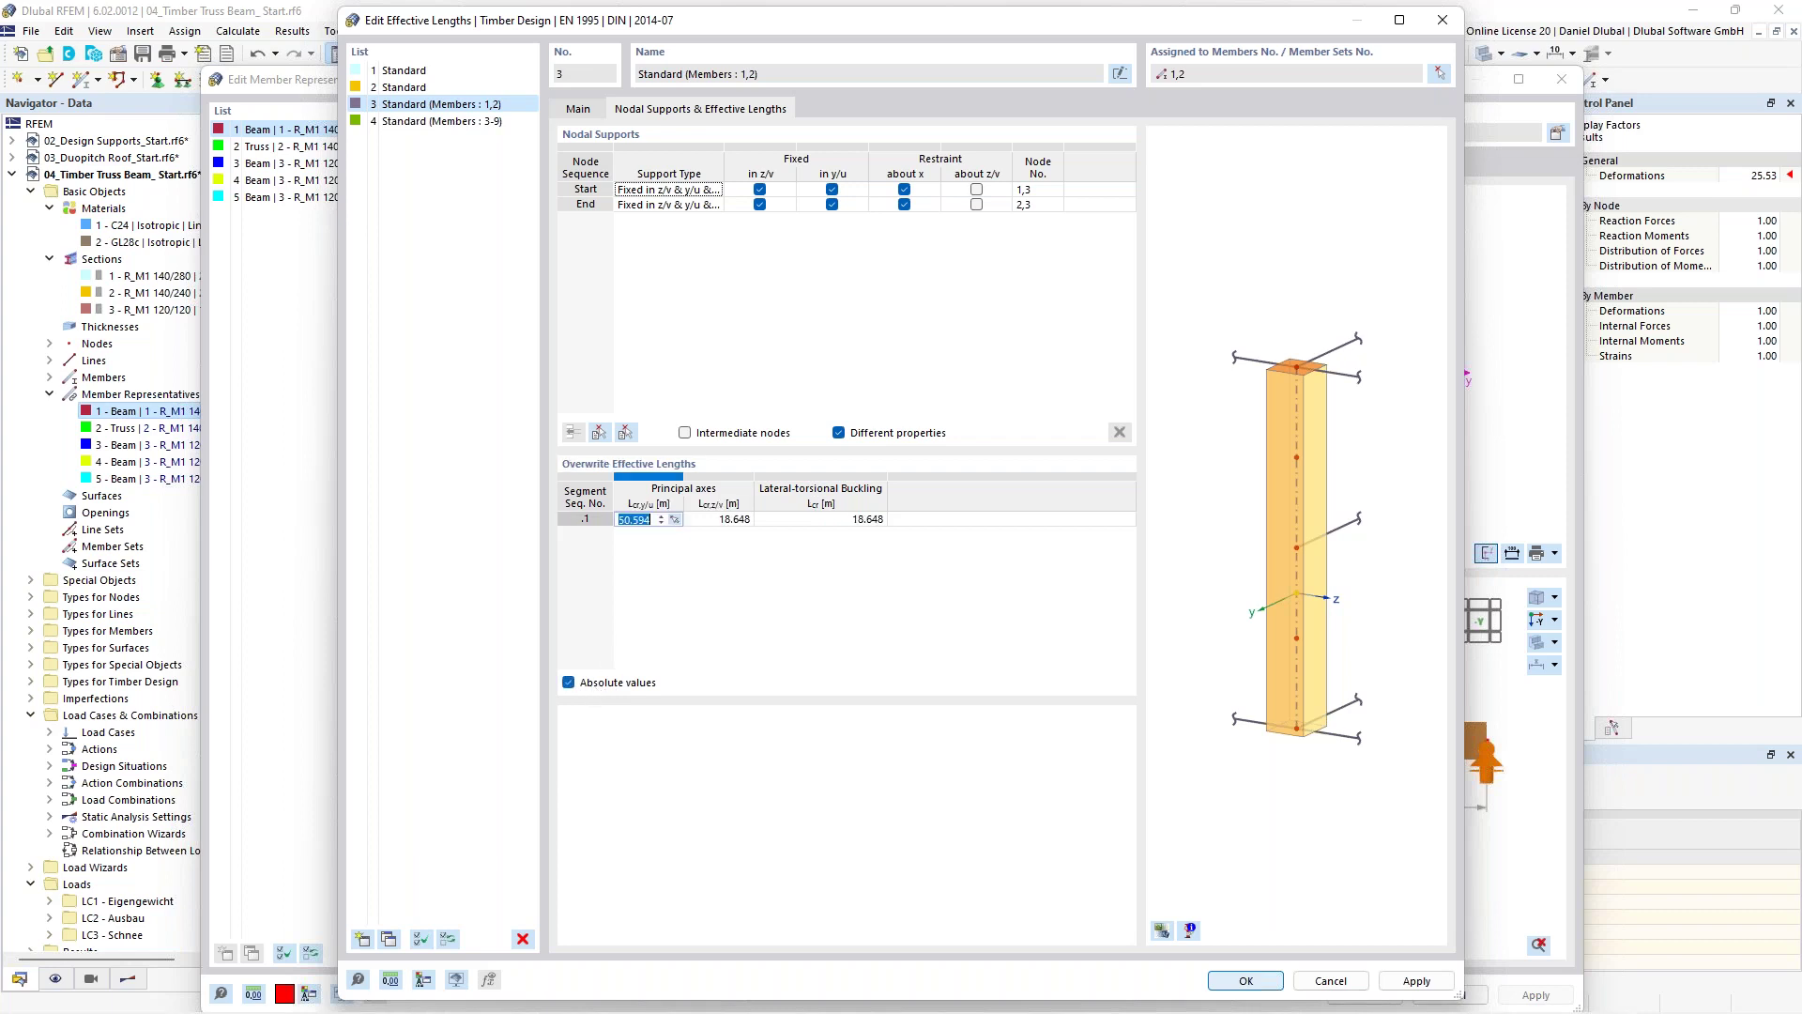
text(7)
key(Tab)
text(2.58)
key(Tab)
text(2)
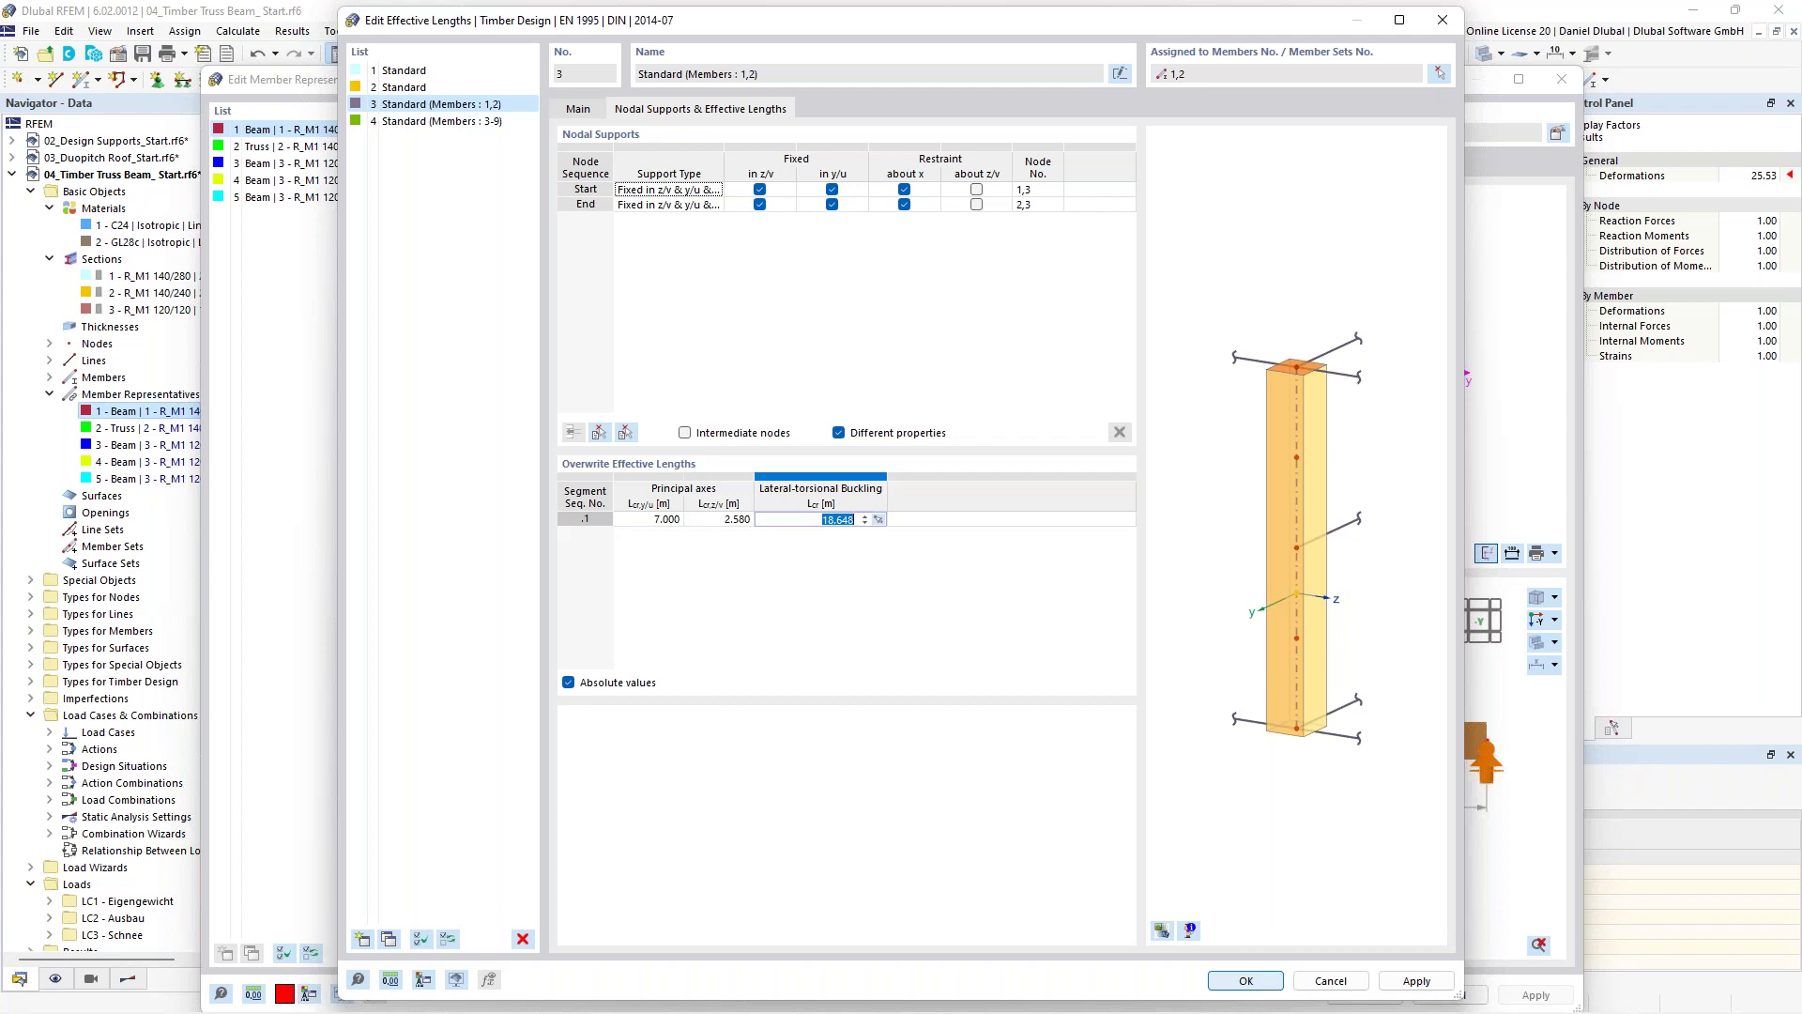
text(,58)
click(651, 519)
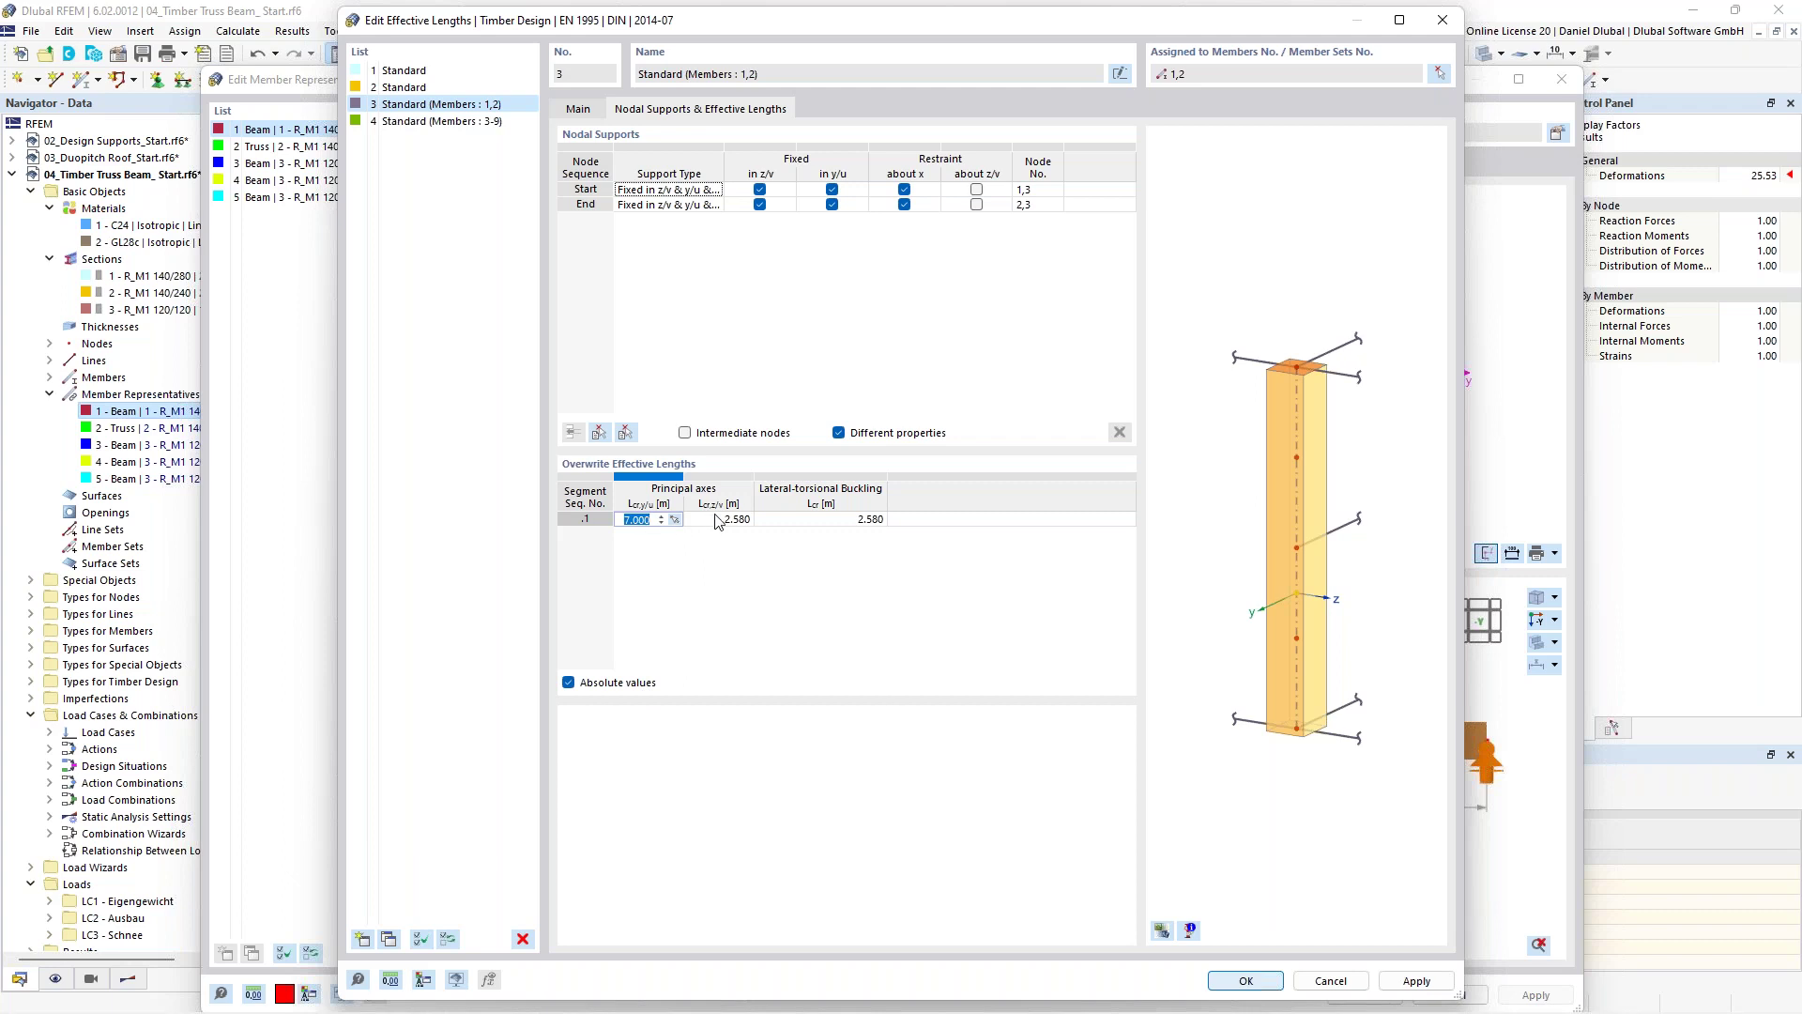
click(568, 683)
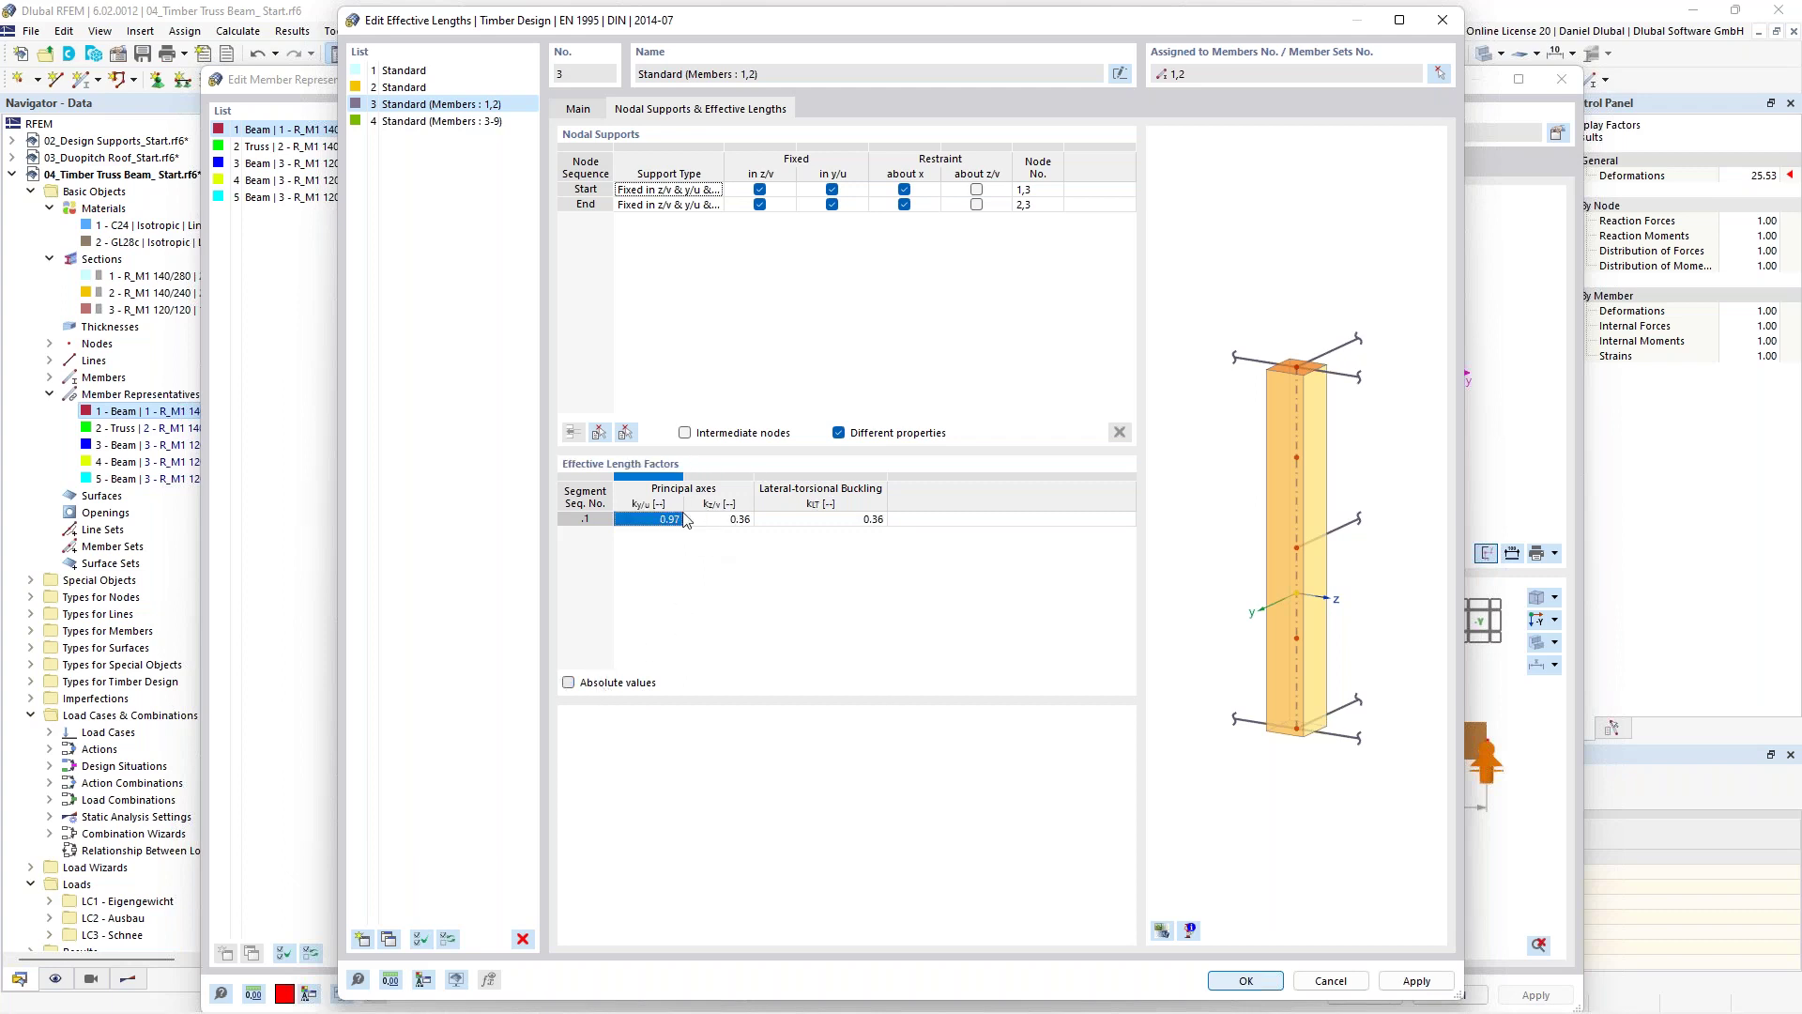
click(594, 682)
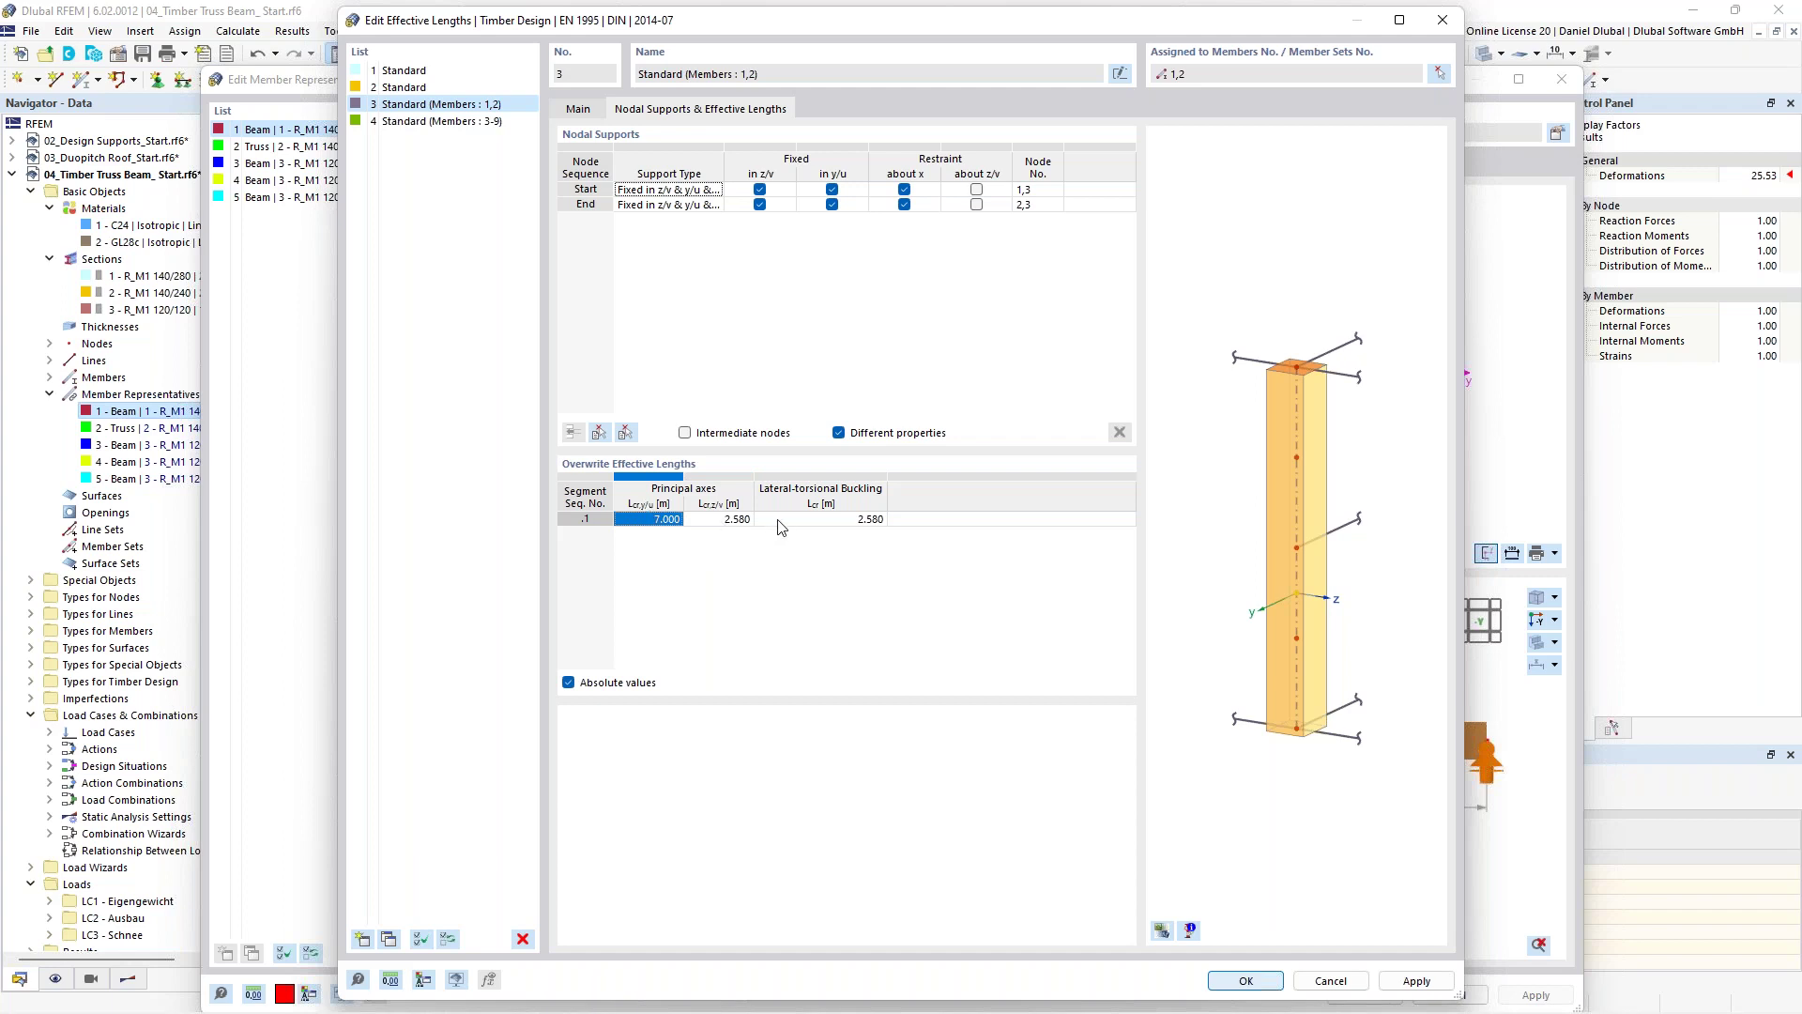
Accept the rafter's effective lengths with deletion of the existing Timber Design results, and start the Timber Design calculation.
click(1239, 980)
click(992, 601)
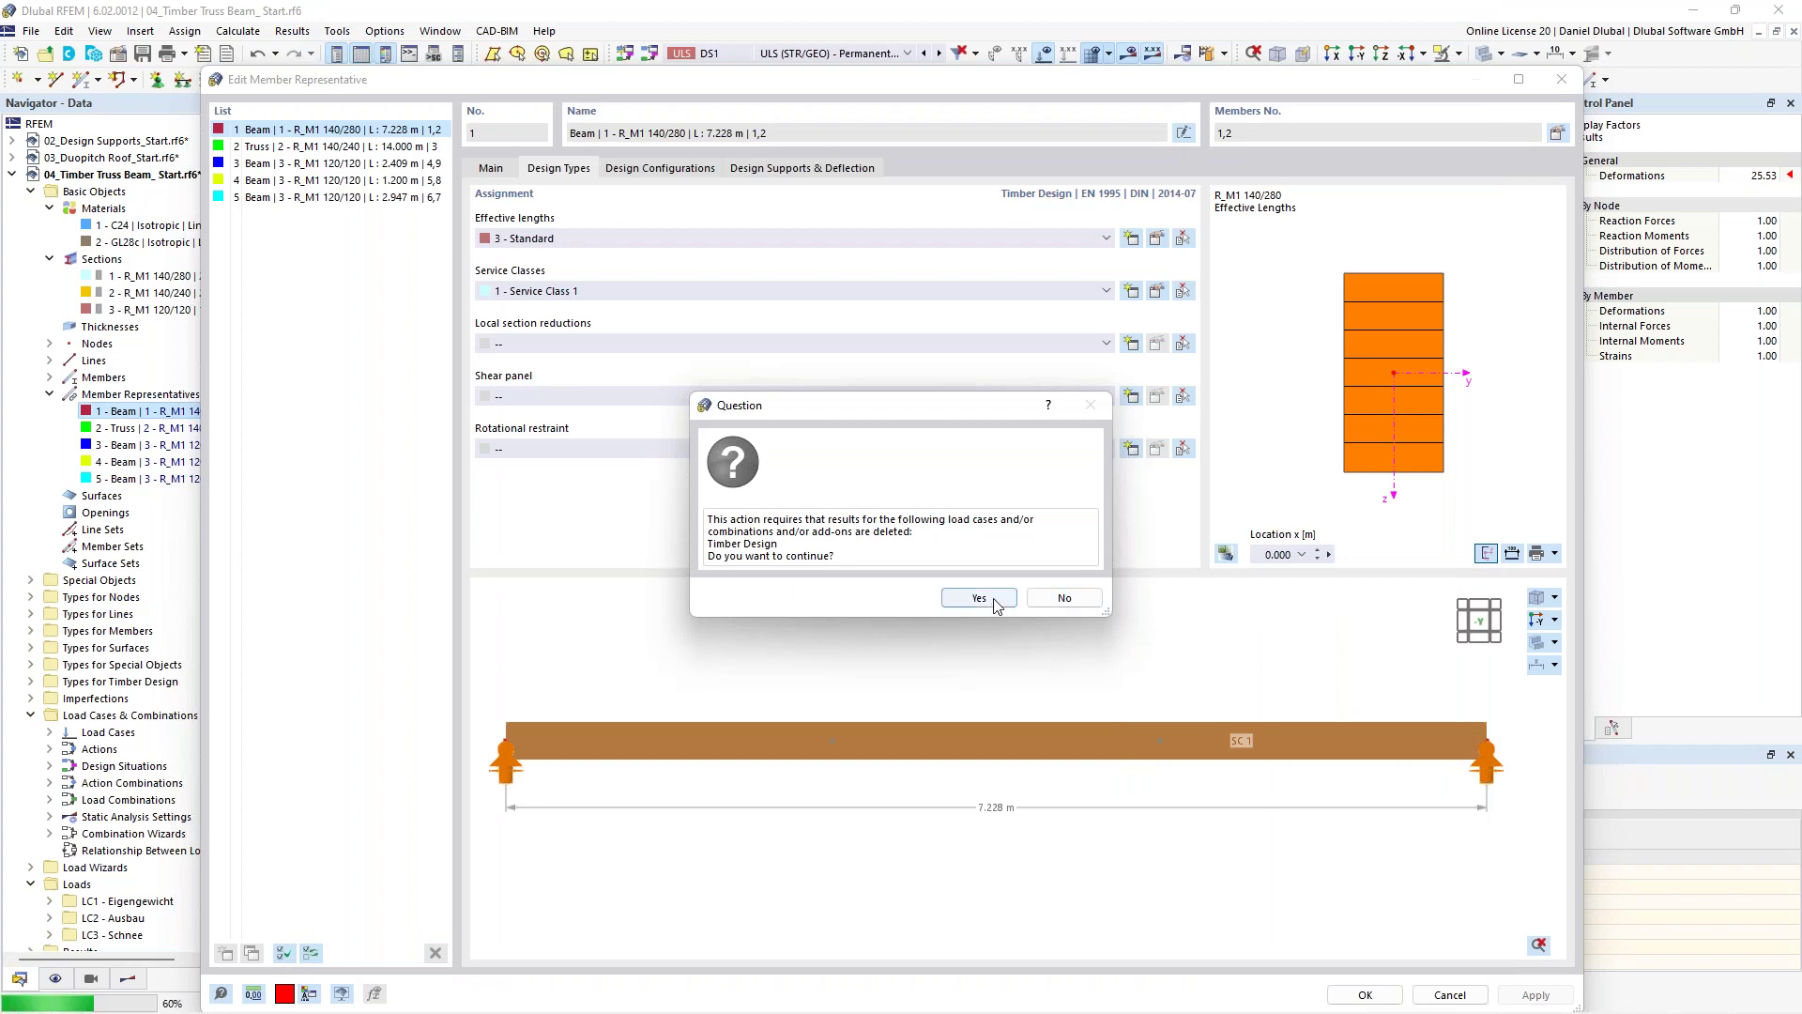
click(1382, 998)
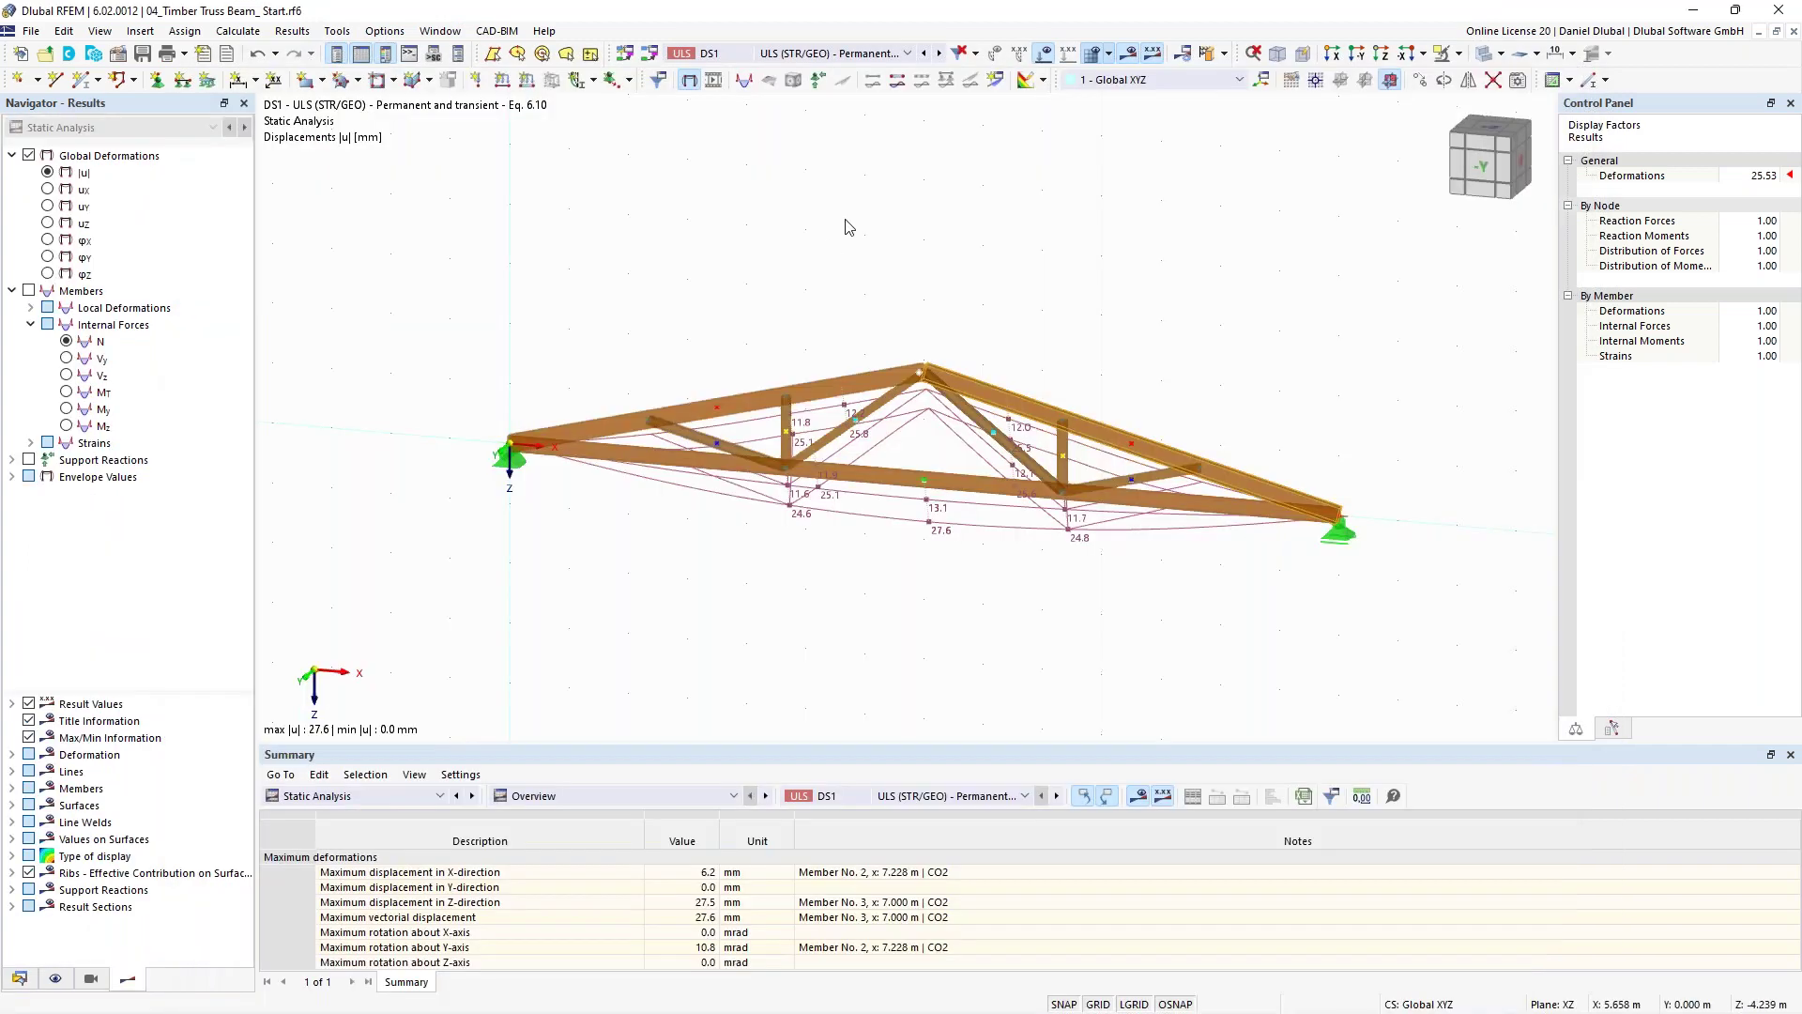
click(1224, 55)
click(1244, 99)
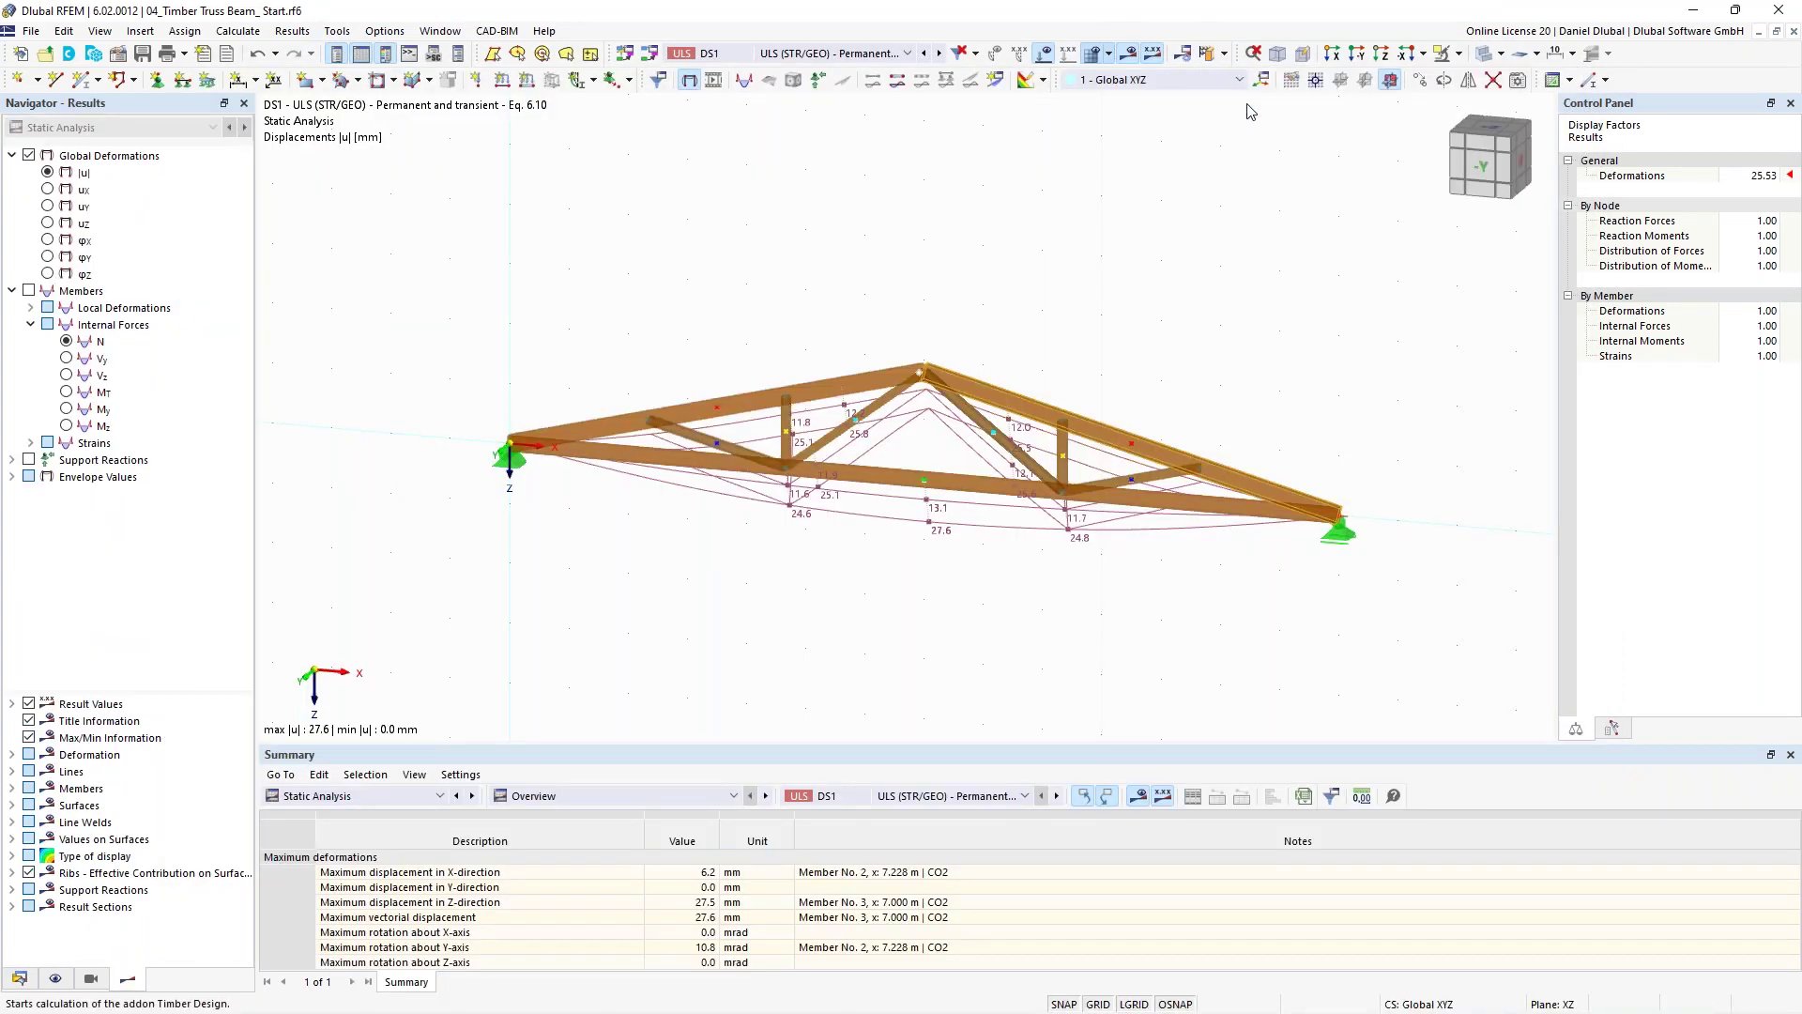